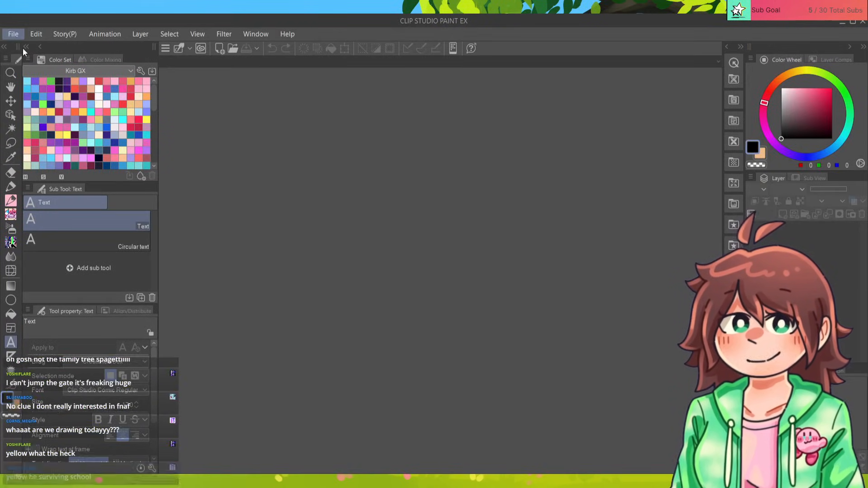
Create a new blank illustration canvas of 1633 x 1393 px at 300 dpi.
key(Return)
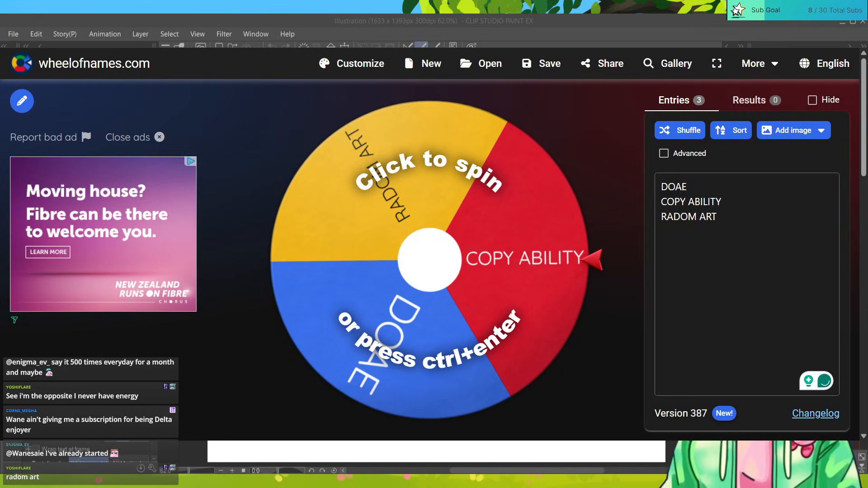
Spin the wheelofnames.com wheel to pick a drawing theme, close the page's ads and dismiss the winner announcement.
click(376, 248)
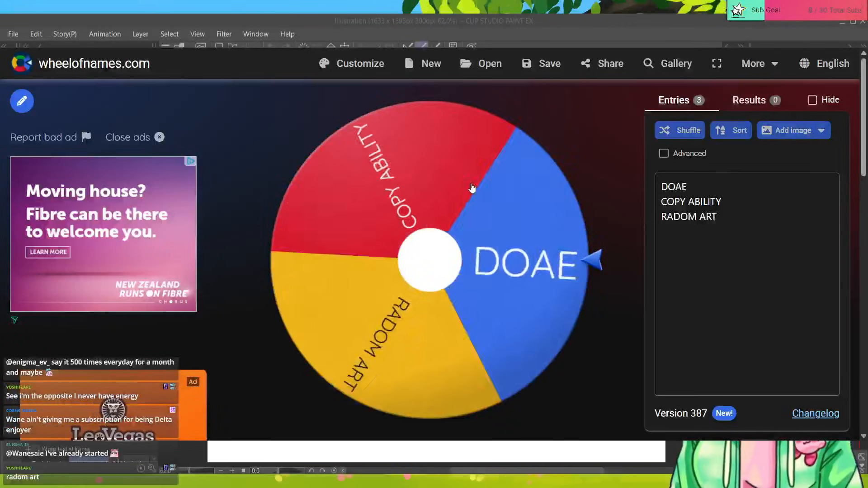
click(159, 137)
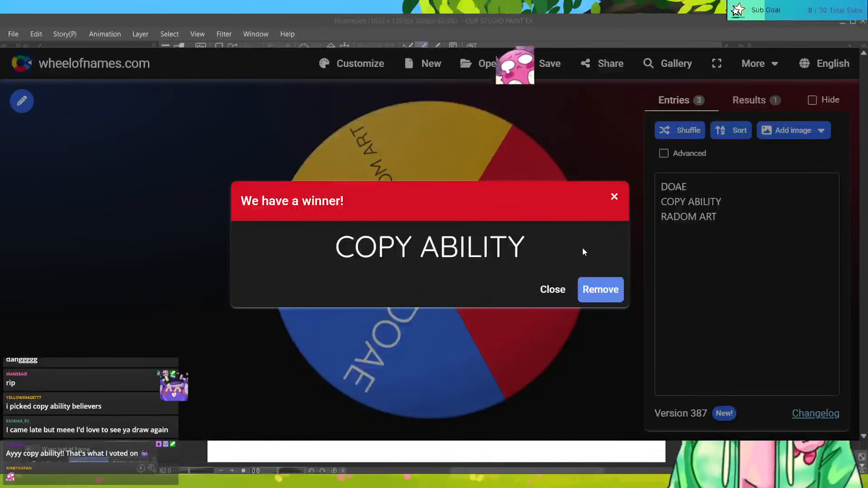
click(553, 289)
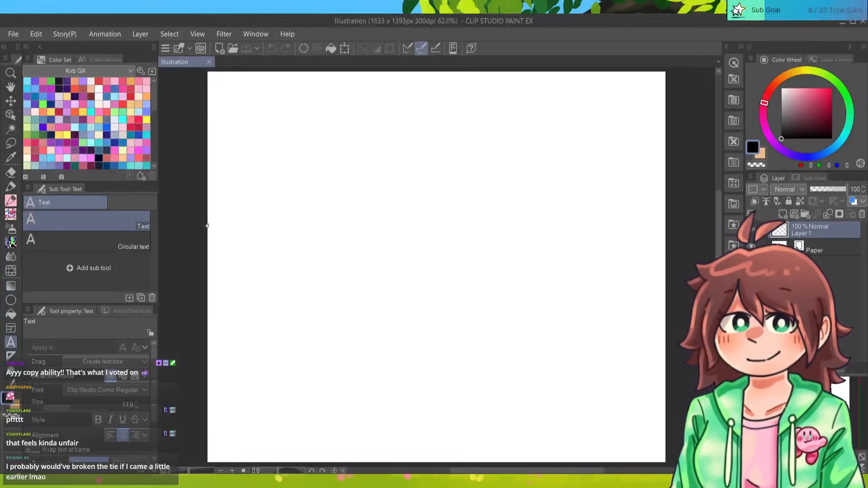
Open the Kirby Copy Abilities reference file in Clip Studio Paint.
click(12, 33)
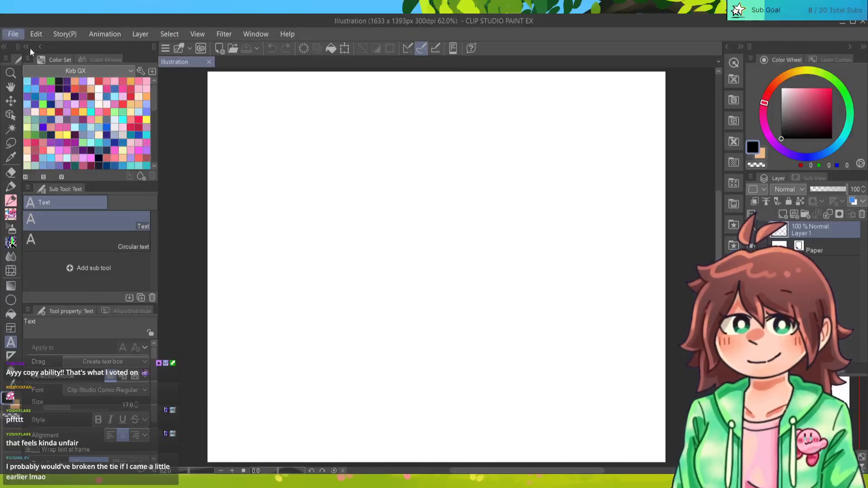
click(37, 74)
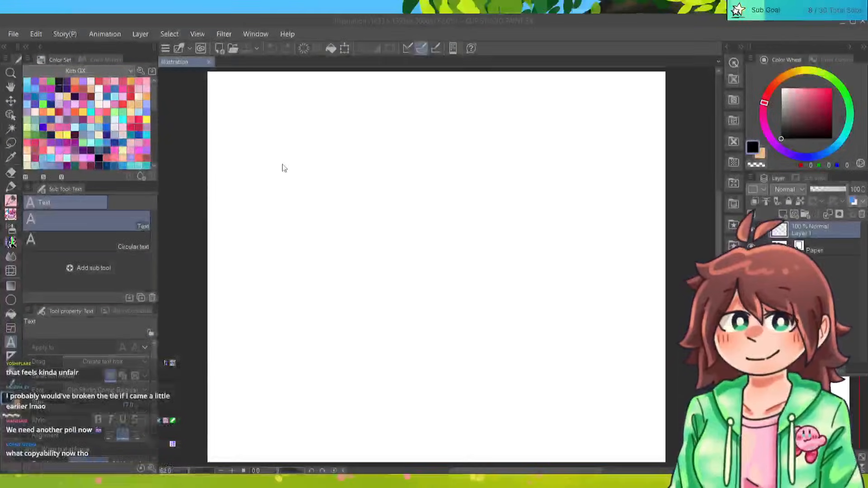
double_click(561, 210)
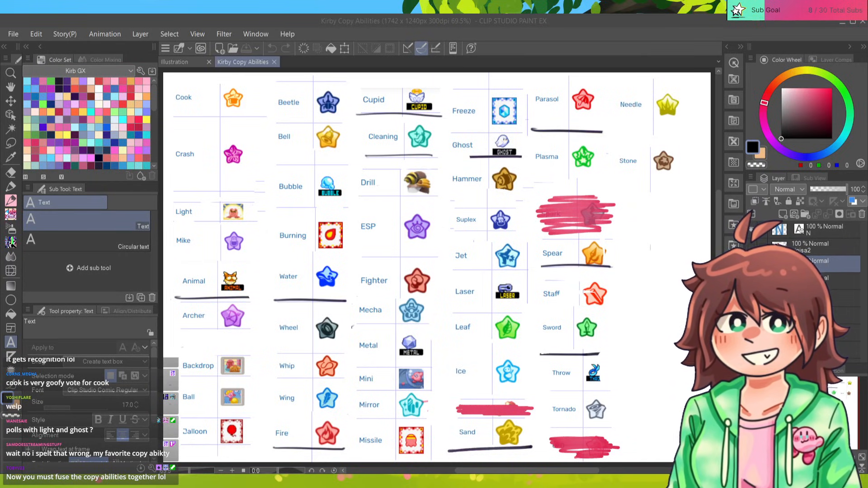
Return to the blank Illustration canvas and open the Spark Kirby drawing.
key(alt+Tab)
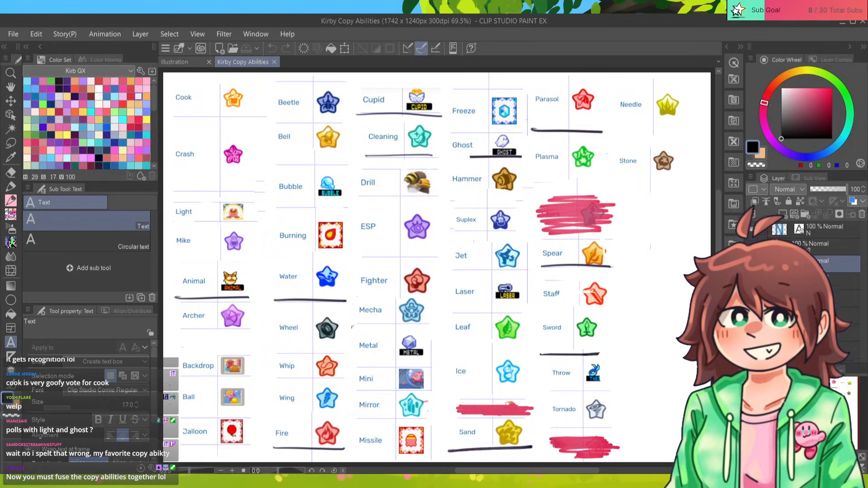
click(178, 61)
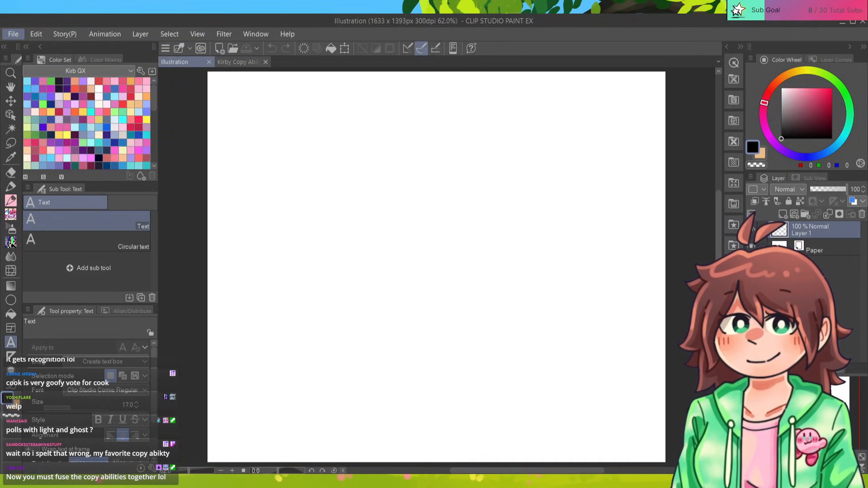
key(alt+Tab)
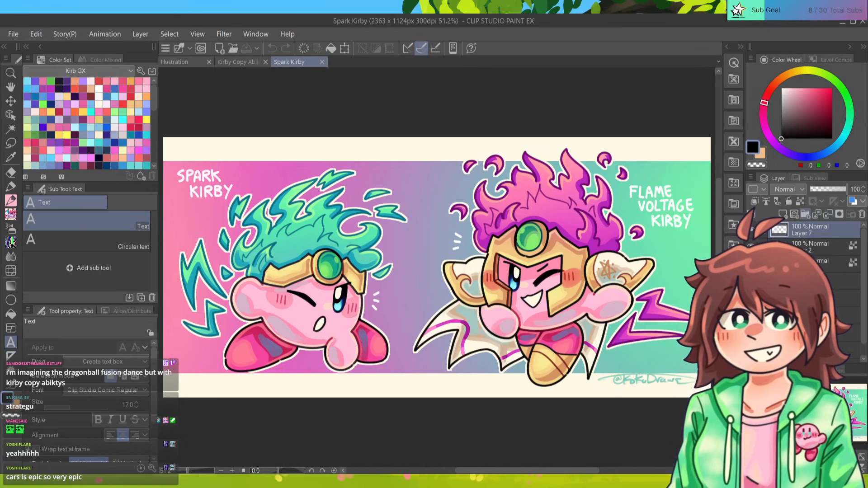
Add a new layer on top of the Spark Kirby artwork and choose the Pen tool for tracing.
key(ctrl+shift+n)
scroll(268, 293, up, 3)
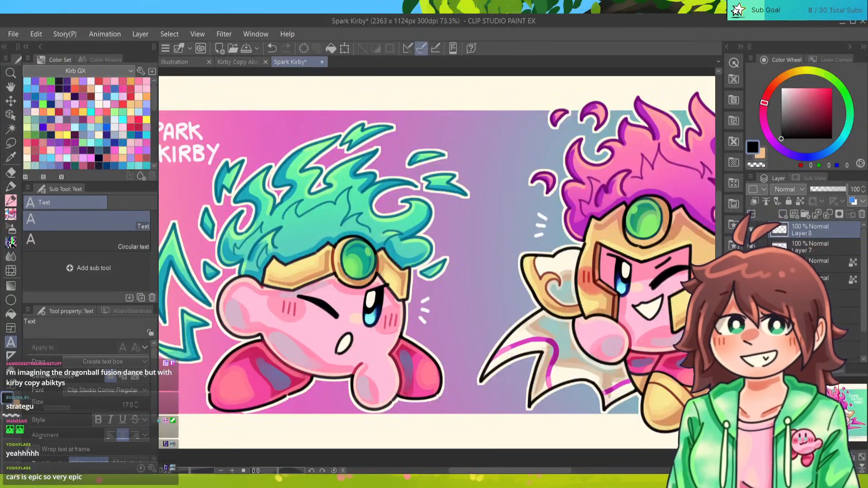
key(p)
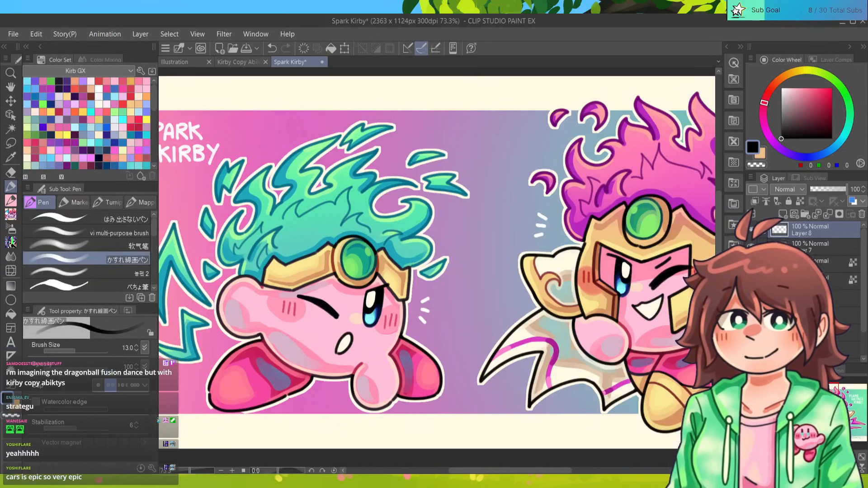
scroll(437, 257, up, 2)
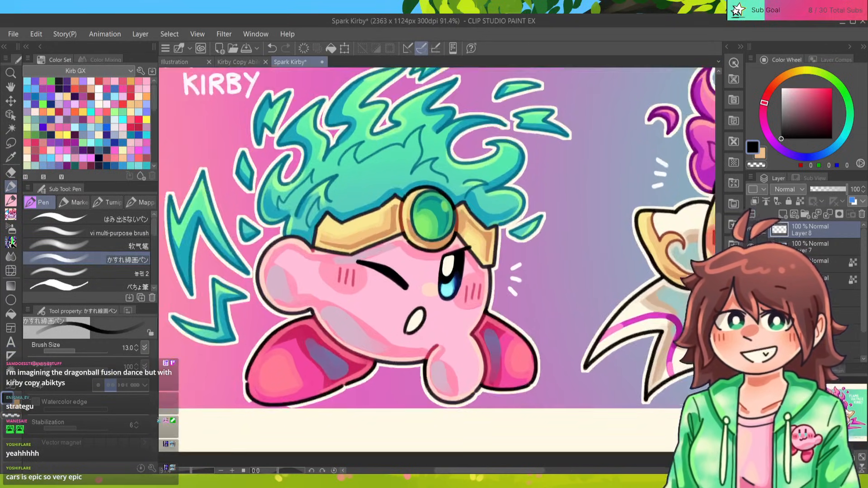
scroll(446, 278, down, 1)
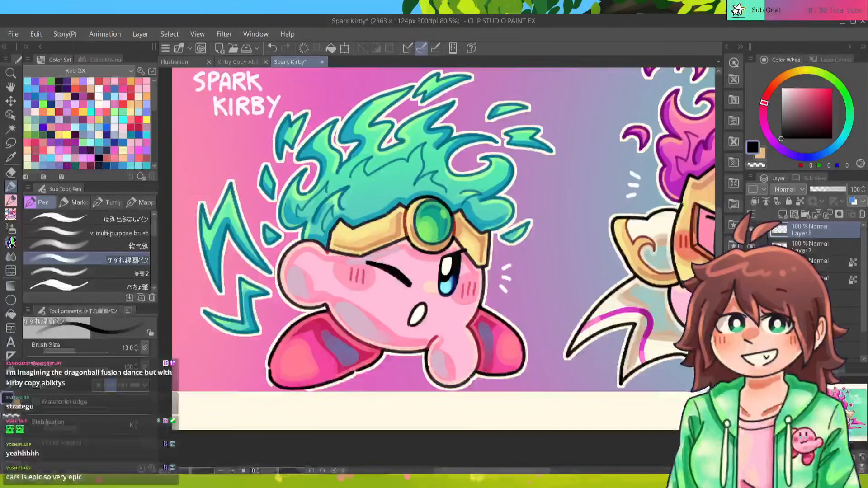
Trace the lower-left curve of Spark Kirby's round body in black with a size 13 pen.
mouse_move(427, 355)
mouse_down()
mouse_move(405, 369)
mouse_move(305, 253)
mouse_move(345, 206)
mouse_up()
key(ctrl+z)
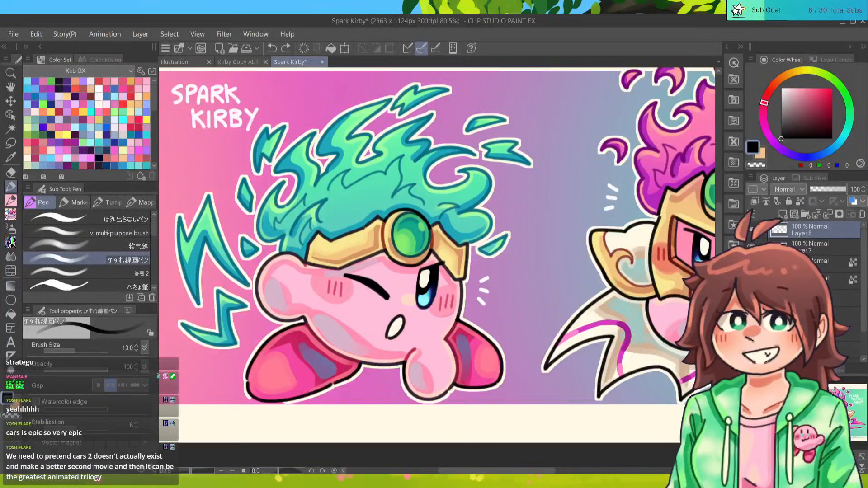
key(bracketright)
mouse_move(405, 363)
mouse_down()
mouse_move(318, 334)
mouse_move(300, 294)
mouse_up()
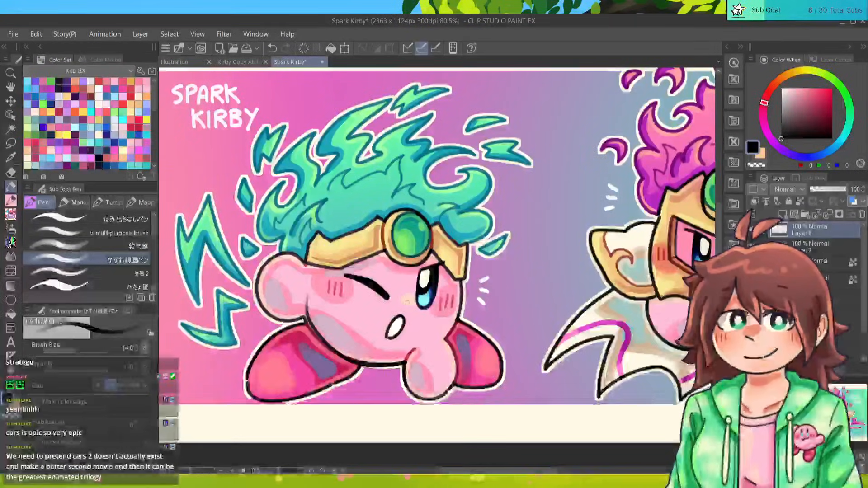
key(ctrl+z)
drag(405, 363, 303, 288)
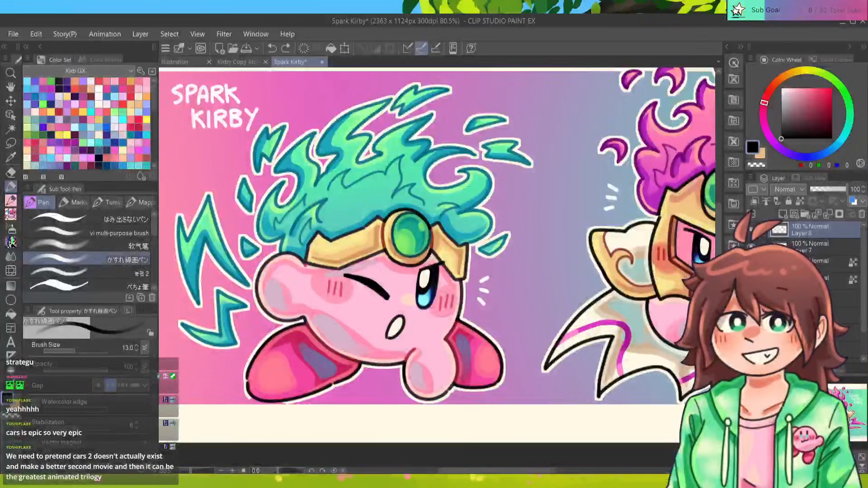
key(bracketleft)
Trace the upper and right curves of Spark Kirby's body across the headband, closing the black circle.
drag(304, 288, 350, 221)
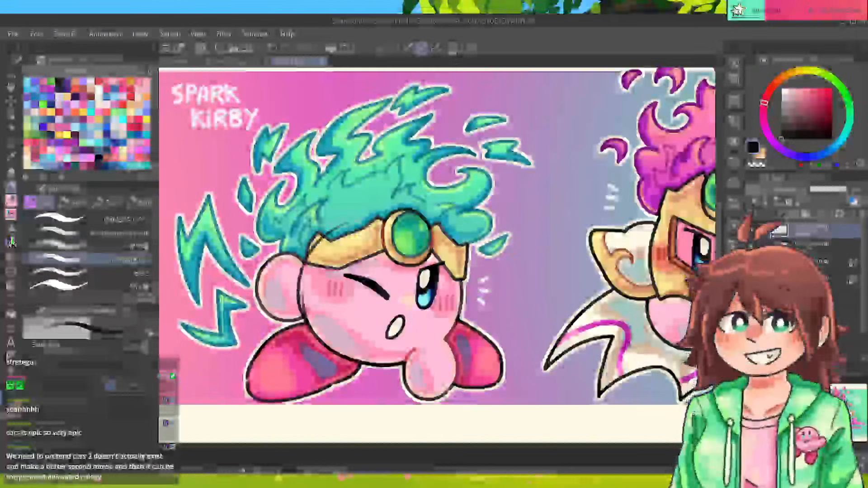
key(ctrl+z)
drag(303, 294, 399, 208)
mouse_move(322, 232)
mouse_down()
mouse_move(435, 223)
mouse_move(464, 279)
mouse_up()
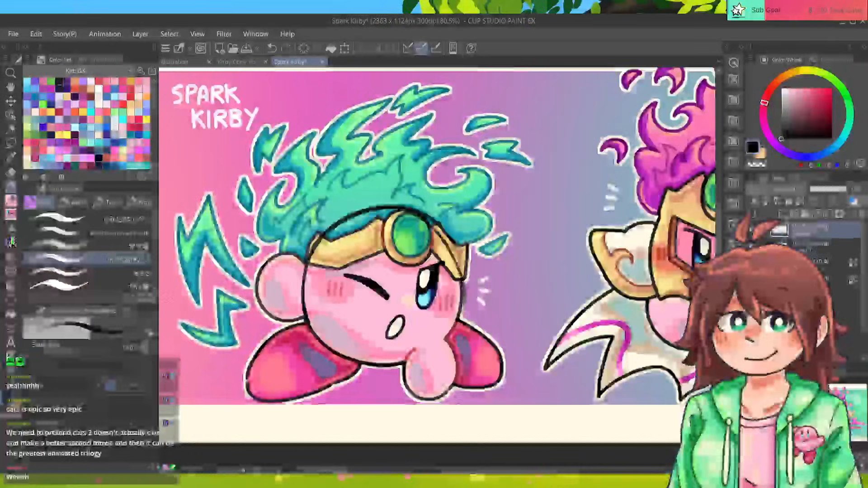
key(ctrl+z)
mouse_move(398, 209)
mouse_down()
mouse_move(464, 294)
mouse_move(362, 364)
mouse_up()
key(ctrl+z)
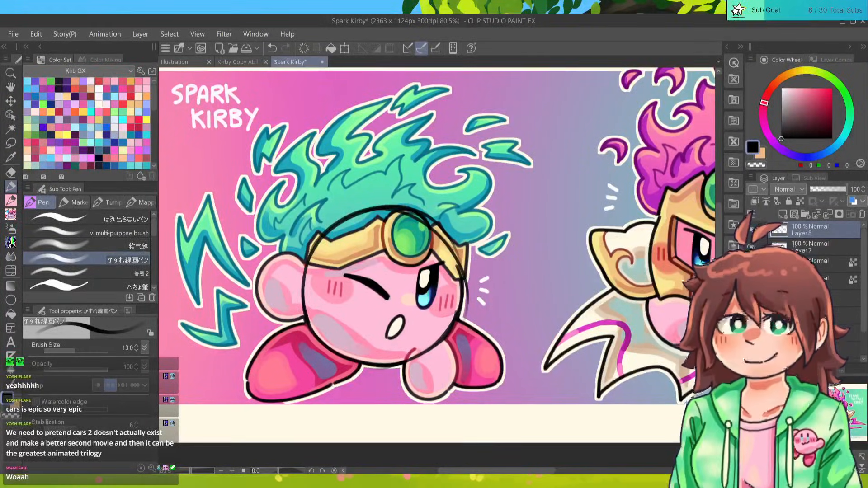
Trace a black circle around Flame Voltage Kirby's round body over the helmet and arms.
drag(574, 308, 356, 326)
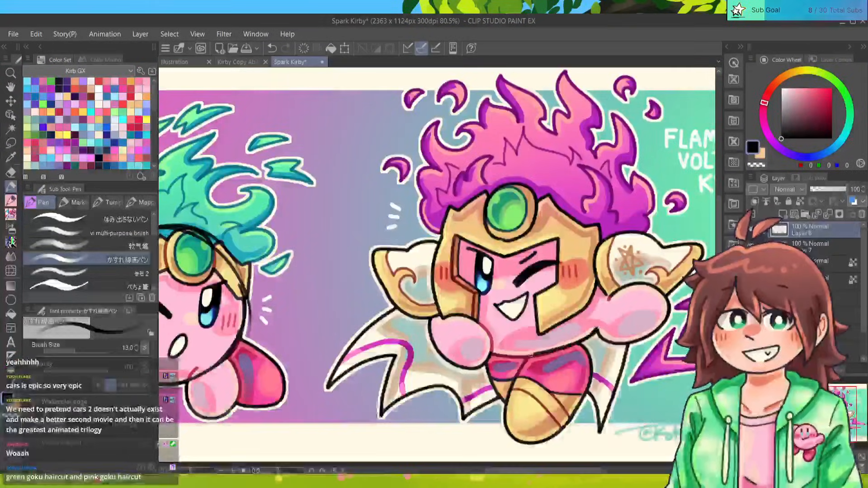
key(ctrl+z)
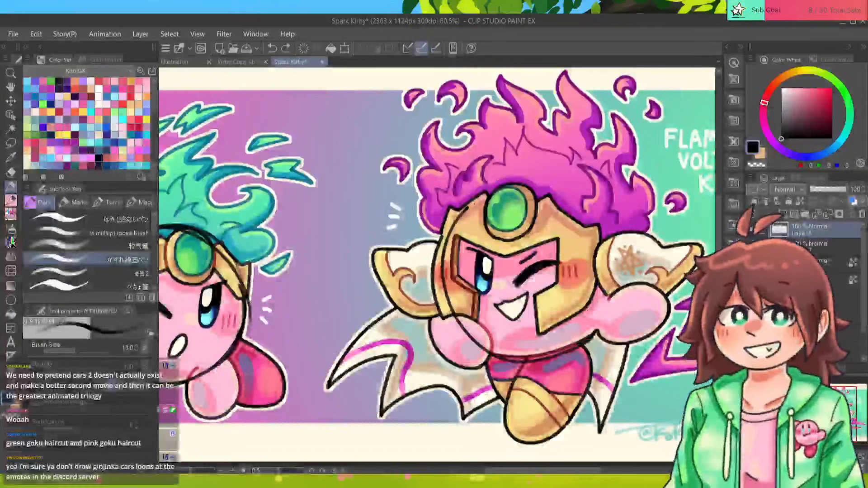
drag(471, 205, 591, 227)
key(ctrl+z)
mouse_move(490, 354)
mouse_down()
mouse_move(484, 191)
mouse_move(593, 221)
mouse_move(608, 323)
mouse_up()
drag(611, 242, 590, 339)
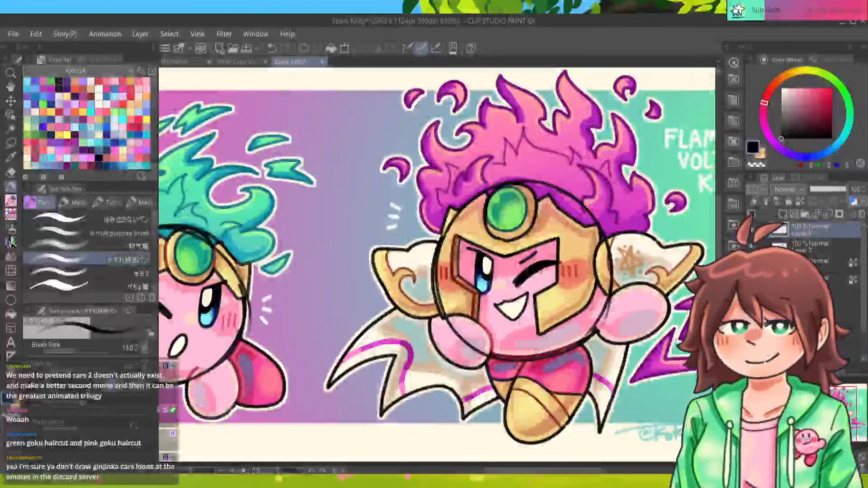
Copy the layer with the two traced circles and paste it into the blank Illustration canvas.
key(ctrl+minus)
key(ctrl+minus)
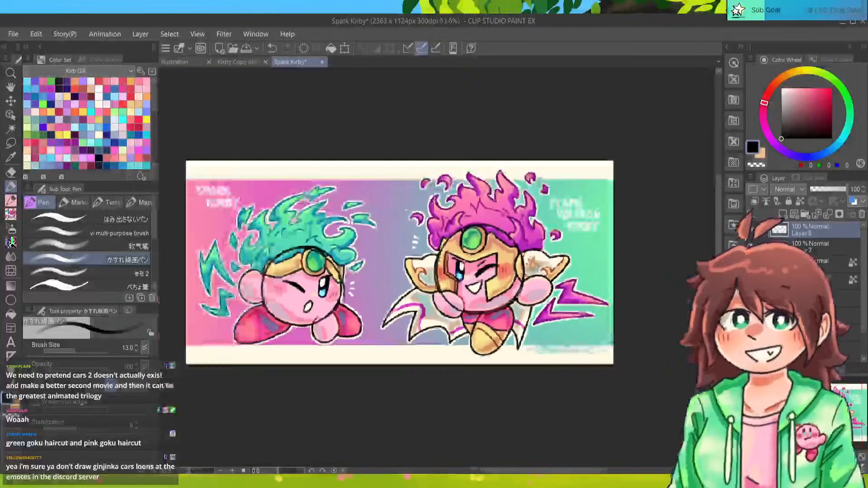
key(m)
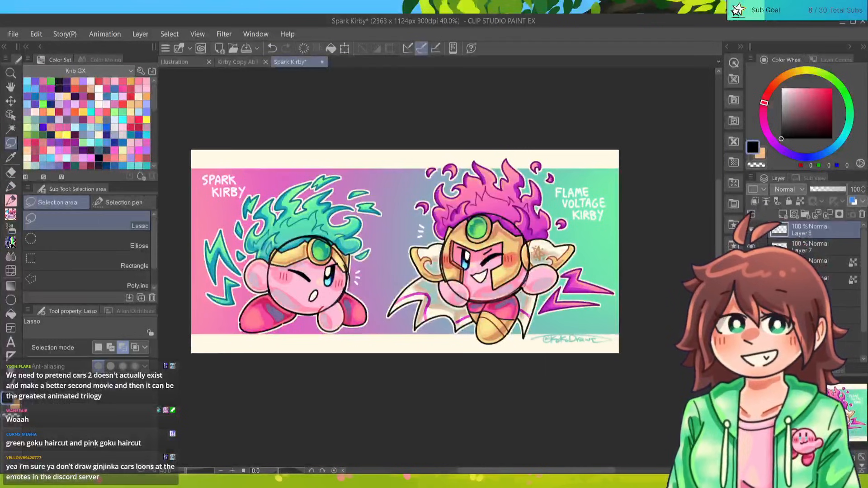
mouse_move(548, 244)
mouse_down()
mouse_move(425, 171)
mouse_move(553, 350)
mouse_move(549, 253)
mouse_up()
click(174, 62)
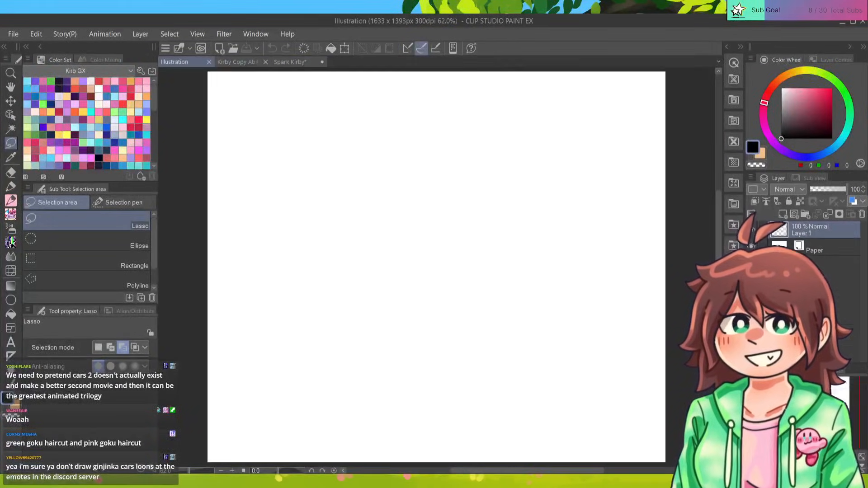
key(ctrl+v)
scroll(371, 281, down, 4)
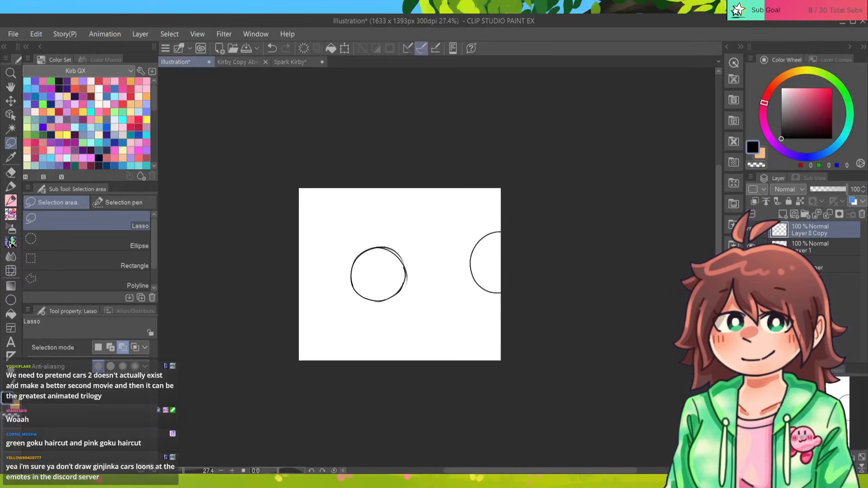
Change the Illustration canvas size to 2245 x 1196 px, widening it and trimming its height around both circles.
key(ctrl+t)
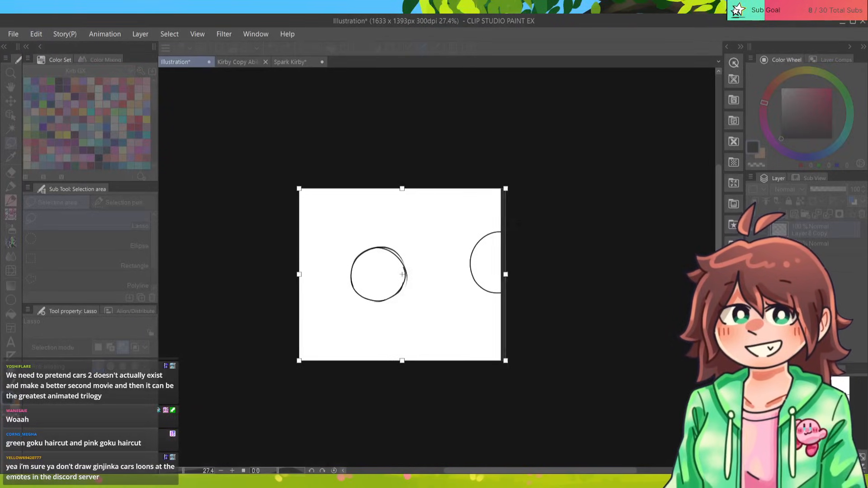
drag(506, 275, 587, 274)
drag(443, 361, 443, 344)
drag(443, 188, 442, 195)
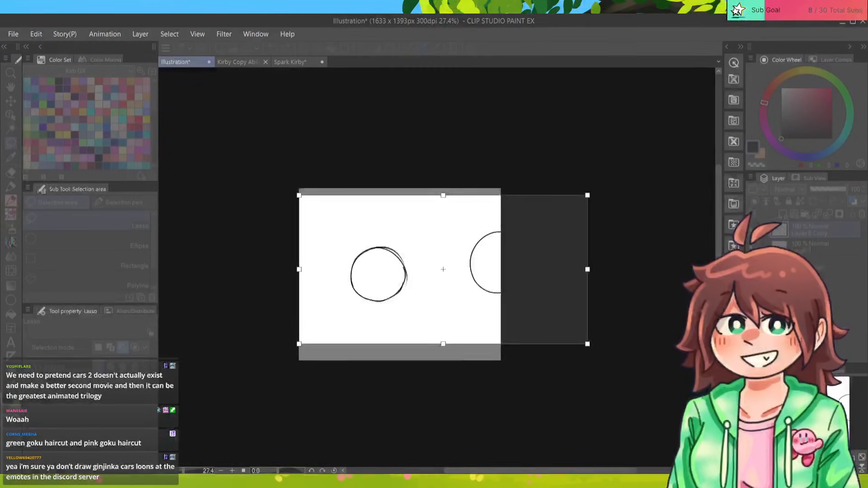
drag(299, 270, 310, 269)
key(Return)
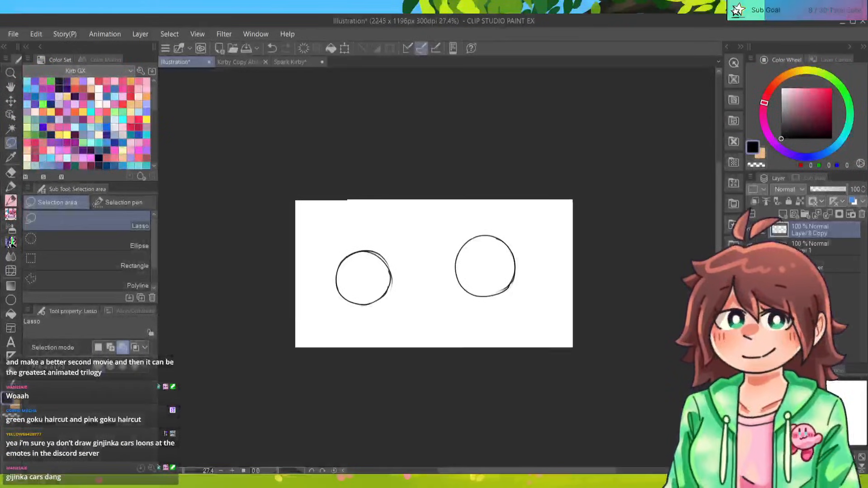
Lasso the larger circle, move it closer to the smaller one and clear the selection.
scroll(434, 273, up, 5)
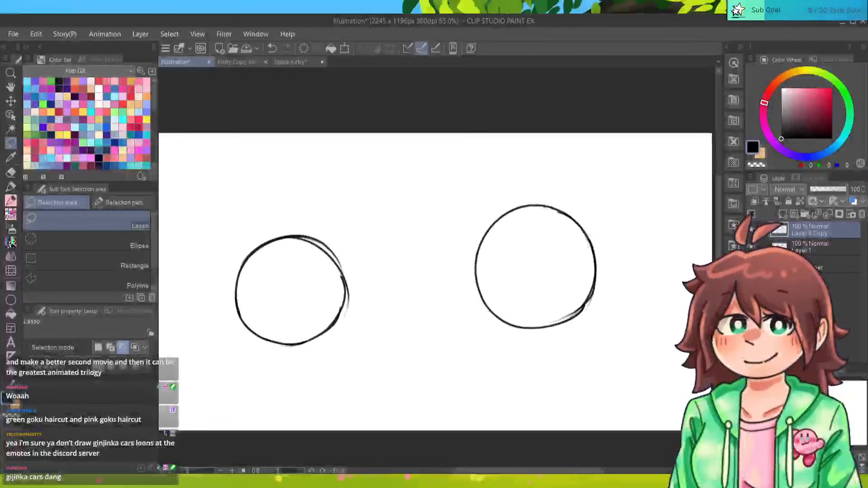
drag(433, 274, 444, 283)
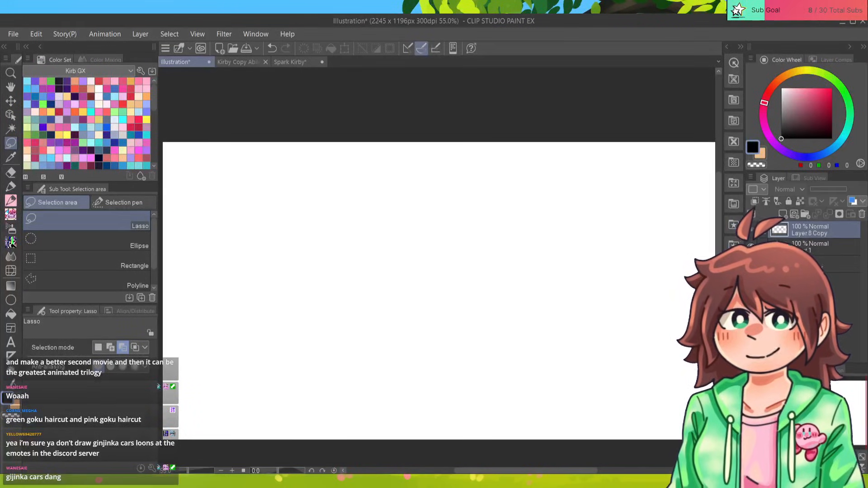
mouse_move(459, 278)
mouse_down()
mouse_move(651, 266)
mouse_move(461, 281)
mouse_up()
key(ctrl+t)
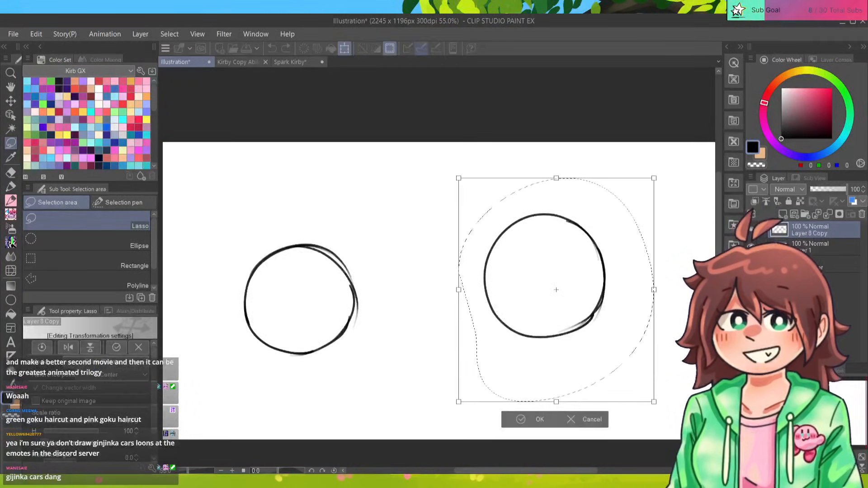
drag(556, 289, 472, 285)
key(Return)
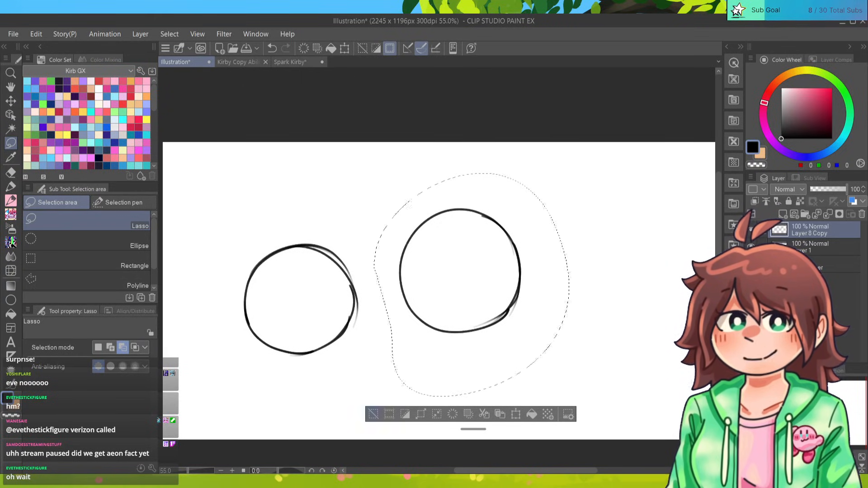
key(ctrl+d)
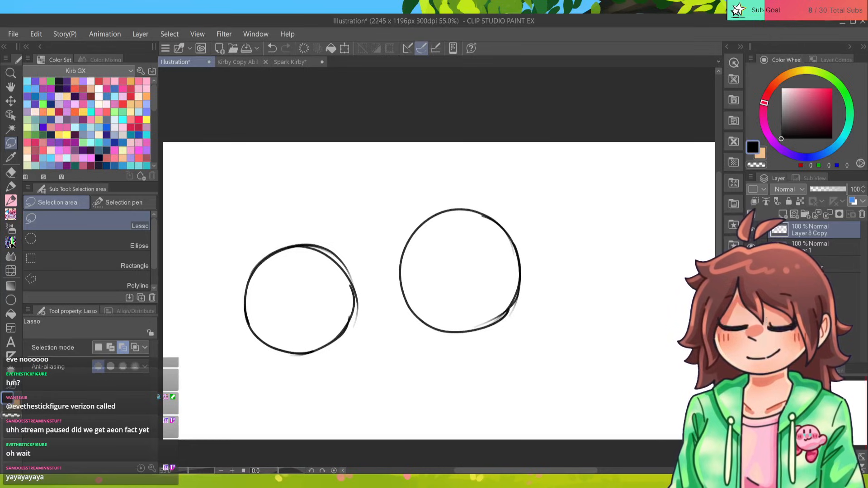
Transform the layer with both circles and shift them together toward the horizontal middle of the canvas.
scroll(438, 290, down, 3)
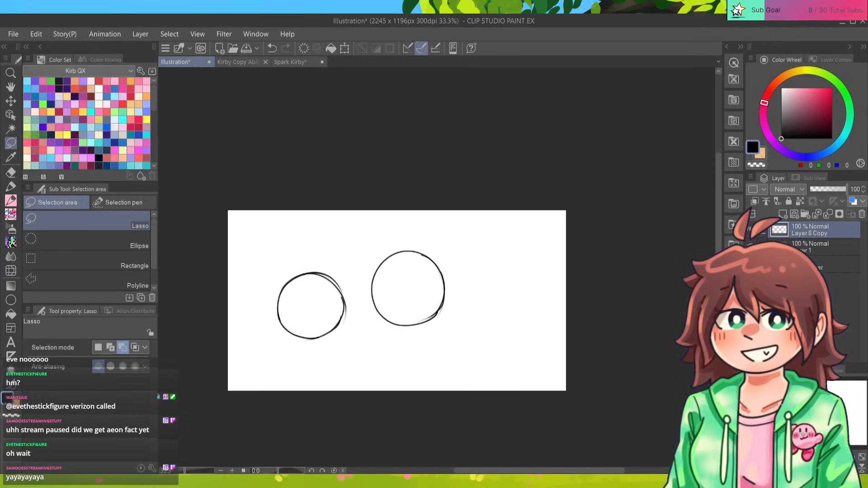
scroll(439, 289, up, 4)
scroll(446, 292, down, 2)
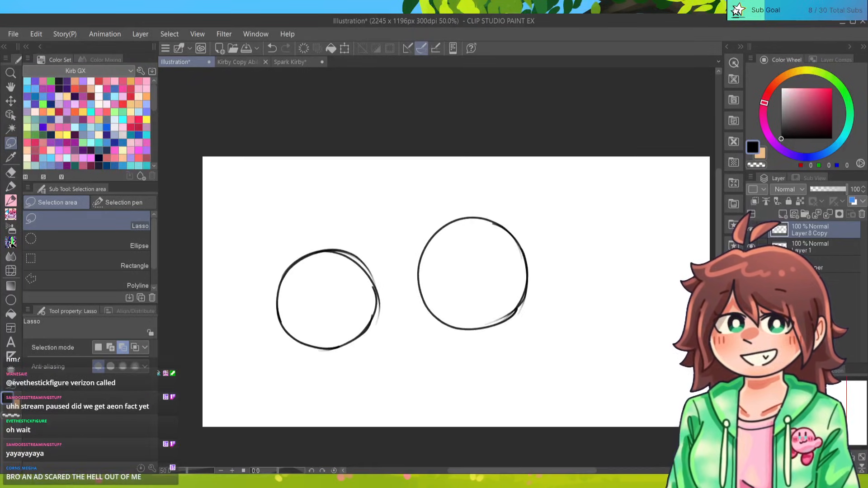
scroll(445, 280, down, 1)
scroll(446, 280, up, 2)
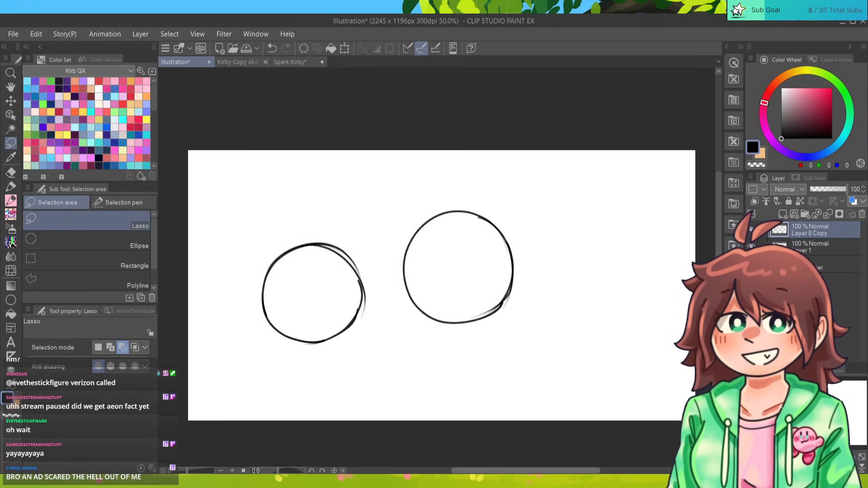
drag(441, 286, 439, 285)
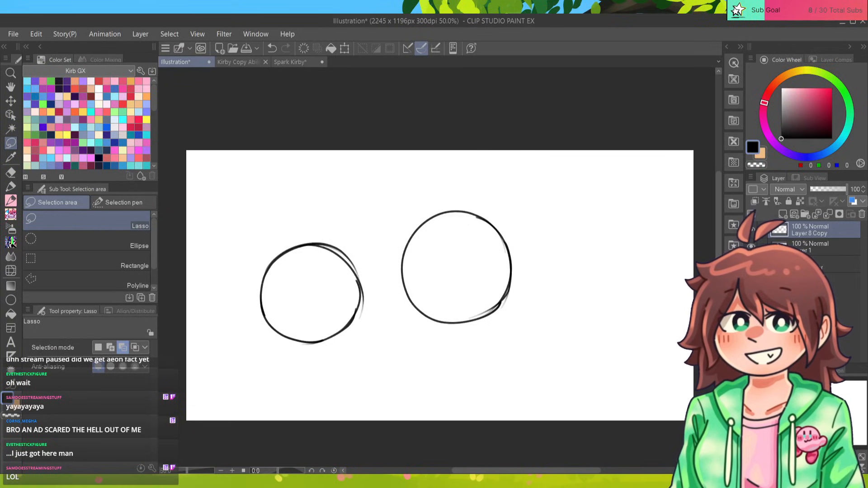
key(ctrl+t)
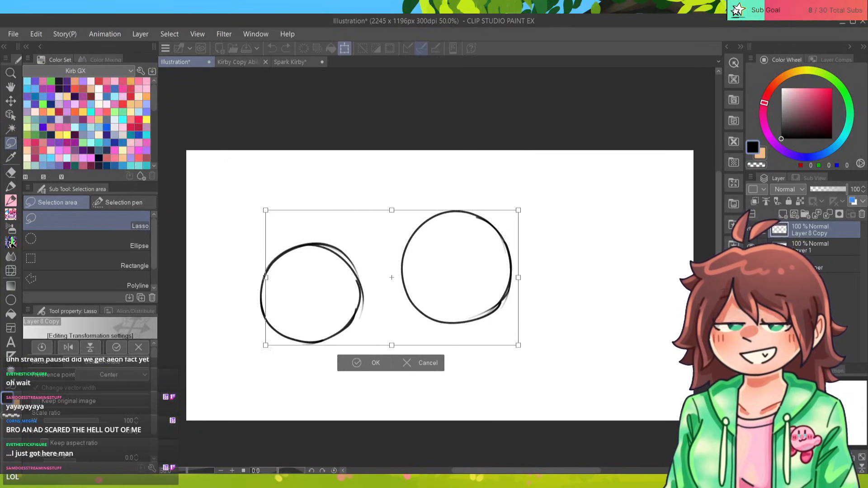
drag(386, 278, 436, 278)
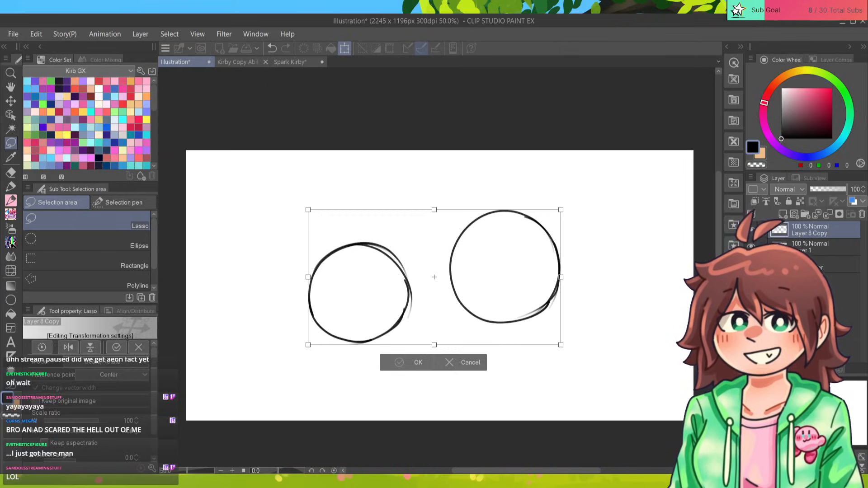
click(400, 363)
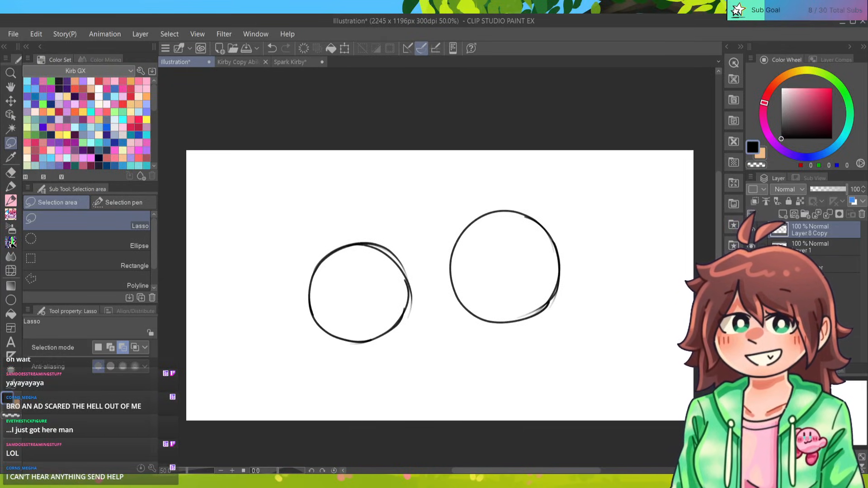
Erase the stray overlapping lines along the lower-right edge of the smaller circle.
scroll(452, 368, up, 1)
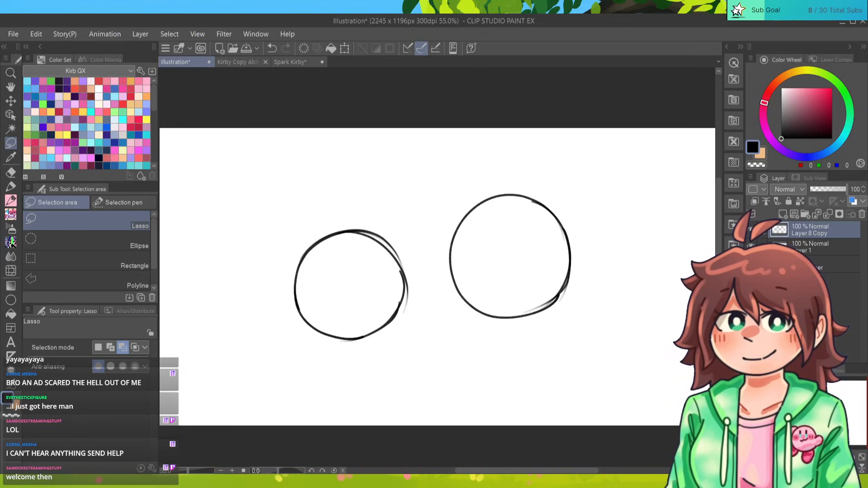
scroll(436, 300, up, 1)
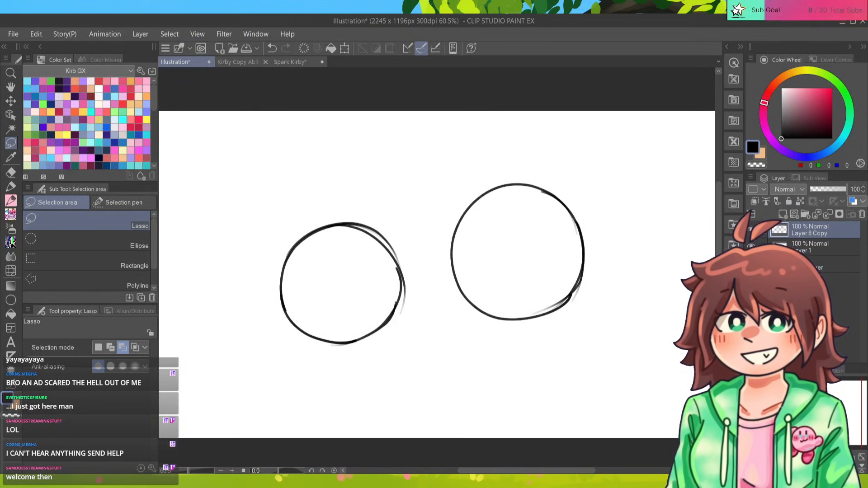
key(p)
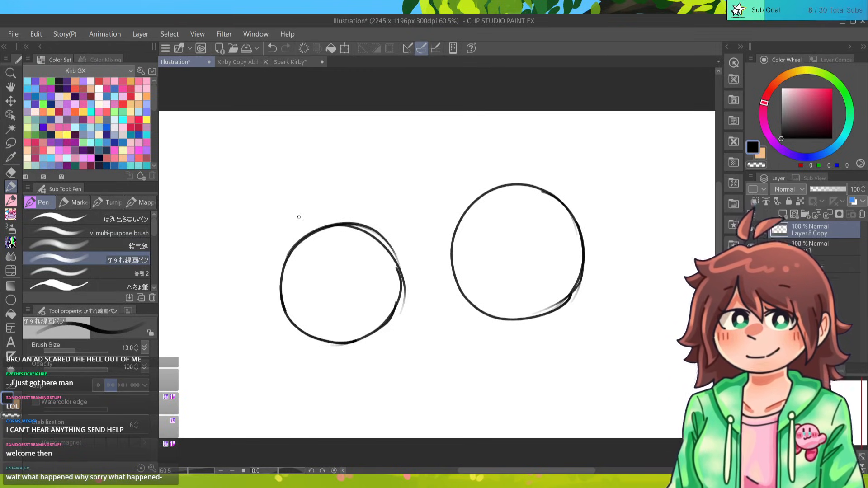
scroll(431, 350, up, 1)
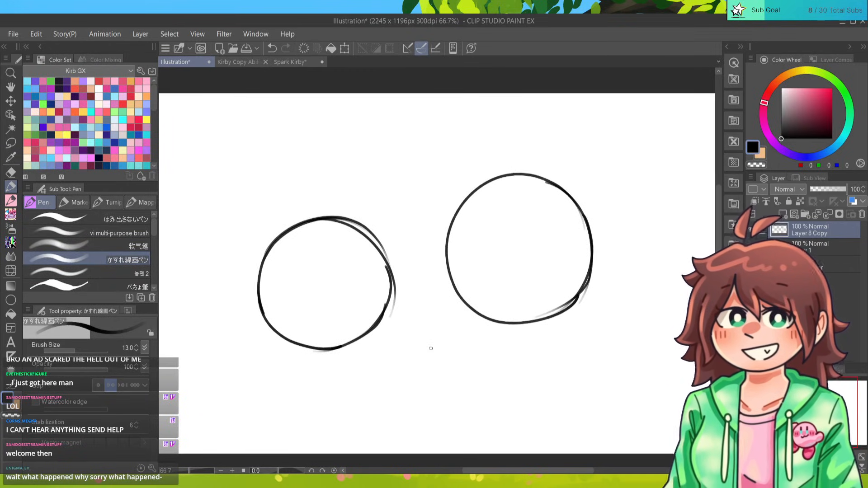
key(e)
mouse_move(405, 268)
mouse_down()
mouse_move(393, 315)
mouse_move(395, 266)
mouse_move(396, 298)
mouse_move(396, 275)
mouse_move(367, 329)
mouse_move(386, 298)
mouse_move(376, 322)
mouse_up()
key(bracketleft)
key(bracketleft)
key(bracketleft)
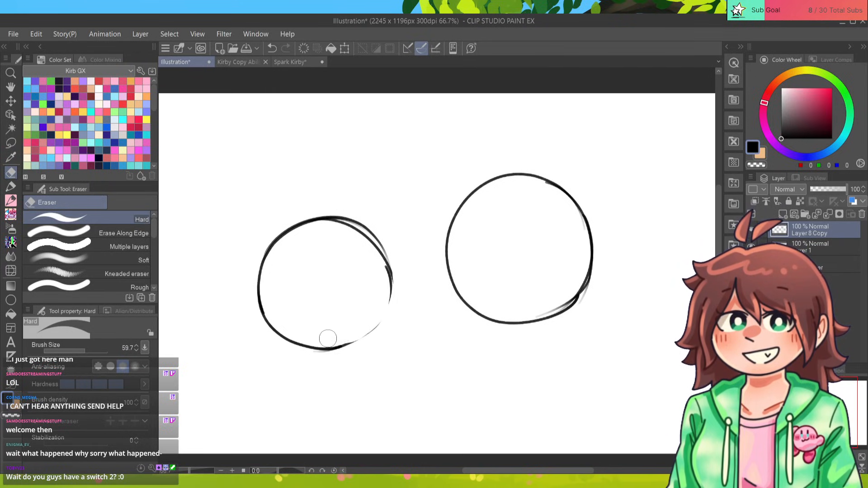
Redraw the erased lower-right arc of the smaller circle with the black pen at brush size 13.
key(p)
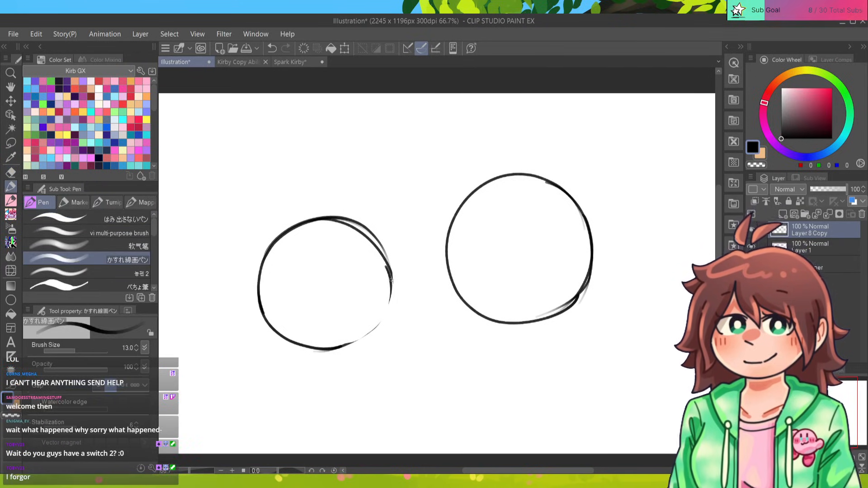
mouse_move(392, 272)
mouse_down()
mouse_move(374, 329)
mouse_move(360, 341)
mouse_up()
key(ctrl+z)
key(ctrl+z)
drag(389, 301, 316, 349)
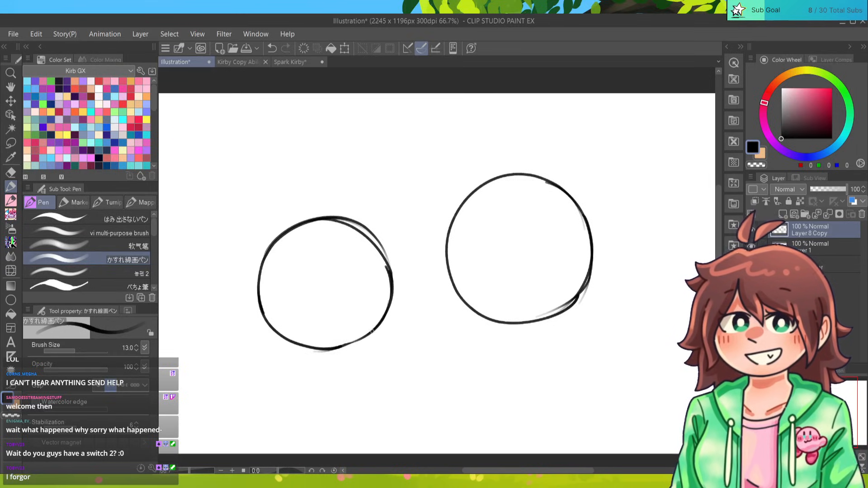
drag(378, 327, 342, 347)
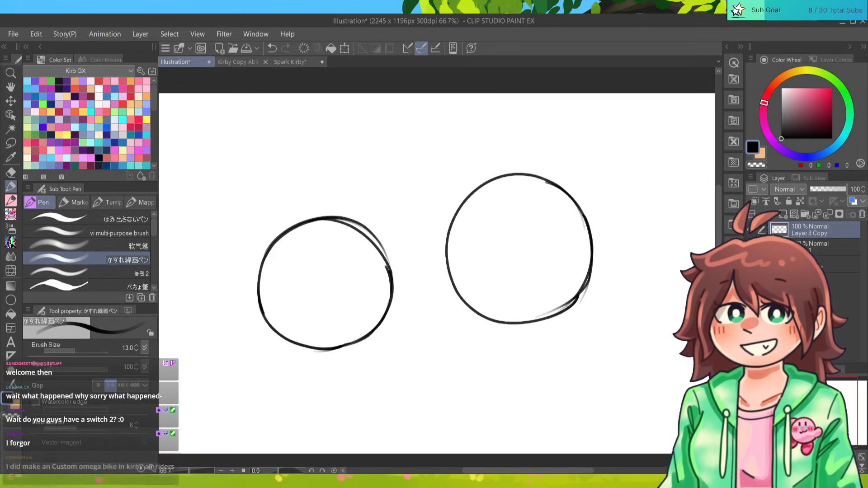
drag(391, 282, 464, 247)
Erase the uneven overlap near the bottom of the smaller circle and redraw that stretch as a smooth arc.
scroll(452, 257, up, 1)
scroll(435, 265, up, 5)
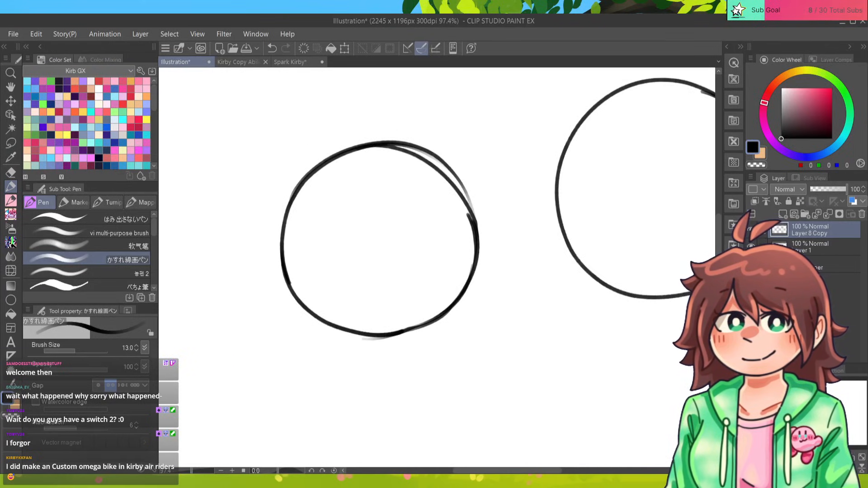
scroll(435, 265, up, 1)
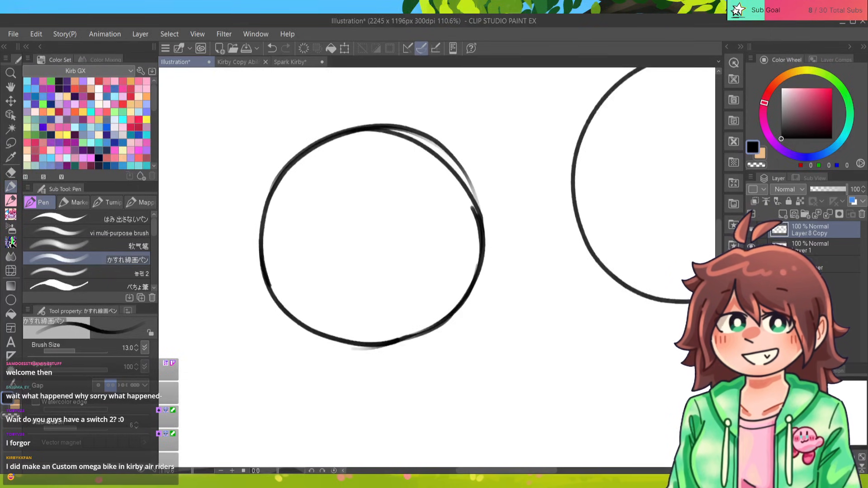
key(e)
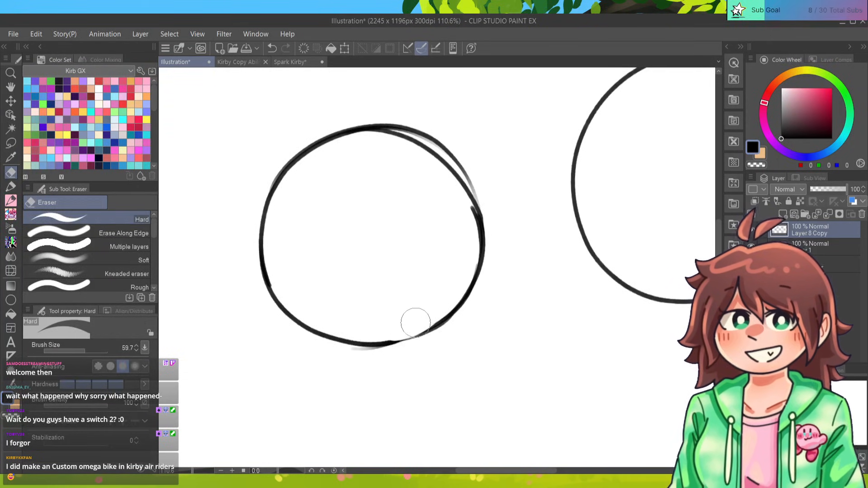
key(p)
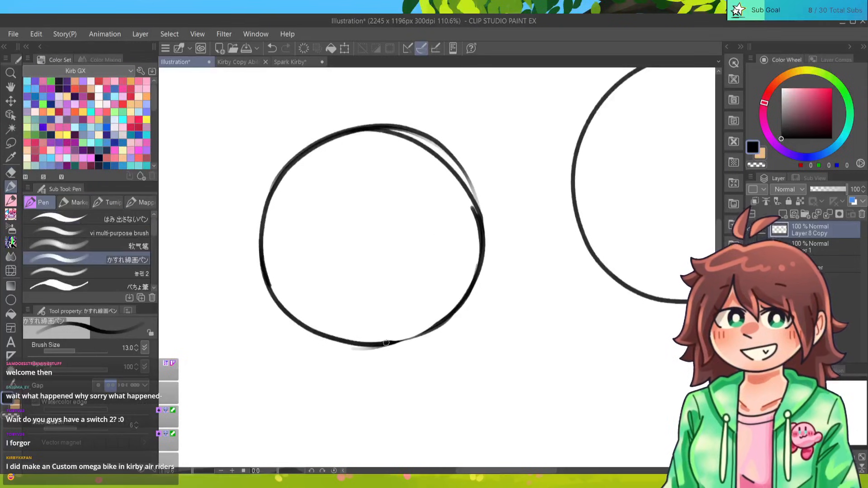
mouse_move(388, 344)
mouse_down()
mouse_move(441, 321)
mouse_move(445, 314)
mouse_move(383, 342)
mouse_move(451, 315)
mouse_move(381, 342)
mouse_move(481, 285)
mouse_up()
key(ctrl+z)
key(ctrl+z)
key(ctrl+z)
drag(384, 345, 459, 295)
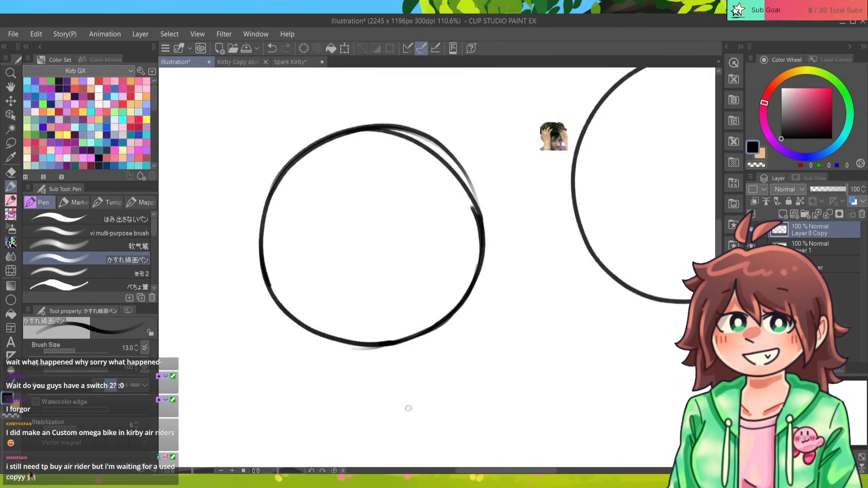
Clean up the remaining bump in the smaller circle's bottom outline using the Hard eraser and the pen.
key(e)
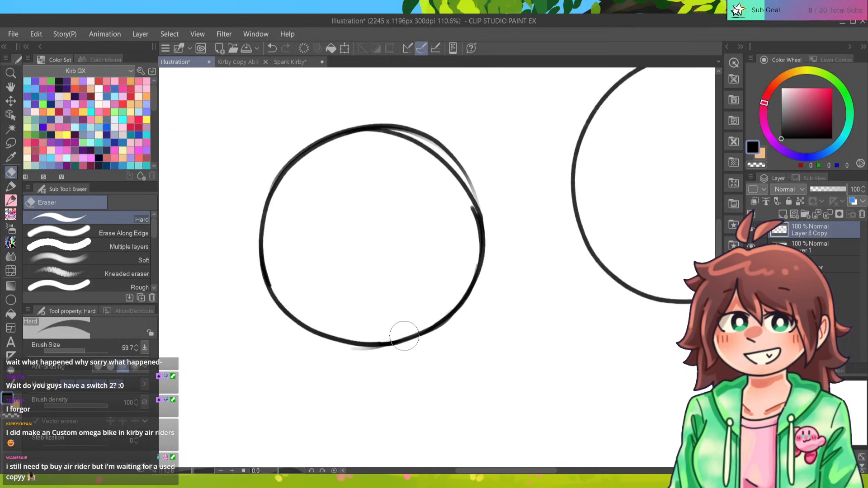
key(p)
drag(380, 346, 436, 318)
key(ctrl+z)
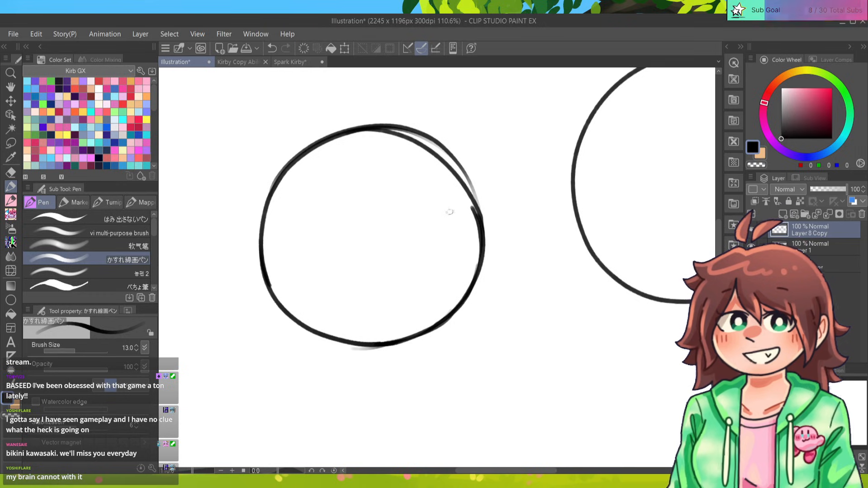
Try to sketch an inner face-opening curve inside the smaller circle, meeting its right edge.
mouse_move(420, 144)
mouse_down()
mouse_move(336, 167)
mouse_move(428, 326)
mouse_up()
key(ctrl+z)
mouse_move(445, 164)
mouse_down()
mouse_move(310, 271)
mouse_move(393, 330)
mouse_up()
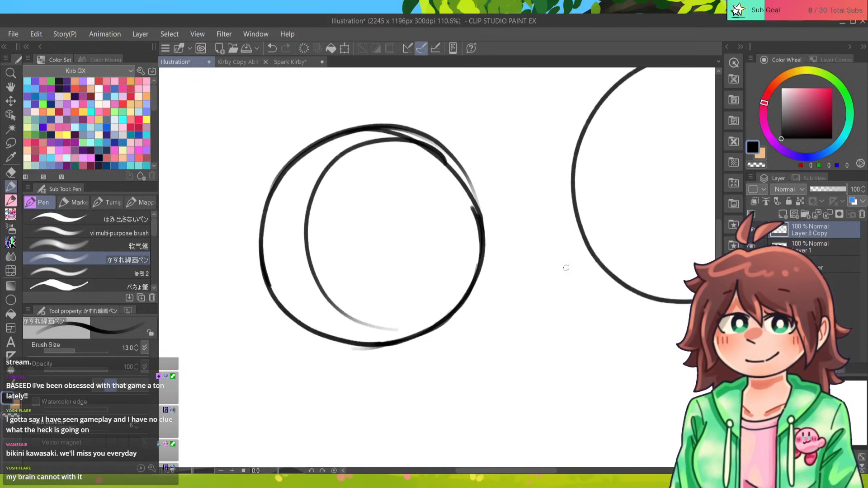
mouse_move(317, 281)
mouse_down()
mouse_move(393, 329)
mouse_move(445, 316)
mouse_move(327, 296)
mouse_move(464, 292)
mouse_up()
key(ctrl+z)
key(ctrl+z)
drag(341, 311, 477, 296)
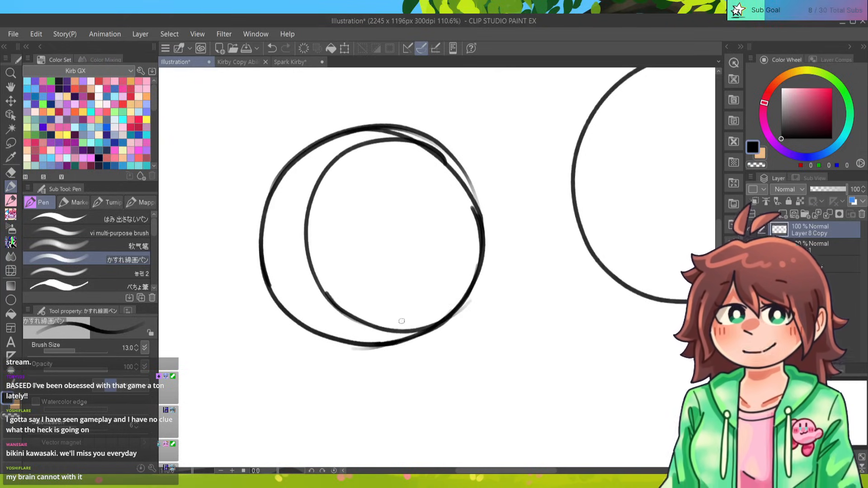
key(ctrl+z)
mouse_move(327, 293)
mouse_down()
mouse_move(342, 312)
mouse_move(482, 279)
mouse_up()
key(ctrl+z)
mouse_move(325, 293)
mouse_down()
mouse_move(411, 326)
mouse_move(475, 295)
mouse_up()
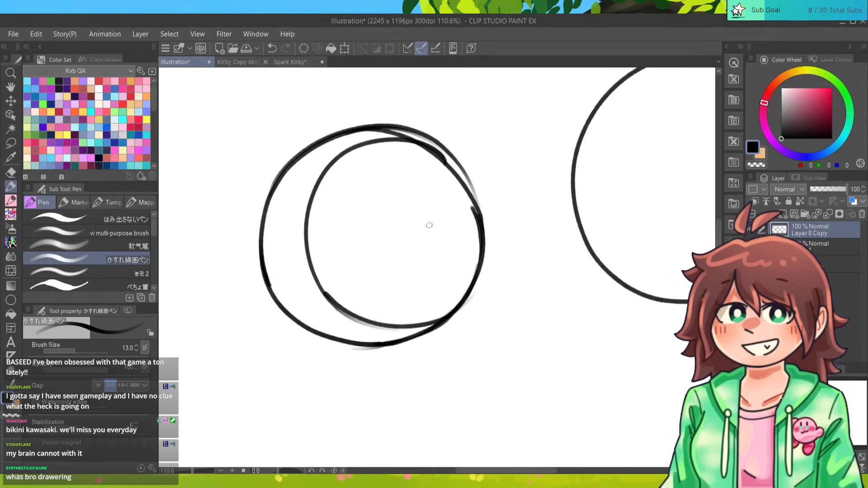
key(ctrl+z)
key(ctrl+z)
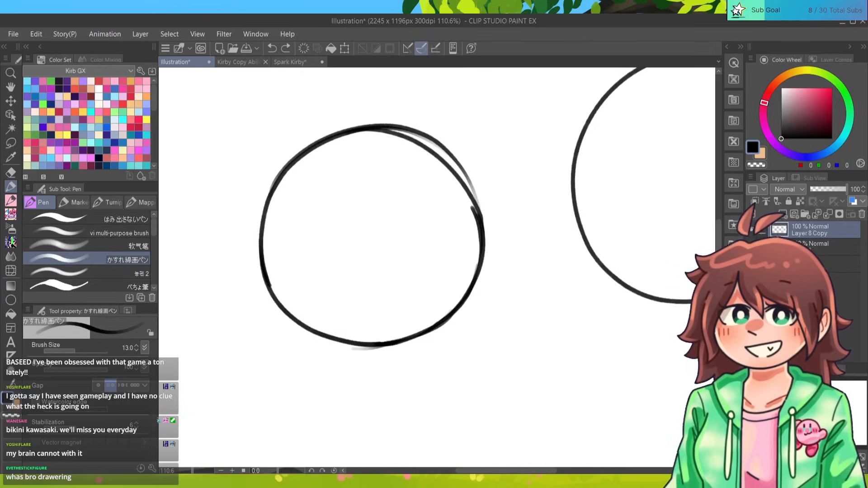
Try to sketch a short curved corner stroke inside the upper-right part of the smaller circle.
mouse_move(400, 204)
mouse_down()
mouse_move(458, 195)
mouse_move(450, 235)
mouse_up()
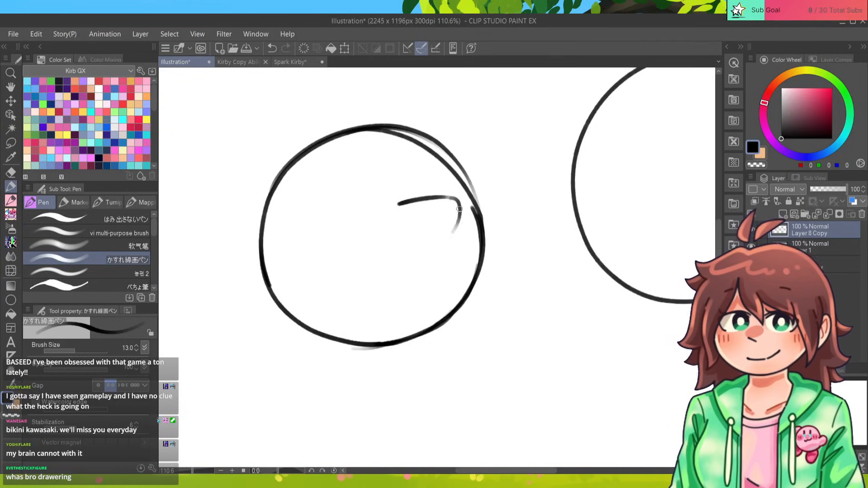
key(ctrl+z)
mouse_move(447, 197)
mouse_down()
mouse_move(455, 198)
mouse_move(449, 242)
mouse_up()
key(ctrl+z)
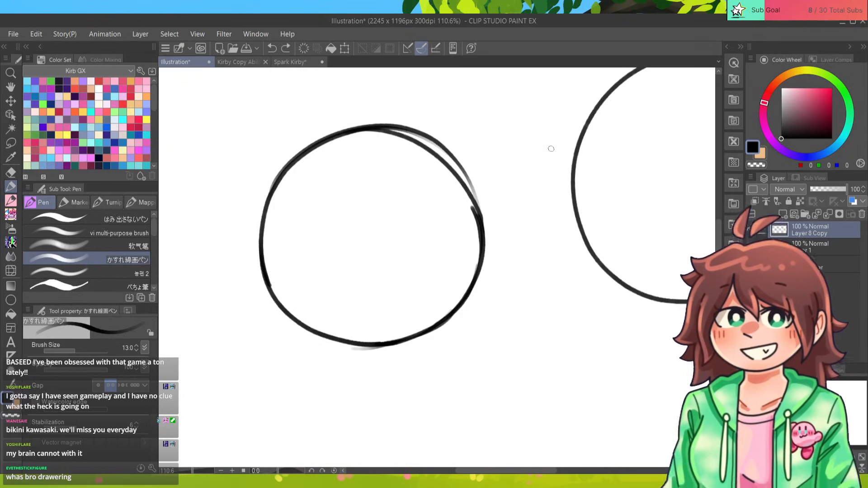
Open the nerdeon comic, focus on the glasses in the upper panel and lower the line-art layer's opacity to 23.
key(alt)
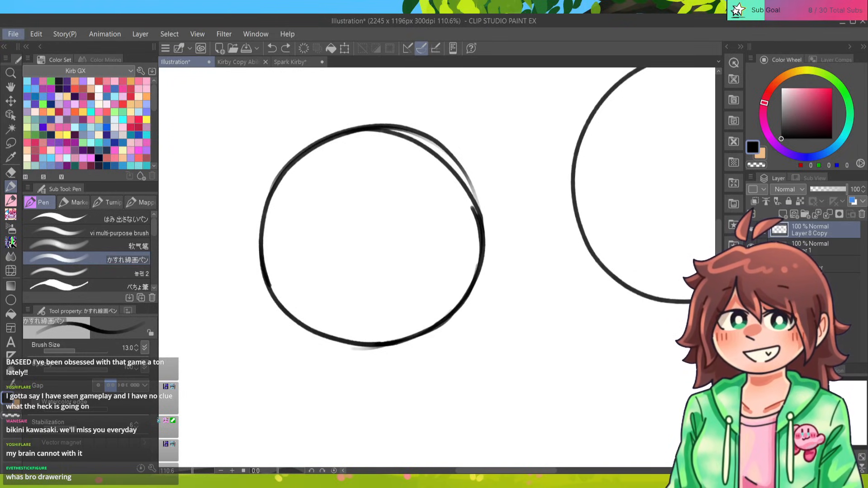
key(alt+Tab)
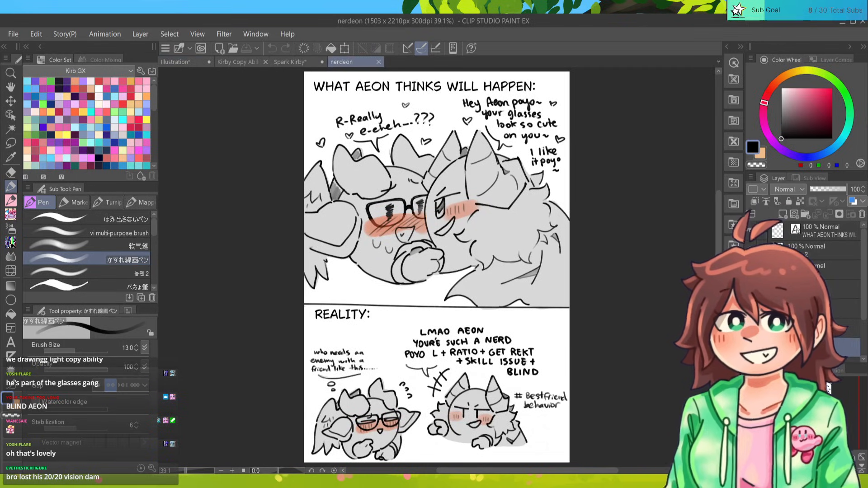
scroll(813, 294, down, 1)
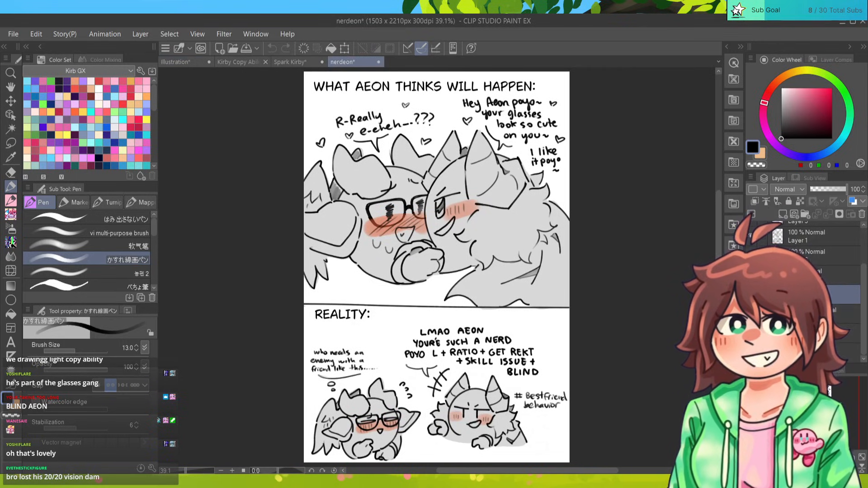
scroll(392, 136, up, 2)
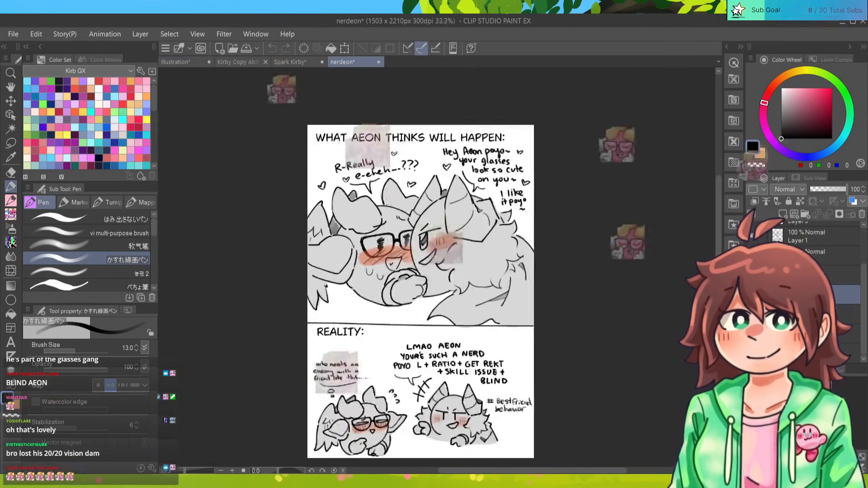
scroll(357, 241, up, 1)
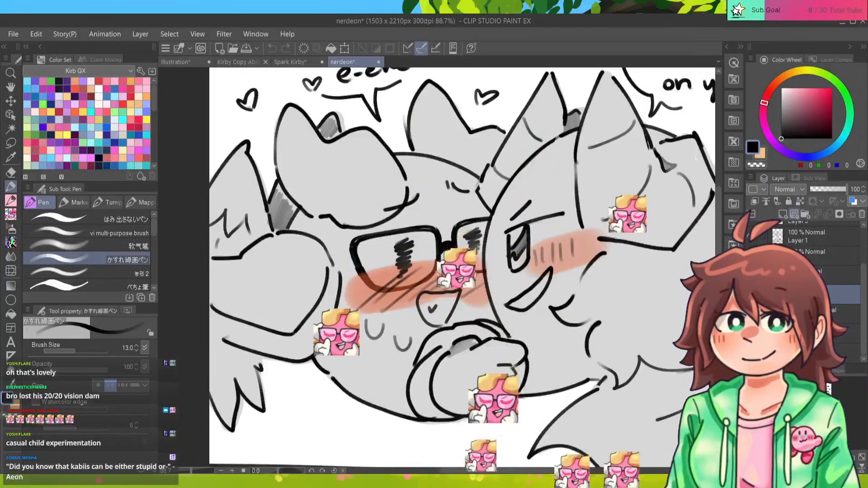
scroll(813, 271, up, 2)
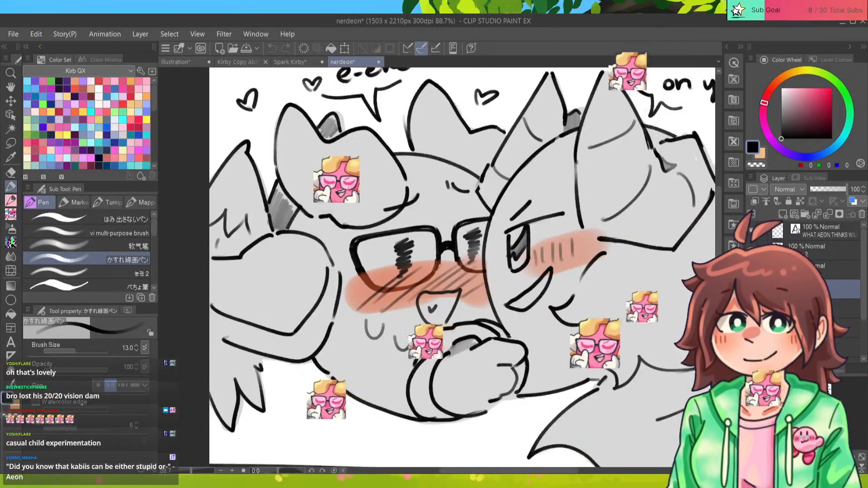
click(814, 189)
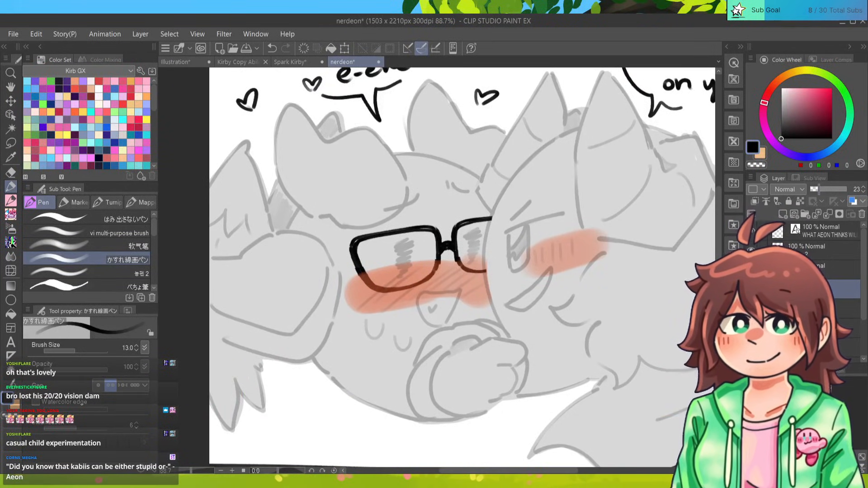
Check the comic's layers by toggling their visibility and select the layer that holds the glasses.
click(751, 309)
click(751, 309)
scroll(805, 289, down, 2)
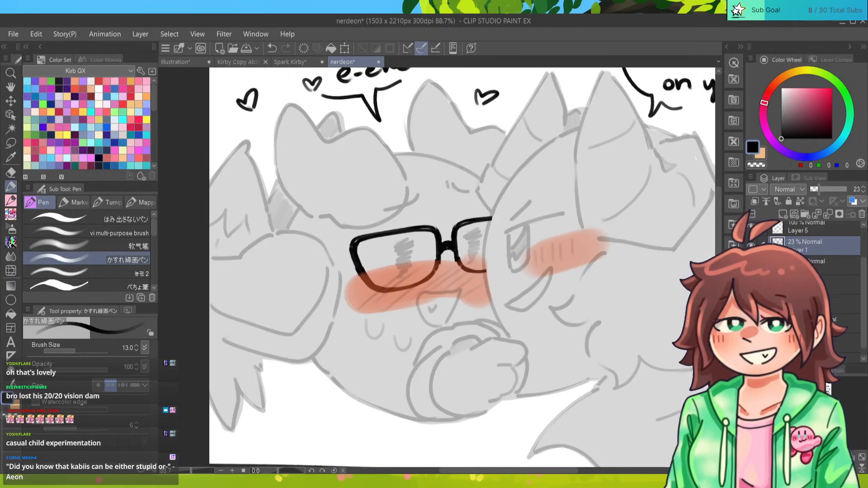
click(750, 227)
click(751, 226)
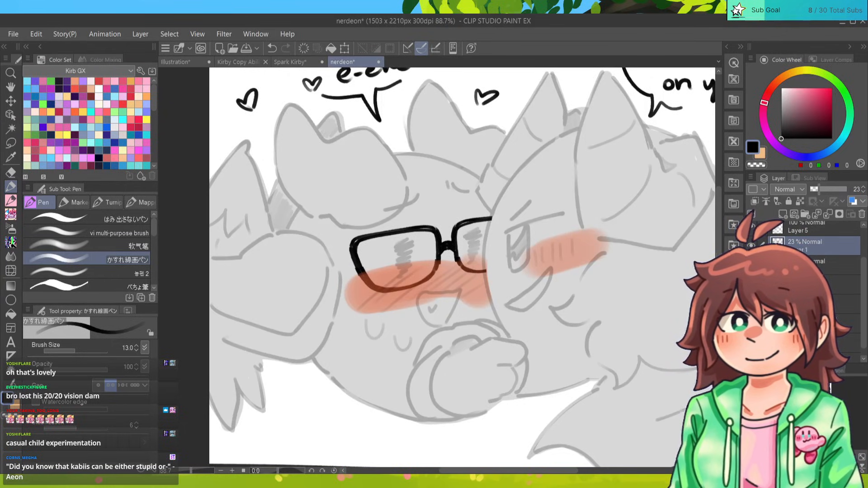
click(845, 303)
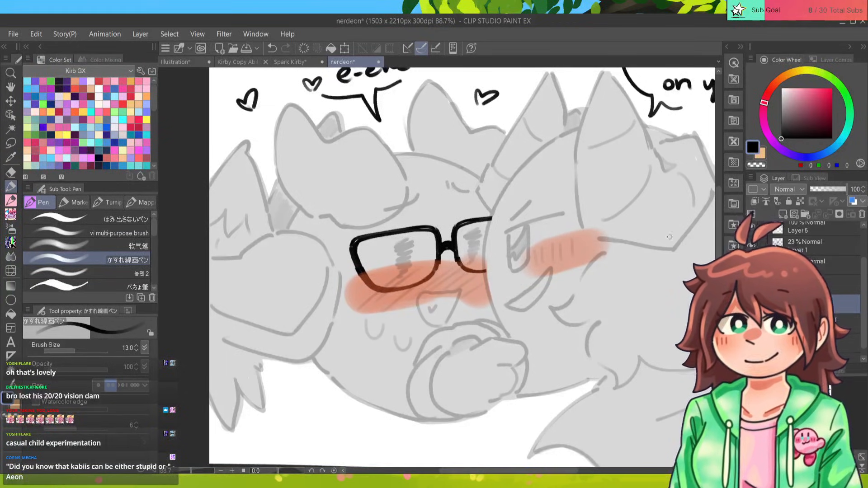
Paste the copied glasses layer into the Illustration drawing, place it inside the smaller circle and scale it down to fit.
key(ctrl+shift+Tab)
key(ctrl+shift+Tab)
key(ctrl+shift+Tab)
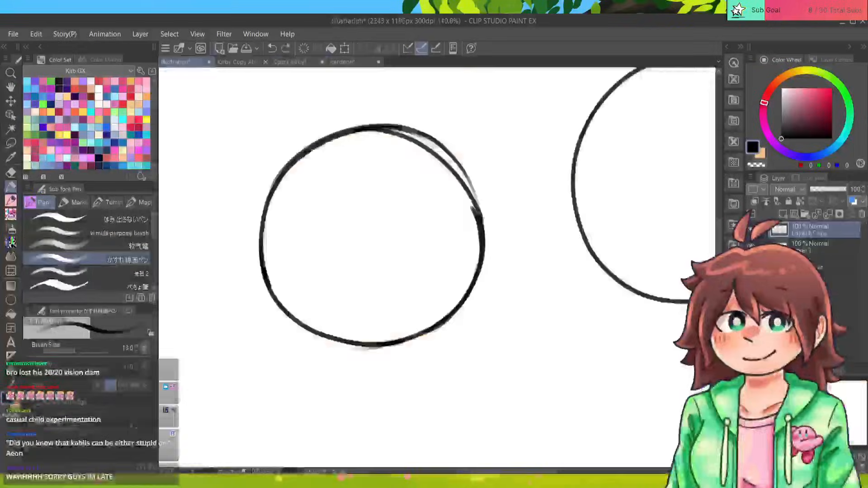
key(ctrl+v)
key(ctrl+t)
drag(271, 291, 402, 182)
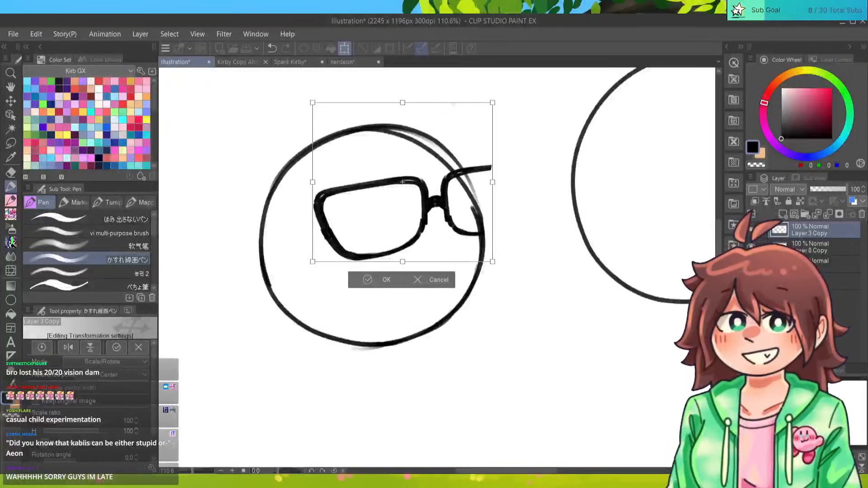
drag(492, 103, 455, 134)
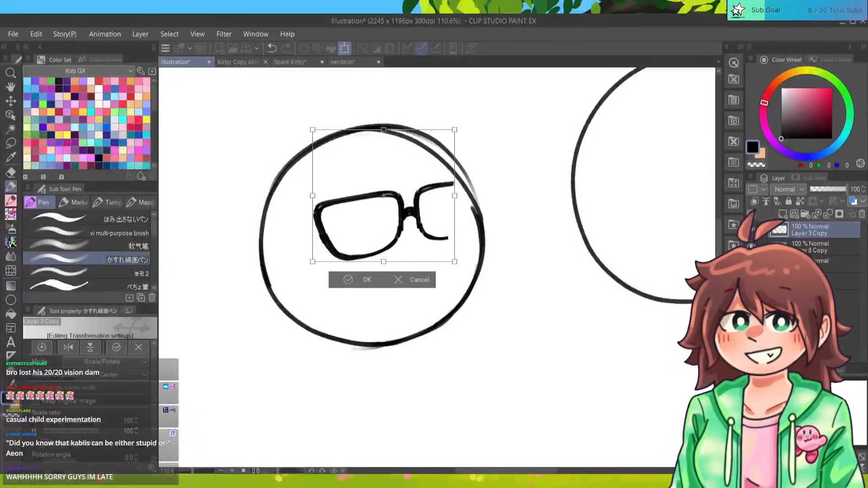
key(Return)
Try to draw the missing outer end of the right lens freehand with the pen.
scroll(449, 206, up, 3)
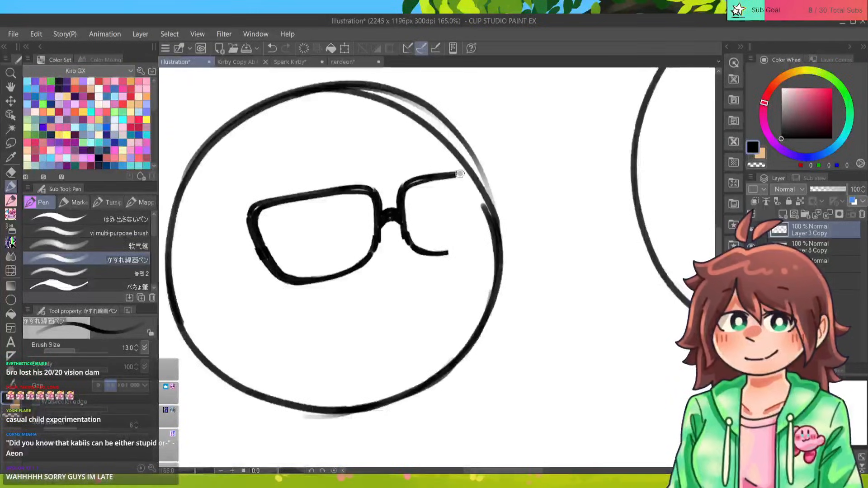
drag(458, 173, 526, 172)
key(ctrl+z)
mouse_move(460, 173)
mouse_down()
mouse_move(512, 179)
mouse_move(503, 213)
mouse_move(482, 172)
mouse_move(502, 212)
mouse_up()
key(ctrl+z)
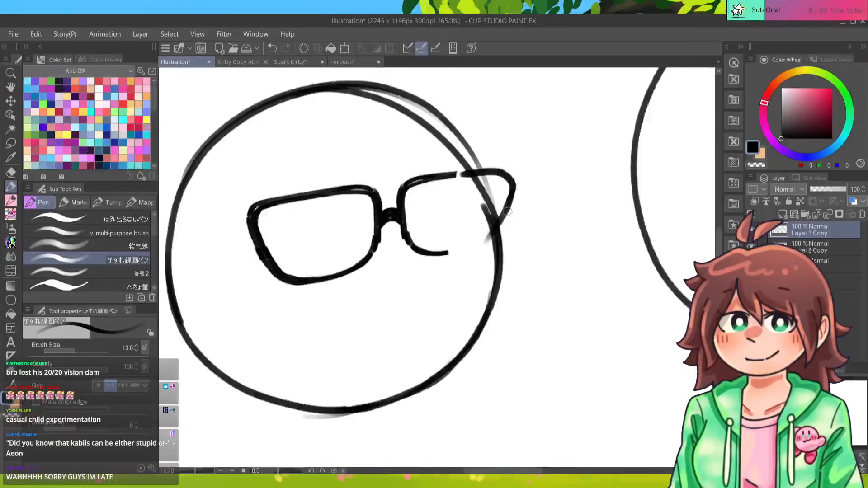
key(ctrl+z)
Lasso the outer half of the left lens, make a horizontally flipped copy and move it toward the open right lens.
key(m)
mouse_move(344, 243)
mouse_down()
mouse_move(344, 271)
mouse_move(340, 253)
mouse_up()
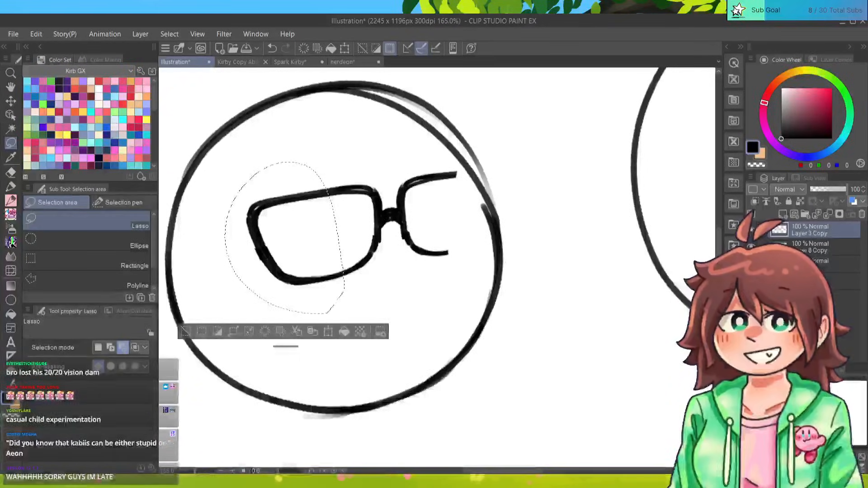
key(ctrl+t)
click(69, 347)
drag(284, 238, 416, 215)
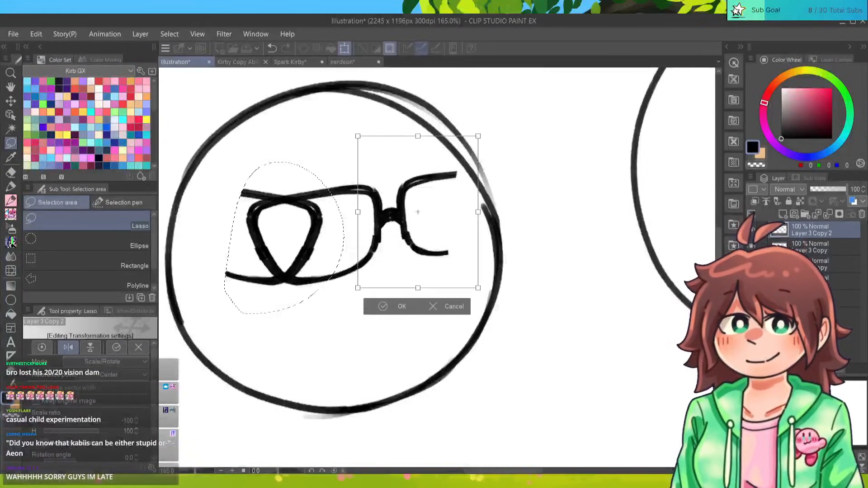
Rotate the flipped piece about -17 degrees, fit it to the right lens to close the frame, and merge it with the glasses.
drag(486, 131, 447, 110)
drag(416, 216, 463, 206)
drag(488, 113, 488, 128)
drag(464, 214, 476, 205)
drag(504, 113, 515, 118)
drag(475, 205, 476, 206)
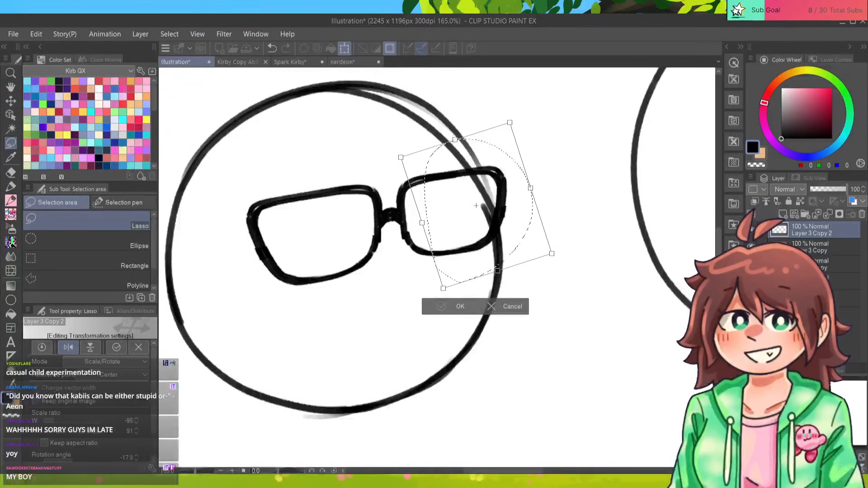
key(Return)
key(ctrl+d)
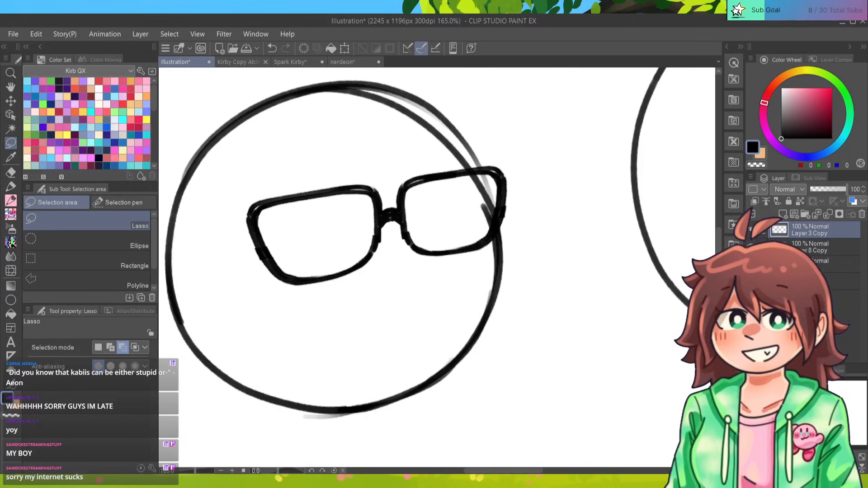
Hatch both lenses with dark diagonal pen strokes and shift the sunglasses slightly toward the smaller circle's right edge.
key(p)
mouse_move(261, 210)
mouse_down()
mouse_move(256, 232)
mouse_move(263, 242)
mouse_move(363, 205)
mouse_move(312, 255)
mouse_move(324, 264)
mouse_move(428, 185)
mouse_move(439, 192)
mouse_move(411, 223)
mouse_move(502, 218)
mouse_up()
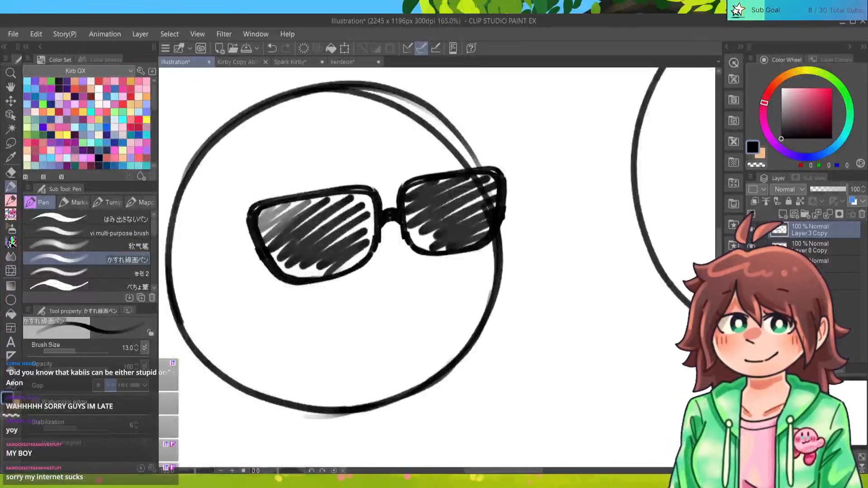
scroll(437, 267, down, 8)
scroll(437, 267, up, 4)
drag(437, 266, 408, 262)
key(ctrl+t)
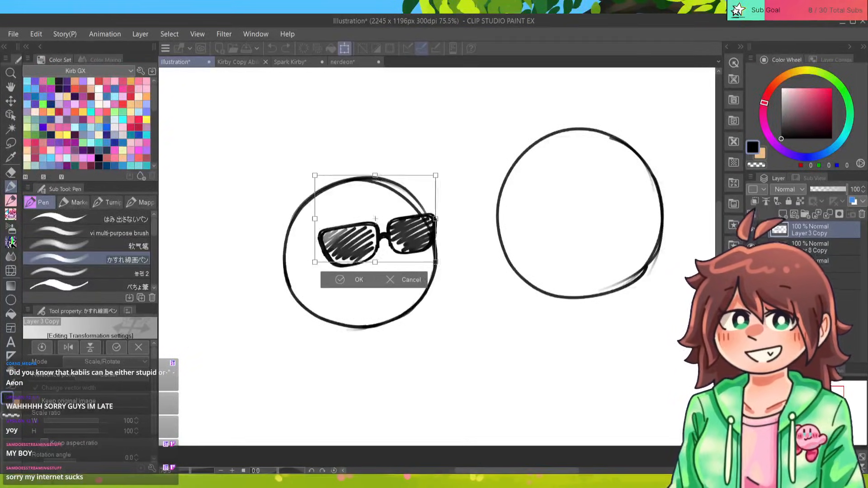
drag(380, 239, 370, 209)
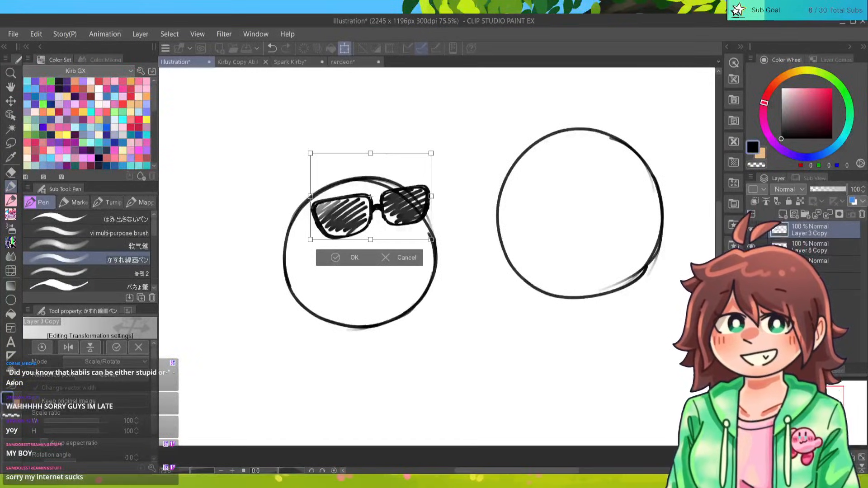
drag(366, 212, 374, 243)
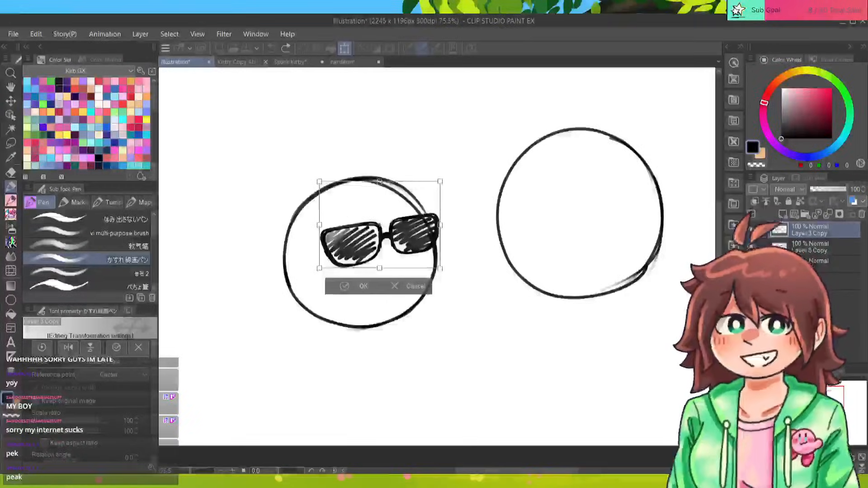
key(Return)
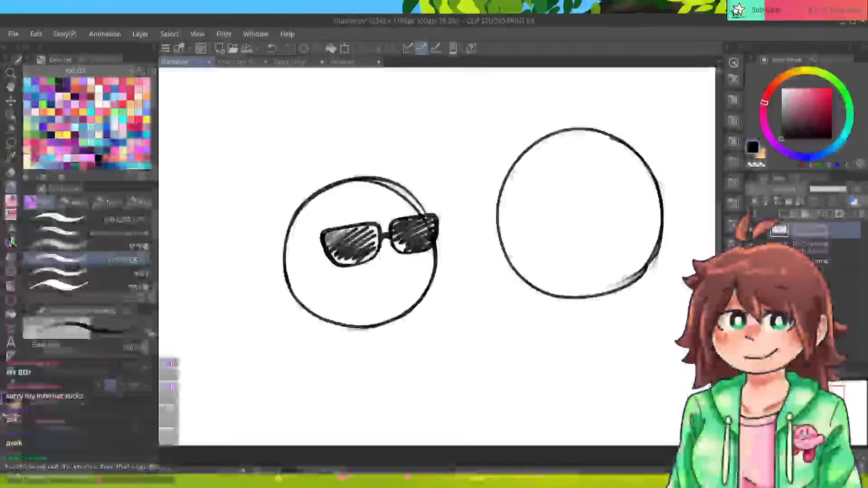
Lasso the sunglasses, duplicate them and place the copy on the upper right of the larger circle.
key(m)
drag(295, 268, 341, 310)
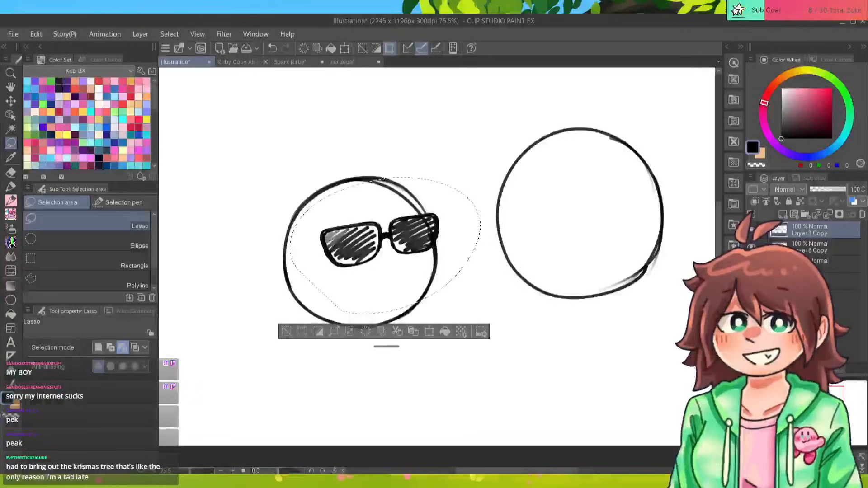
key(ctrl+c)
key(ctrl+v)
key(ctrl+t)
click(68, 347)
mouse_move(386, 245)
mouse_down()
mouse_move(601, 206)
mouse_move(567, 213)
mouse_move(600, 162)
mouse_move(599, 170)
mouse_up()
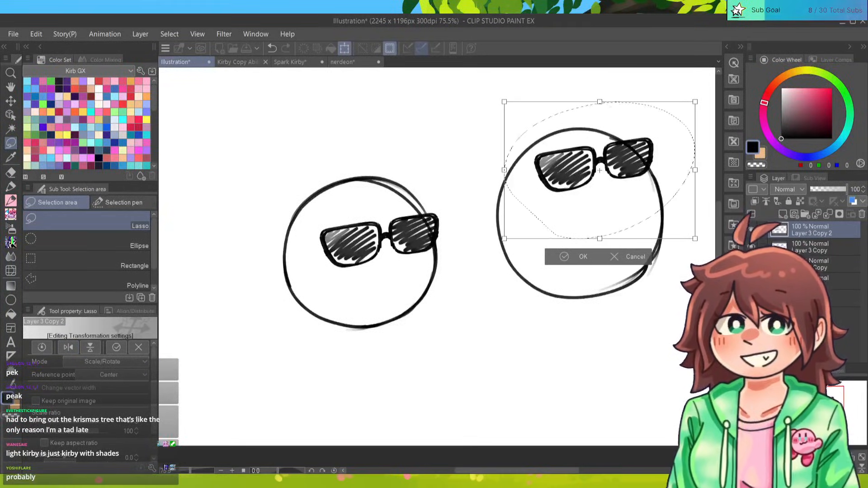
Rotate the copied sunglasses by 2.1 degrees, fine-tune their position on the larger circle and clear the selection.
drag(701, 96, 703, 100)
drag(600, 170, 597, 172)
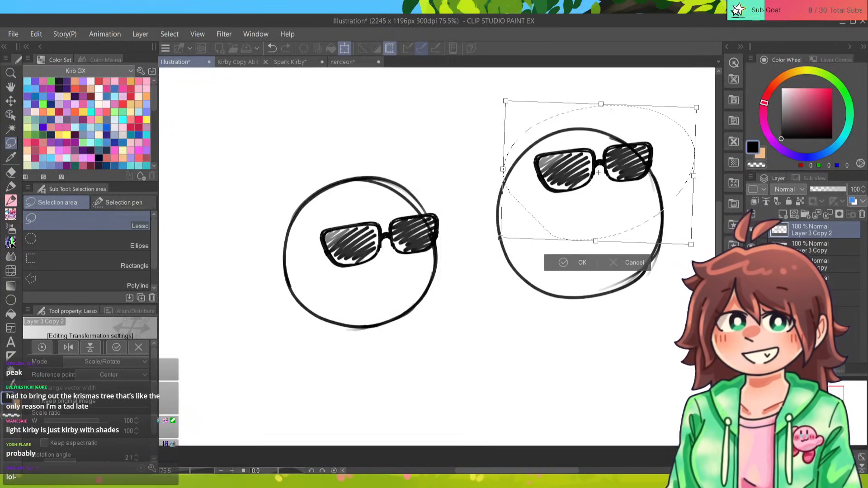
drag(598, 172, 602, 175)
click(569, 264)
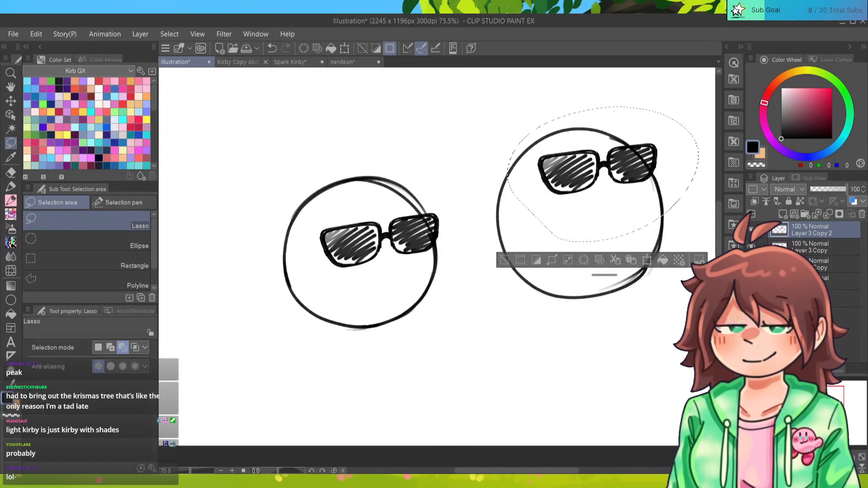
key(ctrl+d)
Flip the smaller circle's sunglasses horizontally, rotate them -9.6 degrees and move them to overlap the circle's left edge.
drag(323, 283, 427, 286)
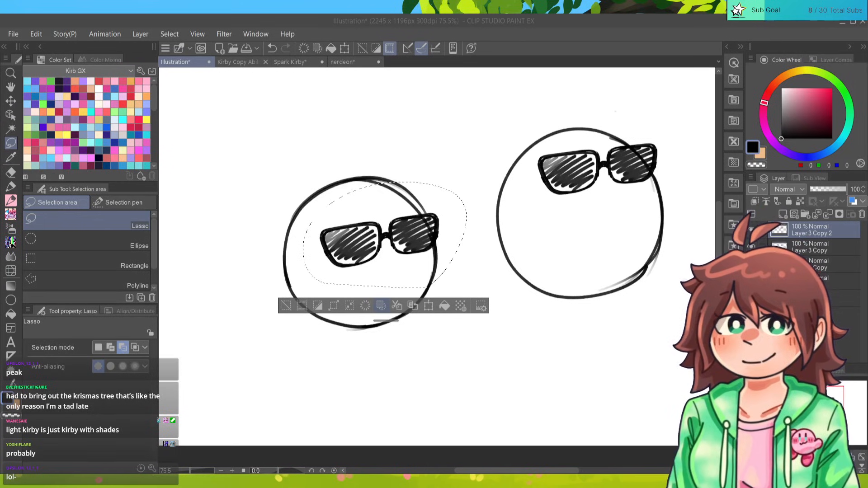
click(823, 247)
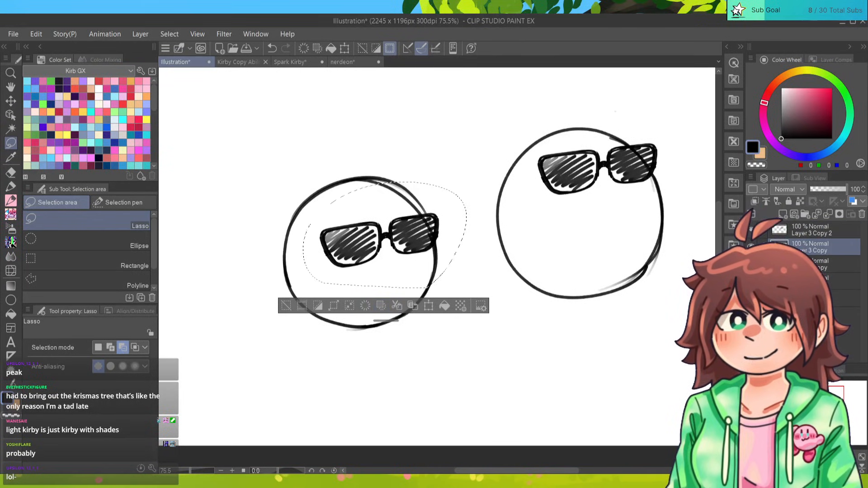
key(ctrl+d)
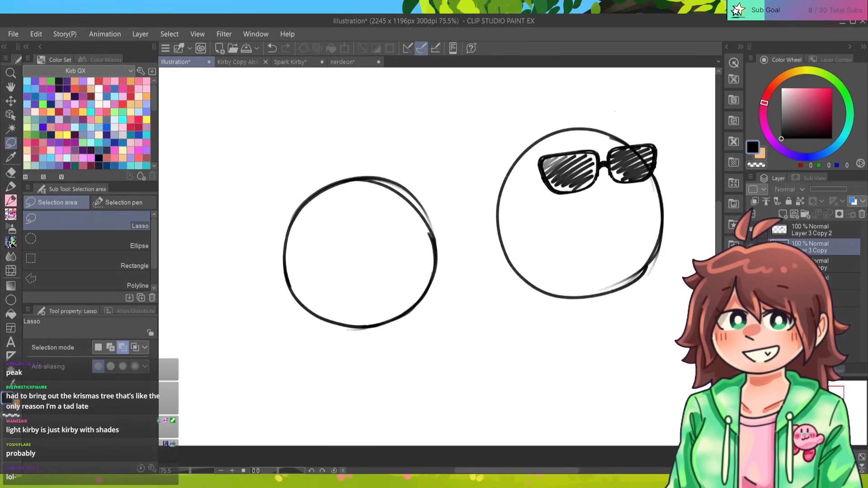
key(ctrl+t)
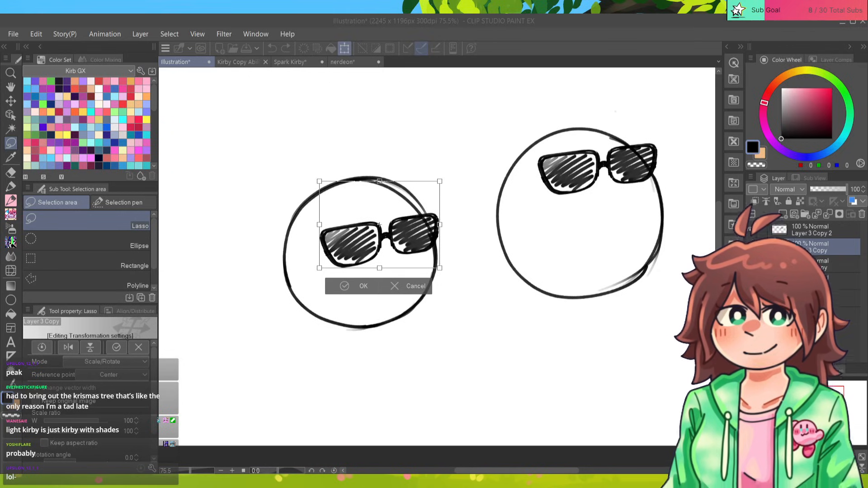
key(Return)
click(69, 347)
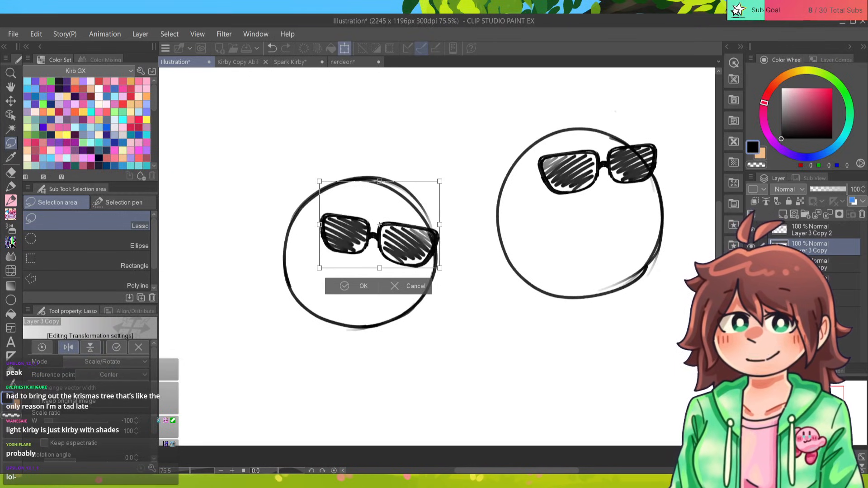
drag(379, 239, 340, 246)
drag(434, 217, 430, 204)
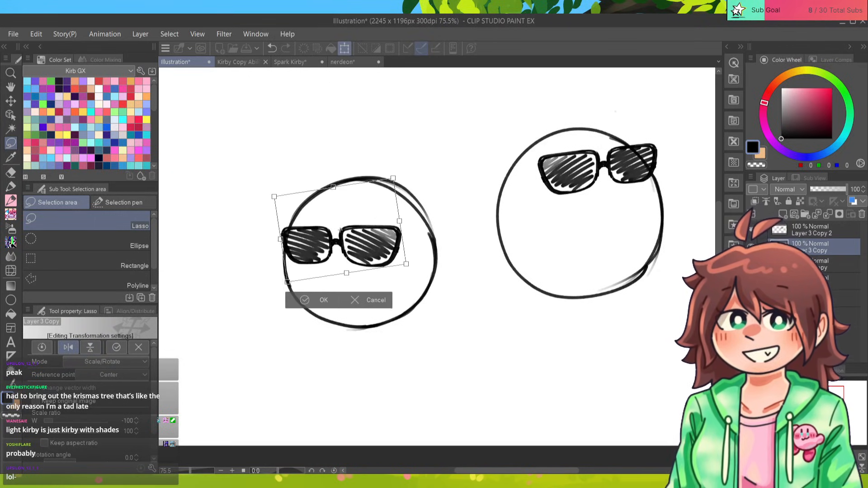
drag(344, 244, 341, 248)
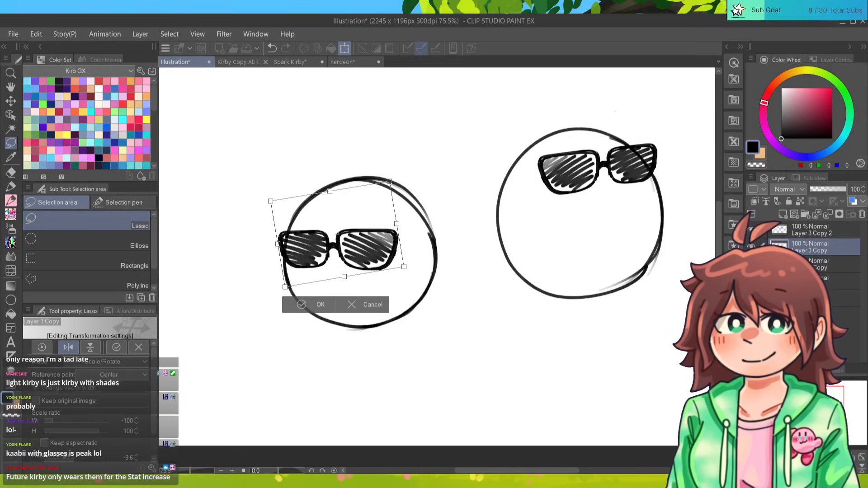
click(301, 304)
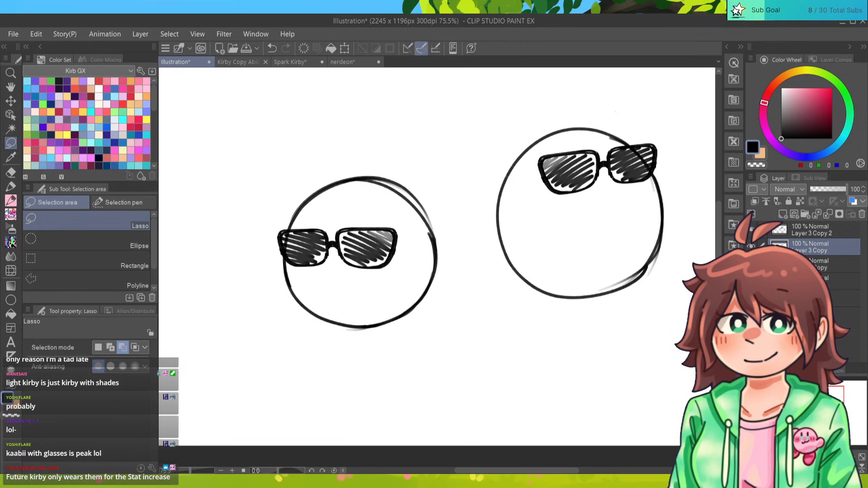
Sketch a rounded arm on the smaller circle's left side with the pen, on the circle's line-art layer.
key(p)
click(812, 230)
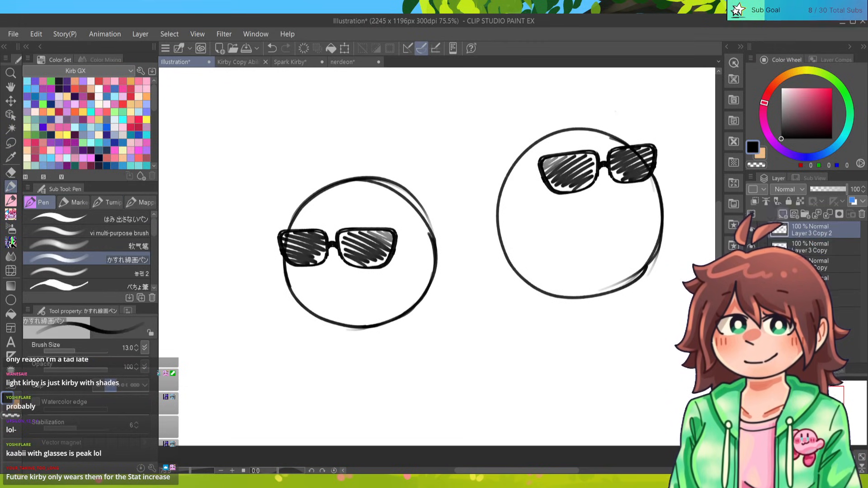
click(819, 265)
drag(361, 279, 448, 280)
scroll(436, 266, up, 3)
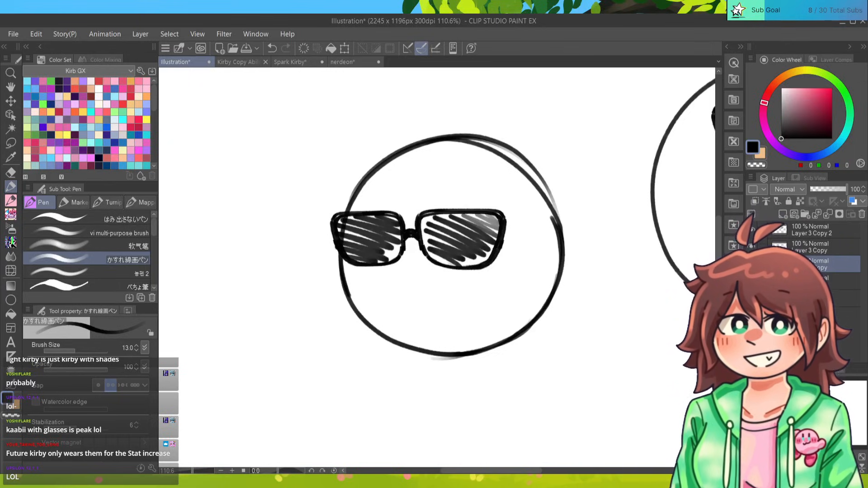
mouse_move(331, 252)
mouse_down()
mouse_move(317, 248)
mouse_move(382, 176)
mouse_move(355, 209)
mouse_move(323, 204)
mouse_move(368, 194)
mouse_up()
key(ctrl+z)
key(ctrl+z)
key(ctrl+z)
mouse_move(350, 303)
mouse_down()
mouse_move(348, 250)
mouse_move(345, 300)
mouse_move(314, 309)
mouse_move(349, 283)
mouse_up()
key(ctrl+z)
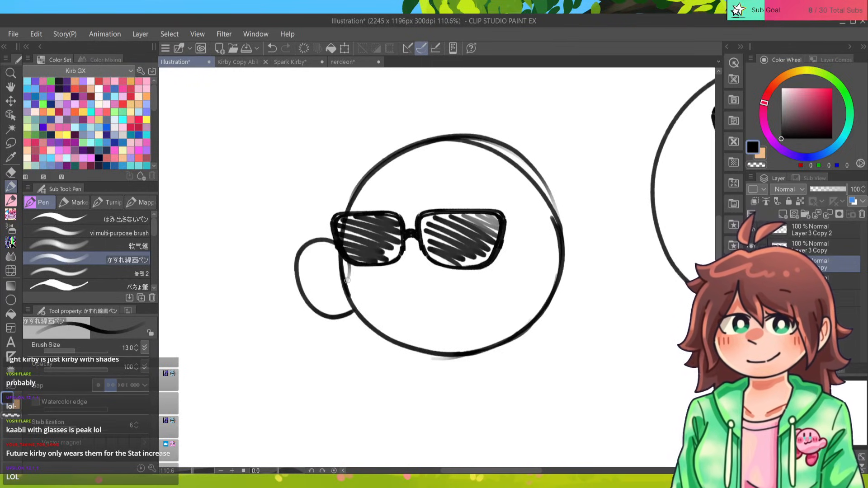
Reinforce the left arm's outline with extra strokes and add a short line where it meets the body below the lens.
drag(345, 253, 354, 277)
mouse_move(334, 243)
mouse_down()
mouse_move(315, 273)
mouse_move(329, 244)
mouse_move(298, 294)
mouse_up()
mouse_move(301, 252)
mouse_down()
mouse_move(312, 316)
mouse_move(331, 319)
mouse_up()
mouse_move(296, 283)
mouse_down()
mouse_move(325, 322)
mouse_move(356, 308)
mouse_move(313, 302)
mouse_move(316, 311)
mouse_move(363, 307)
mouse_move(330, 319)
mouse_move(357, 317)
mouse_up()
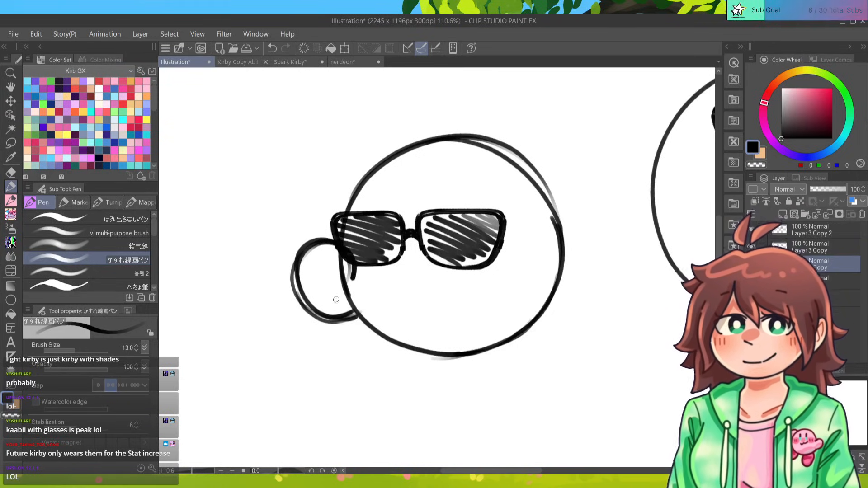
Sketch a rounded arm on the smaller circle's right side and darken its outline with repeated strokes.
drag(563, 252, 572, 302)
key(ctrl+z)
drag(558, 223, 567, 289)
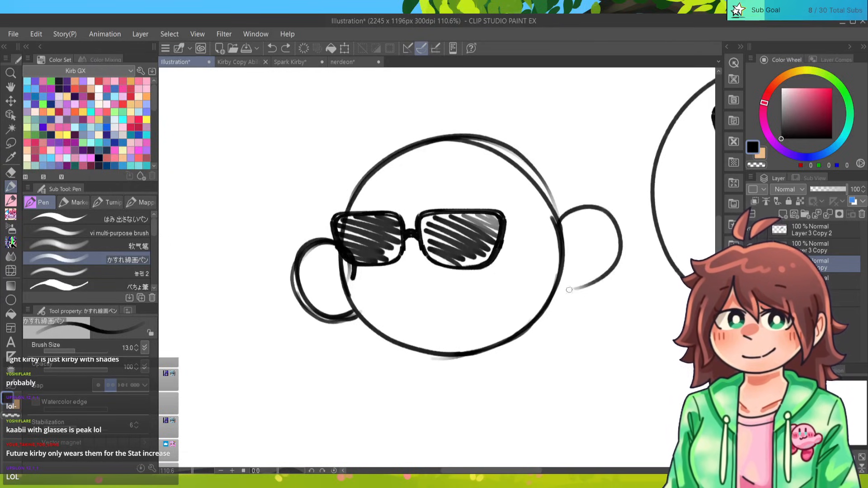
mouse_move(558, 226)
mouse_down()
mouse_move(616, 266)
mouse_move(564, 292)
mouse_up()
mouse_move(620, 274)
mouse_down()
mouse_move(602, 288)
mouse_move(562, 289)
mouse_up()
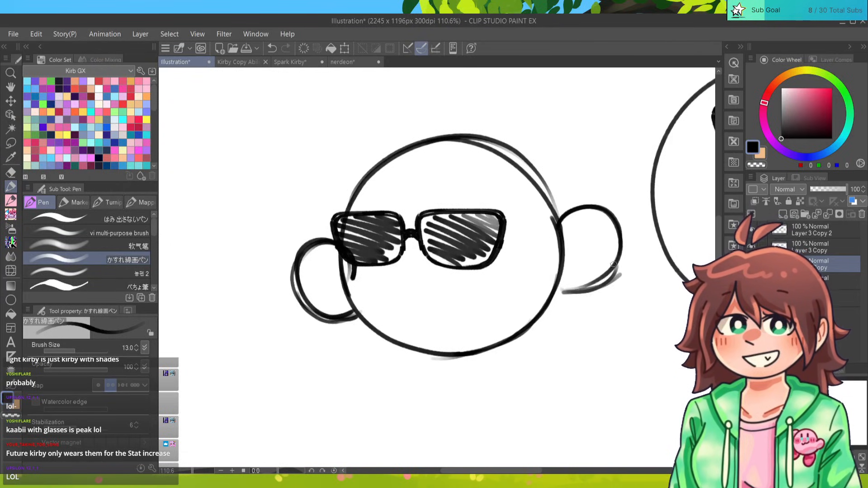
Redraw the lower outline of the smaller circle's right arm and sketch an open mouth beneath the sunglasses.
key(ctrl+z)
key(ctrl+z)
mouse_move(624, 234)
mouse_down()
mouse_move(584, 293)
mouse_move(600, 285)
mouse_move(559, 291)
mouse_up()
mouse_move(408, 281)
mouse_down()
mouse_move(445, 270)
mouse_move(449, 291)
mouse_move(434, 272)
mouse_move(434, 313)
mouse_move(453, 313)
mouse_up()
key(ctrl+z)
key(ctrl+z)
Sketch light rays around the glint at the sunglasses' outer corner and add two small sparkles beside them.
mouse_move(315, 205)
mouse_down()
mouse_move(333, 166)
mouse_move(347, 203)
mouse_move(327, 228)
mouse_move(306, 192)
mouse_move(215, 125)
mouse_up()
drag(345, 174, 369, 138)
drag(311, 235, 263, 289)
drag(363, 203, 380, 205)
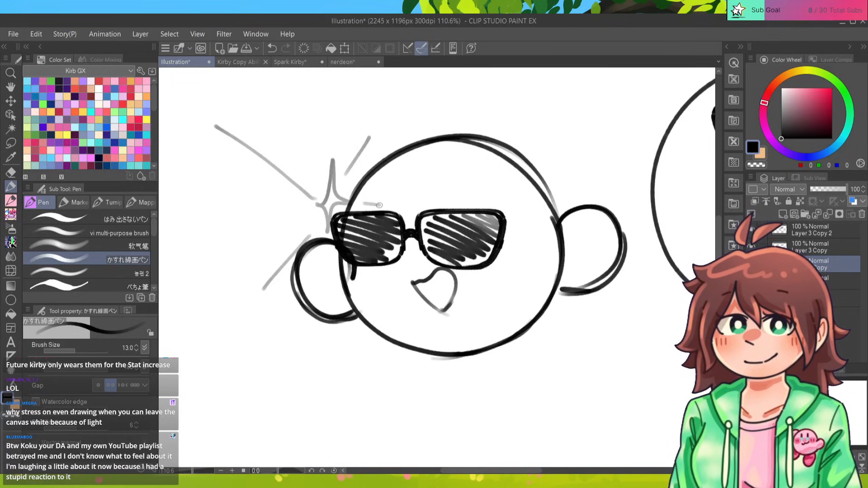
mouse_move(283, 132)
mouse_down()
mouse_move(293, 127)
mouse_move(293, 146)
mouse_up()
drag(280, 234, 280, 251)
drag(271, 244, 286, 241)
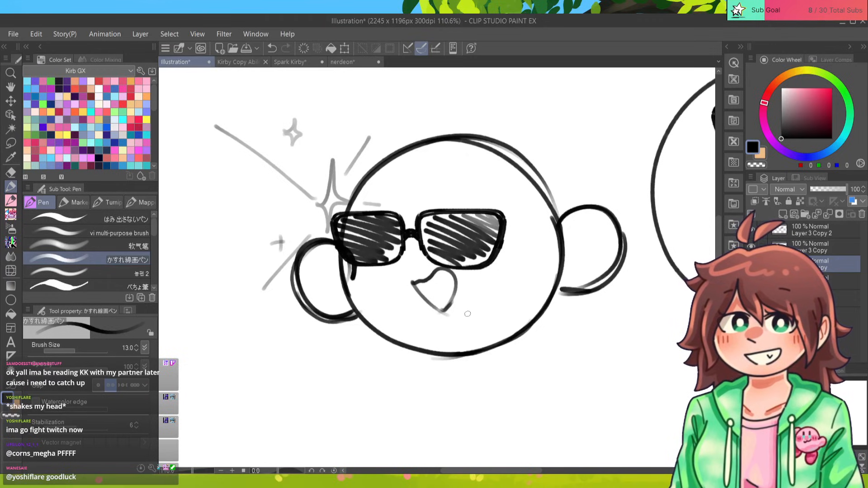
Erase the smaller circle's body line where the right arm joins and tidy the left arm's doubled outline.
scroll(467, 313, down, 3)
scroll(452, 262, down, 2)
scroll(452, 262, up, 4)
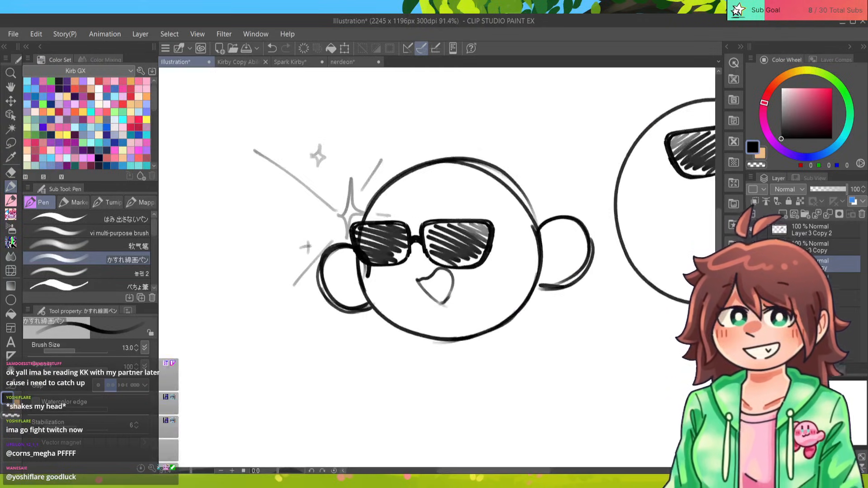
scroll(436, 253, down, 2)
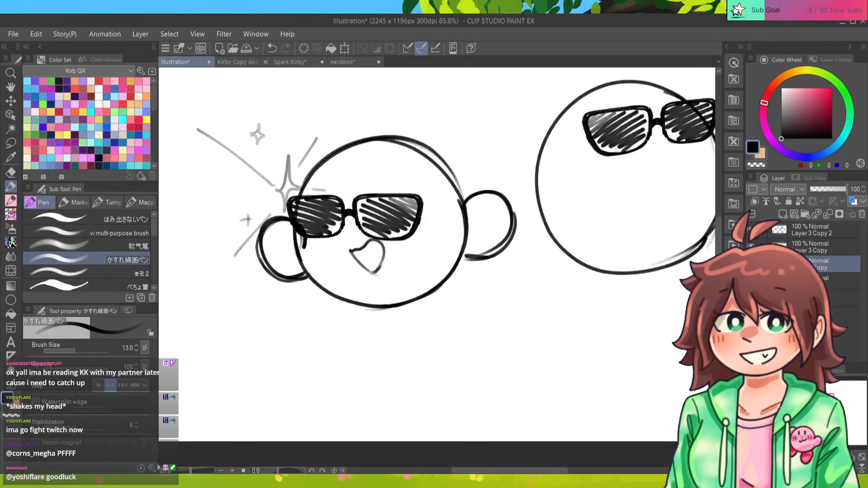
key(e)
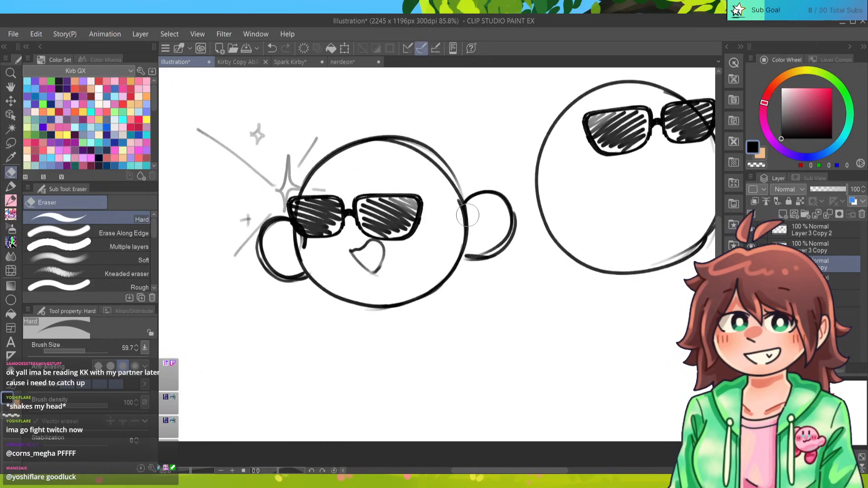
drag(467, 216, 466, 241)
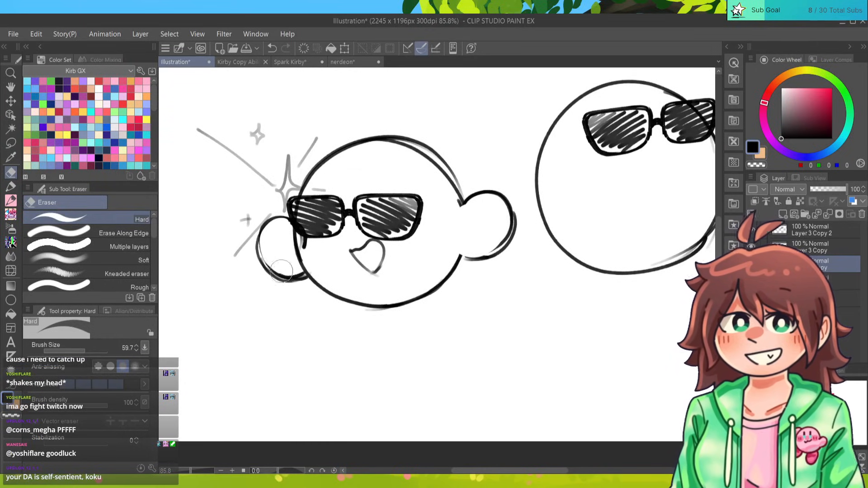
click(10, 186)
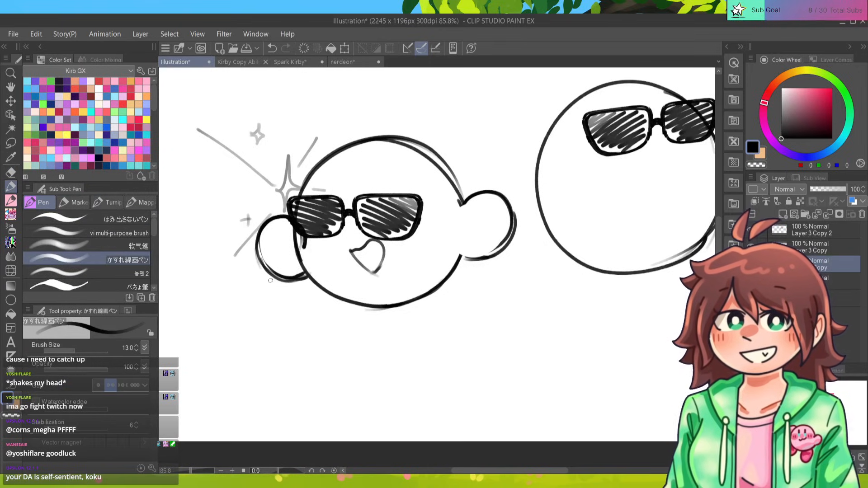
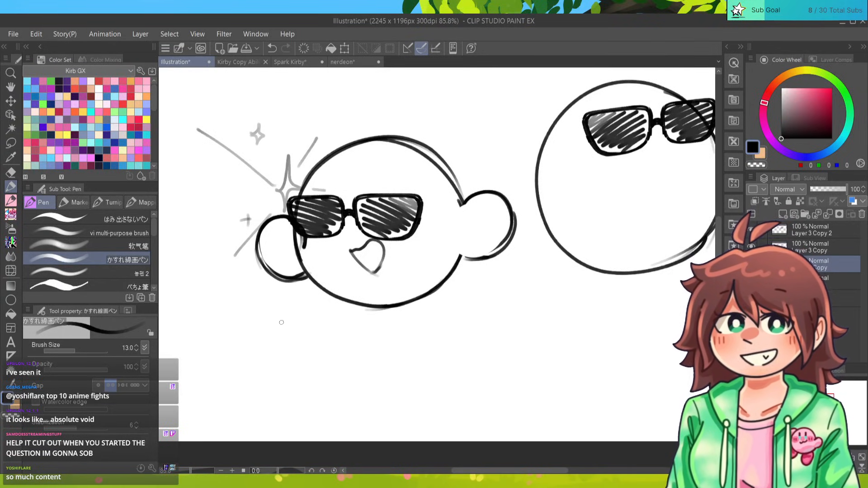
Sketch an elongated oval left foot angled outward beneath the smaller circle with the pen.
scroll(281, 322, down, 3)
mouse_move(315, 221)
mouse_down()
mouse_move(307, 226)
mouse_move(317, 312)
mouse_up()
key(ctrl+z)
mouse_move(317, 220)
mouse_down()
mouse_move(295, 239)
mouse_move(372, 243)
mouse_move(370, 235)
mouse_move(369, 255)
mouse_move(342, 286)
mouse_up()
key(ctrl+z)
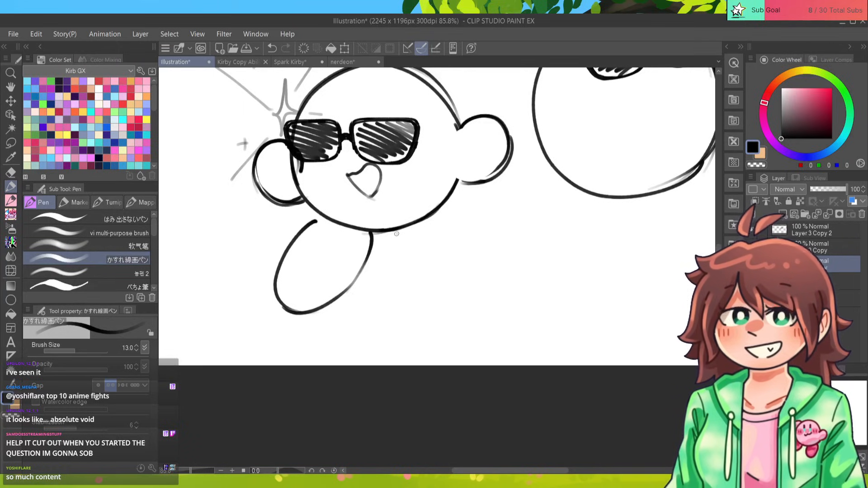
Sketch a more upright oval right foot beneath the smaller circle, redrawing strokes until its outline is smooth.
mouse_move(397, 233)
mouse_down()
mouse_move(401, 303)
mouse_move(449, 310)
mouse_move(441, 316)
mouse_move(457, 299)
mouse_move(462, 236)
mouse_up()
key(ctrl+z)
key(ctrl+z)
key(ctrl+z)
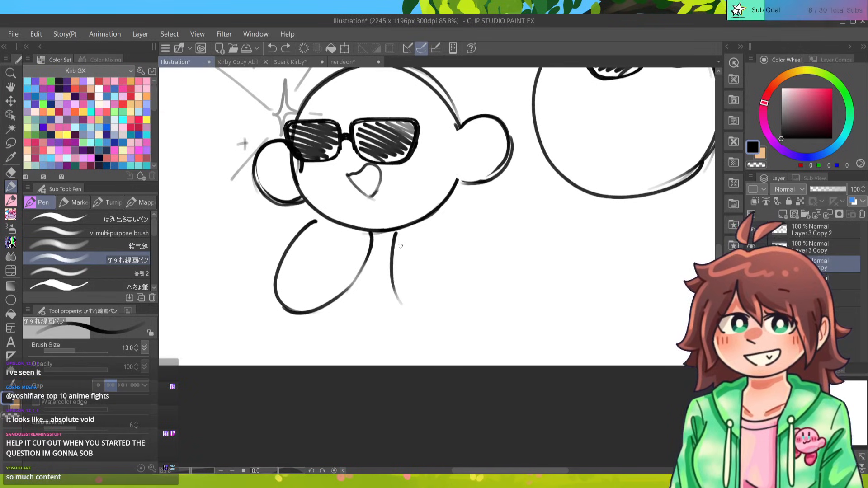
key(ctrl+z)
mouse_move(393, 234)
mouse_down()
mouse_move(385, 307)
mouse_move(382, 298)
mouse_move(456, 264)
mouse_up()
mouse_move(432, 299)
mouse_down()
mouse_move(454, 247)
mouse_move(446, 214)
mouse_move(451, 275)
mouse_up()
key(ctrl+z)
key(ctrl+z)
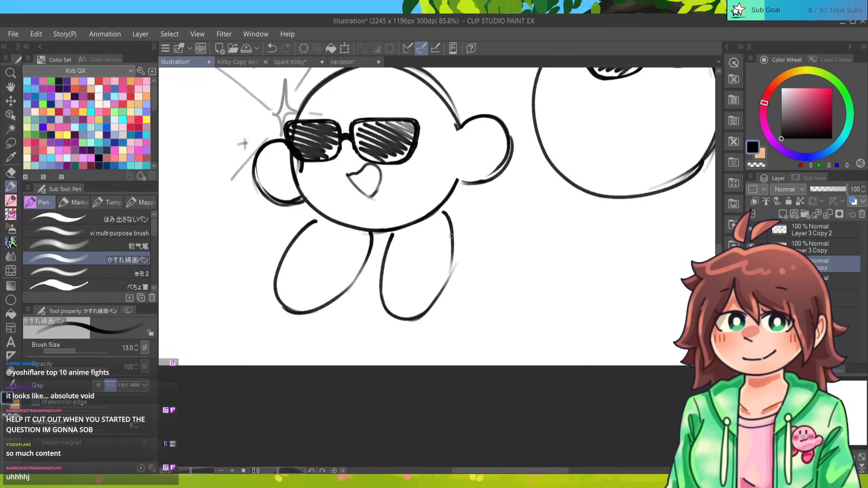
drag(452, 235, 438, 300)
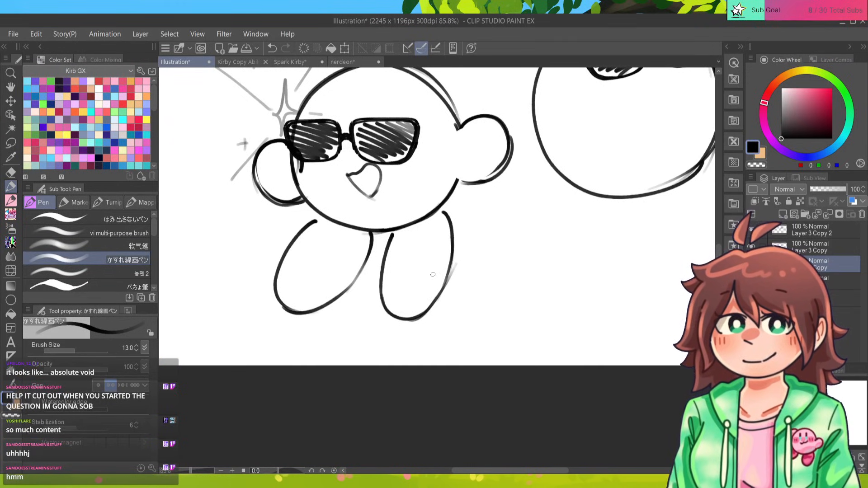
Darken the left foot's outline and hatch a light shadow where the foot meets the body.
drag(369, 233, 347, 293)
drag(322, 220, 300, 238)
mouse_move(320, 223)
mouse_down()
mouse_move(331, 239)
mouse_move(349, 237)
mouse_move(329, 222)
mouse_up()
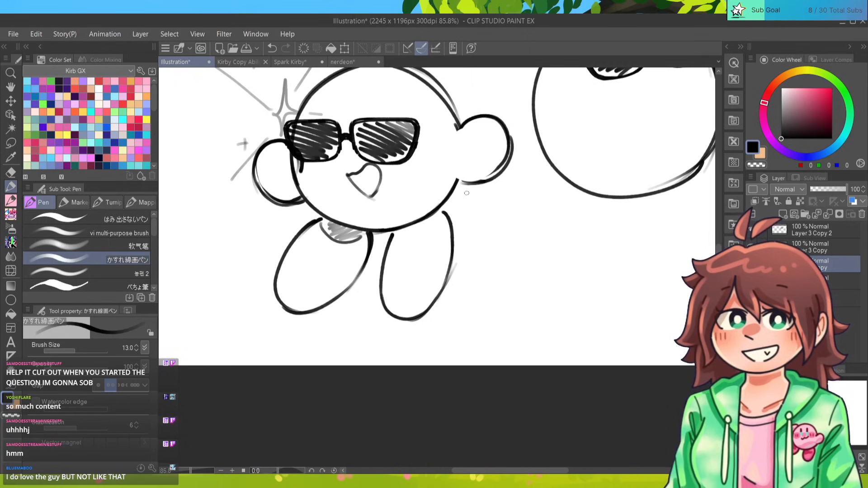
Hatch a shadow at the right foot's top and add a hatched oval blush mark beside the right lens.
mouse_move(392, 245)
mouse_down()
mouse_move(443, 216)
mouse_move(433, 216)
mouse_up()
drag(401, 230, 412, 222)
drag(507, 172, 517, 250)
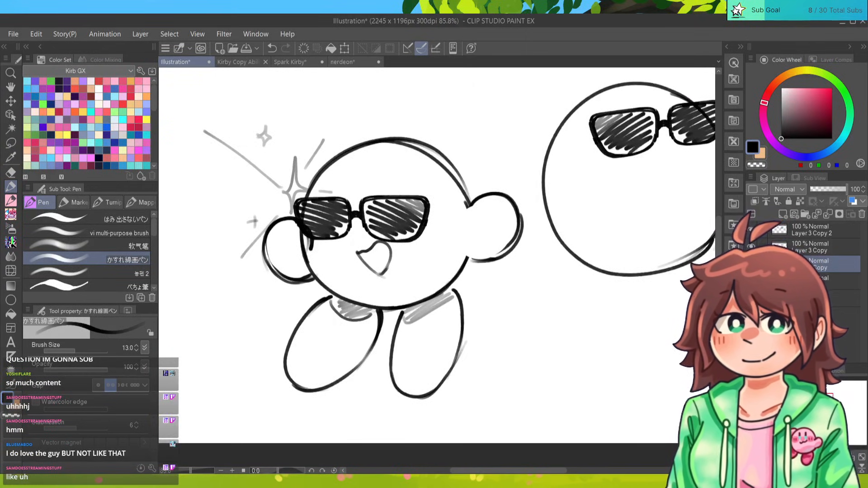
drag(430, 236, 469, 223)
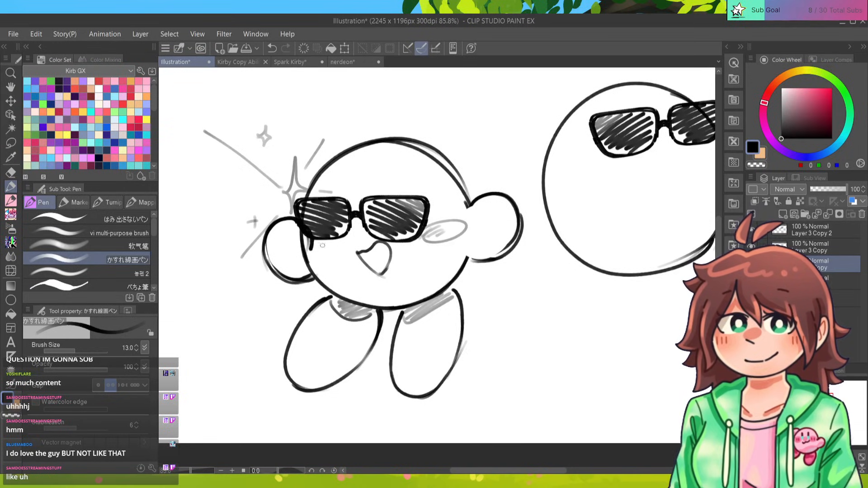
Erase the body line and the part of the sunglasses overlapping the smaller circle's left arm, each on its own layer.
key(e)
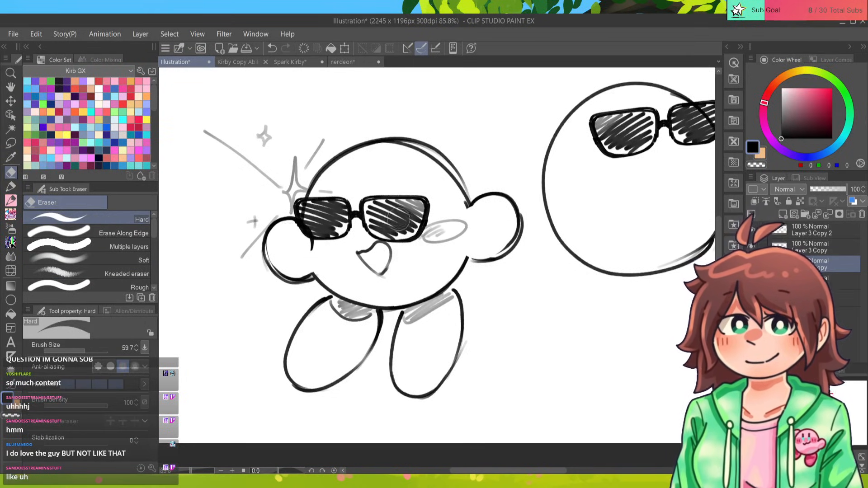
click(810, 246)
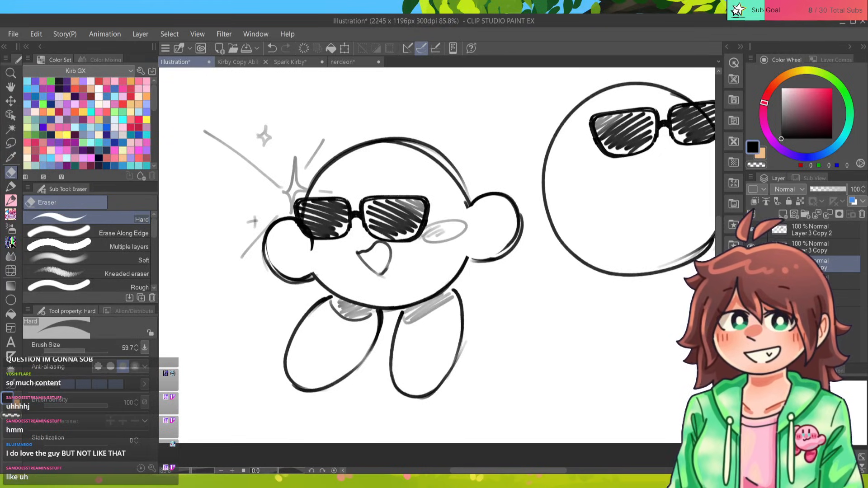
drag(287, 237, 298, 237)
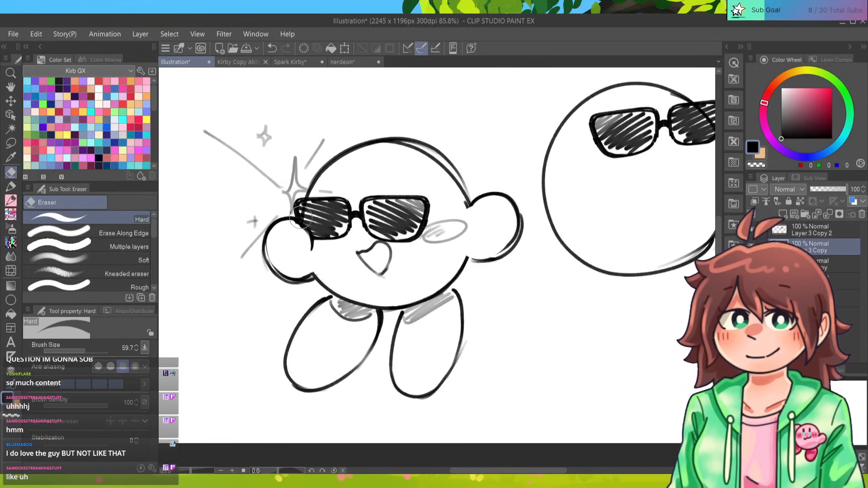
click(813, 230)
click(824, 265)
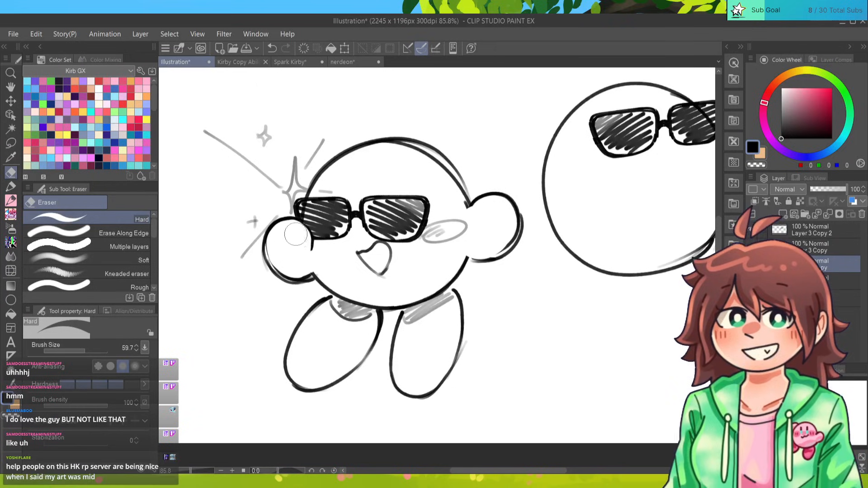
key(p)
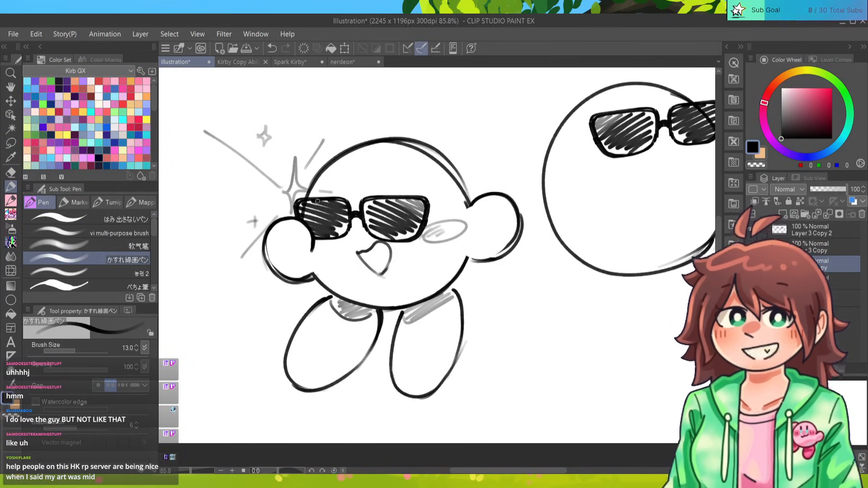
Sketch a large tilted oval limb over the larger circle's lower-right edge with the pen, redoing its side strokes.
mouse_move(317, 201)
mouse_down()
mouse_move(295, 183)
mouse_move(204, 233)
mouse_move(132, 244)
mouse_move(148, 230)
mouse_move(139, 253)
mouse_move(294, 223)
mouse_move(184, 251)
mouse_move(92, 241)
mouse_move(72, 268)
mouse_move(73, 253)
mouse_move(61, 241)
mouse_up()
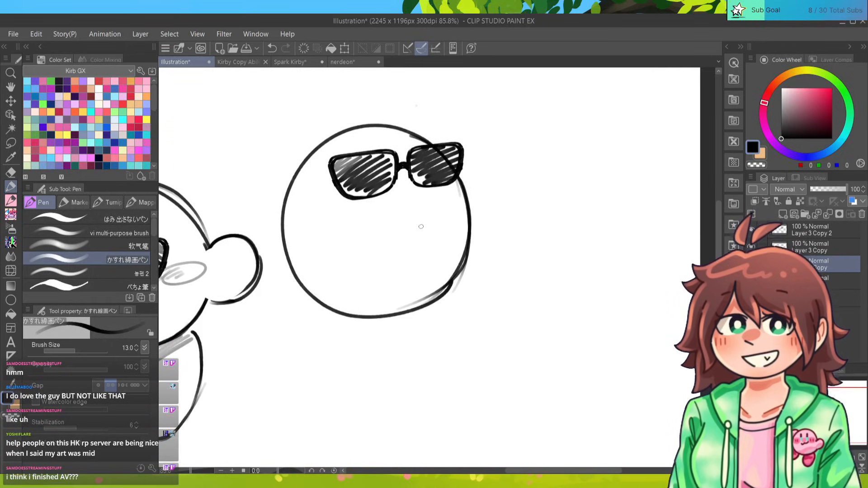
mouse_move(401, 301)
mouse_down()
mouse_move(417, 254)
mouse_move(500, 232)
mouse_move(519, 270)
mouse_move(493, 347)
mouse_up()
key(ctrl+z)
drag(501, 235, 478, 351)
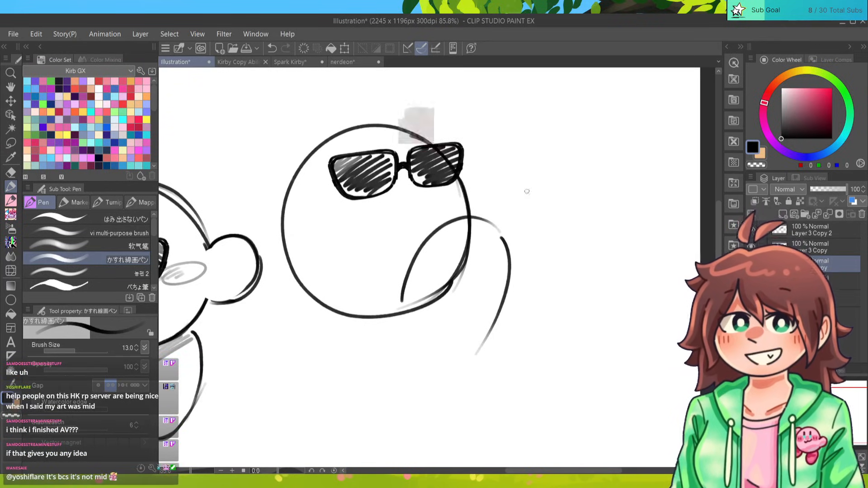
key(ctrl+z)
drag(500, 235, 475, 342)
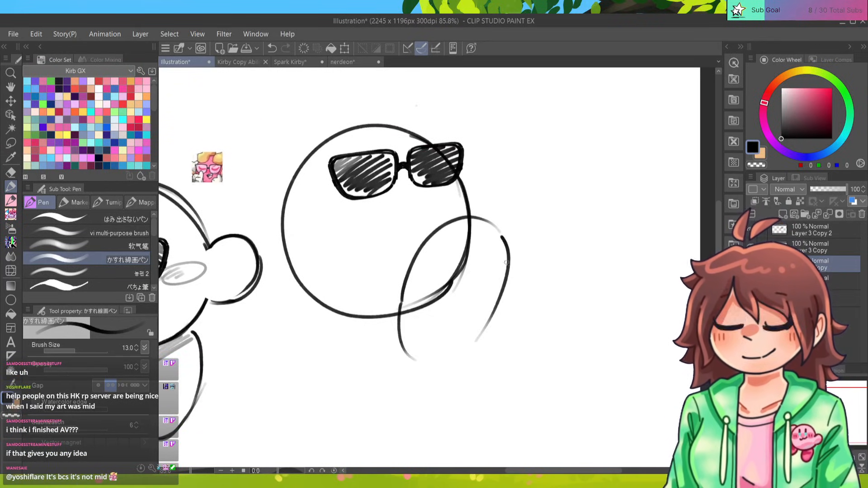
key(ctrl+z)
drag(502, 235, 477, 349)
drag(402, 311, 416, 363)
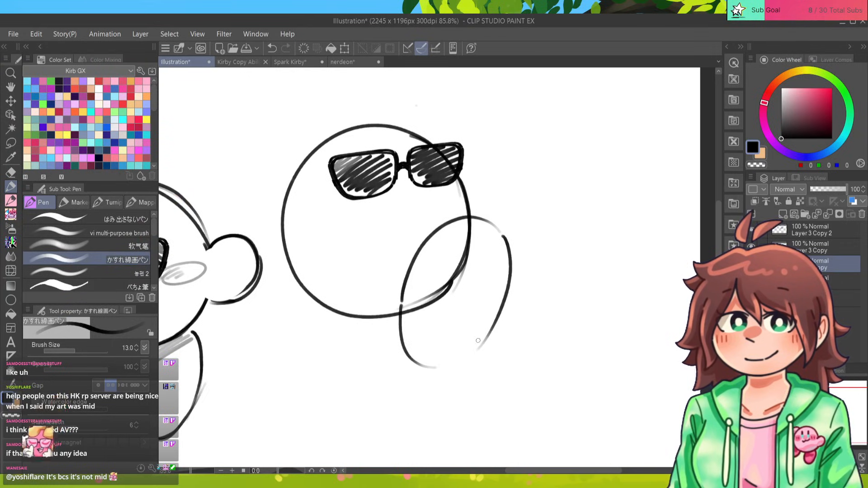
key(ctrl+z)
mouse_move(399, 307)
mouse_down()
mouse_move(405, 348)
mouse_move(441, 361)
mouse_up()
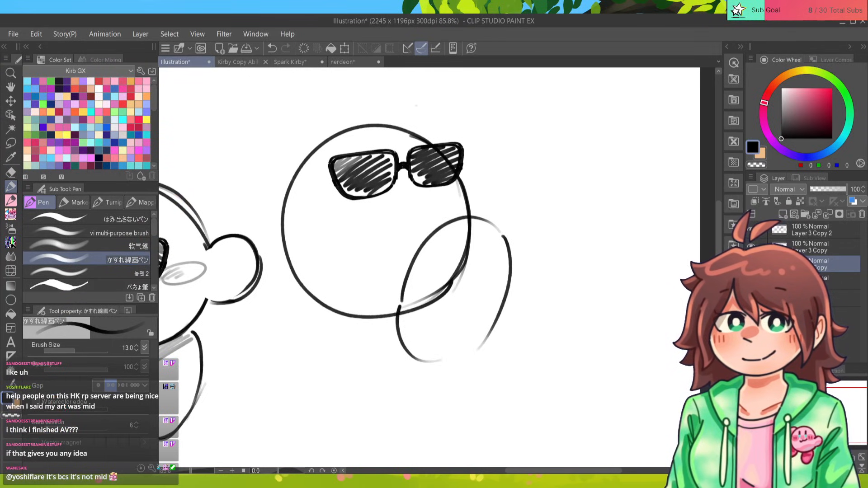
Erase the larger circle's outline inside the oval limb and close the gap in the limb's left edge.
scroll(394, 271, left, 5)
drag(542, 77, 546, 77)
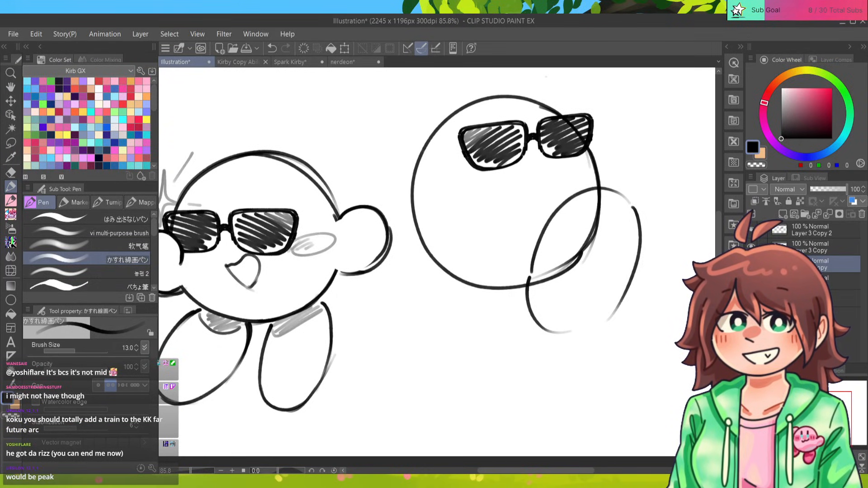
scroll(653, 278, up, 5)
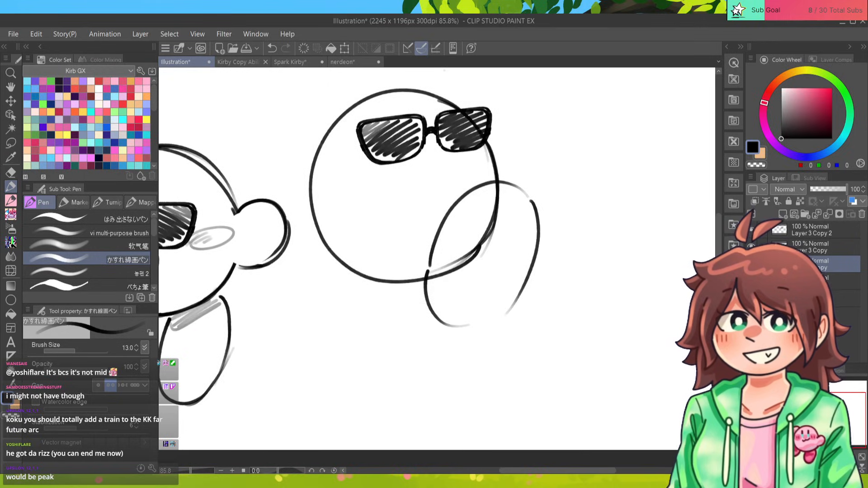
key(e)
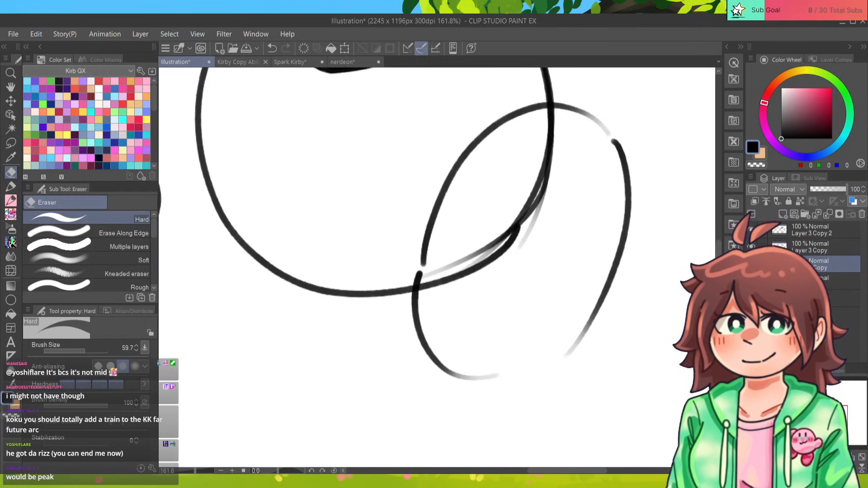
click(549, 134)
mouse_move(549, 134)
mouse_down()
mouse_move(523, 225)
mouse_move(440, 293)
mouse_up()
key(p)
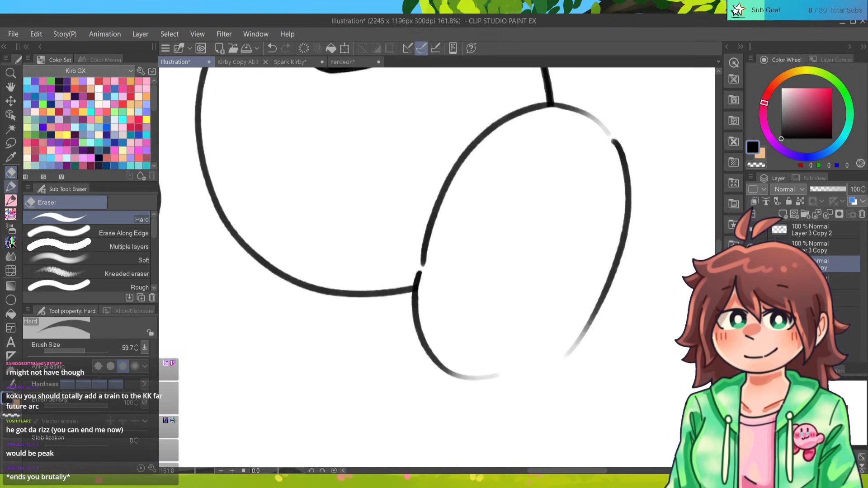
drag(425, 255, 423, 329)
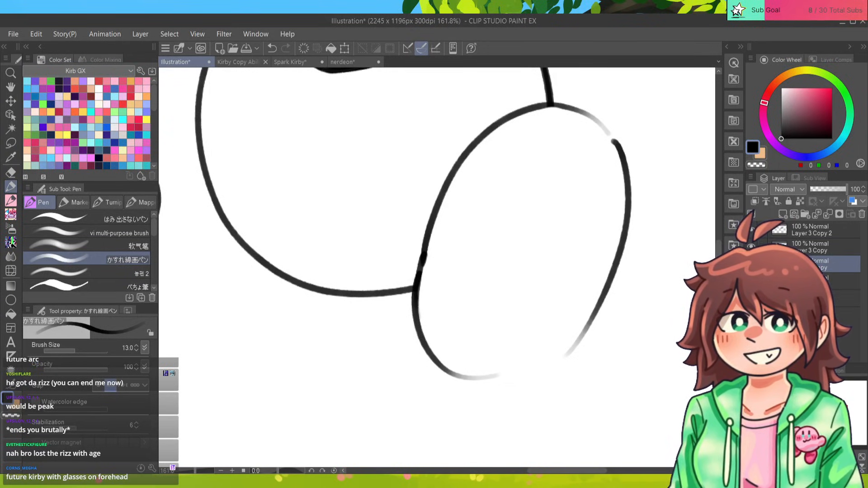
Trim the oval limb's left edge with the eraser and redraw it as one smooth pen line.
scroll(436, 266, down, 3)
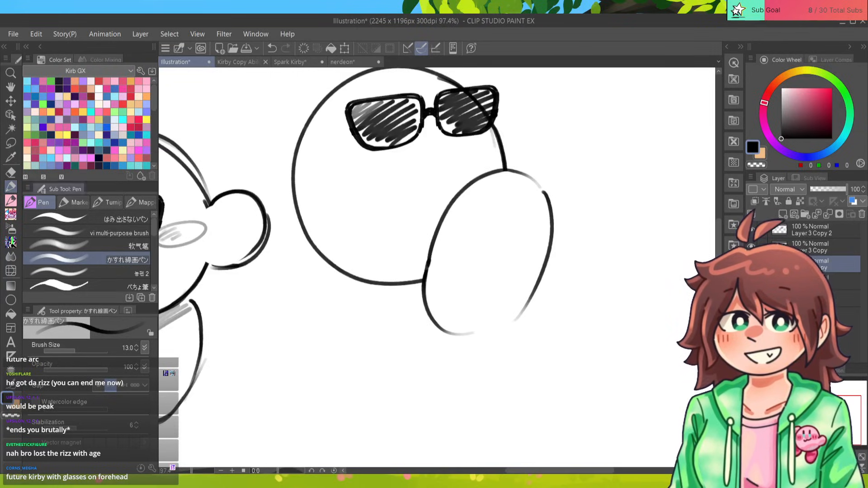
key(e)
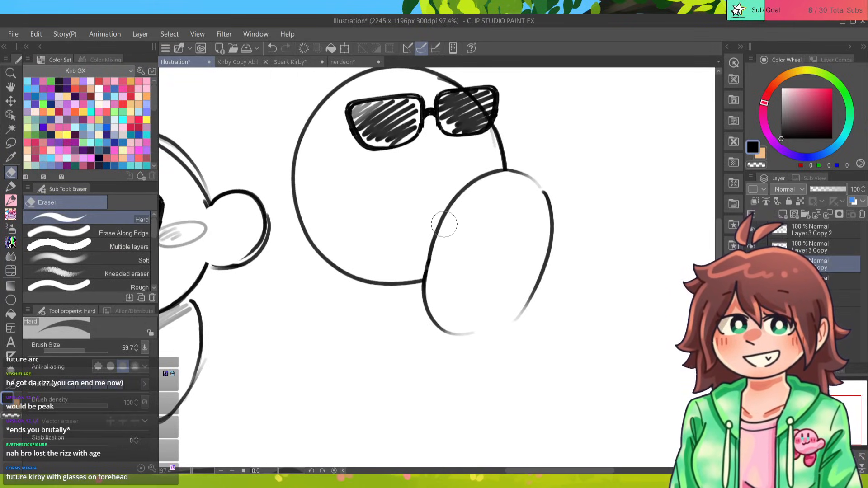
key(p)
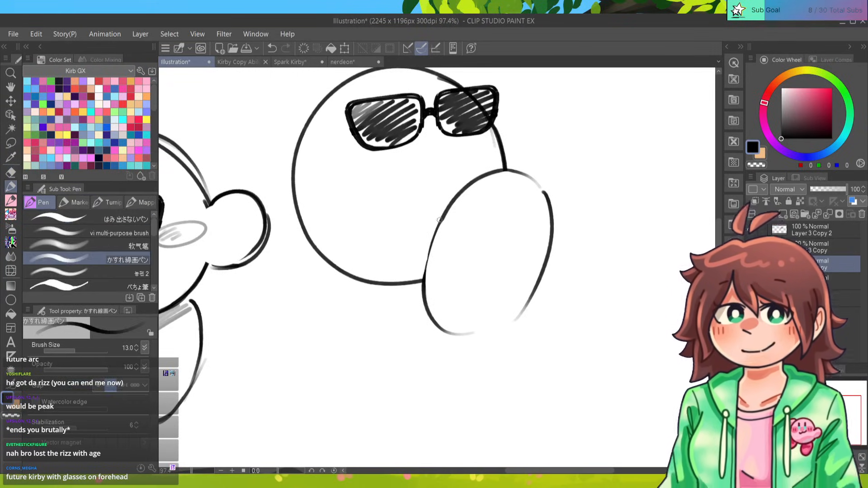
drag(439, 220, 426, 285)
key(ctrl+z)
drag(441, 217, 427, 305)
key(ctrl+z)
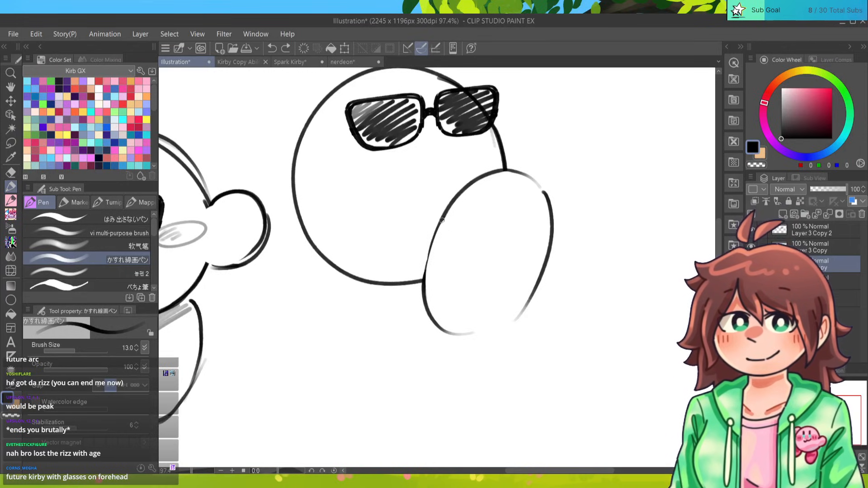
drag(442, 219, 431, 315)
Sketch an angular, notched shape inside the oval limb, running out to its right edge.
mouse_move(475, 215)
mouse_down()
mouse_move(512, 240)
mouse_move(548, 233)
mouse_move(520, 244)
mouse_move(483, 218)
mouse_move(458, 284)
mouse_move(478, 299)
mouse_move(468, 330)
mouse_up()
key(ctrl+z)
key(ctrl+z)
mouse_move(532, 291)
mouse_down()
mouse_move(504, 301)
mouse_move(494, 330)
mouse_move(532, 290)
mouse_up()
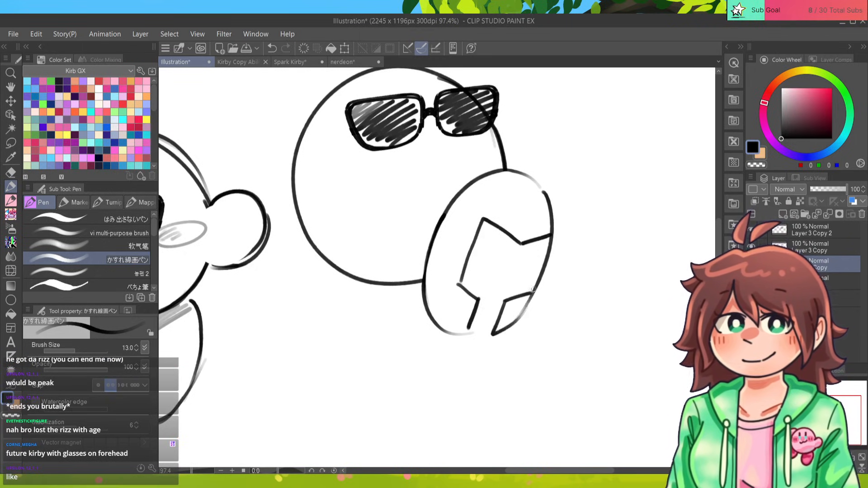
Add the inner side edge to the limb's notched shape and sketch the larger character's slanted brow, oval eye, closed-eye mark and mouth line.
drag(540, 242, 519, 296)
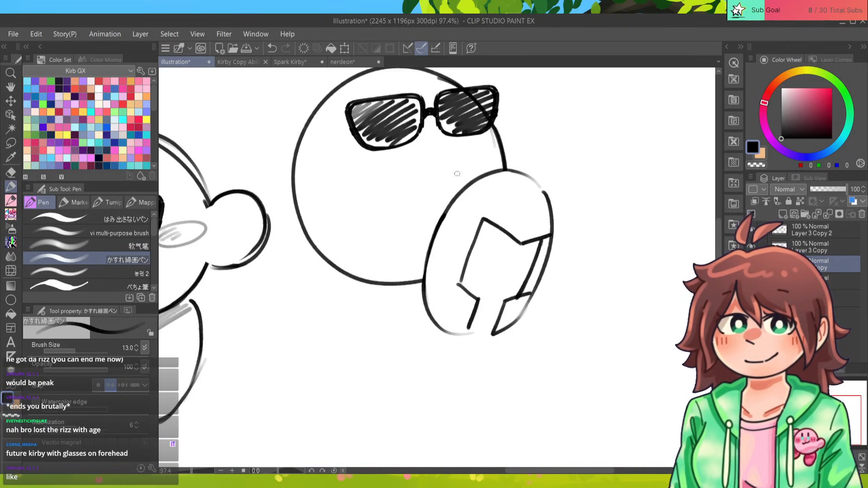
mouse_move(432, 168)
mouse_down()
mouse_move(373, 183)
mouse_move(407, 207)
mouse_move(429, 186)
mouse_move(418, 206)
mouse_move(432, 174)
mouse_move(412, 153)
mouse_up()
key(ctrl+z)
key(ctrl+z)
key(ctrl+z)
key(ctrl+z)
key(ctrl+z)
key(ctrl+z)
mouse_move(407, 201)
mouse_down()
mouse_move(428, 199)
mouse_move(414, 173)
mouse_move(425, 200)
mouse_move(411, 207)
mouse_move(467, 181)
mouse_up()
key(ctrl+z)
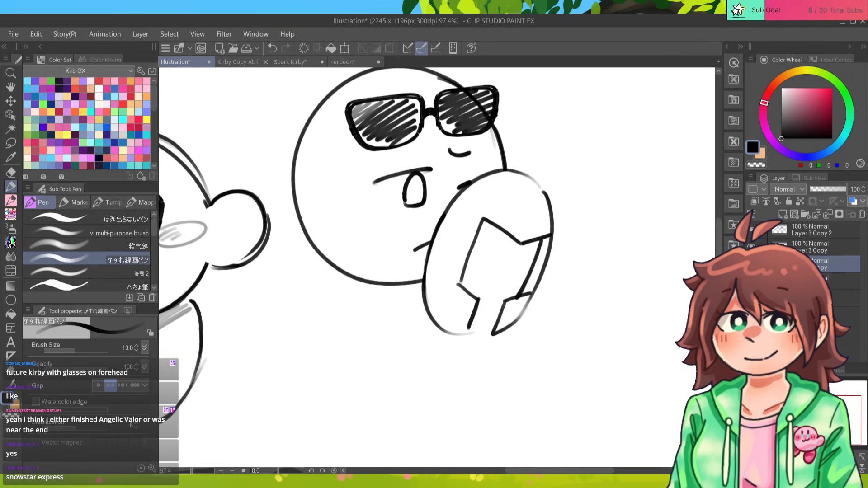
Sketch an oval speech bubble beside the larger character's head, with a pointed tail aimed at the character.
mouse_move(548, 176)
mouse_down()
mouse_move(512, 216)
mouse_move(478, 316)
mouse_up()
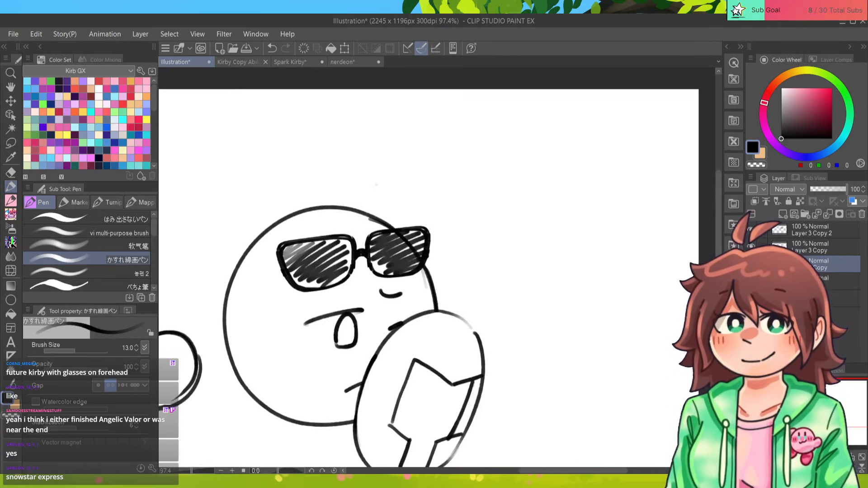
mouse_move(459, 219)
mouse_down()
mouse_move(577, 164)
mouse_move(508, 267)
mouse_up()
key(ctrl+z)
mouse_move(456, 239)
mouse_down()
mouse_move(497, 157)
mouse_move(470, 272)
mouse_up()
key(ctrl+z)
mouse_move(461, 231)
mouse_down()
mouse_move(549, 260)
mouse_move(466, 239)
mouse_move(486, 255)
mouse_up()
Sketch the small figure's round head inside the speech bubble, redoing the circle until its shape is clean.
mouse_move(482, 204)
mouse_down()
mouse_move(500, 184)
mouse_move(527, 177)
mouse_move(523, 191)
mouse_move(534, 184)
mouse_move(515, 211)
mouse_up()
key(ctrl+z)
drag(534, 184, 539, 202)
key(ctrl+z)
key(ctrl+z)
key(ctrl+z)
key(ctrl+z)
key(ctrl+z)
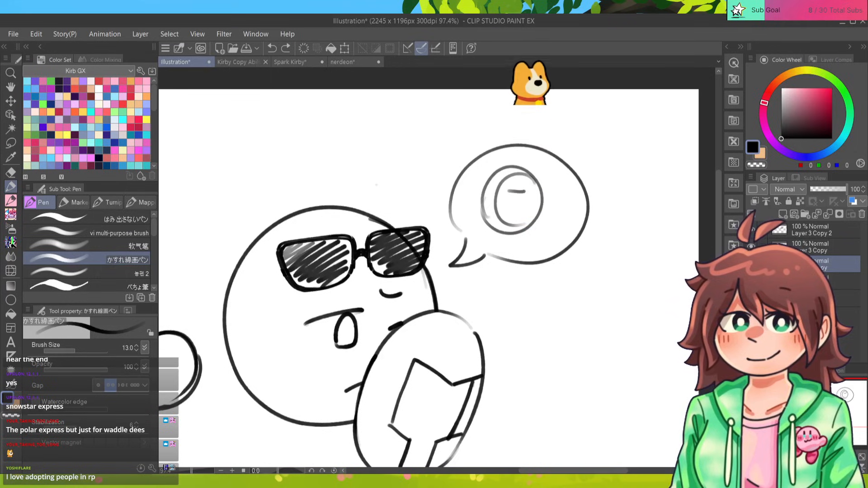
mouse_move(493, 220)
mouse_down()
mouse_move(520, 169)
mouse_move(485, 197)
mouse_move(541, 182)
mouse_move(492, 222)
mouse_move(544, 197)
mouse_move(495, 224)
mouse_up()
key(ctrl+z)
key(ctrl+z)
drag(506, 188, 499, 213)
key(ctrl+z)
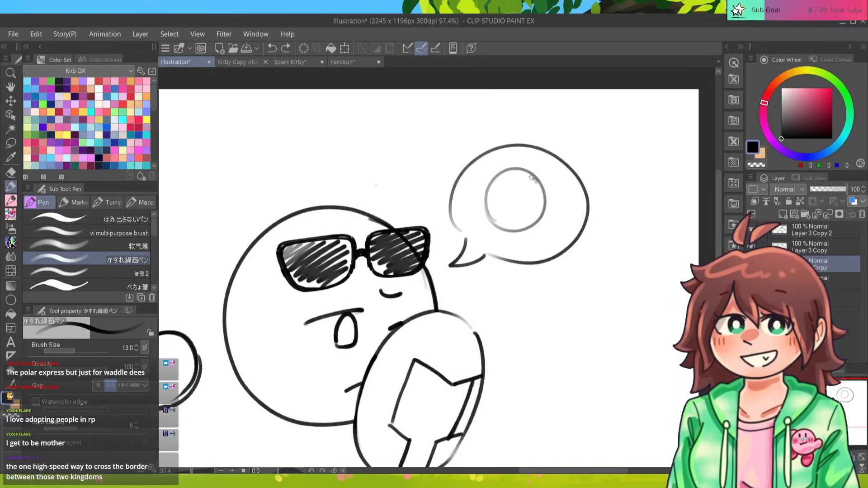
Draw a face outline, filled sunglasses and a small mouth on the bubble figure, with two question marks beside it.
drag(520, 174, 541, 184)
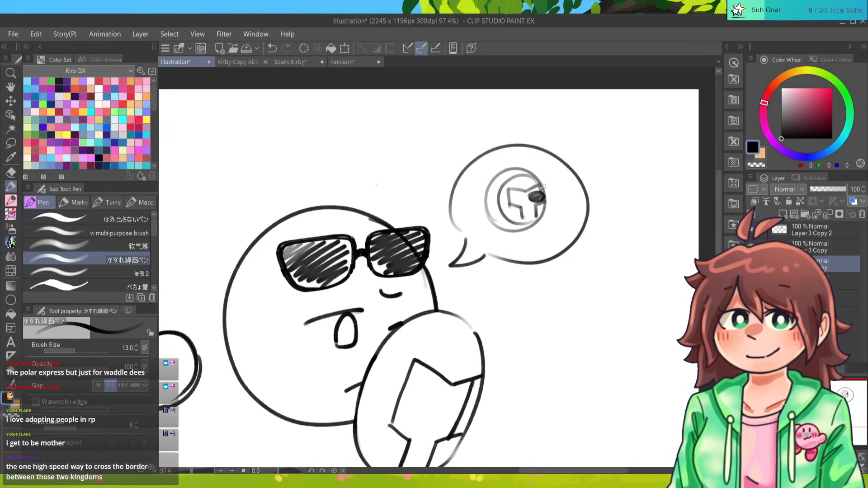
mouse_move(529, 196)
mouse_down()
mouse_move(540, 197)
mouse_move(517, 203)
mouse_up()
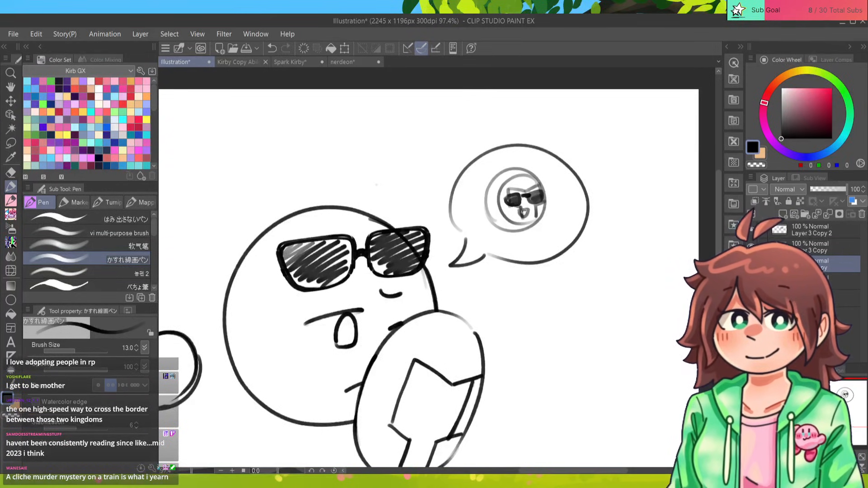
mouse_move(553, 180)
mouse_down()
mouse_move(556, 196)
mouse_move(568, 195)
mouse_up()
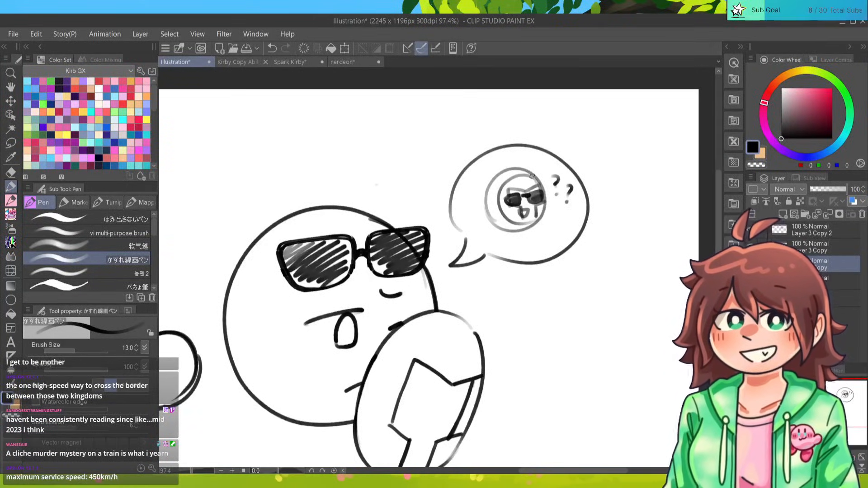
Add arms, a wavy lower body, pointed tufts and an arched headpiece to the bubble figure, plus another question mark.
mouse_move(527, 173)
mouse_down()
mouse_move(506, 181)
mouse_move(527, 173)
mouse_move(534, 183)
mouse_move(507, 179)
mouse_move(497, 209)
mouse_move(486, 191)
mouse_move(462, 208)
mouse_move(540, 224)
mouse_move(553, 210)
mouse_move(558, 228)
mouse_up()
key(ctrl+z)
mouse_move(494, 213)
mouse_down()
mouse_move(539, 236)
mouse_move(518, 242)
mouse_move(483, 233)
mouse_move(500, 221)
mouse_move(542, 228)
mouse_up()
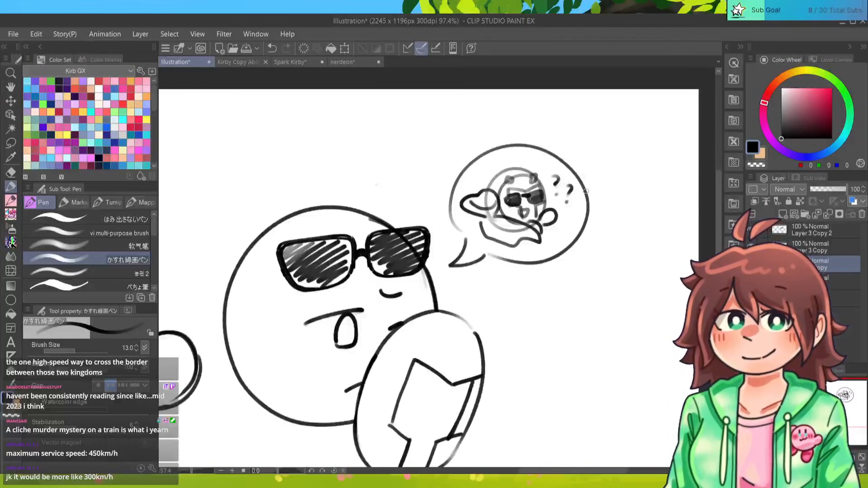
drag(472, 189, 527, 163)
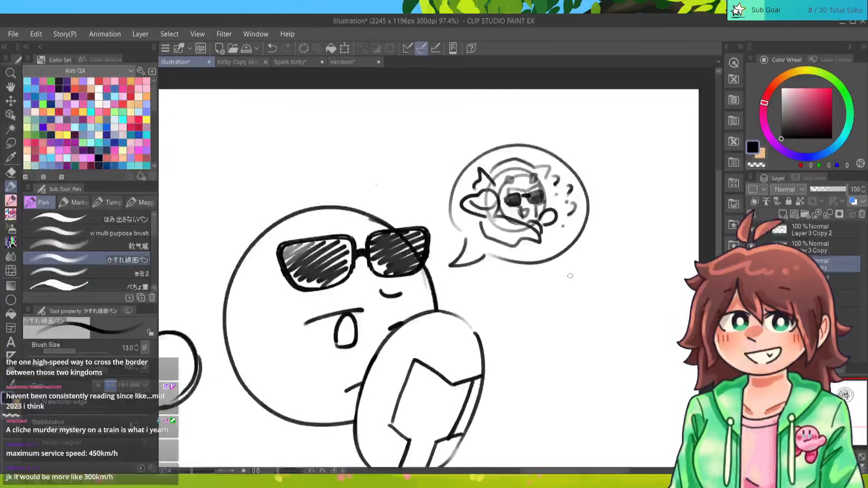
Erase stray lines through the bubble figure's raised hand, redraw the hand's contour and divide the arched headpiece with short lines.
key(e)
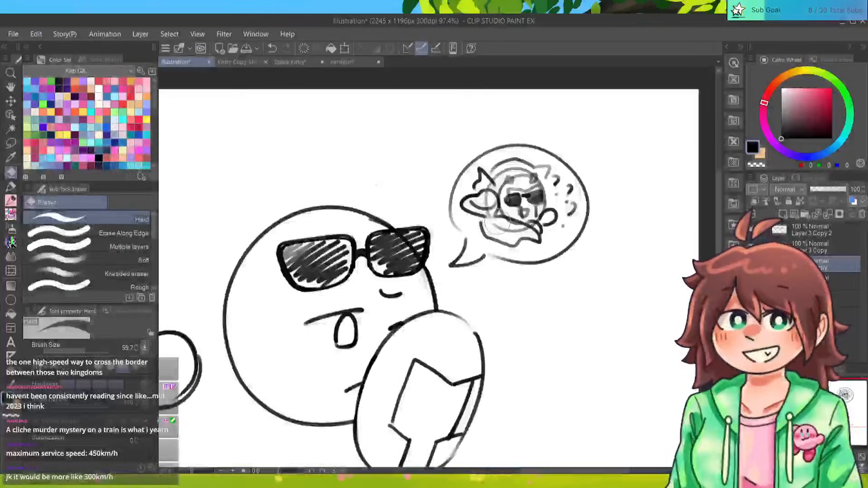
mouse_move(500, 228)
mouse_down()
mouse_move(527, 231)
mouse_move(497, 222)
mouse_up()
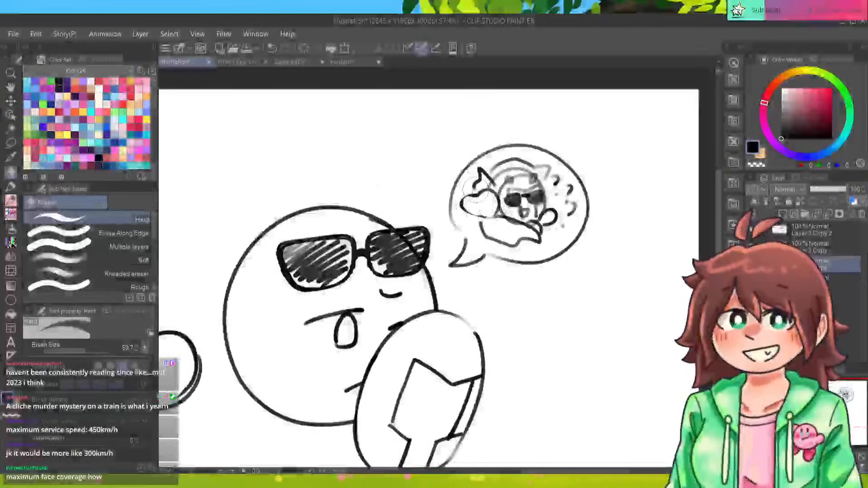
key(p)
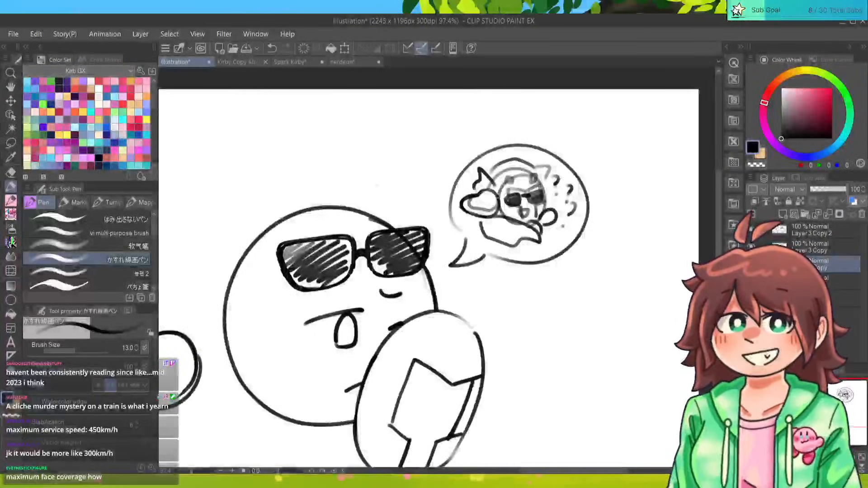
key(ctrl+z)
drag(466, 205, 496, 209)
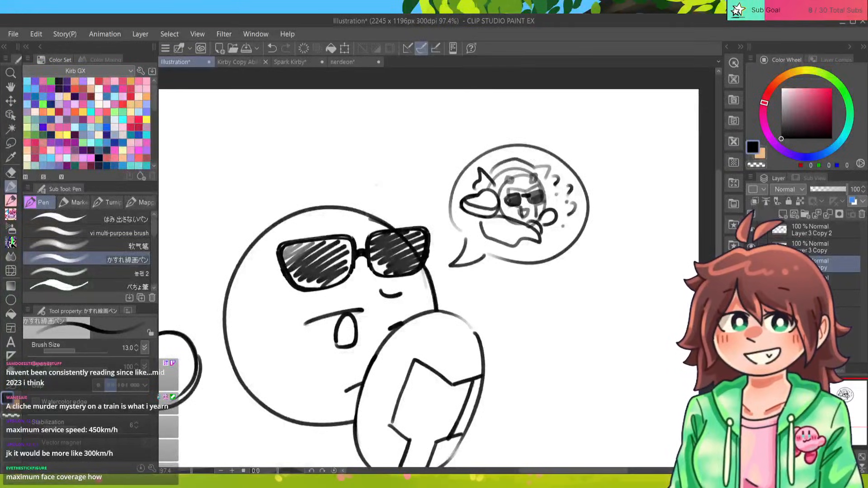
key(e)
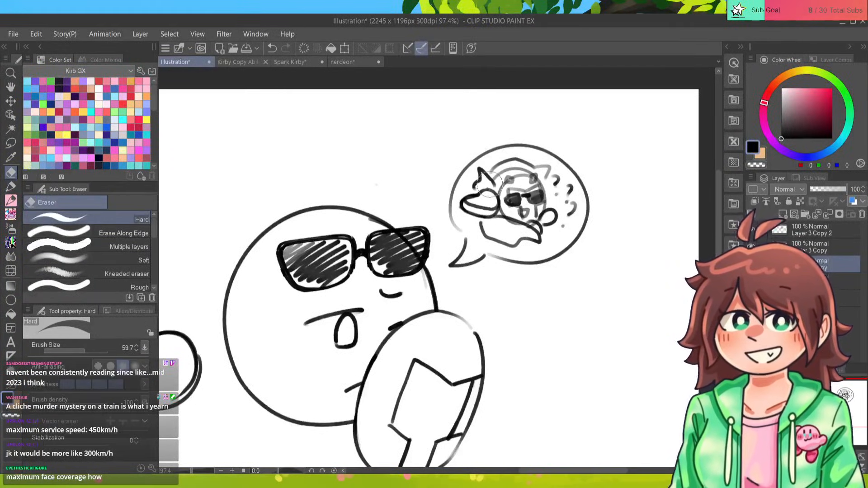
key(p)
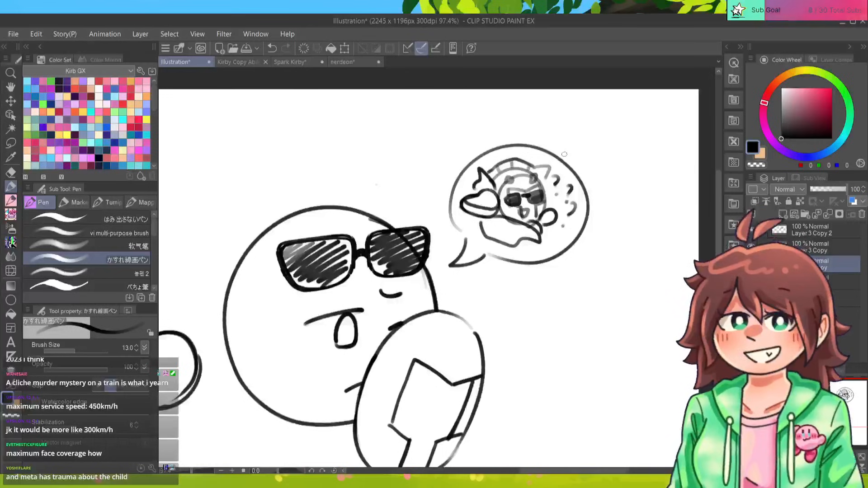
Erase the speech bubble's rough edge above the tail and redraw it as one line running into the tail.
key(e)
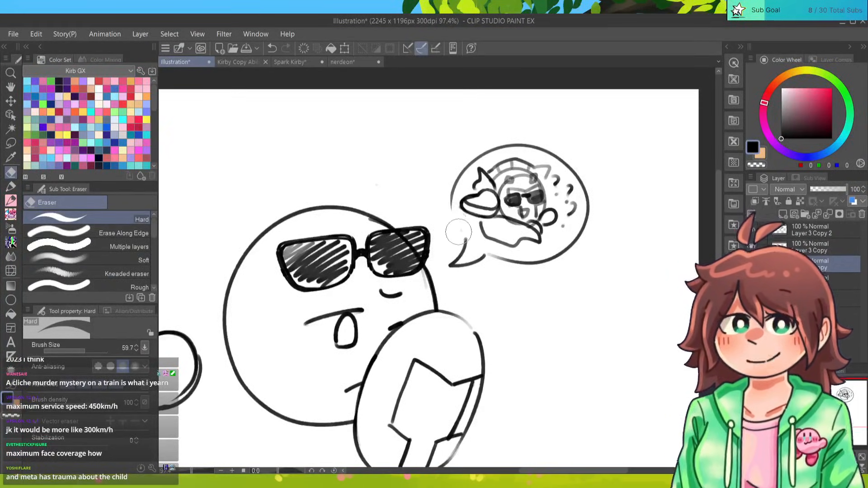
key(p)
drag(450, 191, 464, 239)
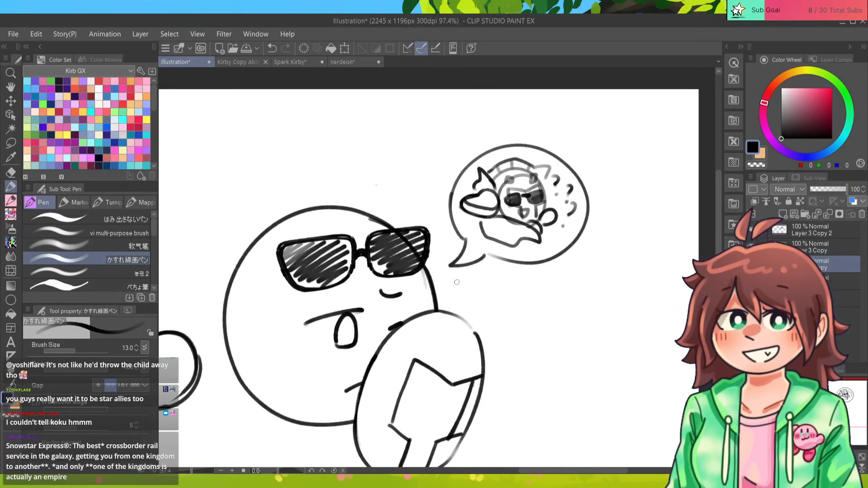
Draw a dark pupil in the larger character's eye and hatch blush strokes on the cheek.
scroll(439, 268, down, 6)
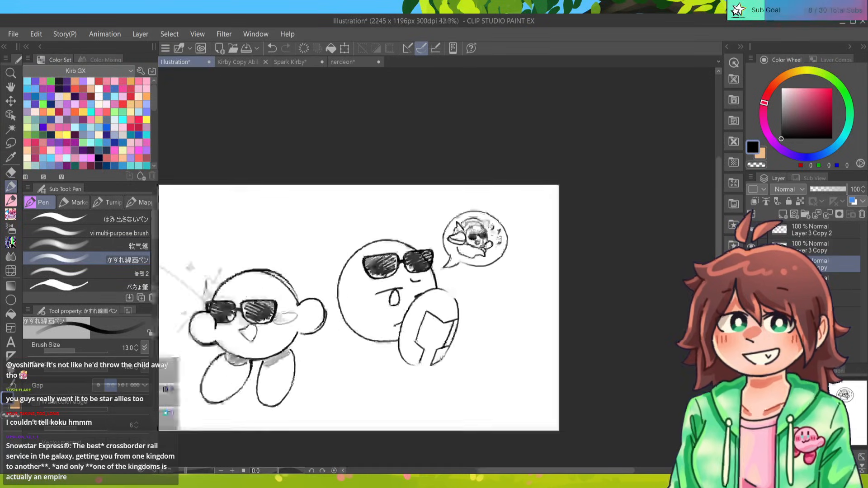
scroll(438, 269, up, 2)
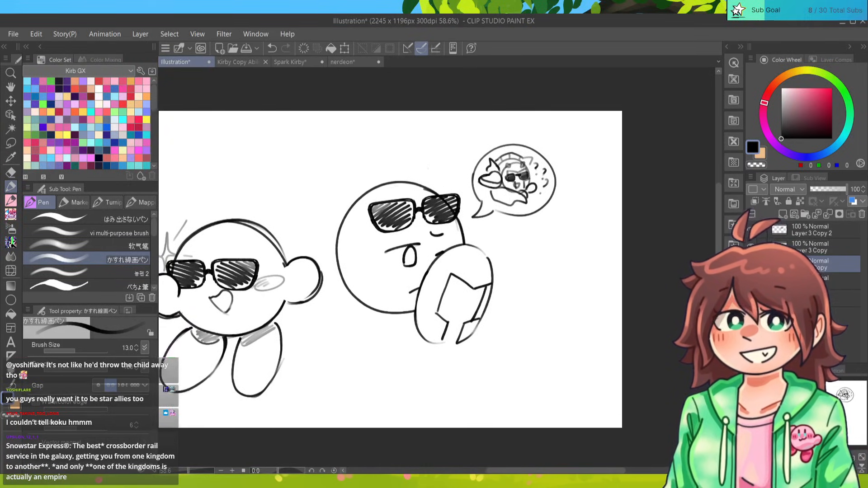
scroll(394, 307, up, 2)
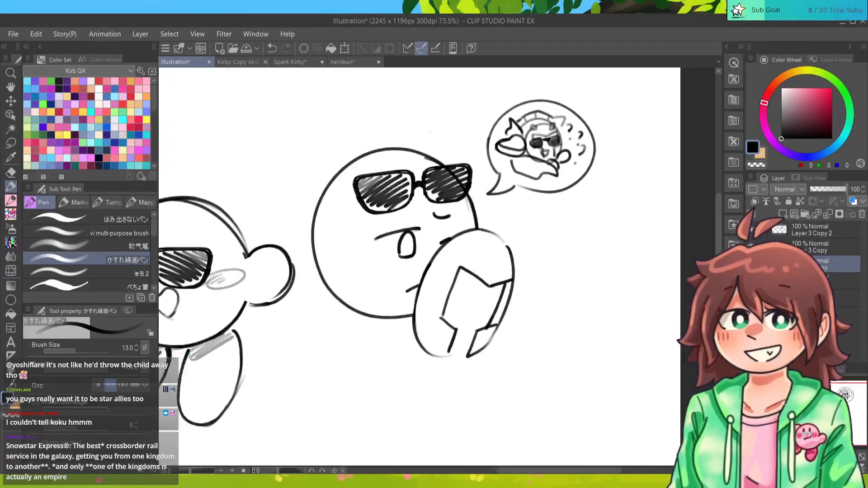
drag(395, 307, 402, 296)
click(751, 263)
click(751, 264)
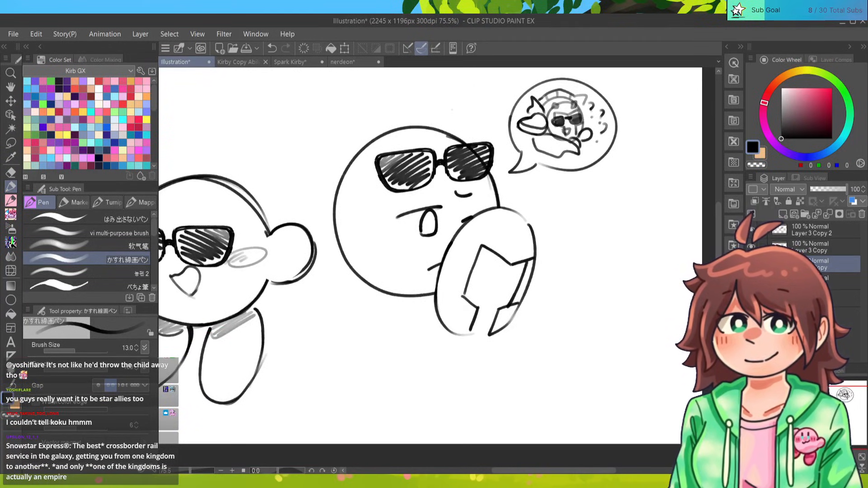
mouse_move(426, 213)
mouse_down()
mouse_move(435, 226)
mouse_move(393, 239)
mouse_up()
drag(401, 232, 384, 242)
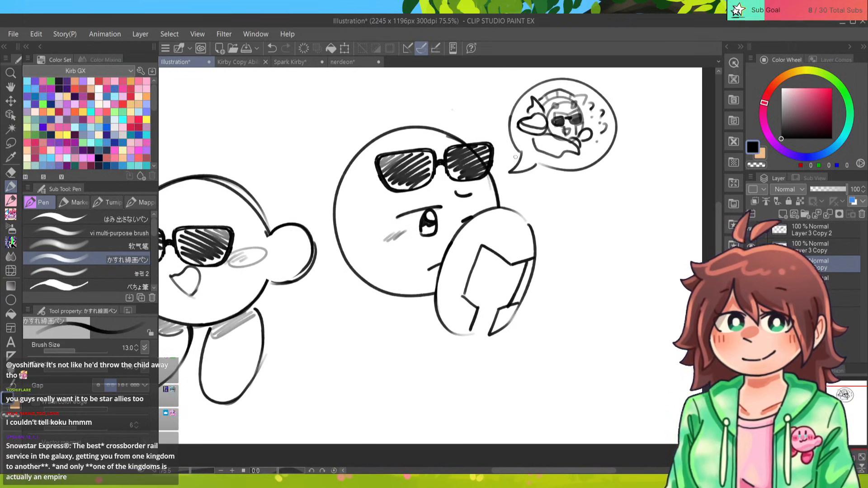
Erase the larger character's mouth line and draw a small rounded open mouth against the oval limb instead.
key(e)
drag(438, 265, 428, 271)
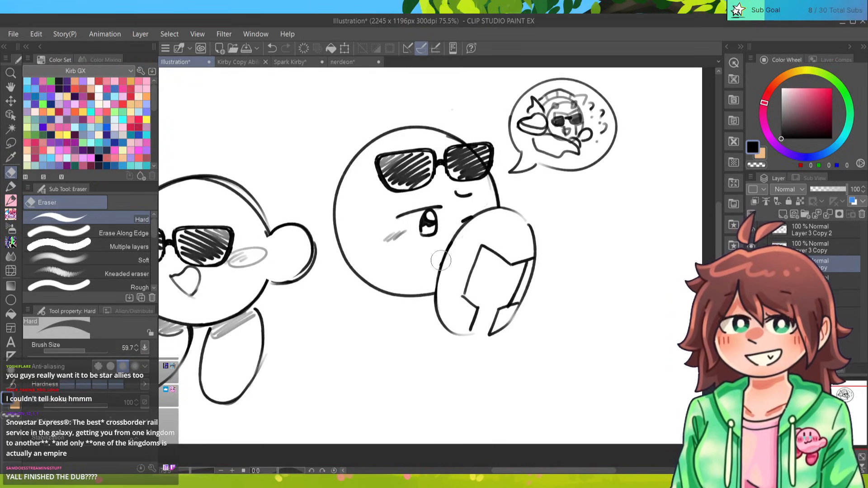
key(p)
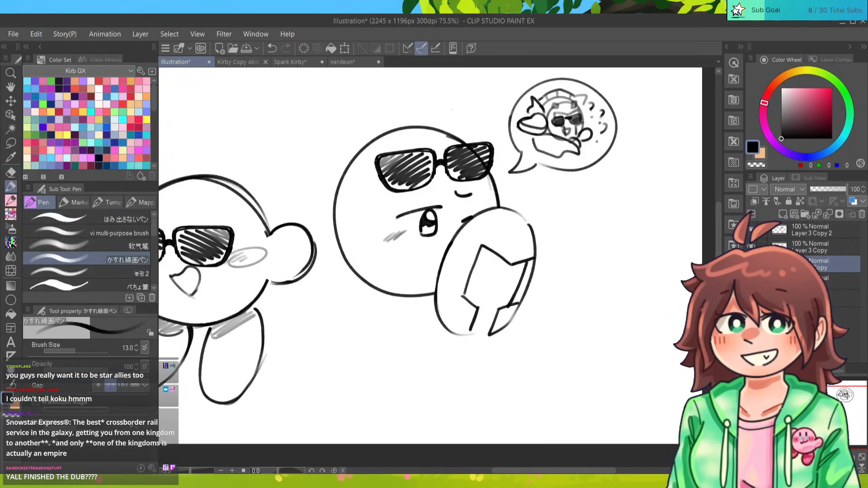
mouse_move(443, 261)
mouse_down()
mouse_move(422, 268)
mouse_move(433, 271)
mouse_up()
key(ctrl+z)
key(ctrl+z)
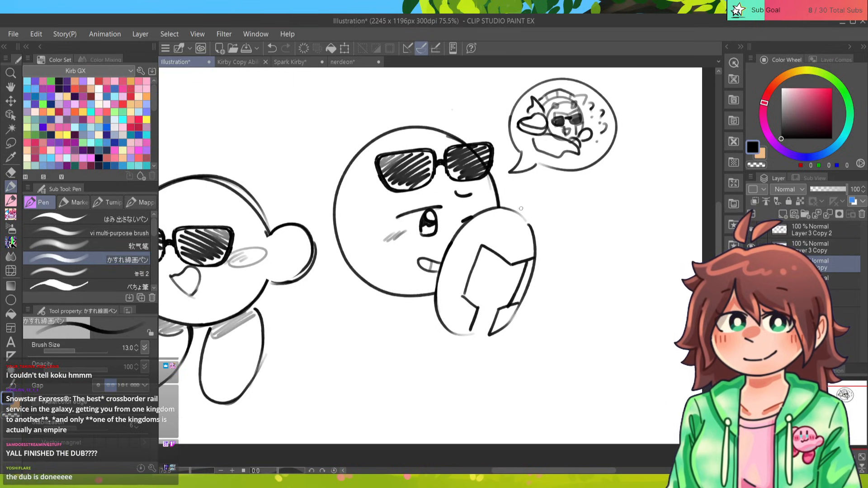
key(ctrl+z)
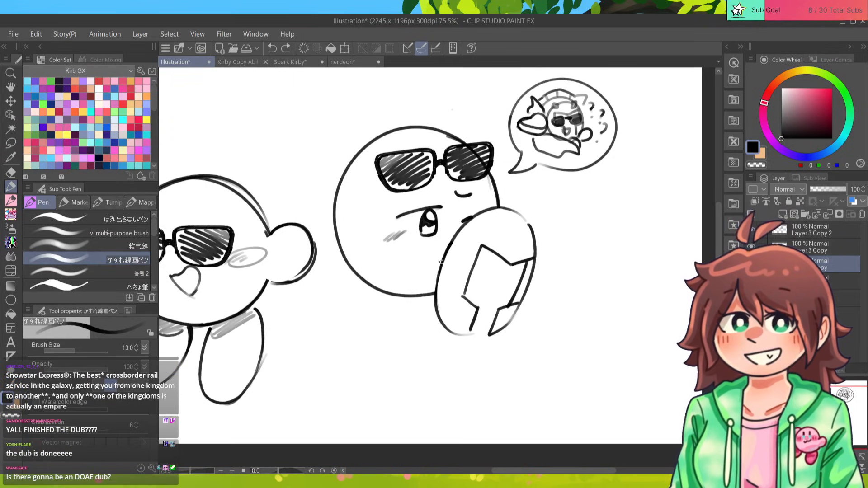
mouse_move(415, 256)
mouse_down()
mouse_move(444, 264)
mouse_move(433, 269)
mouse_up()
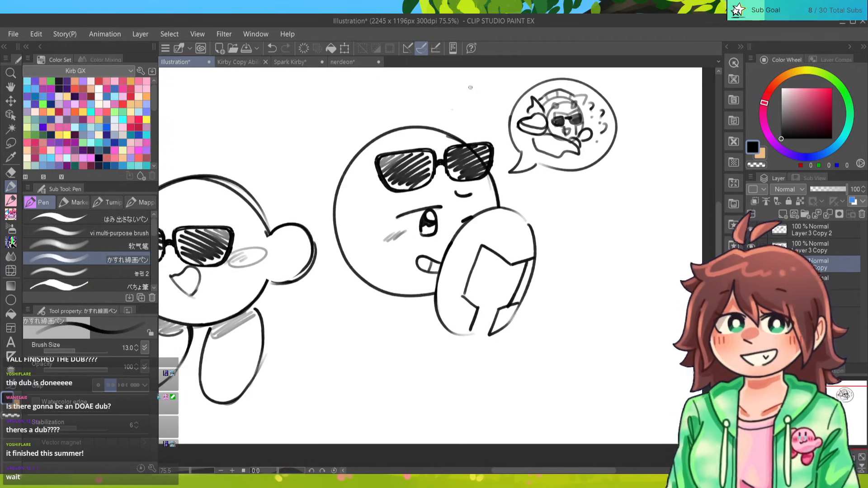
Draw two question marks above the larger character's head, beside the speech bubble.
click(471, 109)
drag(471, 91, 488, 113)
click(484, 120)
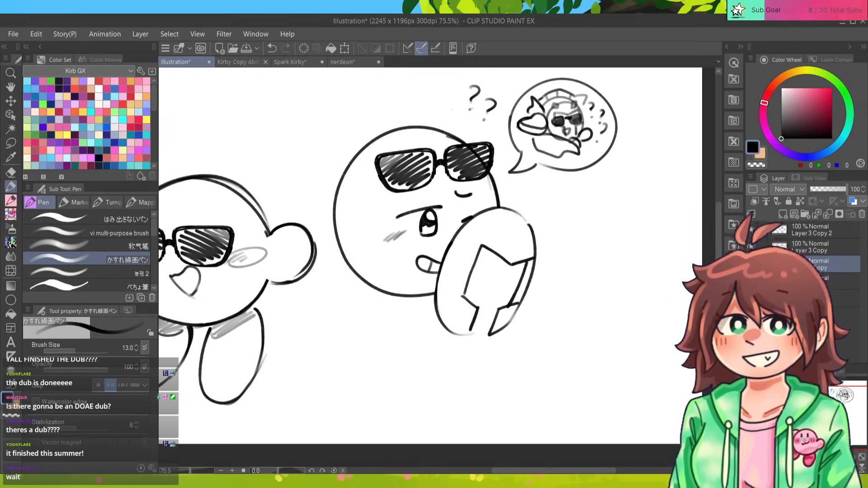
Check the sketch layer by toggling its visibility, and draw a curved line just inside the larger circle's outer edge.
drag(502, 271, 531, 304)
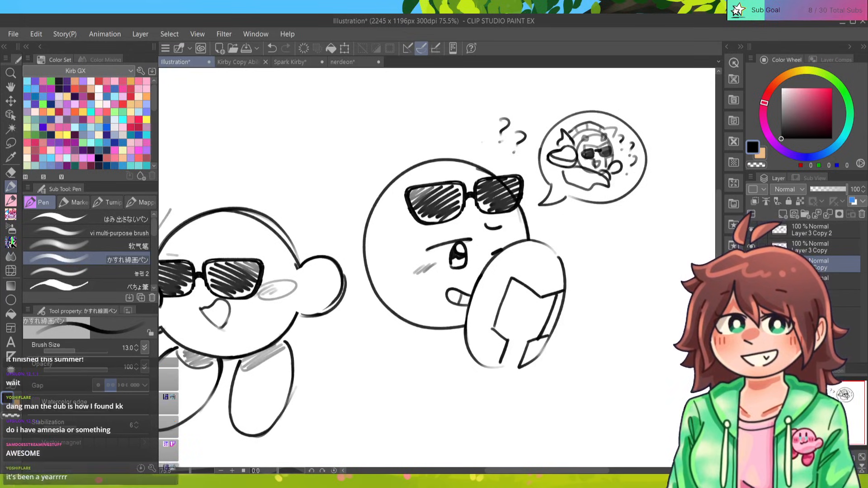
click(751, 263)
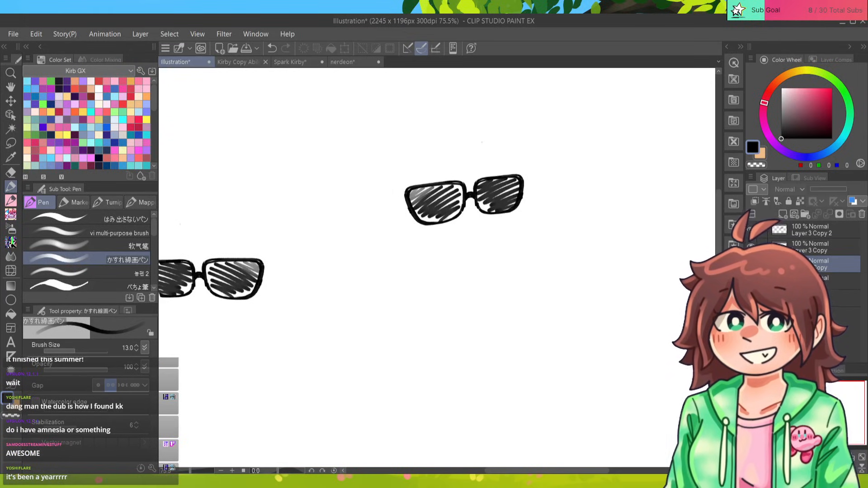
click(751, 264)
scroll(437, 267, down, 2)
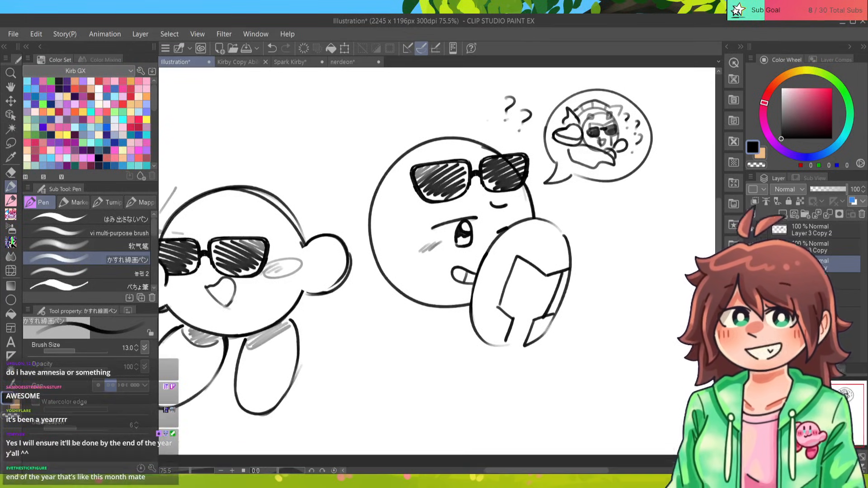
scroll(437, 267, down, 2)
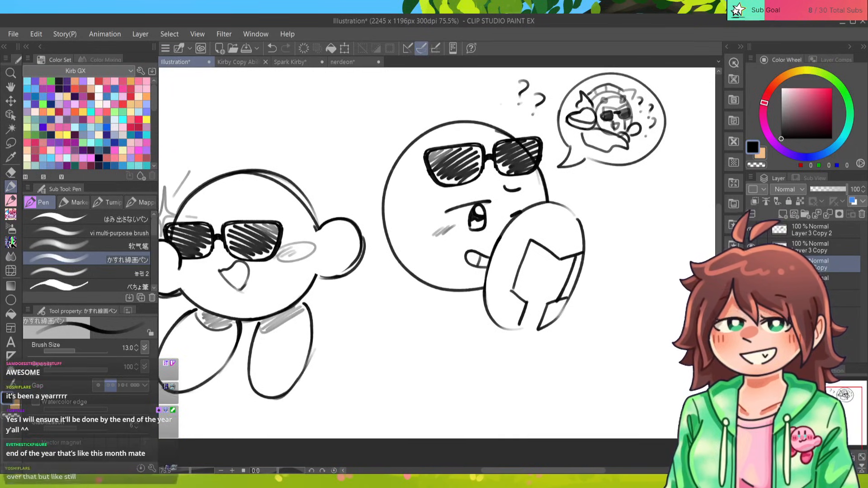
scroll(437, 267, up, 2)
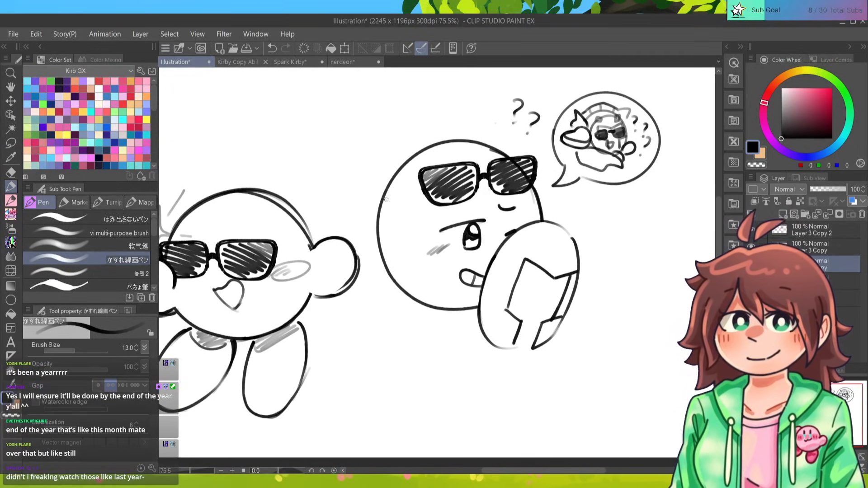
drag(385, 198, 409, 249)
scroll(435, 277, down, 4)
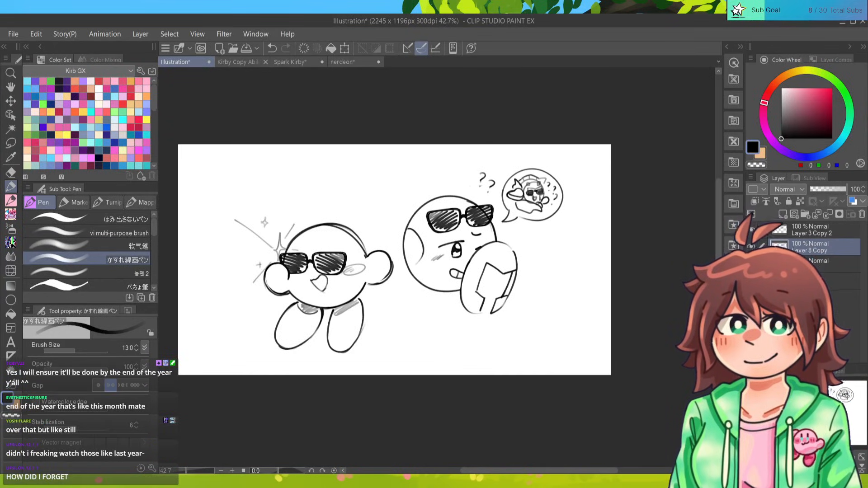
Select the smaller character with its sparkle and rays, move it slightly up and left on the canvas, and deselect.
key(m)
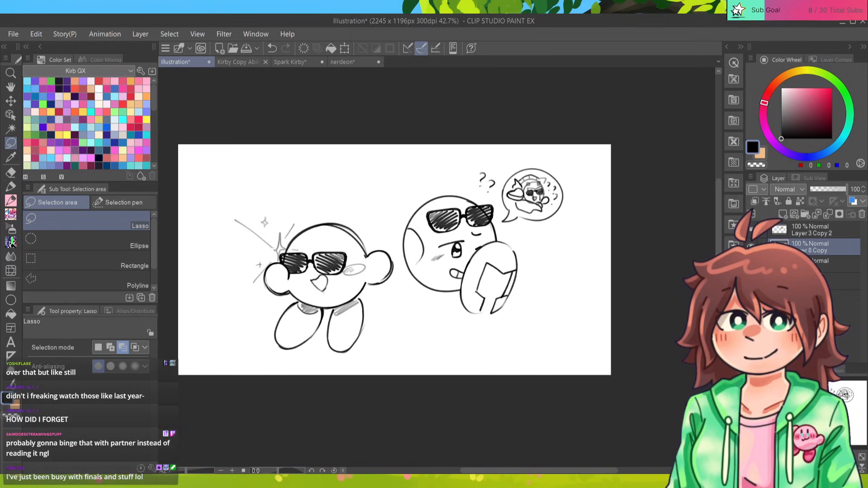
mouse_move(397, 276)
mouse_down()
mouse_move(361, 211)
mouse_move(352, 376)
mouse_move(410, 348)
mouse_up()
key(ctrl+t)
drag(302, 283, 275, 271)
click(241, 380)
click(176, 380)
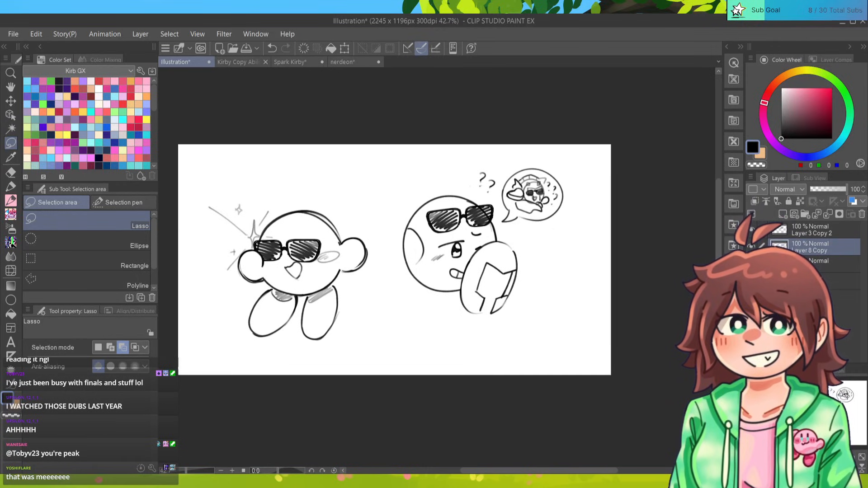
Erase the outer end of the long diagonal ray beside the smaller character's head.
scroll(519, 221, up, 5)
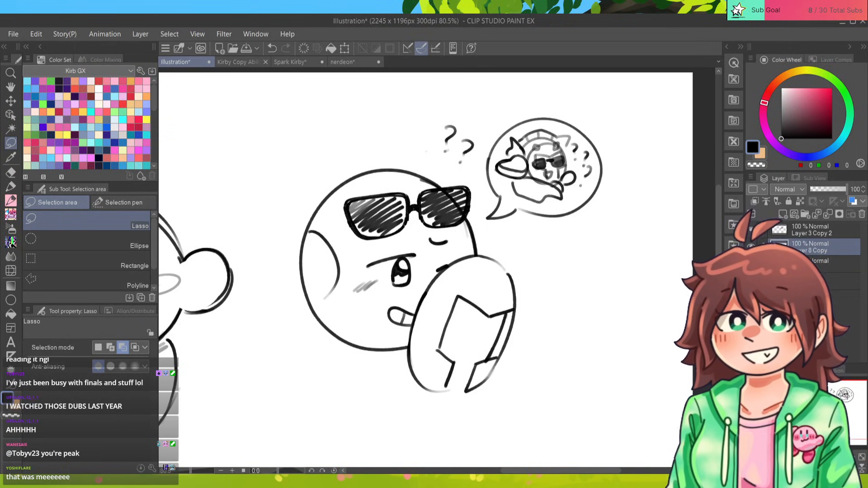
key(e)
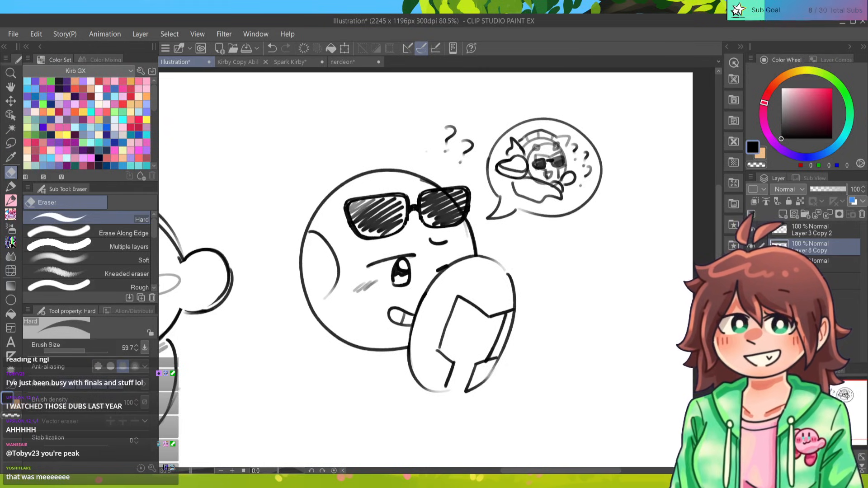
mouse_move(289, 253)
mouse_down()
mouse_move(465, 266)
mouse_move(587, 254)
mouse_up()
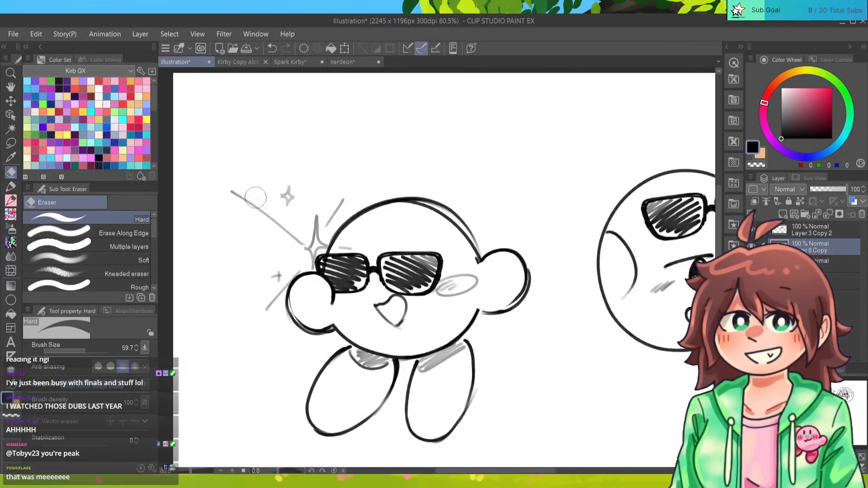
drag(255, 197, 240, 195)
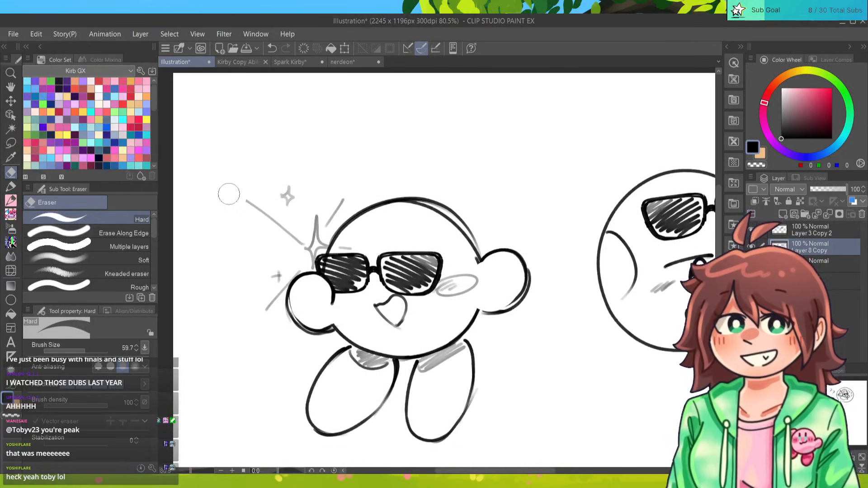
Erase the larger character's inner curve and nearby body outline, and draw a rounded limb with a pointed tip there.
mouse_move(574, 271)
mouse_down()
mouse_move(298, 263)
mouse_move(310, 260)
mouse_up()
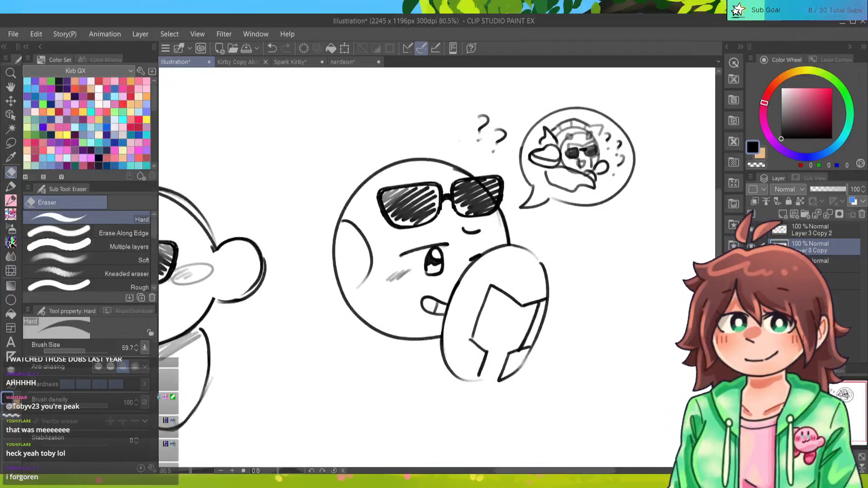
mouse_move(339, 229)
mouse_down()
mouse_move(366, 268)
mouse_move(351, 229)
mouse_move(366, 277)
mouse_move(353, 258)
mouse_up()
key(p)
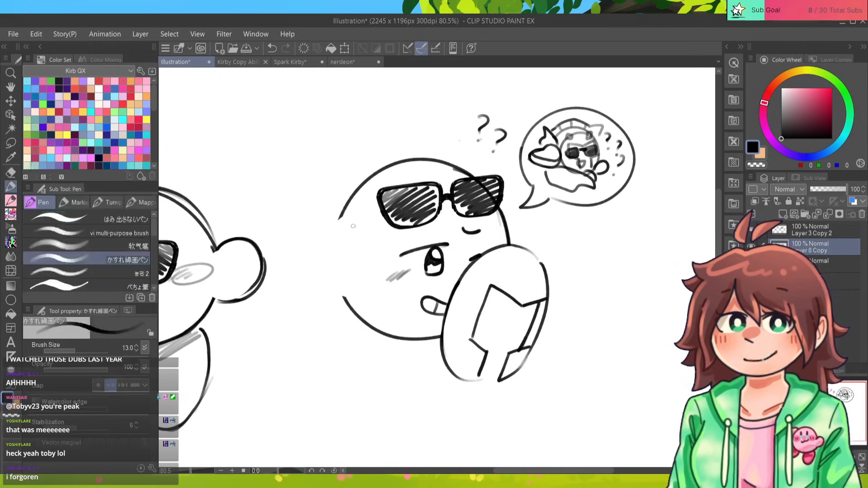
drag(339, 219, 369, 280)
mouse_move(340, 218)
mouse_down()
mouse_move(282, 286)
mouse_move(367, 287)
mouse_move(371, 251)
mouse_move(358, 276)
mouse_move(334, 284)
mouse_move(311, 265)
mouse_up()
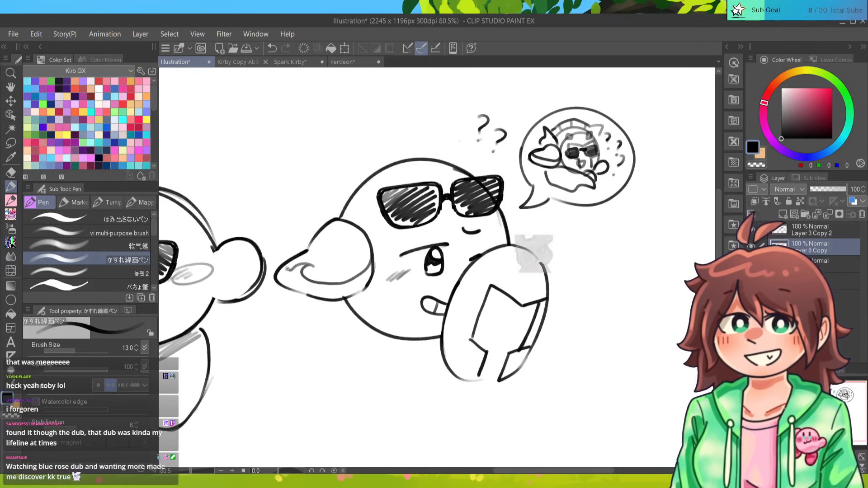
Redraw the inner line of the pointed limb as a smooth curve running along its lower edge.
key(ctrl+z)
key(ctrl+z)
mouse_move(373, 260)
mouse_down()
mouse_move(364, 276)
mouse_move(335, 285)
mouse_move(282, 268)
mouse_up()
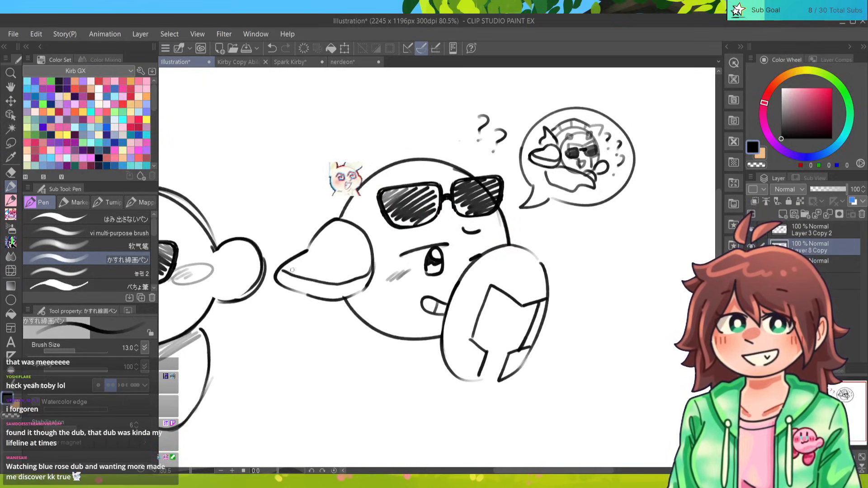
key(ctrl+z)
mouse_move(373, 261)
mouse_down()
mouse_move(314, 278)
mouse_move(287, 271)
mouse_move(351, 281)
mouse_move(280, 269)
mouse_up()
key(ctrl+z)
key(ctrl+z)
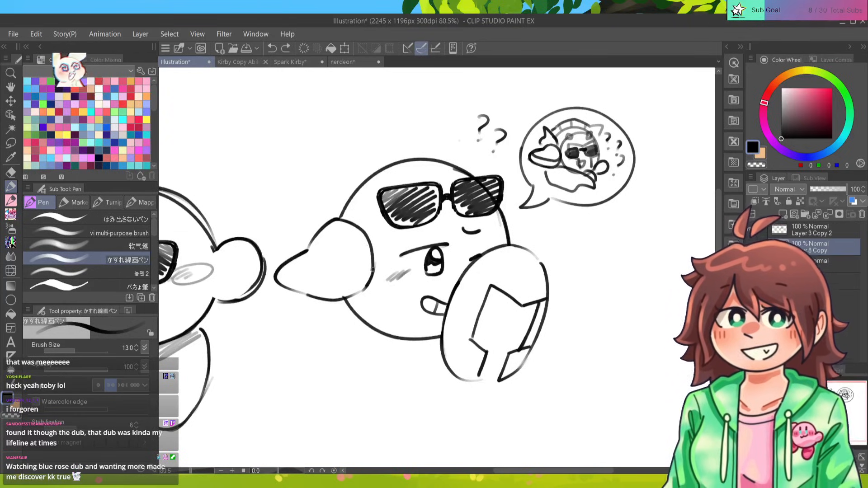
mouse_move(372, 270)
mouse_down()
mouse_move(350, 280)
mouse_move(287, 271)
mouse_up()
key(ctrl+z)
drag(372, 268, 321, 283)
mouse_move(321, 283)
mouse_down()
mouse_move(286, 270)
mouse_move(290, 256)
mouse_up()
Erase the upper and inner outline of the pointed limb and redraw it fuller and rounder.
key(e)
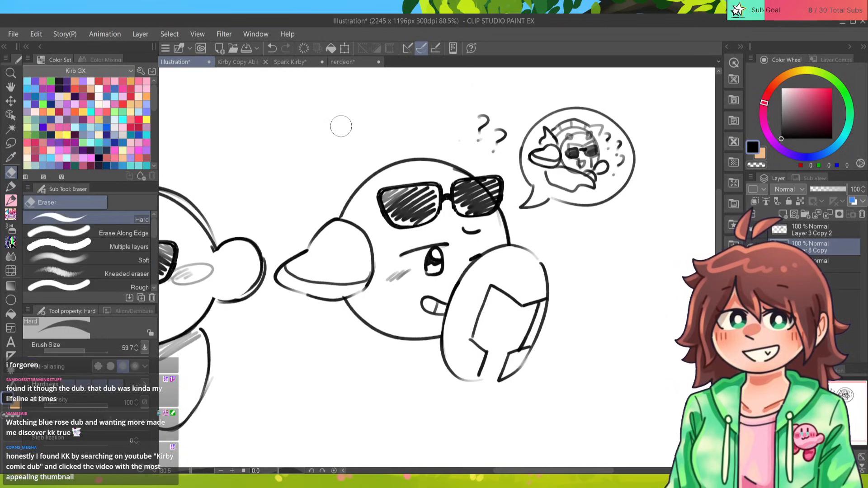
mouse_move(332, 219)
mouse_down()
mouse_move(305, 249)
mouse_move(344, 226)
mouse_move(367, 275)
mouse_up()
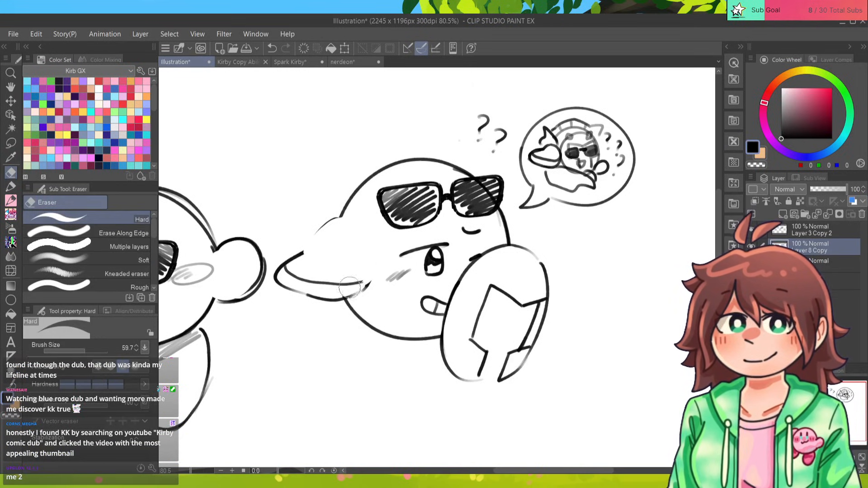
key(p)
drag(308, 247, 358, 217)
mouse_move(337, 219)
mouse_down()
mouse_move(356, 222)
mouse_move(379, 254)
mouse_move(363, 286)
mouse_move(378, 262)
mouse_up()
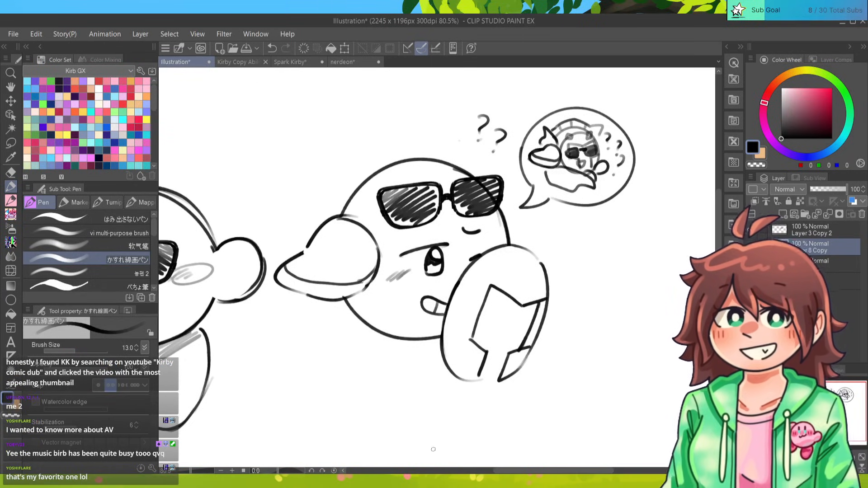
Shift the larger character's sunglasses on Layer 3 Copy 2 slightly to the right, and return to the Layer 8 Copy sketch layer.
mouse_move(434, 271)
mouse_down()
mouse_move(428, 250)
mouse_move(428, 262)
mouse_up()
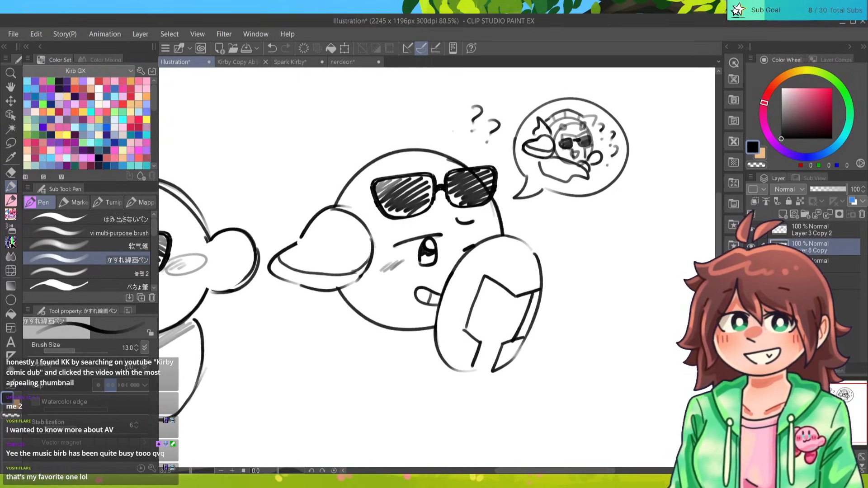
drag(434, 271, 431, 274)
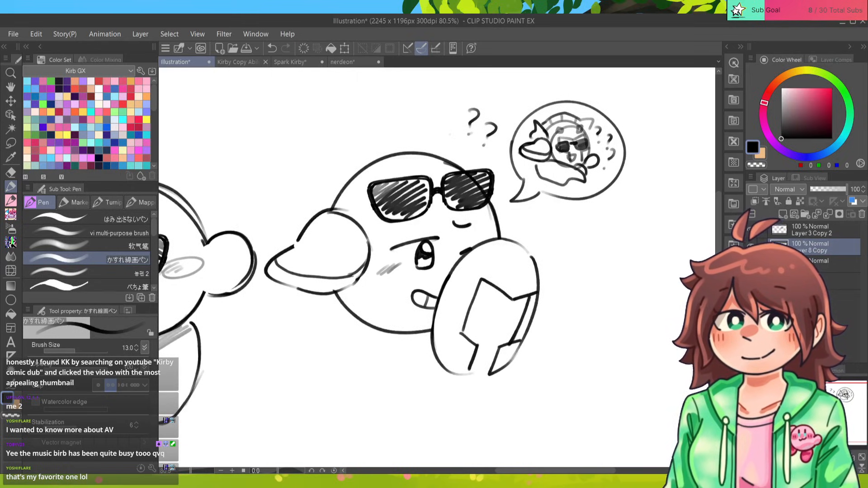
click(751, 247)
click(750, 247)
click(751, 230)
click(751, 230)
click(813, 230)
key(ctrl+t)
drag(433, 194, 440, 181)
key(Return)
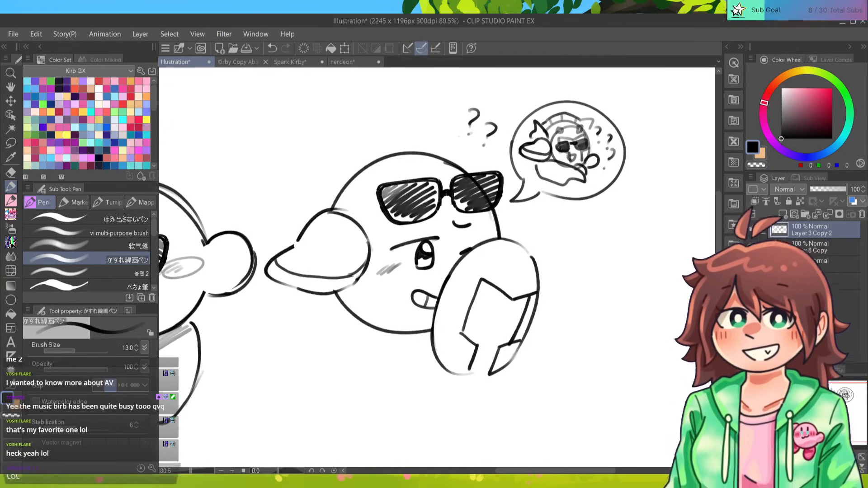
click(814, 247)
click(751, 246)
click(750, 246)
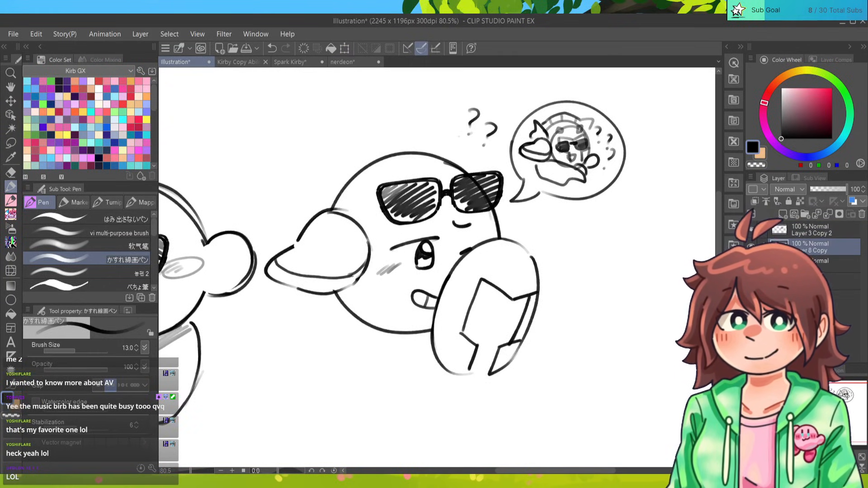
Draw a jagged spike above the larger character's pointed limb and a curved headband arc over its head.
drag(434, 253, 446, 301)
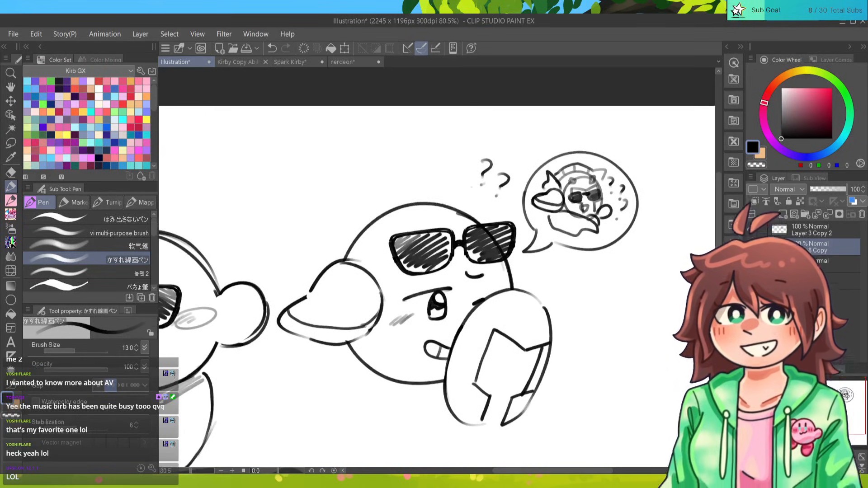
mouse_move(369, 259)
mouse_down()
mouse_move(342, 197)
mouse_move(325, 233)
mouse_move(308, 236)
mouse_move(314, 270)
mouse_up()
key(ctrl+z)
mouse_move(326, 233)
mouse_down()
mouse_move(305, 249)
mouse_move(317, 272)
mouse_up()
mouse_move(355, 211)
mouse_down()
mouse_move(404, 178)
mouse_move(455, 199)
mouse_up()
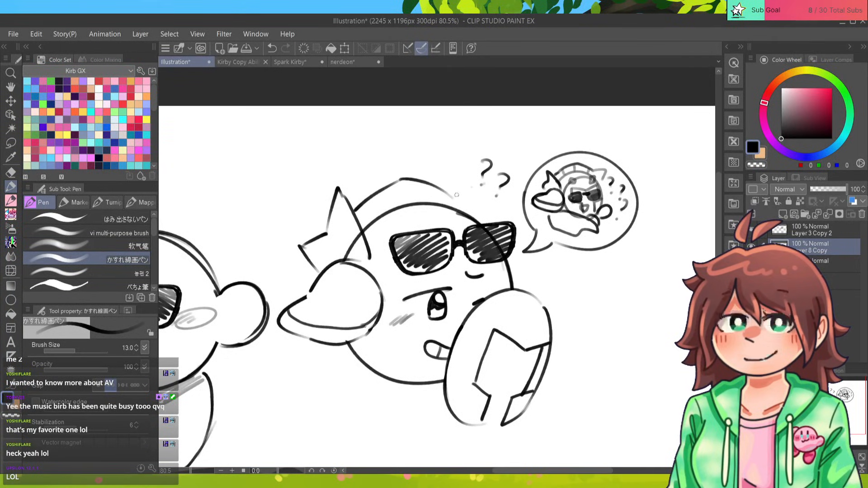
key(ctrl+z)
mouse_move(403, 179)
mouse_down()
mouse_move(465, 196)
mouse_move(473, 169)
mouse_move(483, 220)
mouse_up()
Draw a second pointed spike at the other end of the headband, above the larger character's sunglasses.
key(e)
mouse_move(475, 163)
mouse_down()
mouse_move(494, 164)
mouse_move(486, 207)
mouse_move(474, 189)
mouse_move(500, 165)
mouse_move(463, 181)
mouse_move(489, 186)
mouse_move(490, 221)
mouse_up()
key(p)
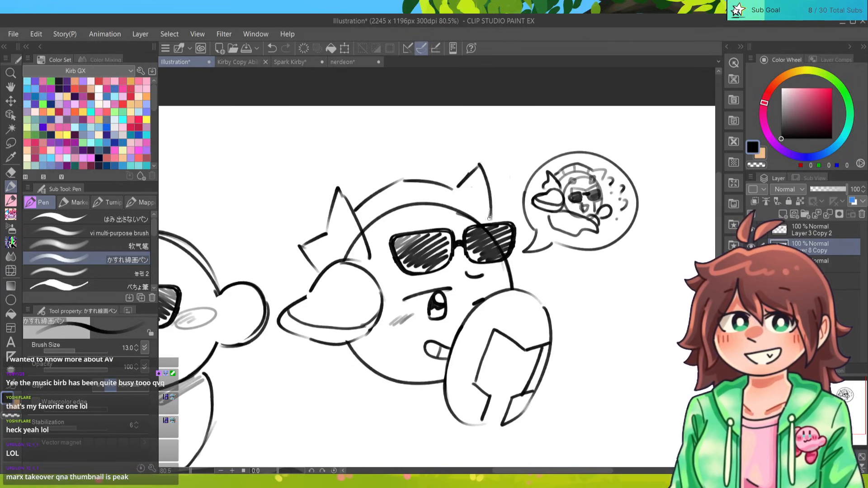
key(ctrl+z)
key(ctrl+z)
drag(477, 165, 485, 224)
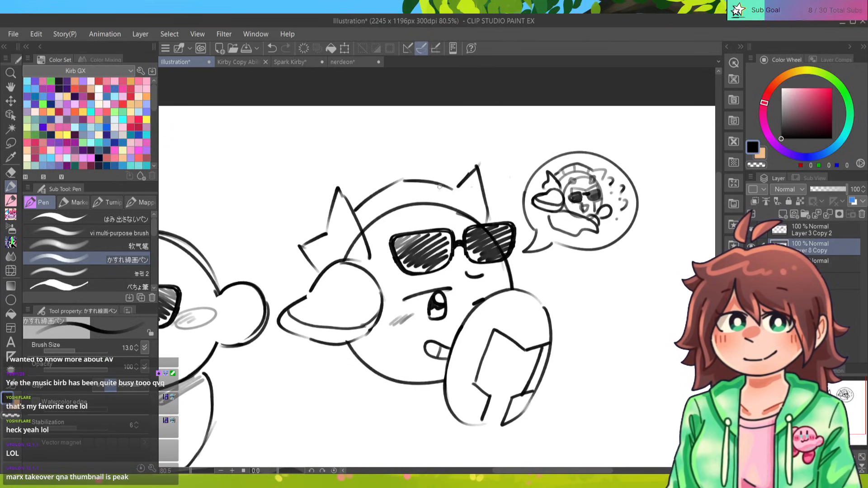
Add two short dividing lines across the headband and clean up the long edges of both spikes.
drag(441, 188, 446, 203)
drag(384, 191, 389, 206)
key(e)
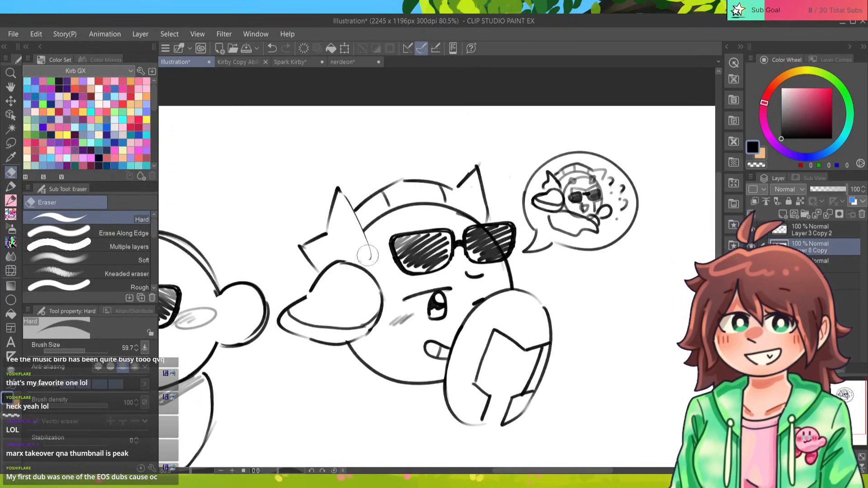
key(p)
drag(337, 188, 374, 273)
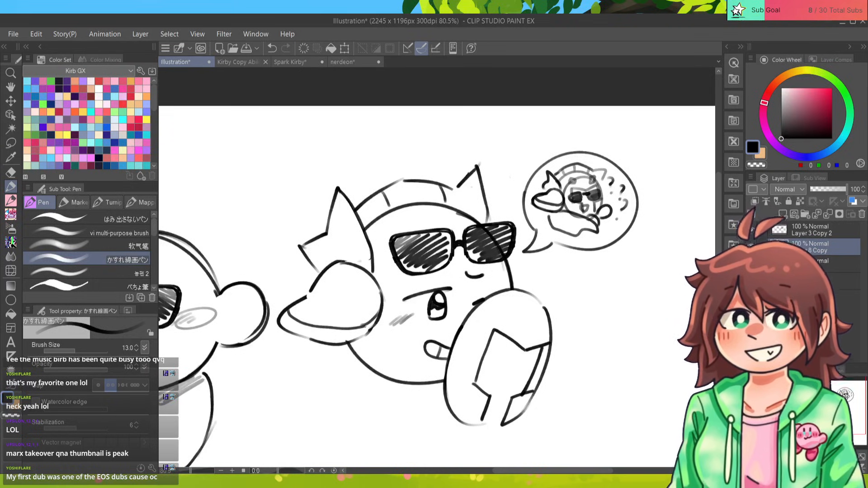
drag(489, 217, 496, 183)
key(e)
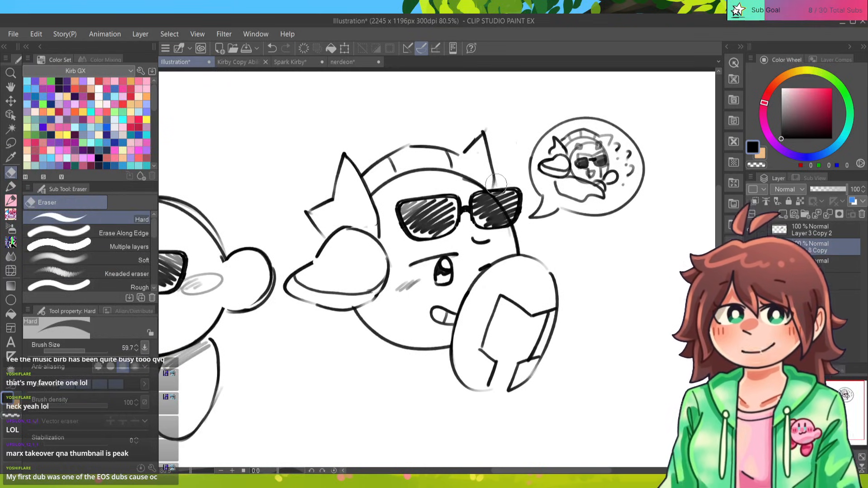
key(p)
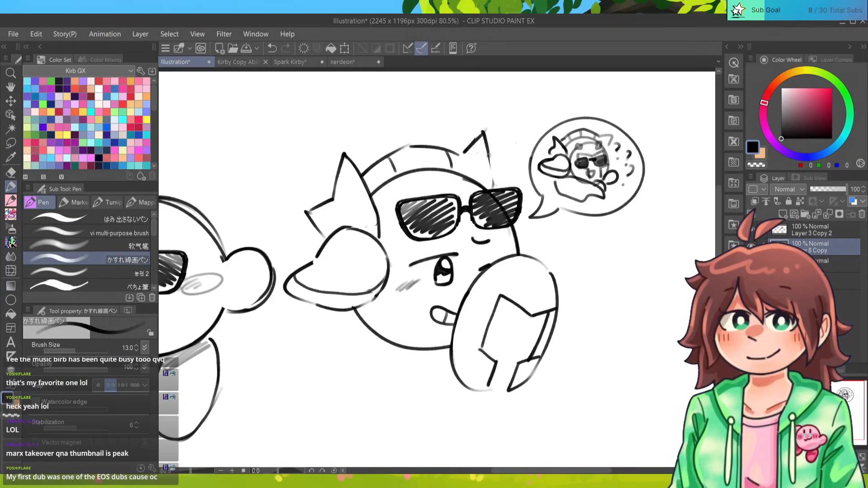
drag(488, 155, 493, 188)
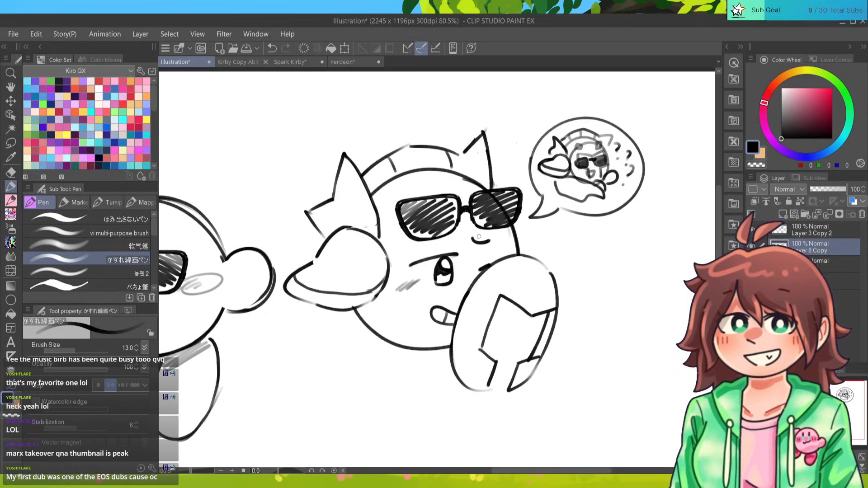
Draw a round limb beneath the larger character's body beside the oval limb, and erase the lines that overlap it.
mouse_move(315, 325)
mouse_down()
mouse_move(284, 254)
mouse_move(423, 271)
mouse_move(411, 317)
mouse_up()
key(ctrl+z)
key(ctrl+y)
key(ctrl+z)
drag(376, 279, 411, 318)
key(e)
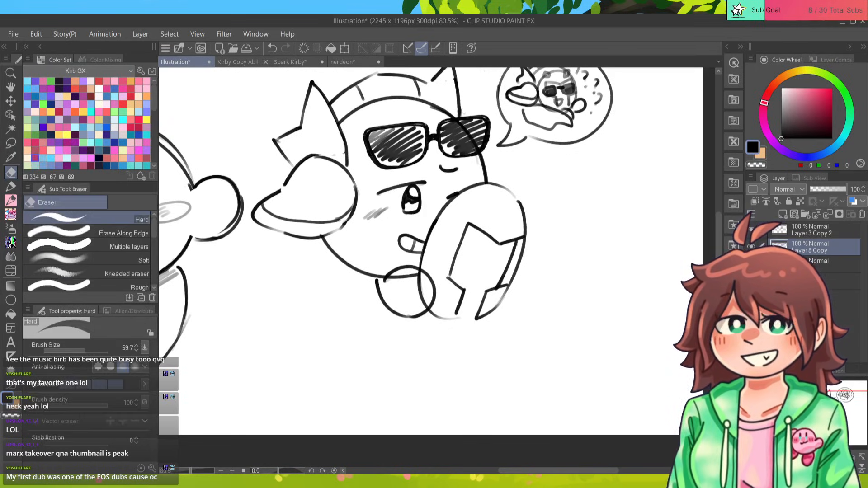
mouse_move(383, 277)
mouse_down()
mouse_move(422, 285)
mouse_move(422, 307)
mouse_move(389, 277)
mouse_up()
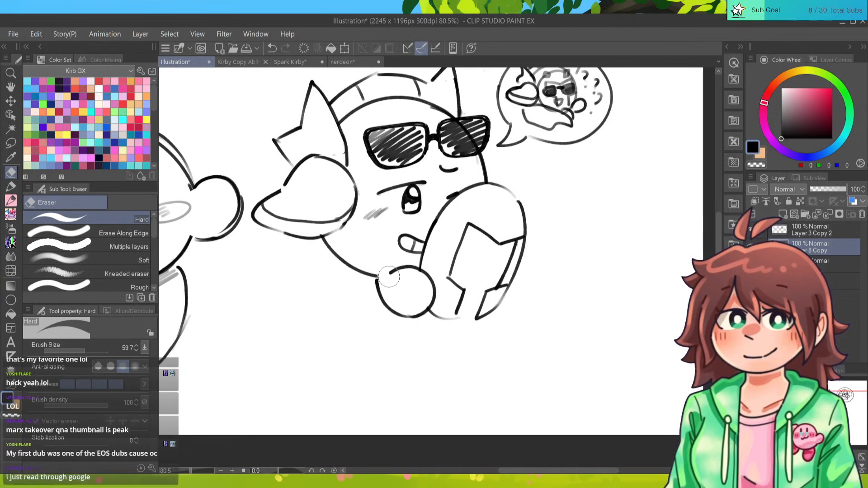
Clean up the round lower limb's outer edge and redraw it where it joins the body outline.
key(p)
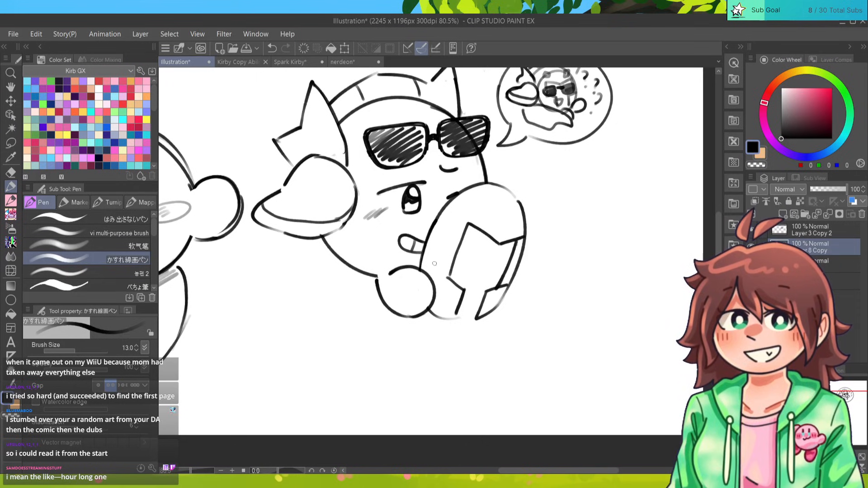
key(e)
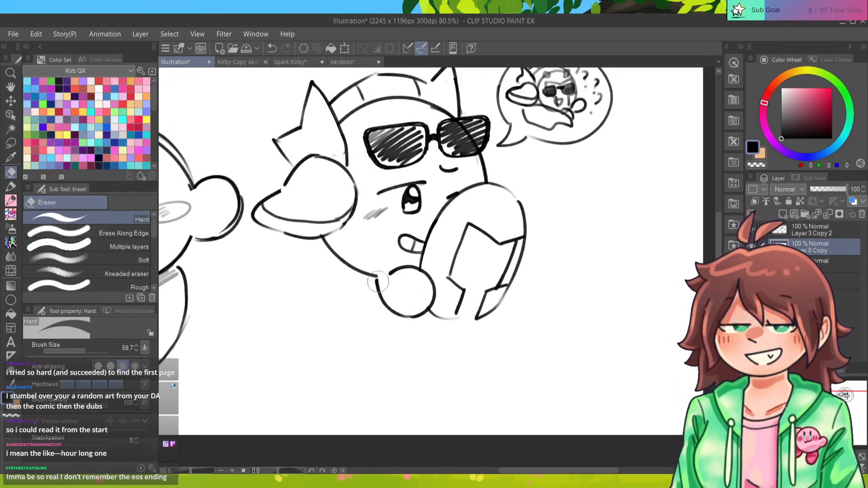
key(p)
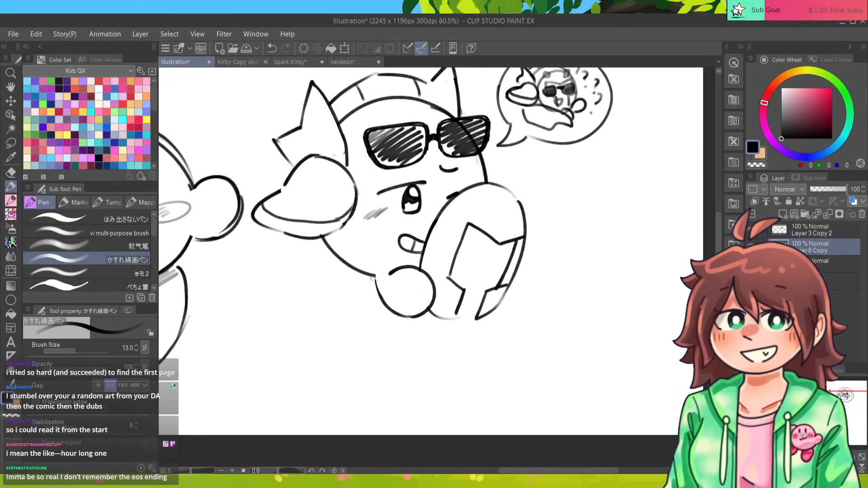
drag(372, 277, 401, 309)
key(ctrl+z)
drag(373, 276, 397, 312)
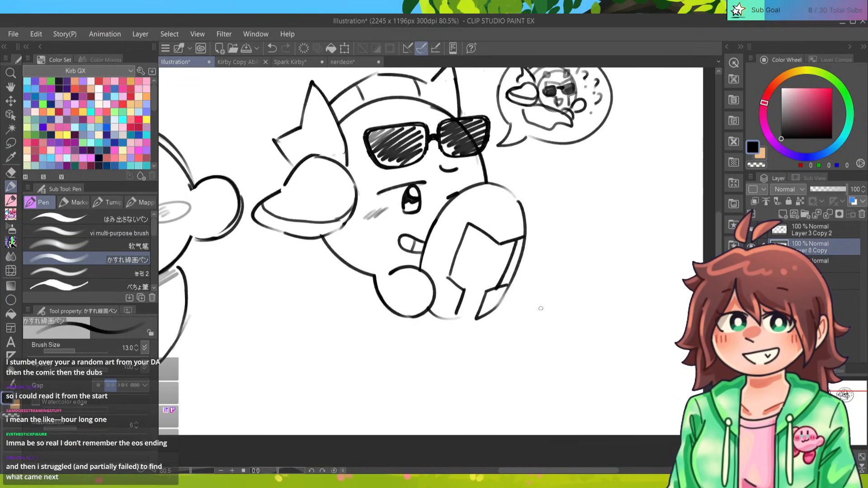
Draw a small rounded bump on the outer upper edge of the larger character's oval limb.
mouse_move(406, 271)
mouse_down()
mouse_move(417, 239)
mouse_move(412, 258)
mouse_move(412, 248)
mouse_up()
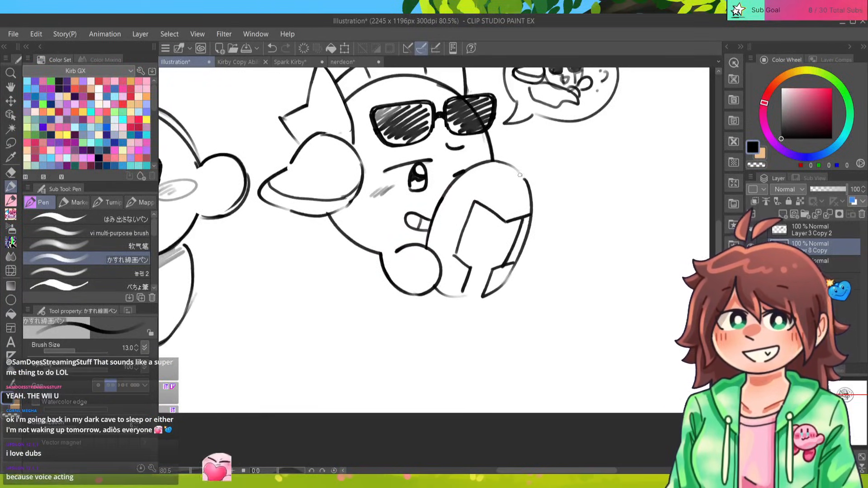
mouse_move(526, 178)
mouse_down()
mouse_move(495, 161)
mouse_move(524, 202)
mouse_up()
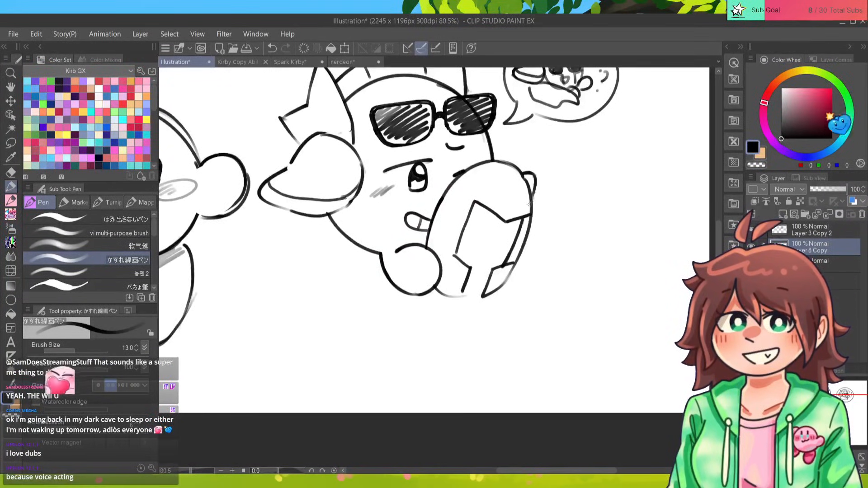
Remove the rounded bump from the larger character's oval limb and draw a small angular spike in its place on the outer upper edge.
key(ctrl+z)
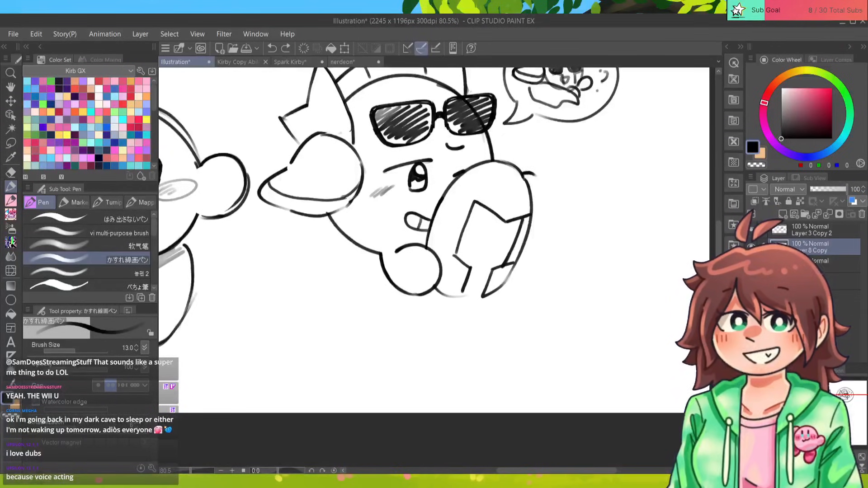
mouse_move(521, 172)
mouse_down()
mouse_move(535, 183)
mouse_move(519, 202)
mouse_up()
key(ctrl+z)
key(ctrl+z)
key(ctrl+z)
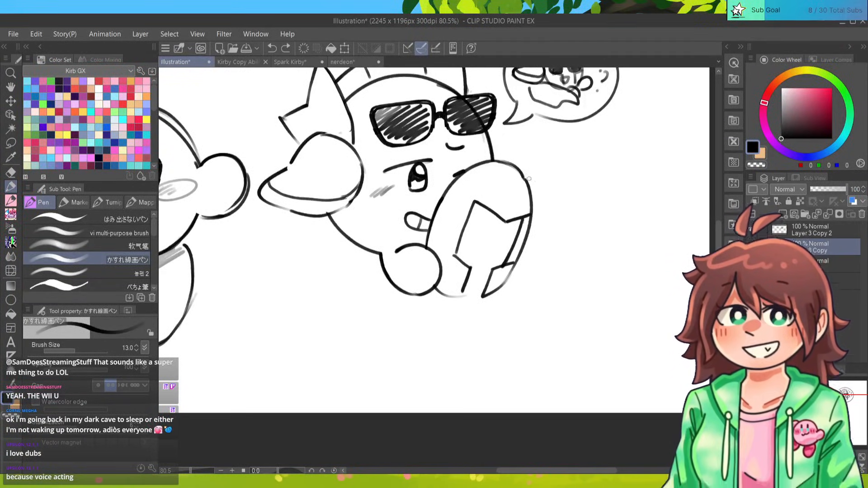
drag(536, 182, 524, 202)
drag(515, 206, 522, 186)
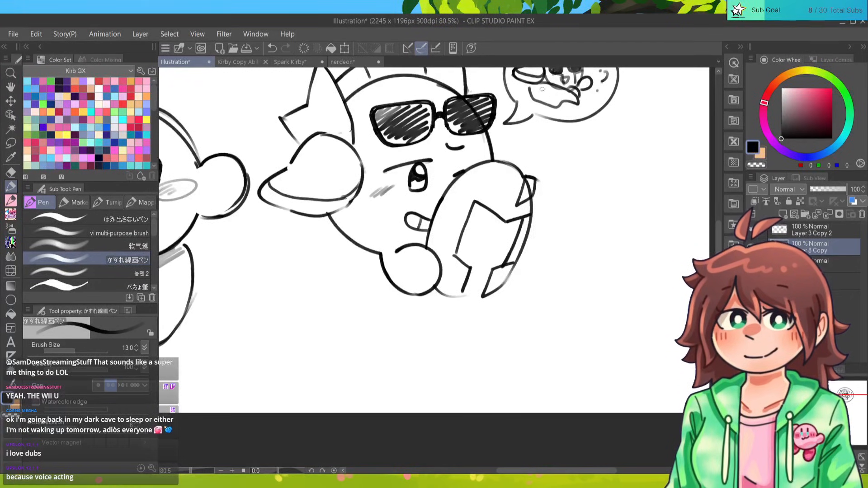
Draw a second small spike on the oval limb's inner upper edge and clean up the lines around the outer spike.
mouse_move(471, 168)
mouse_down()
mouse_move(484, 156)
mouse_move(495, 161)
mouse_move(475, 167)
mouse_move(489, 186)
mouse_move(493, 158)
mouse_up()
key(e)
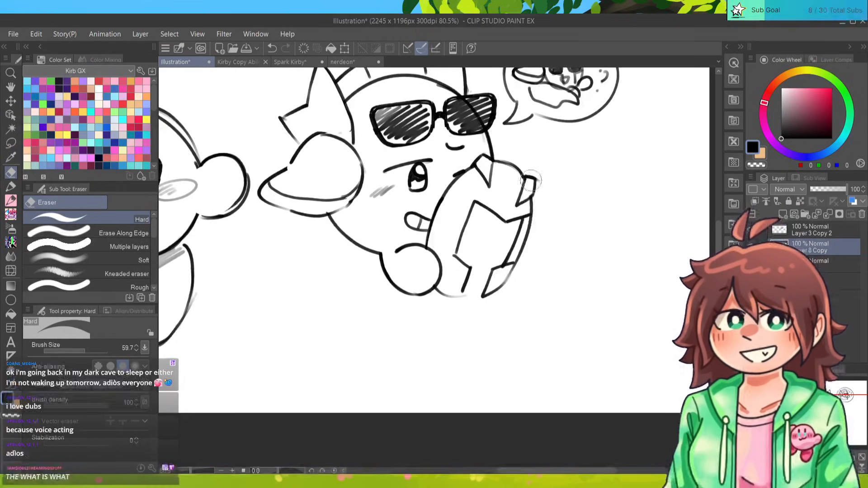
key(p)
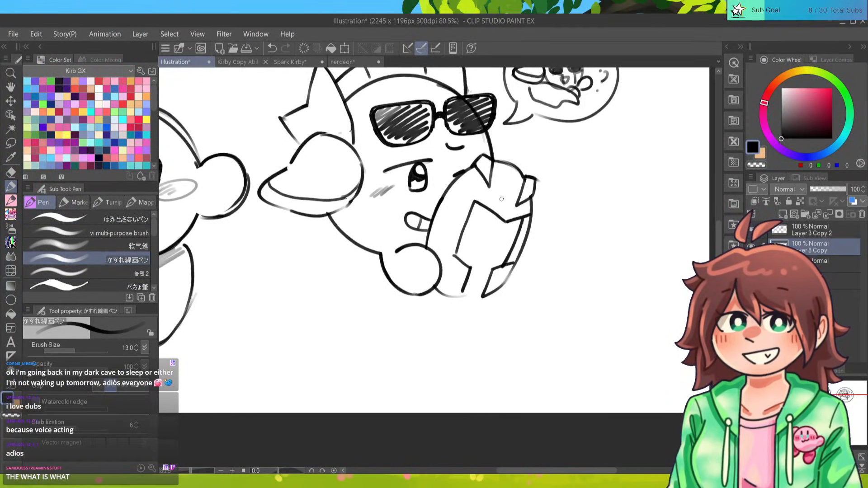
Redraw the oval limb's upper outline as a dark curve between the two small spikes.
mouse_move(509, 190)
mouse_down()
mouse_move(508, 167)
mouse_move(509, 210)
mouse_up()
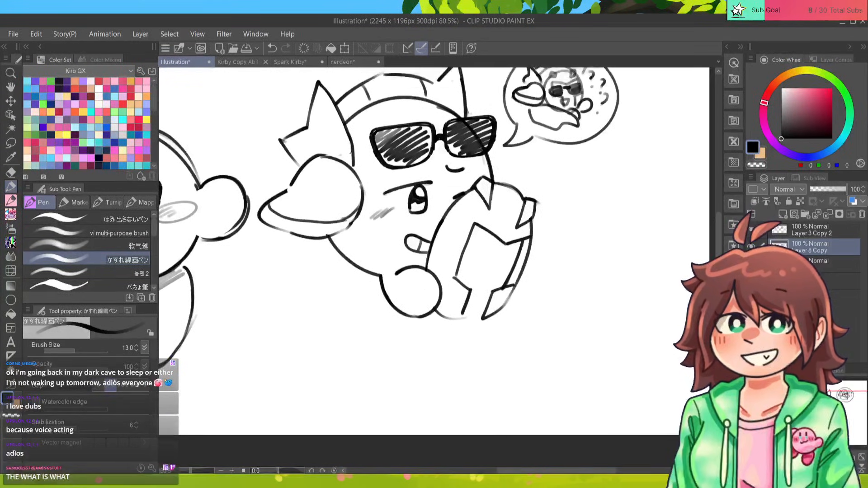
key(e)
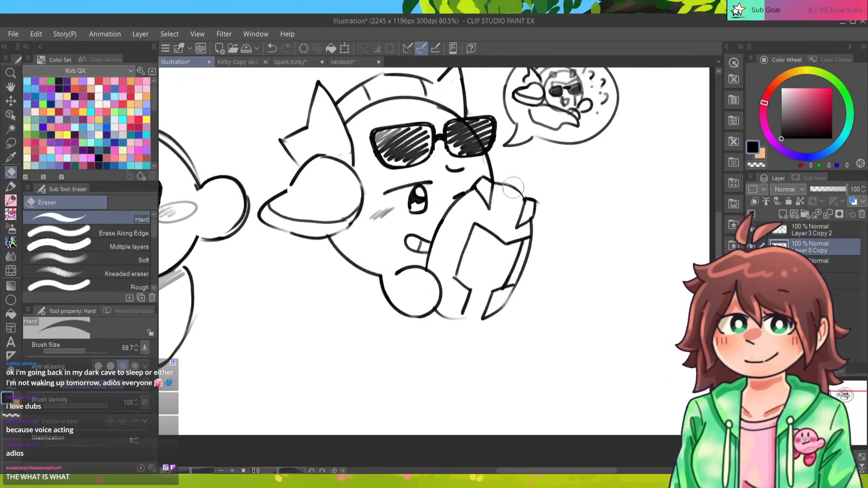
key(p)
drag(502, 185, 524, 198)
key(ctrl+z)
key(ctrl+z)
key(ctrl+z)
key(ctrl+z)
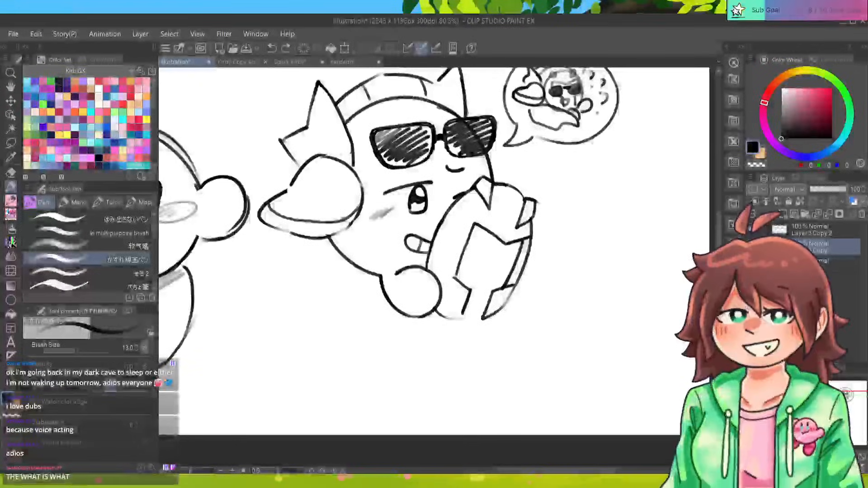
drag(502, 185, 525, 199)
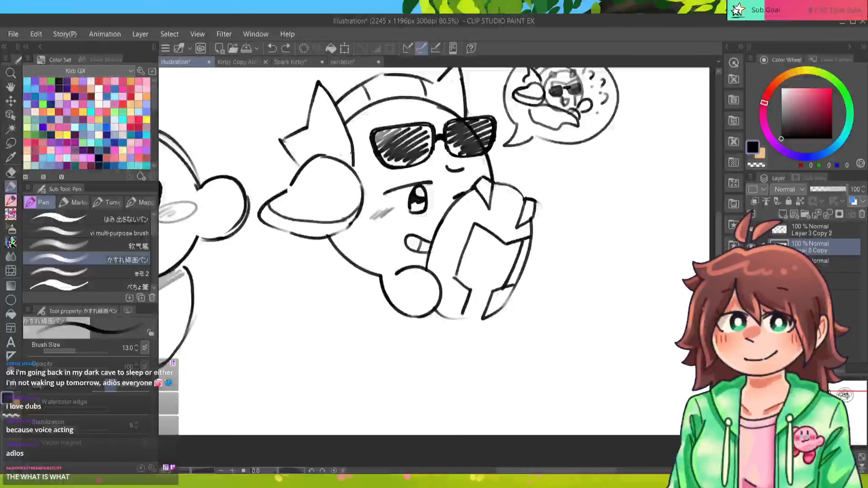
key(ctrl+z)
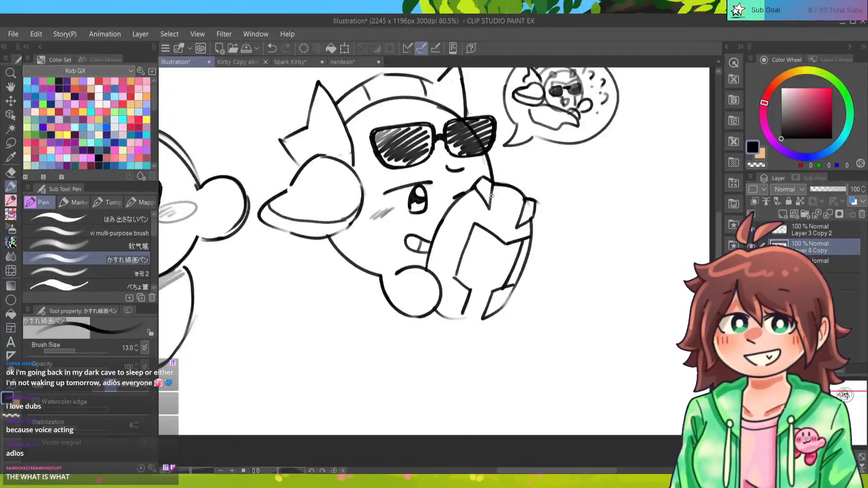
Rework the corner where the oval limb's upper outline meets the outer spike, erasing overshoot and redrawing the line end.
key(e)
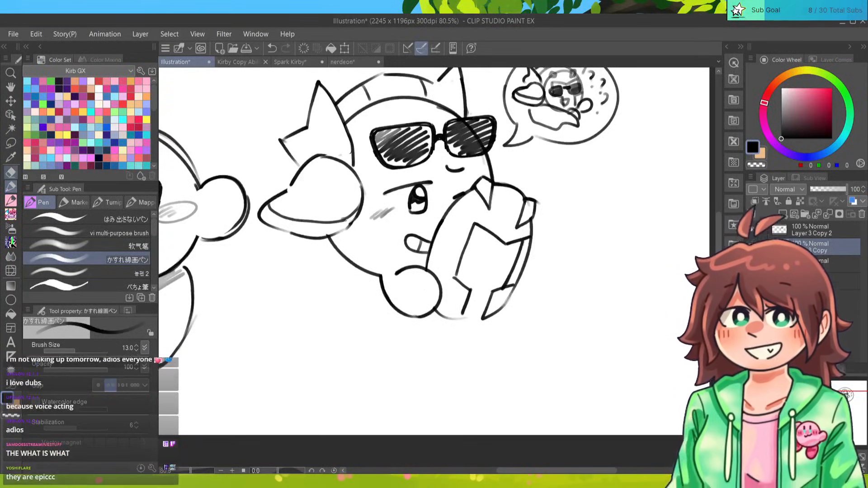
key(ctrl+z)
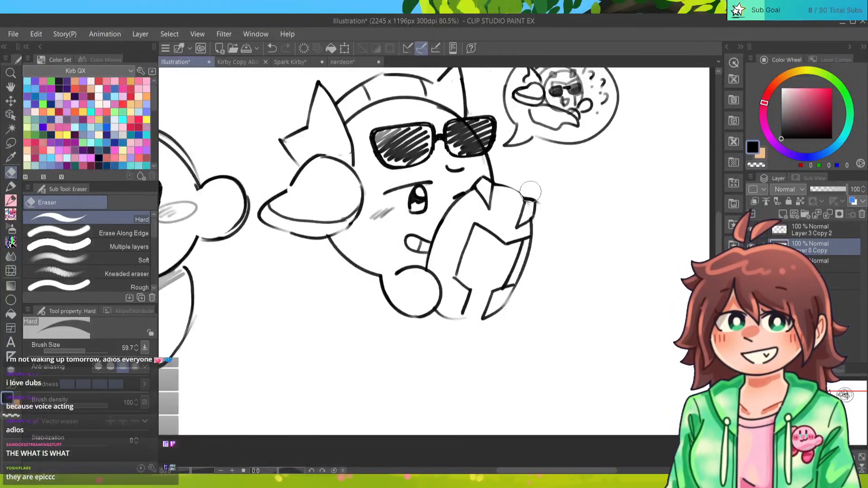
click(523, 194)
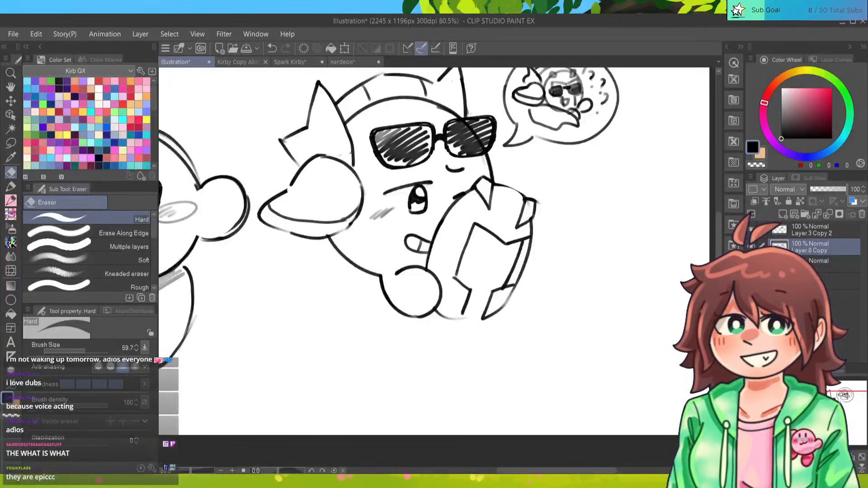
key(p)
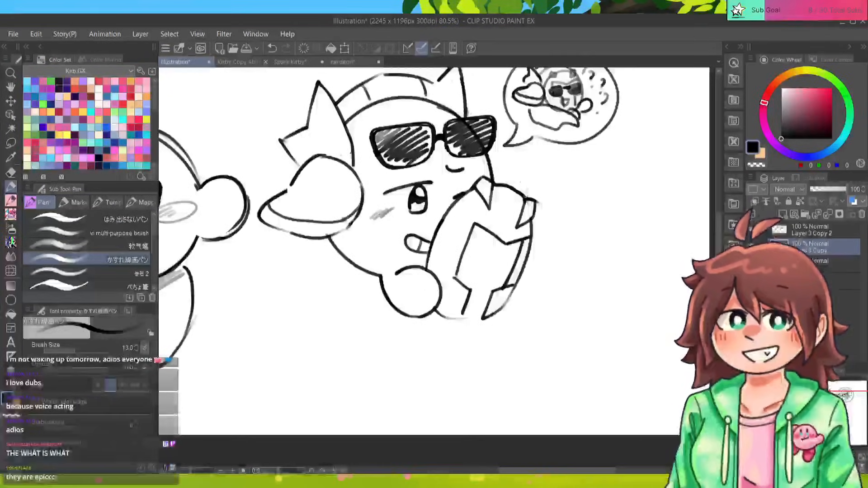
click(525, 198)
key(ctrl+z)
click(524, 196)
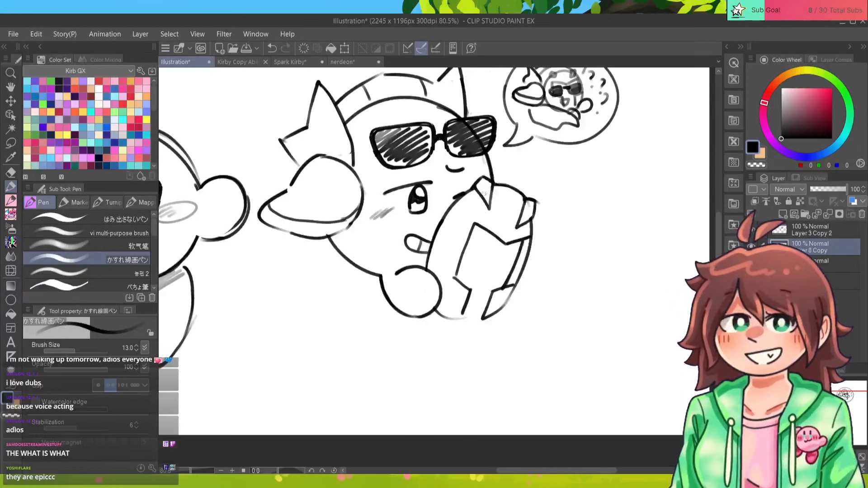
key(ctrl+z)
drag(494, 184, 527, 199)
key(ctrl+z)
key(ctrl+z)
key(ctrl+z)
key(ctrl+z)
key(ctrl+z)
Clean up the tip of the inner spike and shade both small spikes on the oval limb with light grey strokes.
key(e)
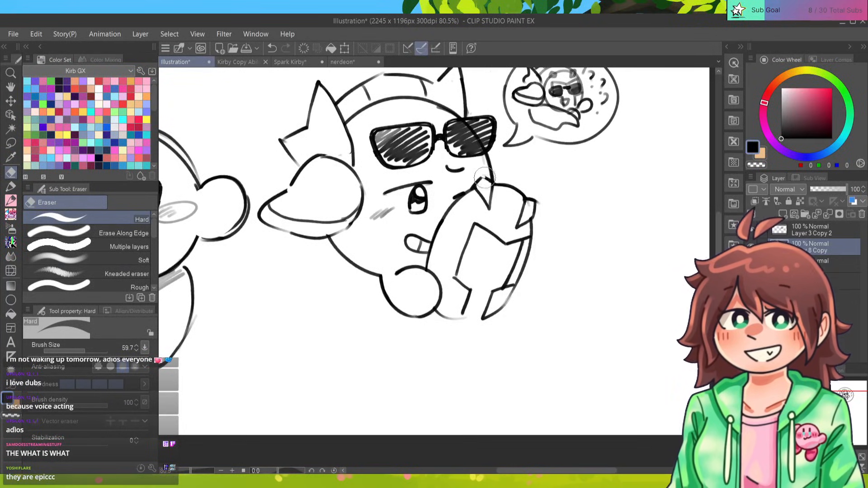
key(p)
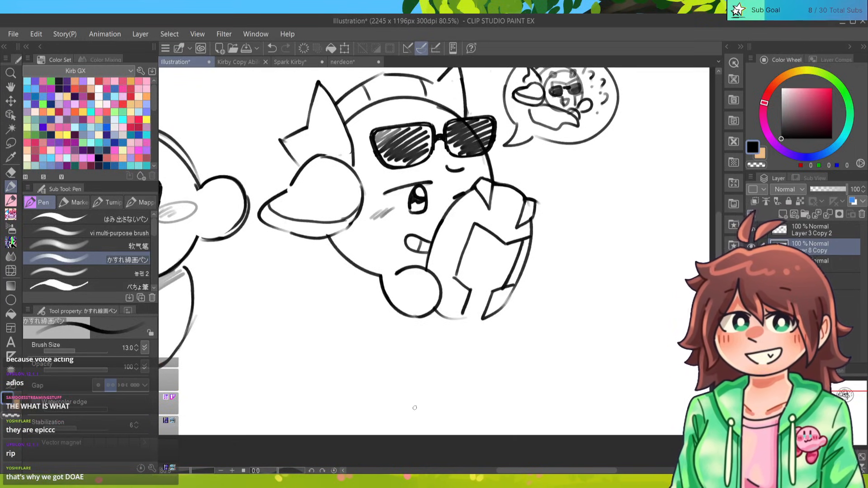
mouse_move(526, 203)
mouse_down()
mouse_move(520, 222)
mouse_move(525, 216)
mouse_up()
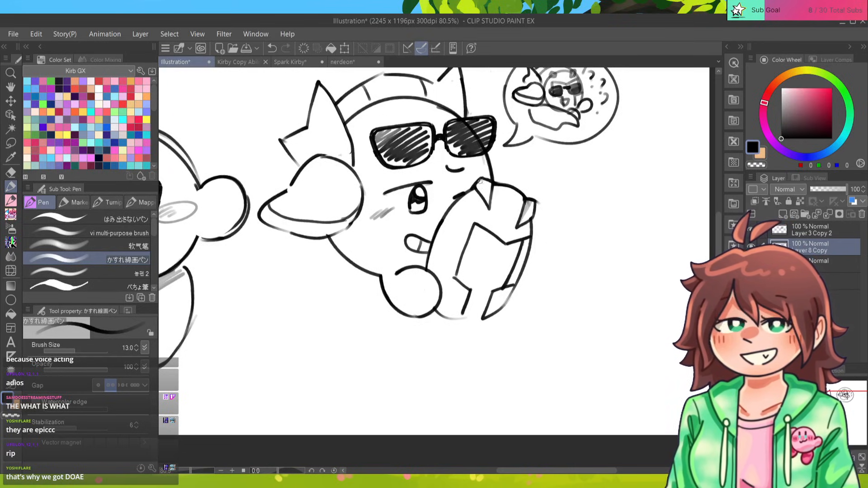
mouse_move(480, 182)
mouse_down()
mouse_move(488, 203)
mouse_move(563, 180)
mouse_move(533, 183)
mouse_up()
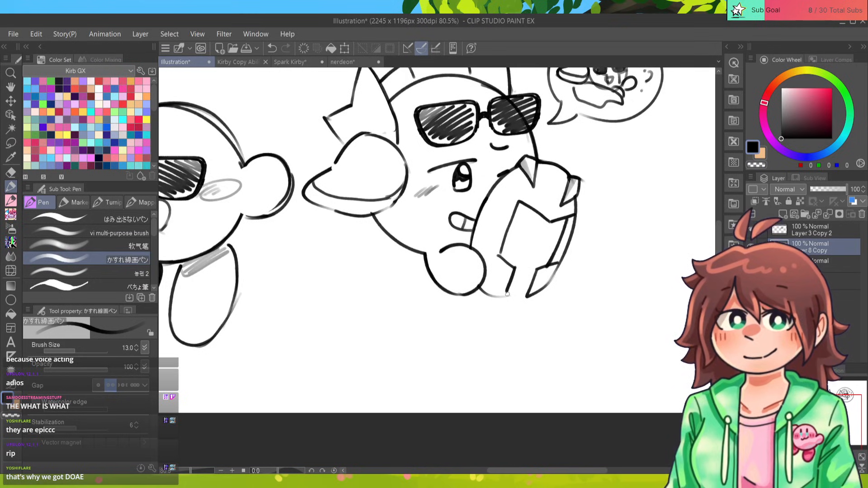
Darken the oval limb's lower edge and draw an inner contour line along the upper inner side of its notched opening.
drag(507, 294, 481, 296)
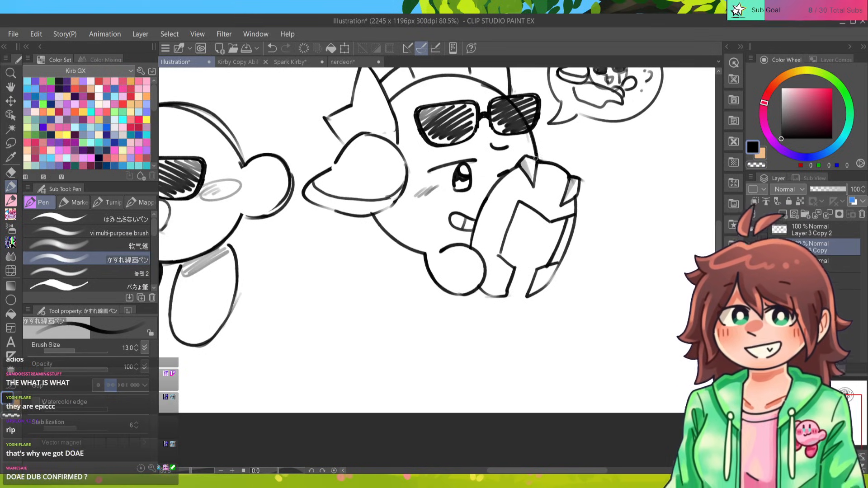
drag(528, 206, 502, 247)
key(ctrl+z)
drag(525, 206, 504, 237)
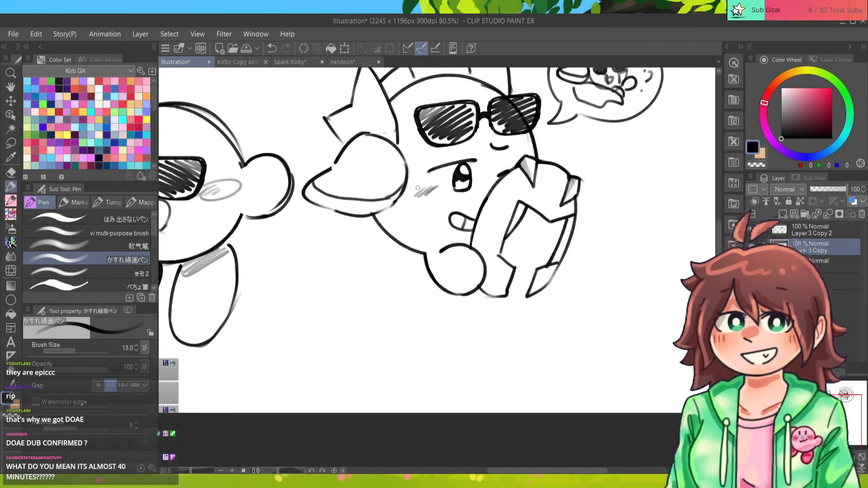
Try a long curved line sweeping down from beneath the larger character's raised arm across the lower body, and undo it.
drag(389, 212, 404, 272)
mouse_move(341, 218)
mouse_down()
mouse_move(337, 252)
mouse_move(303, 295)
mouse_move(419, 348)
mouse_up()
key(ctrl+z)
key(ctrl+z)
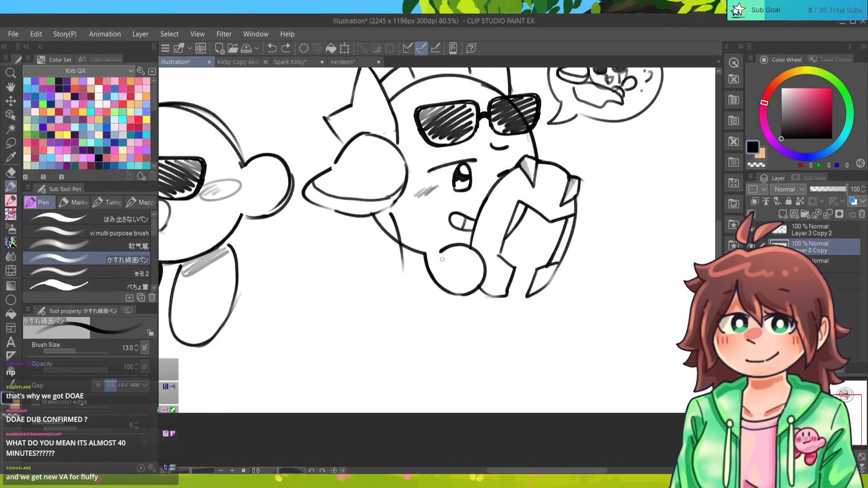
key(ctrl+z)
mouse_move(376, 216)
mouse_down()
mouse_move(414, 253)
mouse_move(456, 350)
mouse_move(454, 336)
mouse_move(457, 347)
mouse_move(430, 326)
mouse_move(379, 325)
mouse_move(371, 301)
mouse_move(321, 284)
mouse_move(329, 217)
mouse_up()
key(ctrl+z)
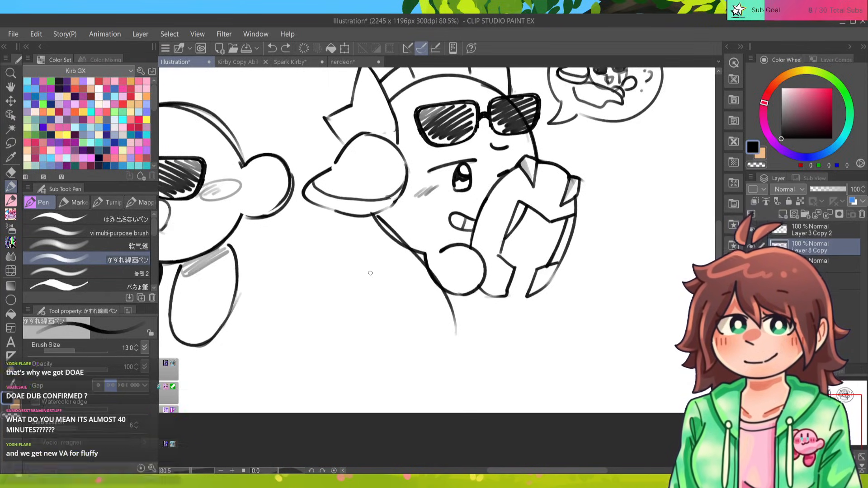
key(ctrl+z)
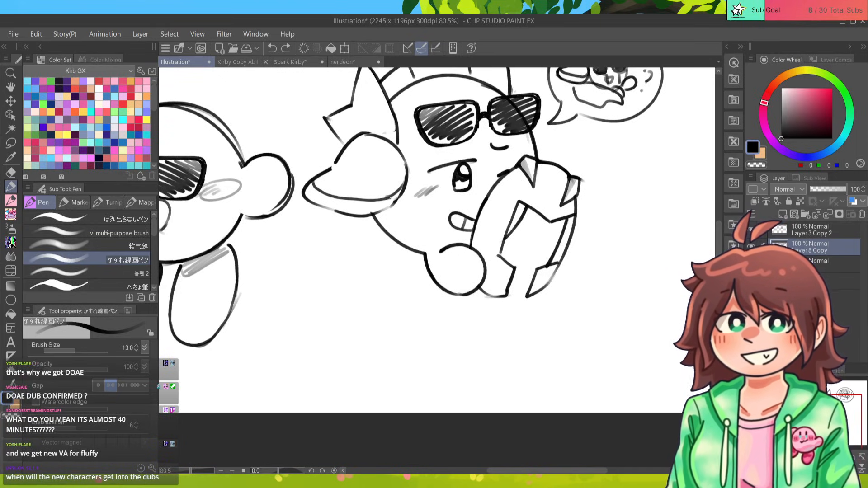
Darken the lower edge of the headband spike above the larger character's raised arm.
drag(452, 217, 431, 257)
drag(324, 190, 314, 171)
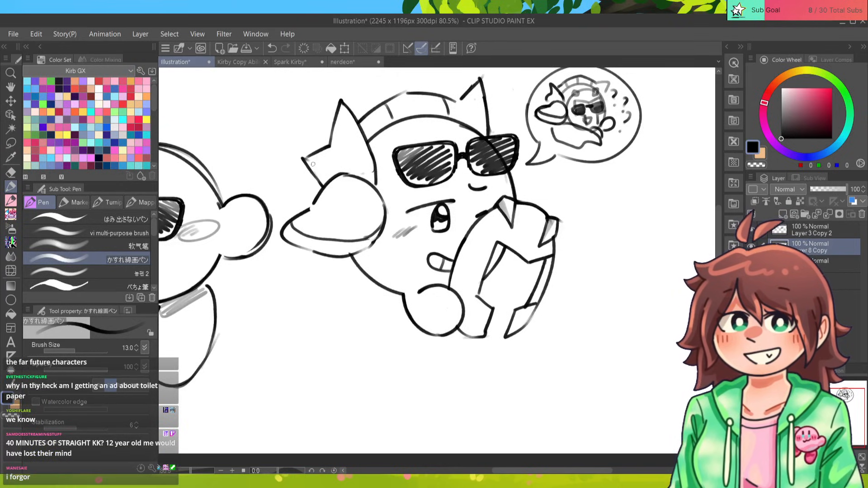
mouse_move(313, 164)
mouse_down()
mouse_move(297, 166)
mouse_move(301, 175)
mouse_move(309, 161)
mouse_move(285, 207)
mouse_up()
Select the speech bubble with its figure, scale it down slightly, and clear the selection.
key(m)
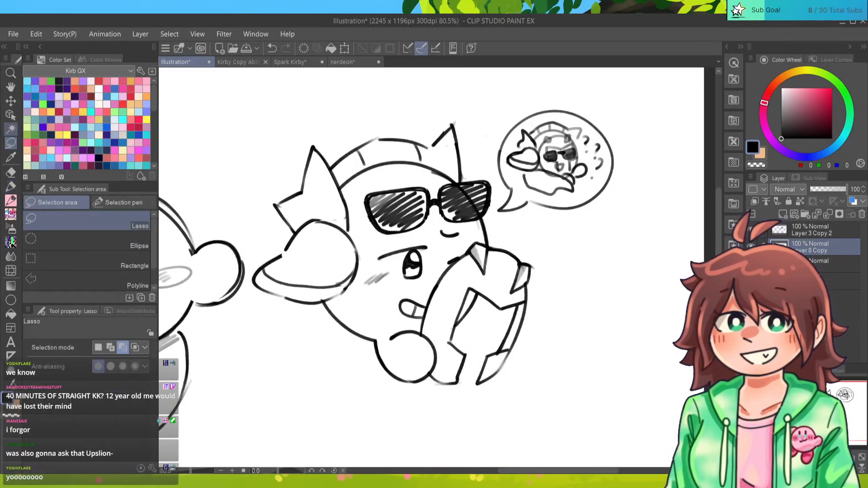
mouse_move(498, 221)
mouse_down()
mouse_move(492, 183)
mouse_move(631, 199)
mouse_move(497, 223)
mouse_move(492, 241)
mouse_move(500, 236)
mouse_up()
key(ctrl+t)
key(Return)
key(ctrl+d)
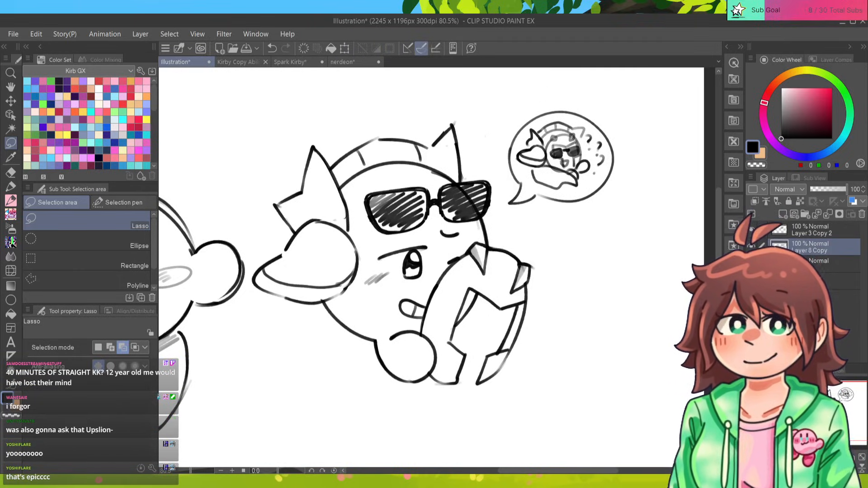
Try to draw a pointed arm sticking out behind the larger character's oval limb, and undo the strokes.
scroll(432, 248, down, 1)
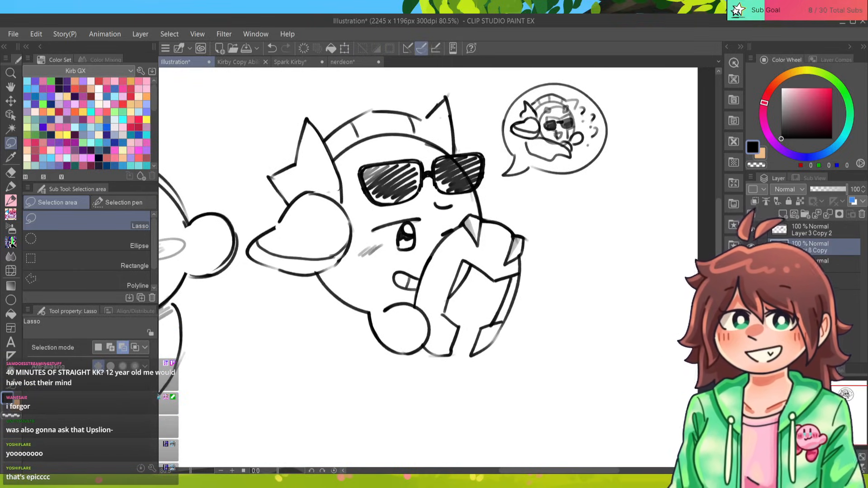
key(p)
mouse_move(482, 193)
mouse_down()
mouse_move(558, 256)
mouse_move(544, 270)
mouse_up()
key(ctrl+z)
drag(523, 219, 540, 267)
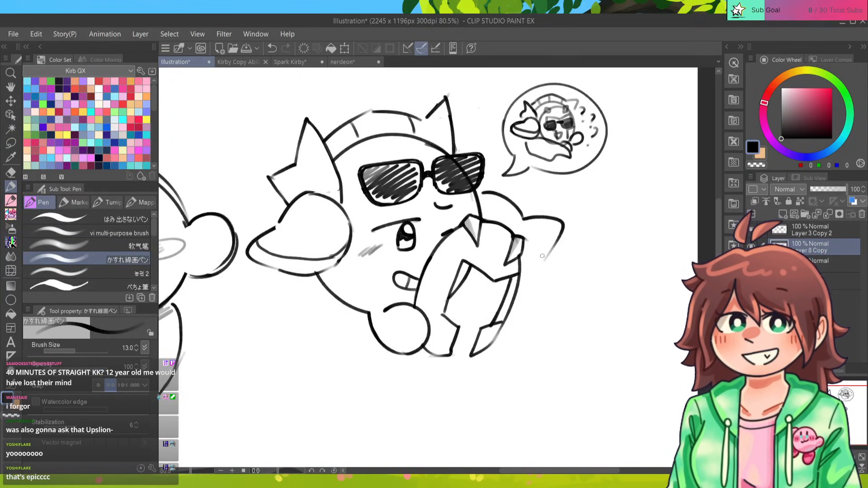
key(ctrl+z)
key(ctrl+z)
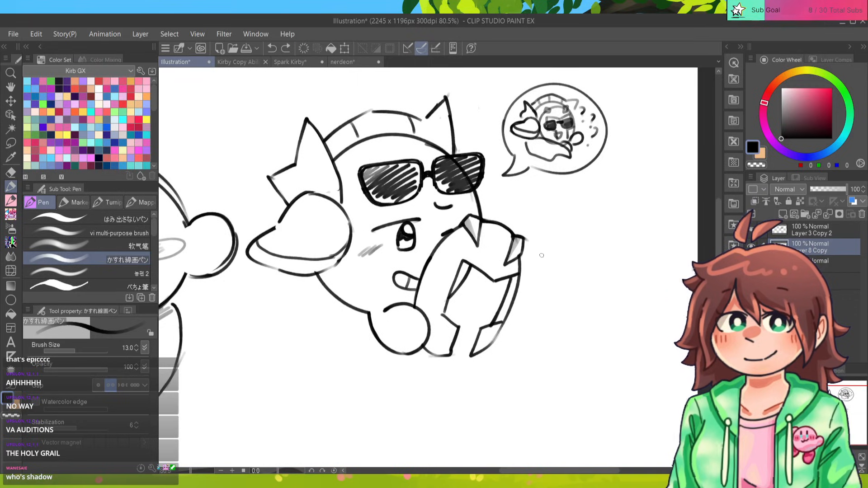
Draw the larger character's far arm with a pointed tip behind the oval limb, including an inner line near the tip.
drag(341, 258, 320, 276)
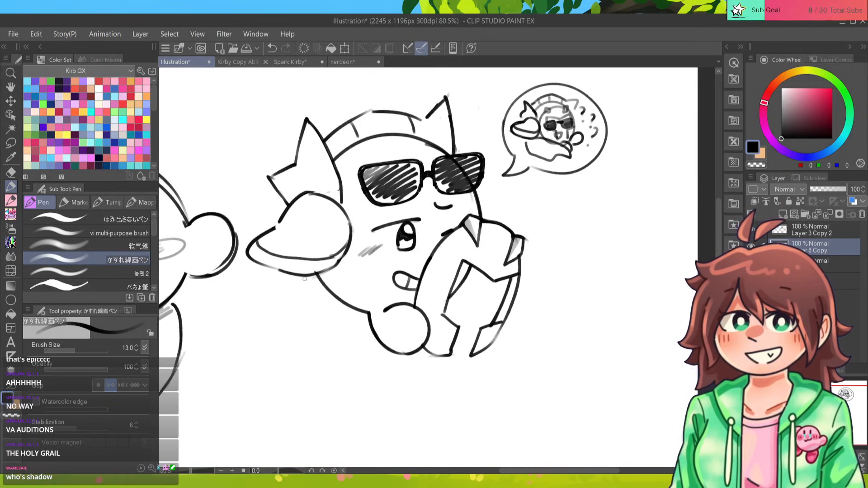
mouse_move(481, 189)
mouse_down()
mouse_move(538, 228)
mouse_move(523, 212)
mouse_move(555, 215)
mouse_move(523, 264)
mouse_up()
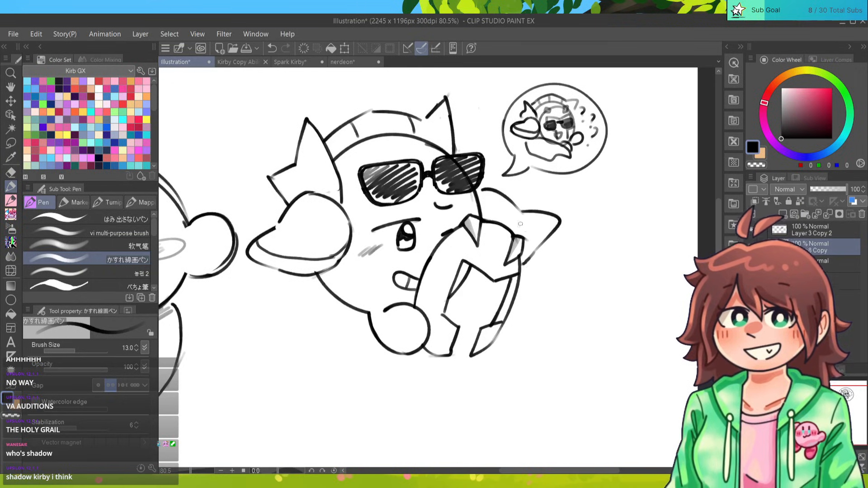
mouse_move(530, 241)
mouse_down()
mouse_move(518, 226)
mouse_move(545, 218)
mouse_up()
key(ctrl+z)
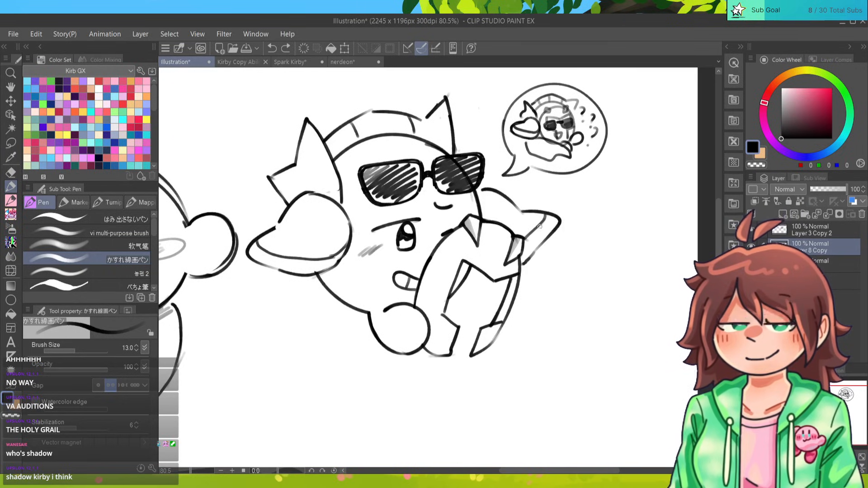
Add a short dark contour along the top inner corner of the oval limb's notched opening.
mouse_move(470, 268)
mouse_down()
mouse_move(502, 268)
mouse_move(483, 271)
mouse_up()
key(ctrl+z)
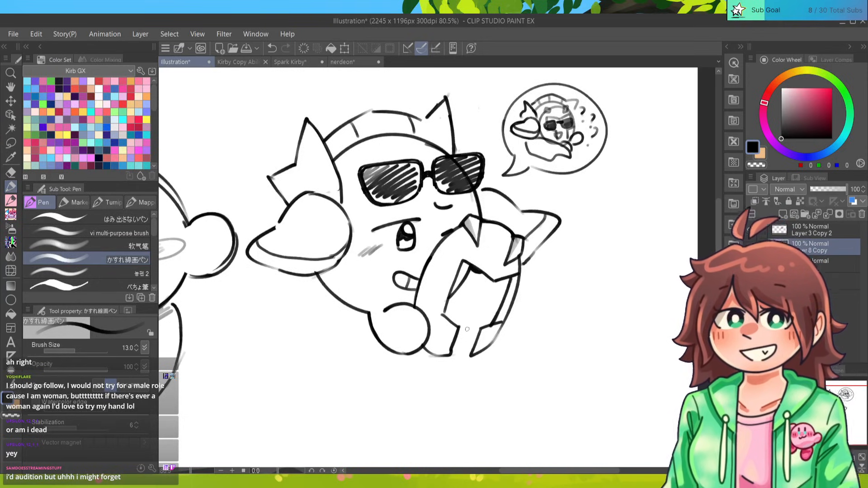
drag(467, 329, 474, 306)
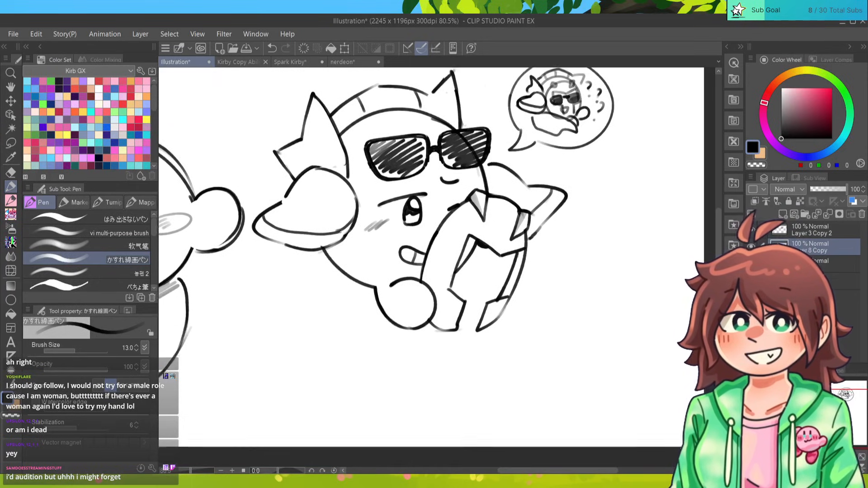
Erase the upper outline of the larger character's oval limb and redraw it as a clean curve between its two spikes.
key(e)
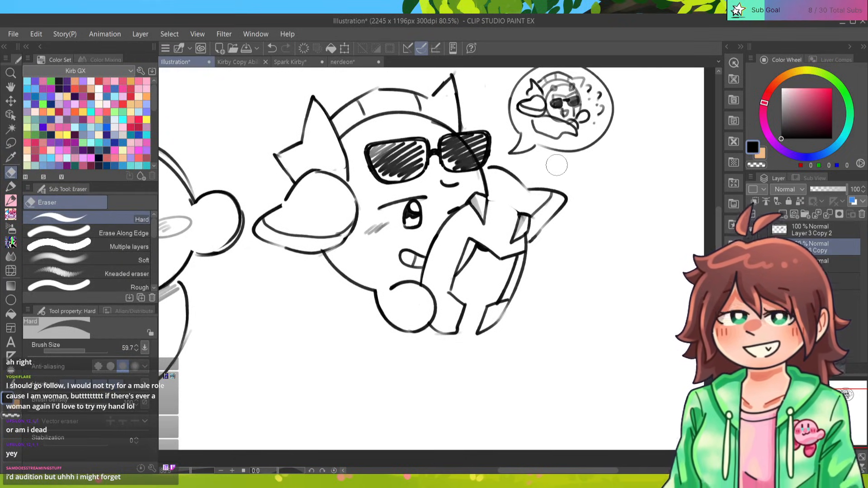
key(p)
drag(487, 198, 521, 224)
key(ctrl+z)
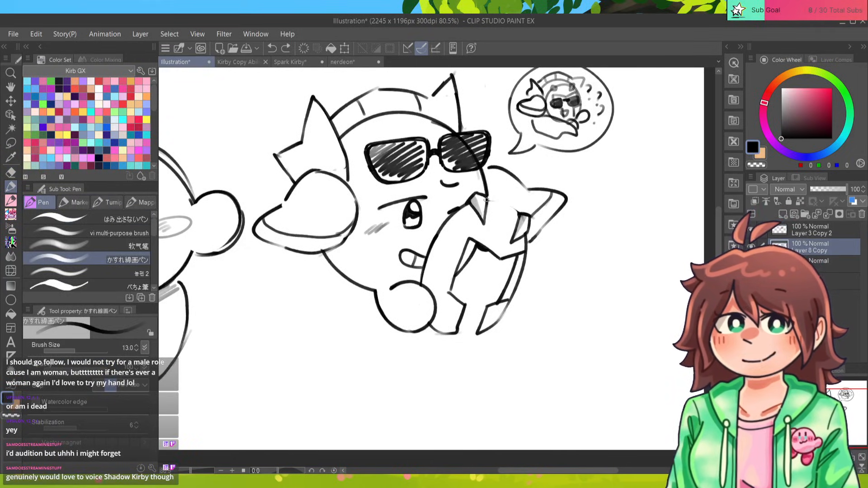
drag(487, 198, 522, 227)
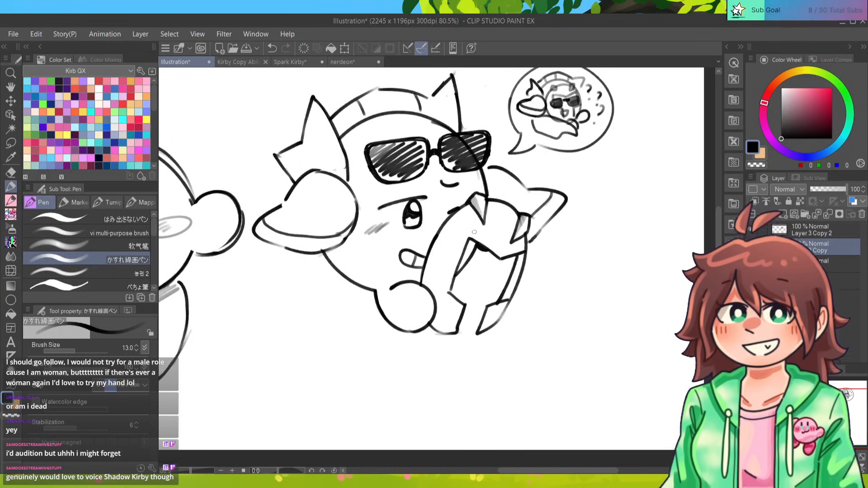
mouse_move(475, 232)
mouse_down()
mouse_move(494, 203)
mouse_move(529, 183)
mouse_move(510, 213)
mouse_move(501, 253)
mouse_up()
Lasso the smaller character with its sparkles, move it slightly farther from the larger character, and clear the selection.
scroll(437, 271, down, 3)
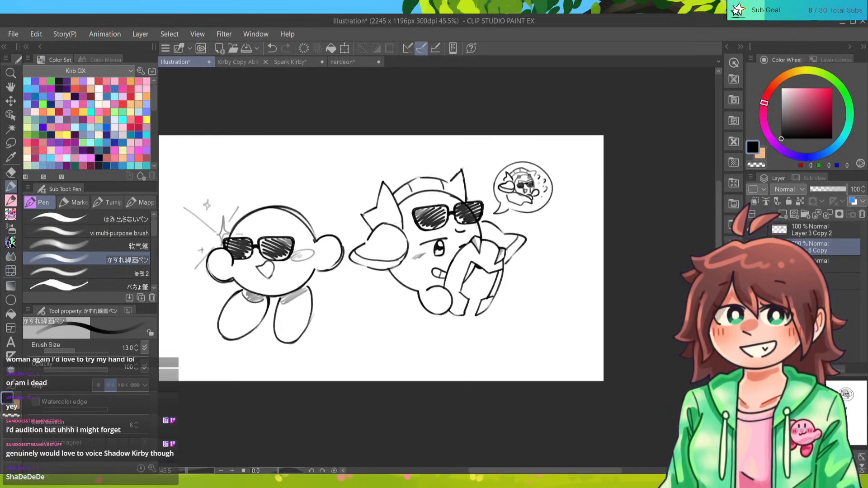
key(m)
mouse_move(347, 233)
mouse_down()
mouse_move(163, 281)
mouse_move(336, 377)
mouse_up()
key(ctrl+t)
drag(254, 271, 239, 269)
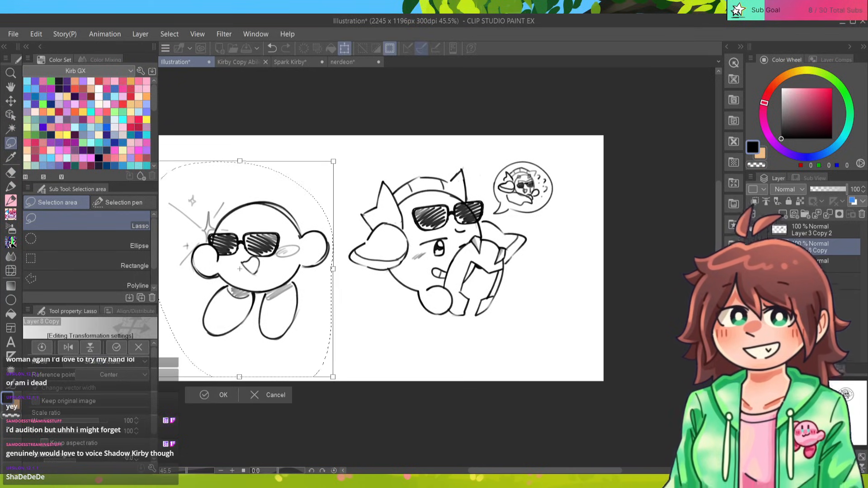
click(207, 395)
key(ctrl+d)
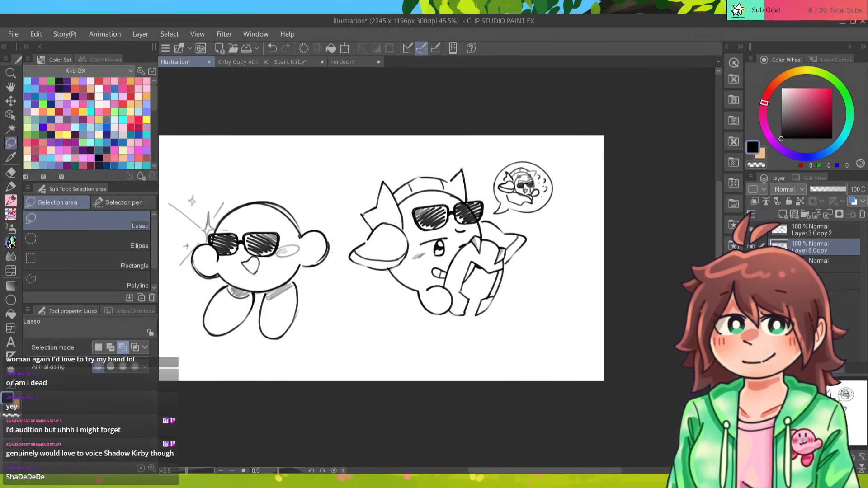
Draw the outline of a flowing cloth with a pointed, wavy hem below the larger character's raised hand.
key(p)
scroll(452, 315, up, 3)
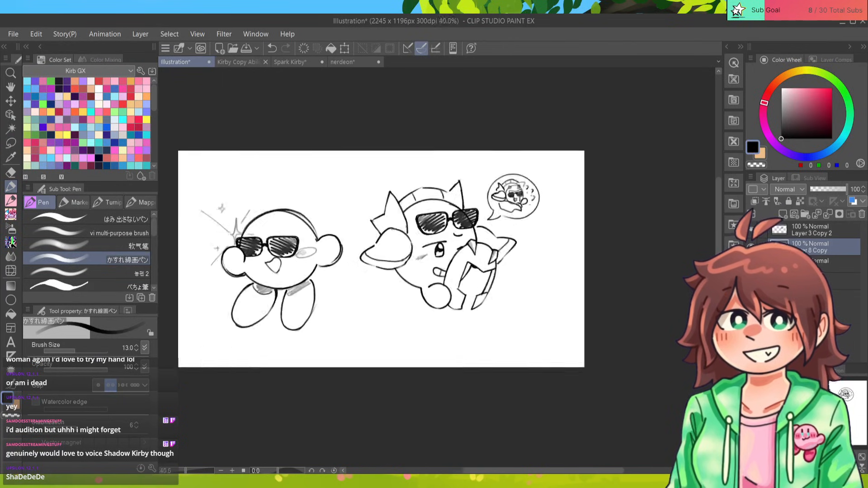
scroll(432, 244, down, 2)
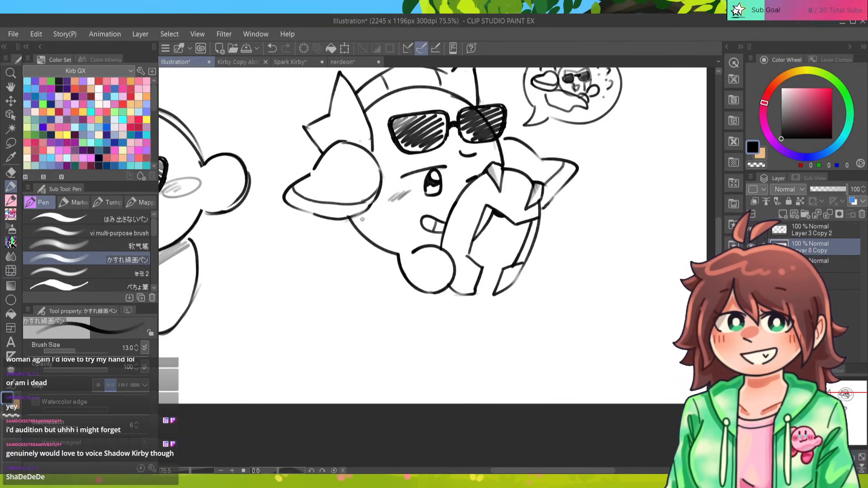
drag(362, 220, 345, 315)
mouse_move(299, 216)
mouse_down()
mouse_move(283, 240)
mouse_move(229, 243)
mouse_move(230, 291)
mouse_move(333, 333)
mouse_move(358, 286)
mouse_up()
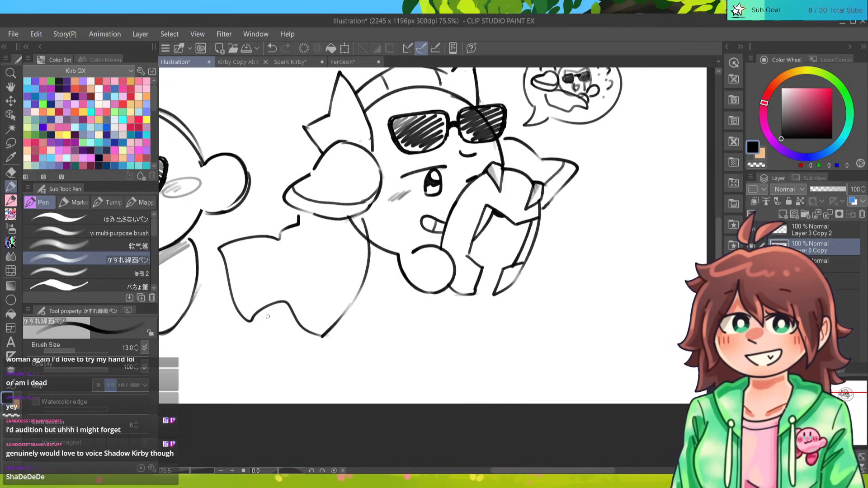
Shade the underside of the cloth's wavy hem and add fold lines across its middle.
mouse_move(251, 321)
mouse_down()
mouse_move(288, 317)
mouse_move(279, 317)
mouse_move(285, 304)
mouse_move(255, 319)
mouse_move(316, 296)
mouse_move(336, 265)
mouse_move(307, 297)
mouse_up()
key(ctrl+z)
drag(299, 229, 299, 261)
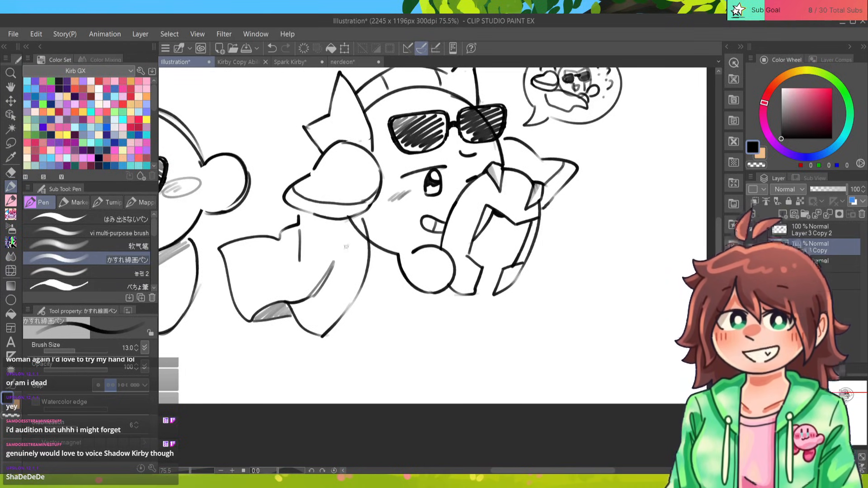
mouse_move(348, 246)
mouse_down()
mouse_move(287, 270)
mouse_move(332, 255)
mouse_move(302, 258)
mouse_move(319, 256)
mouse_up()
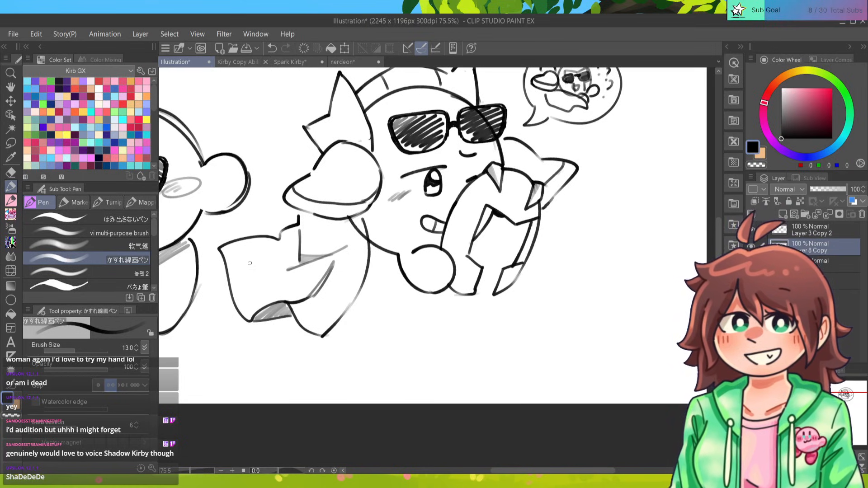
Draw an inner border line along the cloth's hem and shade the fold at its outer edge.
mouse_move(239, 241)
mouse_down()
mouse_move(253, 291)
mouse_move(254, 272)
mouse_move(334, 314)
mouse_up()
key(ctrl+z)
key(ctrl+z)
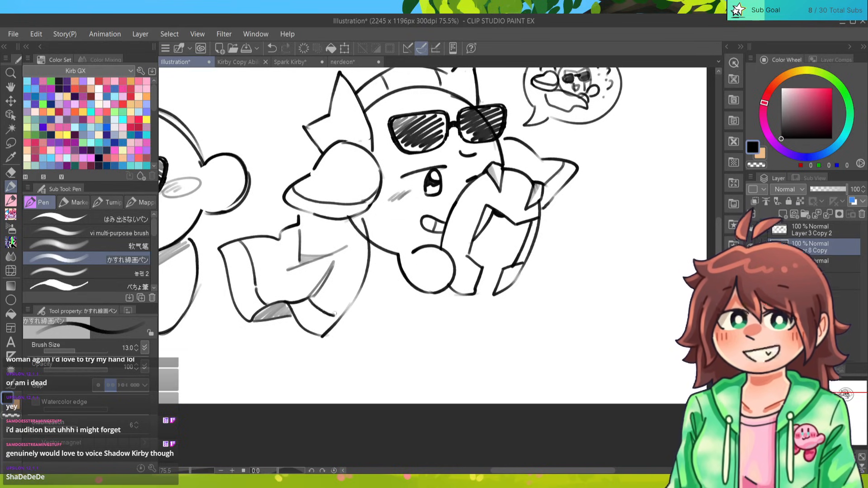
drag(219, 250, 228, 280)
key(ctrl+z)
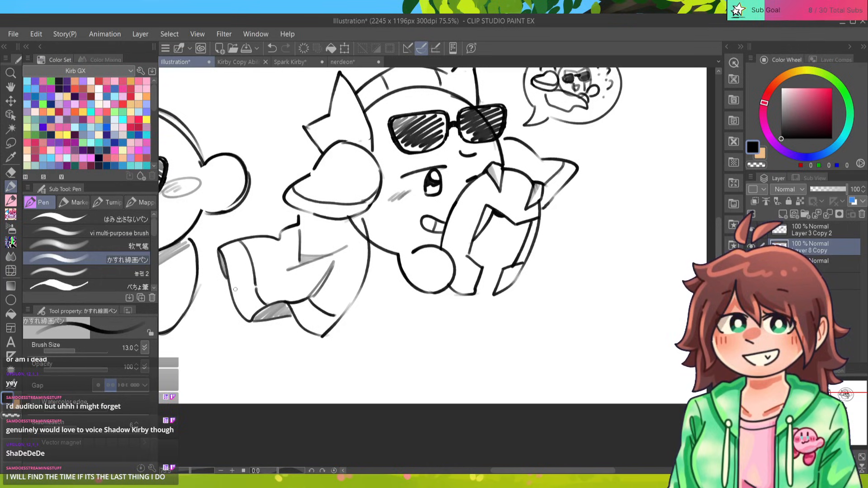
Erase the stray line under the raised hand and redraw the hand's inner side as a darker curve meeting the cuff.
key(e)
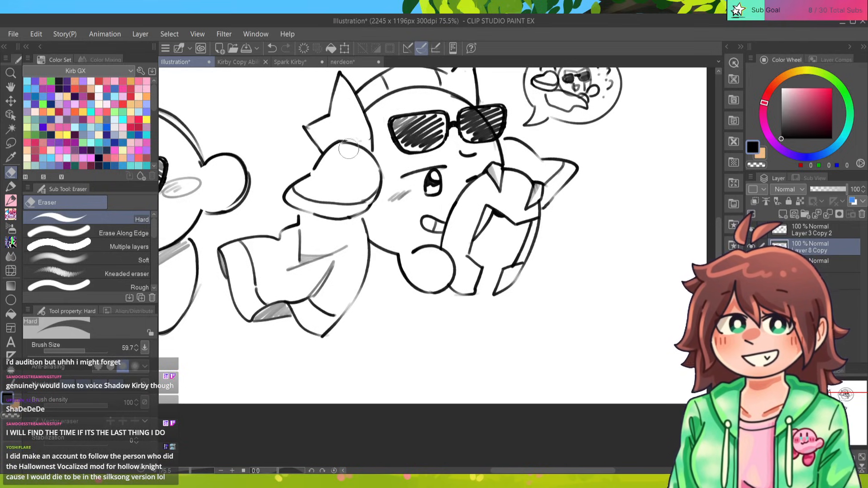
mouse_move(372, 177)
mouse_down()
mouse_move(372, 192)
mouse_move(346, 209)
mouse_move(373, 182)
mouse_up()
key(p)
drag(346, 141, 379, 196)
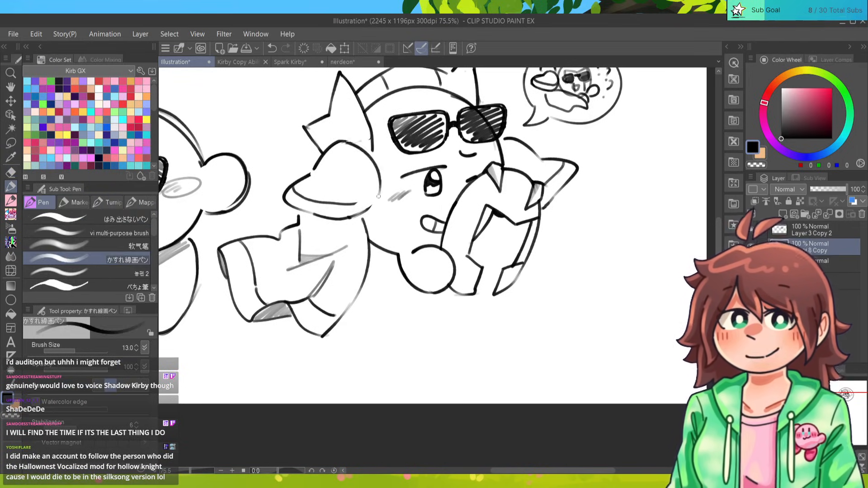
key(ctrl+z)
key(ctrl+z)
drag(346, 141, 379, 196)
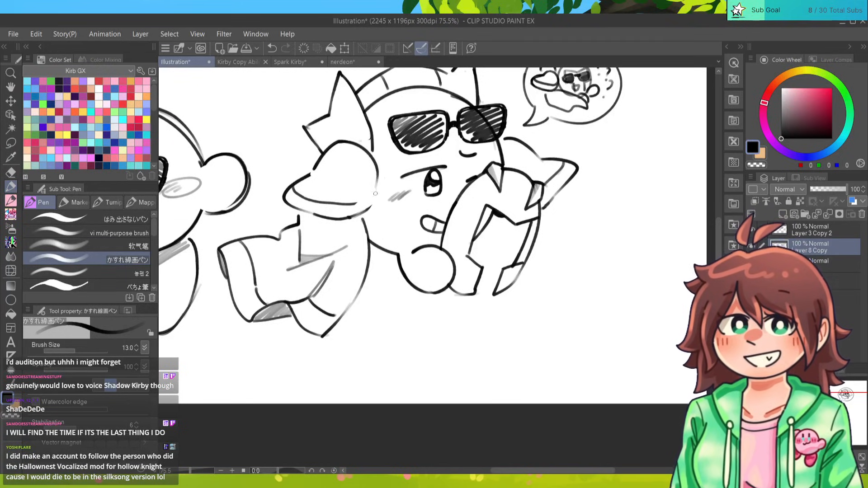
key(ctrl+z)
mouse_move(346, 141)
mouse_down()
mouse_move(367, 152)
mouse_move(378, 201)
mouse_move(379, 193)
mouse_move(360, 213)
mouse_up()
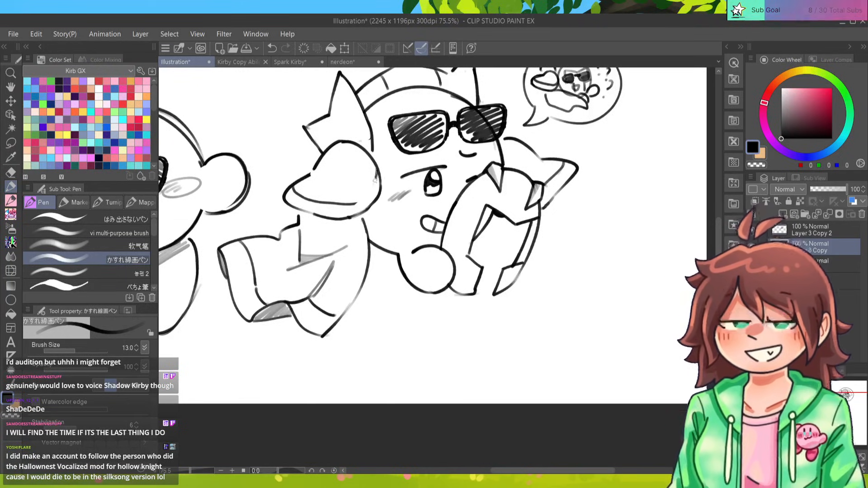
drag(376, 167, 355, 202)
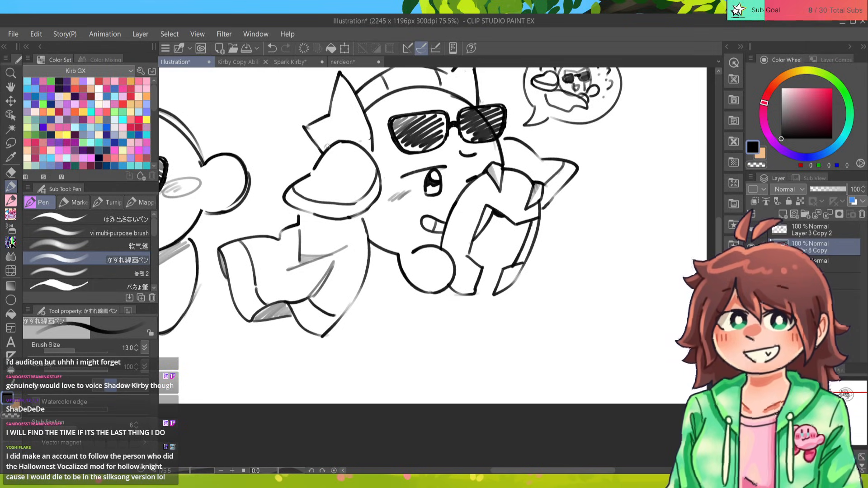
Erase the top of the raised hand's outline and redraw it as one smooth arc.
key(e)
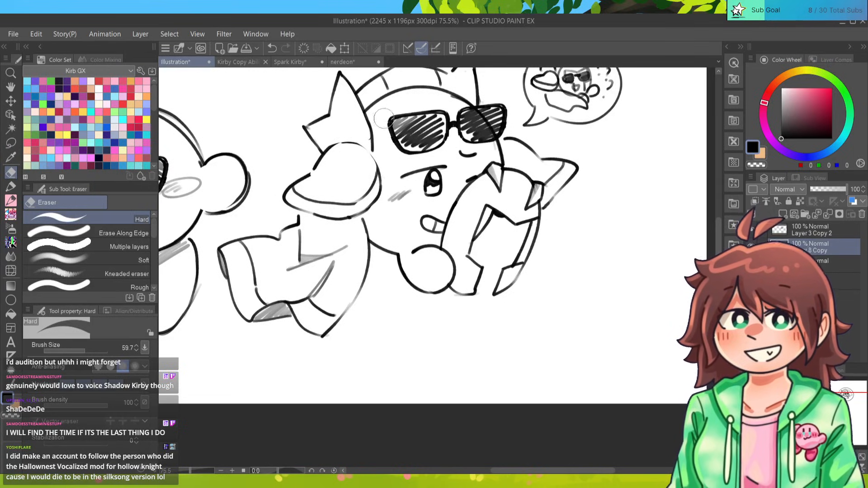
key(p)
drag(328, 149, 382, 183)
key(ctrl+z)
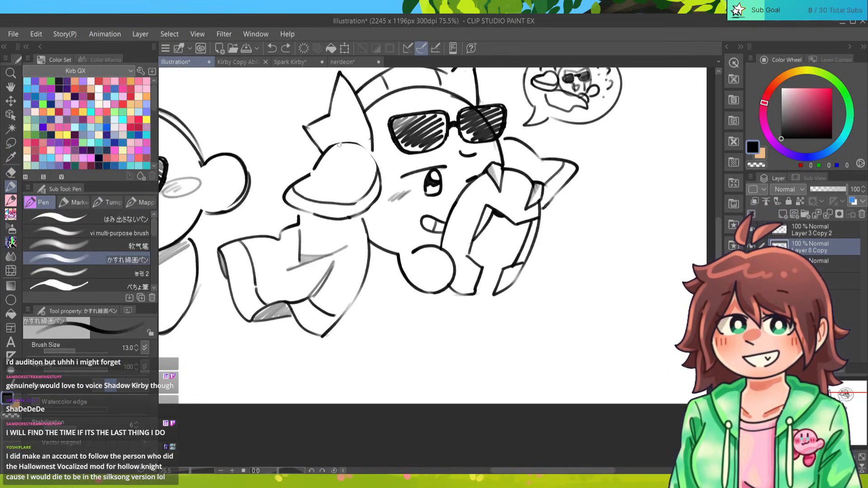
drag(339, 144, 382, 189)
key(ctrl+z)
drag(332, 143, 379, 171)
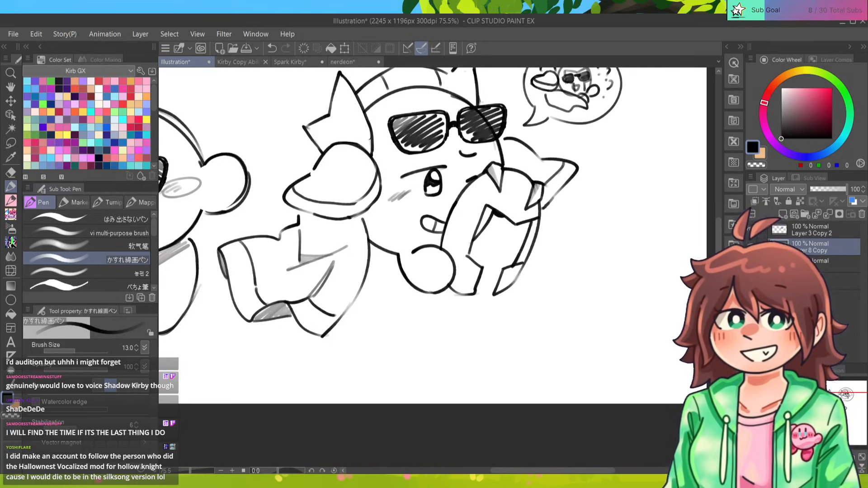
Redraw the inner edge of the headband spike down to the raised hand and tidy the spike's side corner.
key(e)
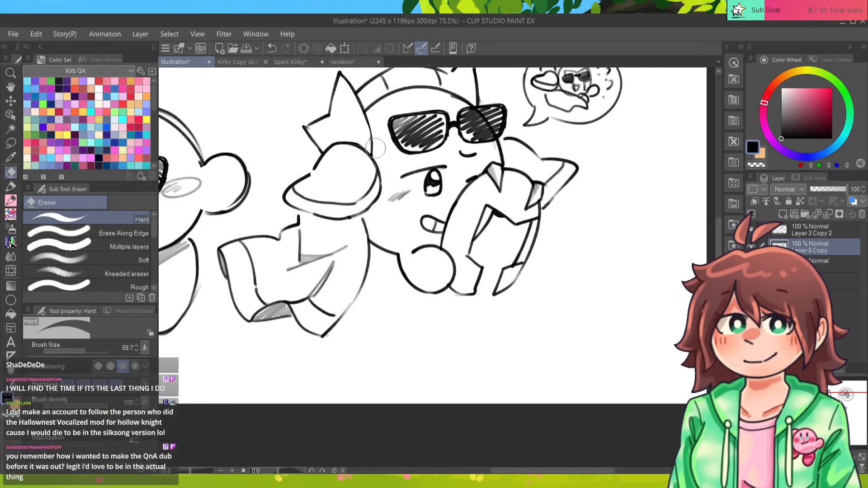
key(p)
drag(366, 117, 371, 156)
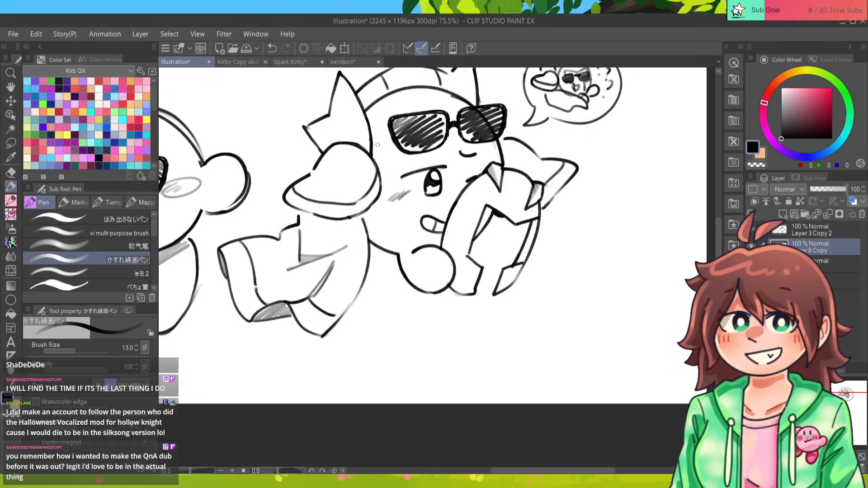
key(ctrl+z)
drag(366, 118, 372, 155)
key(e)
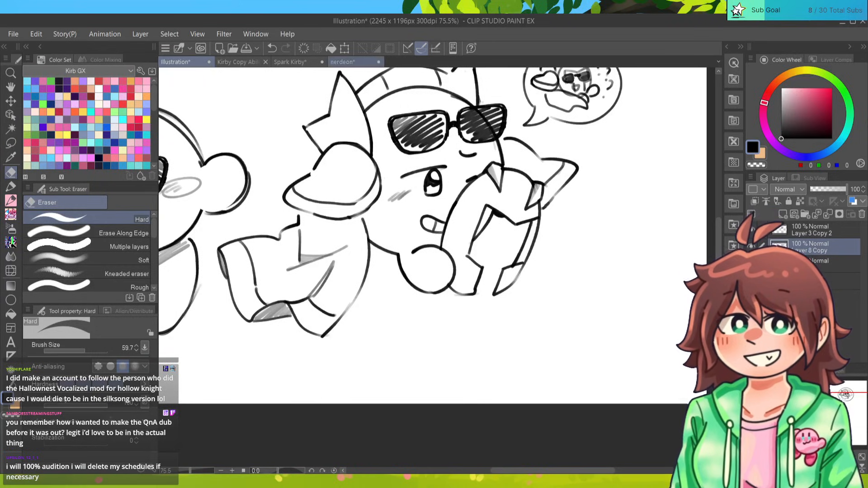
key(p)
mouse_move(306, 128)
mouse_down()
mouse_move(314, 138)
mouse_move(314, 124)
mouse_up()
key(ctrl+z)
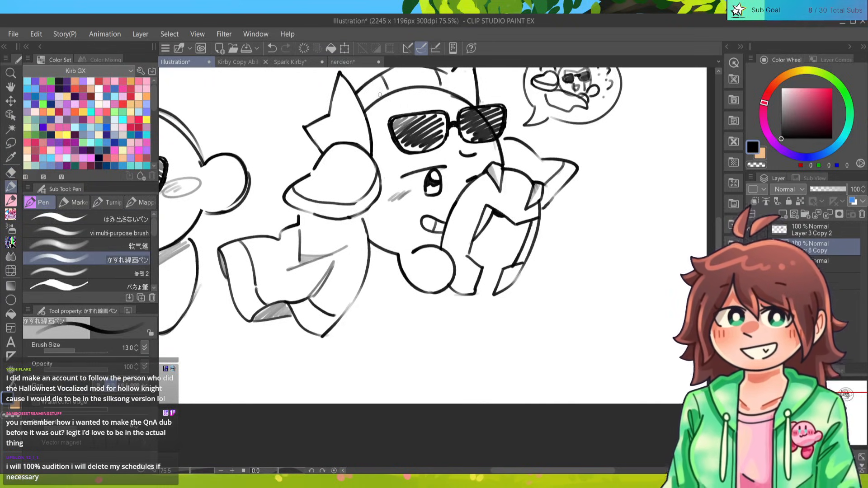
Draw the larger character's first foot as a rounded U shape between the cloth and the round hand.
mouse_move(429, 226)
mouse_down()
mouse_move(443, 198)
mouse_move(440, 284)
mouse_up()
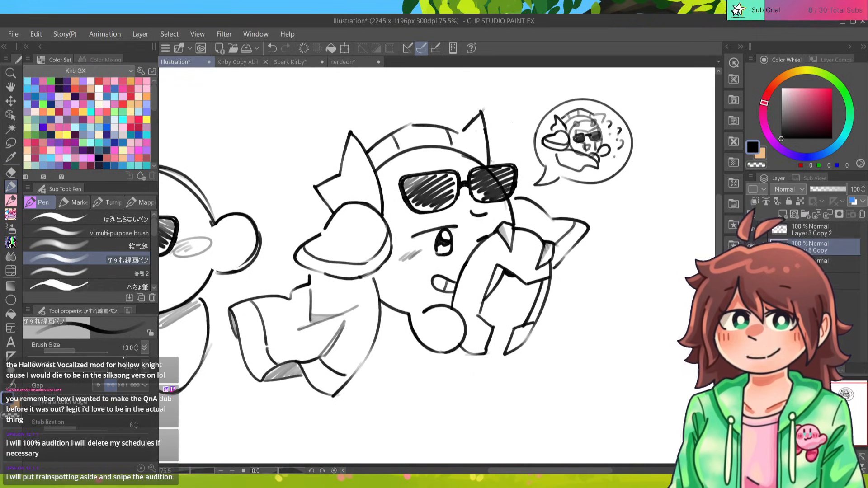
mouse_move(440, 285)
mouse_down()
mouse_move(448, 269)
mouse_move(430, 237)
mouse_up()
drag(354, 317, 417, 343)
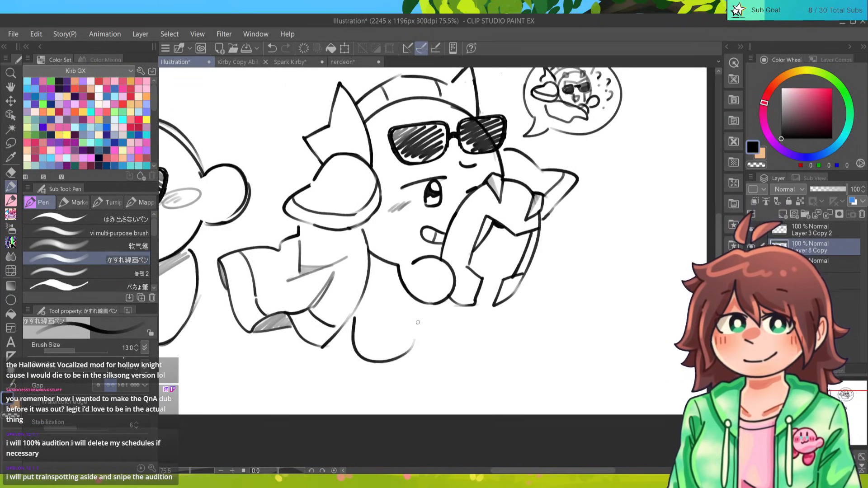
key(ctrl+z)
mouse_move(355, 311)
mouse_down()
mouse_move(414, 343)
mouse_move(424, 311)
mouse_move(413, 347)
mouse_move(400, 343)
mouse_move(415, 351)
mouse_up()
key(ctrl+z)
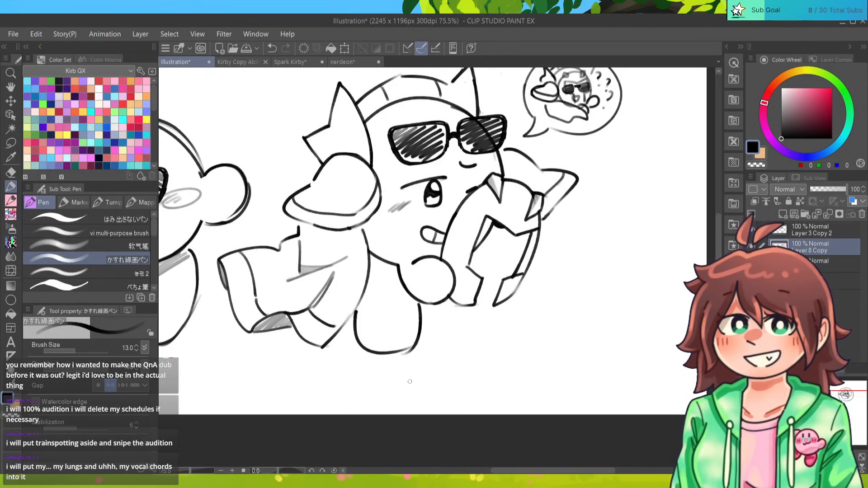
Draw the larger character's second foot as a wide rounded shape beneath the oval limb, redoing its outer curve until it fits.
drag(434, 310, 466, 339)
drag(514, 297, 491, 342)
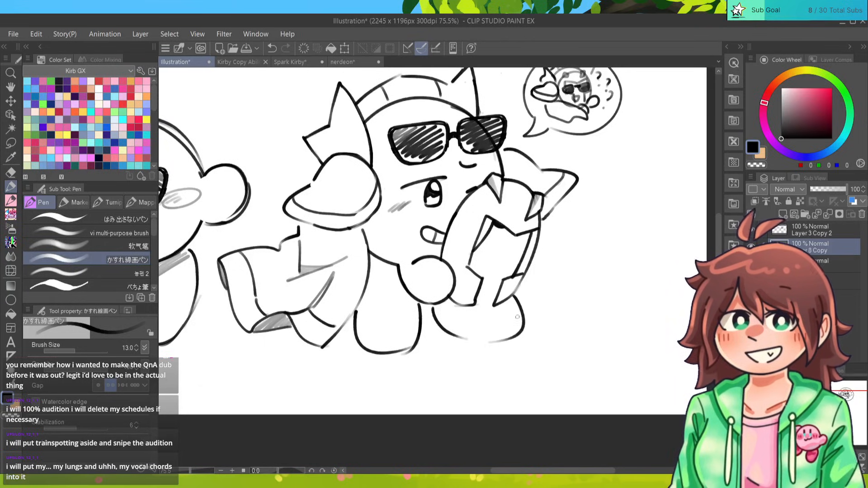
key(ctrl+z)
drag(515, 296, 486, 343)
key(ctrl+z)
mouse_move(517, 298)
mouse_down()
mouse_move(473, 340)
mouse_move(453, 335)
mouse_move(520, 340)
mouse_up()
key(ctrl+z)
key(ctrl+z)
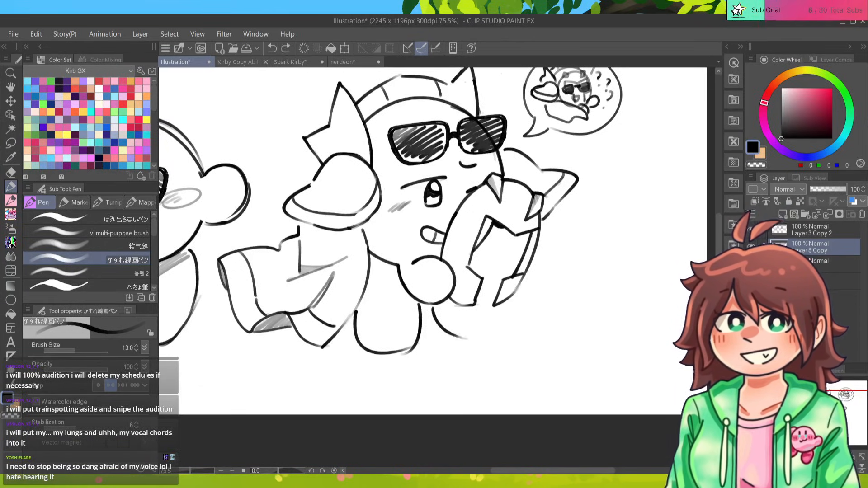
mouse_move(515, 297)
mouse_down()
mouse_move(500, 346)
mouse_move(526, 335)
mouse_move(467, 340)
mouse_up()
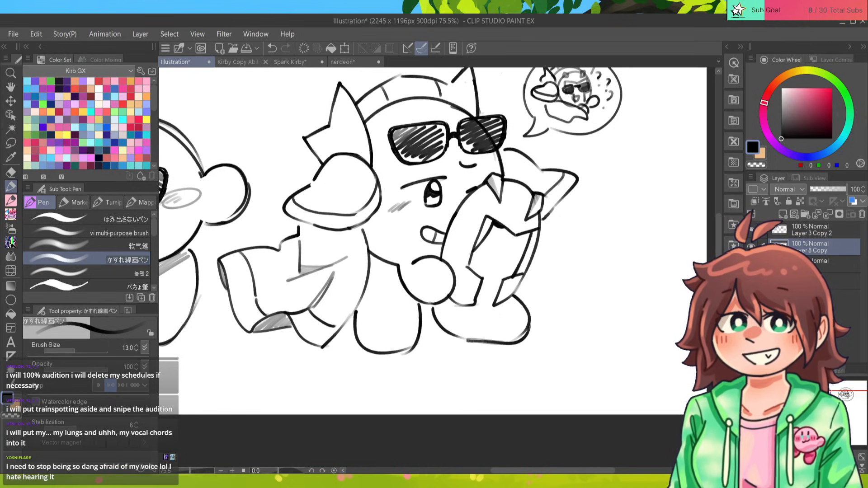
Close the lower end of the oval limb's notched opening with a short line between its two tips.
mouse_move(498, 283)
mouse_down()
mouse_move(476, 273)
mouse_move(500, 288)
mouse_up()
key(ctrl+z)
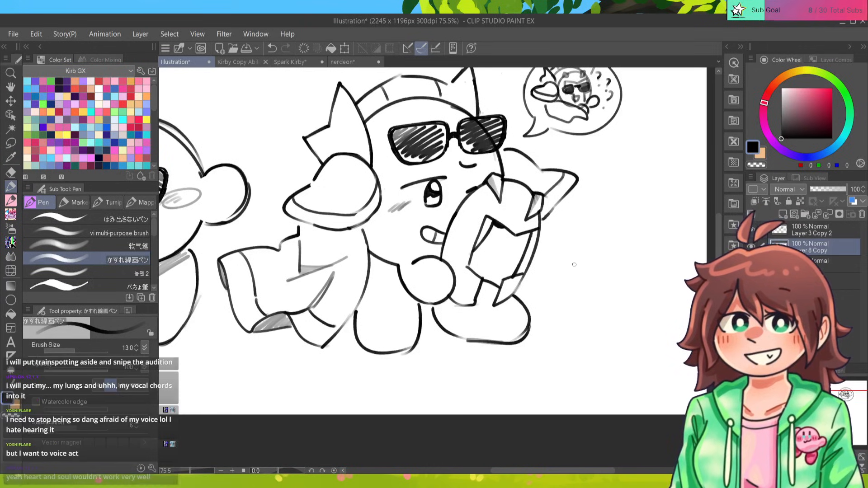
key(ctrl+z)
drag(473, 266, 498, 286)
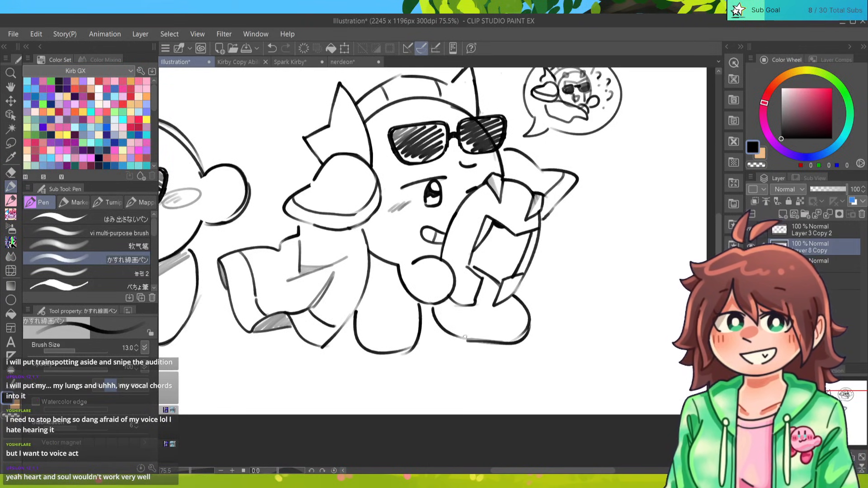
Add curved contour lines to the second foot and draw the upper curve and inner band line of the first foot.
mouse_move(493, 288)
mouse_down()
mouse_move(472, 335)
mouse_move(472, 313)
mouse_move(454, 328)
mouse_up()
drag(358, 311, 414, 311)
mouse_move(362, 296)
mouse_down()
mouse_move(408, 295)
mouse_move(355, 311)
mouse_up()
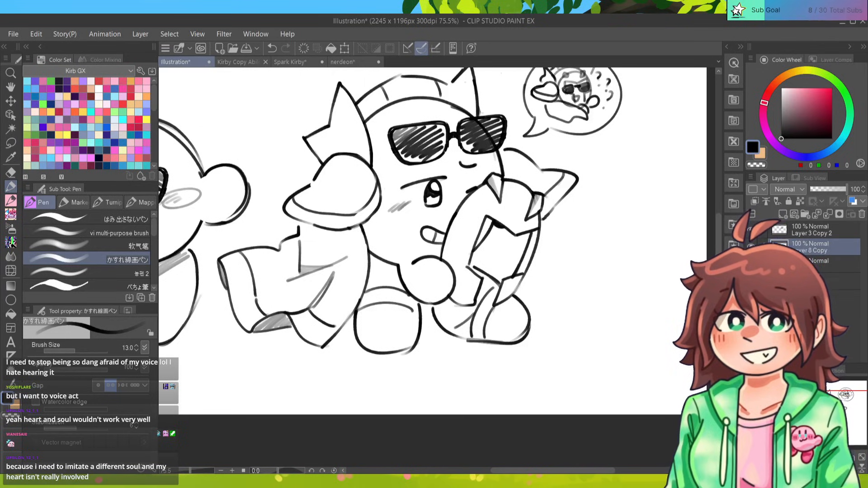
mouse_move(407, 217)
mouse_down()
mouse_move(498, 264)
mouse_move(437, 268)
mouse_up()
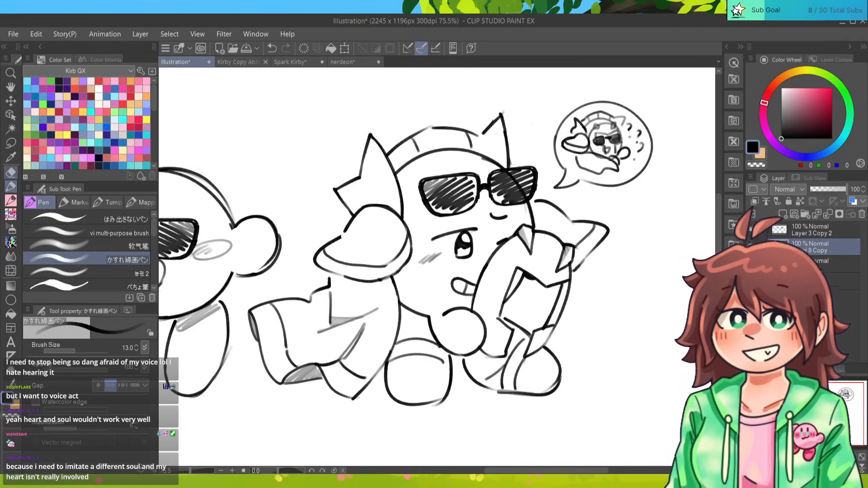
Erase the large pointed flap on the near side of the larger character's headwear and redraw it wider with two sharp points.
click(10, 172)
mouse_move(397, 194)
mouse_down()
mouse_move(372, 132)
mouse_move(365, 171)
mouse_move(350, 187)
mouse_up()
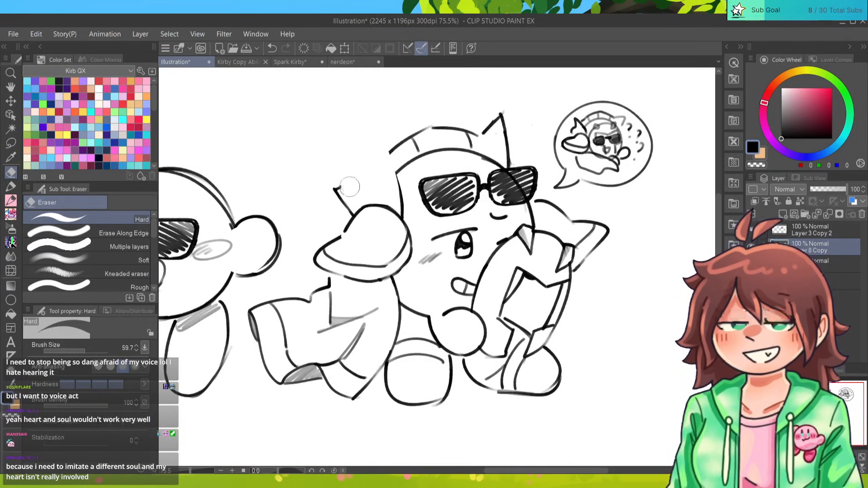
key(p)
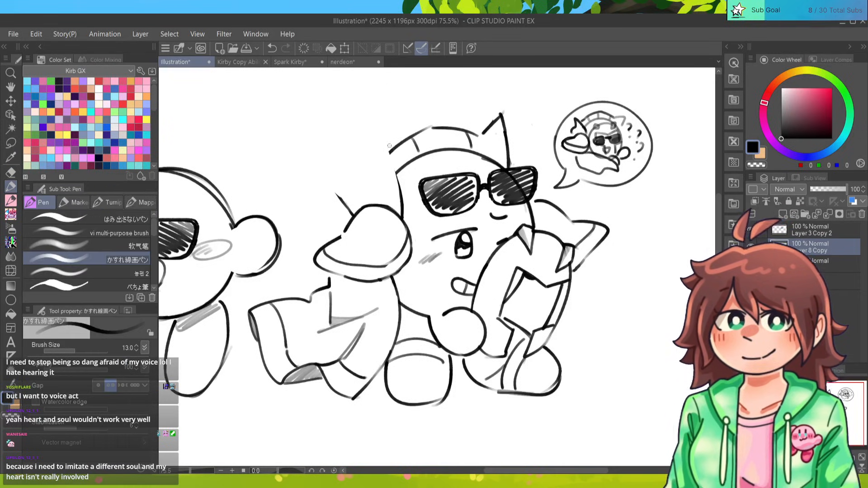
drag(377, 134, 397, 179)
mouse_move(376, 132)
mouse_down()
mouse_move(361, 171)
mouse_move(329, 181)
mouse_up()
drag(330, 183, 348, 210)
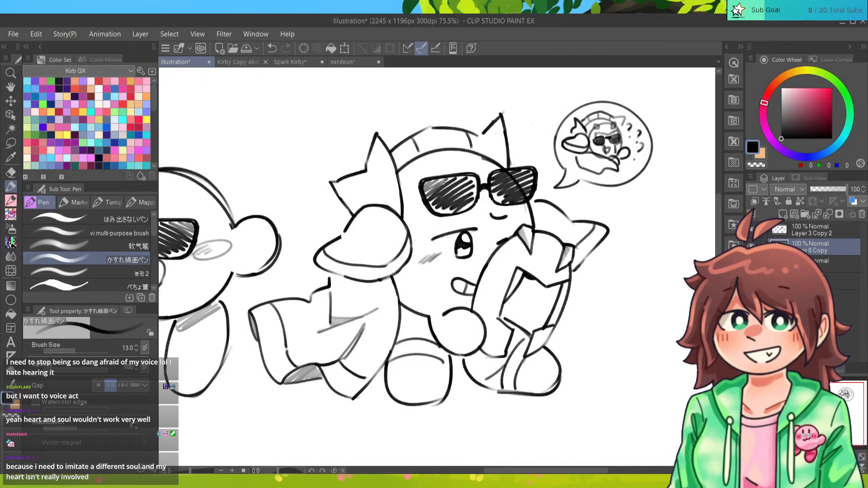
Examine the larger character's headwear, face and pose at several zoom levels against its speech-bubble figure.
drag(434, 253, 443, 280)
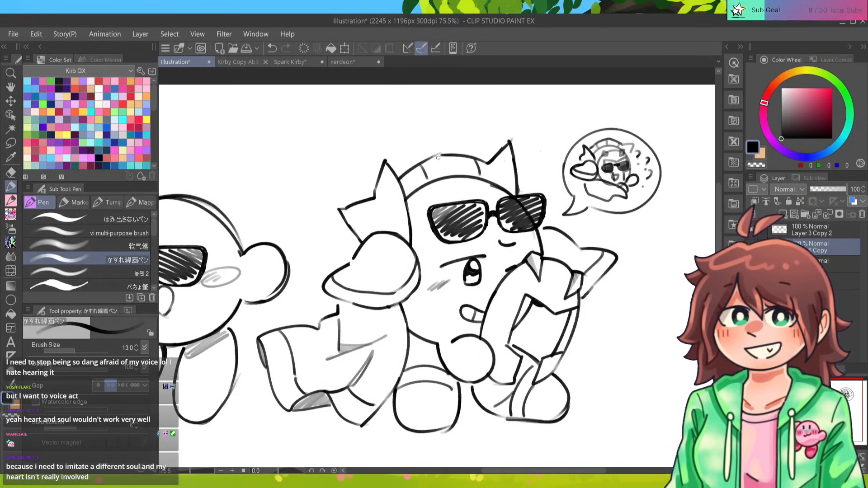
mouse_move(434, 253)
mouse_down()
mouse_move(452, 244)
mouse_move(380, 256)
mouse_up()
key(e)
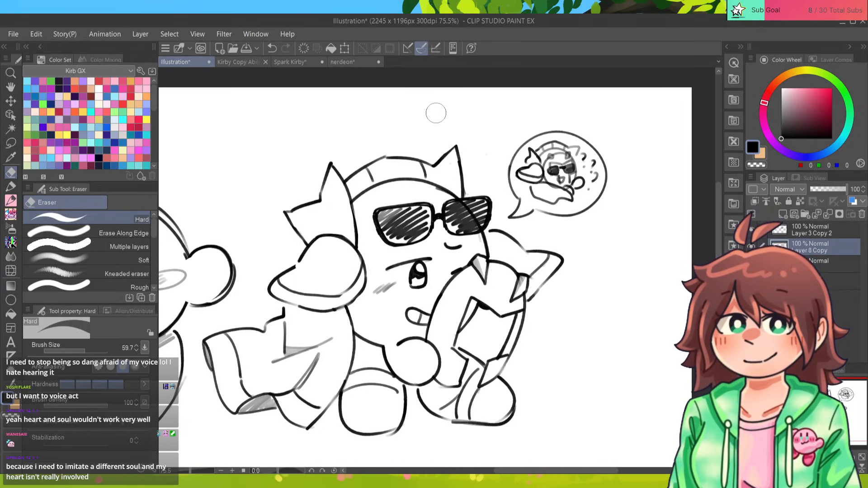
key(p)
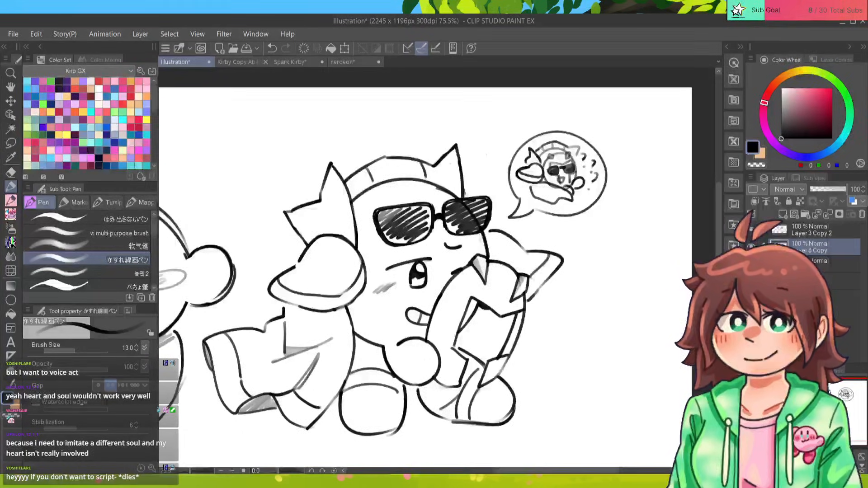
mouse_move(425, 280)
mouse_down()
mouse_move(435, 247)
mouse_move(433, 255)
mouse_up()
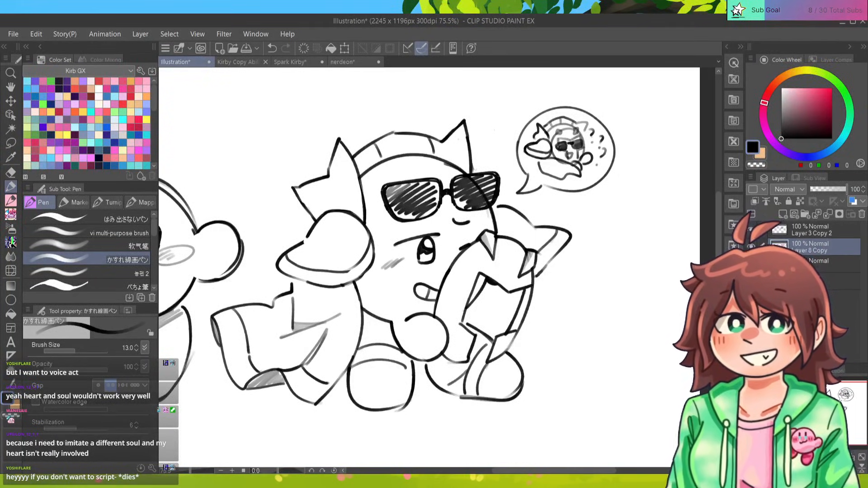
drag(434, 272, 423, 260)
mouse_move(434, 262)
mouse_down()
mouse_move(426, 254)
mouse_move(421, 264)
mouse_move(448, 257)
mouse_up()
key(ctrl+minus)
key(ctrl+minus)
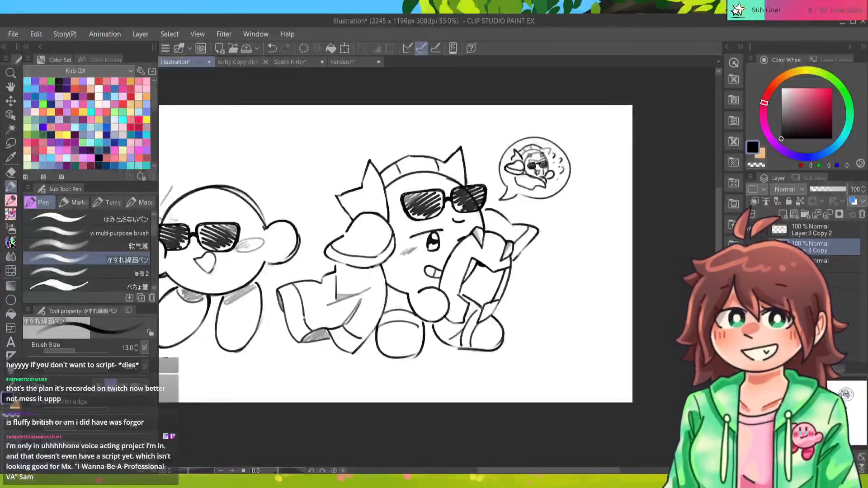
key(ctrl+plus)
key(ctrl+plus)
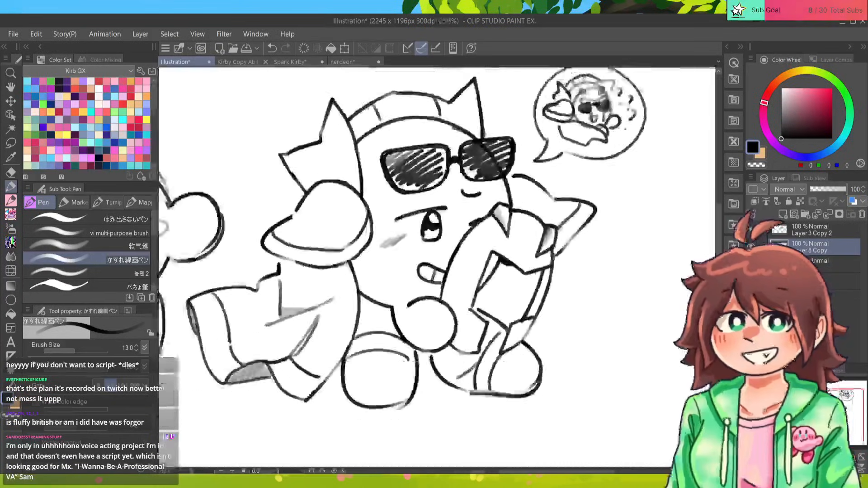
scroll(433, 235, up, 1)
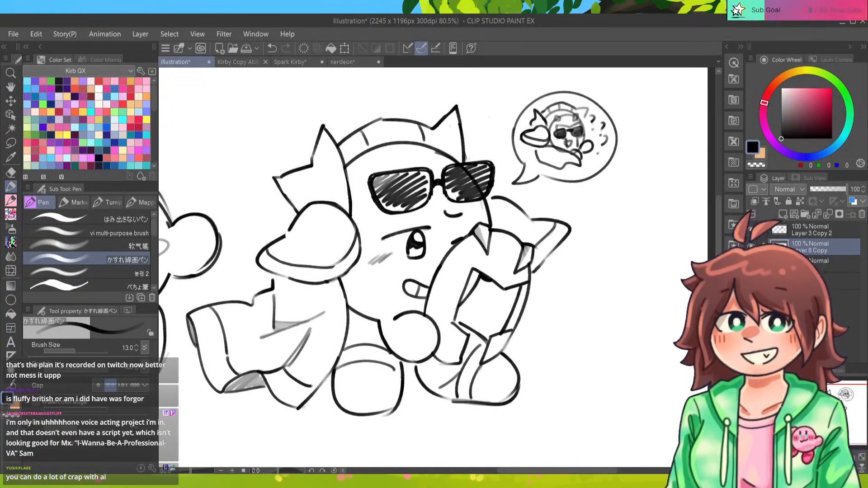
scroll(432, 266, down, 2)
scroll(432, 266, up, 2)
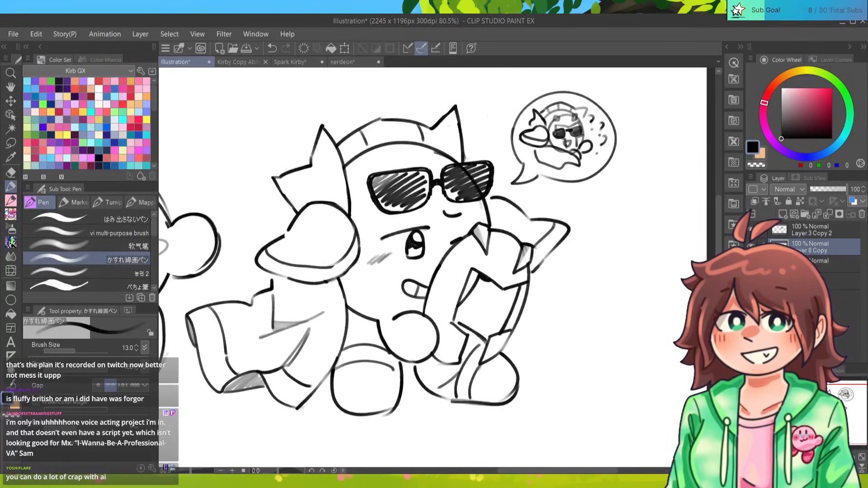
drag(432, 267, 410, 260)
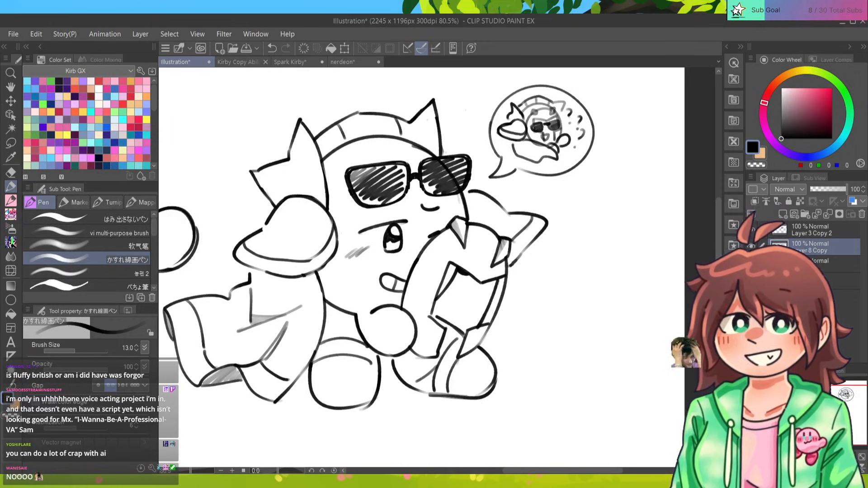
scroll(421, 267, down, 3)
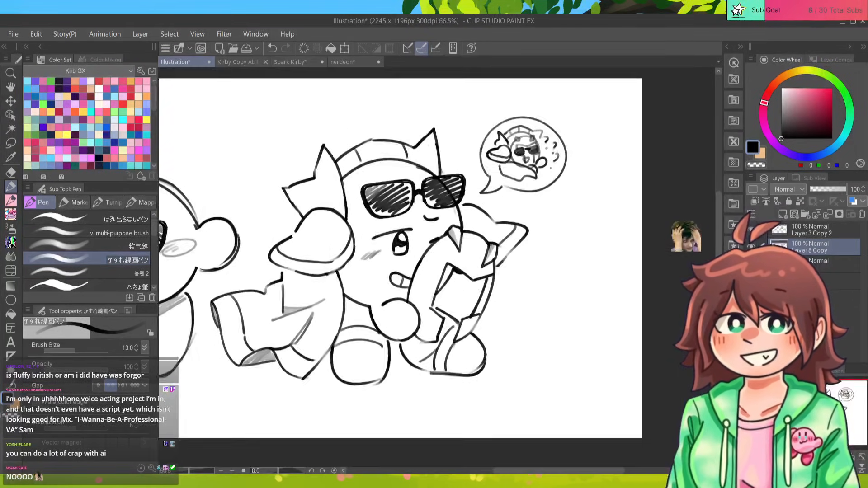
scroll(421, 266, up, 2)
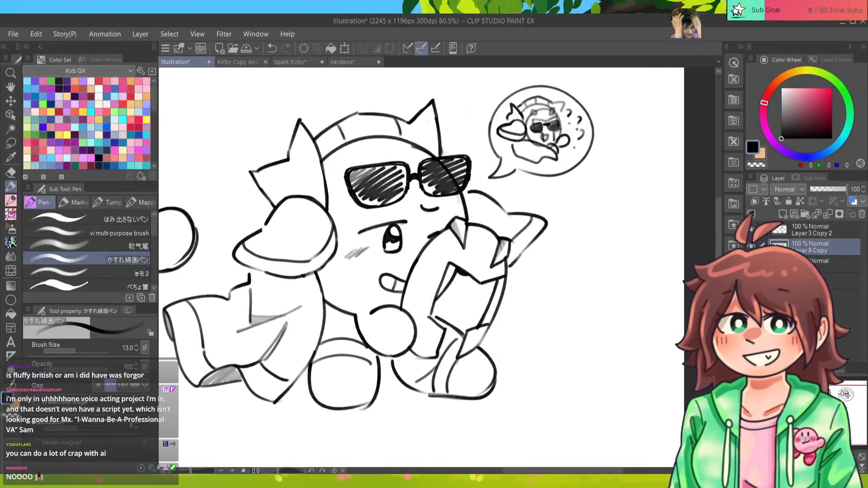
scroll(422, 267, down, 1)
scroll(421, 267, up, 1)
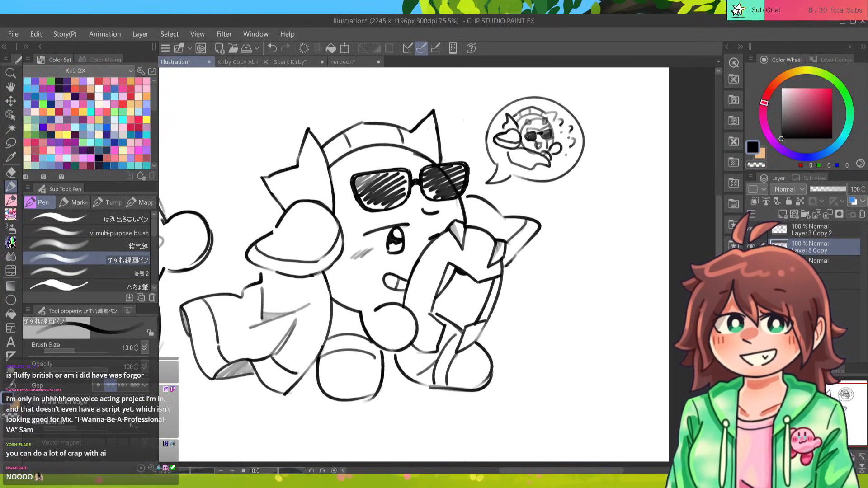
Transform Layer 3 Copy 2 to nudge the larger character's sunglasses slightly across the face.
drag(421, 266, 491, 232)
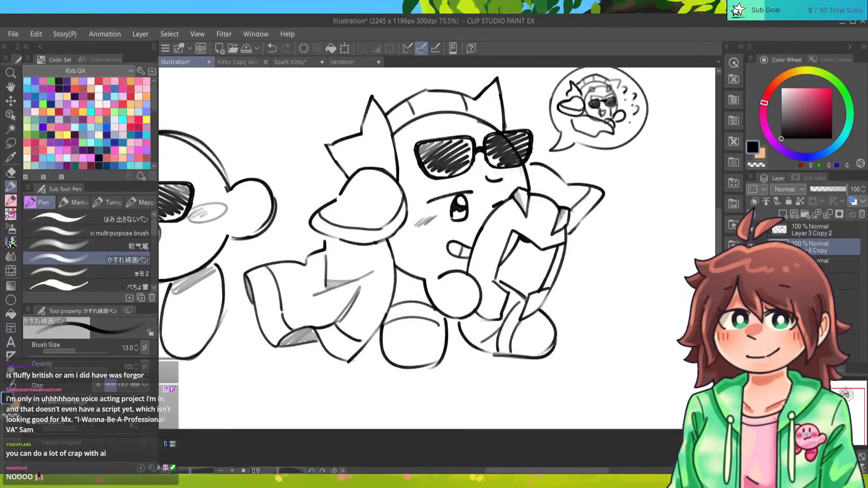
click(811, 229)
key(ctrl+t)
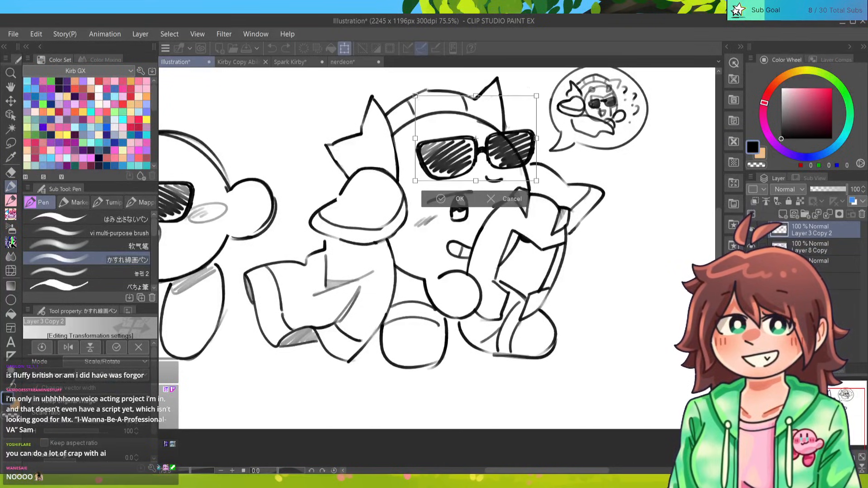
key(Up)
key(Up)
key(Up)
key(Return)
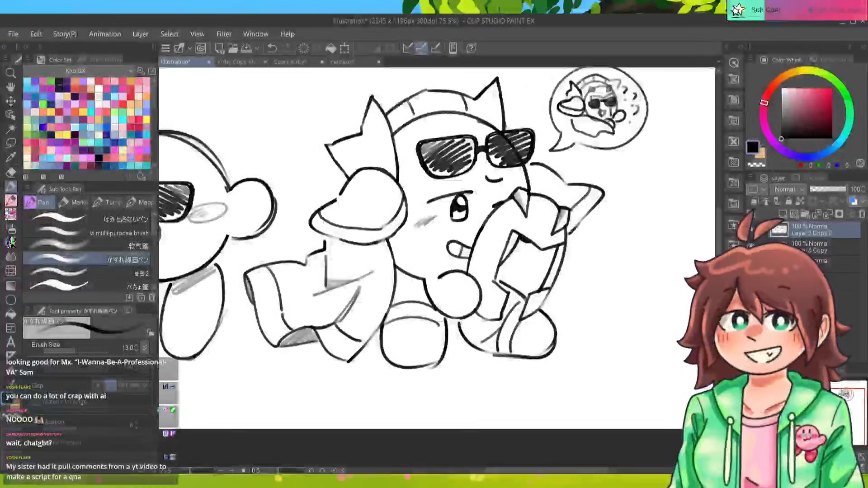
Toggle the visibility of Layer 8 Copy and Layer 3 Copy 2 to check what each layer contains.
click(751, 246)
click(751, 246)
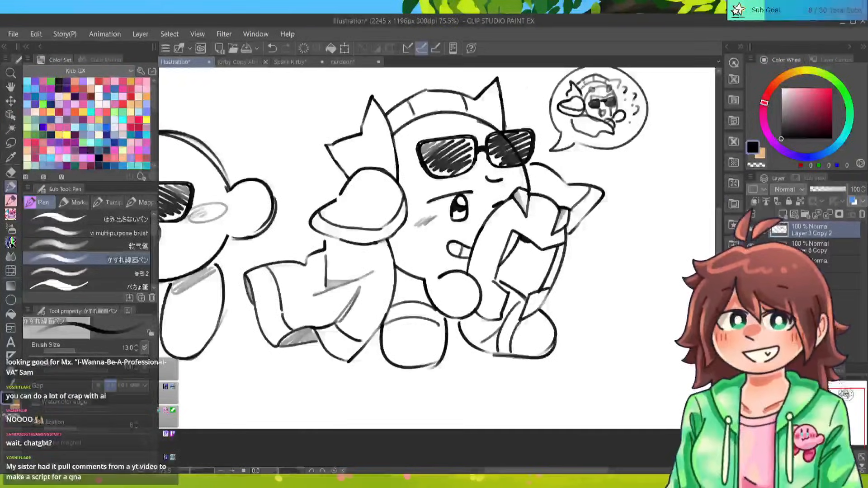
click(751, 230)
click(750, 230)
click(751, 246)
click(751, 246)
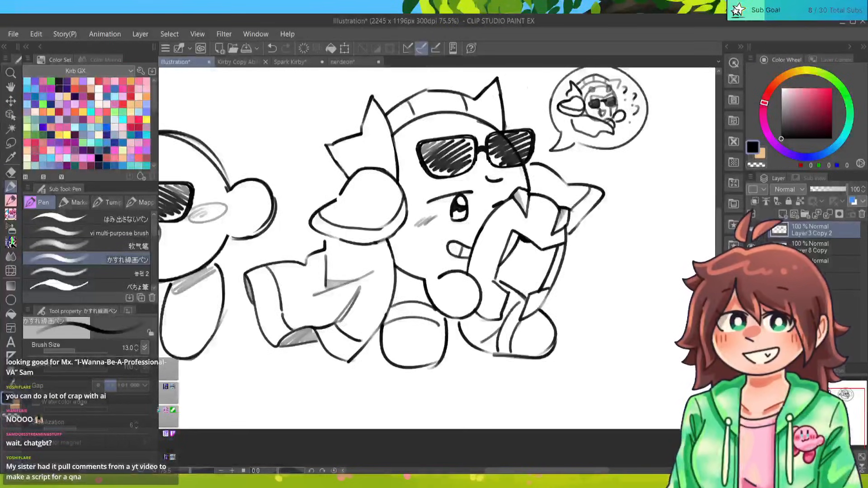
Select Layer 8 Copy, check its contents by toggling its visibility, and add short hatch strokes to the larger character's cheek blush.
click(814, 246)
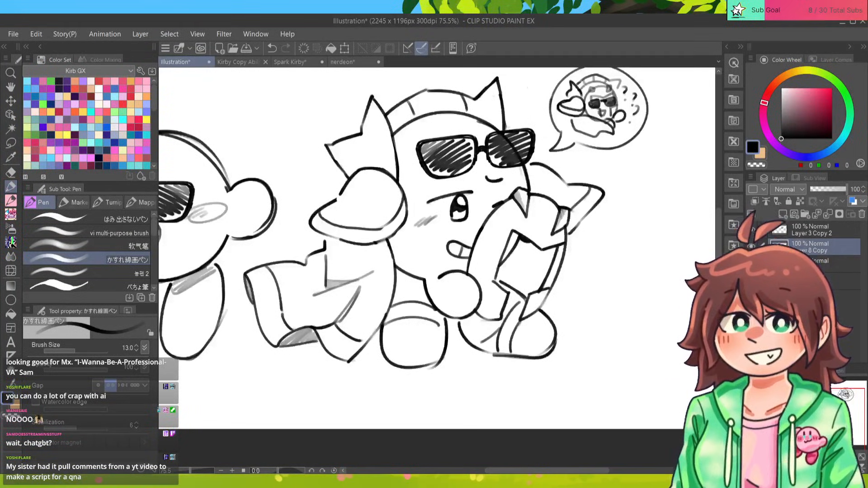
drag(452, 244, 450, 255)
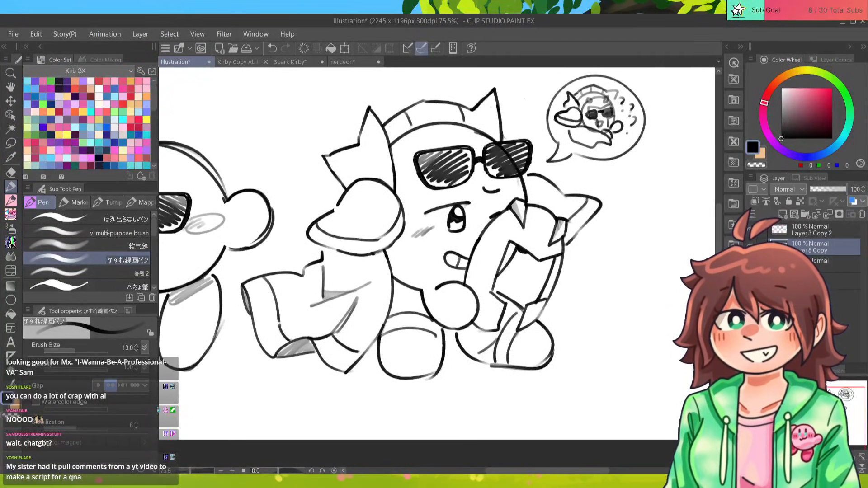
click(751, 246)
click(751, 246)
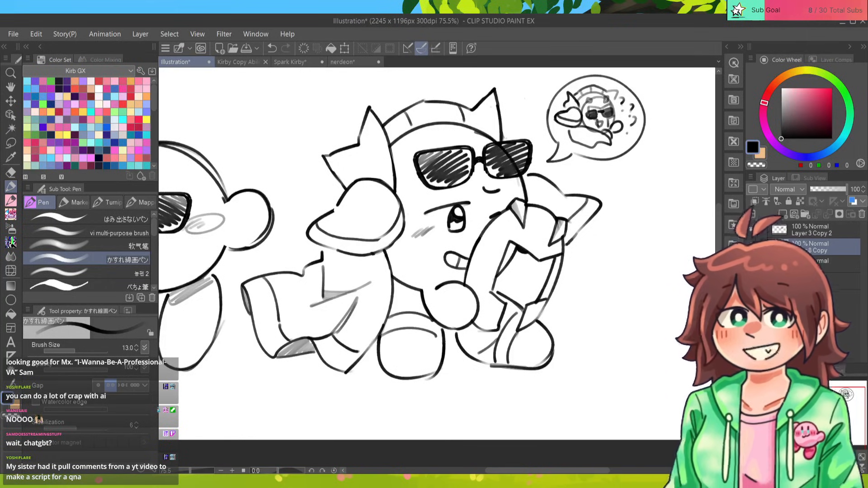
click(751, 246)
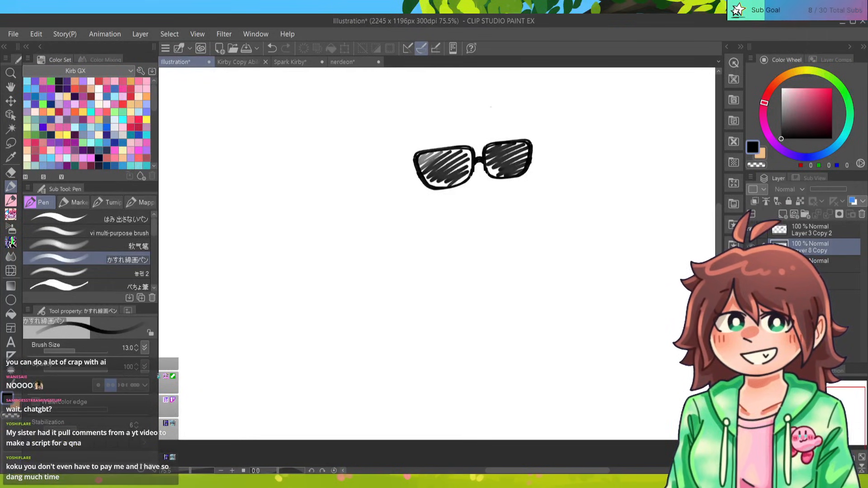
click(751, 246)
mouse_move(452, 244)
mouse_down()
mouse_move(465, 264)
mouse_move(440, 239)
mouse_move(423, 242)
mouse_move(438, 271)
mouse_move(459, 284)
mouse_move(442, 262)
mouse_move(431, 271)
mouse_up()
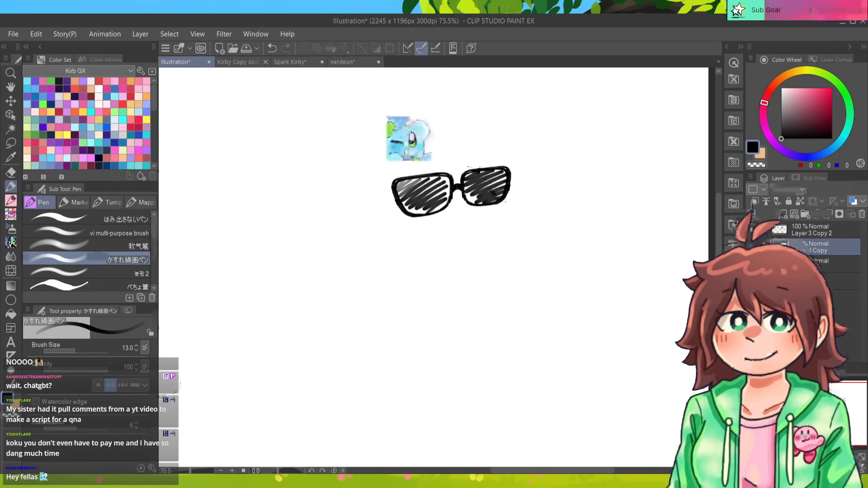
drag(412, 255, 405, 263)
drag(417, 256, 409, 263)
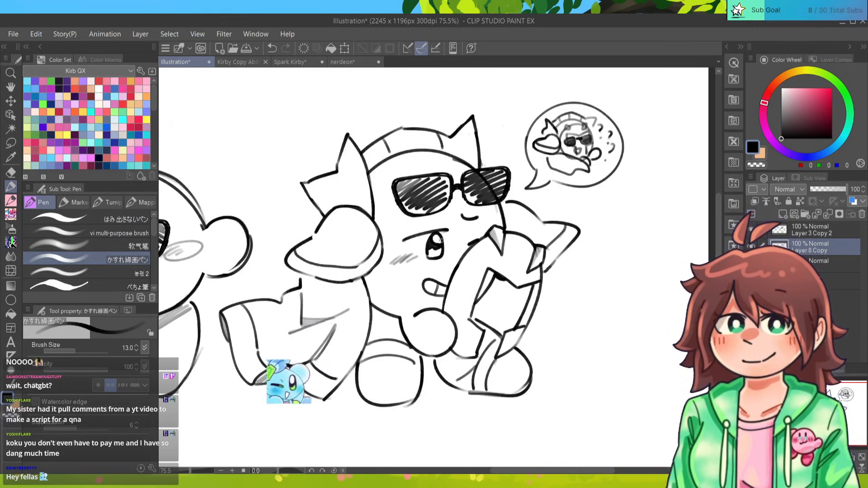
Draw curved lines across the oval limb's notched opening, undoing and redrawing the trial curves until they fit.
mouse_move(484, 292)
mouse_down()
mouse_move(496, 327)
mouse_move(483, 300)
mouse_move(512, 320)
mouse_up()
key(ctrl+z)
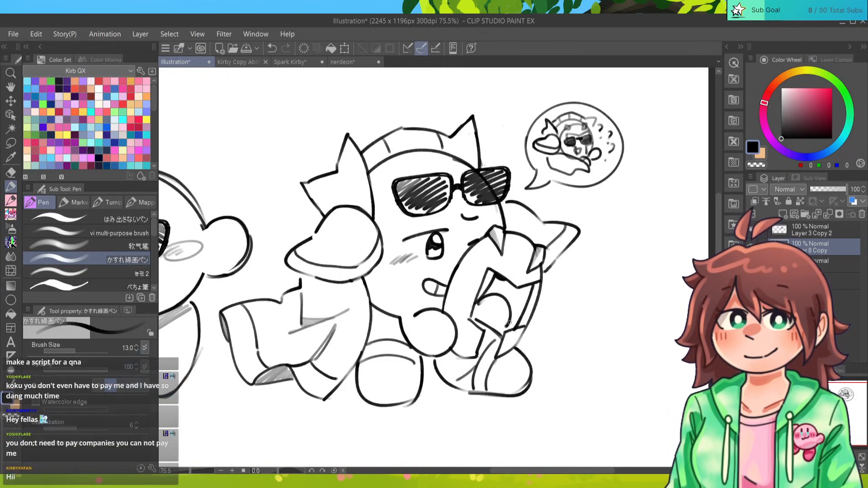
key(ctrl+z)
mouse_move(497, 289)
mouse_down()
mouse_move(491, 284)
mouse_move(502, 326)
mouse_move(511, 302)
mouse_move(485, 298)
mouse_up()
key(ctrl+z)
key(ctrl+z)
key(ctrl+z)
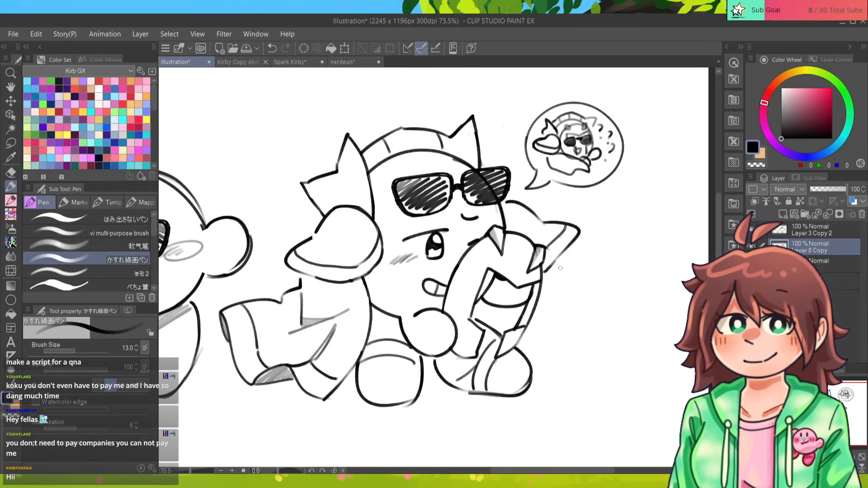
Draw two small question marks beside the outer edge of the larger character's oval limb.
mouse_move(558, 273)
mouse_down()
mouse_move(553, 302)
mouse_move(573, 305)
mouse_move(560, 320)
mouse_up()
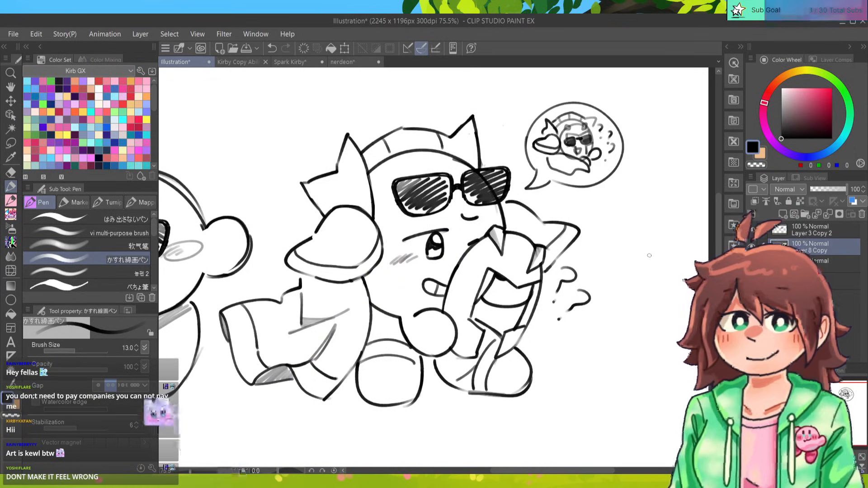
scroll(649, 255, down, 5)
scroll(650, 256, up, 2)
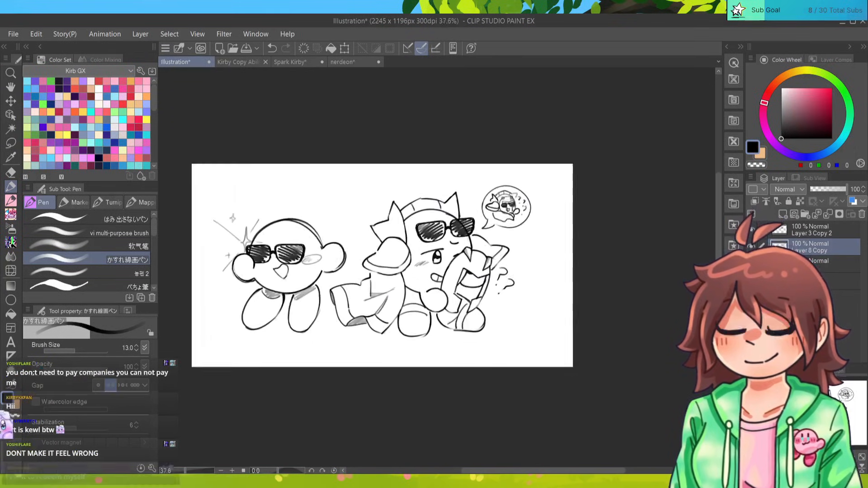
Erase both feet of the smaller round character, including the shading where they meet the body.
scroll(187, 267, up, 2)
drag(347, 305, 438, 266)
scroll(438, 267, up, 2)
scroll(452, 266, up, 3)
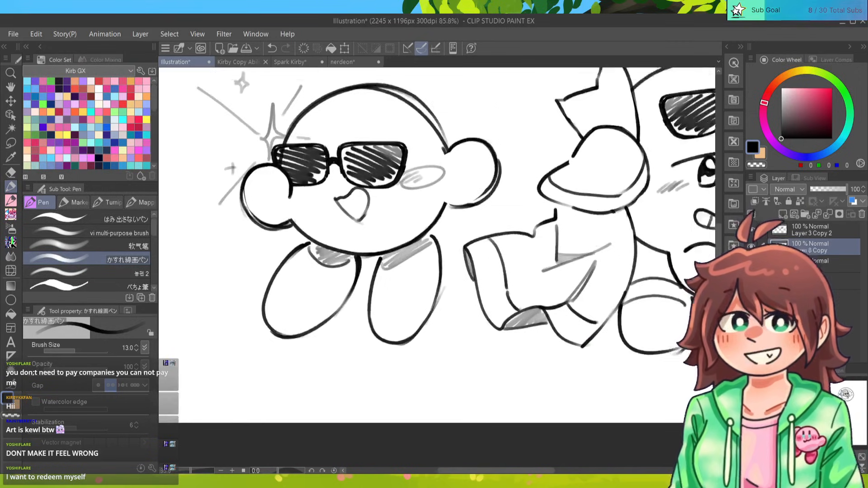
key(e)
mouse_move(305, 254)
mouse_down()
mouse_move(345, 270)
mouse_move(412, 262)
mouse_move(413, 254)
mouse_move(381, 294)
mouse_move(425, 295)
mouse_move(381, 310)
mouse_move(355, 287)
mouse_move(295, 283)
mouse_move(294, 333)
mouse_up()
click(811, 229)
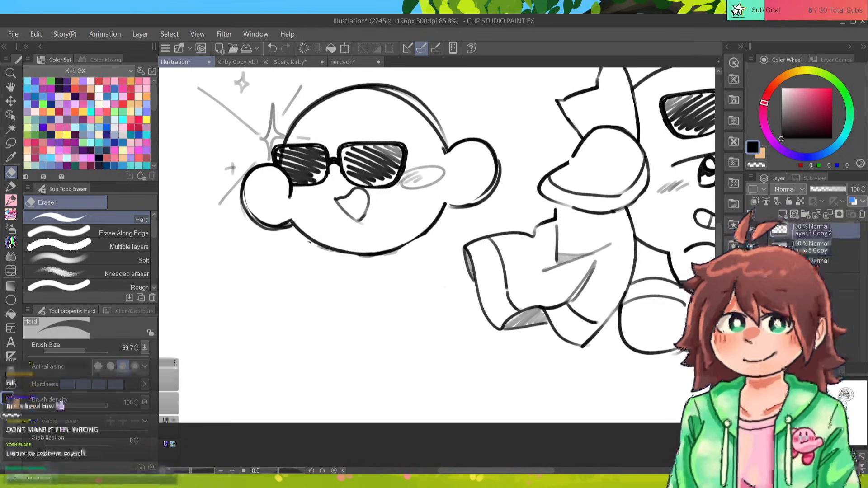
scroll(436, 268, down, 5)
scroll(436, 267, up, 1)
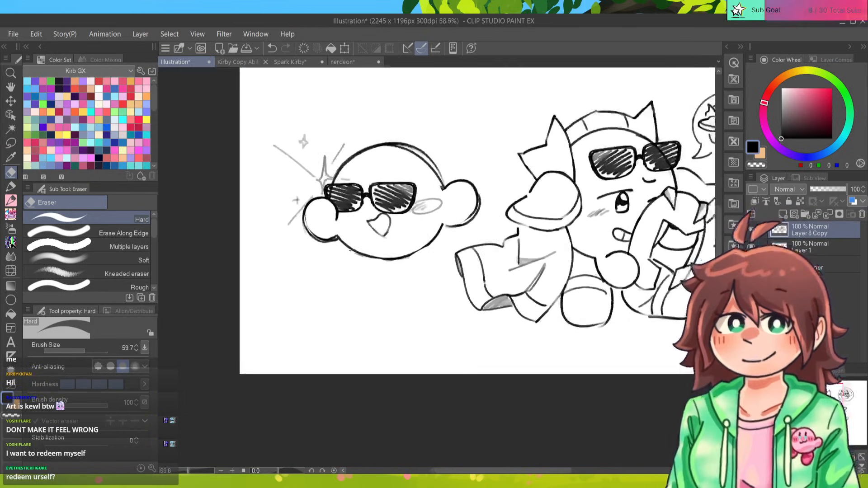
drag(437, 268, 428, 277)
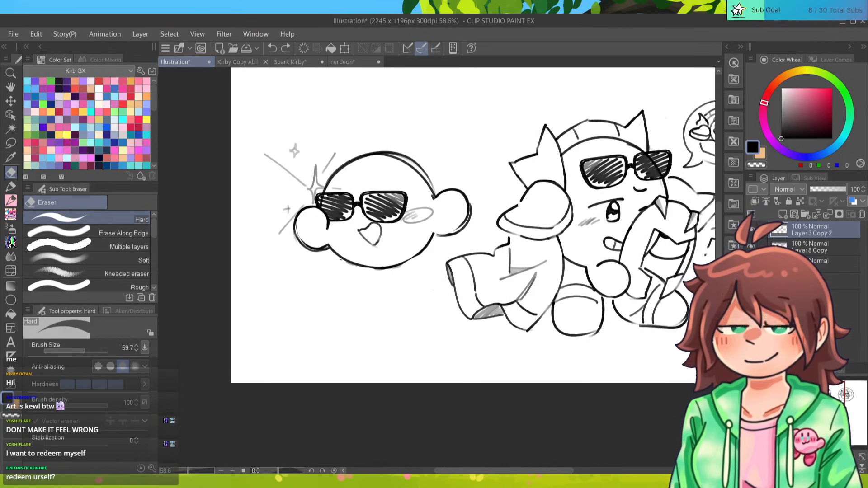
key(m)
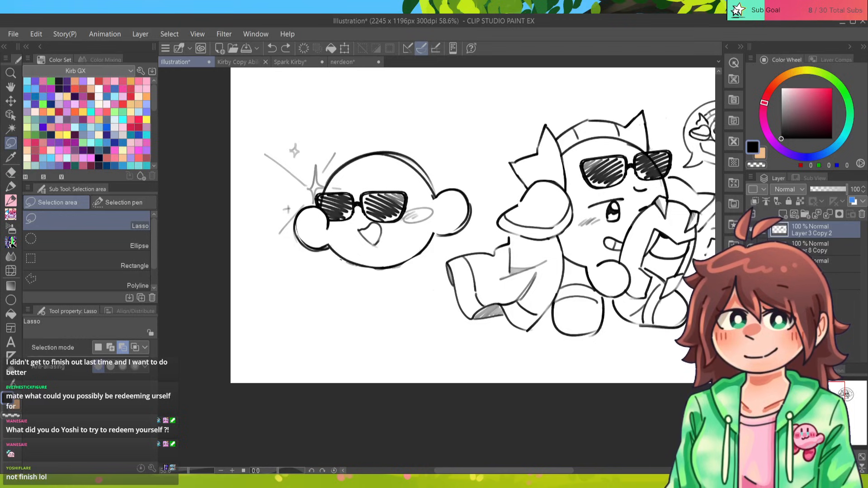
key(p)
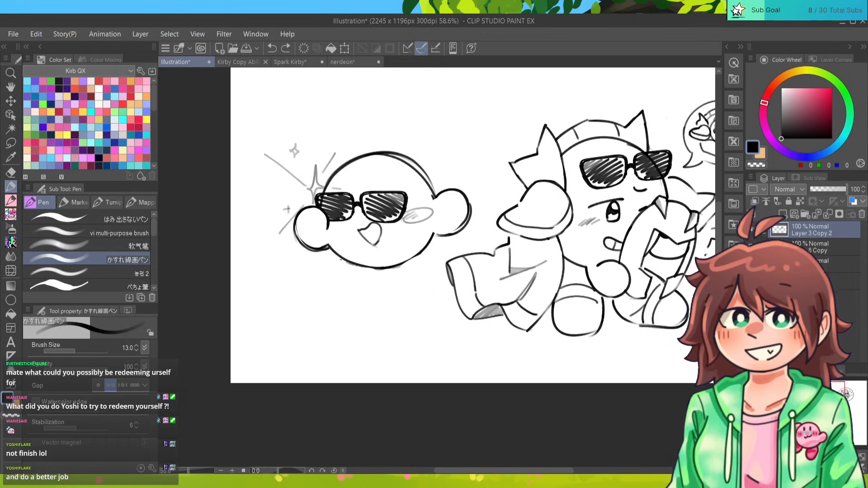
drag(452, 226, 424, 232)
scroll(437, 269, up, 1)
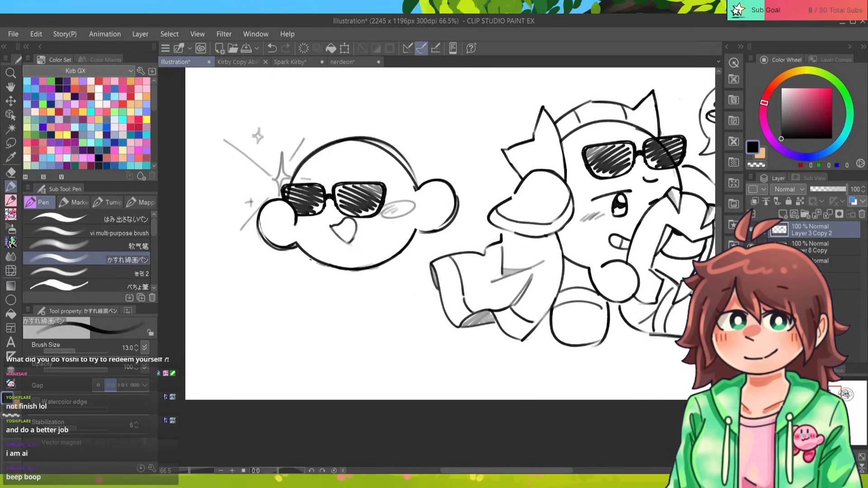
mouse_move(452, 226)
mouse_down()
mouse_move(396, 228)
mouse_move(287, 258)
mouse_up()
key(m)
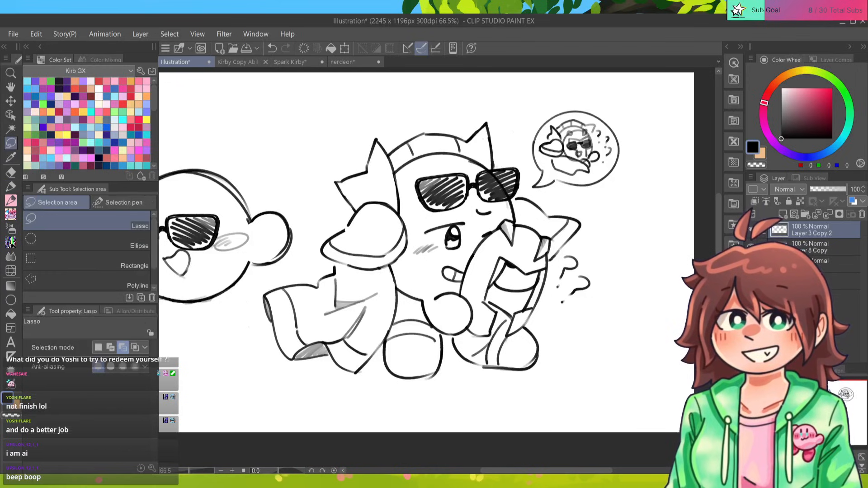
mouse_move(247, 302)
mouse_down()
mouse_move(434, 79)
mouse_move(505, 424)
mouse_move(271, 389)
mouse_up()
key(ctrl+t)
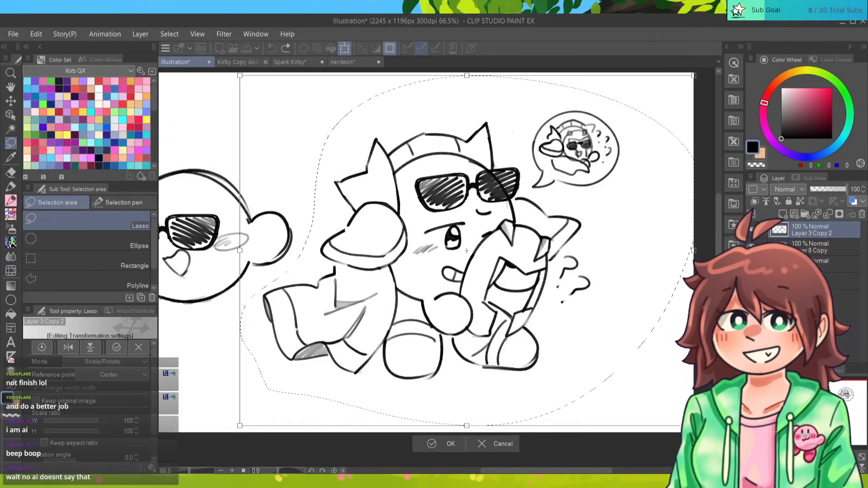
key(Return)
key(ctrl+d)
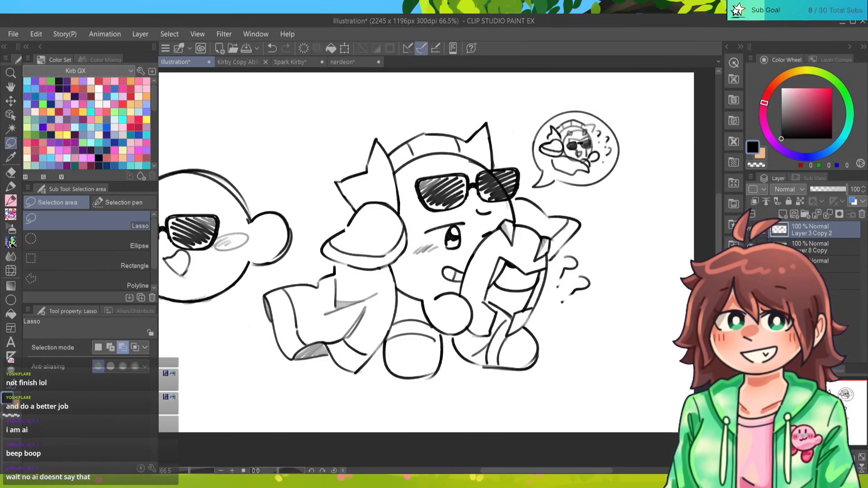
Check Layer 8 Copy by toggling its visibility, then lasso the smaller character on it and shift it slightly left.
click(751, 247)
click(750, 247)
click(813, 247)
drag(362, 253, 576, 237)
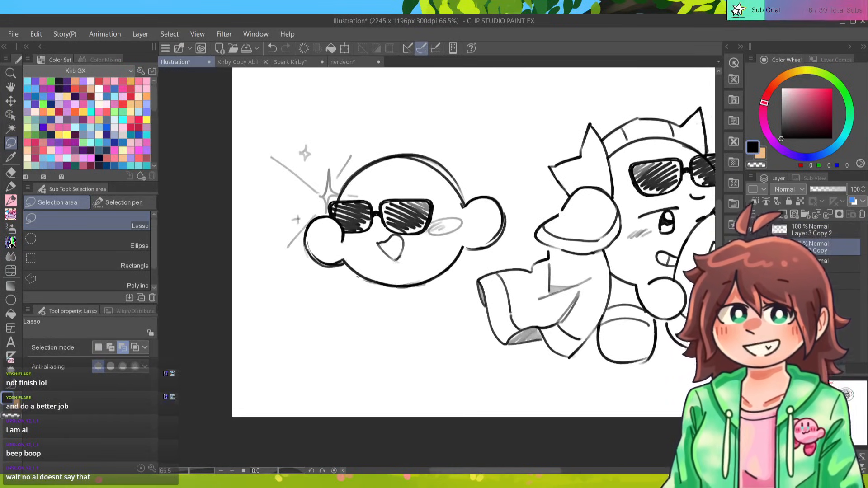
mouse_move(483, 265)
mouse_down()
mouse_move(289, 116)
mouse_move(432, 353)
mouse_move(486, 271)
mouse_up()
key(ctrl+t)
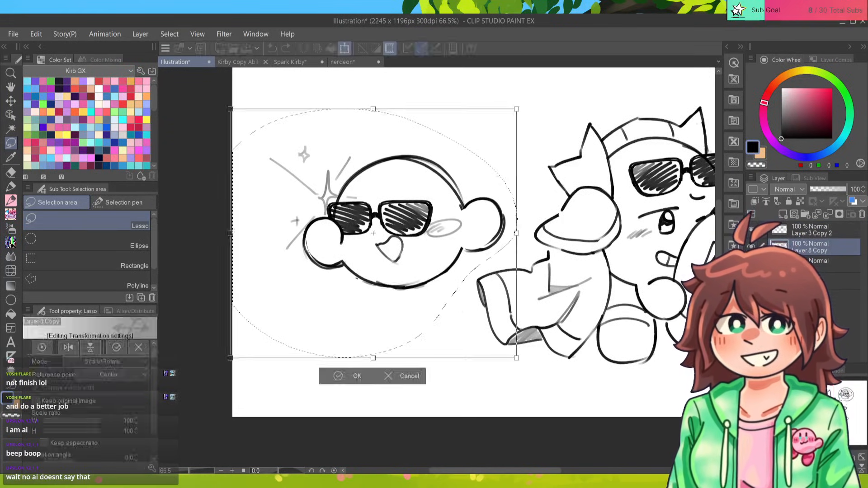
mouse_move(375, 232)
mouse_down()
mouse_move(359, 238)
mouse_move(372, 233)
mouse_up()
key(Return)
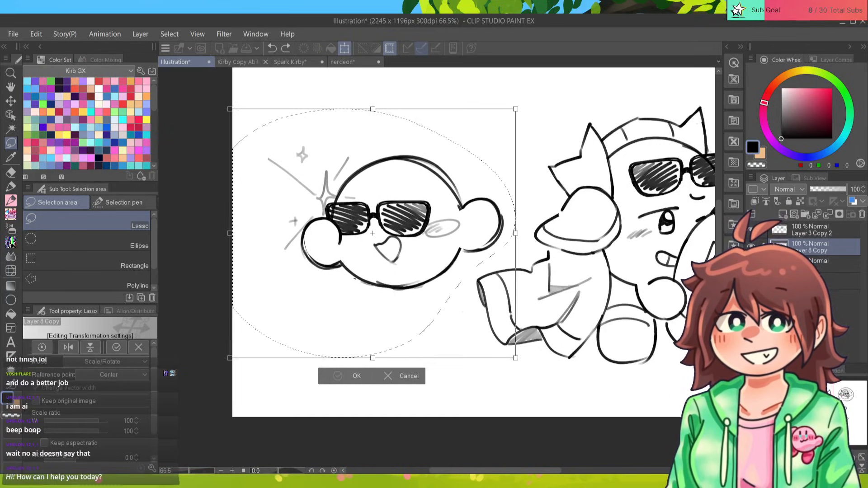
key(ctrl+d)
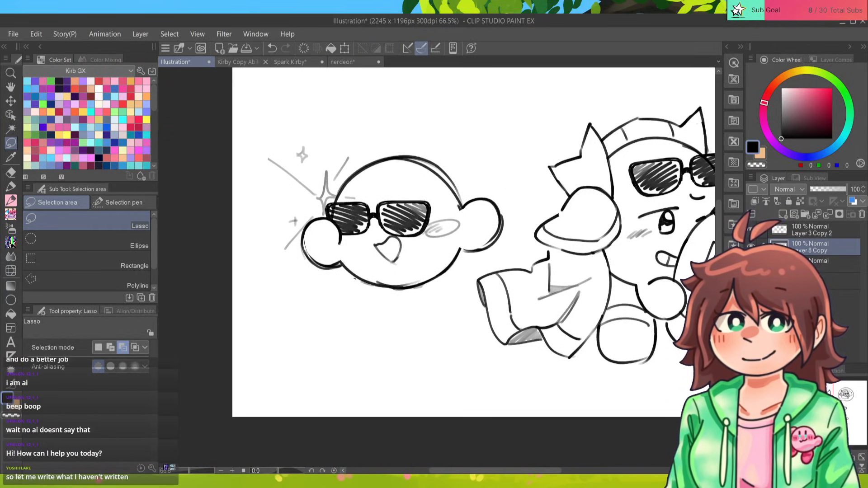
Lasso the smaller character with its sparkles on Layer 8 Copy and move it slightly down and left.
key(e)
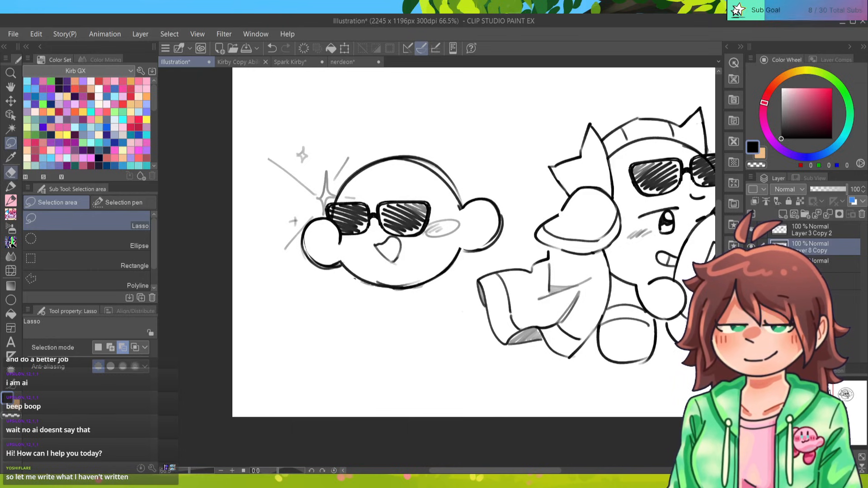
key(alt+])
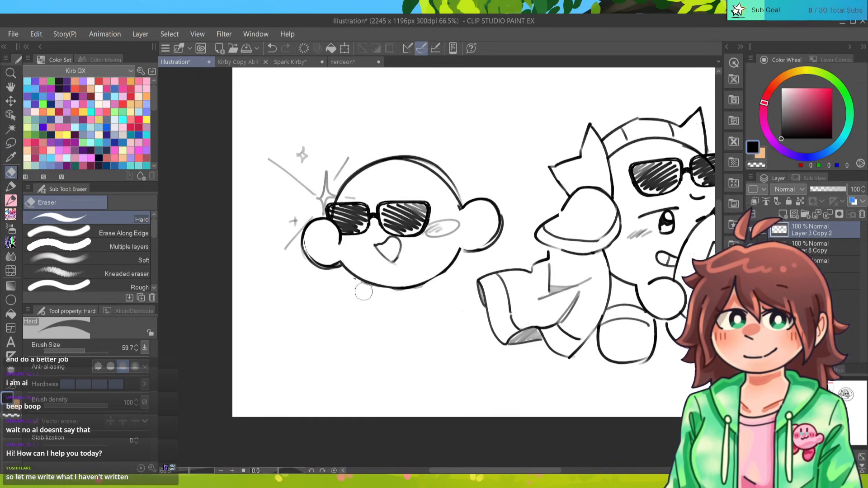
click(750, 230)
click(751, 229)
click(814, 247)
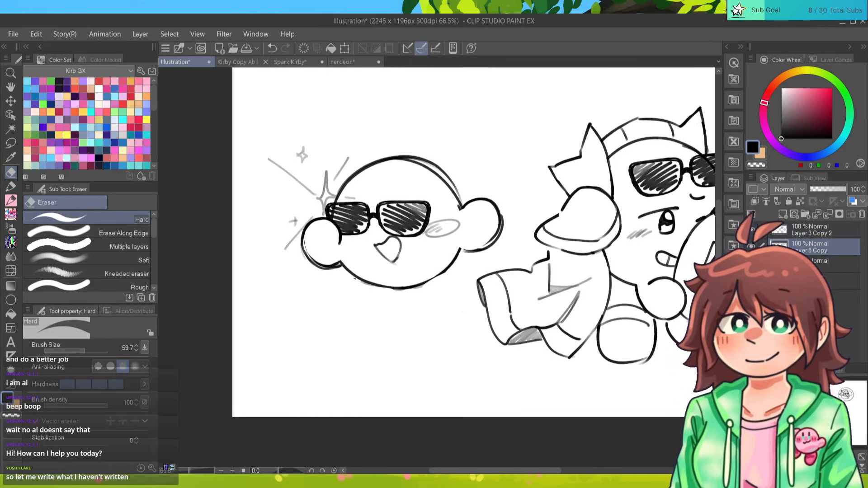
key(p)
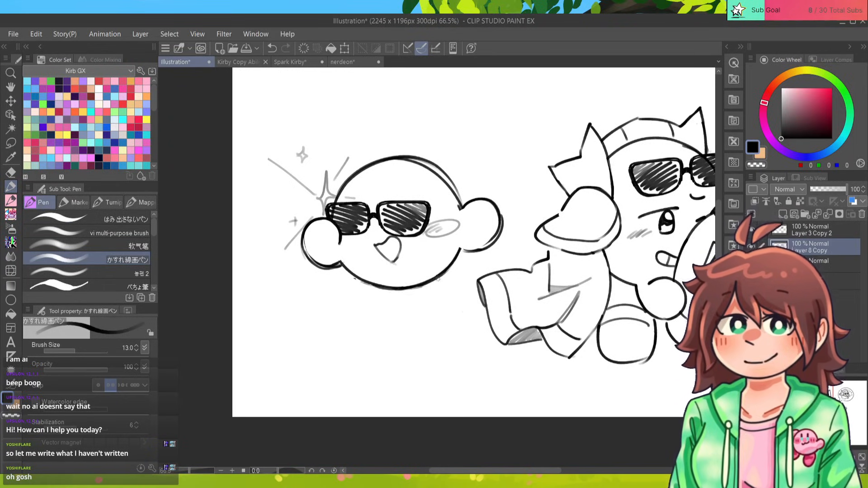
key(m)
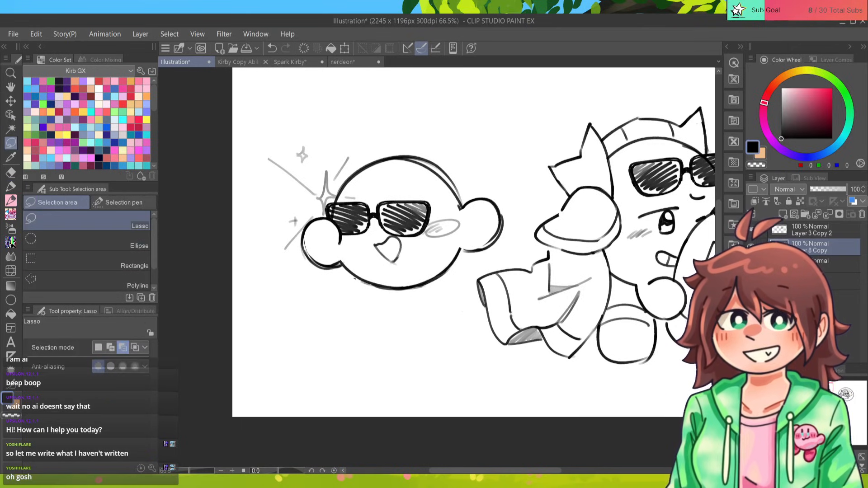
mouse_move(455, 273)
mouse_down()
mouse_move(516, 192)
mouse_move(352, 317)
mouse_move(397, 314)
mouse_up()
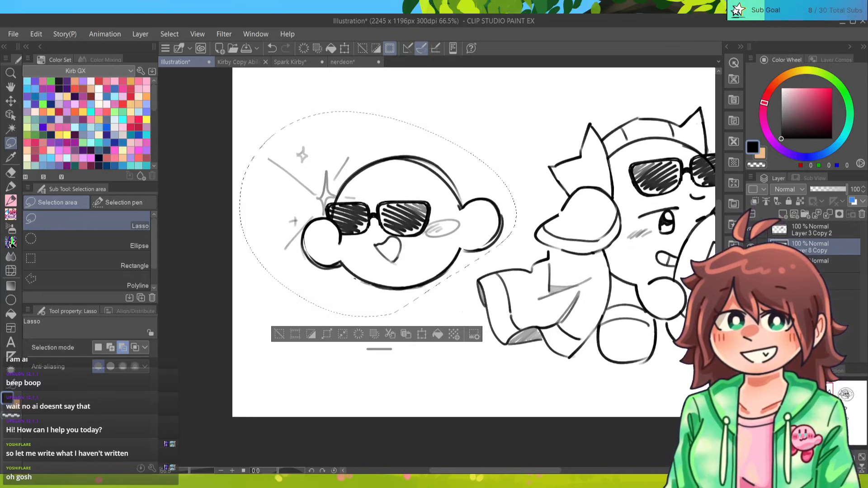
key(ctrl+t)
drag(378, 214, 358, 223)
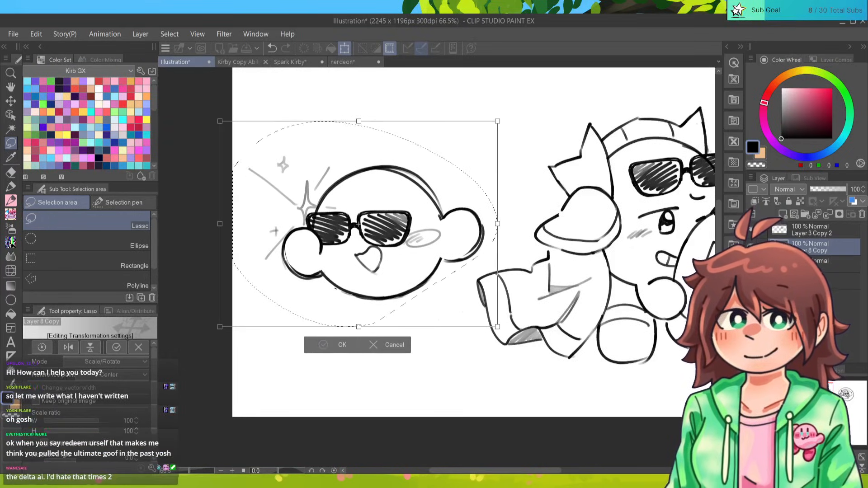
key(Return)
key(ctrl+d)
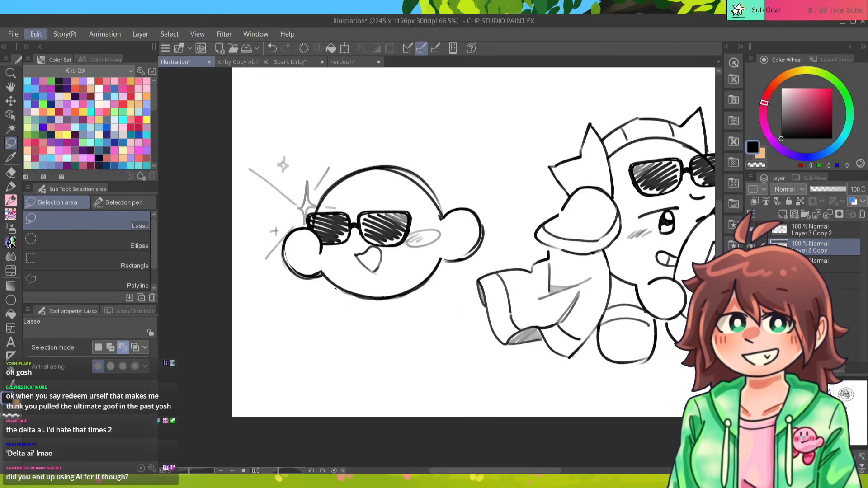
Widen the canvas to 2256 x 1196 px and select Layer 3 Copy 2.
key(ctrl+t)
key(Return)
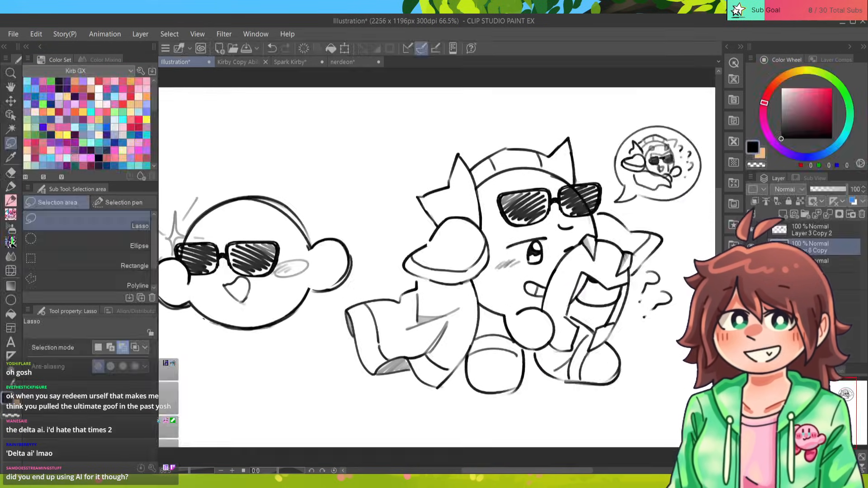
click(812, 229)
drag(407, 271, 465, 237)
Draw a long horizontal rectangle below both characters on the layer beneath Layer 8 Copy, undoing the trial rectangles.
click(11, 187)
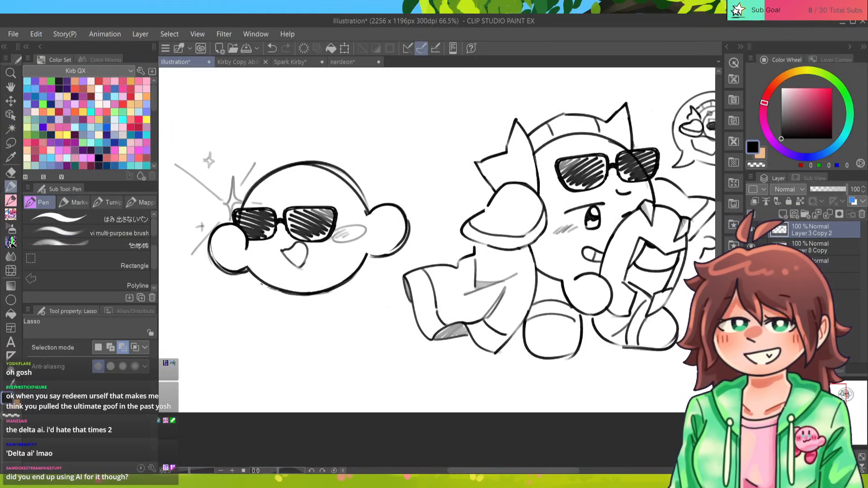
click(10, 300)
click(122, 286)
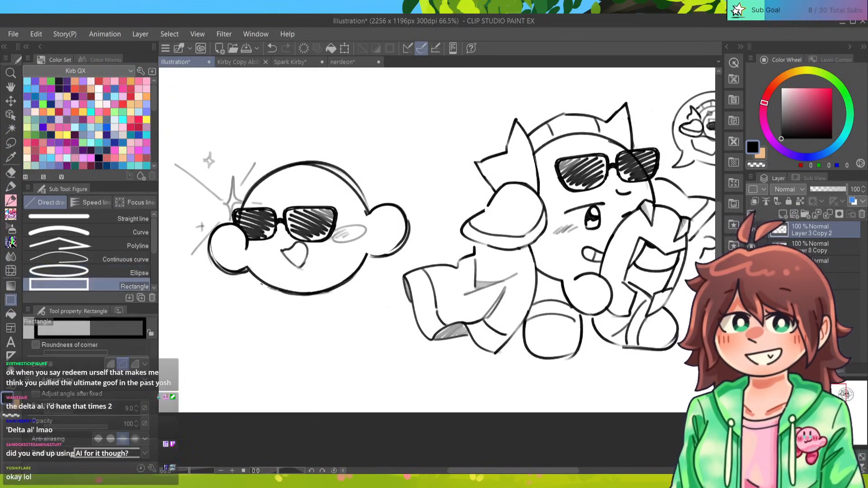
click(836, 264)
drag(206, 345, 287, 364)
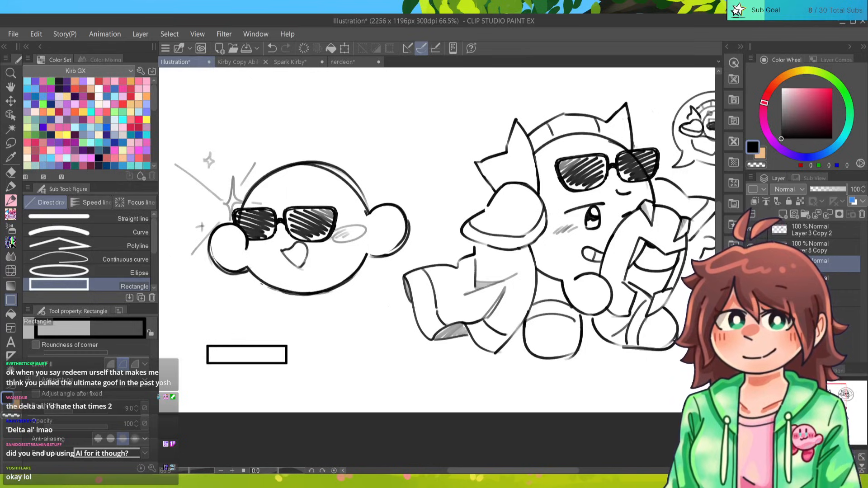
key(ctrl+z)
drag(190, 350, 650, 387)
key(ctrl+z)
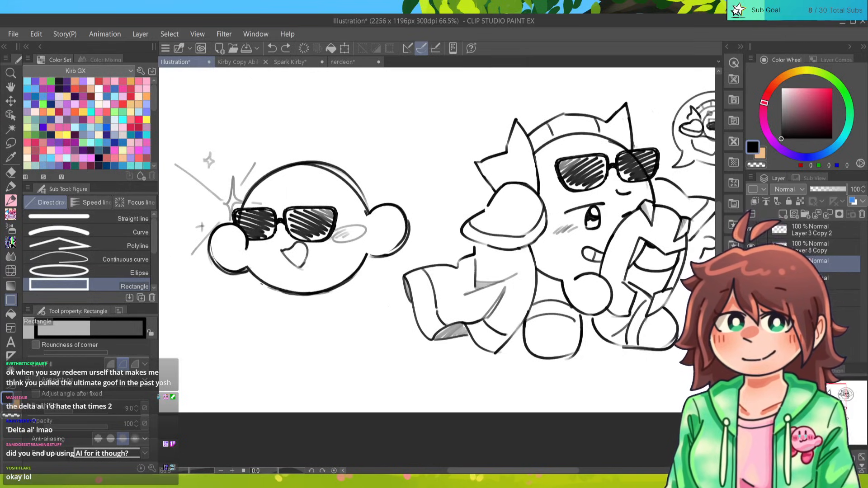
mouse_move(618, 353)
mouse_down()
mouse_move(672, 367)
mouse_move(170, 401)
mouse_up()
scroll(437, 240, up, 4)
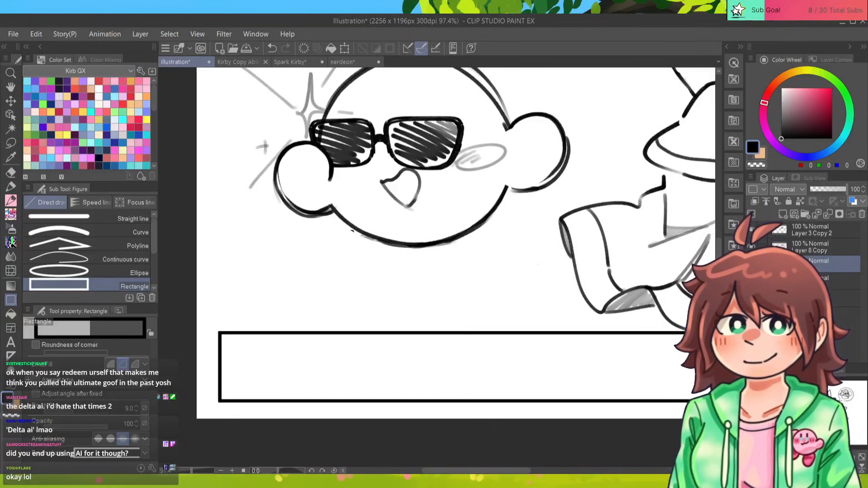
key(p)
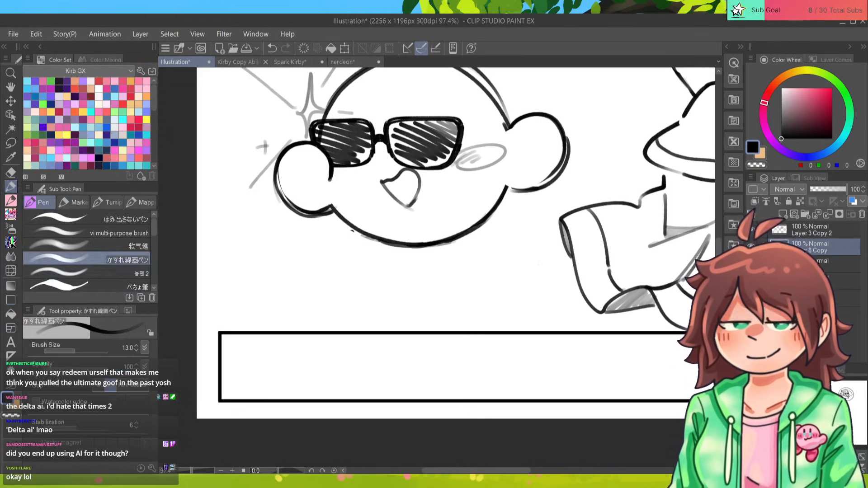
mouse_move(357, 240)
mouse_down()
mouse_move(302, 299)
mouse_move(336, 324)
mouse_up()
key(ctrl+z)
drag(357, 240, 306, 311)
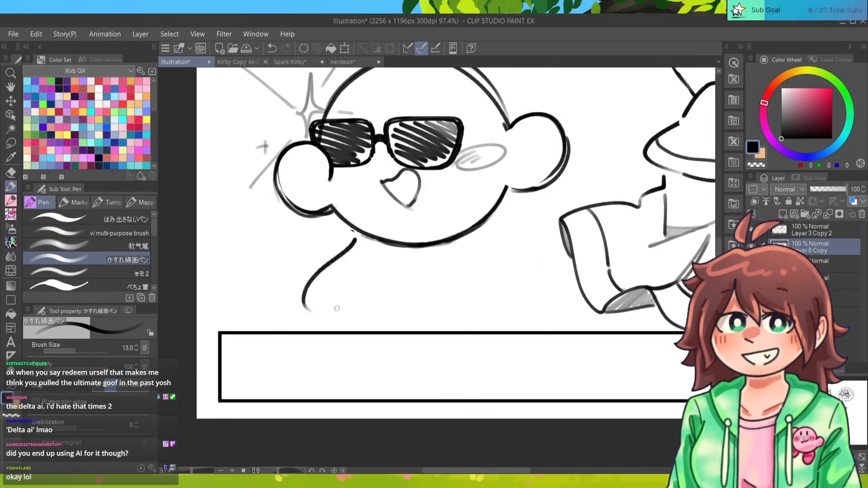
key(ctrl+z)
mouse_move(357, 240)
mouse_down()
mouse_move(304, 299)
mouse_move(304, 316)
mouse_move(368, 329)
mouse_move(403, 305)
mouse_up()
key(ctrl+z)
key(ctrl+z)
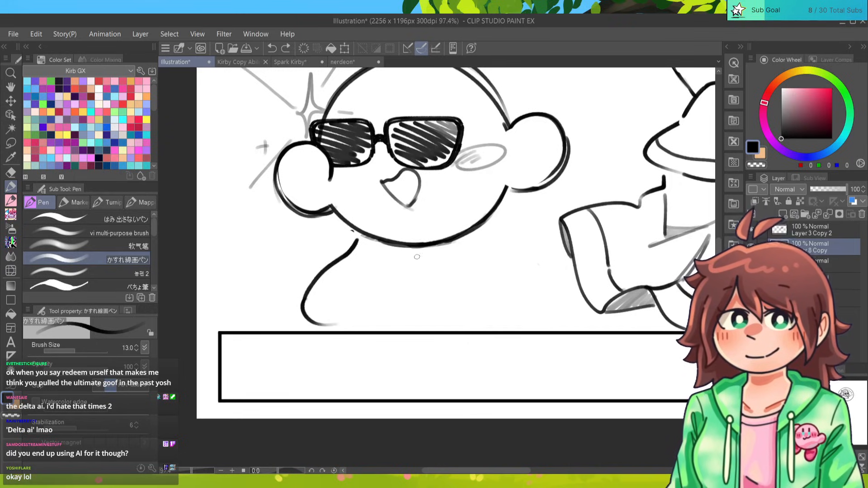
drag(418, 253, 407, 296)
key(ctrl+z)
key(ctrl+z)
key(ctrl+z)
Sketch the smaller character's left foot on Layer 8 Copy with an outer curve, a flat sole and a curved inner edge.
mouse_move(357, 240)
mouse_down()
mouse_move(314, 298)
mouse_move(311, 291)
mouse_move(356, 325)
mouse_move(336, 326)
mouse_move(383, 319)
mouse_up()
key(ctrl+z)
drag(319, 325, 391, 322)
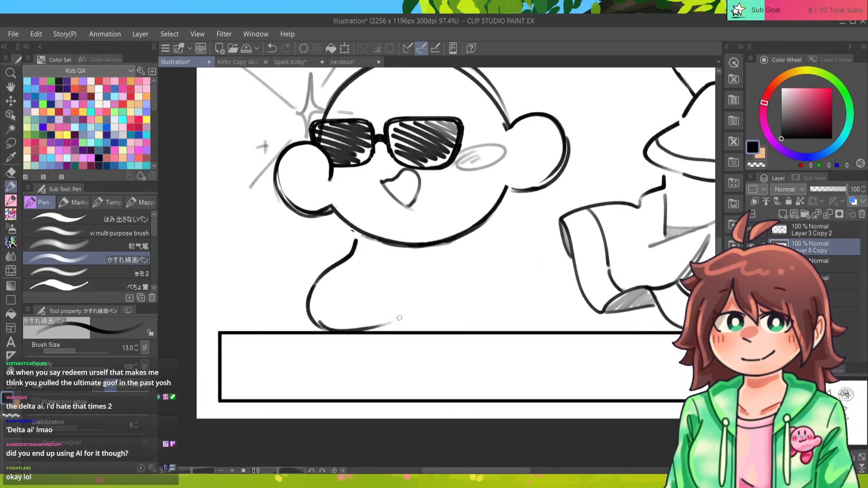
drag(414, 277, 383, 327)
key(ctrl+z)
mouse_move(426, 252)
mouse_down()
mouse_move(414, 297)
mouse_move(419, 290)
mouse_move(353, 316)
mouse_move(371, 314)
mouse_move(321, 323)
mouse_move(367, 335)
mouse_move(398, 329)
mouse_move(321, 316)
mouse_move(362, 267)
mouse_move(319, 304)
mouse_up()
Erase the left foot's outer curve and redraw it rounder, closing it against the sole.
key(e)
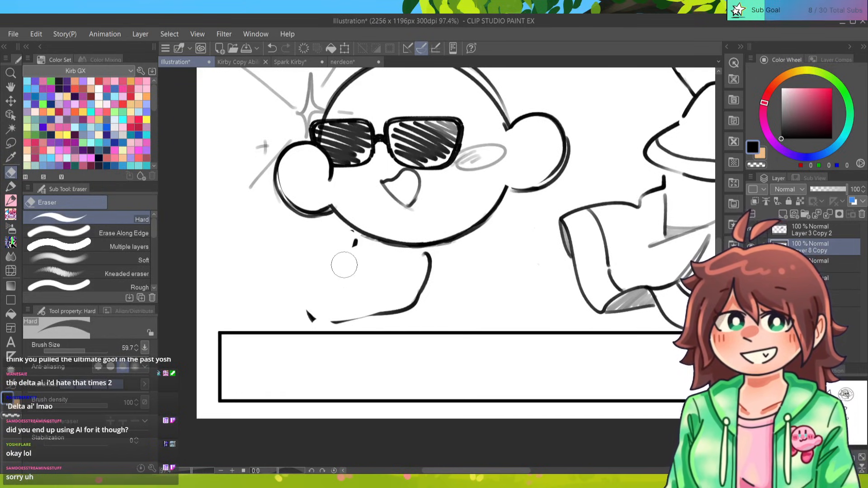
key(p)
mouse_move(355, 243)
mouse_down()
mouse_move(314, 299)
mouse_move(311, 288)
mouse_move(313, 318)
mouse_move(342, 322)
mouse_up()
key(ctrl+z)
mouse_move(316, 284)
mouse_down()
mouse_move(328, 320)
mouse_move(402, 300)
mouse_up()
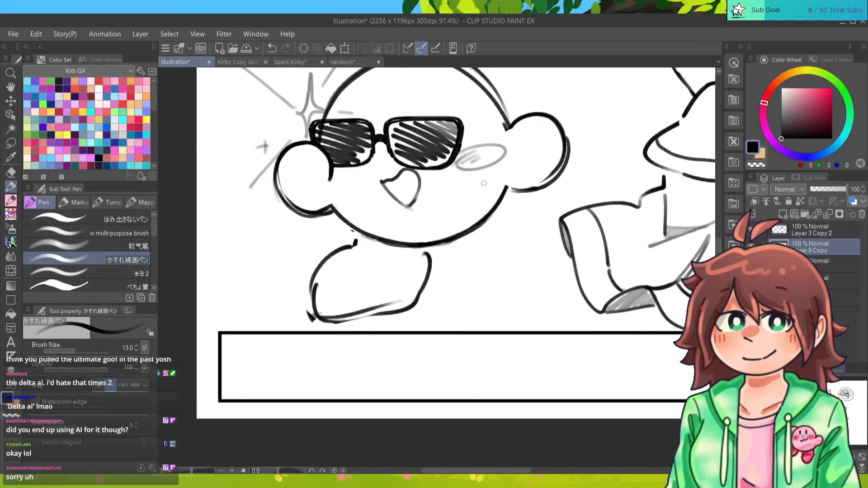
Draw the smaller character's right foot with a sloping outer edge, a flat sole and an inner edge beside the left foot.
mouse_move(472, 232)
mouse_down()
mouse_move(520, 284)
mouse_move(514, 274)
mouse_move(507, 318)
mouse_up()
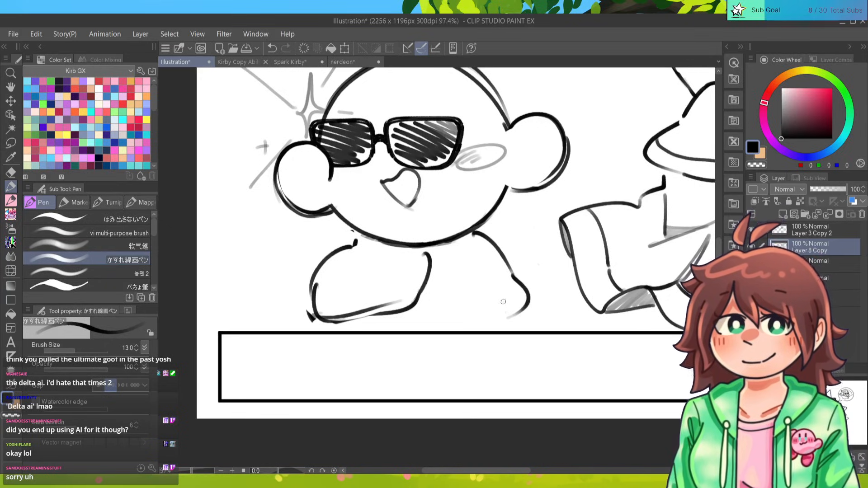
key(ctrl+z)
mouse_move(513, 279)
mouse_down()
mouse_move(518, 316)
mouse_move(446, 314)
mouse_move(429, 291)
mouse_move(439, 282)
mouse_move(434, 306)
mouse_move(431, 264)
mouse_up()
key(ctrl+z)
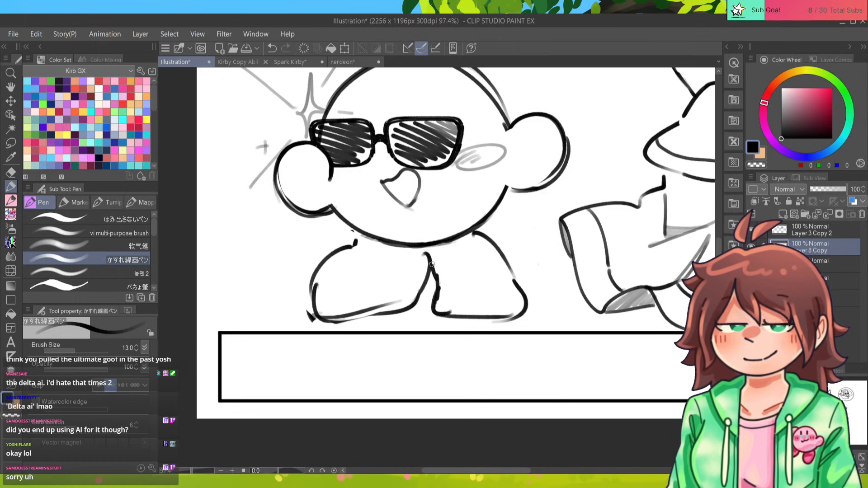
Clean up the smaller character's right foot beside its inner edge and add a short dark shading mark across the foot.
key(e)
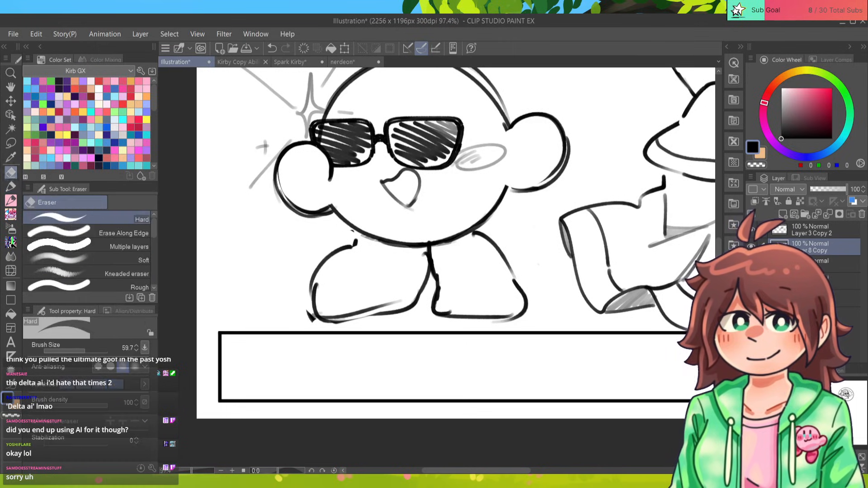
mouse_move(448, 290)
mouse_down()
mouse_move(440, 308)
mouse_move(451, 311)
mouse_up()
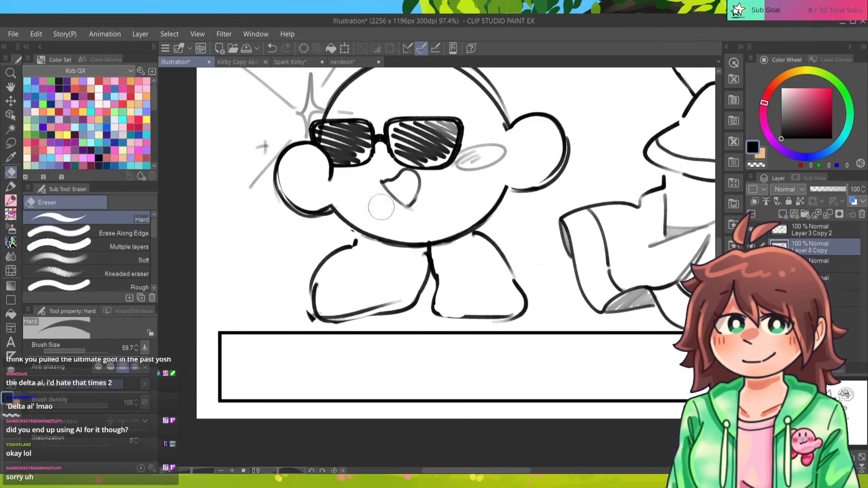
key(p)
drag(443, 280, 486, 279)
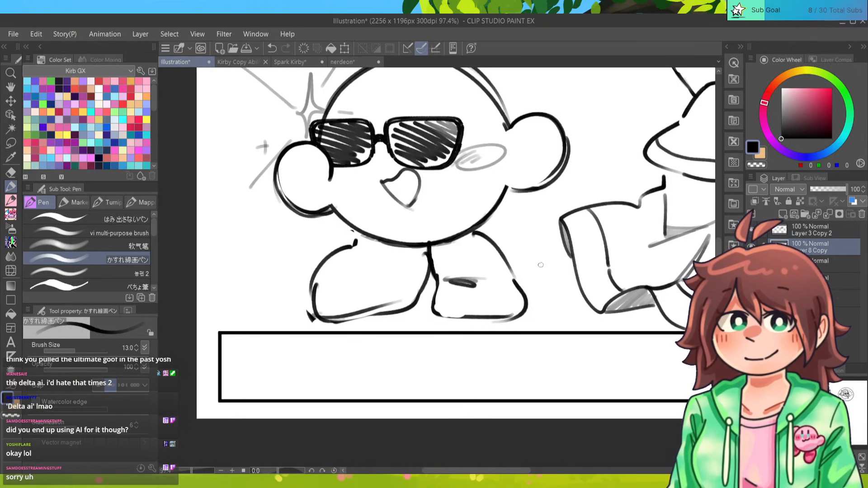
Erase most of the left foot's outline, then redraw its outer curve from the body and its sloping sole.
key(m)
mouse_move(317, 136)
mouse_down()
mouse_move(660, 373)
mouse_move(10, 61)
mouse_move(199, 117)
mouse_up()
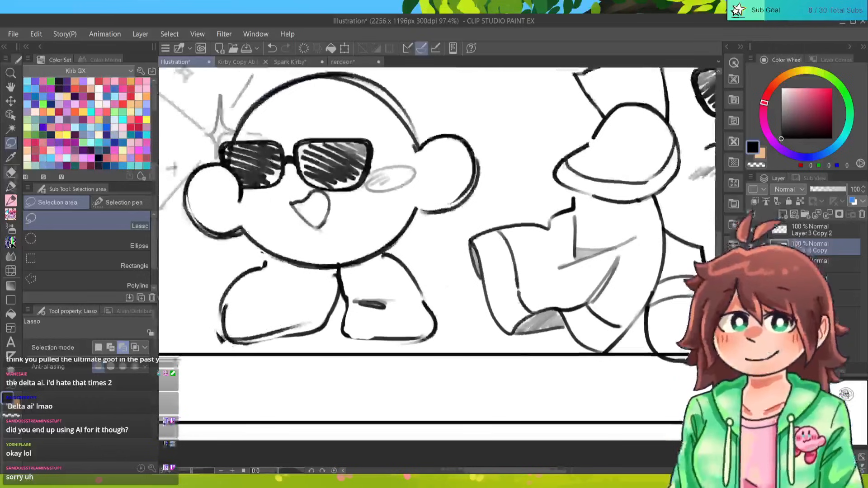
key(e)
mouse_move(239, 308)
mouse_down()
mouse_move(228, 322)
mouse_move(258, 273)
mouse_move(248, 270)
mouse_move(296, 299)
mouse_move(339, 296)
mouse_move(327, 323)
mouse_move(309, 331)
mouse_move(214, 340)
mouse_up()
key(p)
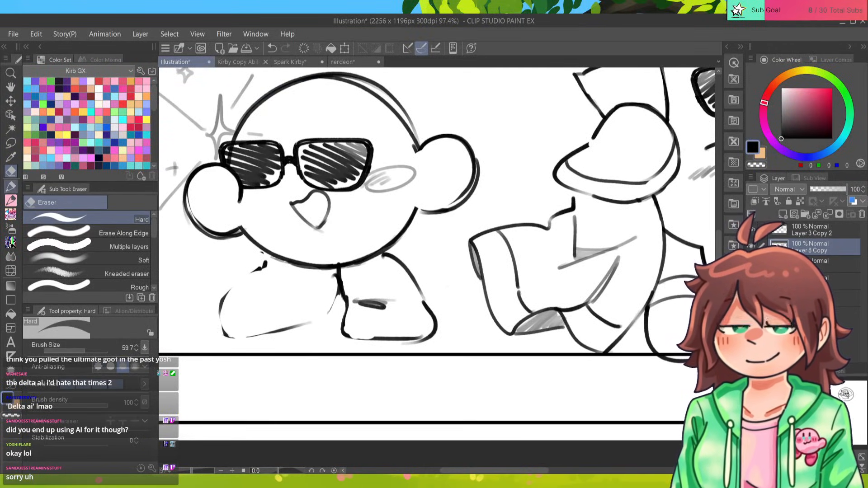
mouse_move(265, 257)
mouse_down()
mouse_move(235, 282)
mouse_move(220, 322)
mouse_move(225, 336)
mouse_move(310, 323)
mouse_move(278, 332)
mouse_up()
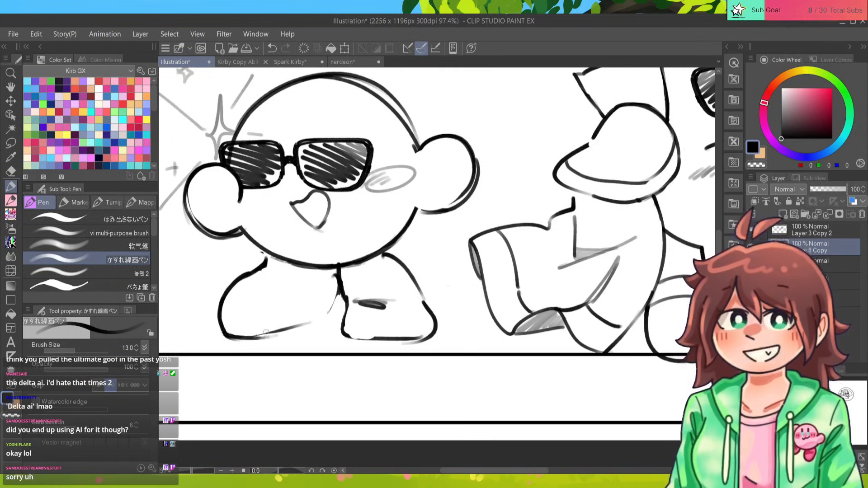
key(ctrl+z)
mouse_move(221, 337)
mouse_down()
mouse_move(286, 331)
mouse_move(326, 311)
mouse_up()
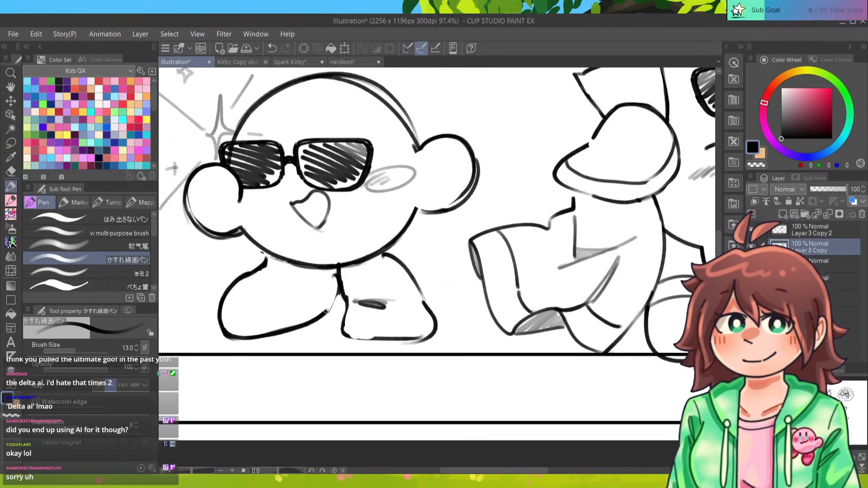
Erase the left foot's upper outer edge and redraw it as a slightly wider curve.
key(e)
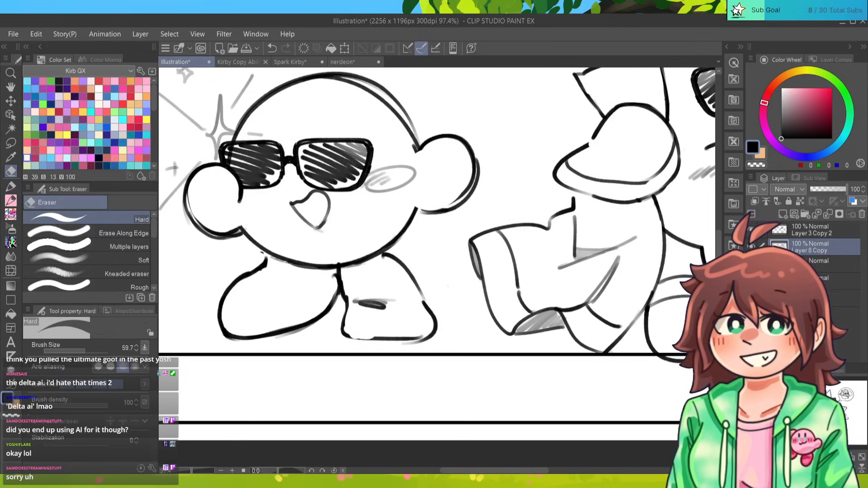
drag(228, 298, 273, 274)
key(p)
mouse_move(217, 319)
mouse_down()
mouse_move(223, 292)
mouse_move(257, 269)
mouse_up()
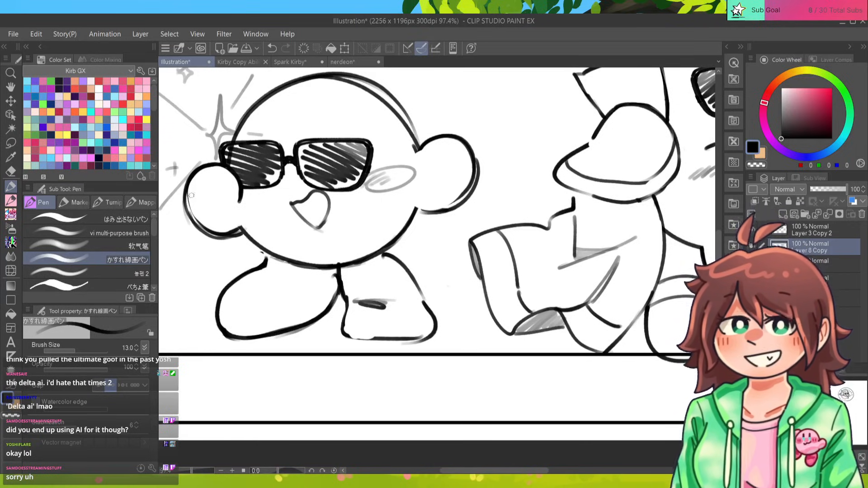
Thin the left foot's inner edge with the eraser and rework the sole line leading up to it, undoing the trial strokes.
key(e)
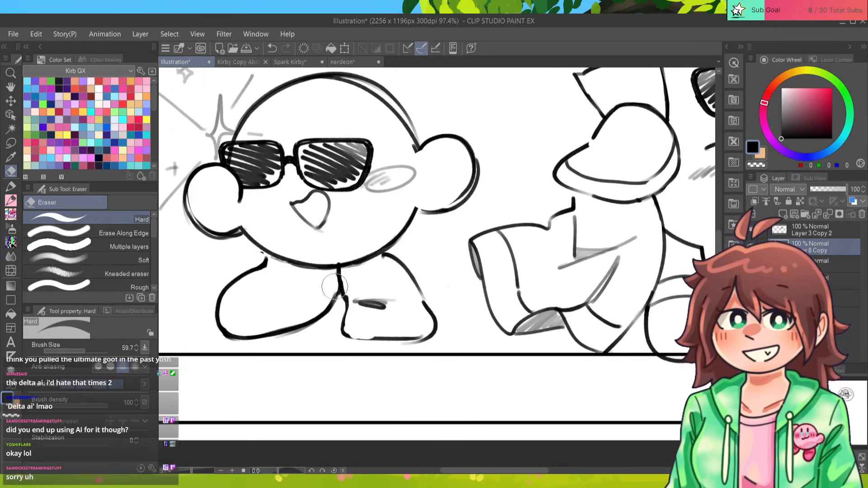
mouse_move(335, 286)
mouse_down()
mouse_move(267, 328)
mouse_move(233, 324)
mouse_move(226, 335)
mouse_move(315, 319)
mouse_up()
key(p)
key(ctrl+z)
mouse_move(221, 337)
mouse_down()
mouse_move(296, 331)
mouse_move(320, 320)
mouse_move(249, 335)
mouse_move(317, 321)
mouse_move(334, 305)
mouse_move(316, 322)
mouse_move(337, 294)
mouse_up()
key(ctrl+z)
key(ctrl+z)
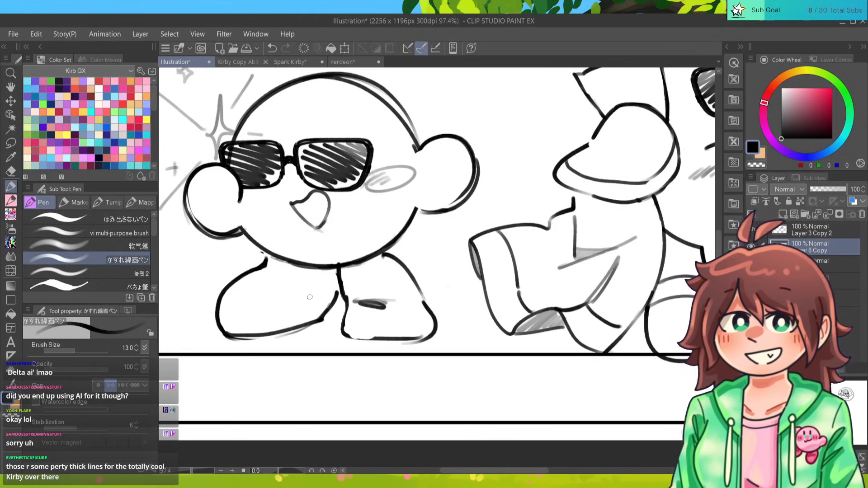
Erase around the top of the left foot, redraw its upper curve and add a small grey shading patch there.
key(e)
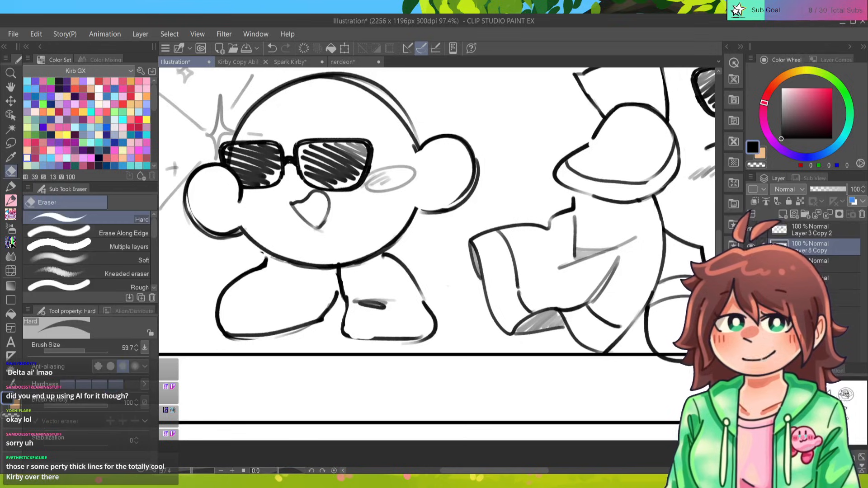
mouse_move(268, 259)
mouse_down()
mouse_move(220, 288)
mouse_move(216, 300)
mouse_move(262, 268)
mouse_up()
key(p)
mouse_move(216, 311)
mouse_down()
mouse_move(233, 281)
mouse_move(256, 276)
mouse_up()
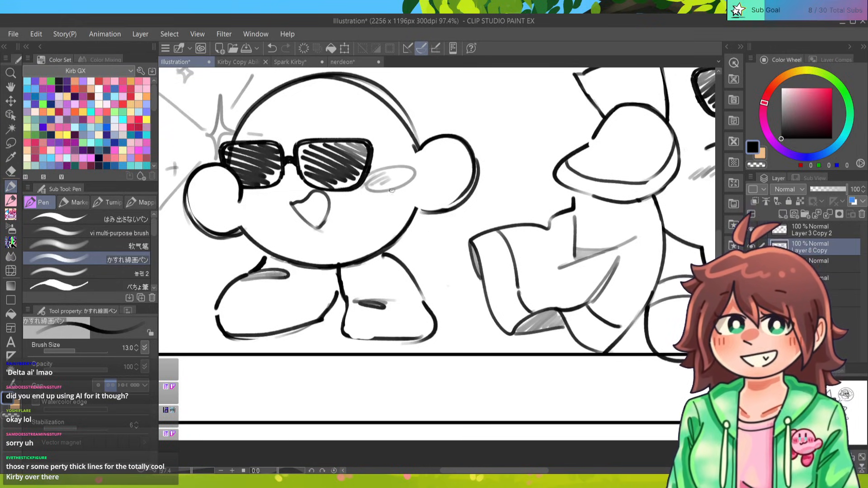
mouse_move(514, 118)
mouse_down()
mouse_move(499, 133)
mouse_move(544, 207)
mouse_move(572, 135)
mouse_up()
key(ctrl+z)
key(ctrl+z)
mouse_move(556, 90)
mouse_down()
mouse_move(458, 135)
mouse_move(587, 156)
mouse_move(544, 90)
mouse_up()
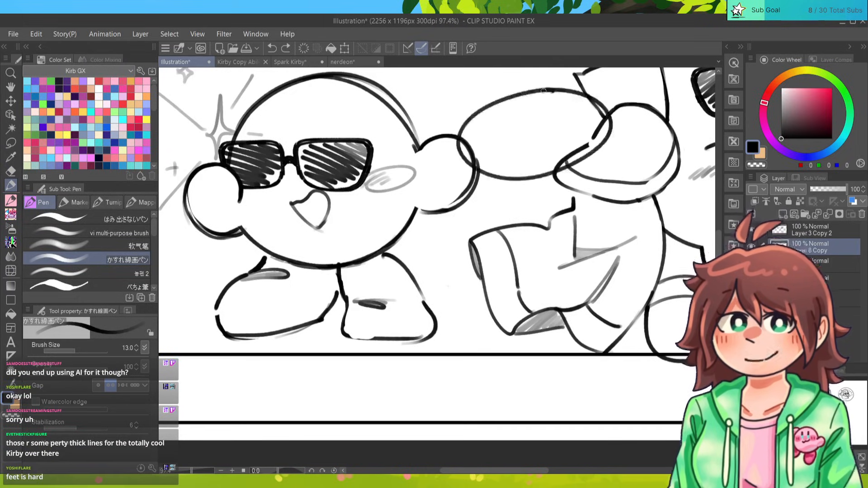
key(ctrl+z)
mouse_move(430, 171)
mouse_down()
mouse_move(508, 84)
mouse_move(561, 180)
mouse_move(473, 224)
mouse_move(457, 142)
mouse_up()
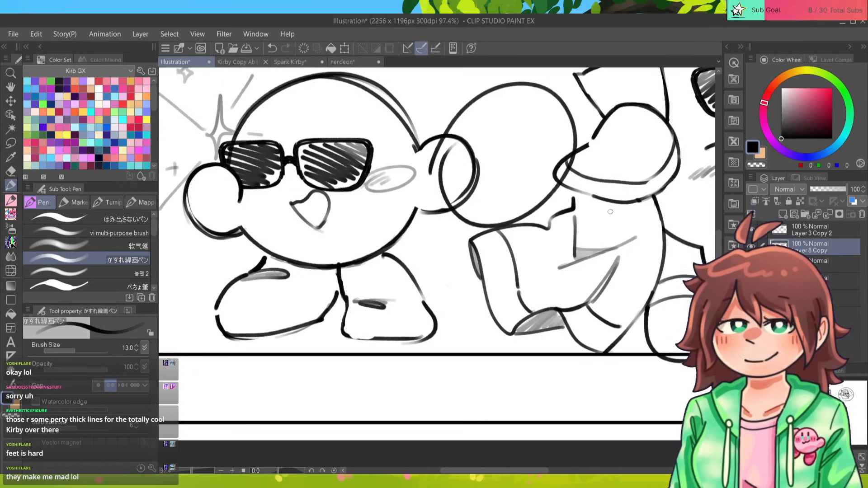
key(ctrl+z)
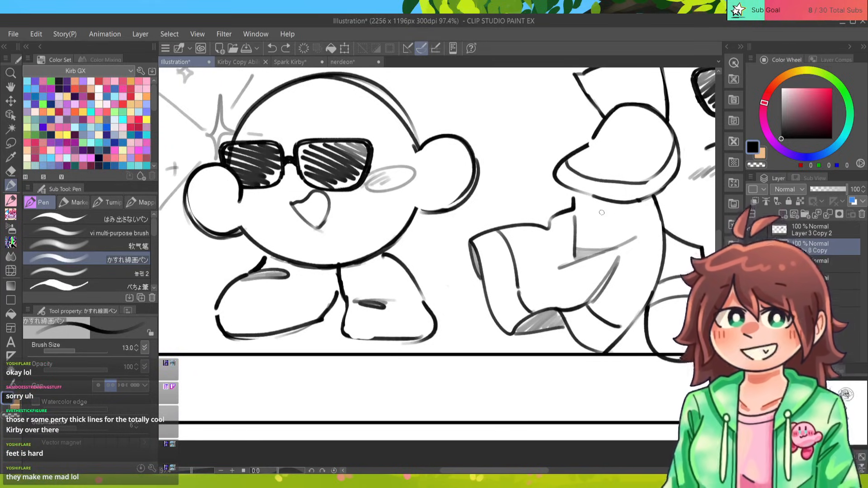
Redraw the right foot with a bolder inner edge and a rounder, lower sole, and add light shading beneath the body.
key(e)
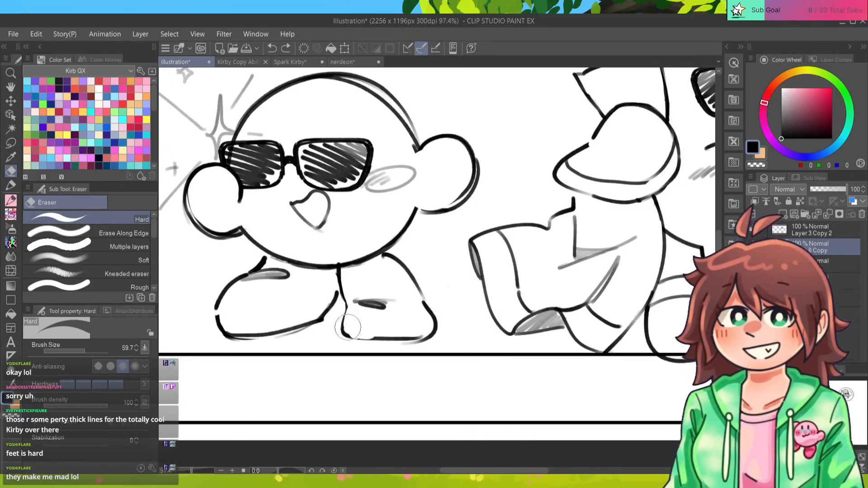
drag(349, 319, 347, 327)
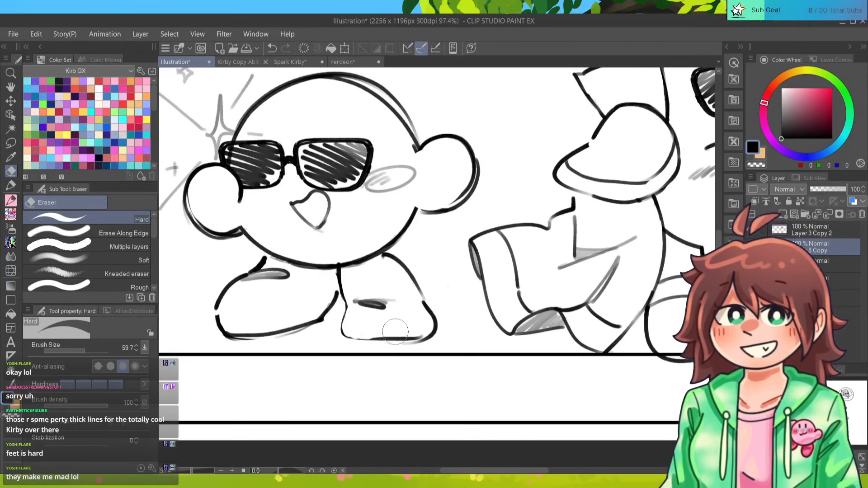
key(p)
drag(338, 271, 344, 311)
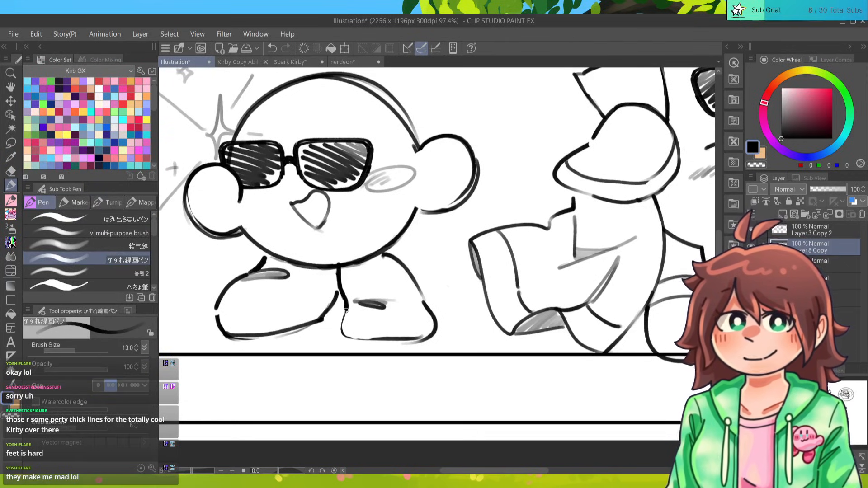
mouse_move(338, 266)
mouse_down()
mouse_move(346, 334)
mouse_move(383, 309)
mouse_move(347, 335)
mouse_move(341, 328)
mouse_move(415, 337)
mouse_move(339, 331)
mouse_move(389, 338)
mouse_move(420, 326)
mouse_move(376, 343)
mouse_move(430, 323)
mouse_move(435, 310)
mouse_move(412, 351)
mouse_move(379, 345)
mouse_move(423, 336)
mouse_up()
key(e)
key(p)
key(ctrl+z)
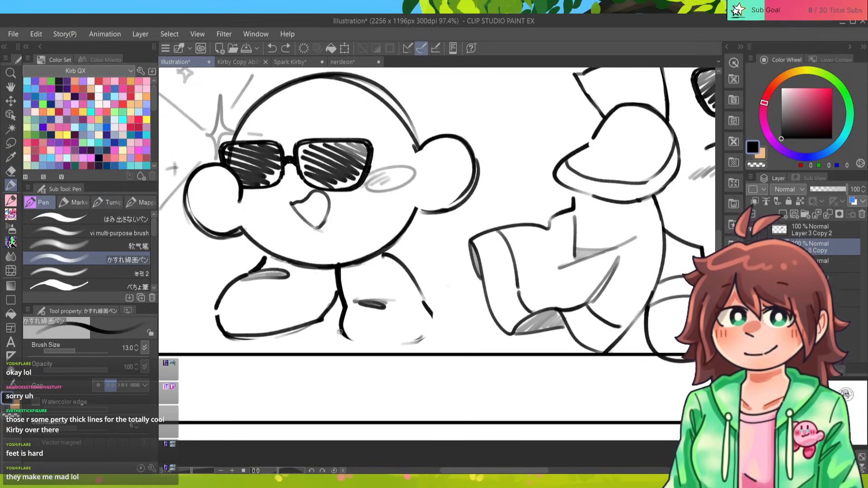
mouse_move(340, 329)
mouse_down()
mouse_move(426, 337)
mouse_move(415, 340)
mouse_up()
mouse_move(343, 276)
mouse_down()
mouse_move(381, 261)
mouse_move(343, 272)
mouse_up()
mouse_move(272, 259)
mouse_down()
mouse_move(317, 271)
mouse_move(275, 266)
mouse_up()
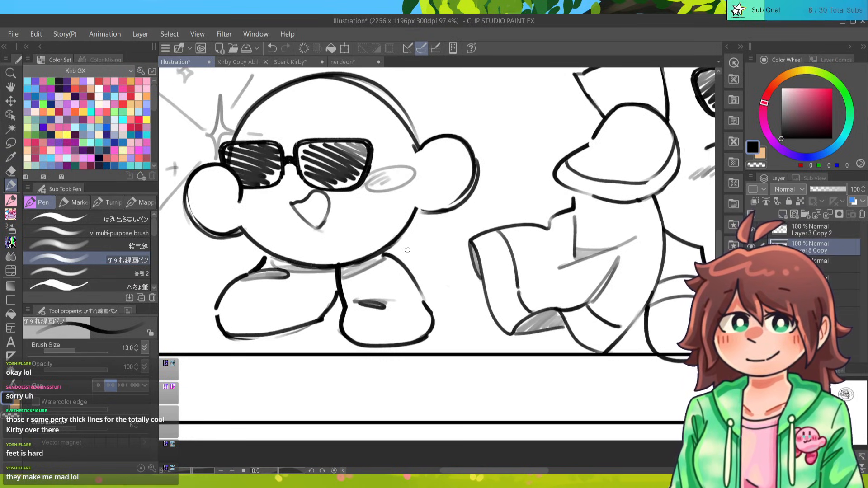
Erase the left foot's inner edge and adjoining sole, then redraw them as one smoother curve.
key(e)
mouse_move(338, 285)
mouse_down()
mouse_move(314, 329)
mouse_move(329, 314)
mouse_move(275, 340)
mouse_up()
key(p)
drag(316, 321, 281, 334)
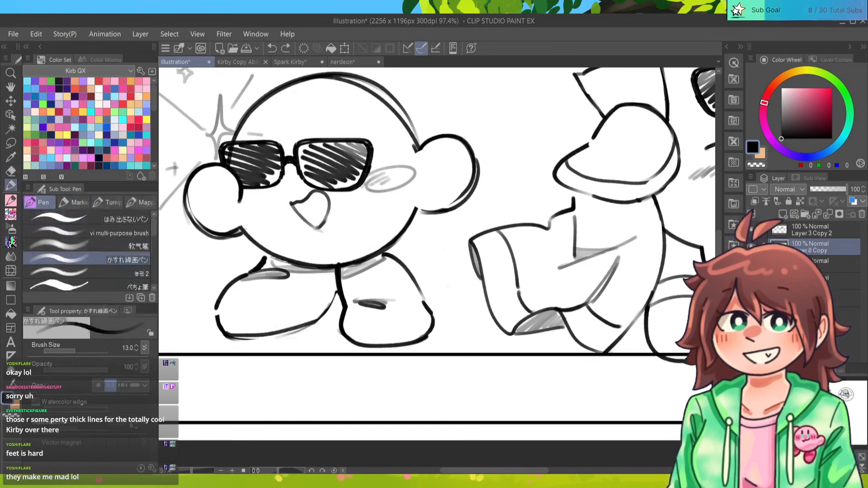
drag(340, 277, 315, 322)
Lasso the left foot, transform it to be narrower by bringing its outer side inward, and deselect it.
scroll(455, 269, down, 5)
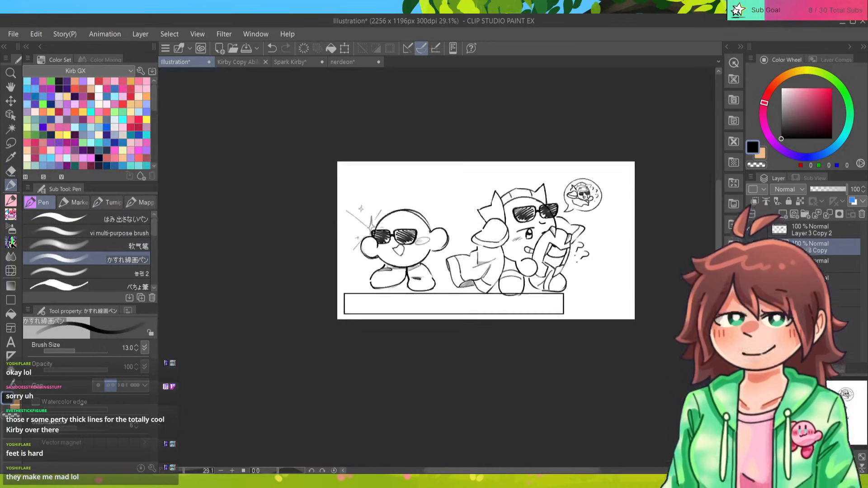
scroll(515, 233, up, 2)
drag(452, 253, 478, 252)
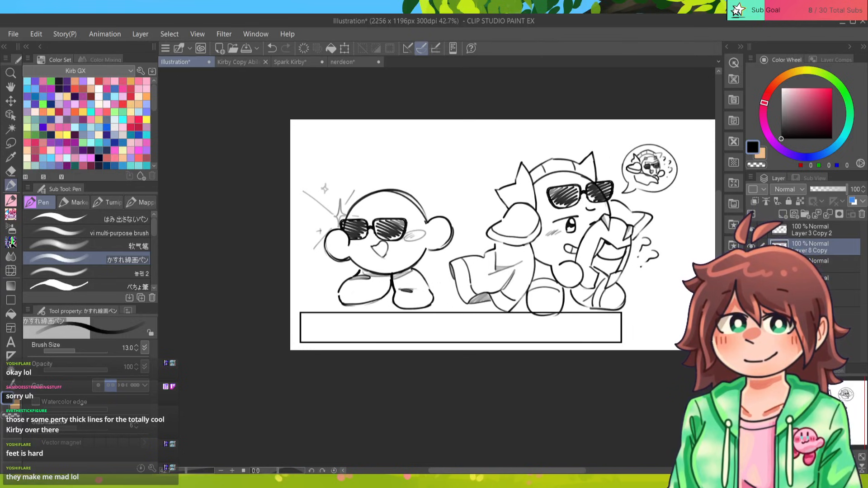
scroll(417, 282, up, 3)
key(m)
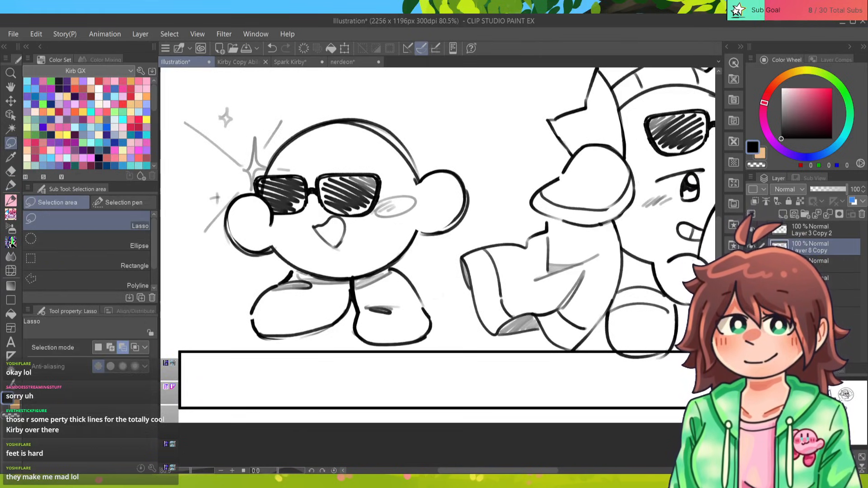
mouse_move(294, 272)
mouse_down()
mouse_move(246, 334)
mouse_move(350, 307)
mouse_up()
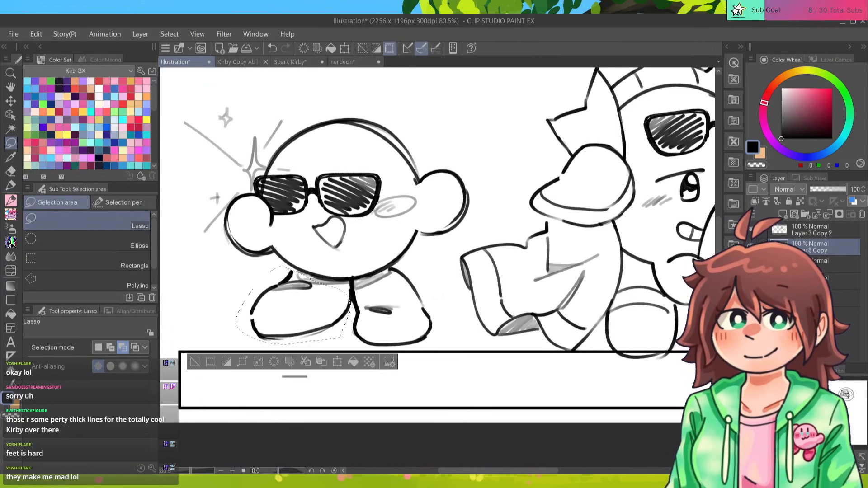
key(ctrl+t)
drag(231, 348, 246, 349)
key(Return)
key(ctrl+d)
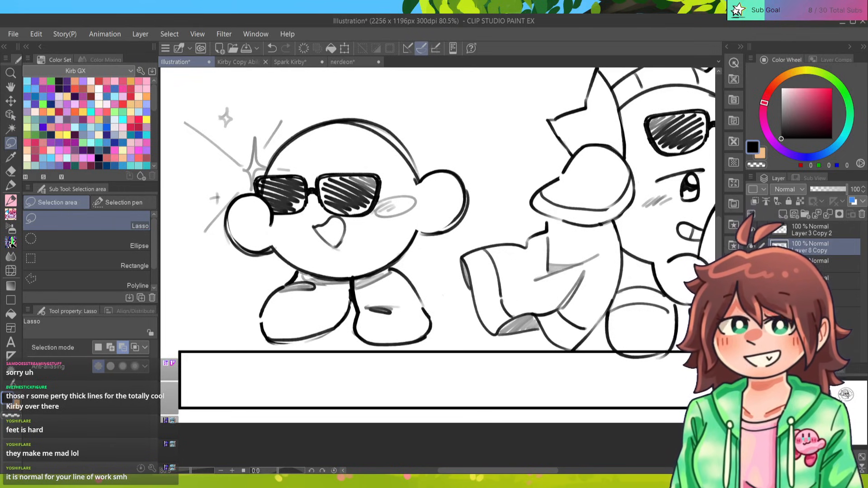
Erase the narrowed left foot's sole and inner edge and redraw them with a flat base and a sloping inner side.
key(e)
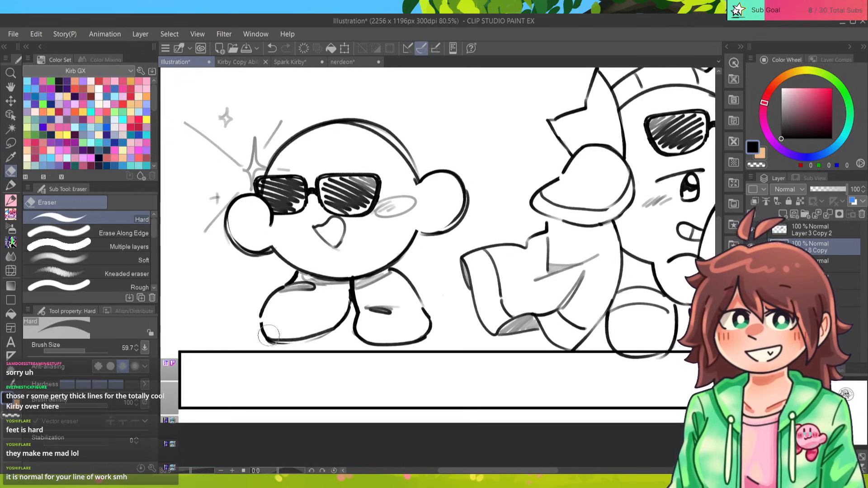
mouse_move(270, 337)
mouse_down()
mouse_move(350, 312)
mouse_move(311, 338)
mouse_move(352, 302)
mouse_up()
key(p)
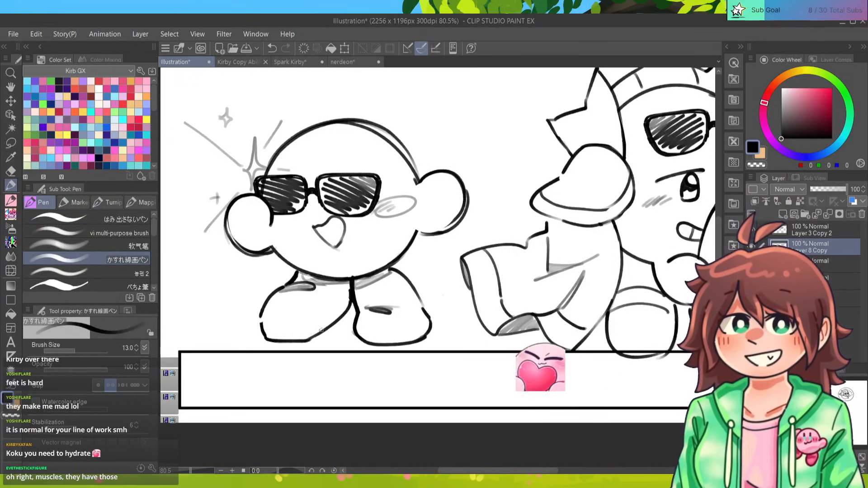
key(ctrl+z)
mouse_move(305, 340)
mouse_down()
mouse_move(340, 317)
mouse_move(315, 336)
mouse_up()
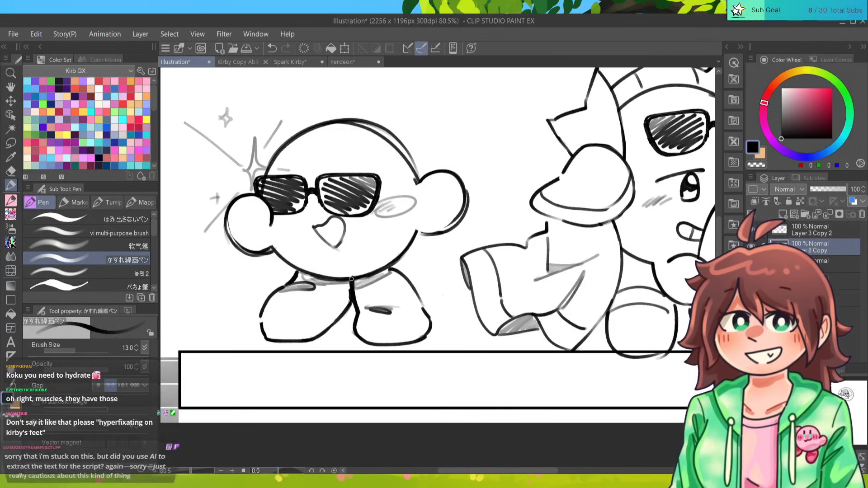
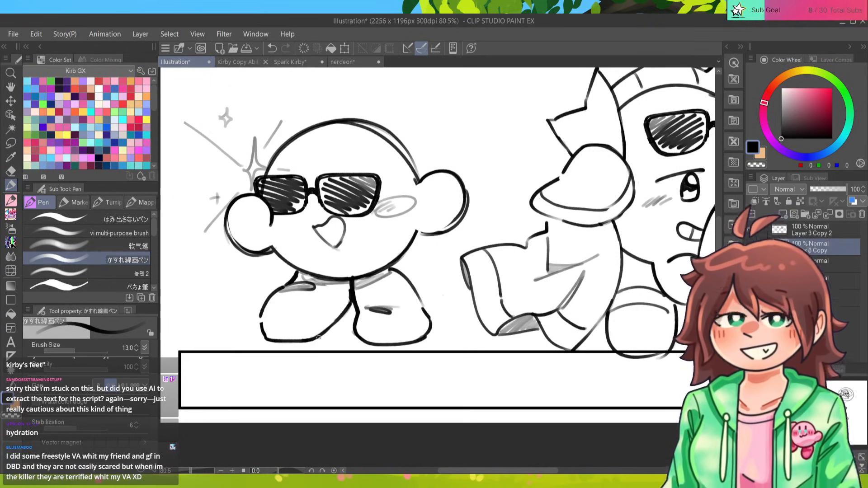
drag(319, 337, 299, 335)
Lasso the smaller character with its sparkles, move it slightly down and right toward the rectangle's upper edge, and deselect it.
drag(362, 298, 282, 344)
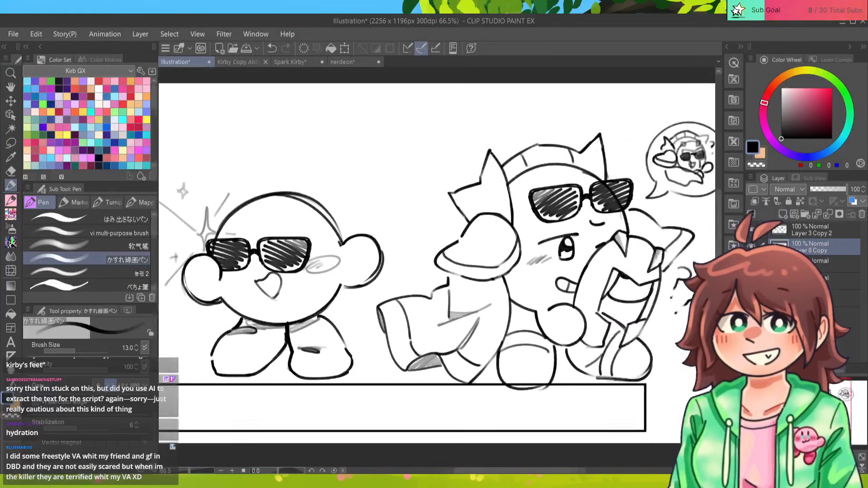
key(m)
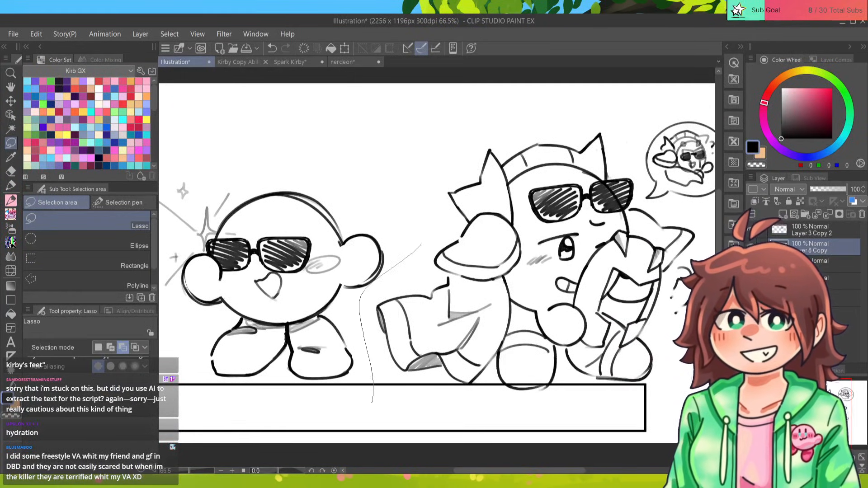
drag(421, 244, 388, 160)
drag(389, 281, 431, 253)
key(ctrl+d)
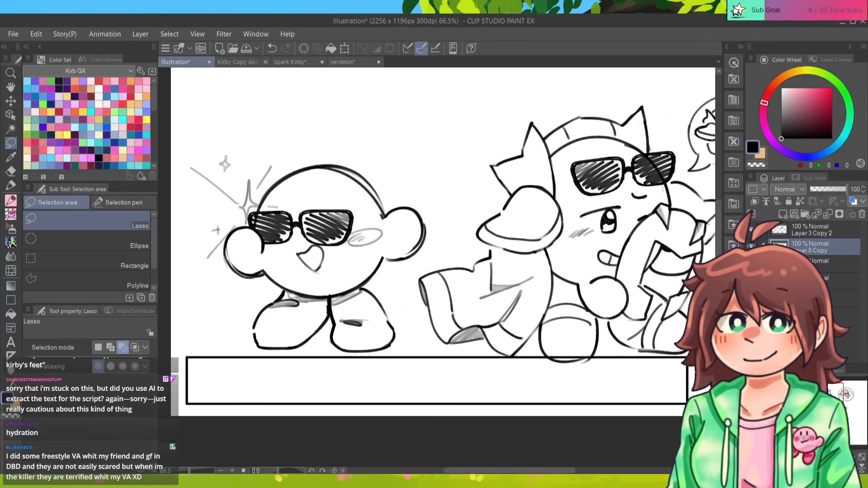
mouse_move(411, 283)
mouse_down()
mouse_move(332, 116)
mouse_move(339, 391)
mouse_move(409, 294)
mouse_up()
key(ctrl+t)
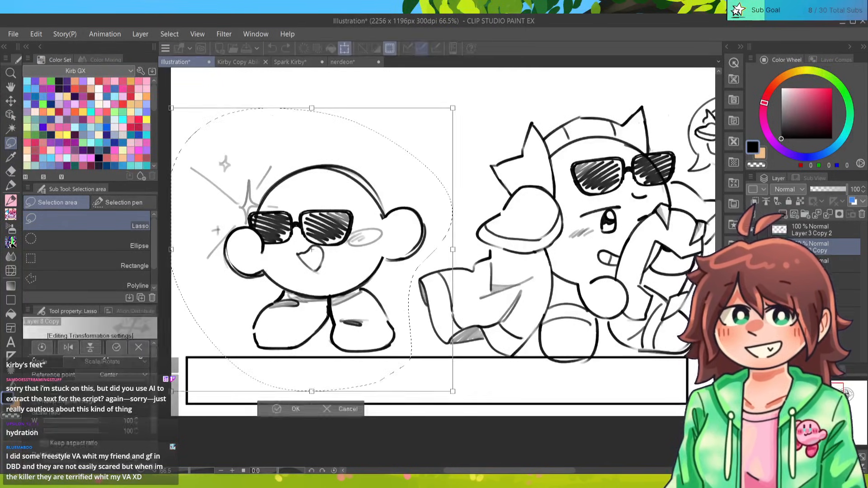
drag(312, 249, 315, 256)
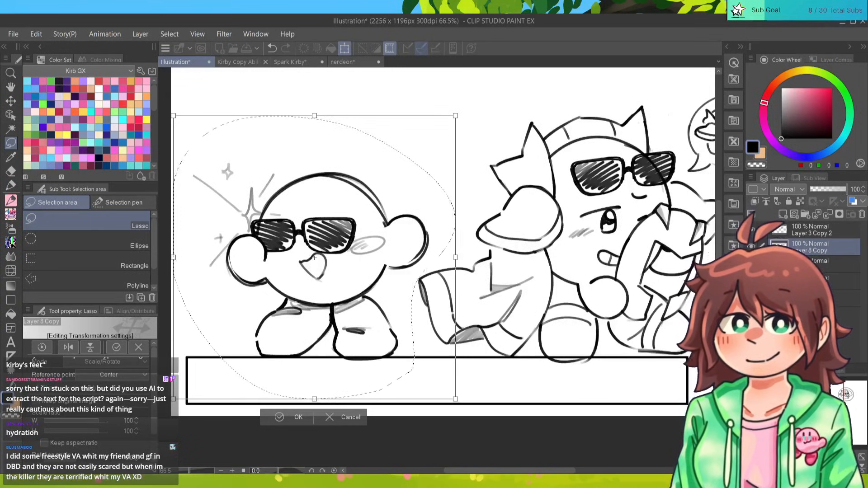
key(Return)
key(ctrl+d)
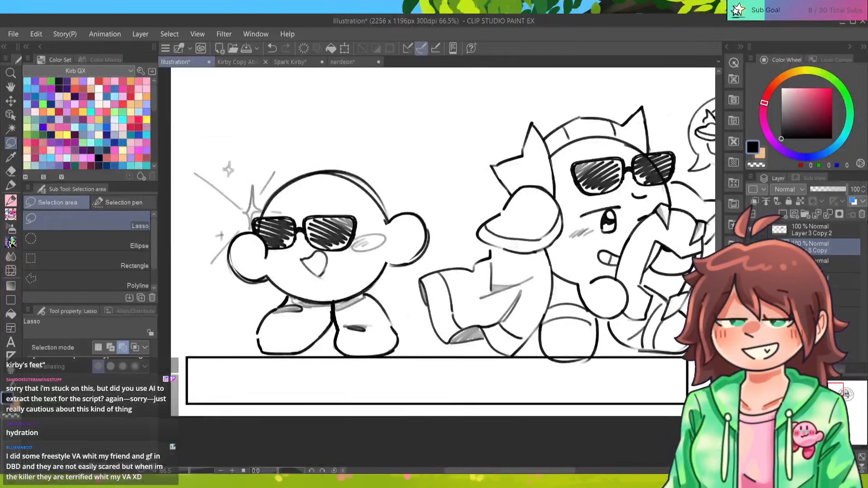
Lasso the larger character with its speech bubble, scale it down very slightly, and nudge it left and down.
mouse_move(452, 253)
mouse_down()
mouse_move(377, 264)
mouse_move(363, 250)
mouse_up()
mouse_move(326, 330)
mouse_down()
mouse_move(328, 276)
mouse_move(455, 81)
mouse_move(692, 86)
mouse_move(710, 250)
mouse_move(520, 402)
mouse_up()
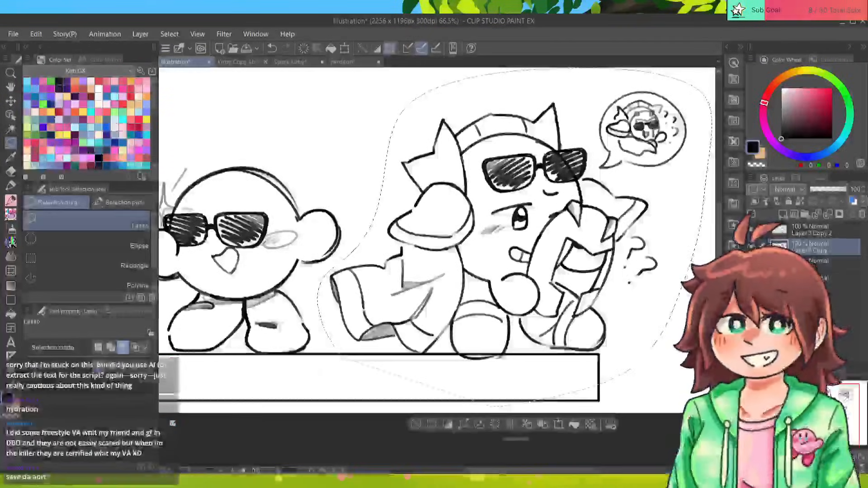
key(ctrl+t)
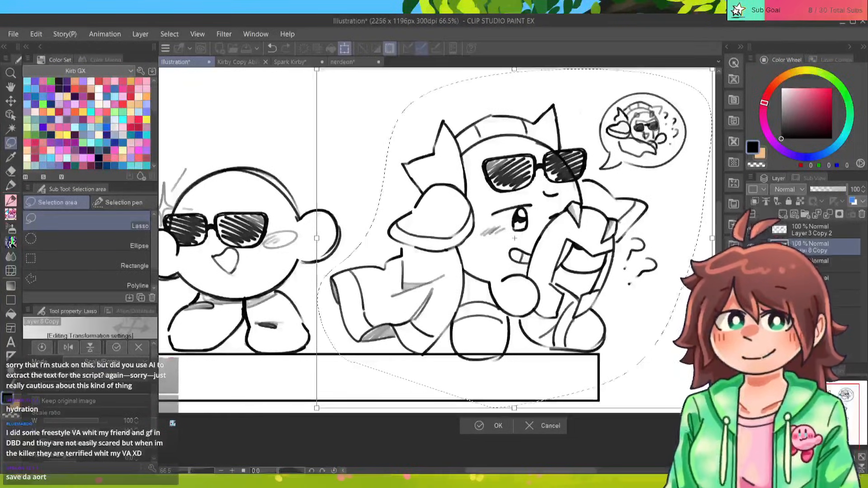
drag(712, 408, 709, 406)
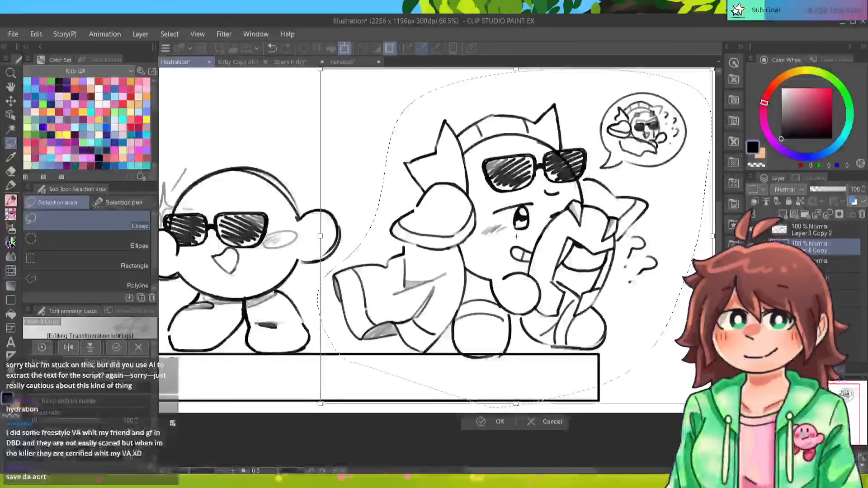
drag(316, 69, 317, 71)
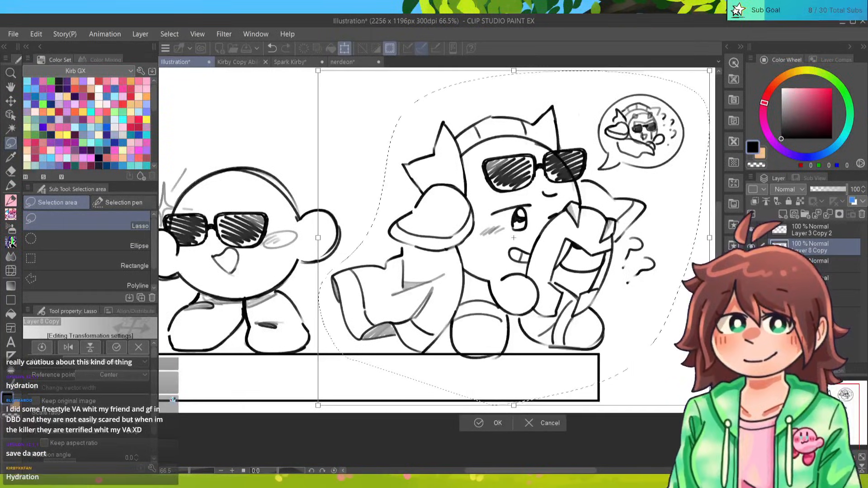
drag(514, 237, 511, 239)
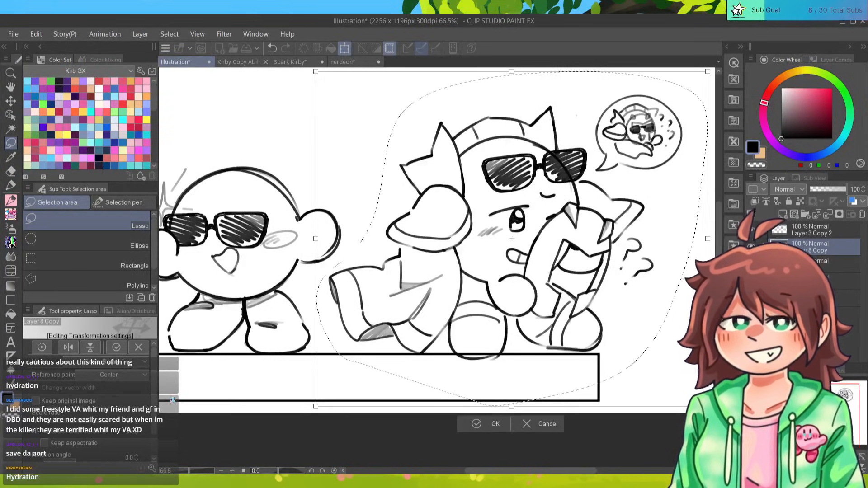
click(491, 423)
drag(479, 253, 429, 285)
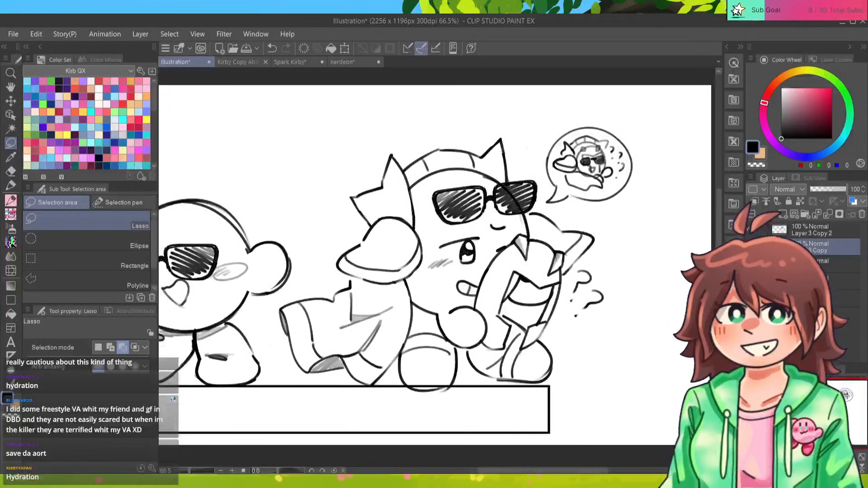
Nudge the larger character's sunglasses on Layer 3 Copy 2 slightly left to match its head, and save the illustration.
key(ctrl+z)
key(ctrl+t)
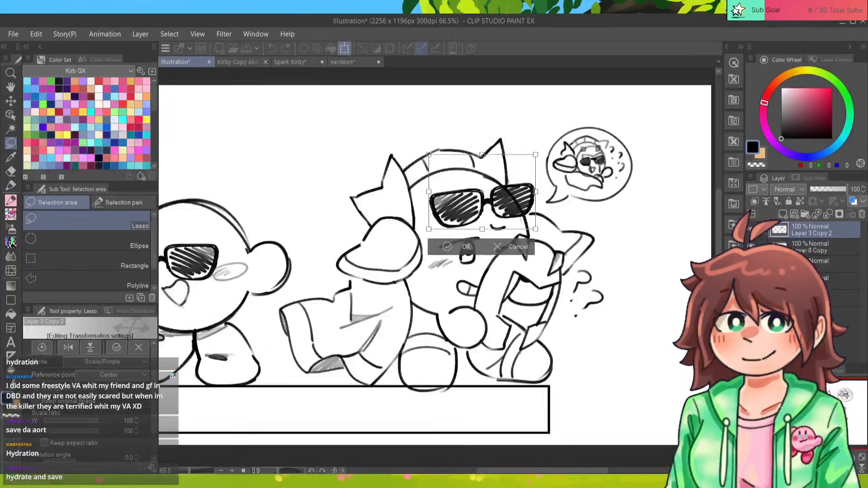
key(Return)
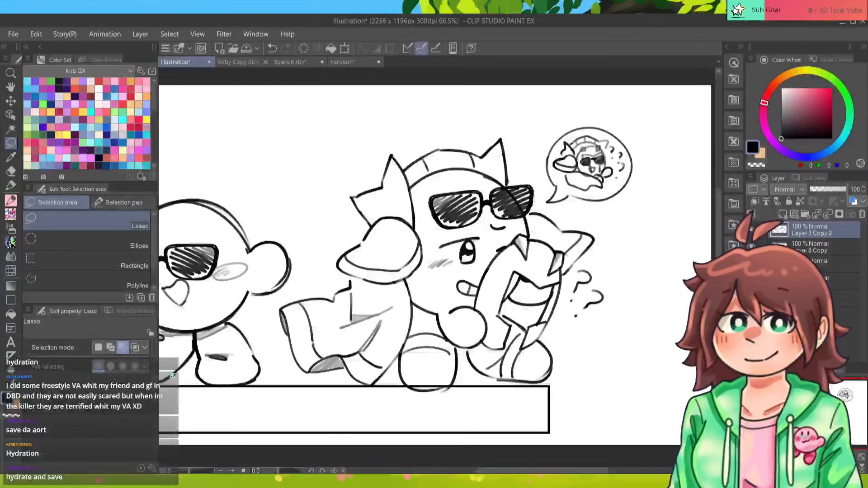
key(ctrl+s)
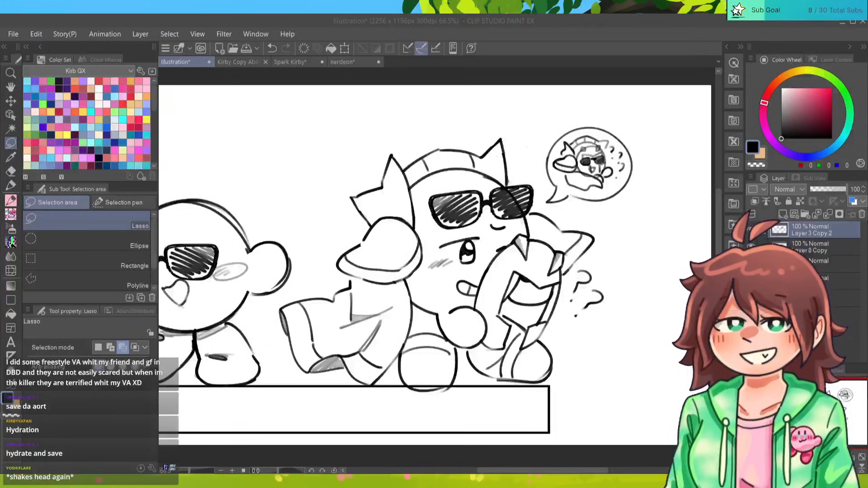
Remove the long rectangle from beneath the two characters and switch to the Hard eraser.
drag(362, 271, 507, 254)
key(Delete)
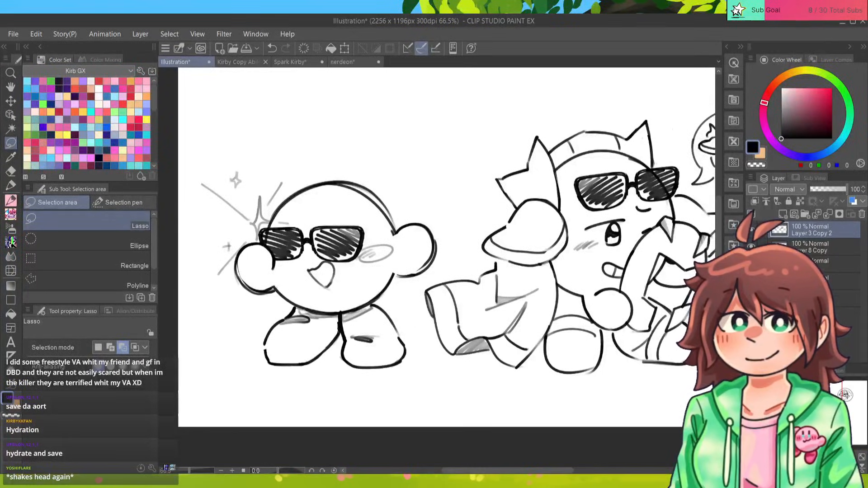
key(e)
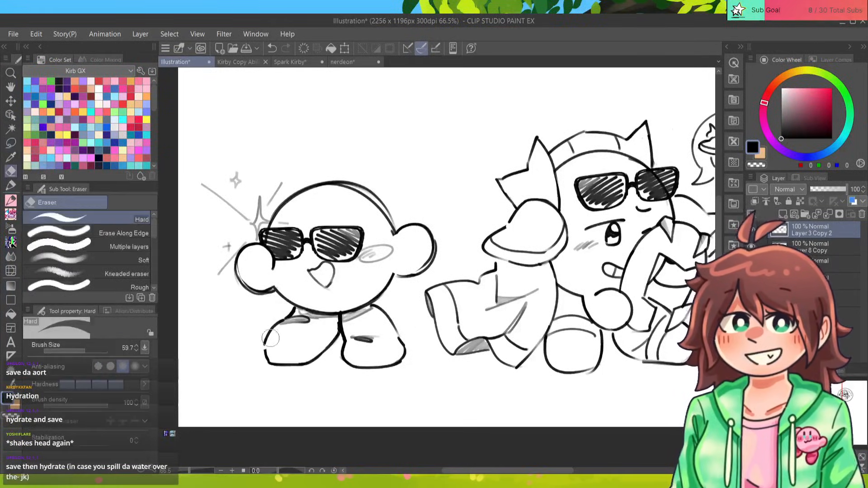
On the Layer 8 Copy line layer, erase the outer side of the bare-headed Kirby's left-hand foot and redraw its outline.
ctrl+shift+click(341, 328)
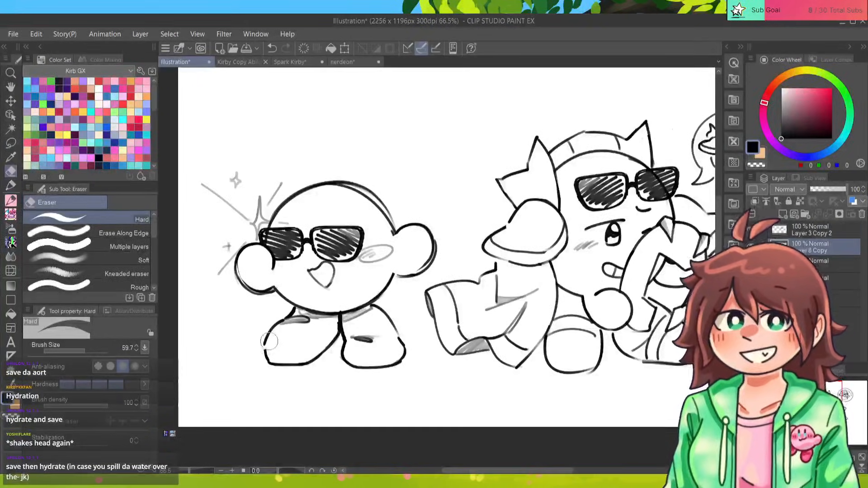
mouse_move(268, 341)
mouse_down()
mouse_move(286, 357)
mouse_move(262, 361)
mouse_move(298, 360)
mouse_move(262, 359)
mouse_up()
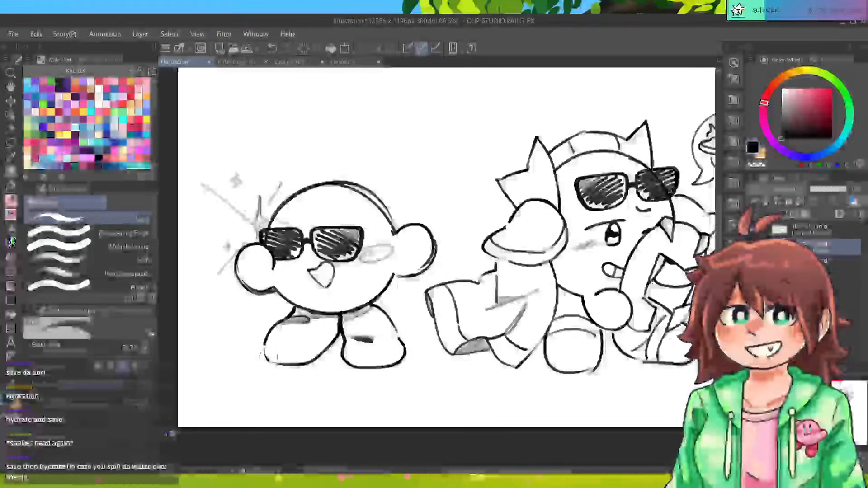
key(p)
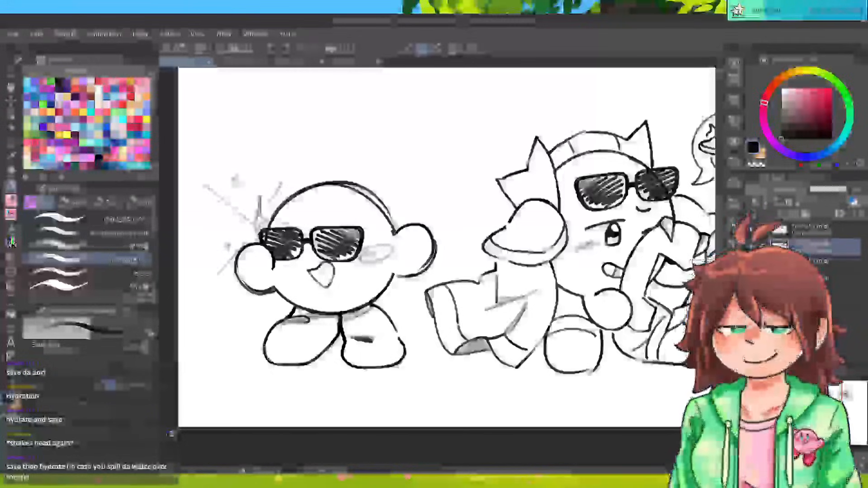
drag(265, 345, 286, 364)
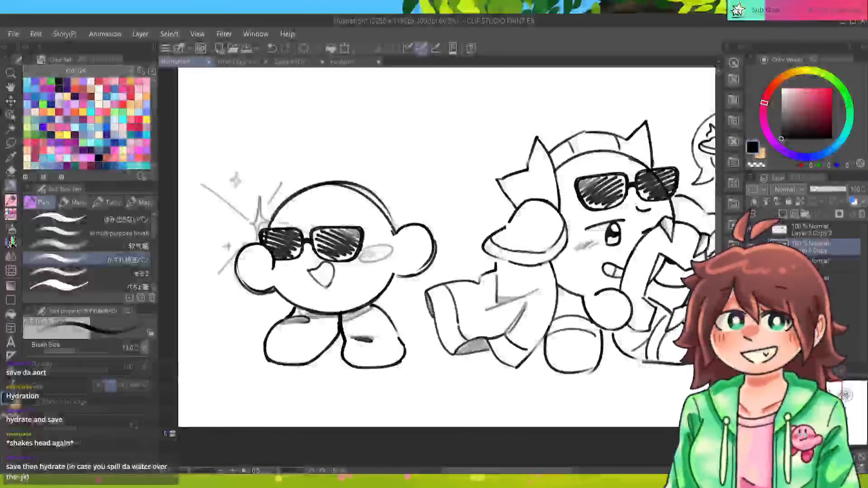
Erase the bottom edge of the same foot and redraw it as a flatter line.
drag(343, 289, 349, 278)
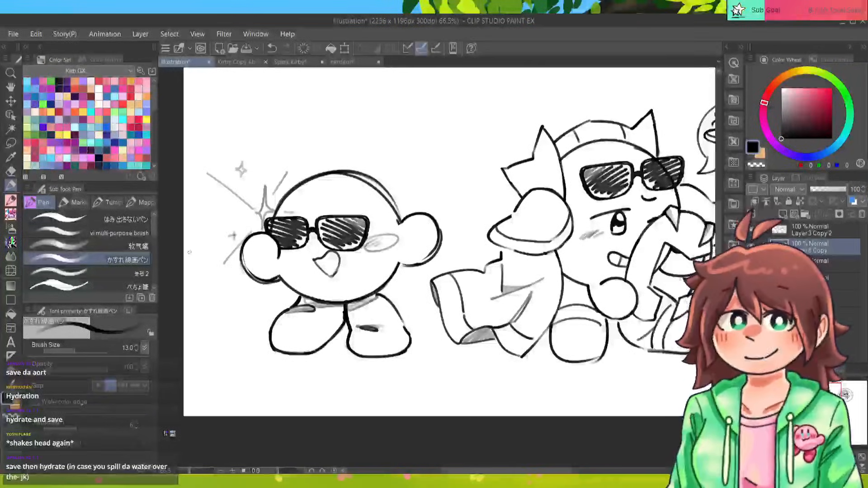
key(e)
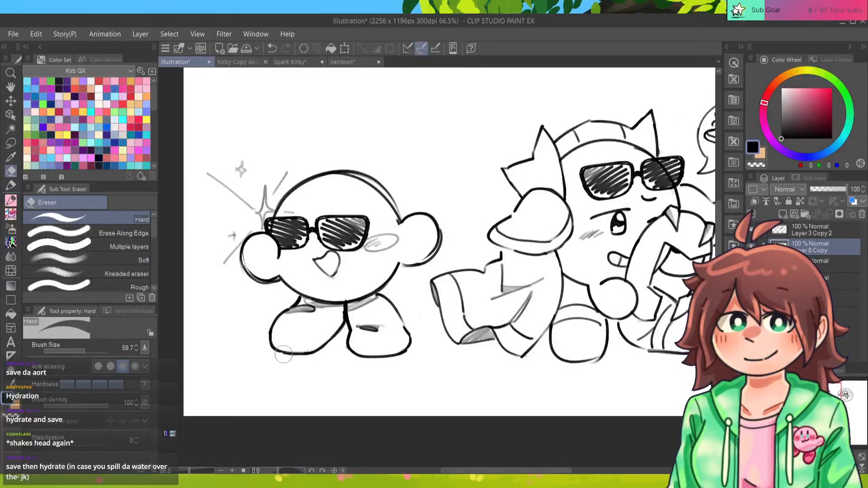
mouse_move(282, 355)
mouse_down()
mouse_move(337, 349)
mouse_move(279, 351)
mouse_move(329, 343)
mouse_up()
key(p)
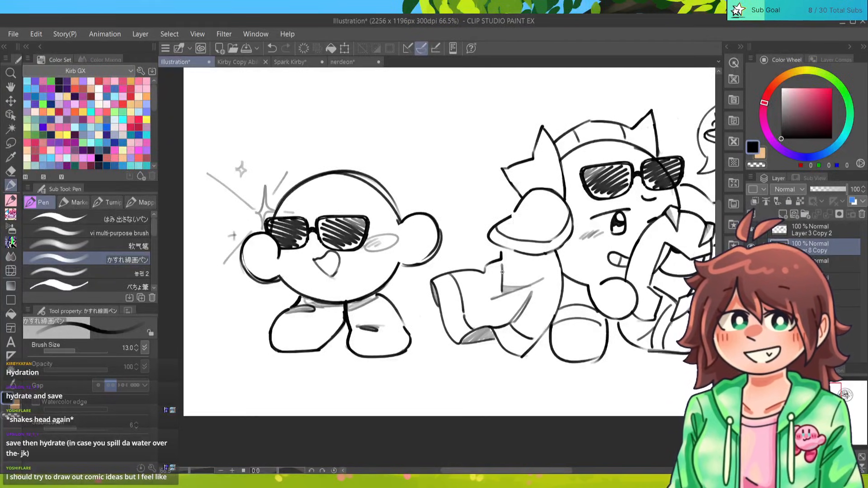
Erase and redraw the outer side of the flattened foot, cleaning up its lower inner corner.
key(e)
mouse_move(287, 314)
mouse_down()
mouse_move(262, 340)
mouse_move(283, 338)
mouse_up()
key(p)
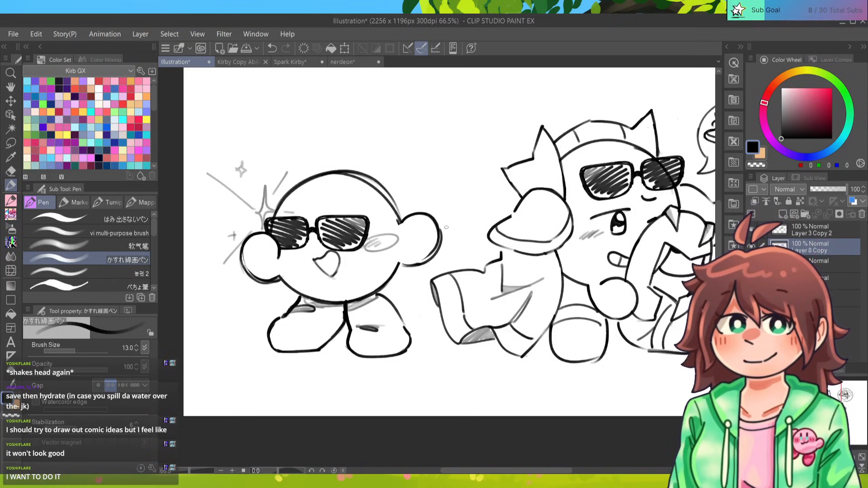
key(e)
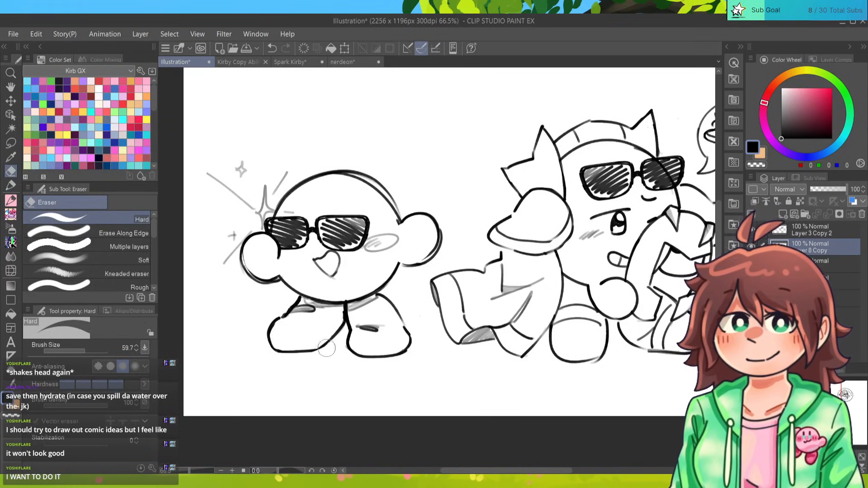
key(p)
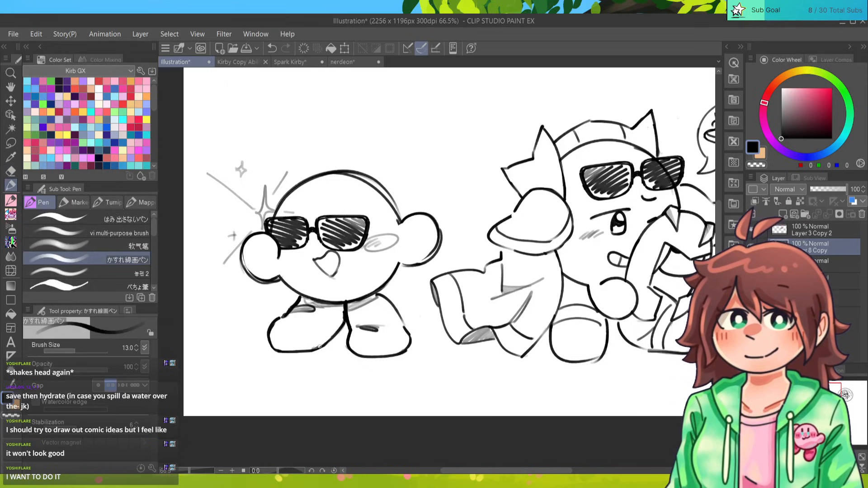
Sketch light hatched soles on both feet of the bare-headed Kirby and on the near foot of the caped Kirby.
drag(292, 325, 290, 349)
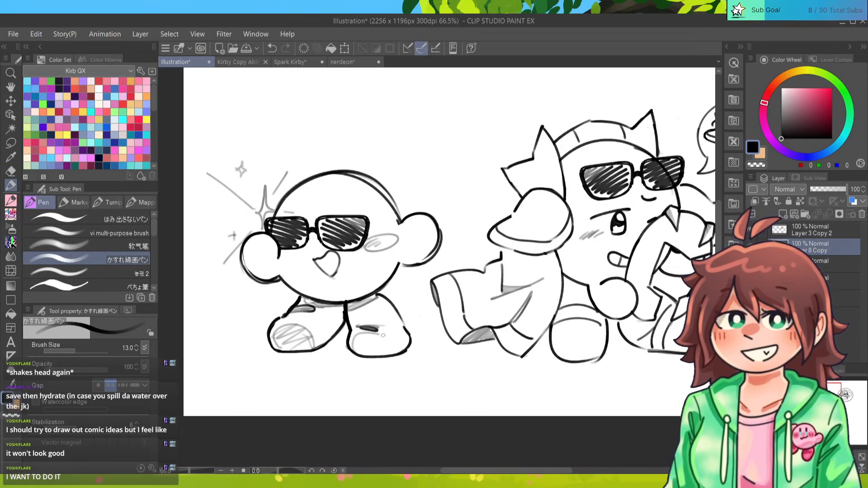
mouse_move(383, 335)
mouse_down()
mouse_move(362, 345)
mouse_move(392, 350)
mouse_up()
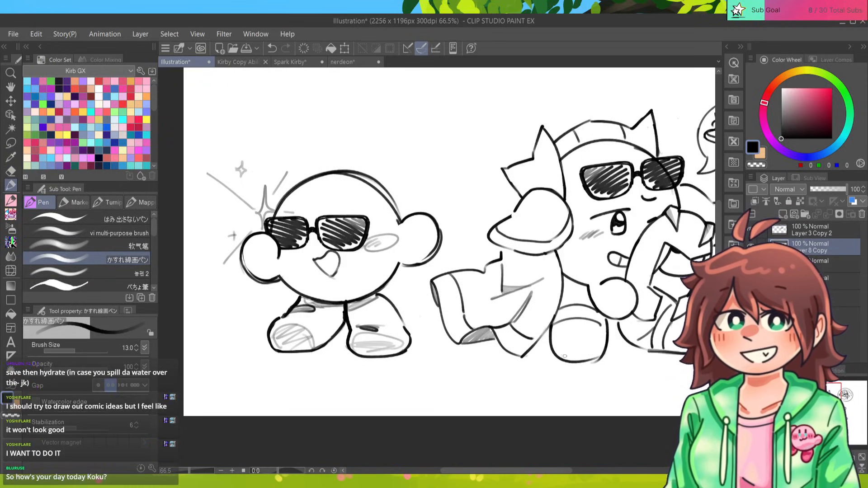
mouse_move(565, 357)
mouse_down()
mouse_move(567, 341)
mouse_move(601, 344)
mouse_up()
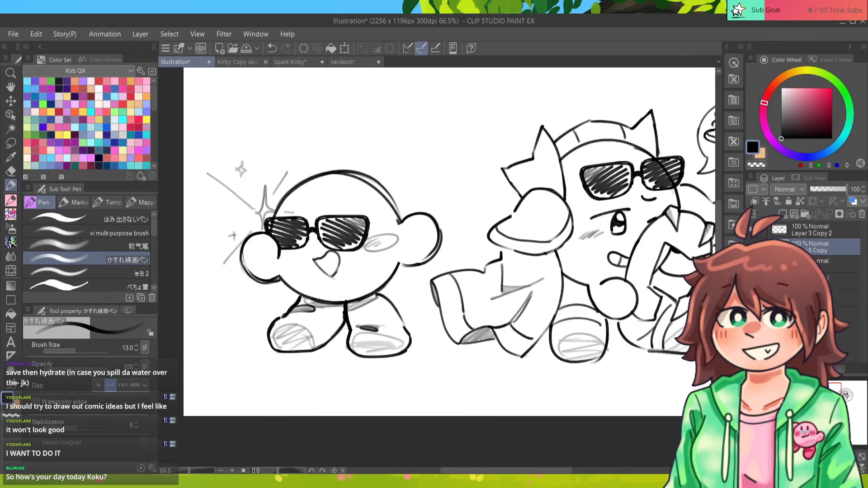
Erase the inner and lower outline of the caped Kirby's foot behind the mask and redraw it as a continuous curve.
mouse_move(498, 226)
mouse_down()
mouse_move(379, 264)
mouse_move(399, 241)
mouse_move(374, 230)
mouse_move(374, 240)
mouse_move(386, 228)
mouse_move(384, 236)
mouse_move(363, 227)
mouse_up()
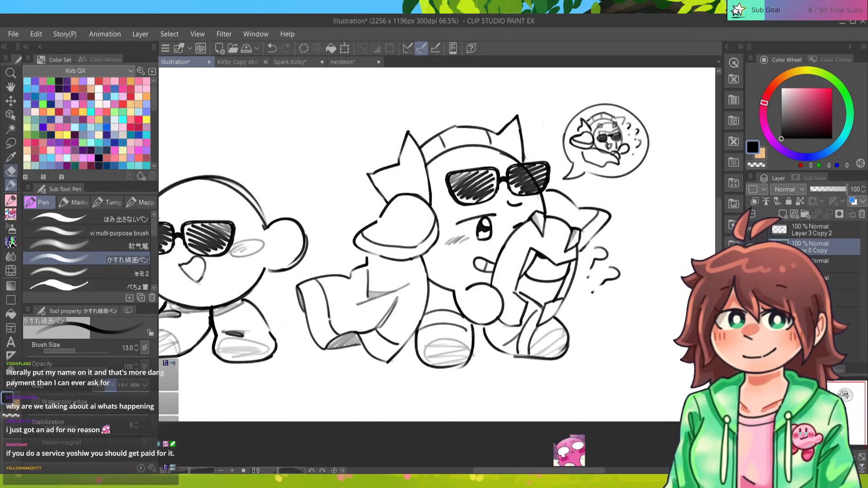
key(e)
mouse_move(524, 342)
mouse_down()
mouse_move(495, 348)
mouse_move(518, 357)
mouse_move(508, 358)
mouse_up()
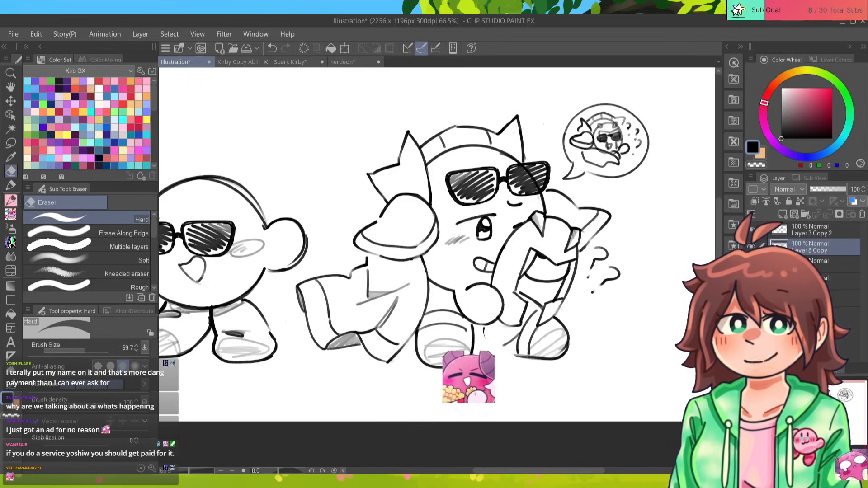
key(p)
mouse_move(483, 326)
mouse_down()
mouse_move(515, 357)
mouse_move(492, 348)
mouse_move(541, 358)
mouse_up()
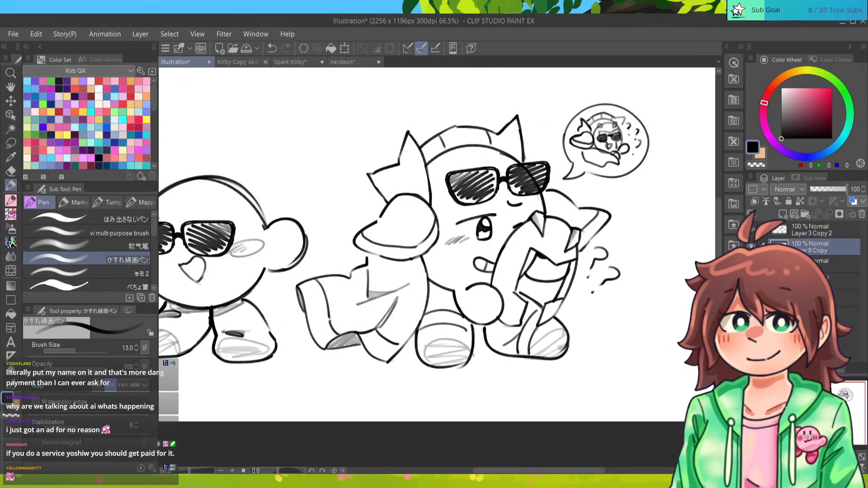
Erase the lower outer corner of the foot behind the mask and redraw its flat bottom edge.
key(e)
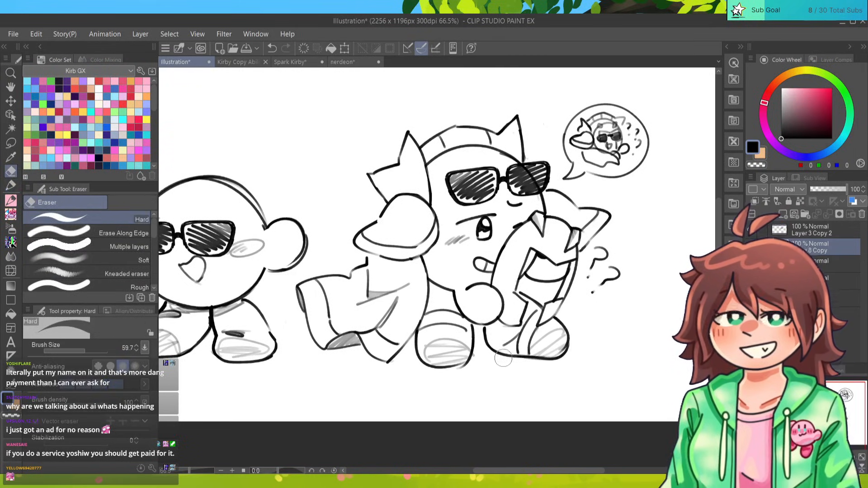
drag(569, 357, 556, 361)
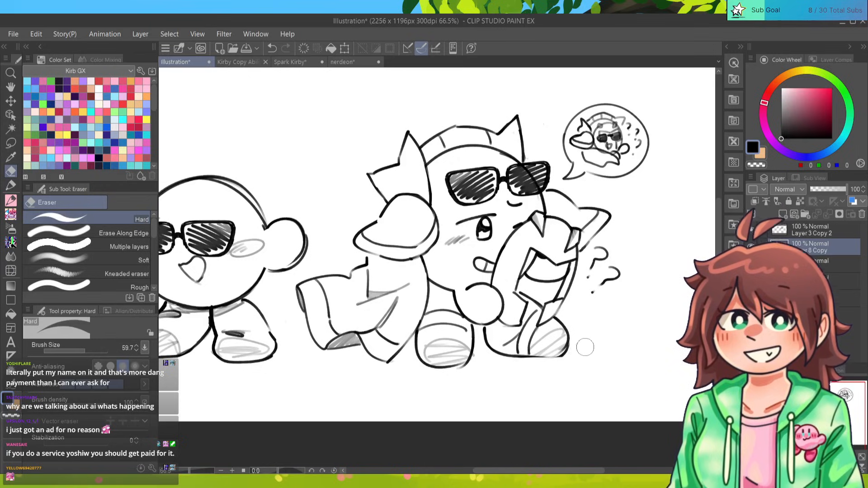
key(p)
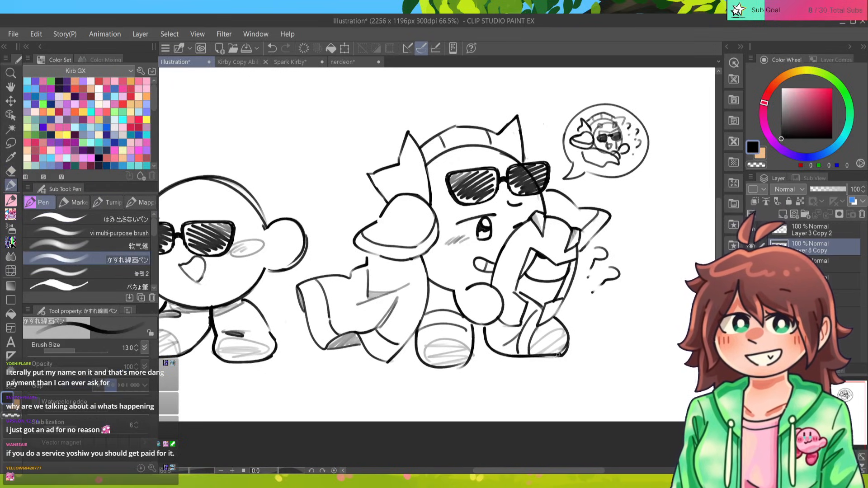
key(ctrl+z)
drag(507, 356, 564, 357)
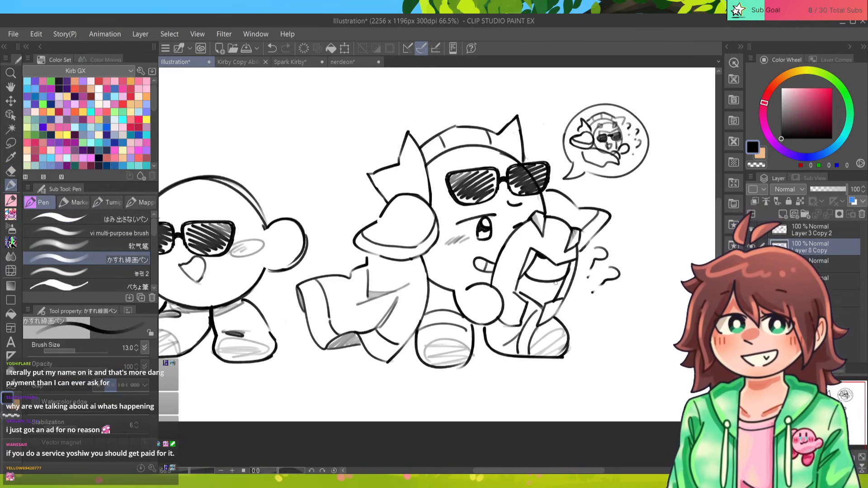
Erase the sole hatching and outer edge of the foot behind the mask, then redraw its rounded side and hatched sole.
key(e)
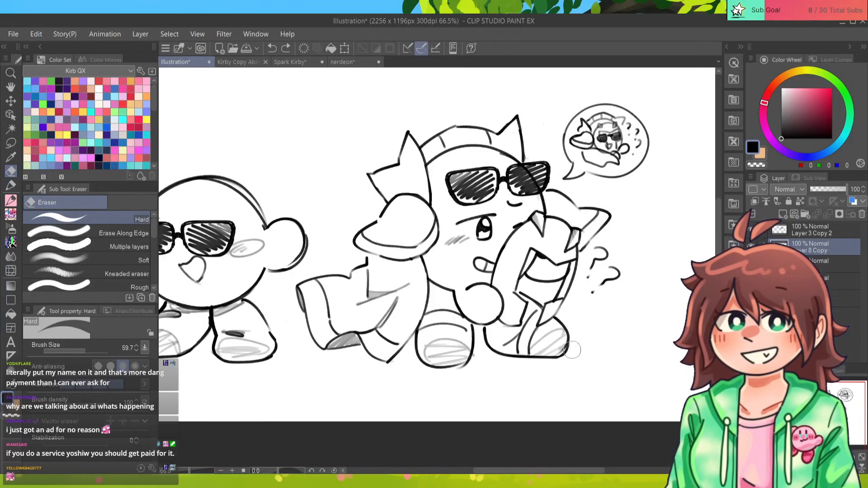
mouse_move(571, 349)
mouse_down()
mouse_move(548, 333)
mouse_move(534, 348)
mouse_move(553, 349)
mouse_move(537, 353)
mouse_move(567, 333)
mouse_move(558, 324)
mouse_move(562, 350)
mouse_up()
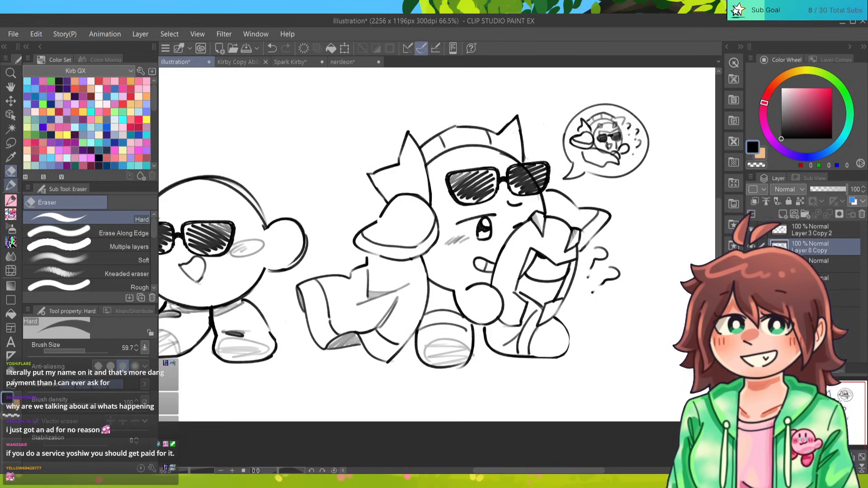
click(11, 185)
scroll(597, 380, up, 6)
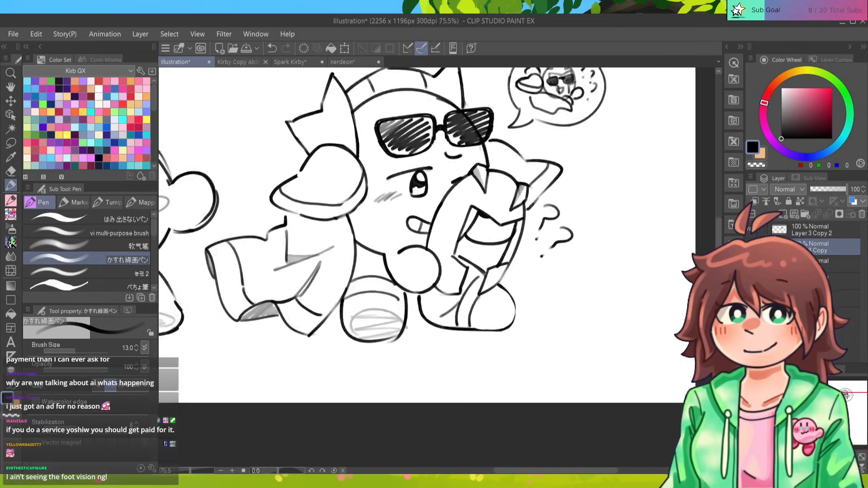
drag(482, 233, 475, 310)
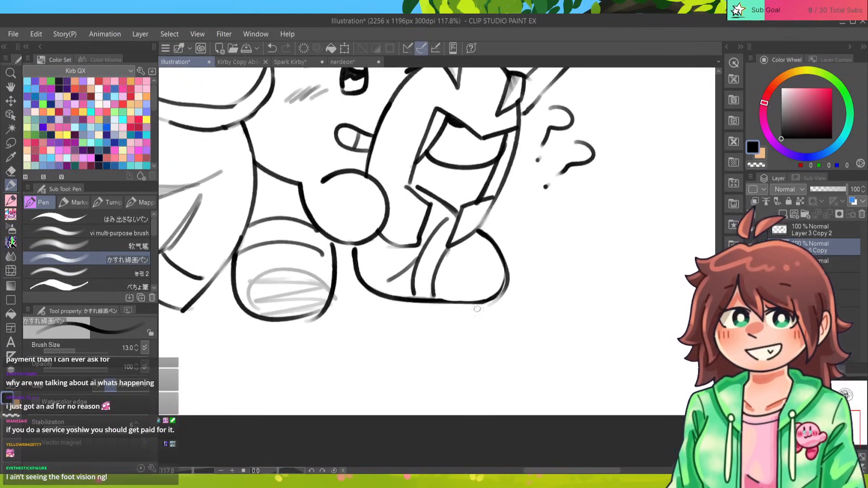
key(ctrl+z)
drag(483, 230, 476, 299)
key(ctrl+z)
mouse_move(482, 233)
mouse_down()
mouse_move(478, 300)
mouse_move(497, 295)
mouse_move(483, 234)
mouse_move(482, 300)
mouse_move(490, 293)
mouse_move(449, 302)
mouse_move(491, 297)
mouse_move(442, 303)
mouse_move(486, 298)
mouse_move(476, 302)
mouse_move(500, 283)
mouse_move(453, 303)
mouse_move(436, 299)
mouse_move(487, 300)
mouse_move(449, 290)
mouse_move(501, 281)
mouse_up()
key(ctrl+z)
key(ctrl+z)
key(ctrl+z)
Erase the lower inner curve of the foot behind the mask and switch back to the pen.
key(e)
drag(357, 269, 377, 292)
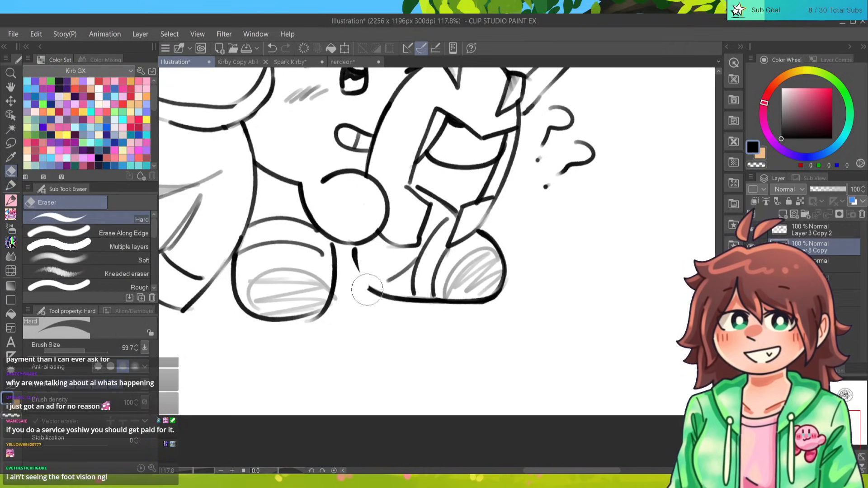
key(p)
drag(355, 253, 395, 296)
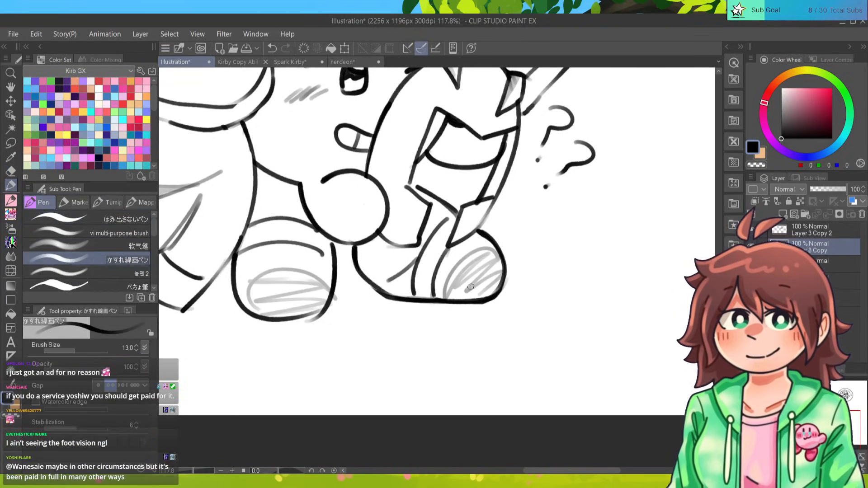
key(ctrl+z)
drag(354, 250, 385, 295)
key(ctrl+z)
mouse_move(353, 247)
mouse_down()
mouse_move(376, 291)
mouse_move(409, 302)
mouse_up()
key(ctrl+z)
drag(352, 246, 396, 301)
key(ctrl+z)
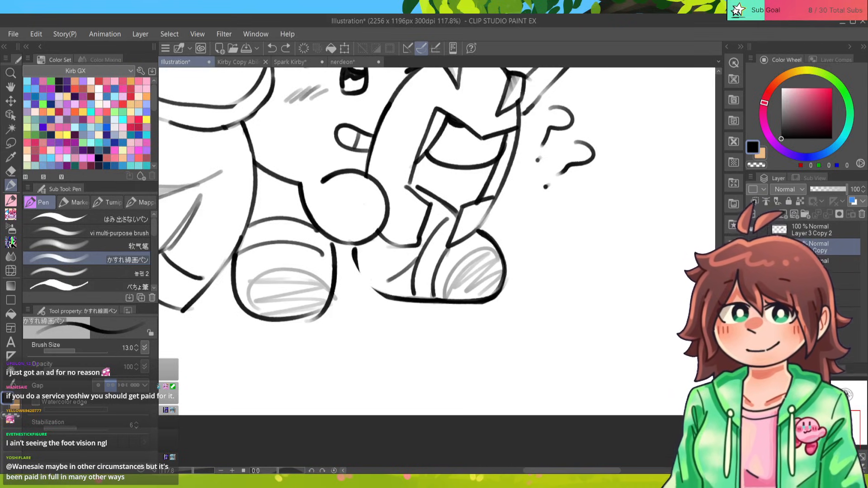
Redraw the inner curve of the foot behind the mask in one stroke running into its bottom edge.
scroll(440, 273, up, 3)
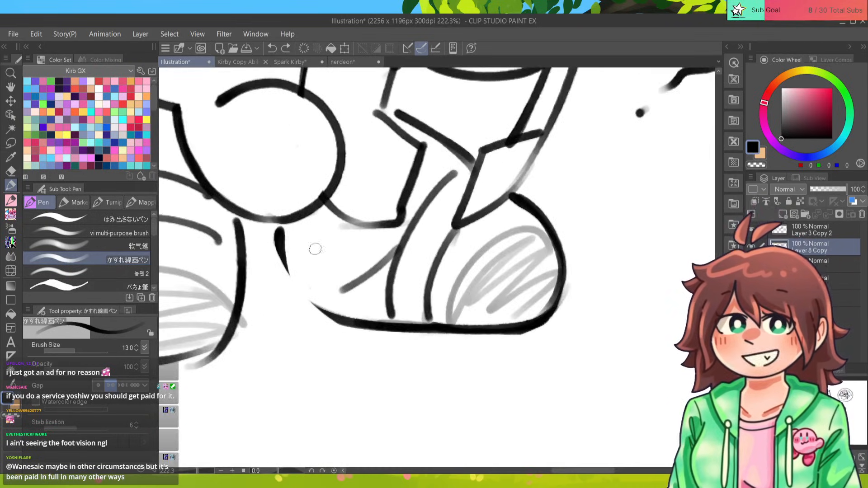
mouse_move(277, 229)
mouse_down()
mouse_move(301, 296)
mouse_move(526, 325)
mouse_up()
scroll(439, 263, down, 5)
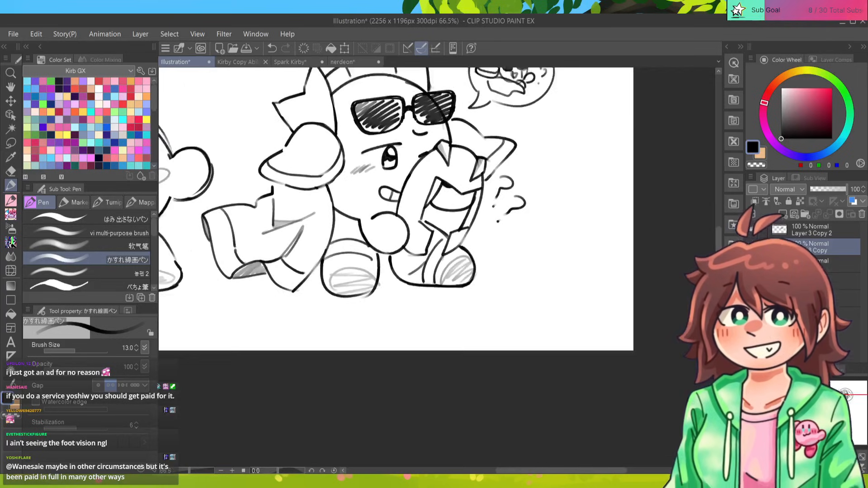
Draw a dark outline along the bottom and lower inner corner of the caped Kirby's near foot.
scroll(439, 264, up, 3)
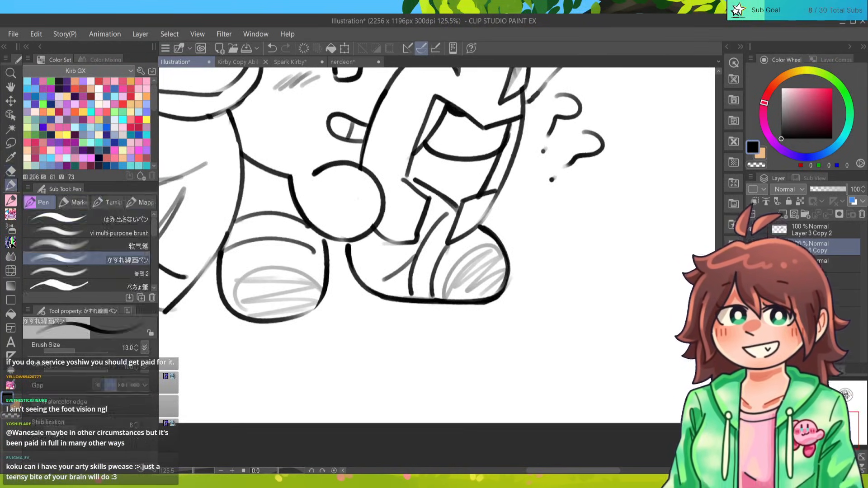
drag(322, 293, 272, 321)
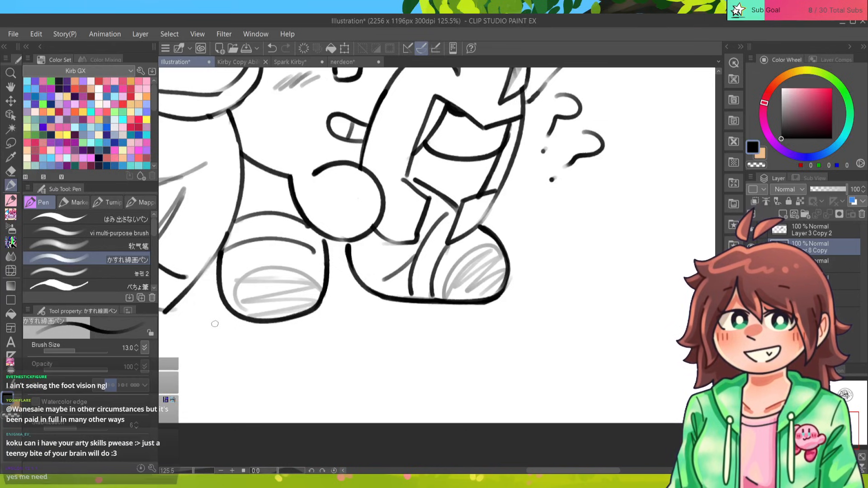
scroll(437, 268, down, 8)
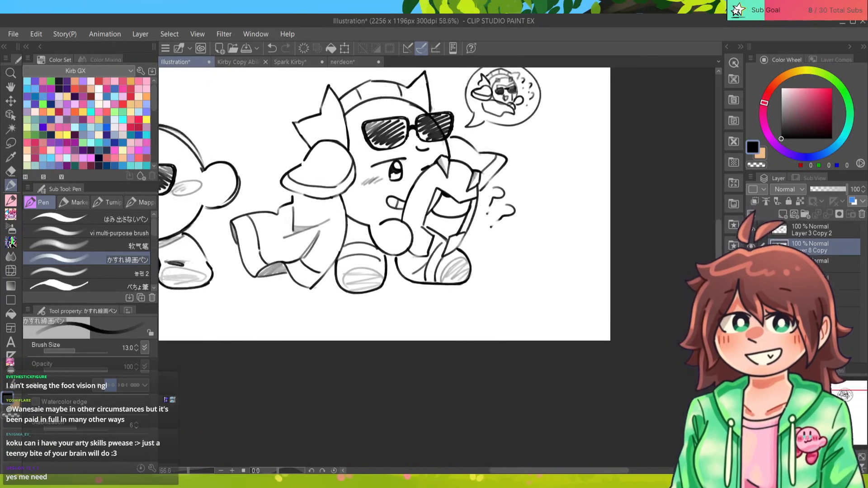
Add grey shading under the caped Kirby's body beside the cape, and erase the sole hatching from the foot behind the mask.
scroll(437, 268, up, 2)
drag(437, 269, 507, 313)
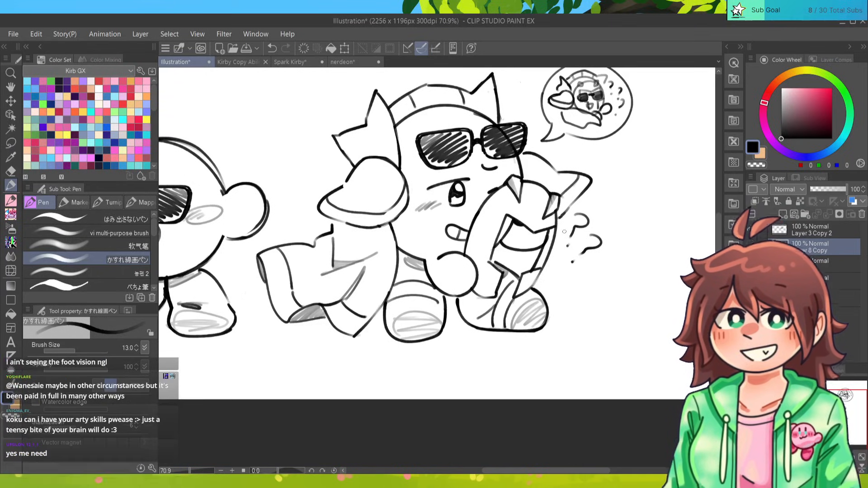
key(e)
mouse_move(496, 261)
mouse_down()
mouse_move(557, 278)
mouse_move(529, 303)
mouse_move(536, 316)
mouse_move(517, 322)
mouse_up()
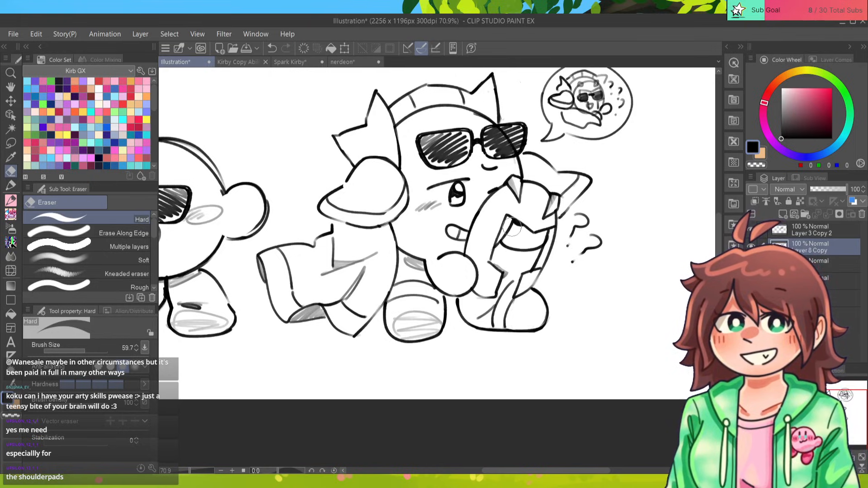
key(p)
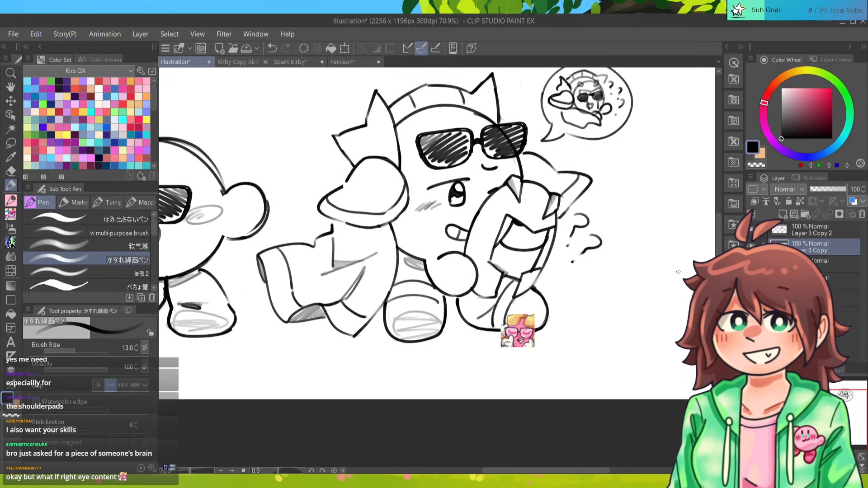
Try to reposition the whole line sketch on the canvas with a transform.
mouse_move(439, 136)
mouse_down()
mouse_move(570, 171)
mouse_move(572, 185)
mouse_move(532, 176)
mouse_up()
drag(549, 348, 535, 337)
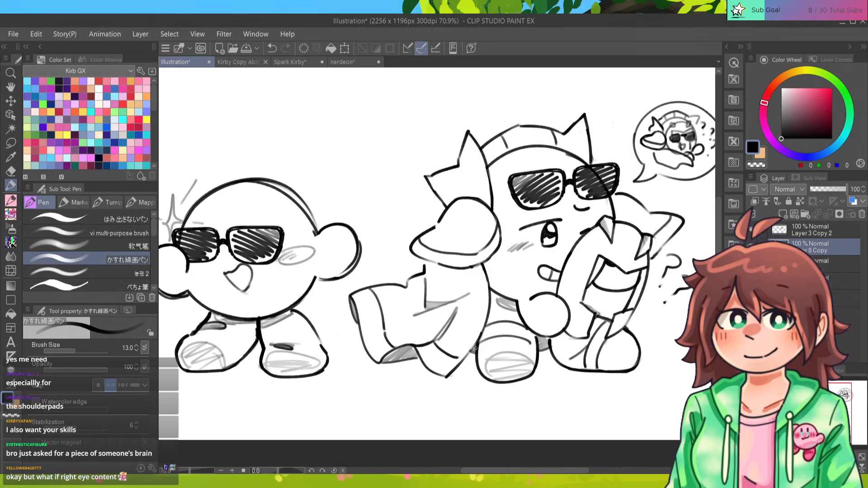
scroll(437, 268, down, 5)
scroll(437, 268, up, 3)
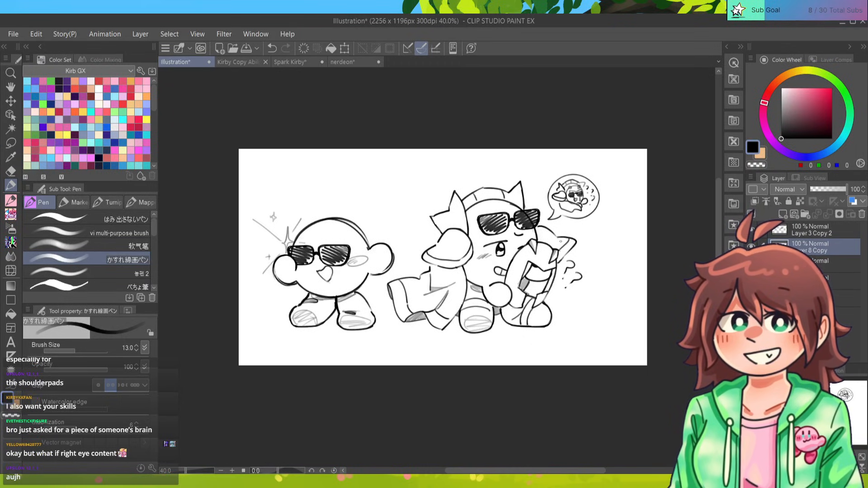
drag(443, 258, 419, 258)
key(ctrl+t)
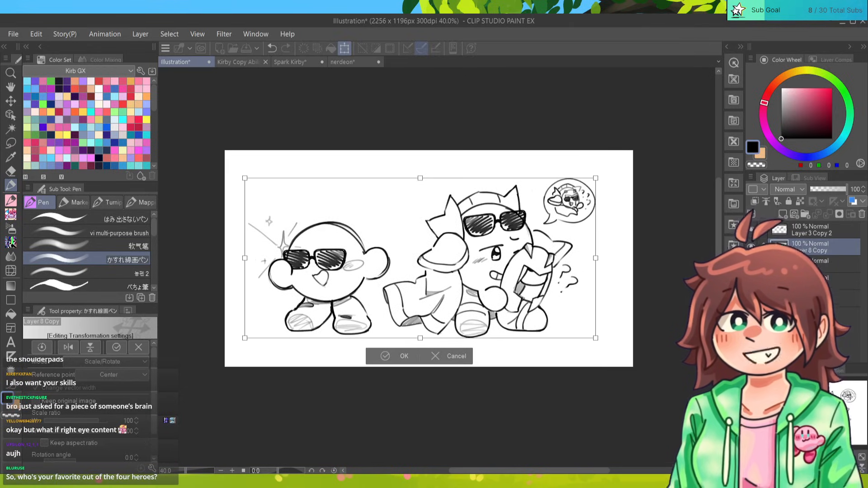
key(ctrl+z)
key(Return)
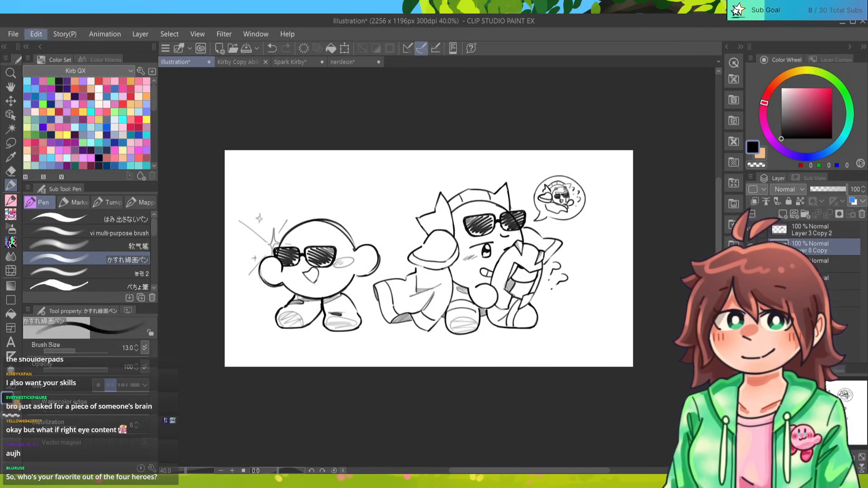
Crop the canvas closer around the two Kirby characters, to a final size of 2105 x 1052 px.
key(ctrl+alt+c)
drag(633, 367, 601, 354)
drag(413, 151, 413, 159)
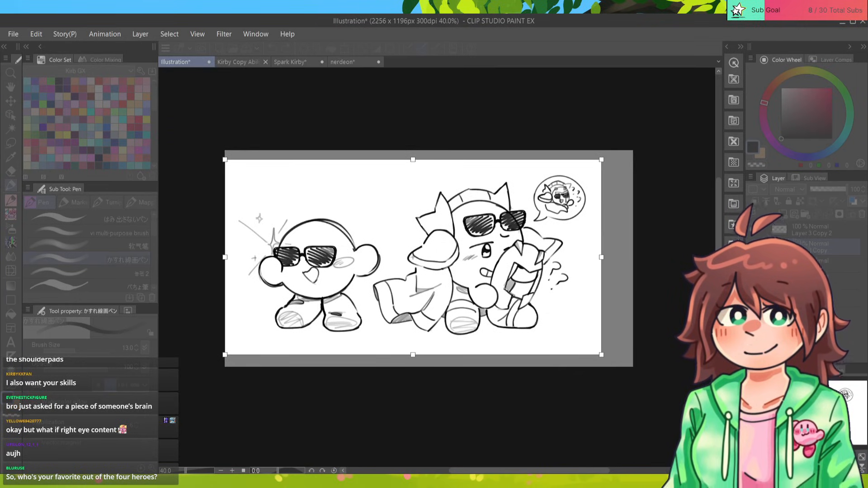
key(Return)
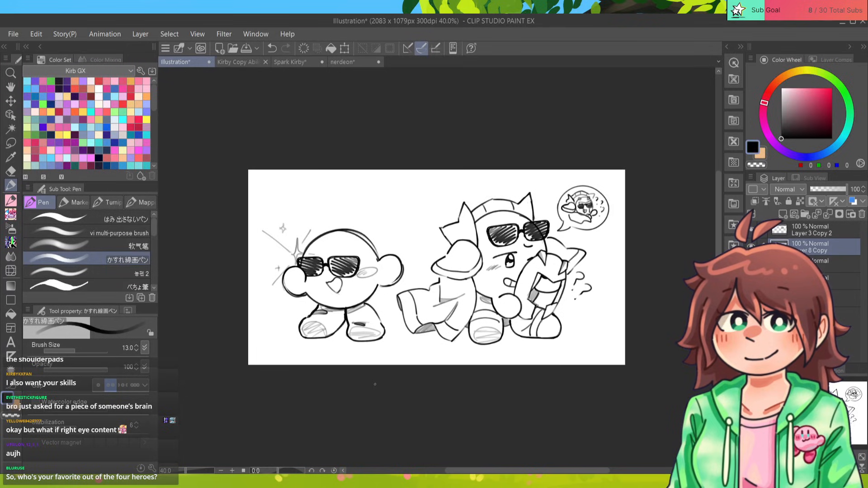
key(ctrl+alt+c)
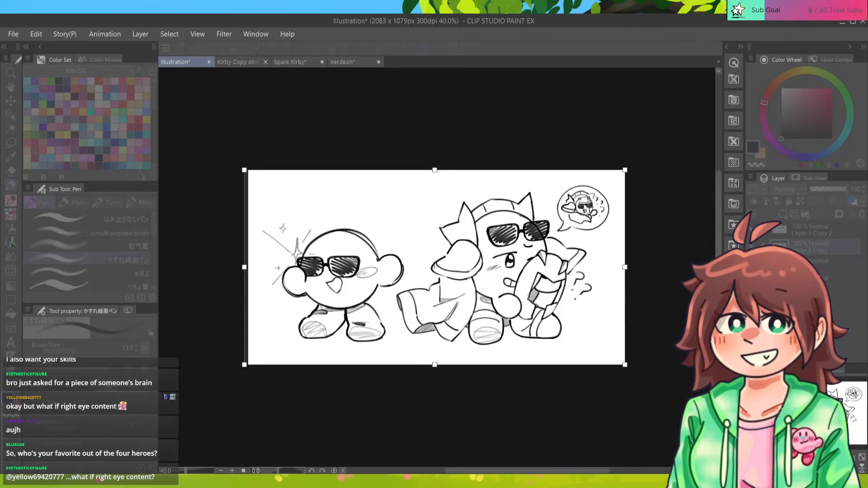
key(Return)
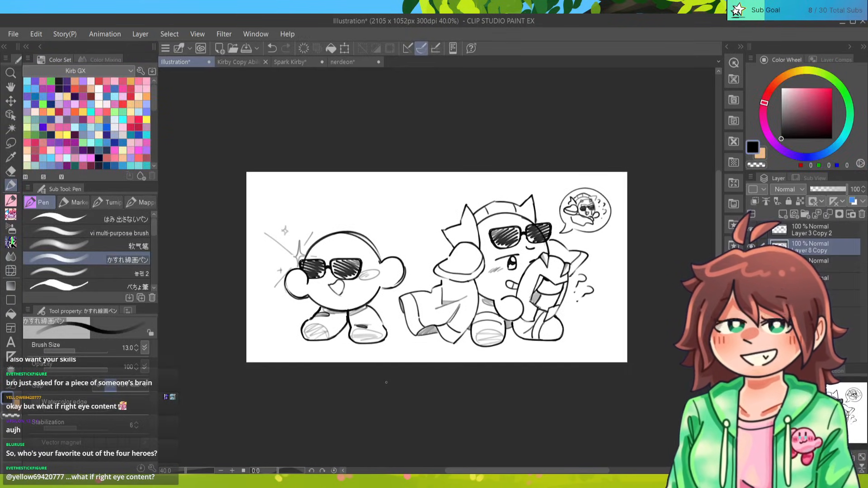
Fade the sketch layer to 22% opacity and hide the layer holding the caped Kirby's sunglasses.
click(823, 190)
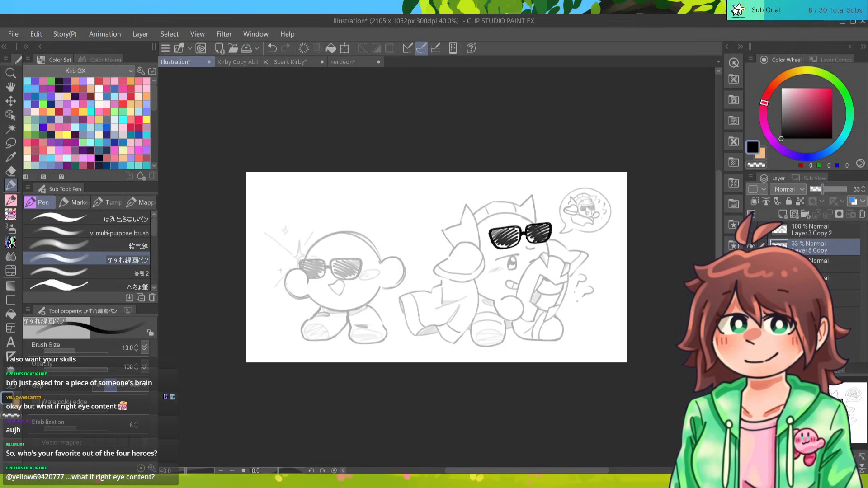
click(751, 230)
click(818, 190)
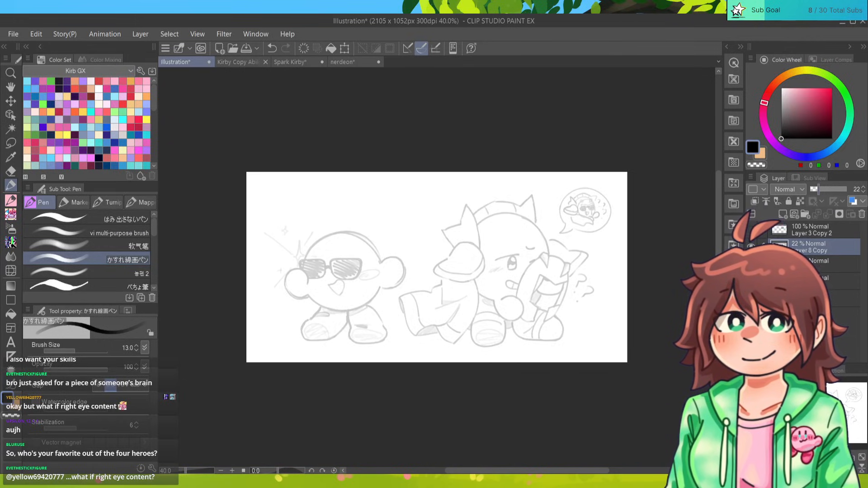
Add a new layer above the faded sketch and select the 농펜 2 pen with the dark purple swatch (30, 24, 37).
click(783, 214)
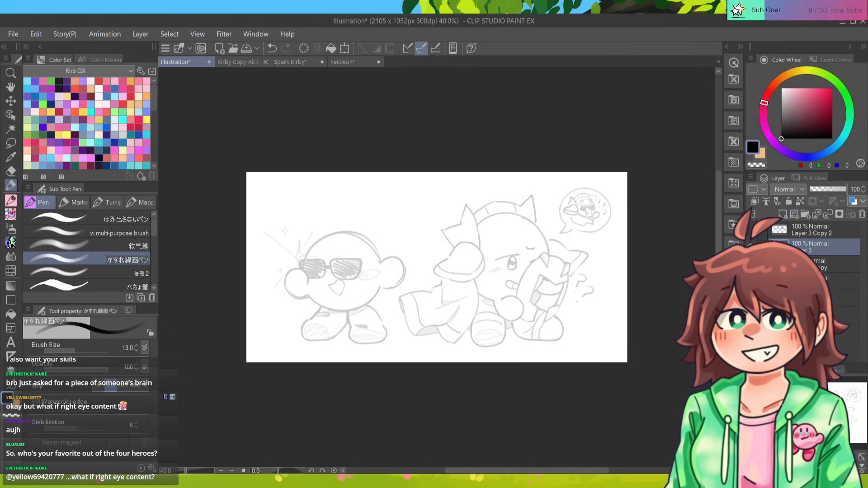
drag(353, 290, 438, 269)
scroll(438, 269, up, 3)
scroll(438, 269, up, 3)
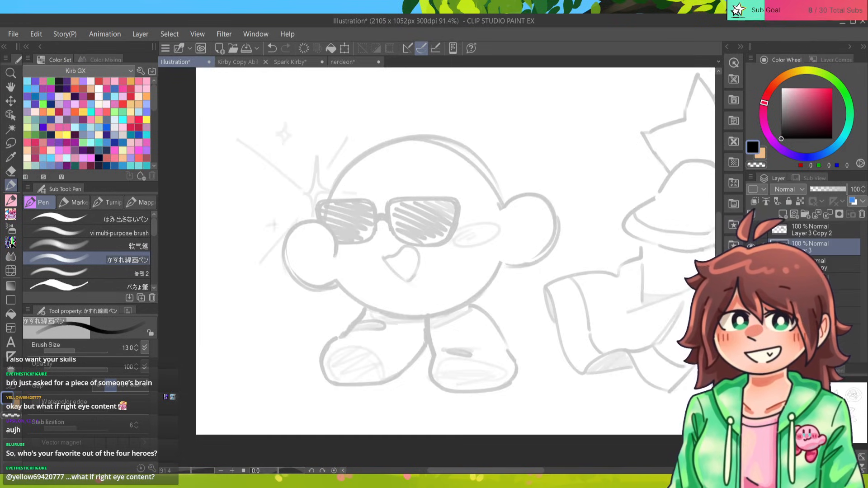
click(58, 81)
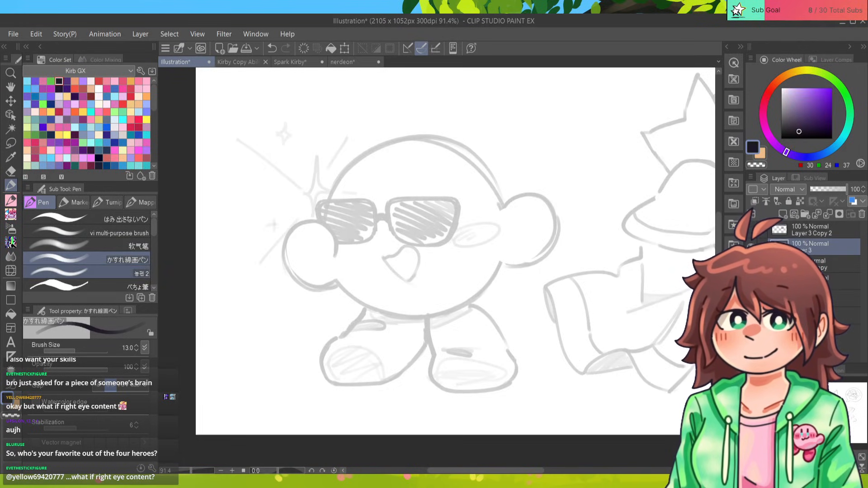
click(109, 272)
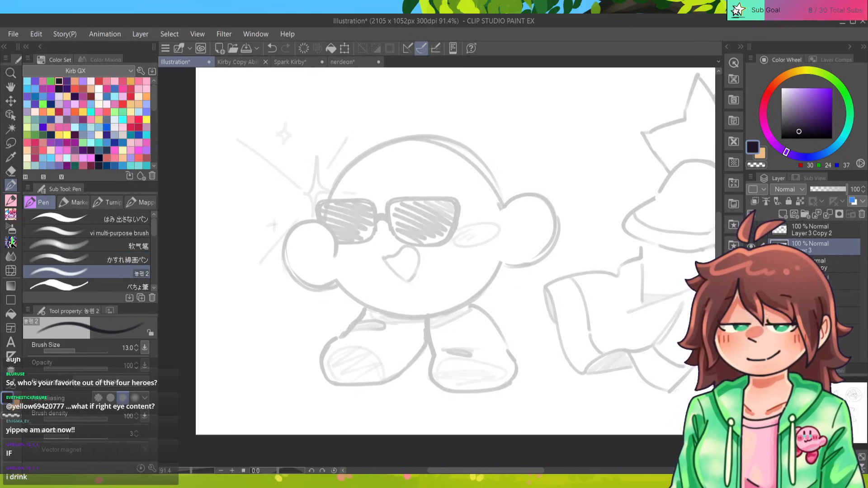
Try out the pen with a round test loop around the caped Kirby's eye.
scroll(437, 270, right, 6)
scroll(437, 271, right, 4)
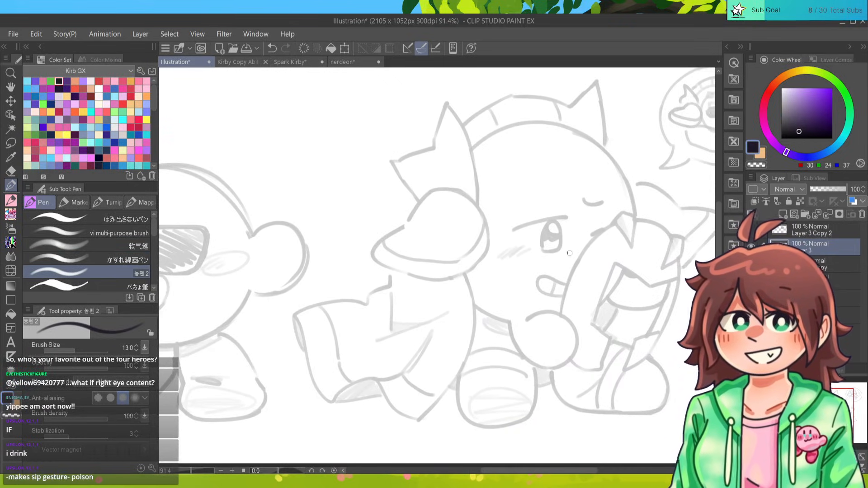
mouse_move(565, 256)
mouse_down()
mouse_move(568, 209)
mouse_move(509, 207)
mouse_move(493, 232)
mouse_move(584, 244)
mouse_move(583, 217)
mouse_move(545, 200)
mouse_up()
key(ctrl+z)
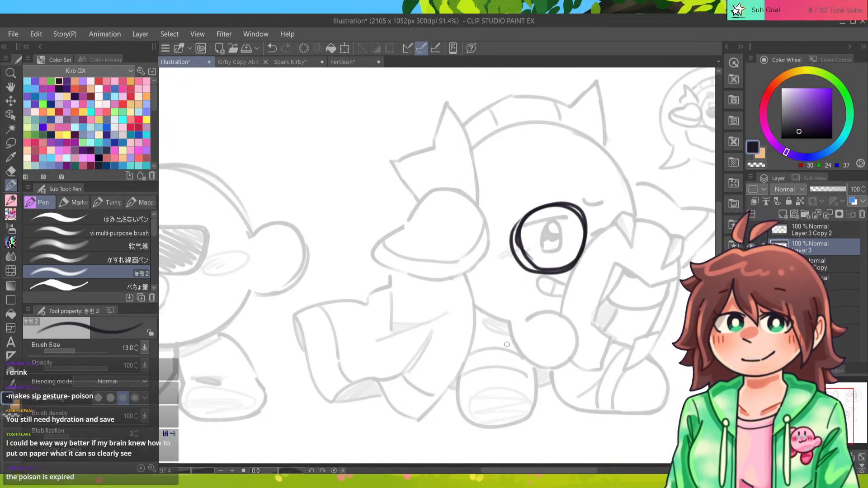
key(ctrl+z)
Try to ink the upper arc of the first Kirby's head in dark purple at size 13.
drag(507, 344, 798, 345)
scroll(443, 268, up, 3)
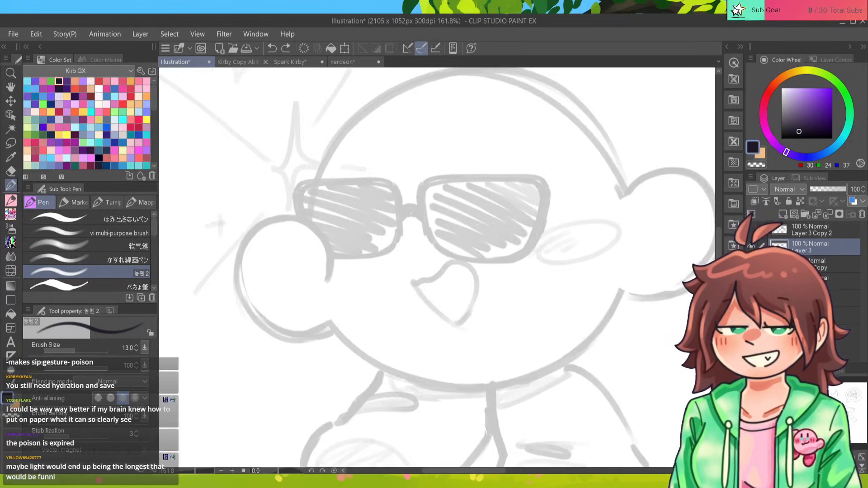
drag(409, 267, 401, 295)
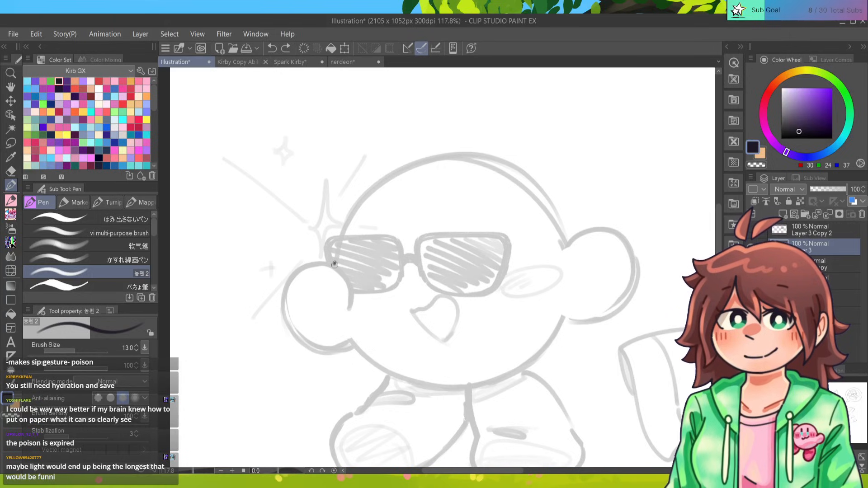
drag(335, 266, 566, 260)
key(ctrl+z)
mouse_move(333, 267)
mouse_down()
mouse_move(337, 242)
mouse_move(566, 260)
mouse_up()
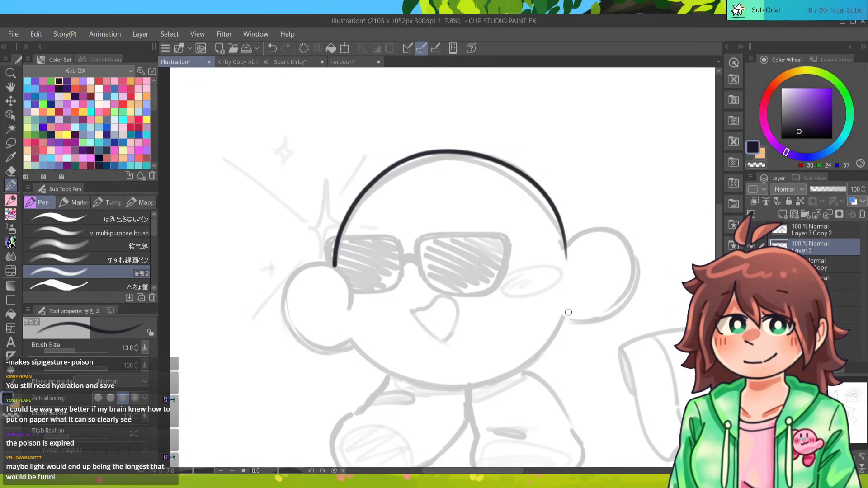
key(ctrl+z)
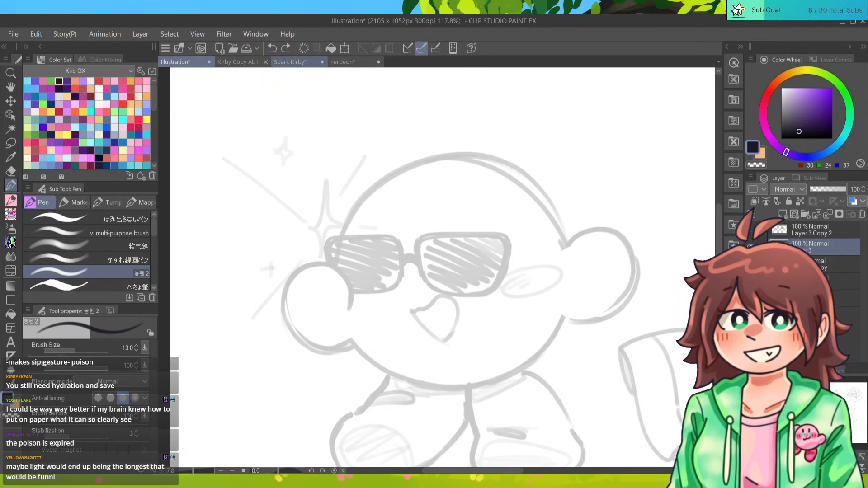
Switch to the Spark Kirby drawing and try test strokes beside the helmet's ear piece to compare line weights.
click(290, 62)
scroll(477, 234, up, 5)
drag(278, 209, 314, 300)
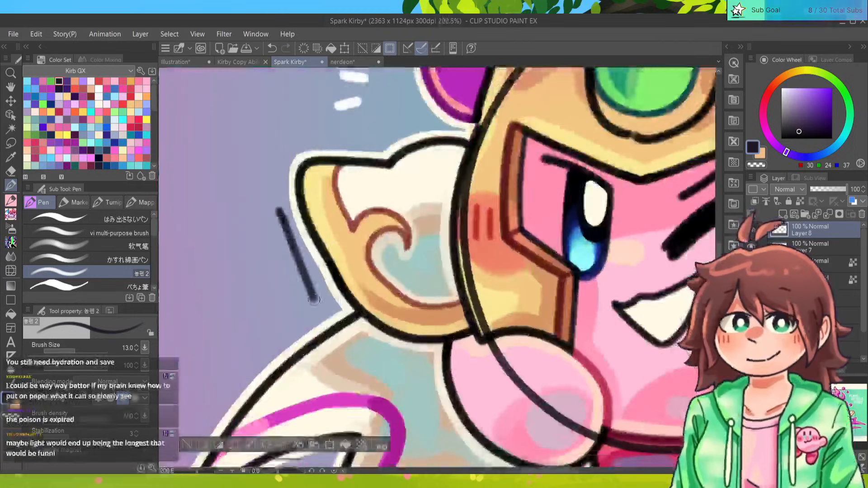
key(ctrl+z)
key(ctrl+z)
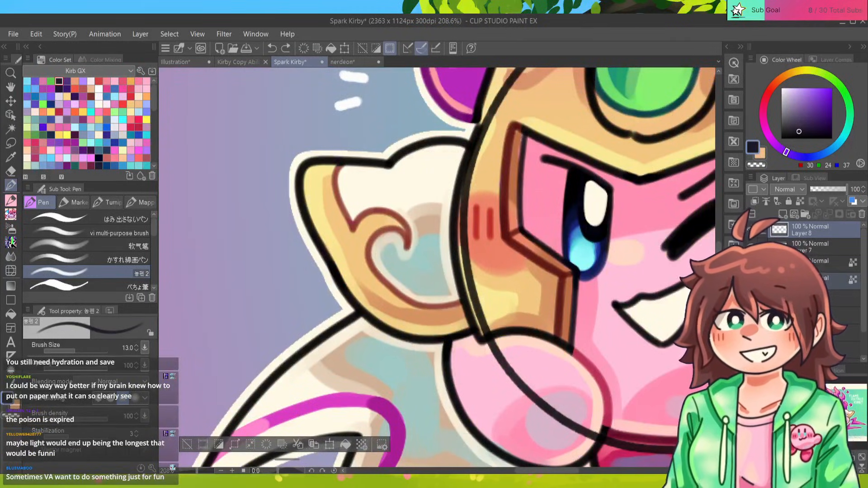
drag(279, 201, 333, 320)
key(ctrl+z)
mouse_move(312, 188)
mouse_down()
mouse_move(319, 207)
mouse_move(494, 323)
mouse_move(332, 376)
mouse_move(267, 302)
mouse_move(337, 376)
mouse_move(357, 265)
mouse_move(333, 161)
mouse_up()
key(ctrl+z)
Change the pen colour to pure black and the brush size to 14, trying the line beside the ear piece.
click(781, 138)
key(ctrl+z)
drag(280, 175, 322, 304)
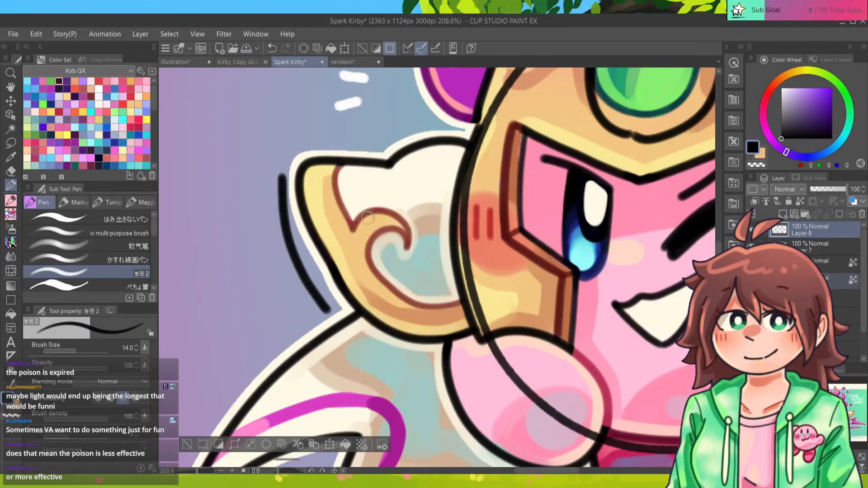
key(ctrl+z)
drag(279, 174, 332, 307)
key(ctrl+z)
Draw black comparison strokes along the ear piece's outline at sizes 14 and 13, plus a short one on the cheek guard.
mouse_move(311, 180)
mouse_down()
mouse_move(366, 310)
mouse_move(315, 207)
mouse_move(367, 298)
mouse_up()
key(ctrl+z)
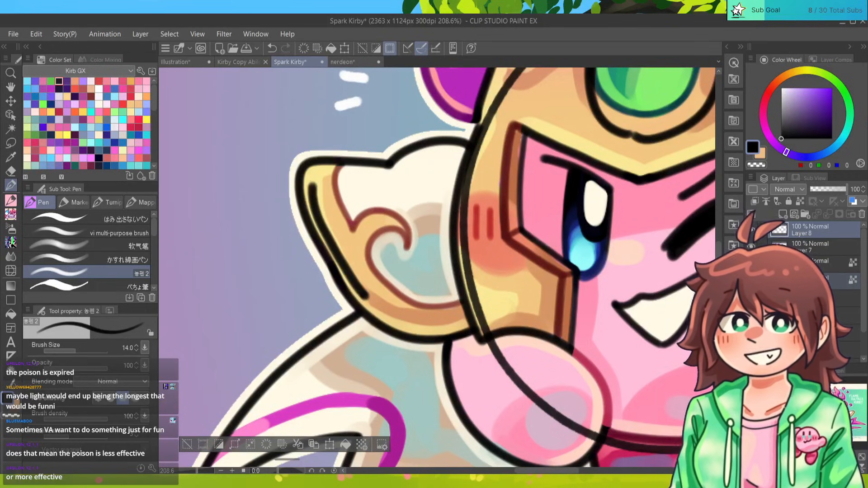
key(bracketleft)
drag(286, 194, 341, 309)
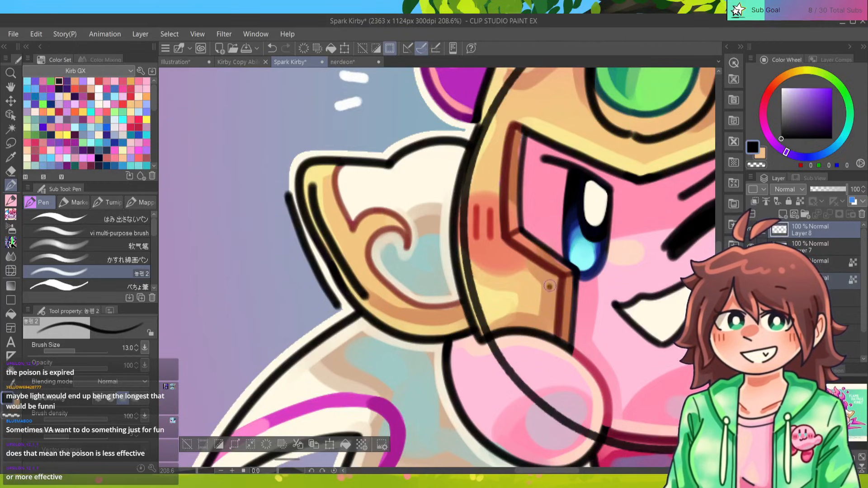
drag(551, 284, 544, 324)
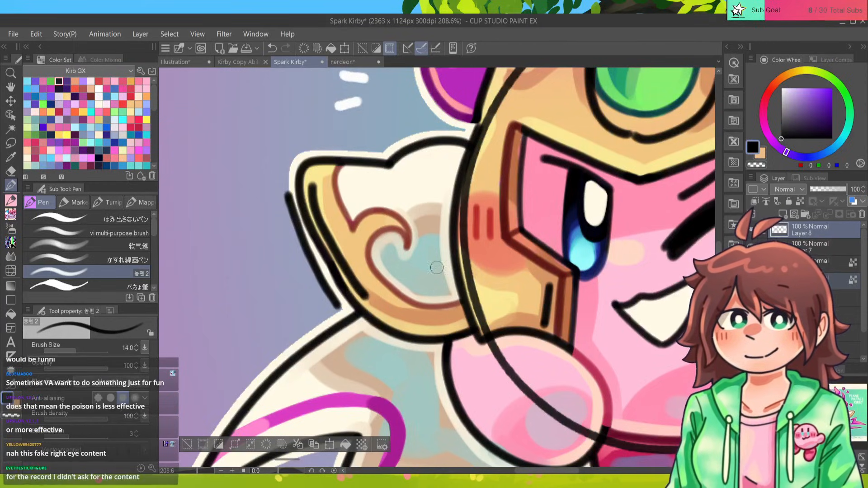
key(bracketright)
Glance at the Kirby Copy Abilities drawing and return to the Illustration document.
click(342, 62)
click(240, 62)
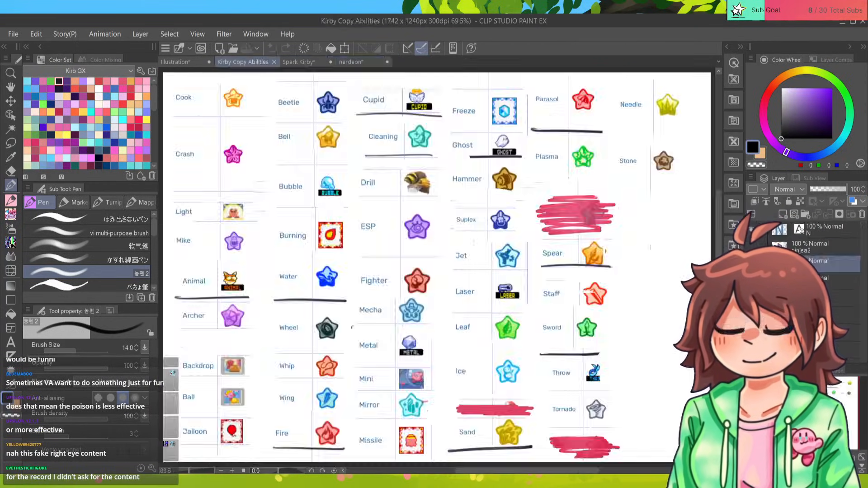
click(176, 61)
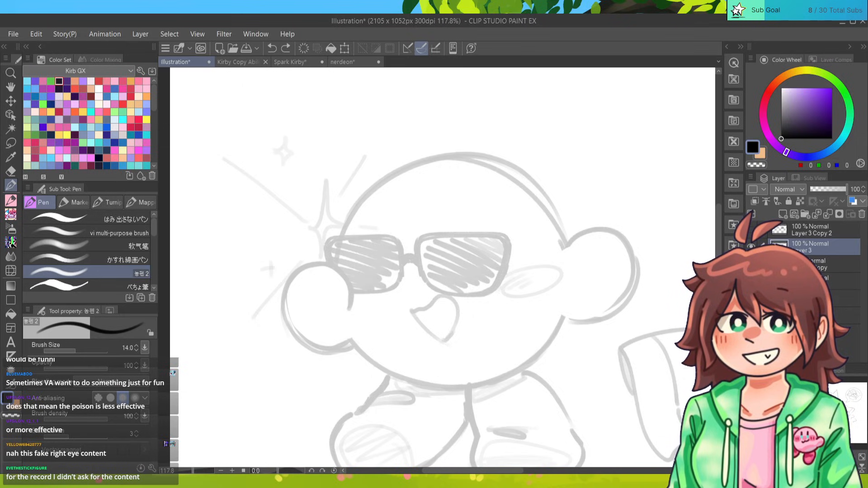
Try several black one-stroke arcs over the top of the first Kirby's head, undoing each.
mouse_move(335, 266)
mouse_down()
mouse_move(376, 185)
mouse_move(545, 230)
mouse_up()
key(ctrl+z)
mouse_move(333, 264)
mouse_down()
mouse_move(351, 213)
mouse_move(562, 237)
mouse_up()
key(ctrl+z)
mouse_move(334, 267)
mouse_down()
mouse_move(547, 199)
mouse_move(572, 269)
mouse_move(335, 258)
mouse_move(420, 158)
mouse_move(572, 276)
mouse_move(335, 258)
mouse_move(573, 261)
mouse_up()
key(ctrl+z)
key(ctrl+z)
key(ctrl+z)
mouse_move(335, 267)
mouse_down()
mouse_move(369, 190)
mouse_move(561, 264)
mouse_up()
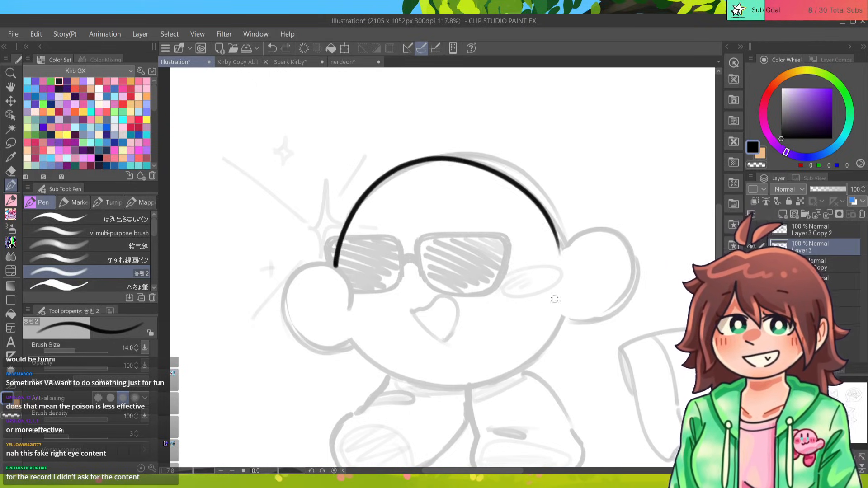
key(ctrl+z)
Ink the top of the first Kirby's head in one black arc and erase the end that overshoots the outstretched arm.
mouse_move(335, 266)
mouse_down()
mouse_move(506, 166)
mouse_move(561, 268)
mouse_up()
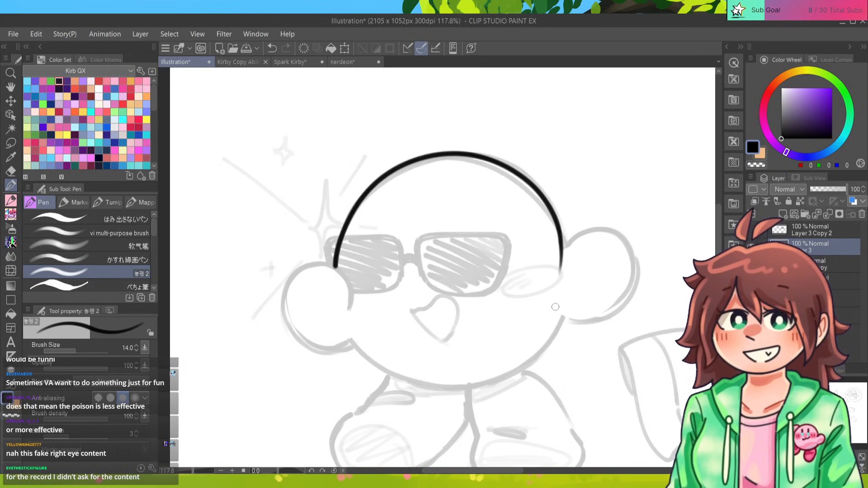
key(e)
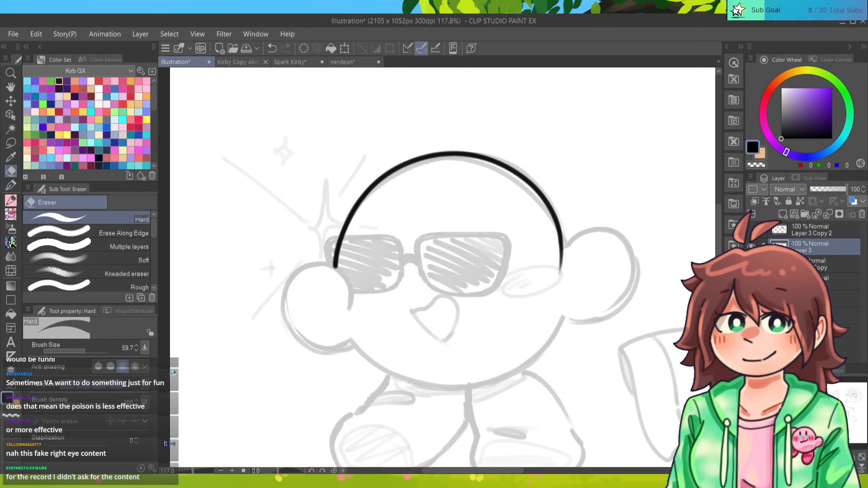
click(558, 253)
drag(547, 216, 561, 265)
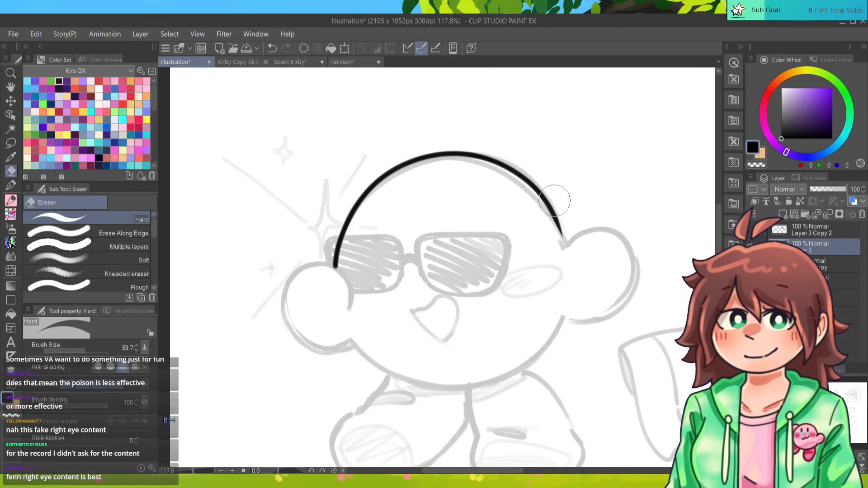
Redraw the trimmed end of the head arc with a short black pen stroke down to the outstretched arm.
key(p)
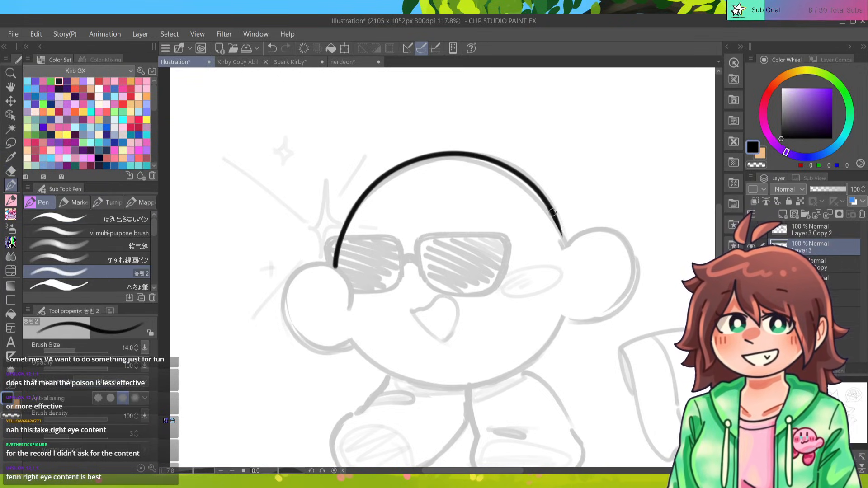
drag(553, 212, 563, 244)
key(ctrl+z)
key(ctrl+z)
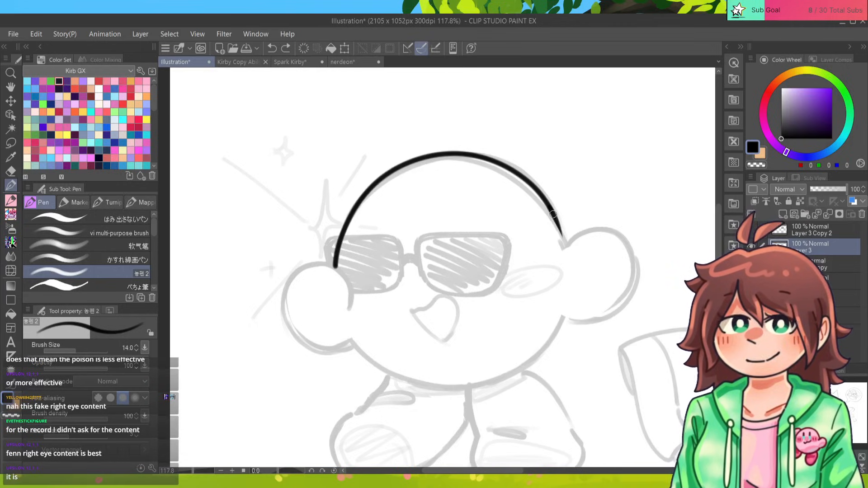
drag(552, 213, 563, 242)
key(ctrl+z)
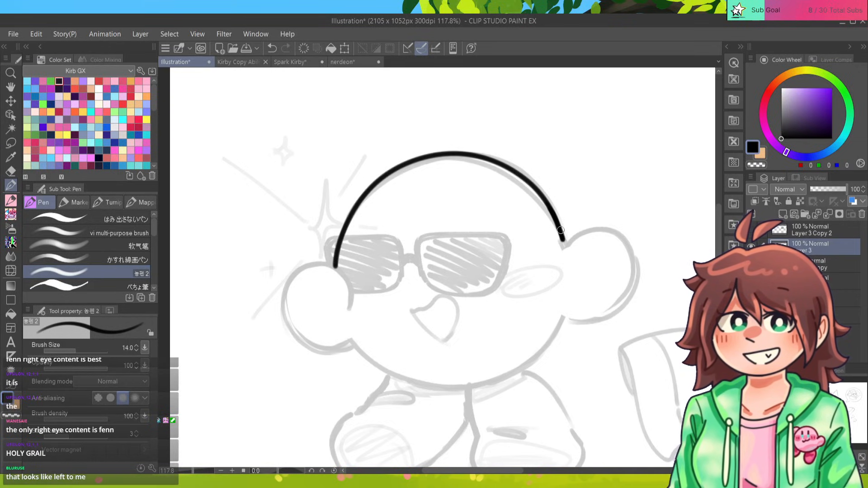
Lasso the black arc over the first Kirby's head and transform it to be slightly shorter in height, then deselect.
key(m)
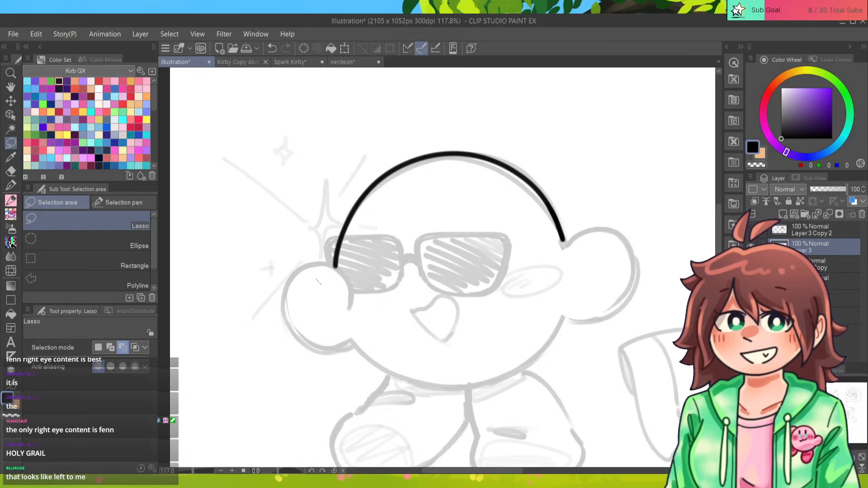
mouse_move(318, 281)
mouse_down()
mouse_move(621, 226)
mouse_move(384, 330)
mouse_up()
key(ctrl+t)
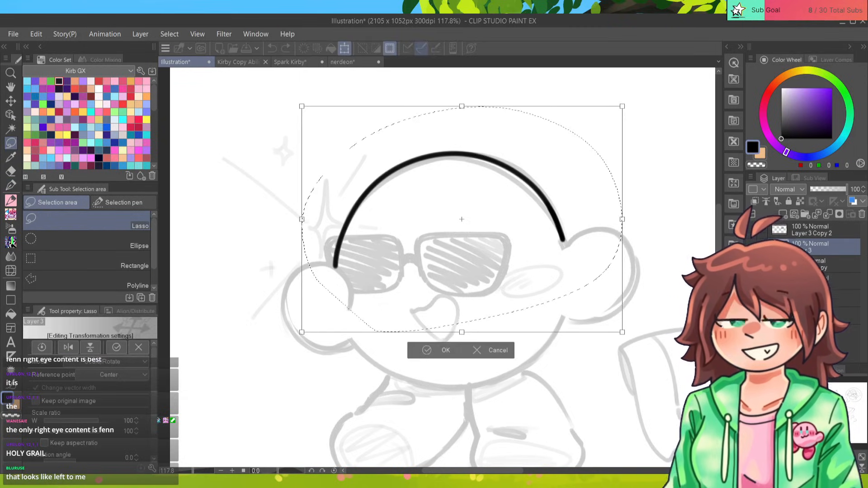
drag(461, 106, 462, 110)
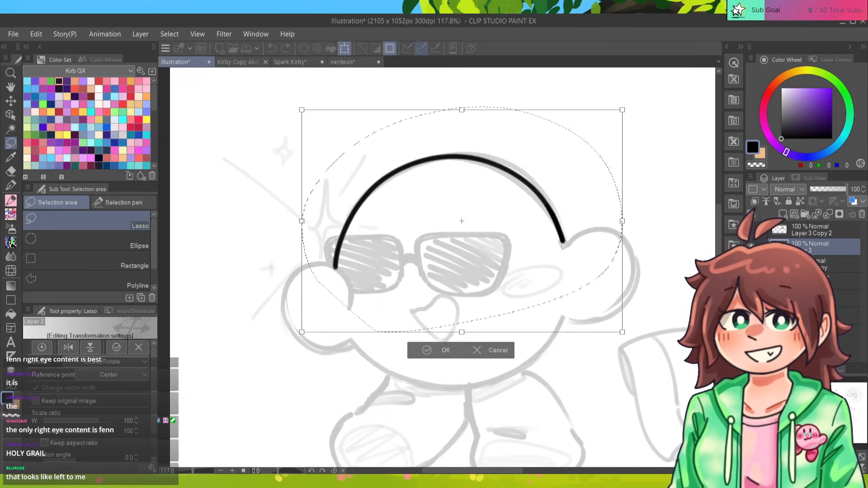
click(427, 350)
key(ctrl+d)
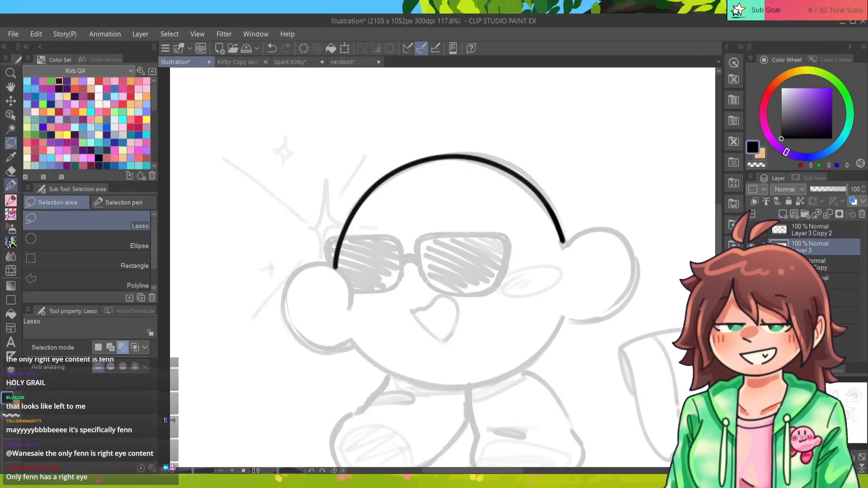
Try black pen outlines around the first Kirby's outstretched arm, starting at the end of the head arc, and undo them.
key(p)
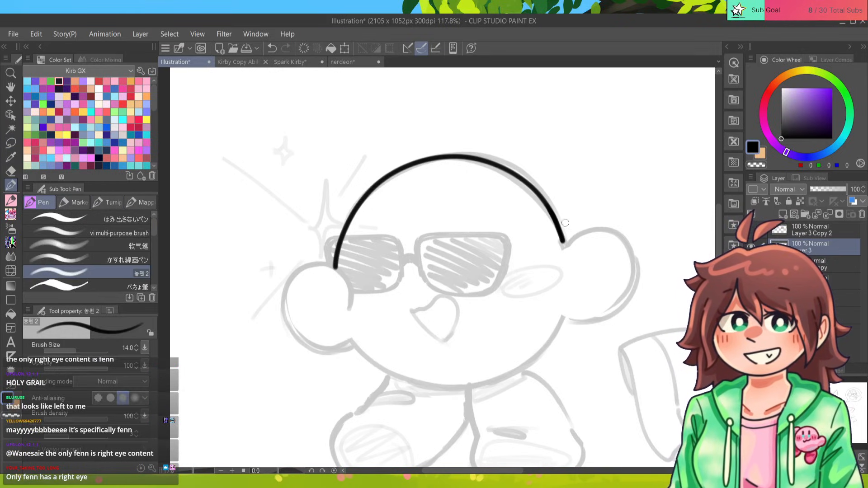
mouse_move(563, 244)
mouse_down()
mouse_move(635, 275)
mouse_move(608, 311)
mouse_up()
key(ctrl+z)
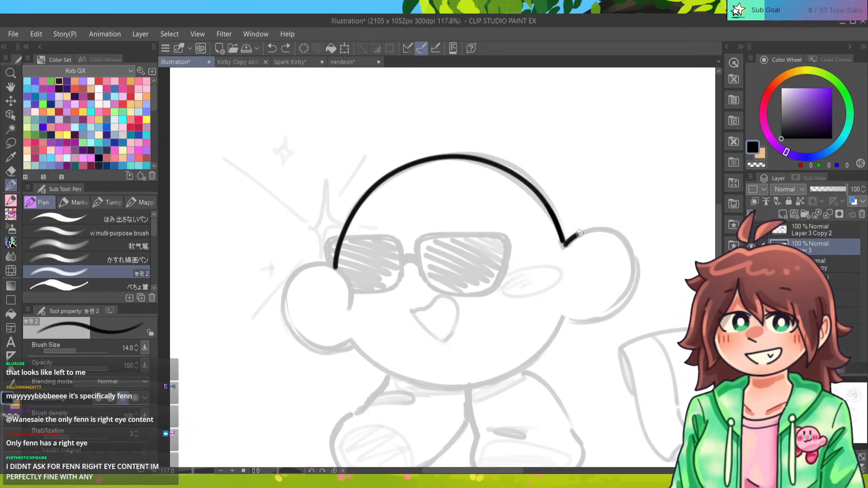
drag(565, 244, 628, 302)
drag(636, 254, 565, 321)
key(ctrl+z)
key(ctrl+z)
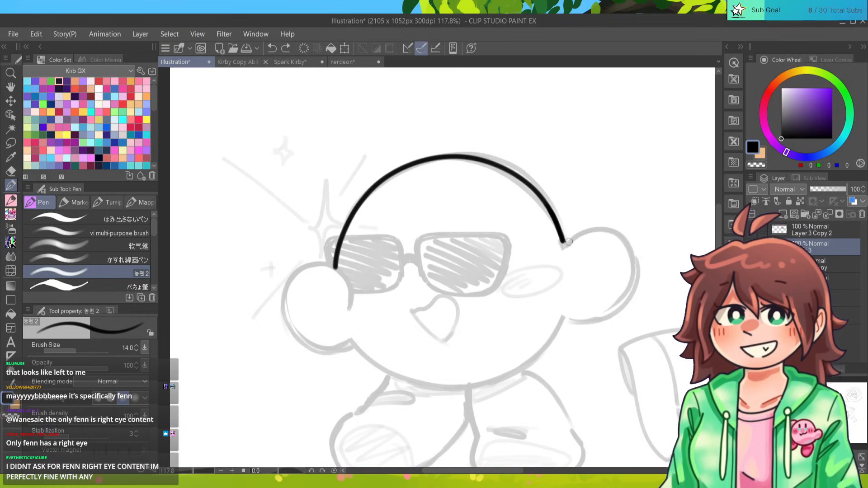
Ink the first Kirby's rounded outstretched arm in one black stroke and reinforce its joint with the head arc.
mouse_move(563, 244)
mouse_down()
mouse_move(628, 245)
mouse_move(560, 322)
mouse_up()
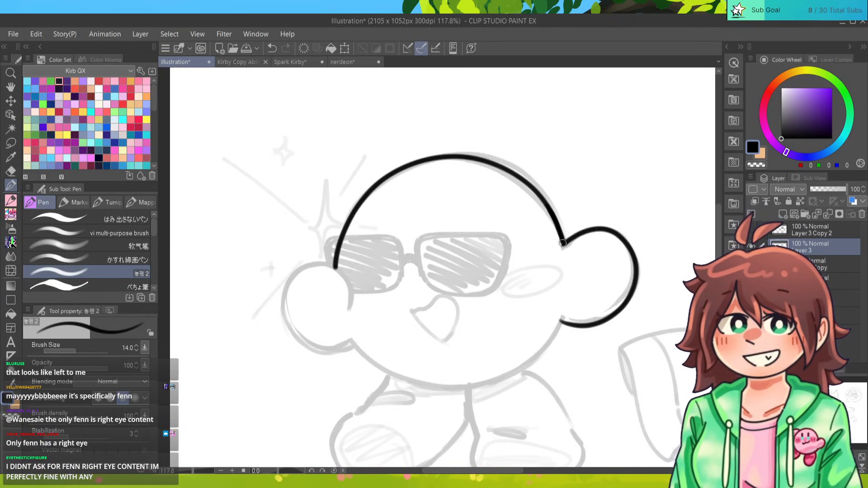
drag(557, 220, 563, 245)
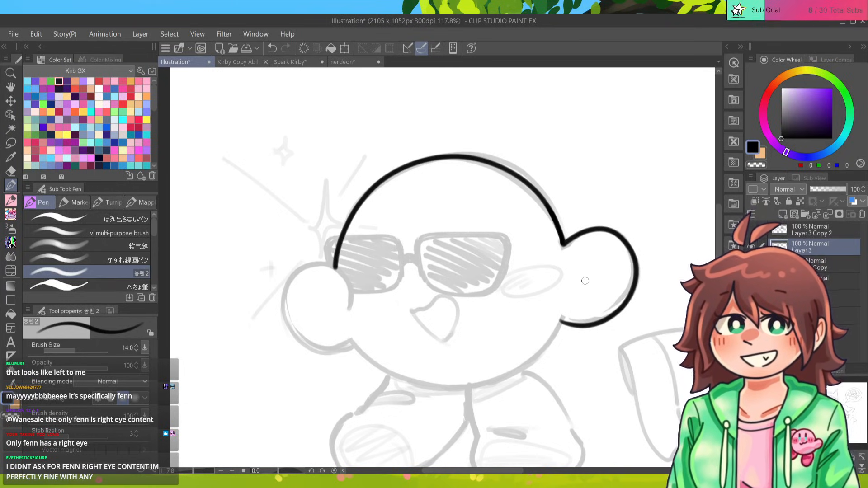
Try black one-stroke curves along the underside of the first Kirby's body from the outstretched arm, undoing each.
drag(821, 416, 828, 413)
mouse_move(783, 457)
mouse_down()
mouse_move(792, 457)
mouse_move(784, 457)
mouse_up()
drag(826, 413, 778, 419)
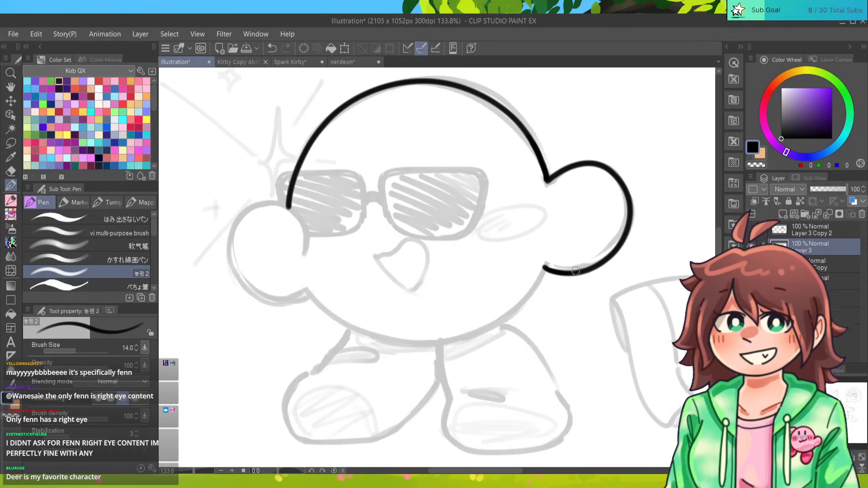
mouse_move(544, 267)
mouse_down()
mouse_move(498, 321)
mouse_move(339, 313)
mouse_up()
key(ctrl+z)
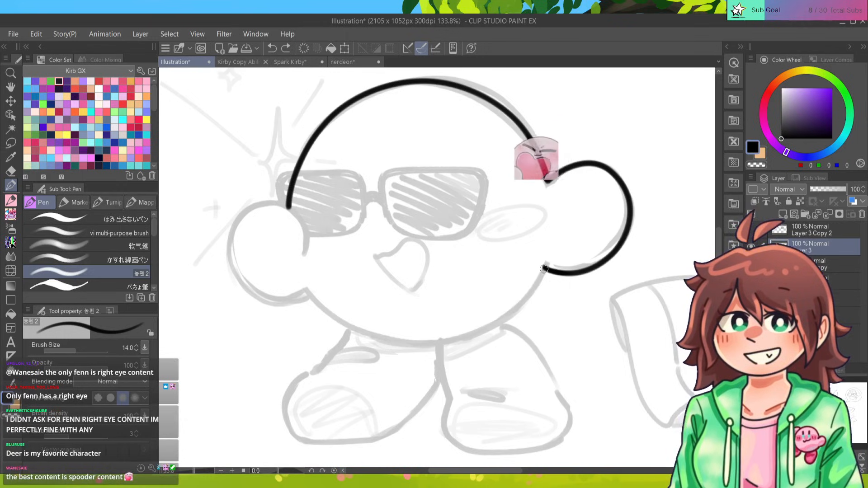
mouse_move(545, 267)
mouse_down()
mouse_move(532, 294)
mouse_move(401, 345)
mouse_move(305, 292)
mouse_up()
key(ctrl+z)
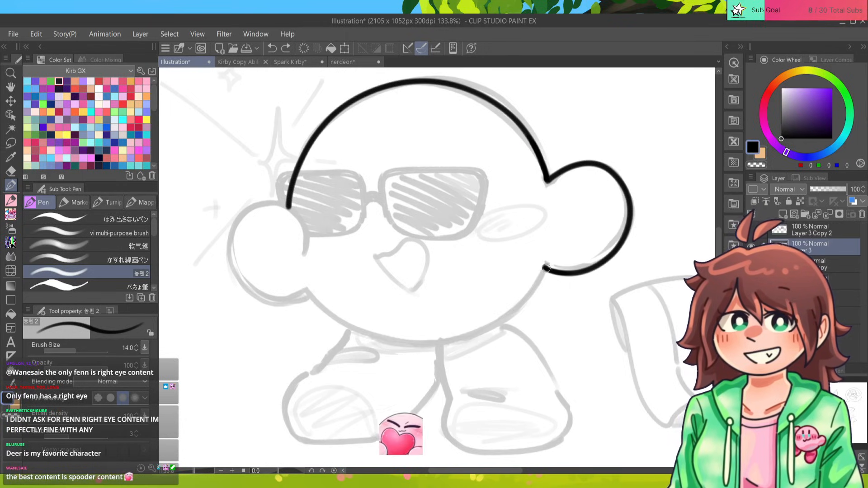
mouse_move(544, 267)
mouse_down()
mouse_move(537, 287)
mouse_move(403, 347)
mouse_move(296, 286)
mouse_up()
key(ctrl+z)
Ink the underside of the first Kirby's body in one black curve, widen it slightly toward the front arm, and erase the stray dot above its end.
mouse_move(544, 266)
mouse_down()
mouse_move(445, 346)
mouse_move(324, 305)
mouse_move(310, 291)
mouse_up()
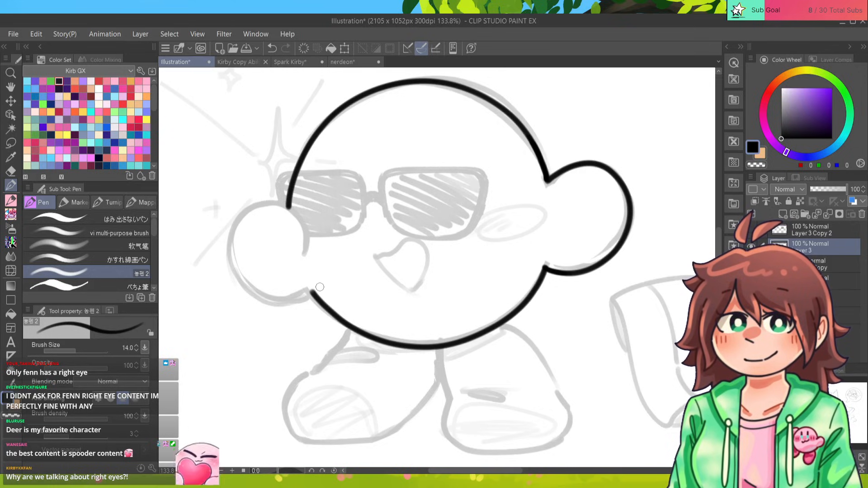
key(m)
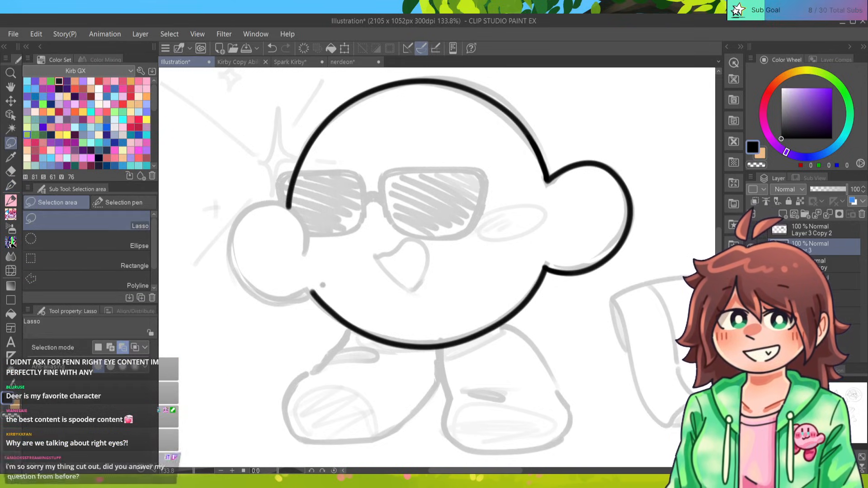
mouse_move(548, 276)
mouse_down()
mouse_move(384, 238)
mouse_move(316, 339)
mouse_move(548, 277)
mouse_up()
key(ctrl+t)
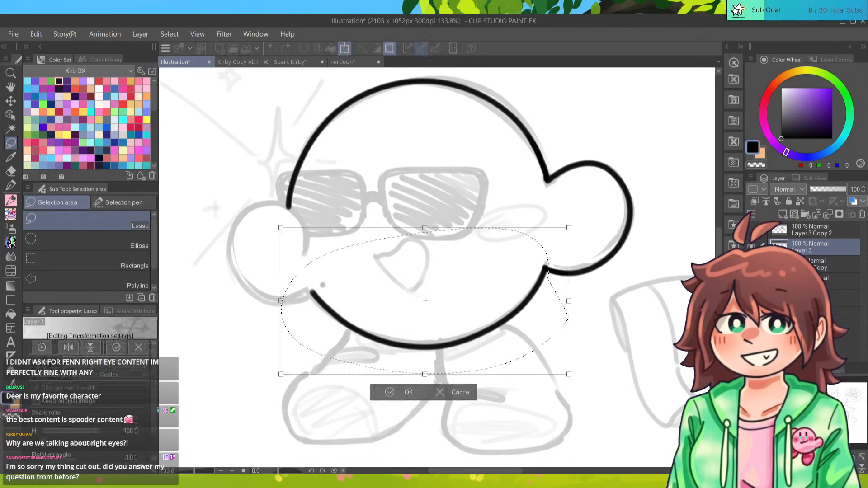
drag(276, 301, 275, 301)
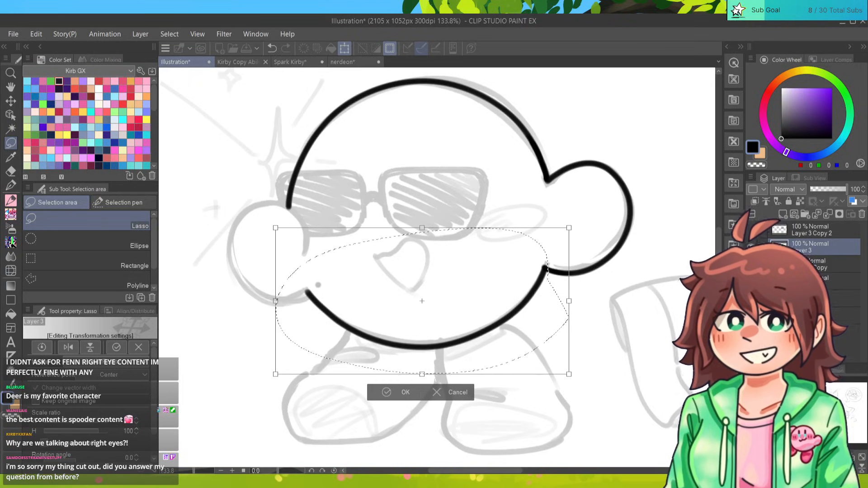
key(Return)
key(ctrl+d)
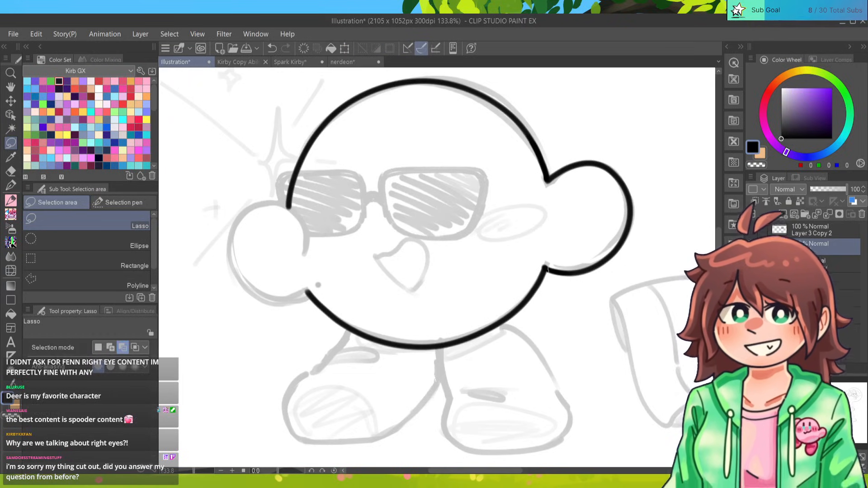
key(e)
Try black pen outlines for the first Kirby's front arm beside the sunglasses, mostly starting from the underside curve's end, undoing each.
key(p)
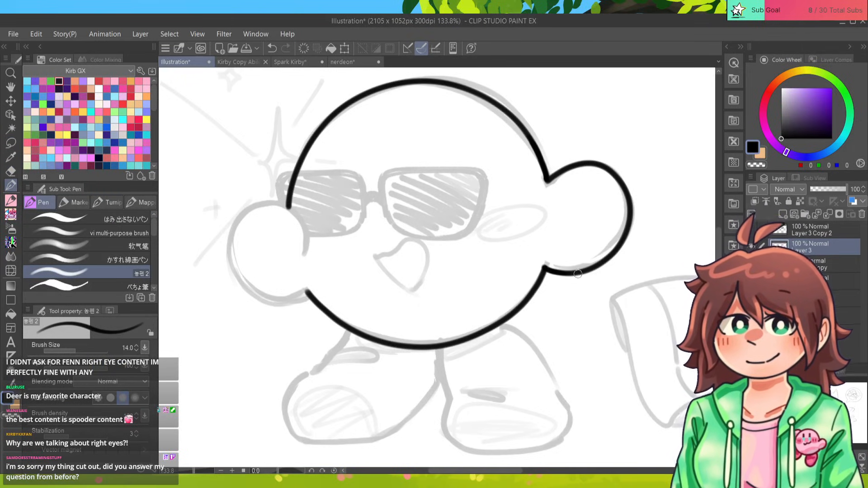
mouse_move(307, 256)
mouse_down()
mouse_move(270, 201)
mouse_move(241, 280)
mouse_move(311, 295)
mouse_move(304, 250)
mouse_move(263, 203)
mouse_move(247, 283)
mouse_move(309, 291)
mouse_move(307, 243)
mouse_move(256, 206)
mouse_move(274, 298)
mouse_move(317, 301)
mouse_up()
key(ctrl+z)
key(ctrl+z)
key(ctrl+z)
mouse_move(259, 297)
mouse_down()
mouse_move(317, 247)
mouse_move(303, 261)
mouse_up()
key(ctrl+z)
mouse_move(310, 299)
mouse_down()
mouse_move(228, 236)
mouse_move(309, 256)
mouse_up()
key(ctrl+z)
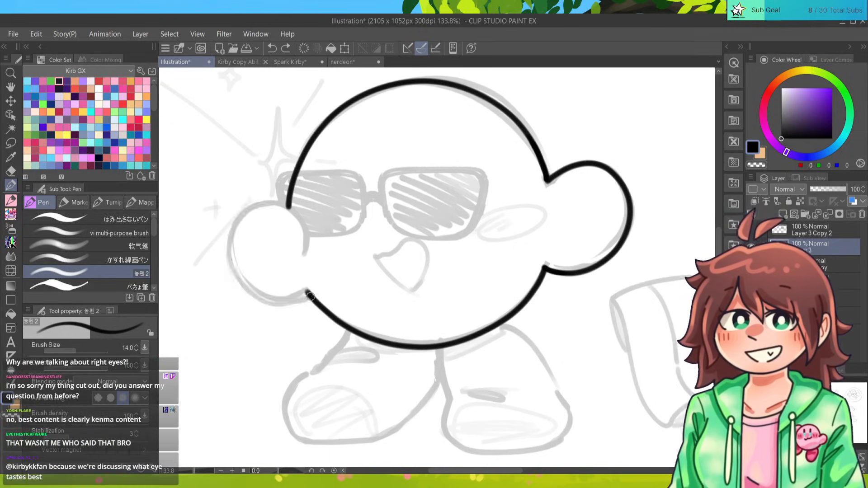
mouse_move(310, 299)
mouse_down()
mouse_move(299, 207)
mouse_move(308, 256)
mouse_up()
key(ctrl+z)
mouse_move(310, 295)
mouse_down()
mouse_move(269, 204)
mouse_move(297, 209)
mouse_up()
key(ctrl+z)
mouse_move(307, 295)
mouse_down()
mouse_move(245, 212)
mouse_move(311, 261)
mouse_move(272, 305)
mouse_move(305, 261)
mouse_up()
key(ctrl+z)
key(ctrl+z)
mouse_move(310, 293)
mouse_down()
mouse_move(232, 237)
mouse_move(306, 251)
mouse_move(270, 201)
mouse_move(273, 302)
mouse_move(311, 294)
mouse_up()
key(ctrl+z)
key(ctrl+z)
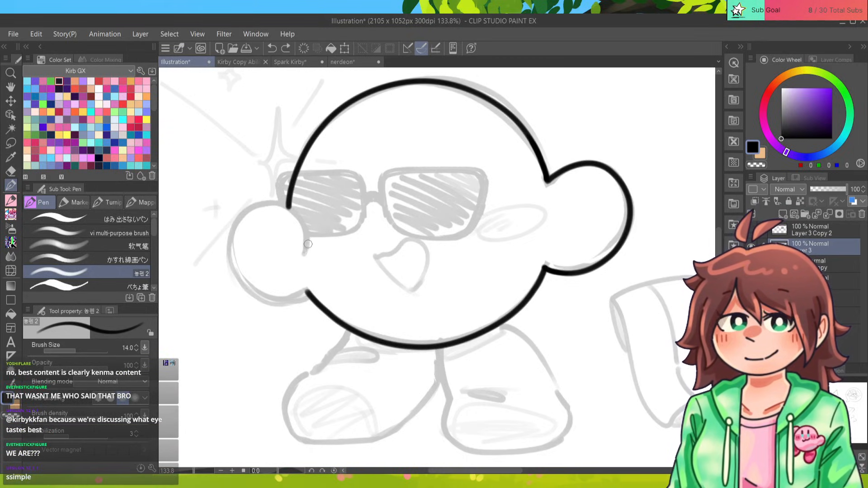
Try black one-stroke loops around the front arm from its inner edge back to the underside curve, undoing each.
mouse_move(309, 249)
mouse_down()
mouse_move(235, 226)
mouse_move(313, 296)
mouse_up()
key(ctrl+z)
mouse_move(310, 240)
mouse_down()
mouse_move(228, 251)
mouse_move(304, 294)
mouse_move(255, 197)
mouse_move(314, 286)
mouse_up()
key(ctrl+z)
key(ctrl+z)
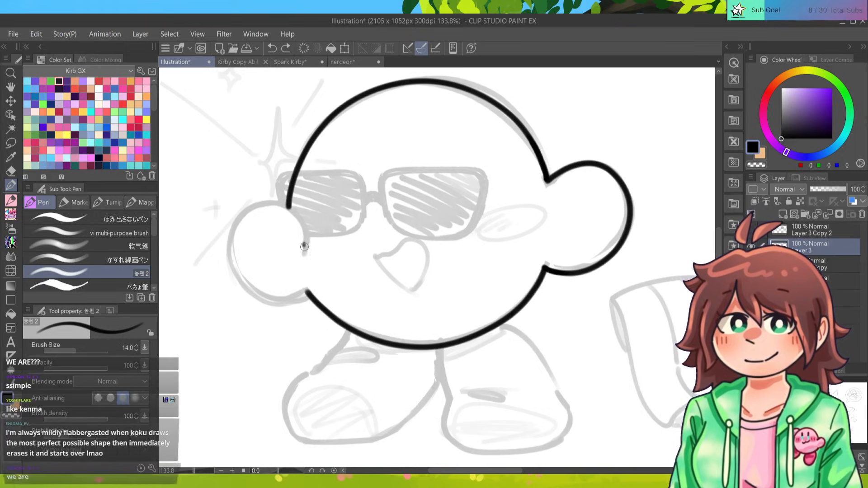
mouse_move(306, 246)
mouse_down()
mouse_move(249, 280)
mouse_move(312, 288)
mouse_up()
key(ctrl+z)
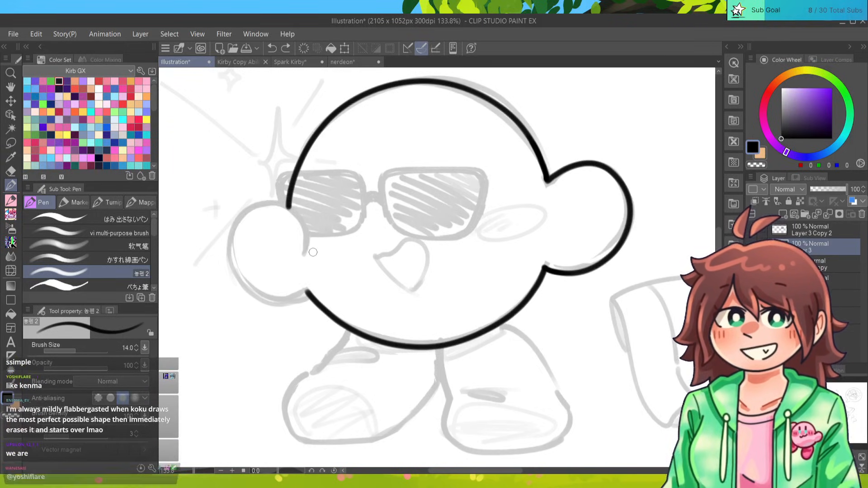
mouse_move(309, 244)
mouse_down()
mouse_move(233, 257)
mouse_move(312, 293)
mouse_move(280, 206)
mouse_move(233, 277)
mouse_move(313, 289)
mouse_up()
key(ctrl+z)
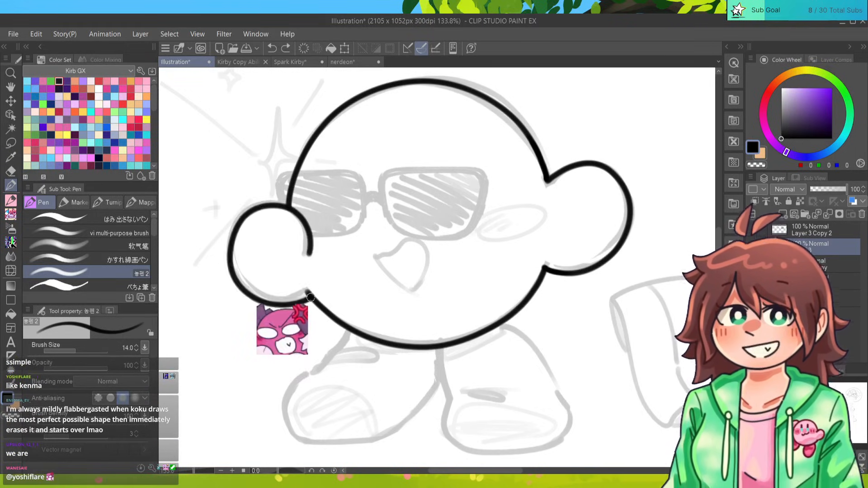
key(ctrl+z)
mouse_move(310, 247)
mouse_down()
mouse_move(236, 253)
mouse_move(313, 289)
mouse_up()
key(ctrl+z)
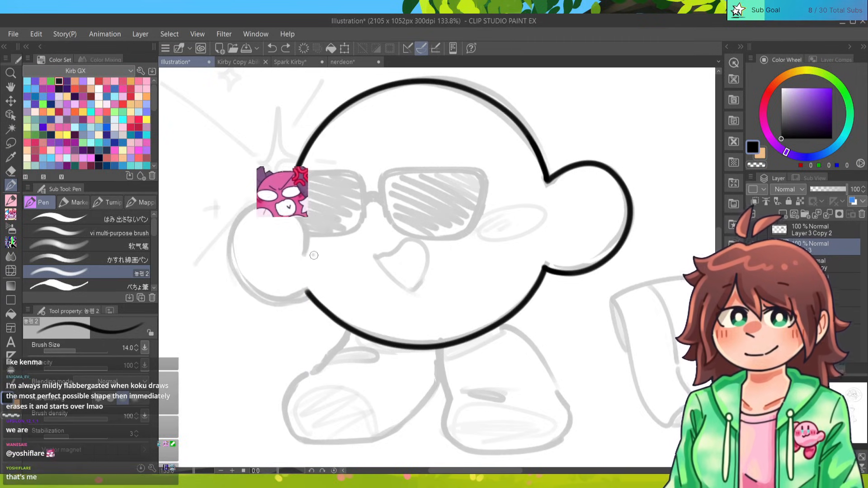
Ink the first Kirby's front arm as one round black loop from its inner edge to the underside curve.
mouse_move(310, 246)
mouse_down()
mouse_move(270, 301)
mouse_move(312, 286)
mouse_move(305, 217)
mouse_move(224, 266)
mouse_move(315, 298)
mouse_move(315, 245)
mouse_move(232, 234)
mouse_move(310, 292)
mouse_up()
key(ctrl+z)
key(ctrl+z)
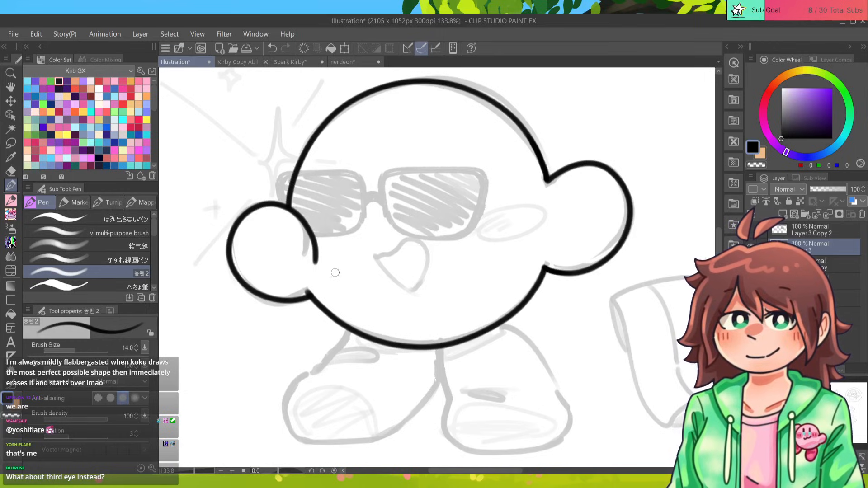
Trim the front arm's inner edge and lower joint with the hard eraser, and redraw both with clean black pen strokes.
key(e)
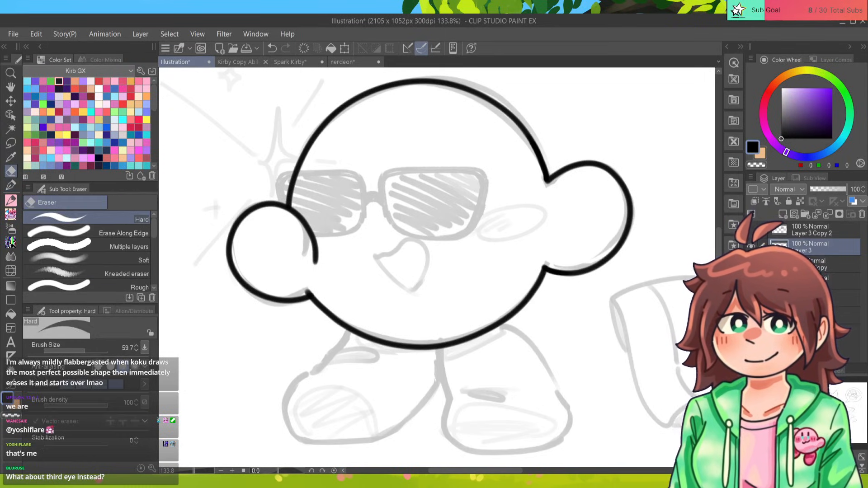
drag(307, 292, 308, 295)
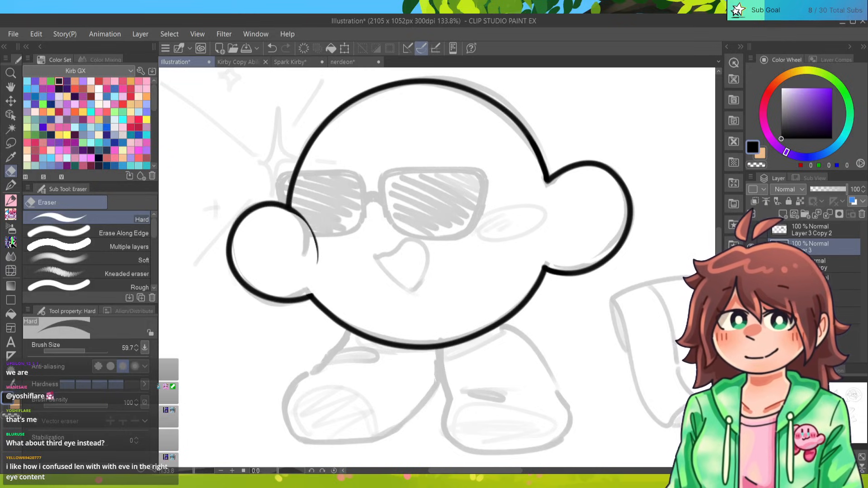
key(p)
drag(288, 208, 318, 263)
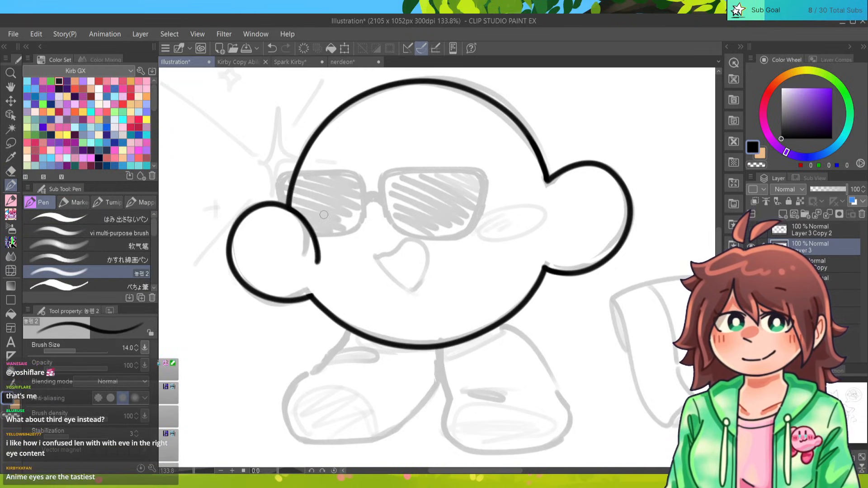
drag(309, 295, 313, 296)
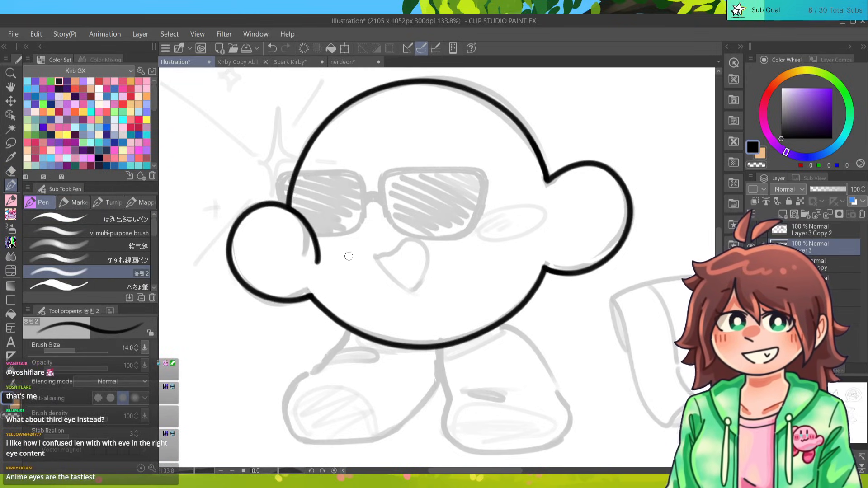
key(e)
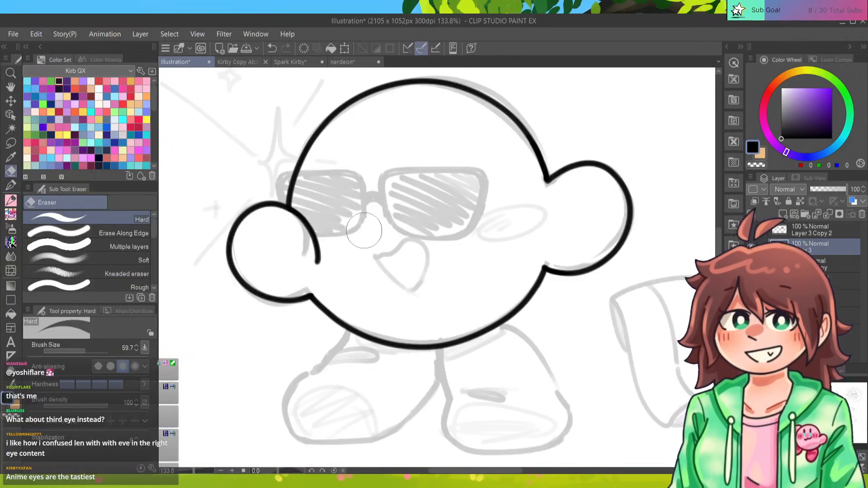
key(p)
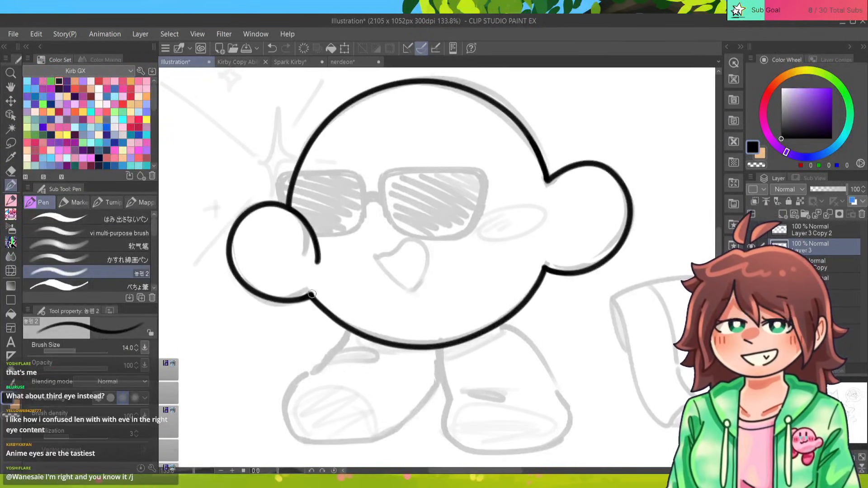
drag(310, 295, 289, 303)
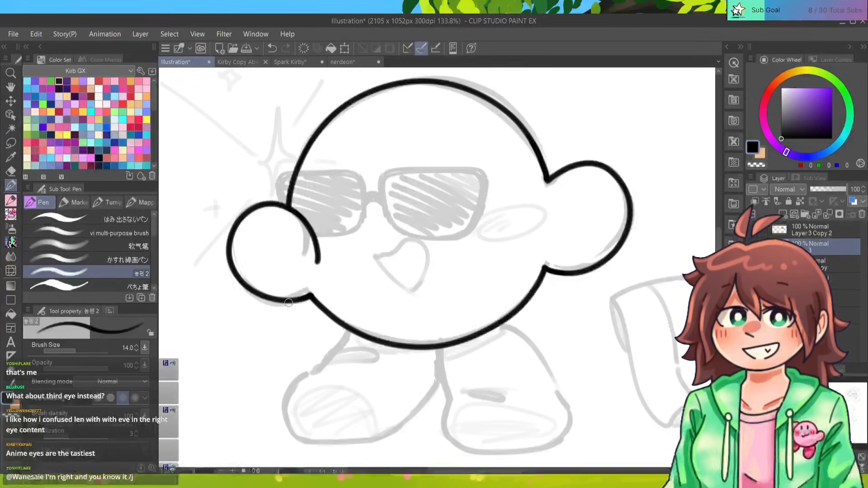
Doodle three half-lidded eyes with the black pen in the blank area above the first Kirby.
scroll(288, 303, down, 2)
scroll(541, 268, up, 5)
mouse_move(367, 267)
mouse_down()
mouse_move(436, 247)
mouse_move(486, 248)
mouse_up()
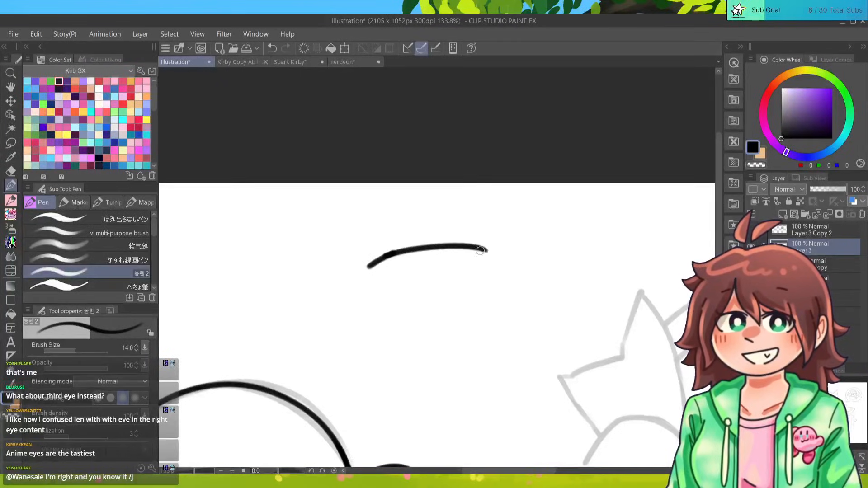
mouse_move(430, 247)
mouse_down()
mouse_move(435, 276)
mouse_move(459, 275)
mouse_move(475, 258)
mouse_move(453, 257)
mouse_up()
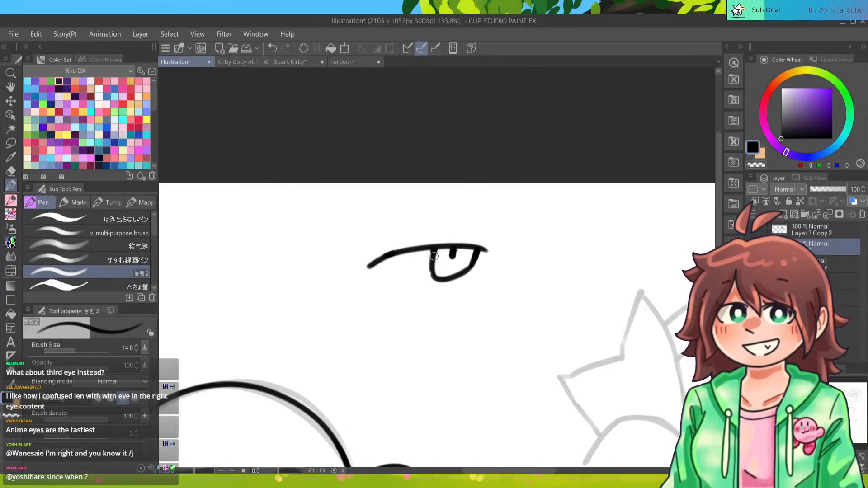
drag(487, 253, 488, 253)
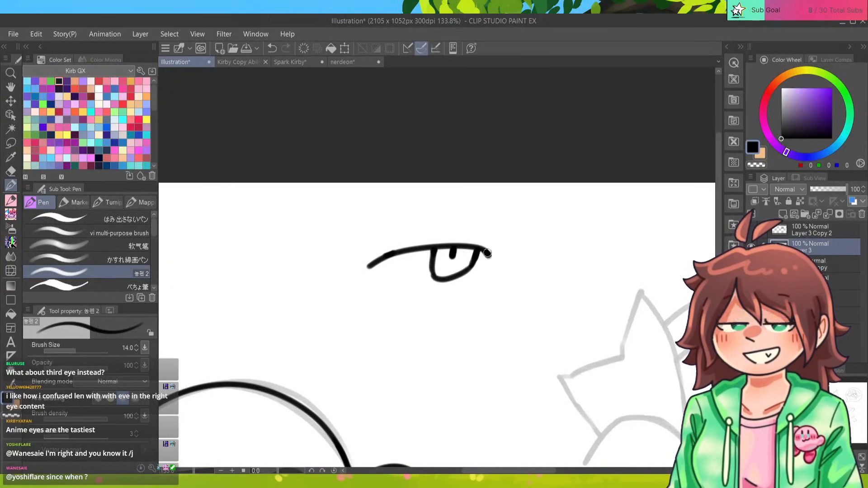
drag(369, 266, 429, 247)
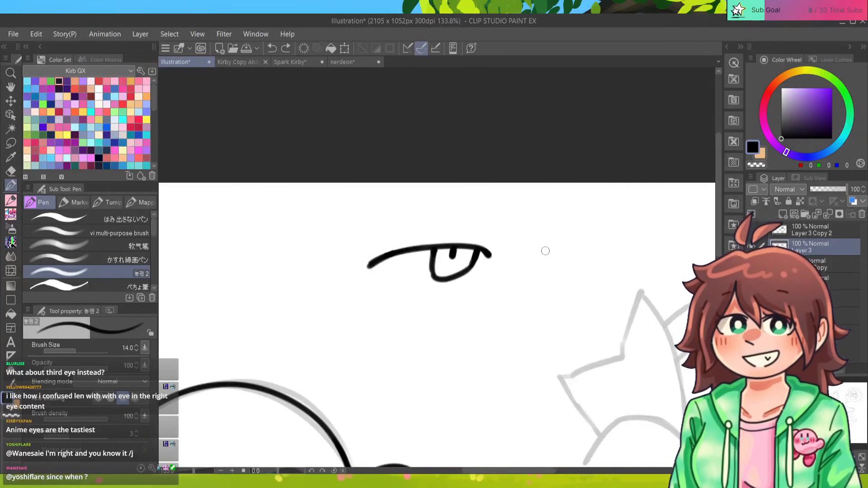
mouse_move(523, 236)
mouse_down()
mouse_move(615, 229)
mouse_move(587, 232)
mouse_up()
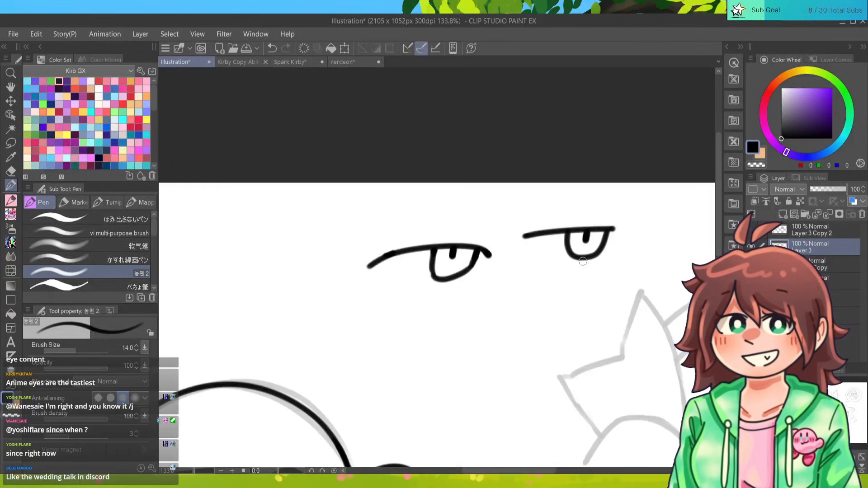
mouse_move(399, 345)
mouse_down()
mouse_move(433, 321)
mouse_move(486, 335)
mouse_move(445, 353)
mouse_move(450, 359)
mouse_move(471, 342)
mouse_up()
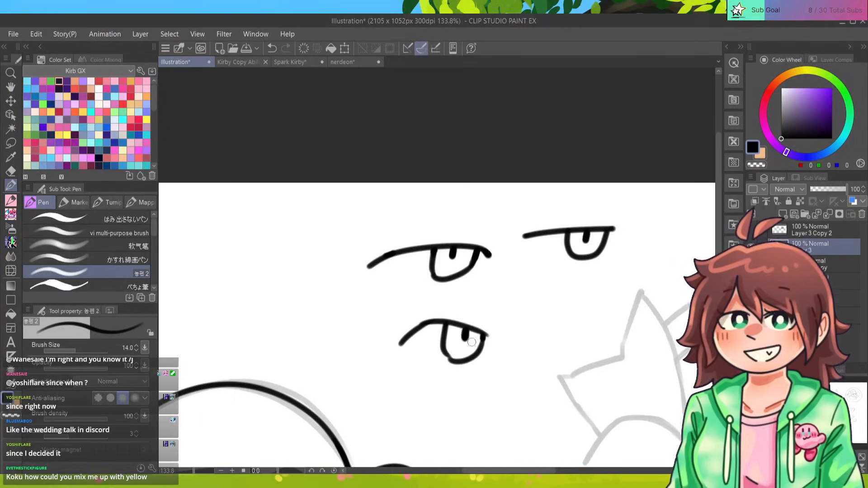
Undo all the strokes of the eye doodles above the first Kirby.
key(ctrl+z)
key(ctrl+z)
key(ctrl+z)
key(ctrl+z)
key(ctrl+z)
key(ctrl+z)
key(ctrl+z)
key(ctrl+z)
key(ctrl+z)
key(ctrl+z)
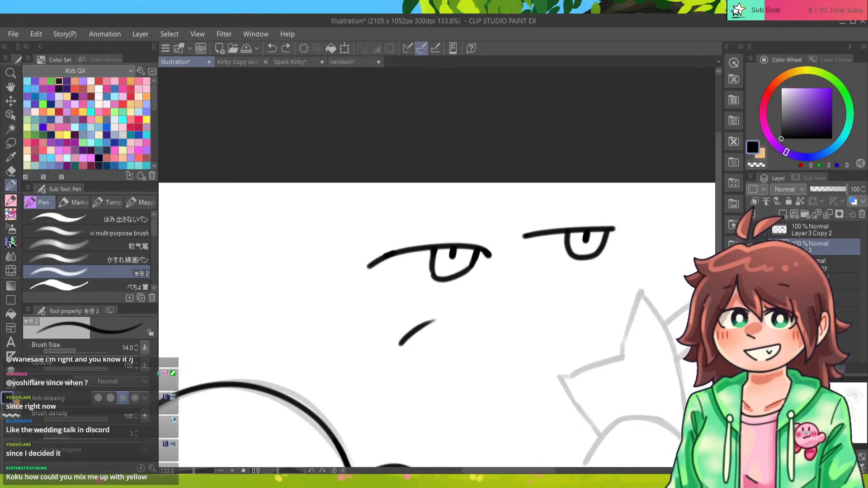
key(ctrl+z)
key(ctrl+z)
key(ctrl+z)
key(ctrl+z)
key(ctrl+z)
key(ctrl+z)
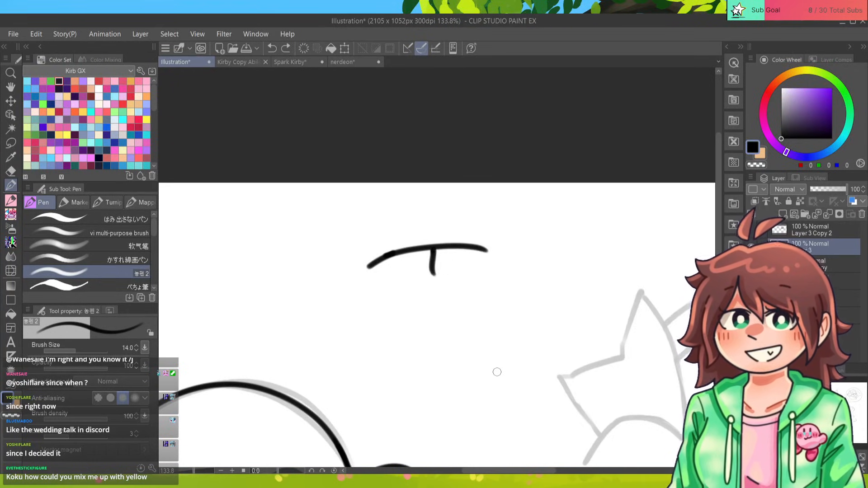
Ink the first Kirby's open mouth below the sunglasses in black pen, then clean up its lower corner.
mouse_move(362, 406)
mouse_down()
mouse_move(520, 118)
mouse_move(542, 134)
mouse_move(550, 171)
mouse_move(587, 151)
mouse_move(602, 117)
mouse_move(598, 140)
mouse_up()
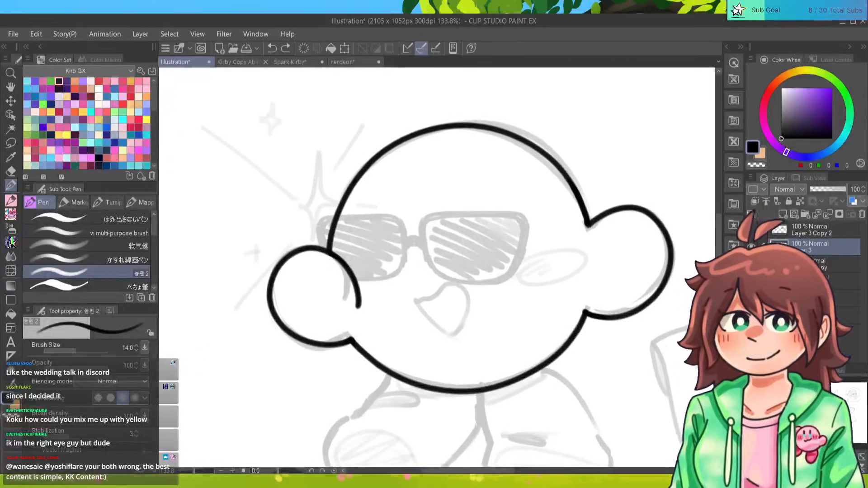
mouse_move(416, 302)
mouse_down()
mouse_move(458, 287)
mouse_move(455, 337)
mouse_up()
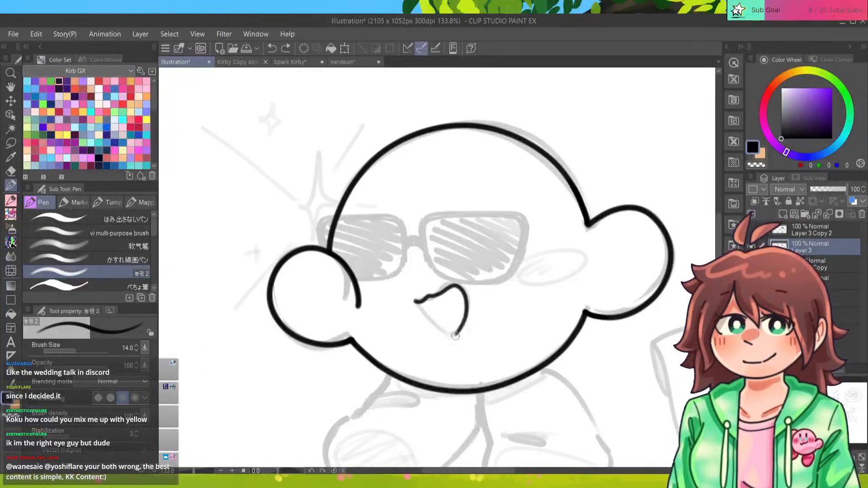
drag(415, 300, 452, 336)
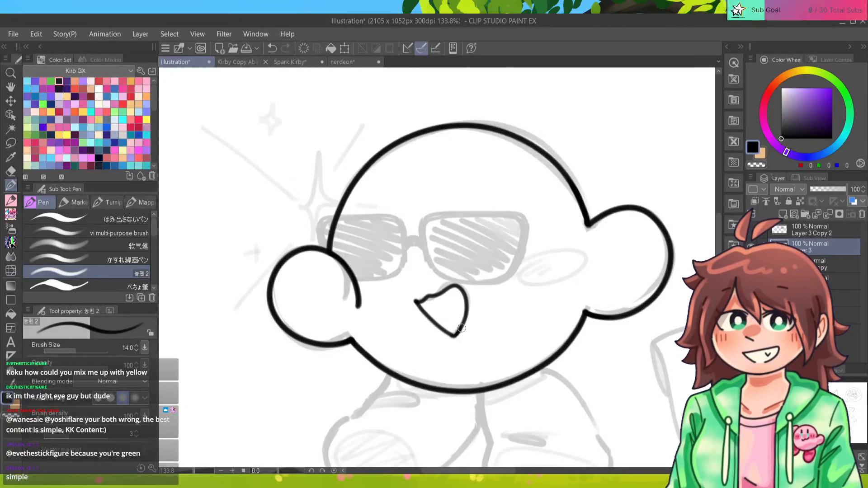
mouse_move(472, 301)
mouse_down()
mouse_move(450, 337)
mouse_move(436, 324)
mouse_up()
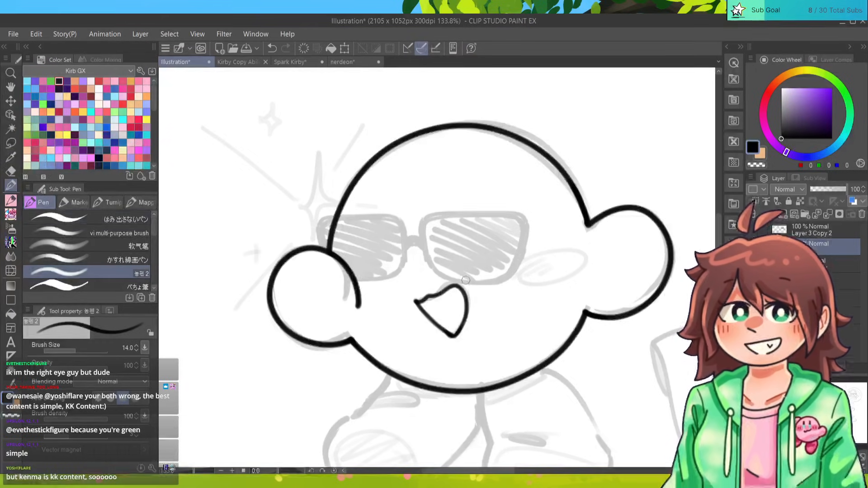
key(e)
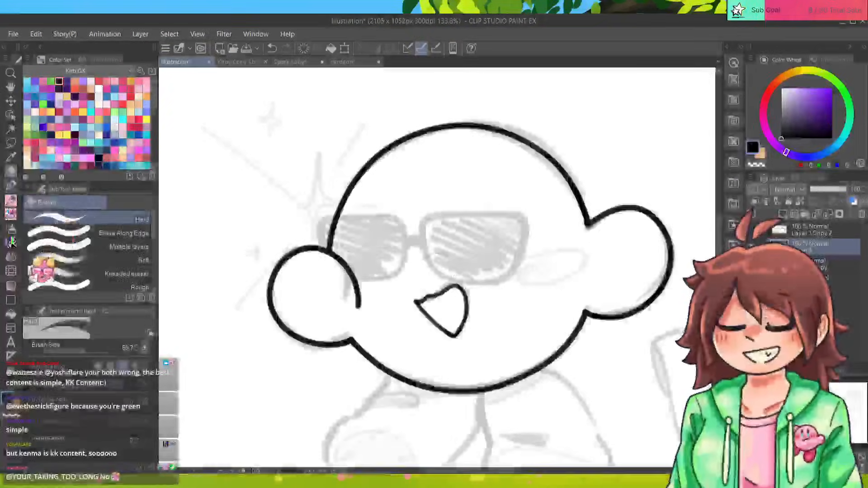
key(p)
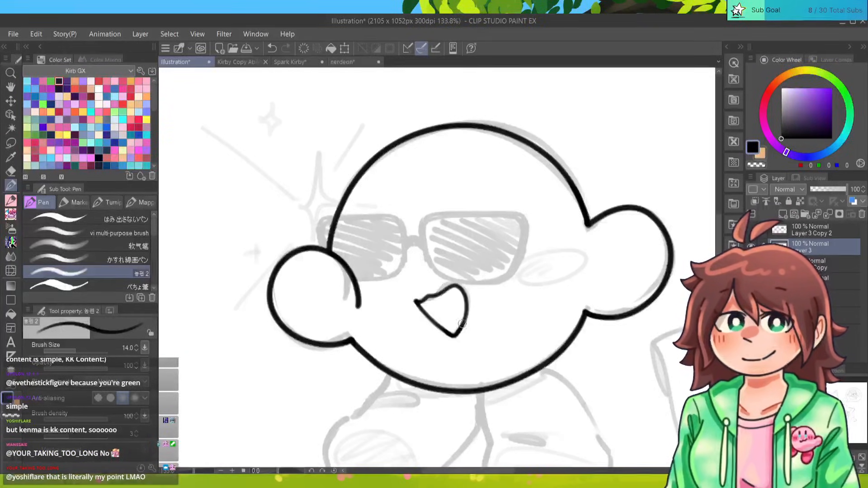
drag(453, 341, 462, 338)
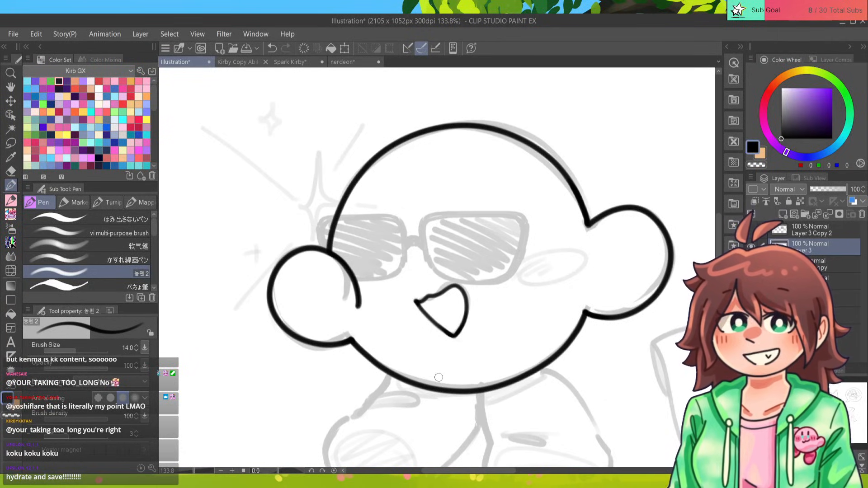
Try black pen strokes for the outer edge of the first Kirby's leg below the front arm, undoing each.
scroll(434, 267, down, 5)
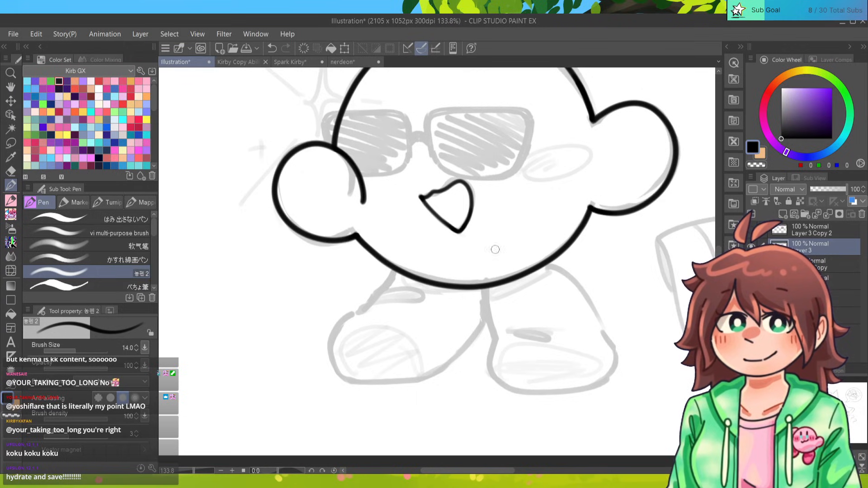
mouse_move(394, 270)
mouse_down()
mouse_move(345, 315)
mouse_move(338, 365)
mouse_up()
key(ctrl+z)
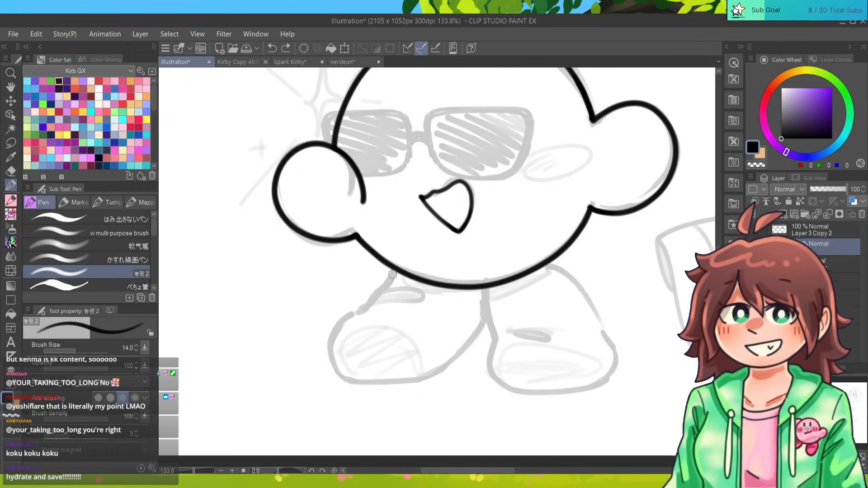
mouse_move(394, 271)
mouse_down()
mouse_move(331, 343)
mouse_move(357, 384)
mouse_up()
key(ctrl+z)
mouse_move(393, 271)
mouse_down()
mouse_move(333, 340)
mouse_move(349, 377)
mouse_up()
key(ctrl+z)
Ink the first Kirby's foot below the front arm, from the body around the sole and up its inner edge.
mouse_move(394, 271)
mouse_down()
mouse_move(354, 312)
mouse_move(338, 370)
mouse_move(343, 379)
mouse_move(423, 382)
mouse_move(440, 372)
mouse_up()
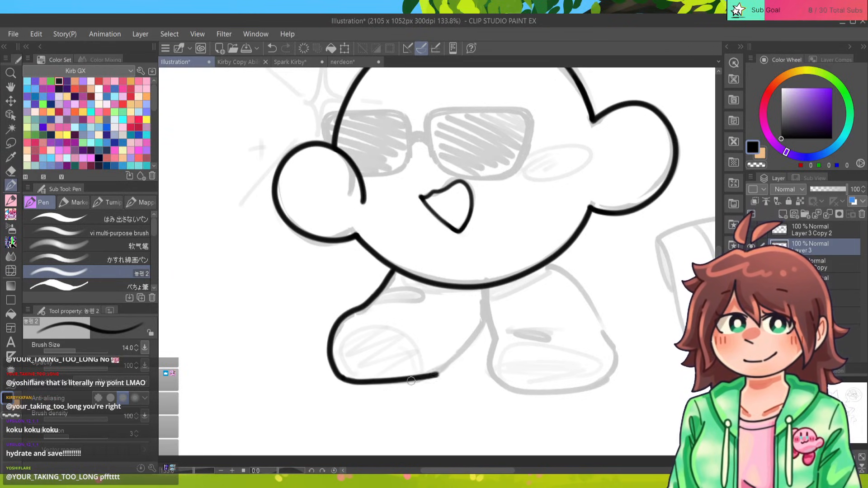
key(ctrl+z)
mouse_move(342, 378)
mouse_down()
mouse_move(419, 381)
mouse_move(461, 356)
mouse_move(483, 326)
mouse_up()
key(ctrl+z)
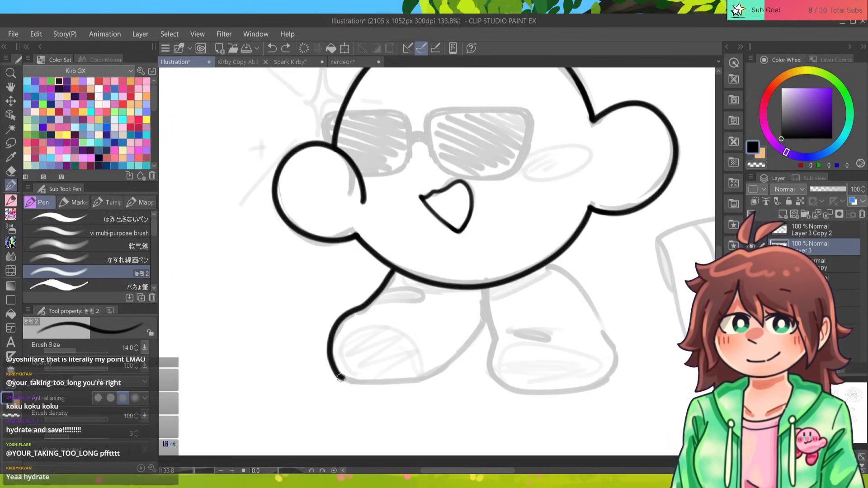
mouse_move(343, 378)
mouse_down()
mouse_move(432, 376)
mouse_move(484, 326)
mouse_up()
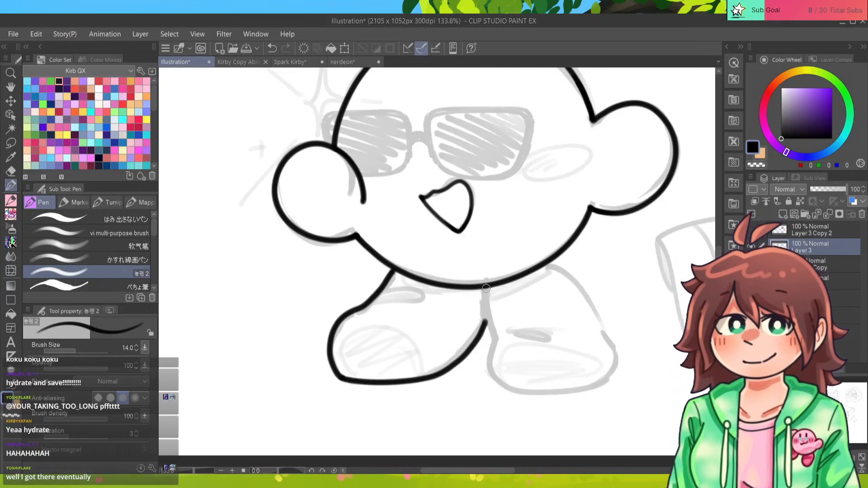
Ink the inner edge and sole of the first Kirby's other foot with black pen strokes.
mouse_move(482, 286)
mouse_down()
mouse_move(497, 346)
mouse_move(485, 306)
mouse_move(490, 384)
mouse_move(584, 385)
mouse_up()
key(ctrl+z)
key(ctrl+z)
mouse_move(490, 375)
mouse_down()
mouse_move(499, 386)
mouse_move(607, 380)
mouse_up()
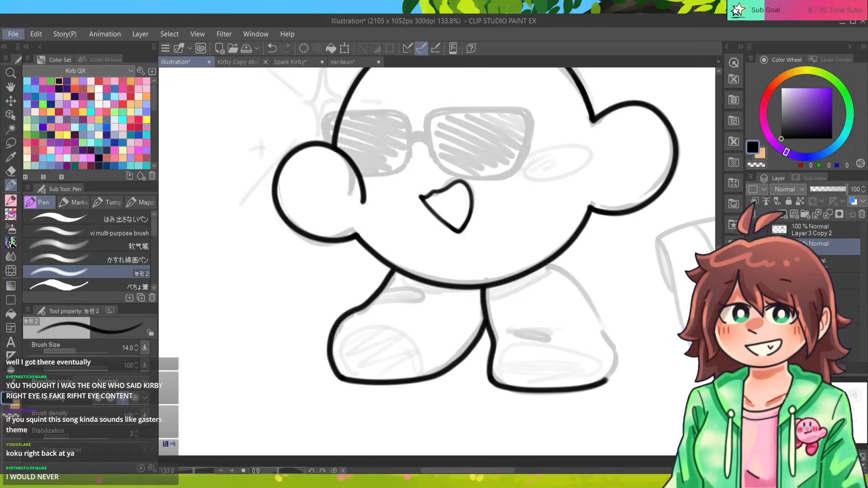
Save the illustration under the name Light Kirby.
key(ctrl+s)
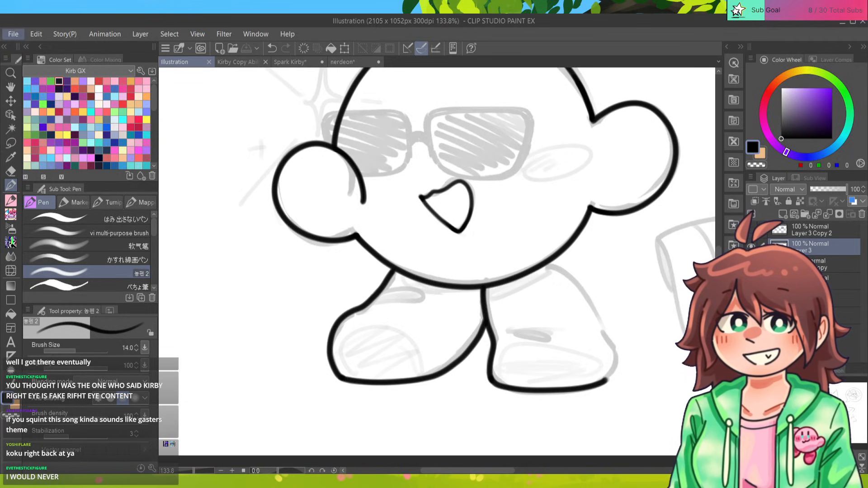
key(alt+Tab)
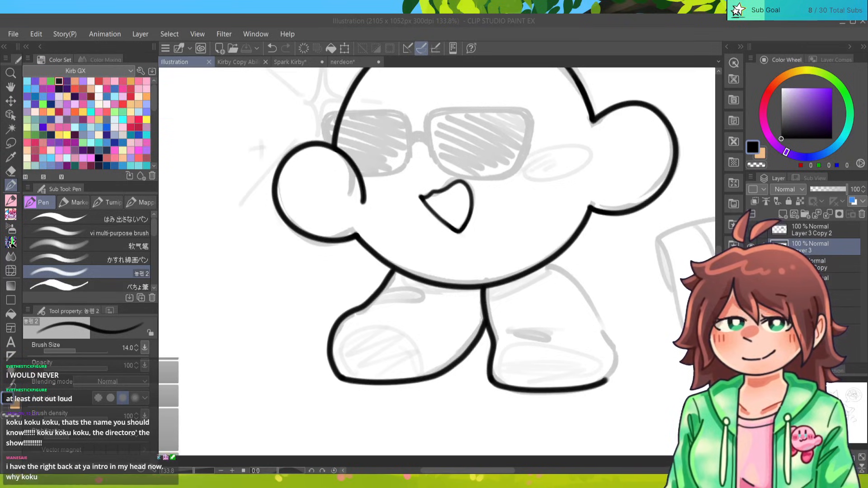
key(Return)
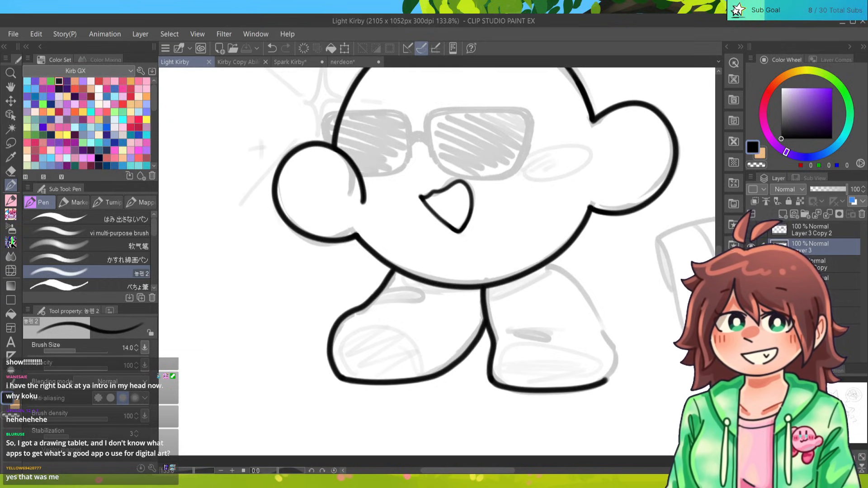
Ink the outer edge of the first Kirby's second leg from the body down to the sole, redrawing its lower part.
mouse_move(548, 261)
mouse_down()
mouse_move(605, 337)
mouse_move(576, 283)
mouse_move(605, 336)
mouse_move(562, 275)
mouse_move(605, 337)
mouse_move(607, 378)
mouse_up()
key(ctrl+z)
key(ctrl+z)
key(ctrl+z)
drag(605, 334, 607, 380)
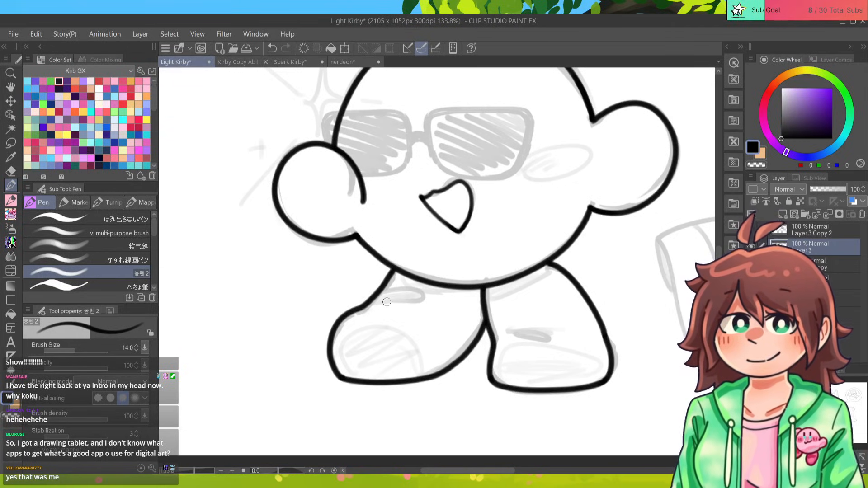
Ink a short black crease line across the upper part of each of the first Kirby's feet.
key(e)
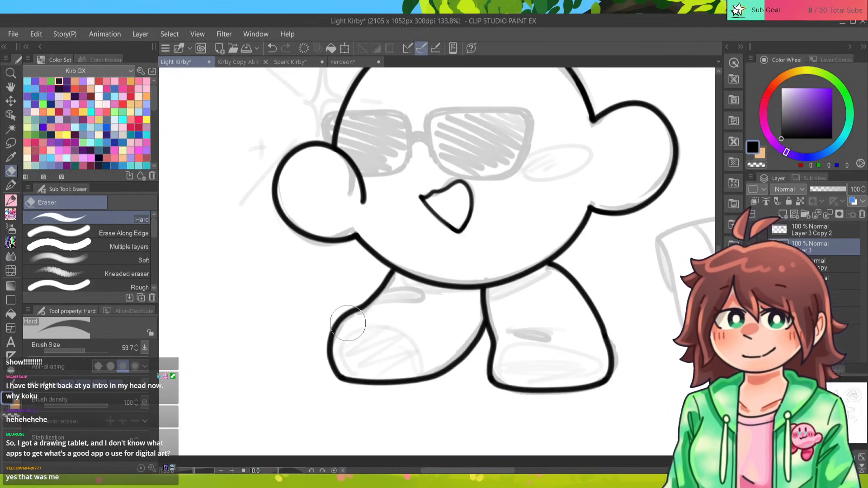
key(p)
mouse_move(359, 308)
mouse_down()
mouse_move(371, 298)
mouse_move(445, 306)
mouse_up()
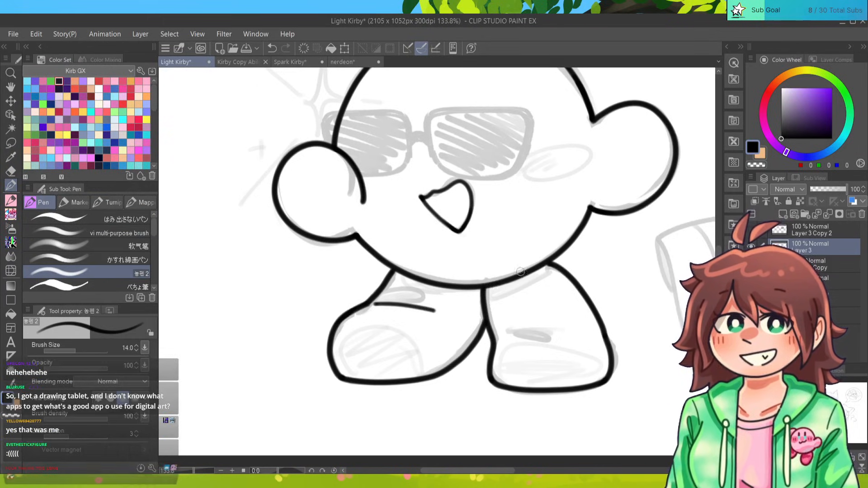
key(ctrl+z)
drag(380, 307, 435, 310)
drag(503, 338, 553, 338)
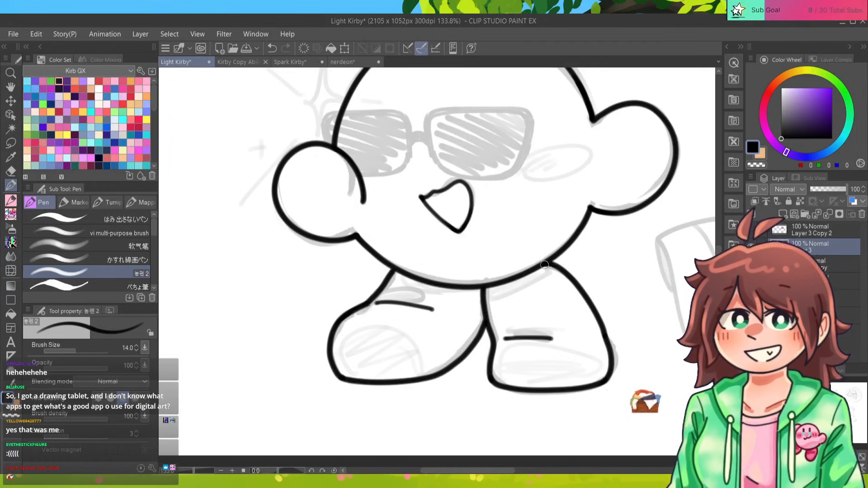
Show Layer 3 Copy 2 with the second Kirby's black sunglasses and paste a duplicate of them as a new layer.
drag(551, 266, 506, 353)
click(751, 246)
click(751, 246)
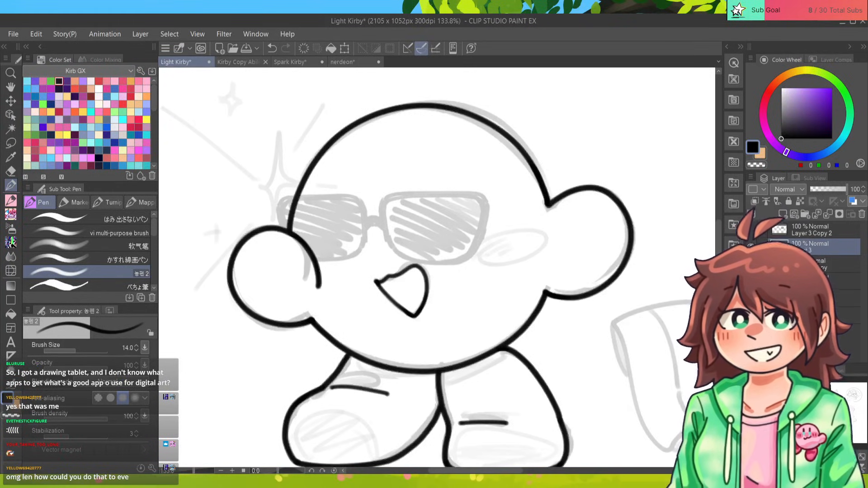
mouse_move(436, 267)
mouse_down()
mouse_move(433, 282)
mouse_move(437, 273)
mouse_up()
click(814, 229)
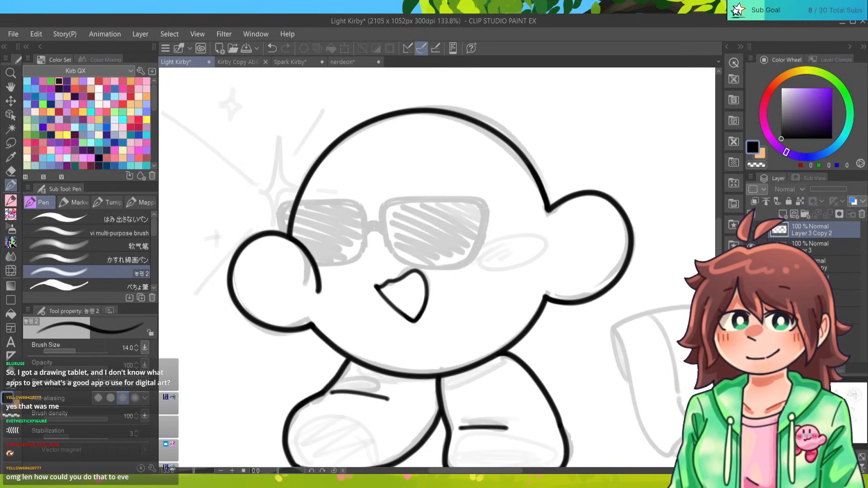
drag(437, 268, 394, 295)
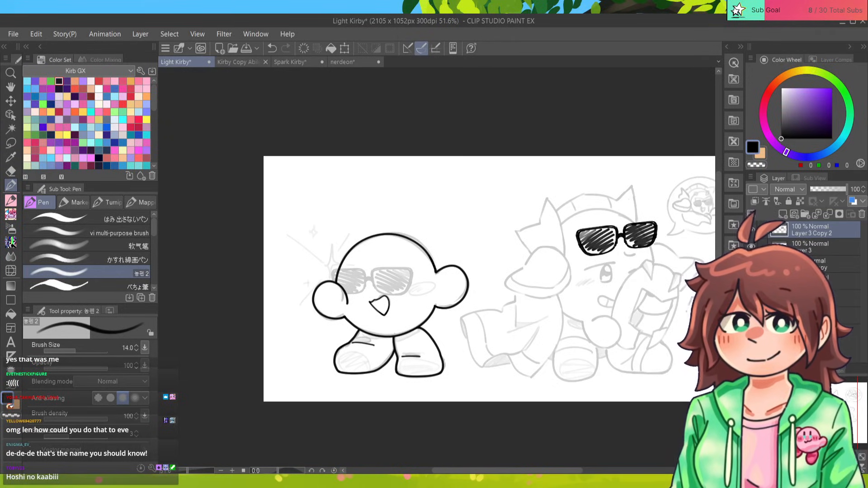
key(ctrl+v)
Flip the duplicated sunglasses horizontally, move them onto the first Kirby's face, and rotate them slightly to fit the sketch.
key(ctrl+t)
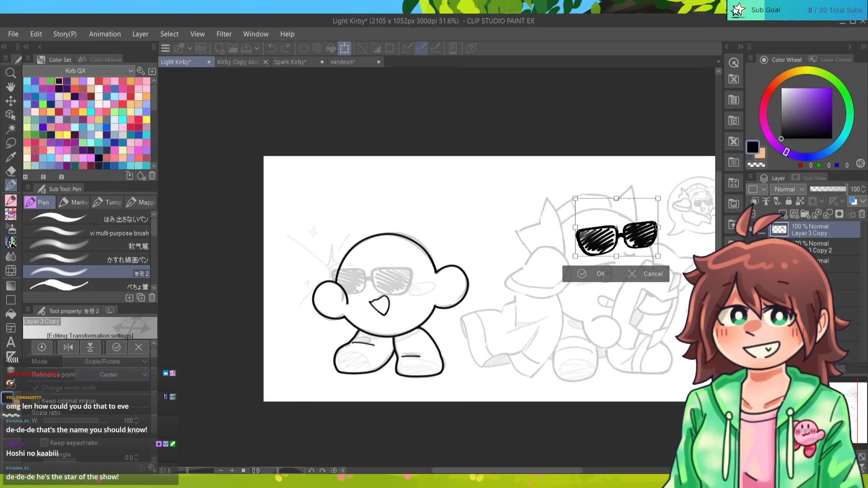
click(68, 347)
drag(616, 235, 365, 282)
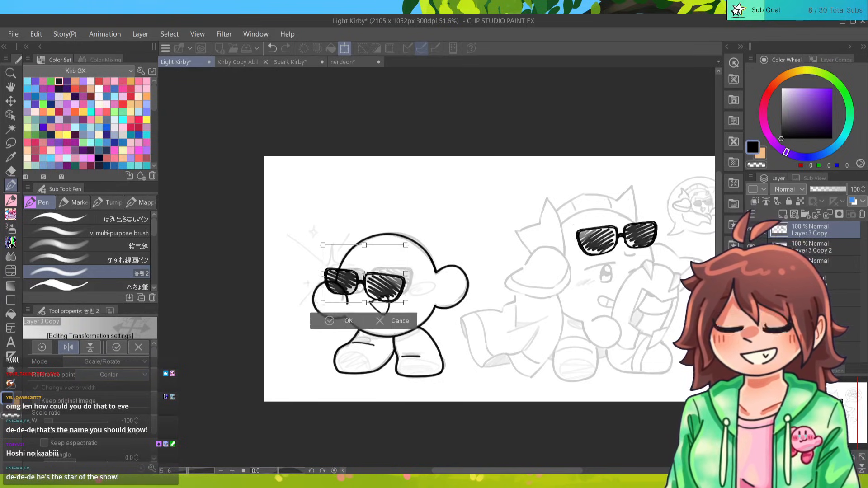
drag(429, 289, 431, 278)
drag(366, 283, 373, 277)
drag(429, 283, 429, 281)
drag(373, 277, 468, 266)
click(337, 321)
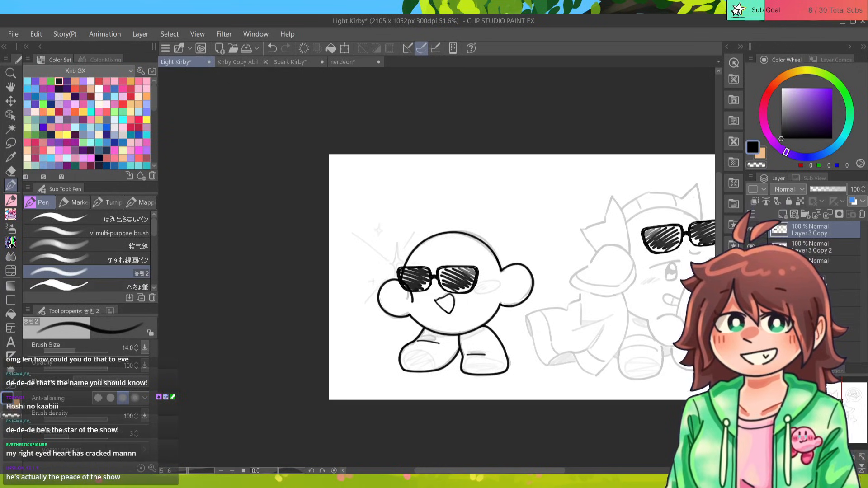
Erase the rough edges around the first Kirby's sunglasses frame with the Hard eraser at size 27.6, undoing the last erasure.
scroll(434, 265, up, 6)
key(e)
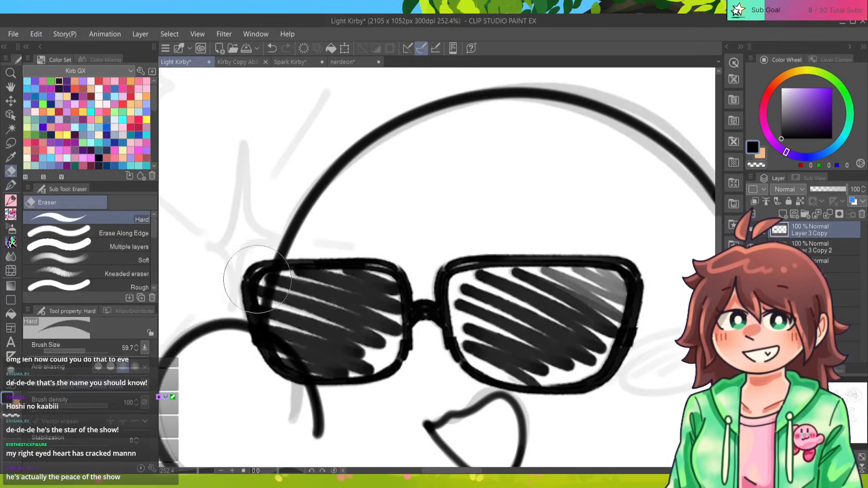
key(bracketleft)
key(bracketleft)
key(bracketleft)
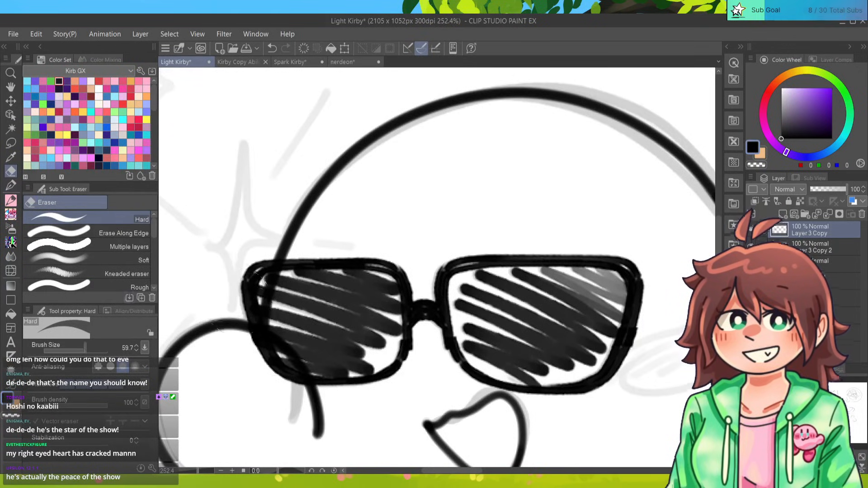
drag(243, 276, 249, 332)
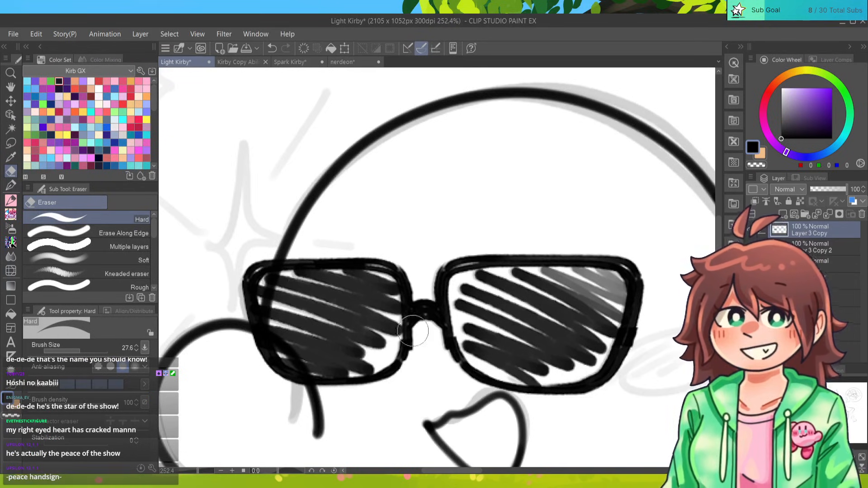
mouse_move(418, 334)
mouse_down()
mouse_move(410, 369)
mouse_move(414, 335)
mouse_move(406, 362)
mouse_move(414, 337)
mouse_move(416, 348)
mouse_up()
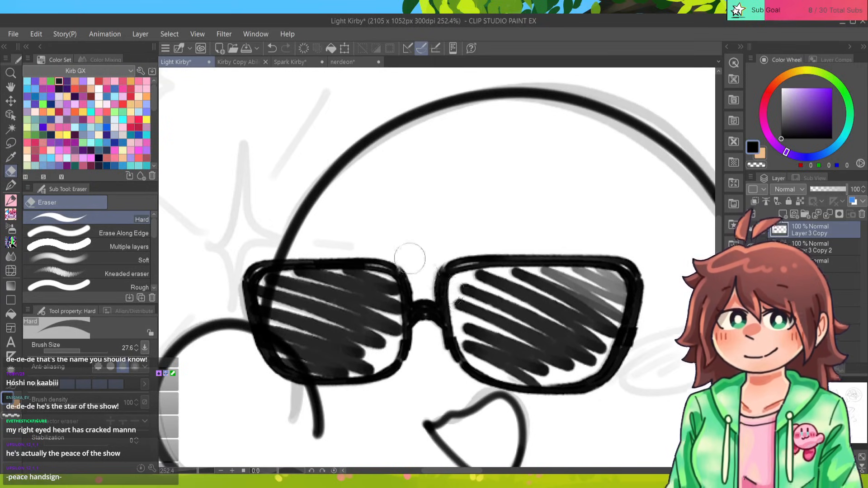
mouse_move(638, 331)
mouse_down()
mouse_move(613, 385)
mouse_move(637, 312)
mouse_up()
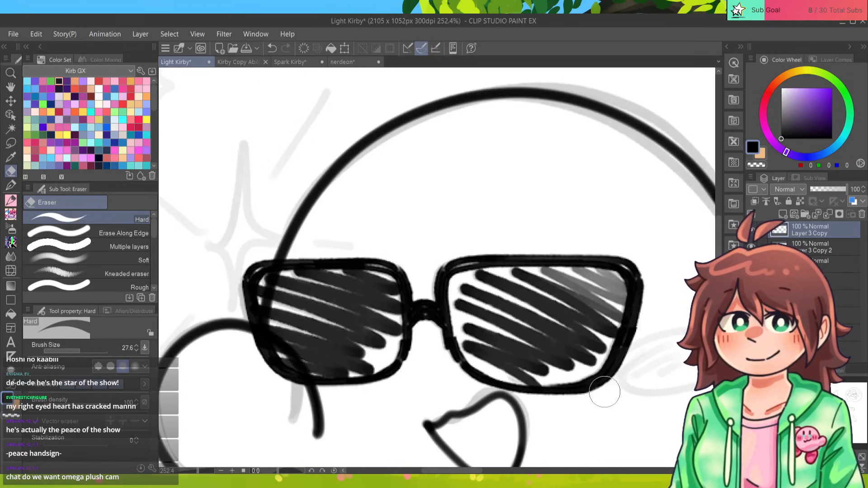
mouse_move(456, 335)
mouse_down()
mouse_move(441, 344)
mouse_move(443, 366)
mouse_move(456, 373)
mouse_move(453, 361)
mouse_up()
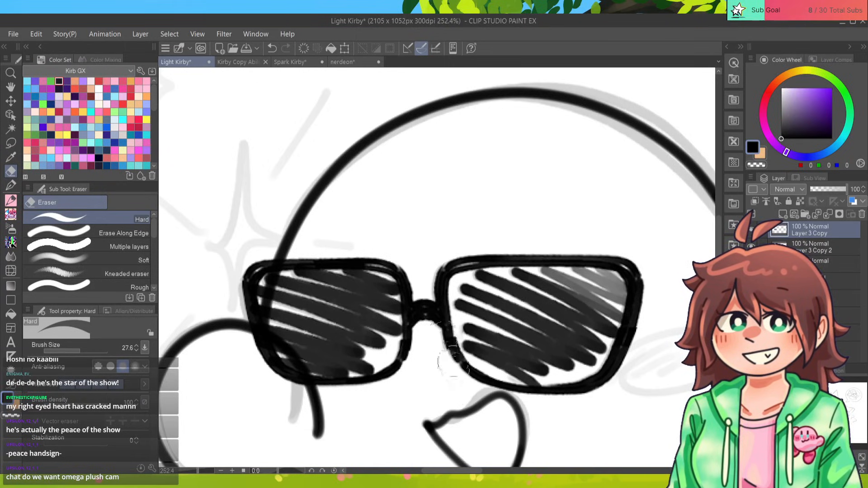
key(ctrl+z)
Thicken the larger lens's frame of the first Kirby's sunglasses with the size 14 pen along its upper, outer and lower edges.
key(p)
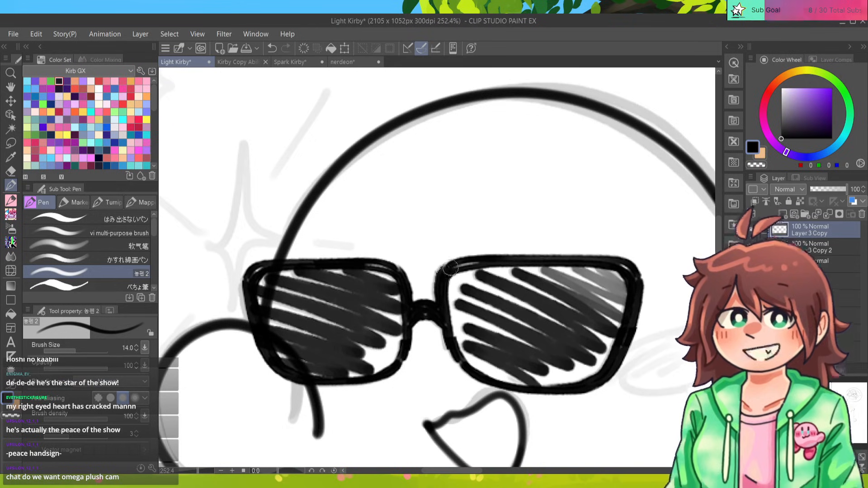
drag(450, 268, 618, 261)
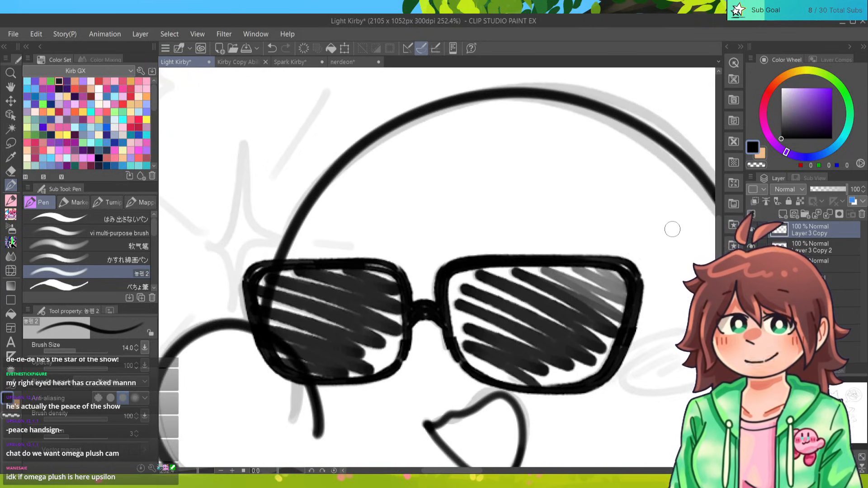
mouse_move(529, 262)
mouse_down()
mouse_move(605, 261)
mouse_move(624, 273)
mouse_up()
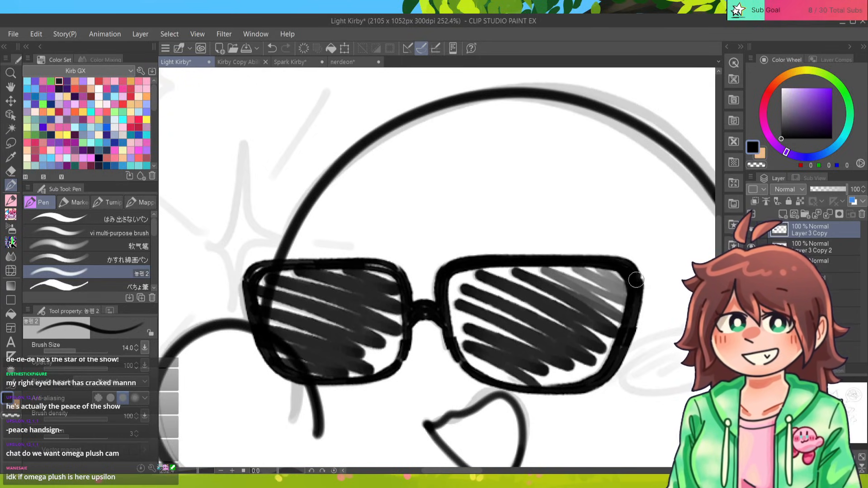
drag(635, 291, 617, 355)
drag(631, 319, 612, 364)
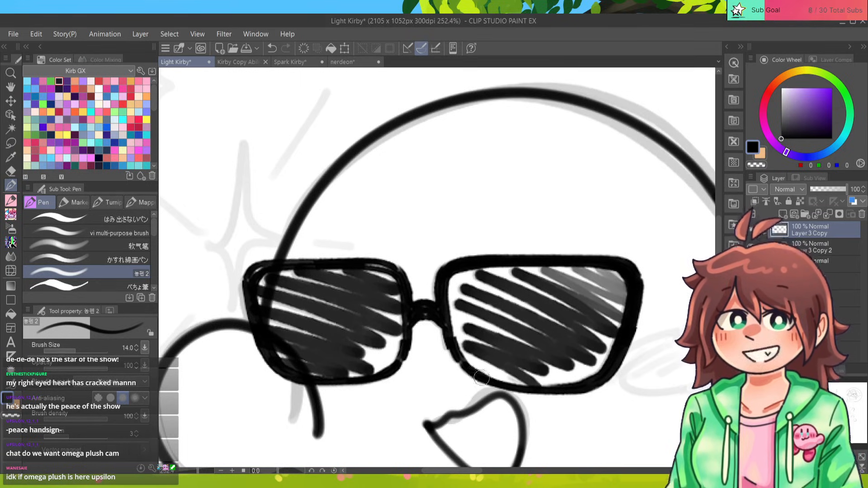
drag(482, 378, 583, 385)
key(ctrl+z)
drag(482, 378, 578, 384)
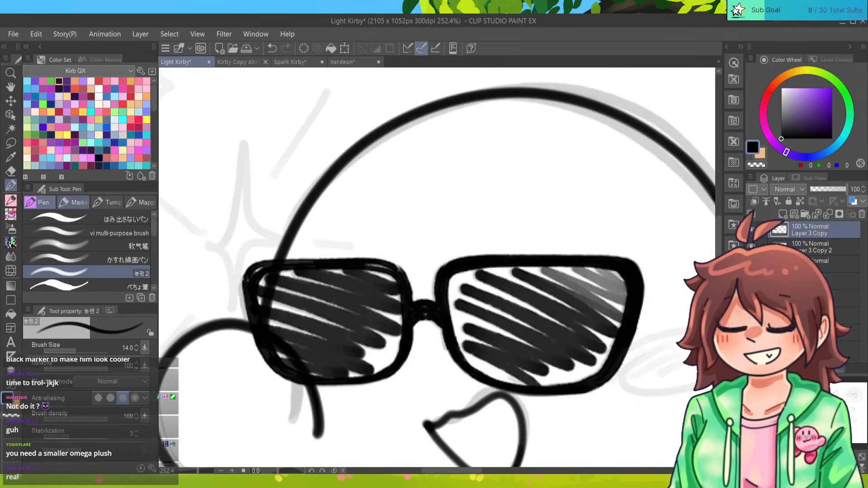
Thicken the smaller lens's frame and the bridge of the first Kirby's sunglasses, redrawing the lower rim until the curve is smooth.
key(e)
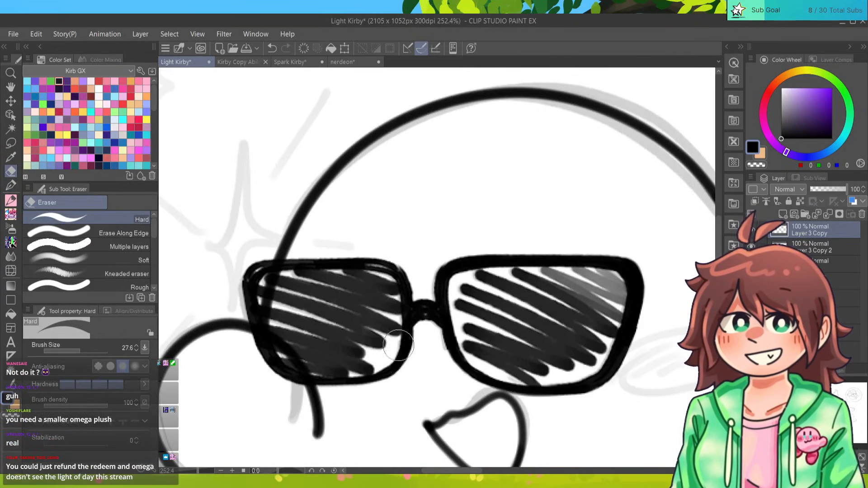
key(p)
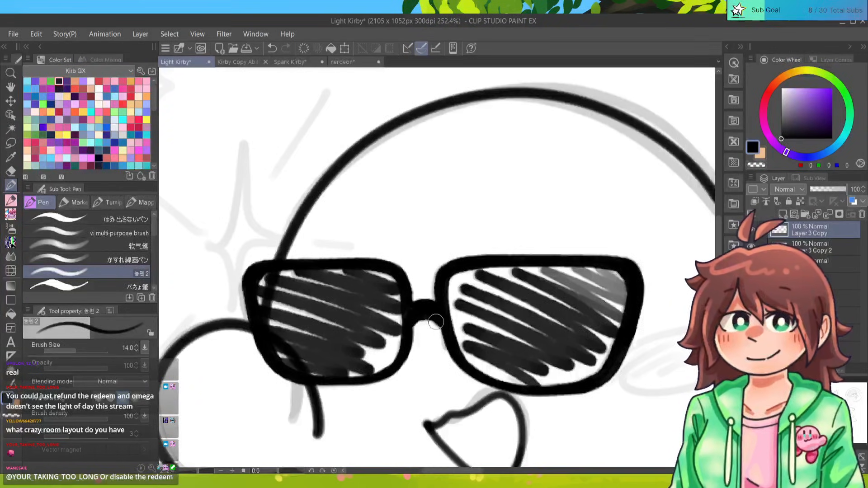
key(ctrl+z)
mouse_move(312, 379)
mouse_down()
mouse_move(380, 377)
mouse_move(408, 346)
mouse_up()
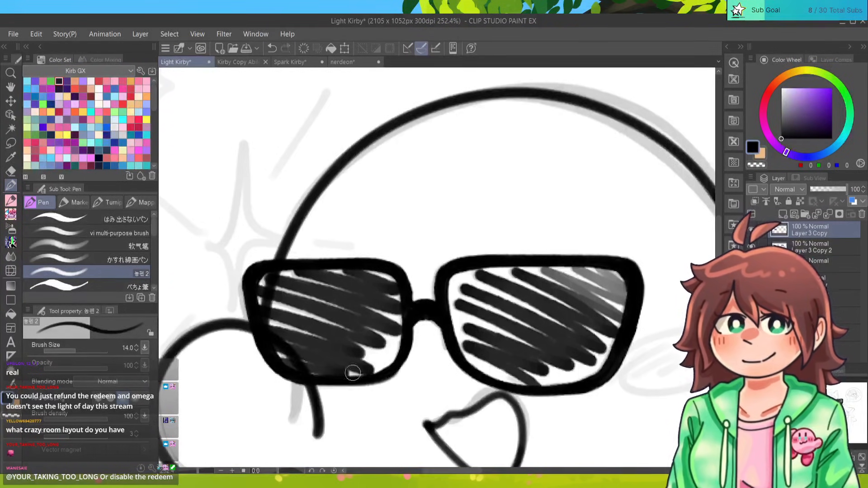
key(ctrl+z)
mouse_move(297, 378)
mouse_down()
mouse_move(369, 378)
mouse_move(409, 343)
mouse_up()
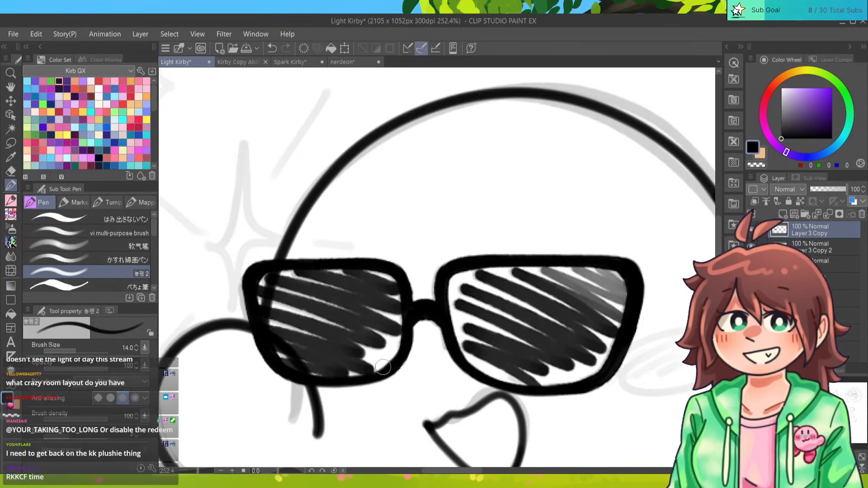
key(ctrl+z)
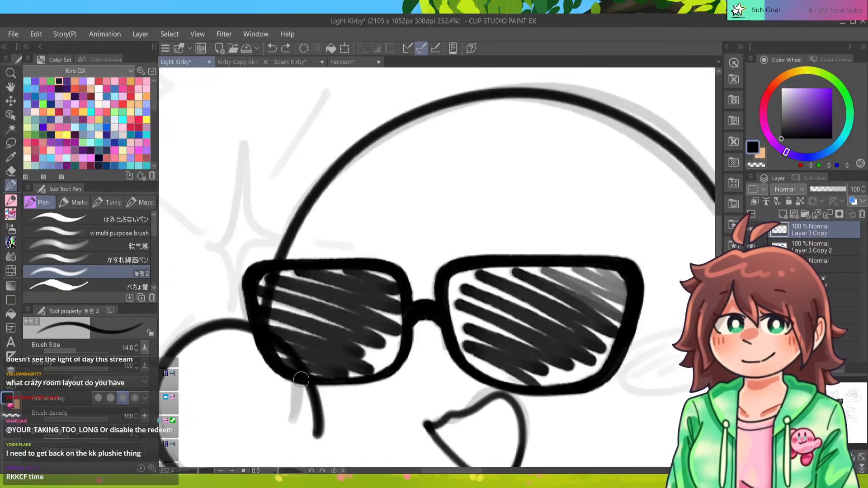
mouse_move(292, 379)
mouse_down()
mouse_move(361, 381)
mouse_move(391, 370)
mouse_move(407, 345)
mouse_up()
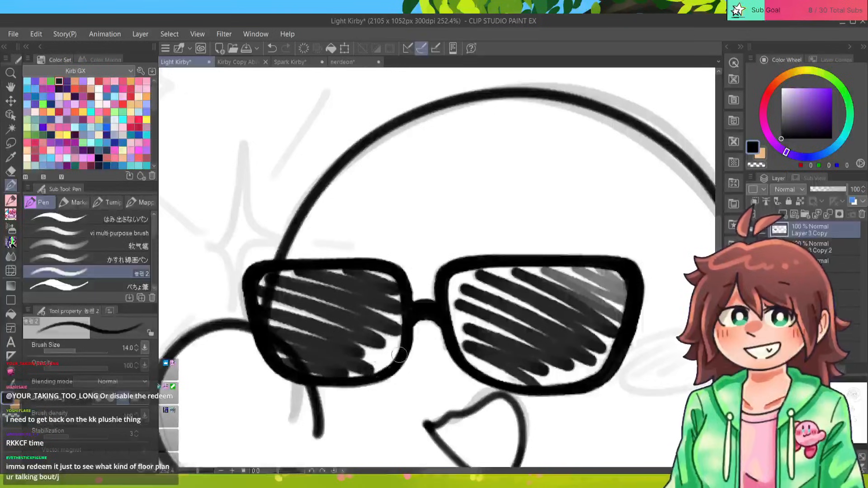
Redraw the lower rim of the larger lens on the first Kirby's sunglasses as one smooth, thick black curve.
mouse_move(458, 360)
mouse_down()
mouse_move(486, 383)
mouse_move(548, 387)
mouse_up()
key(ctrl+z)
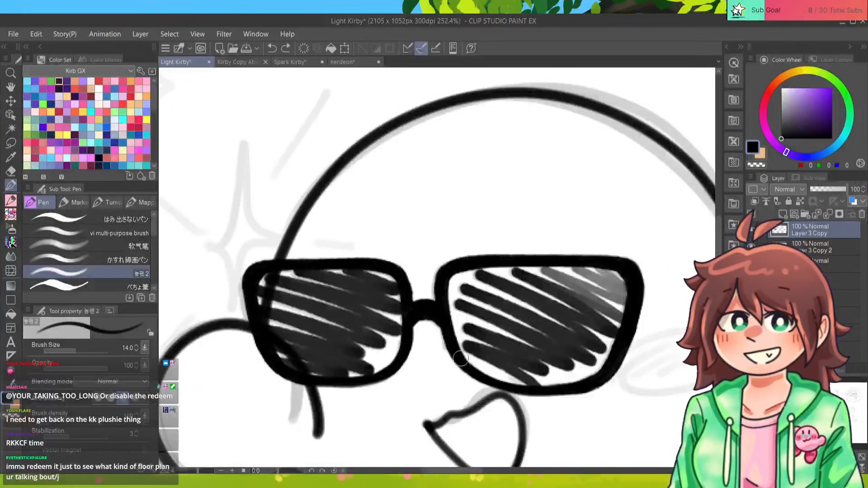
drag(462, 360, 558, 388)
key(ctrl+z)
mouse_move(458, 357)
mouse_down()
mouse_move(517, 390)
mouse_move(573, 383)
mouse_up()
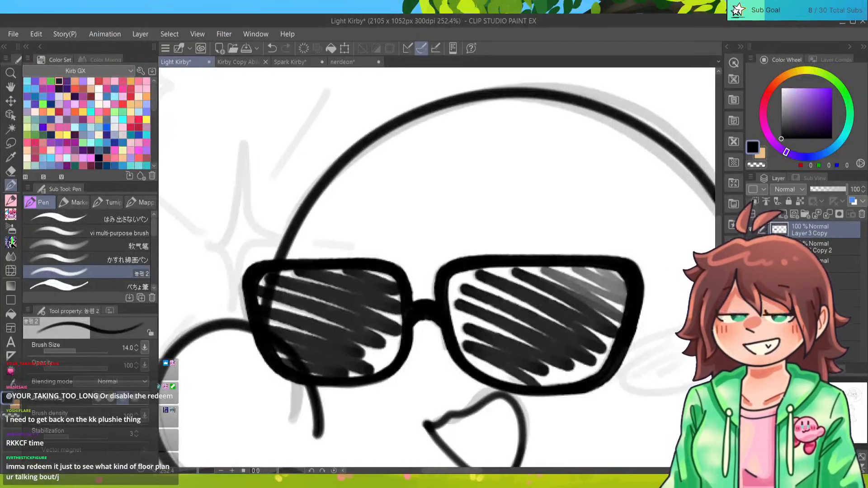
Hide Layer 3 Copy 2 containing the second Kirby's old sunglasses.
scroll(436, 270, down, 10)
scroll(435, 270, up, 4)
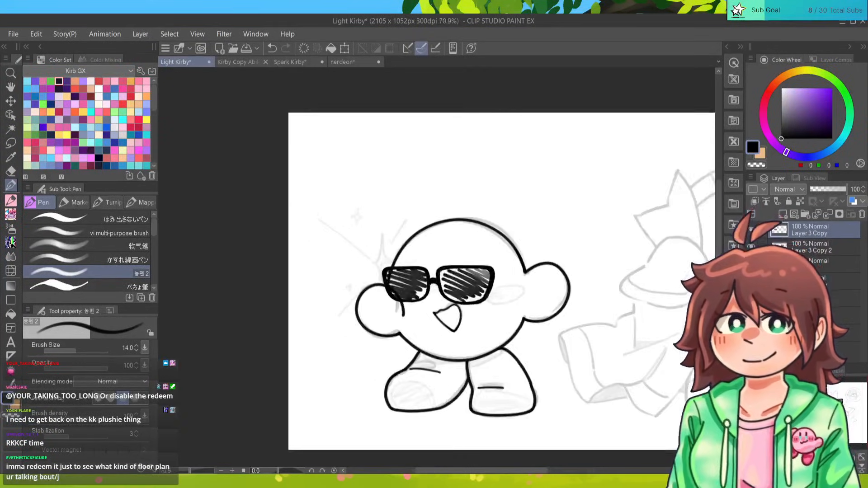
scroll(498, 280, right, 5)
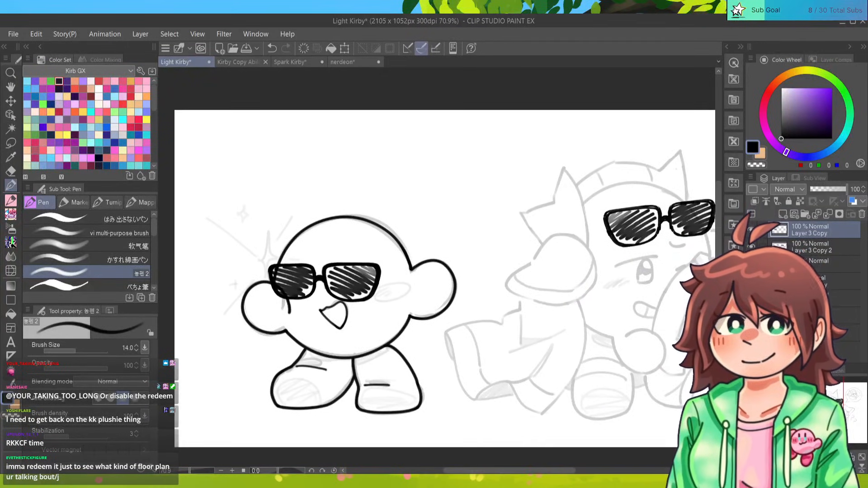
click(751, 246)
key(e)
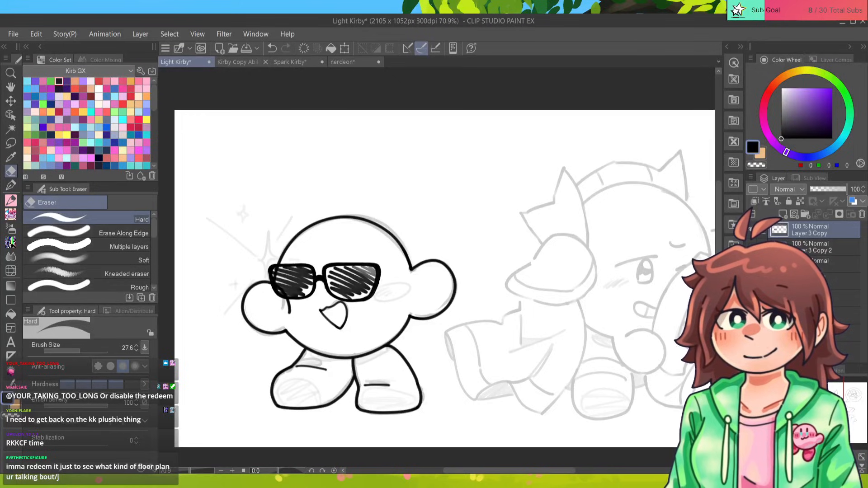
Duplicate the cleaned-up sunglasses layer, flip the copy horizontally and fit it onto the second Kirby's face.
key(ctrl+j)
key(ctrl+t)
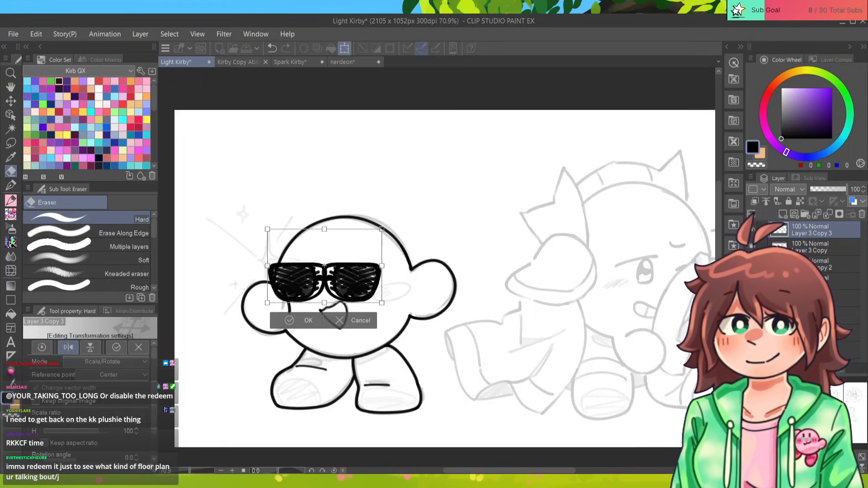
key(ctrl+z)
drag(324, 272, 645, 212)
drag(709, 172, 706, 169)
drag(645, 209, 655, 204)
key(Return)
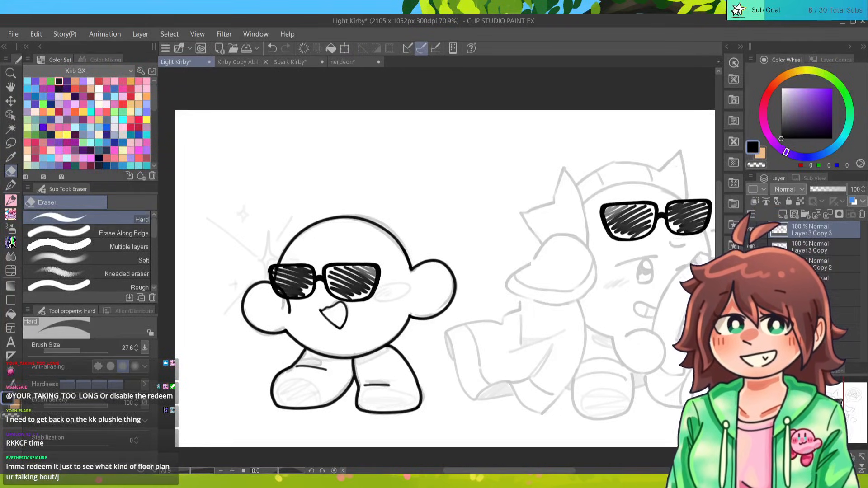
Ink short diagonal black blush strokes on the first Kirby's cheek beside the sunglasses with the size 14 pen.
drag(542, 271, 609, 260)
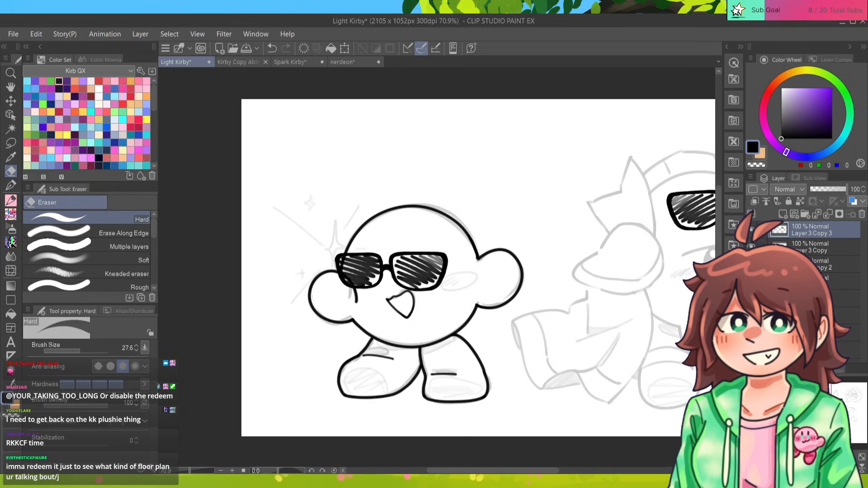
click(11, 186)
click(10, 170)
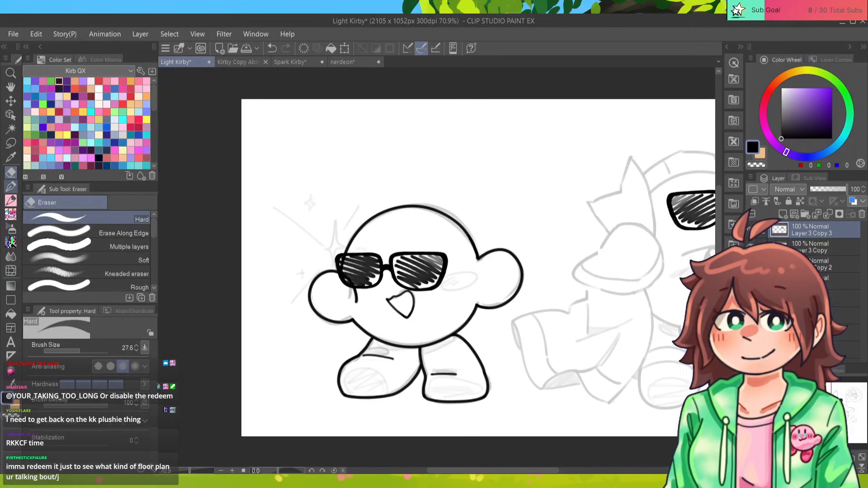
key(p)
key(e)
key(p)
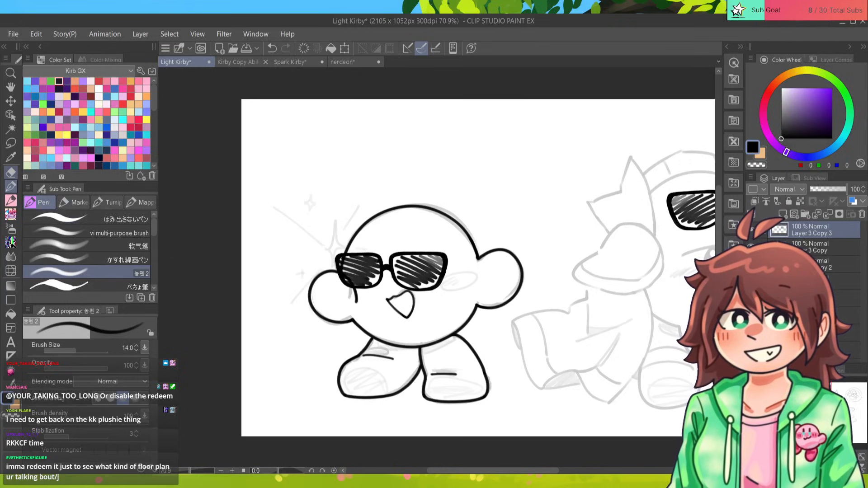
scroll(386, 348, up, 3)
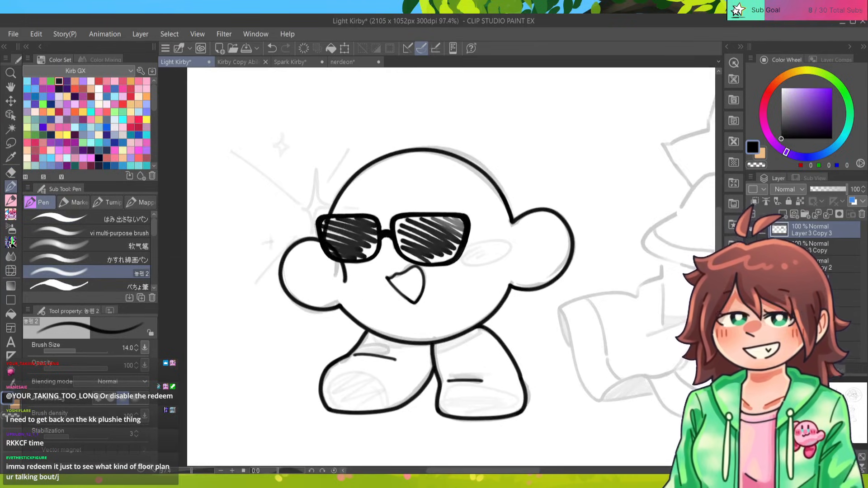
drag(463, 263, 488, 253)
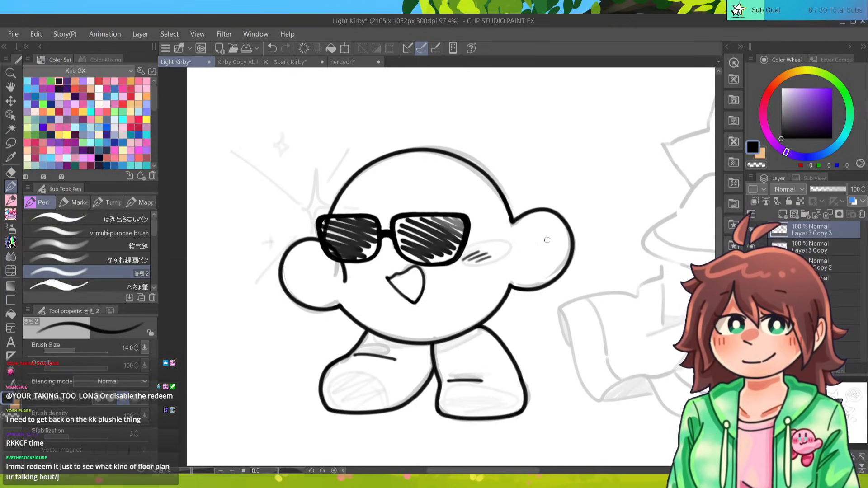
Check the sunglasses layers by toggling their visibility and merge Layer 3 Copy 3 into Layer 3 Copy.
mouse_move(579, 233)
mouse_down()
mouse_move(193, 276)
mouse_move(261, 280)
mouse_move(488, 252)
mouse_move(540, 224)
mouse_up()
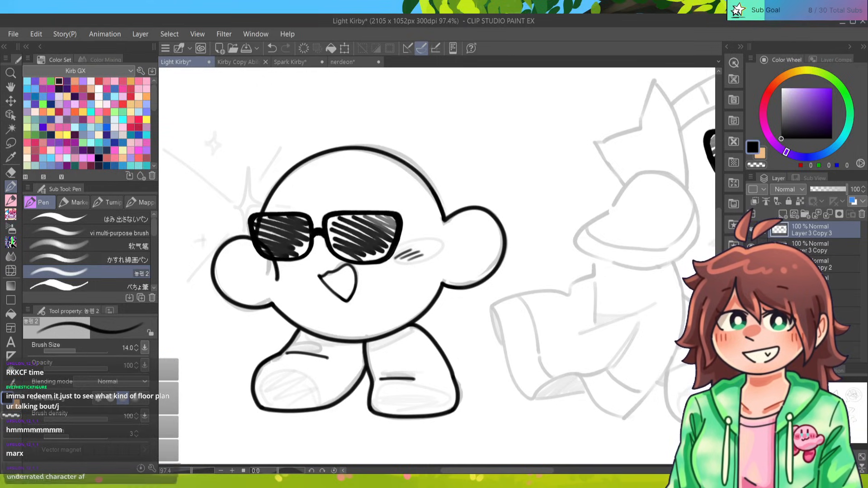
drag(436, 266, 430, 258)
click(751, 230)
click(752, 229)
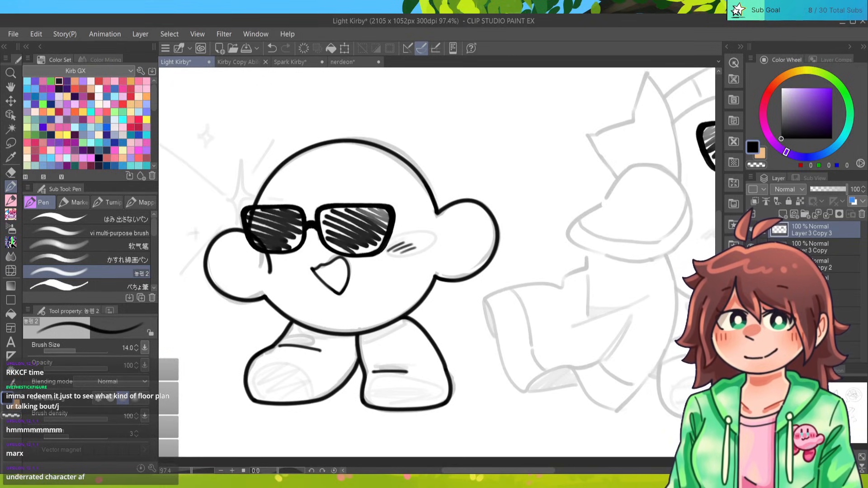
click(751, 247)
click(752, 246)
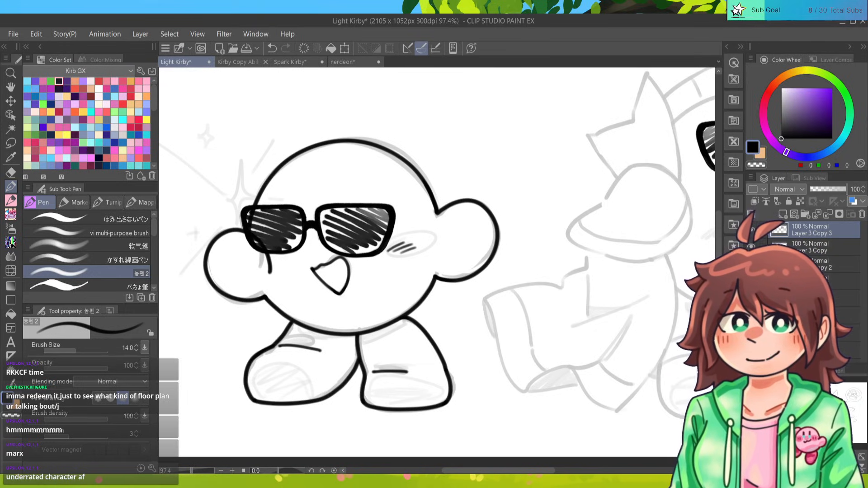
click(752, 230)
click(751, 229)
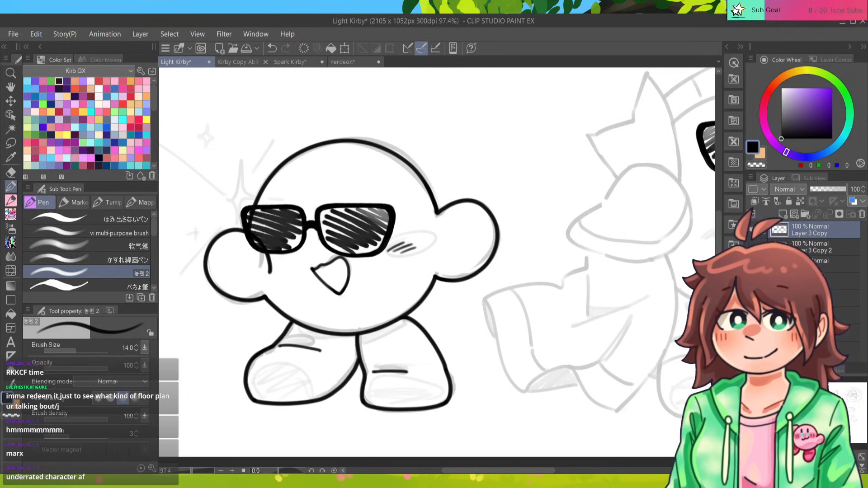
Select the line art layer below Layer 3 Copy 2 and ink the second Kirby's head arc over the sunglasses with the size 14 pen.
click(751, 264)
click(751, 264)
click(814, 264)
mouse_move(437, 266)
mouse_down()
mouse_move(422, 247)
mouse_move(406, 252)
mouse_move(273, 298)
mouse_move(168, 346)
mouse_move(168, 355)
mouse_up()
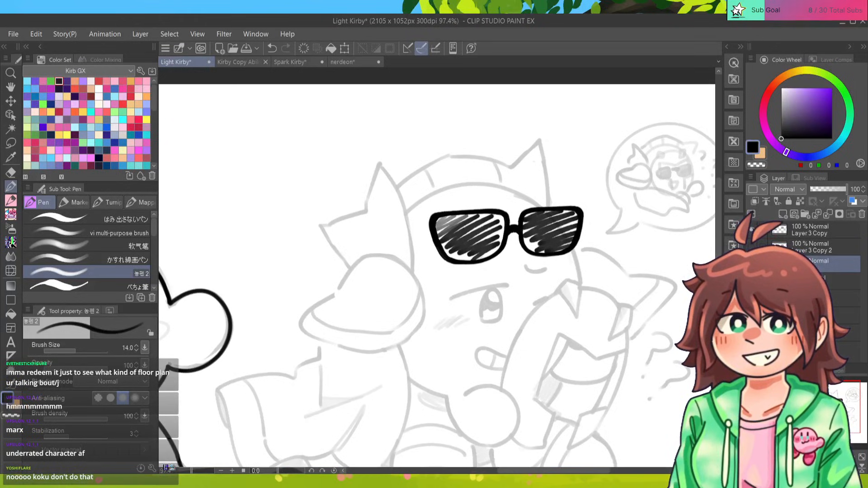
key(ctrl+plus)
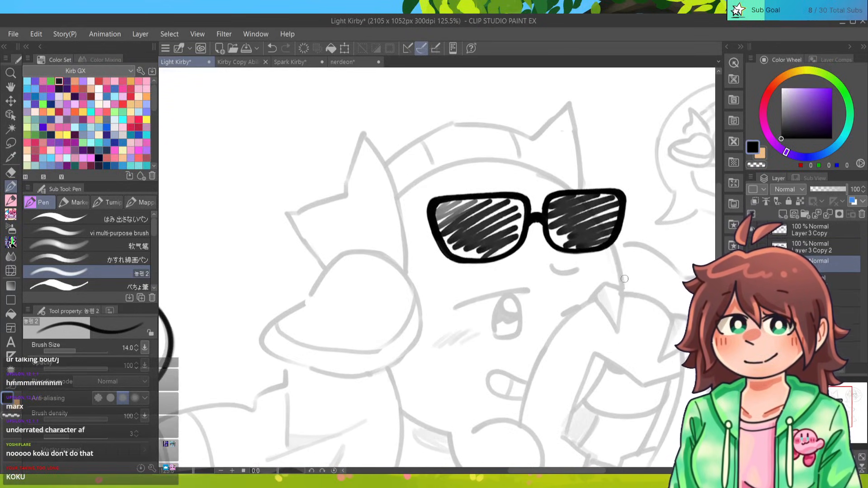
mouse_move(625, 279)
mouse_down()
mouse_move(602, 229)
mouse_move(518, 169)
mouse_move(398, 198)
mouse_up()
key(ctrl+z)
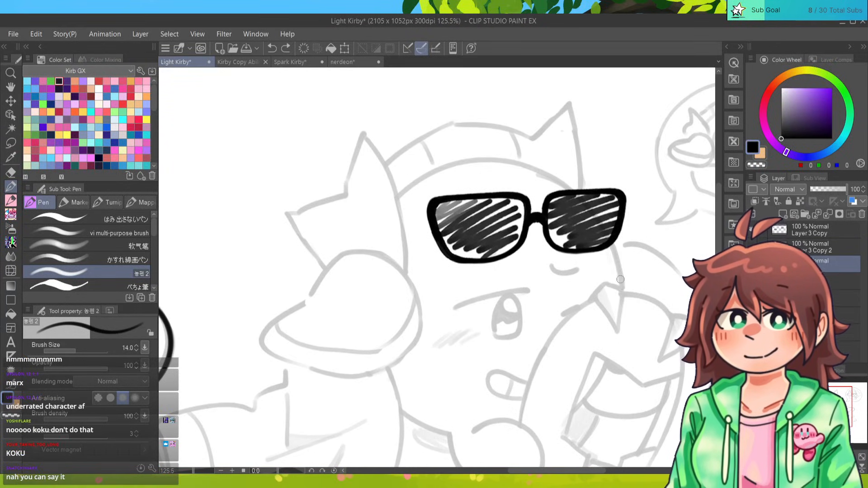
mouse_move(621, 288)
mouse_down()
mouse_move(614, 261)
mouse_move(495, 159)
mouse_move(385, 215)
mouse_up()
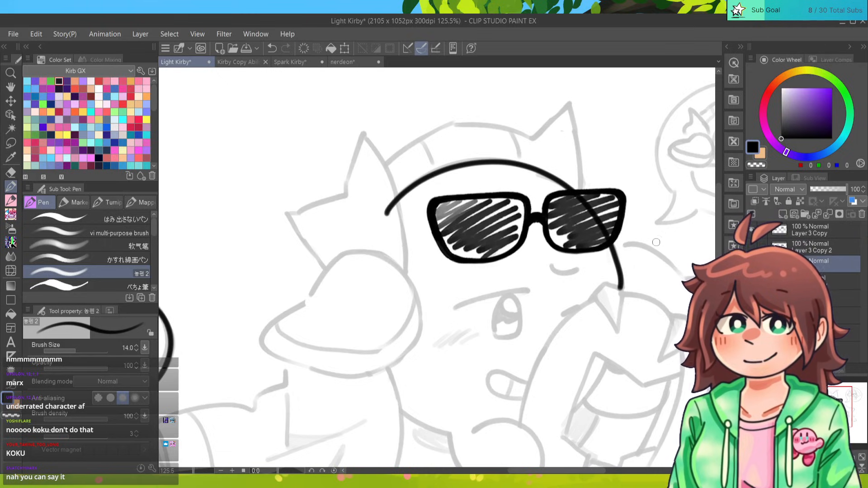
Touch up the ends of the head arc and erase its overshoot past the headpiece's tall spike with the size 27.6 Hard eraser.
key(e)
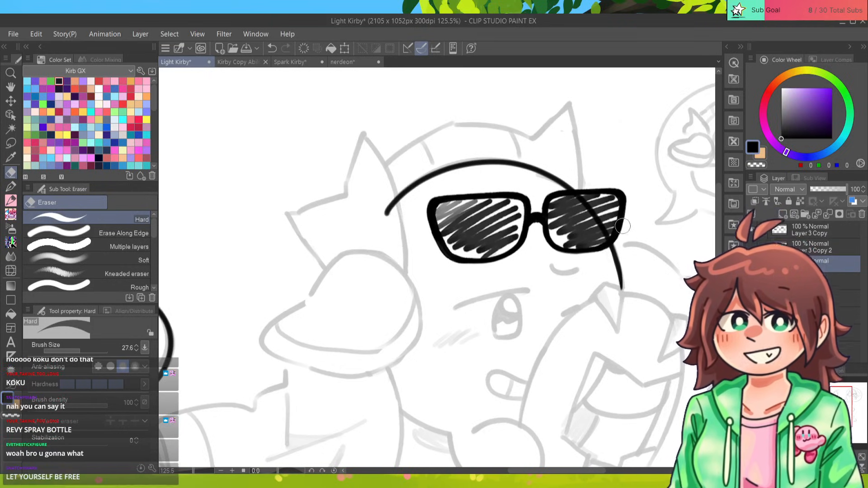
key(p)
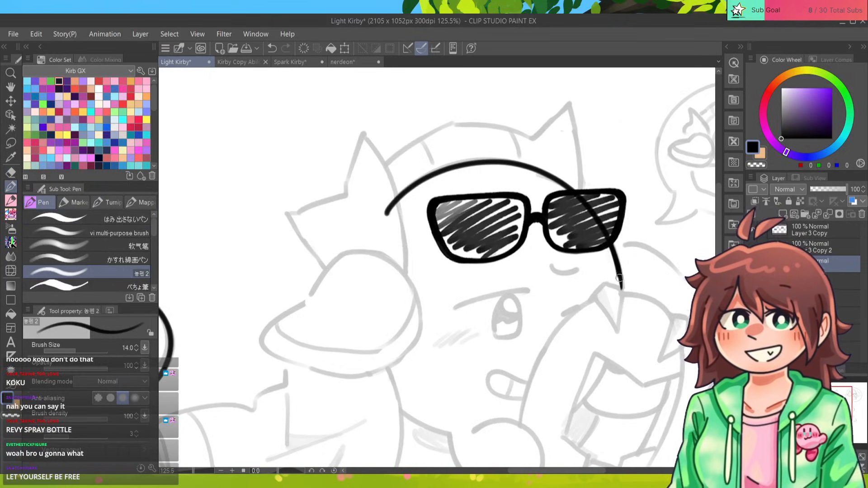
key(ctrl+z)
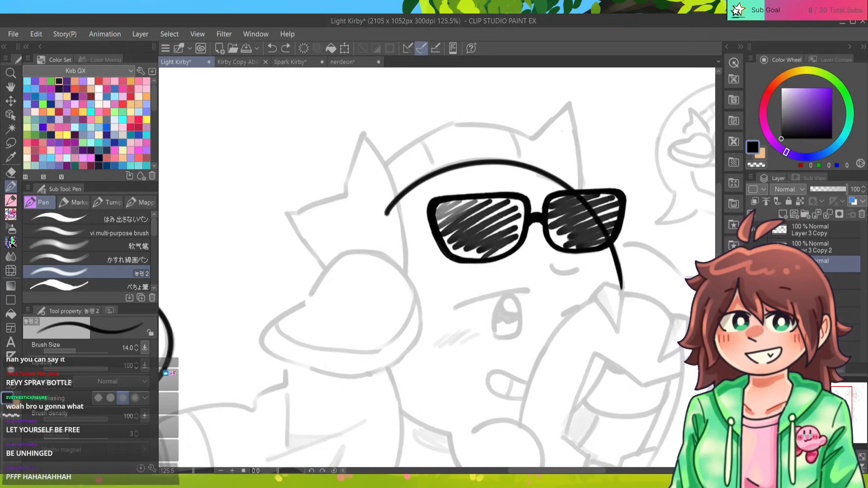
drag(621, 284, 622, 289)
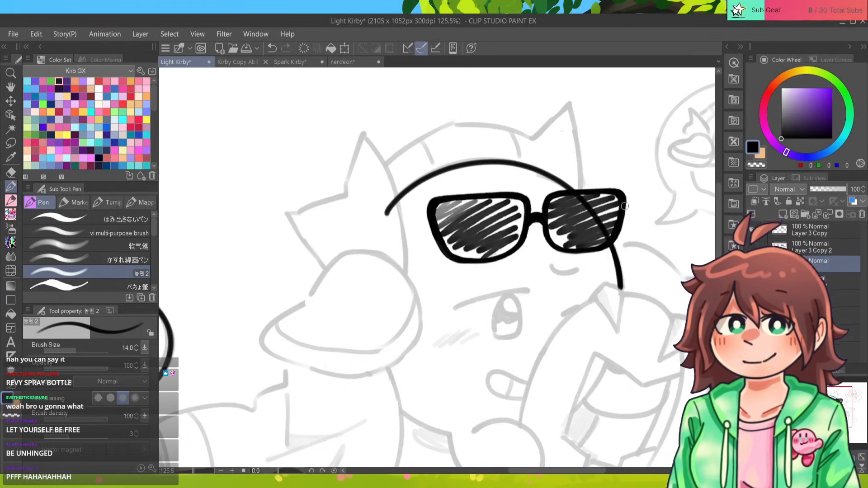
key(e)
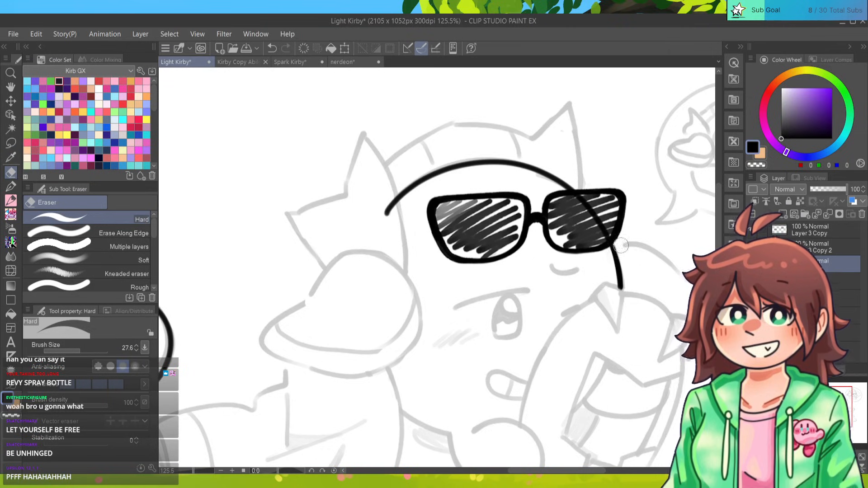
key(p)
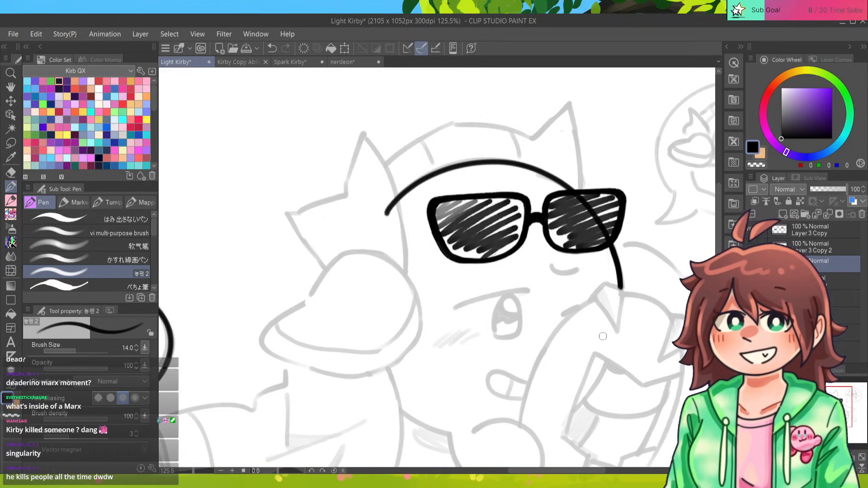
key(e)
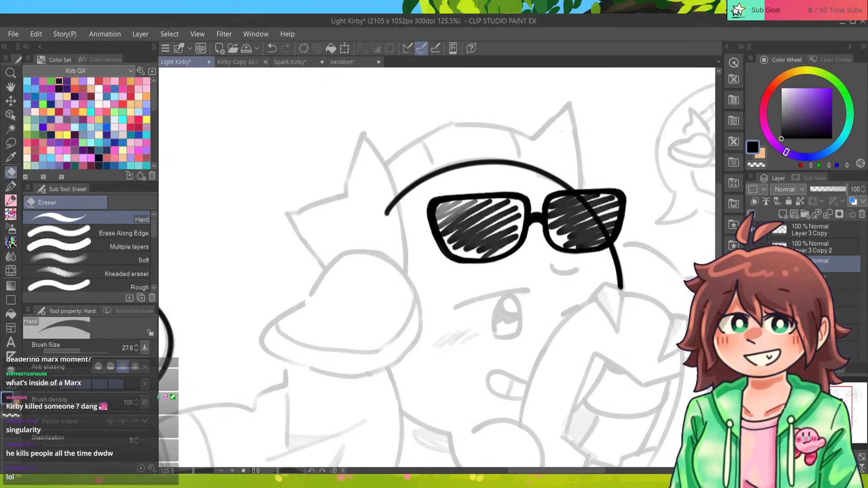
mouse_move(388, 209)
mouse_down()
mouse_move(393, 203)
mouse_move(387, 212)
mouse_up()
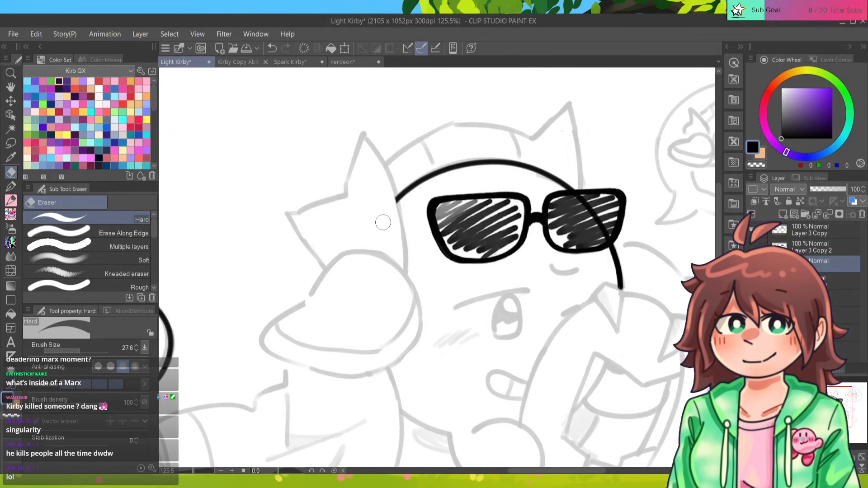
key(p)
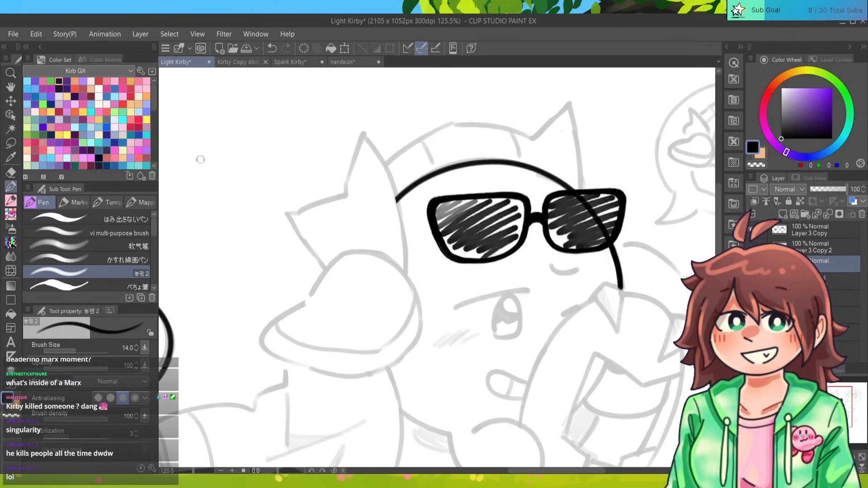
Ink both edges of the headpiece's tall spike beside the second Kirby's head, meeting in a sharp tip.
drag(363, 134, 400, 272)
key(ctrl+z)
drag(363, 132, 407, 273)
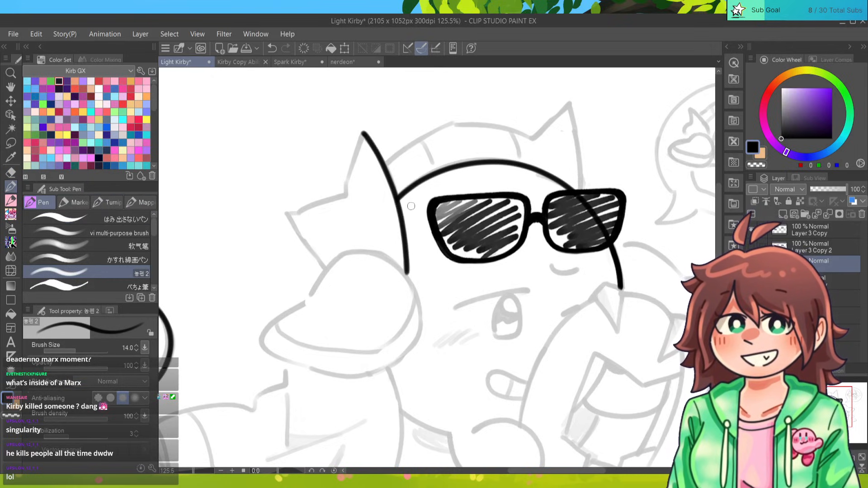
mouse_move(362, 132)
mouse_down()
mouse_move(345, 194)
mouse_move(289, 212)
mouse_move(325, 271)
mouse_up()
key(ctrl+z)
key(ctrl+z)
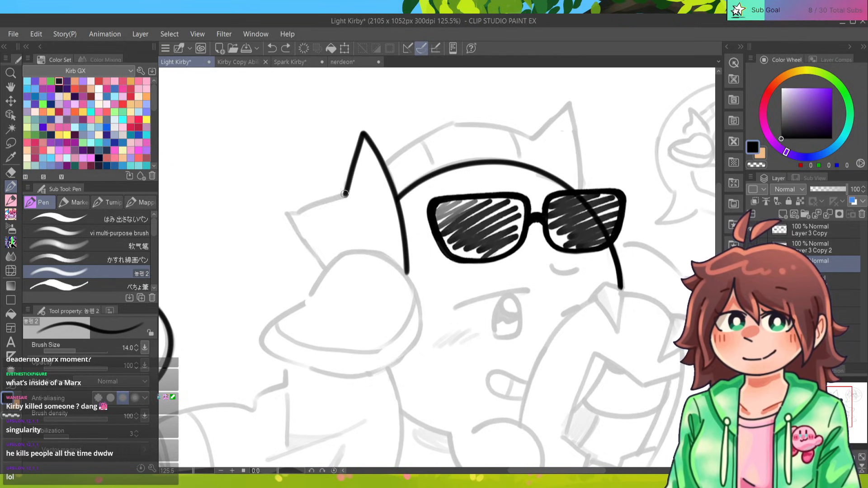
Ink the headpiece's lower side point, from the base of the tall spike out to its tip and back down to the raised arm.
drag(347, 194, 294, 216)
key(ctrl+z)
mouse_move(348, 193)
mouse_down()
mouse_move(292, 218)
mouse_move(325, 274)
mouse_up()
key(ctrl+z)
drag(290, 214, 325, 273)
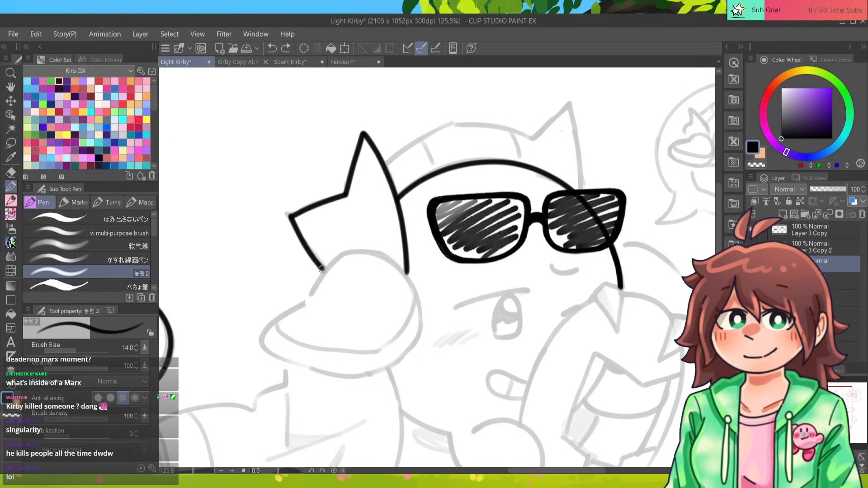
key(ctrl+z)
drag(289, 215, 326, 272)
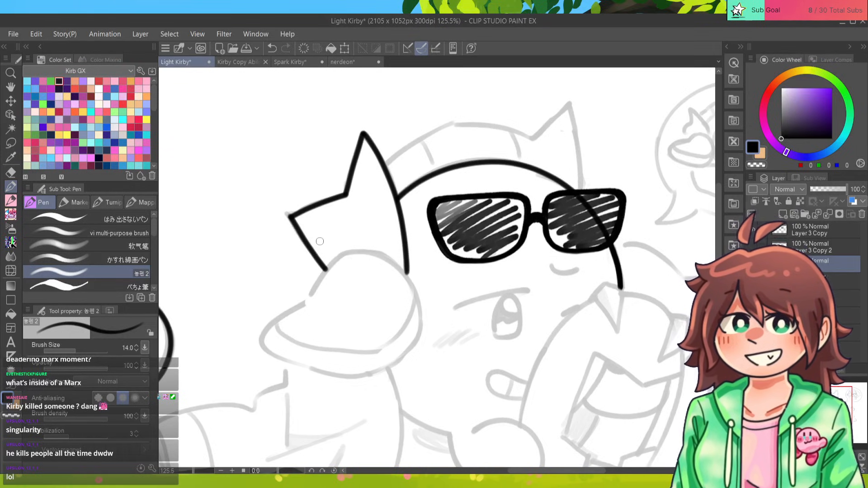
Ink the headband's upper edge and far spike down to the sunglasses, with two short dividing lines across the band.
drag(319, 241, 257, 264)
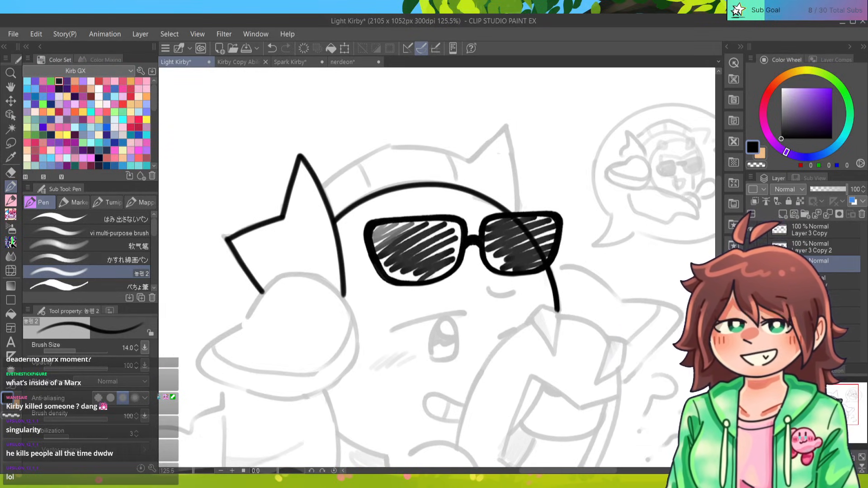
drag(322, 187, 393, 148)
key(ctrl+z)
mouse_move(322, 187)
mouse_down()
mouse_move(385, 148)
mouse_move(481, 161)
mouse_up()
key(ctrl+z)
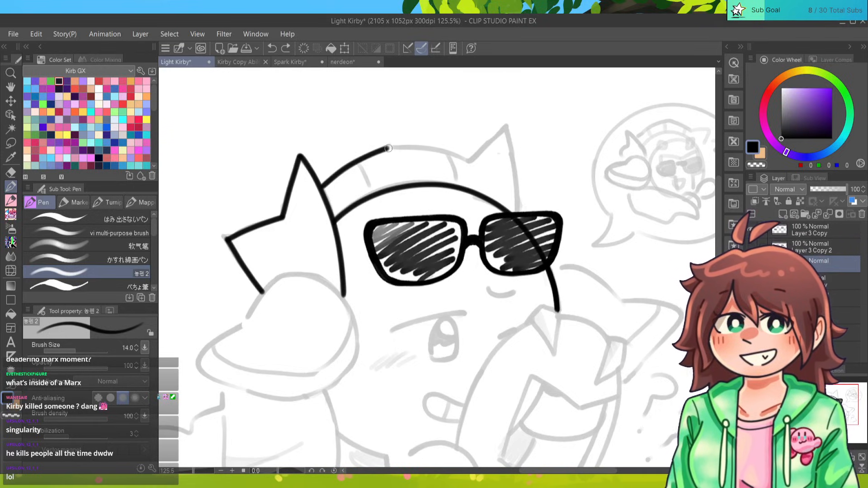
mouse_move(385, 146)
mouse_down()
mouse_move(474, 161)
mouse_move(512, 118)
mouse_move(515, 216)
mouse_up()
key(ctrl+z)
drag(506, 126, 515, 218)
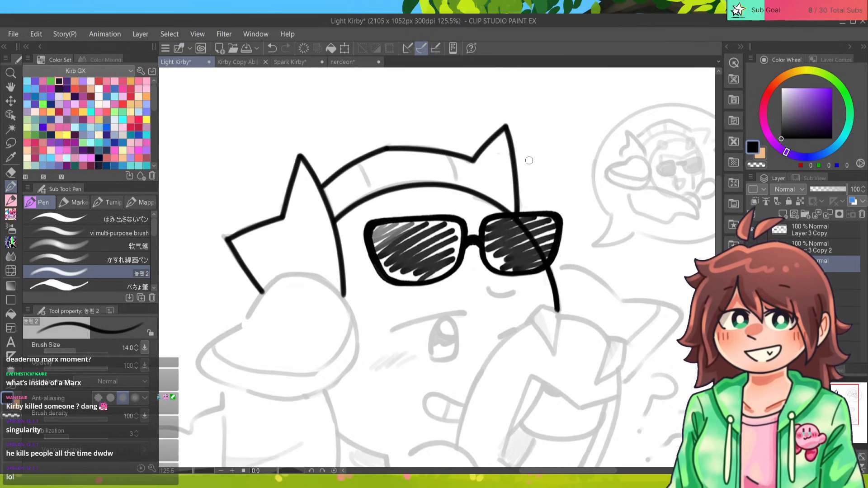
drag(359, 162, 371, 193)
drag(448, 156, 454, 177)
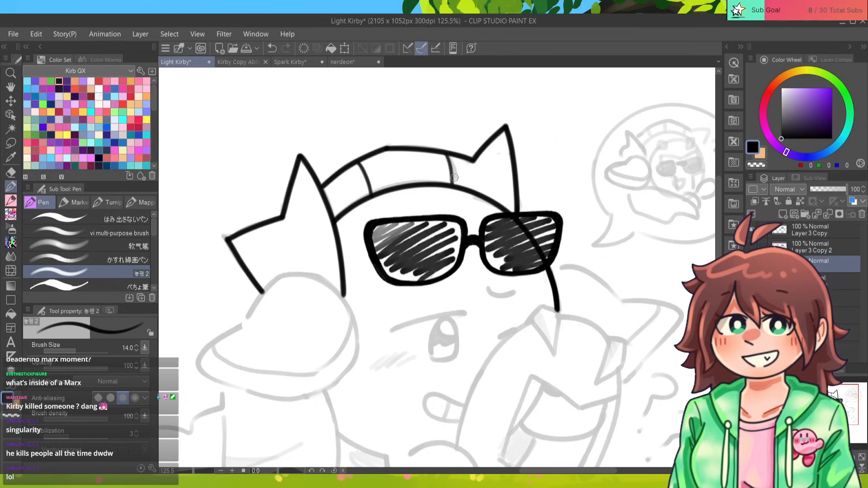
Ink the outline of the second Kirby's far arm and its pointed cuff, starting below the sunglasses' outer corner.
drag(437, 339, 463, 293)
drag(418, 253, 354, 201)
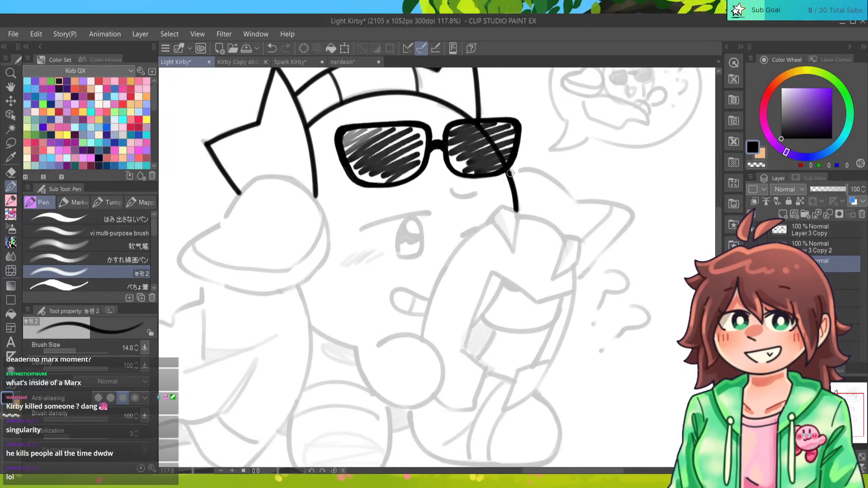
drag(508, 170, 576, 202)
key(ctrl+z)
mouse_move(508, 170)
mouse_down()
mouse_move(572, 199)
mouse_move(583, 277)
mouse_up()
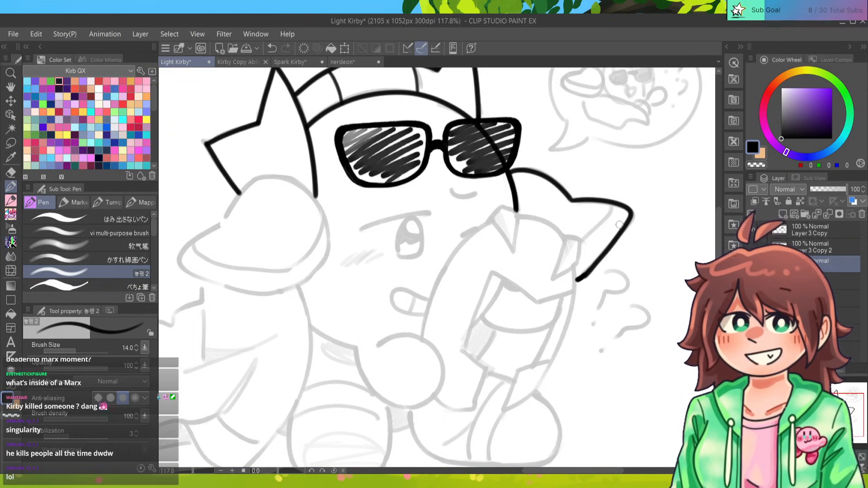
key(ctrl+z)
drag(578, 280, 592, 269)
key(ctrl+z)
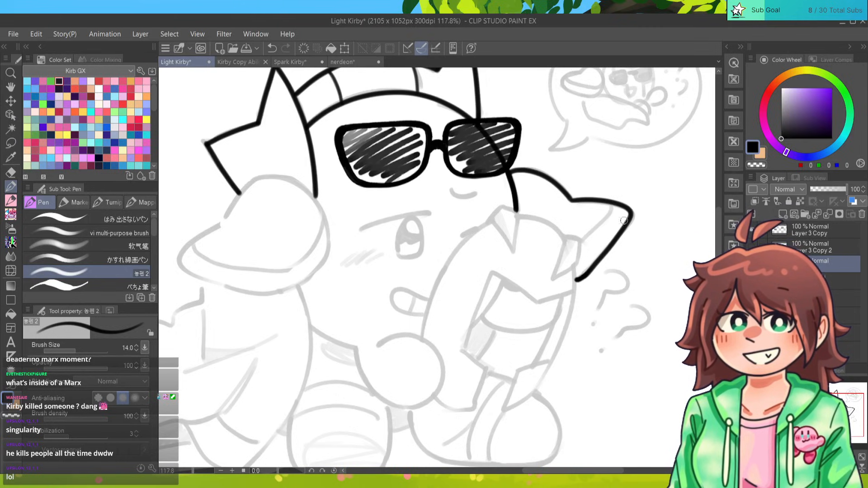
Ink the inner edge line of the far arm's pointed cuff.
drag(611, 206, 579, 249)
key(ctrl+z)
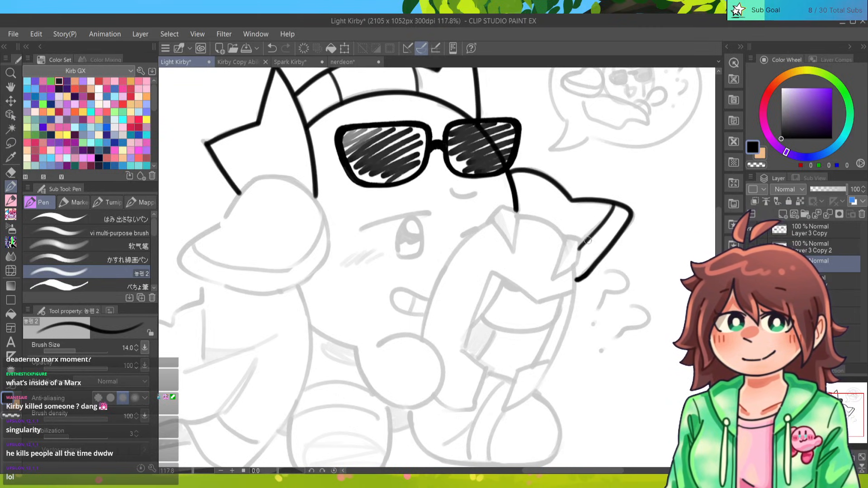
key(ctrl+y)
key(ctrl+z)
drag(613, 206, 579, 248)
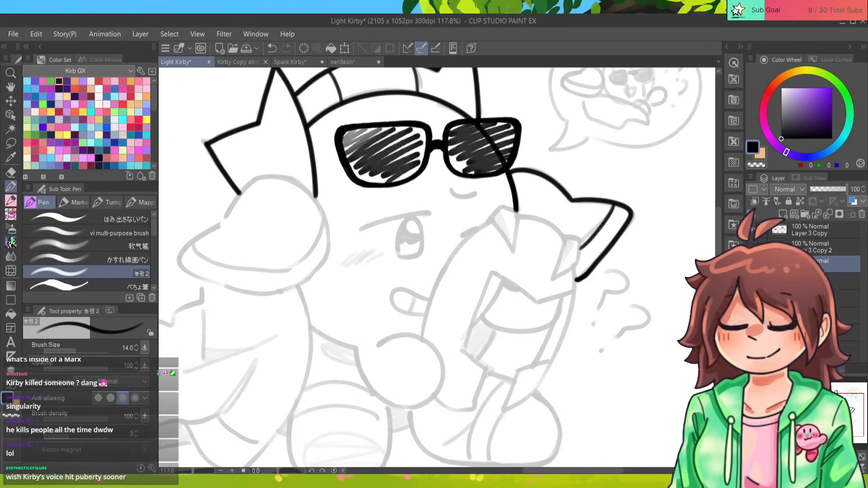
Ink the rounded outline of the second Kirby's near arm and the outer edge of its pointed cuff below the headpiece.
drag(223, 238, 427, 266)
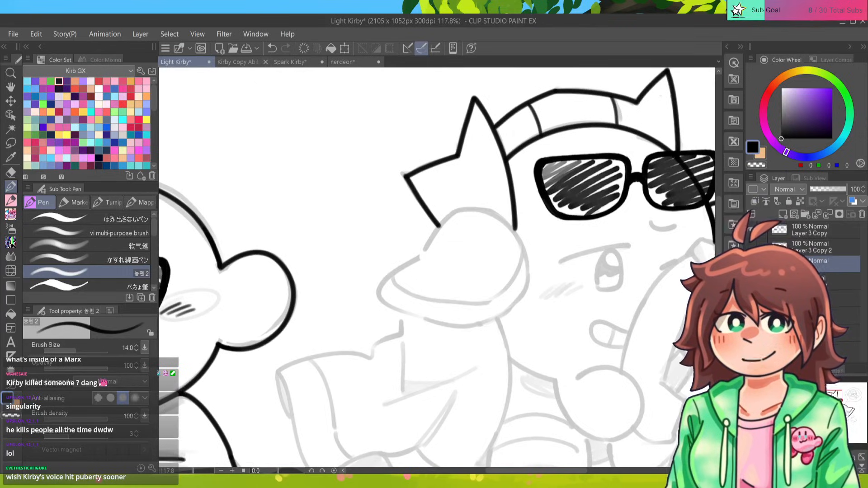
scroll(427, 266, up, 1)
scroll(434, 269, up, 2)
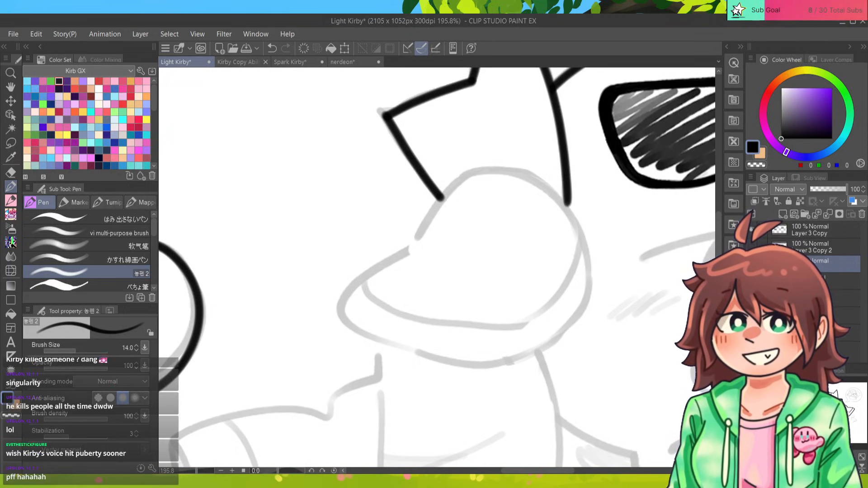
mouse_move(425, 236)
mouse_down()
mouse_move(458, 189)
mouse_move(588, 282)
mouse_move(594, 267)
mouse_move(559, 335)
mouse_up()
mouse_move(415, 246)
mouse_down()
mouse_move(334, 312)
mouse_move(525, 369)
mouse_move(515, 372)
mouse_up()
Close the gap in the near arm's lower cuff outline with a short, smooth connecting stroke.
key(e)
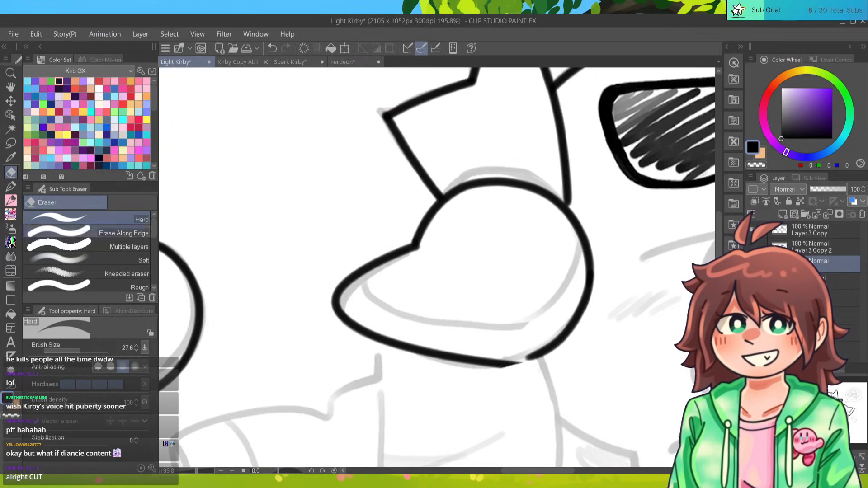
key(p)
drag(507, 362, 558, 343)
key(ctrl+z)
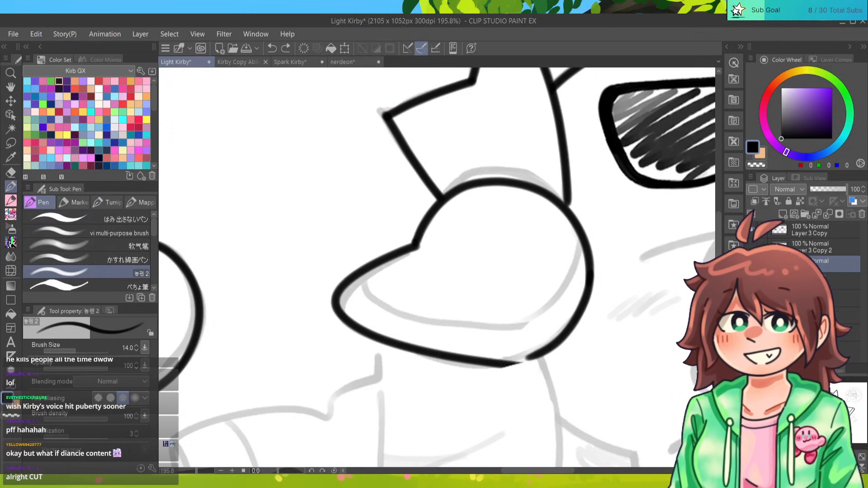
drag(507, 363, 562, 344)
key(ctrl+z)
drag(507, 363, 559, 340)
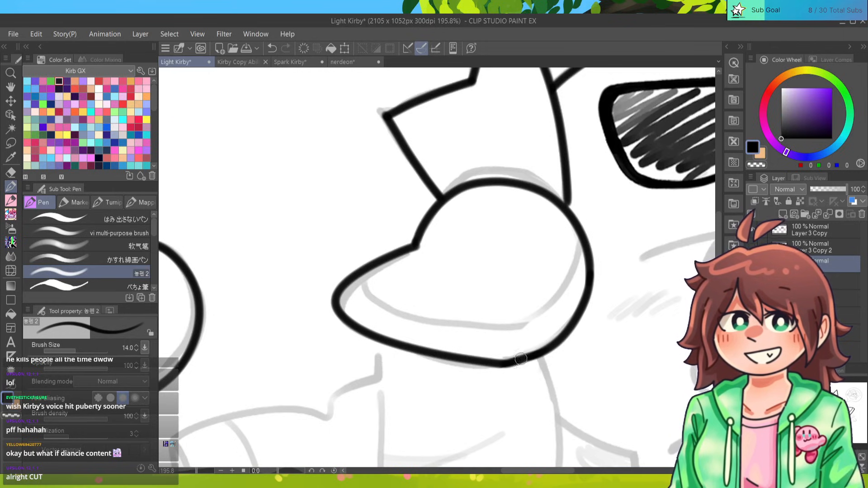
drag(510, 361, 561, 329)
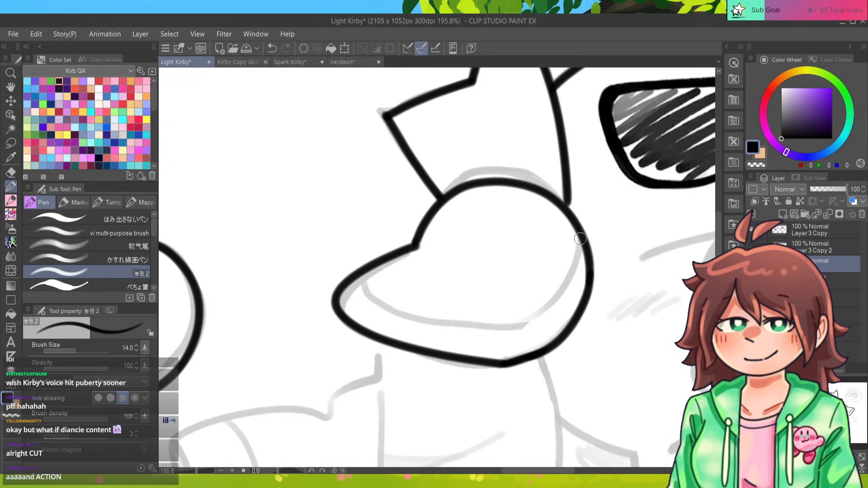
Ink the curved inner cuff line across the second Kirby's near arm.
mouse_move(582, 238)
mouse_down()
mouse_move(568, 296)
mouse_move(521, 332)
mouse_move(461, 331)
mouse_move(395, 313)
mouse_move(365, 269)
mouse_up()
key(ctrl+z)
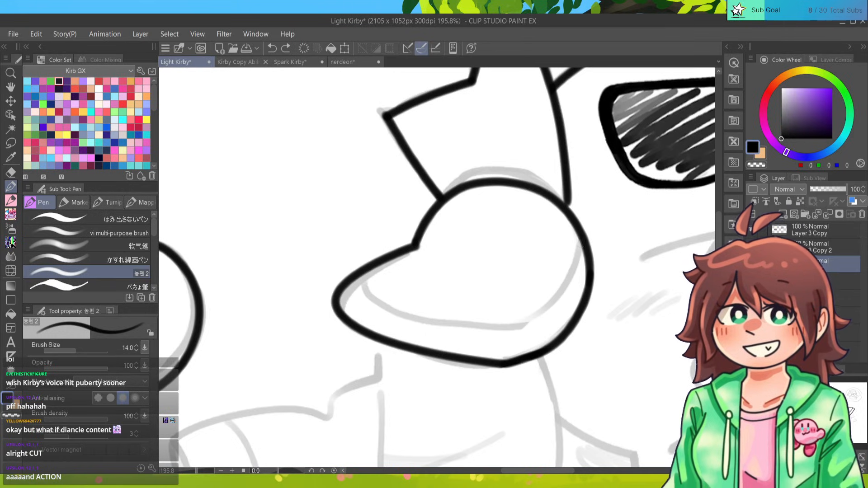
mouse_move(581, 228)
mouse_down()
mouse_move(570, 279)
mouse_move(531, 322)
mouse_move(479, 329)
mouse_move(412, 312)
mouse_move(357, 283)
mouse_move(386, 258)
mouse_up()
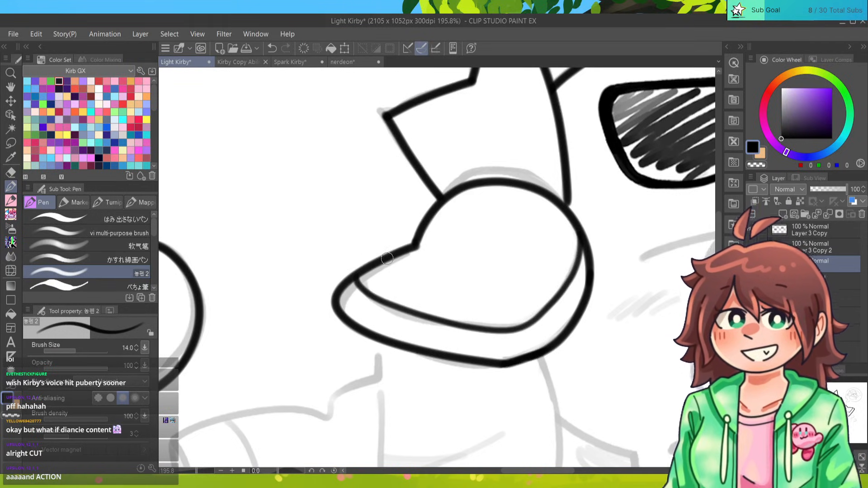
scroll(437, 267, down, 10)
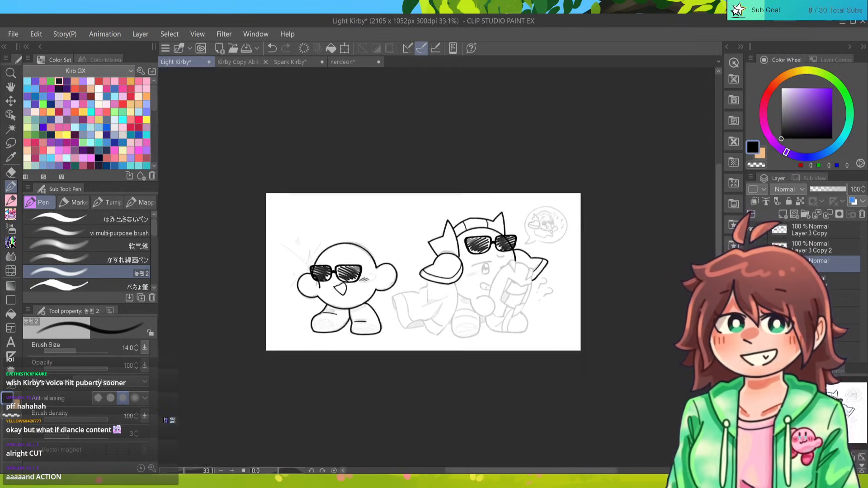
Ink the curved crown line of the helmet the second Kirby holds, trimming its excess end with the eraser.
scroll(437, 268, up, 7)
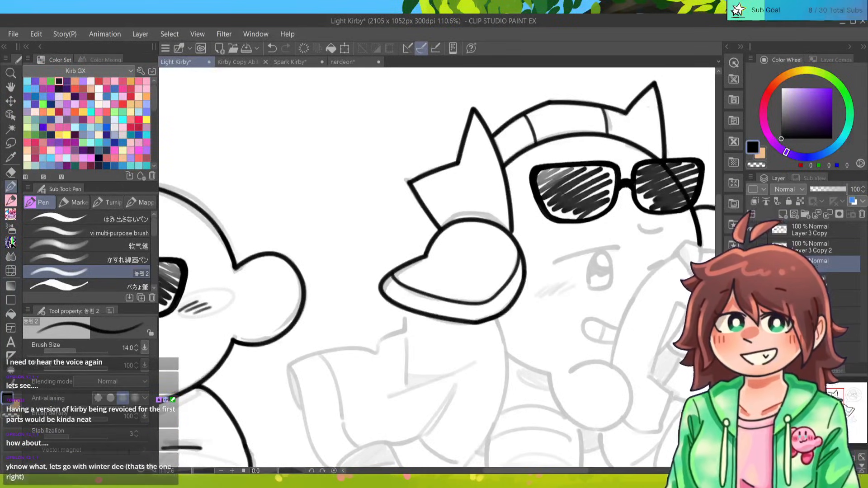
mouse_move(434, 267)
mouse_down()
mouse_move(330, 235)
mouse_move(268, 230)
mouse_move(253, 217)
mouse_up()
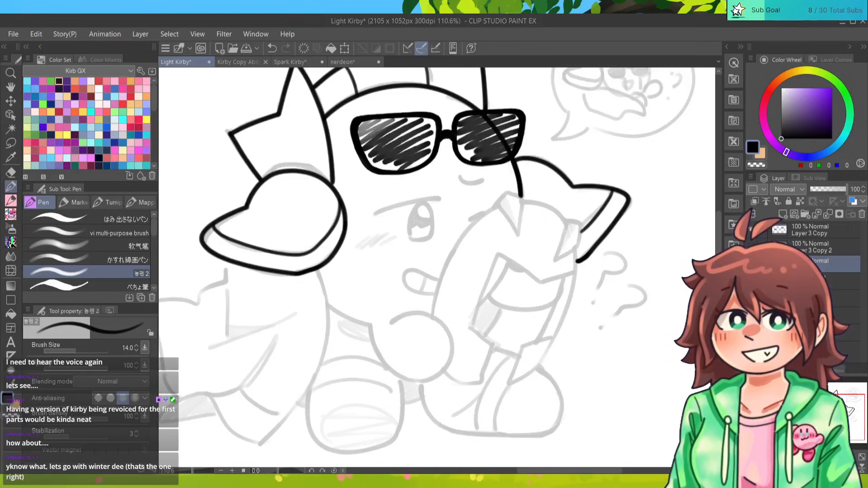
scroll(524, 316, up, 3)
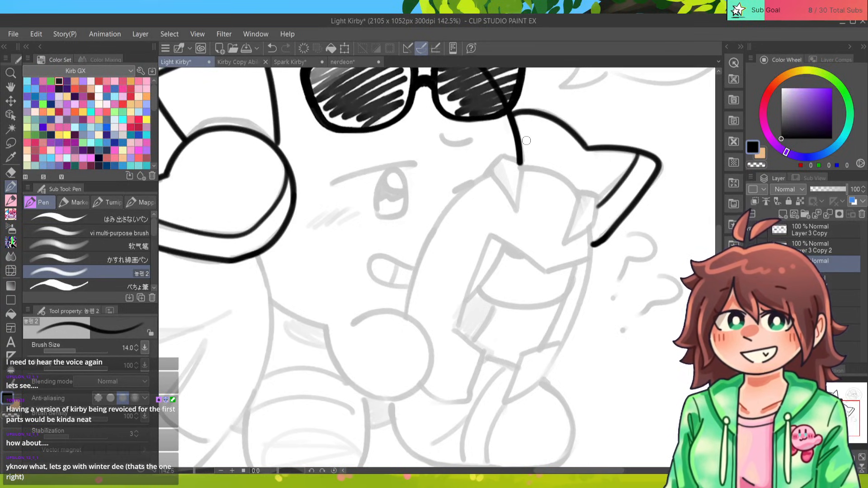
mouse_move(520, 165)
mouse_down()
mouse_move(574, 190)
mouse_move(582, 204)
mouse_up()
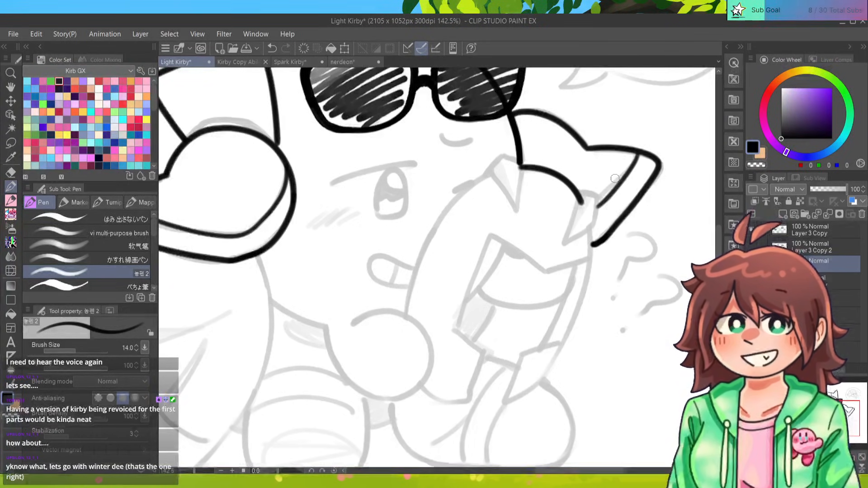
key(e)
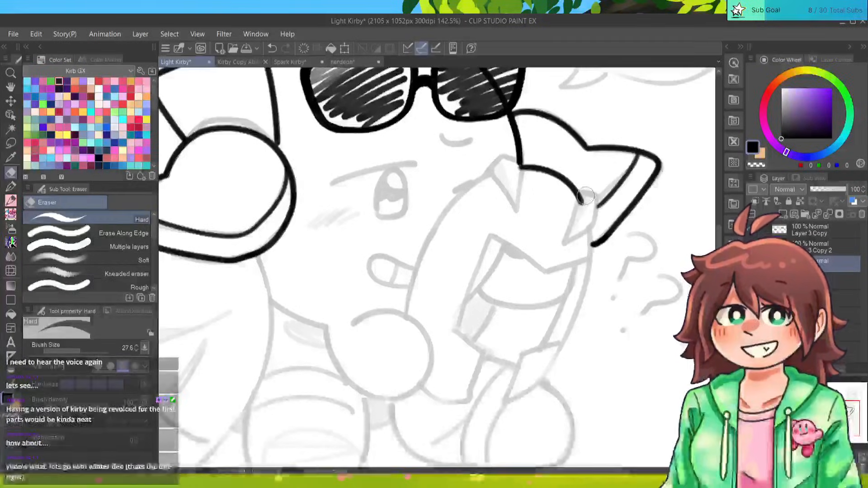
key(p)
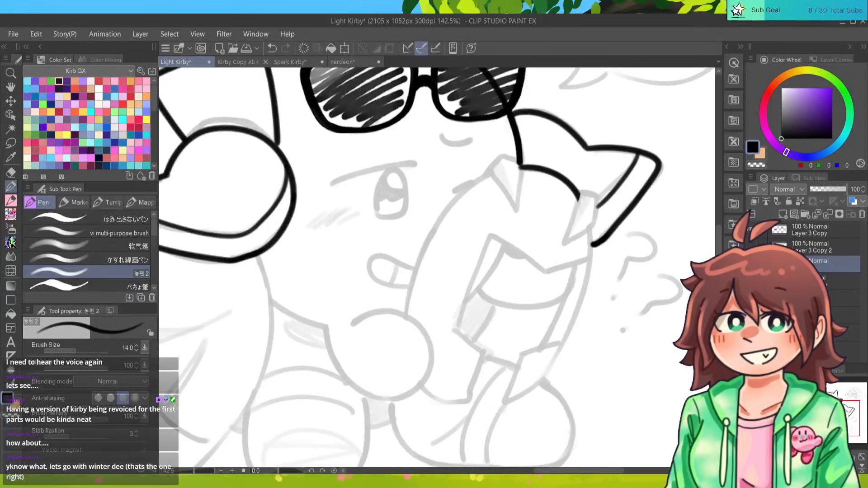
Ink the small pointed fin on the held helmet beside the far arm's cuff, redrawing until its edges are clean.
mouse_move(579, 195)
mouse_down()
mouse_move(602, 203)
mouse_move(593, 231)
mouse_up()
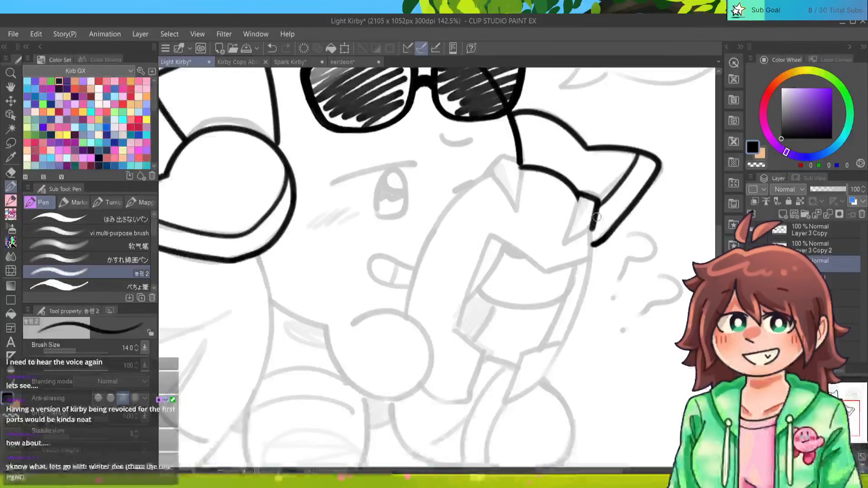
mouse_move(579, 195)
mouse_down()
mouse_move(564, 244)
mouse_move(593, 230)
mouse_up()
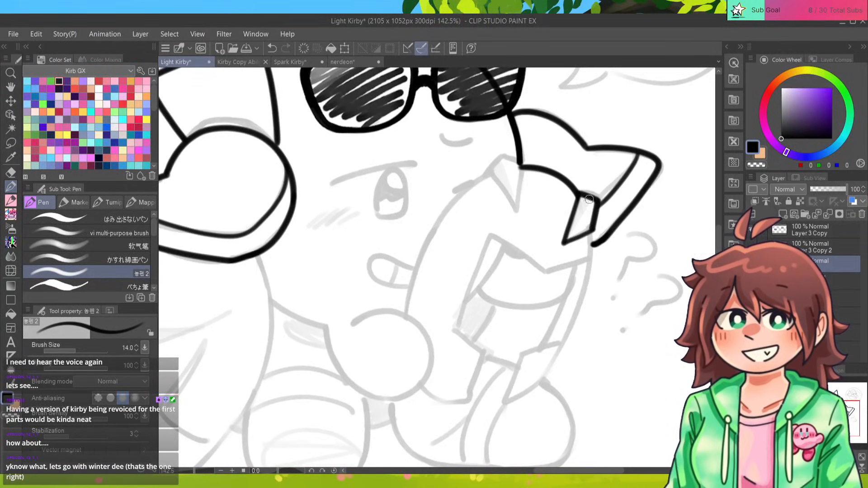
key(ctrl+z)
mouse_move(581, 196)
mouse_down()
mouse_move(564, 239)
mouse_move(590, 230)
mouse_up()
key(ctrl+z)
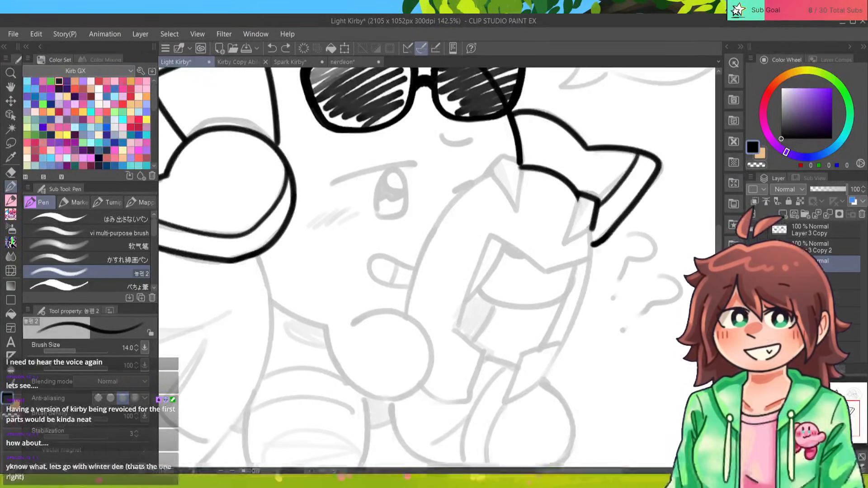
mouse_move(581, 193)
mouse_down()
mouse_move(566, 242)
mouse_move(592, 230)
mouse_up()
key(ctrl+z)
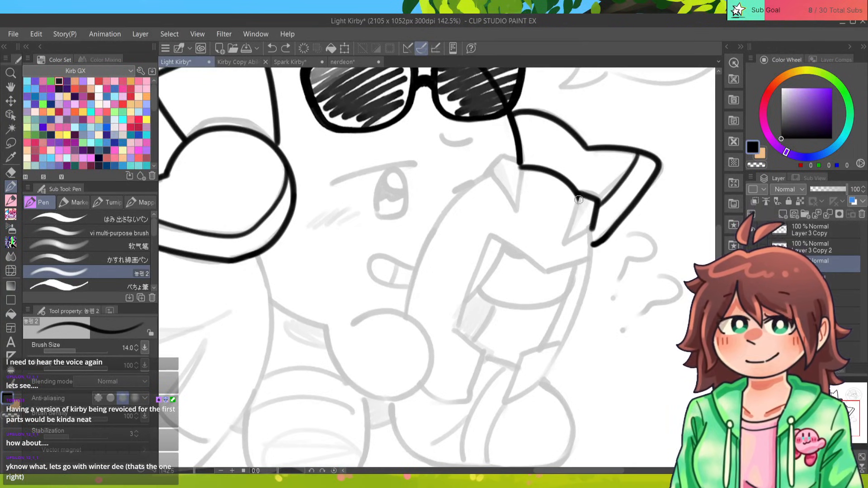
mouse_move(580, 193)
mouse_down()
mouse_move(564, 242)
mouse_move(592, 226)
mouse_up()
key(ctrl+z)
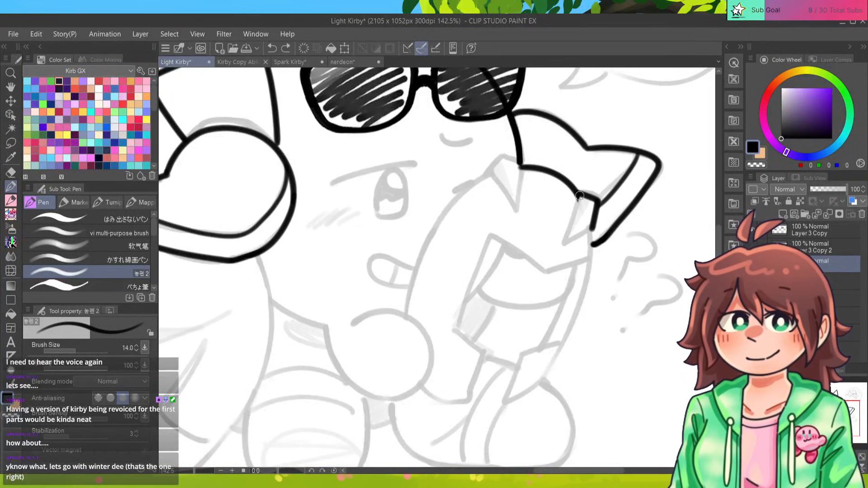
mouse_move(581, 193)
mouse_down()
mouse_move(564, 243)
mouse_move(592, 226)
mouse_up()
key(ctrl+z)
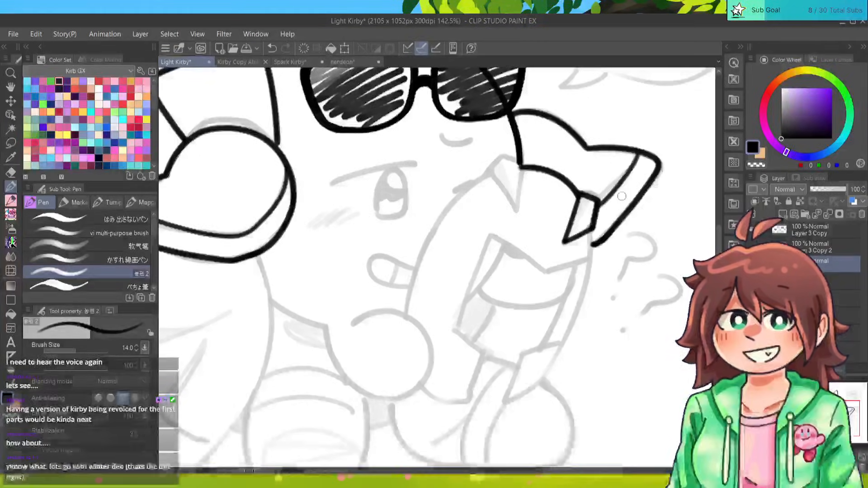
Ink the second pointed fin on the held helmet, just below the sunglasses.
mouse_move(521, 167)
mouse_down()
mouse_move(500, 158)
mouse_move(491, 170)
mouse_move(507, 159)
mouse_move(488, 170)
mouse_move(508, 207)
mouse_move(521, 166)
mouse_move(513, 215)
mouse_up()
key(ctrl+z)
key(ctrl+z)
drag(522, 167, 512, 215)
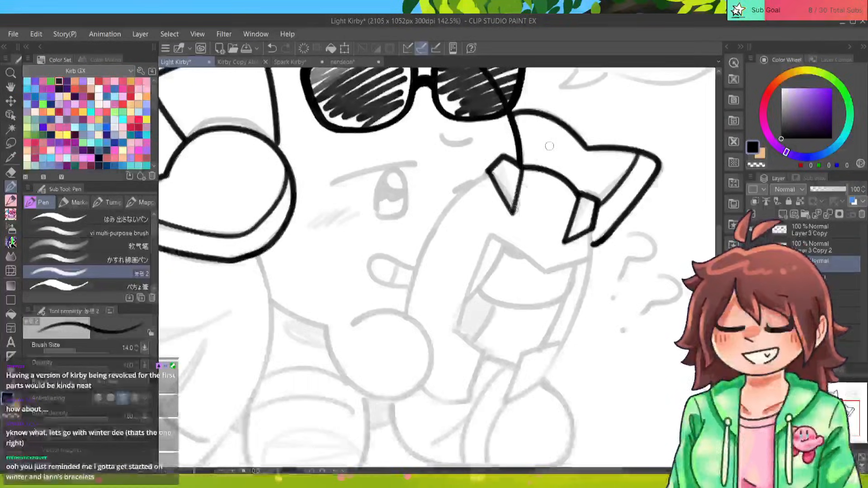
Ink the two long curved outer sides of the held helmet, from its fins down toward the hand and foot.
mouse_move(487, 171)
mouse_down()
mouse_move(458, 143)
mouse_move(383, 291)
mouse_up()
key(ctrl+z)
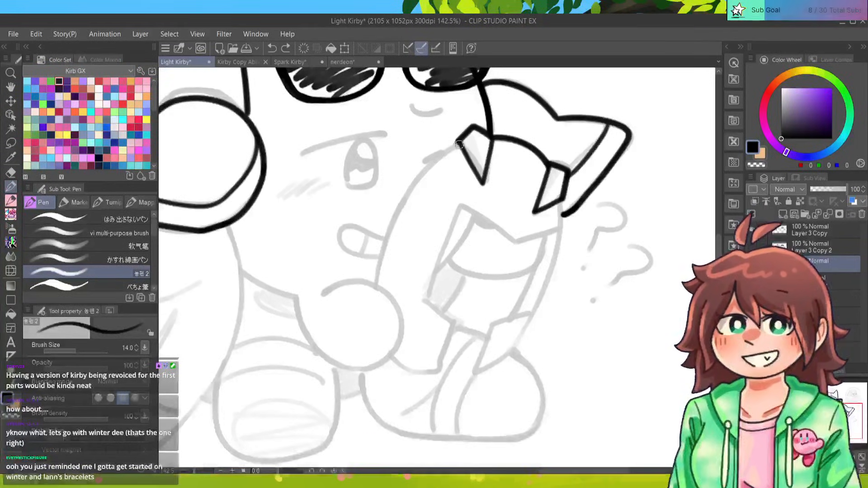
mouse_move(456, 144)
mouse_down()
mouse_move(417, 181)
mouse_move(375, 296)
mouse_up()
drag(565, 199, 507, 353)
key(ctrl+z)
mouse_move(564, 196)
mouse_down()
mouse_move(559, 236)
mouse_move(505, 354)
mouse_up()
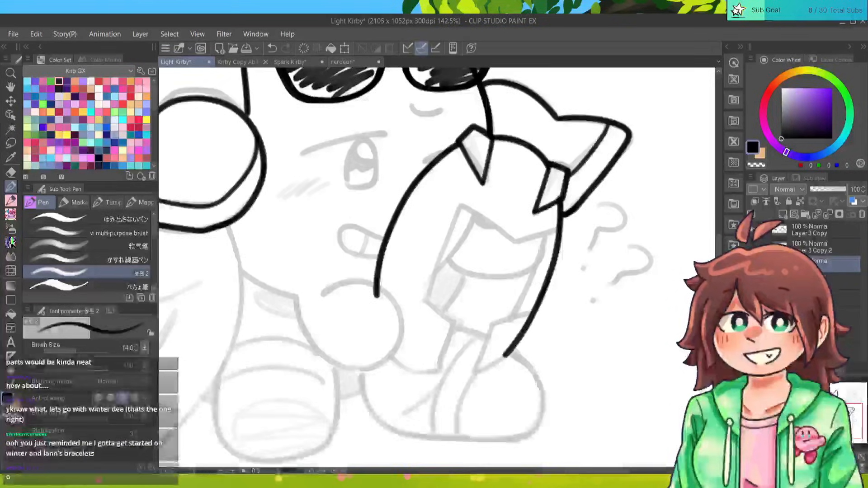
Erase the stray ink where the held helmet's fin meets the far arm's cuff, and return to the pen.
drag(330, 267, 610, 303)
key(e)
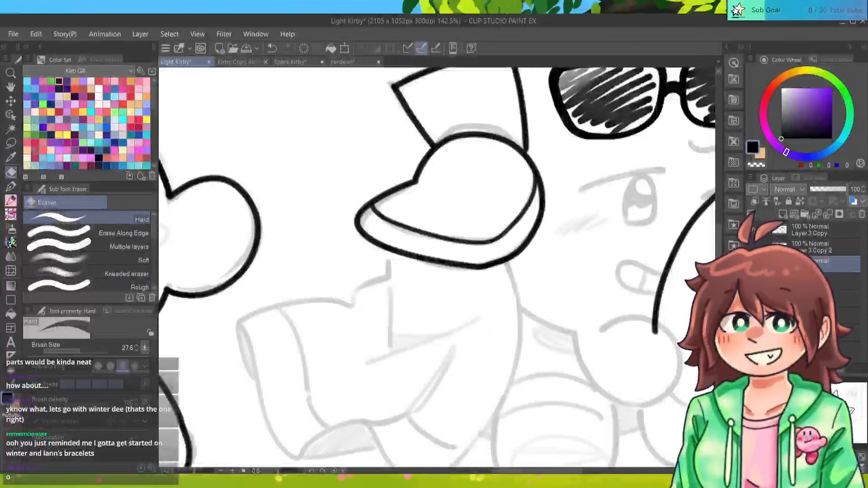
mouse_move(498, 271)
mouse_down()
mouse_move(181, 230)
mouse_move(222, 235)
mouse_up()
mouse_move(557, 183)
mouse_down()
mouse_move(543, 206)
mouse_move(549, 194)
mouse_up()
key(p)
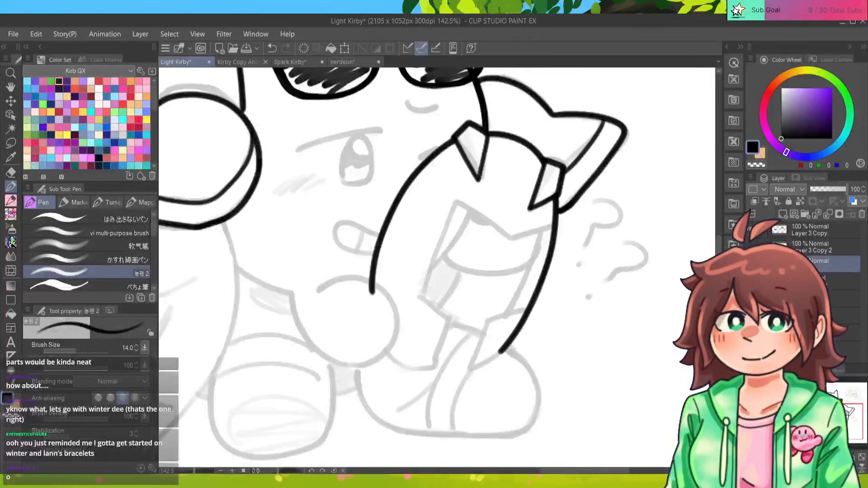
Extend the held helmet's far outer curve down to its pointed lower tip above the foot.
scroll(479, 316, down, 2)
drag(467, 322, 508, 292)
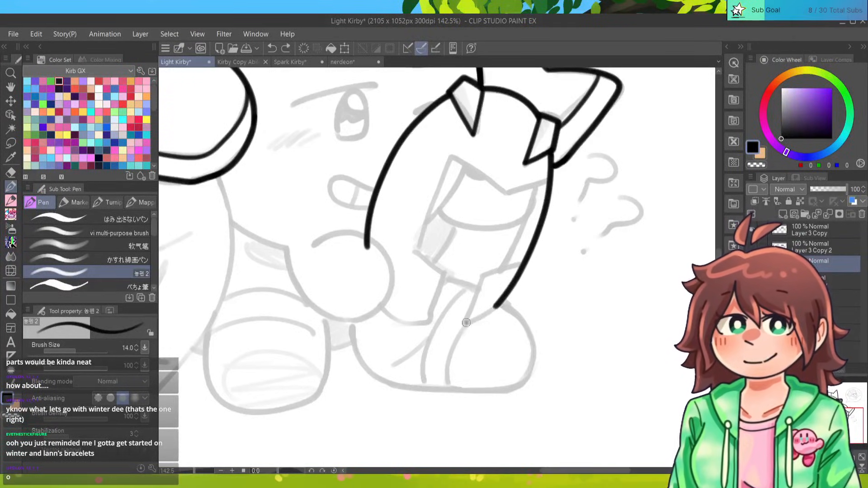
key(ctrl+z)
drag(466, 323, 509, 292)
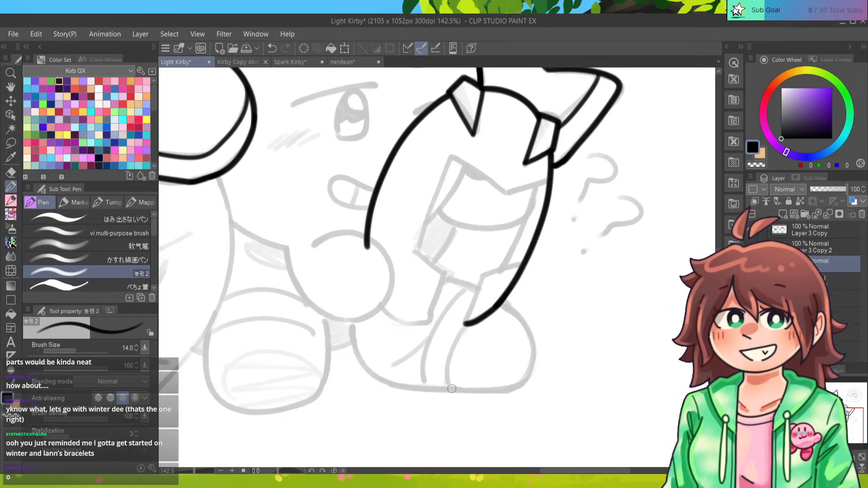
key(ctrl+z)
key(ctrl+y)
key(ctrl+z)
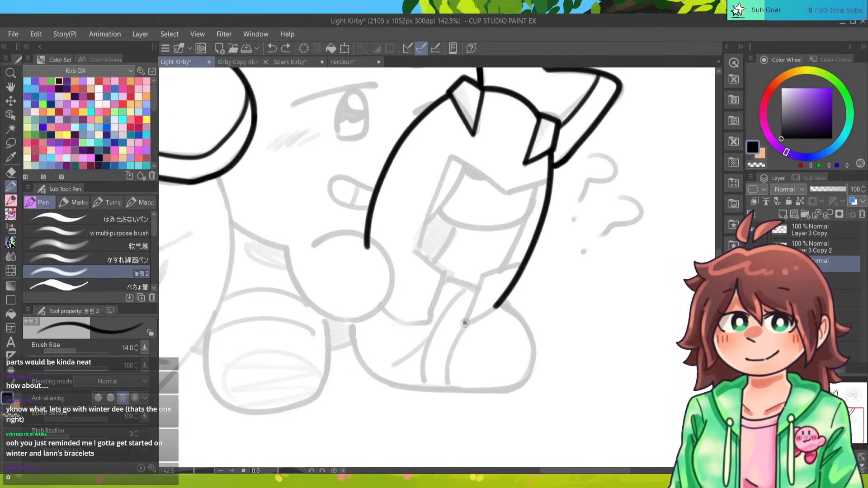
key(ctrl+y)
key(ctrl+z)
key(ctrl+y)
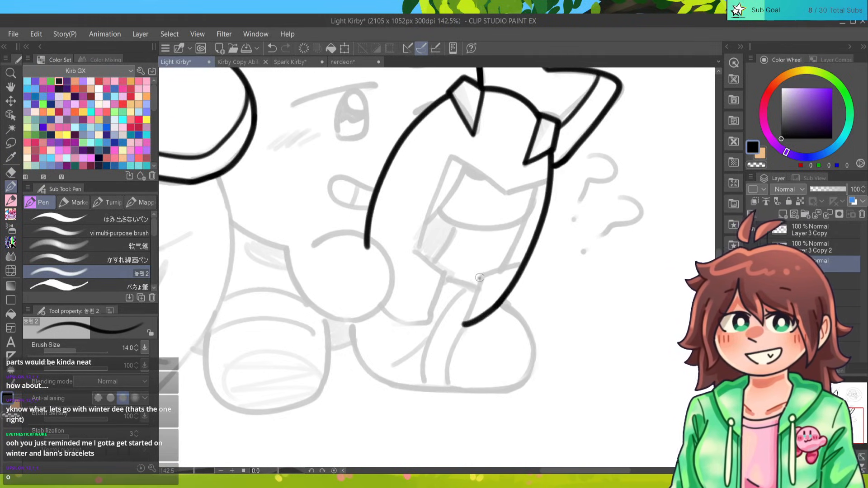
Ink the angular inner edge of the held helmet's pointed far cheek piece.
drag(479, 278, 463, 325)
mouse_move(477, 278)
mouse_down()
mouse_move(516, 264)
mouse_move(502, 268)
mouse_up()
key(ctrl+z)
Ink the V-shaped upper edge and the angular near side of the held helmet's face opening.
mouse_move(505, 194)
mouse_down()
mouse_move(548, 180)
mouse_move(507, 193)
mouse_move(447, 154)
mouse_up()
key(ctrl+z)
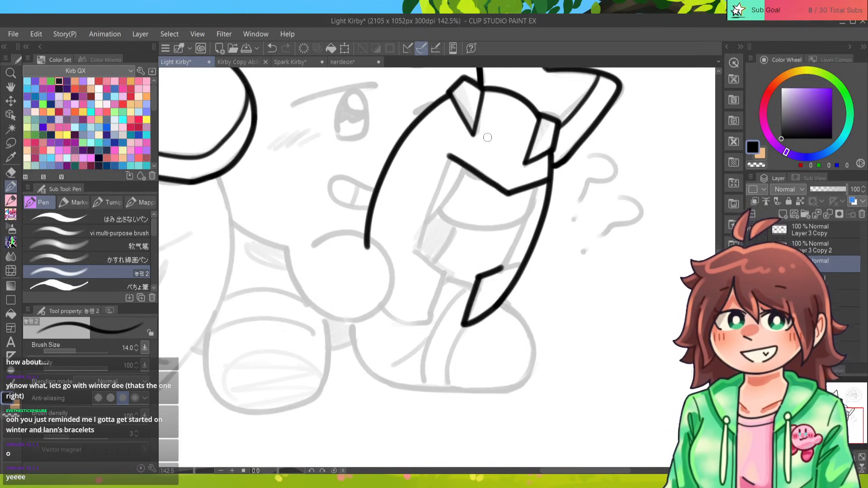
key(ctrl+z)
mouse_move(510, 195)
mouse_down()
mouse_move(452, 157)
mouse_move(414, 255)
mouse_up()
key(ctrl+z)
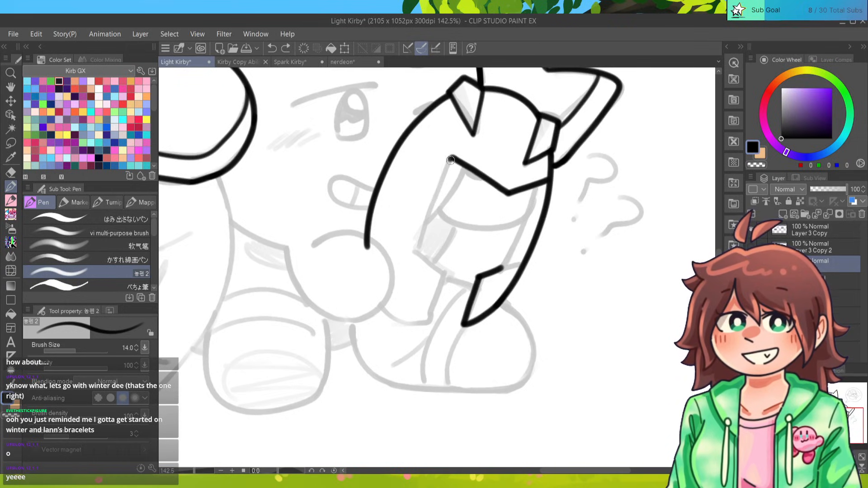
mouse_move(450, 158)
mouse_down()
mouse_move(414, 254)
mouse_move(439, 188)
mouse_move(415, 252)
mouse_move(446, 274)
mouse_up()
key(ctrl+z)
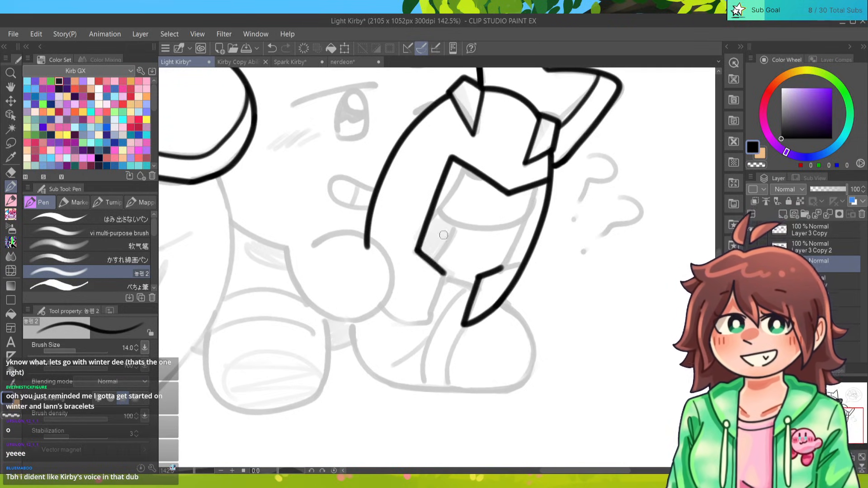
Join the far cheek piece to the helmet's outer edge and ink the inner rim line along the opening's far side.
drag(500, 267, 520, 269)
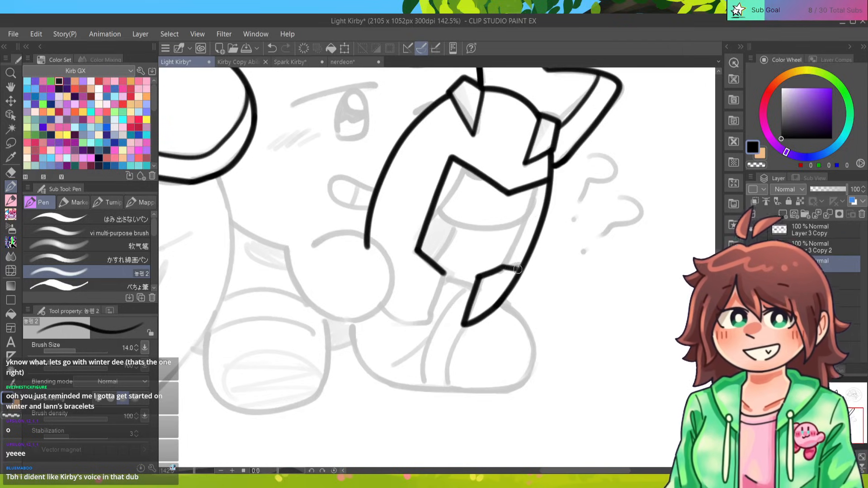
drag(535, 190, 507, 270)
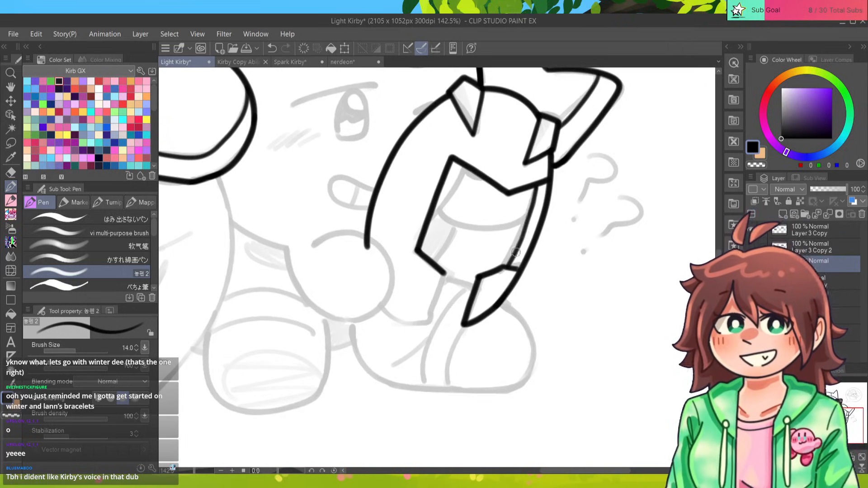
drag(537, 189, 517, 249)
key(ctrl+z)
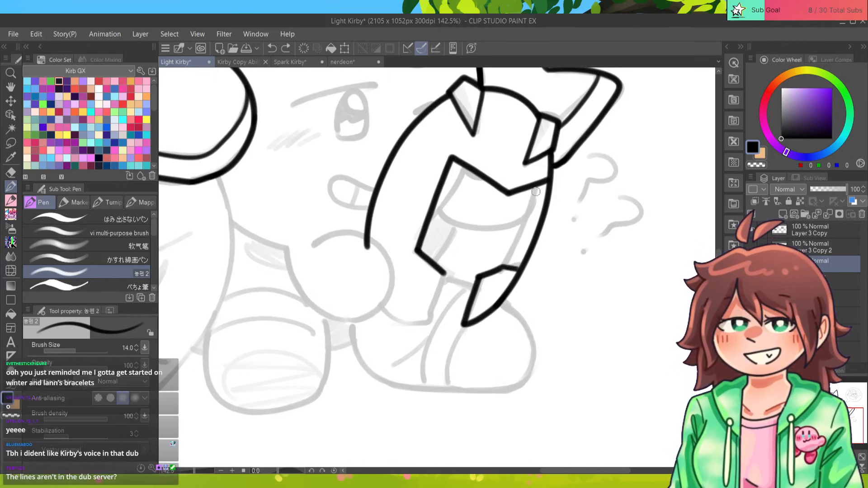
drag(536, 185, 510, 260)
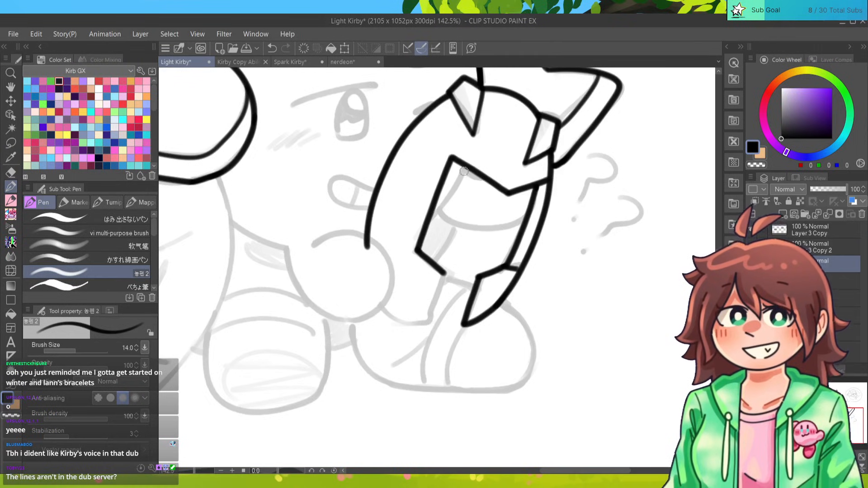
Ink the slanted inner line and the curved line across the upper part of the helmet's face opening.
drag(463, 171, 425, 226)
key(ctrl+z)
drag(464, 164, 440, 208)
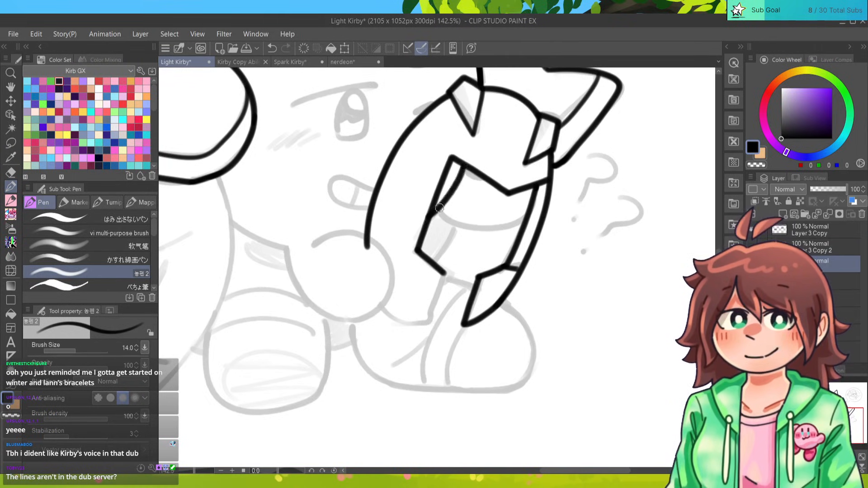
key(ctrl+z)
drag(466, 163, 429, 221)
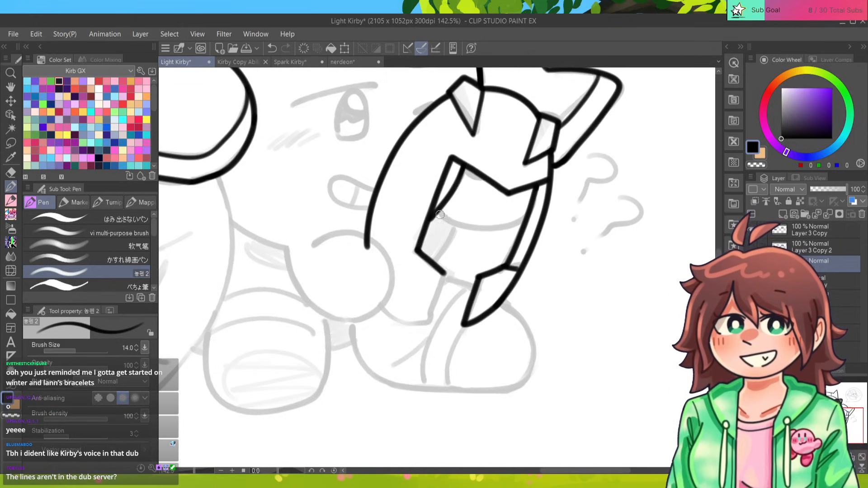
key(ctrl+z)
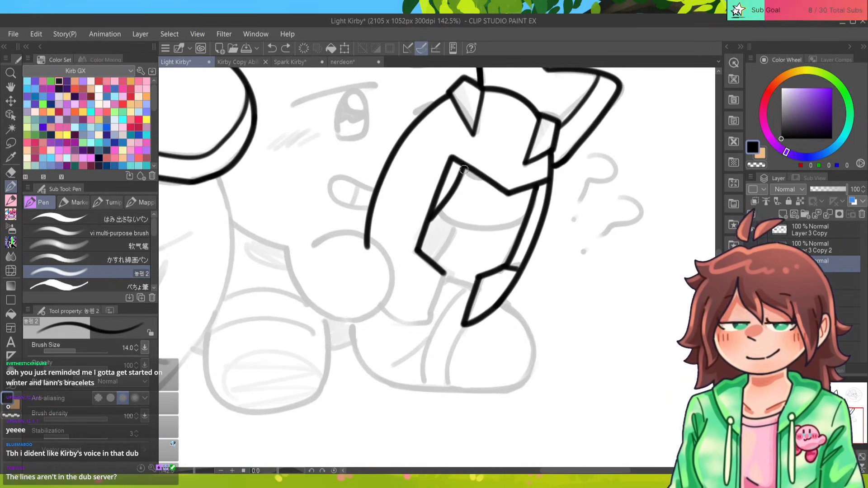
key(ctrl+z)
drag(465, 169, 430, 222)
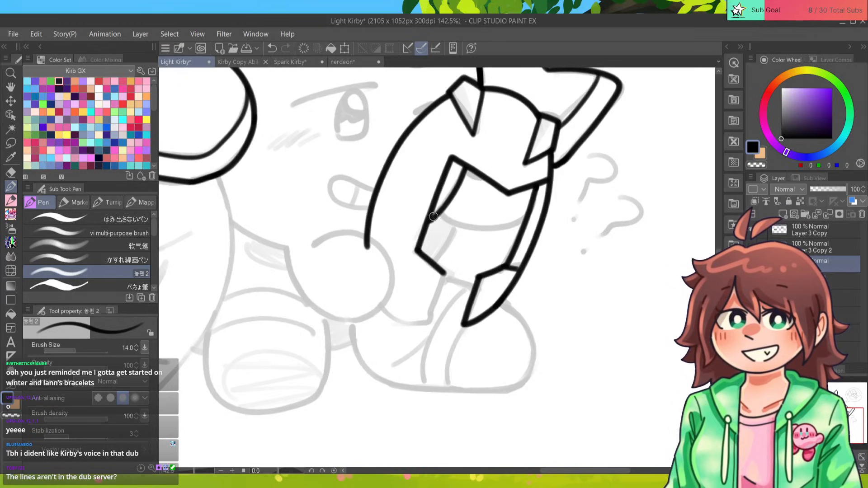
key(ctrl+z)
mouse_move(466, 167)
mouse_down()
mouse_move(426, 224)
mouse_move(522, 221)
mouse_up()
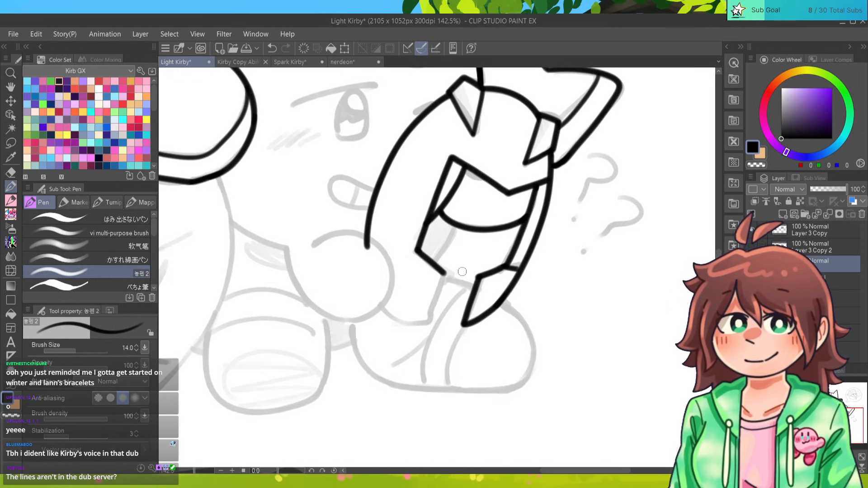
Ink the lower end of the held helmet's near side, from the face opening's corner around to the hand.
mouse_move(452, 263)
mouse_down()
mouse_move(515, 281)
mouse_move(567, 337)
mouse_move(532, 347)
mouse_move(429, 283)
mouse_move(475, 258)
mouse_move(448, 326)
mouse_move(407, 304)
mouse_up()
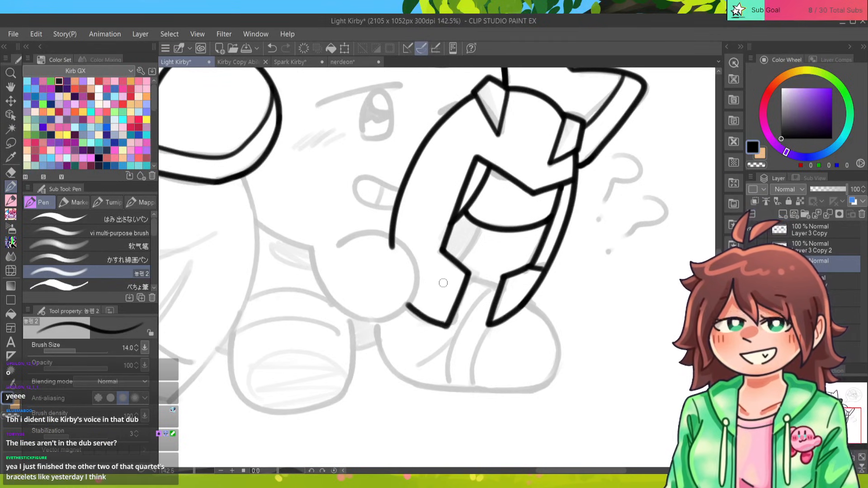
key(ctrl+z)
mouse_move(468, 272)
mouse_down()
mouse_move(447, 326)
mouse_move(407, 305)
mouse_move(467, 273)
mouse_move(444, 327)
mouse_move(406, 302)
mouse_up()
key(ctrl+z)
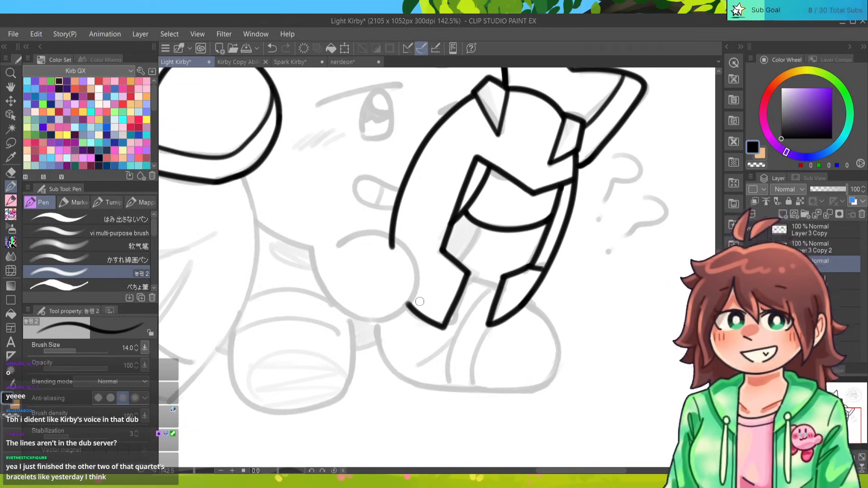
Trim the helmet outline's end at the hand, then ink the round hand holding it and the body line extending from it.
scroll(414, 267, down, 2)
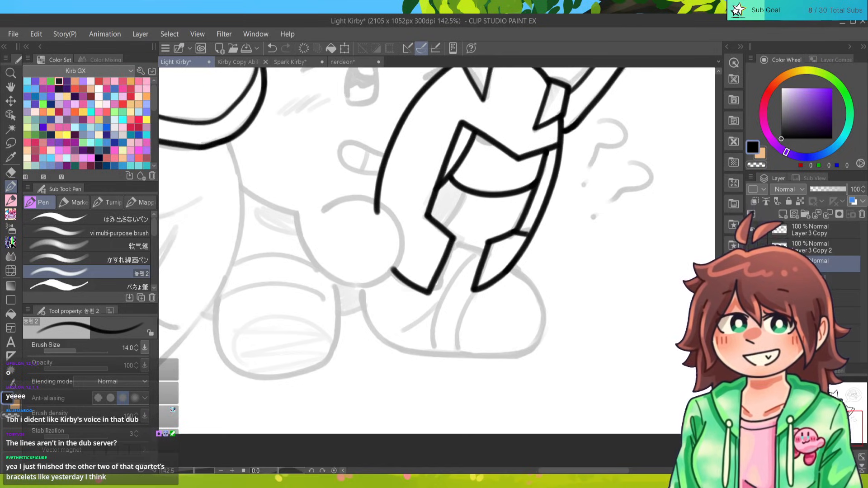
key(e)
drag(375, 213, 375, 205)
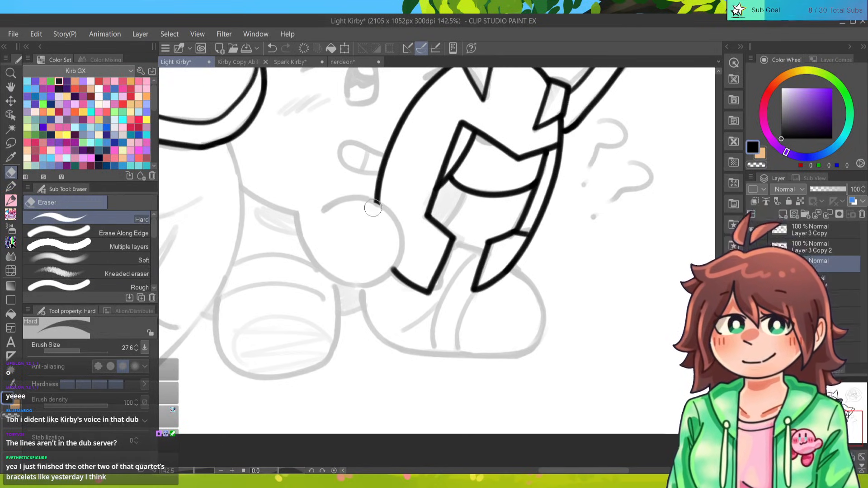
key(p)
mouse_move(391, 271)
mouse_down()
mouse_move(378, 202)
mouse_move(320, 207)
mouse_up()
key(ctrl+z)
mouse_move(392, 270)
mouse_down()
mouse_move(396, 220)
mouse_move(319, 209)
mouse_up()
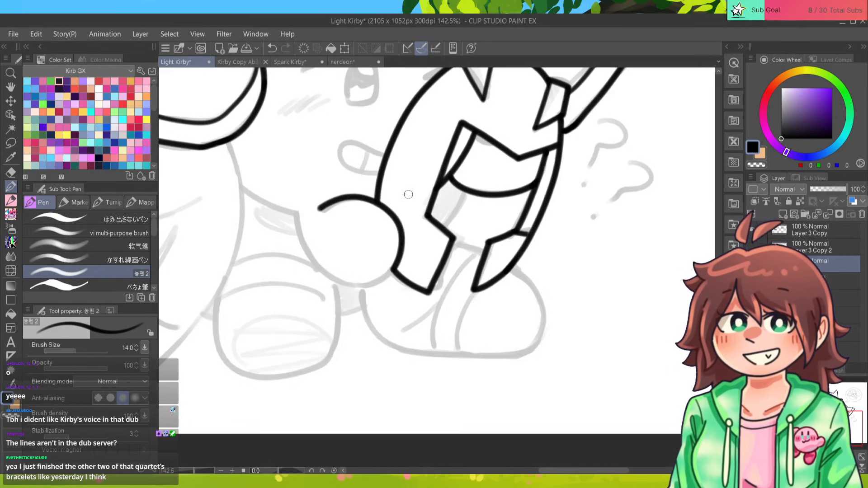
mouse_move(396, 264)
mouse_down()
mouse_move(303, 253)
mouse_move(294, 211)
mouse_move(344, 284)
mouse_move(295, 215)
mouse_move(241, 186)
mouse_up()
key(ctrl+z)
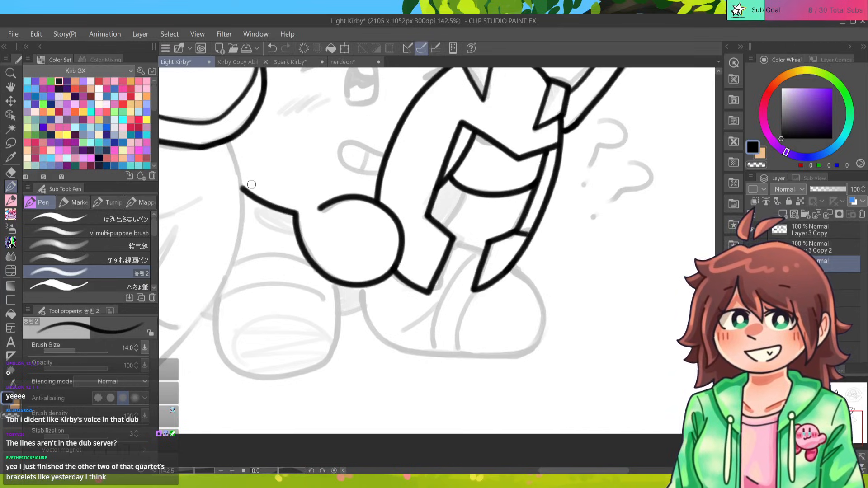
Ink the second Kirby's open mouth against the helmet's edge, including the short line dividing its interior.
mouse_move(407, 181)
mouse_down()
mouse_move(445, 323)
mouse_move(466, 316)
mouse_move(448, 305)
mouse_move(391, 327)
mouse_move(452, 338)
mouse_move(449, 306)
mouse_move(414, 343)
mouse_move(452, 339)
mouse_move(429, 304)
mouse_move(452, 345)
mouse_up()
scroll(418, 256, up, 4)
scroll(452, 316, down, 1)
key(ctrl+z)
key(ctrl+z)
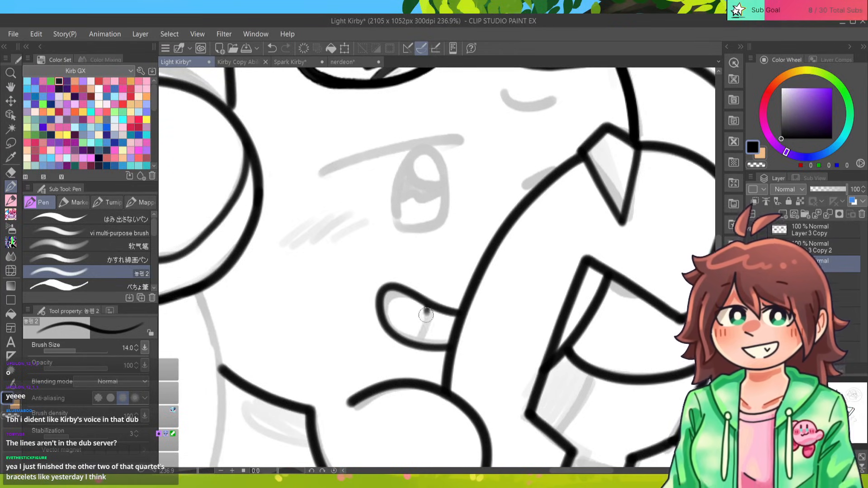
key(ctrl+z)
mouse_move(461, 312)
mouse_down()
mouse_move(437, 305)
mouse_move(386, 323)
mouse_move(447, 344)
mouse_up()
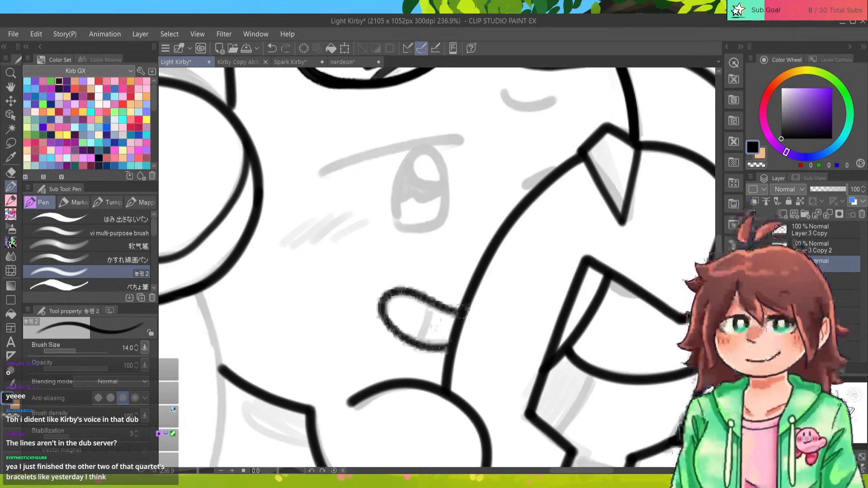
mouse_move(429, 308)
mouse_down()
mouse_move(402, 427)
mouse_move(414, 406)
mouse_up()
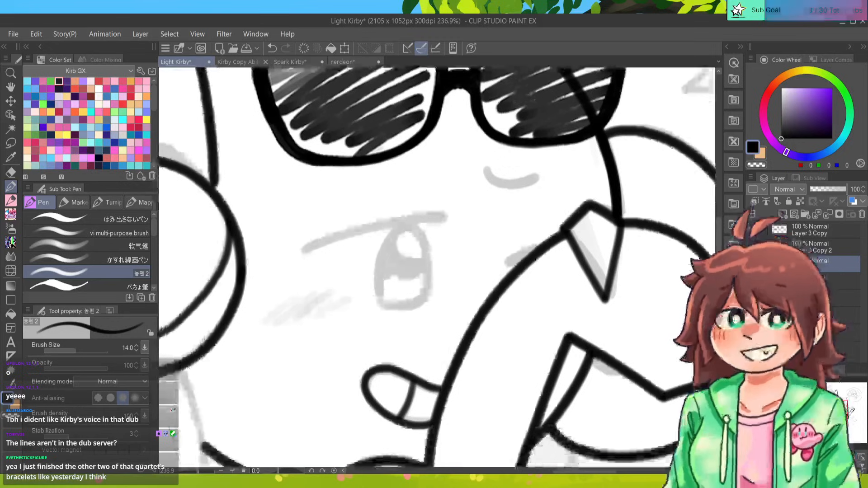
Ink the slanted brow line and the tall oval outline of the second Kirby's near eye.
drag(308, 246, 450, 218)
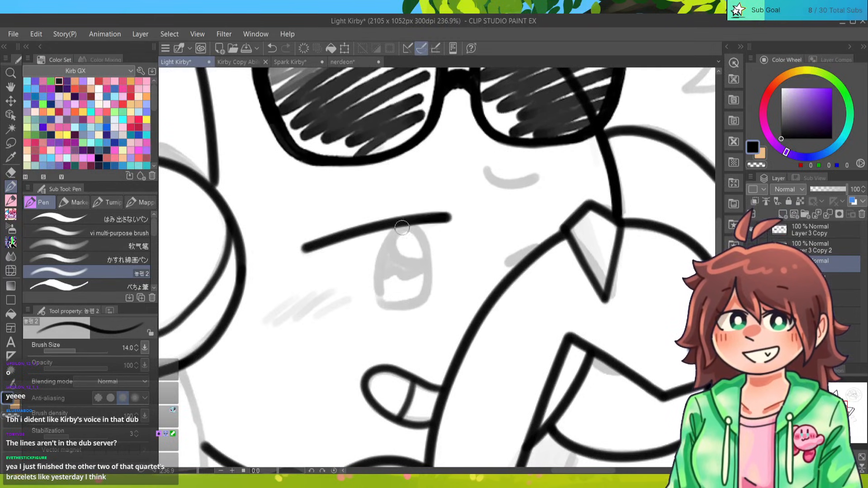
mouse_move(397, 226)
mouse_down()
mouse_move(383, 261)
mouse_move(384, 305)
mouse_move(420, 245)
mouse_move(428, 296)
mouse_up()
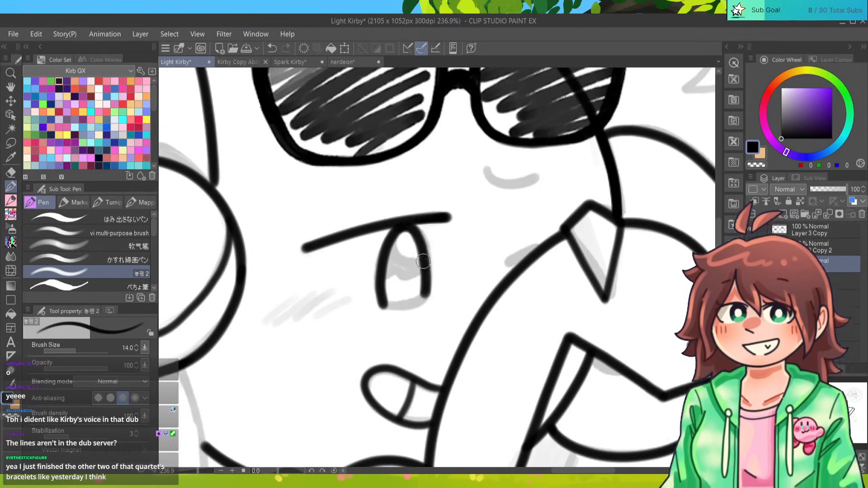
key(ctrl+z)
mouse_move(404, 228)
mouse_down()
mouse_move(426, 249)
mouse_move(427, 296)
mouse_up()
key(ctrl+z)
mouse_move(389, 230)
mouse_down()
mouse_move(419, 230)
mouse_move(424, 294)
mouse_move(398, 306)
mouse_move(429, 296)
mouse_up()
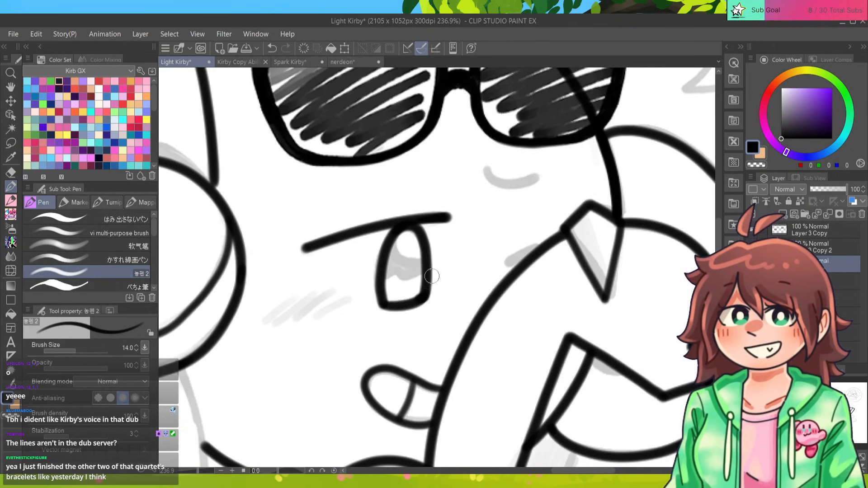
Fill the near eye with solid black and reshape its edge facing the helmet with the eraser and pen.
key(g)
click(402, 271)
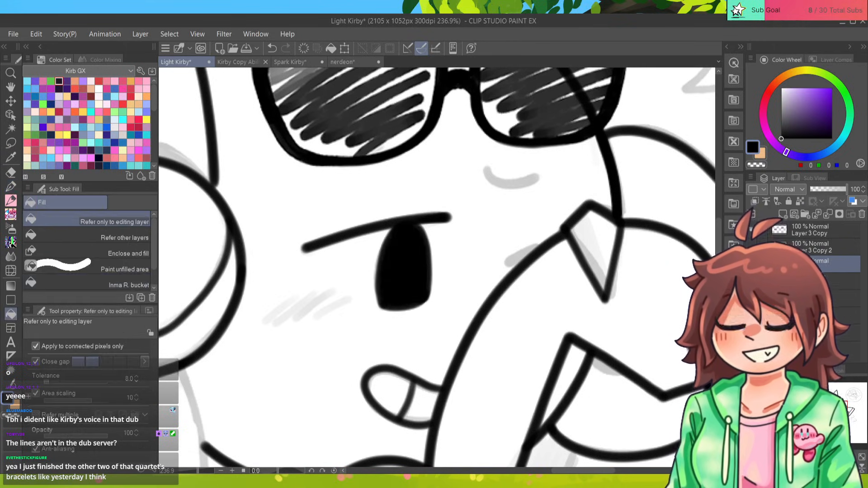
key(p)
mouse_move(393, 234)
mouse_down()
mouse_move(383, 303)
mouse_move(418, 230)
mouse_move(422, 268)
mouse_move(418, 230)
mouse_move(418, 286)
mouse_move(421, 271)
mouse_move(403, 288)
mouse_up()
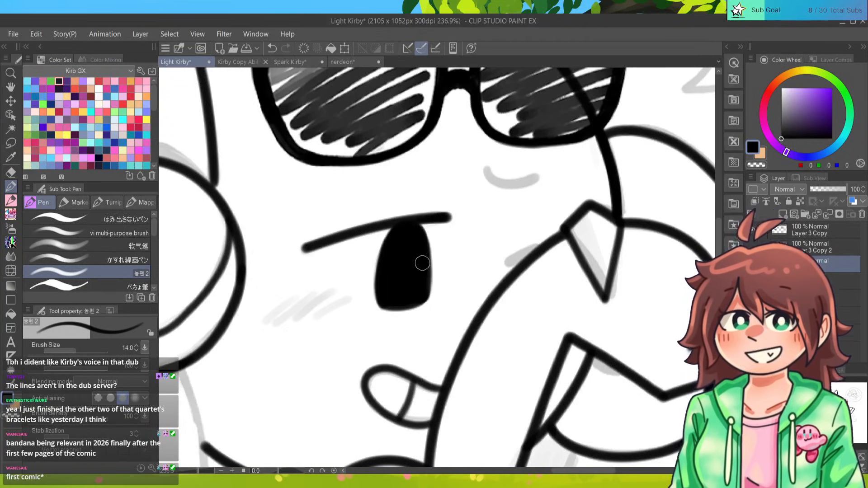
key(e)
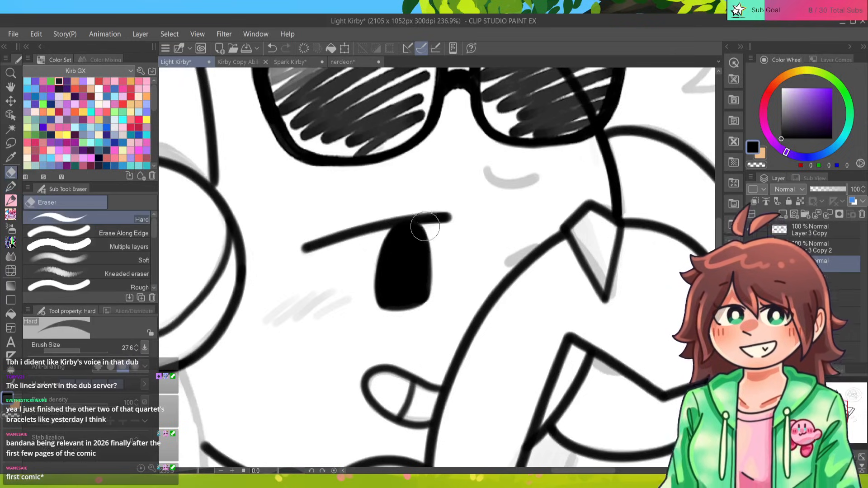
drag(425, 226, 427, 294)
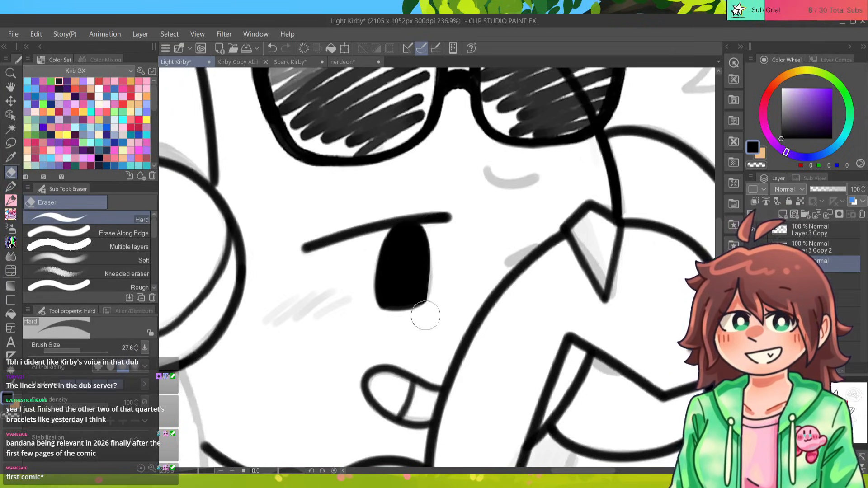
key(p)
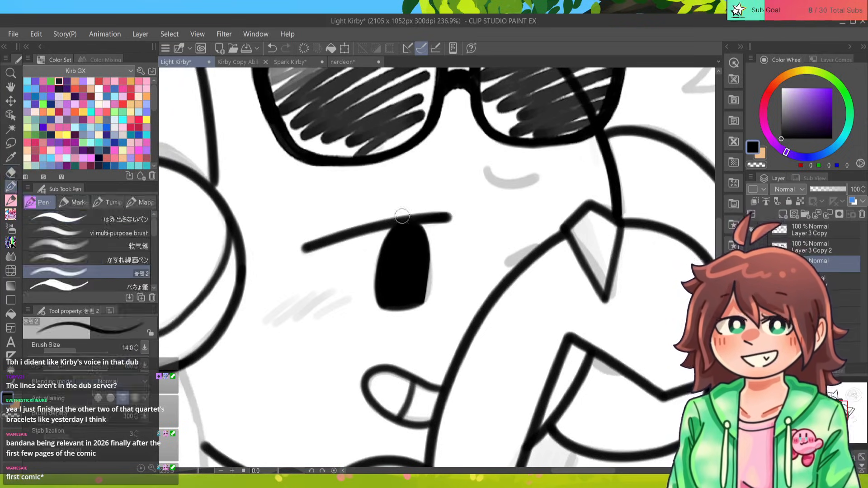
drag(422, 249, 419, 301)
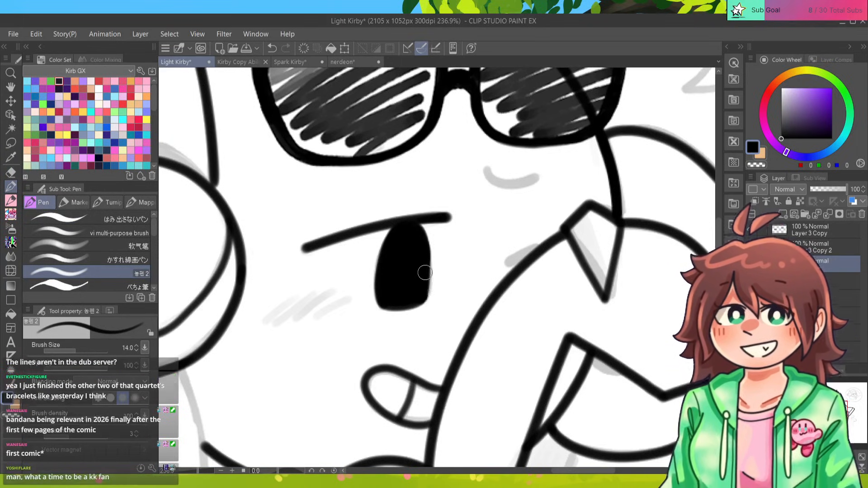
Ink the small upward-curving line on the face below the sunglasses' far lens.
drag(484, 168, 537, 187)
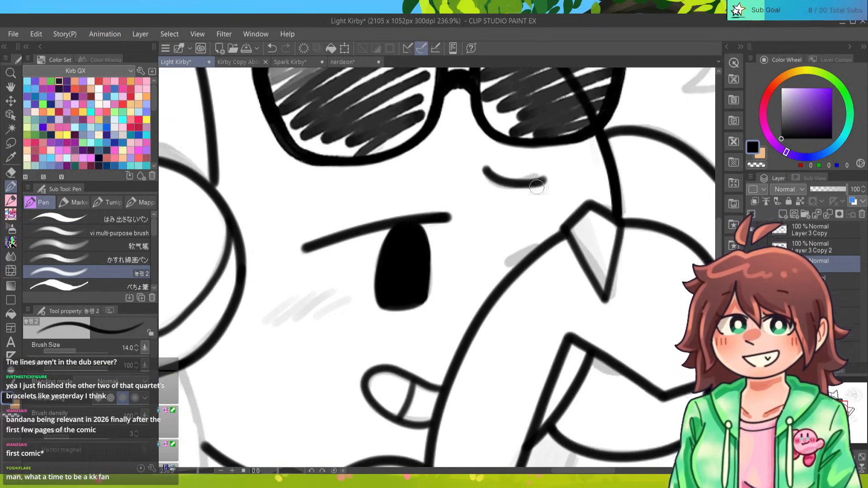
key(ctrl+z)
mouse_move(483, 168)
mouse_down()
mouse_move(509, 184)
mouse_move(535, 177)
mouse_up()
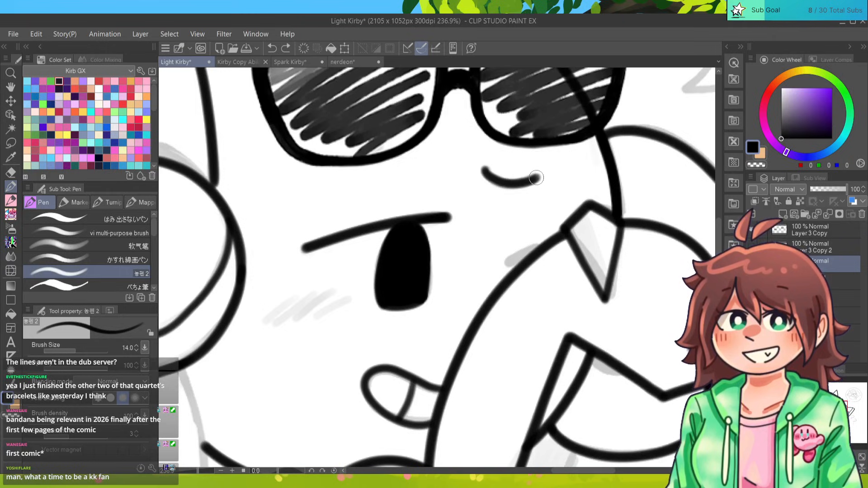
key(ctrl+z)
mouse_move(481, 168)
mouse_down()
mouse_move(517, 185)
mouse_move(540, 180)
mouse_up()
scroll(407, 262, down, 5)
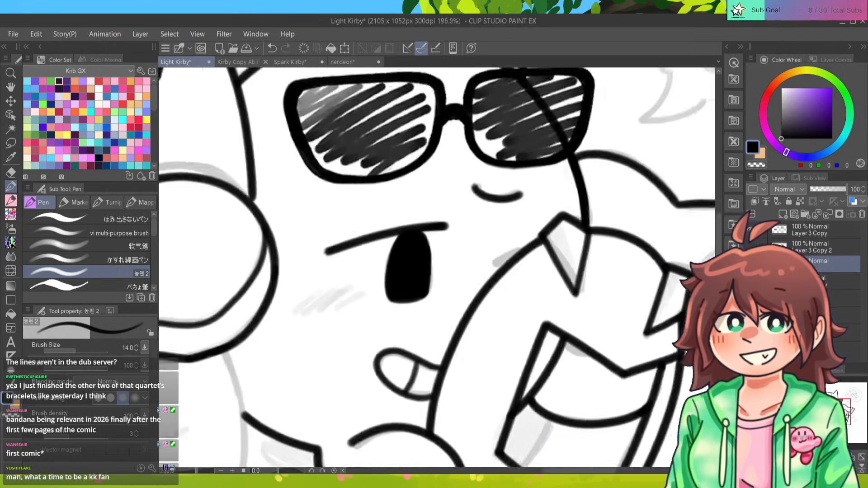
Ink short slanted blush strokes on the cheek beside the near eye.
scroll(407, 262, up, 4)
mouse_move(342, 305)
mouse_down()
mouse_move(367, 287)
mouse_move(355, 288)
mouse_up()
key(ctrl+z)
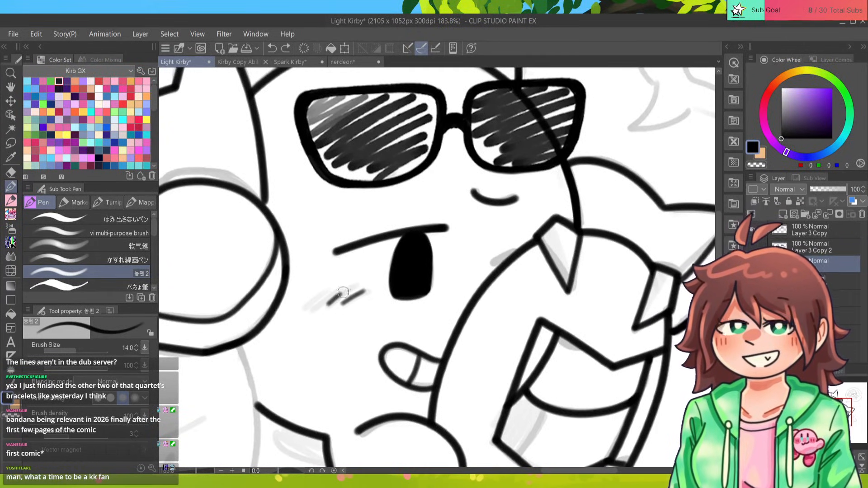
drag(315, 307, 340, 288)
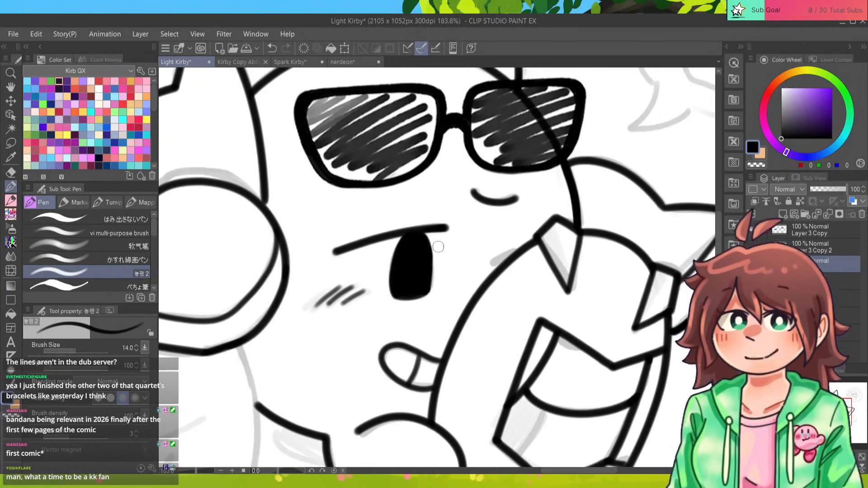
Ink the dark sliver of the face's far side that peeks out along the helmet's upper edge.
drag(438, 246, 413, 241)
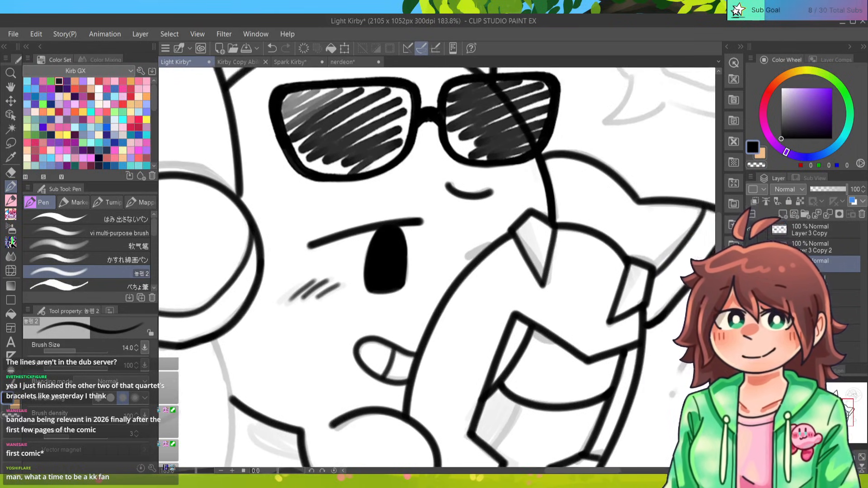
drag(454, 271, 492, 246)
mouse_move(454, 271)
mouse_down()
mouse_move(498, 239)
mouse_move(453, 270)
mouse_move(463, 272)
mouse_up()
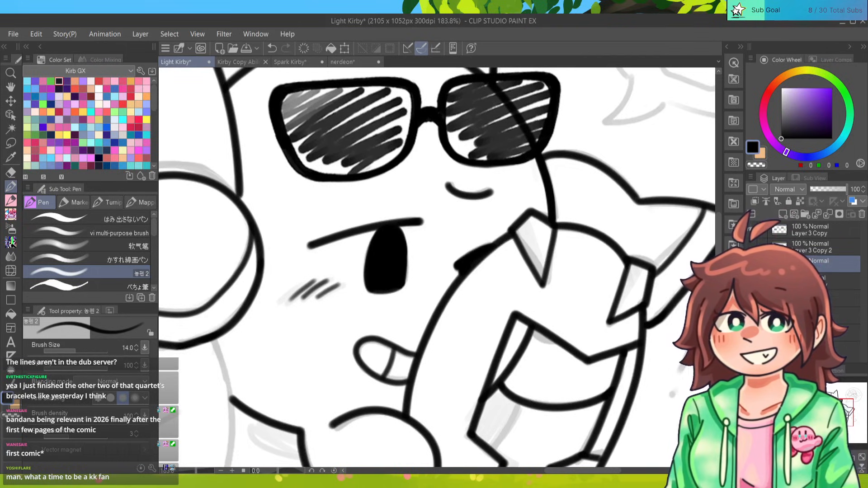
Ink the outer side of the foot behind the helmet, from the helmet's edge down to the sole.
scroll(436, 269, down, 5)
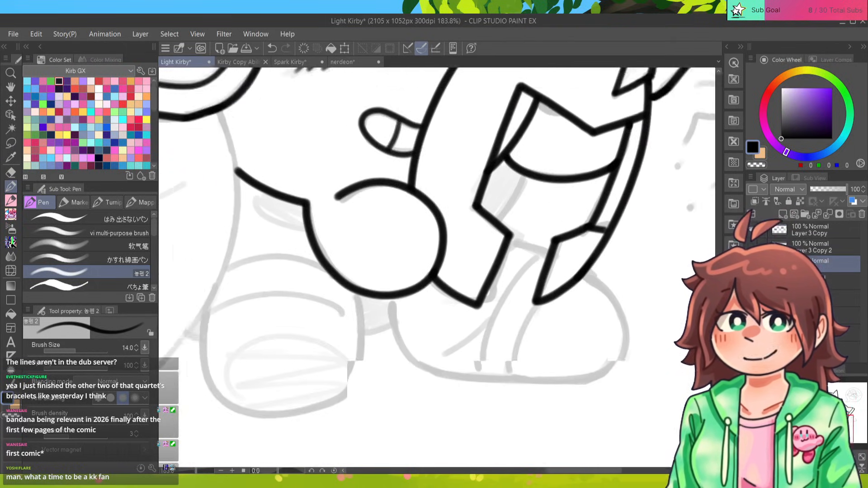
scroll(436, 267, up, 2)
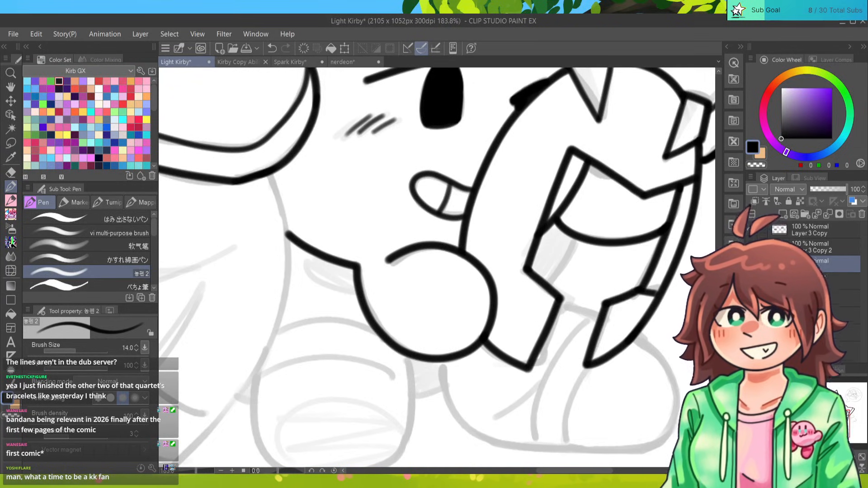
mouse_move(642, 349)
mouse_down()
mouse_move(524, 175)
mouse_move(661, 344)
mouse_move(606, 418)
mouse_up()
key(ctrl+z)
mouse_move(623, 297)
mouse_down()
mouse_move(667, 372)
mouse_move(612, 417)
mouse_move(625, 418)
mouse_move(508, 404)
mouse_move(430, 323)
mouse_up()
key(ctrl+z)
key(ctrl+z)
mouse_move(623, 297)
mouse_down()
mouse_move(638, 417)
mouse_move(646, 409)
mouse_move(658, 422)
mouse_move(624, 425)
mouse_move(656, 423)
mouse_move(651, 401)
mouse_move(637, 410)
mouse_move(528, 408)
mouse_move(433, 354)
mouse_up()
key(e)
key(p)
key(ctrl+z)
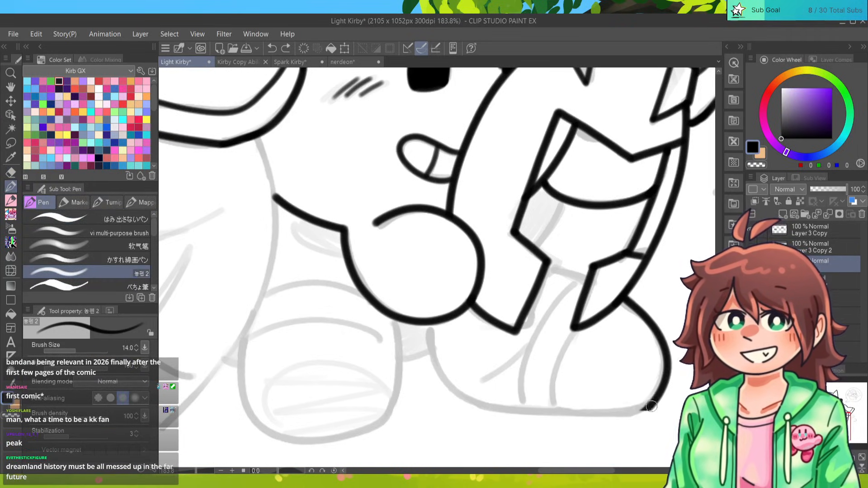
Ink the sole of the foot behind the helmet and its near side up to the round hand.
mouse_move(647, 400)
mouse_down()
mouse_move(560, 417)
mouse_move(445, 304)
mouse_up()
key(ctrl+z)
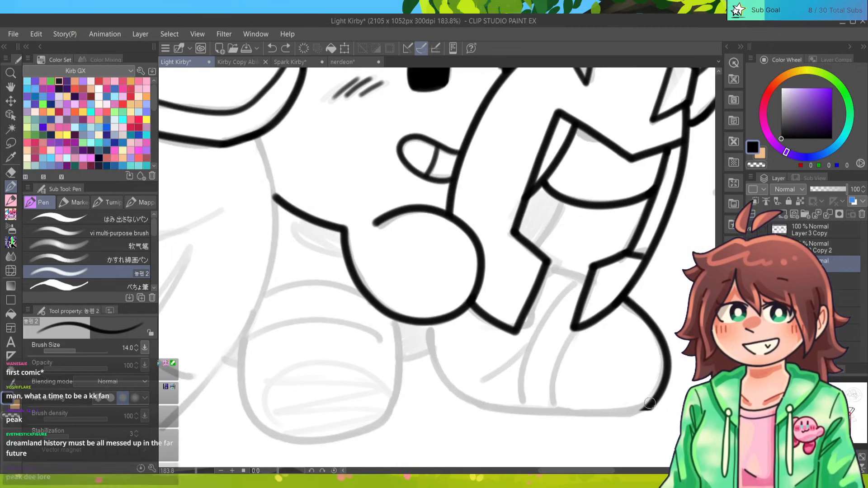
mouse_move(648, 400)
mouse_down()
mouse_move(635, 417)
mouse_move(444, 370)
mouse_move(428, 324)
mouse_up()
key(ctrl+z)
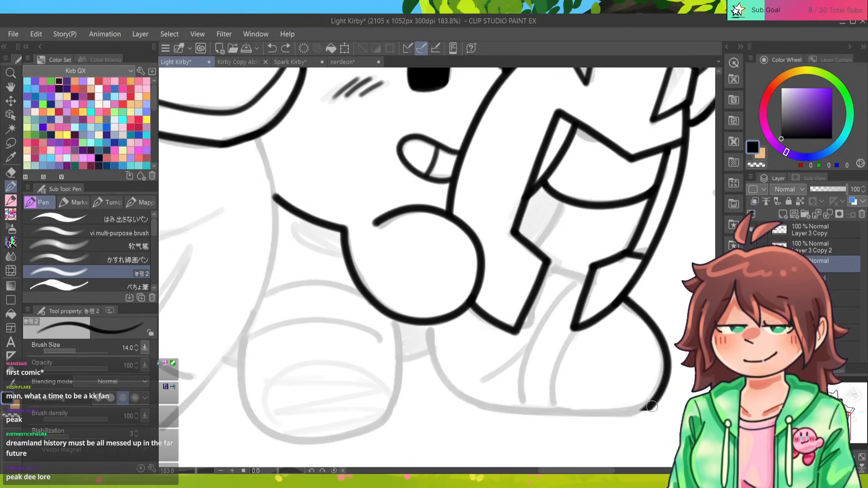
mouse_move(649, 399)
mouse_down()
mouse_move(521, 414)
mouse_move(447, 384)
mouse_move(428, 323)
mouse_up()
key(ctrl+z)
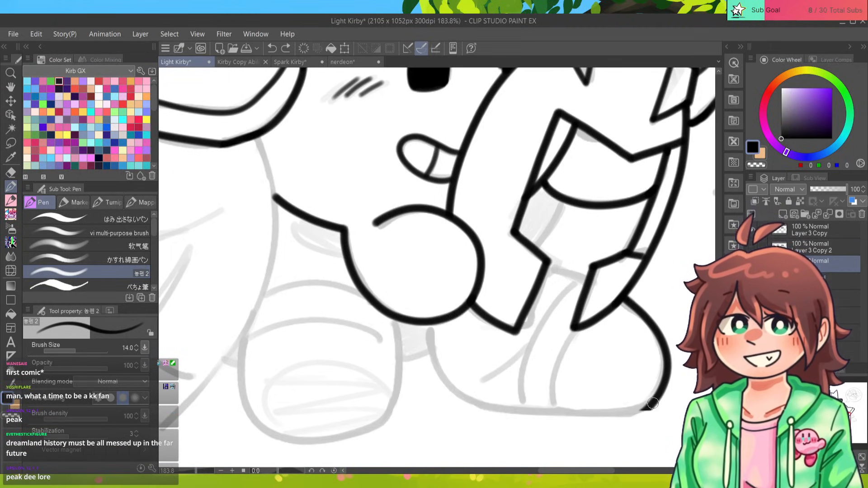
mouse_move(649, 400)
mouse_down()
mouse_move(540, 411)
mouse_move(452, 384)
mouse_move(432, 323)
mouse_up()
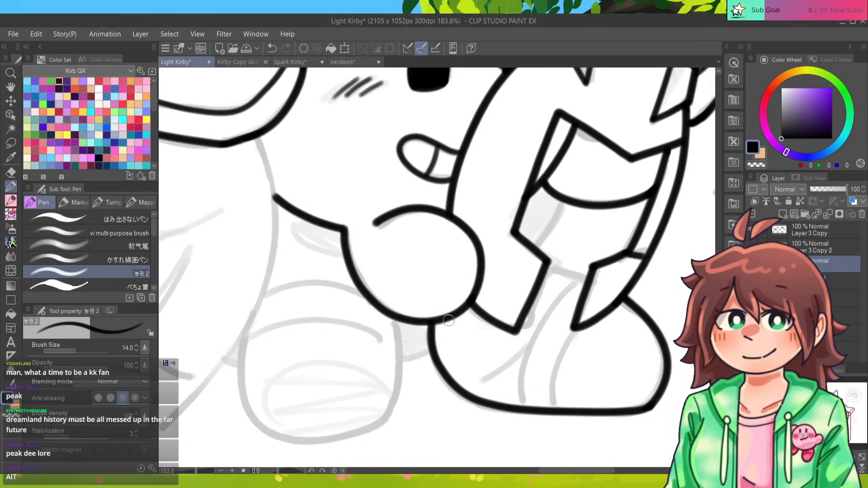
key(e)
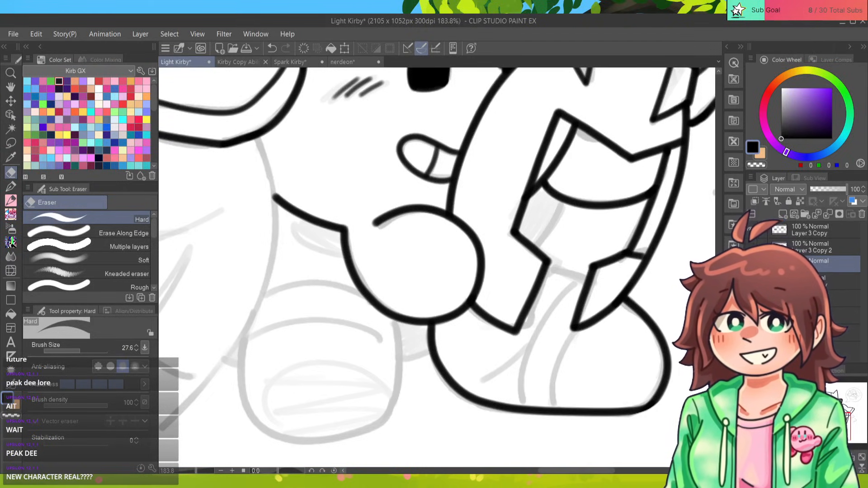
key(p)
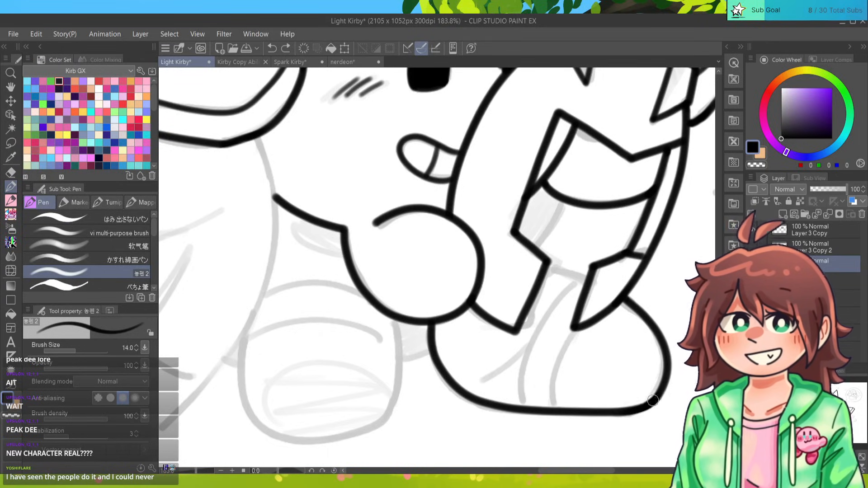
Ink the line across the lower end of the helmet's face opening and the curved inner line along its near side.
mouse_move(586, 279)
mouse_down()
mouse_move(576, 264)
mouse_move(646, 233)
mouse_move(625, 233)
mouse_move(551, 271)
mouse_move(593, 277)
mouse_move(633, 272)
mouse_move(547, 265)
mouse_move(590, 271)
mouse_up()
key(ctrl+z)
key(ctrl+z)
key(ctrl+z)
drag(567, 204, 537, 247)
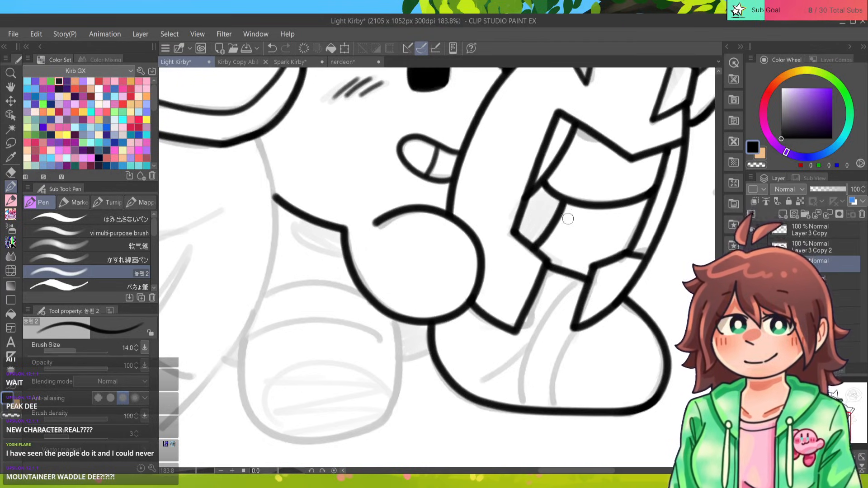
key(ctrl+z)
drag(567, 197, 537, 247)
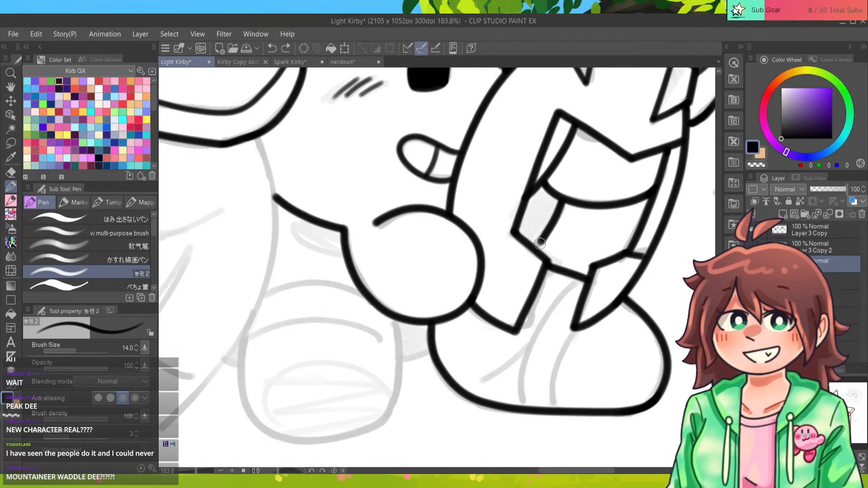
drag(565, 197, 536, 249)
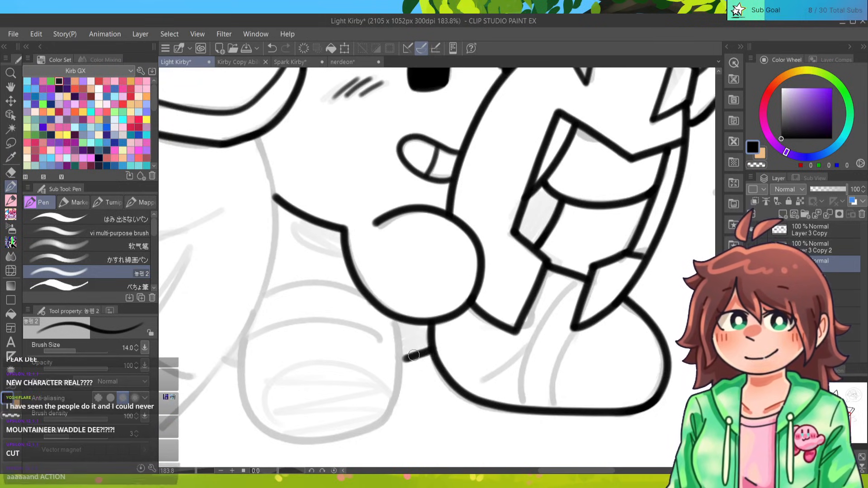
Ink the short line bridging the two feet, plus the front foot's side below the round hand and its rounded sole.
key(ctrl+z)
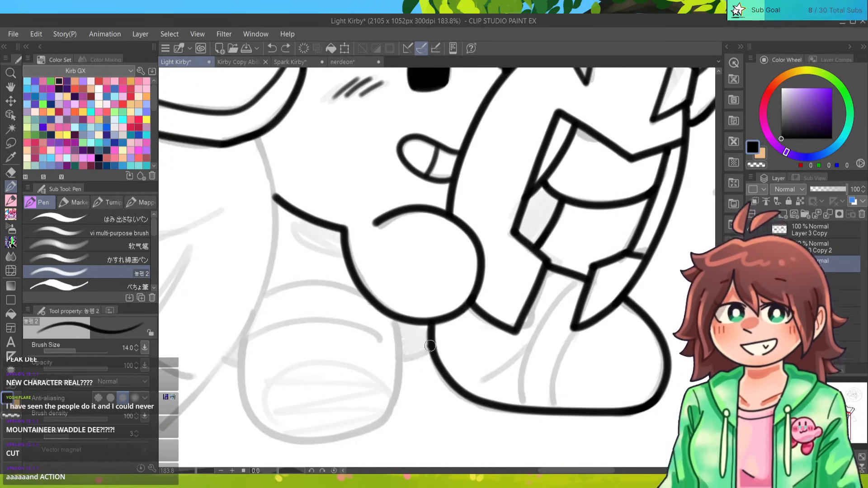
mouse_move(429, 348)
mouse_down()
mouse_move(398, 356)
mouse_move(489, 332)
mouse_move(539, 337)
mouse_up()
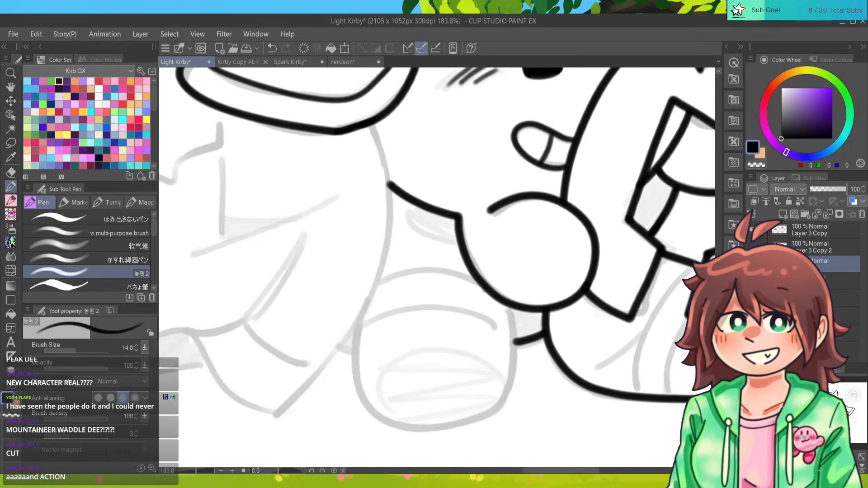
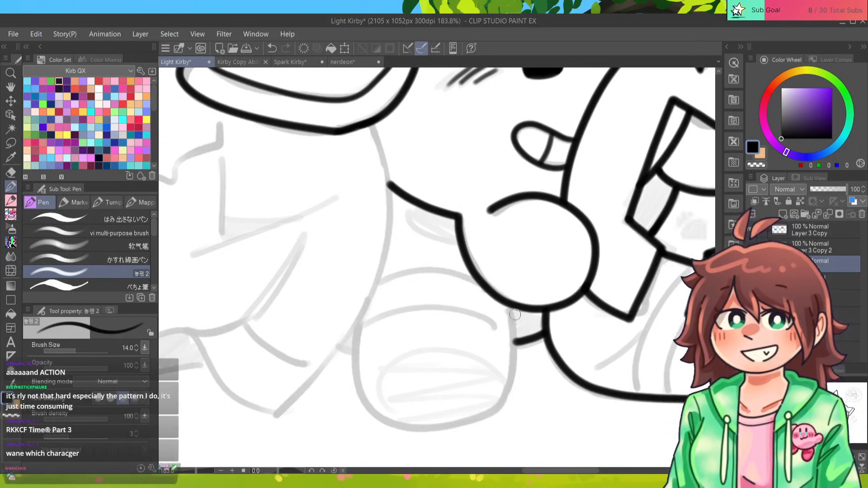
drag(510, 307, 503, 398)
scroll(504, 398, down, 3)
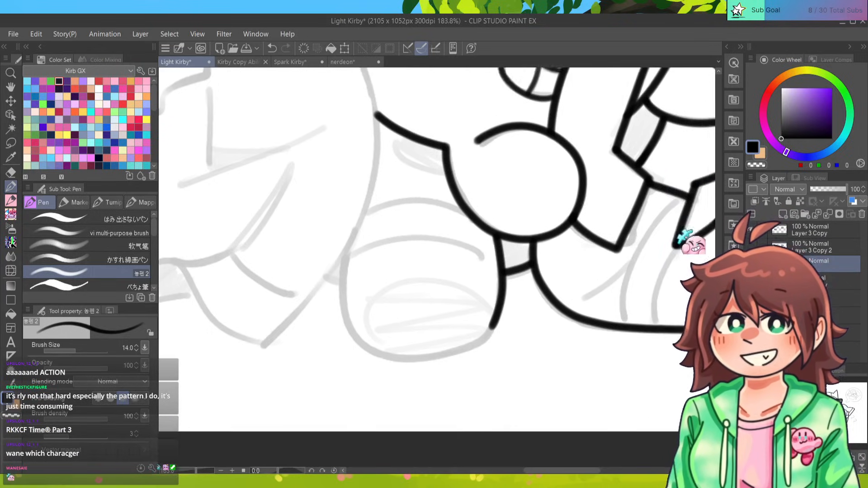
mouse_move(503, 329)
mouse_down()
mouse_move(397, 354)
mouse_move(354, 327)
mouse_move(501, 336)
mouse_move(357, 348)
mouse_move(347, 321)
mouse_up()
key(ctrl+z)
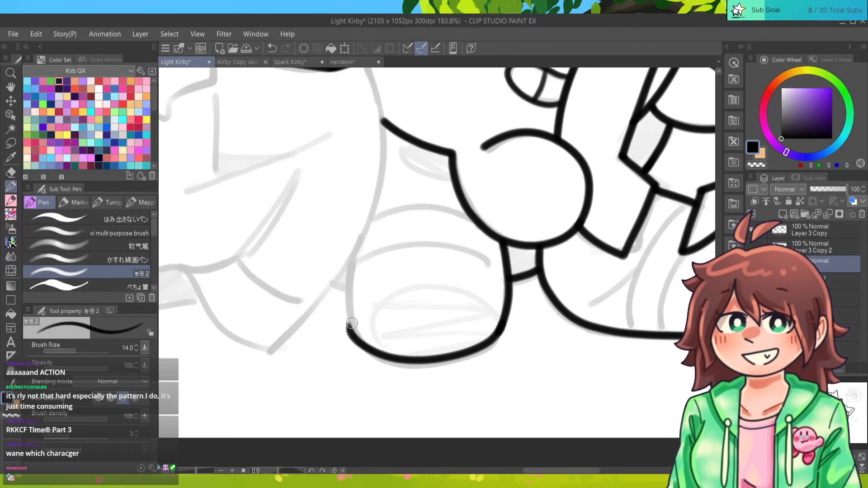
Ink the front foot's remaining side from its upper end down into the sole, blending the join at the lower corner.
key(e)
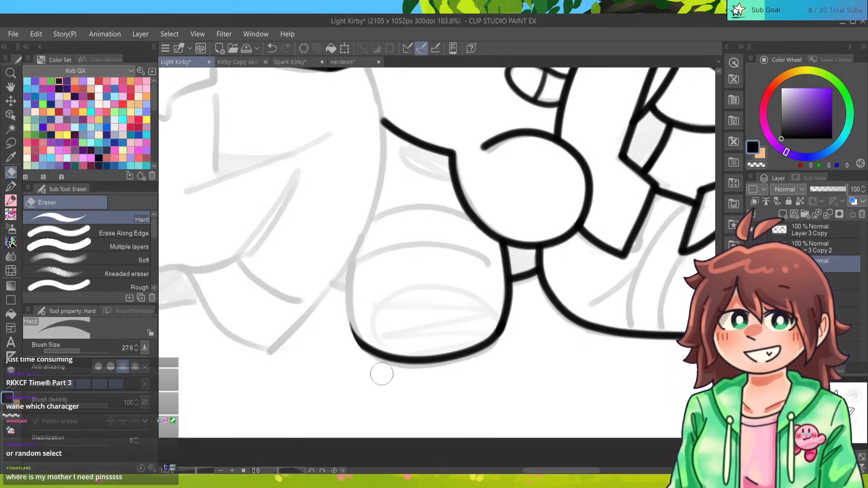
key(p)
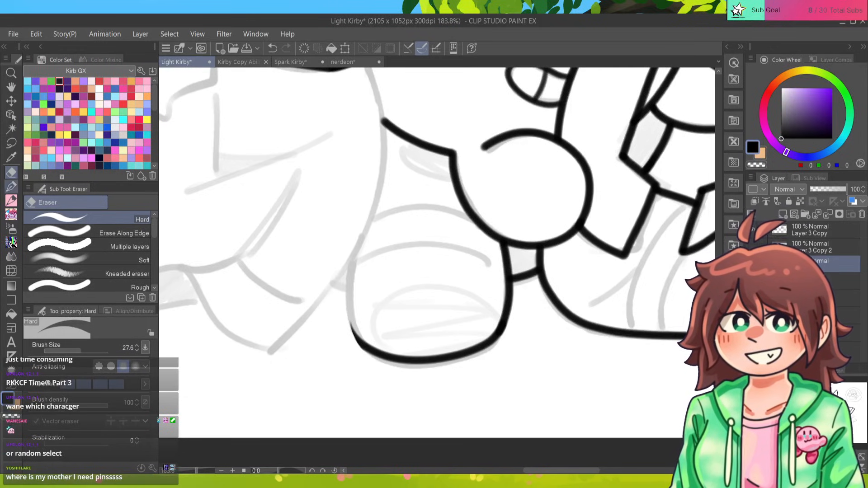
drag(356, 256, 371, 355)
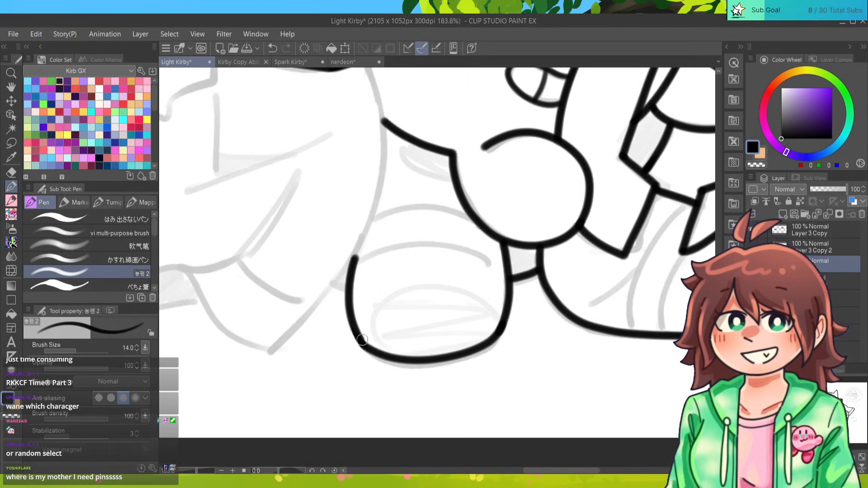
key(ctrl+z)
drag(361, 340, 382, 359)
key(ctrl+z)
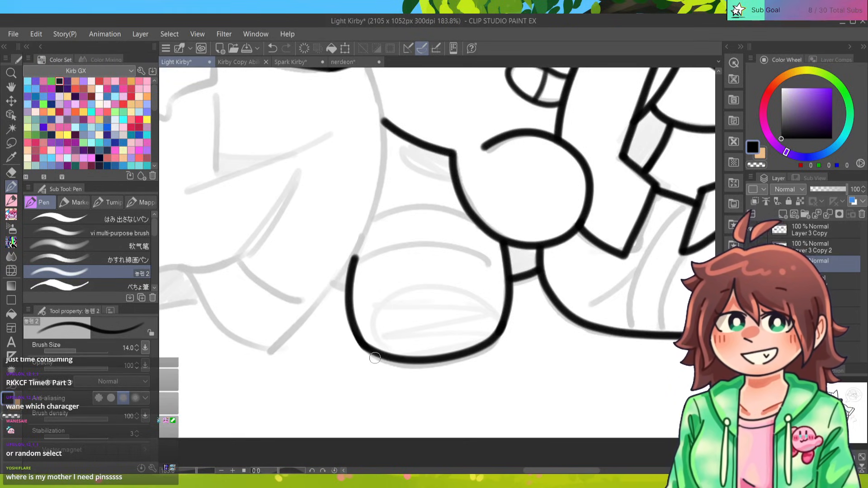
Ink the cape's long curved edge from the hat brim past the front foot to its lower tip, and extend the foot's outline to it.
drag(375, 358, 477, 430)
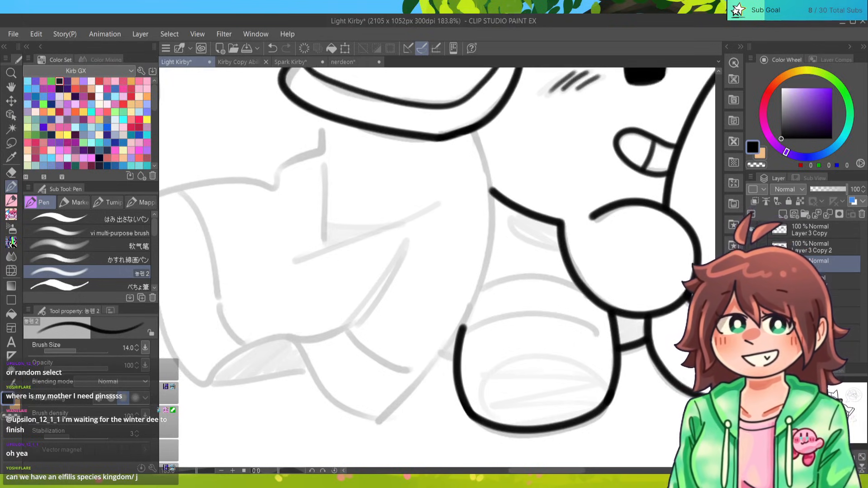
drag(473, 132, 486, 283)
key(ctrl+z)
mouse_move(472, 132)
mouse_down()
mouse_move(494, 215)
mouse_move(486, 283)
mouse_up()
key(ctrl+z)
mouse_move(477, 134)
mouse_down()
mouse_move(485, 156)
mouse_move(482, 285)
mouse_move(371, 412)
mouse_up()
key(ctrl+z)
drag(483, 281, 373, 417)
mouse_move(459, 337)
mouse_down()
mouse_move(476, 308)
mouse_move(470, 316)
mouse_up()
Ink the cape's wavy hem from the lower tip across and up to the far outer corner.
drag(510, 278, 641, 244)
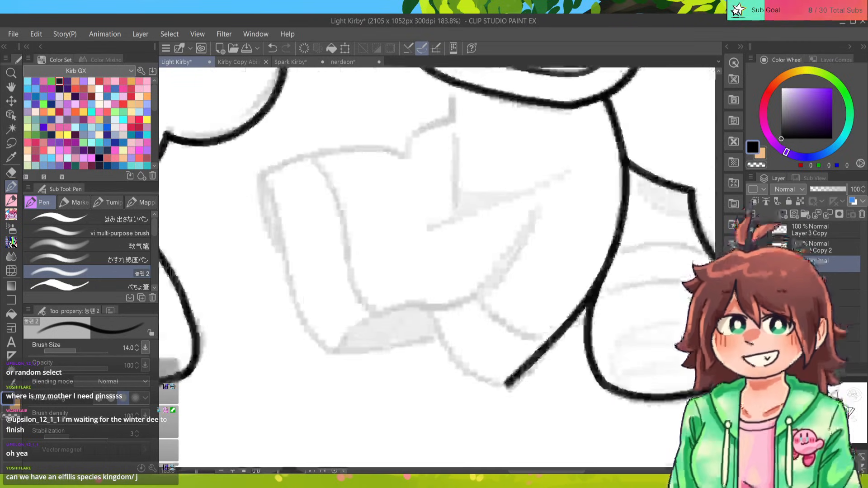
mouse_move(498, 388)
mouse_down()
mouse_move(443, 330)
mouse_move(375, 328)
mouse_move(321, 342)
mouse_move(262, 182)
mouse_up()
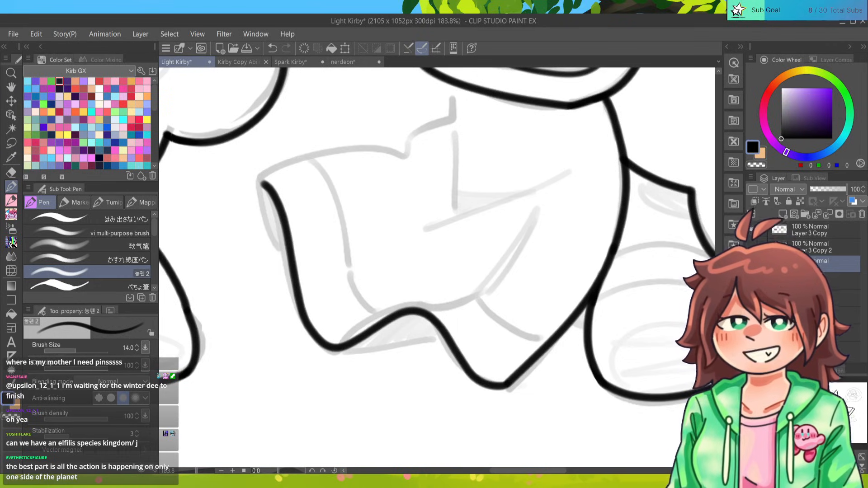
drag(297, 164, 311, 183)
key(ctrl+z)
mouse_move(513, 401)
mouse_down()
mouse_move(474, 384)
mouse_move(427, 329)
mouse_move(332, 360)
mouse_move(299, 293)
mouse_move(271, 197)
mouse_up()
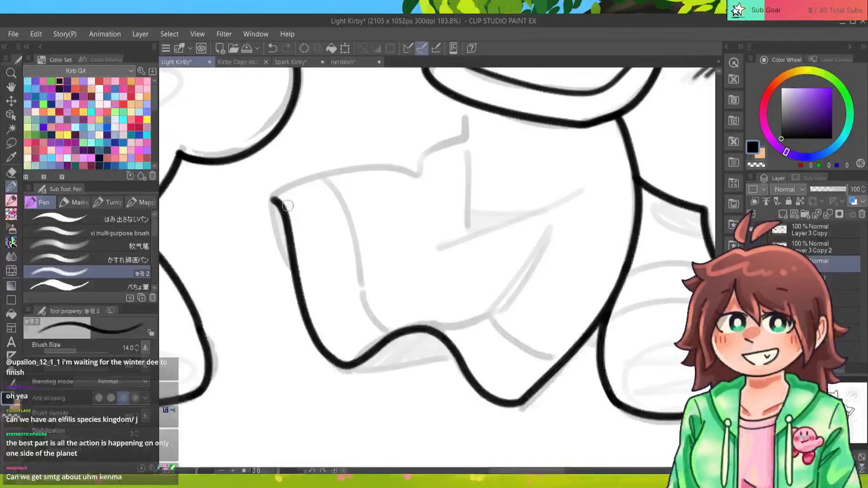
Ink the cape's upper edge from the outer corner to the notch and the stepped line up to the hat brim.
mouse_move(271, 199)
mouse_down()
mouse_move(385, 171)
mouse_move(418, 177)
mouse_up()
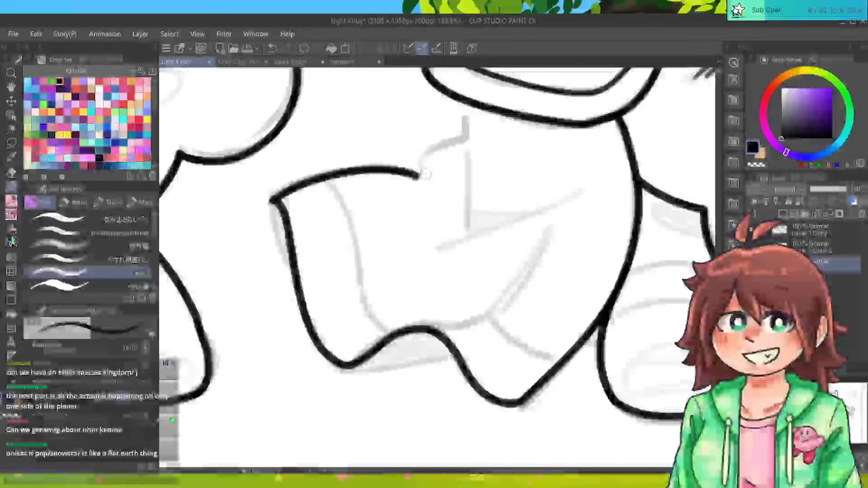
mouse_move(464, 101)
mouse_down()
mouse_move(468, 138)
mouse_move(415, 164)
mouse_move(415, 186)
mouse_move(422, 177)
mouse_up()
key(e)
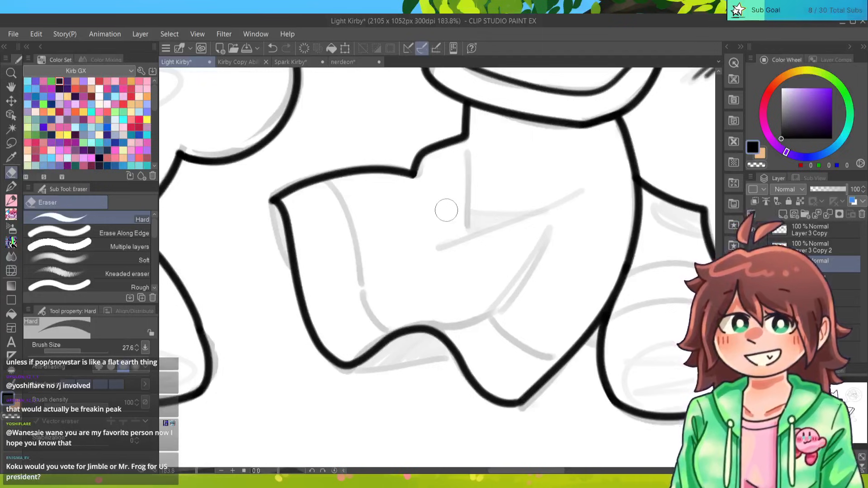
key(p)
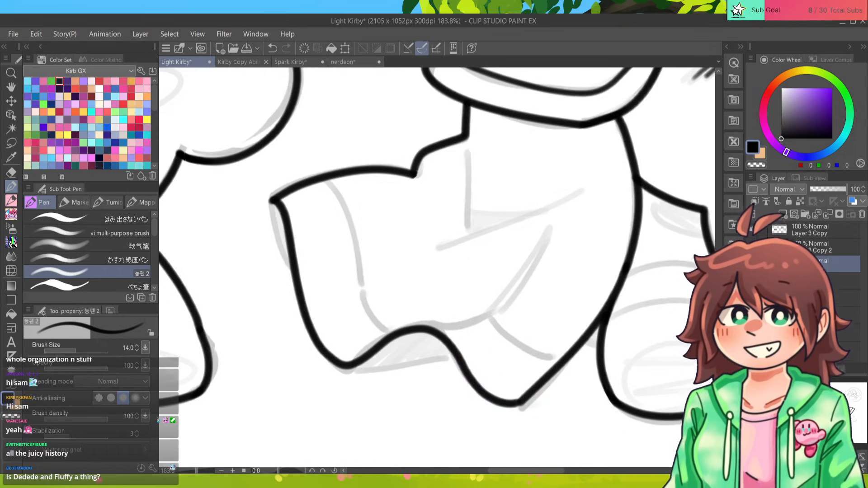
Ink the line closing the underside of the hem's wave and the fold line running inward from the wave's crest.
drag(349, 366, 458, 357)
key(ctrl+z)
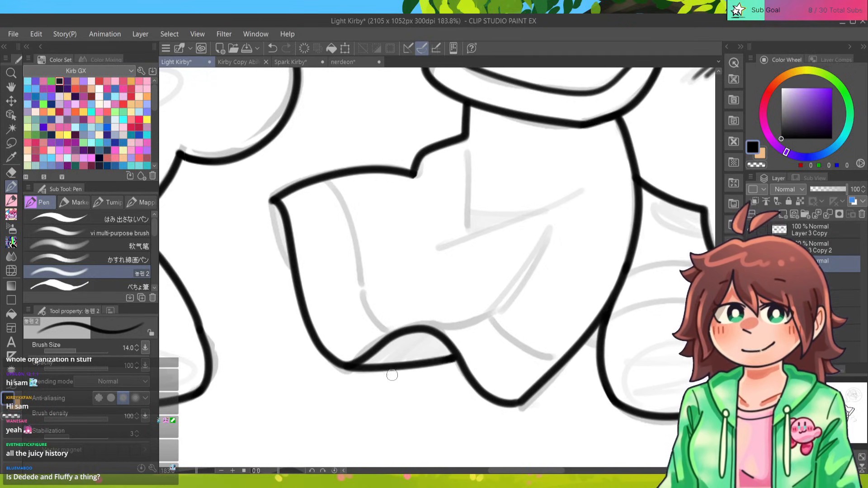
drag(417, 328, 501, 312)
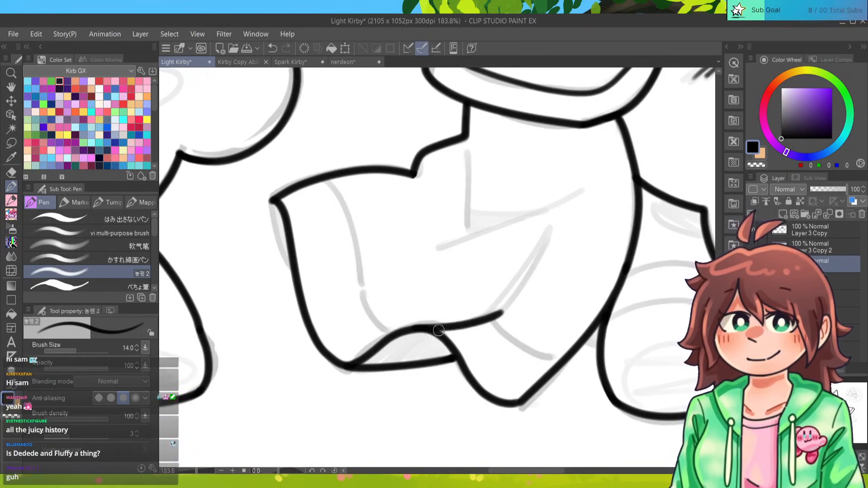
key(ctrl+z)
mouse_move(413, 328)
mouse_down()
mouse_move(513, 299)
mouse_move(548, 233)
mouse_move(484, 315)
mouse_up()
key(ctrl+z)
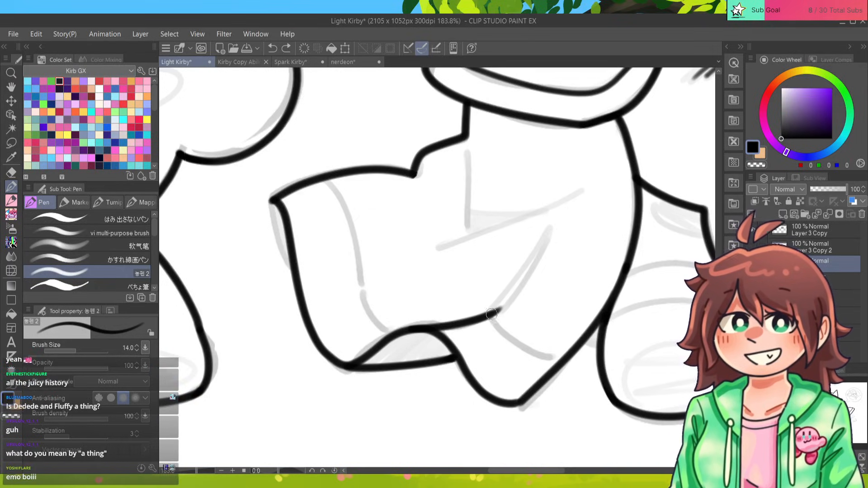
Ink the slender pointed fold inside the cape and the short curved line from its base to the cape's lower edge.
mouse_move(489, 319)
mouse_down()
mouse_move(522, 284)
mouse_move(549, 223)
mouse_move(542, 219)
mouse_move(489, 322)
mouse_move(525, 283)
mouse_move(553, 226)
mouse_move(477, 319)
mouse_move(514, 284)
mouse_up()
key(ctrl+z)
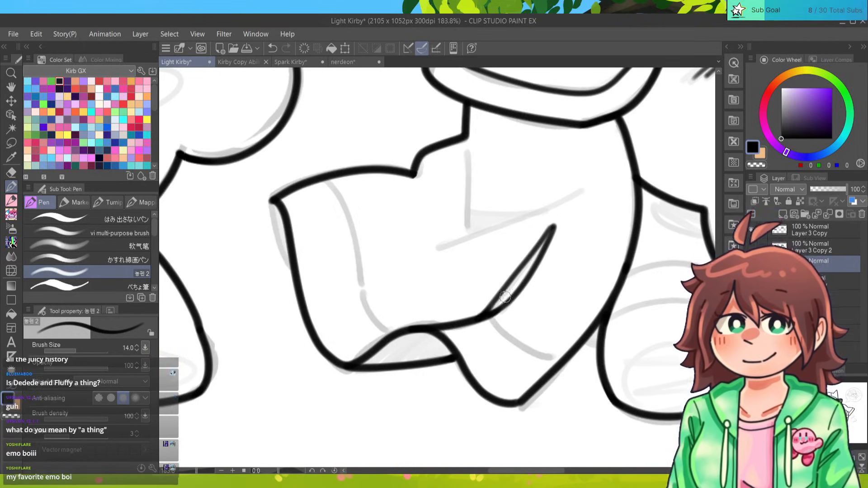
mouse_move(548, 367)
mouse_down()
mouse_move(515, 349)
mouse_move(483, 312)
mouse_up()
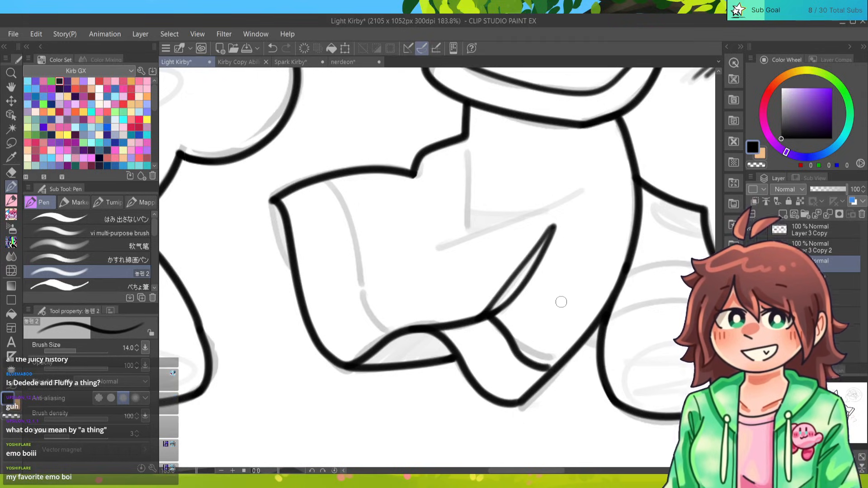
key(ctrl+z)
drag(552, 367, 483, 314)
key(ctrl+z)
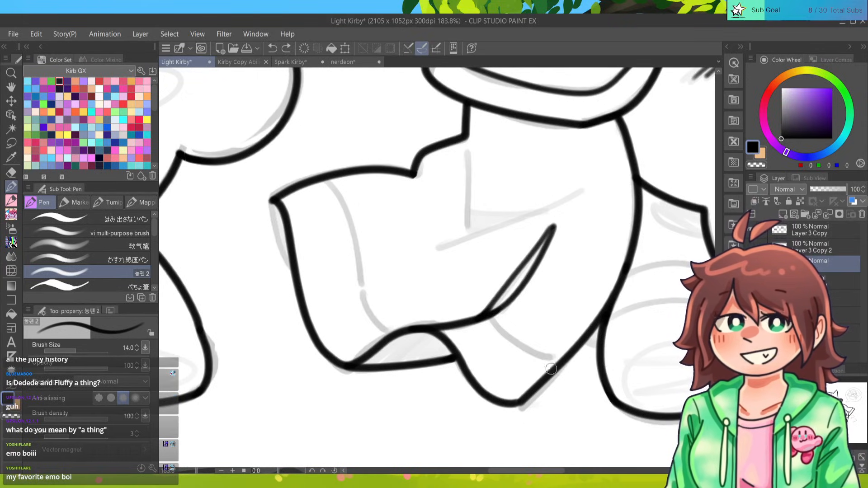
mouse_move(552, 368)
mouse_down()
mouse_move(510, 345)
mouse_move(482, 313)
mouse_up()
key(ctrl+z)
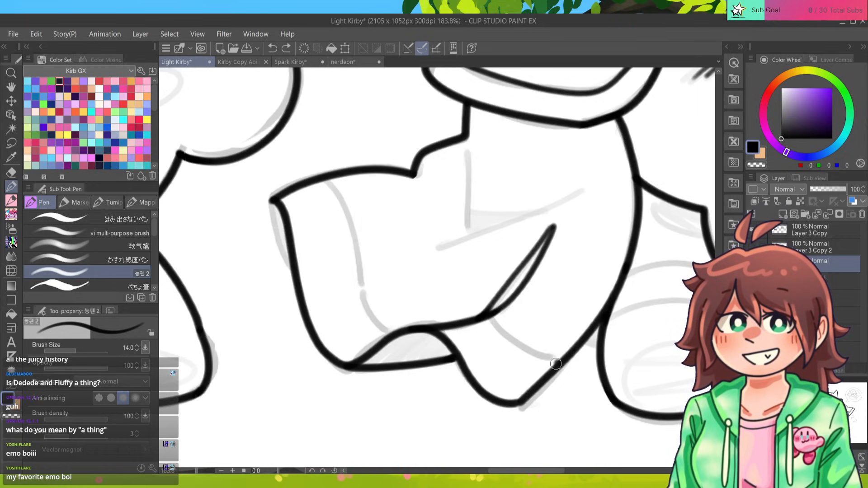
drag(553, 367, 491, 315)
key(ctrl+z)
mouse_move(555, 364)
mouse_down()
mouse_move(508, 337)
mouse_move(487, 313)
mouse_up()
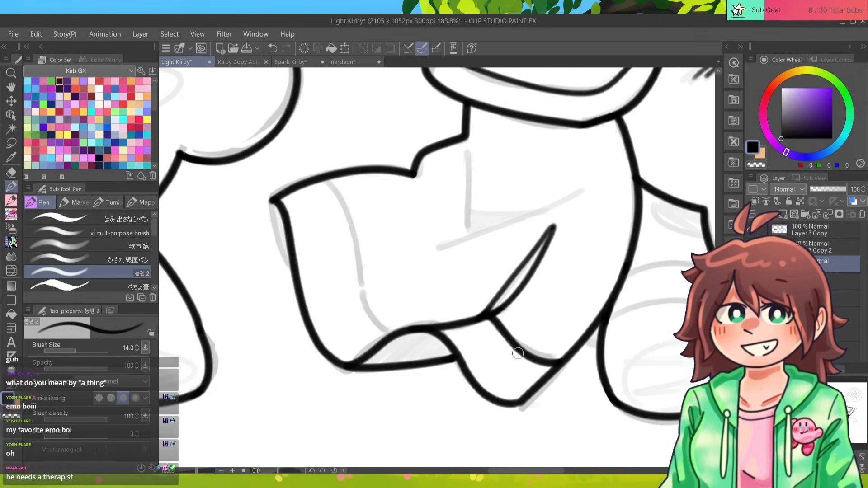
Ink the long curved border line inside the cape's outer end, from the hem's wave up to the upper edge.
drag(434, 266, 517, 274)
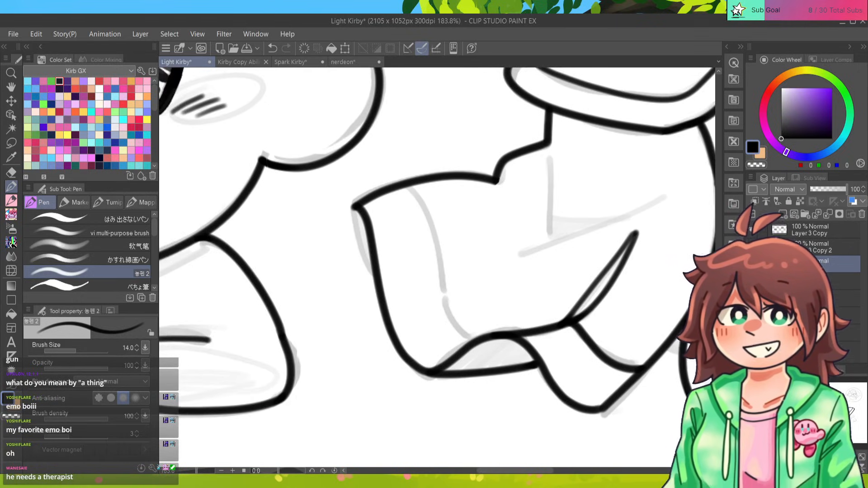
scroll(438, 268, up, 5)
scroll(437, 267, down, 1)
mouse_move(482, 371)
mouse_down()
mouse_move(444, 305)
mouse_move(423, 180)
mouse_move(388, 147)
mouse_up()
key(ctrl+z)
mouse_move(490, 376)
mouse_down()
mouse_move(469, 360)
mouse_move(445, 221)
mouse_move(385, 135)
mouse_up()
key(ctrl+z)
mouse_move(482, 382)
mouse_down()
mouse_move(443, 314)
mouse_move(422, 179)
mouse_move(389, 144)
mouse_up()
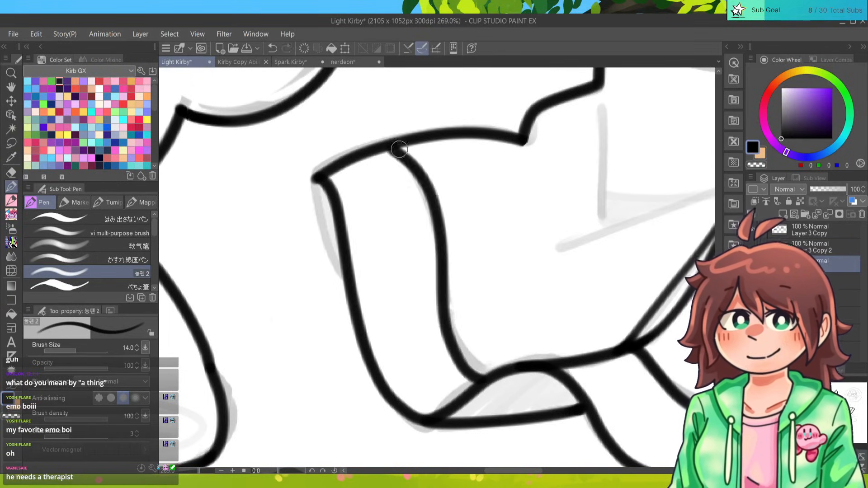
key(ctrl+z)
drag(484, 375, 411, 148)
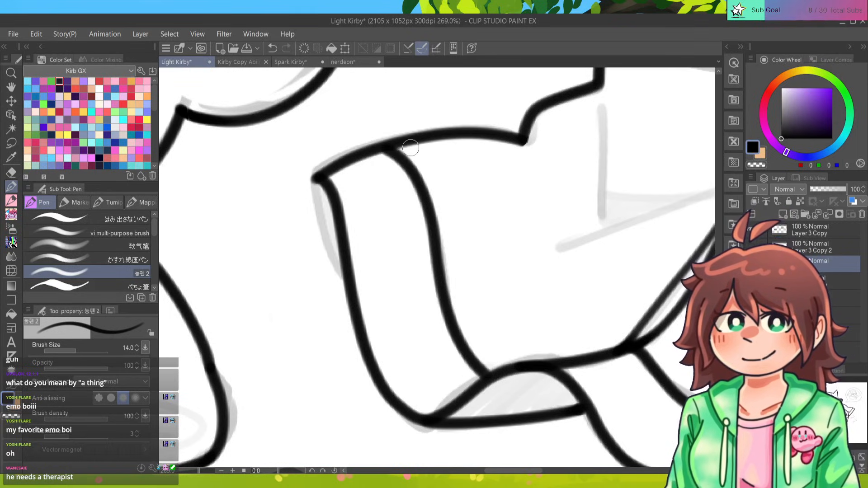
Ink the thin outer sliver along the cape's end, from the outer corner partway down the side.
scroll(438, 270, down, 2)
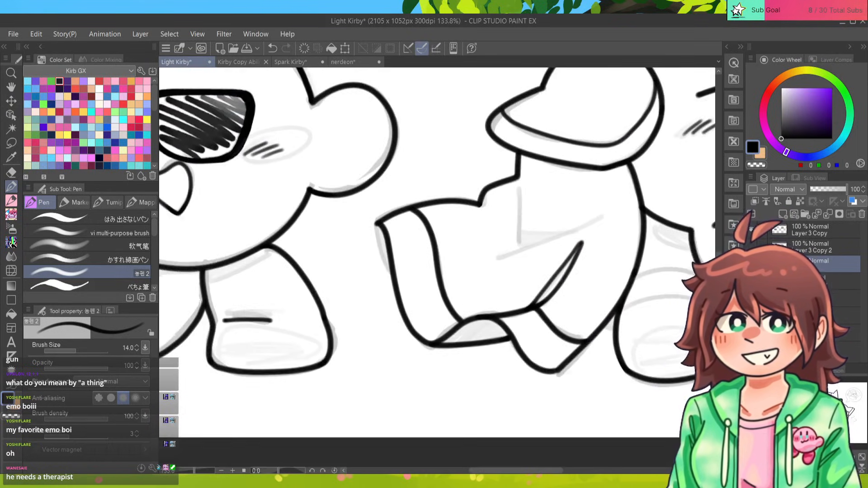
scroll(437, 262, up, 3)
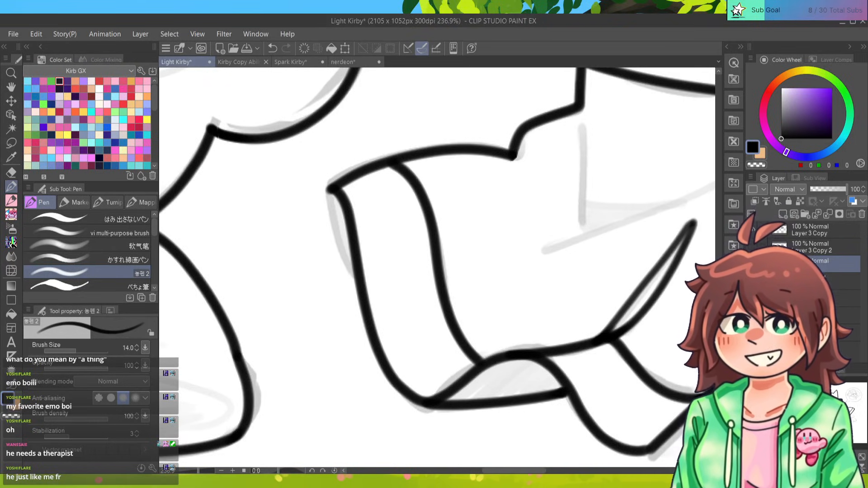
drag(330, 188, 357, 296)
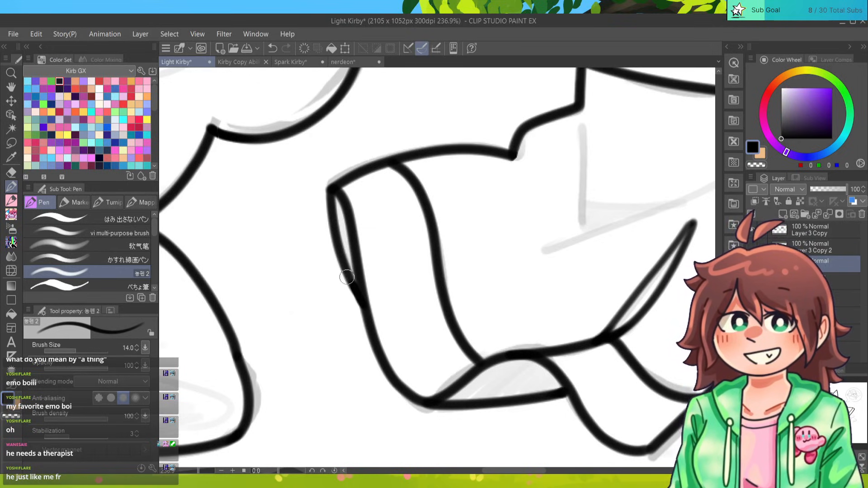
Ink the two straight crease lines in the middle of the cape, one vertical below the notch and one slanting beneath it.
scroll(440, 265, down, 5)
scroll(439, 265, up, 5)
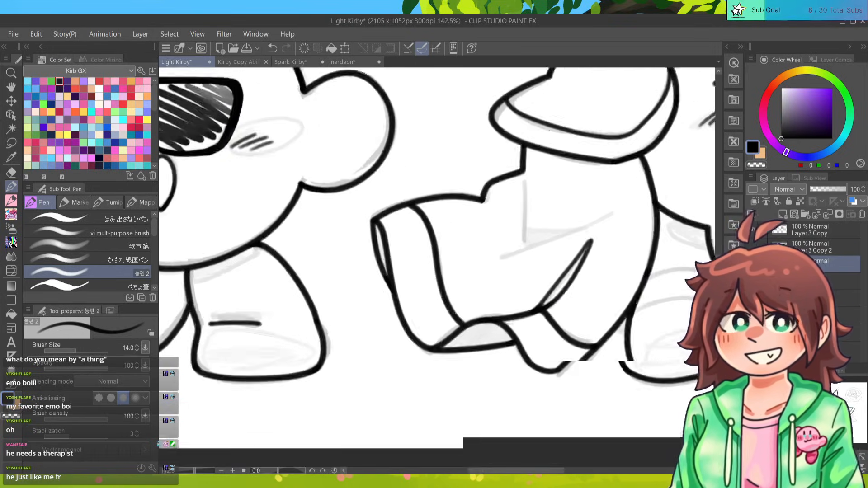
scroll(440, 265, down, 1)
drag(498, 258, 404, 280)
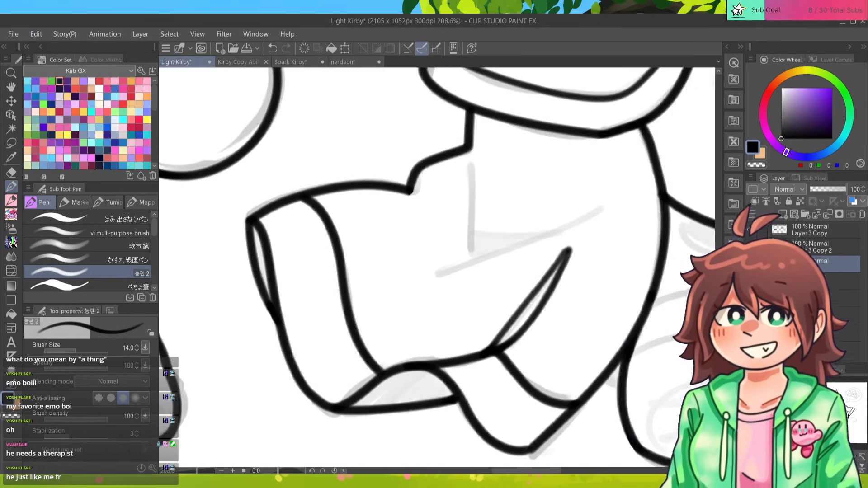
drag(473, 163, 466, 251)
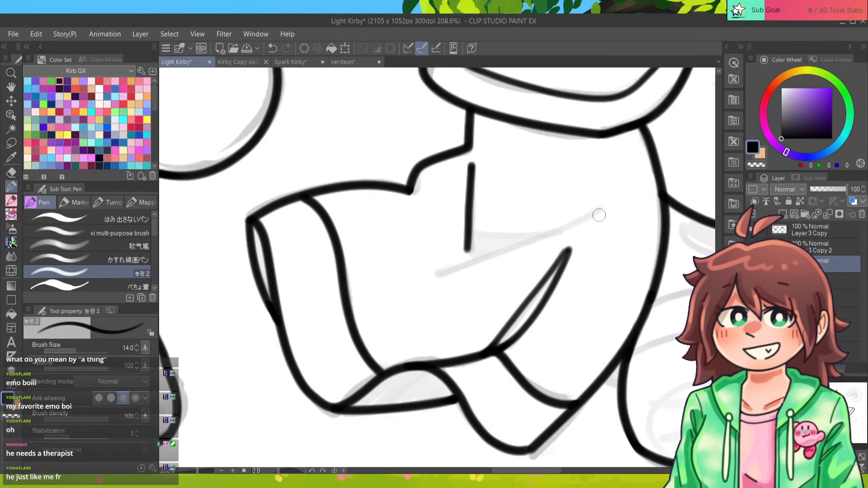
drag(605, 208, 437, 275)
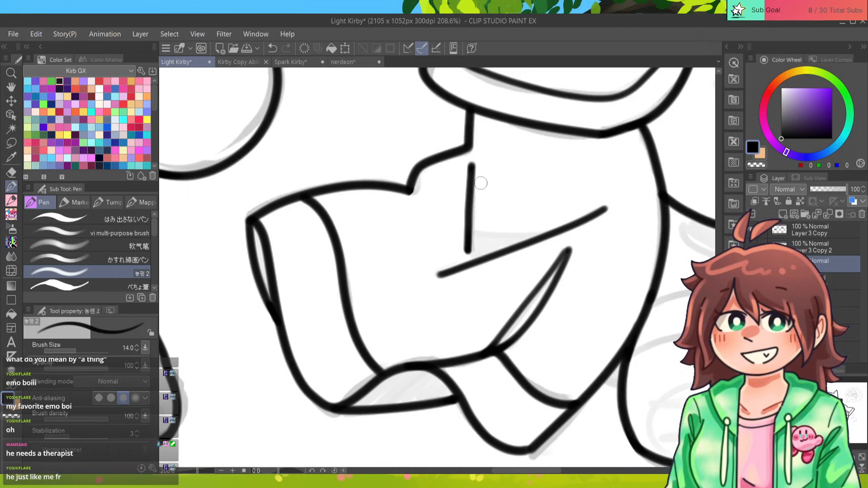
Ink the two curved lines running down the foot behind the helmet, from the helmet's lower edge to the sole.
mouse_move(497, 226)
mouse_down()
mouse_move(469, 226)
mouse_move(411, 249)
mouse_move(374, 350)
mouse_move(571, 207)
mouse_move(464, 246)
mouse_move(480, 207)
mouse_move(372, 207)
mouse_move(217, 148)
mouse_up()
mouse_move(749, 255)
mouse_down()
mouse_move(661, 235)
mouse_move(603, 242)
mouse_move(521, 286)
mouse_move(511, 361)
mouse_up()
drag(577, 272, 545, 363)
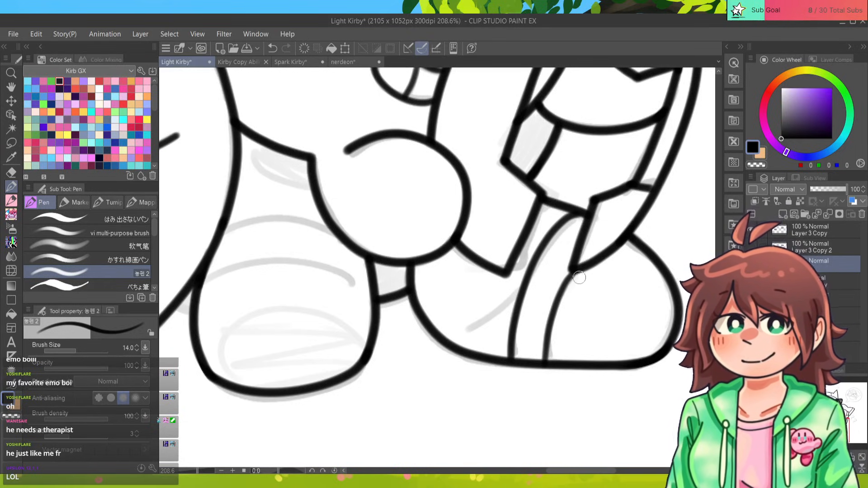
Re-ink the second curved line on the foot behind the helmet, from the helmet's lower corner down to the sole.
key(ctrl+z)
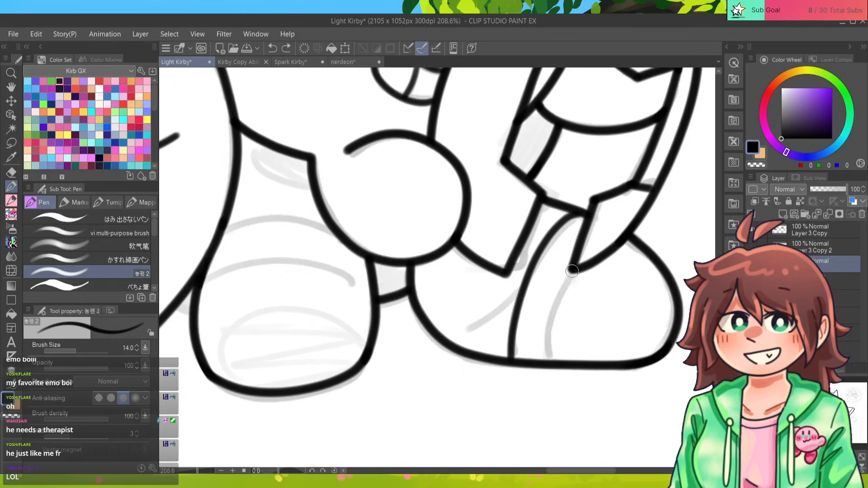
drag(577, 272, 545, 368)
key(ctrl+z)
drag(577, 272, 547, 360)
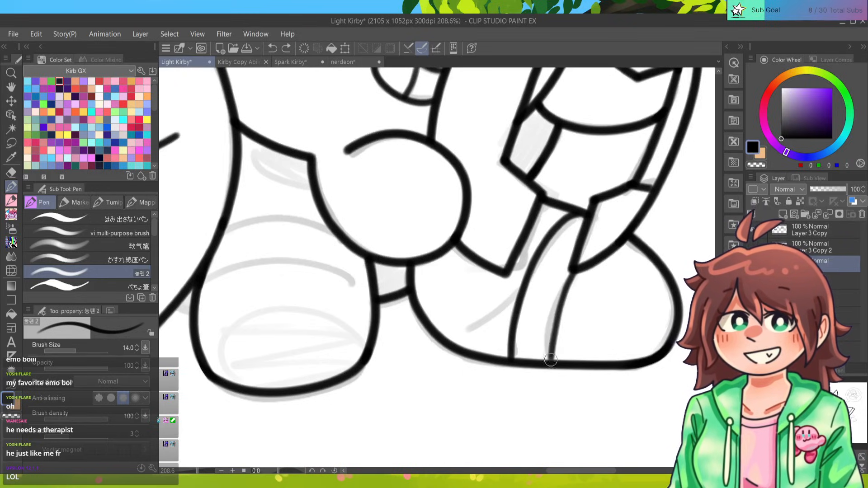
key(ctrl+z)
drag(575, 272, 547, 358)
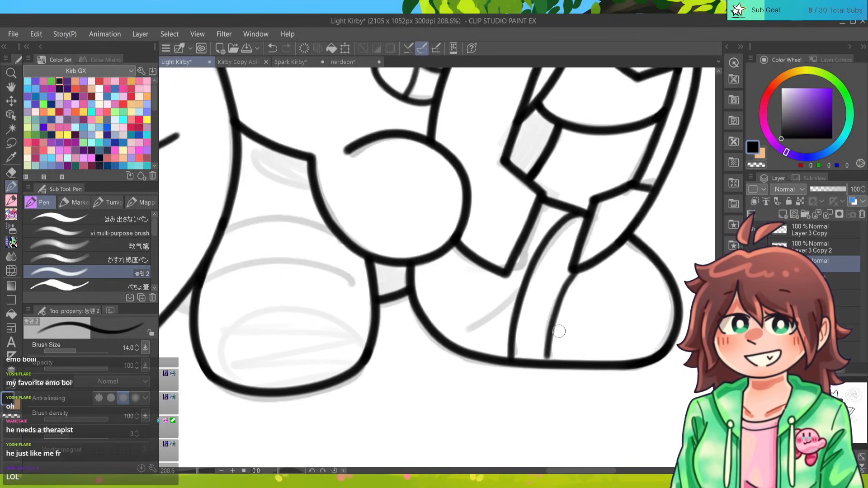
key(ctrl+z)
drag(575, 272, 547, 361)
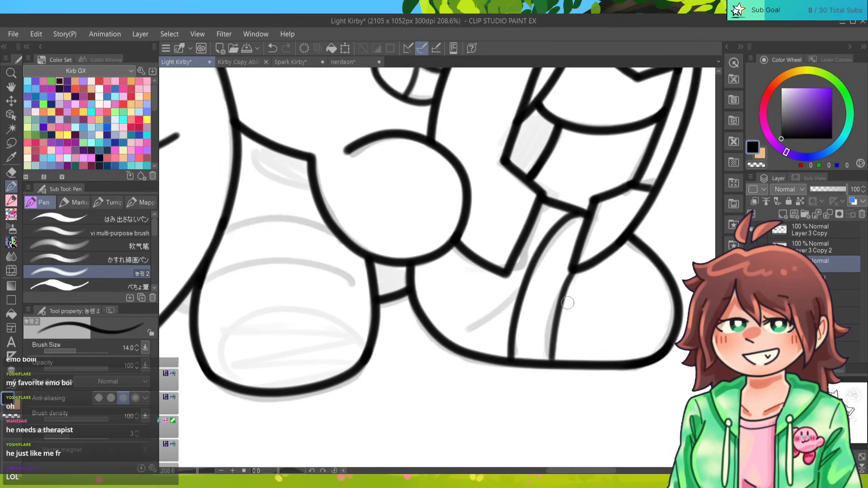
key(ctrl+z)
drag(574, 272, 547, 362)
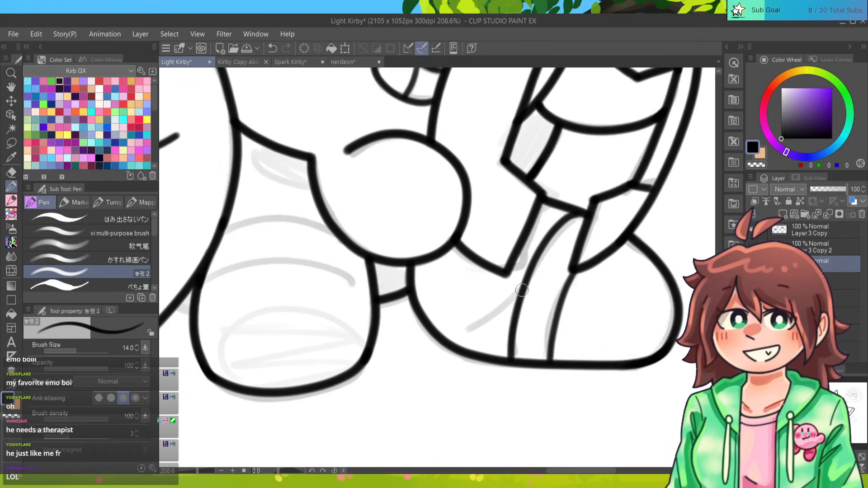
Ink the slanted line on that foot from the first curved band line down to the sole near the heel.
drag(526, 287, 457, 354)
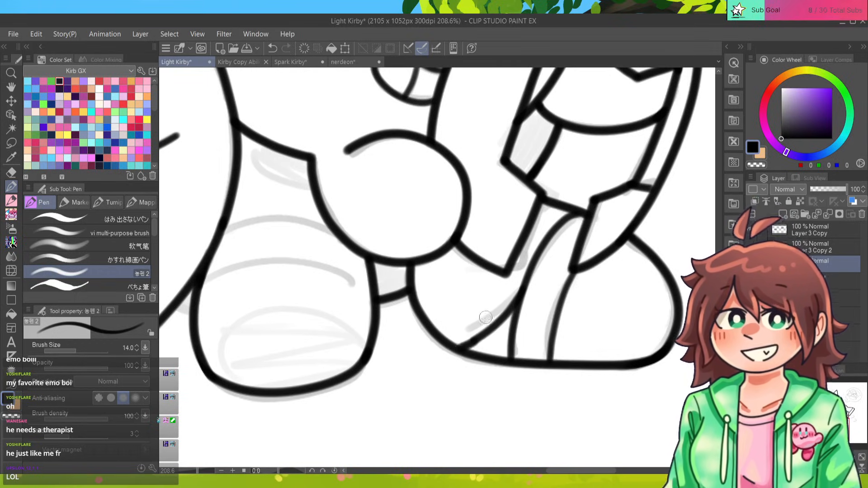
key(ctrl+z)
key(ctrl+z)
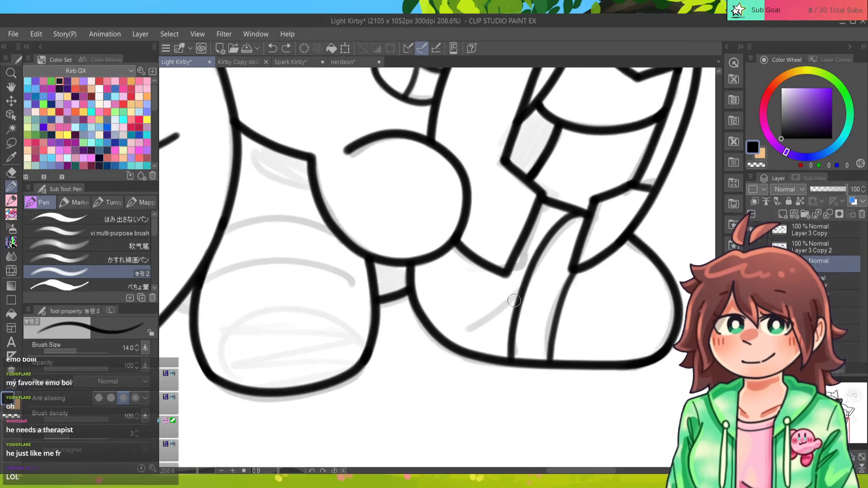
drag(524, 288, 459, 354)
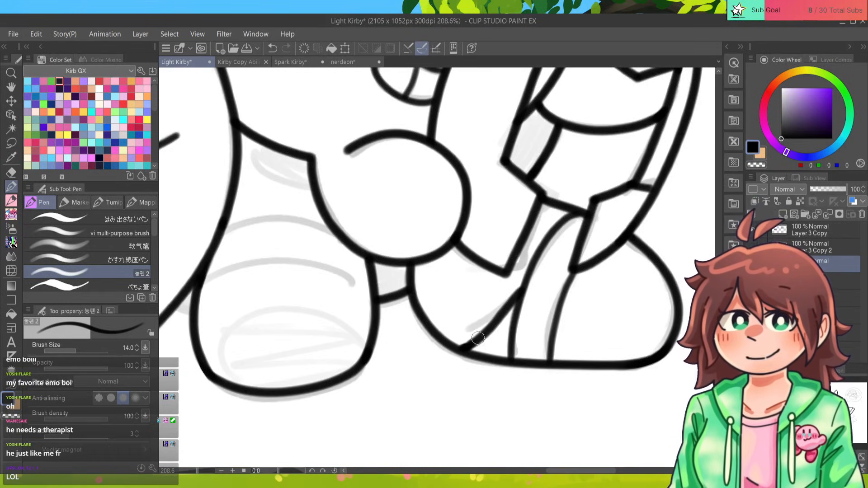
Ink the two arched lines at the front foot, one across its upper part and one just above it.
mouse_move(434, 266)
mouse_down()
mouse_move(447, 233)
mouse_move(531, 263)
mouse_move(567, 294)
mouse_up()
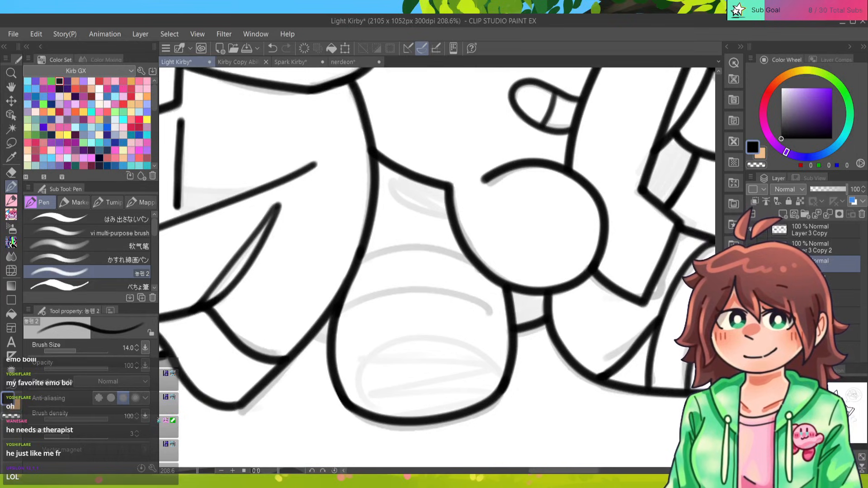
mouse_move(343, 306)
mouse_down()
mouse_move(497, 316)
mouse_move(513, 336)
mouse_up()
mouse_move(359, 264)
mouse_down()
mouse_move(407, 248)
mouse_move(488, 290)
mouse_move(385, 258)
mouse_move(493, 279)
mouse_up()
key(ctrl+z)
key(ctrl+z)
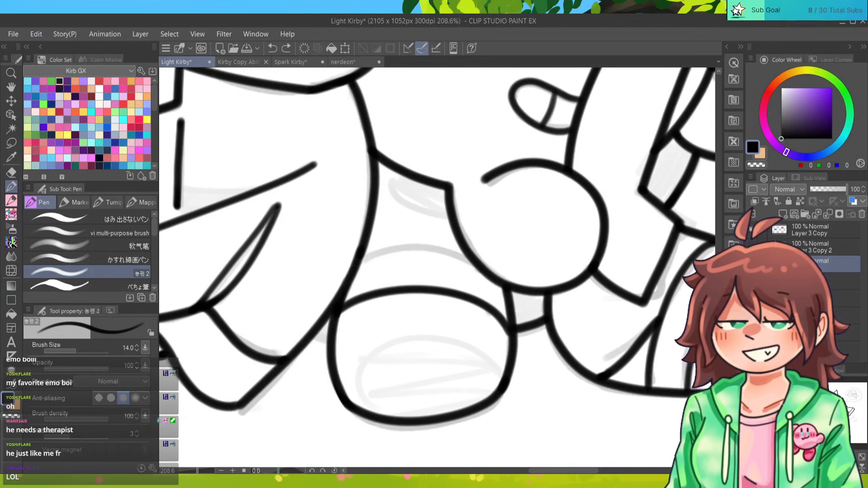
mouse_move(353, 272)
mouse_down()
mouse_move(471, 264)
mouse_move(487, 275)
mouse_up()
drag(440, 256, 465, 248)
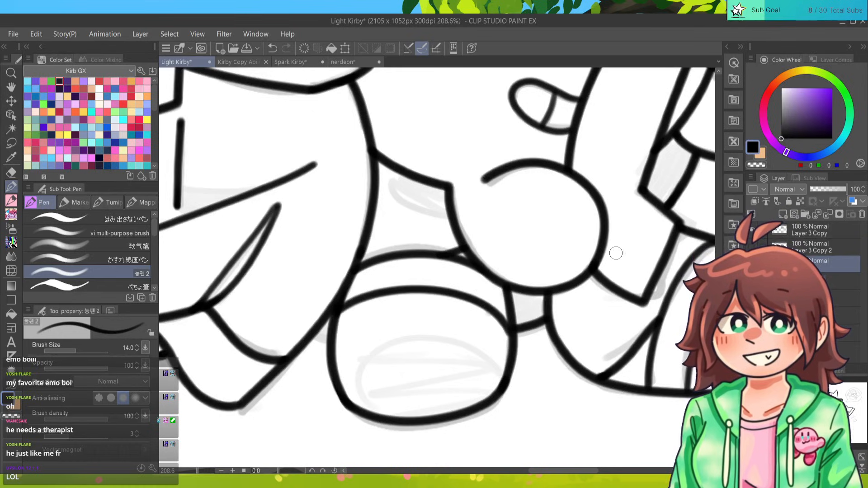
key(ctrl+z)
Ink the round outline of the speech bubble over the top, leaving the tail and part of the bottom edge open.
mouse_move(561, 228)
mouse_down()
mouse_move(581, 164)
mouse_move(601, 194)
mouse_move(533, 229)
mouse_move(470, 294)
mouse_up()
mouse_move(506, 203)
mouse_down()
mouse_move(463, 226)
mouse_move(412, 325)
mouse_move(362, 385)
mouse_move(355, 355)
mouse_up()
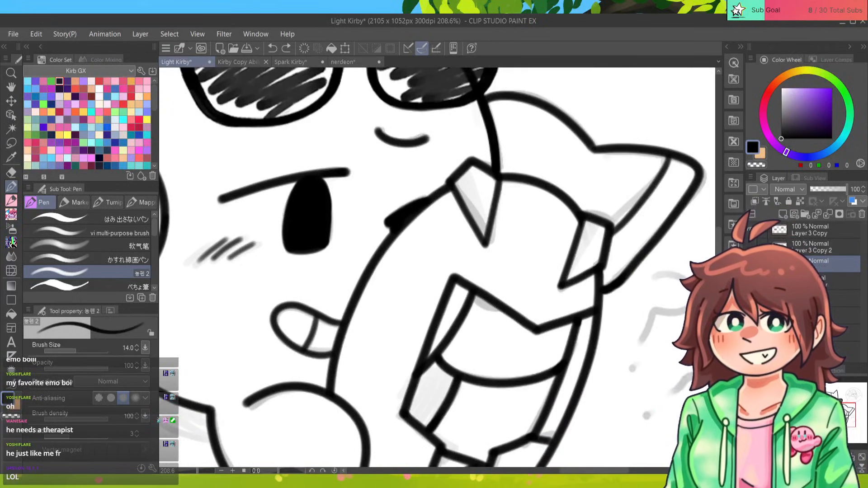
scroll(437, 267, down, 8)
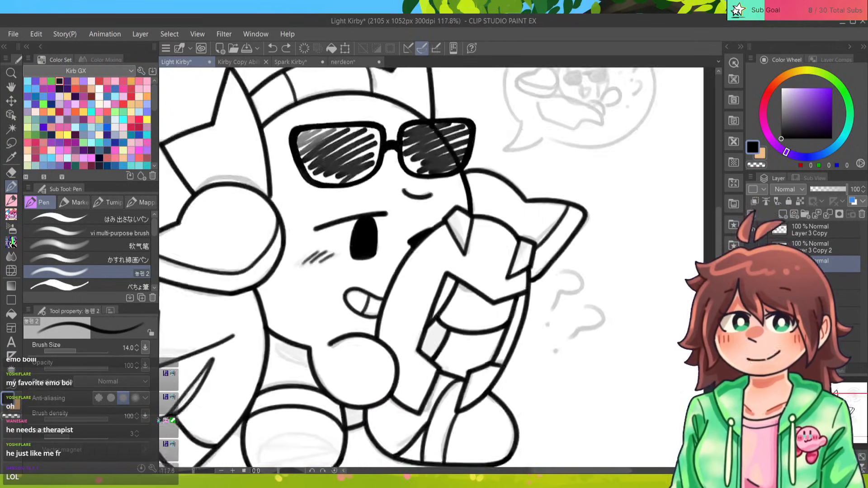
scroll(436, 269, up, 6)
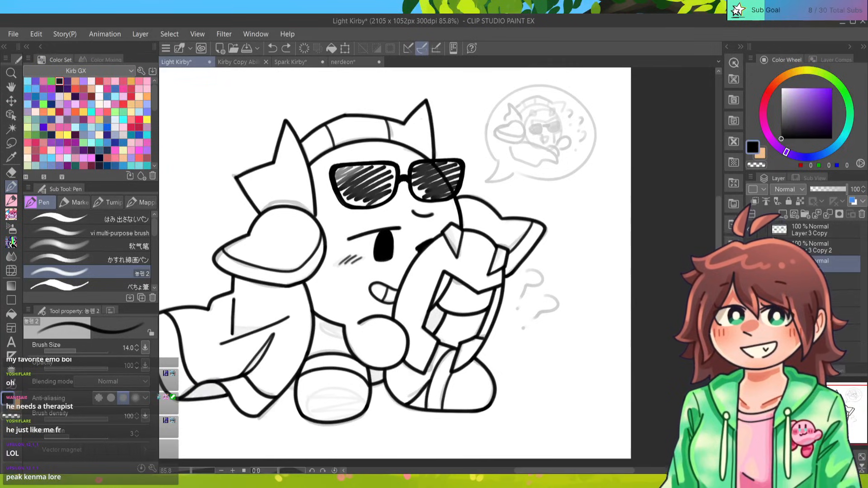
mouse_move(436, 269)
mouse_down()
mouse_move(494, 298)
mouse_move(494, 321)
mouse_move(512, 323)
mouse_move(507, 366)
mouse_up()
scroll(437, 268, down, 6)
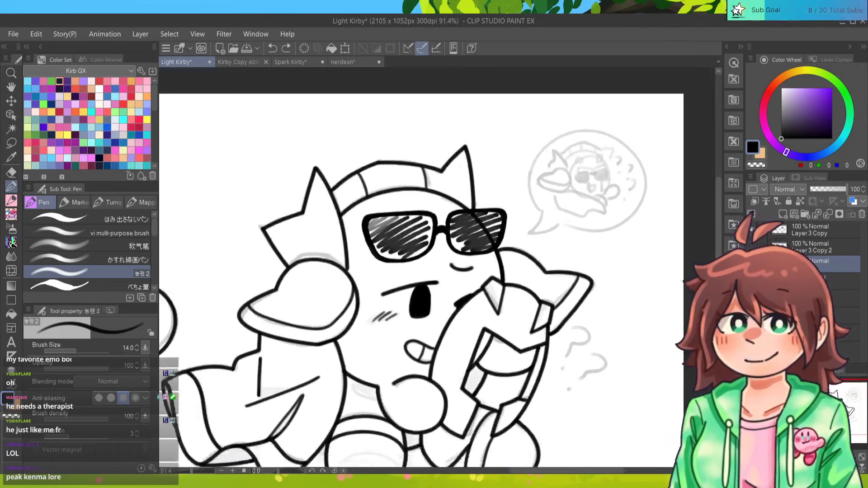
mouse_move(437, 268)
mouse_down()
mouse_move(341, 376)
mouse_move(316, 343)
mouse_move(328, 337)
mouse_up()
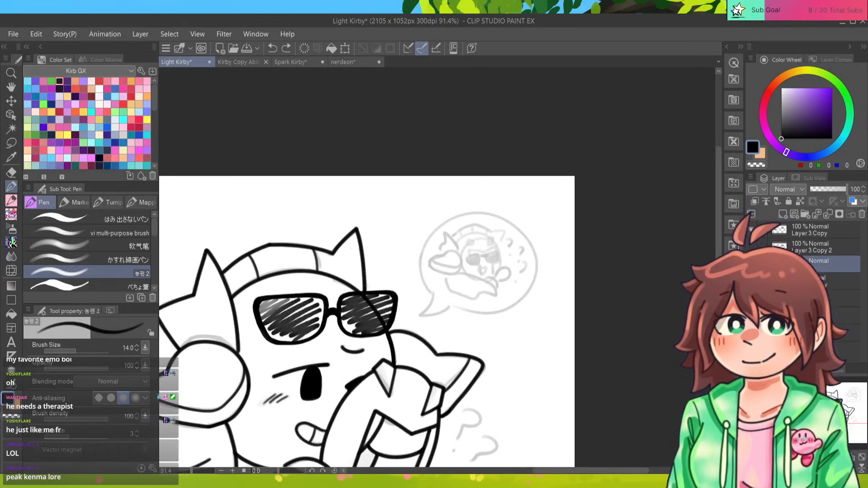
scroll(439, 271, up, 4)
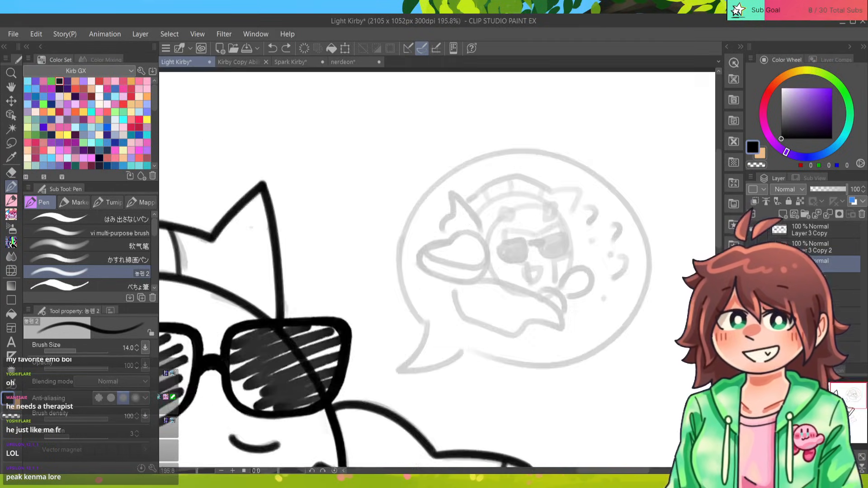
mouse_move(431, 323)
mouse_down()
mouse_move(431, 199)
mouse_move(625, 290)
mouse_move(558, 349)
mouse_up()
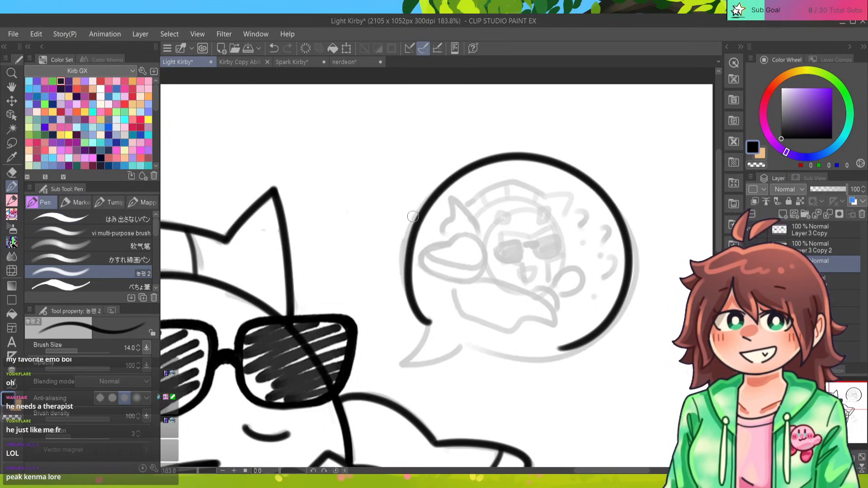
Thin the lower stretch of the bubble outline above the tail with the Hard eraser.
mouse_move(412, 217)
mouse_down()
mouse_move(404, 260)
mouse_move(460, 338)
mouse_up()
key(ctrl+z)
key(e)
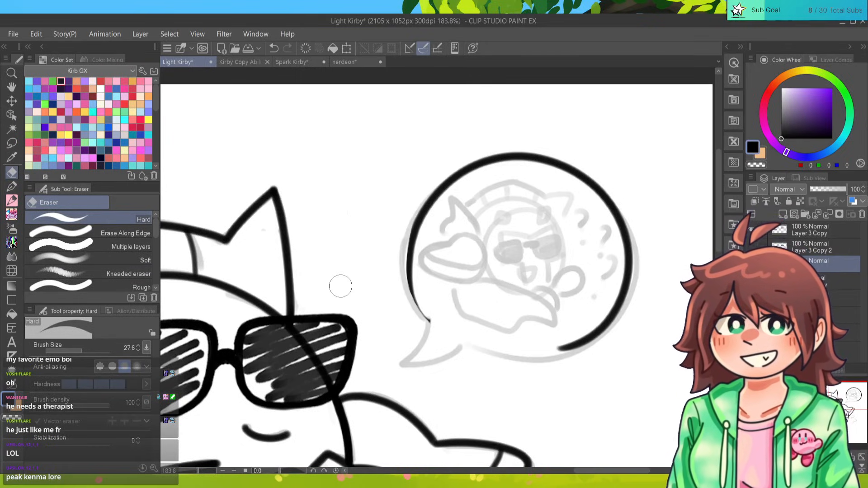
key(p)
scroll(520, 381, up, 3)
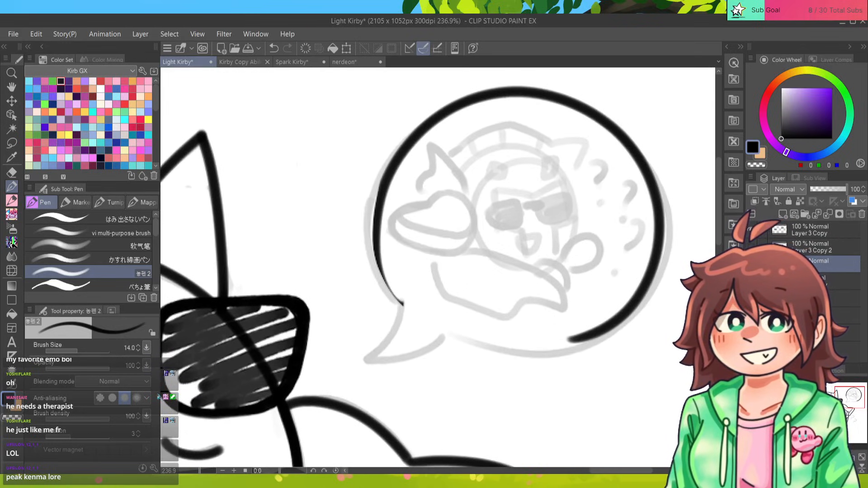
drag(497, 290, 464, 306)
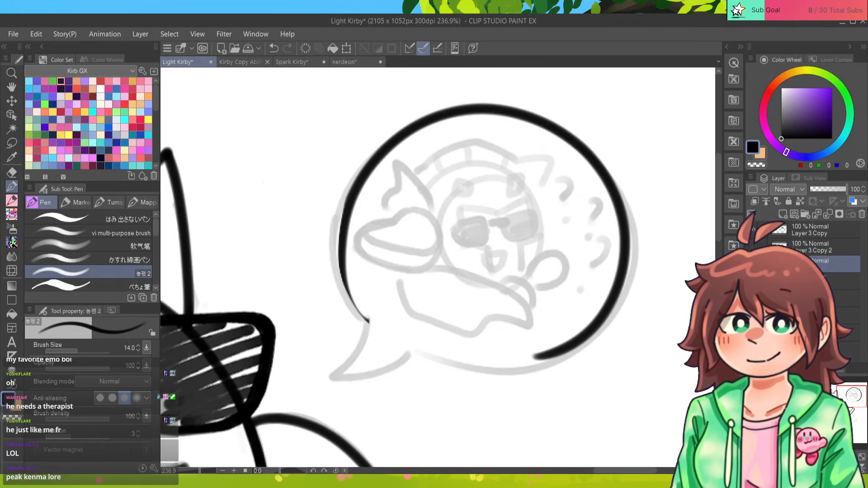
Re-ink the bubble's side above the tail at full line thickness, curving down to where the tail begins.
key(ctrl+z)
drag(366, 319, 358, 176)
key(ctrl+z)
drag(366, 318, 357, 178)
key(ctrl+z)
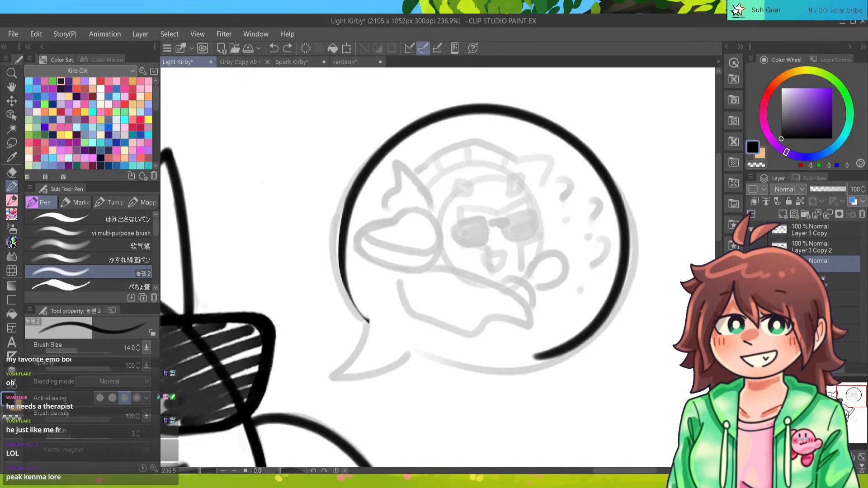
mouse_move(366, 317)
mouse_down()
mouse_move(350, 200)
mouse_move(344, 224)
mouse_move(367, 320)
mouse_up()
key(ctrl+z)
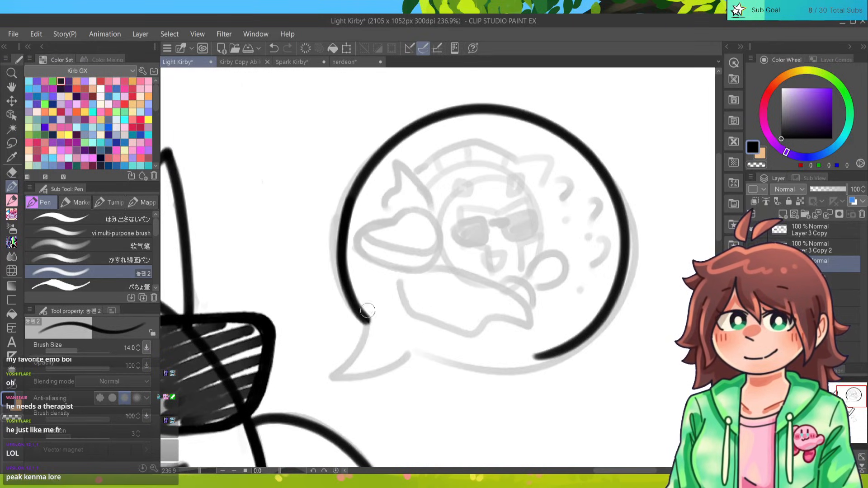
key(ctrl+z)
mouse_move(352, 197)
mouse_down()
mouse_move(343, 226)
mouse_move(368, 320)
mouse_up()
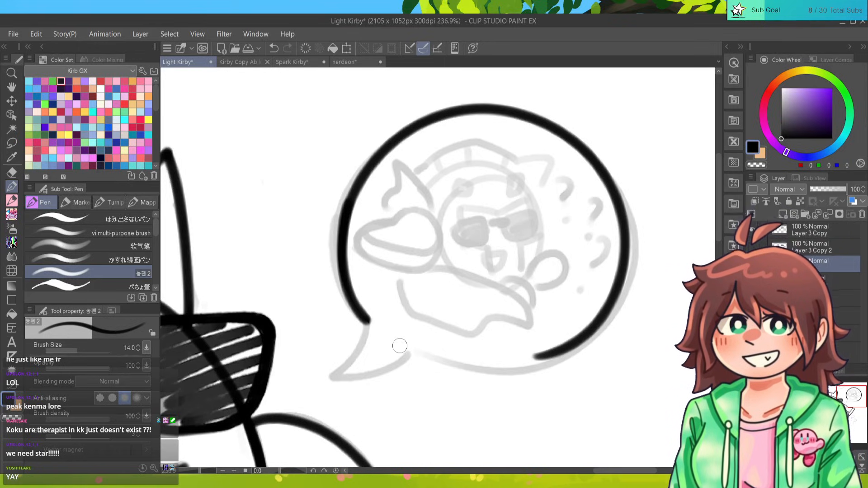
Ink the speech bubble's curved, pointed tail, from the outline's open end out to the tip and back.
mouse_move(368, 322)
mouse_down()
mouse_move(335, 372)
mouse_move(388, 370)
mouse_move(431, 347)
mouse_up()
key(ctrl+z)
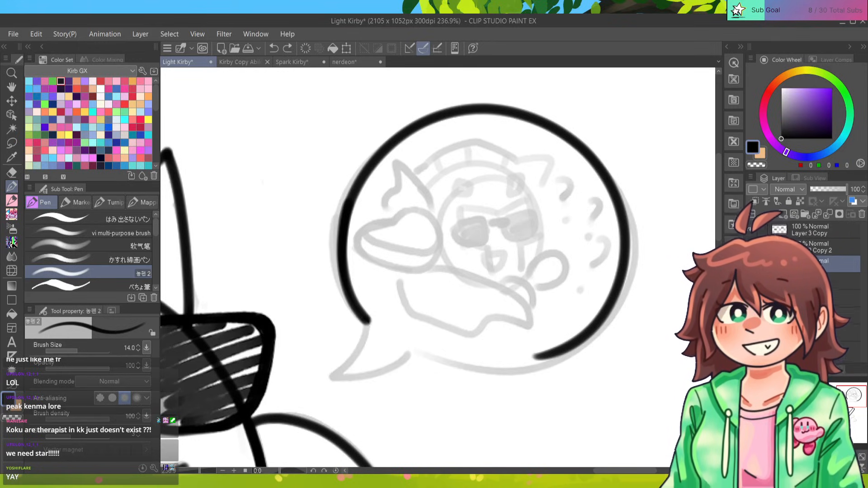
mouse_move(368, 322)
mouse_down()
mouse_move(355, 346)
mouse_move(400, 367)
mouse_move(431, 348)
mouse_up()
key(ctrl+z)
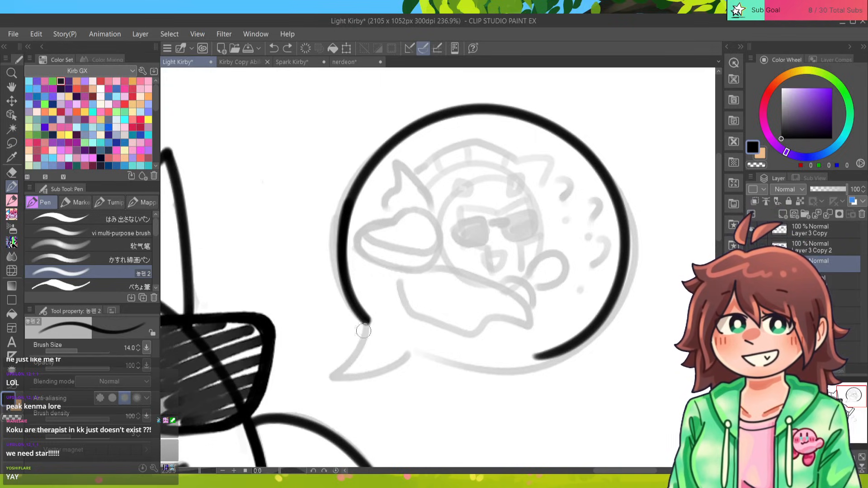
mouse_move(363, 330)
mouse_down()
mouse_move(332, 374)
mouse_move(425, 354)
mouse_up()
mouse_move(364, 321)
mouse_down()
mouse_move(335, 372)
mouse_move(388, 371)
mouse_move(420, 348)
mouse_up()
key(ctrl+z)
mouse_move(368, 316)
mouse_down()
mouse_move(332, 377)
mouse_move(409, 348)
mouse_move(542, 357)
mouse_up()
key(ctrl+z)
Ink the bubble's bottom edge from the tail to the far side and smooth the joins where the strokes meet.
mouse_move(413, 353)
mouse_down()
mouse_move(440, 362)
mouse_move(606, 309)
mouse_up()
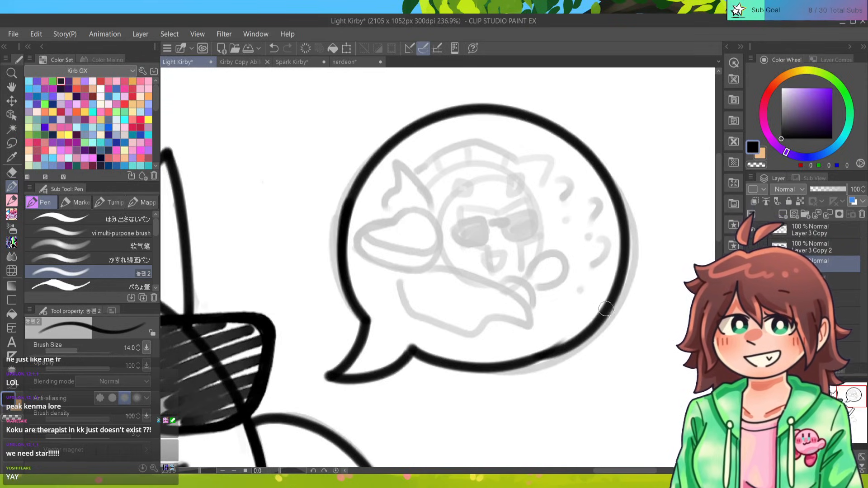
key(ctrl+z)
mouse_move(411, 352)
mouse_down()
mouse_move(444, 362)
mouse_move(579, 340)
mouse_up()
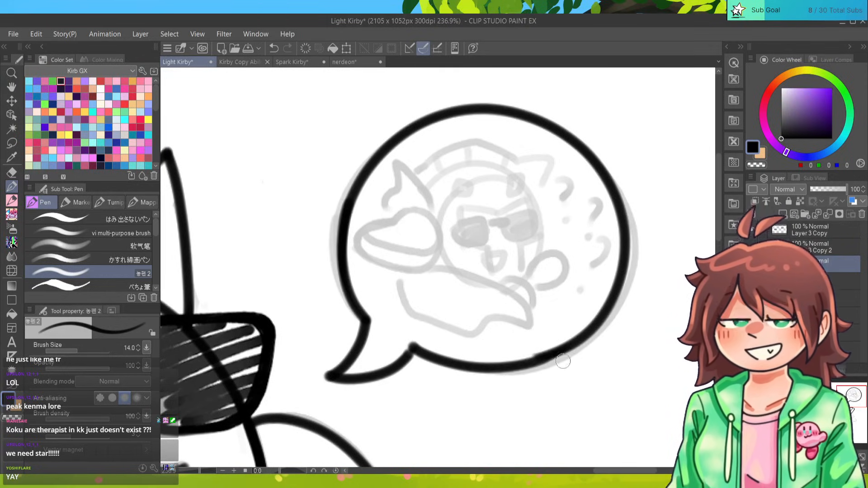
key(e)
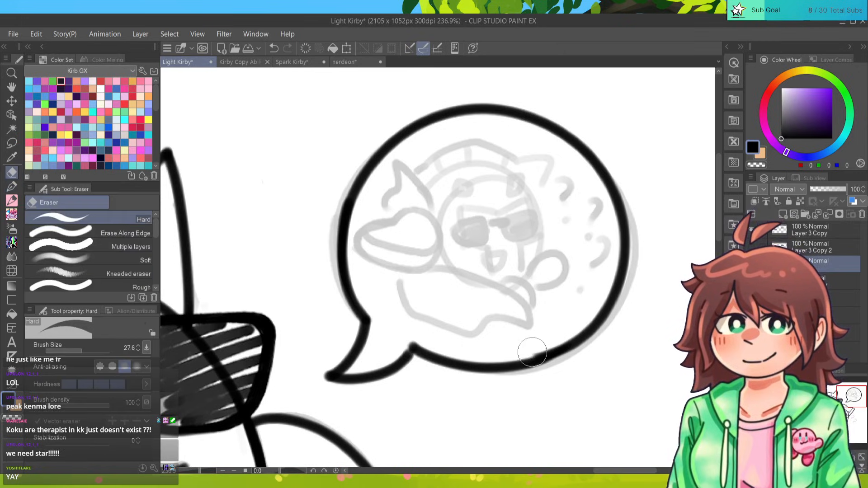
key(p)
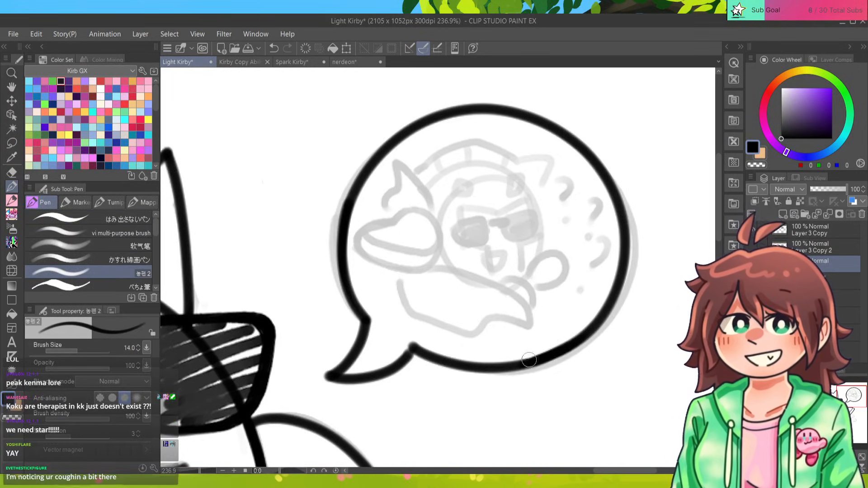
drag(556, 351, 484, 367)
key(ctrl+z)
key(ctrl+z)
drag(538, 357, 495, 361)
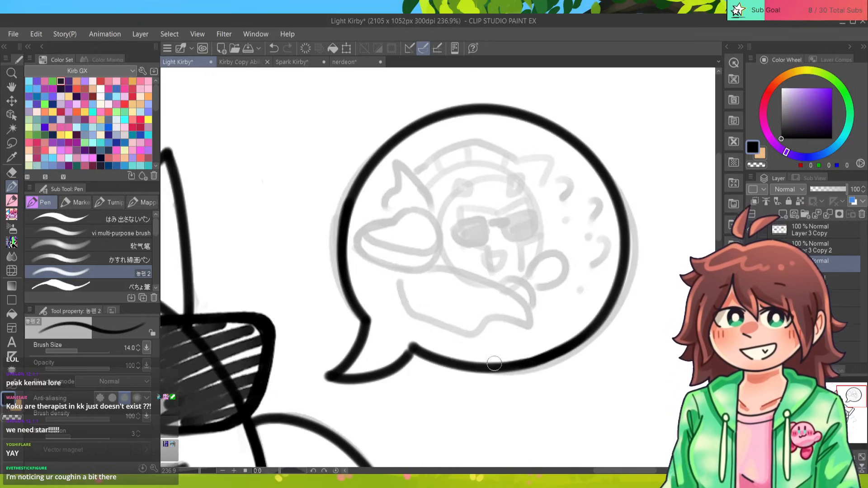
drag(406, 357, 414, 345)
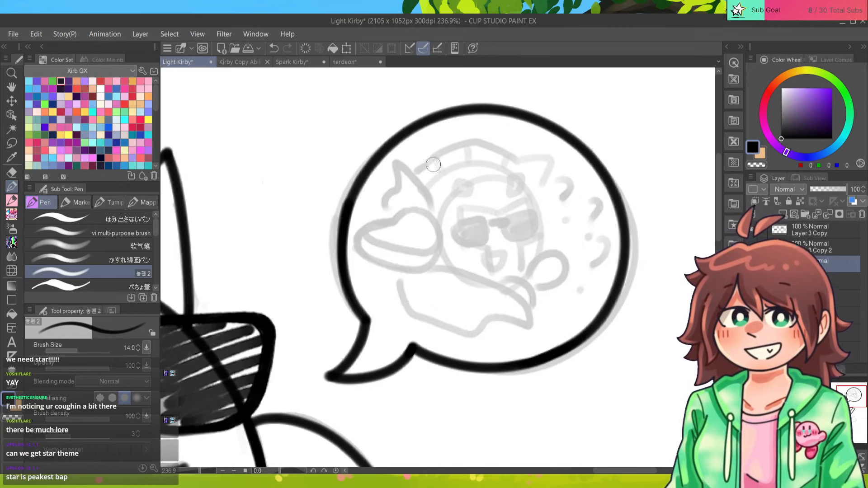
Ink the outer edge of the small Kirby's headgear inside the bubble, including both pointed spikes.
mouse_move(414, 173)
mouse_down()
mouse_move(462, 146)
mouse_move(524, 168)
mouse_up()
key(ctrl+z)
mouse_move(415, 173)
mouse_down()
mouse_move(486, 144)
mouse_move(550, 181)
mouse_move(541, 202)
mouse_up()
mouse_move(434, 210)
mouse_down()
mouse_move(398, 165)
mouse_move(390, 220)
mouse_up()
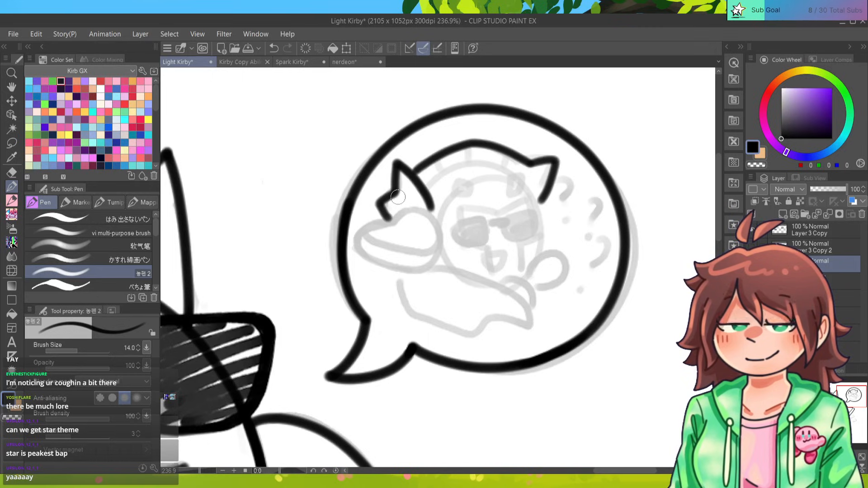
Ink the inner arch of the small Kirby's headgear, from the near spike over the head and down the far side of the face.
drag(427, 185, 545, 222)
key(ctrl+z)
mouse_move(426, 189)
mouse_down()
mouse_move(546, 229)
mouse_move(547, 246)
mouse_move(445, 177)
mouse_move(546, 244)
mouse_up()
key(ctrl+z)
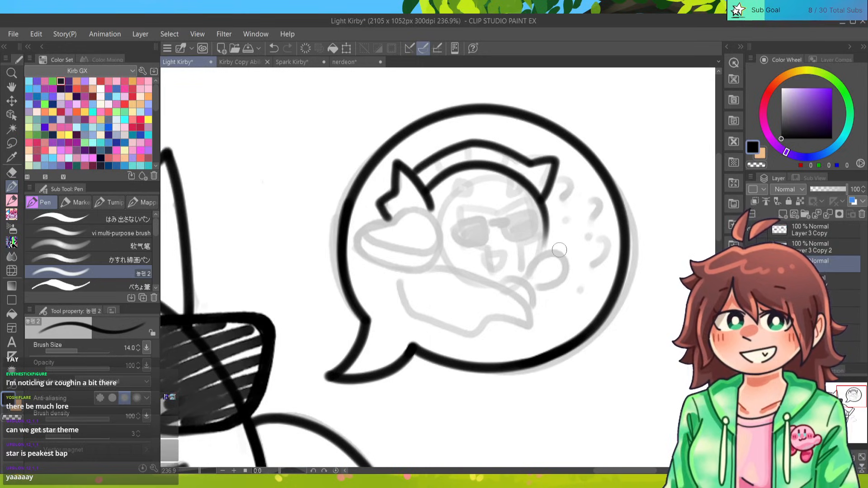
key(ctrl+z)
drag(423, 190, 540, 237)
key(ctrl+z)
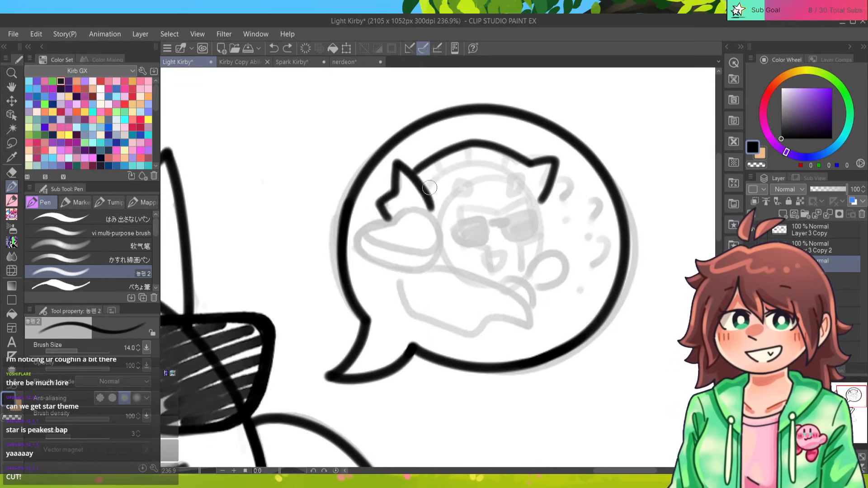
drag(425, 189, 540, 237)
key(ctrl+z)
mouse_move(423, 189)
mouse_down()
mouse_move(450, 172)
mouse_move(540, 237)
mouse_up()
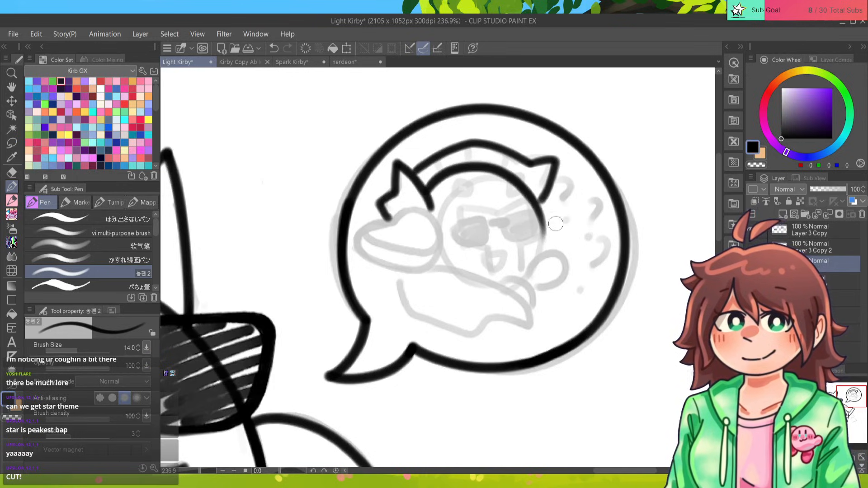
key(ctrl+z)
drag(426, 190, 541, 237)
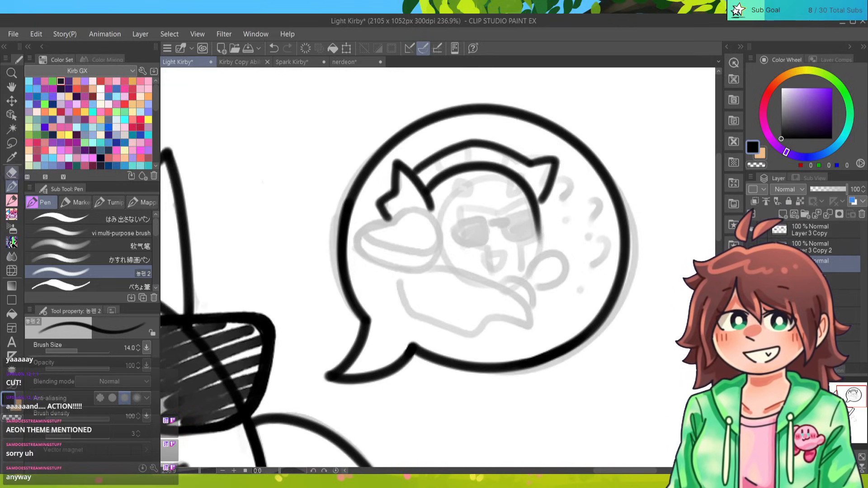
key(e)
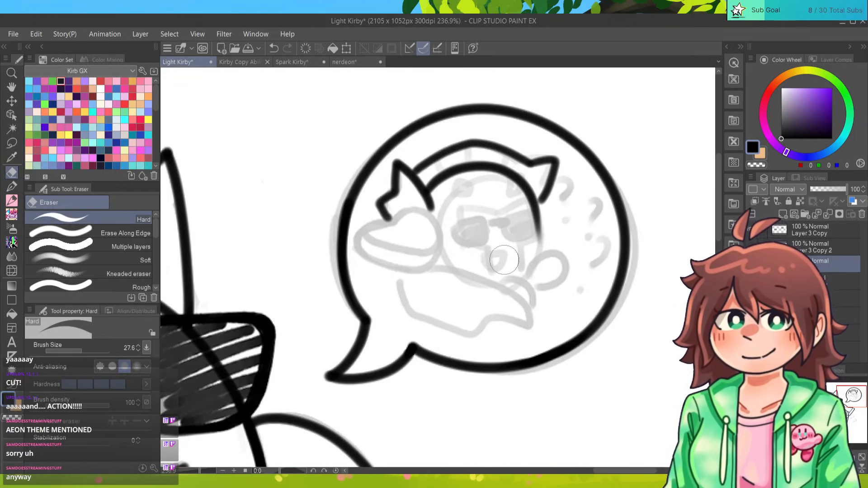
key(p)
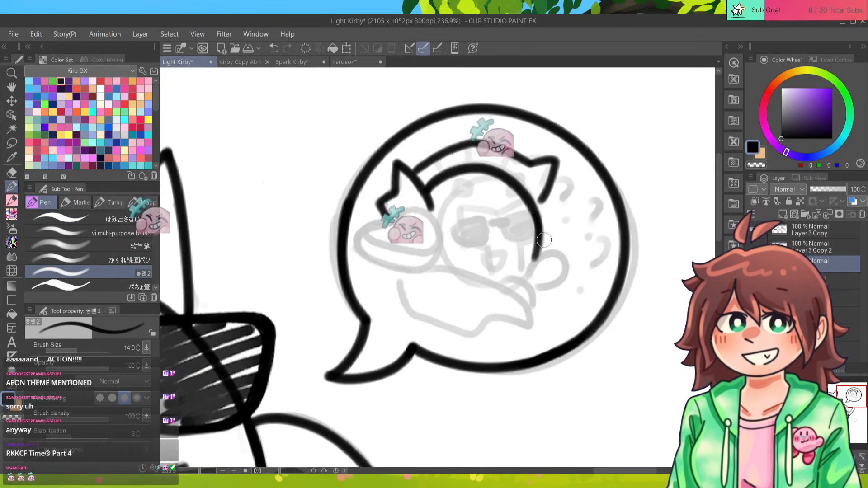
key(ctrl+z)
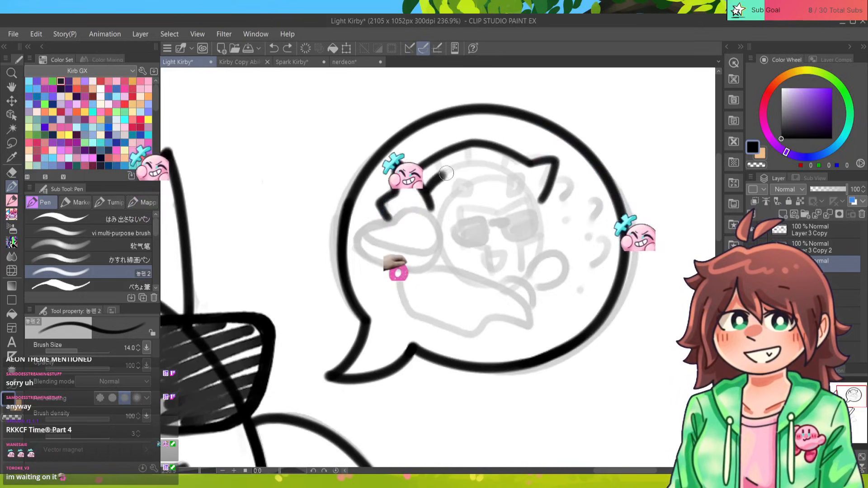
key(ctrl+y)
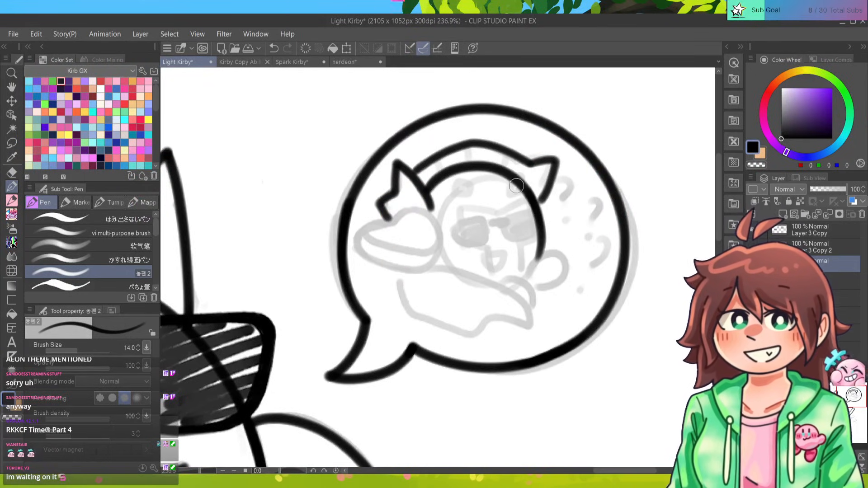
Ink the near edge of the small Kirby's face as a curve from under the headgear arch down to the scarf.
drag(501, 176, 450, 271)
key(ctrl+z)
mouse_move(506, 181)
mouse_down()
mouse_move(493, 174)
mouse_move(452, 276)
mouse_up()
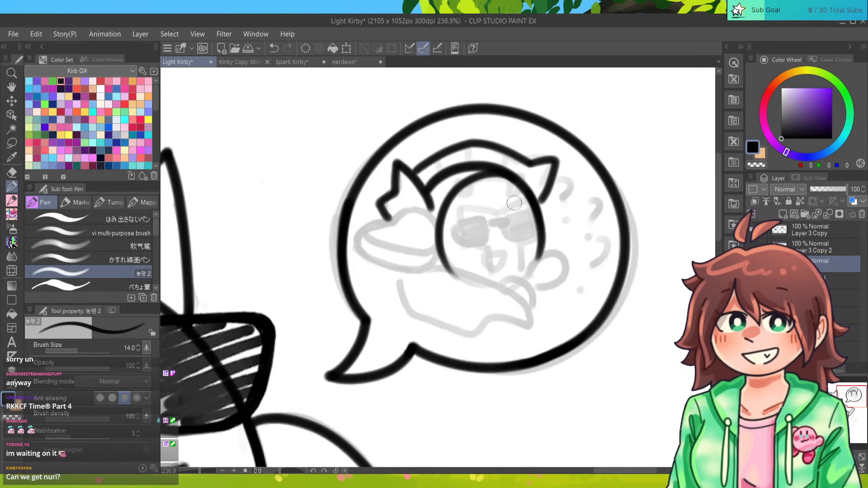
mouse_move(501, 222)
mouse_down()
mouse_move(532, 214)
mouse_move(537, 235)
mouse_move(509, 243)
mouse_move(512, 214)
mouse_move(508, 221)
mouse_move(535, 228)
mouse_move(514, 239)
mouse_move(520, 208)
mouse_move(505, 222)
mouse_move(539, 219)
mouse_move(524, 238)
mouse_move(501, 228)
mouse_move(534, 214)
mouse_move(527, 237)
mouse_move(506, 236)
mouse_move(503, 216)
mouse_move(454, 228)
mouse_move(473, 244)
mouse_move(494, 223)
mouse_up()
key(ctrl+z)
key(ctrl+z)
key(ctrl+z)
key(ctrl+z)
key(ctrl+z)
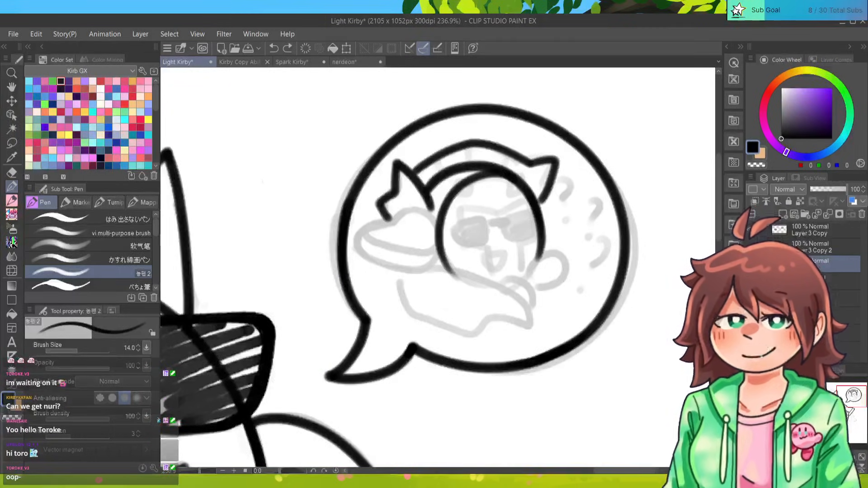
Duplicate the sunglasses layer, scale the copy down to about 48% wide and 45% high, and move it into the speech bubble.
click(814, 230)
key(ctrl+c)
key(ctrl+v)
key(ctrl+t)
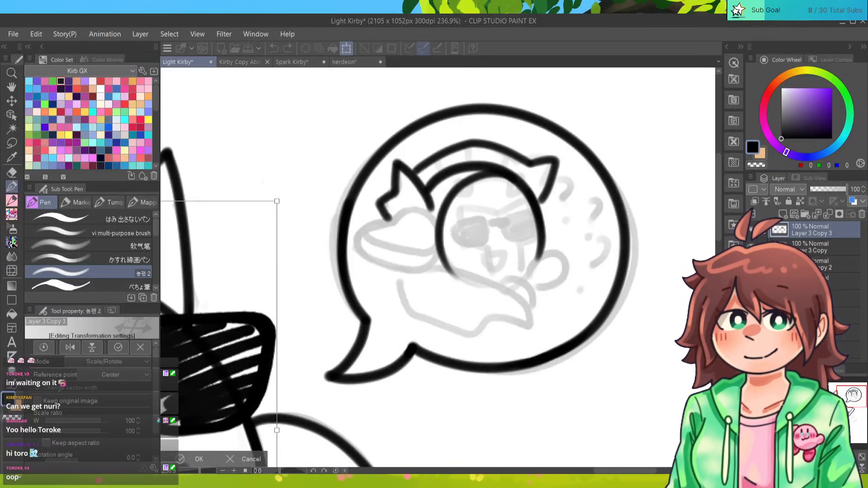
drag(222, 362, 521, 186)
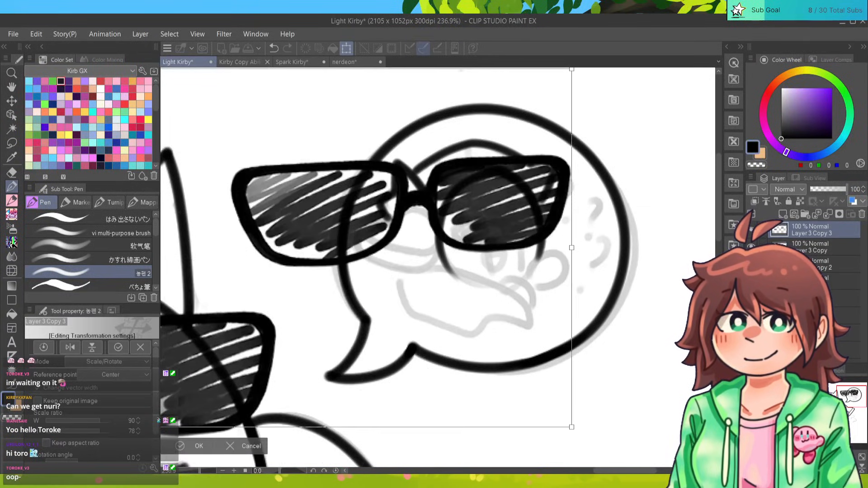
drag(571, 70, 259, 168)
drag(217, 267, 542, 212)
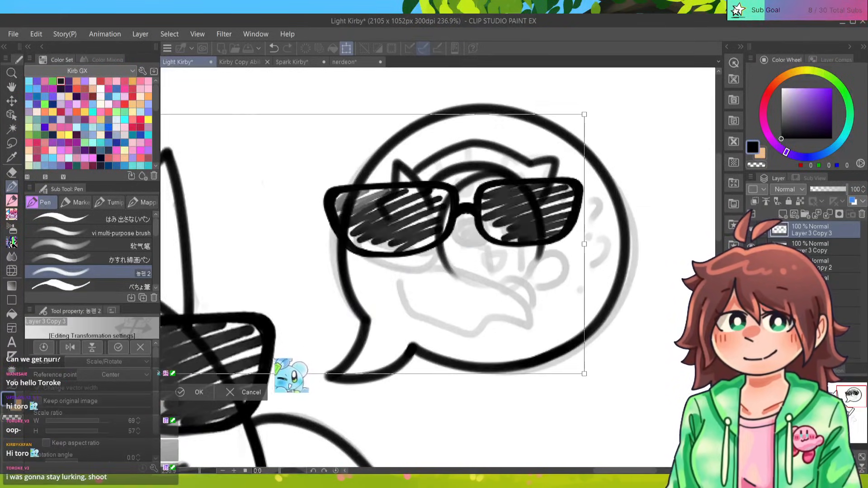
drag(583, 114, 278, 166)
drag(231, 253, 548, 225)
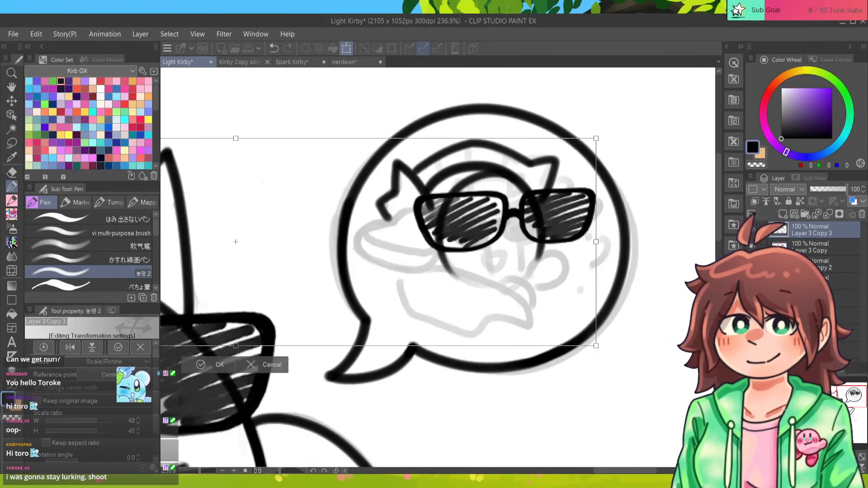
Shrink the copied sunglasses to about 25% wide and 28% high, rotate them -1.5 degrees and place them on the small Kirby's face.
drag(595, 137, 269, 214)
drag(220, 264, 504, 228)
drag(553, 177, 534, 181)
drag(504, 227, 513, 226)
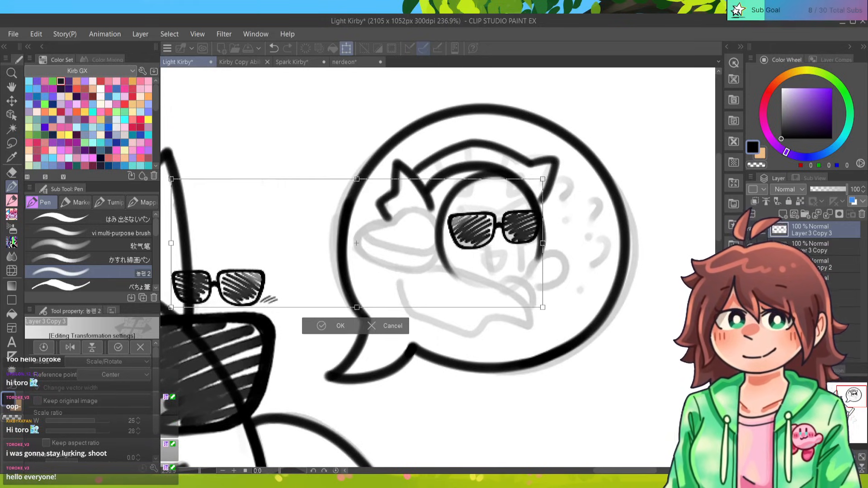
drag(557, 181, 555, 176)
drag(356, 243, 362, 246)
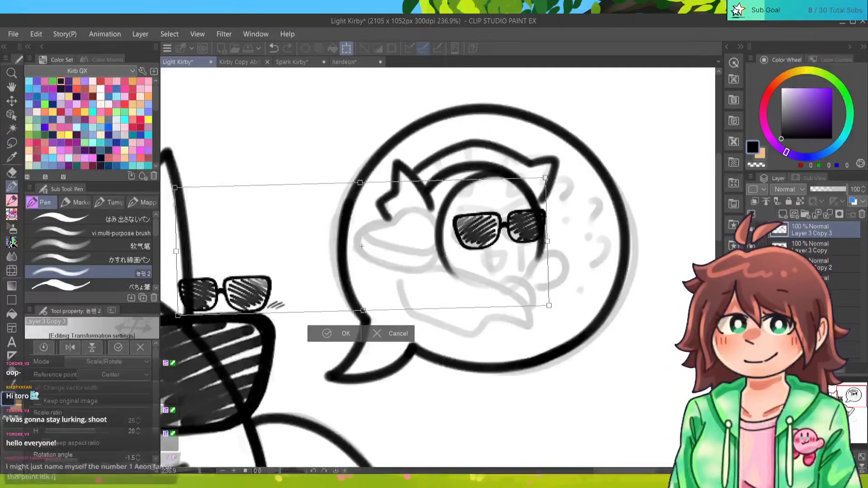
click(327, 333)
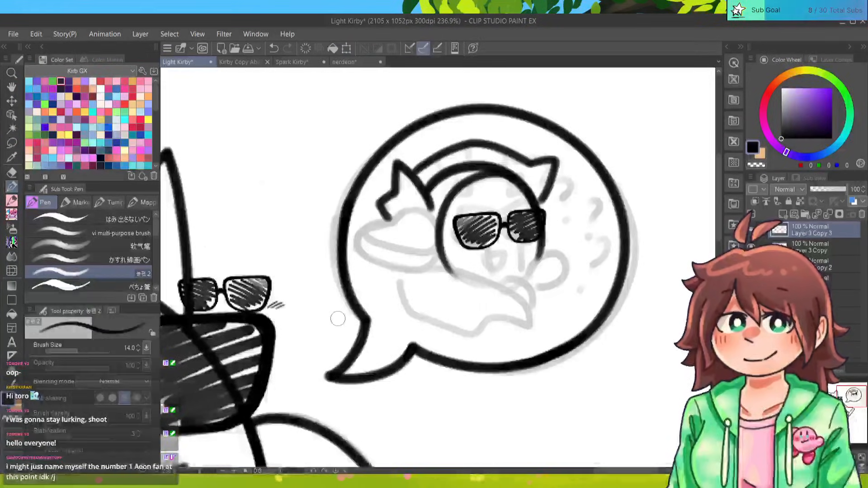
Erase the extra pair of copied sunglasses and the stray marks outside the speech bubble.
key(e)
mouse_move(184, 262)
mouse_down()
mouse_move(214, 313)
mouse_move(282, 275)
mouse_move(281, 307)
mouse_up()
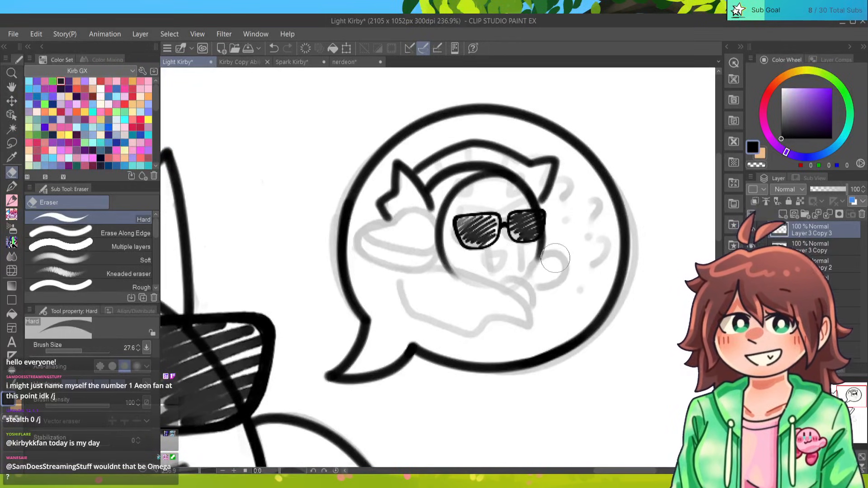
Check how the speech bubble and its small sunglasses look within the whole drawing.
key(ctrl+minus)
key(ctrl+minus)
key(ctrl+minus)
key(ctrl+minus)
key(ctrl+minus)
key(ctrl+minus)
key(ctrl+minus)
key(ctrl+minus)
key(ctrl+minus)
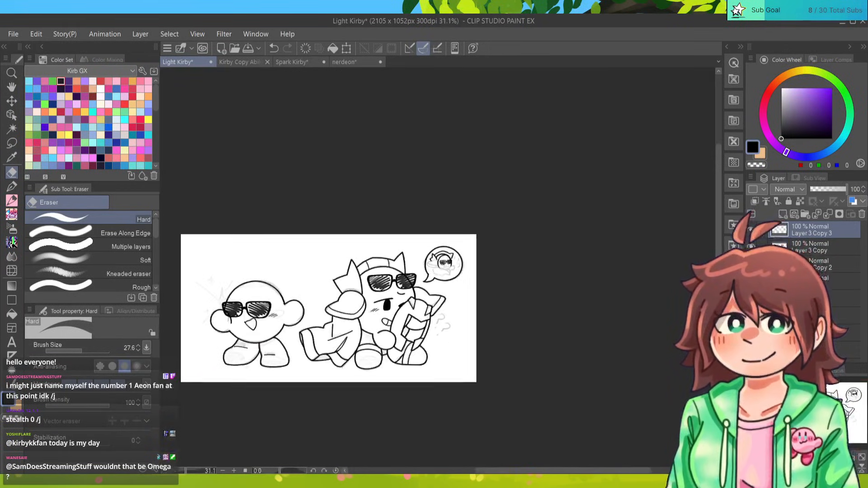
Ink the small Kirby's angled brow above the sunglasses, plus the two vertical lines and the open mouth below them.
key(ctrl+plus)
key(ctrl+plus)
key(ctrl+plus)
key(ctrl+plus)
key(ctrl+plus)
key(ctrl+plus)
key(ctrl+plus)
key(ctrl+plus)
key(ctrl+plus)
key(ctrl+plus)
key(p)
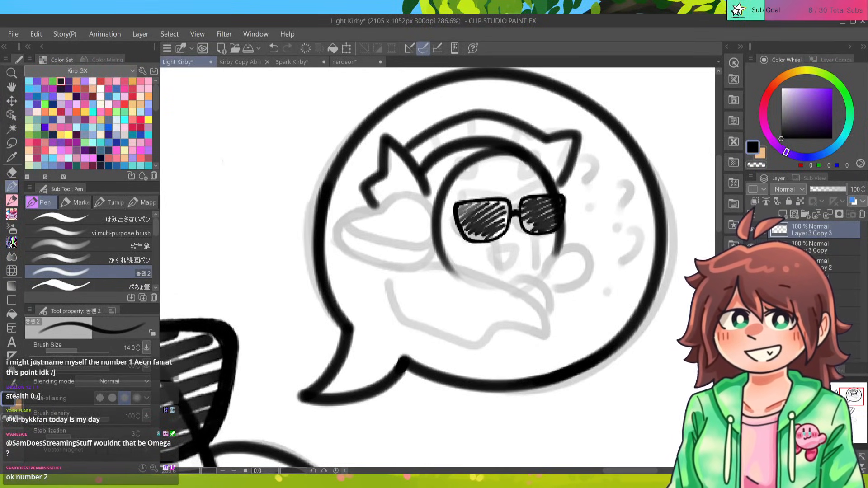
drag(519, 247, 496, 250)
key(ctrl+z)
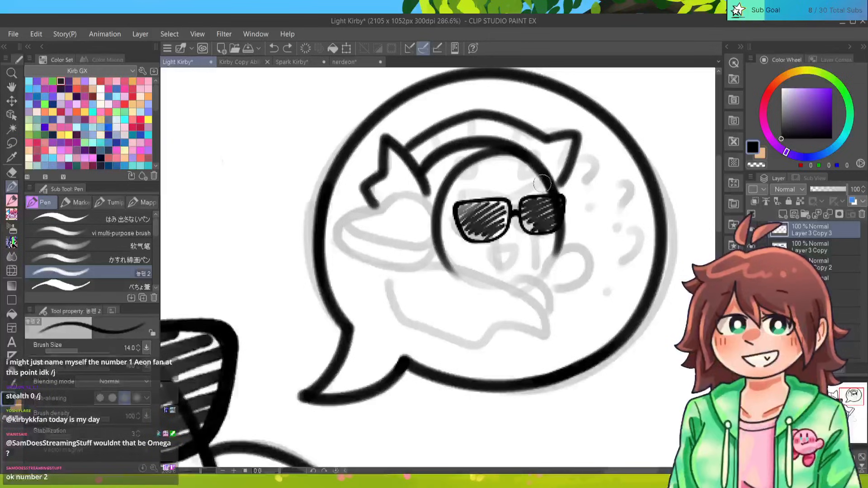
mouse_move(544, 183)
mouse_down()
mouse_move(512, 197)
mouse_move(466, 188)
mouse_move(468, 237)
mouse_move(495, 267)
mouse_move(497, 284)
mouse_up()
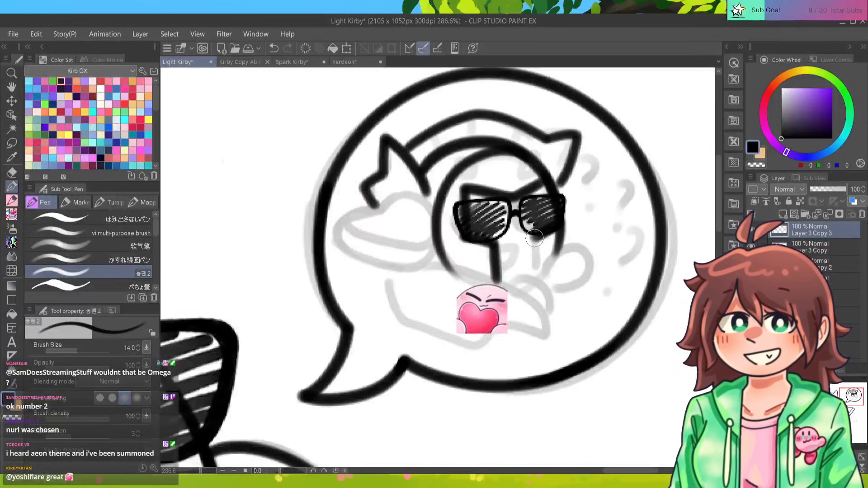
drag(534, 230, 536, 271)
mouse_move(496, 248)
mouse_down()
mouse_move(516, 249)
mouse_move(499, 269)
mouse_up()
key(e)
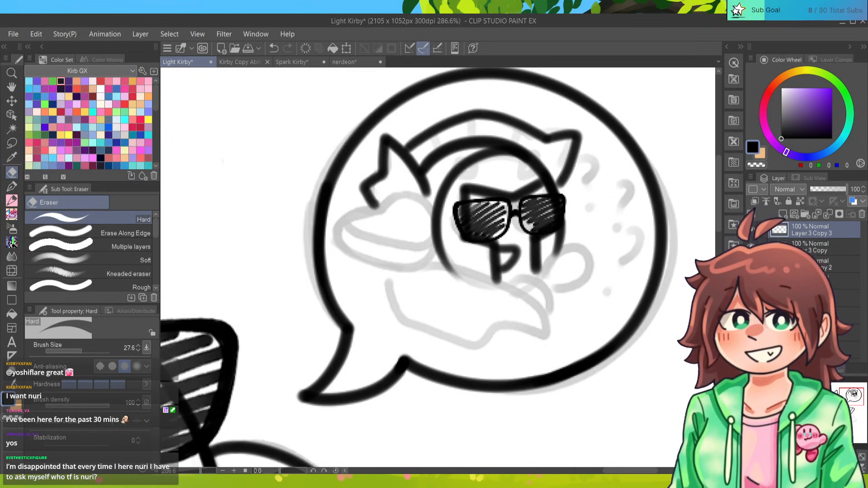
Ink the curved line running from the sunglasses' far lens down to the bottom of the small Kirby's far vertical line.
key(p)
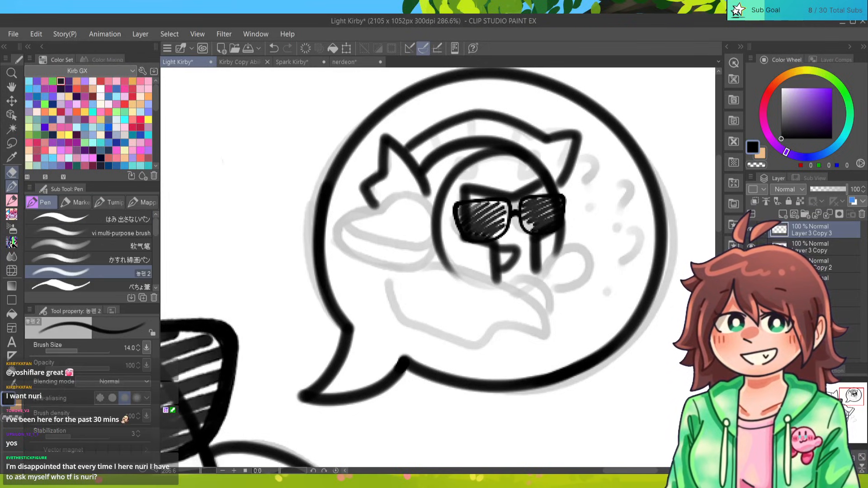
drag(561, 226, 541, 278)
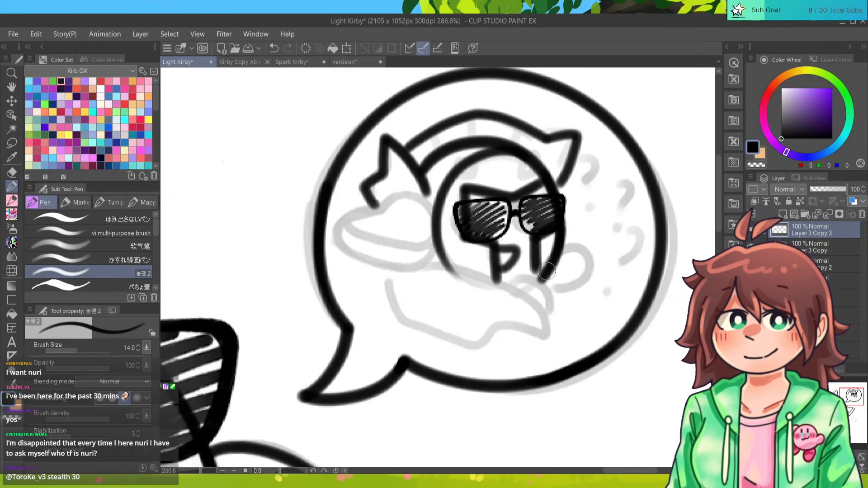
key(ctrl+z)
drag(563, 213, 538, 282)
key(ctrl+z)
drag(561, 226, 544, 277)
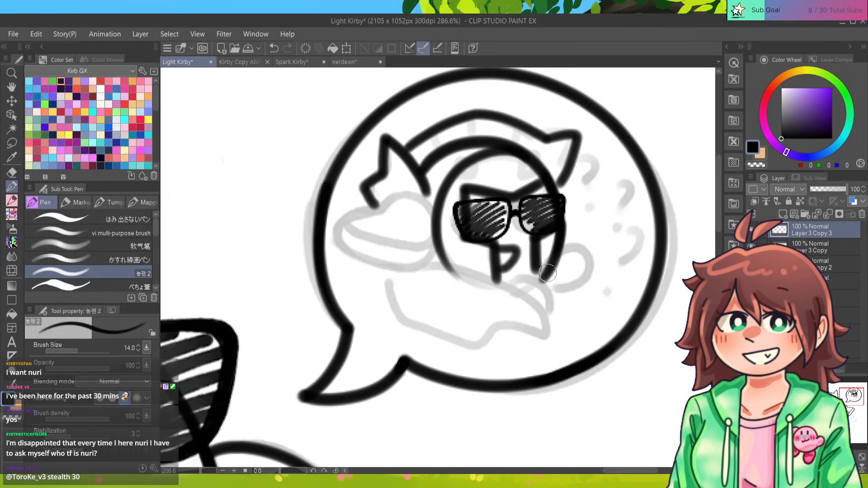
key(ctrl+z)
drag(560, 236, 544, 277)
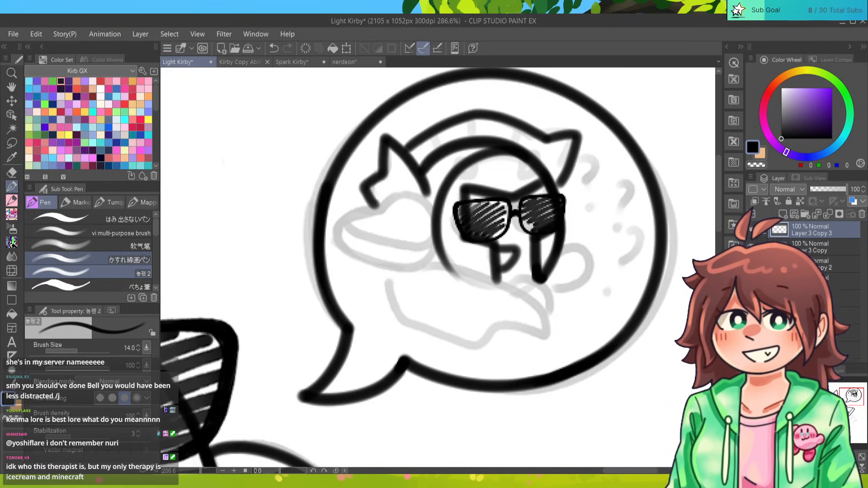
Trim the near vertical line where it meets the scarf, then erase the face outline's overlapping lower end on the line art layer.
key(e)
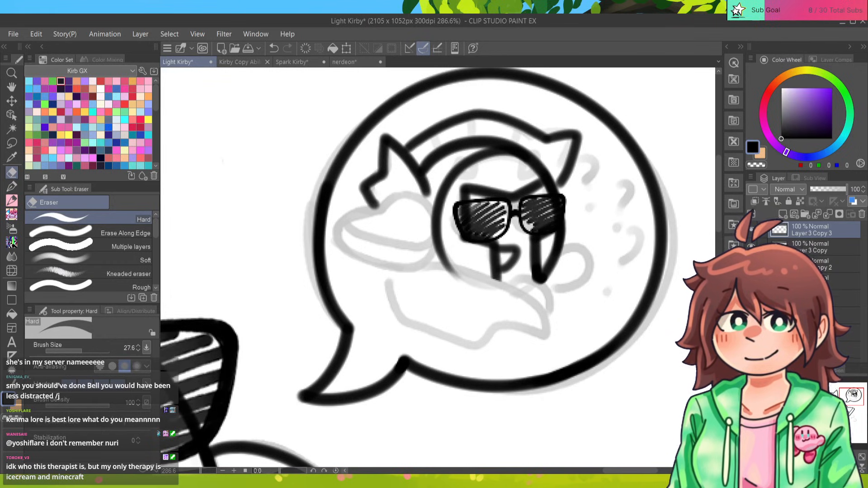
click(751, 230)
click(751, 229)
click(751, 247)
click(751, 247)
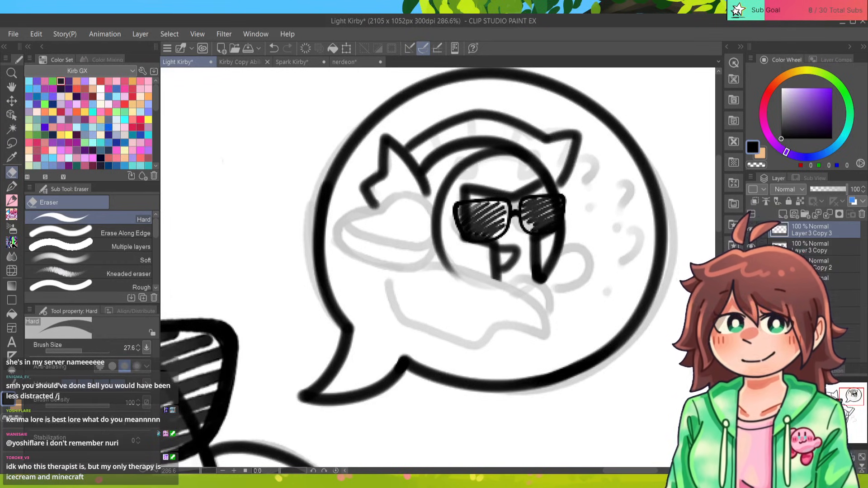
click(841, 280)
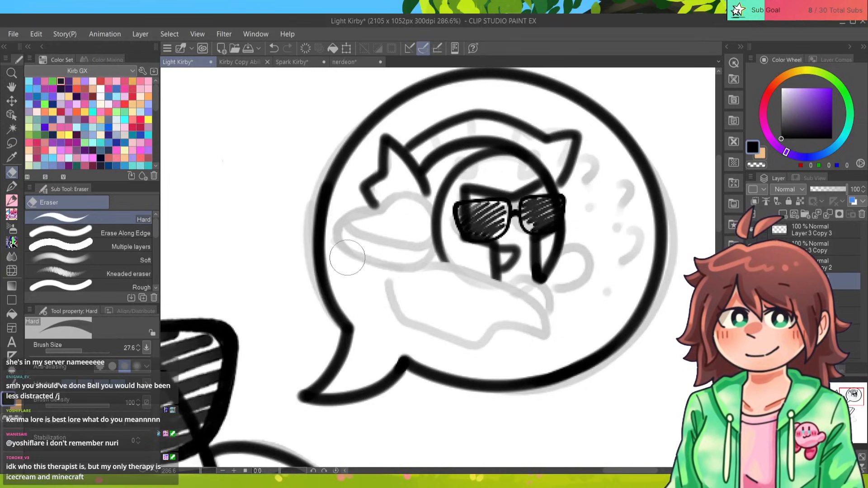
Ink the small Kirby's flowing cape with its pointed end and wavy lower edge, plus two short fold lines at the neck.
key(p)
drag(432, 260, 553, 320)
key(ctrl+z)
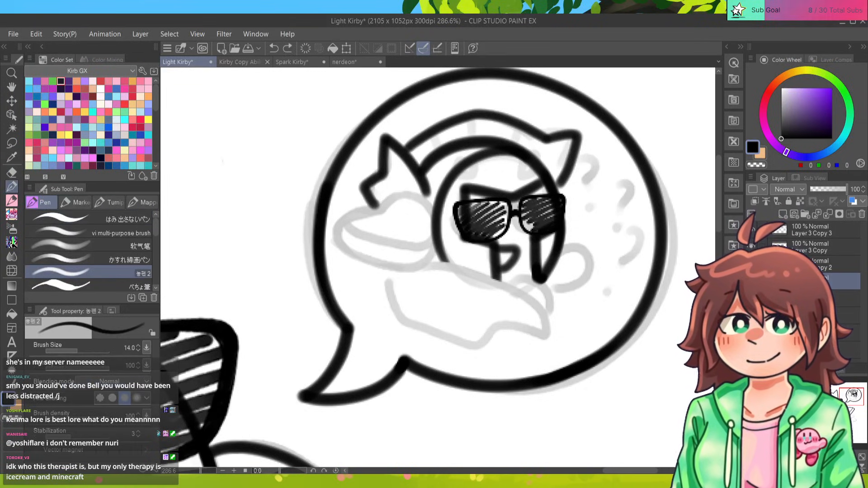
mouse_move(428, 258)
mouse_down()
mouse_move(555, 325)
mouse_move(476, 347)
mouse_move(383, 308)
mouse_move(388, 260)
mouse_move(436, 267)
mouse_move(459, 318)
mouse_up()
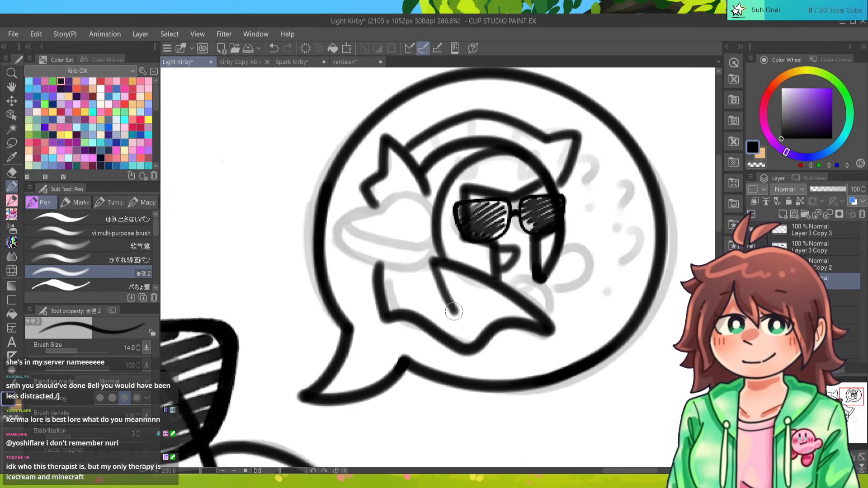
key(ctrl+z)
mouse_move(430, 262)
mouse_down()
mouse_move(456, 309)
mouse_move(419, 295)
mouse_up()
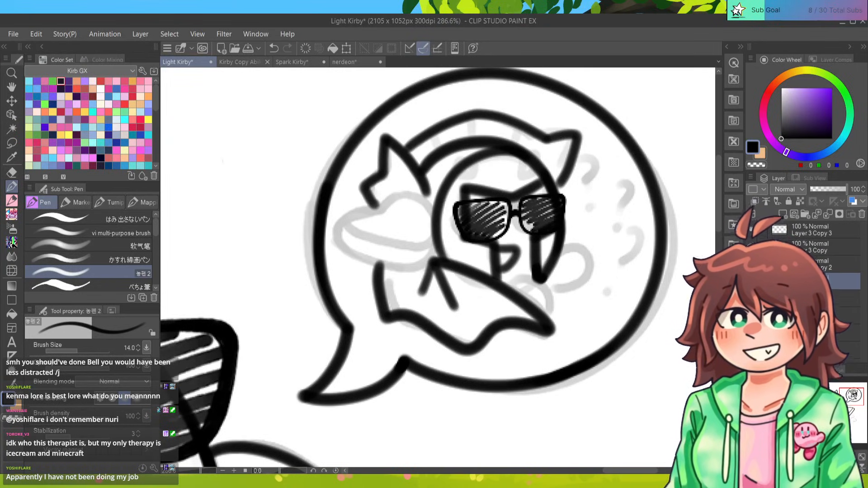
Erase the face outline where the raised hand overlaps it, and hide the line art layer to reveal the sketch.
key(e)
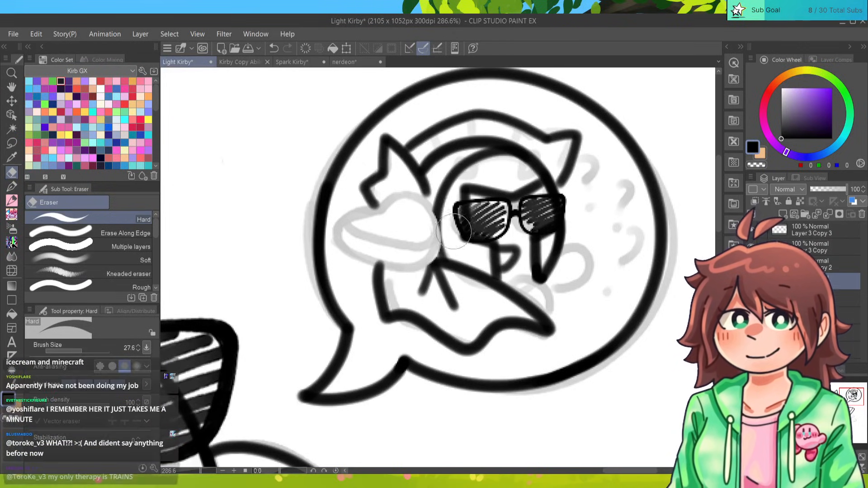
key(p)
click(751, 281)
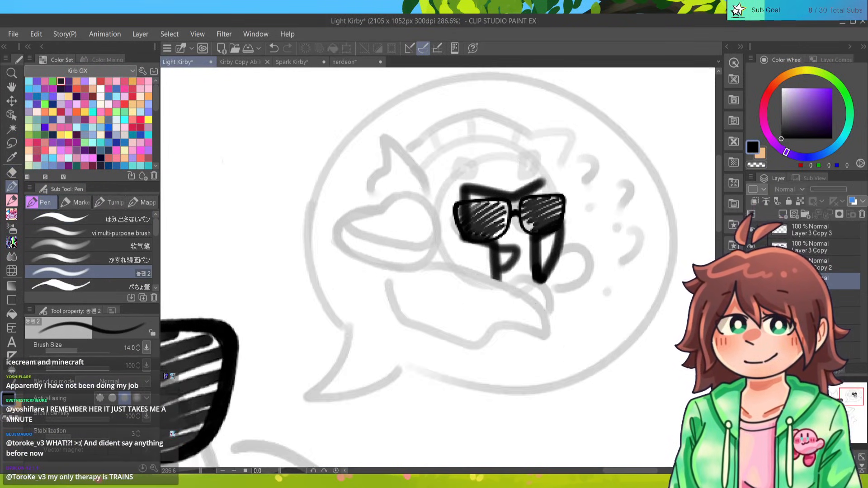
Toggle the line art layer's visibility to compare the small Kirby's inking with the sketch, leaving the line art shown.
click(751, 281)
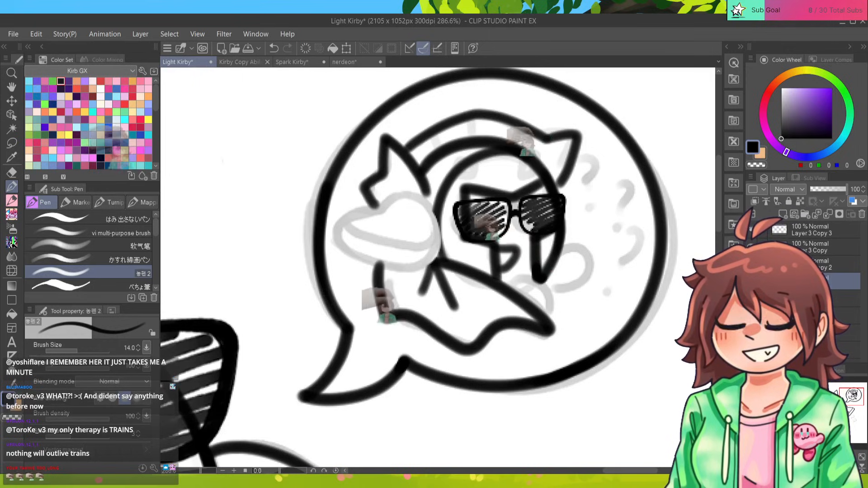
click(751, 281)
click(750, 281)
click(751, 281)
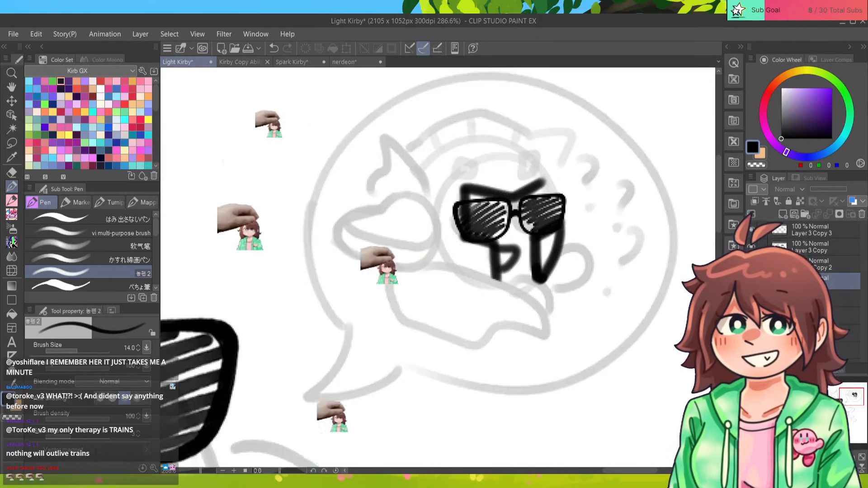
click(751, 280)
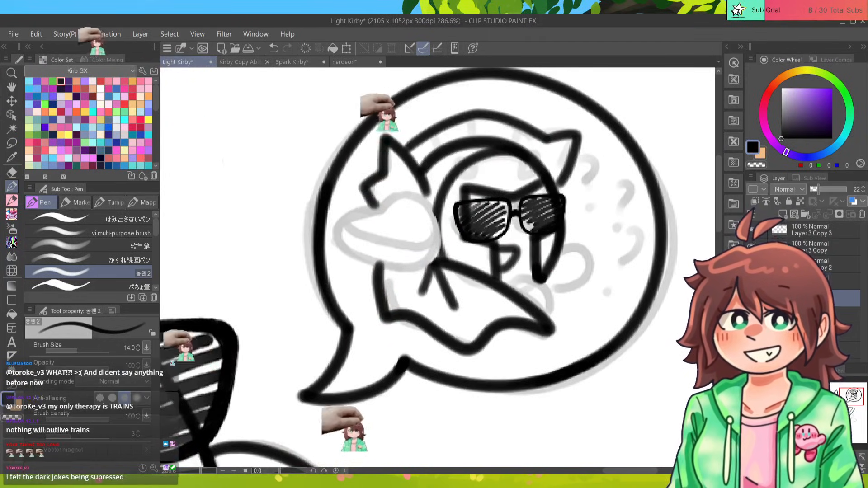
click(751, 280)
click(751, 280)
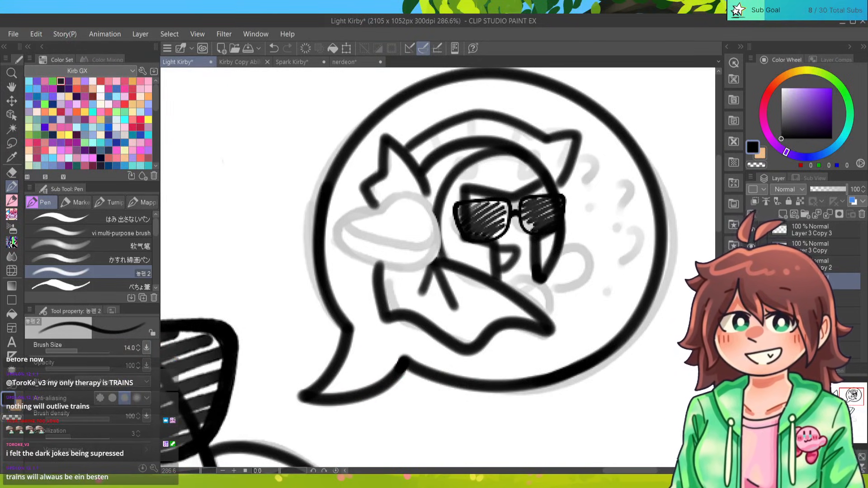
Ink the outline of the small Kirby's raised hand over the sketch, including the curved line inside its lower edge.
mouse_move(852, 397)
mouse_down()
mouse_move(813, 407)
mouse_move(841, 412)
mouse_move(784, 420)
mouse_move(850, 397)
mouse_up()
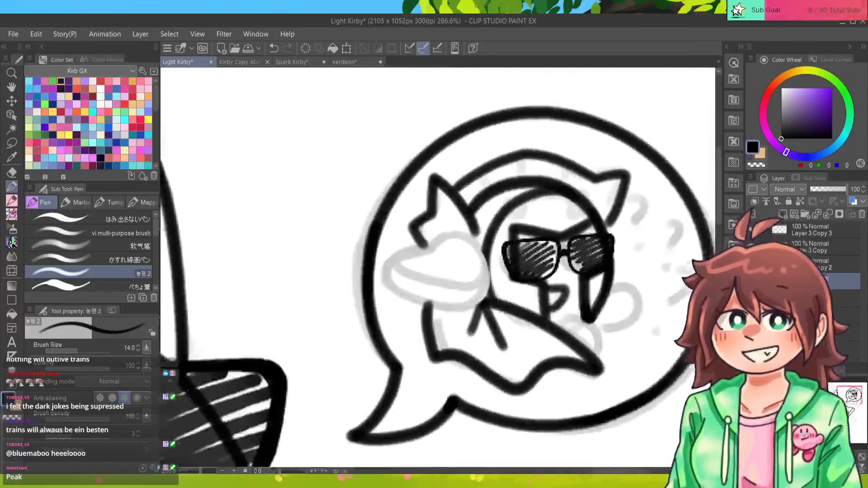
mouse_move(459, 234)
mouse_down()
mouse_move(474, 293)
mouse_move(466, 308)
mouse_up()
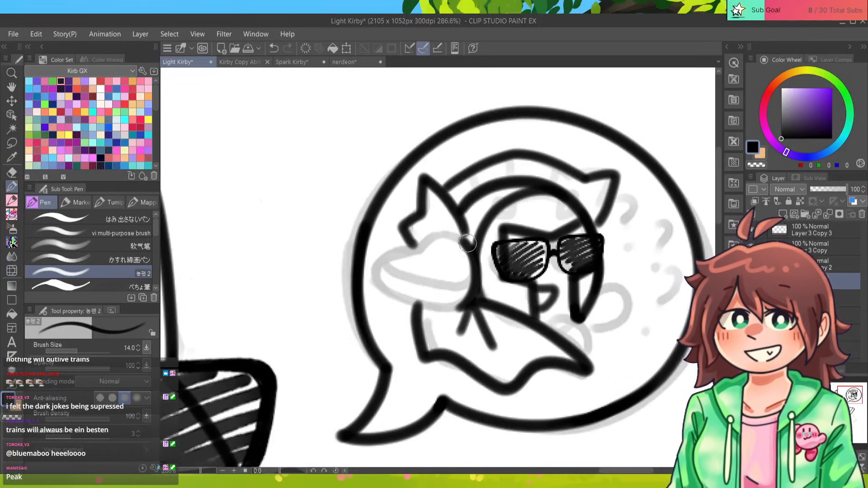
mouse_move(472, 257)
mouse_down()
mouse_move(450, 239)
mouse_move(387, 255)
mouse_move(385, 285)
mouse_move(449, 290)
mouse_move(470, 251)
mouse_move(437, 238)
mouse_move(378, 259)
mouse_move(434, 302)
mouse_up()
key(ctrl+z)
key(ctrl+z)
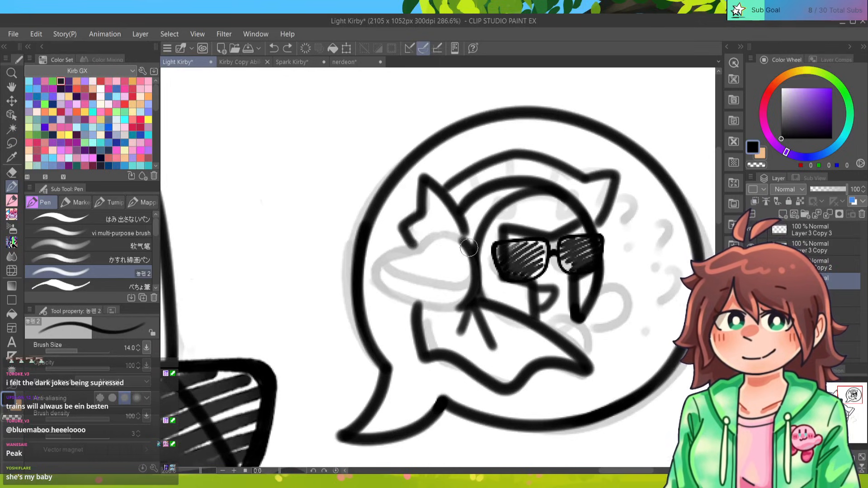
mouse_move(474, 257)
mouse_down()
mouse_move(405, 251)
mouse_move(383, 272)
mouse_move(424, 308)
mouse_move(409, 297)
mouse_move(478, 298)
mouse_move(474, 291)
mouse_move(449, 311)
mouse_move(473, 277)
mouse_move(432, 288)
mouse_move(386, 256)
mouse_up()
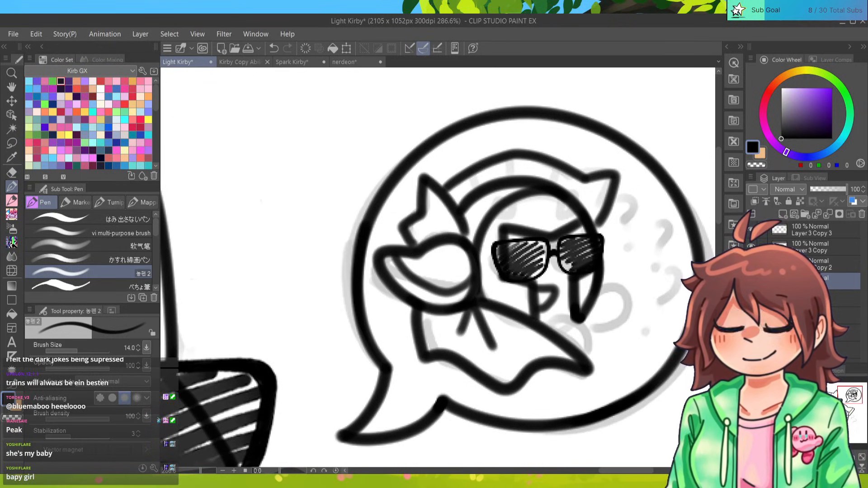
Redraw the curved inner line of the small Kirby's raised hand with a darker, fuller stroke.
scroll(437, 267, down, 5)
scroll(437, 267, up, 9)
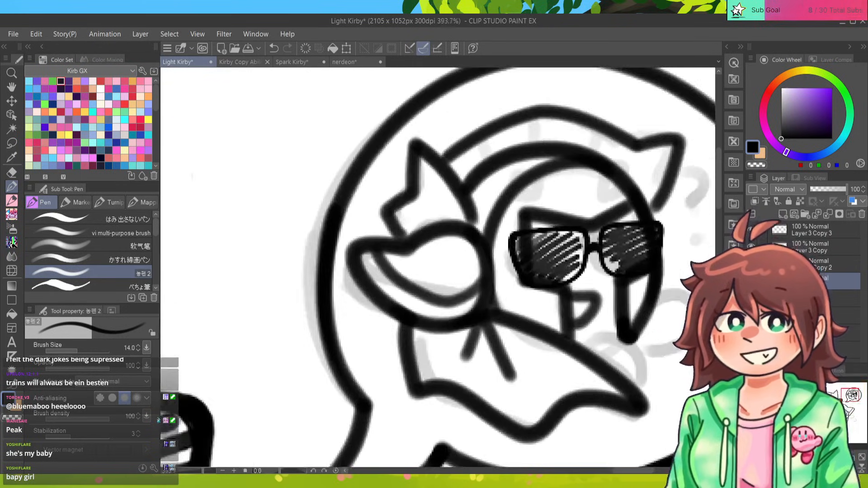
key(ctrl+z)
mouse_move(494, 275)
mouse_down()
mouse_move(461, 304)
mouse_move(418, 297)
mouse_move(373, 259)
mouse_move(377, 247)
mouse_move(466, 306)
mouse_move(417, 302)
mouse_move(369, 254)
mouse_move(383, 234)
mouse_up()
key(ctrl+z)
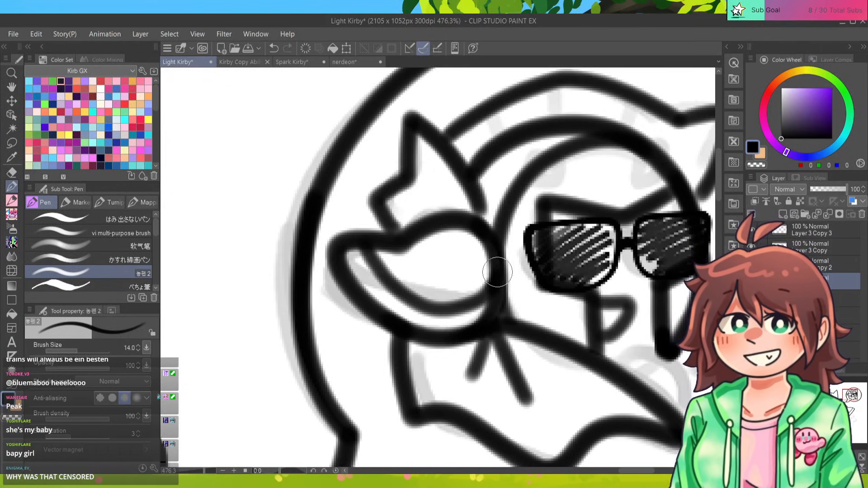
scroll(452, 262, down, 8)
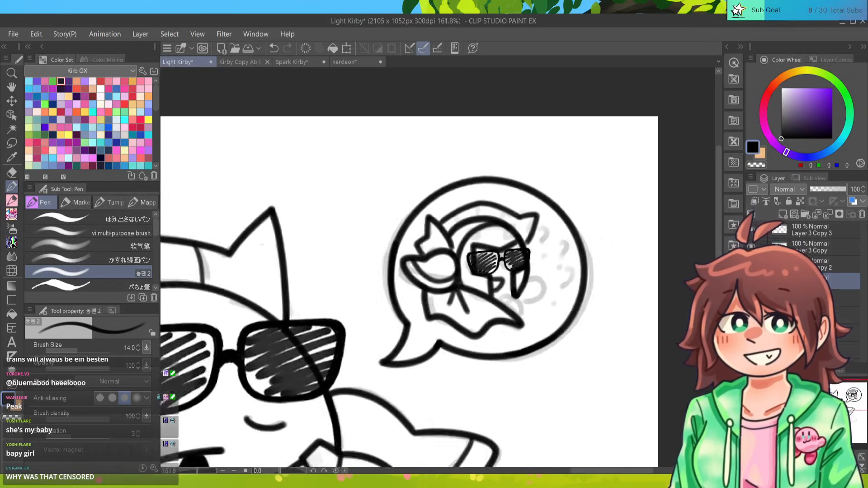
scroll(474, 262, up, 3)
scroll(452, 271, up, 3)
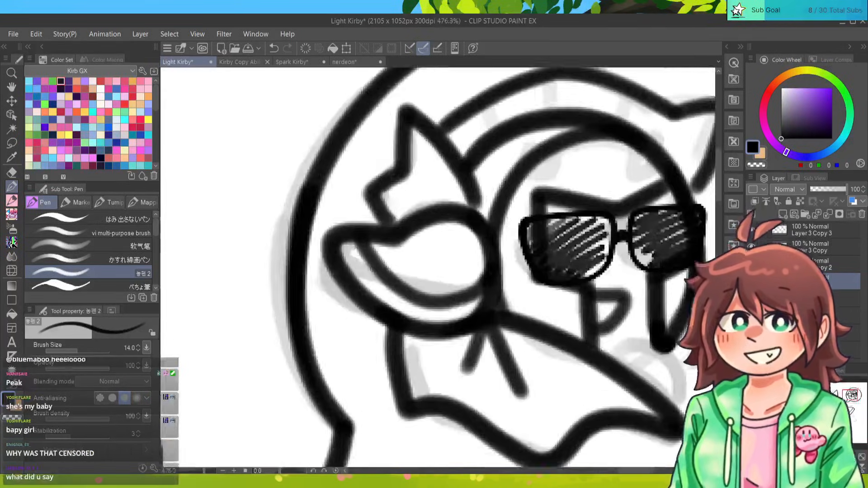
scroll(452, 271, down, 5)
scroll(452, 271, up, 3)
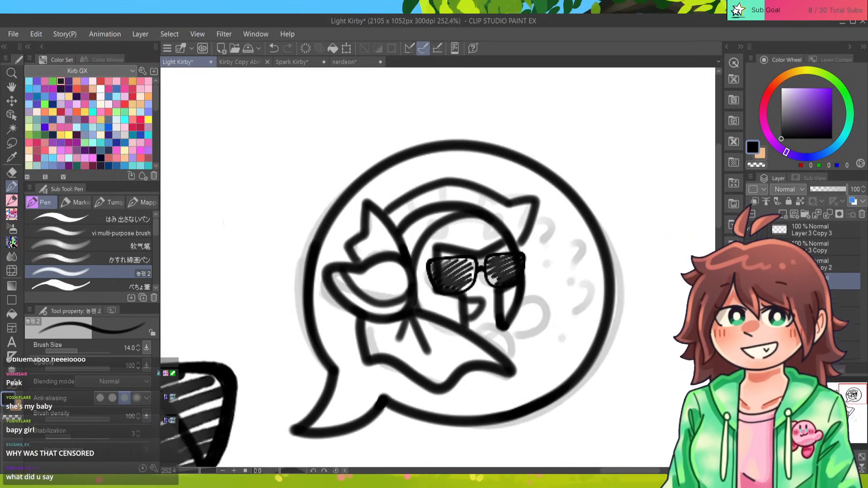
Thicken the upper edge of the small Kirby's headpiece from the near point across to the far point.
scroll(452, 271, up, 1)
key(e)
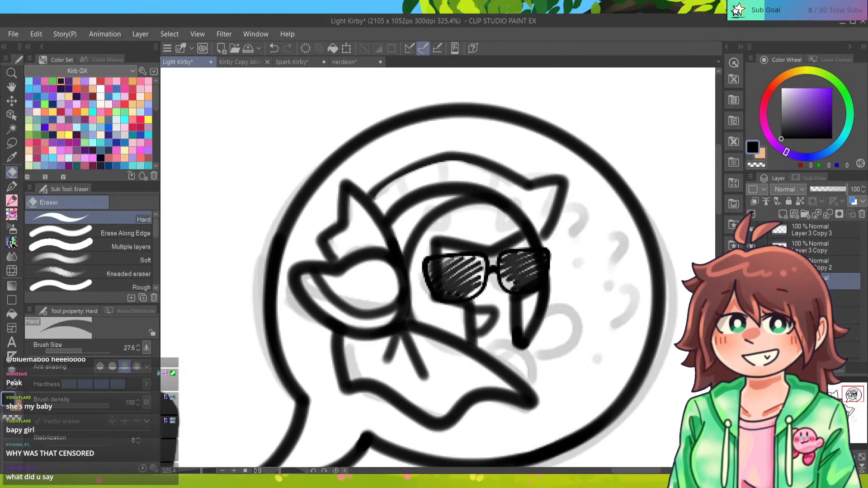
key(p)
mouse_move(368, 205)
mouse_down()
mouse_move(392, 180)
mouse_move(474, 156)
mouse_move(447, 152)
mouse_move(508, 181)
mouse_up()
key(ctrl+z)
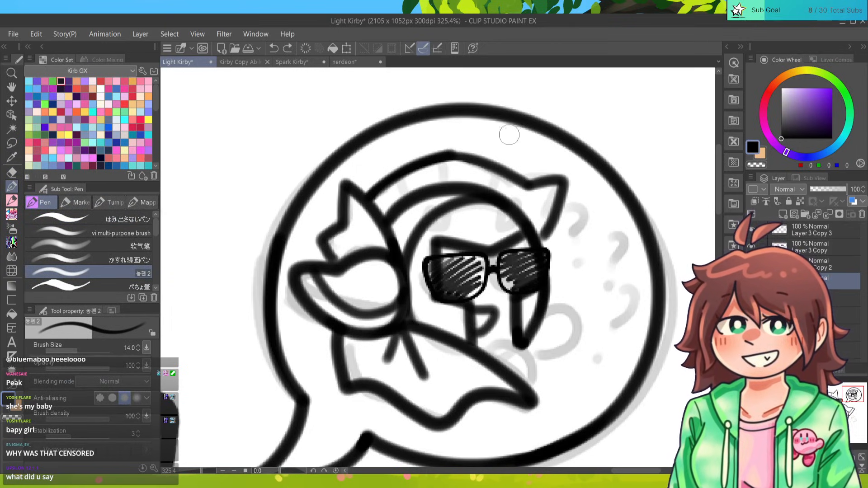
mouse_move(450, 156)
mouse_down()
mouse_move(496, 171)
mouse_move(451, 152)
mouse_move(444, 155)
mouse_move(453, 165)
mouse_move(469, 165)
mouse_move(443, 154)
mouse_move(402, 174)
mouse_up()
key(ctrl+z)
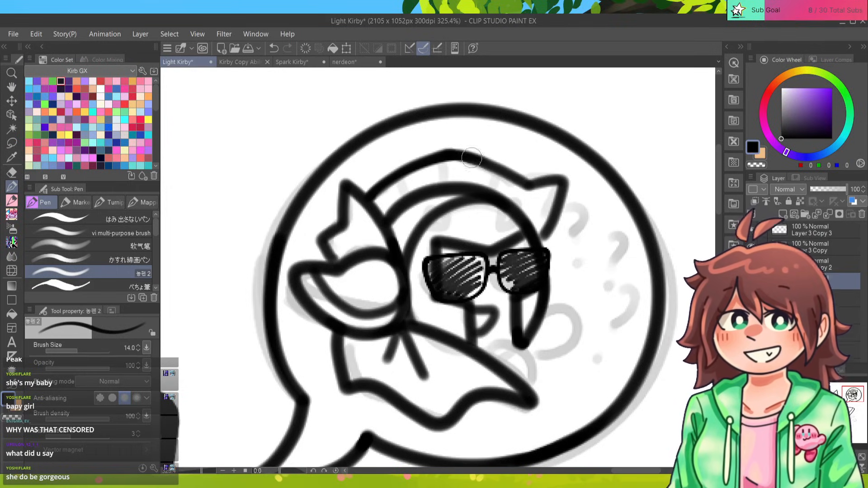
Ink three short stripes across the small Kirby's headpiece and extend the far point's lower edge to the face outline.
mouse_move(543, 235)
mouse_down()
mouse_move(543, 214)
mouse_move(508, 180)
mouse_move(502, 198)
mouse_move(446, 170)
mouse_up()
key(ctrl+z)
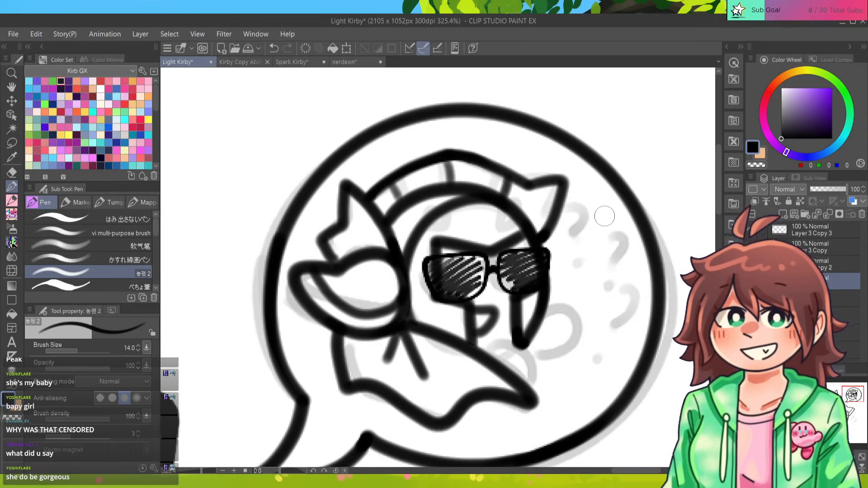
key(e)
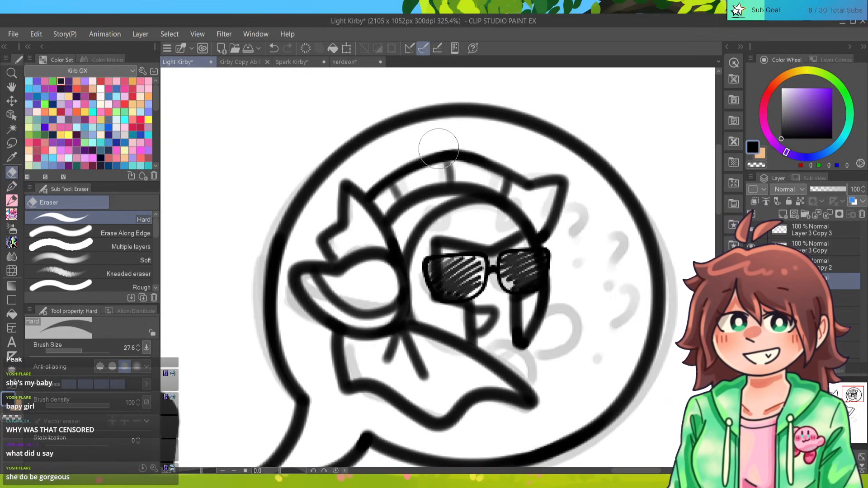
Touch up the helmet outline of the character in the speech bubble and ink two small rounded shapes on its forehead.
key(p)
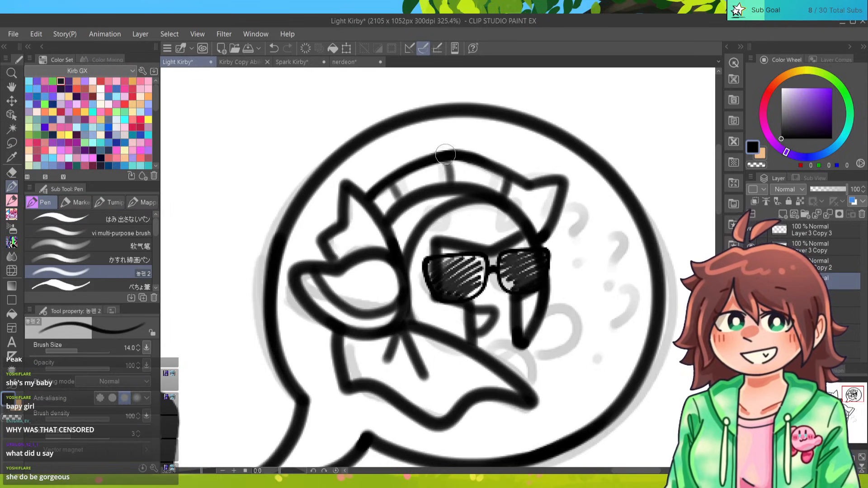
drag(446, 155, 473, 159)
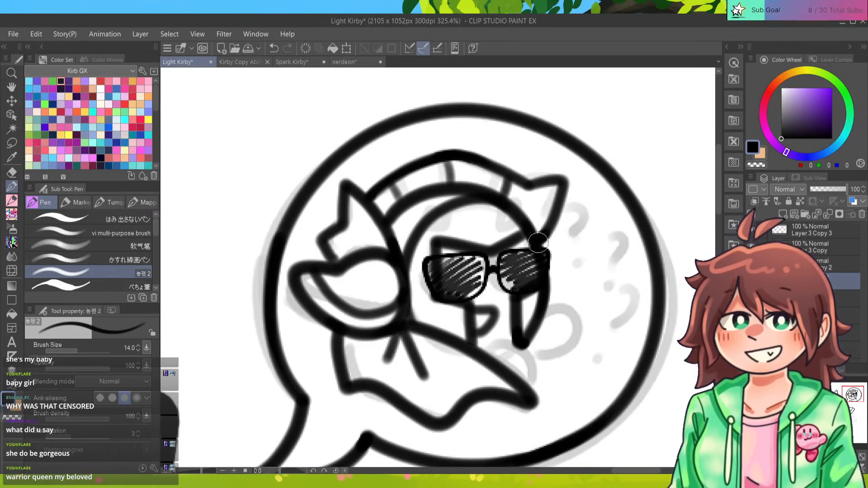
mouse_move(470, 271)
mouse_down()
mouse_move(445, 187)
mouse_move(432, 178)
mouse_move(411, 225)
mouse_up()
key(e)
mouse_move(434, 149)
mouse_down()
mouse_move(453, 173)
mouse_move(456, 163)
mouse_move(373, 167)
mouse_move(410, 163)
mouse_move(397, 156)
mouse_move(455, 164)
mouse_up()
key(p)
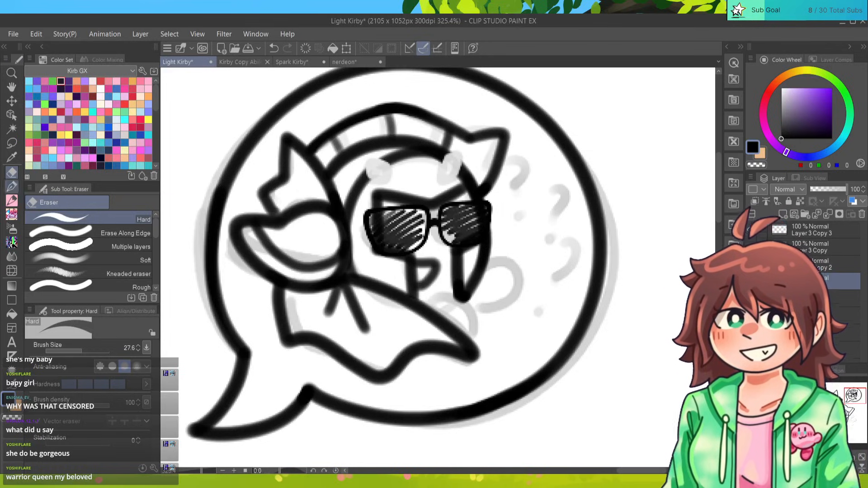
mouse_move(461, 170)
mouse_down()
mouse_move(448, 156)
mouse_move(441, 176)
mouse_up()
mouse_move(363, 179)
mouse_down()
mouse_move(375, 163)
mouse_move(392, 166)
mouse_move(392, 177)
mouse_move(369, 177)
mouse_up()
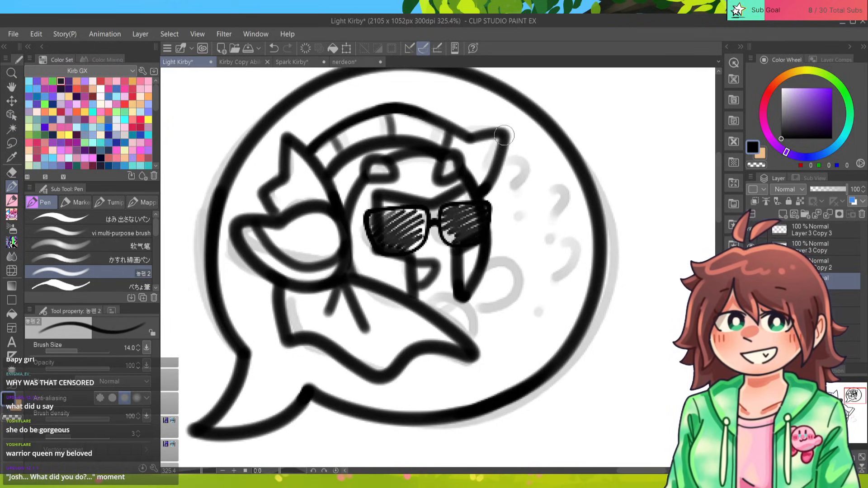
Ink the bubble character's round hand beside the mask and the small curved shape at the cape's edge.
mouse_move(486, 262)
mouse_down()
mouse_move(501, 261)
mouse_move(483, 312)
mouse_up()
mouse_move(433, 304)
mouse_down()
mouse_move(471, 315)
mouse_move(475, 342)
mouse_up()
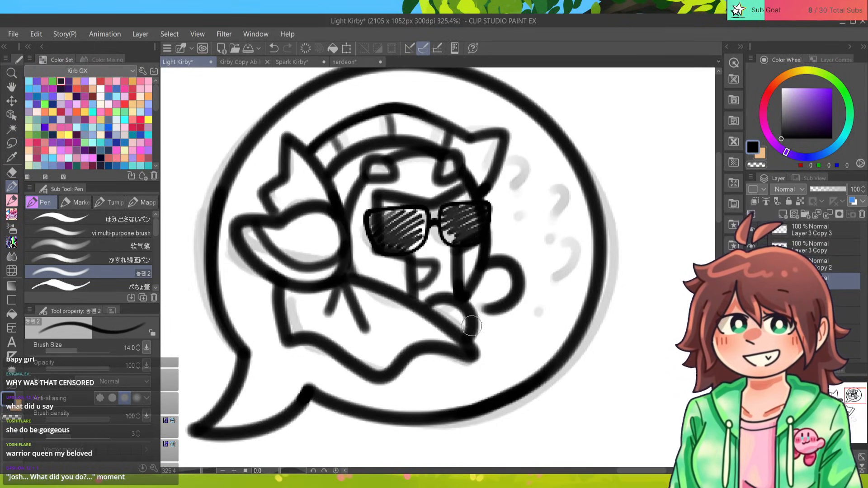
key(ctrl+z)
mouse_move(426, 305)
mouse_down()
mouse_move(471, 322)
mouse_move(472, 338)
mouse_up()
key(ctrl+z)
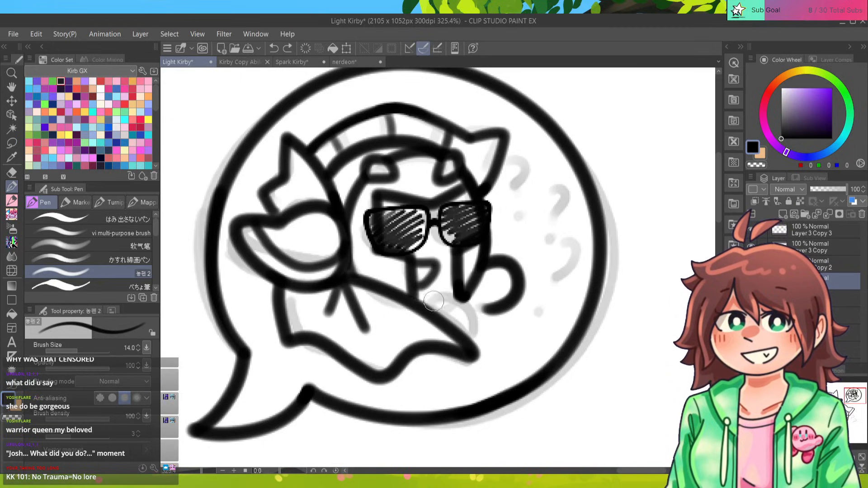
drag(426, 306, 470, 341)
drag(486, 311, 472, 308)
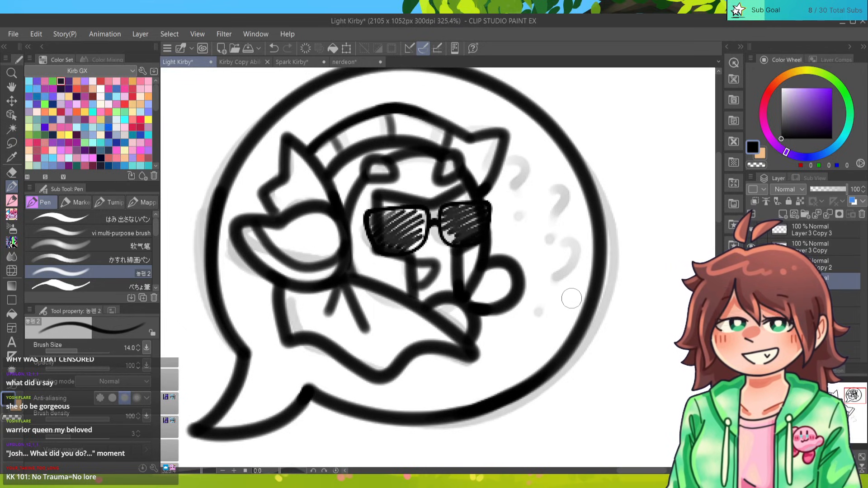
Clean up and re-ink the junction between the bubble character's round hand, mask tip and cape.
scroll(437, 267, down, 2)
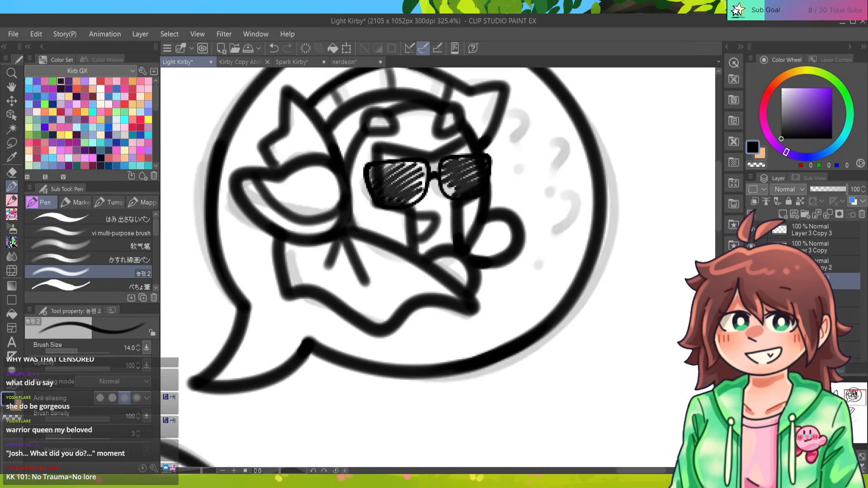
scroll(435, 266, down, 1)
scroll(435, 266, up, 3)
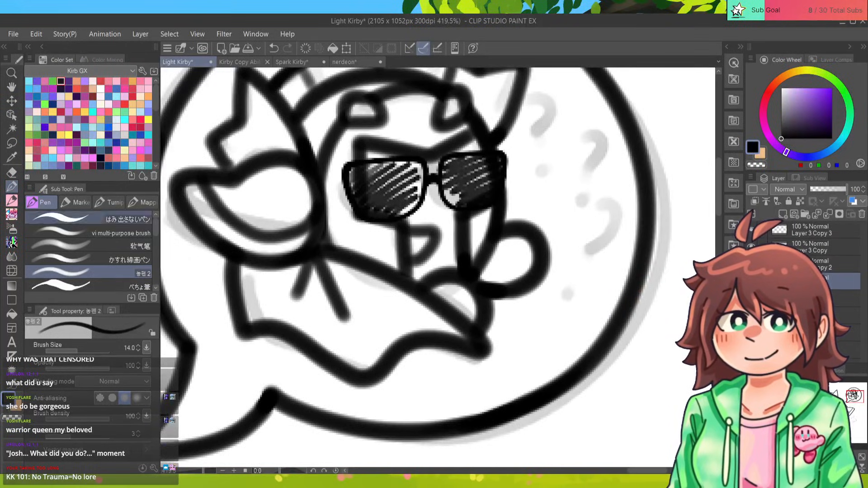
key(e)
mouse_move(483, 279)
mouse_down()
mouse_move(516, 277)
mouse_move(526, 259)
mouse_move(494, 279)
mouse_move(495, 298)
mouse_up()
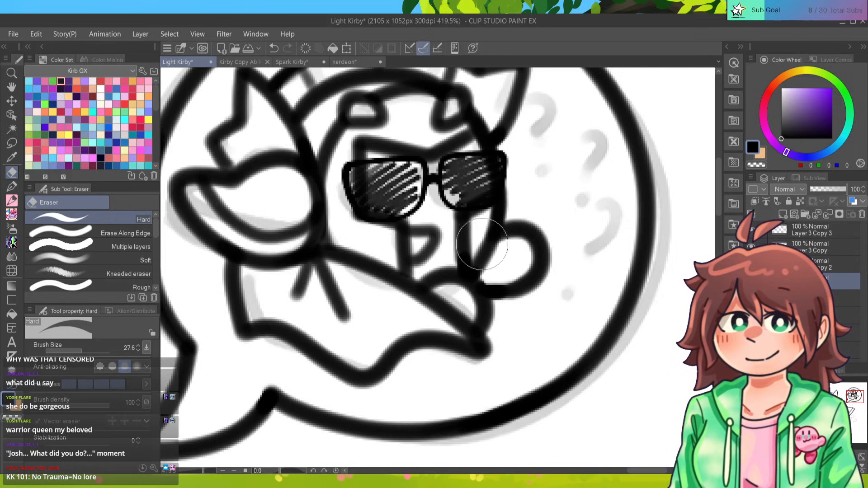
key(p)
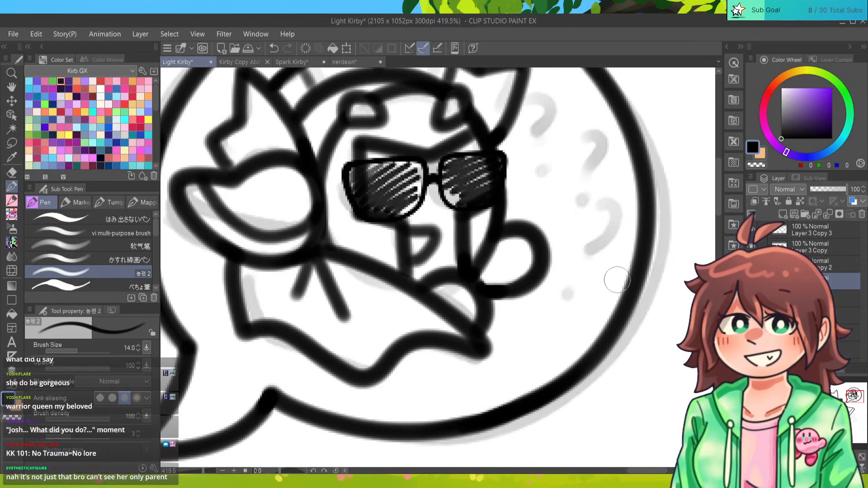
drag(484, 288, 500, 292)
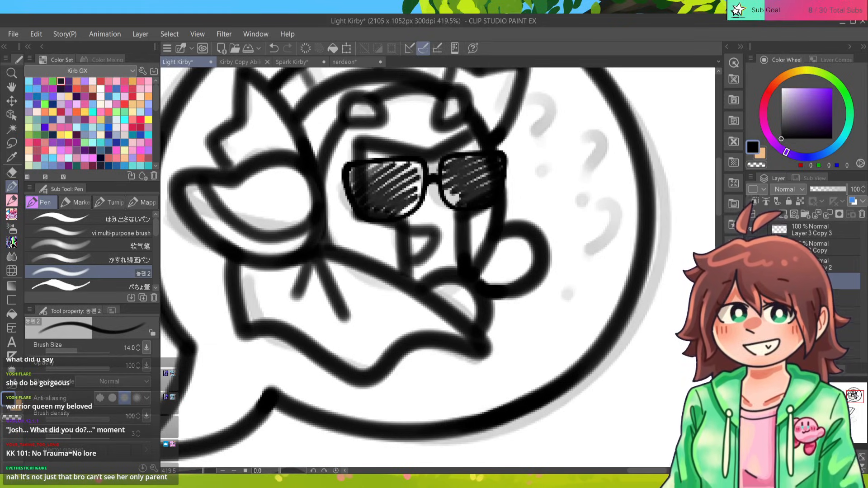
scroll(500, 293, down, 5)
scroll(582, 311, up, 5)
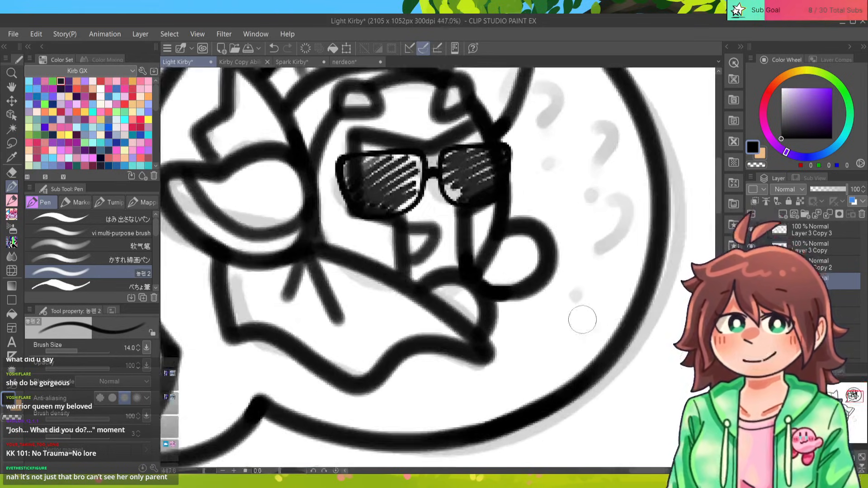
mouse_move(488, 289)
mouse_down()
mouse_move(484, 332)
mouse_move(499, 297)
mouse_up()
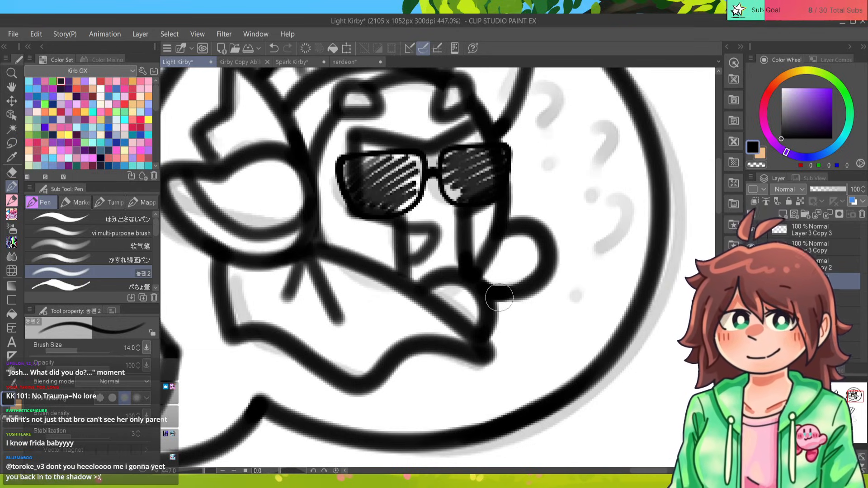
Thicken the black outline and bridge of the bubble character's sunglasses.
key(ctrl+minus)
key(ctrl+minus)
key(ctrl+minus)
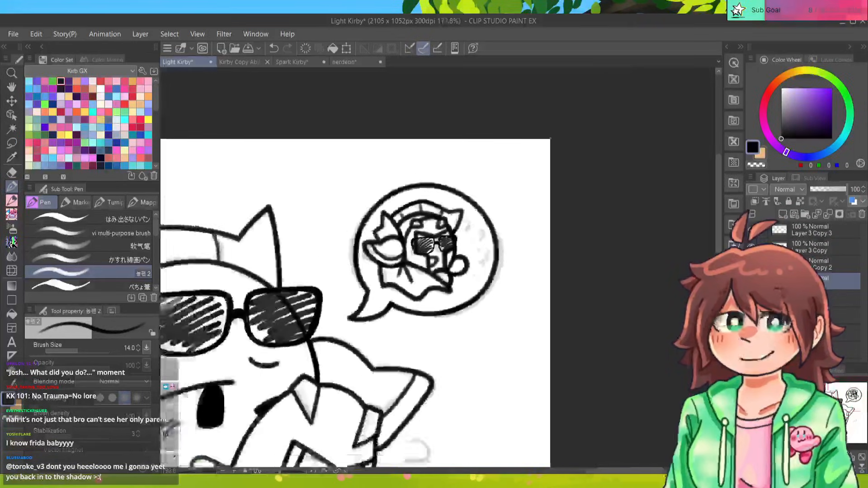
scroll(438, 266, down, 1)
drag(217, 384, 198, 412)
scroll(437, 268, up, 5)
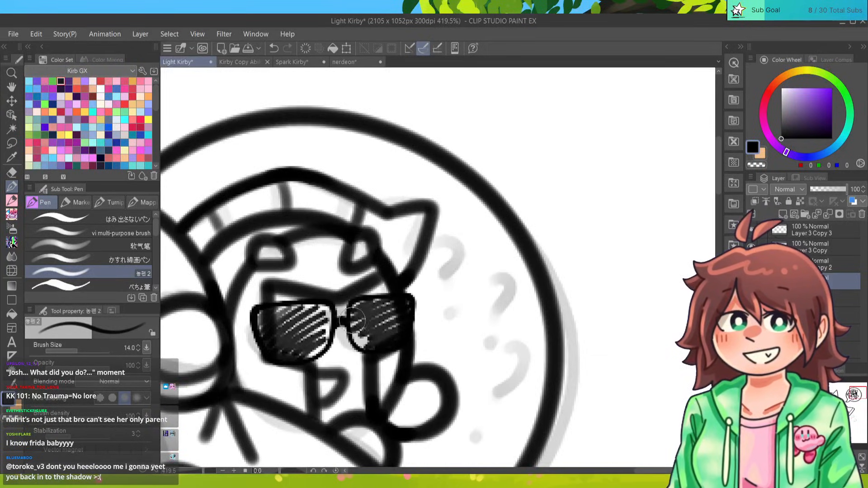
mouse_move(353, 304)
mouse_down()
mouse_move(363, 348)
mouse_move(373, 321)
mouse_move(362, 304)
mouse_move(412, 304)
mouse_move(365, 302)
mouse_move(402, 298)
mouse_move(407, 328)
mouse_move(328, 309)
mouse_move(321, 347)
mouse_move(294, 358)
mouse_move(272, 347)
mouse_move(263, 328)
mouse_move(263, 311)
mouse_move(281, 313)
mouse_move(269, 309)
mouse_move(304, 304)
mouse_move(328, 318)
mouse_move(382, 299)
mouse_up()
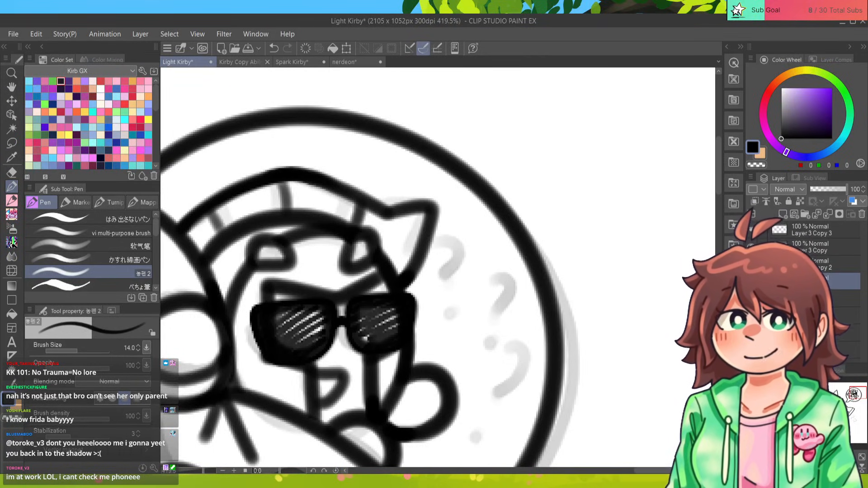
Hide the rough sketch and check the inked line art of the whole scene.
scroll(452, 249, down, 10)
scroll(538, 204, up, 3)
mouse_move(226, 366)
mouse_down()
mouse_move(538, 204)
mouse_move(513, 267)
mouse_up()
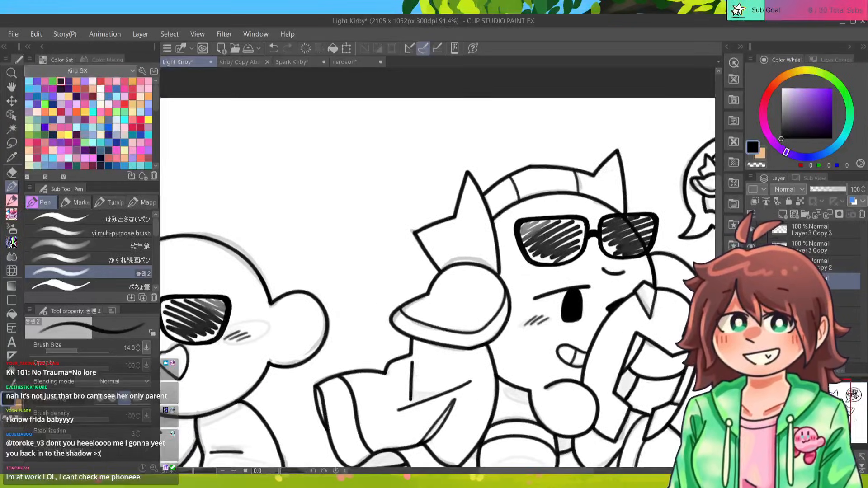
scroll(433, 280, down, 3)
scroll(434, 280, up, 3)
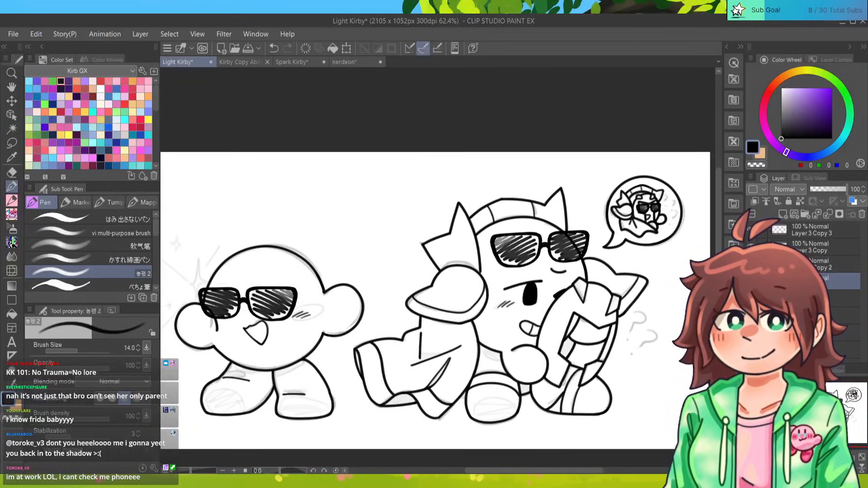
click(751, 299)
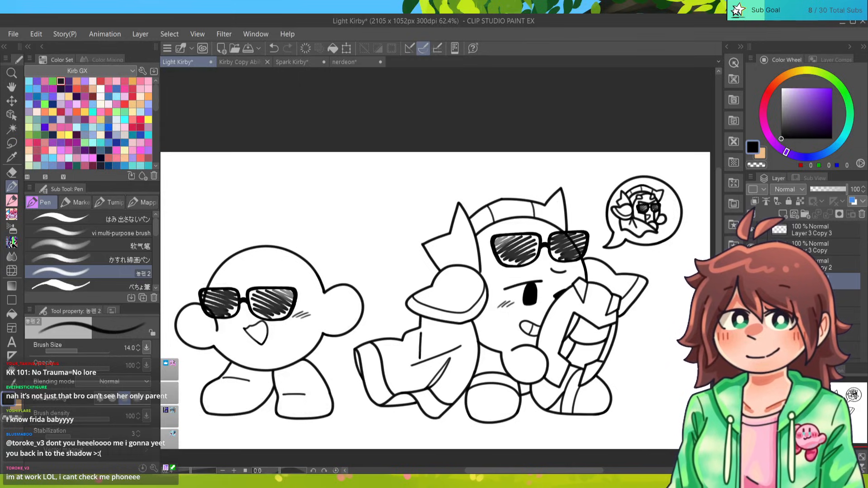
Ink two question marks with dots beside the character inside the speech bubble.
scroll(660, 187, up, 5)
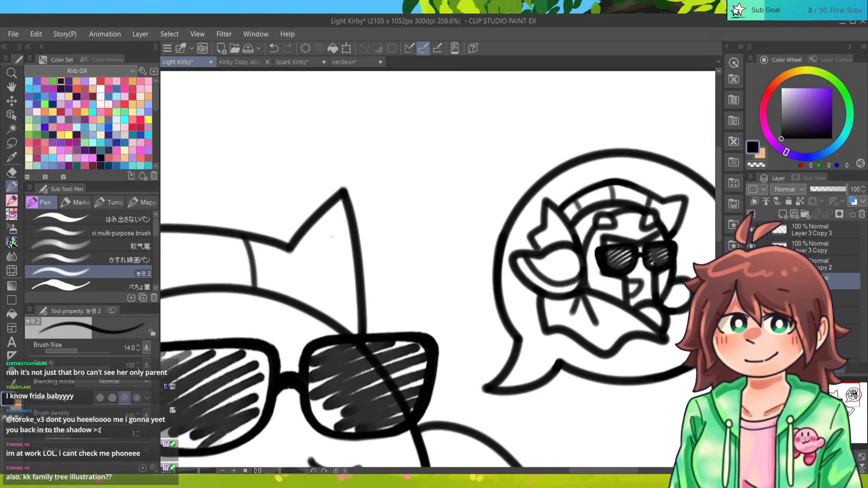
drag(660, 187, 572, 172)
mouse_move(612, 213)
mouse_down()
mouse_move(608, 228)
mouse_move(624, 217)
mouse_move(608, 233)
mouse_move(626, 216)
mouse_move(612, 231)
mouse_move(641, 237)
mouse_move(630, 249)
mouse_up()
key(ctrl+z)
click(605, 240)
click(623, 257)
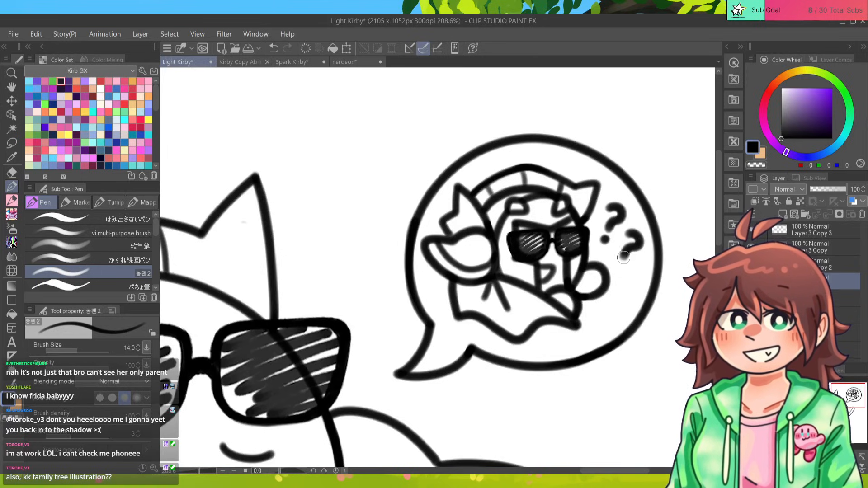
click(622, 269)
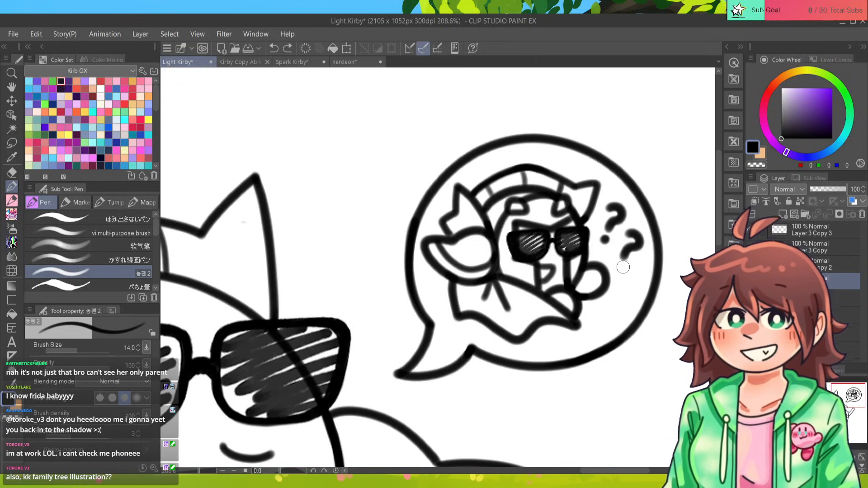
Show the rough sketch again and ink the hook of the first question mark beside the large winged character's mask.
drag(623, 268, 799, 79)
drag(437, 271, 453, 259)
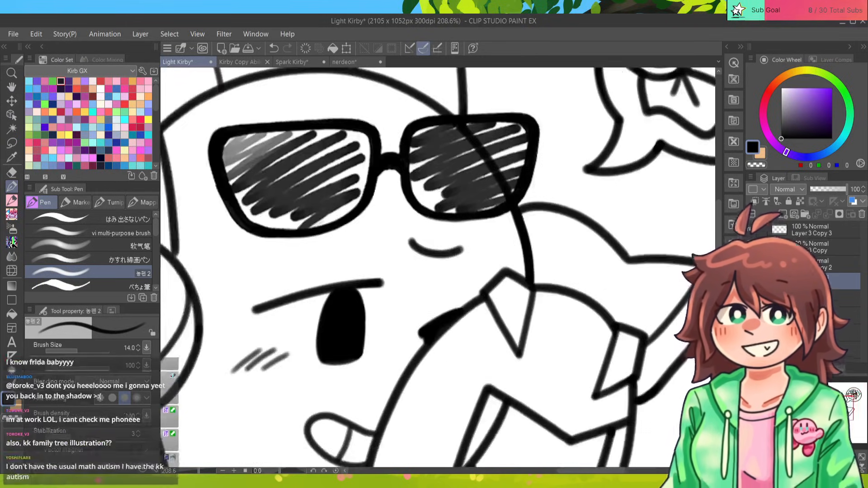
click(751, 298)
drag(543, 339, 454, 236)
mouse_move(597, 285)
mouse_down()
mouse_move(608, 277)
mouse_move(640, 307)
mouse_move(603, 312)
mouse_move(620, 315)
mouse_move(592, 335)
mouse_up()
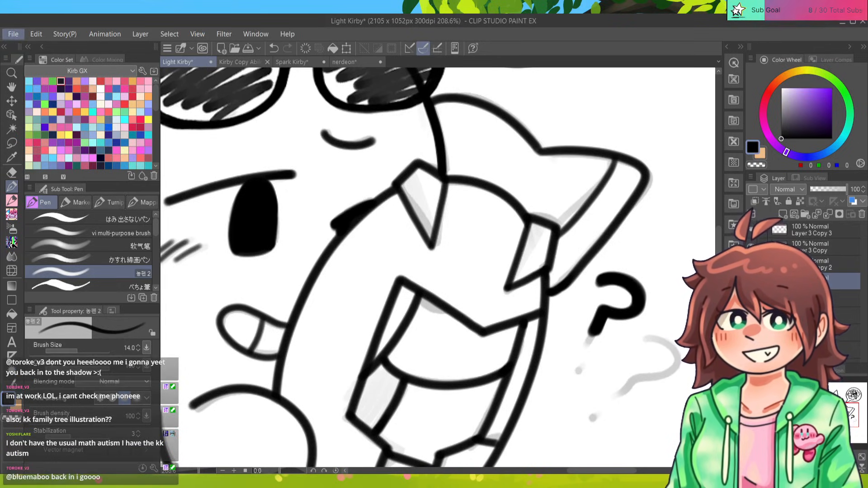
Open the Newer Family Tree drawing and examine the family connections across the whole chart.
key(alt+Tab)
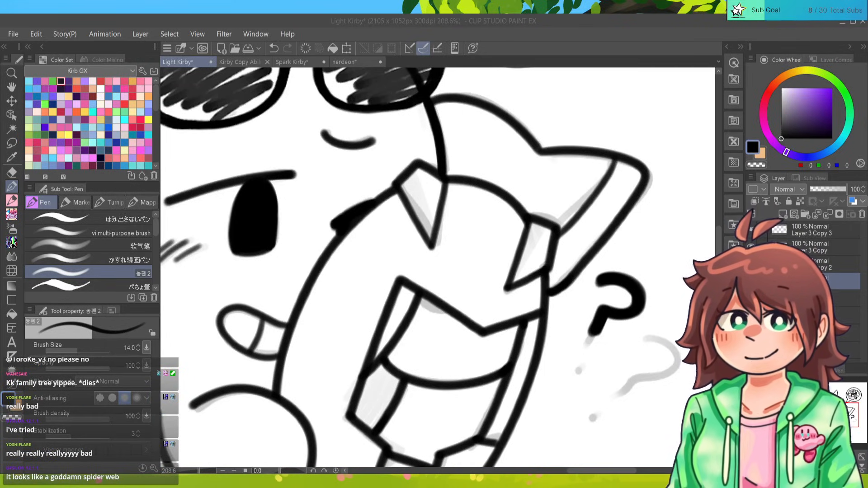
scroll(356, 244, down, 3)
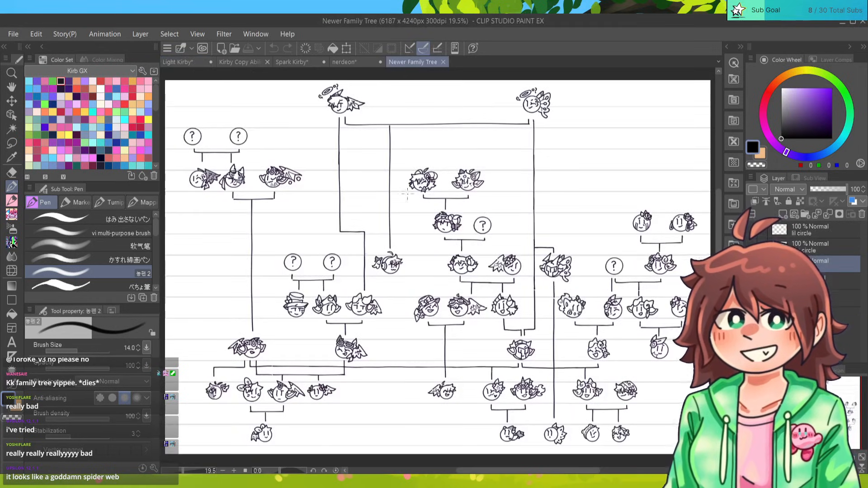
scroll(357, 244, up, 1)
scroll(344, 270, up, 1)
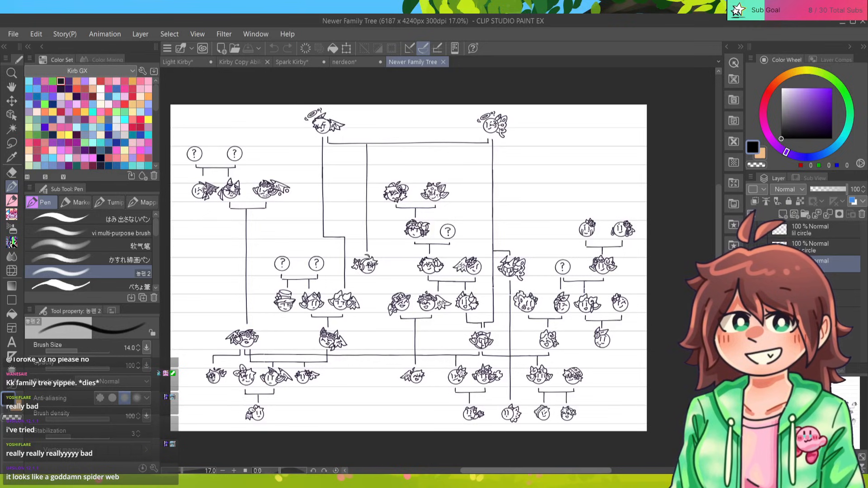
scroll(520, 457, left, 3)
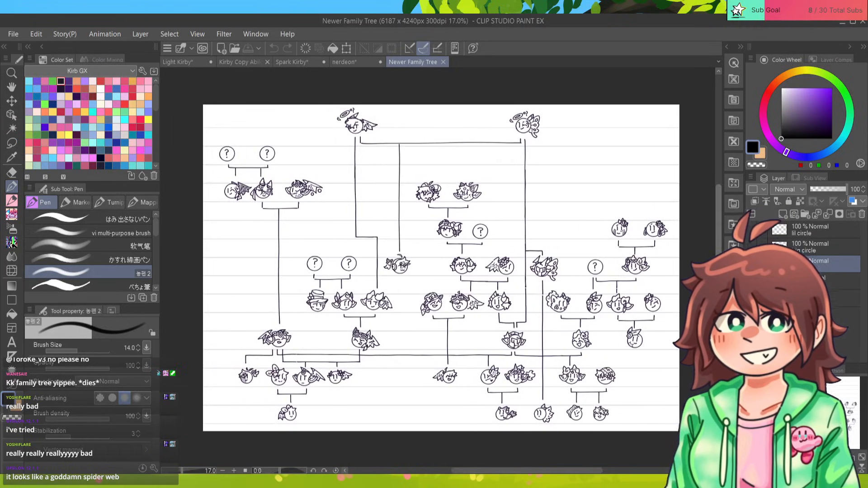
scroll(441, 271, up, 1)
scroll(434, 263, up, 1)
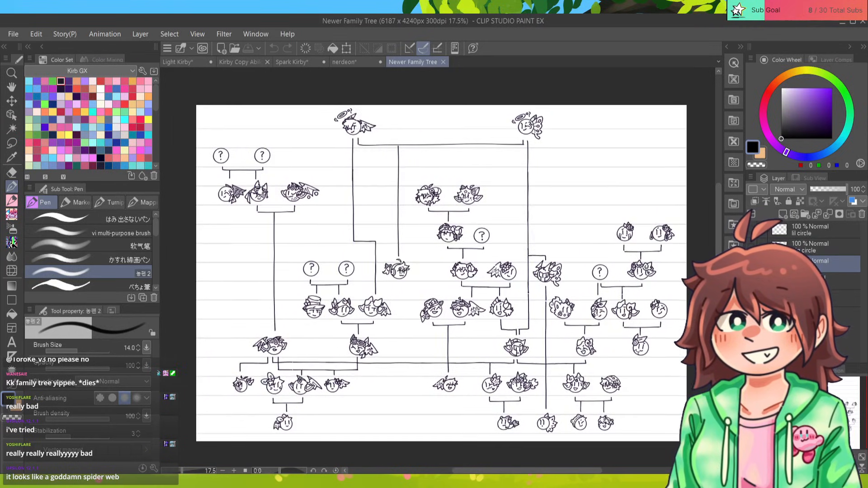
scroll(437, 254, up, 2)
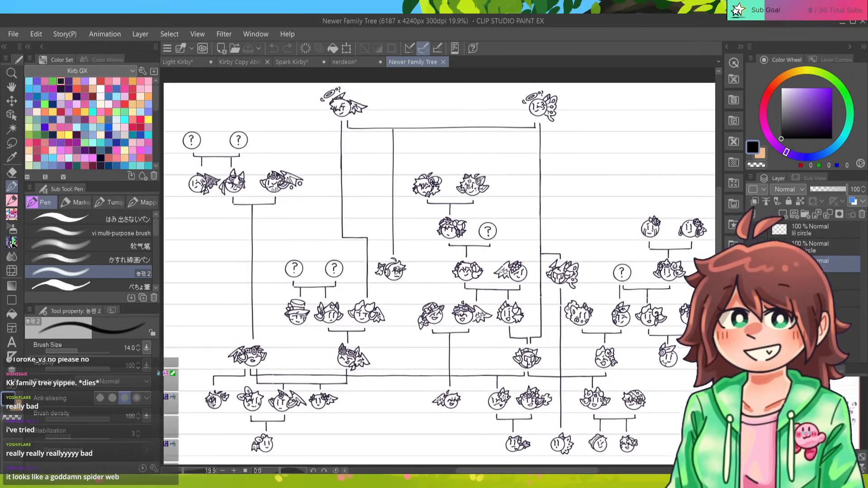
scroll(437, 271, right, 2)
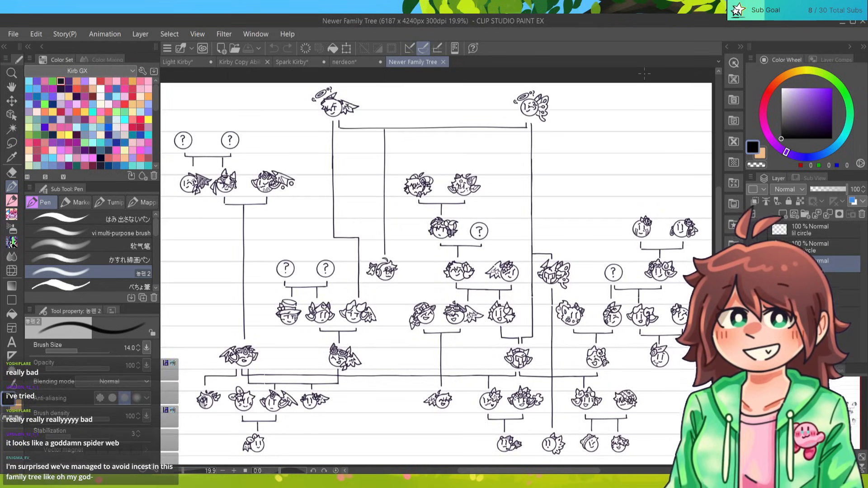
Enlarge a light pink pen to brush size 148.7 and mark the masked character below the middle family lines.
click(148, 88)
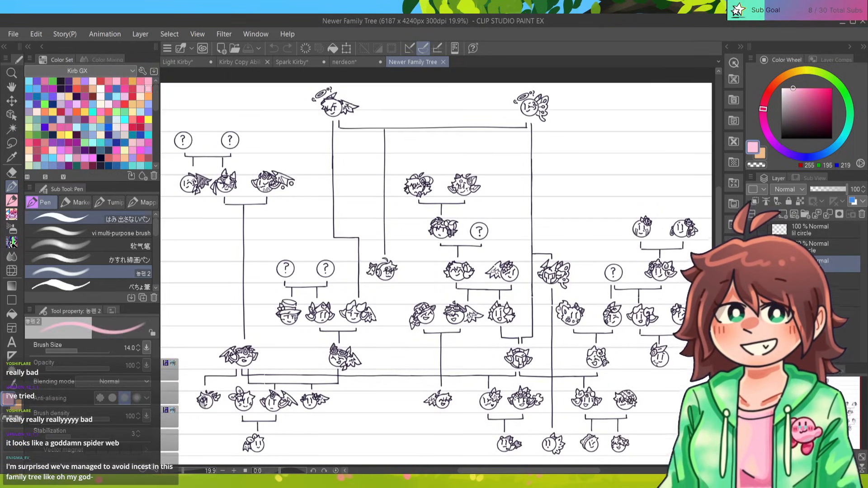
click(91, 219)
click(437, 268)
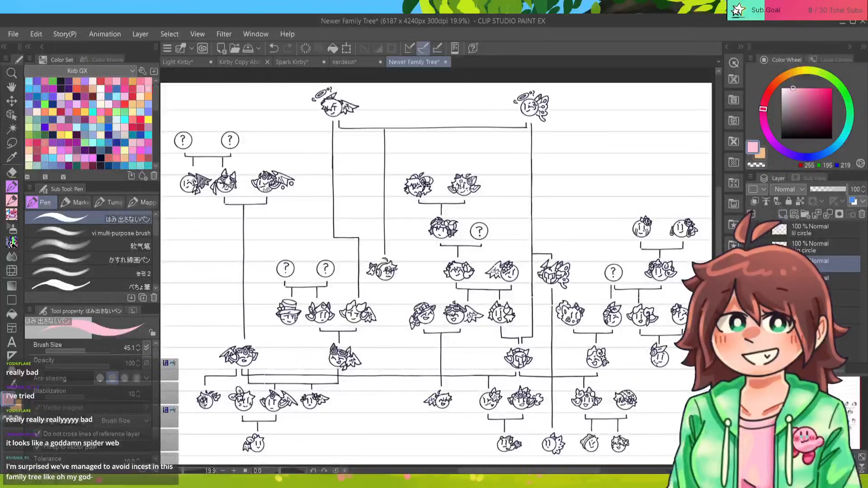
drag(85, 351, 93, 351)
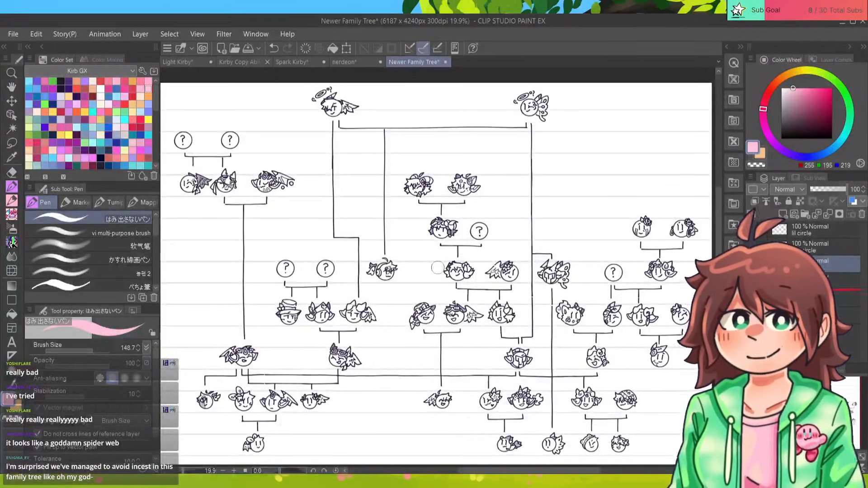
click(519, 359)
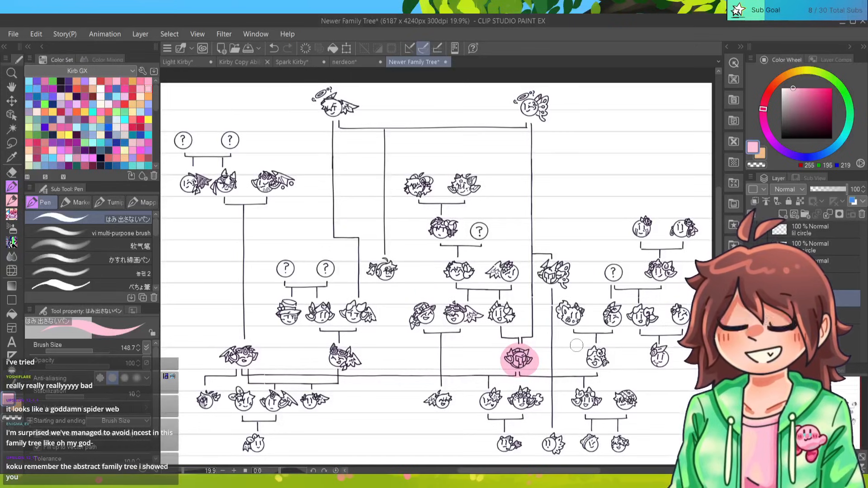
Try pink marks on the goggled winged character and down the haloed winged ancestor's descent line, and undo them.
click(240, 356)
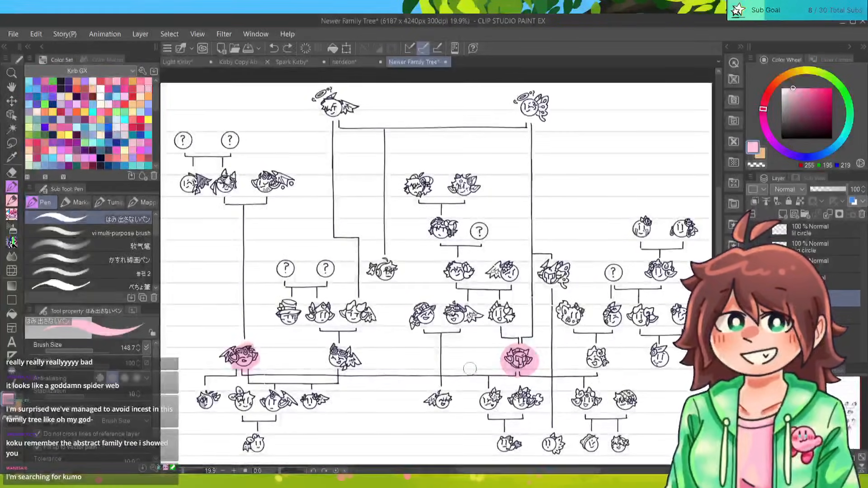
key(ctrl+z)
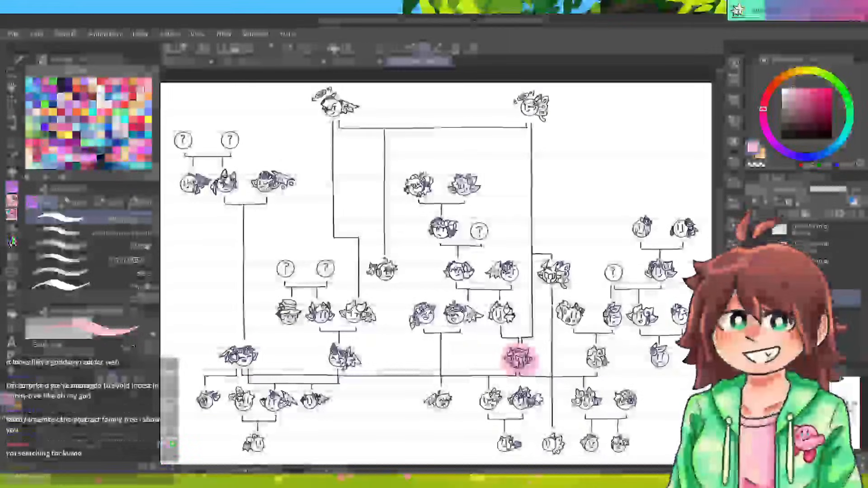
mouse_move(332, 110)
mouse_down()
mouse_move(334, 235)
mouse_move(359, 247)
mouse_move(360, 304)
mouse_up()
mouse_move(356, 327)
mouse_down()
mouse_move(341, 340)
mouse_move(335, 382)
mouse_move(302, 389)
mouse_move(246, 427)
mouse_move(250, 455)
mouse_up()
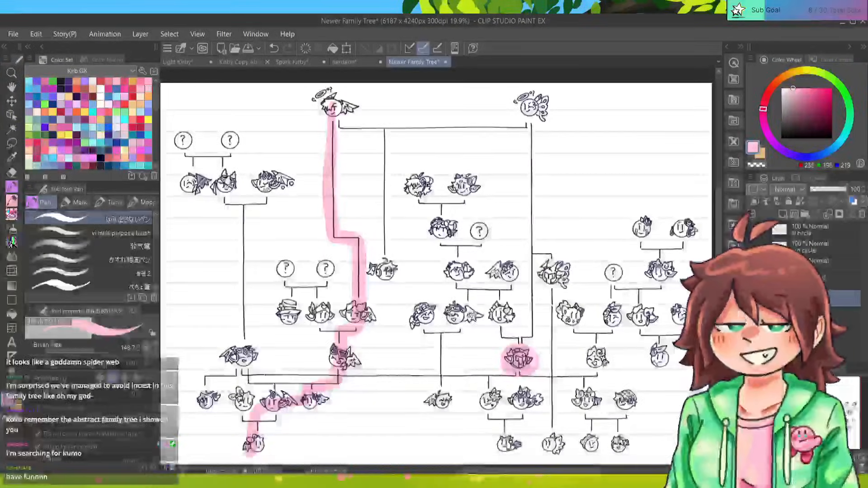
key(ctrl+z)
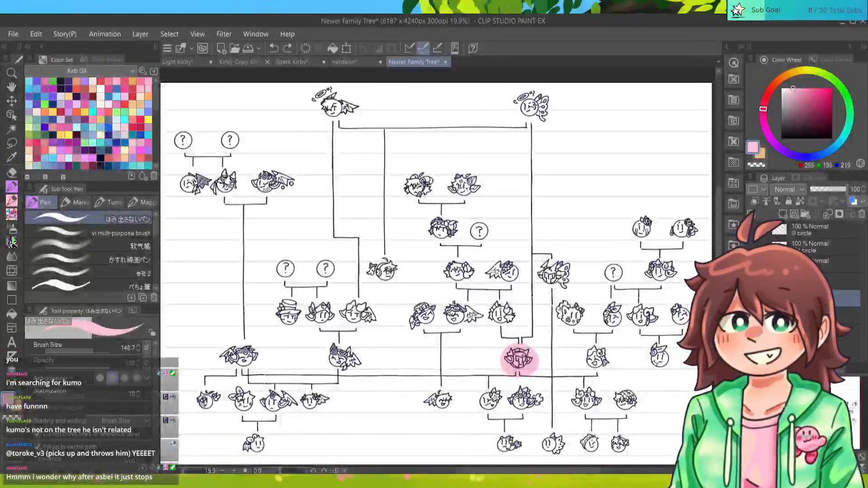
Examine the parents, partners and descendants around the pink-marked character and across the lower generations of the family tree.
drag(519, 289, 486, 215)
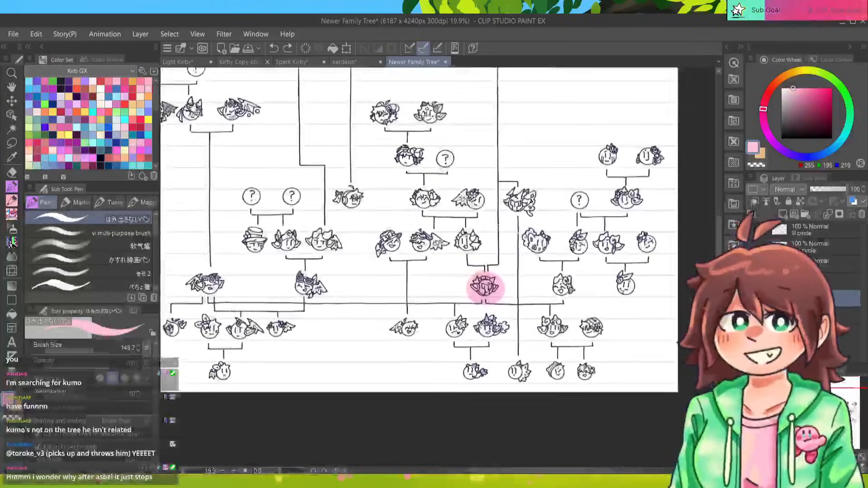
scroll(436, 277, up, 5)
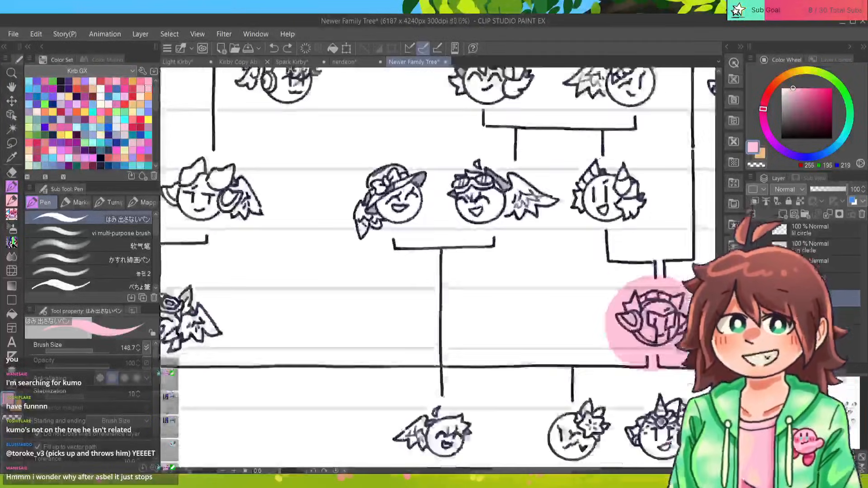
drag(195, 289, 453, 245)
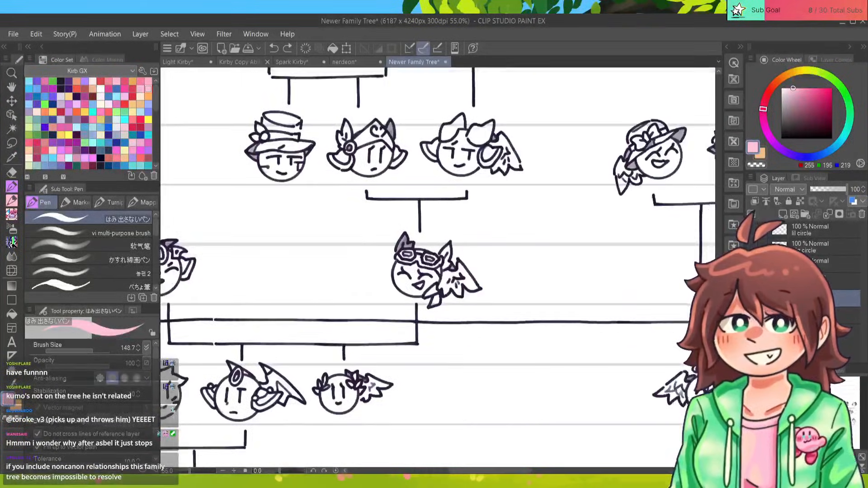
scroll(437, 277, down, 3)
drag(437, 277, 249, 266)
scroll(297, 285, up, 3)
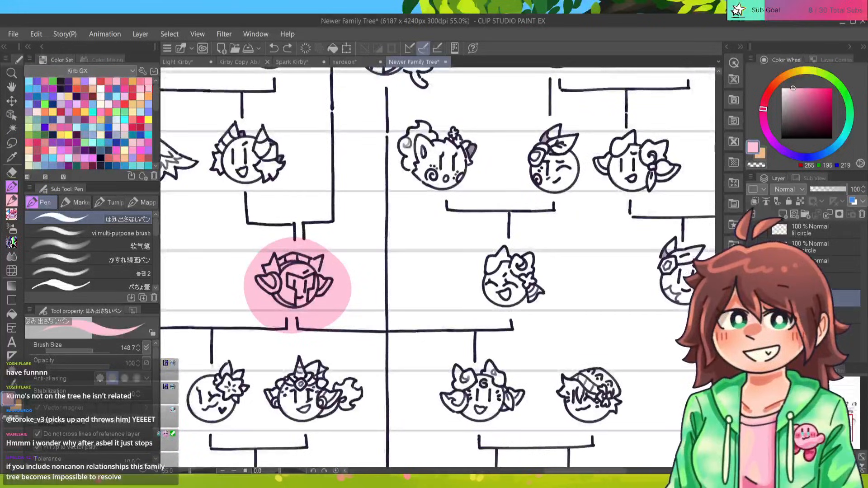
drag(297, 285, 360, 172)
drag(190, 254, 705, 262)
drag(316, 266, 518, 253)
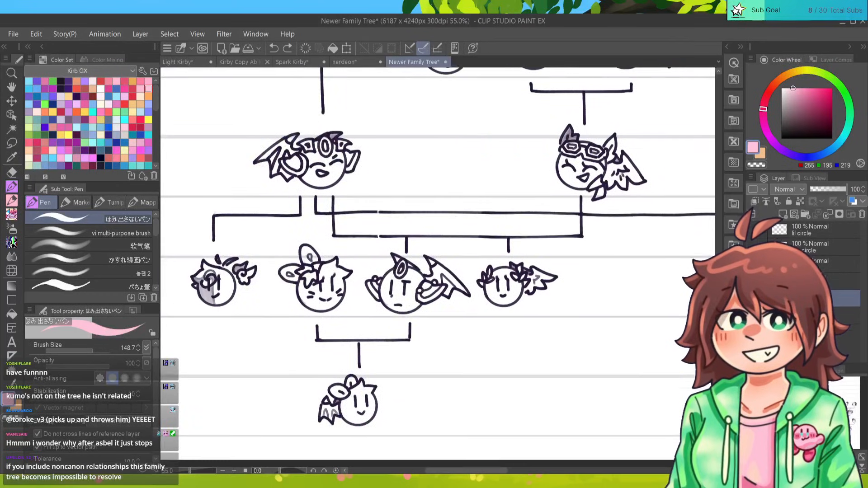
drag(633, 253, 235, 271)
drag(678, 226, 180, 312)
drag(384, 267, 339, 260)
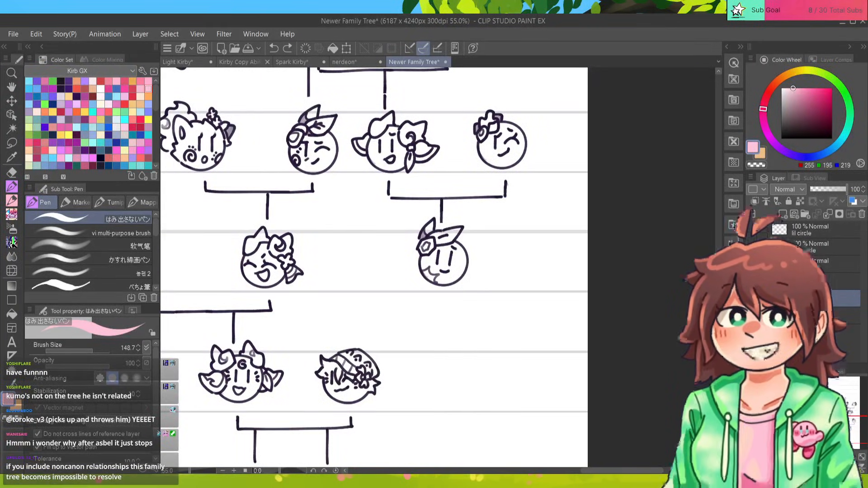
scroll(443, 253, up, 3)
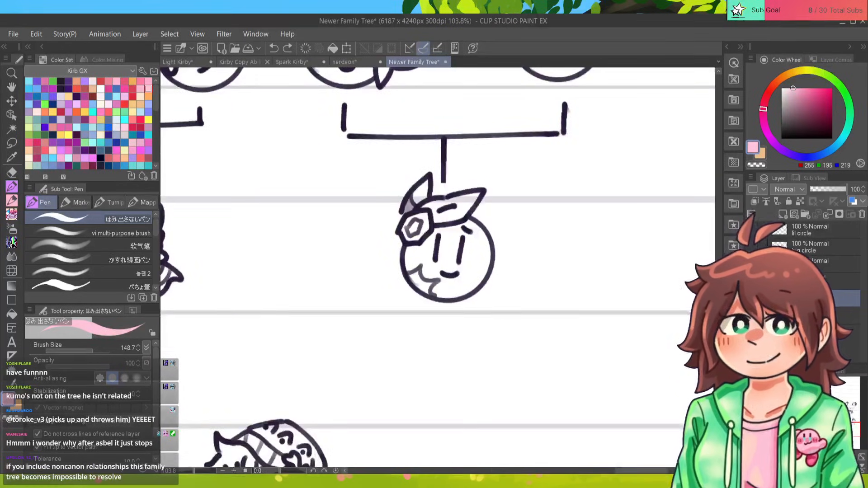
mouse_move(849, 429)
mouse_down()
mouse_move(814, 427)
mouse_move(848, 428)
mouse_up()
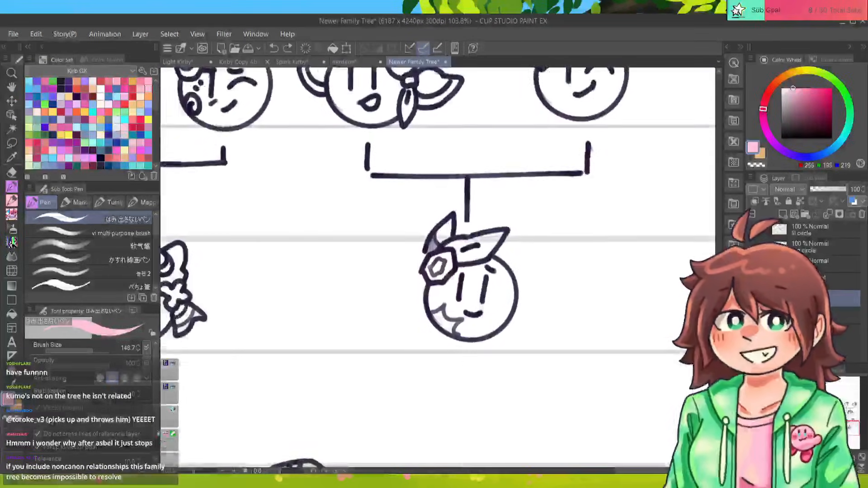
scroll(452, 271, down, 2)
scroll(452, 271, down, 3)
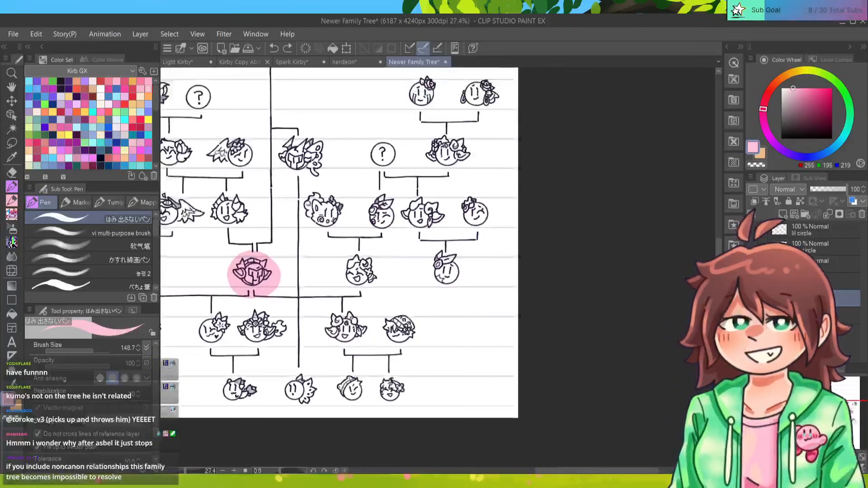
drag(312, 160, 547, 245)
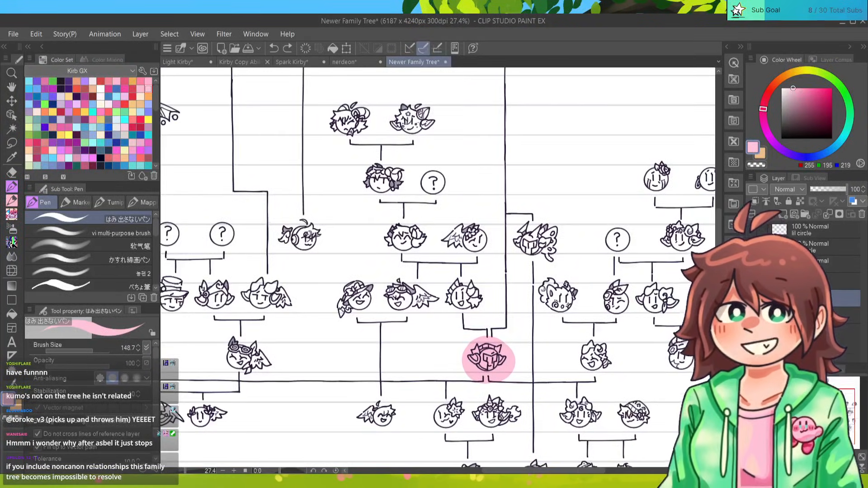
scroll(488, 359, down, 2)
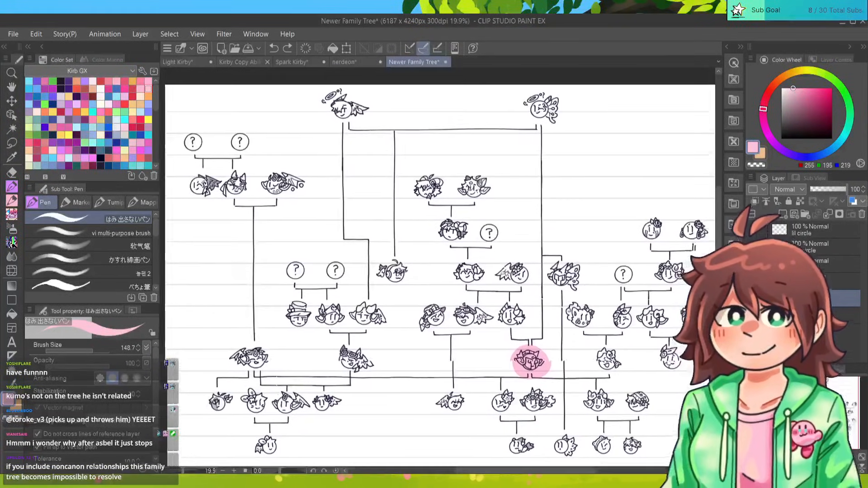
drag(488, 359, 479, 356)
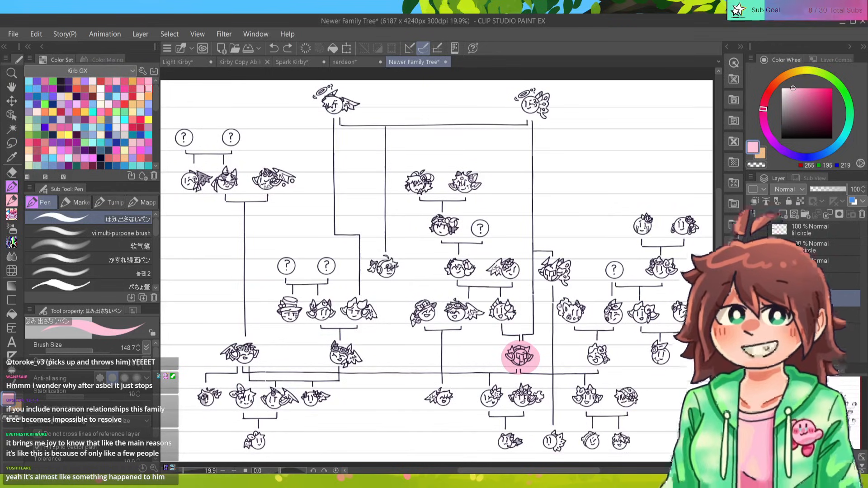
Draw a pink curve linking two middle-generation parents, and add two pink placeholder siblings with a bracket and question mark beside the upper couple.
mouse_move(354, 319)
mouse_down()
mouse_move(373, 334)
mouse_move(464, 345)
mouse_move(505, 316)
mouse_up()
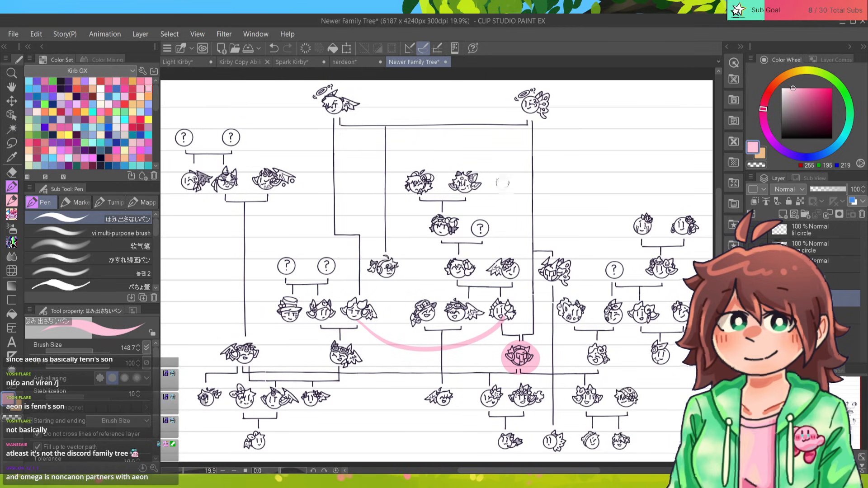
click(502, 184)
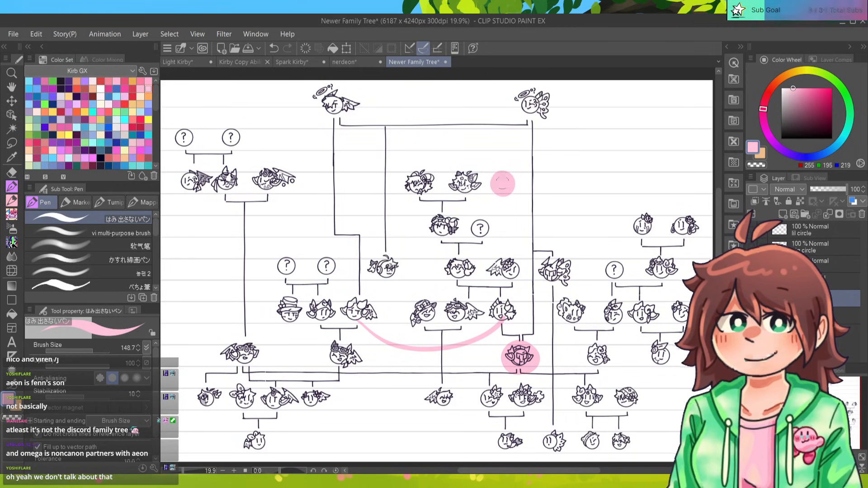
drag(502, 183, 503, 183)
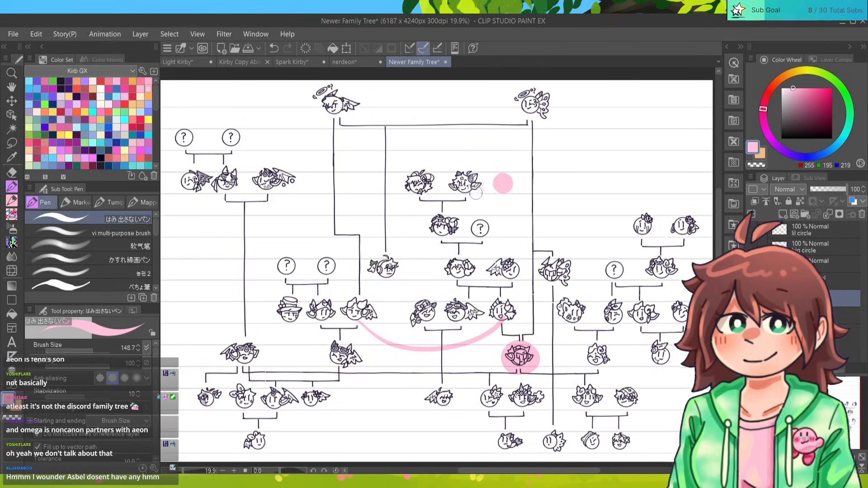
drag(464, 164, 501, 166)
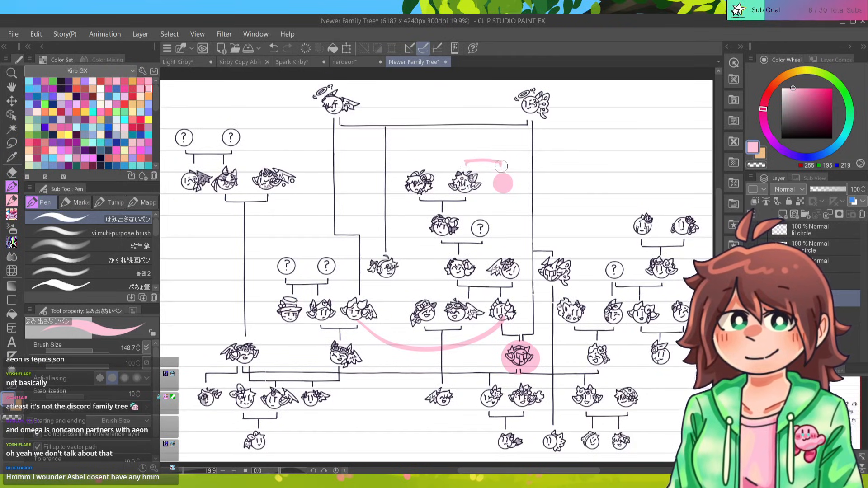
click(534, 182)
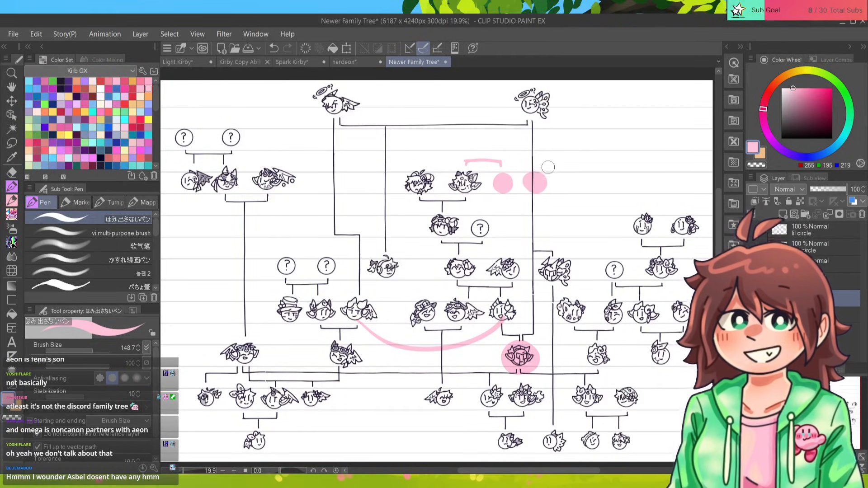
drag(500, 161, 541, 166)
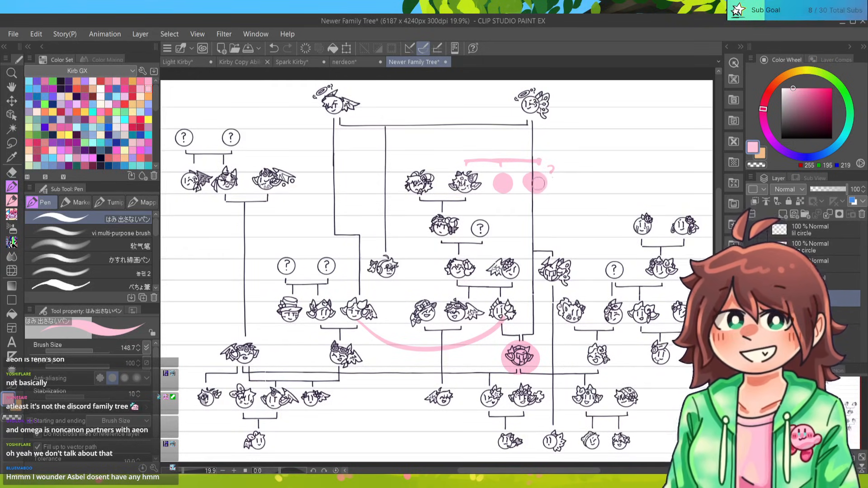
Connect the outer pink sibling to the leftmost lower-row character with a diagonal pink line and a second, squared line around the chart.
mouse_move(538, 185)
mouse_down()
mouse_move(480, 229)
mouse_move(207, 397)
mouse_up()
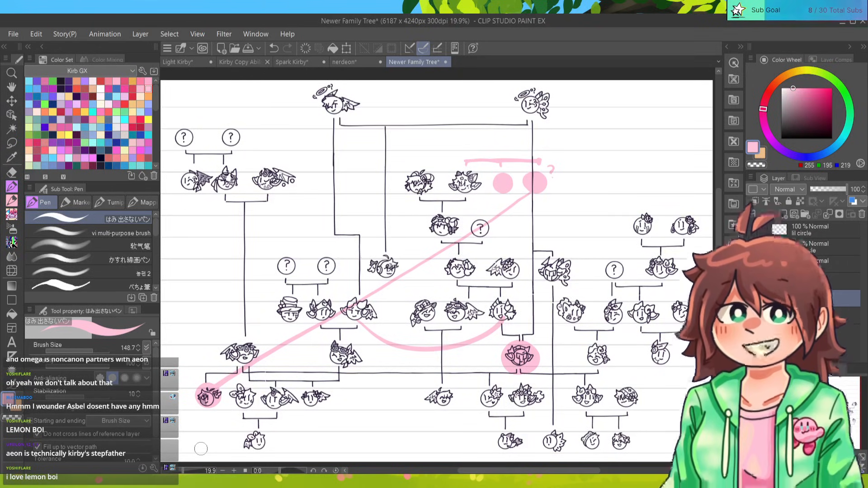
key(alt)
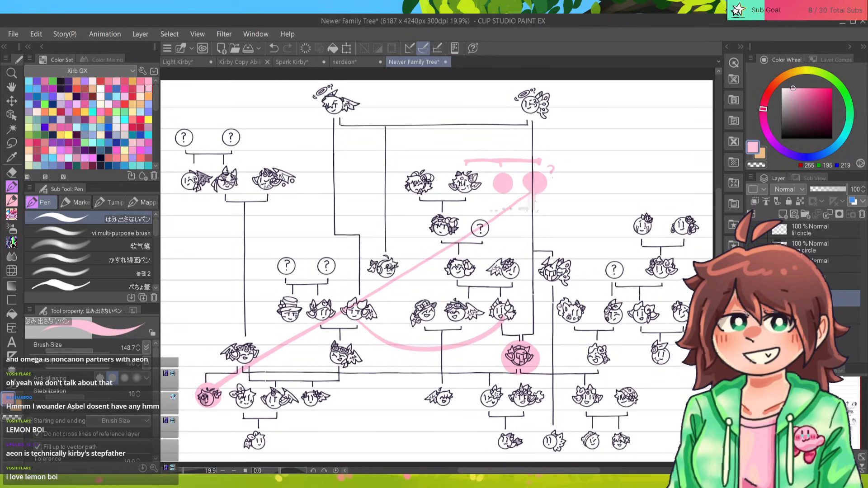
mouse_move(534, 208)
mouse_down()
mouse_move(320, 206)
mouse_move(201, 233)
mouse_move(210, 368)
mouse_up()
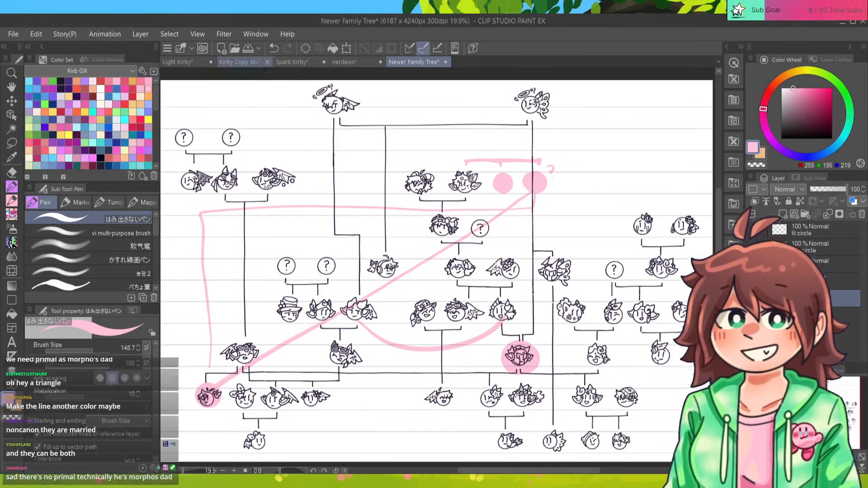
Return to the Light Kirby drawing and ink the first question mark's dot in black with the size 14 inking pen.
click(178, 62)
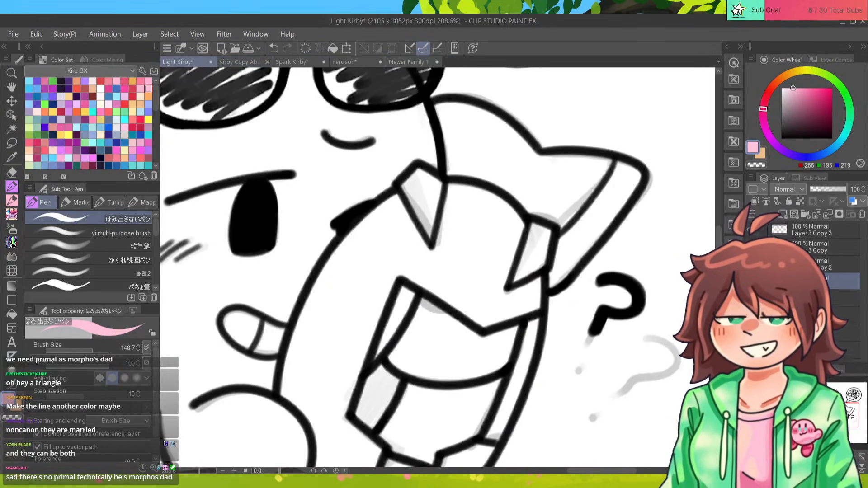
scroll(437, 268, down, 5)
scroll(438, 267, up, 2)
alt+click(535, 286)
scroll(520, 289, down, 3)
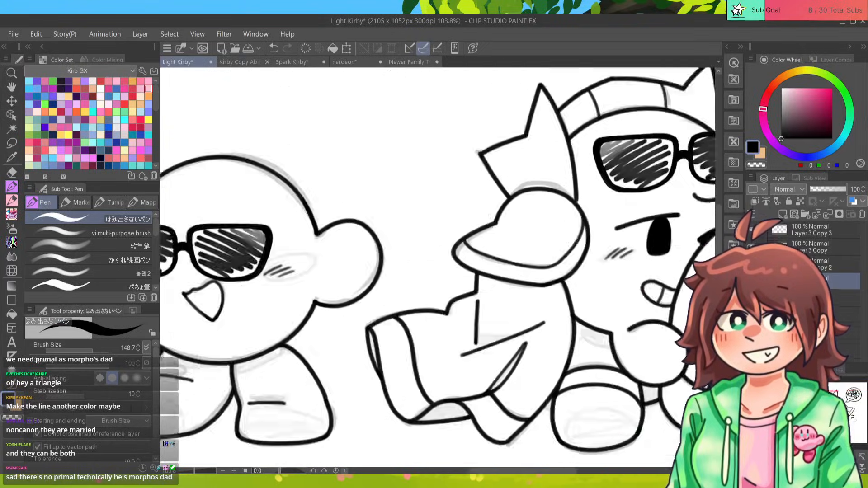
scroll(520, 289, up, 6)
scroll(436, 268, up, 1)
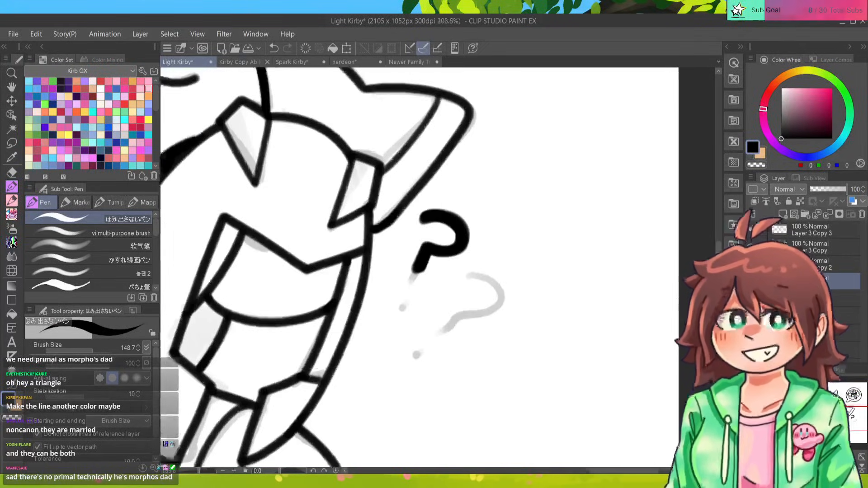
click(61, 273)
drag(409, 289, 409, 290)
Thicken the curved hook of the first question mark beside the large winged character's mask.
mouse_move(445, 253)
mouse_down()
mouse_move(464, 244)
mouse_move(458, 226)
mouse_move(494, 259)
mouse_move(427, 244)
mouse_move(466, 234)
mouse_up()
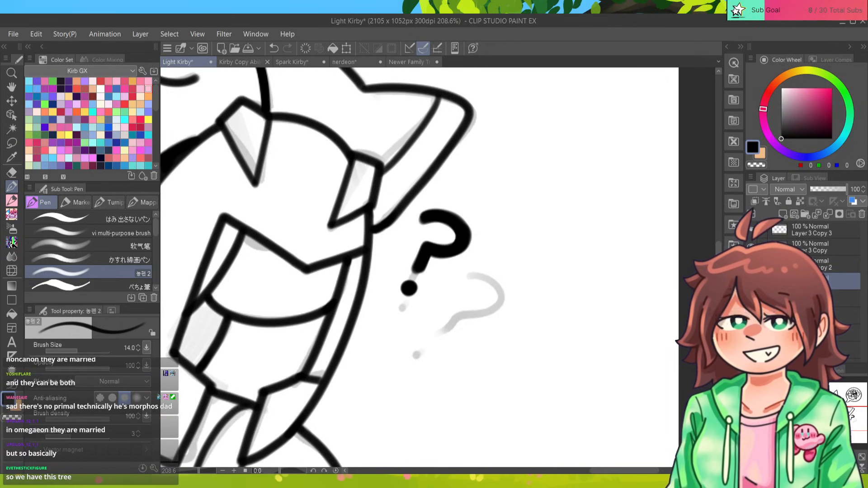
scroll(416, 281, down, 5)
scroll(416, 280, up, 4)
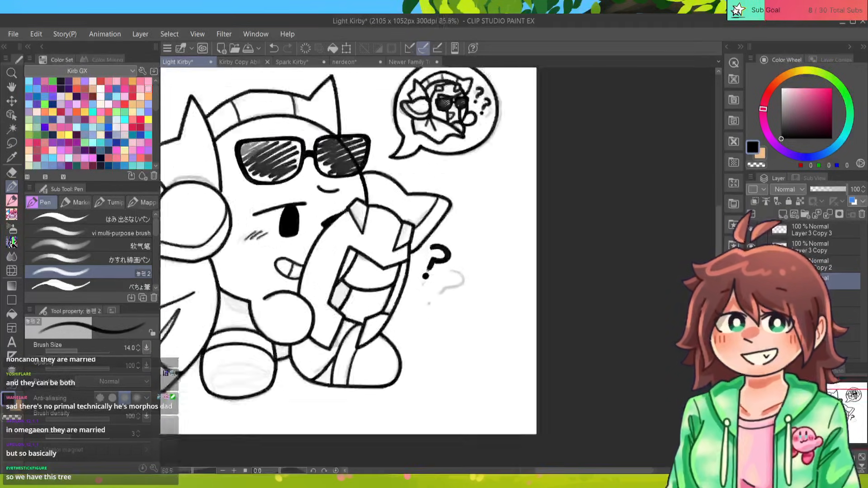
scroll(433, 269, up, 2)
mouse_move(420, 215)
mouse_down()
mouse_move(458, 217)
mouse_move(464, 230)
mouse_move(457, 220)
mouse_move(424, 214)
mouse_move(450, 217)
mouse_move(457, 245)
mouse_up()
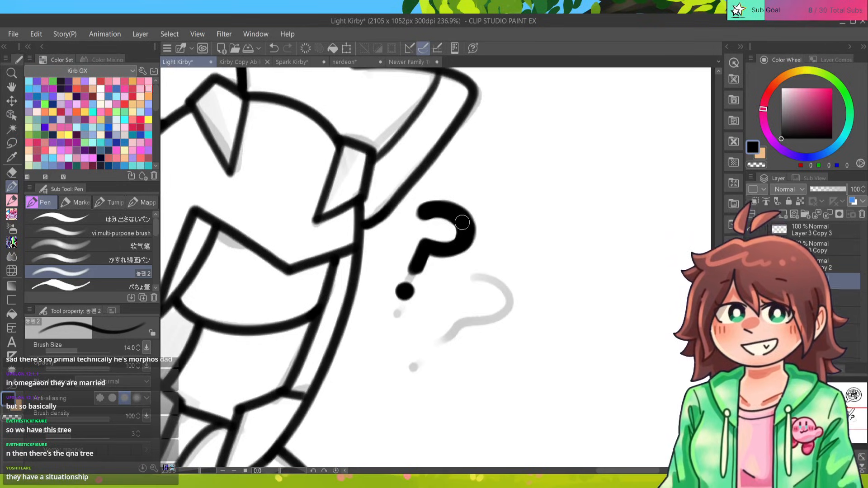
Copy the inked question mark, rotate the copy about 22 degrees over the neighbouring sketched question mark, and clear the selection.
mouse_move(462, 222)
mouse_down()
mouse_move(478, 238)
mouse_move(457, 180)
mouse_move(421, 159)
mouse_move(421, 185)
mouse_up()
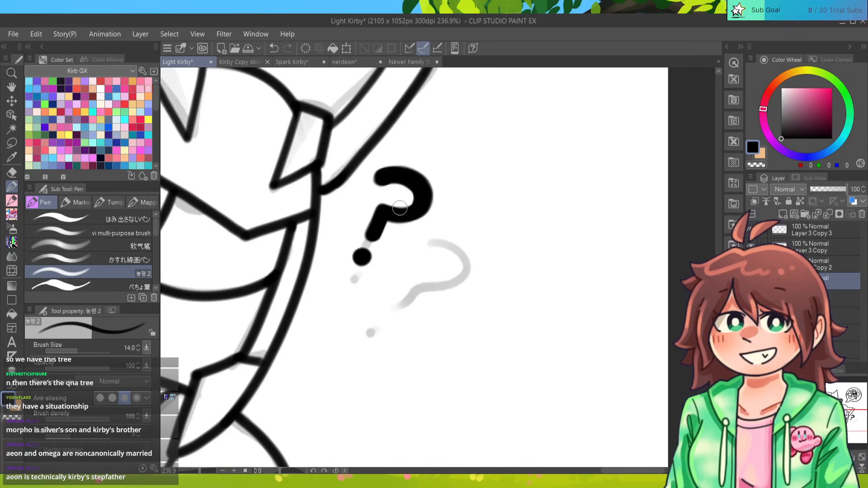
scroll(399, 208, down, 5)
scroll(400, 208, up, 3)
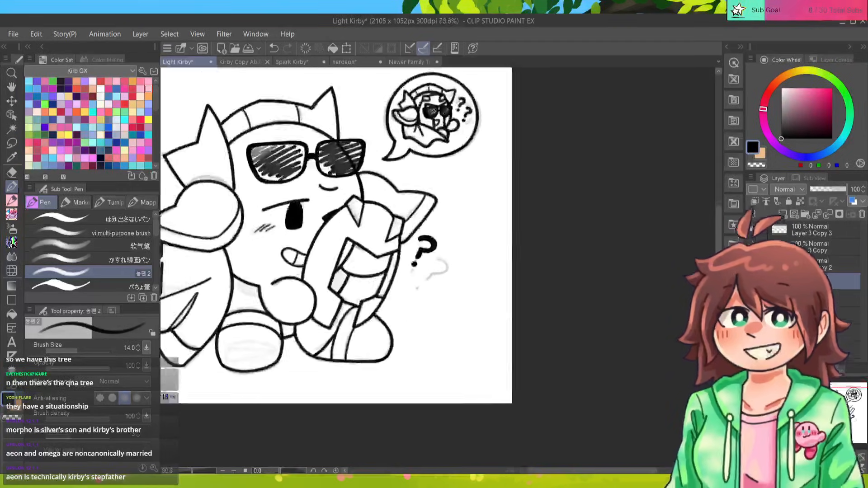
key(m)
mouse_move(400, 285)
mouse_down()
mouse_move(395, 272)
mouse_move(441, 211)
mouse_move(414, 304)
mouse_up()
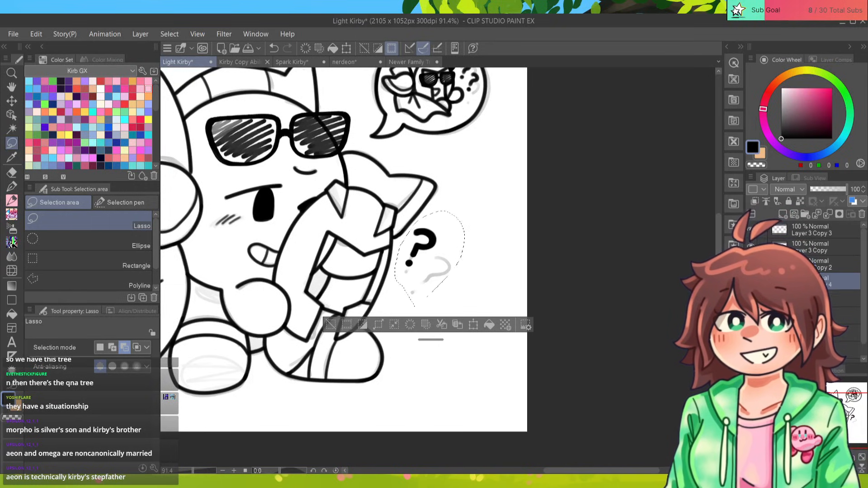
key(ctrl+t)
drag(430, 259, 439, 286)
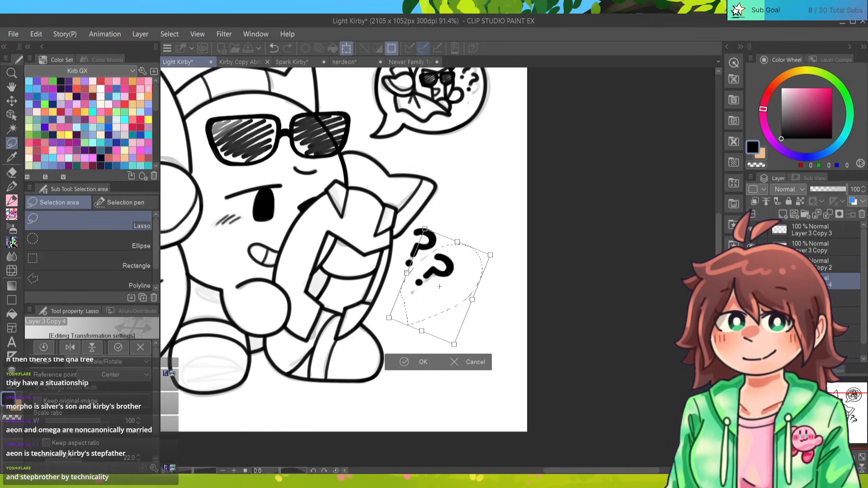
click(404, 362)
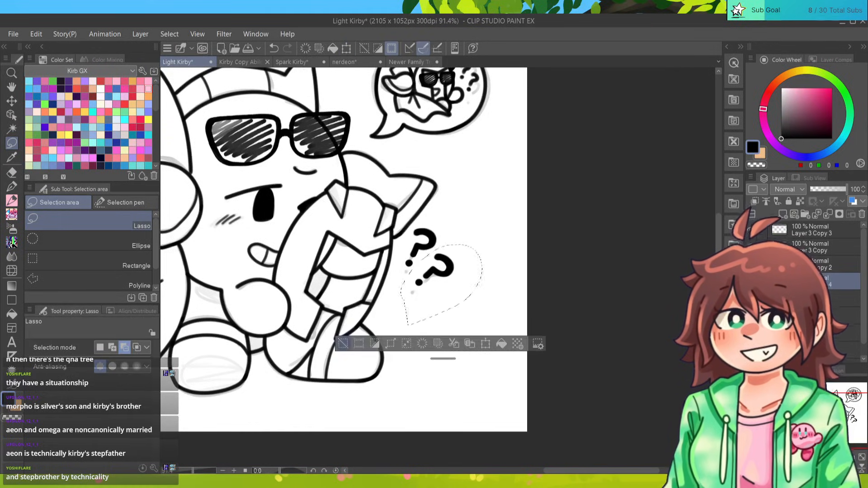
click(343, 343)
mouse_move(362, 280)
mouse_down()
mouse_move(376, 312)
mouse_move(508, 354)
mouse_move(536, 338)
mouse_up()
drag(439, 229, 415, 230)
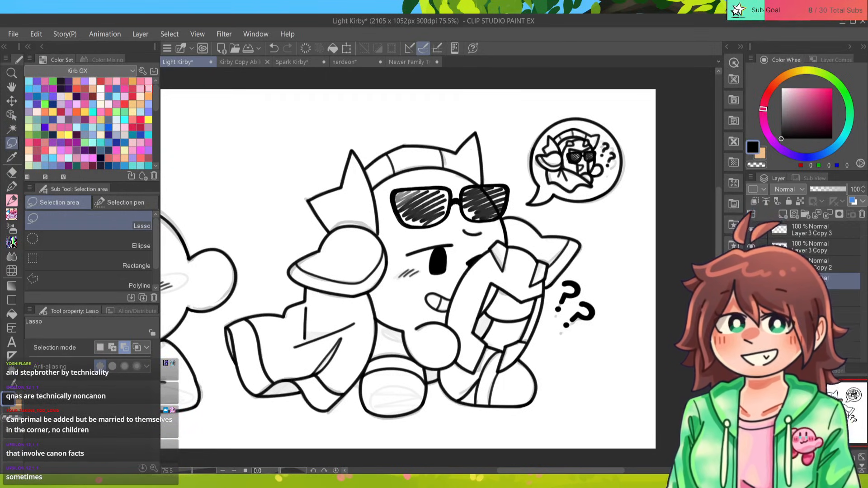
In the Newer Family Tree chart, draw a size 148.7 black circle beside the butterfly-winged halo ancestor, with a vertical line to the butterfly-winged descendant.
click(409, 61)
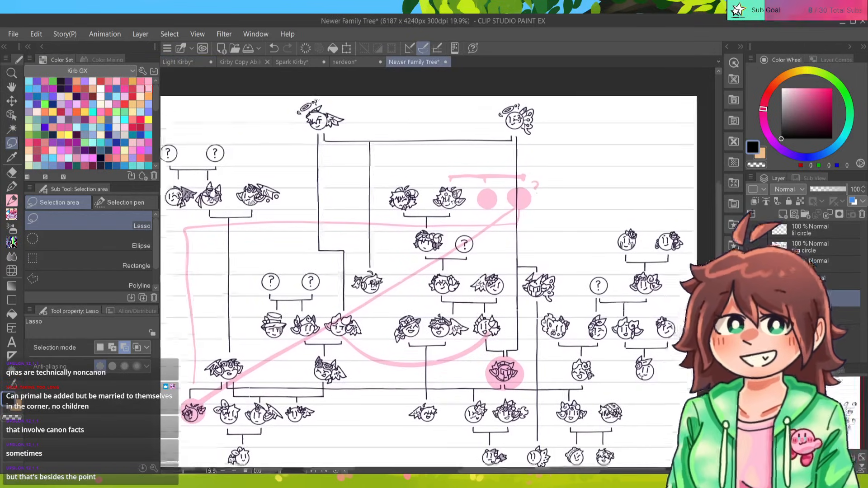
drag(474, 253, 400, 319)
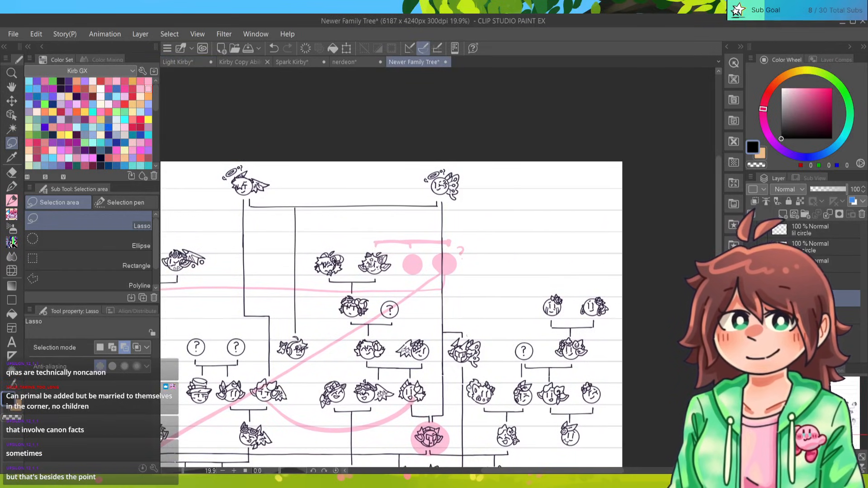
key(p)
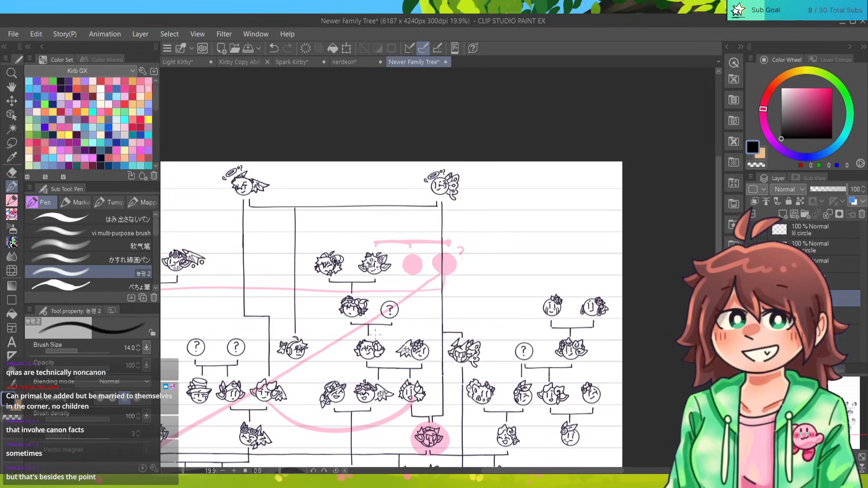
click(61, 219)
mouse_move(469, 313)
mouse_down()
mouse_move(468, 336)
mouse_move(471, 178)
mouse_move(475, 186)
mouse_up()
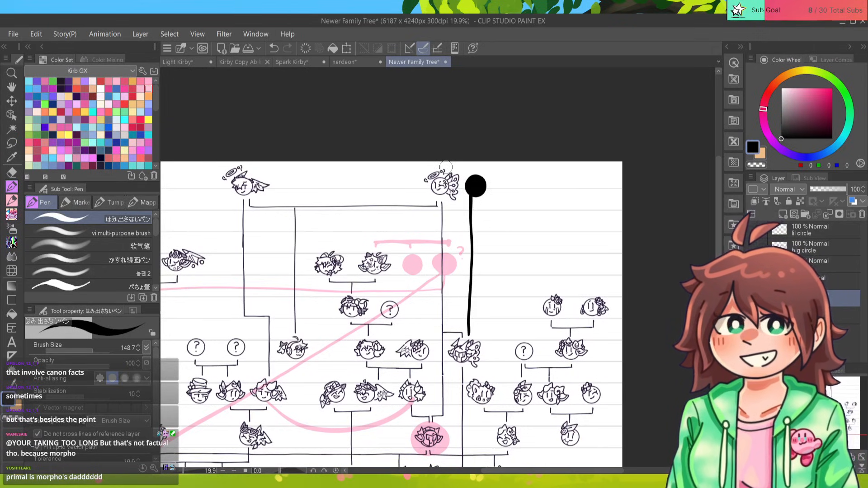
Branch a squared black line off the new vertical line to a second circle labelled "zero 03".
drag(478, 353, 445, 367)
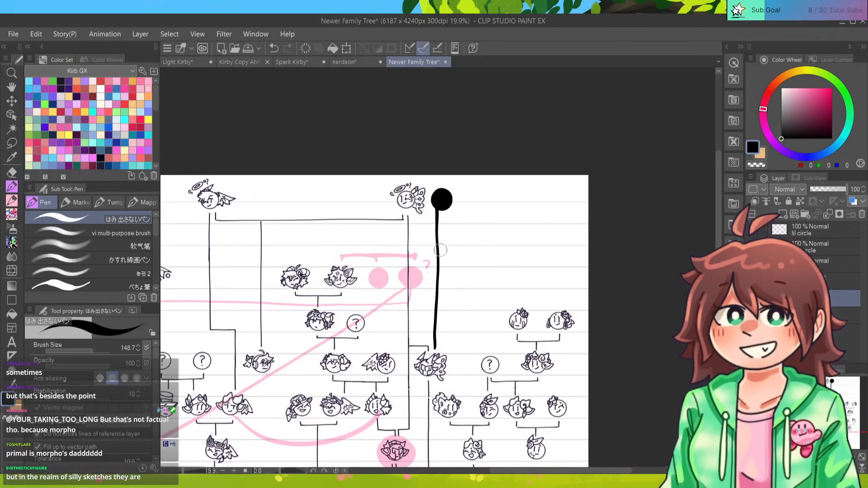
mouse_move(437, 245)
mouse_down()
mouse_move(463, 243)
mouse_move(471, 271)
mouse_move(462, 337)
mouse_move(487, 330)
mouse_up()
click(464, 350)
drag(491, 330, 490, 338)
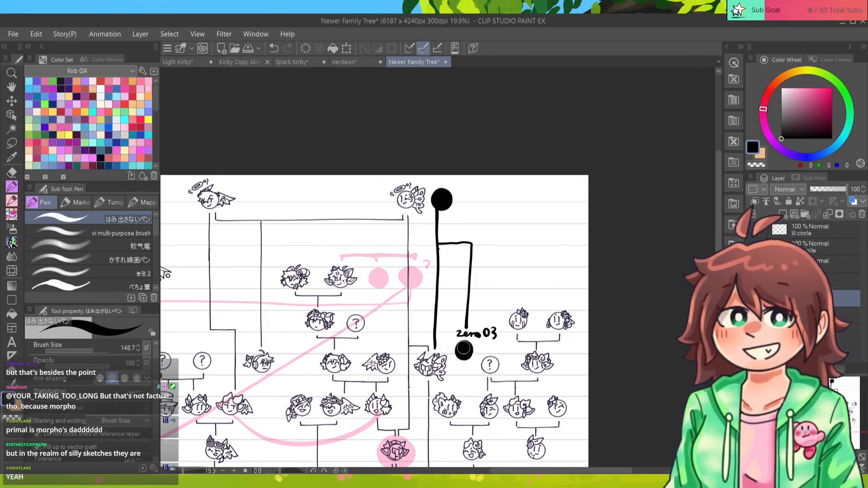
Connect the butterfly-winged halo ancestor to the zero 03 branch with a thick diagonal black line.
drag(517, 356, 546, 282)
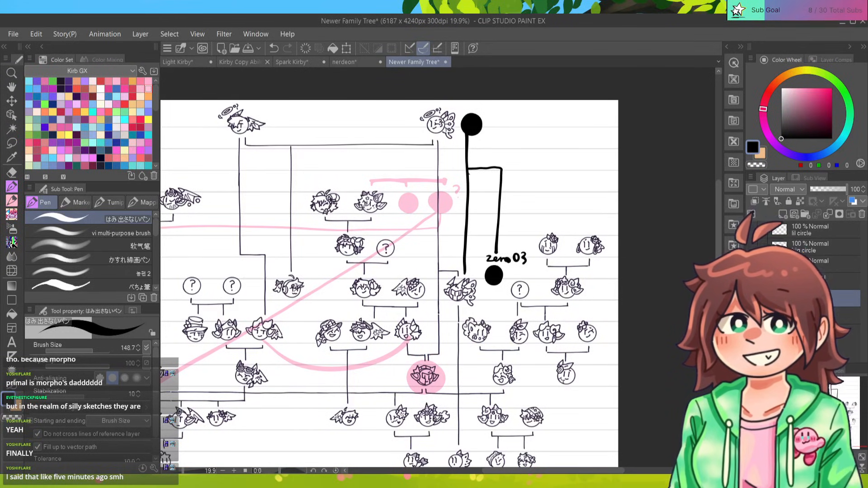
mouse_move(434, 271)
mouse_down()
mouse_move(449, 269)
mouse_move(458, 246)
mouse_move(437, 283)
mouse_up()
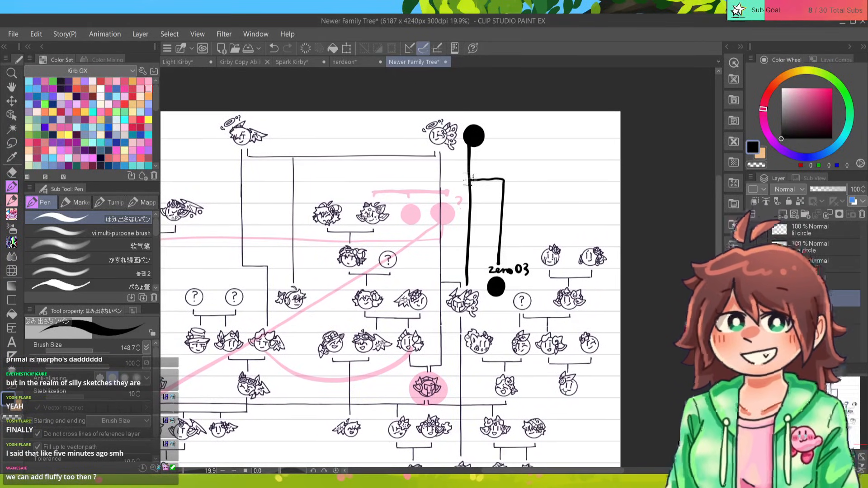
mouse_move(470, 181)
mouse_down()
mouse_move(458, 179)
mouse_move(442, 150)
mouse_up()
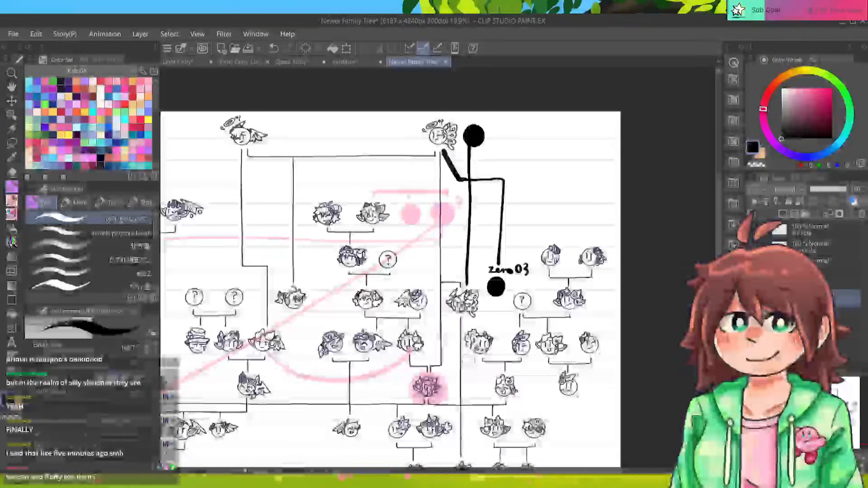
Draw a descent line from the zero 03 circle to a child circle, and link that child horizontally to a partner circle.
drag(497, 306, 498, 351)
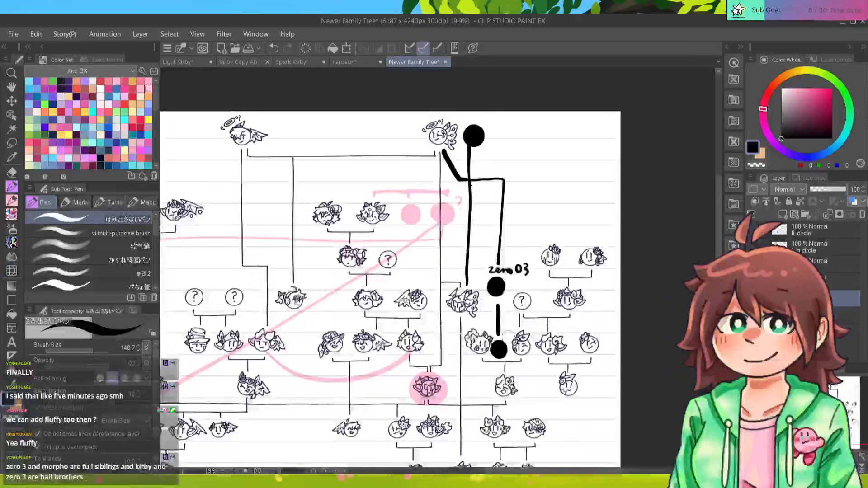
drag(511, 349, 548, 345)
key(ctrl+z)
key(ctrl+z)
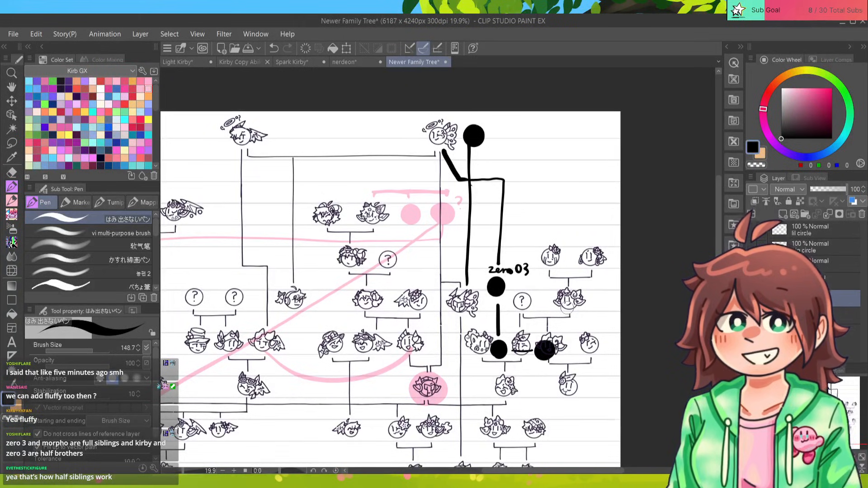
Bracket the partner circle with another black circle, and run their descent line through a child circle and a downward arrow to a final circle.
drag(567, 308, 552, 241)
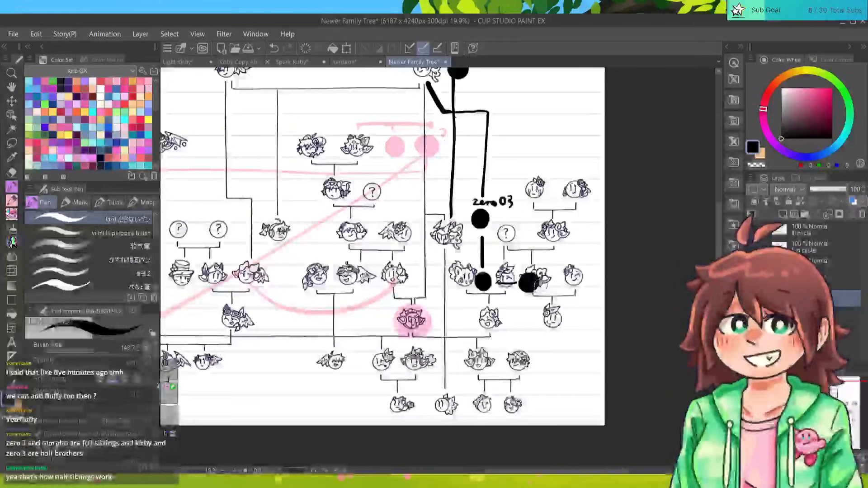
mouse_move(528, 299)
mouse_down()
mouse_move(531, 307)
mouse_move(575, 308)
mouse_move(551, 315)
mouse_move(550, 346)
mouse_up()
click(580, 280)
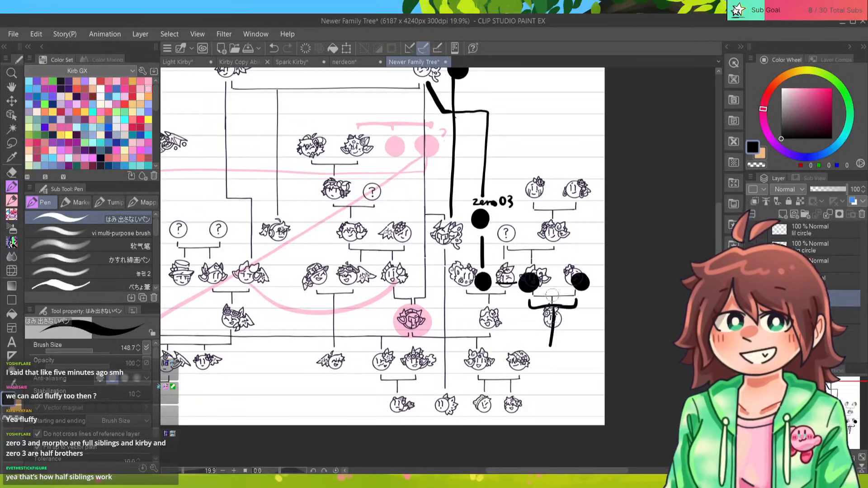
mouse_move(541, 281)
mouse_down()
mouse_move(564, 281)
mouse_move(557, 282)
mouse_move(554, 312)
mouse_up()
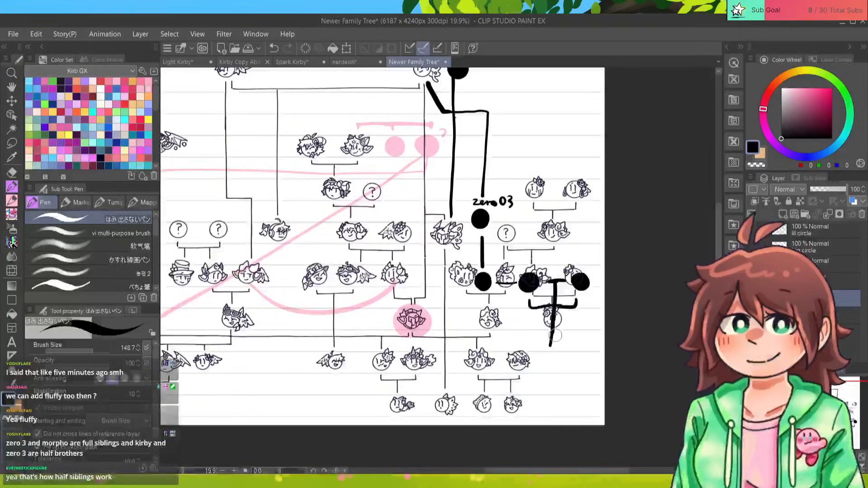
key(ctrl+z)
key(ctrl+z)
drag(550, 345, 550, 408)
drag(556, 397, 556, 421)
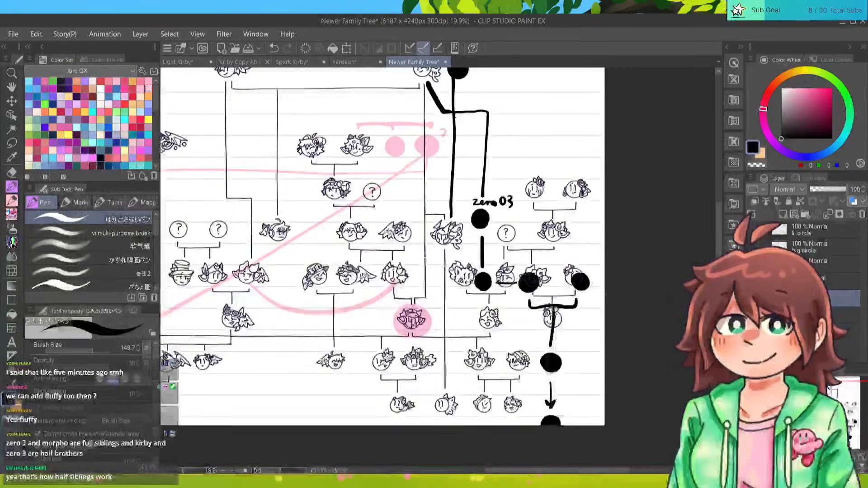
Sketch a small character face with a big muzzle and headgear beside the lowest black circle, using the size 13 かすれ線画ペン pen.
scroll(551, 398, up, 5)
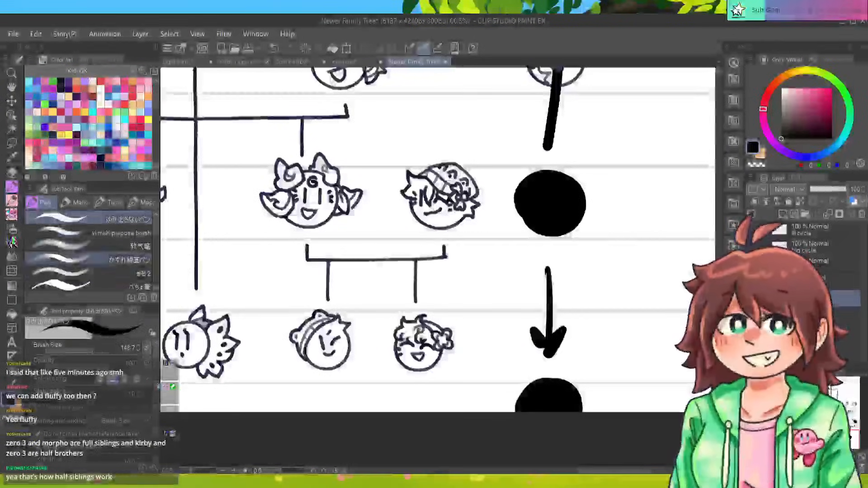
click(91, 260)
drag(616, 343, 502, 327)
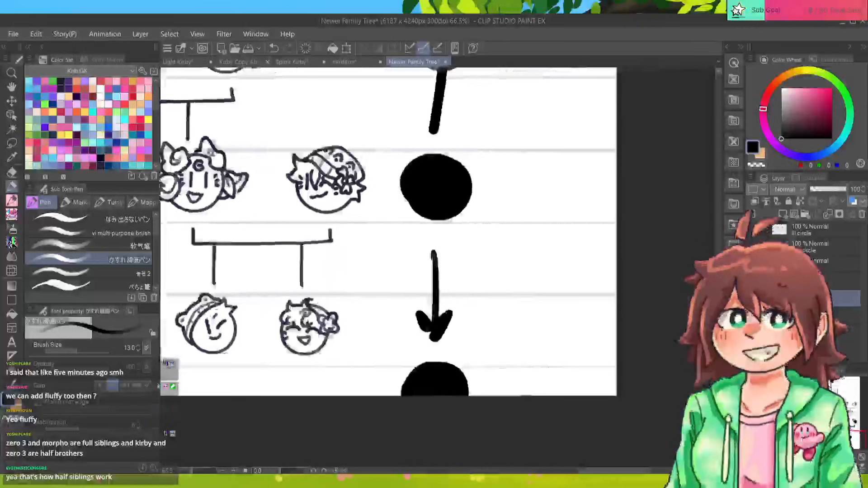
mouse_move(502, 363)
mouse_down()
mouse_move(536, 352)
mouse_move(547, 358)
mouse_move(524, 384)
mouse_up()
mouse_move(547, 356)
mouse_down()
mouse_move(546, 372)
mouse_move(522, 383)
mouse_up()
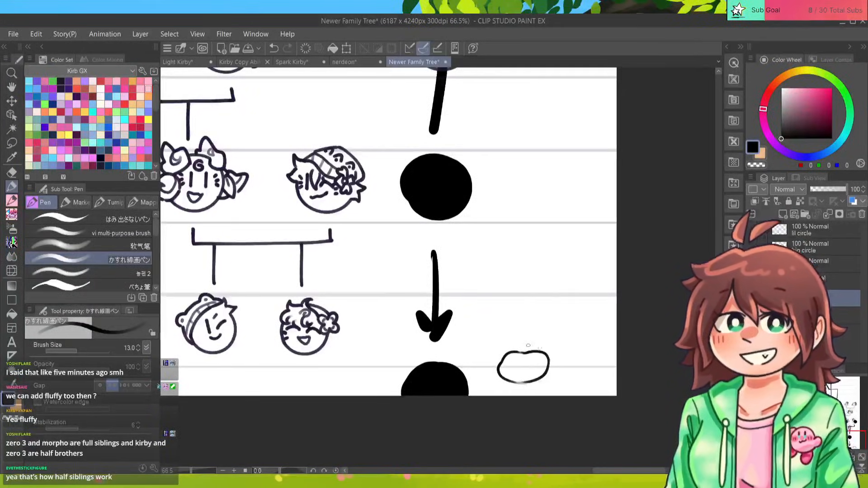
mouse_move(513, 324)
mouse_down()
mouse_move(491, 346)
mouse_move(504, 353)
mouse_move(524, 324)
mouse_move(555, 342)
mouse_move(549, 313)
mouse_move(563, 331)
mouse_move(565, 319)
mouse_move(568, 331)
mouse_move(513, 345)
mouse_up()
key(ctrl+z)
key(ctrl+z)
drag(511, 346, 531, 358)
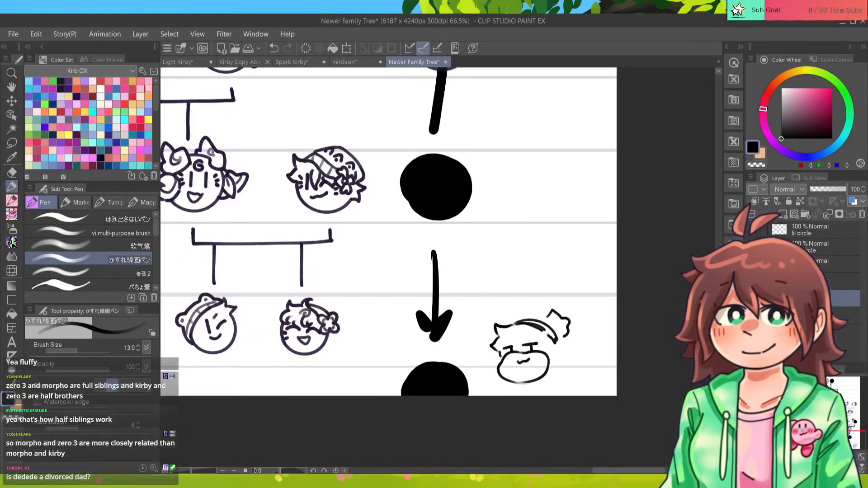
Look over the whole family tree chart with its pink and black additions.
key(ctrl+minus)
key(ctrl+minus)
key(ctrl+minus)
key(ctrl+minus)
key(ctrl+minus)
drag(389, 226, 526, 342)
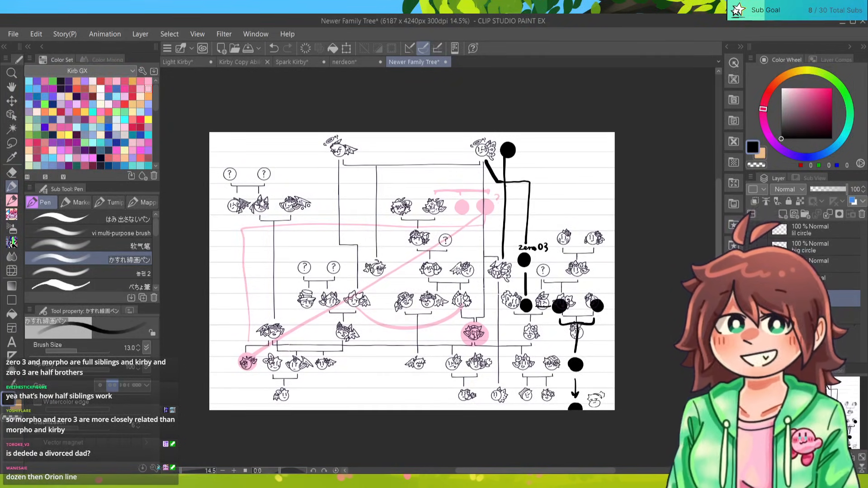
scroll(411, 280, up, 1)
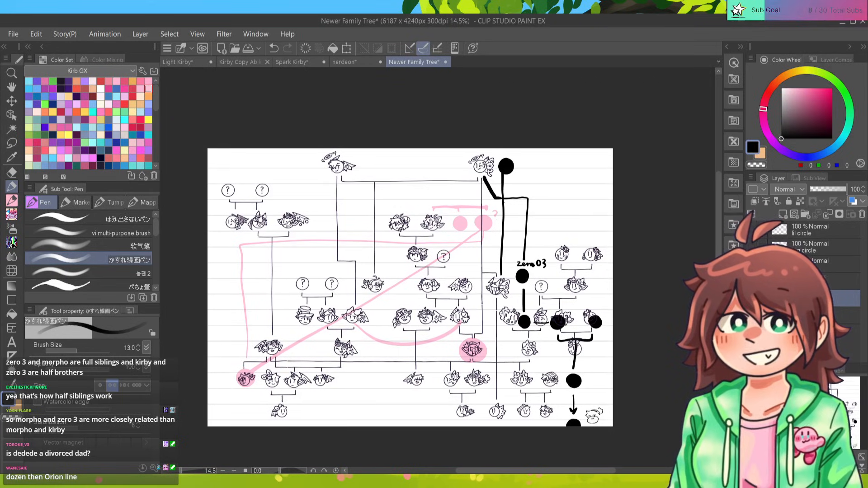
Return to the Light Kirby drawing and auto-select the empty background around the inked characters, referring to the editing layer only.
key(ctrl+Tab)
key(ctrl+Tab)
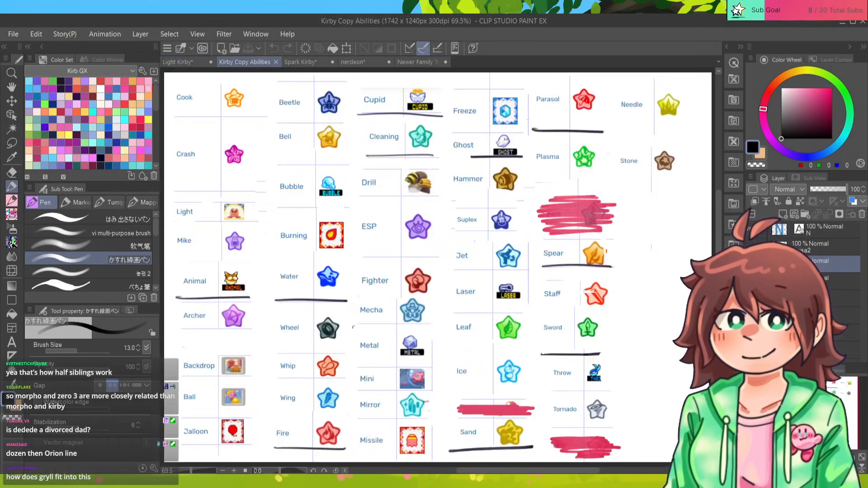
key(ctrl+Tab)
key(ctrl+Tab)
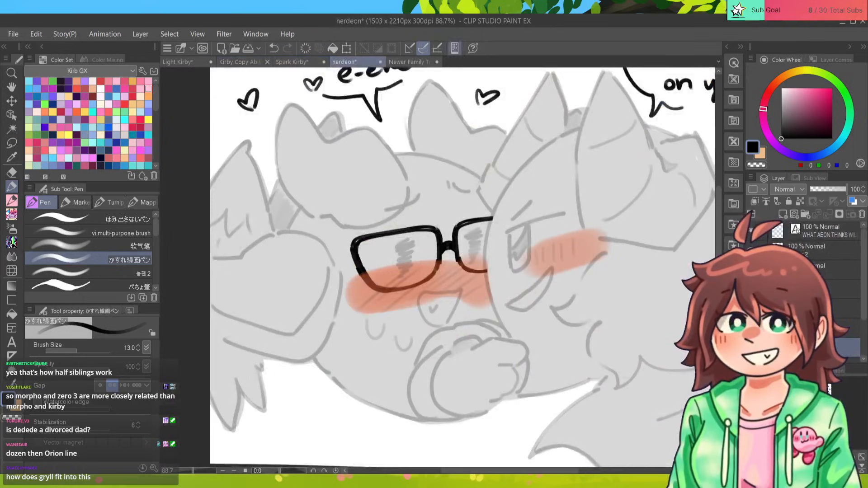
key(ctrl+Tab)
key(ctrl+Tab)
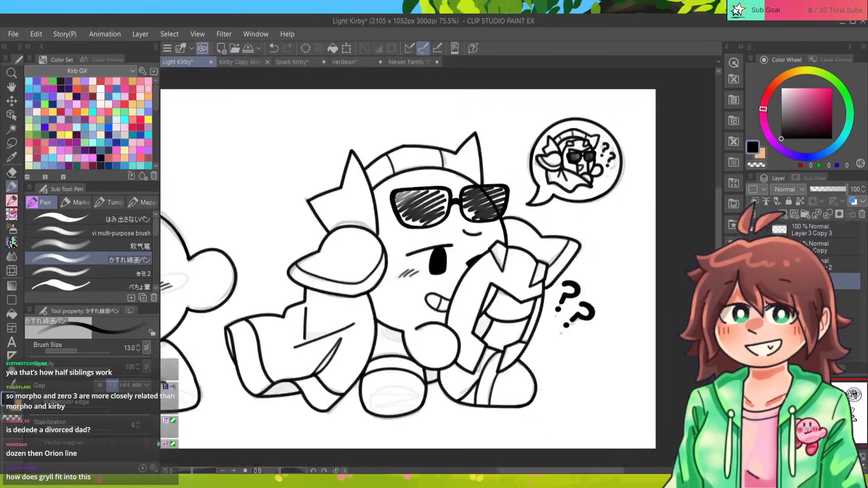
scroll(407, 269, down, 4)
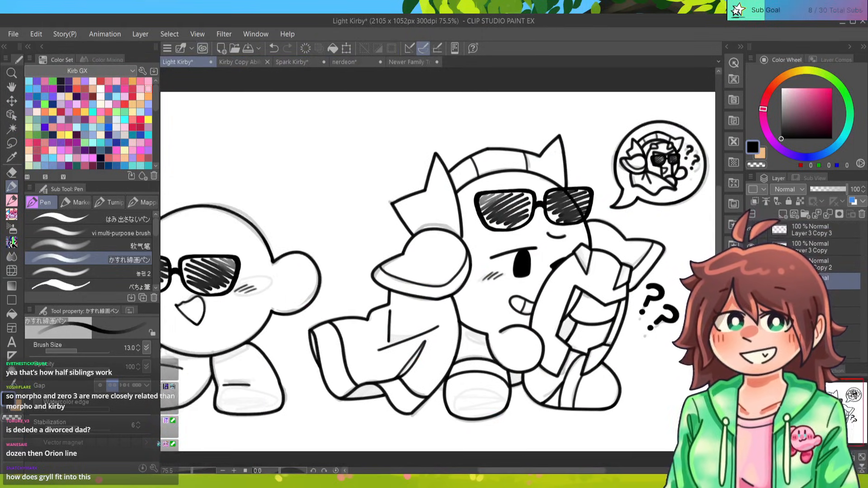
scroll(430, 272, up, 2)
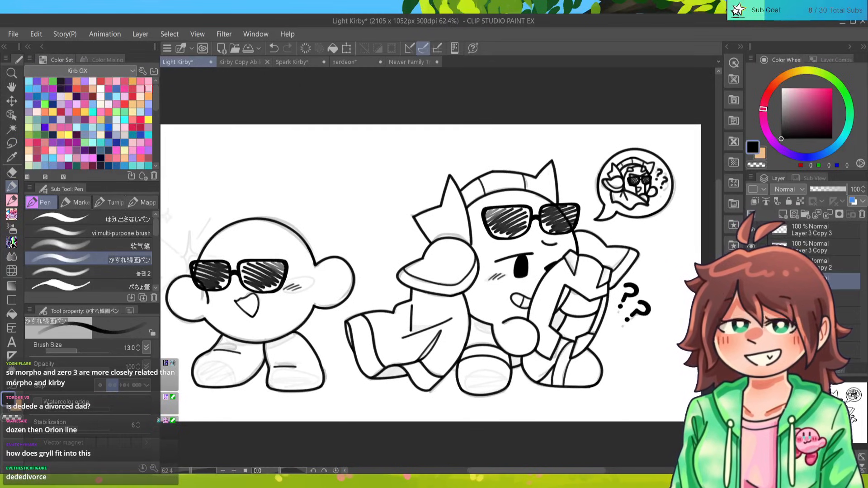
key(w)
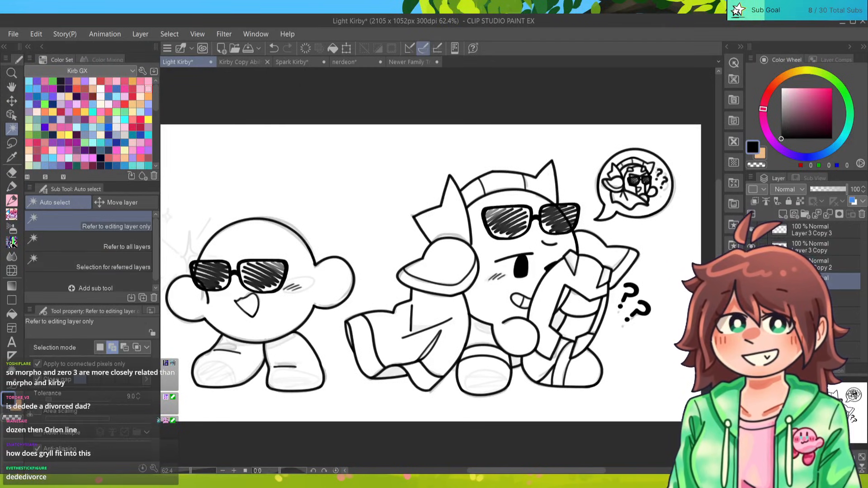
click(751, 281)
click(751, 281)
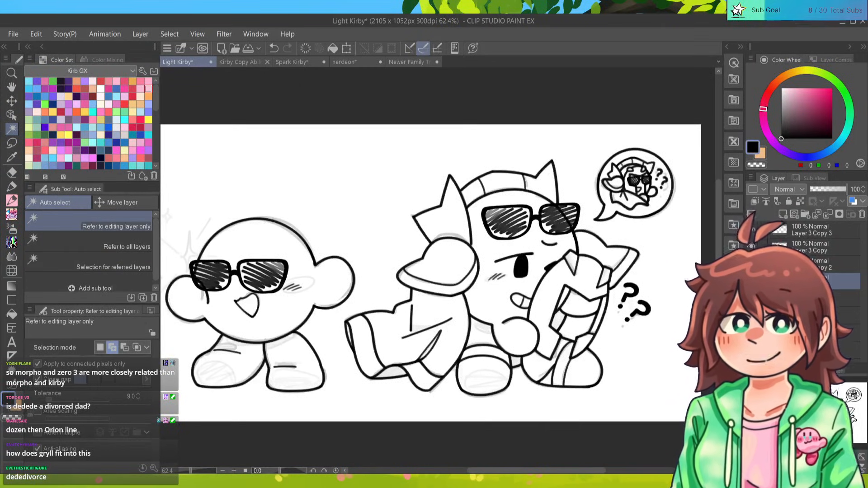
click(375, 181)
mouse_move(375, 181)
mouse_down()
mouse_move(369, 192)
mouse_move(385, 185)
mouse_up()
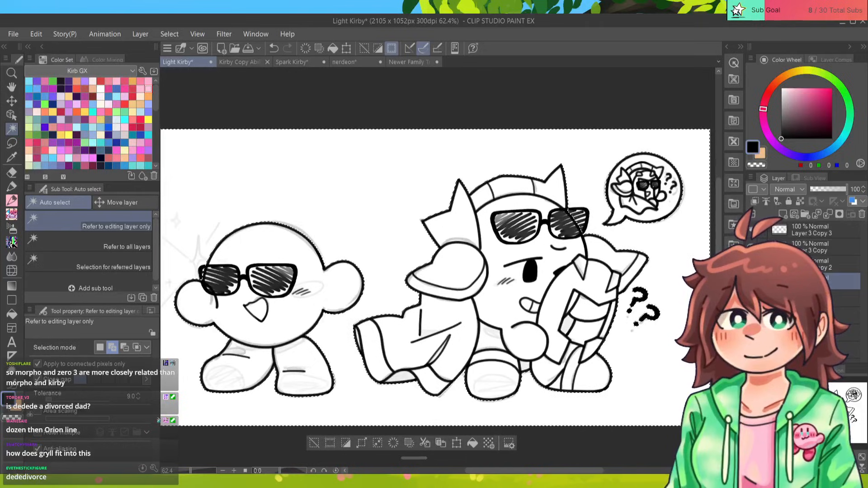
scroll(400, 336, down, 1)
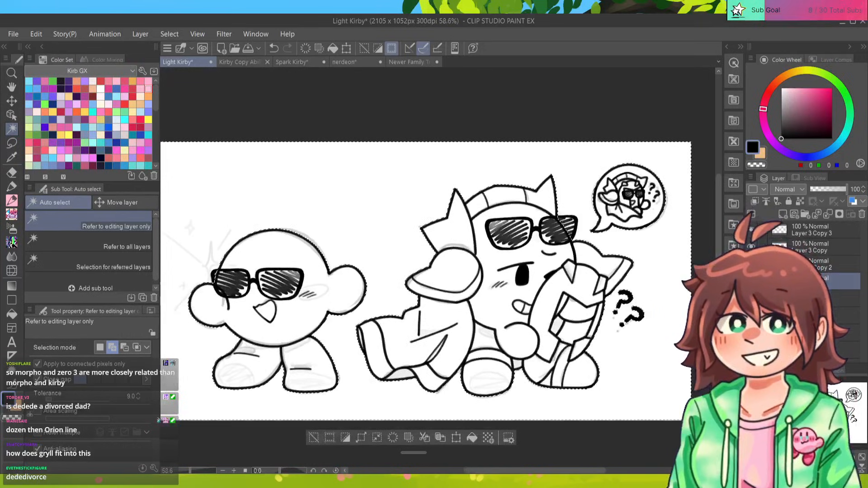
scroll(437, 267, up, 1)
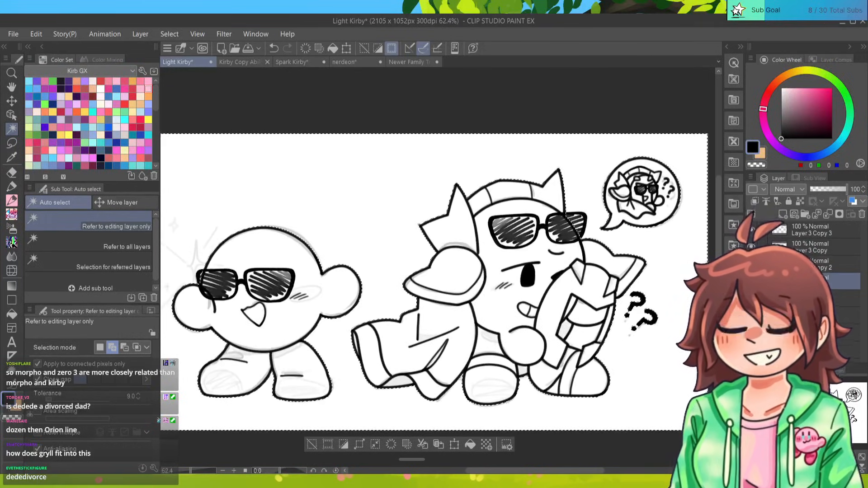
scroll(437, 270, down, 3)
scroll(437, 269, up, 2)
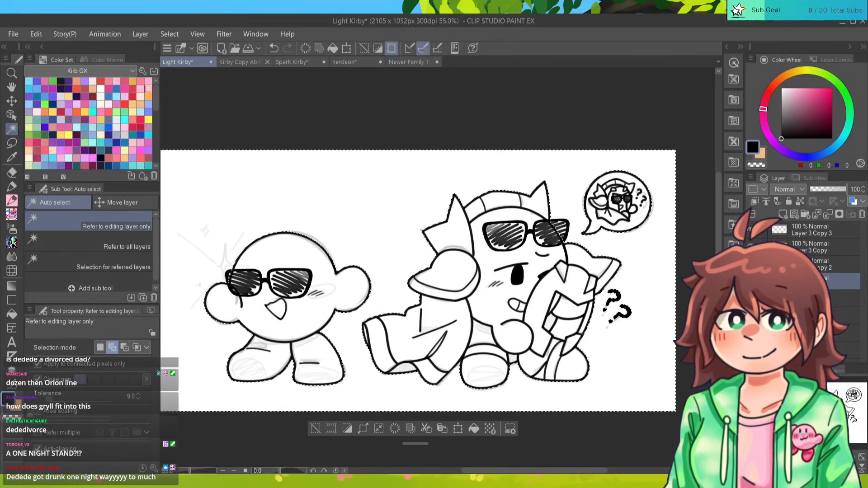
drag(437, 270, 462, 257)
key(ctrl+shift+i)
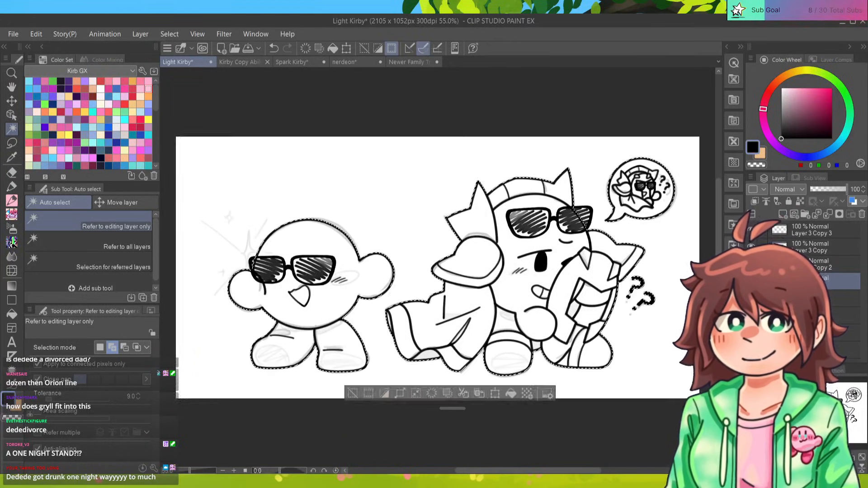
key(ctrl+d)
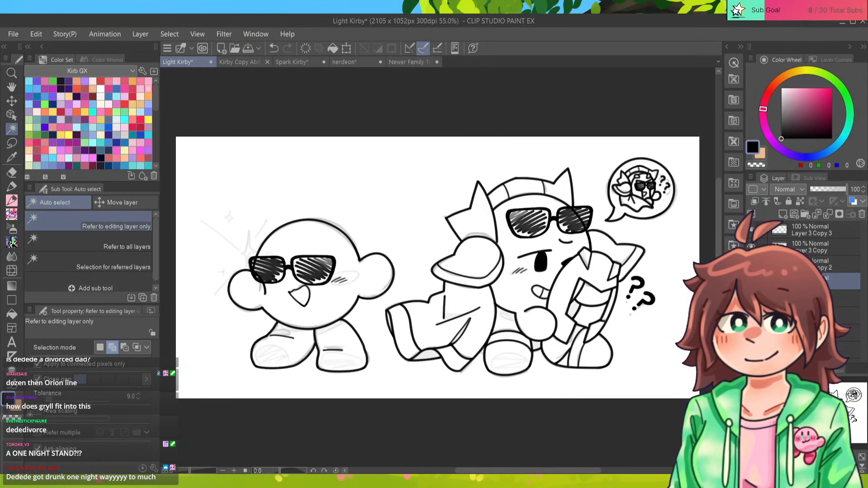
Auto-select the empty background again and invert the selection so it covers the characters and the speech bubble.
click(420, 217)
click(387, 415)
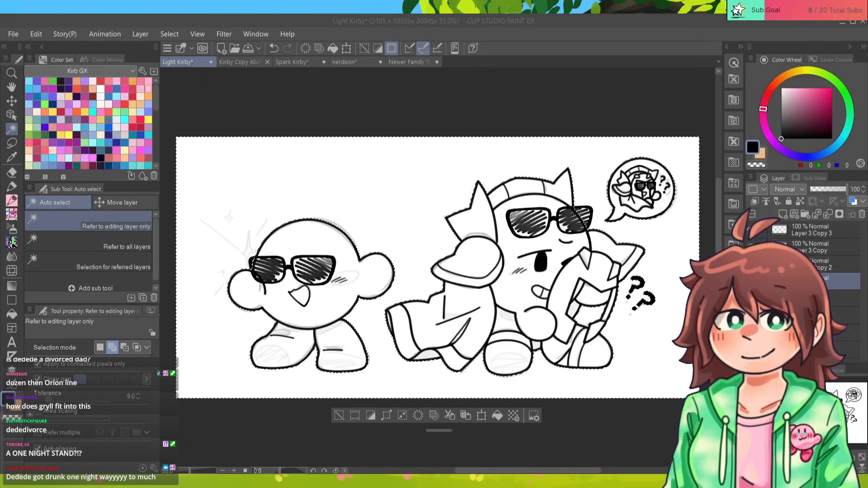
key(Return)
key(ctrl+shift+i)
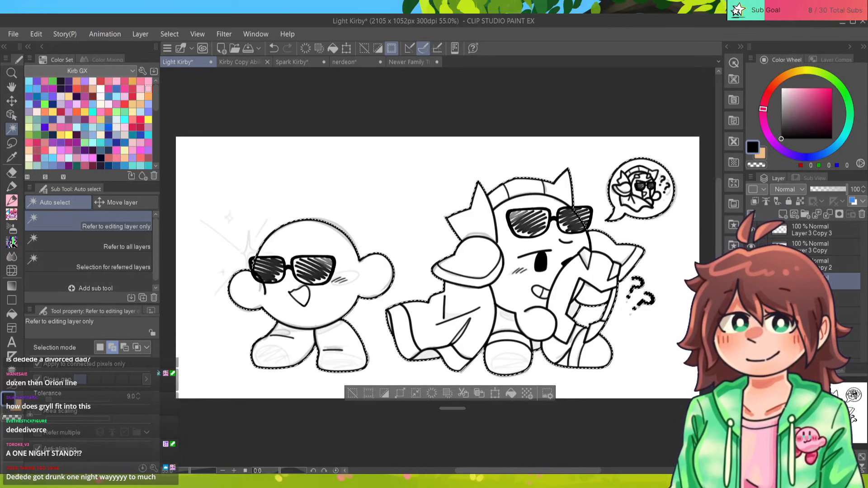
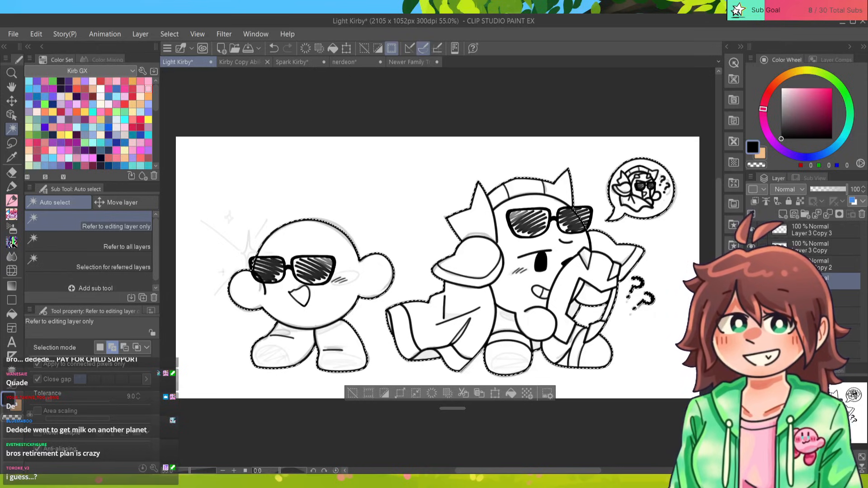
Add a new layer for the base colours below the line art and ready the Fill tool, referring only to the editing layer.
drag(434, 271, 422, 278)
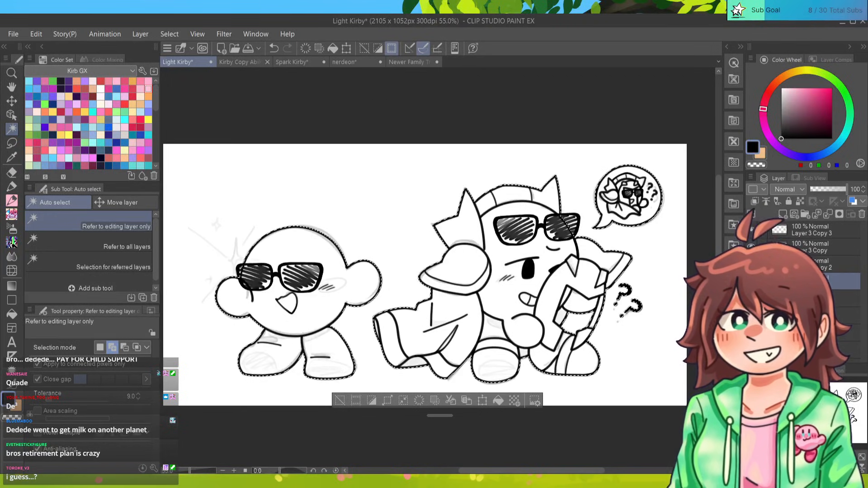
click(845, 299)
key(ctrl+shift+n)
drag(425, 271, 428, 275)
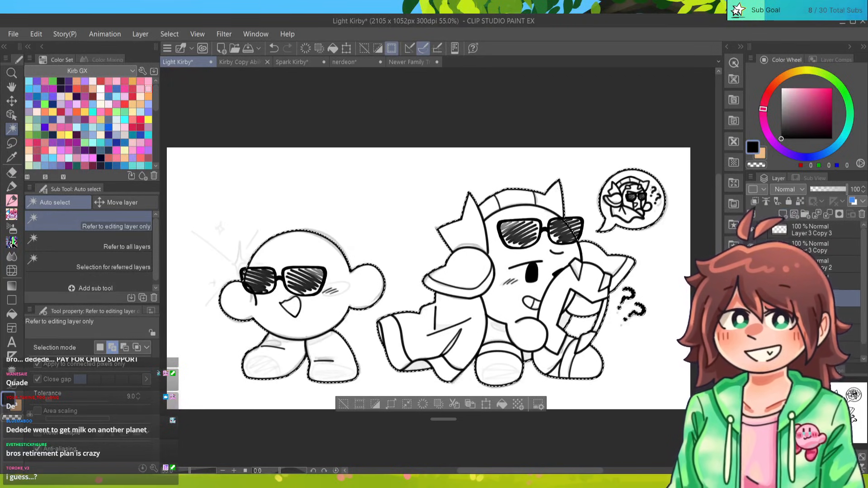
key(g)
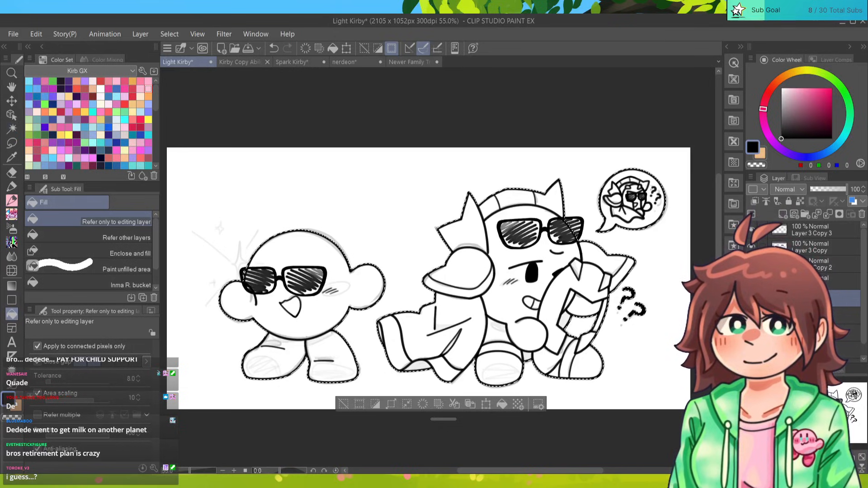
Fill the selected characters and speech bubble with light pink (255, 191, 217) sampled from the Spark Kirby drawing, and lock the layer's transparent pixels.
click(244, 61)
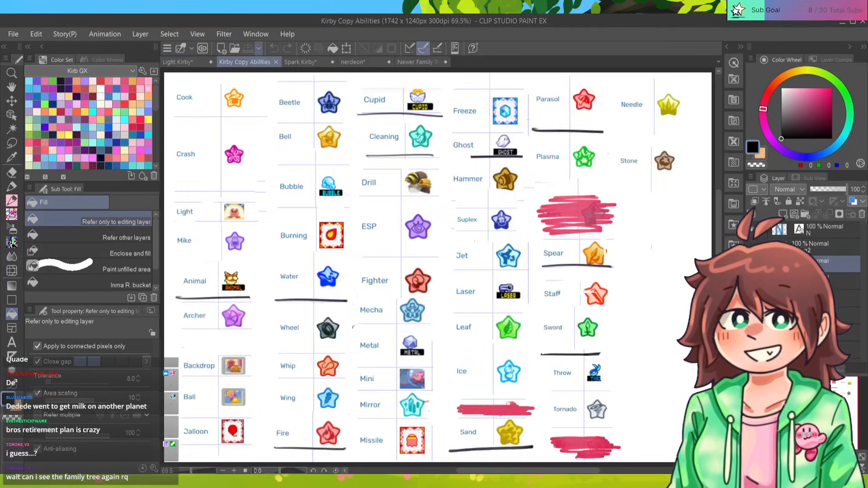
click(299, 62)
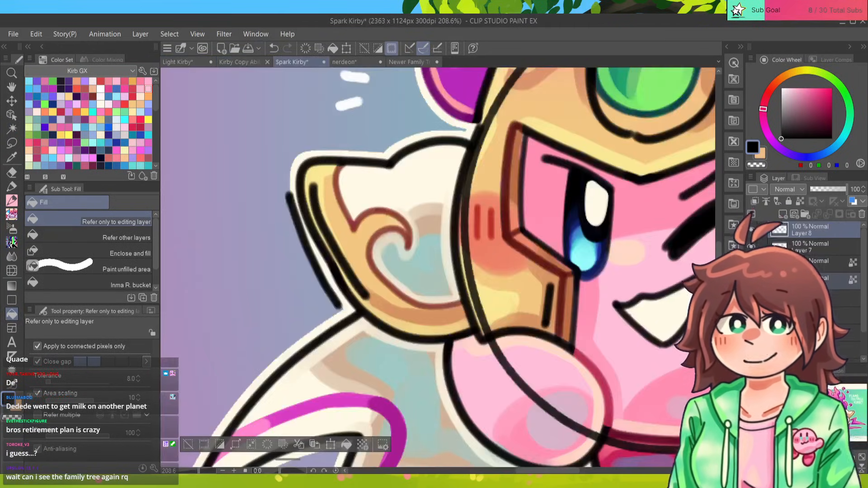
scroll(438, 267, down, 5)
scroll(438, 266, up, 2)
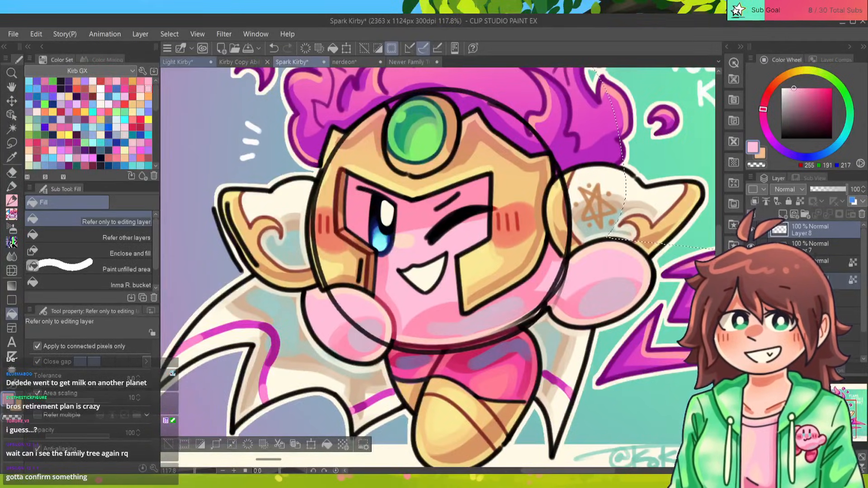
click(178, 62)
click(516, 289)
click(308, 258)
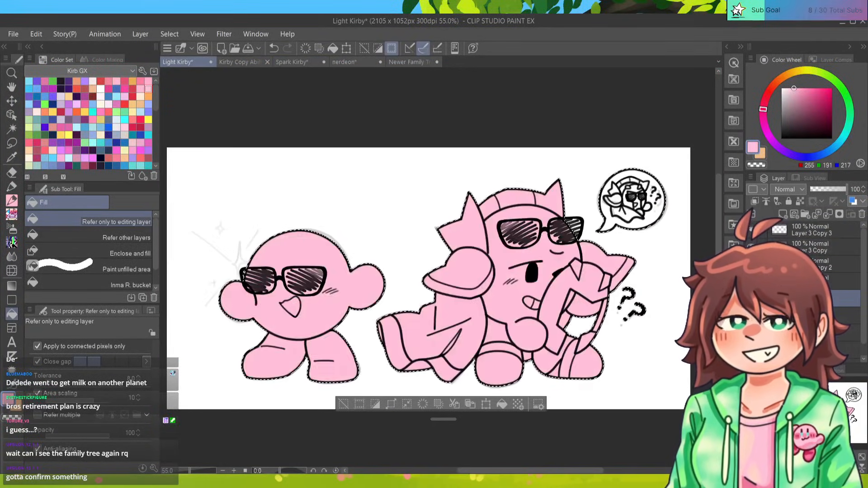
drag(308, 258, 288, 265)
click(596, 194)
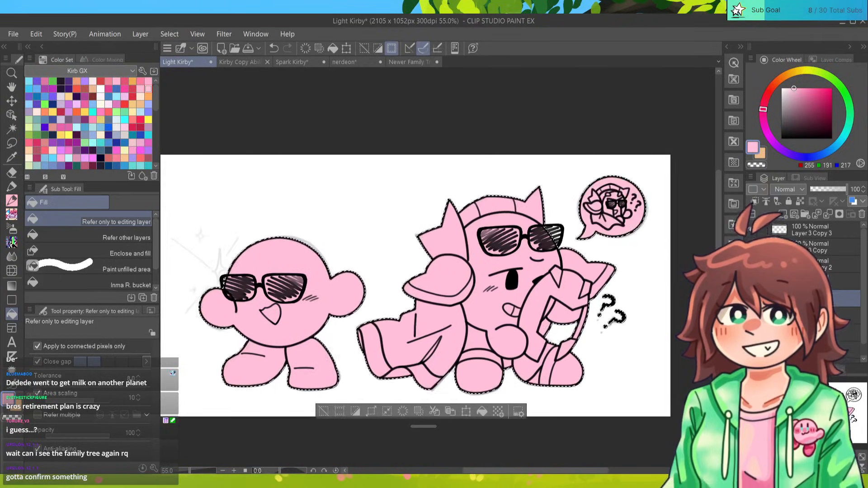
click(800, 201)
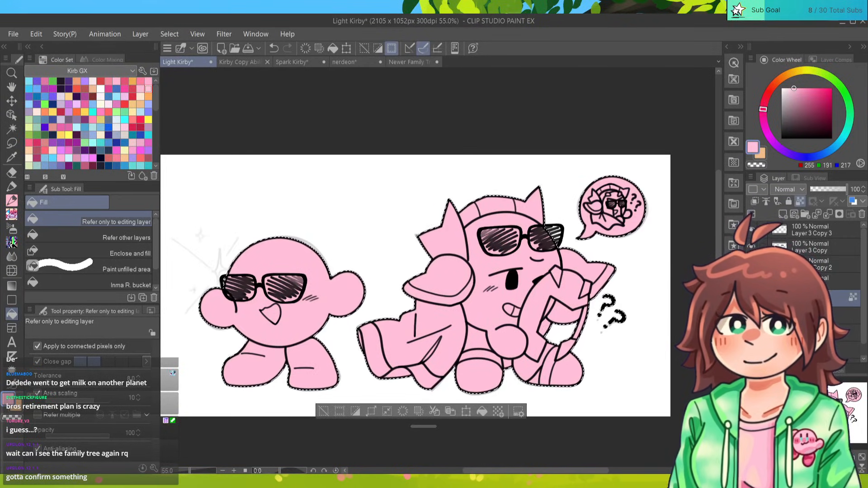
Paint both feet of the plain Kirby with hot pink (243, 72, 158) sampled from the Spark Kirby drawing, using the はみ出さないペン pen.
click(291, 62)
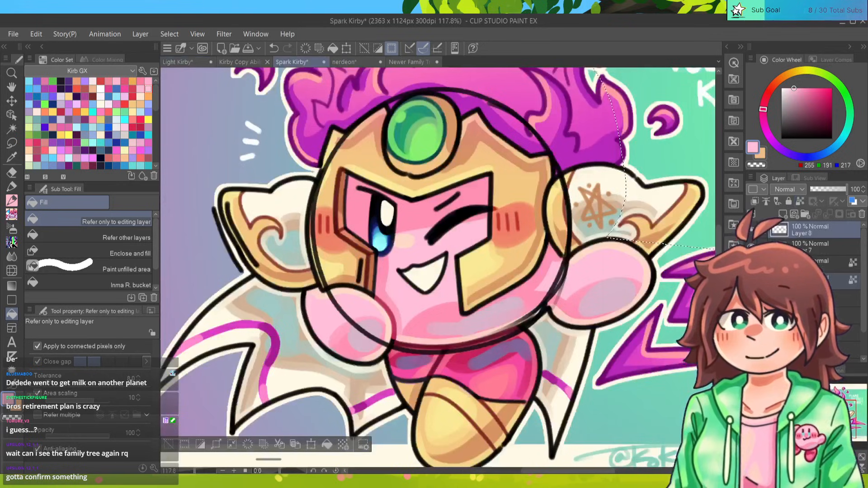
alt+click(518, 372)
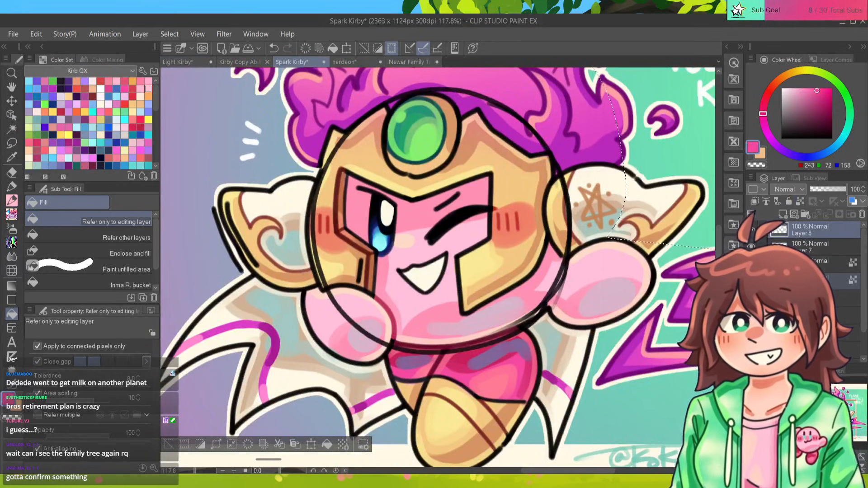
click(183, 62)
key(p)
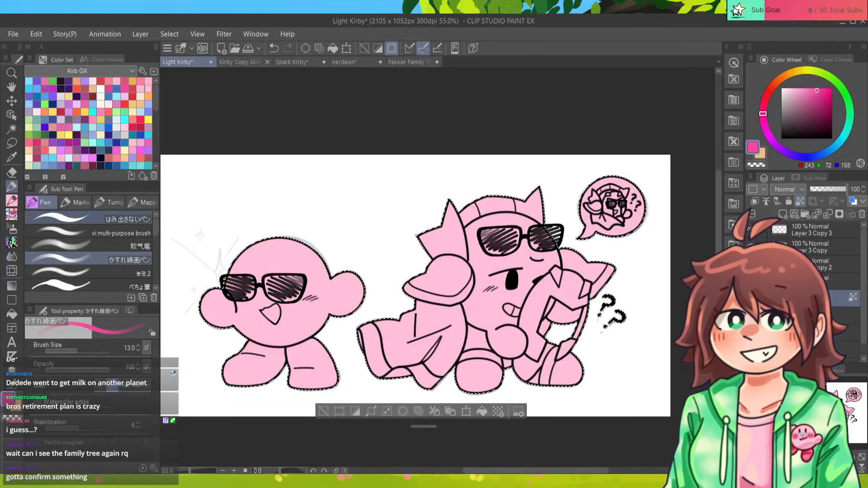
mouse_move(300, 357)
mouse_down()
mouse_move(304, 330)
mouse_move(303, 339)
mouse_move(317, 330)
mouse_move(323, 346)
mouse_move(274, 360)
mouse_up()
drag(93, 350, 81, 351)
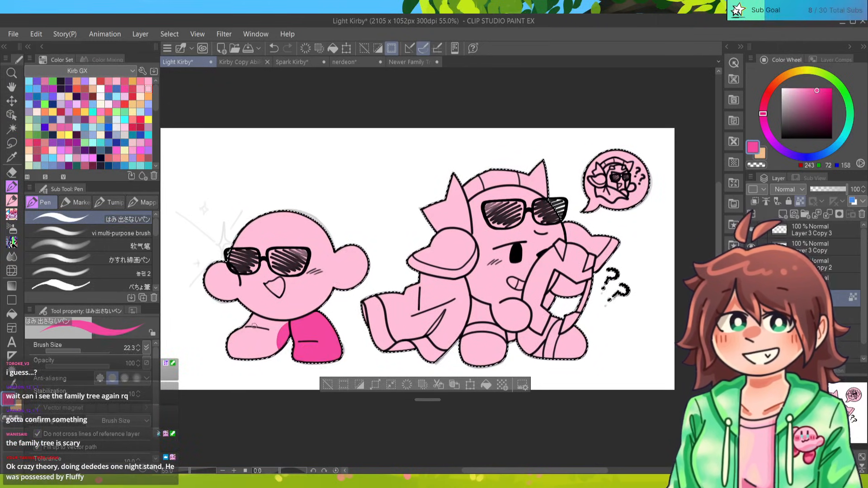
mouse_move(253, 326)
mouse_down()
mouse_move(277, 316)
mouse_move(287, 324)
mouse_move(235, 328)
mouse_move(260, 321)
mouse_move(240, 345)
mouse_move(275, 337)
mouse_move(287, 349)
mouse_move(202, 349)
mouse_up()
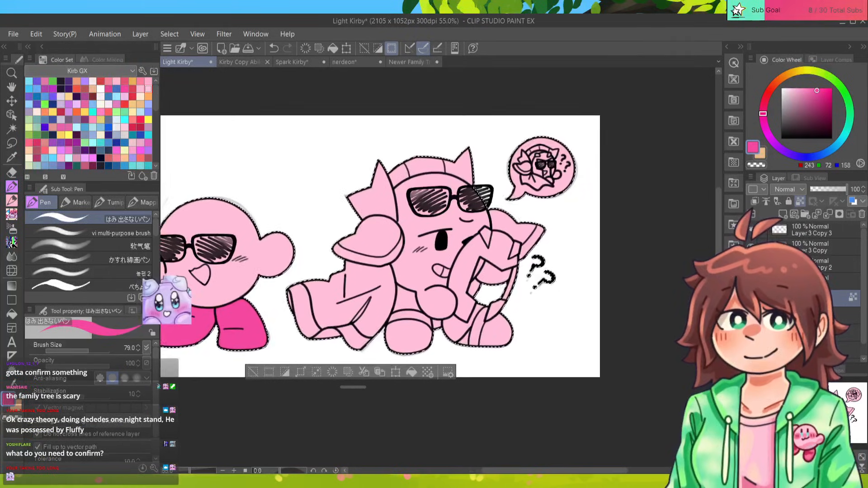
Paint the area between the caped Kirby's cloak and hand in the same hot pink, with the pen at size 45.1.
scroll(441, 269, up, 7)
scroll(379, 302, down, 2)
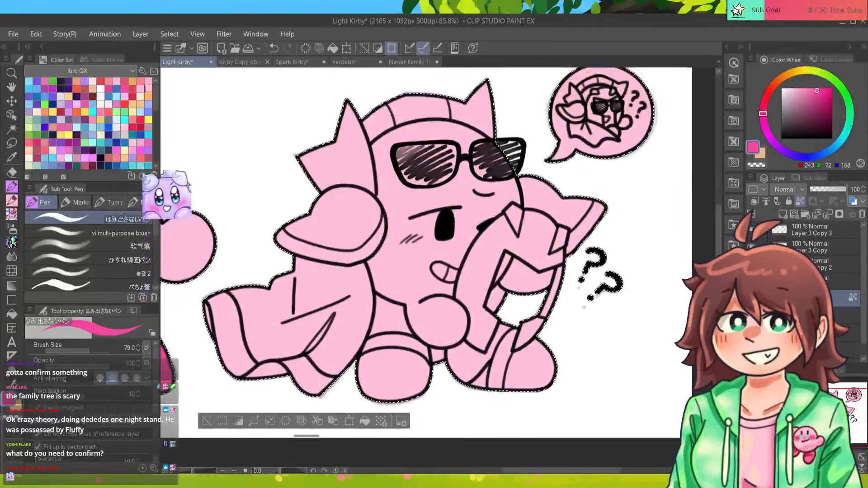
mouse_move(379, 302)
mouse_down()
mouse_move(372, 337)
mouse_move(380, 296)
mouse_move(403, 313)
mouse_move(412, 336)
mouse_move(385, 330)
mouse_move(379, 308)
mouse_move(404, 322)
mouse_move(567, 323)
mouse_move(425, 330)
mouse_up()
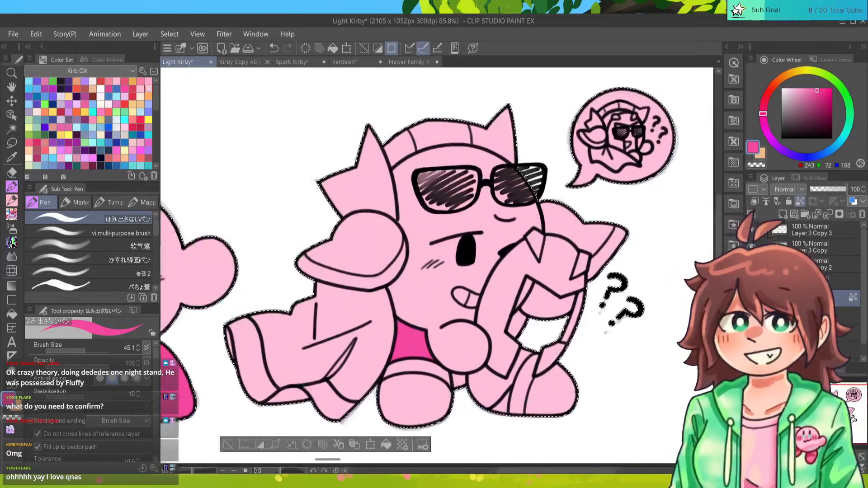
scroll(438, 267, down, 11)
scroll(437, 268, up, 11)
scroll(437, 267, down, 2)
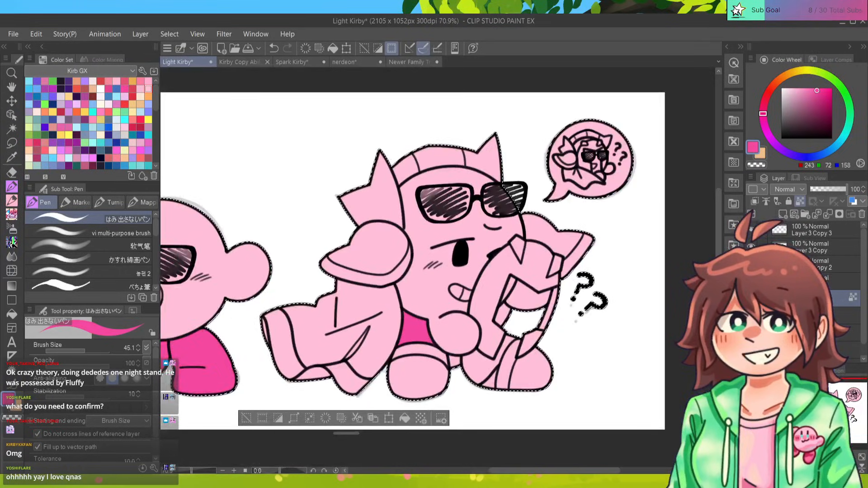
Sample cream (255, 249, 229) from the Spark Kirby drawing, clear the selection there, and start colouring the piece behind the caped Kirby's face.
click(239, 62)
click(291, 61)
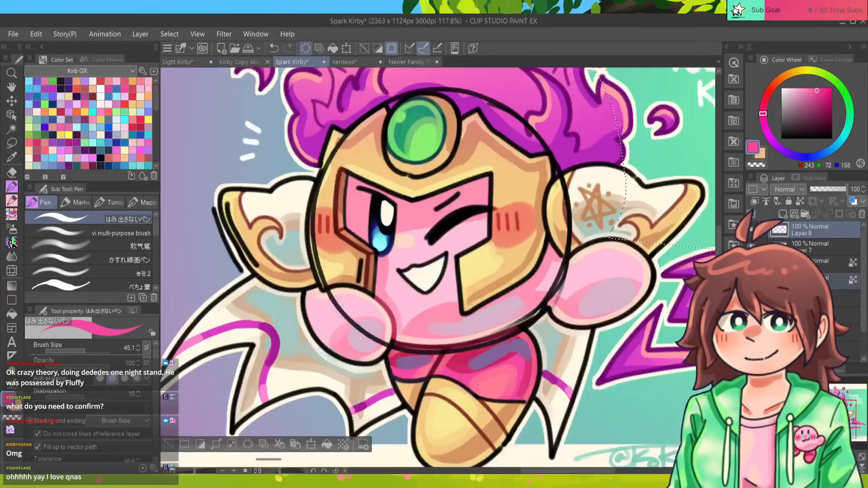
drag(437, 267, 406, 281)
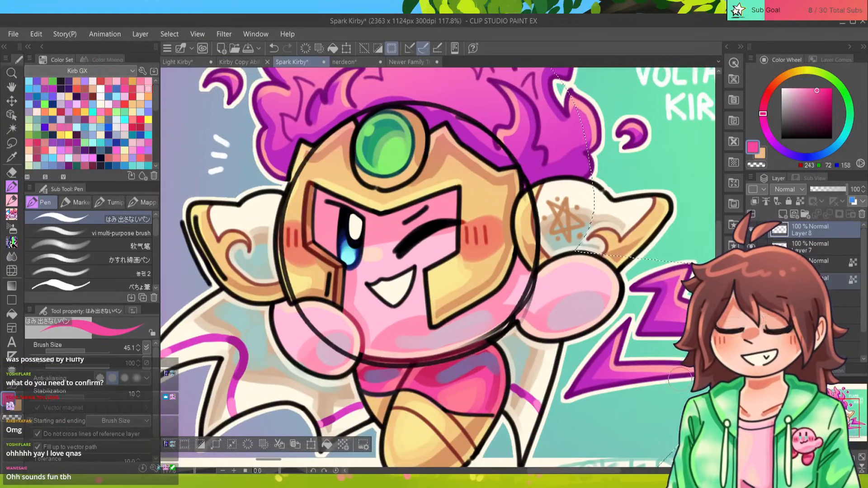
key(ctrl+d)
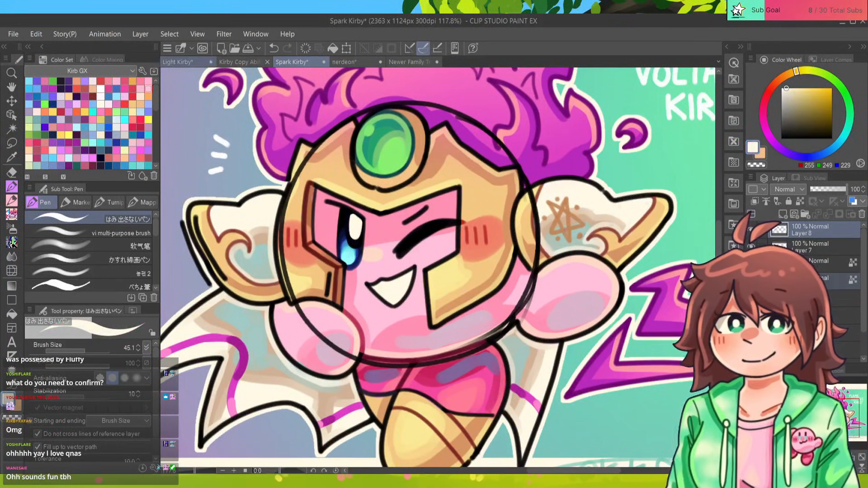
click(178, 62)
mouse_move(434, 271)
mouse_down()
mouse_move(442, 247)
mouse_move(418, 271)
mouse_up()
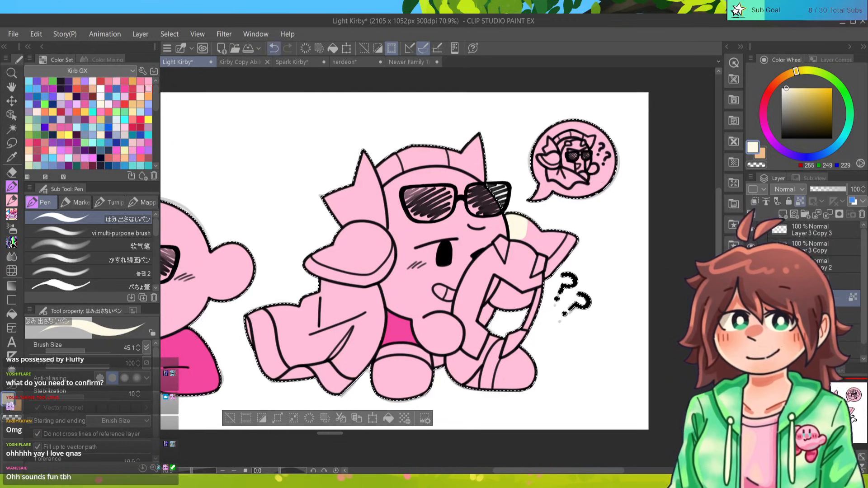
Sample tan (242, 195, 132) from the Spark Kirby drawing and paint the front and upper part of the caped Kirby's handheld mask.
click(239, 62)
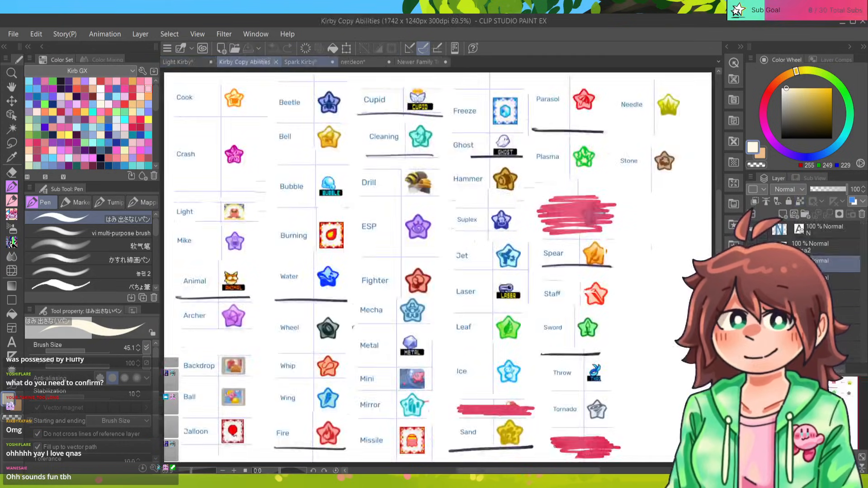
click(292, 62)
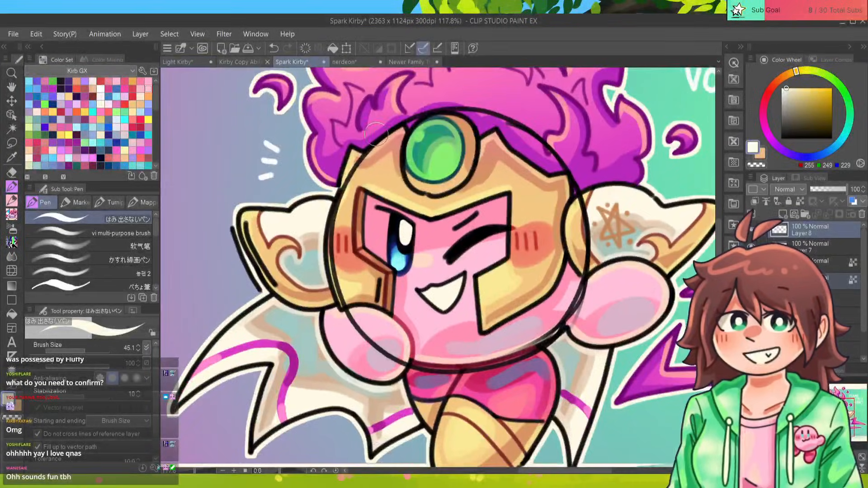
click(177, 62)
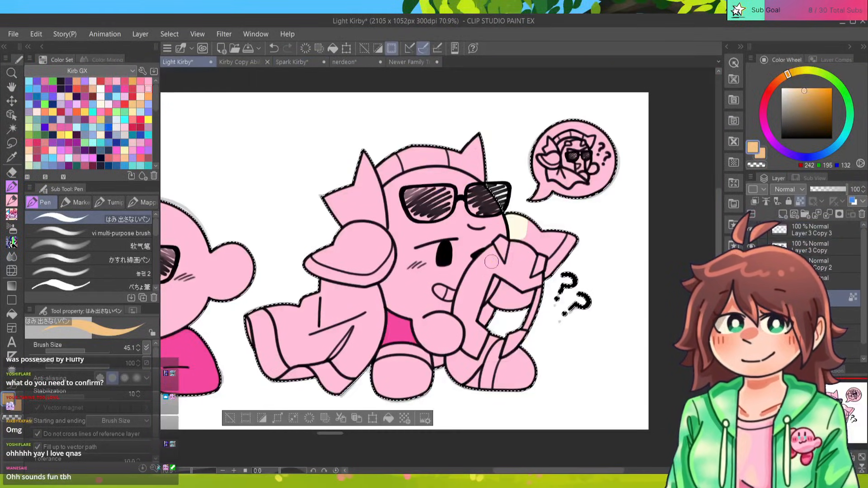
alt+click(479, 275)
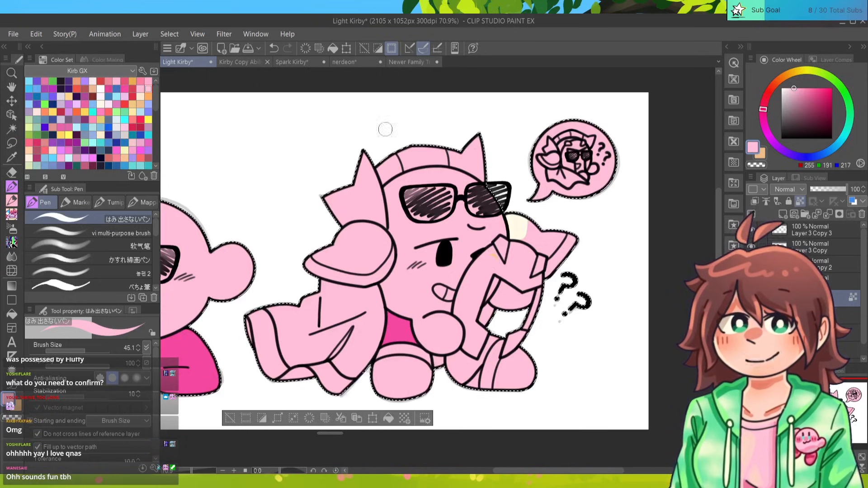
click(274, 48)
alt+click(492, 259)
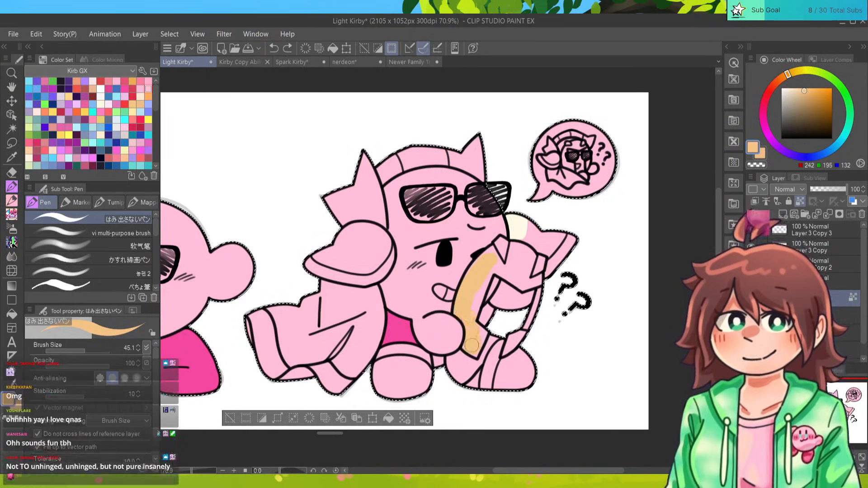
drag(461, 311, 471, 354)
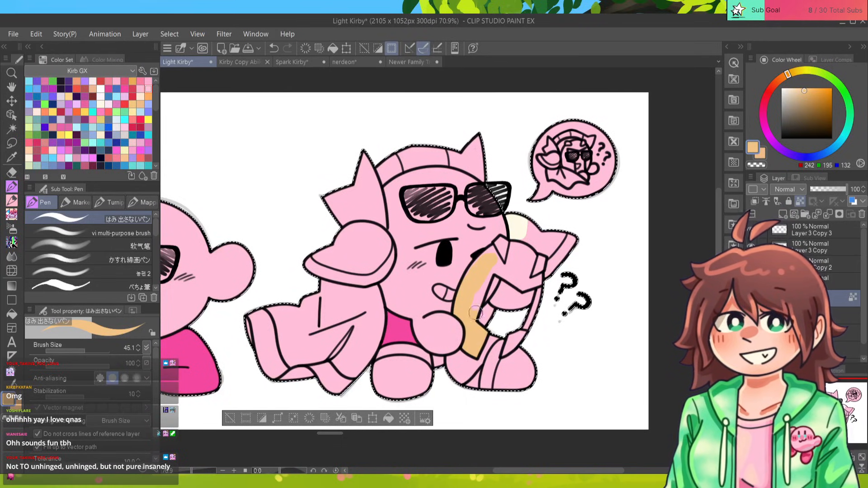
mouse_move(502, 249)
mouse_down()
mouse_move(499, 271)
mouse_move(515, 282)
mouse_move(534, 257)
mouse_move(511, 247)
mouse_move(511, 277)
mouse_move(526, 277)
mouse_up()
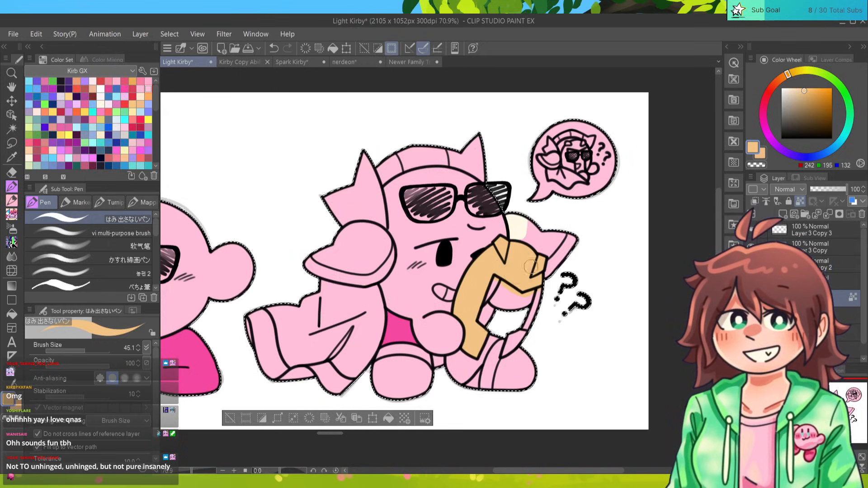
Clean the spill inside the mask opening with light pink (255, 191, 217) and finish the mask's thin far side in tan (242, 195, 132).
alt+click(552, 246)
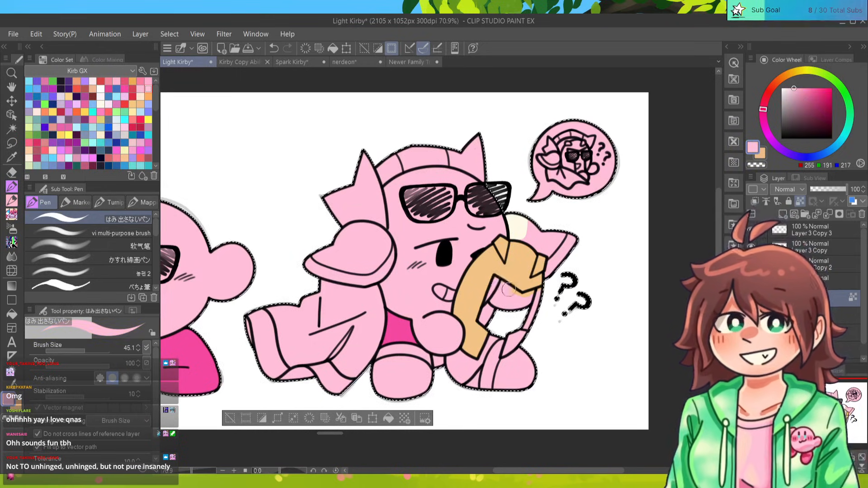
alt+click(540, 286)
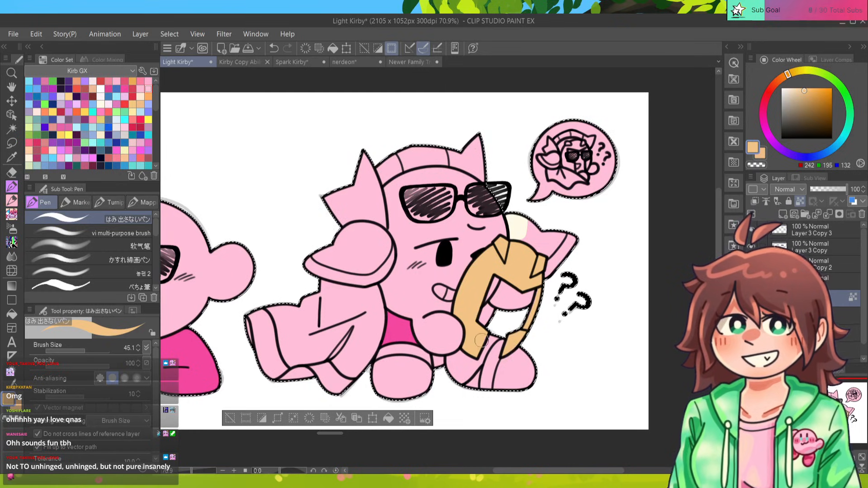
drag(482, 342, 464, 343)
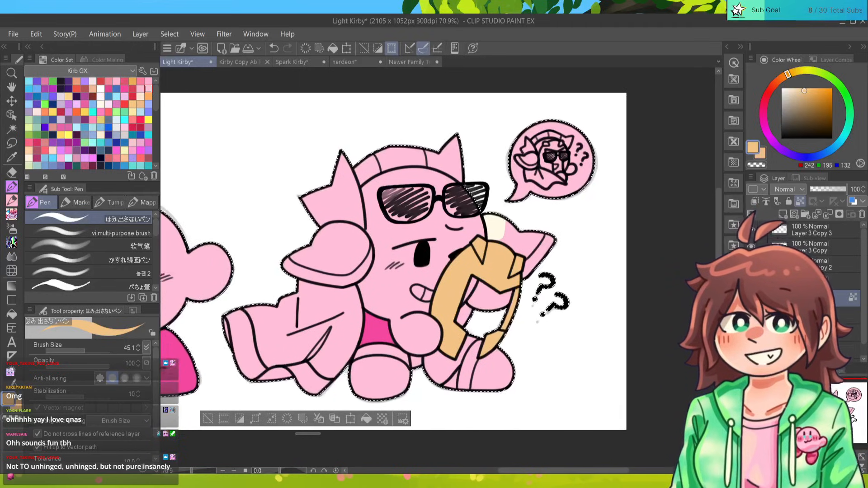
scroll(434, 249, up, 3)
scroll(434, 248, down, 2)
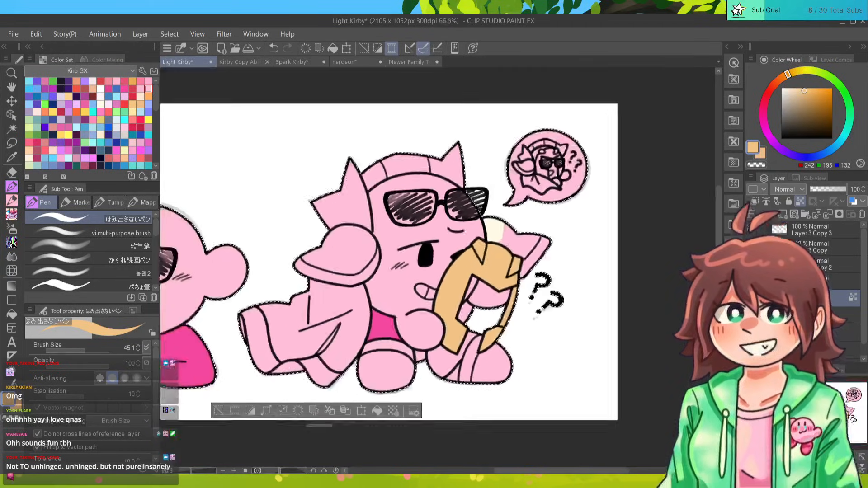
scroll(434, 248, up, 2)
mouse_move(463, 343)
mouse_down()
mouse_move(530, 340)
mouse_move(494, 363)
mouse_move(478, 347)
mouse_up()
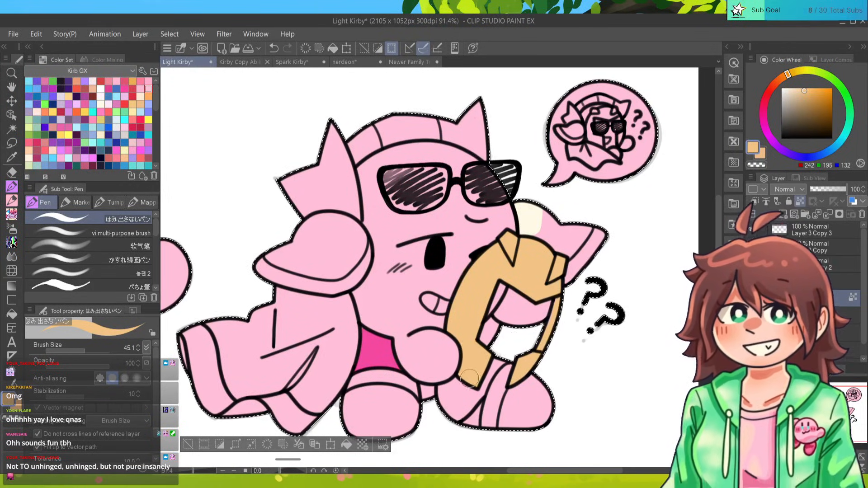
scroll(463, 393, down, 4)
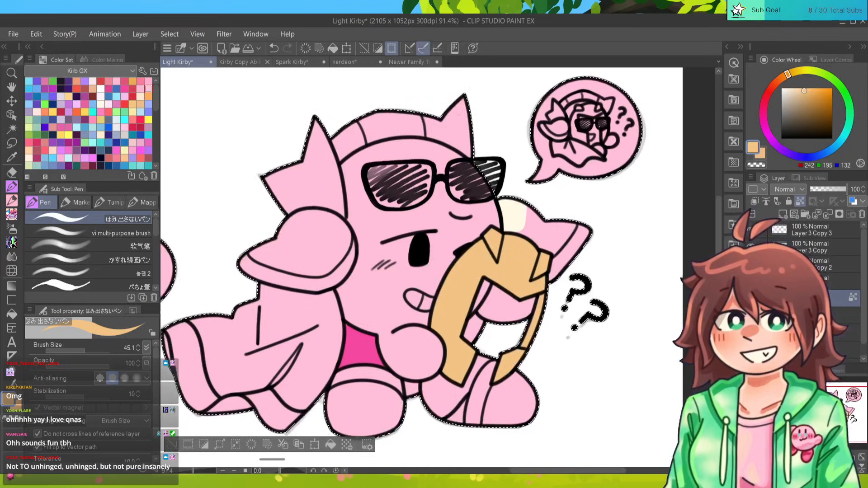
scroll(462, 393, up, 3)
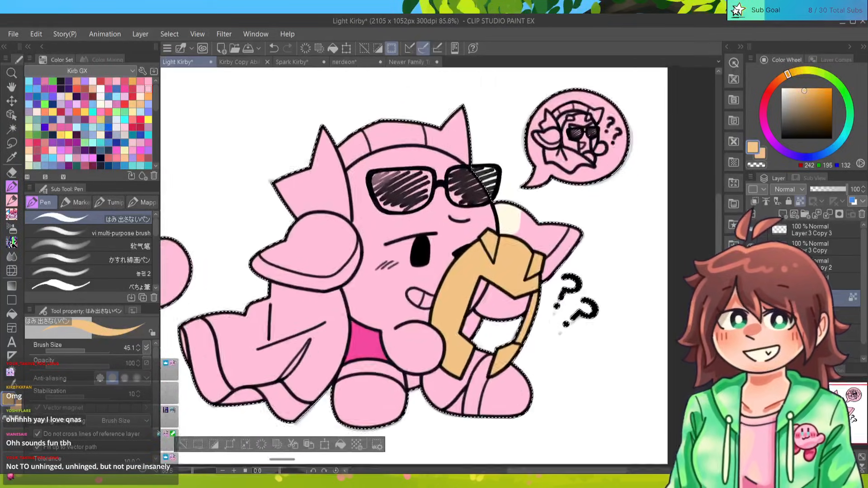
scroll(425, 264, up, 3)
scroll(424, 265, down, 2)
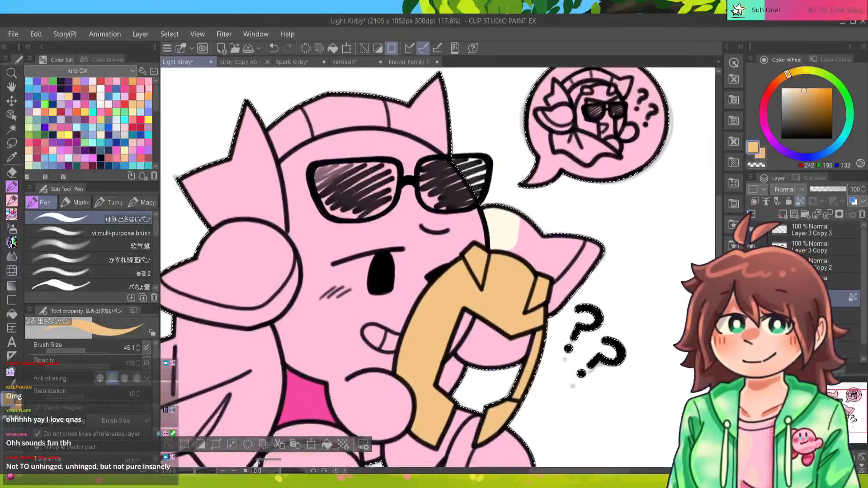
scroll(425, 264, up, 2)
drag(425, 265, 486, 195)
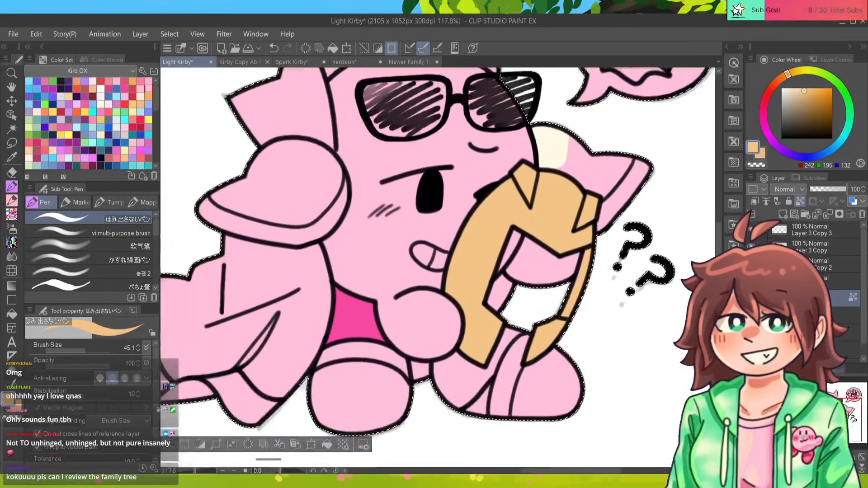
scroll(434, 265, down, 3)
scroll(434, 264, up, 2)
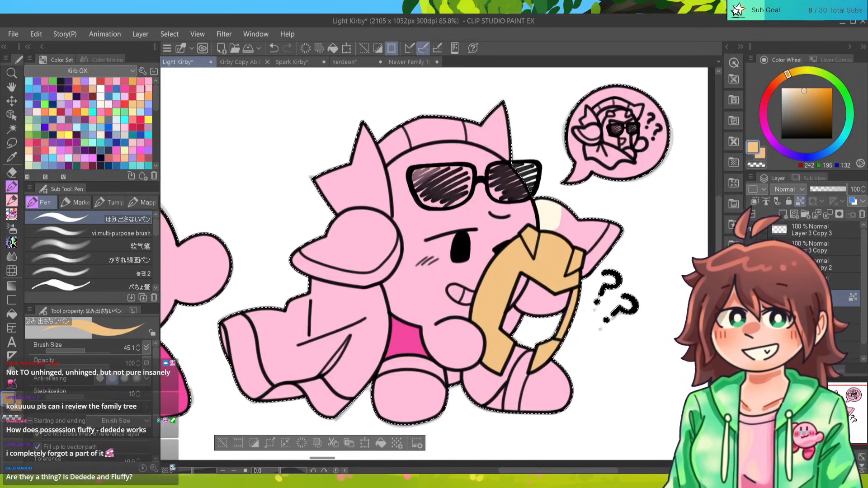
Hide the pink and black annotation marks in the Newer Family Tree drawing and return to the Light Kirby drawing.
click(414, 62)
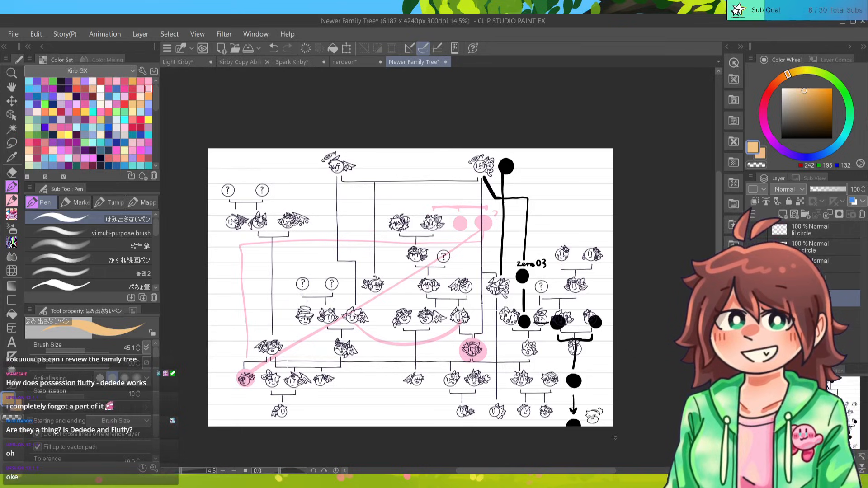
click(752, 298)
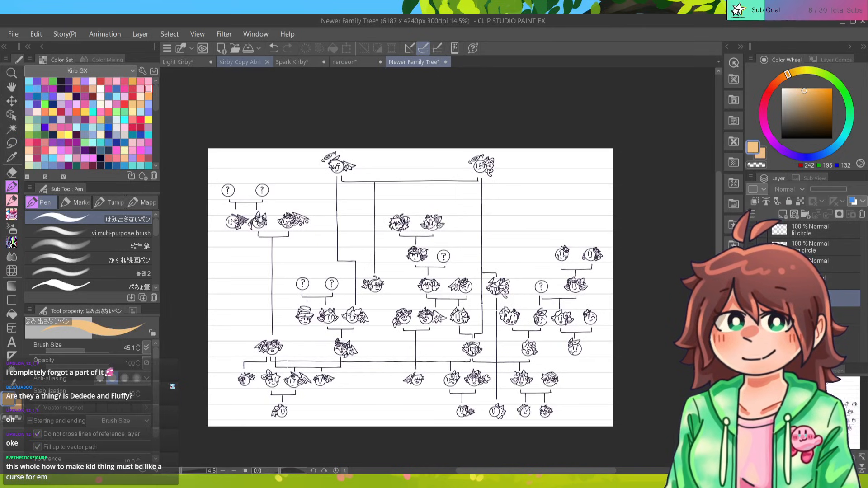
click(239, 62)
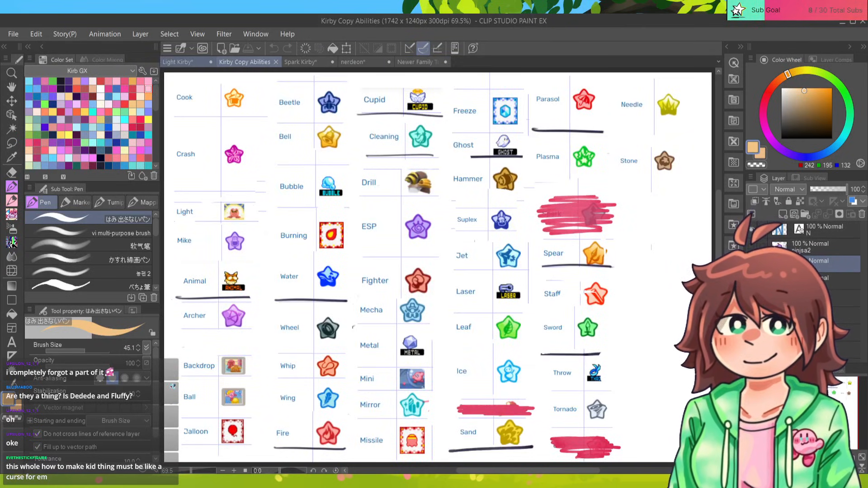
click(179, 62)
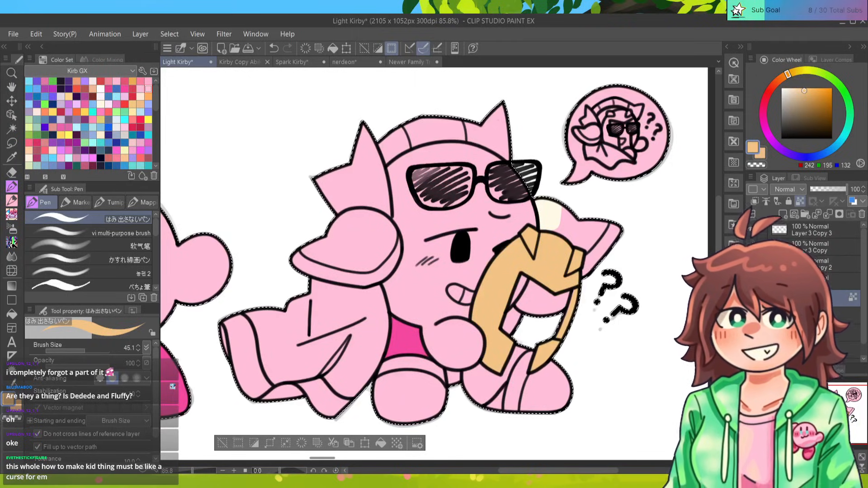
Paint both of the caped Kirby's boots and the outer edge of the piece behind its face in tan (242, 195, 132).
key(ctrl+minus)
key(ctrl+minus)
key(ctrl+minus)
key(ctrl+plus)
key(ctrl+plus)
key(ctrl+plus)
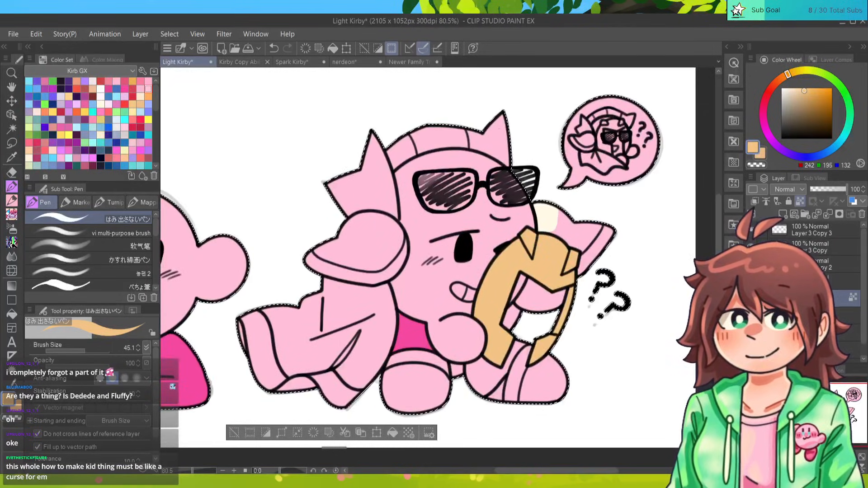
key(ctrl+minus)
key(ctrl+minus)
key(ctrl+plus)
key(ctrl+plus)
key(ctrl+plus)
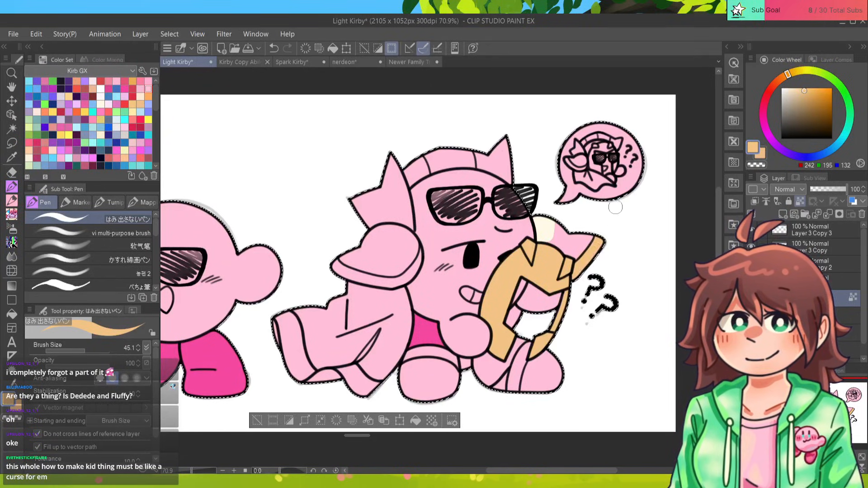
mouse_move(526, 350)
mouse_down()
mouse_move(512, 397)
mouse_move(515, 377)
mouse_move(508, 381)
mouse_move(522, 370)
mouse_move(513, 391)
mouse_move(526, 386)
mouse_move(538, 403)
mouse_up()
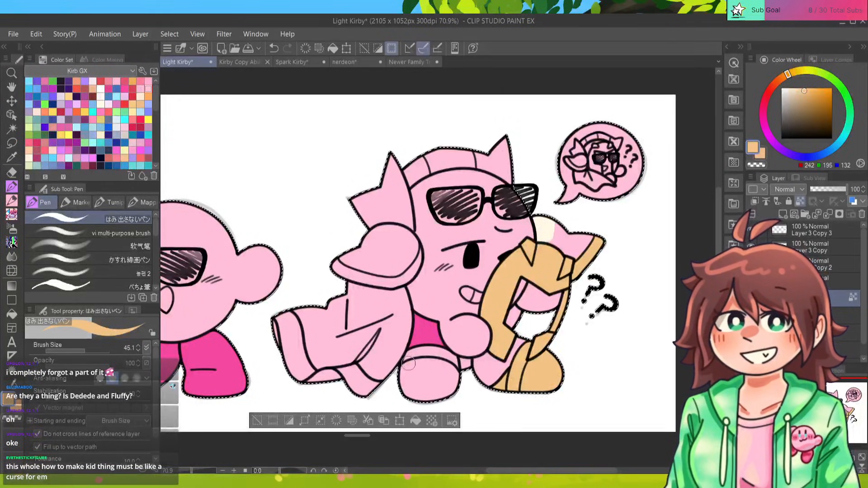
drag(408, 363, 413, 357)
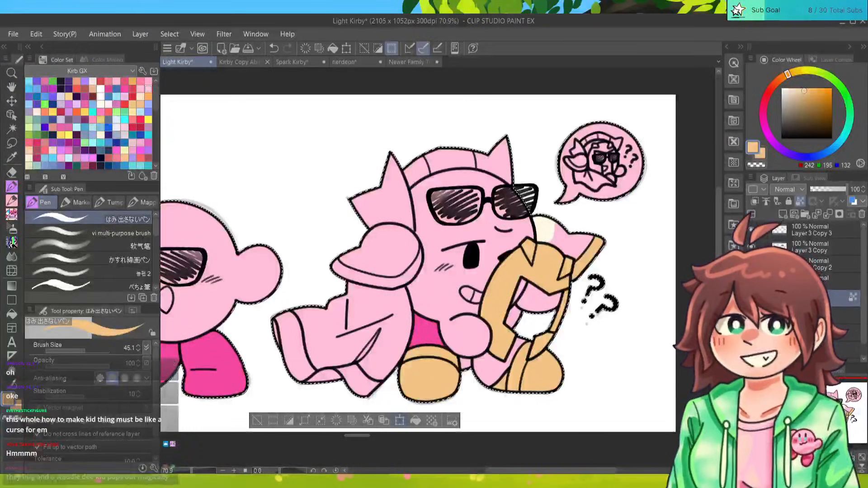
Sample hot pink (243, 72, 158) from the artwork and paint the caped Kirby's leg area between the hand, mask and far boot.
alt+click(468, 360)
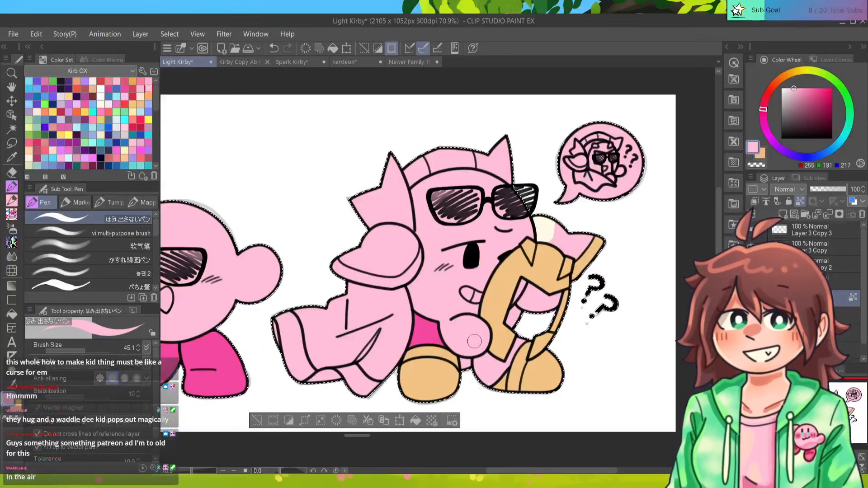
alt+click(467, 288)
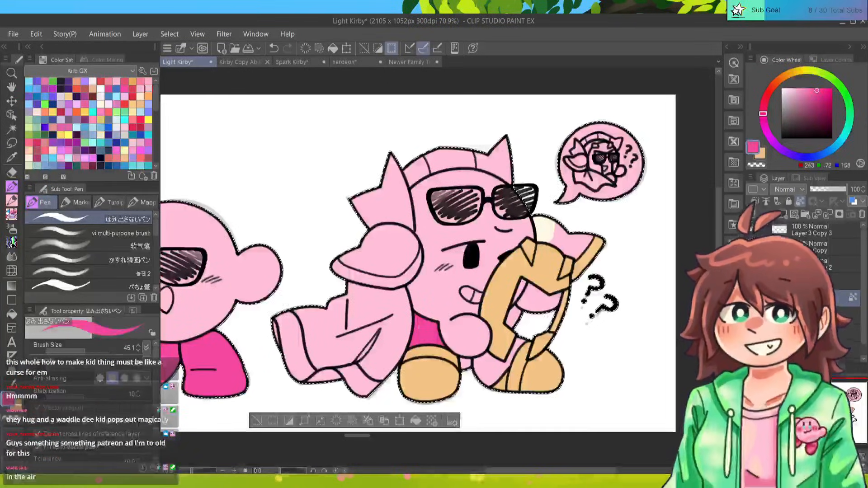
alt+click(477, 360)
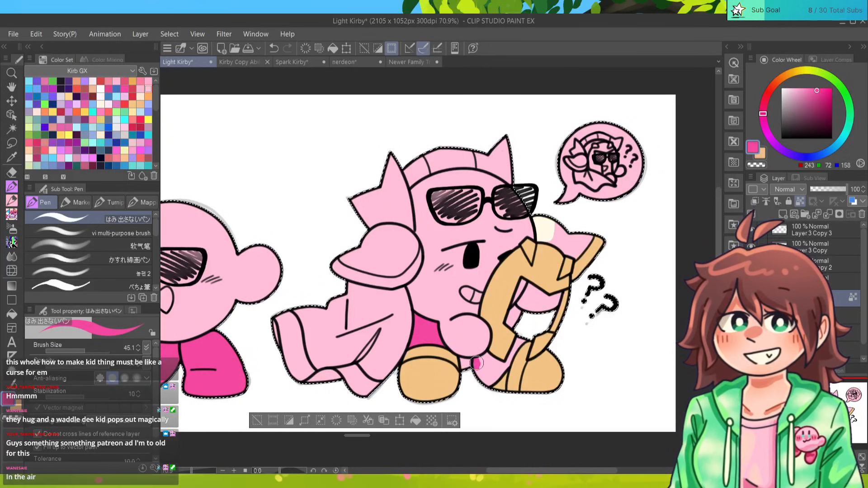
drag(477, 363, 486, 357)
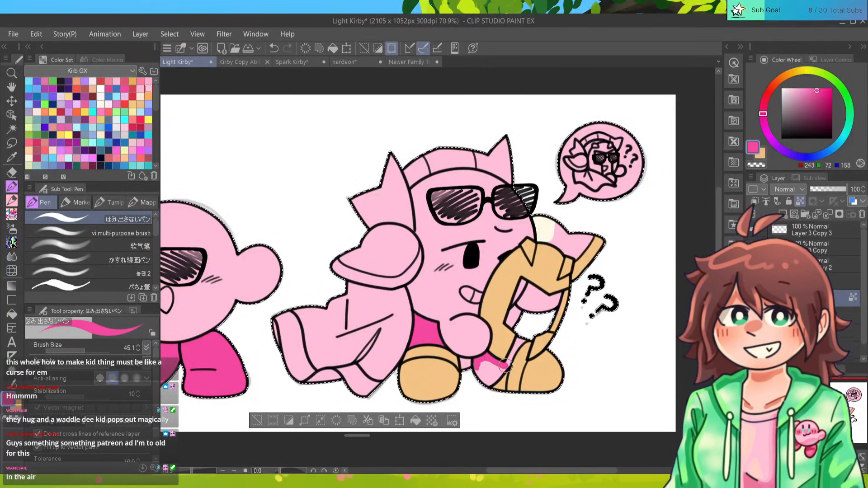
mouse_move(519, 345)
mouse_down()
mouse_move(490, 379)
mouse_move(499, 372)
mouse_move(480, 372)
mouse_up()
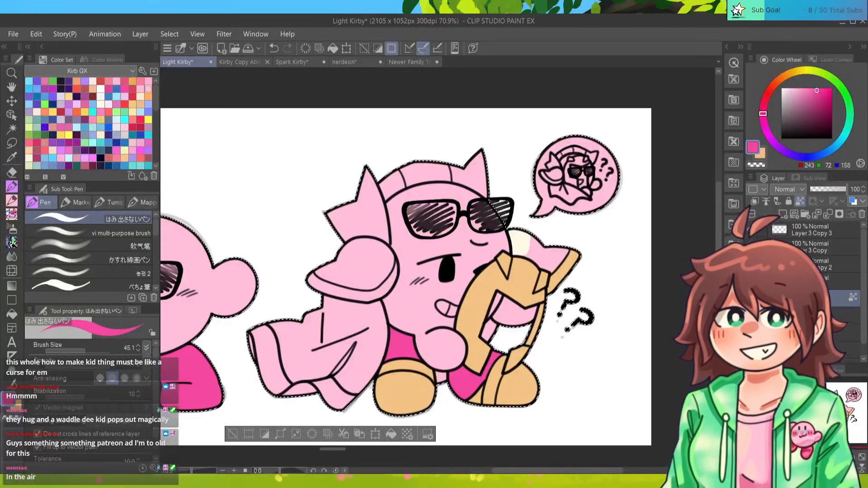
Choose red (213, 68, 69) from the Kirb GX colour set and paint the caped Kirby's cloak, raised arm and the spiked piece above it.
drag(763, 114, 771, 86)
click(815, 88)
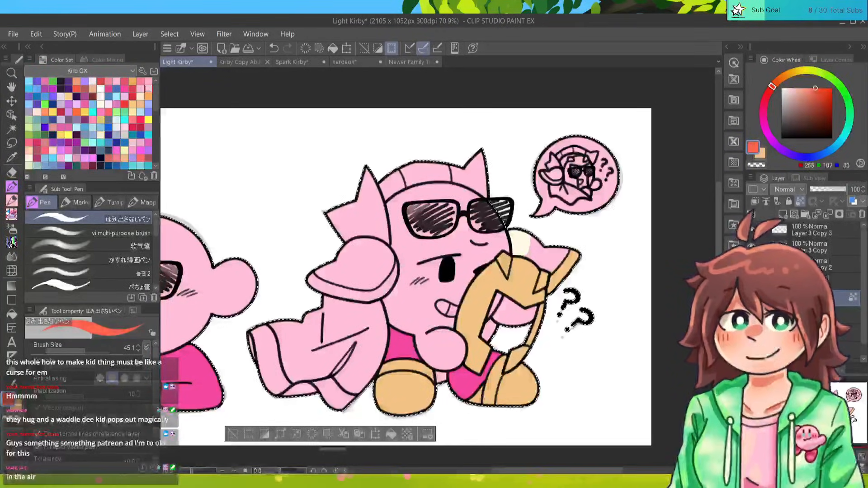
click(768, 92)
click(821, 92)
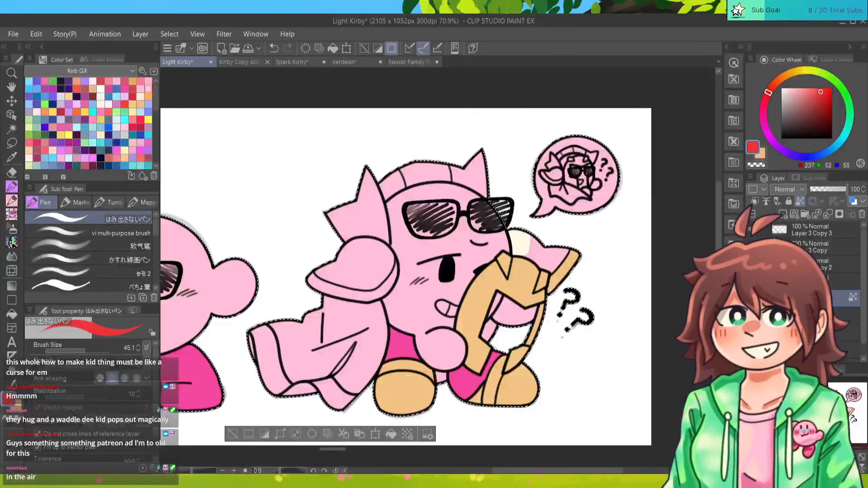
click(133, 96)
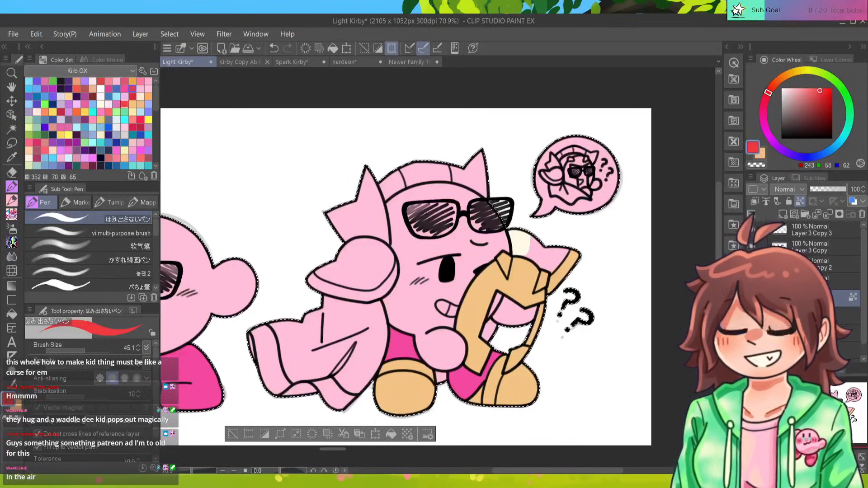
click(101, 81)
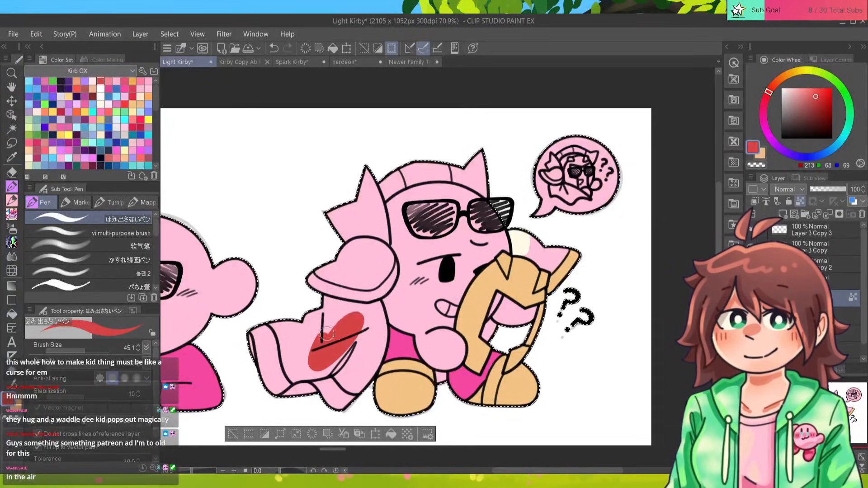
mouse_move(324, 303)
mouse_down()
mouse_move(361, 385)
mouse_move(275, 348)
mouse_move(307, 366)
mouse_move(362, 337)
mouse_move(367, 323)
mouse_move(365, 355)
mouse_move(349, 374)
mouse_up()
mouse_move(364, 245)
mouse_down()
mouse_move(355, 223)
mouse_move(358, 259)
mouse_move(327, 256)
mouse_move(363, 259)
mouse_move(371, 244)
mouse_move(368, 288)
mouse_move(334, 304)
mouse_move(308, 278)
mouse_move(333, 293)
mouse_move(354, 272)
mouse_up()
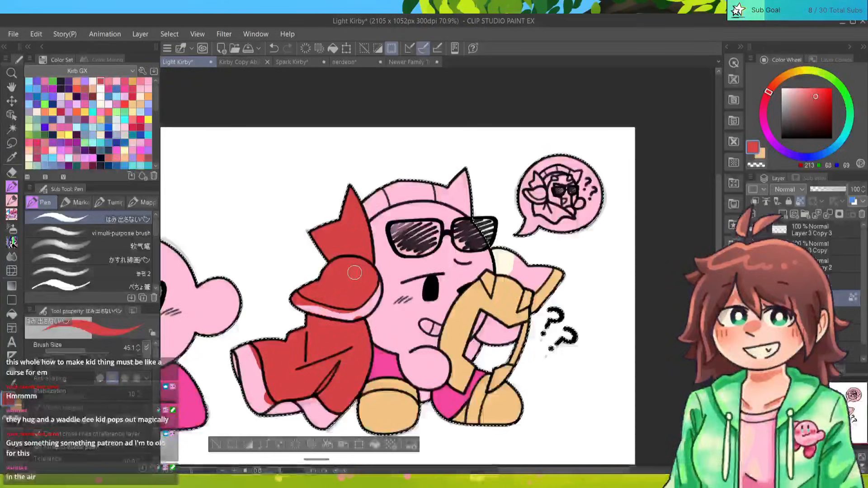
Sample tan (242, 195, 132) and paint the raised sleeve's trim, retouching the sleeve beside it with sampled red (213, 68, 69).
alt+click(513, 302)
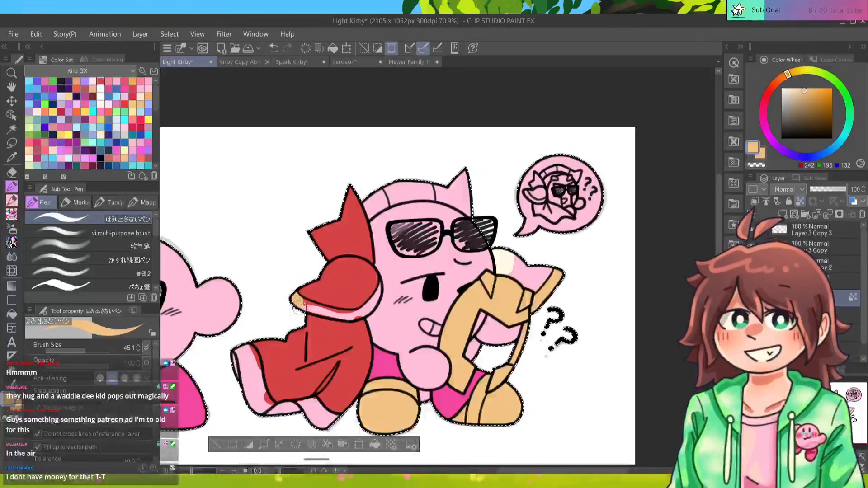
drag(298, 302, 332, 311)
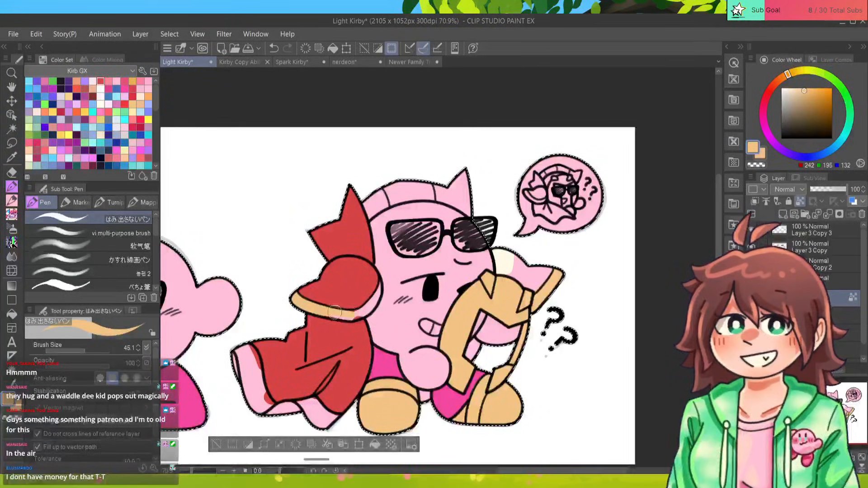
mouse_move(342, 313)
mouse_down()
mouse_move(333, 314)
mouse_move(358, 315)
mouse_move(347, 314)
mouse_move(378, 295)
mouse_up()
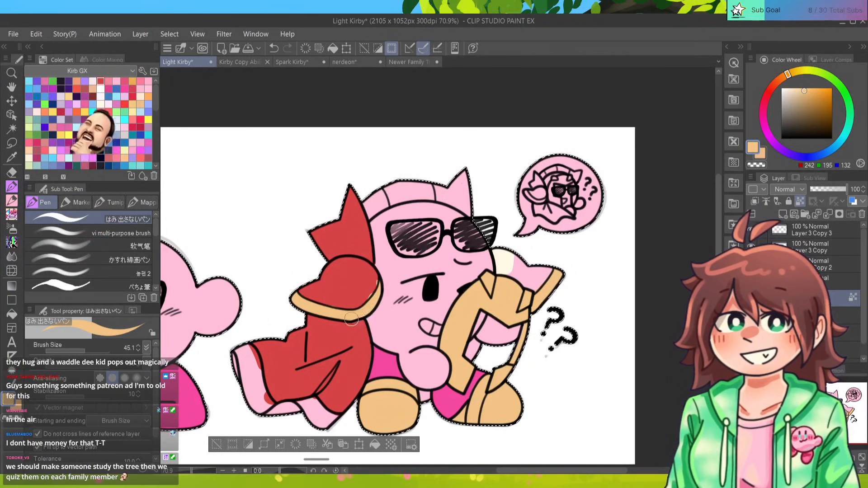
alt+click(364, 282)
drag(366, 296, 376, 277)
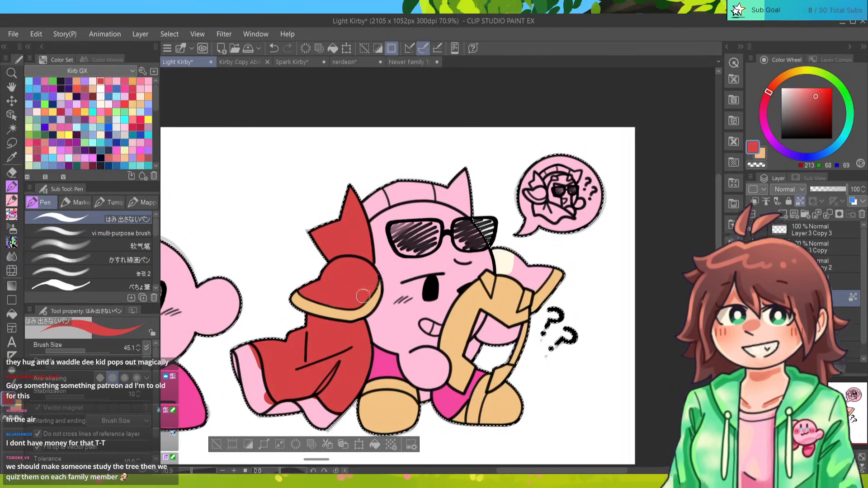
Paint the cloak's hem in sampled tan and fill its underside between the lower folds in orange (227, 116, 72).
alt+click(360, 312)
mouse_move(236, 363)
mouse_down()
mouse_move(249, 357)
mouse_move(278, 417)
mouse_move(263, 412)
mouse_move(316, 405)
mouse_move(342, 425)
mouse_move(319, 421)
mouse_move(326, 427)
mouse_move(329, 418)
mouse_move(337, 423)
mouse_up()
click(777, 82)
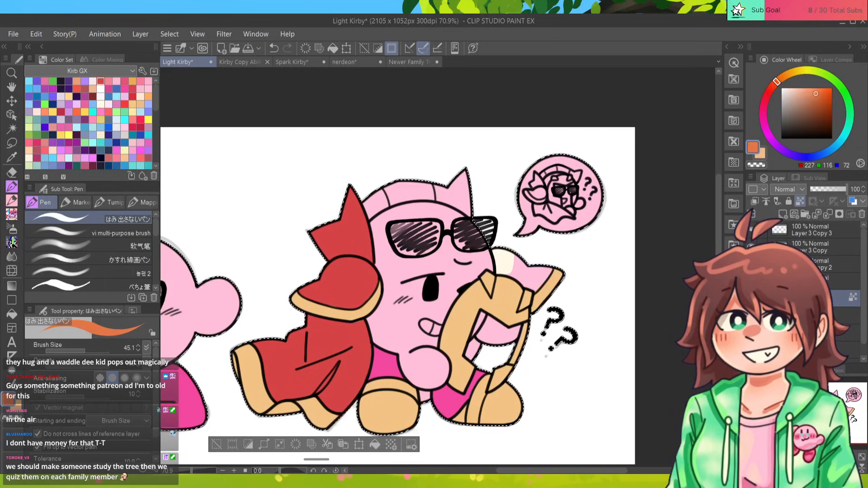
mouse_move(280, 415)
mouse_down()
mouse_move(287, 382)
mouse_move(302, 380)
mouse_move(303, 389)
mouse_up()
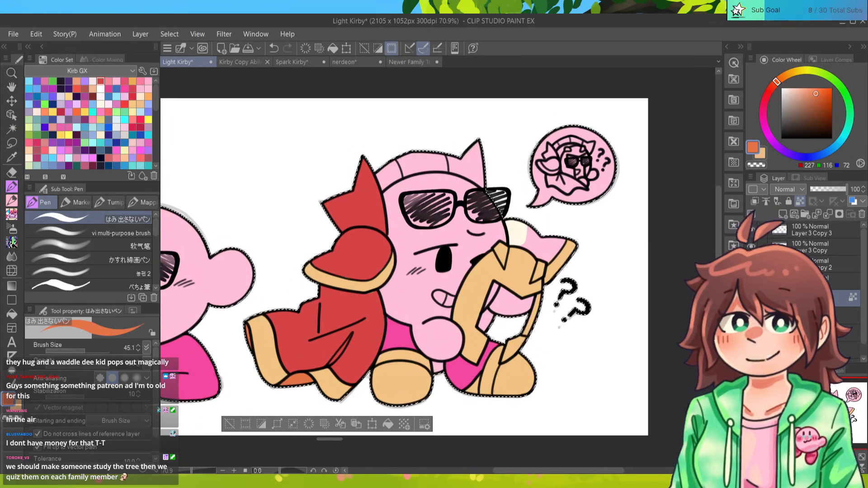
drag(317, 308, 325, 336)
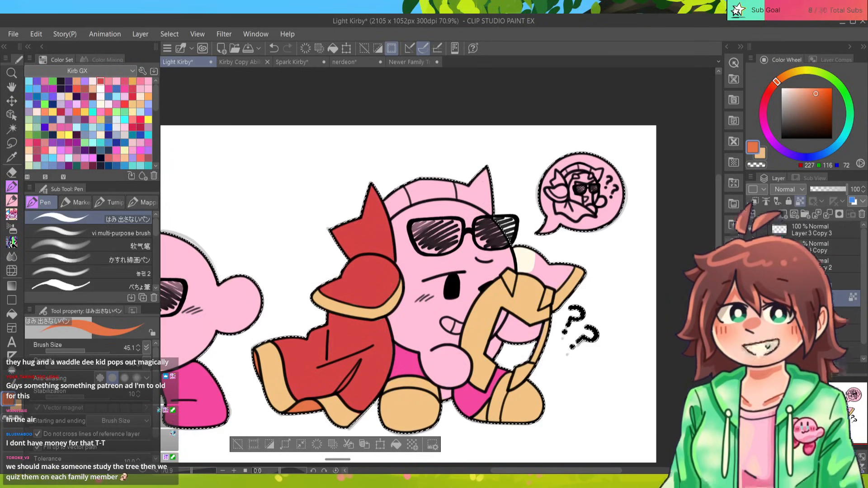
Sample the cloak's red (213, 68, 69) and paint the caped Kirby's far shoulder piece behind the mask.
scroll(517, 250, down, 3)
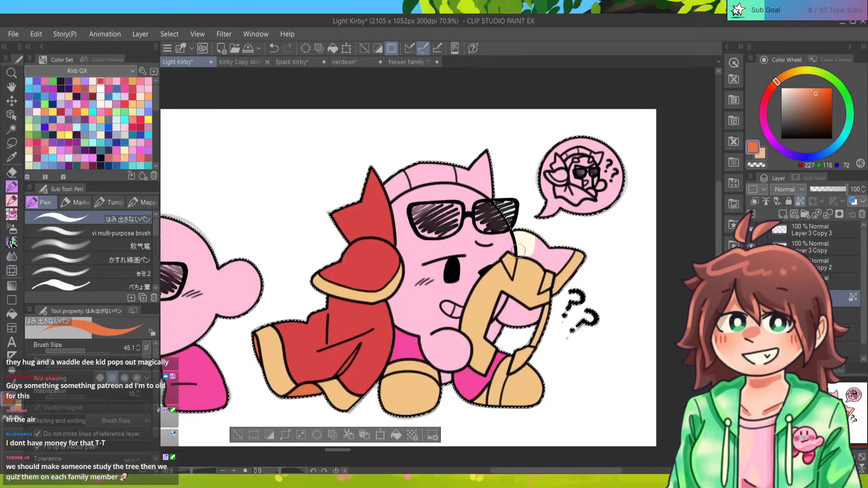
alt+click(373, 261)
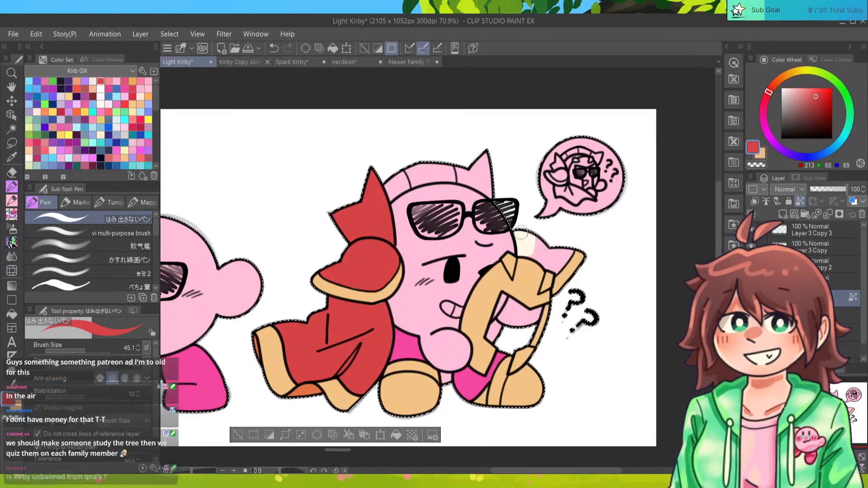
click(520, 234)
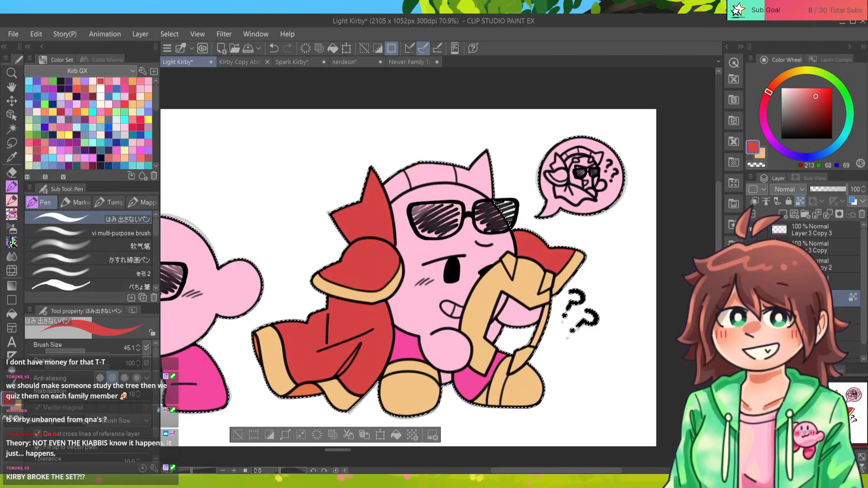
scroll(442, 262, down, 6)
scroll(442, 262, up, 8)
scroll(442, 261, down, 2)
scroll(442, 261, up, 2)
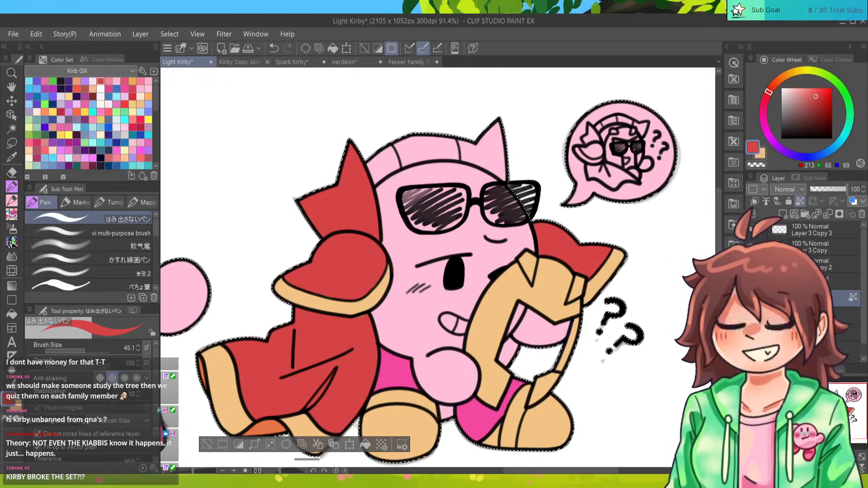
drag(437, 267, 431, 260)
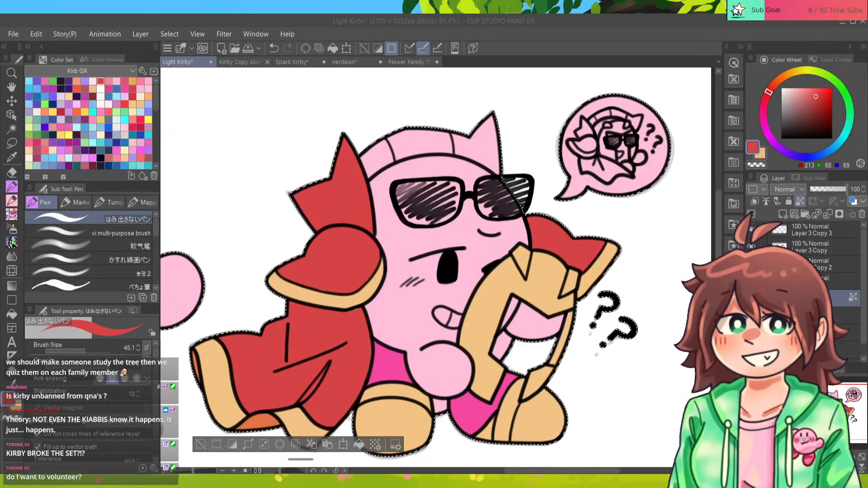
Open the Q&A comic 453.png and view its speech bubbles and the masked Kirby.
key(alt+Tab)
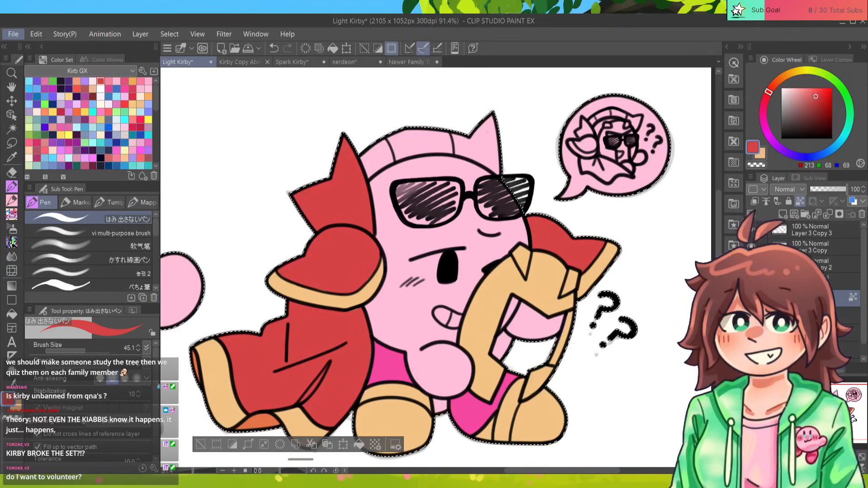
key(alt+Tab)
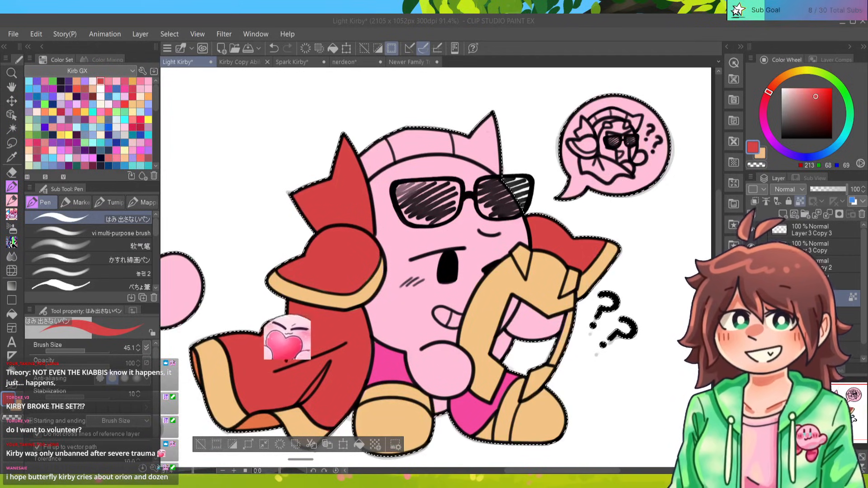
scroll(400, 169, down, 1)
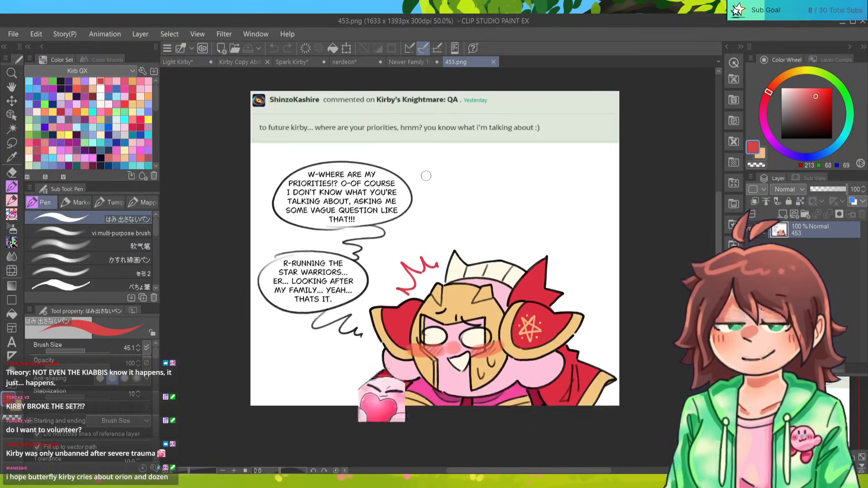
scroll(372, 221, up, 2)
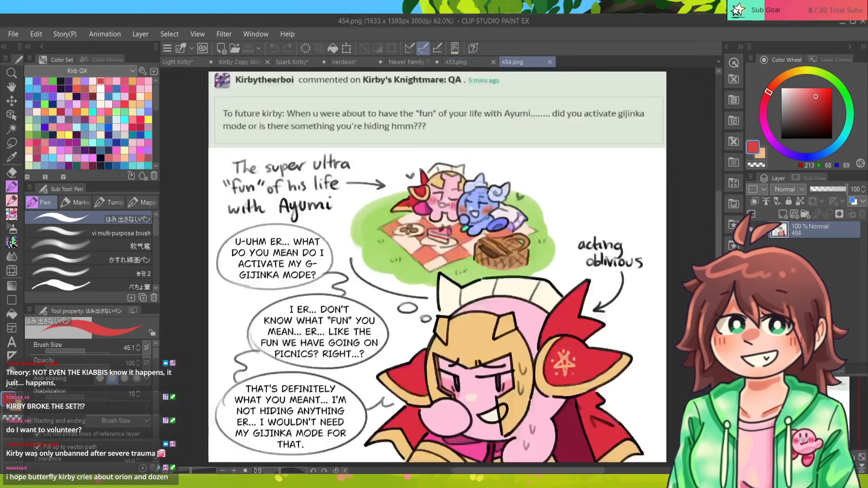
Examine the Q&A comic 454.png up close, from the picnic drawing to the handwritten note, and undo the stray red dot.
scroll(384, 220, down, 2)
scroll(523, 380, up, 2)
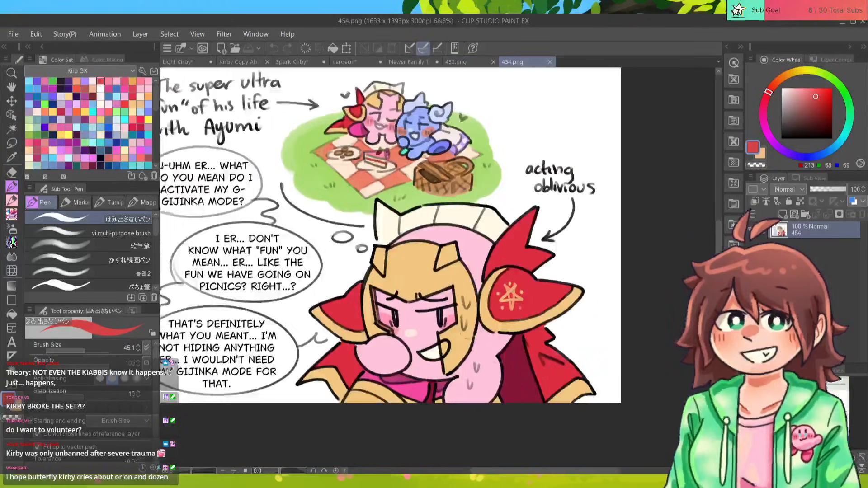
scroll(299, 135, down, 3)
scroll(244, 156, up, 3)
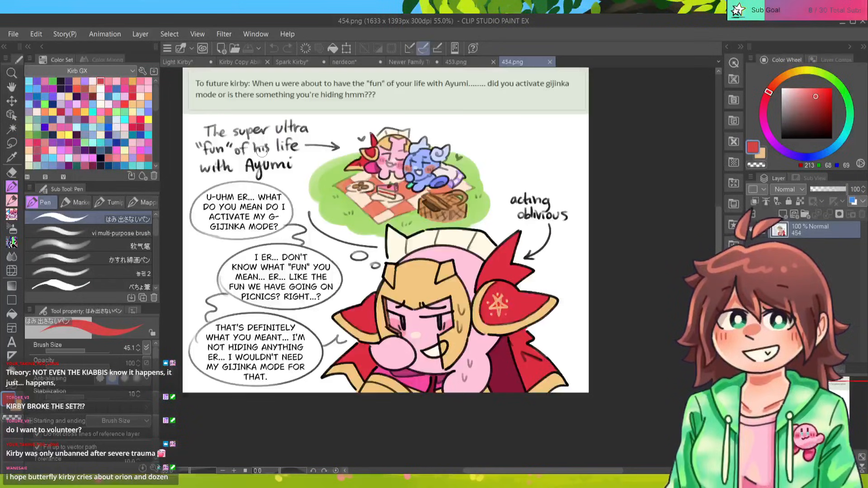
scroll(231, 159, up, 5)
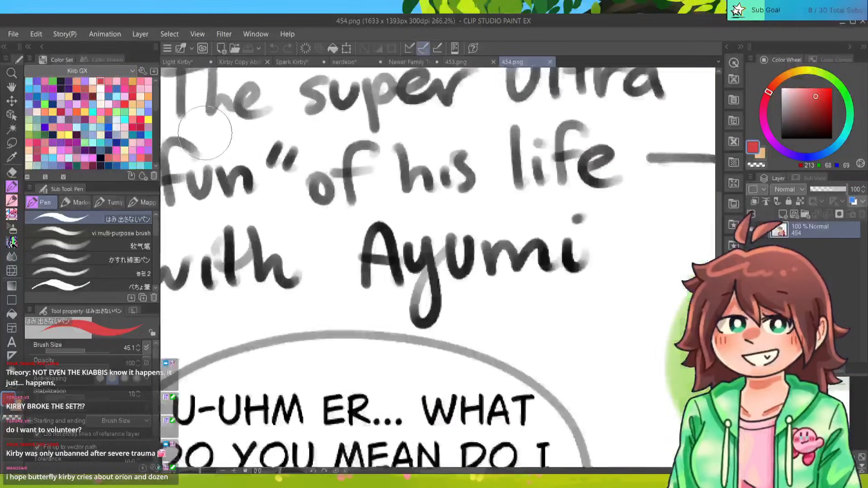
click(242, 136)
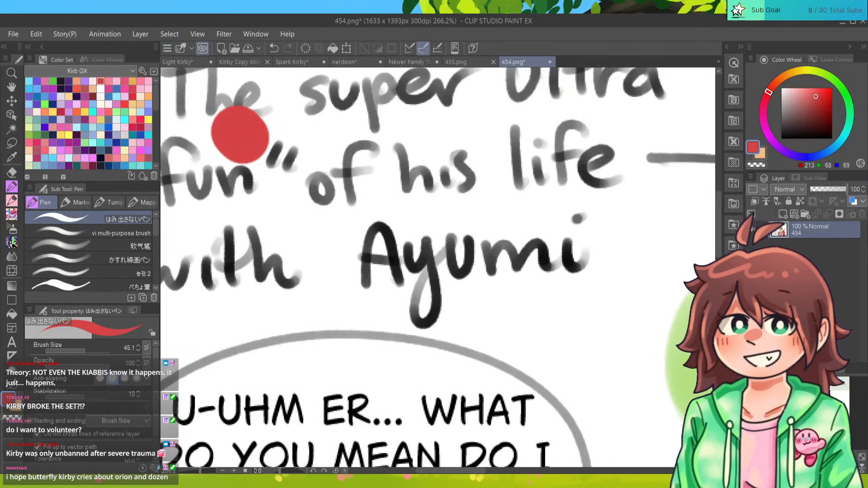
key(ctrl+z)
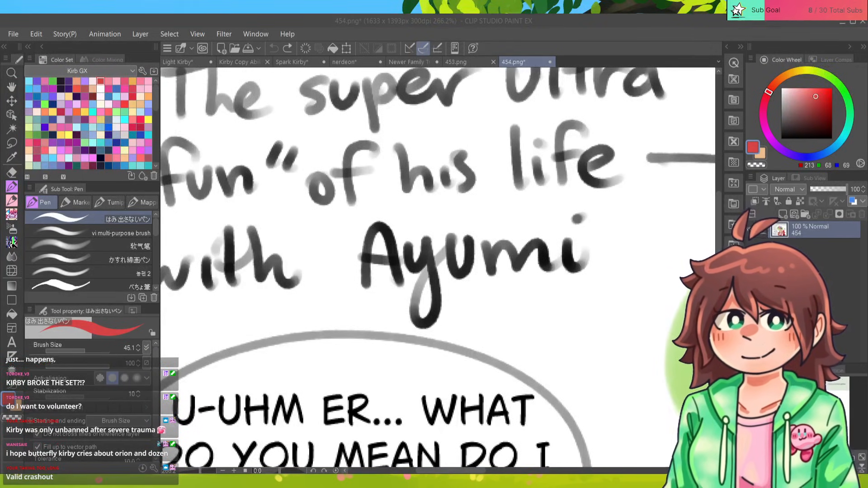
Open the Q&A comic 455.png and read the speech bubbles around the angry masked Kirby up close.
scroll(418, 210, down, 3)
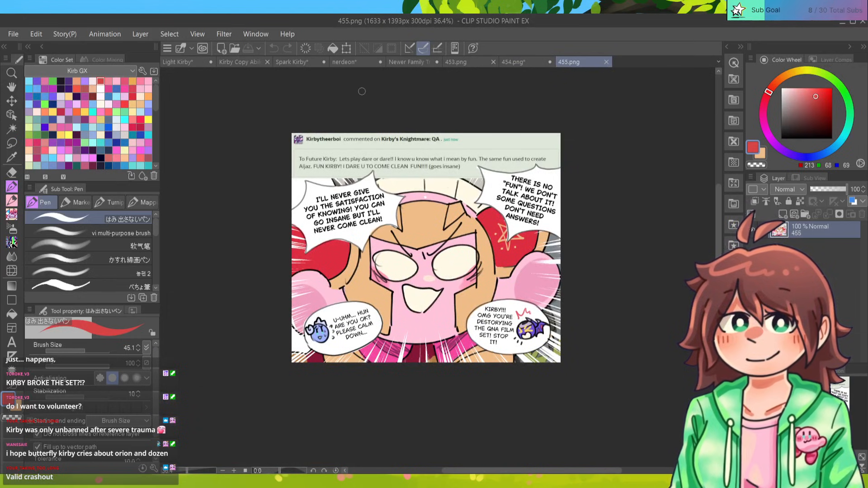
scroll(315, 158, up, 6)
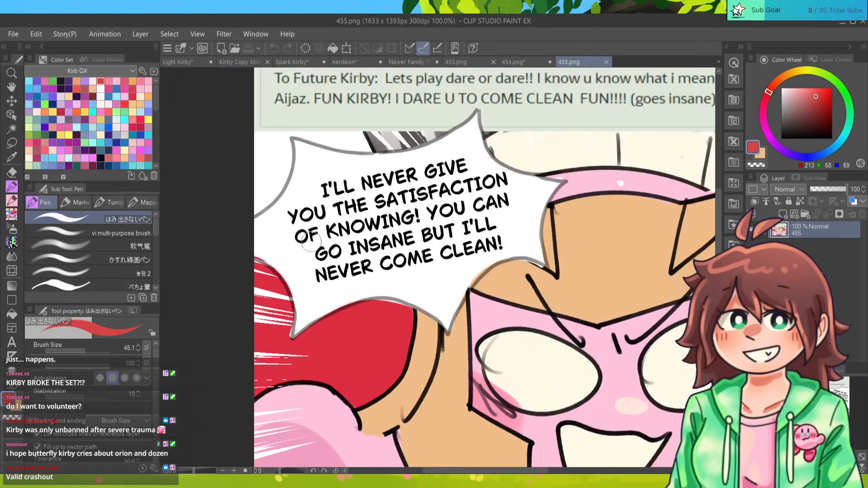
scroll(307, 240, down, 3)
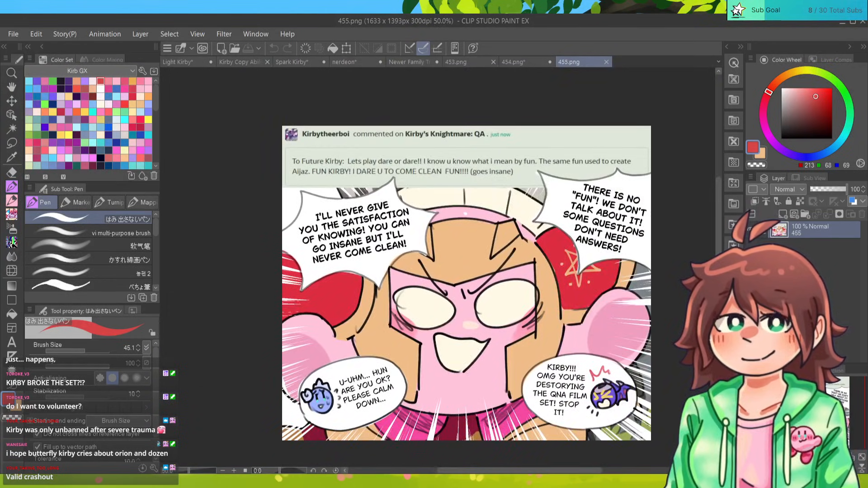
scroll(499, 263, up, 4)
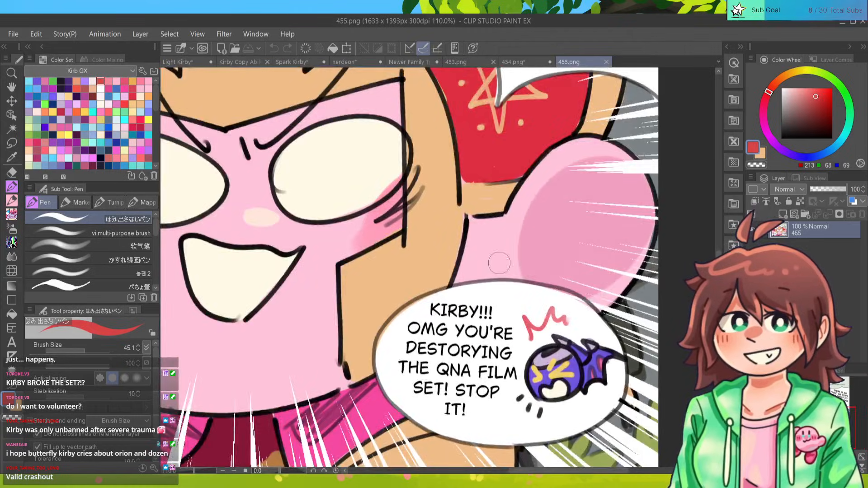
scroll(499, 263, down, 3)
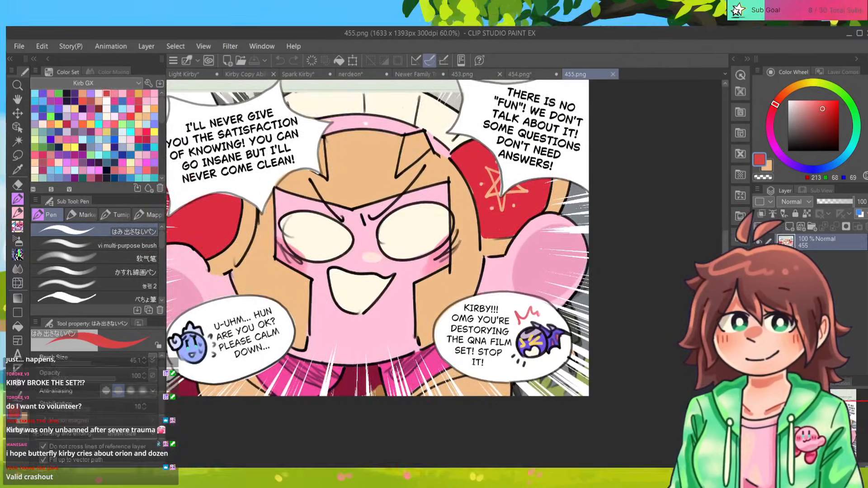
key(super+Up)
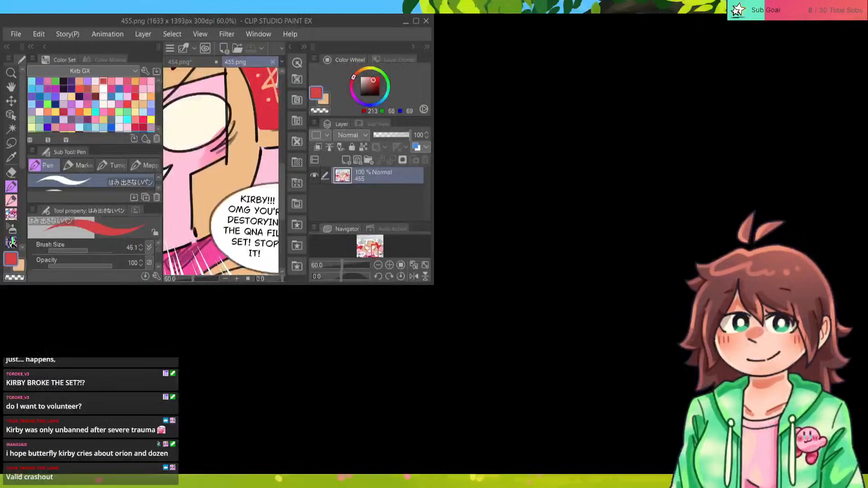
Open the Q&A comic 456 and examine the dialogue between Kirby and the Waddle Dee on the ladder.
key(alt+Tab)
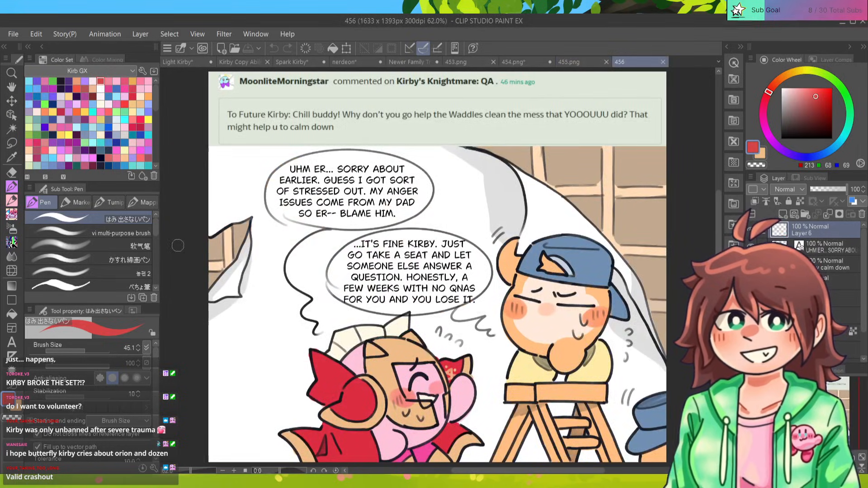
scroll(302, 272, down, 3)
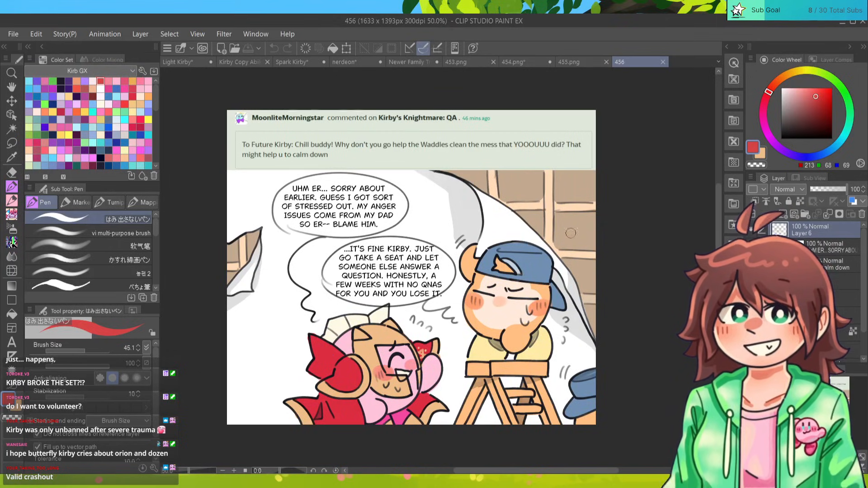
scroll(516, 253, up, 1)
scroll(474, 246, down, 4)
scroll(407, 302, up, 5)
scroll(426, 267, down, 3)
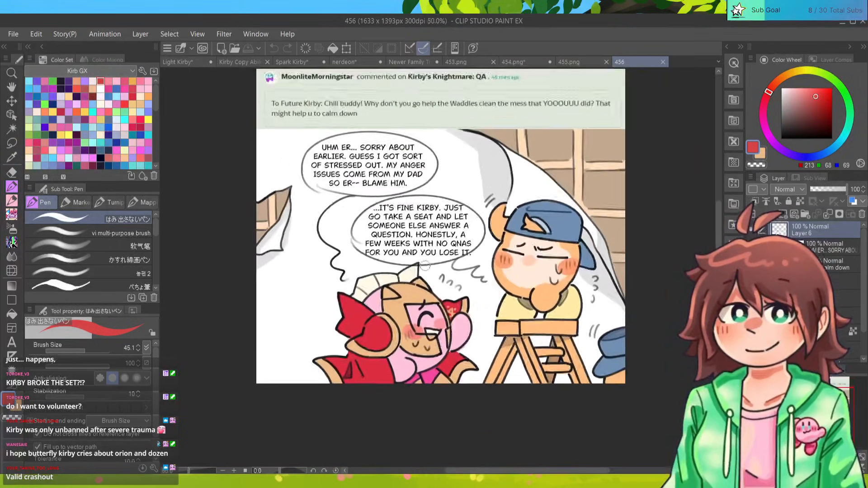
scroll(425, 266, up, 1)
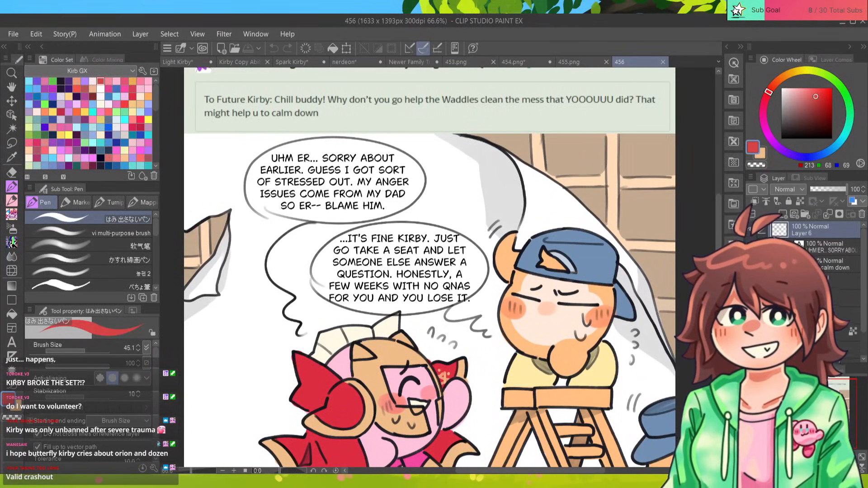
Open the Q&A comic 461.png and examine its panels, including the horned pink character's speech bubble.
key(alt+Tab)
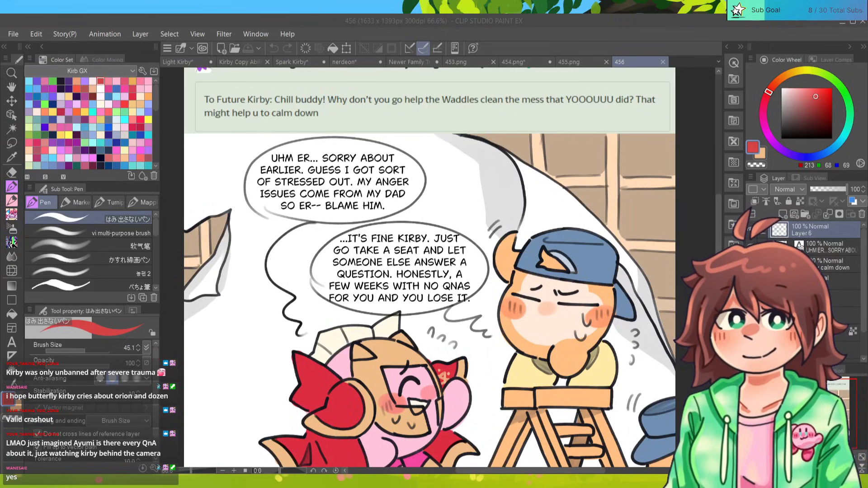
double_click(500, 189)
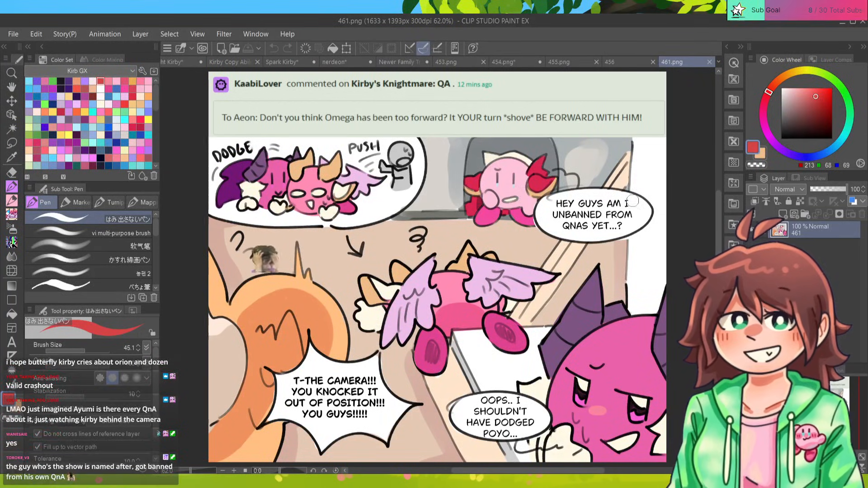
scroll(478, 201, down, 2)
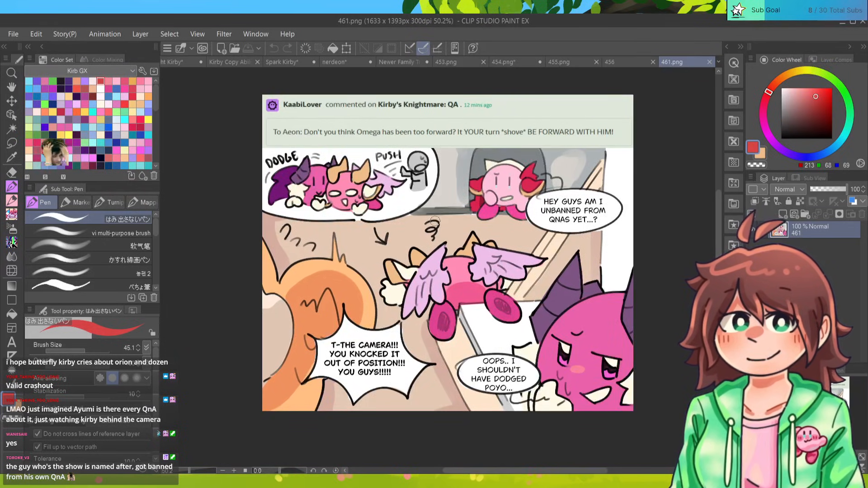
scroll(628, 385, up, 5)
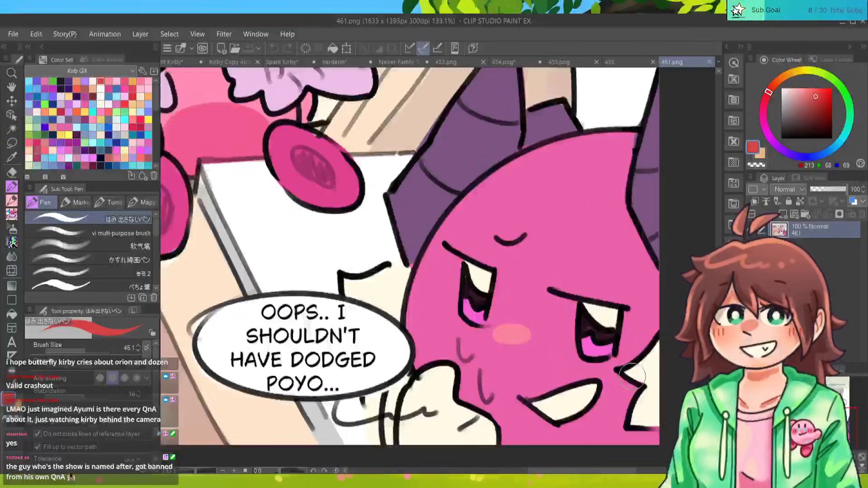
Examine the Q&A comic 461.png again, from the dodge-and-push panel to the caped Kirby's speech bubble and the whole page.
scroll(375, 237, down, 5)
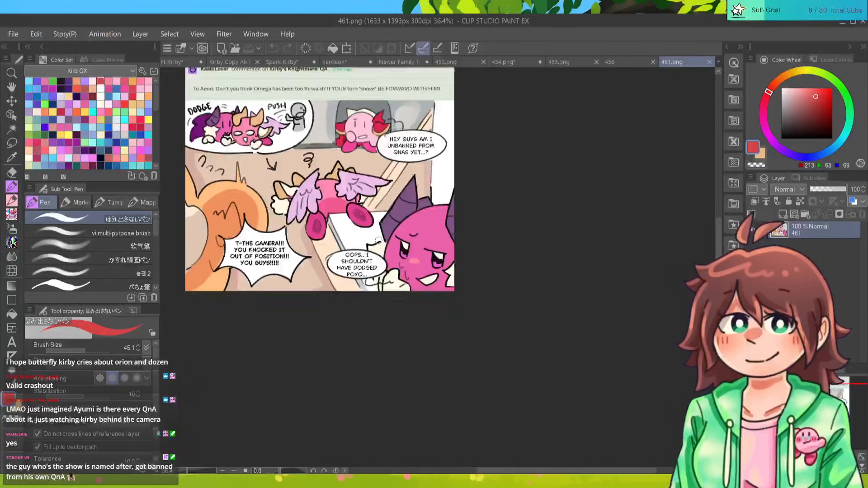
scroll(253, 129, up, 4)
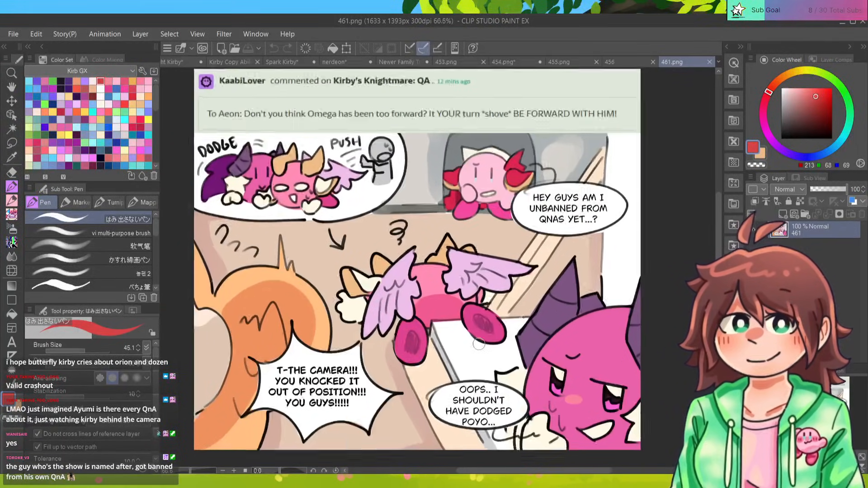
scroll(504, 136, up, 3)
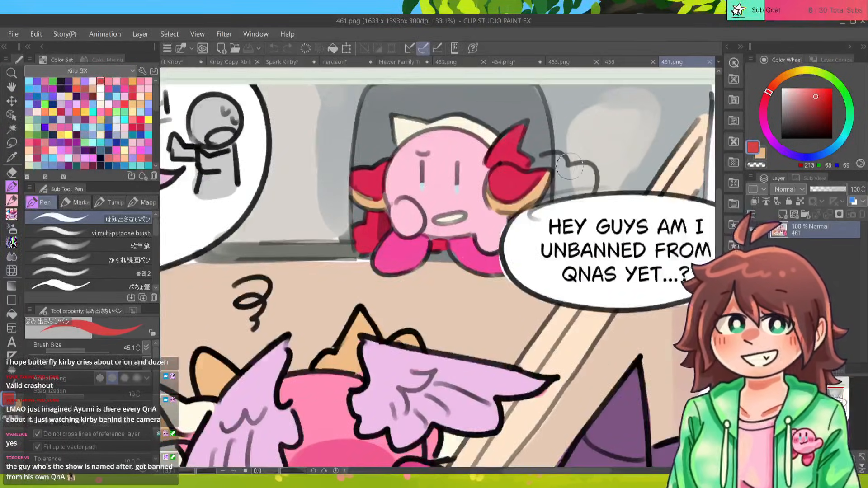
scroll(400, 172, down, 4)
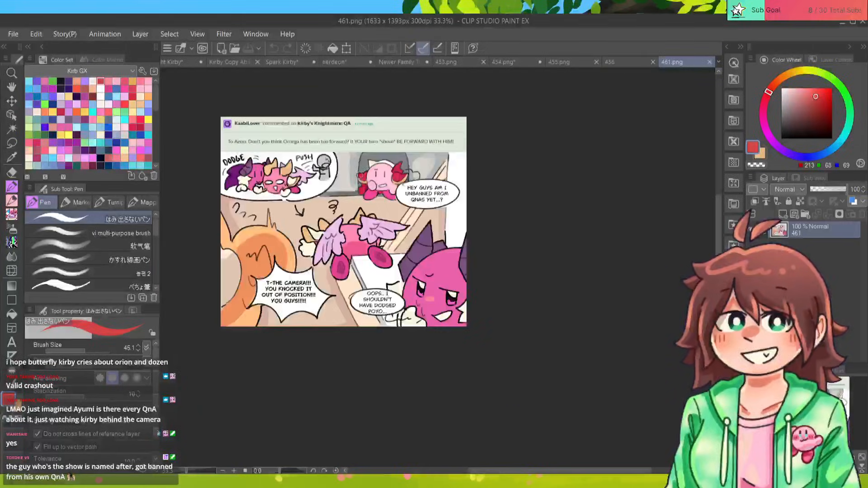
scroll(228, 158, up, 1)
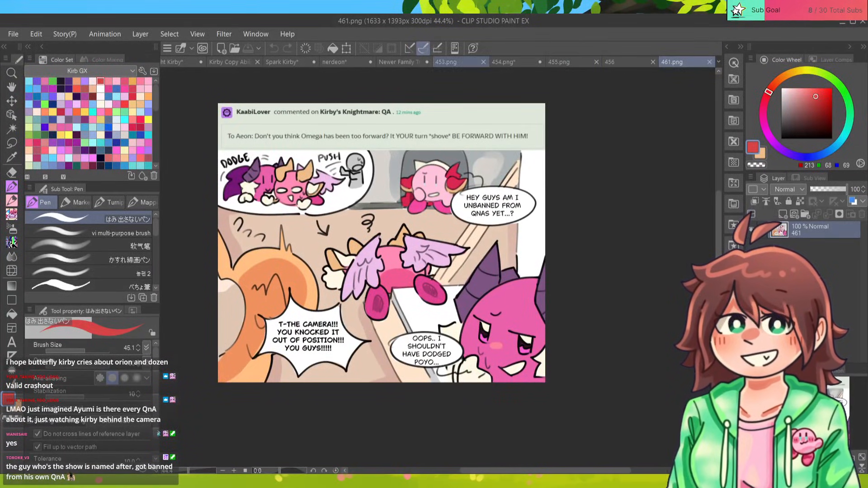
Close the Q&A comics 453, 454, 455, 456 and 461, and bring the Light Kirby illustration back into view.
click(483, 62)
click(457, 62)
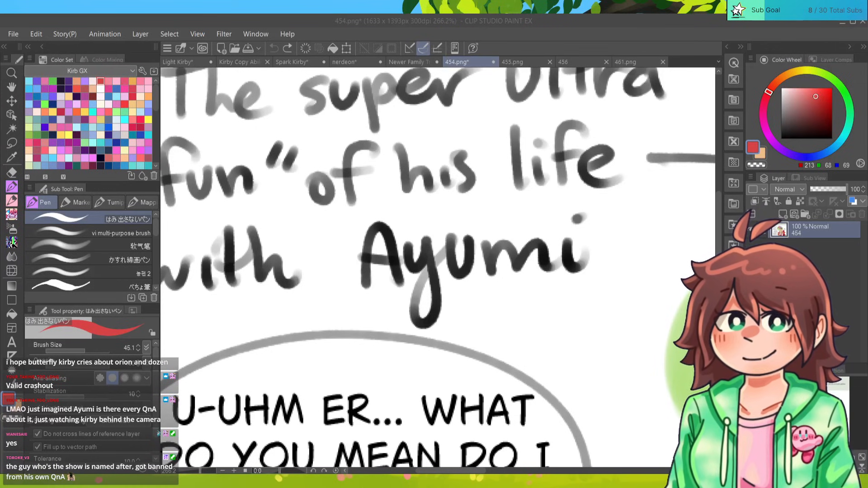
key(ctrl+w)
key(ctrl+w)
key(ctrl+w)
key(ctrl+w)
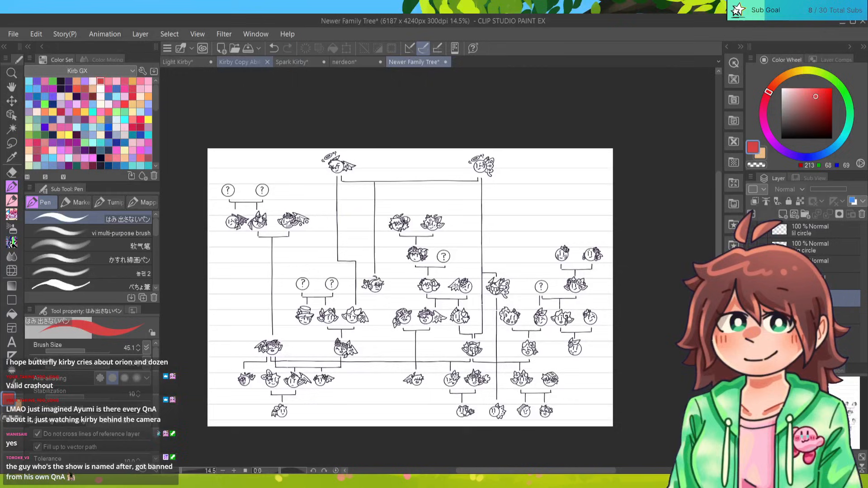
click(240, 62)
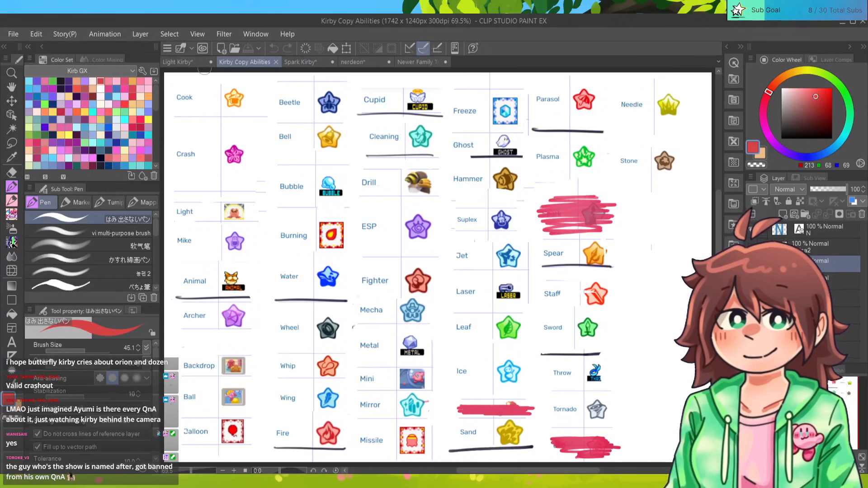
click(185, 62)
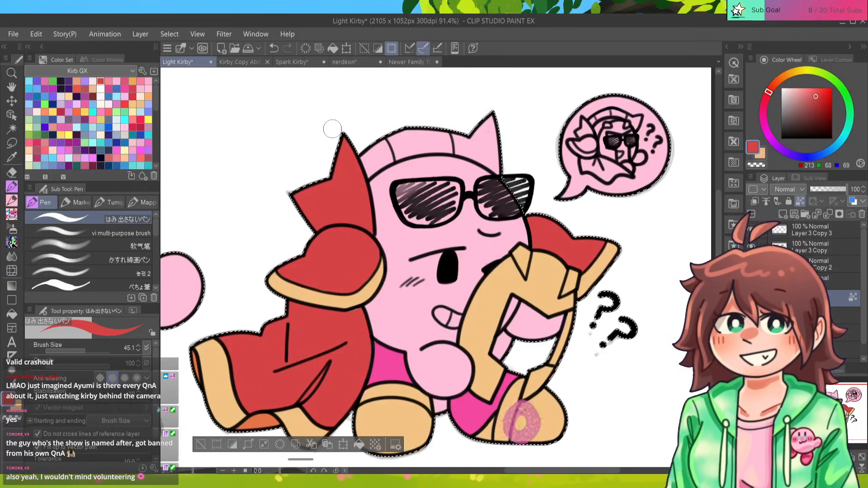
Paint Kirby's headband and its pointed ear flat cream, RGB 255, 249, 229, up to the ink lines.
key(ctrl+minus)
key(ctrl+minus)
key(ctrl+minus)
scroll(409, 141, up, 3)
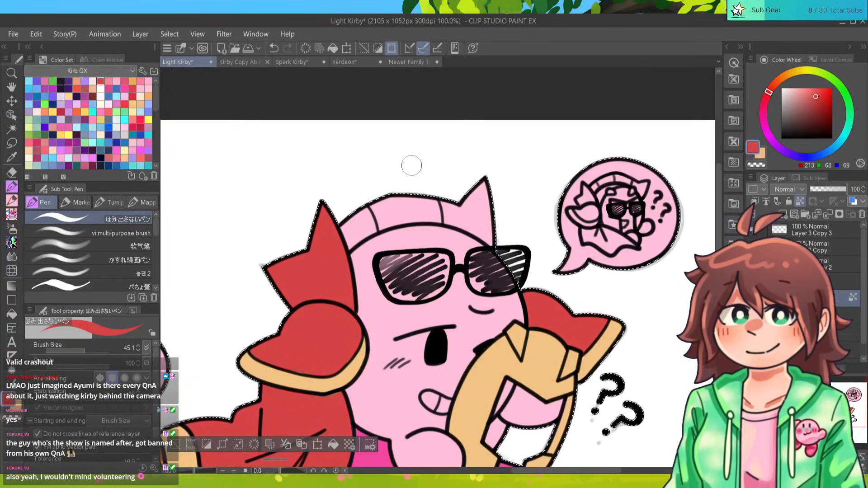
drag(409, 253, 399, 275)
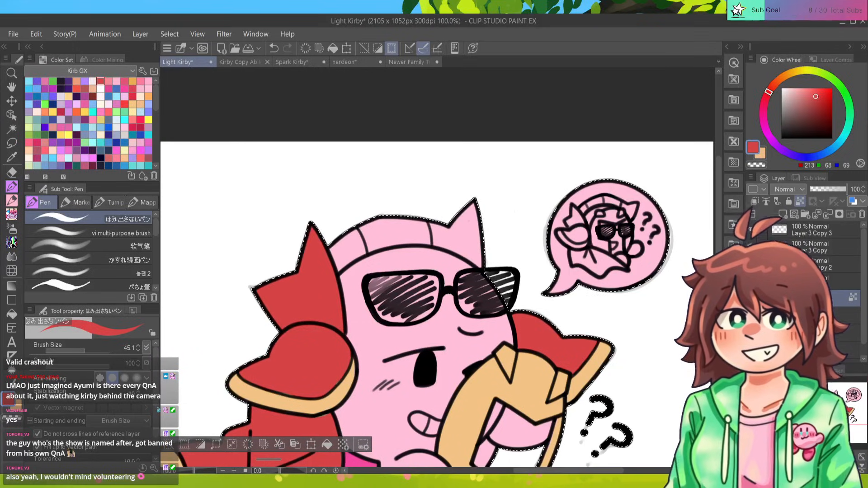
click(100, 104)
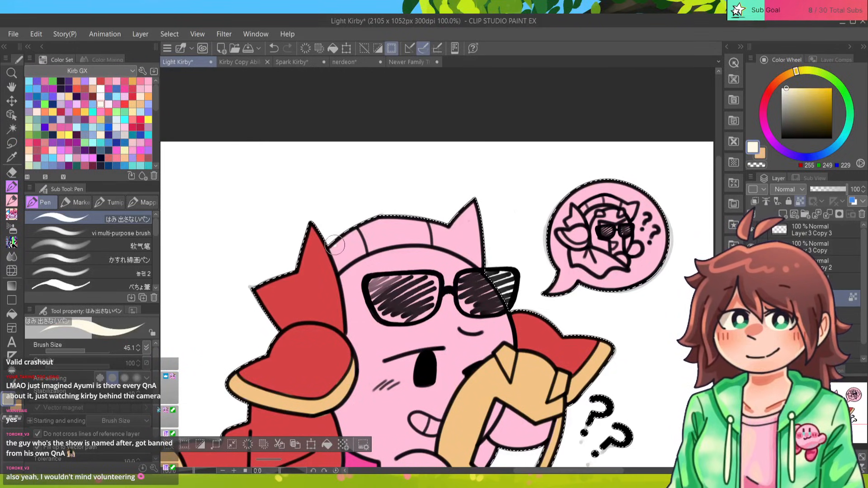
mouse_move(337, 258)
mouse_down()
mouse_move(374, 227)
mouse_move(366, 232)
mouse_move(421, 226)
mouse_move(374, 243)
mouse_move(442, 233)
mouse_move(405, 234)
mouse_move(456, 241)
mouse_move(482, 256)
mouse_move(477, 208)
mouse_move(464, 212)
mouse_move(481, 202)
mouse_up()
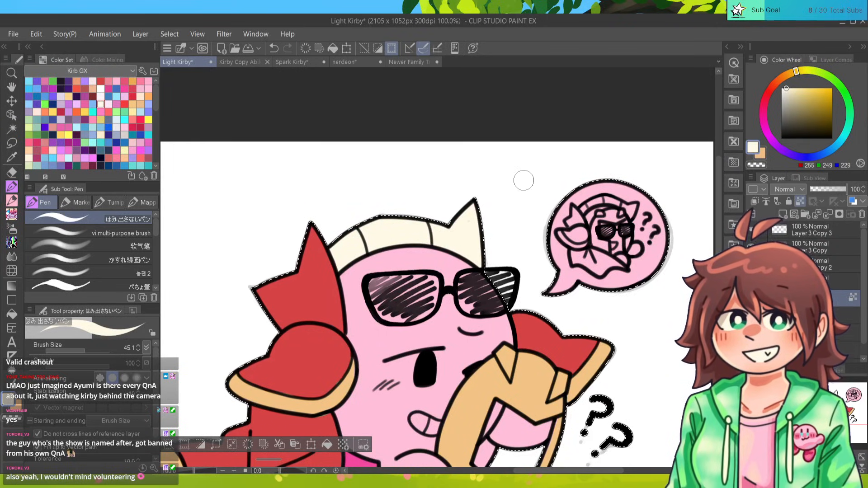
Erase the stray grey mark inside the cream ear on the Layer 3 Copy layer.
mouse_move(524, 180)
mouse_down()
mouse_move(510, 174)
mouse_move(455, 192)
mouse_move(520, 227)
mouse_up()
scroll(441, 272, up, 7)
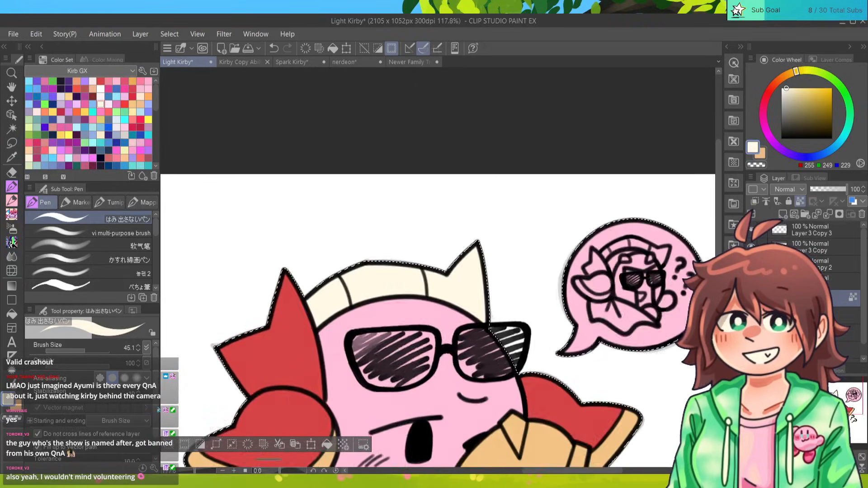
key(e)
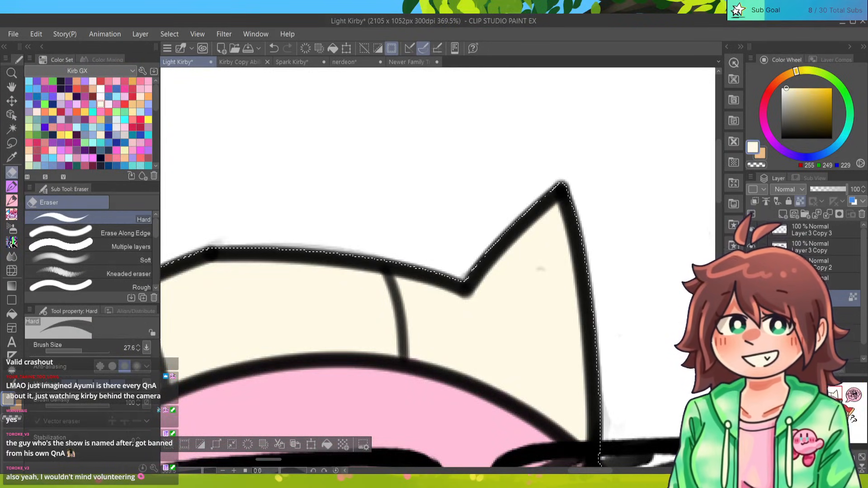
click(751, 247)
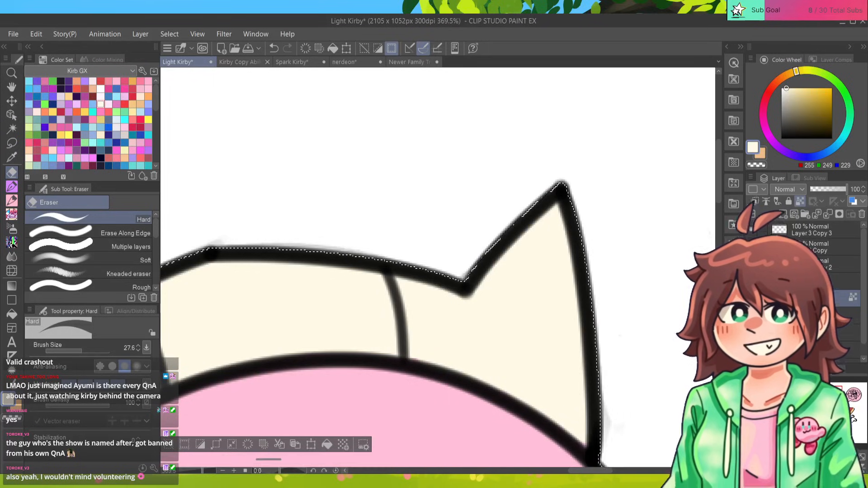
click(751, 246)
click(811, 247)
mouse_move(542, 269)
mouse_down()
mouse_move(529, 289)
mouse_move(445, 199)
mouse_move(555, 199)
mouse_up()
scroll(438, 272, down, 6)
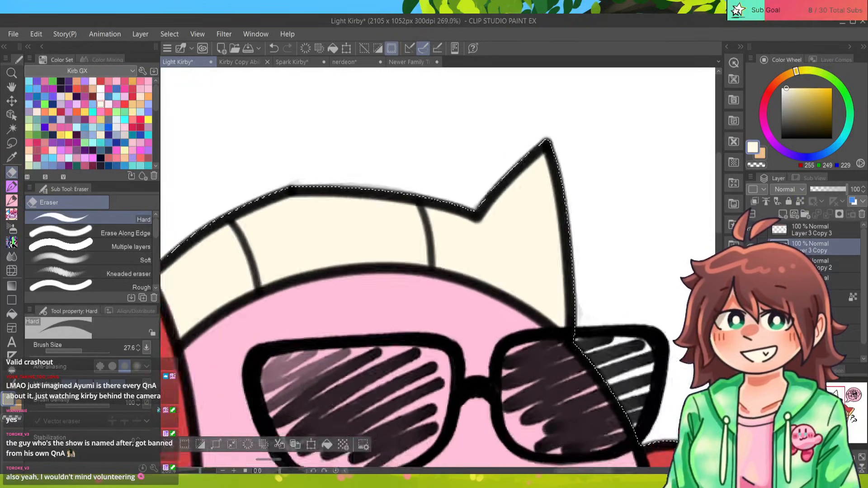
scroll(431, 273, up, 1)
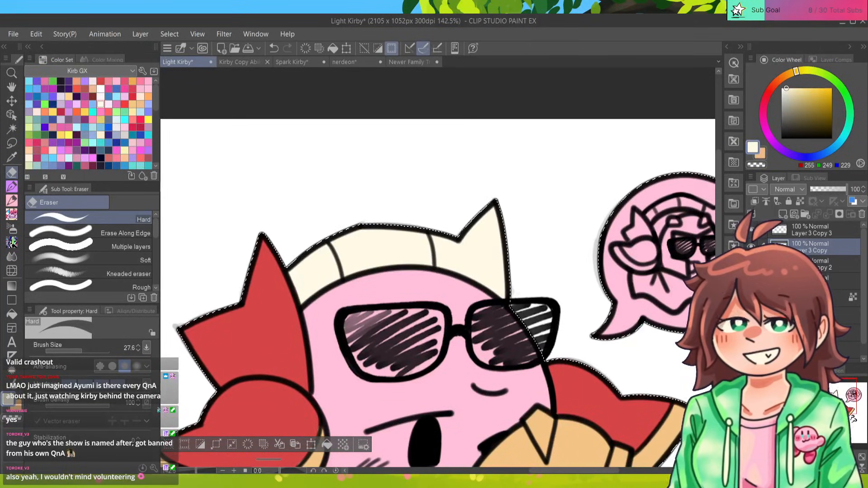
Paint the entire thought bubble, including its tail, off-white RGB 248, 246, 244 on the base colour layer with the はみ出さないペン pen.
key(p)
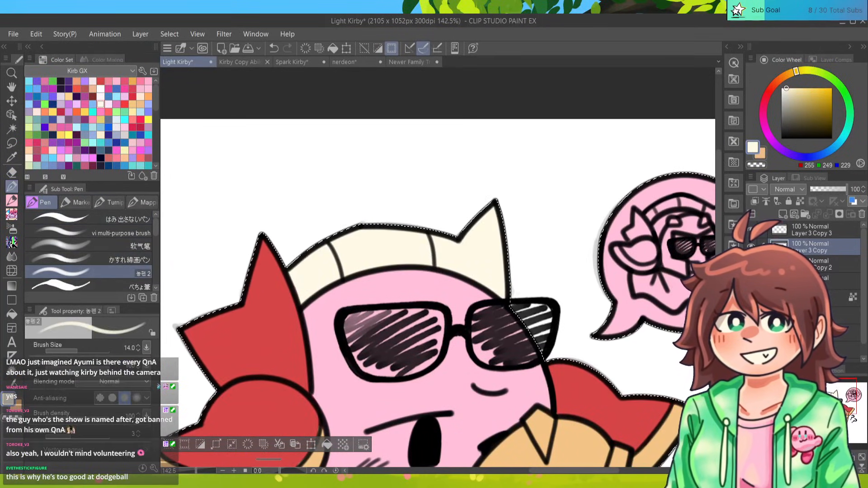
click(72, 218)
mouse_move(452, 290)
mouse_down()
mouse_move(405, 228)
mouse_move(291, 286)
mouse_move(285, 315)
mouse_move(241, 305)
mouse_up()
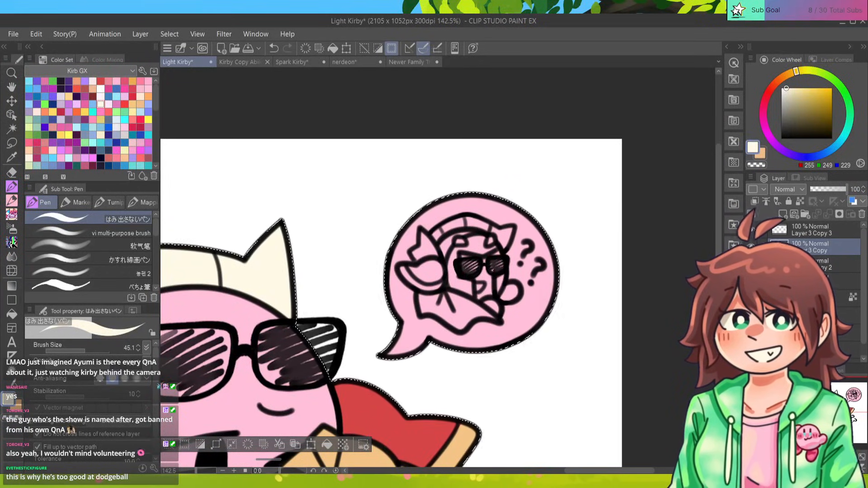
click(820, 297)
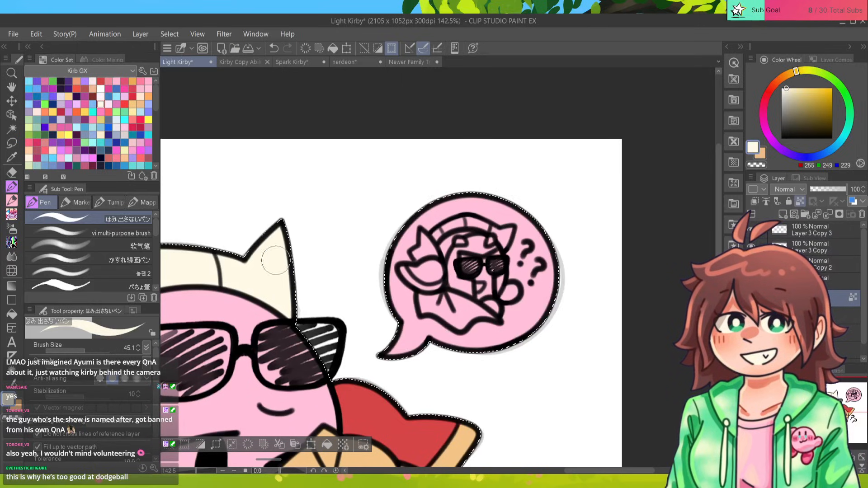
click(789, 74)
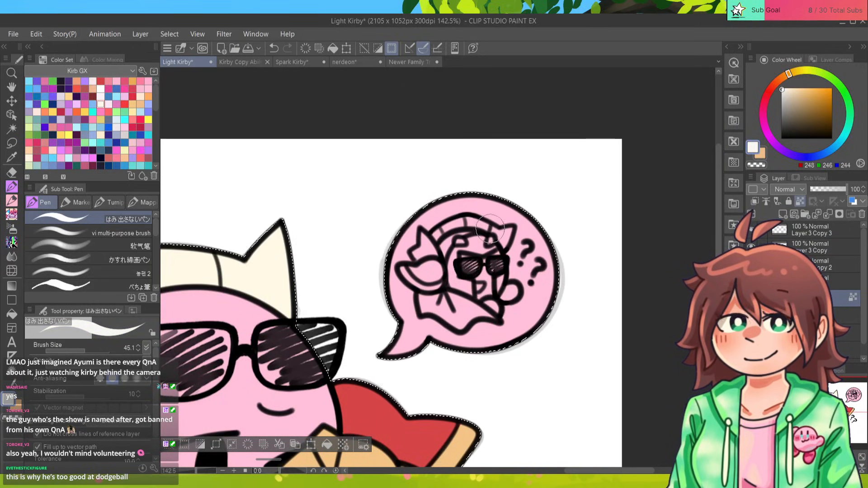
mouse_move(400, 352)
mouse_down()
mouse_move(408, 206)
mouse_move(470, 183)
mouse_move(469, 322)
mouse_move(491, 368)
mouse_move(507, 213)
mouse_move(530, 204)
mouse_up()
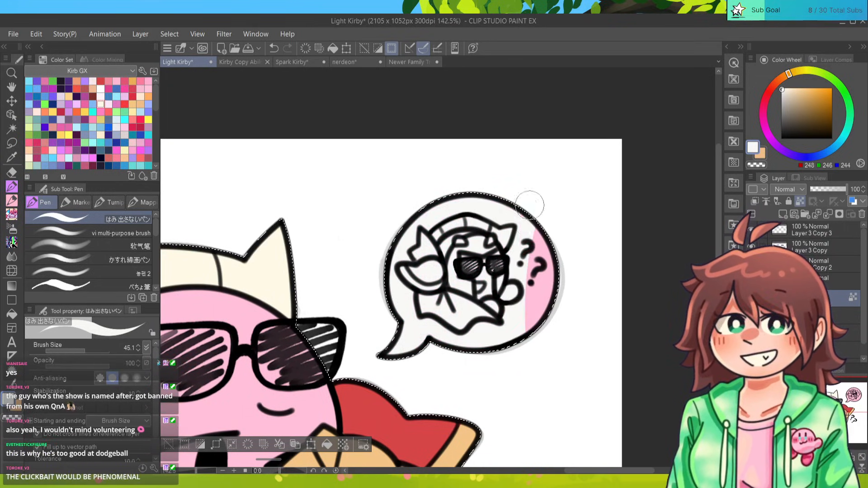
drag(547, 256, 557, 307)
Colour Kirby's grinning teeth with the cream sampled from the pointed ear.
scroll(400, 295, down, 5)
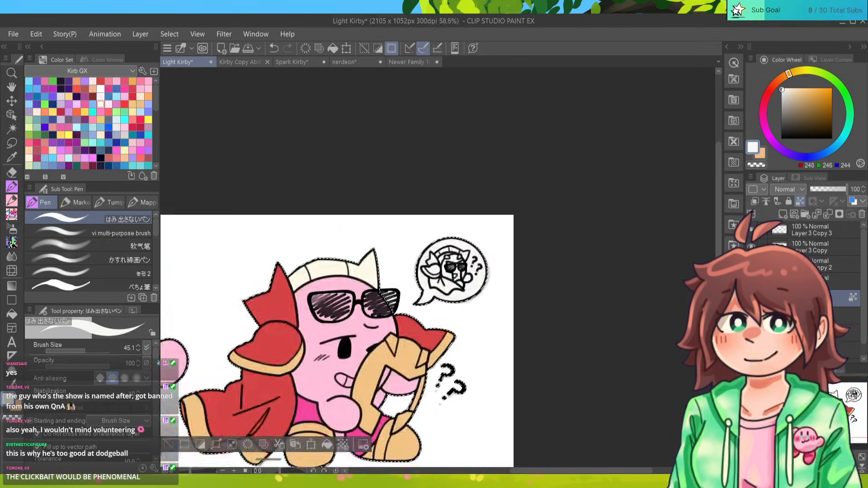
scroll(407, 294, up, 4)
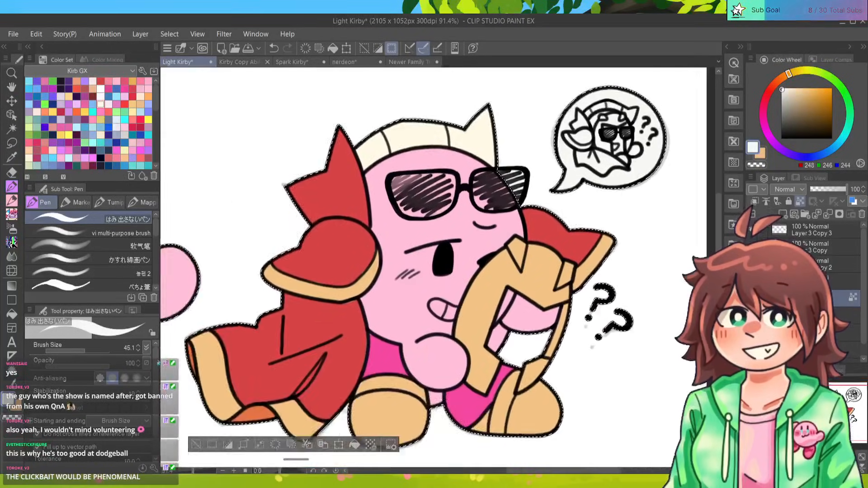
mouse_move(406, 280)
mouse_down()
mouse_move(543, 258)
mouse_move(420, 271)
mouse_up()
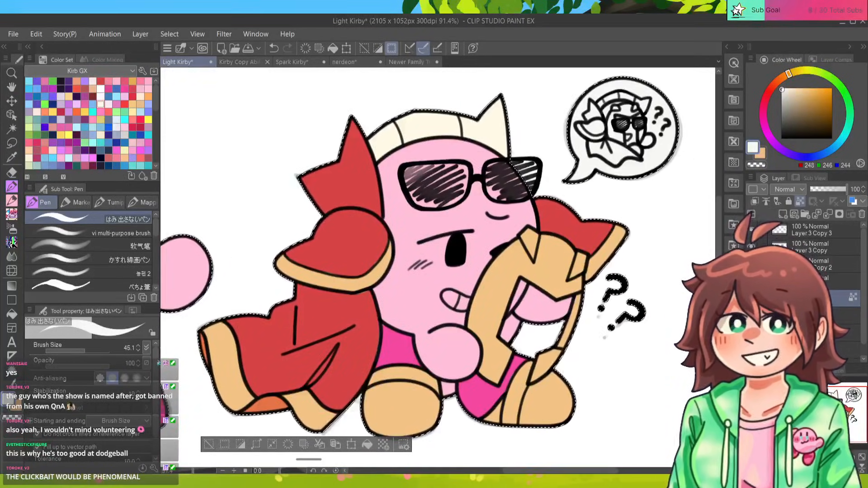
alt+click(487, 136)
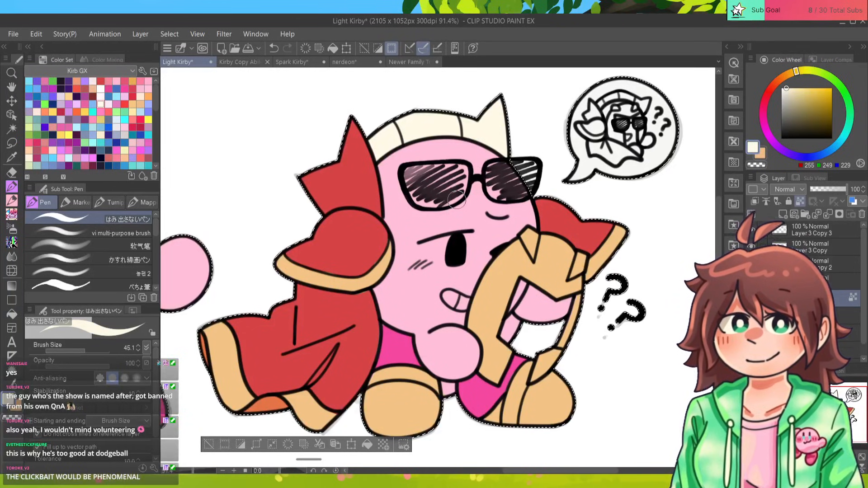
mouse_move(445, 293)
mouse_down()
mouse_move(466, 300)
mouse_move(454, 305)
mouse_move(468, 297)
mouse_up()
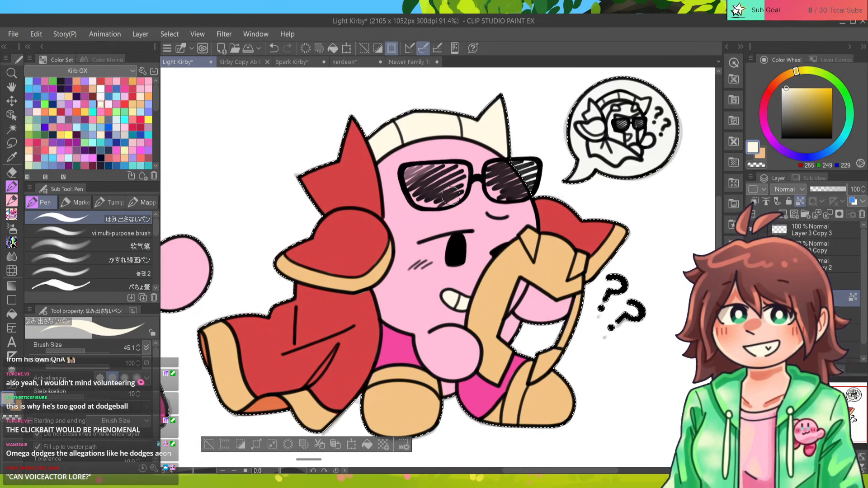
Try an orange-red blush on Kirby's cheek with the 魔王厚塗りブラシ brush, using the colour sampled from the Spark Kirby illustration's blush.
key(ctrl+Tab)
key(ctrl+Tab)
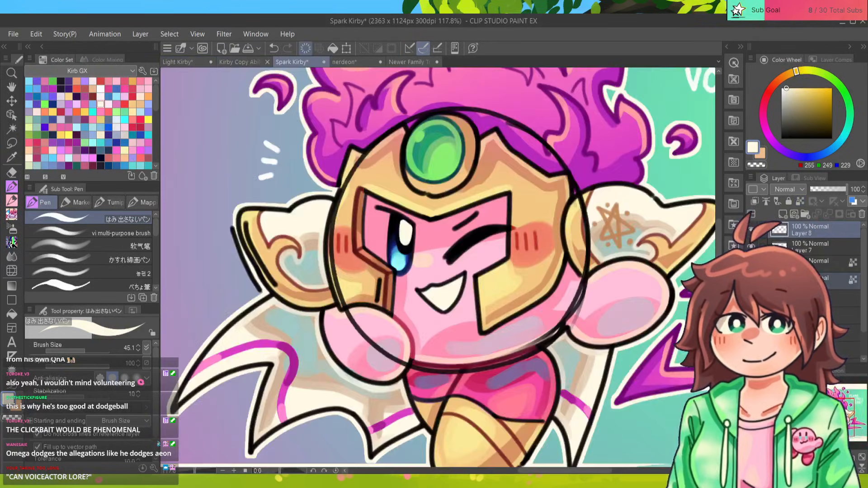
alt+click(543, 246)
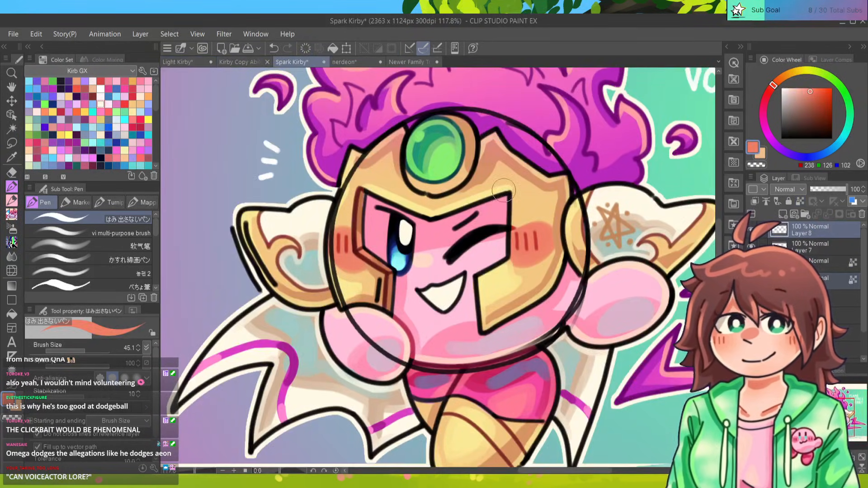
key(ctrl+shift+Tab)
key(ctrl+shift+Tab)
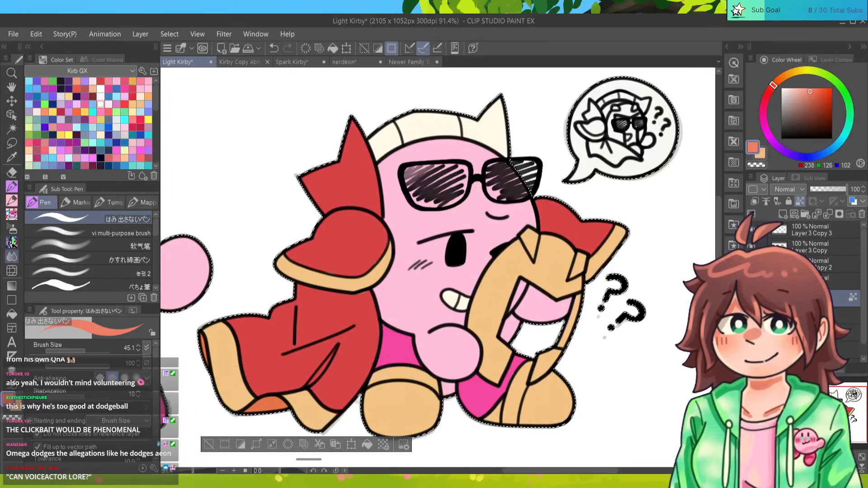
key(b)
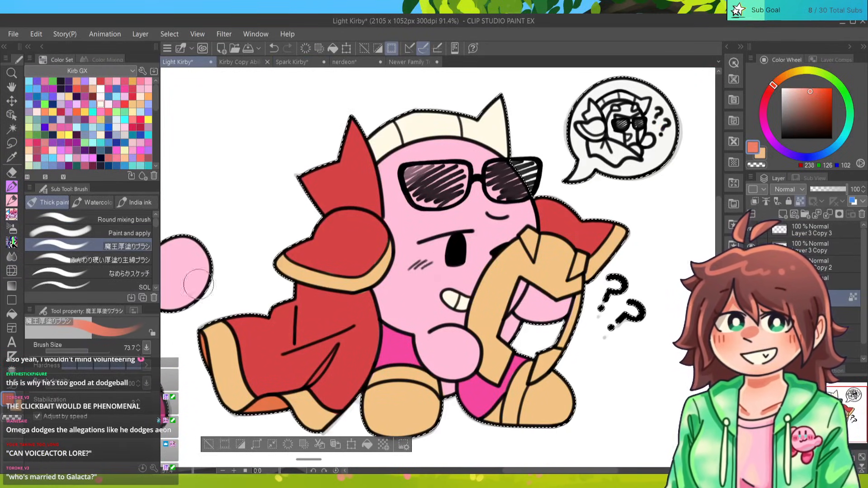
mouse_move(434, 267)
mouse_down()
mouse_move(410, 268)
mouse_move(429, 269)
mouse_up()
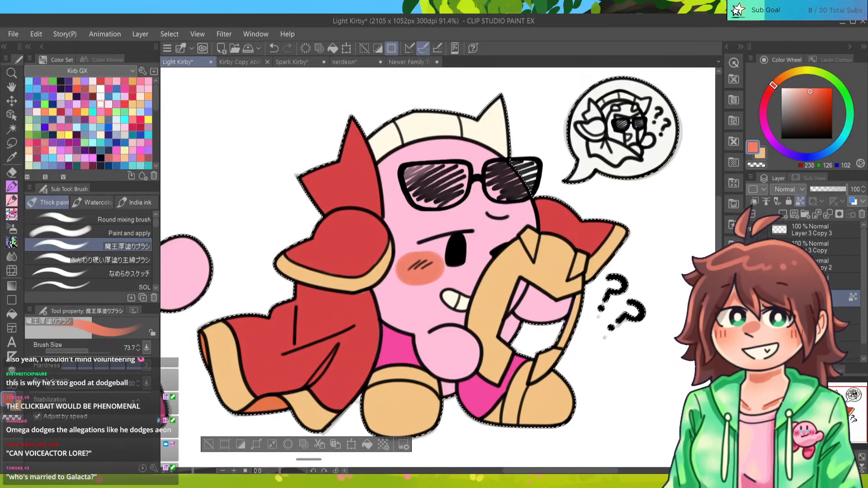
Replace the orange-red blush on Kirby's cheek with a pink one over the hatch marks.
click(140, 81)
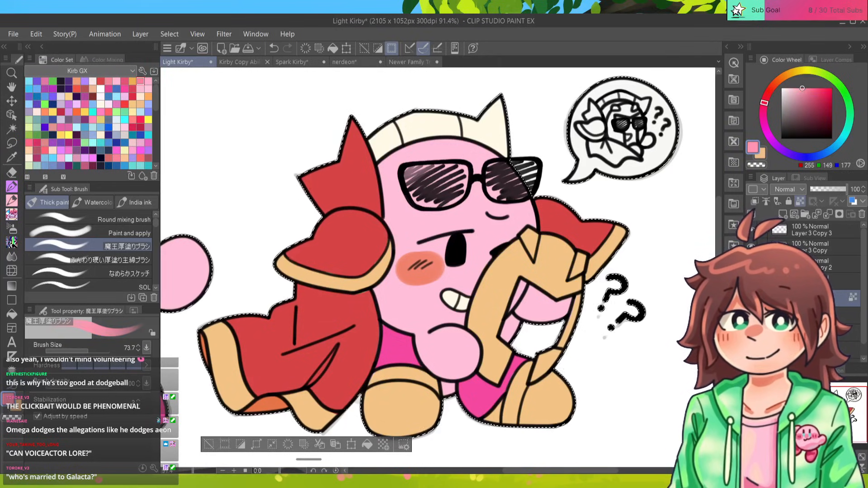
key(ctrl+z)
mouse_move(420, 263)
mouse_down()
mouse_move(419, 274)
mouse_move(434, 269)
mouse_up()
key(ctrl+z)
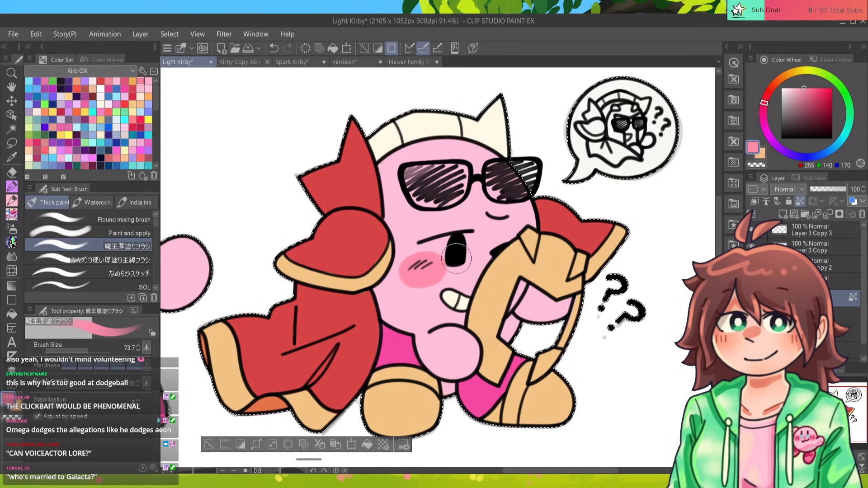
Add a small pink blush on Kirby's far cheek beside the held mask, with the brush size reduced to 16.9.
key(bracketleft)
key(bracketleft)
key(bracketleft)
key(bracketleft)
key(bracketleft)
key(bracketleft)
key(bracketleft)
key(bracketleft)
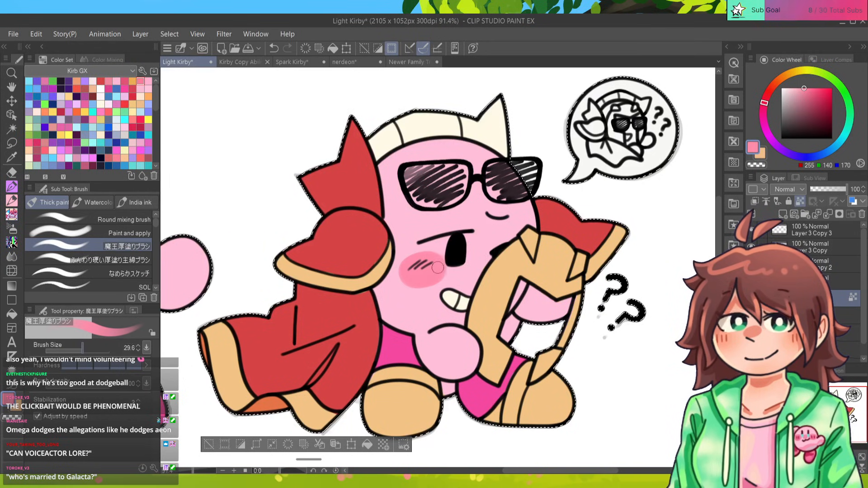
mouse_move(488, 259)
mouse_down()
mouse_move(474, 264)
mouse_move(484, 262)
mouse_up()
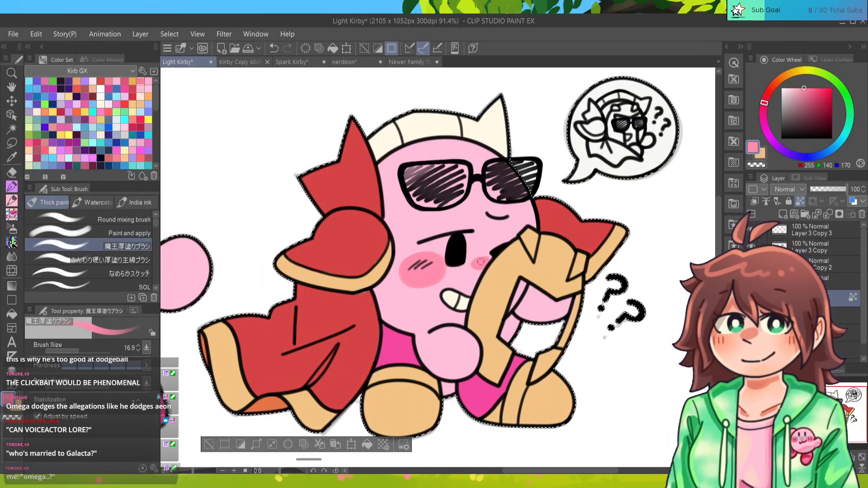
alt+click(490, 253)
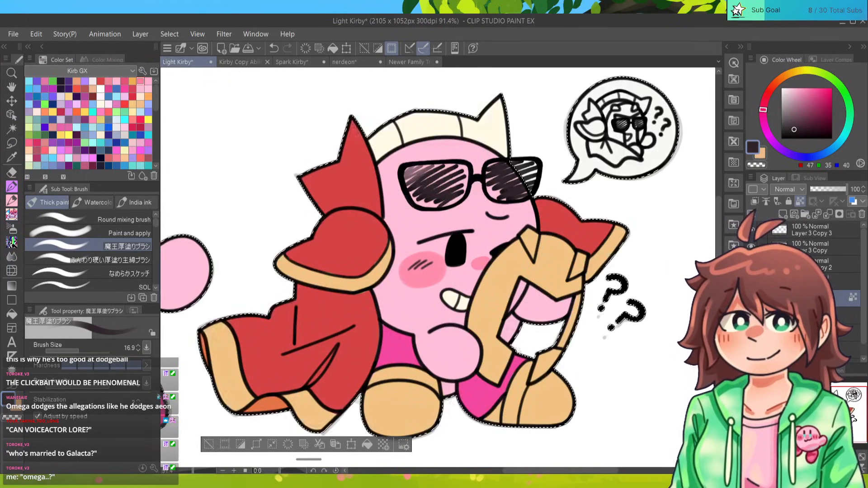
scroll(438, 266, down, 8)
scroll(437, 266, up, 7)
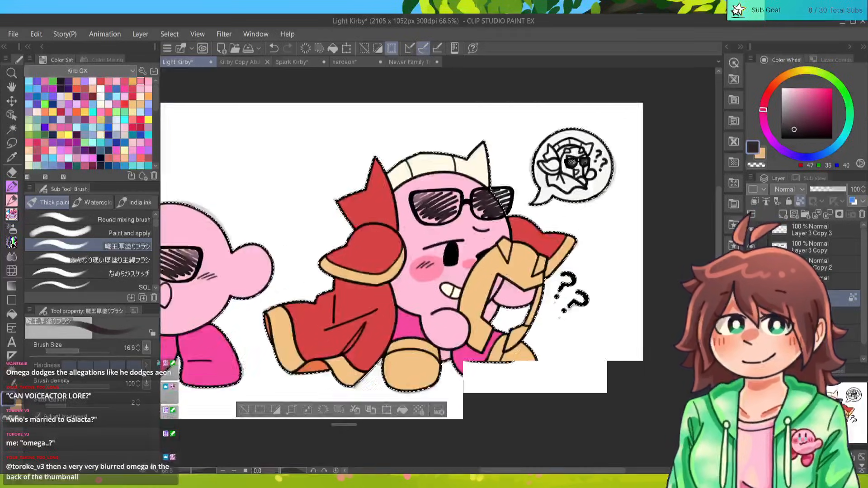
drag(438, 266, 424, 291)
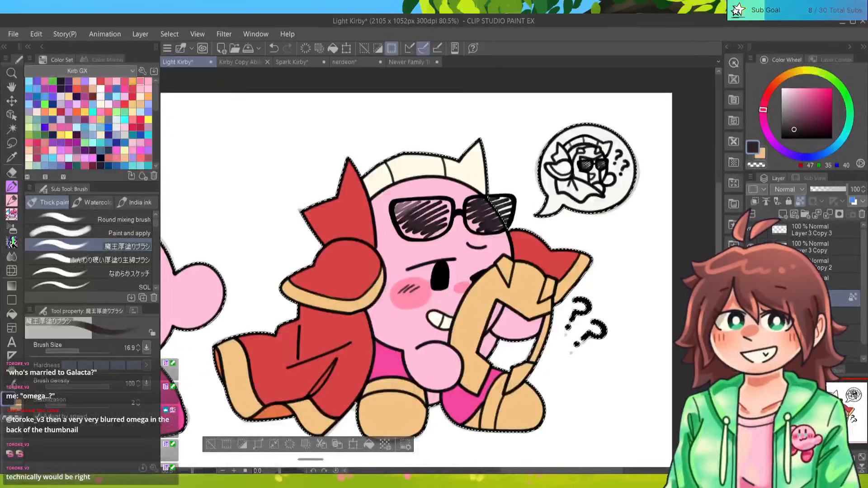
drag(434, 280, 461, 289)
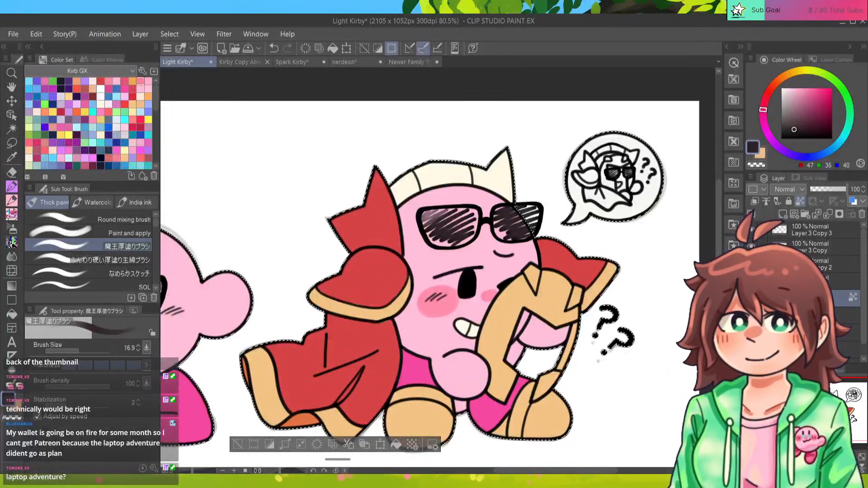
Paint the cape lining visible between Kirby's feet and inside the mask opening dark red RGB 150, 34, 35.
mouse_move(434, 299)
mouse_down()
mouse_move(491, 272)
mouse_move(480, 241)
mouse_up()
alt+click(421, 221)
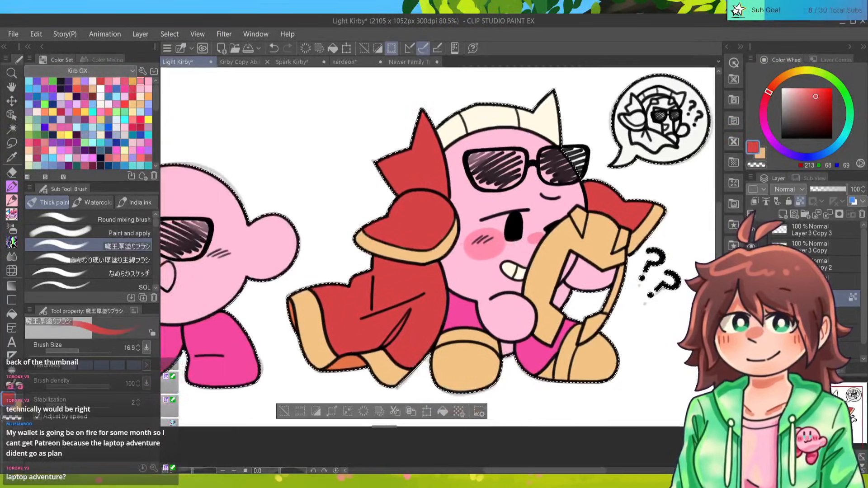
click(820, 109)
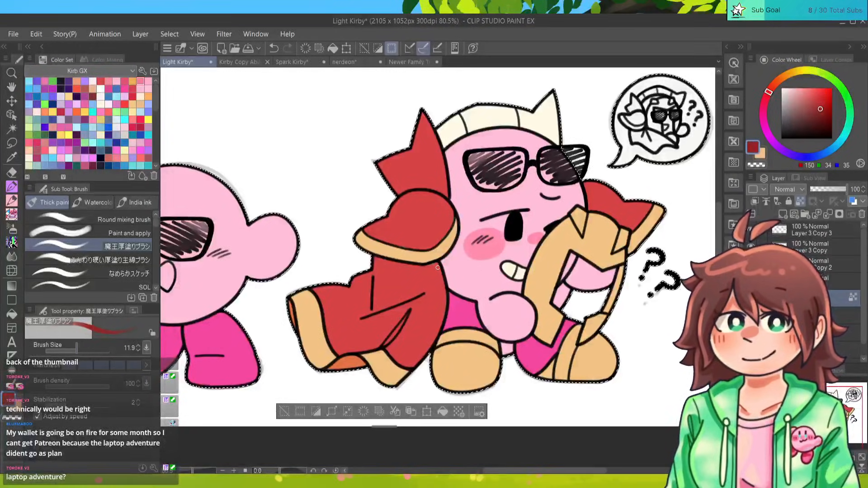
drag(500, 344, 510, 349)
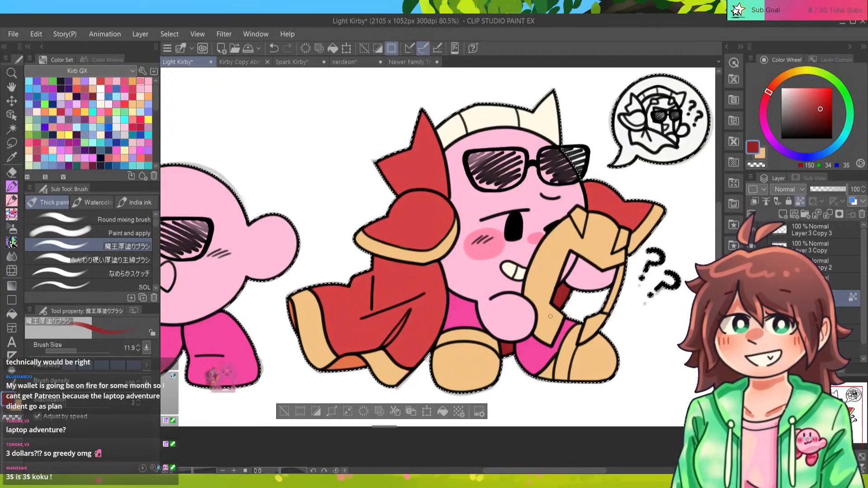
mouse_move(550, 316)
mouse_down()
mouse_move(536, 351)
mouse_move(501, 356)
mouse_up()
Colour the small character's cape in the thought bubble with the red sampled from the large cape, using the はみ出さないペン pen.
scroll(429, 262, down, 5)
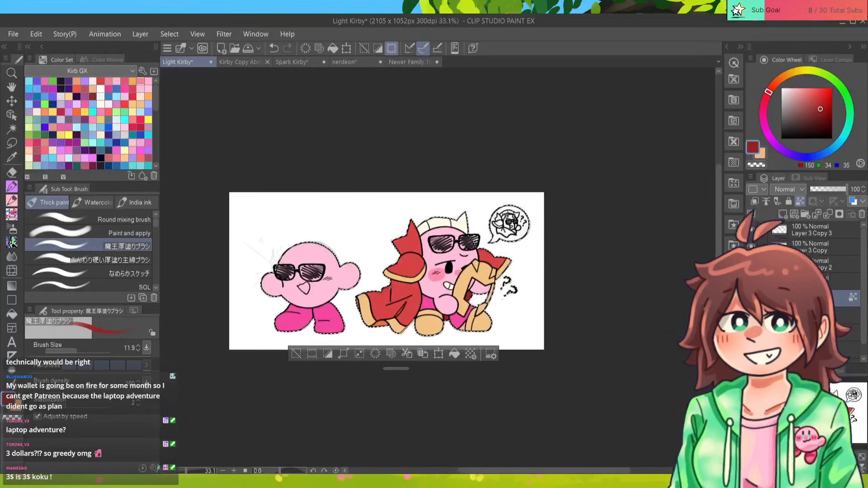
scroll(428, 262, up, 4)
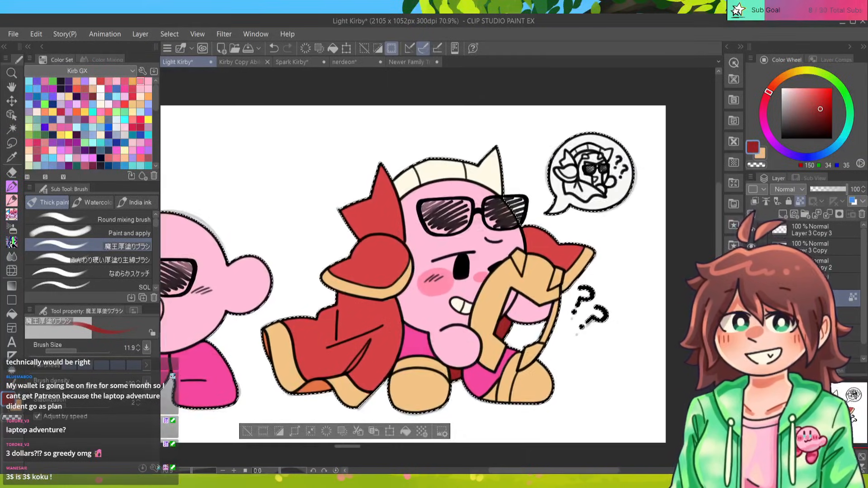
drag(429, 263, 415, 279)
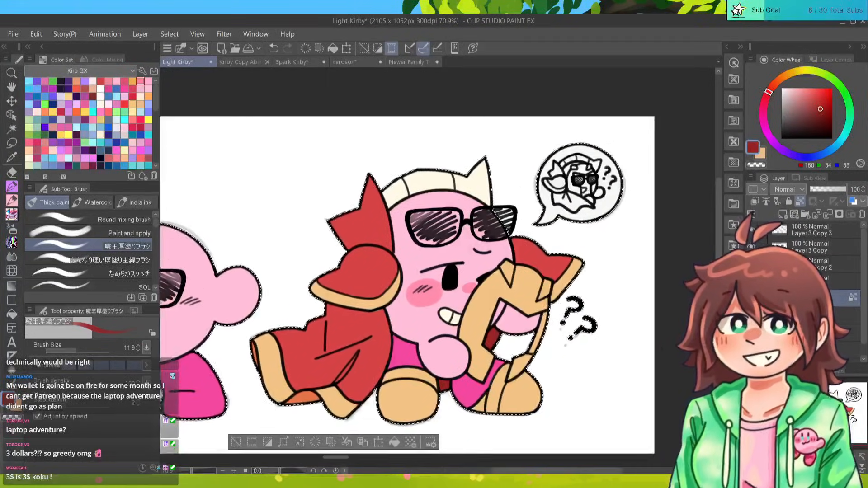
scroll(407, 290, up, 5)
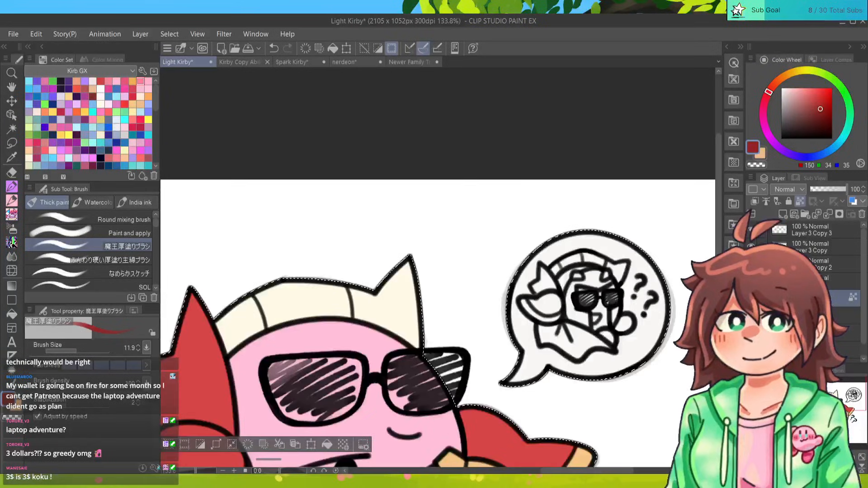
drag(476, 351, 407, 316)
alt+click(424, 389)
click(12, 186)
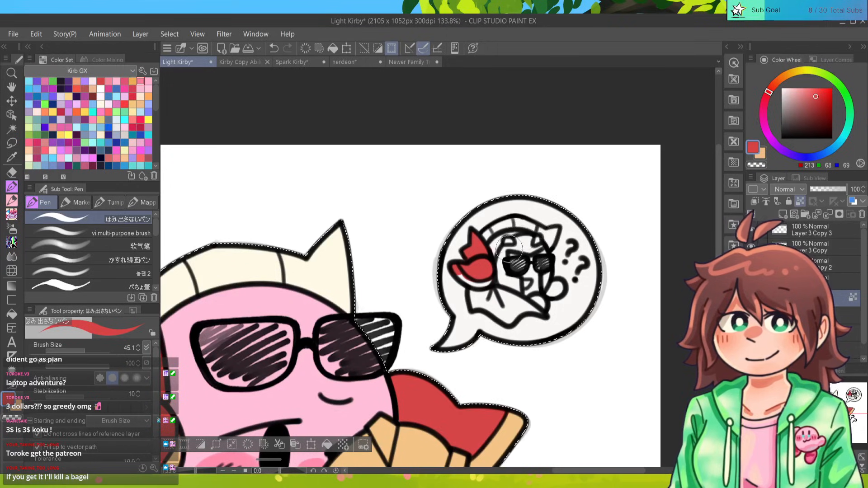
mouse_move(473, 306)
mouse_down()
mouse_move(524, 325)
mouse_move(520, 317)
mouse_move(535, 311)
mouse_move(527, 317)
mouse_move(490, 294)
mouse_move(519, 315)
mouse_move(495, 296)
mouse_up()
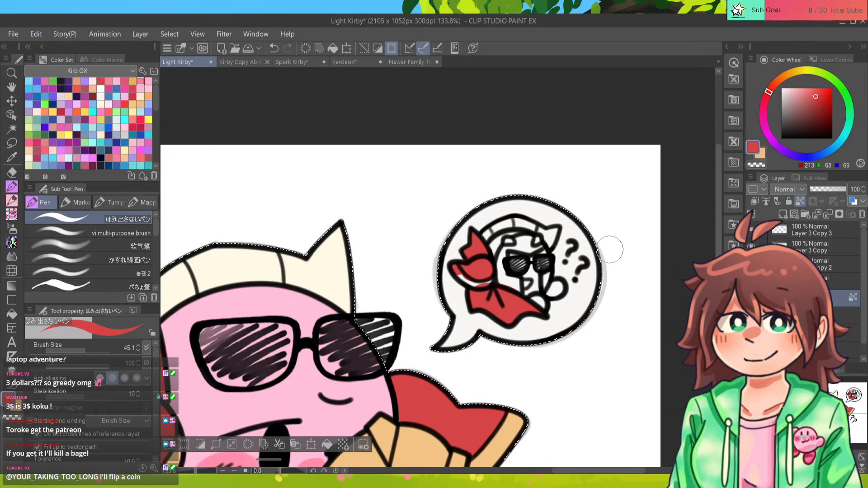
drag(608, 247, 553, 237)
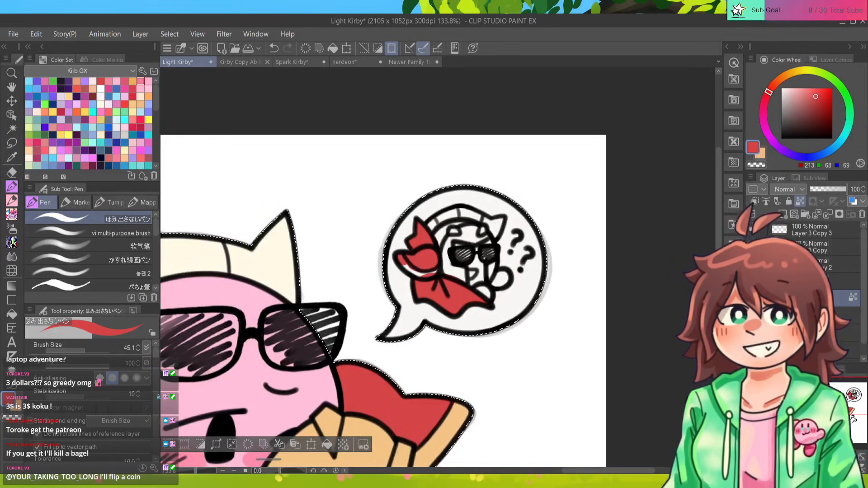
Colour the trim along the small cape's collar in the thought bubble tan RGB 239, 188, 136.
scroll(444, 281, down, 1)
scroll(444, 280, up, 5)
scroll(429, 280, down, 1)
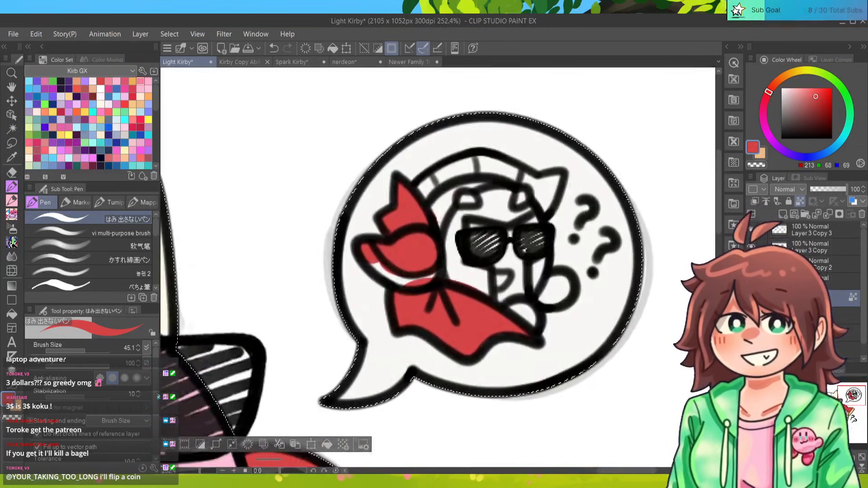
click(140, 104)
mouse_move(360, 244)
mouse_down()
mouse_move(405, 274)
mouse_move(379, 266)
mouse_move(419, 283)
mouse_move(437, 273)
mouse_up()
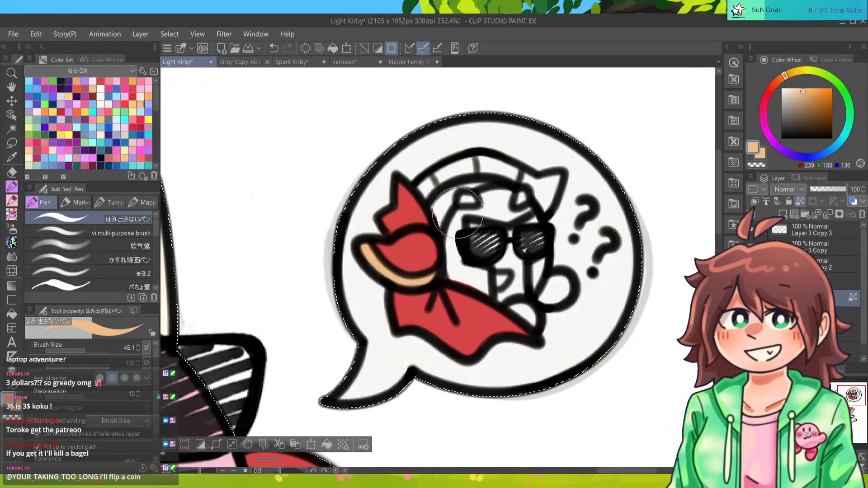
Fill the small character's mask in the thought bubble with tan RGB 242, 195, 132.
mouse_move(457, 213)
mouse_down()
mouse_move(453, 248)
mouse_move(469, 277)
mouse_up()
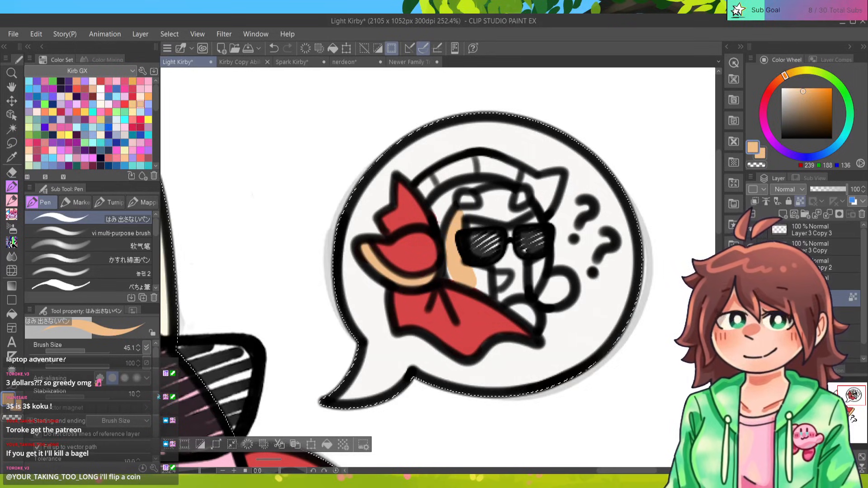
scroll(468, 276, down, 8)
scroll(437, 273, up, 5)
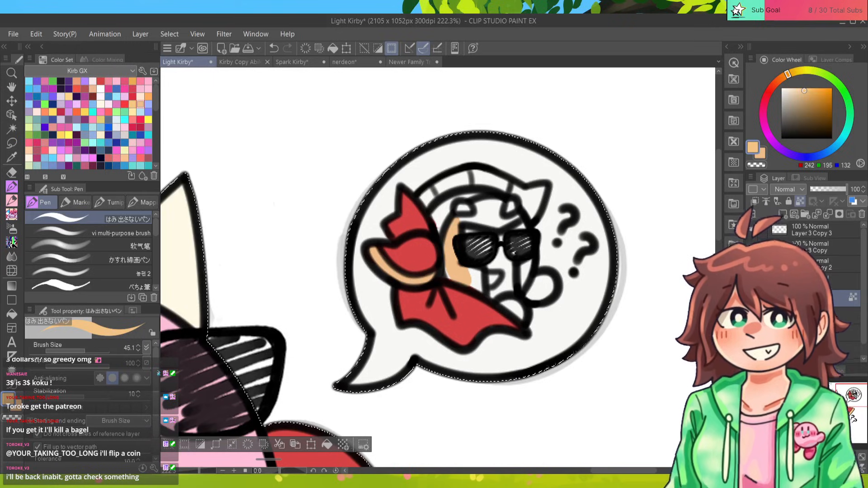
mouse_move(434, 271)
mouse_down()
mouse_move(388, 294)
mouse_move(405, 290)
mouse_move(412, 253)
mouse_move(421, 303)
mouse_move(432, 314)
mouse_move(420, 235)
mouse_move(468, 240)
mouse_move(477, 226)
mouse_move(473, 253)
mouse_move(465, 240)
mouse_move(478, 301)
mouse_up()
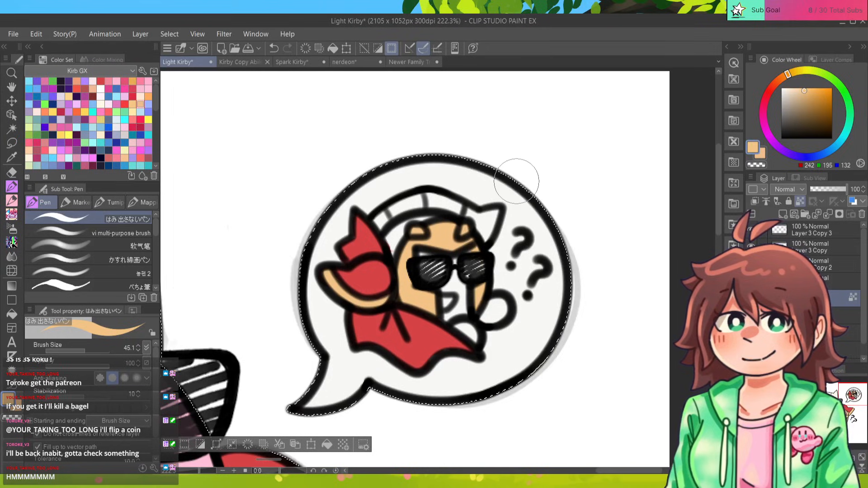
Paint the small character's face inside the mask opening with pink RGB 255, 191, 217 sampled from the large Kirby.
key(ctrl+minus)
key(ctrl+minus)
key(ctrl+minus)
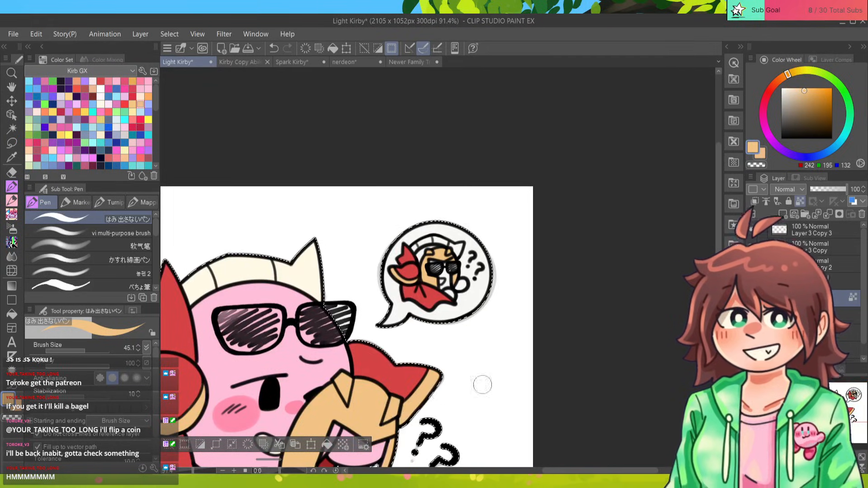
mouse_move(370, 456)
mouse_down()
mouse_move(415, 400)
mouse_move(346, 486)
mouse_move(377, 485)
mouse_up()
alt+click(415, 400)
key(ctrl+plus)
key(ctrl+plus)
key(ctrl+plus)
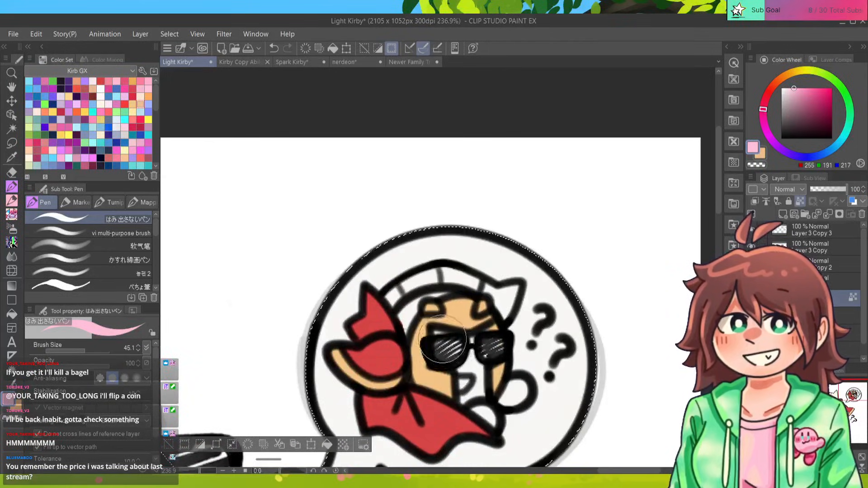
drag(447, 357, 466, 357)
mouse_move(483, 347)
mouse_down()
mouse_move(471, 393)
mouse_move(475, 388)
mouse_up()
Tint the mask area showing through the small sunglasses' lens with a darker orange-brown.
alt+click(480, 307)
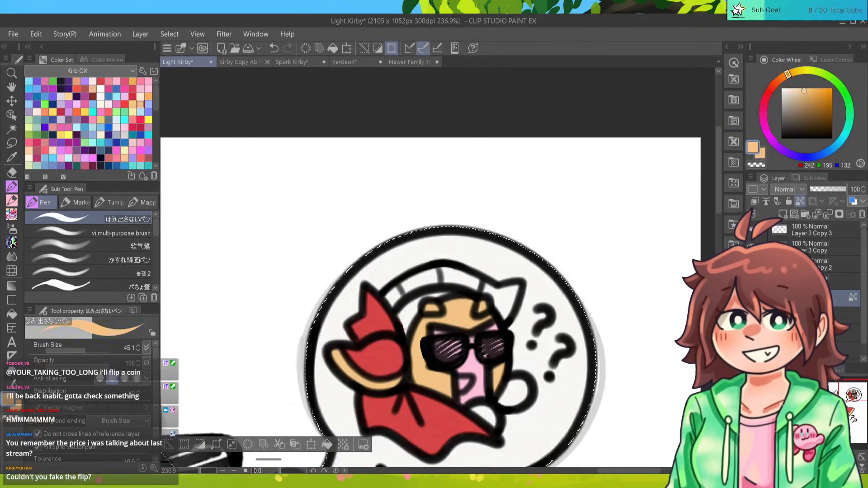
click(809, 98)
click(777, 81)
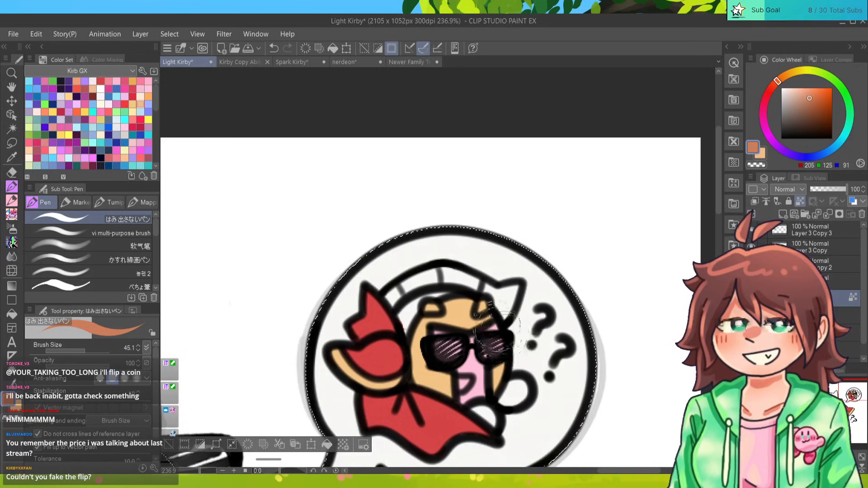
alt+click(484, 354)
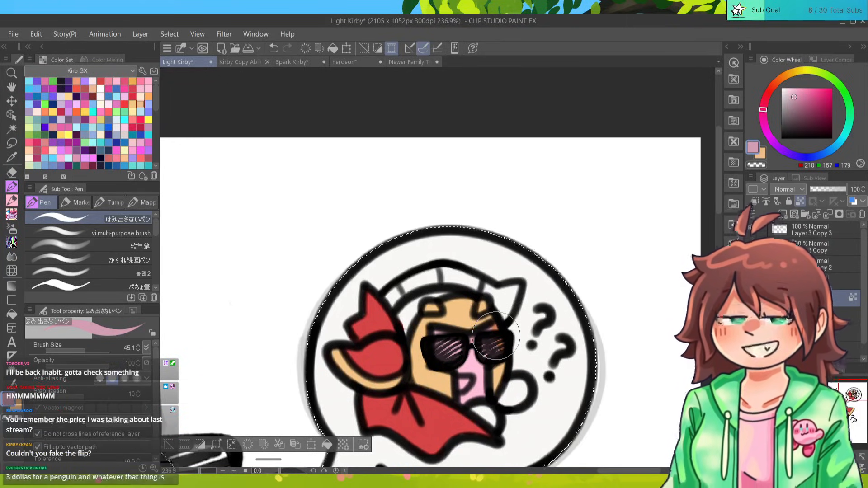
Fill the small character's head behind the mask and both hands with the sampled body pink.
alt+click(472, 357)
mouse_move(400, 319)
mouse_down()
mouse_move(393, 325)
mouse_move(407, 298)
mouse_move(472, 271)
mouse_up()
mouse_move(470, 398)
mouse_down()
mouse_move(479, 420)
mouse_move(497, 414)
mouse_move(529, 384)
mouse_move(526, 366)
mouse_up()
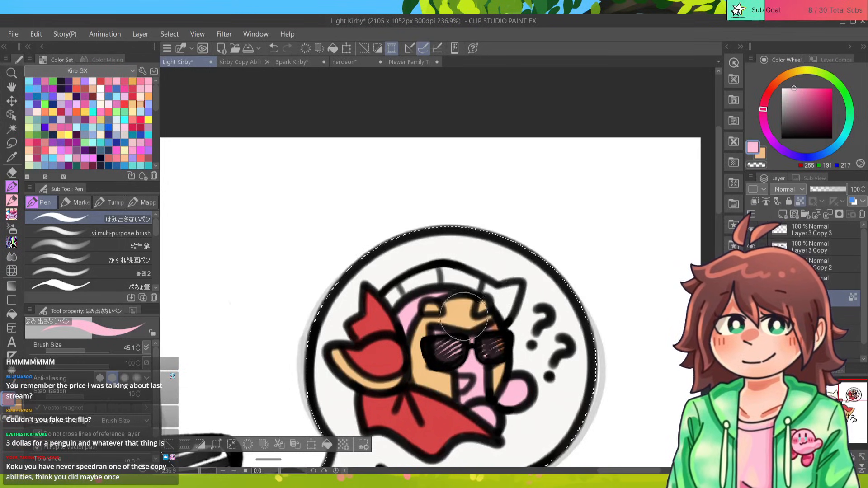
Colour the small character's headpiece band and pointed ear cream RGB 255, 249, 229.
click(100, 104)
mouse_move(380, 312)
mouse_down()
mouse_move(447, 271)
mouse_move(510, 312)
mouse_up()
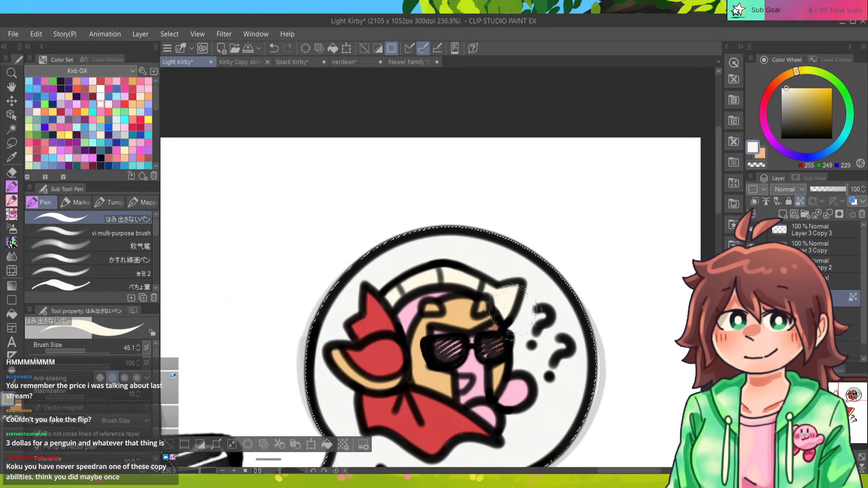
alt+click(495, 346)
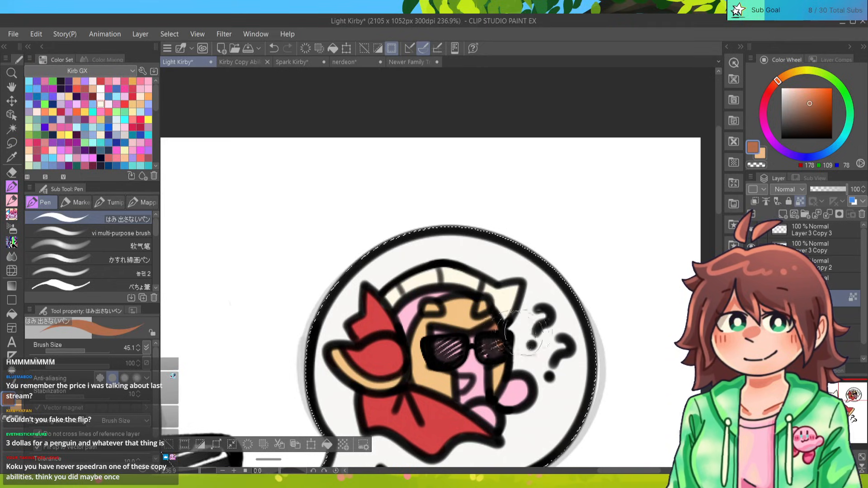
alt+click(500, 319)
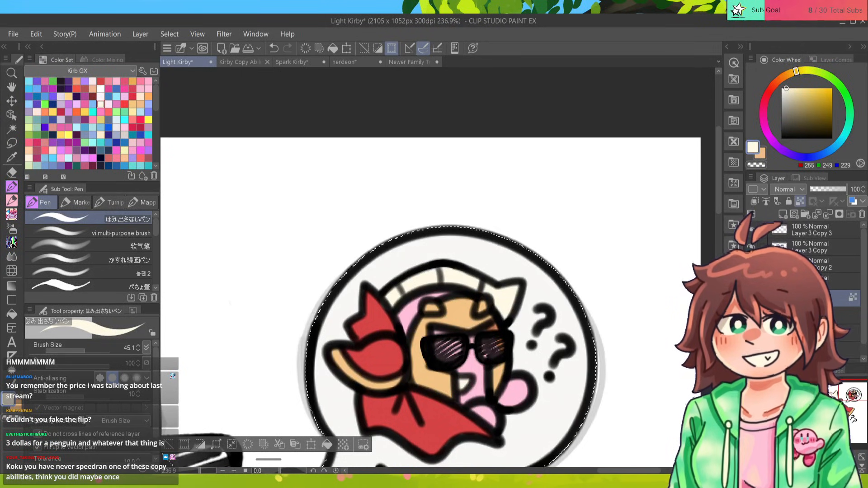
Paint a blush over the plain Kirby's cheek hatch marks with the 魔王厚塗りブラシ brush at size 45.1, using pink sampled from the caped Kirby's blush.
scroll(461, 375, down, 6)
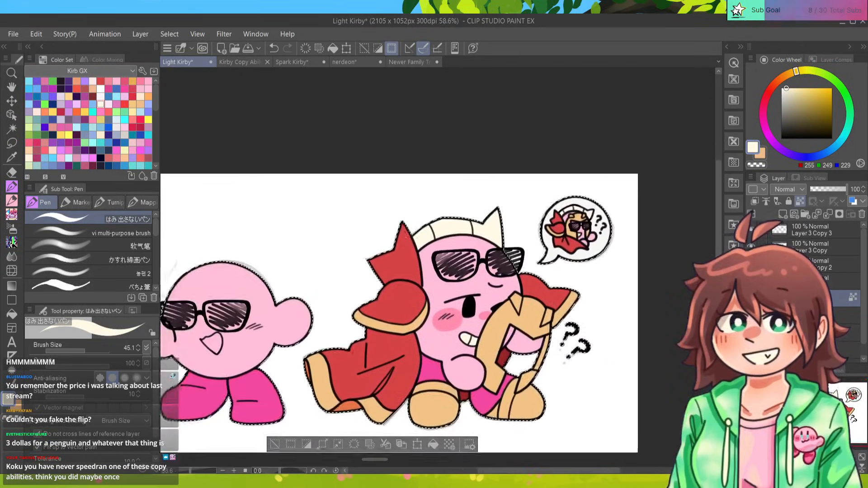
drag(407, 235, 466, 223)
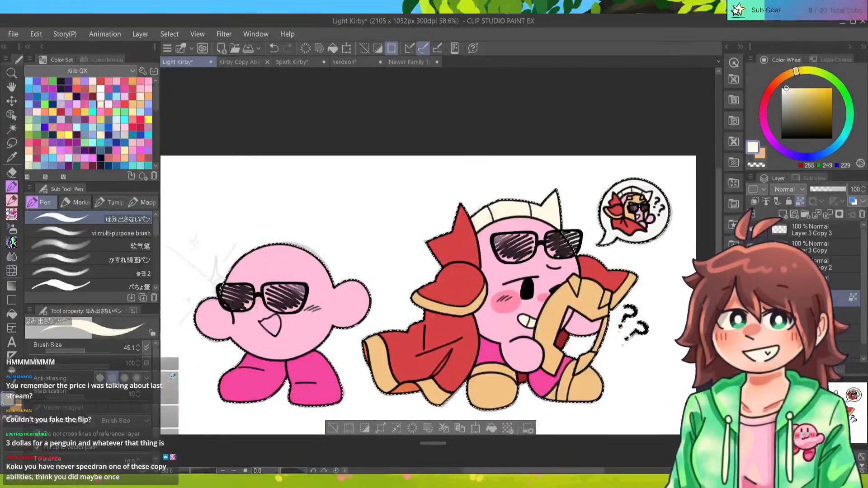
alt+click(505, 308)
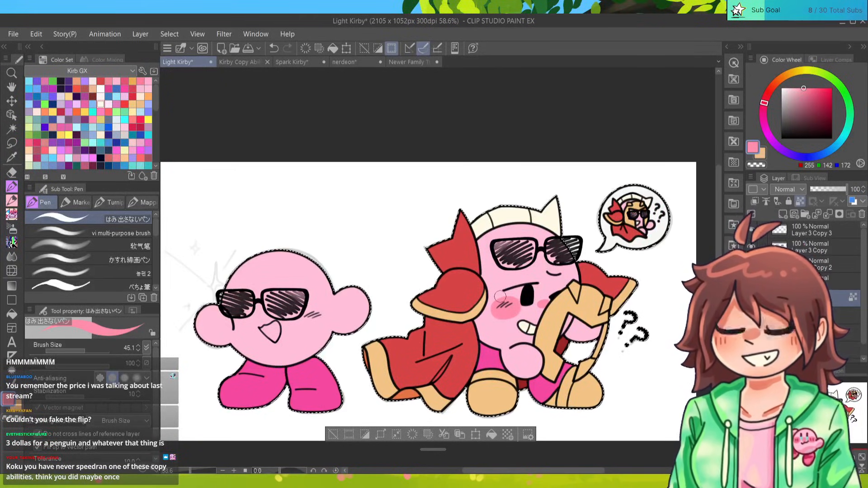
key(b)
key(bracketright)
key(bracketright)
key(bracketright)
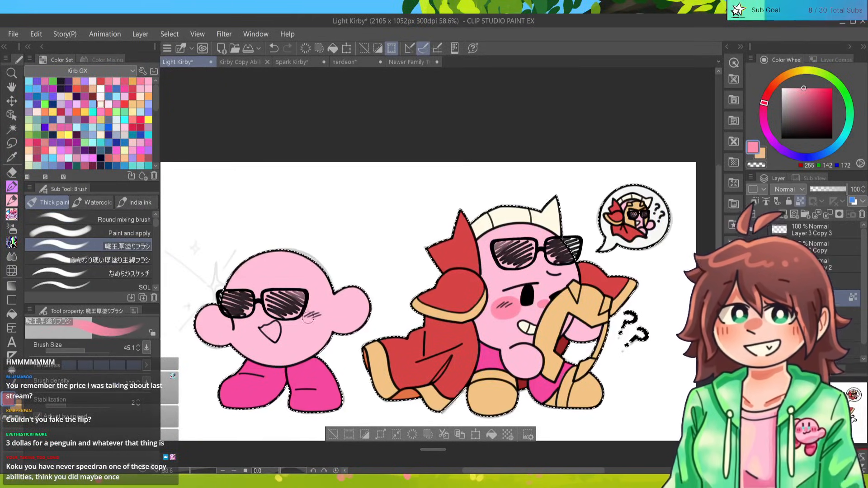
mouse_move(304, 316)
mouse_down()
mouse_move(334, 314)
mouse_move(304, 321)
mouse_up()
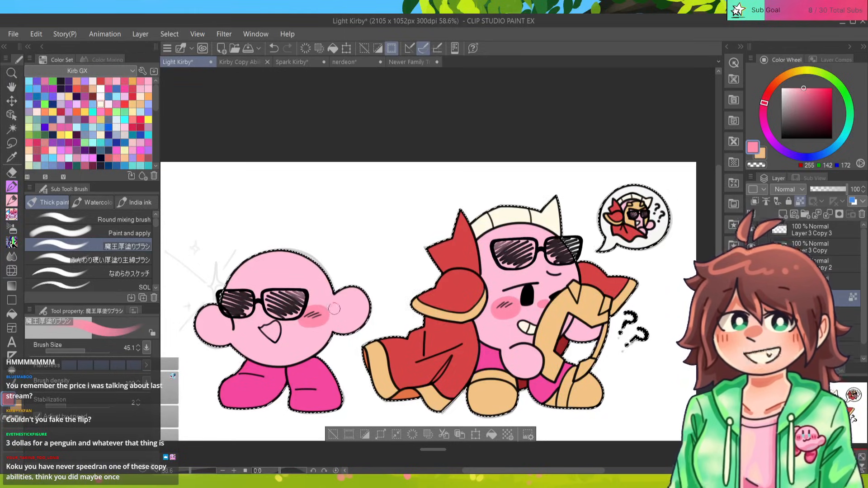
Paint the plain Kirby's other cheek blush beneath the sunglasses lens at brush size 27.6 and clear the selection.
key(bracketleft)
key(bracketleft)
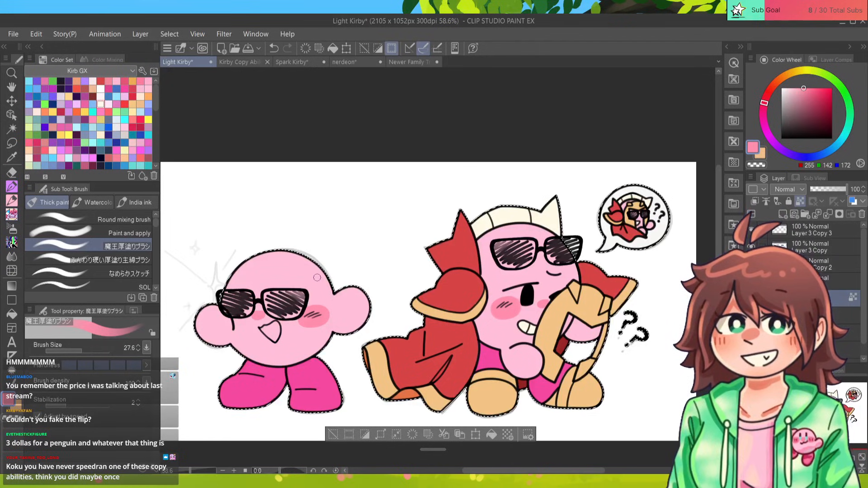
drag(285, 297, 331, 280)
click(380, 415)
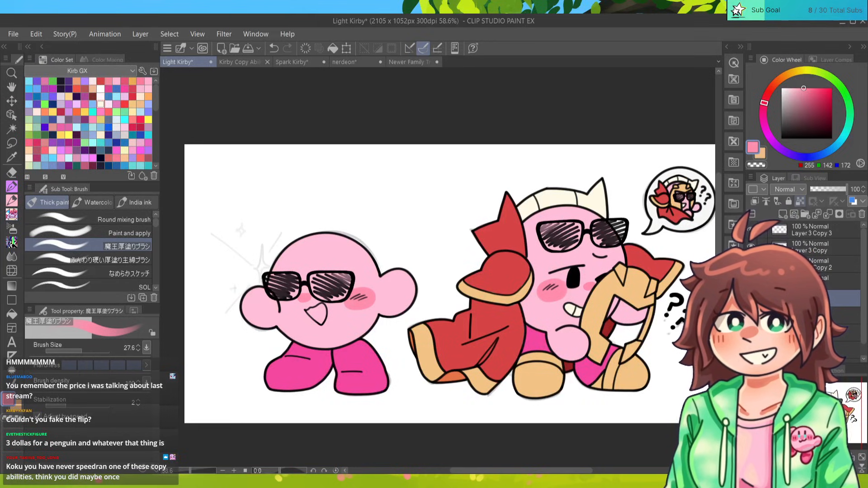
Shade the top of one of the plain Kirby's feet in dark magenta RGB 197, 30, 89, referring to the Spark Kirby illustration.
alt+click(365, 355)
click(823, 100)
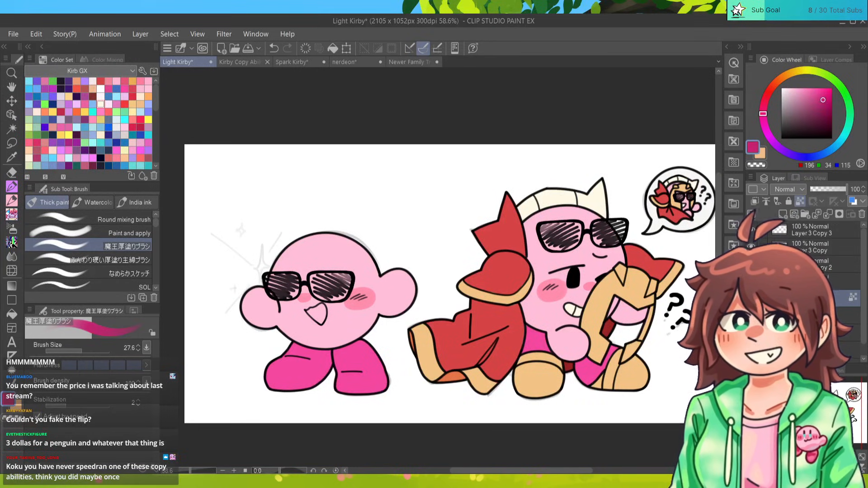
drag(336, 356, 345, 352)
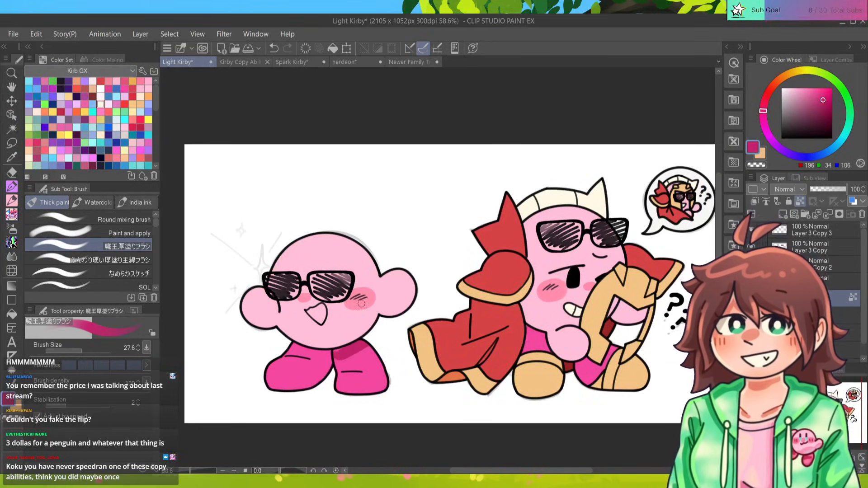
key(ctrl+Tab)
key(ctrl+Tab)
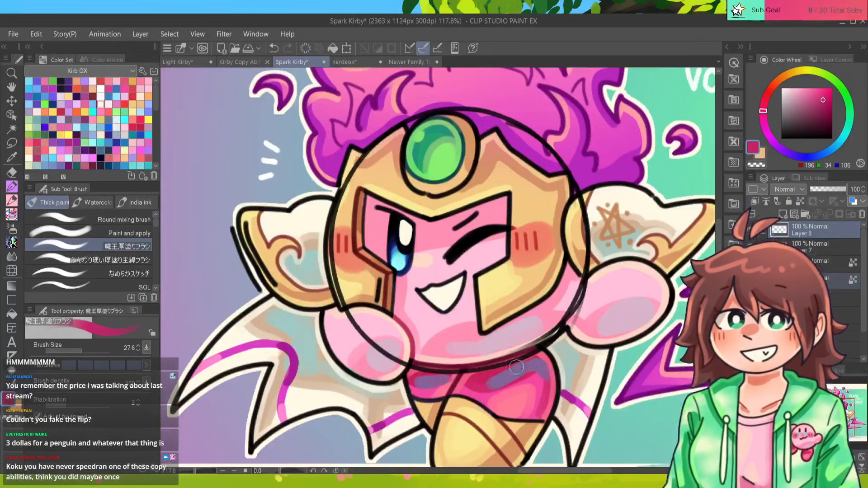
key(ctrl+shift+Tab)
key(ctrl+shift+Tab)
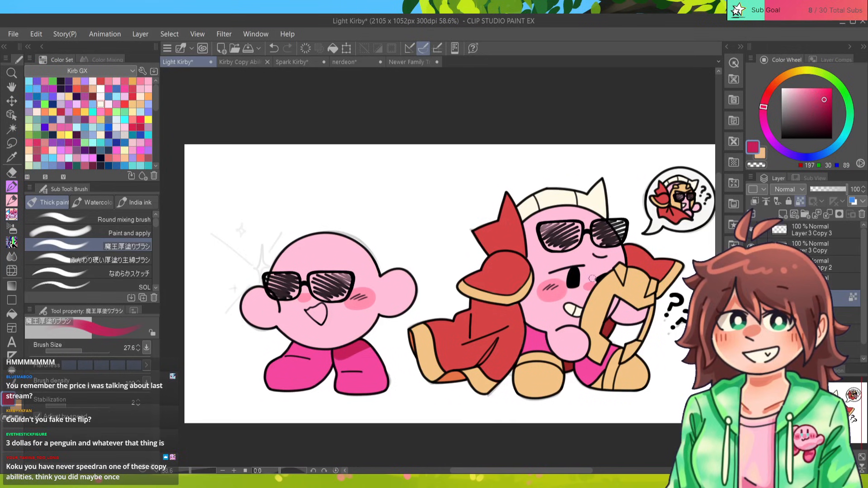
Fill the plain Kirby's open mouth with cream RGB 255, 249, 229 and shade its other foot with the sampled dark magenta.
alt+click(565, 203)
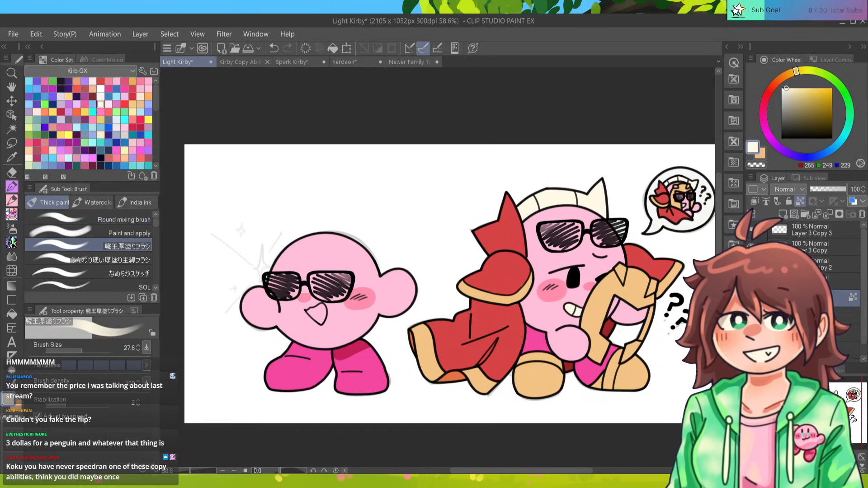
key(p)
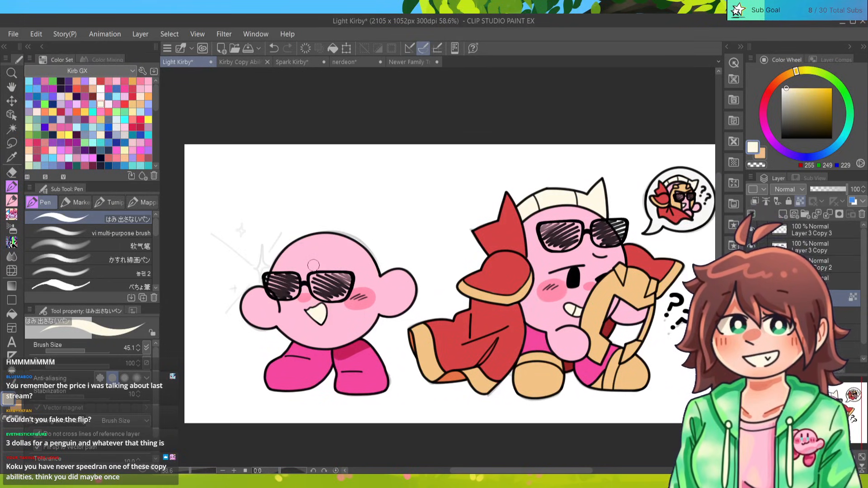
key(b)
alt+click(351, 349)
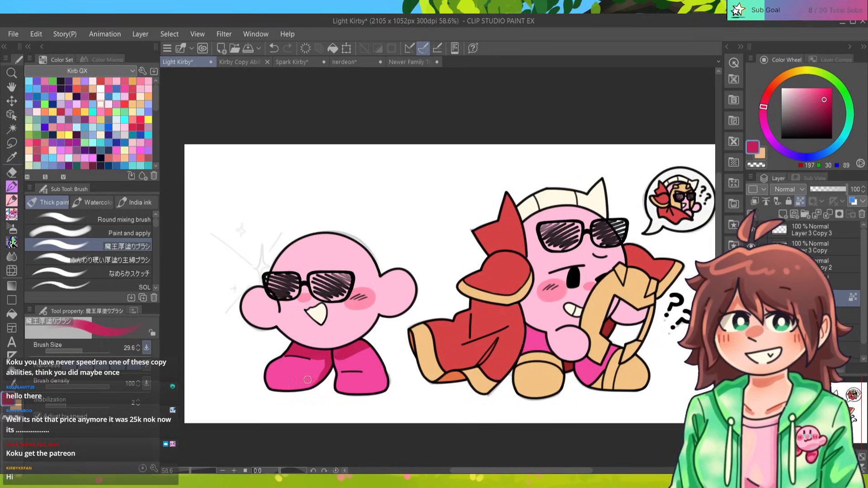
Shade the caped Kirby's magenta feet under the body and behind the mask with dark magenta at brush size 29.6, tidying edges with sampled base colours.
scroll(695, 346, up, 5)
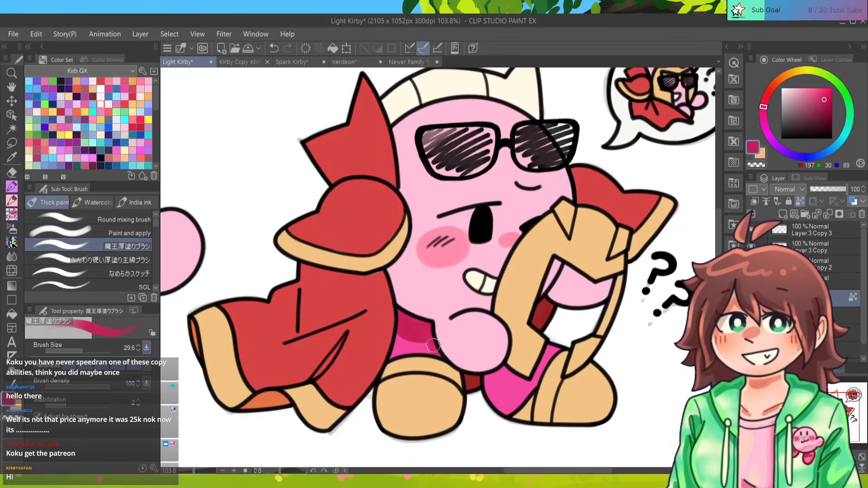
alt+click(525, 389)
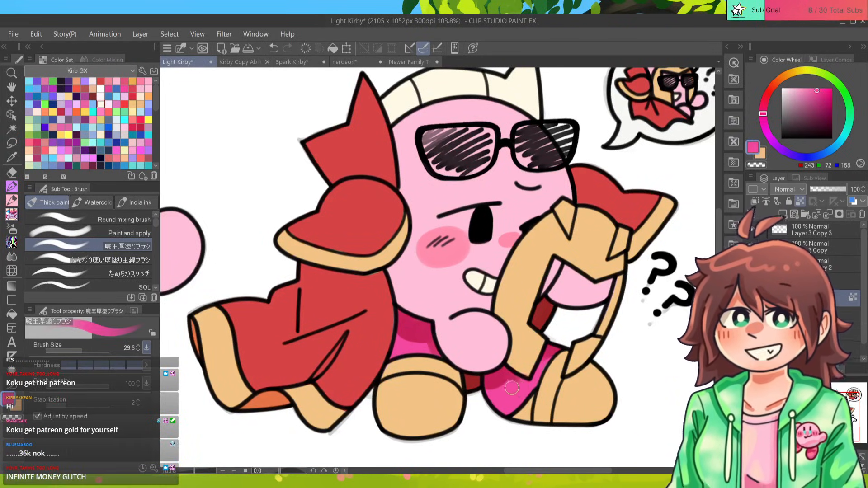
alt+click(544, 357)
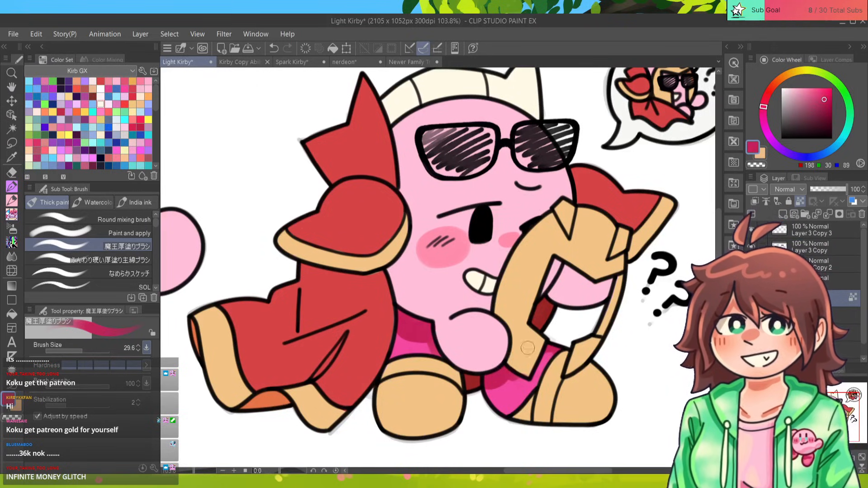
alt+click(536, 359)
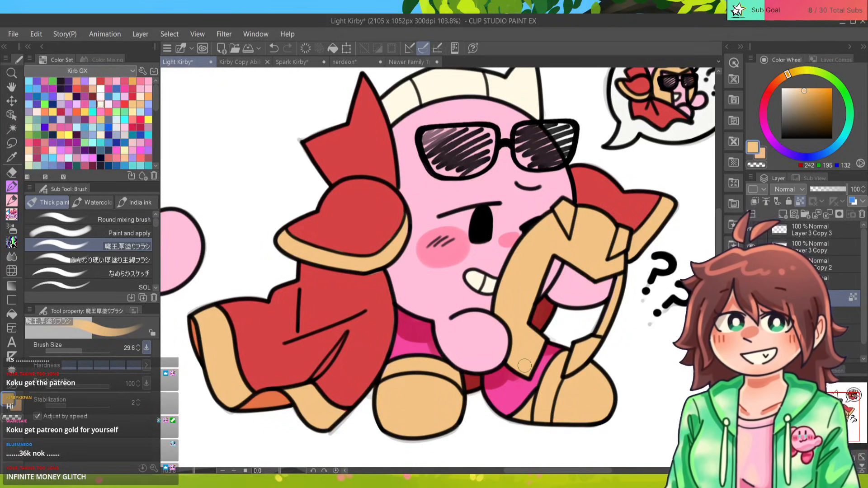
alt+click(506, 378)
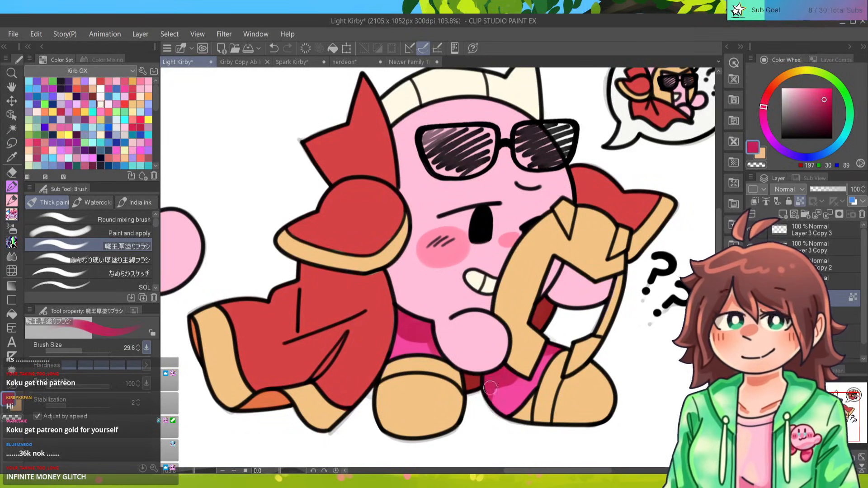
Shade the red point beside the caped Kirby's head and the red cloth behind the mask with dark red RGB 171, 36, 51.
alt+click(406, 227)
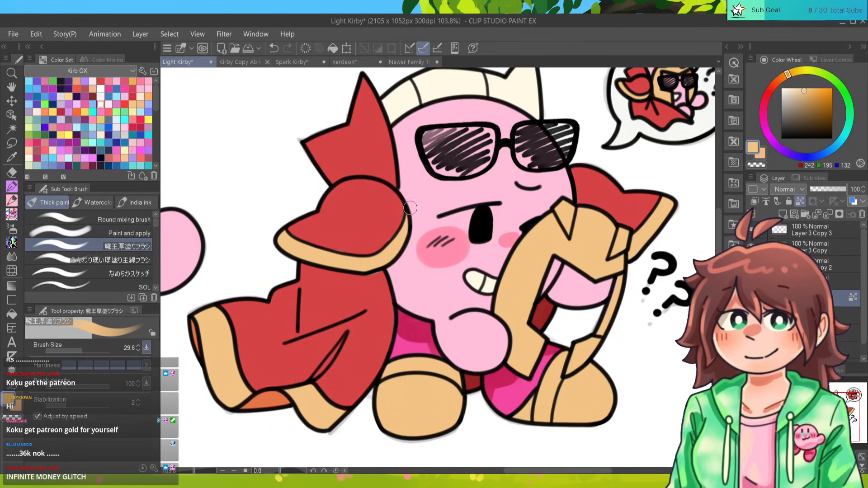
alt+click(622, 177)
alt+click(544, 314)
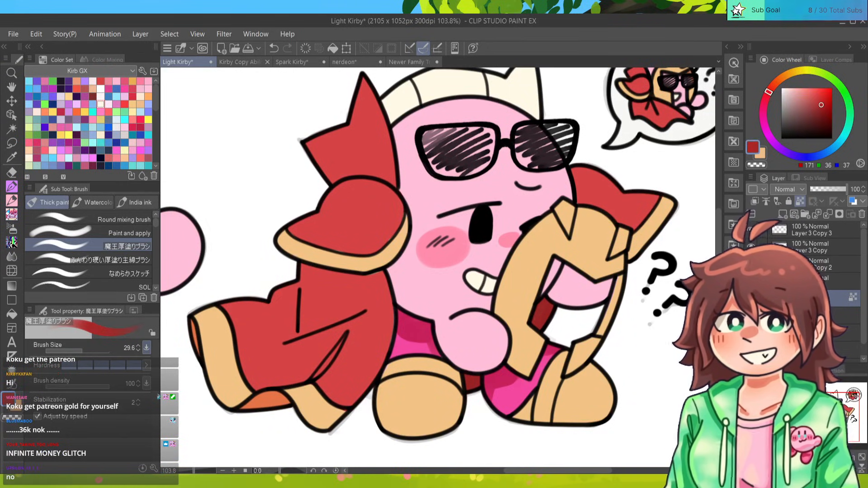
mouse_move(391, 148)
mouse_down()
mouse_move(387, 166)
mouse_move(322, 176)
mouse_up()
drag(382, 168, 393, 183)
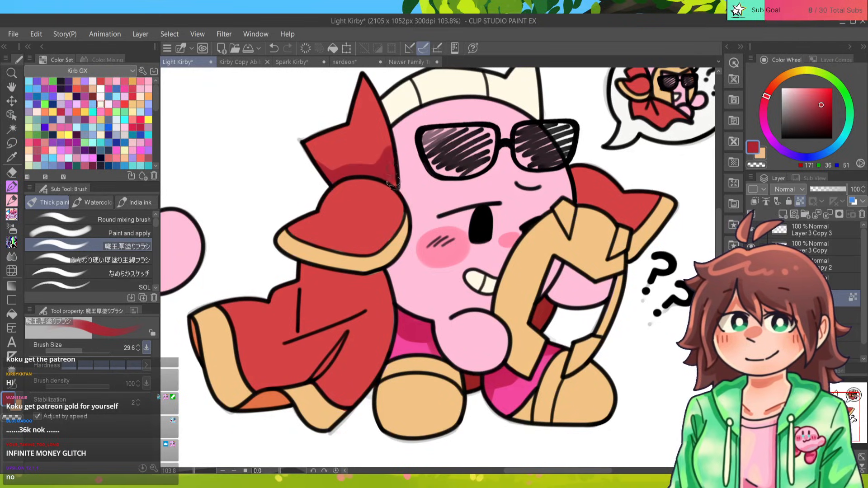
mouse_move(641, 199)
mouse_down()
mouse_move(635, 223)
mouse_move(588, 198)
mouse_move(581, 158)
mouse_up()
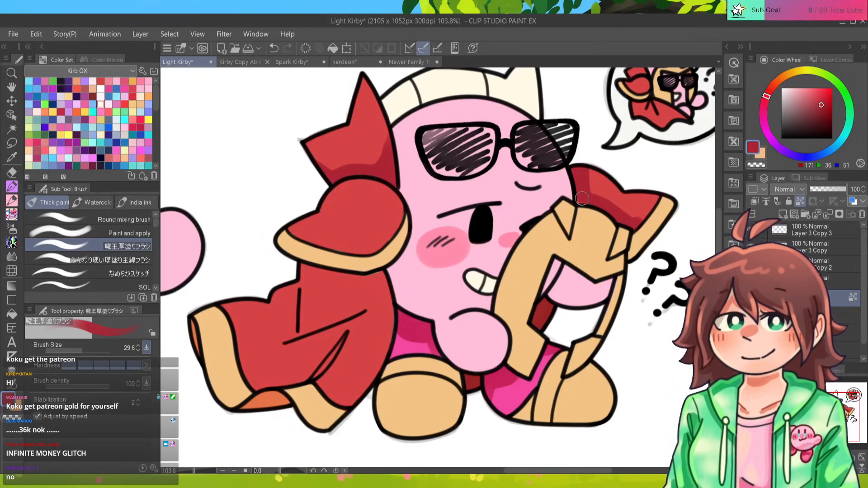
drag(631, 222, 651, 212)
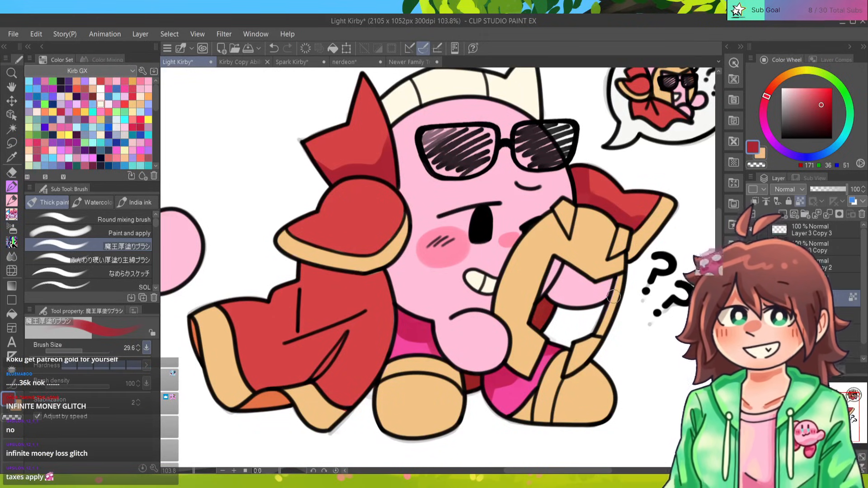
Shade the red cape beneath the rounded sleeve and along its fold lines with the same dark red.
drag(613, 296, 632, 319)
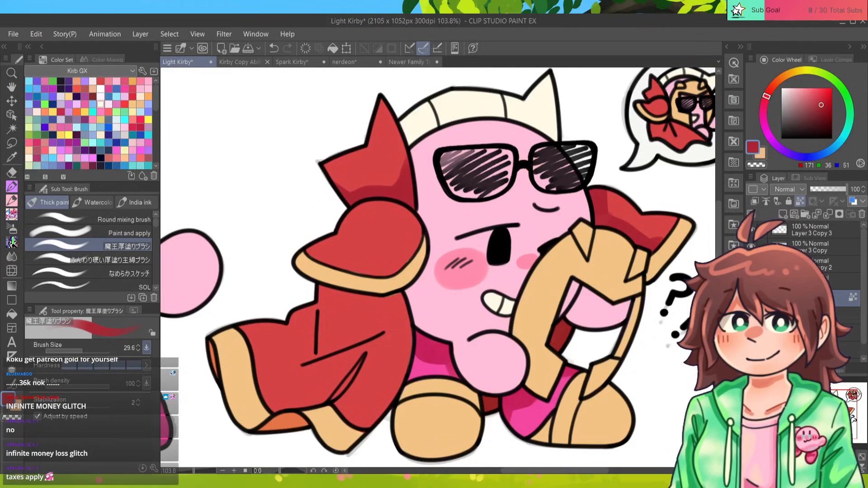
scroll(438, 266, down, 3)
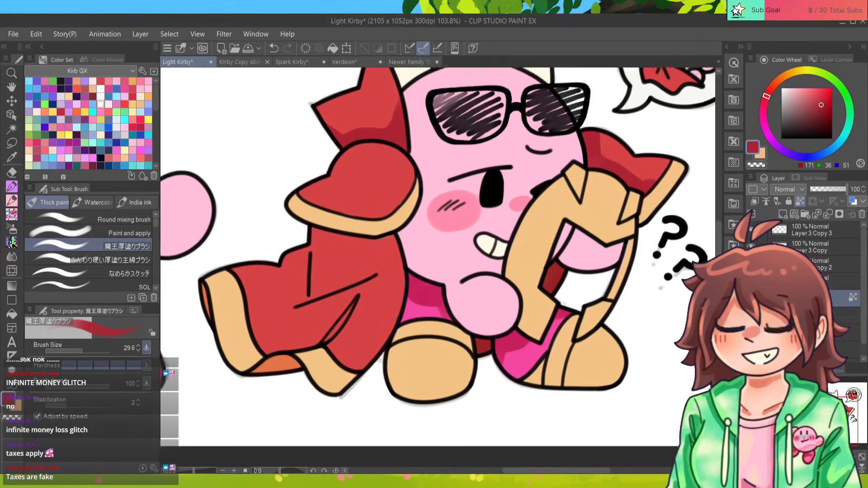
scroll(438, 257, up, 1)
mouse_move(396, 236)
mouse_down()
mouse_move(380, 263)
mouse_move(320, 297)
mouse_move(385, 244)
mouse_move(355, 248)
mouse_move(302, 232)
mouse_move(385, 255)
mouse_move(308, 241)
mouse_move(306, 307)
mouse_move(302, 254)
mouse_move(298, 303)
mouse_move(296, 258)
mouse_move(280, 270)
mouse_move(225, 272)
mouse_move(379, 243)
mouse_move(363, 265)
mouse_move(368, 274)
mouse_move(392, 248)
mouse_move(355, 324)
mouse_move(372, 276)
mouse_move(316, 346)
mouse_move(340, 323)
mouse_move(318, 342)
mouse_move(279, 356)
mouse_move(346, 332)
mouse_move(372, 290)
mouse_move(334, 347)
mouse_move(396, 256)
mouse_move(395, 328)
mouse_move(400, 298)
mouse_move(352, 403)
mouse_up()
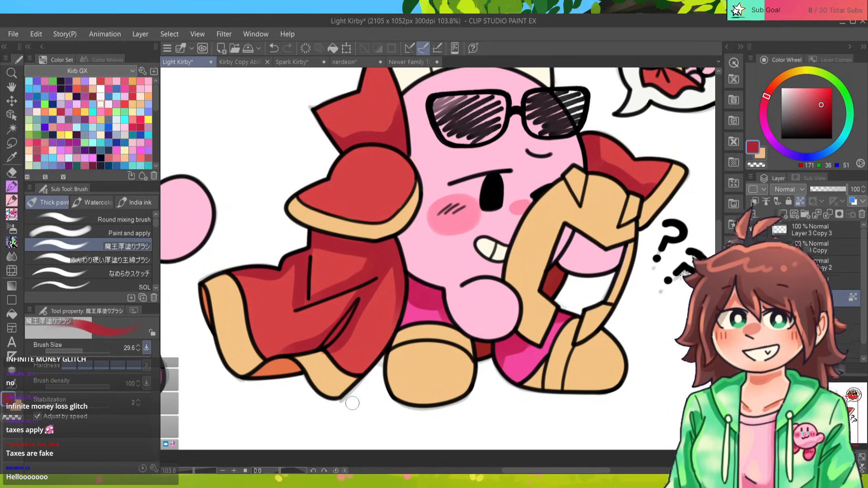
Refine the cape's shadow shapes and trim edges at brush size 16.9 with sampled tan and dark red RGB 173, 38, 52.
alt+click(352, 403)
key(bracketleft)
key(bracketleft)
key(bracketleft)
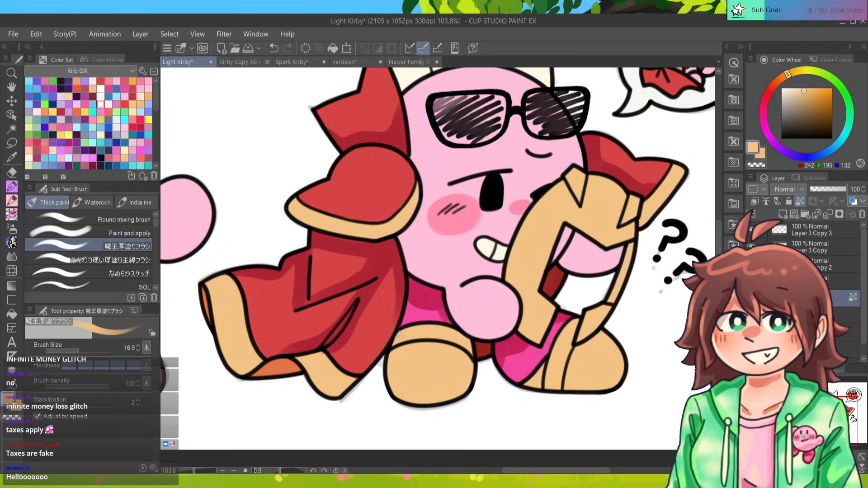
alt+click(397, 328)
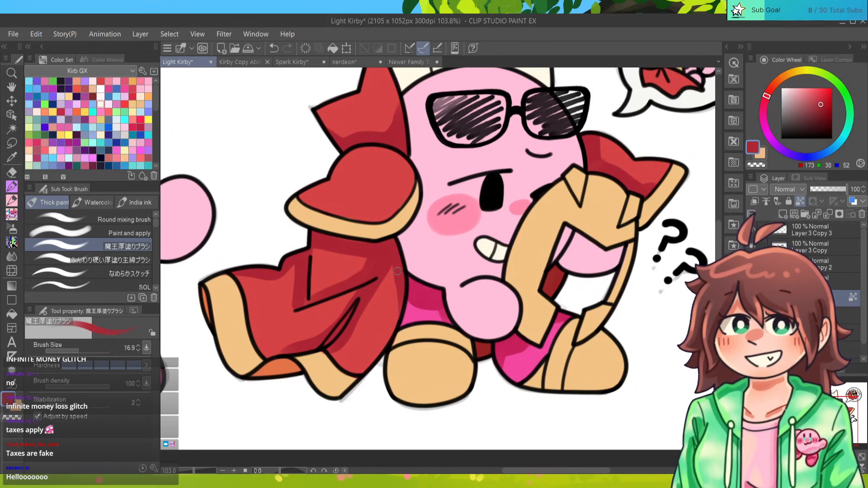
mouse_move(362, 226)
mouse_down()
mouse_move(593, 230)
mouse_move(514, 335)
mouse_move(345, 353)
mouse_up()
drag(406, 289, 468, 257)
mouse_move(235, 307)
mouse_down()
mouse_move(226, 305)
mouse_move(294, 247)
mouse_move(693, 256)
mouse_move(640, 286)
mouse_move(388, 274)
mouse_move(254, 287)
mouse_move(189, 283)
mouse_move(184, 271)
mouse_move(159, 279)
mouse_up()
Shade the caped Kirby's hand behind the mask with pink RGB 255, 143, 177 at brush size 22.3, referring to the Spark Kirby illustration.
alt+click(590, 278)
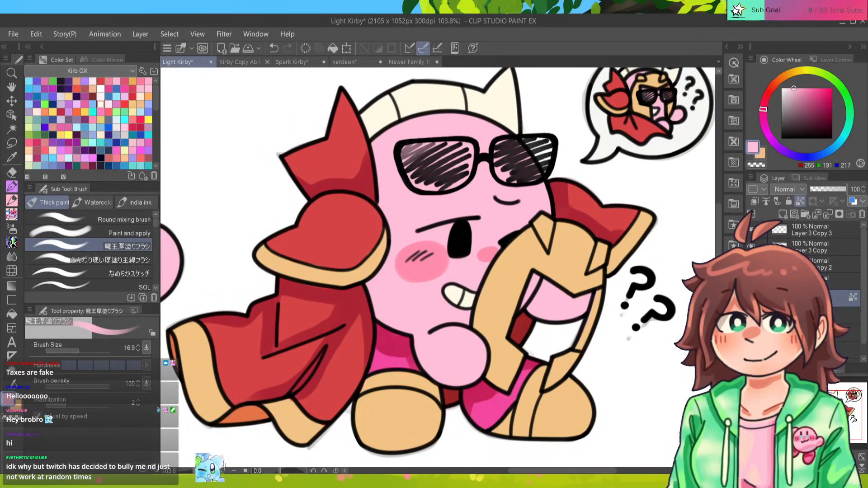
click(239, 62)
click(292, 62)
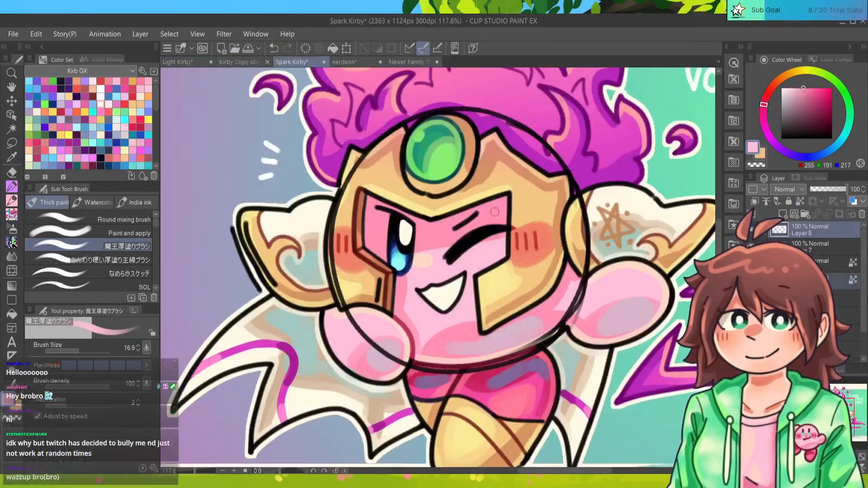
click(178, 62)
drag(438, 267, 441, 268)
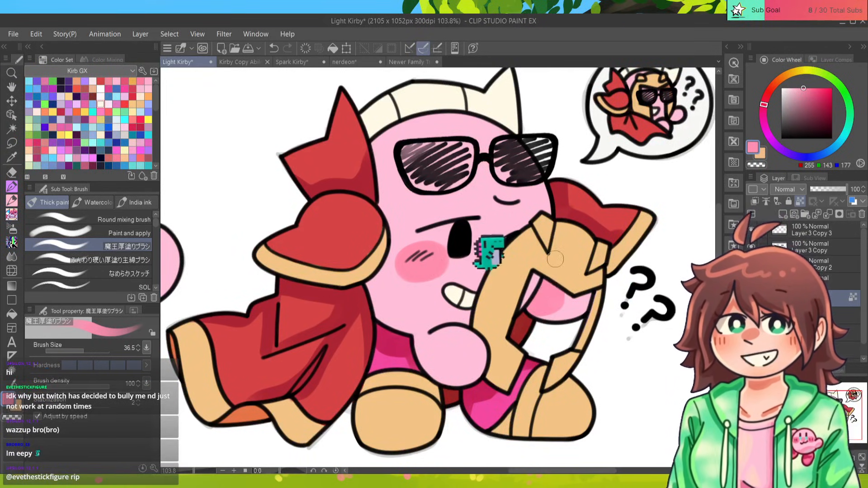
key([)
drag(563, 296, 591, 295)
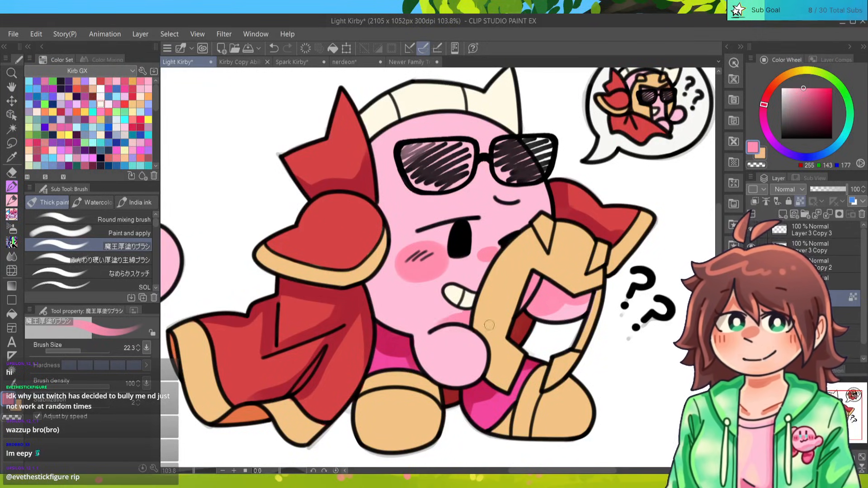
Shade the caped Kirby's front hand and the lower edge of its face in darker pink, refining the shadow with sampled base pink.
mouse_move(426, 370)
mouse_down()
mouse_move(423, 342)
mouse_move(456, 372)
mouse_move(424, 355)
mouse_move(447, 365)
mouse_up()
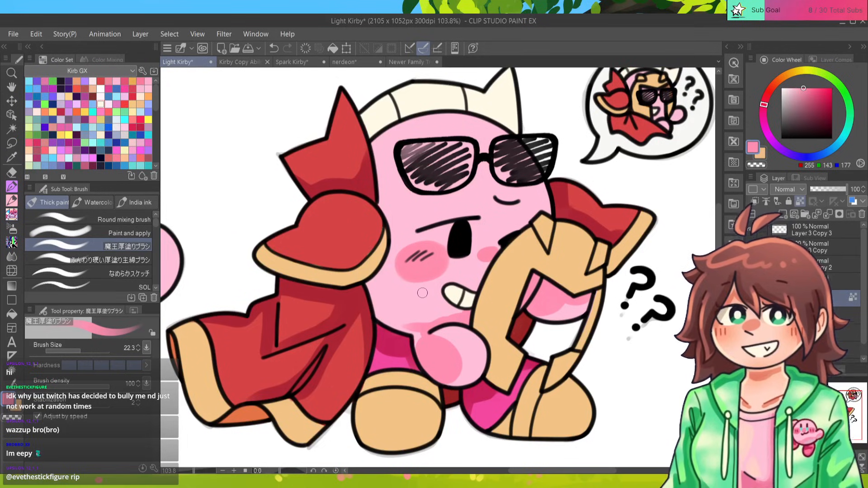
mouse_move(456, 320)
mouse_down()
mouse_move(396, 321)
mouse_move(386, 301)
mouse_move(388, 318)
mouse_move(366, 277)
mouse_move(380, 315)
mouse_move(379, 267)
mouse_move(379, 312)
mouse_move(433, 335)
mouse_up()
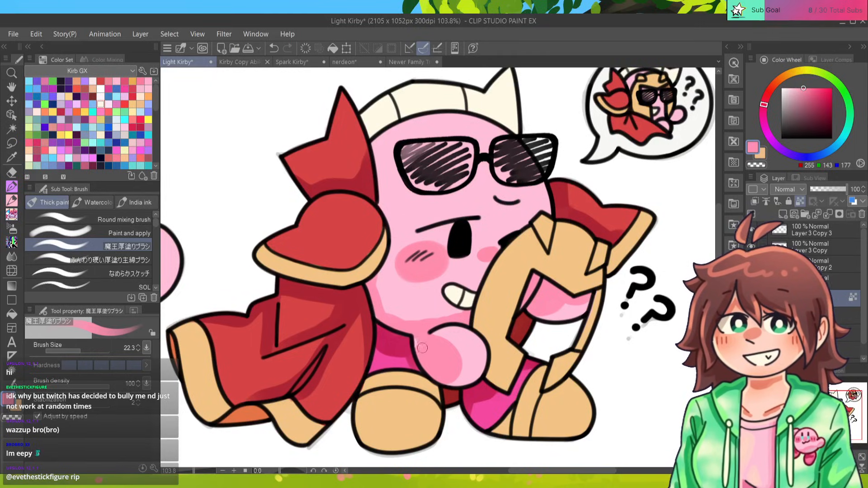
alt+click(431, 321)
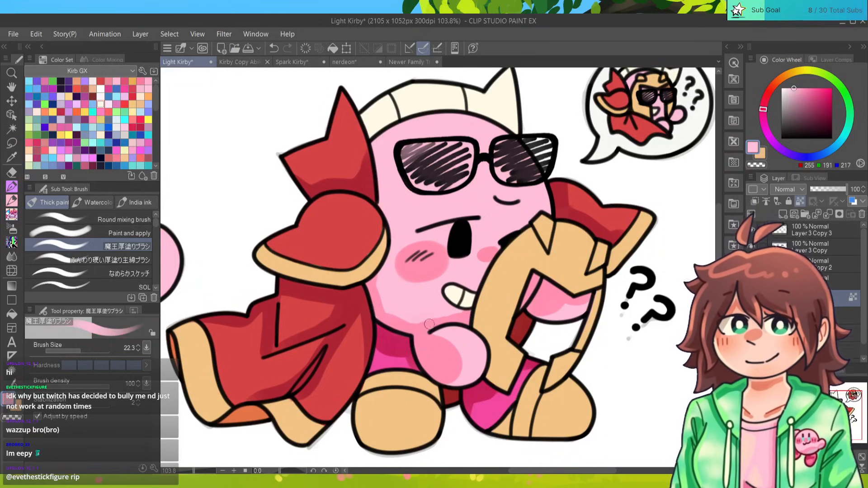
alt+click(429, 325)
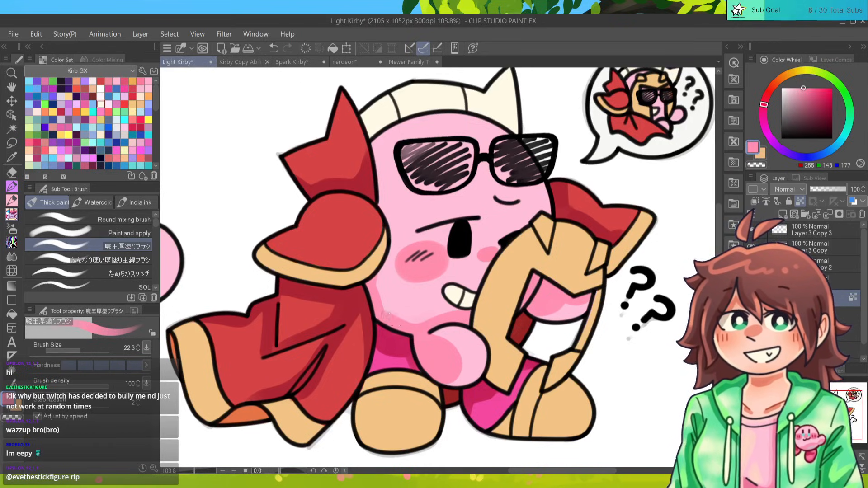
Shade the side of the caped Kirby's head along the red point in darker pink, softening the edge with sampled pinks.
drag(373, 143, 382, 196)
drag(378, 158, 386, 196)
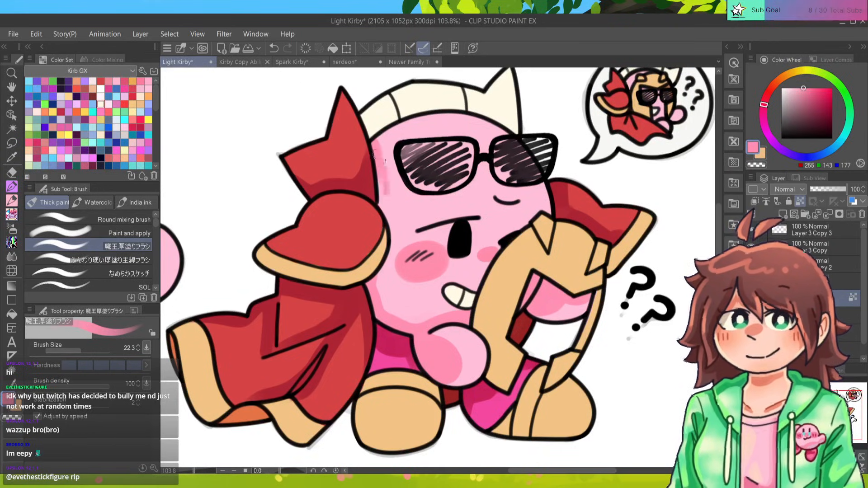
mouse_move(374, 155)
mouse_down()
mouse_move(386, 212)
mouse_move(381, 140)
mouse_up()
alt+click(387, 149)
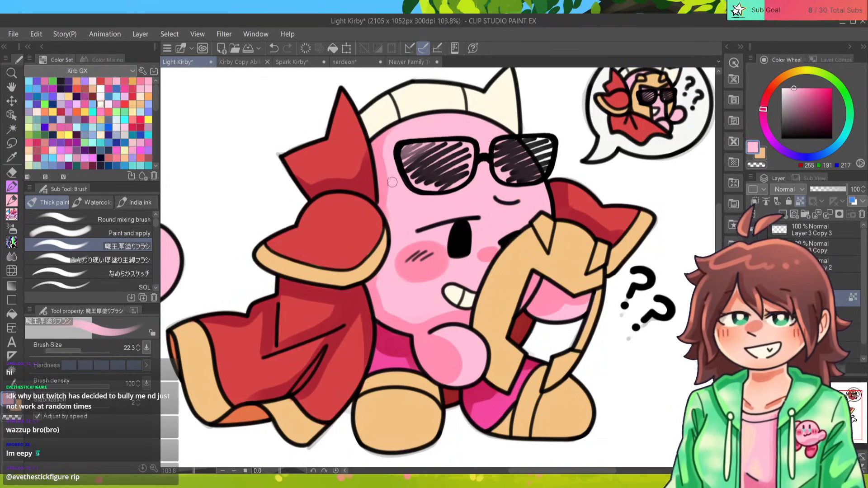
alt+click(394, 149)
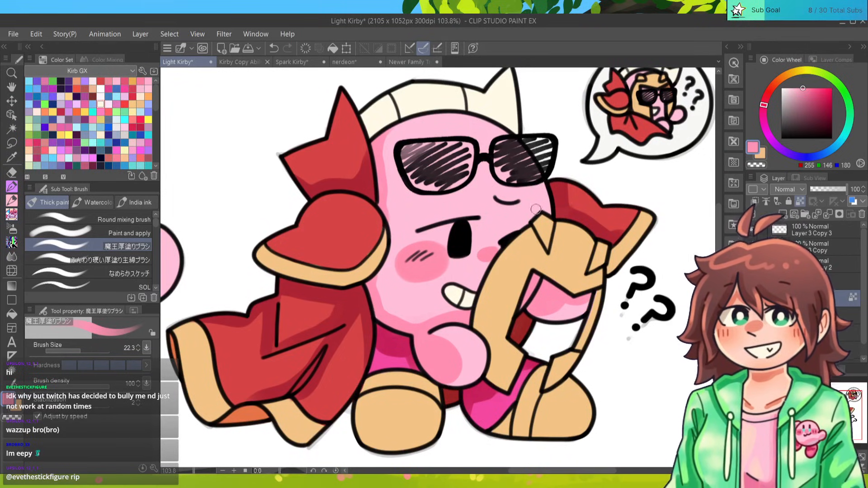
Highlight the caped Kirby's far sleeve and the top of its near puffed sleeve in bright red RGB 248, 95, 83, using brush size 18.1.
alt+click(561, 195)
mouse_move(563, 182)
mouse_down()
mouse_move(574, 196)
mouse_move(571, 215)
mouse_move(564, 211)
mouse_move(574, 219)
mouse_move(588, 215)
mouse_up()
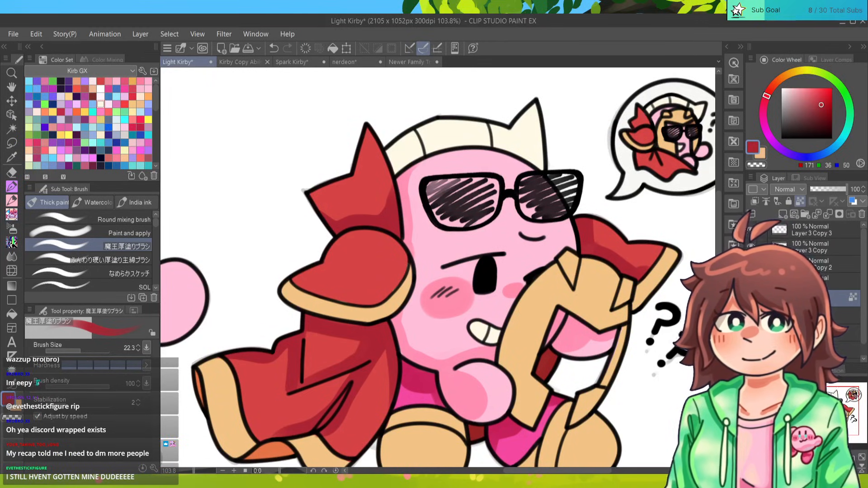
alt+click(611, 241)
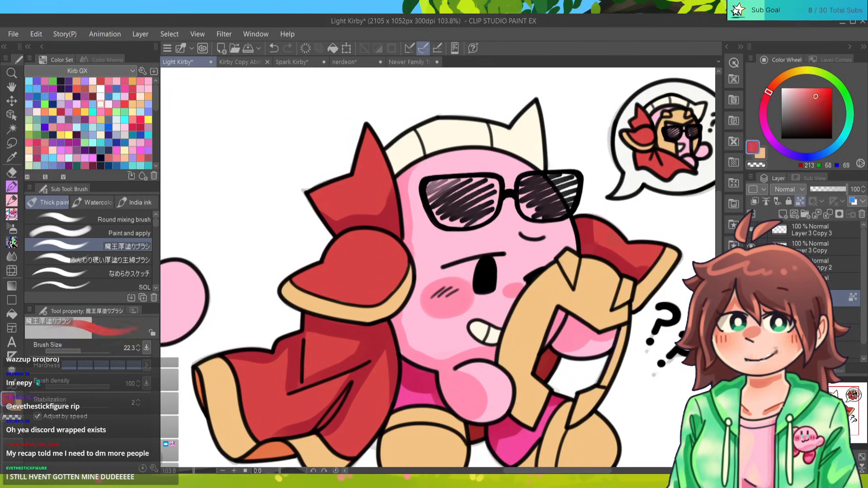
click(815, 90)
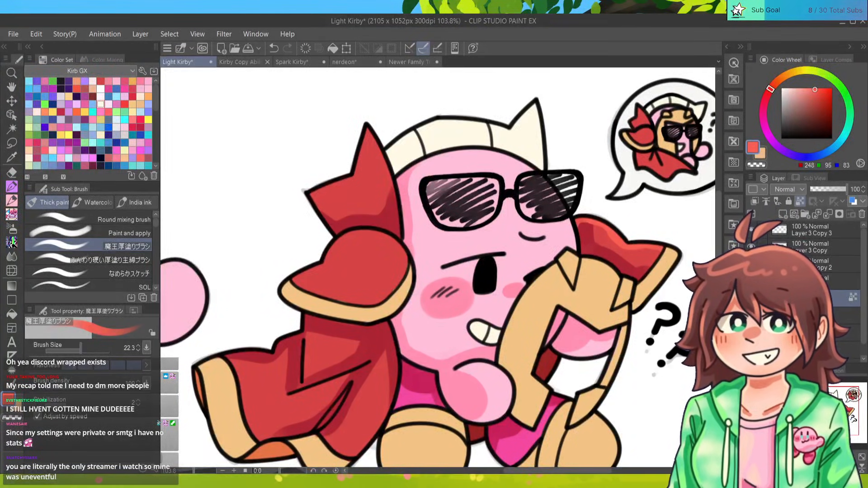
key(bracketleft)
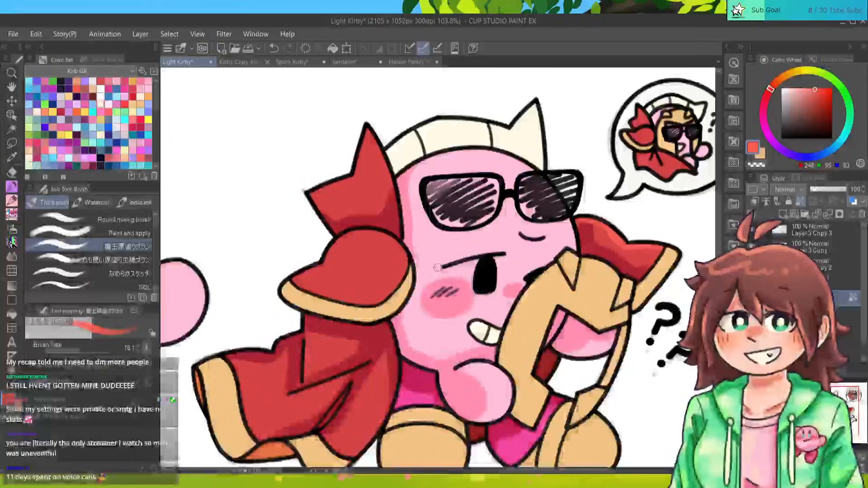
mouse_move(365, 234)
mouse_down()
mouse_move(350, 231)
mouse_move(331, 266)
mouse_move(286, 287)
mouse_move(361, 229)
mouse_up()
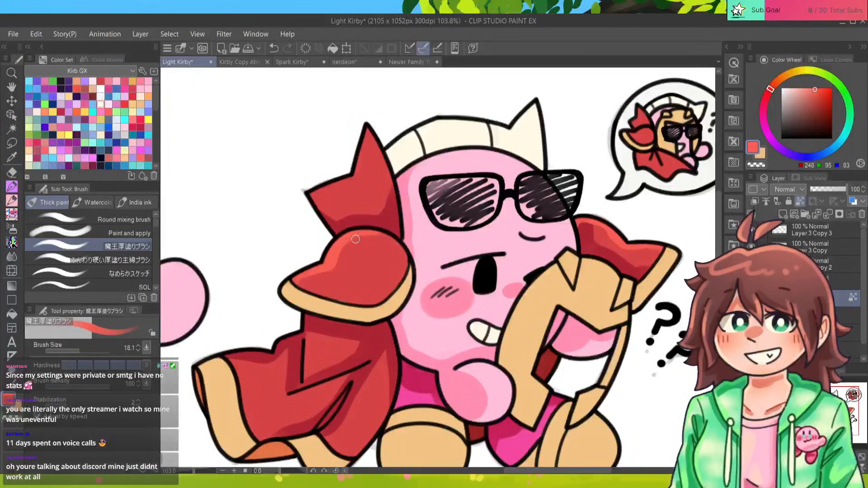
Shade the inner side and lower edge of the caped Kirby's near puffed sleeve with sampled dark red RGB 171, 36, 50.
alt+click(614, 239)
mouse_move(394, 256)
mouse_down()
mouse_move(384, 281)
mouse_move(403, 266)
mouse_move(348, 299)
mouse_up()
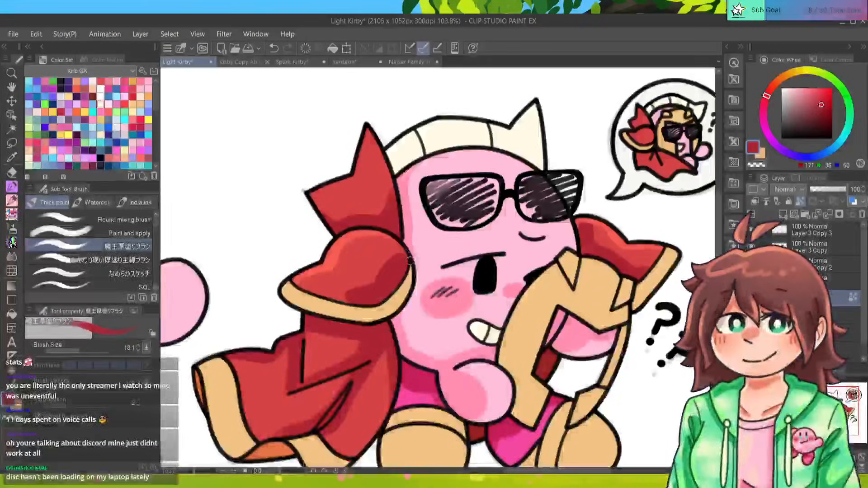
drag(349, 298, 314, 291)
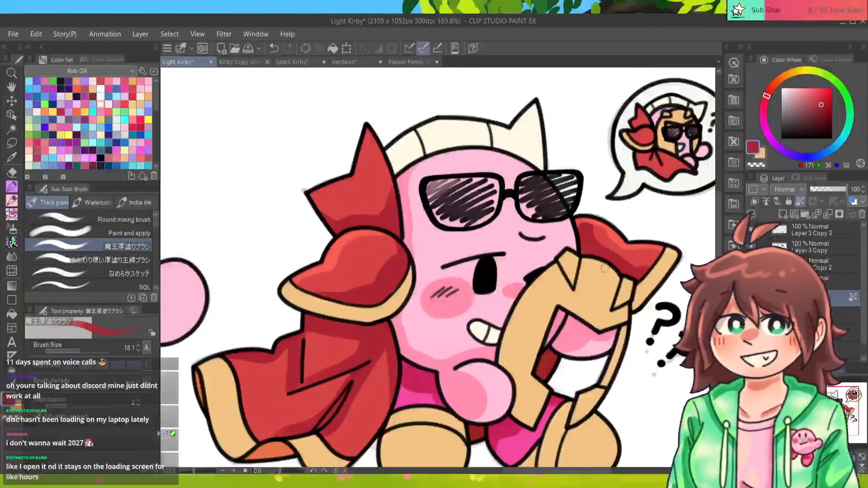
drag(605, 268, 637, 243)
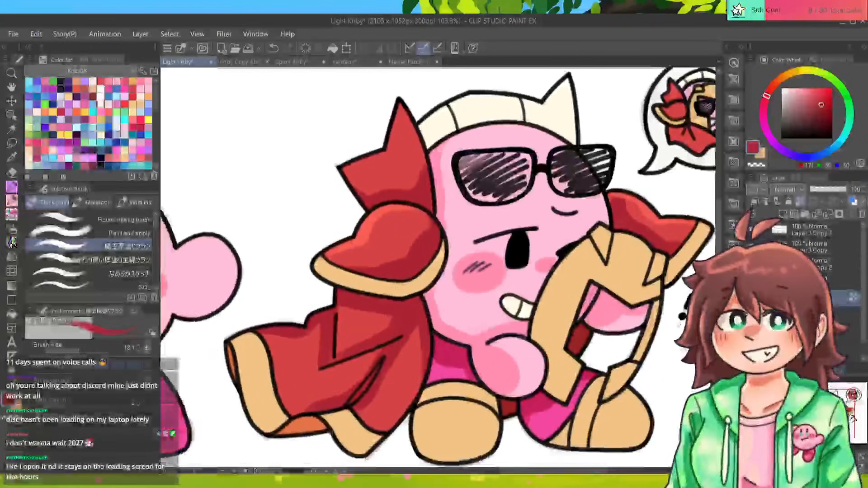
drag(417, 226, 429, 248)
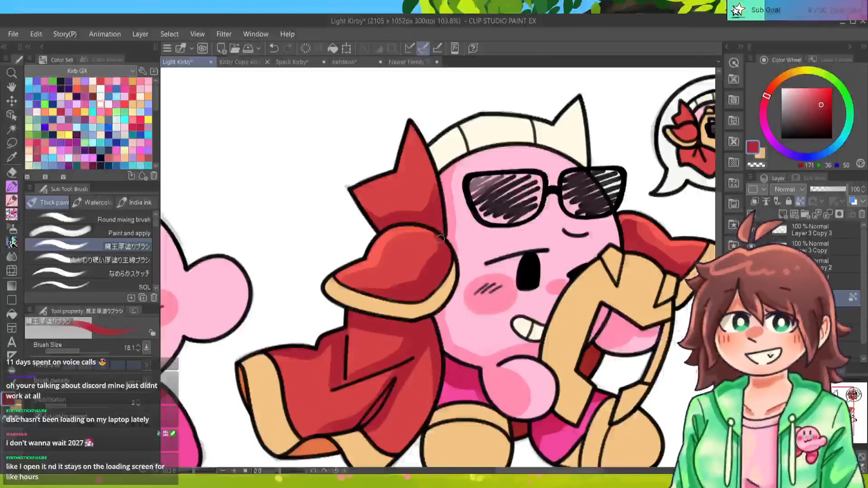
Highlight the edges of the near puffed sleeve and the tall red point above it with sampled red RGB 247, 93, 82.
alt+click(402, 226)
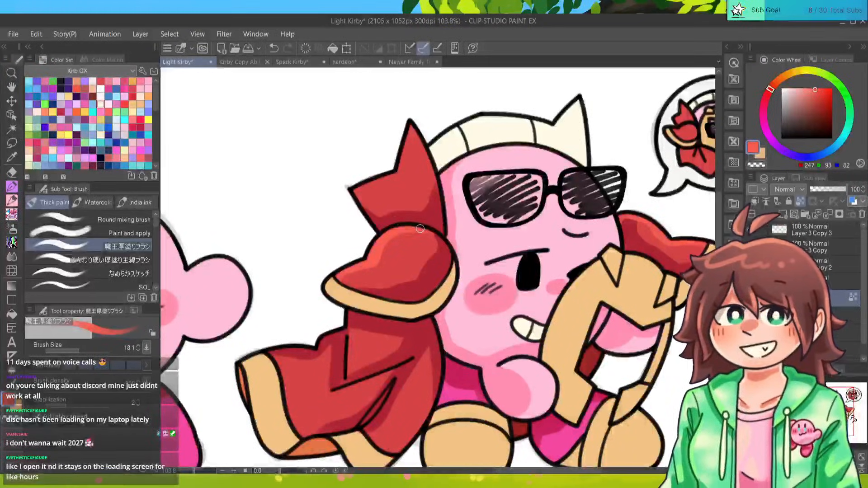
drag(420, 229, 447, 248)
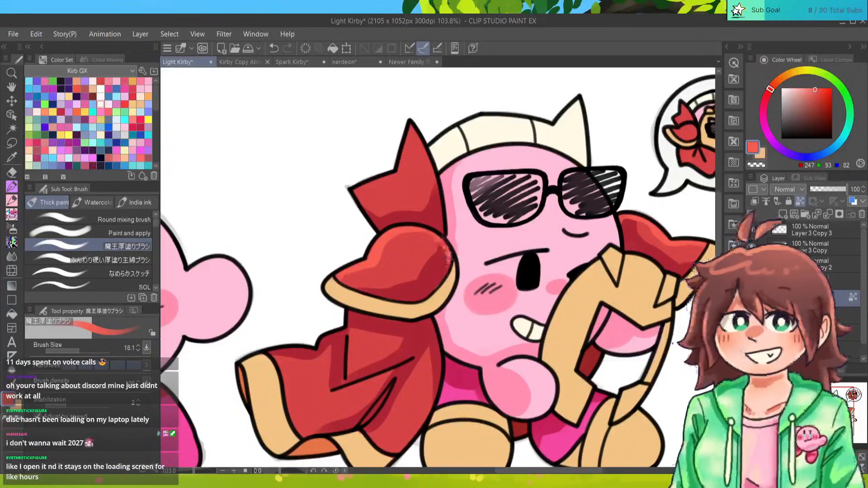
mouse_move(421, 154)
mouse_down()
mouse_move(435, 197)
mouse_move(404, 148)
mouse_move(410, 145)
mouse_move(398, 156)
mouse_move(441, 204)
mouse_up()
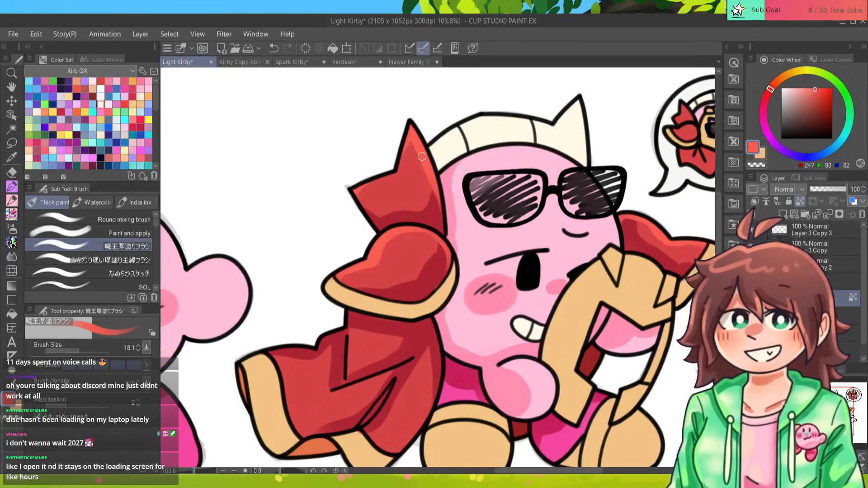
drag(421, 157, 314, 186)
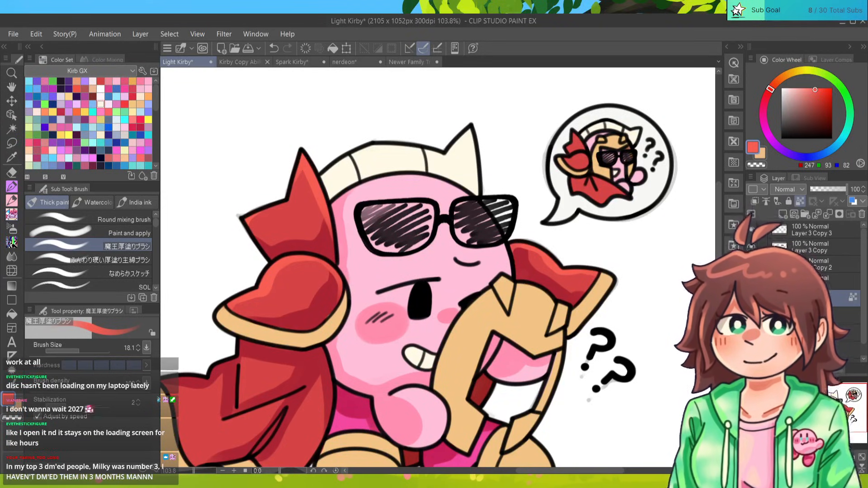
Check the line art without the colour layer, and refine the caped Kirby's head shading with sampled pinks RGB 255, 144, 178 and 255, 191, 217.
click(751, 264)
click(751, 264)
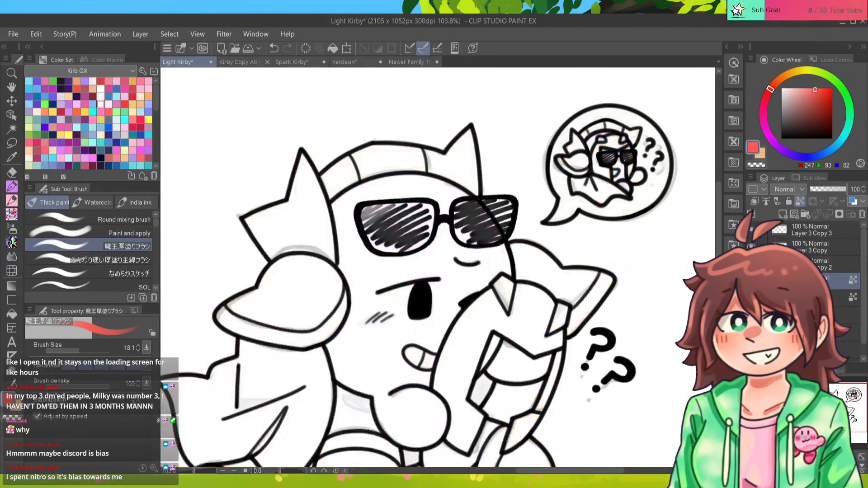
alt+click(343, 225)
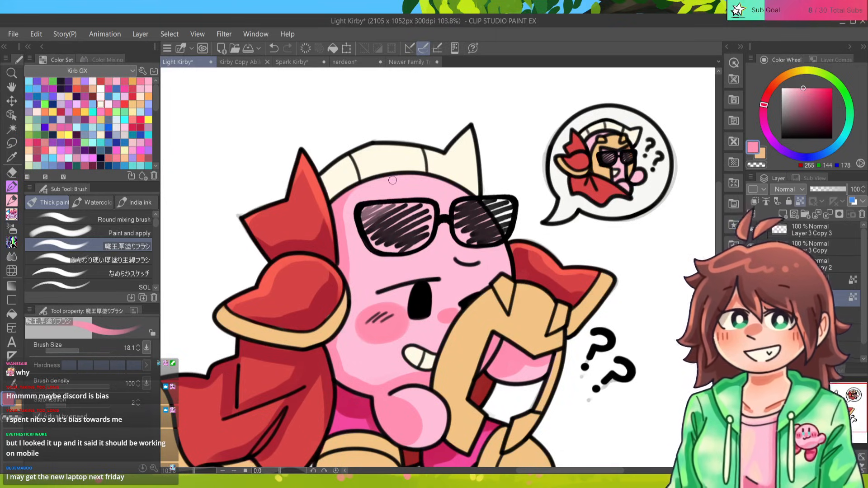
alt+click(367, 178)
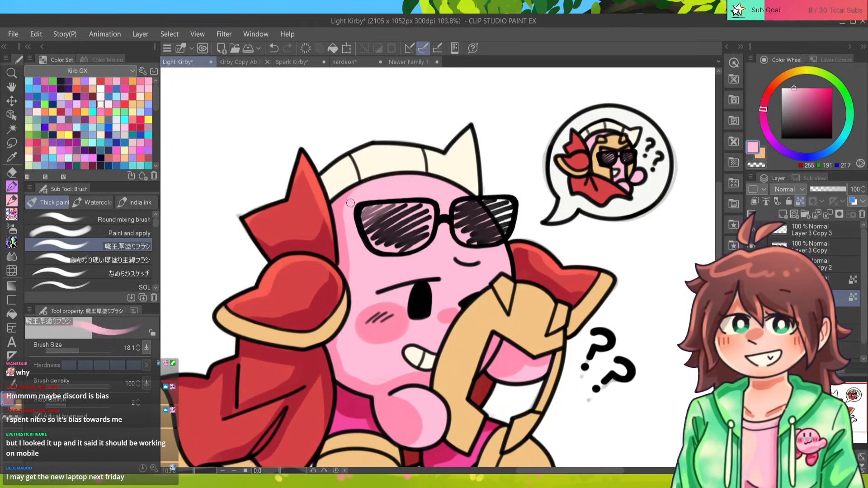
drag(403, 151, 385, 104)
Refine the shadow shape on the caped Kirby's front hand with sampled pinks RGB 255, 143, 177 and 255, 191, 217.
alt+click(371, 363)
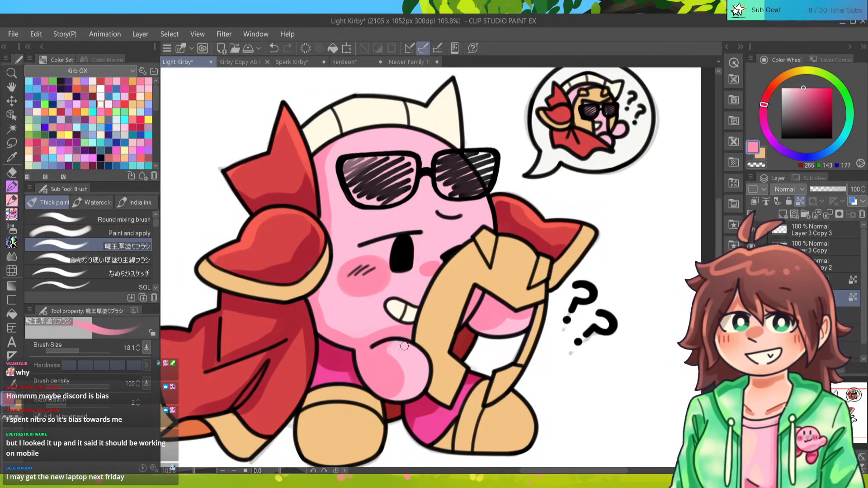
alt+click(395, 344)
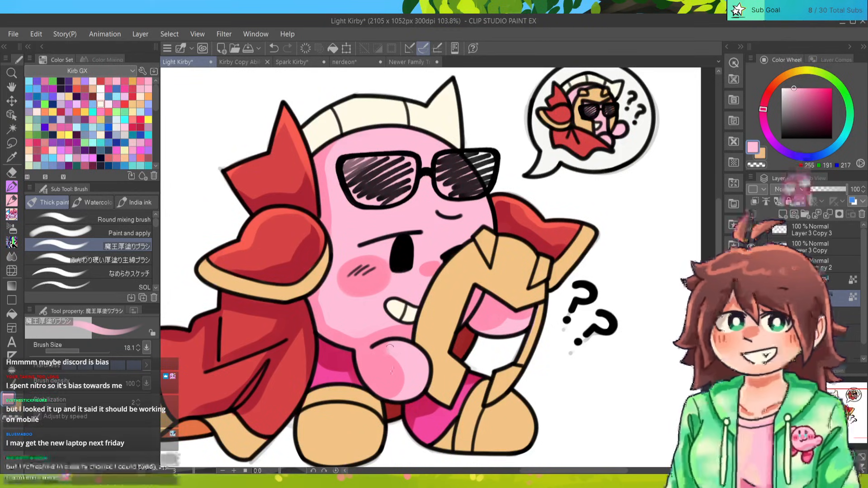
alt+click(387, 358)
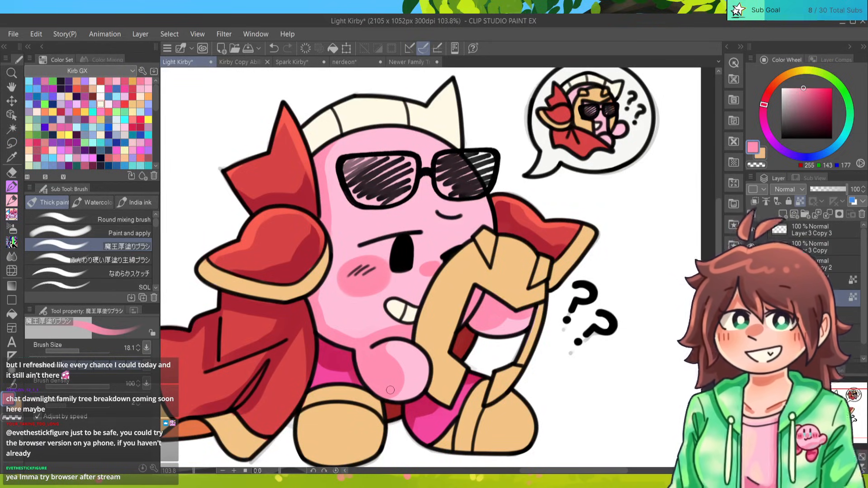
Shade both hands and the underside of the standing Kirby's body in pink RGB 255, 143, 177 at brush size 18.1.
scroll(391, 390, down, 3)
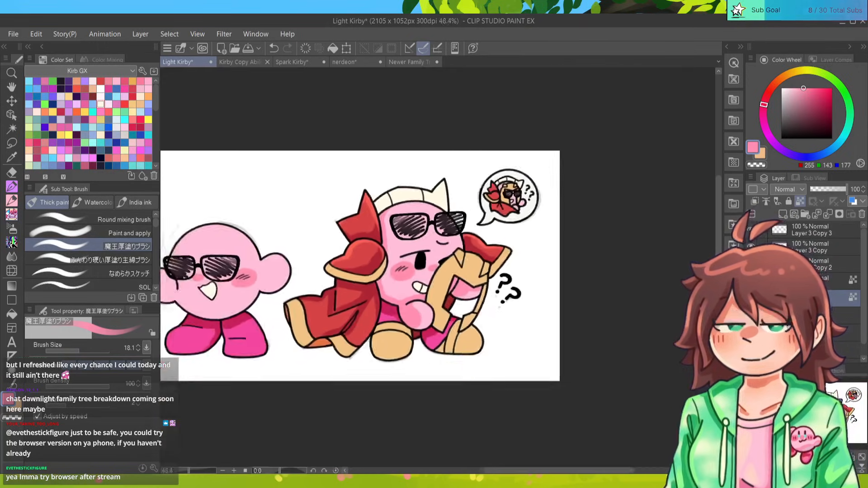
scroll(390, 389, up, 2)
scroll(438, 266, down, 2)
scroll(437, 266, up, 5)
scroll(438, 266, down, 3)
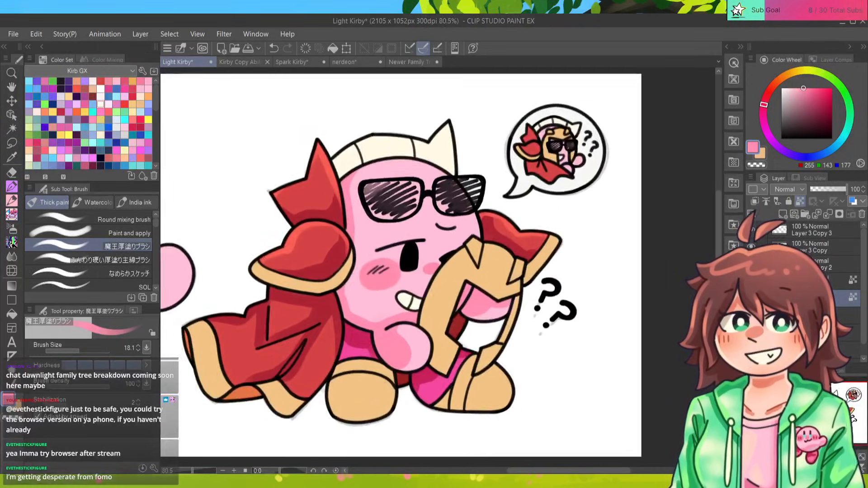
drag(421, 272, 444, 279)
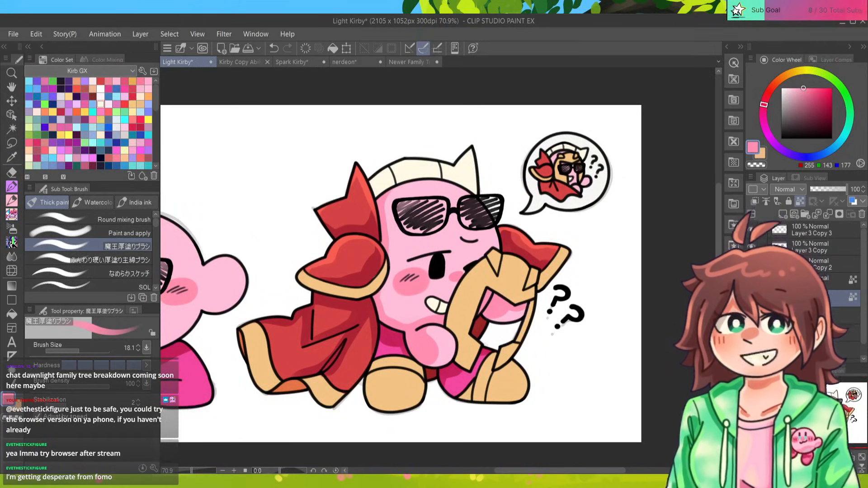
mouse_move(433, 272)
mouse_down()
mouse_move(446, 268)
mouse_move(431, 271)
mouse_move(437, 261)
mouse_up()
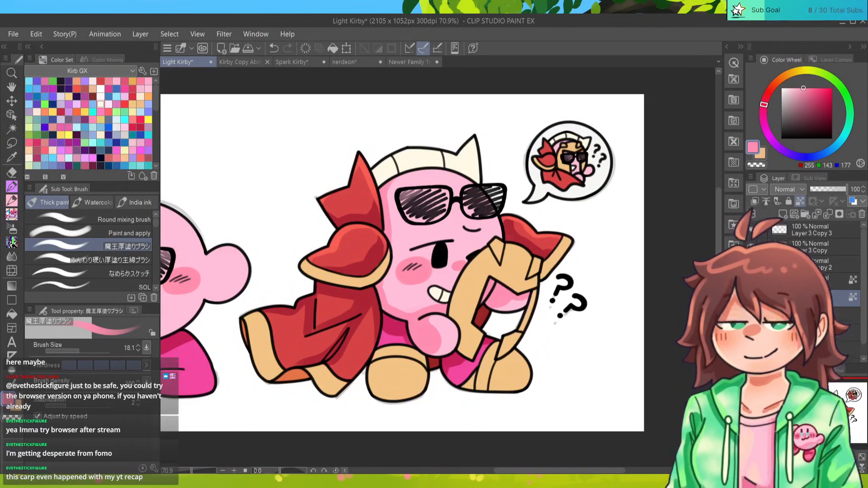
mouse_move(207, 294)
mouse_down()
mouse_move(427, 278)
mouse_move(420, 284)
mouse_up()
mouse_move(259, 291)
mouse_down()
mouse_move(266, 299)
mouse_move(246, 296)
mouse_move(255, 291)
mouse_move(265, 301)
mouse_move(250, 296)
mouse_move(264, 303)
mouse_move(244, 290)
mouse_up()
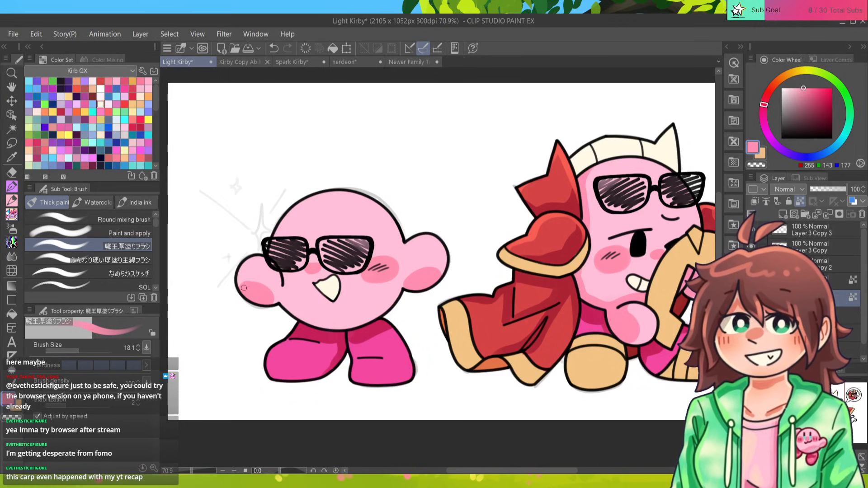
mouse_move(317, 326)
mouse_down()
mouse_move(368, 321)
mouse_move(345, 320)
mouse_move(387, 307)
mouse_up()
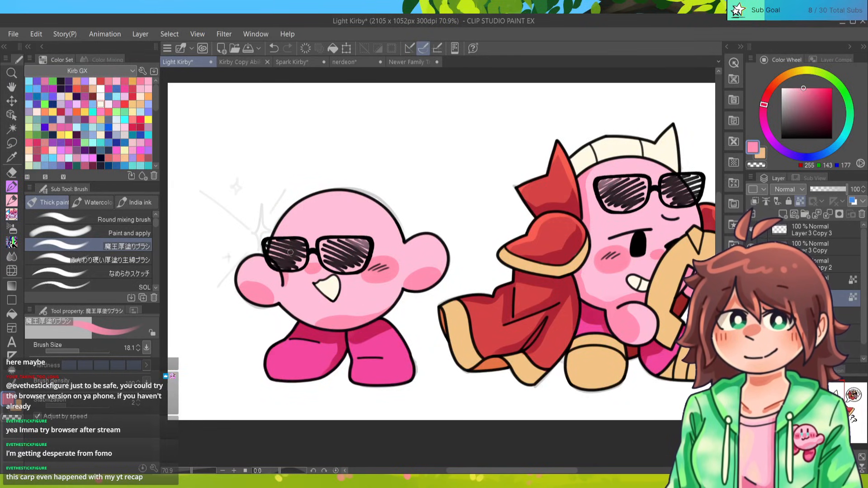
Tint both lenses of the standing Kirby's sunglasses with muted mauve RGB 138, 103, 117 on the colour layer, using the Pen at size 45.1.
scroll(290, 252, down, 3)
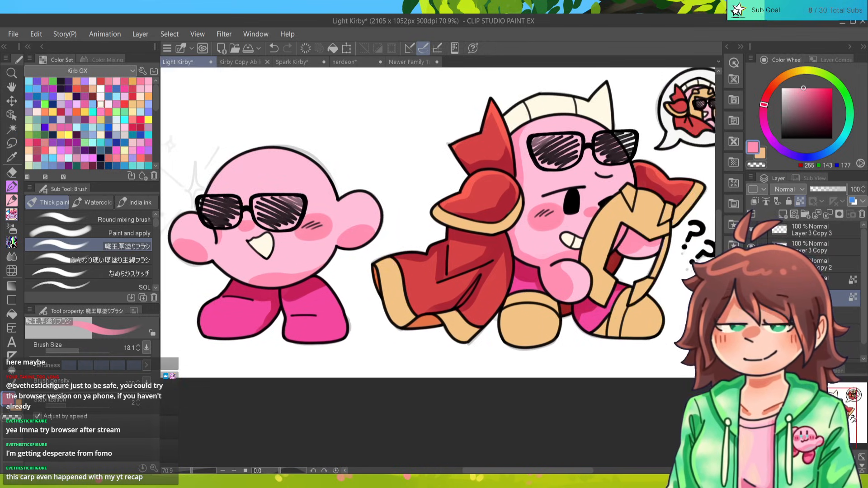
scroll(290, 252, up, 2)
ctrl+shift+click(246, 232)
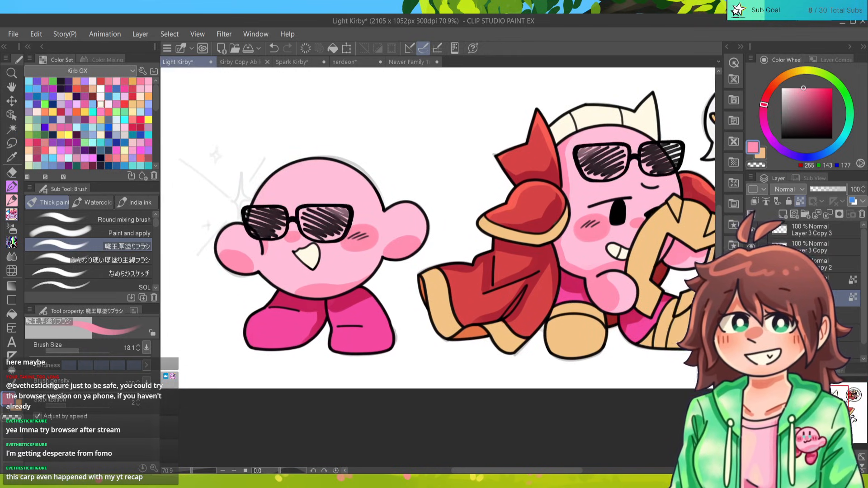
key(e)
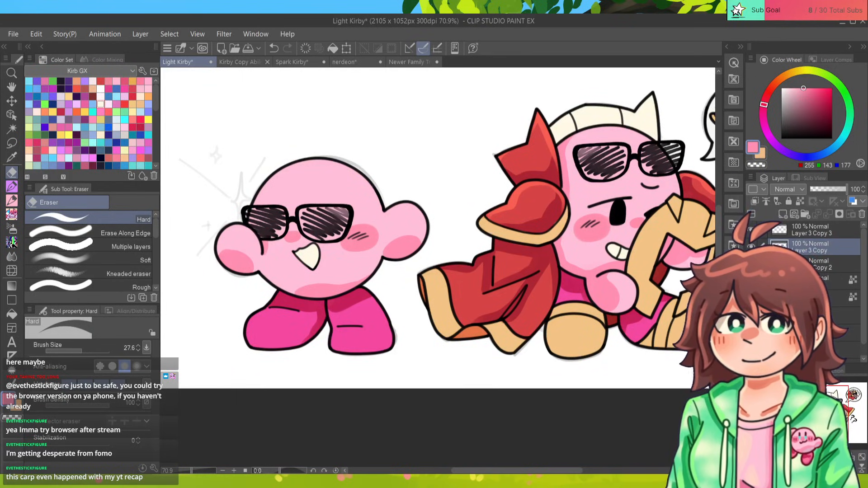
drag(255, 166, 241, 196)
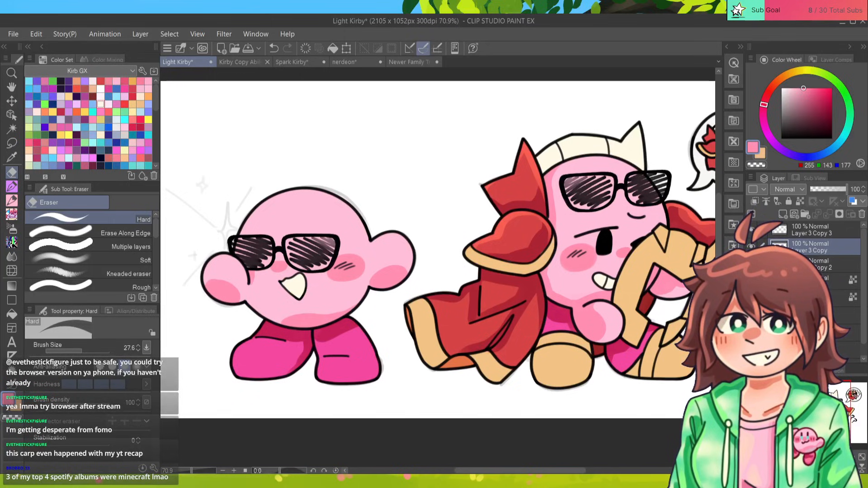
ctrl+shift+click(246, 216)
alt+click(247, 216)
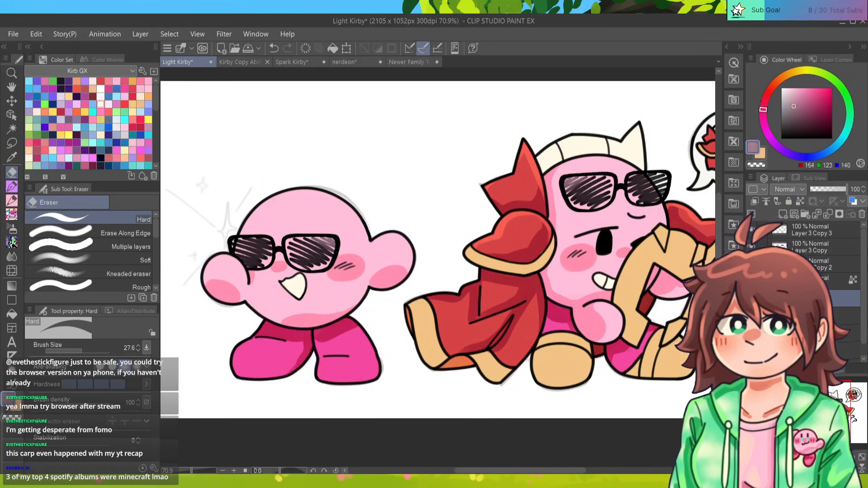
alt+click(246, 217)
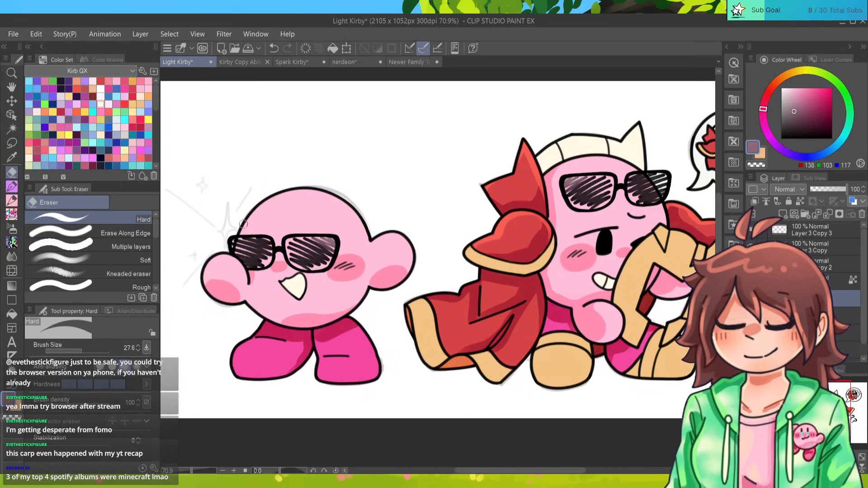
key(p)
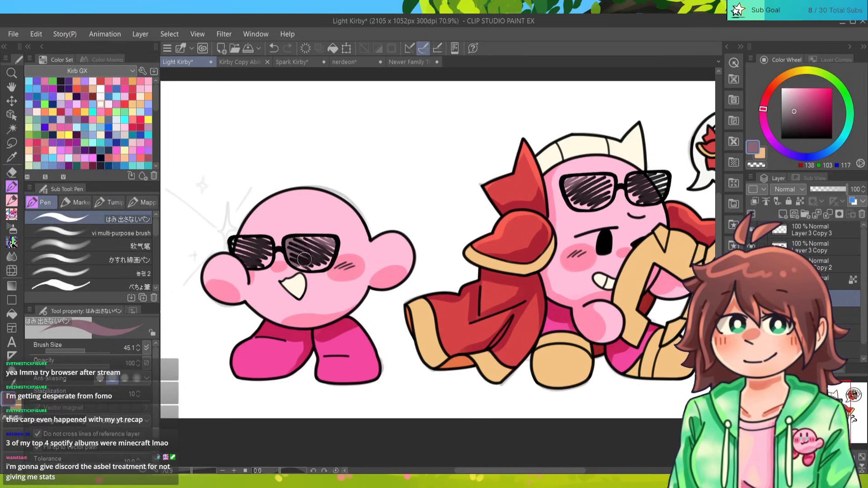
mouse_move(304, 259)
mouse_down()
mouse_move(316, 240)
mouse_move(333, 240)
mouse_move(312, 253)
mouse_up()
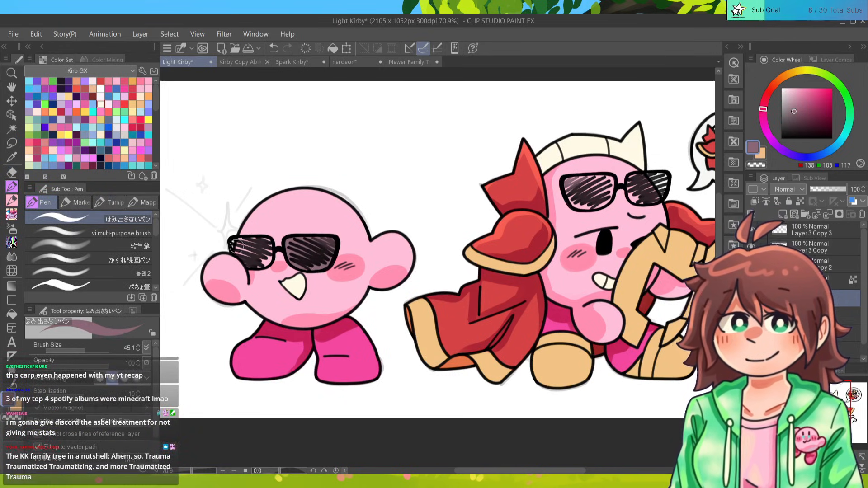
mouse_move(232, 257)
mouse_down()
mouse_move(248, 238)
mouse_move(275, 239)
mouse_up()
mouse_move(255, 267)
mouse_down()
mouse_move(271, 236)
mouse_move(266, 245)
mouse_up()
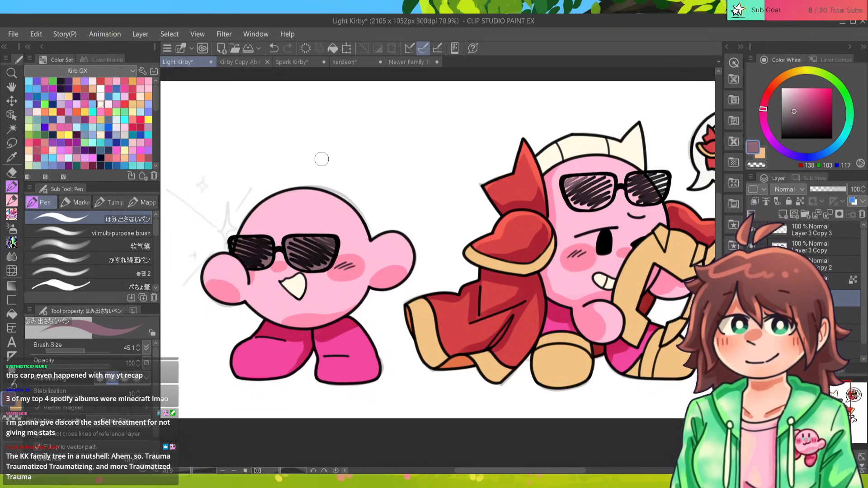
drag(321, 158, 294, 183)
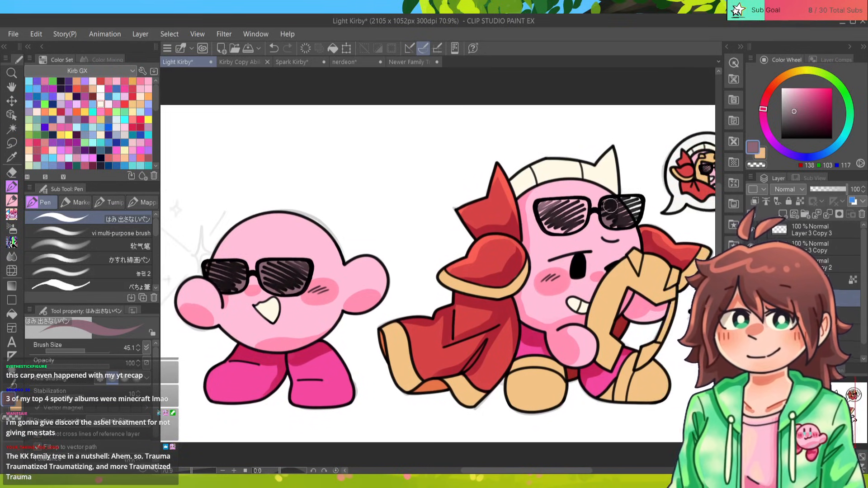
Tint both lenses of the caped Kirby's sunglasses with muted mauve RGB 138, 103, 117, using the Pen at size 45.1.
drag(606, 212, 641, 199)
drag(615, 228, 629, 214)
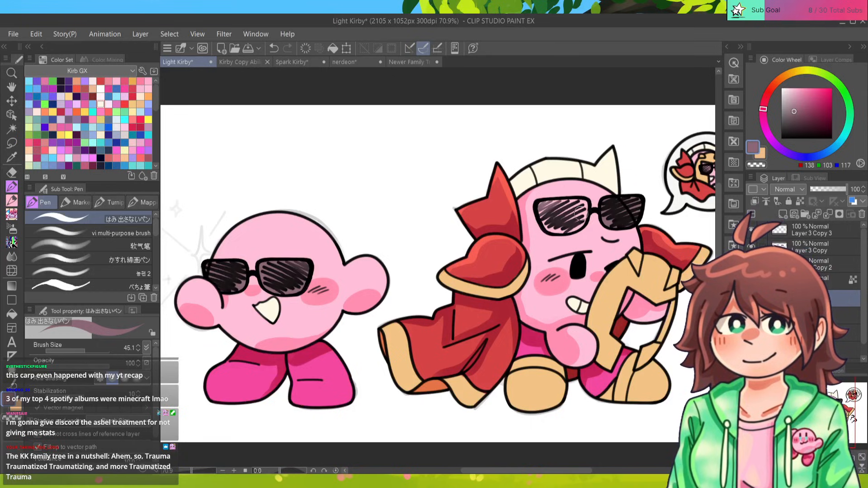
drag(539, 219, 563, 200)
drag(551, 220, 580, 198)
drag(559, 216, 587, 198)
mouse_move(570, 230)
mouse_down()
mouse_move(585, 208)
mouse_move(563, 216)
mouse_move(580, 207)
mouse_up()
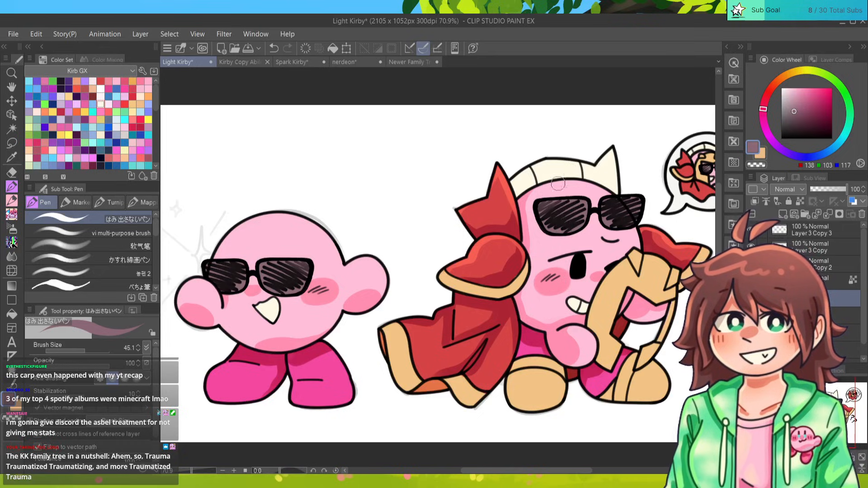
Paint the lower part of the caped Kirby's open eye dark blue RGB 33, 49, 155 with the Thick paint brush, finishing at size 13.7.
scroll(558, 183, down, 5)
scroll(557, 183, up, 2)
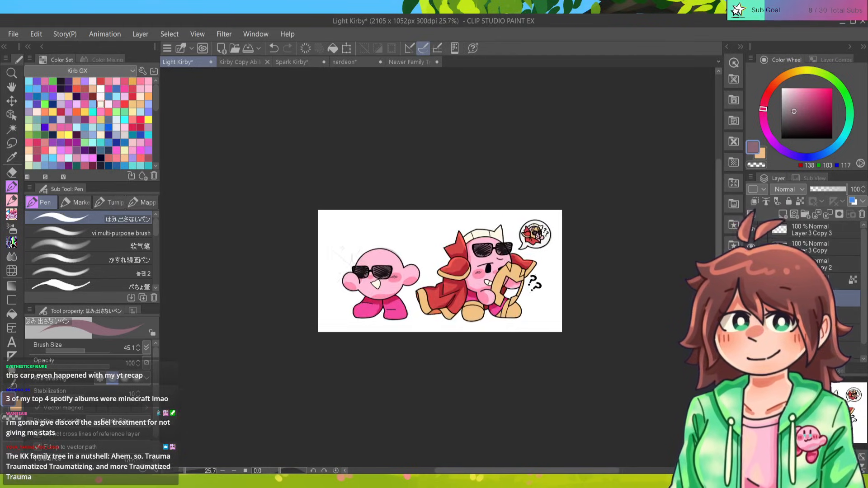
scroll(437, 271, up, 4)
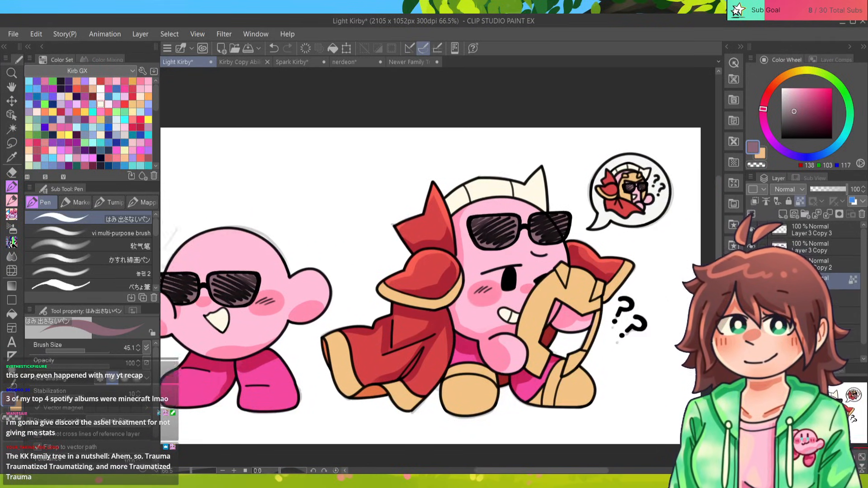
scroll(586, 265, up, 5)
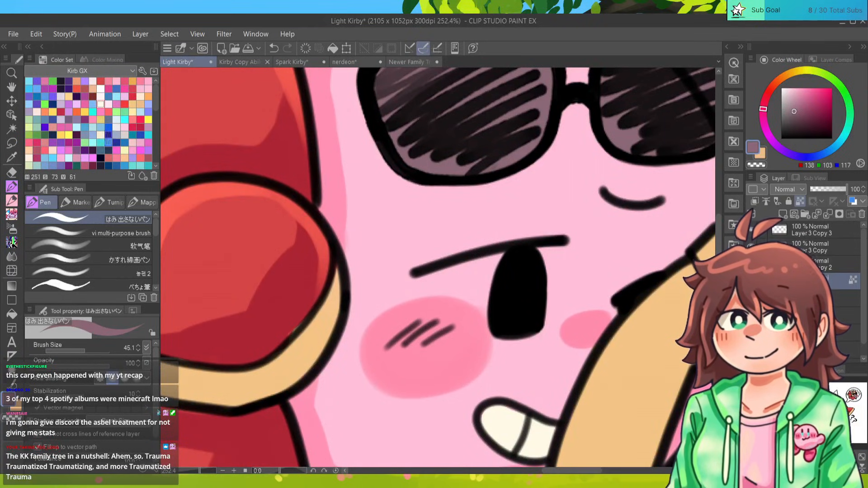
click(116, 143)
click(11, 215)
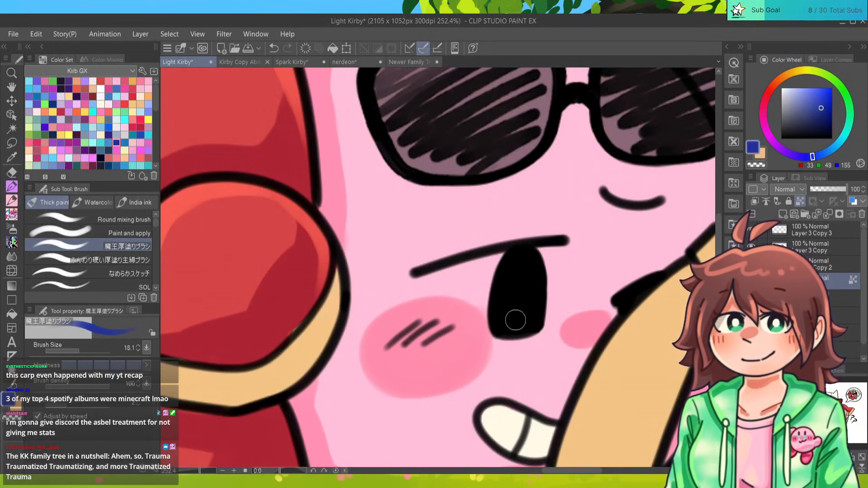
mouse_move(516, 316)
mouse_down()
mouse_move(534, 304)
mouse_move(519, 295)
mouse_move(500, 333)
mouse_up()
key(bracketright)
key(bracketright)
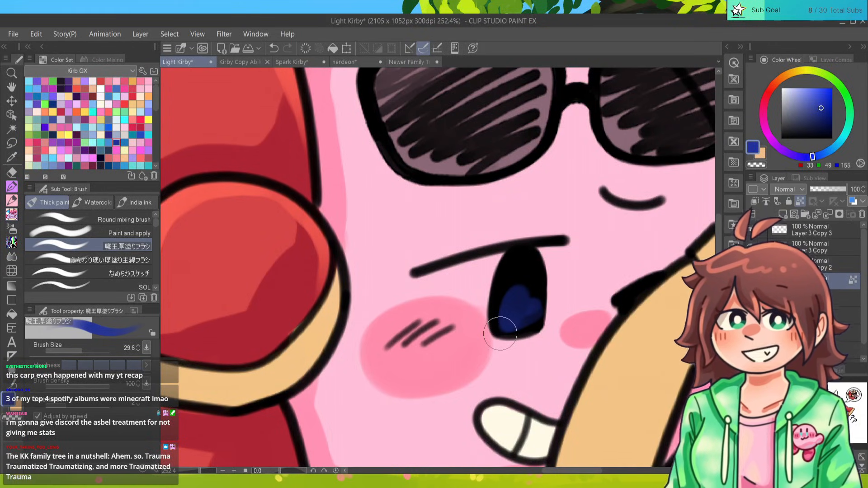
key(bracketleft)
key(bracketleft)
key(bracketleft)
key(bracketleft)
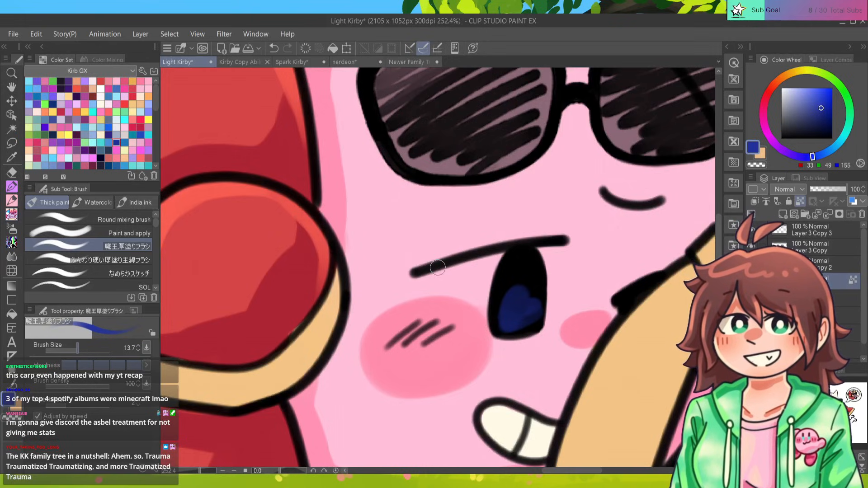
mouse_move(508, 311)
mouse_down()
mouse_move(529, 311)
mouse_move(522, 323)
mouse_move(520, 310)
mouse_move(505, 318)
mouse_move(527, 323)
mouse_move(517, 299)
mouse_move(511, 321)
mouse_move(524, 324)
mouse_move(525, 307)
mouse_move(506, 325)
mouse_move(518, 302)
mouse_move(503, 313)
mouse_move(514, 320)
mouse_move(521, 297)
mouse_move(505, 301)
mouse_move(504, 323)
mouse_move(523, 306)
mouse_move(506, 308)
mouse_move(518, 314)
mouse_move(508, 295)
mouse_move(527, 301)
mouse_move(505, 295)
mouse_move(522, 305)
mouse_move(525, 324)
mouse_move(506, 322)
mouse_move(524, 322)
mouse_move(513, 292)
mouse_up()
Switch to the Newer Family Tree drawing and examine its overall layout and the character heads in the lower rows up close.
click(414, 62)
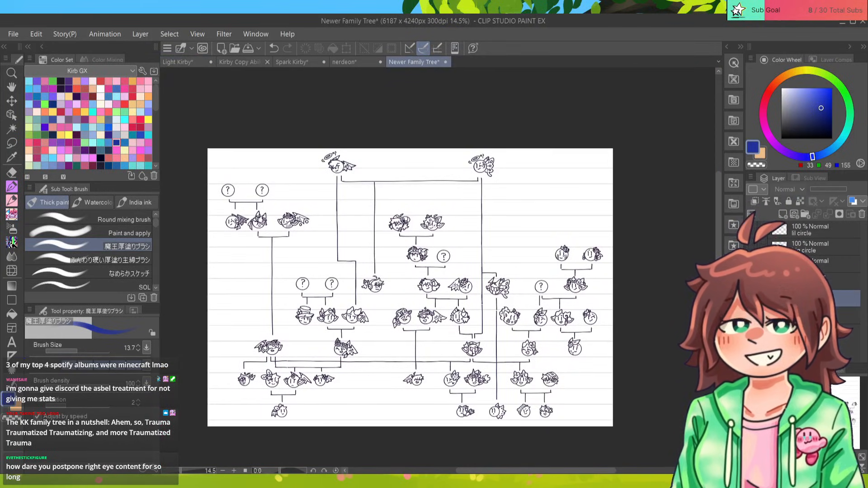
scroll(497, 263, up, 1)
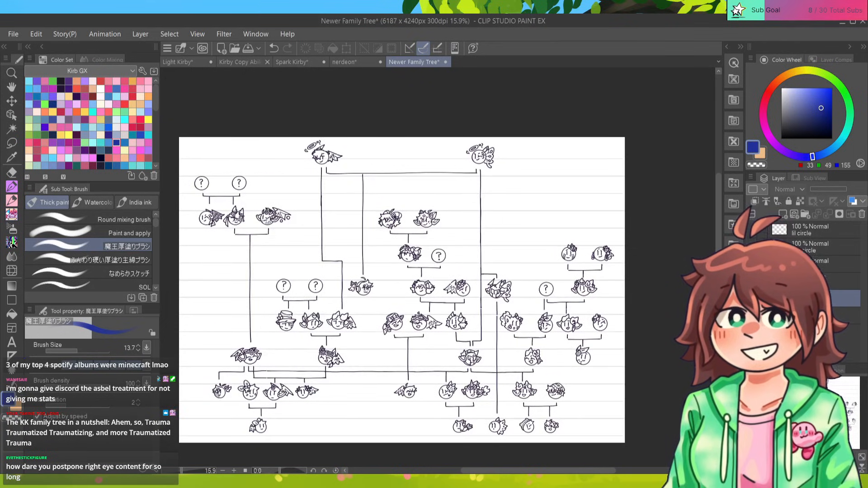
drag(402, 290, 401, 286)
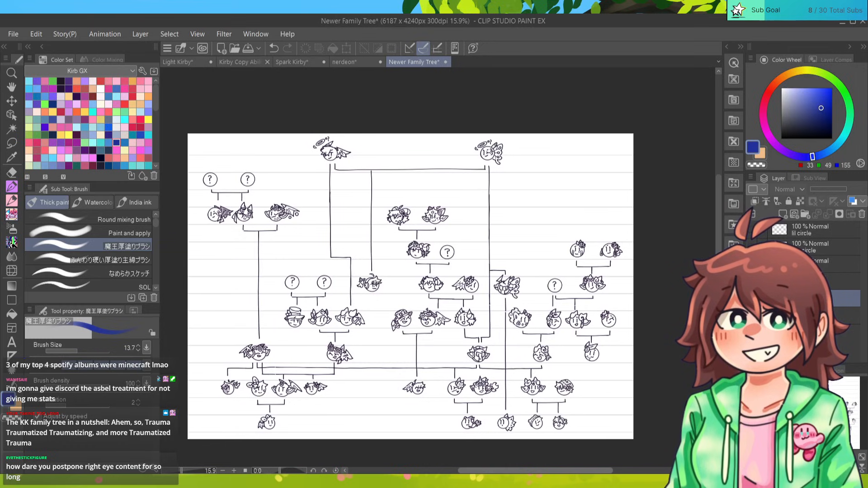
scroll(393, 286, right, 2)
scroll(436, 390, down, 5)
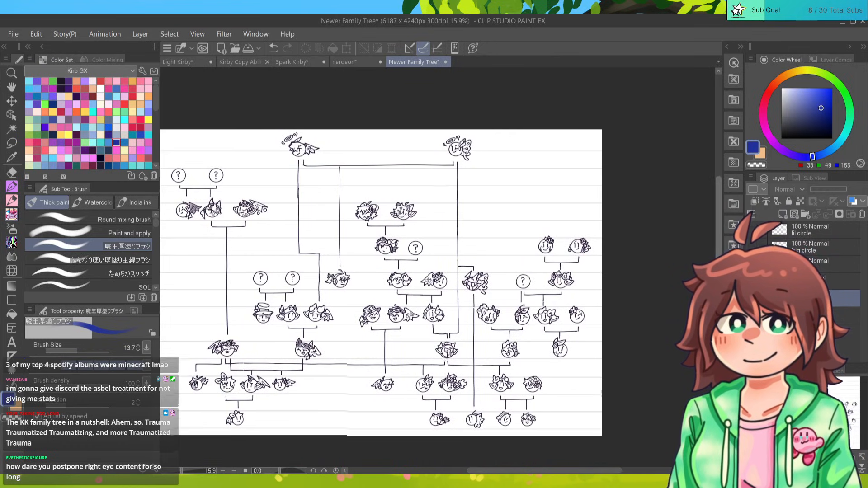
scroll(435, 389, up, 3)
scroll(439, 364, up, 10)
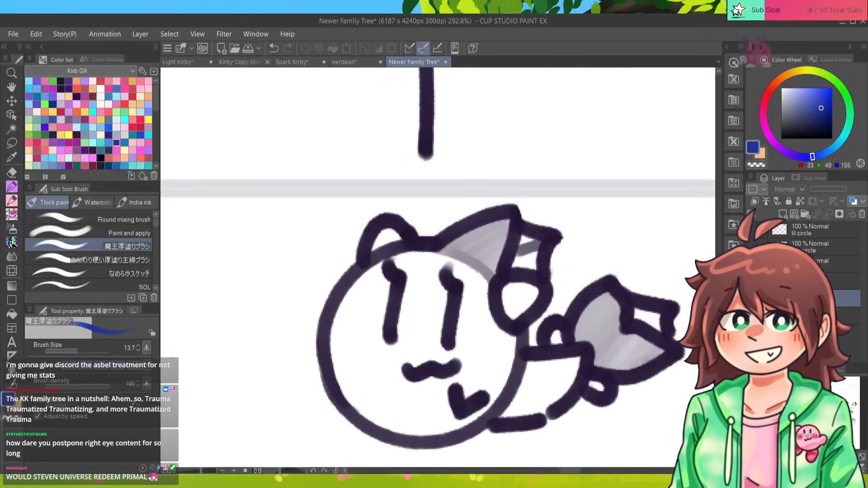
scroll(433, 370, down, 8)
scroll(611, 134, down, 6)
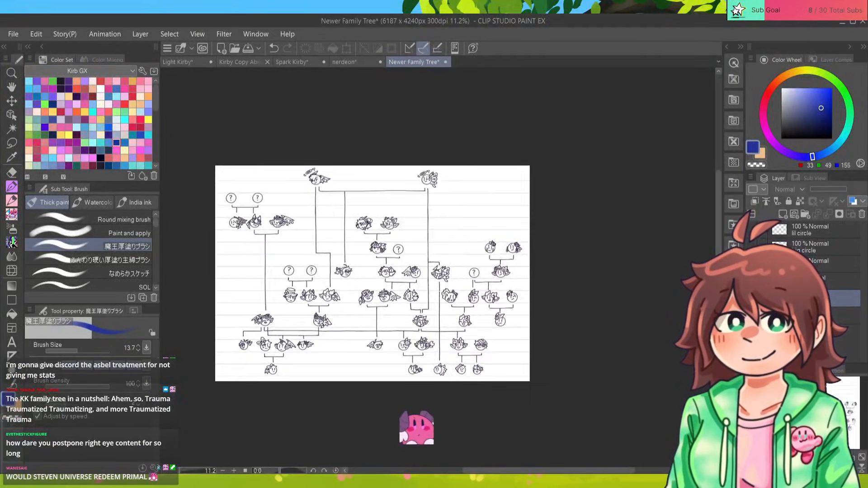
scroll(402, 375, up, 1)
scroll(322, 334, up, 1)
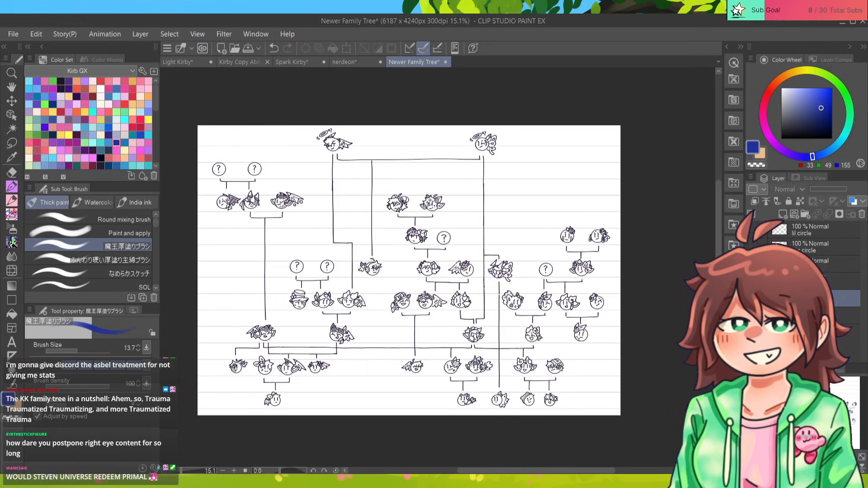
scroll(409, 310, up, 5)
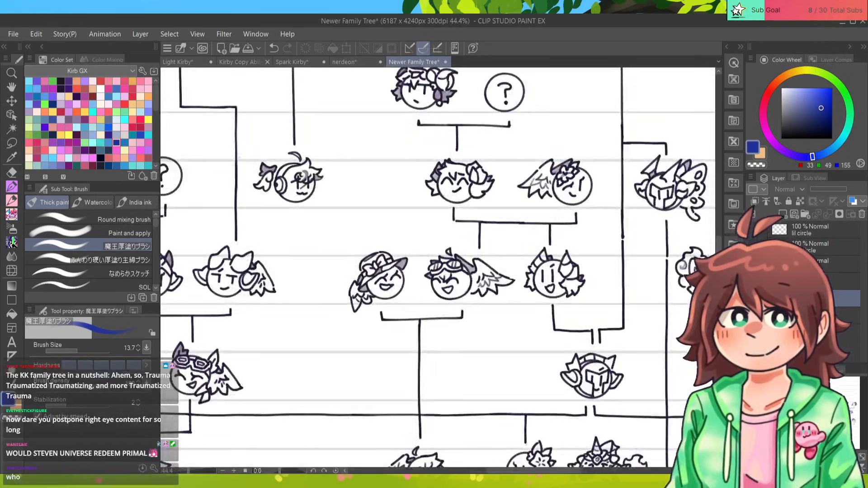
scroll(437, 267, down, 5)
scroll(437, 266, up, 6)
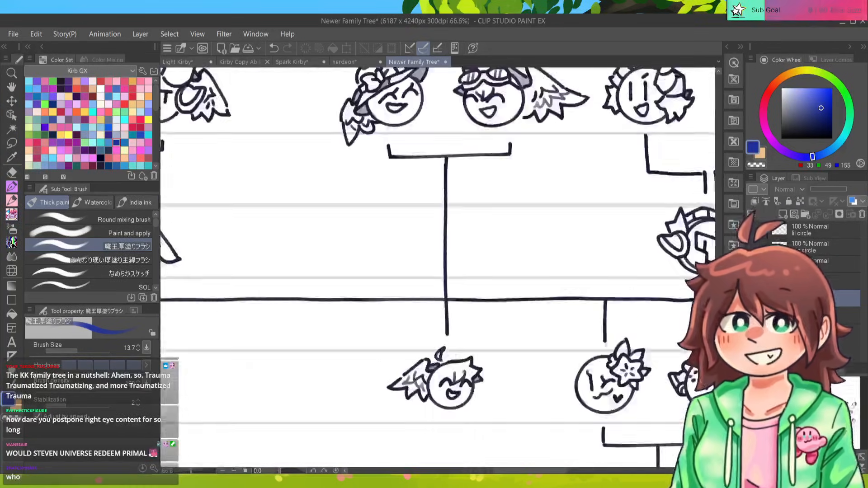
scroll(450, 395, up, 7)
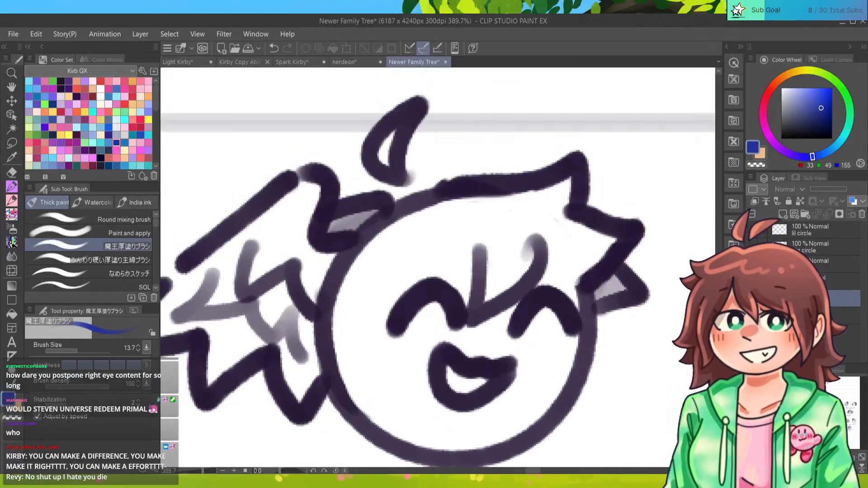
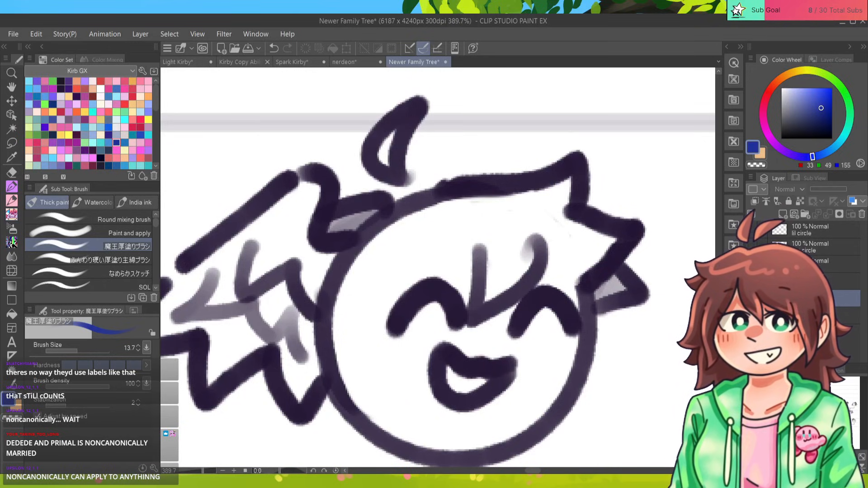
key(ctrl+minus)
key(ctrl+minus)
key(ctrl+minus)
key(ctrl+minus)
key(ctrl+minus)
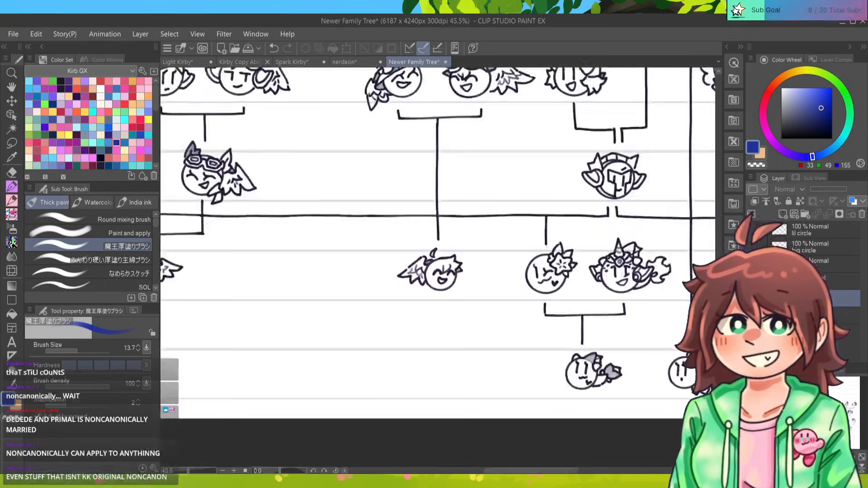
drag(407, 82, 596, 461)
key(ctrl+minus)
key(ctrl+minus)
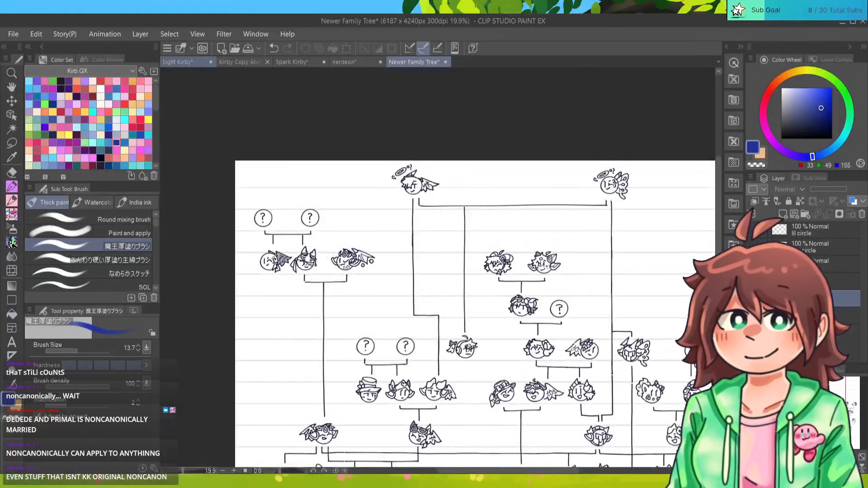
Return to the Light Kirby drawing and layer blue RGB 73, 145, 215 and cyan RGB 153, 252, 250 over the eye's dark blue iris.
click(177, 62)
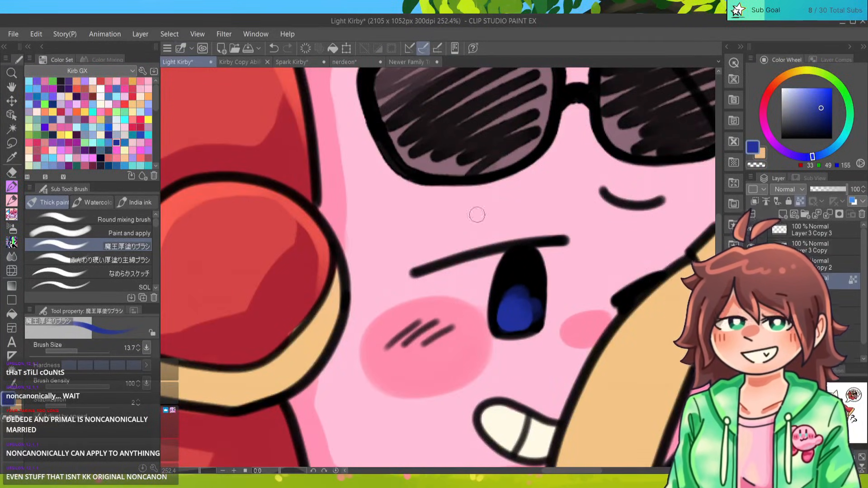
alt+click(513, 310)
mouse_move(513, 310)
mouse_down()
mouse_move(531, 303)
mouse_move(508, 322)
mouse_move(521, 311)
mouse_move(503, 312)
mouse_move(523, 305)
mouse_move(509, 310)
mouse_move(518, 320)
mouse_move(525, 300)
mouse_move(538, 304)
mouse_move(521, 319)
mouse_up()
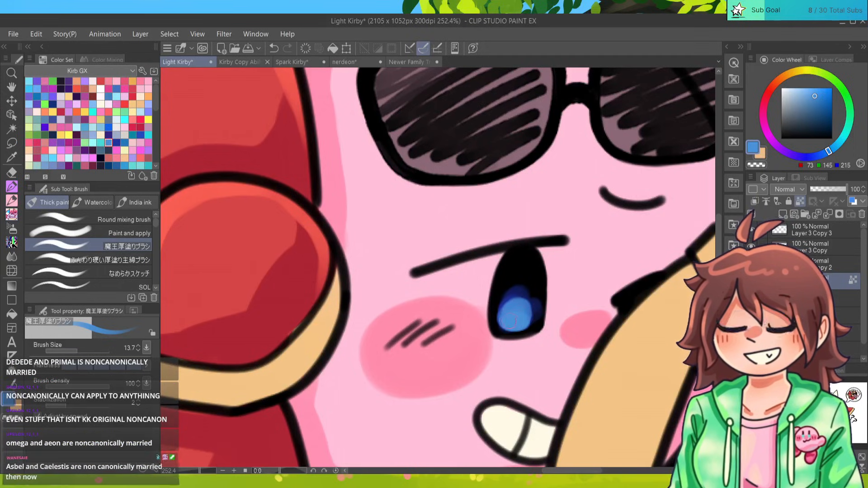
click(93, 142)
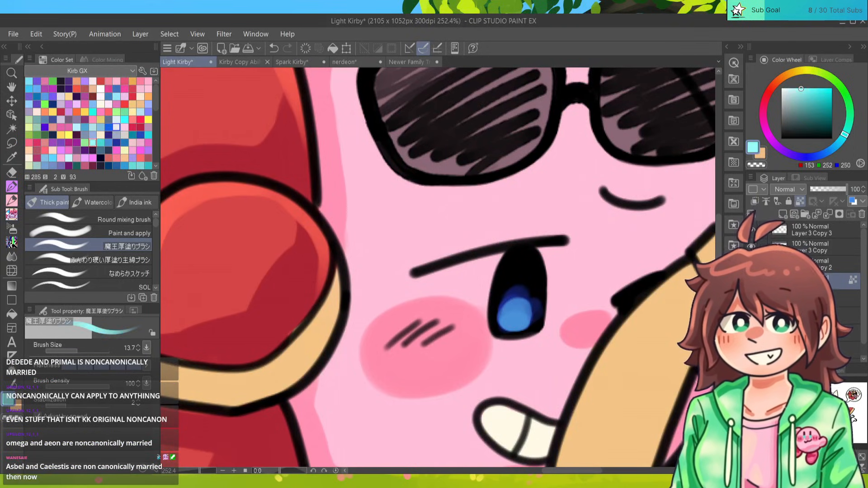
mouse_move(521, 313)
mouse_down()
mouse_move(530, 281)
mouse_move(507, 318)
mouse_move(524, 324)
mouse_move(511, 306)
mouse_move(518, 321)
mouse_move(523, 316)
mouse_move(496, 324)
mouse_up()
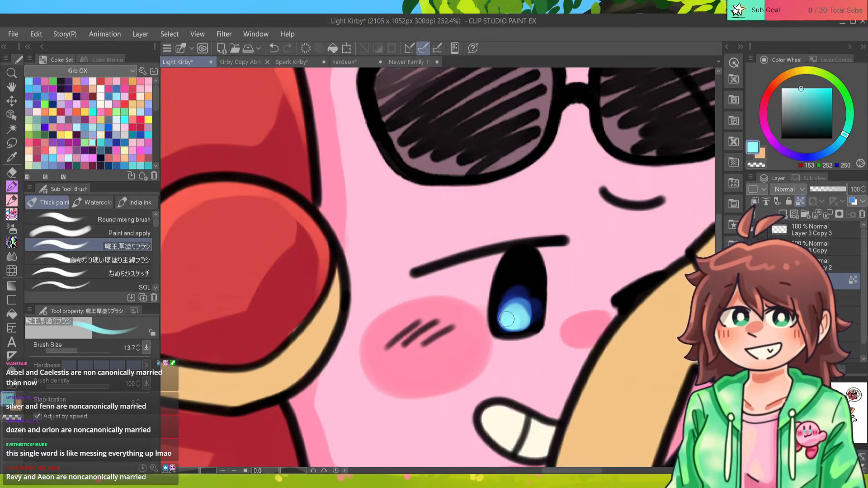
Paint a rounded black pupil over the blue iris and an oval cream highlight in RGB 255, 249, 229, redoing the highlight once.
alt+click(517, 256)
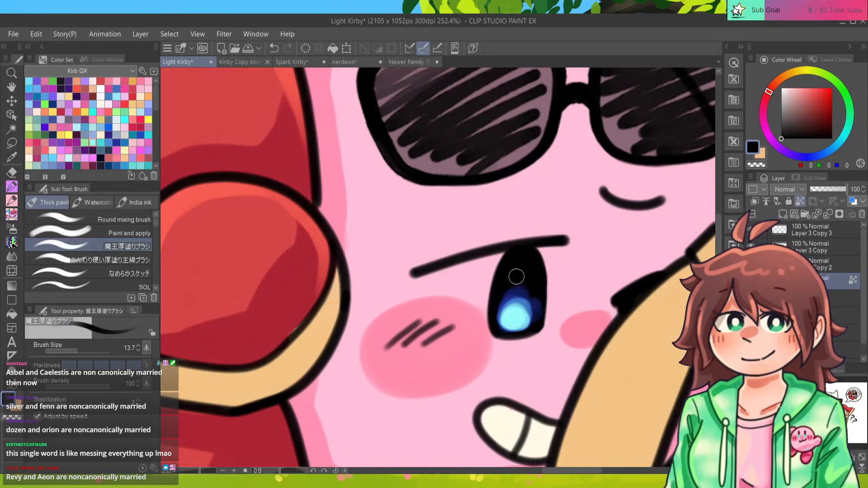
drag(515, 275, 520, 289)
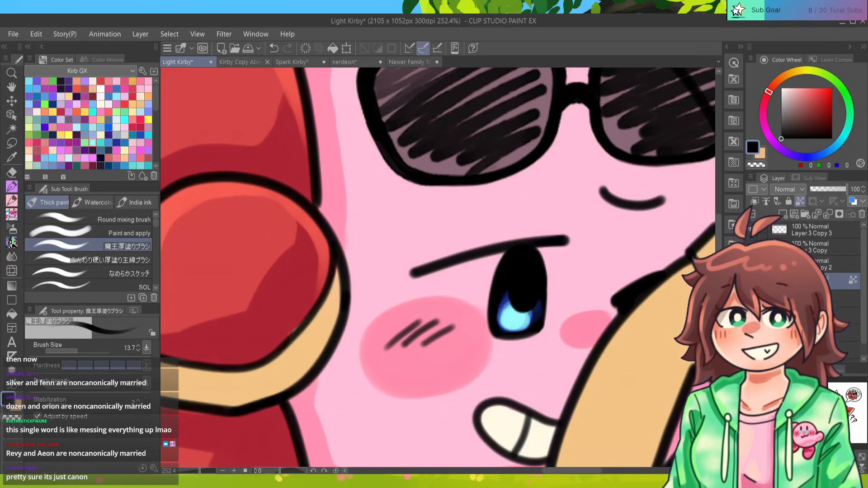
click(100, 105)
mouse_move(517, 271)
mouse_down()
mouse_move(522, 260)
mouse_move(524, 283)
mouse_move(529, 261)
mouse_move(521, 277)
mouse_up()
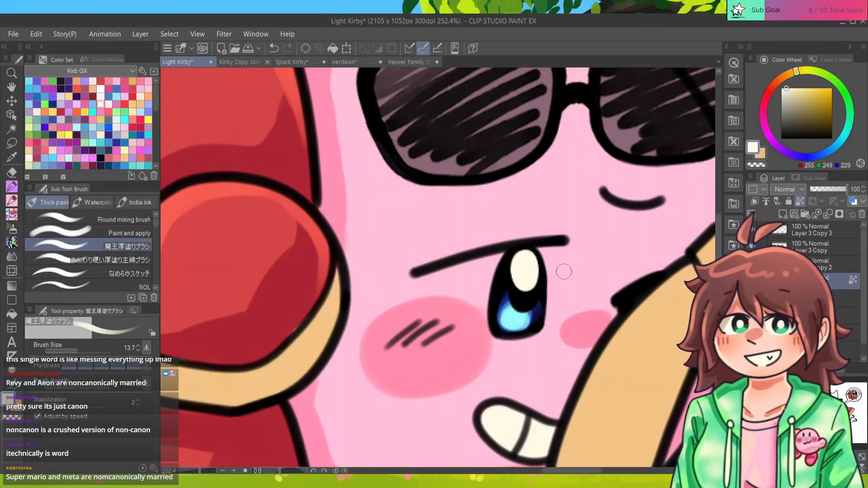
key(ctrl+z)
mouse_move(519, 269)
mouse_down()
mouse_move(518, 280)
mouse_move(523, 262)
mouse_move(527, 269)
mouse_up()
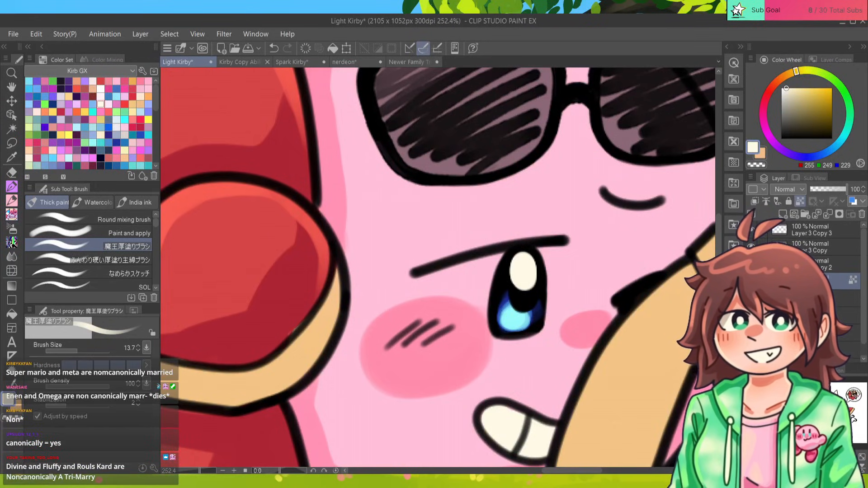
Refine the upper edge of the caped Kirby's eye highlight with sampled cream RGB 255, 249, 229 at brush size 8.4.
key(ctrl+minus)
key(ctrl+plus)
key(ctrl+plus)
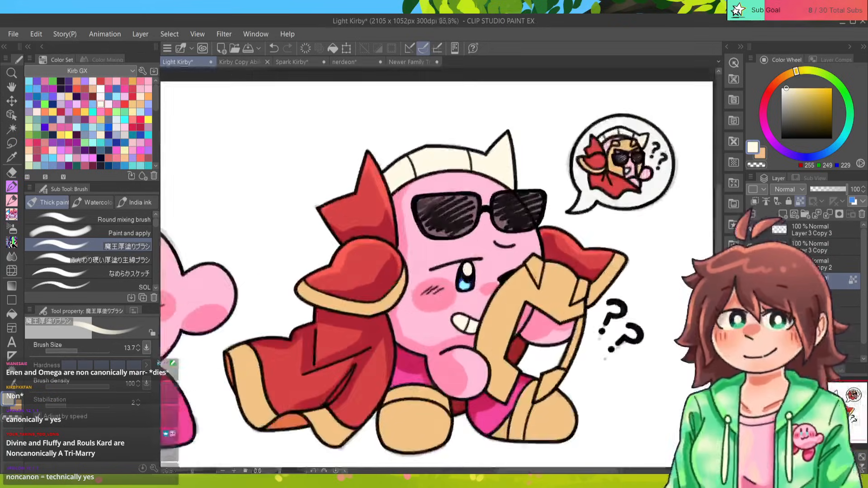
key(ctrl+minus)
key(ctrl+plus)
key(ctrl+plus)
key(ctrl+minus)
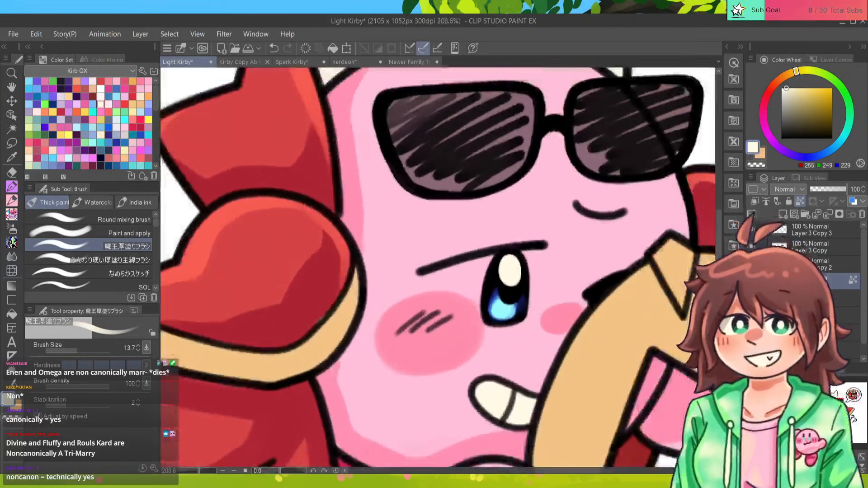
alt+click(501, 285)
key(bracketleft)
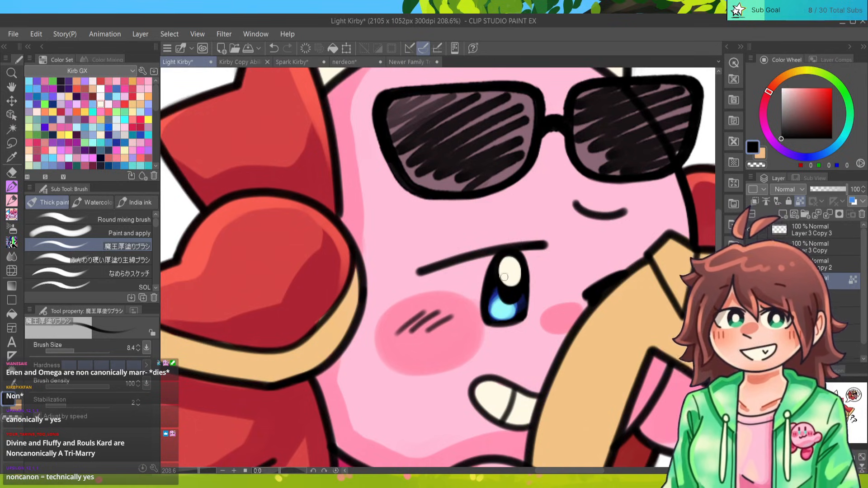
mouse_move(502, 278)
mouse_down()
mouse_move(466, 294)
mouse_move(423, 255)
mouse_up()
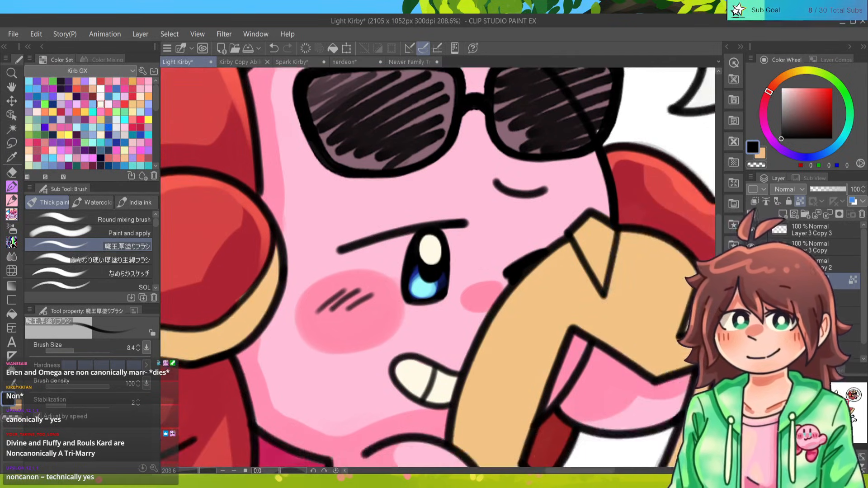
scroll(429, 262, up, 2)
scroll(435, 268, up, 3)
alt+click(433, 226)
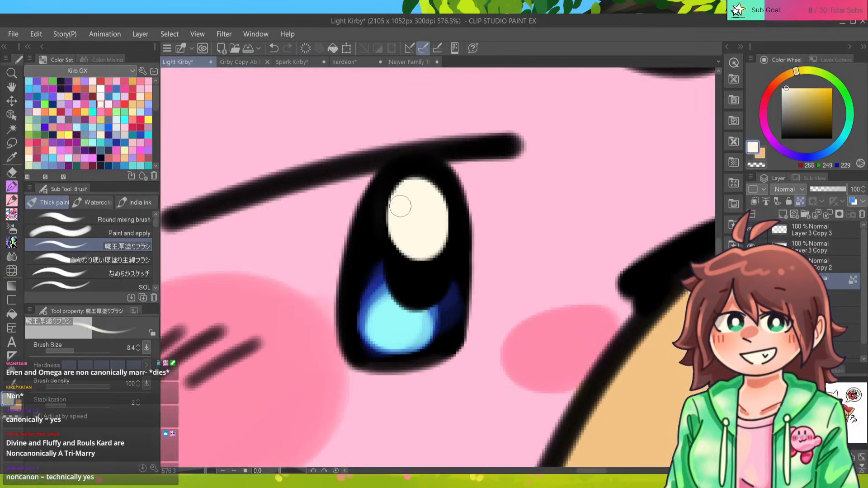
mouse_move(405, 194)
mouse_down()
mouse_move(427, 189)
mouse_move(436, 211)
mouse_up()
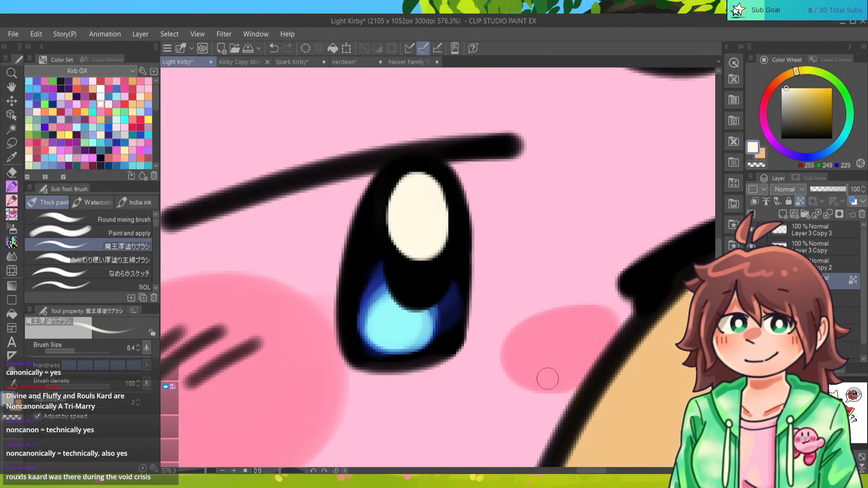
Examine the painted eye of the caped Kirby against the whole Light Kirby scene.
scroll(548, 378, down, 8)
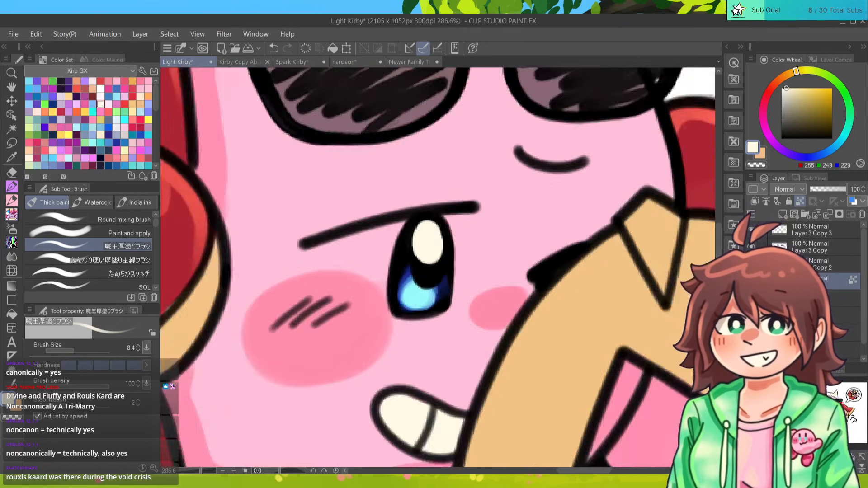
scroll(443, 264, up, 4)
scroll(443, 264, down, 1)
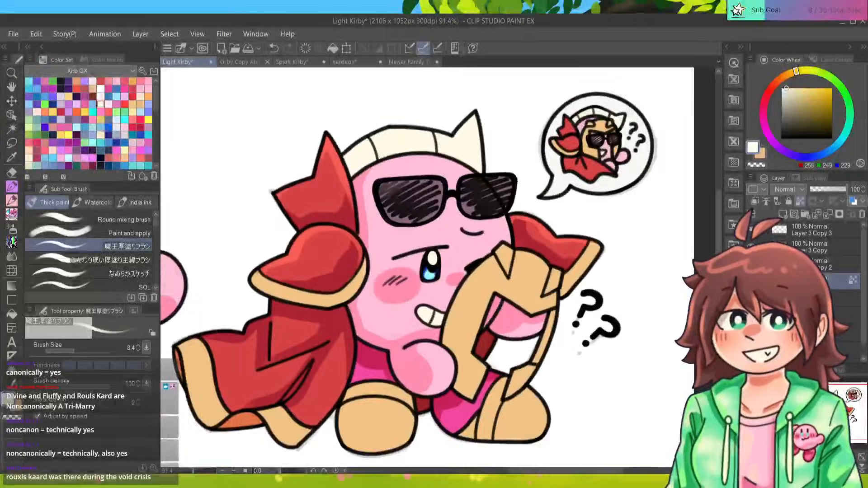
mouse_move(443, 264)
mouse_down()
mouse_move(491, 283)
mouse_move(507, 259)
mouse_move(453, 267)
mouse_up()
scroll(441, 265, down, 5)
scroll(441, 264, up, 4)
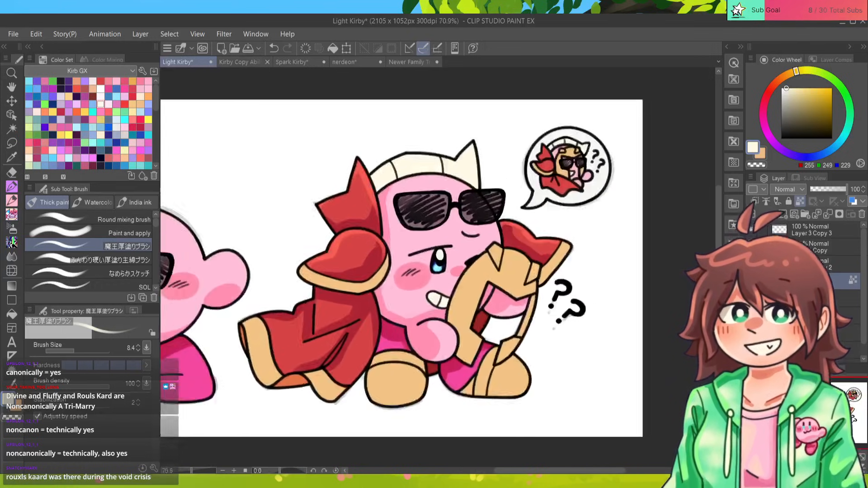
scroll(438, 266, up, 1)
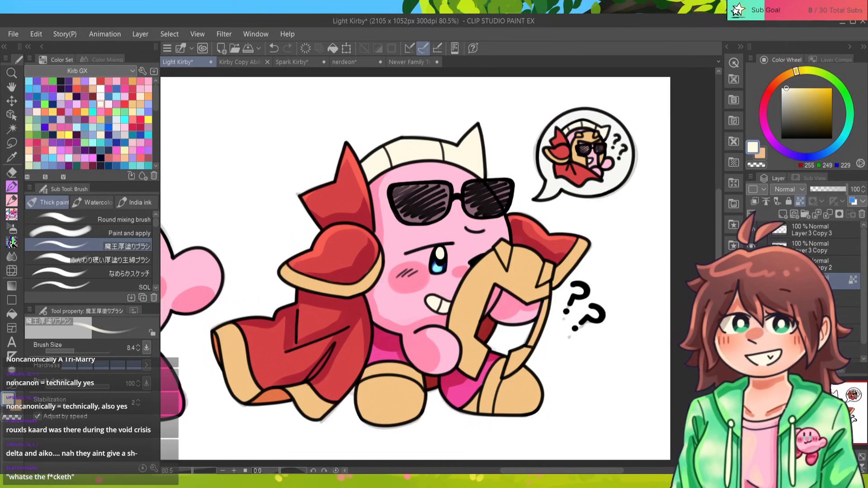
drag(434, 272, 445, 256)
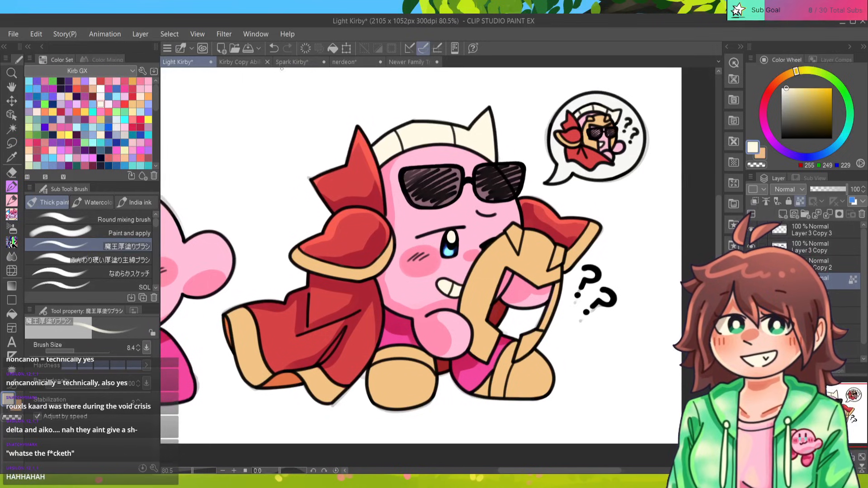
Sample orange-brown RGB 213, 146, 100 from the Spark Kirby drawing and shade the held mask's thin far side in Light Kirby at brush size 22.3.
click(285, 62)
alt+click(477, 177)
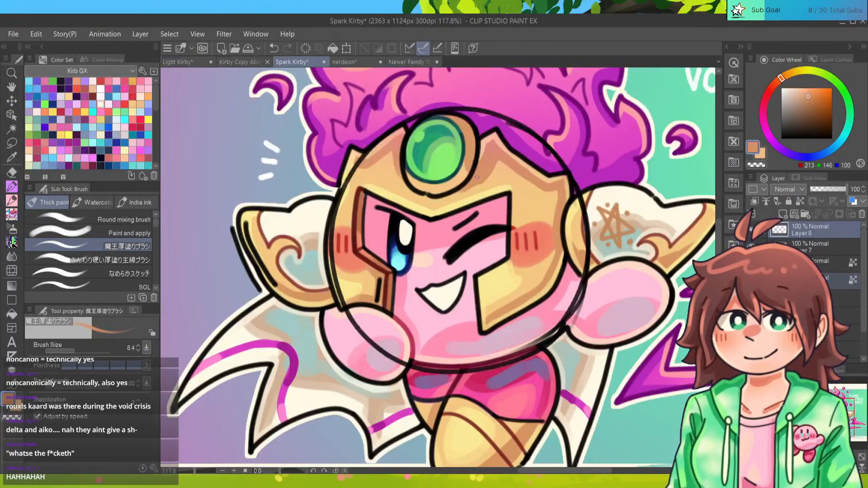
click(177, 62)
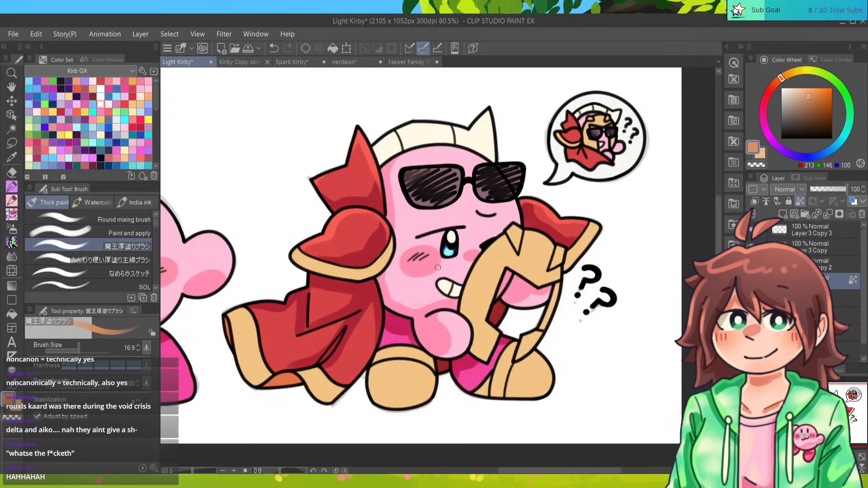
key(bracketright)
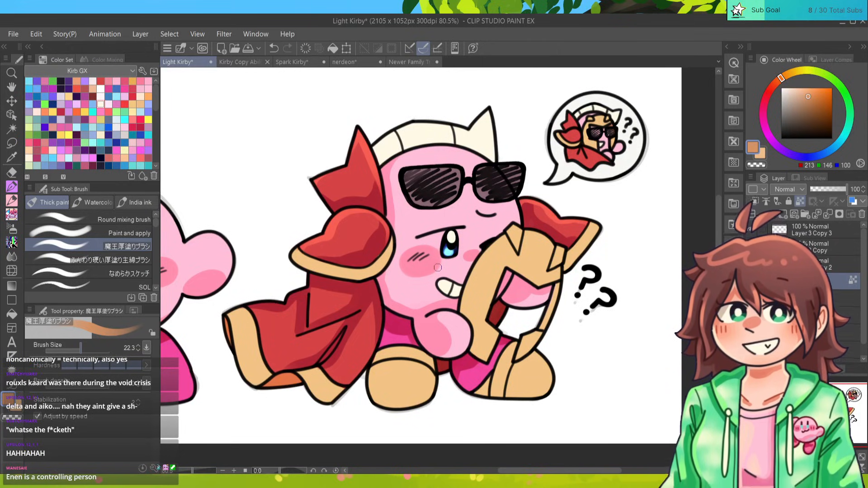
mouse_move(565, 300)
mouse_down()
mouse_move(553, 292)
mouse_move(555, 307)
mouse_move(555, 287)
mouse_up()
key(ctrl+z)
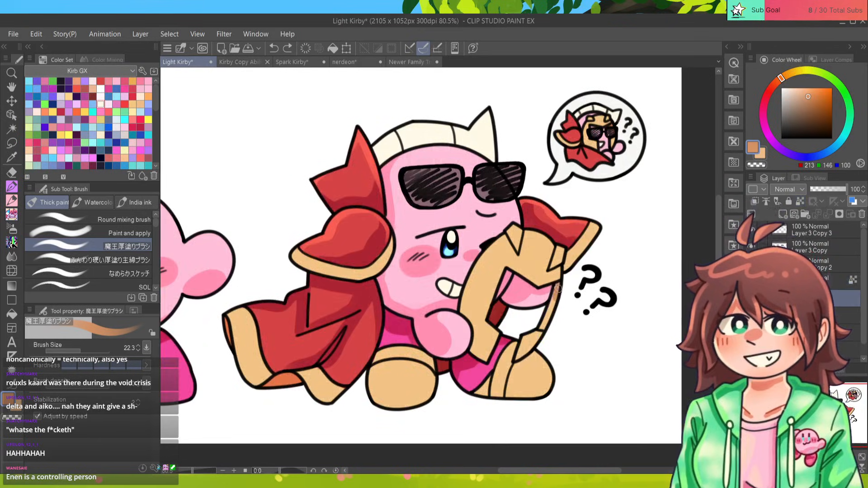
mouse_move(558, 289)
mouse_down()
mouse_move(543, 324)
mouse_move(549, 316)
mouse_up()
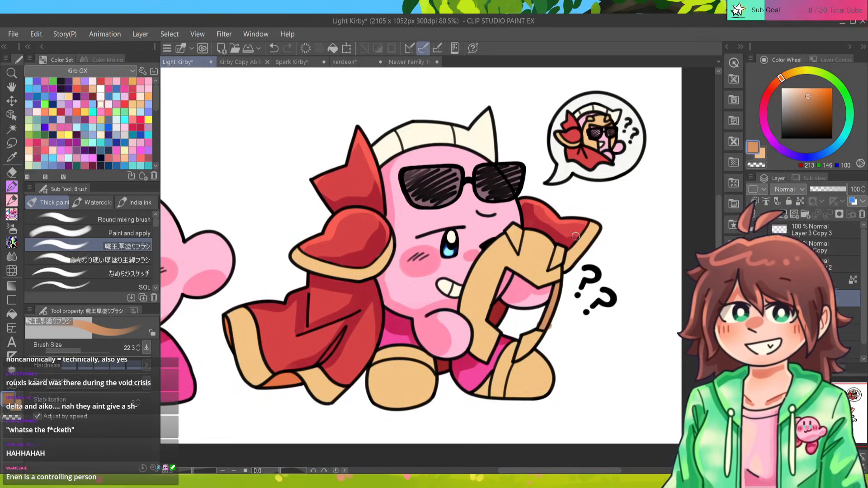
Shade the pointed facets along the held mask's upper rim in orange-brown at brush size 11.1.
key(bracketleft)
key(bracketleft)
key(bracketleft)
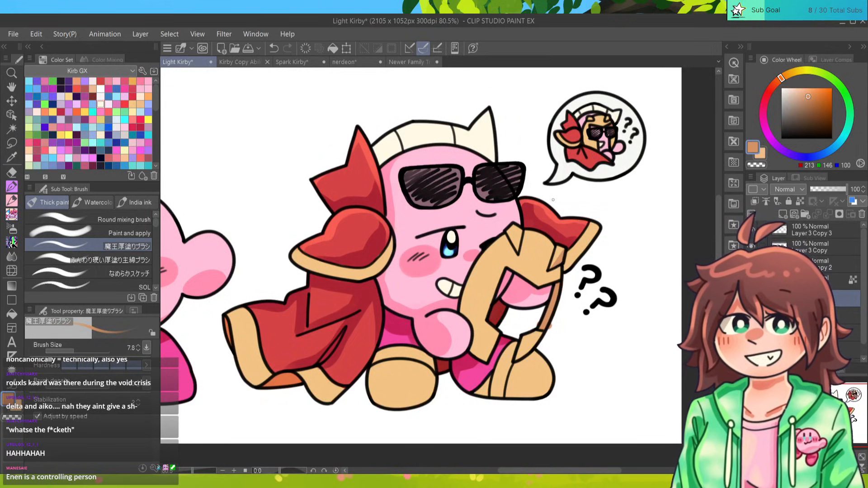
key(bracketright)
key(bracketright)
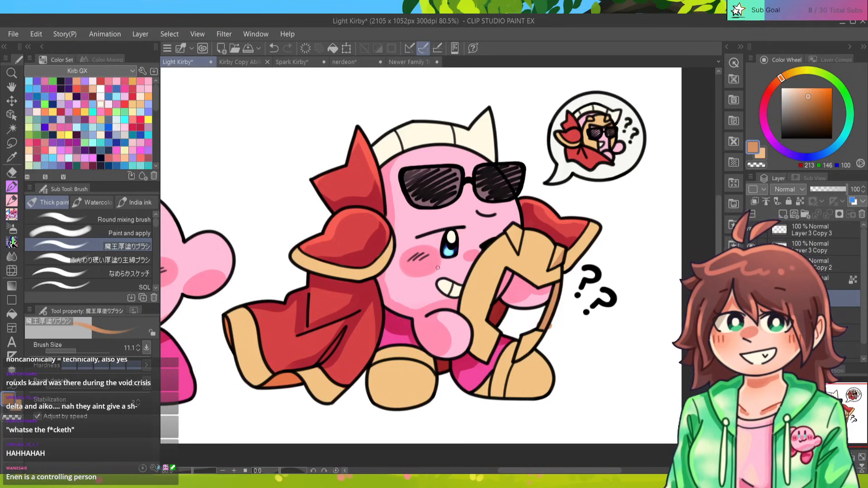
drag(515, 226, 519, 243)
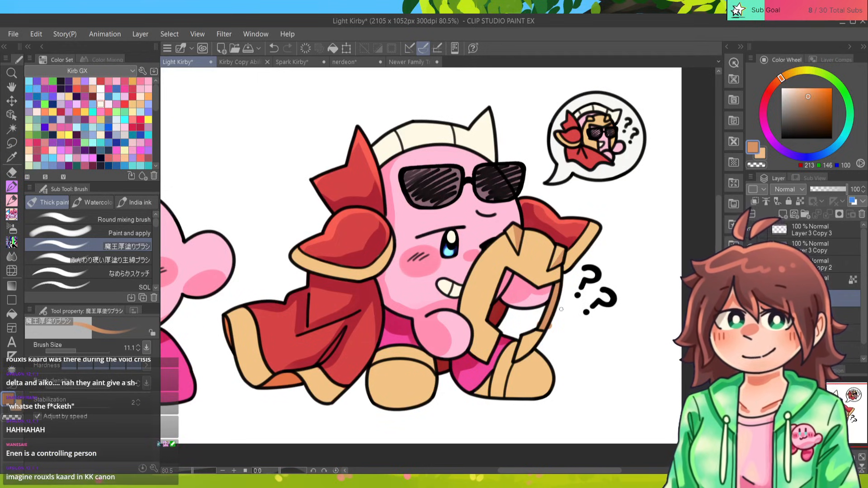
key(e)
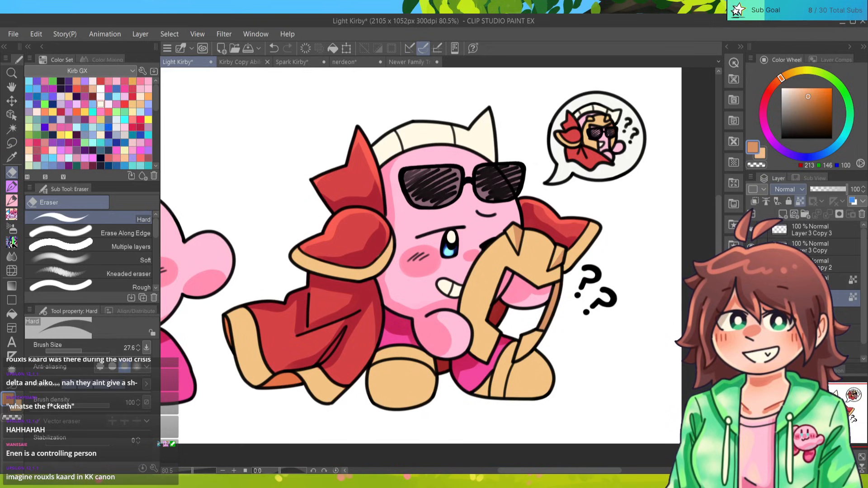
key(b)
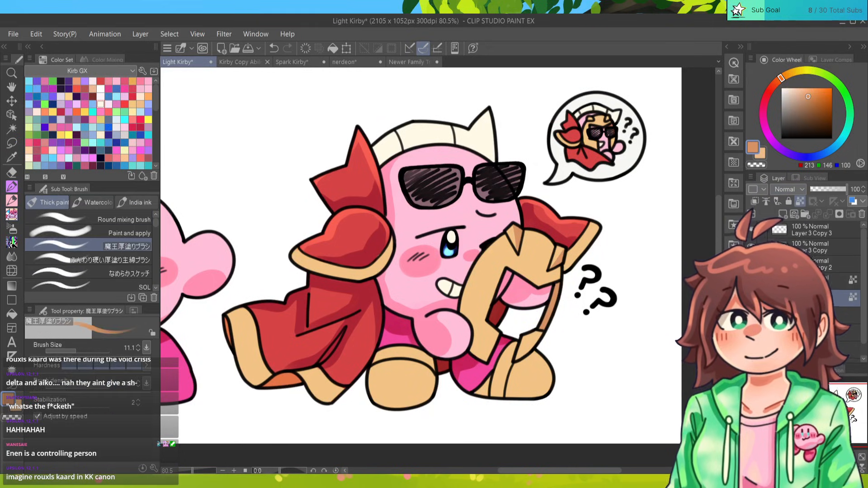
Shade the held mask's outer curved edge beside the face in orange-brown at brush size 20.8, redoing the first stroke.
key(bracketright)
key(bracketright)
key(bracketright)
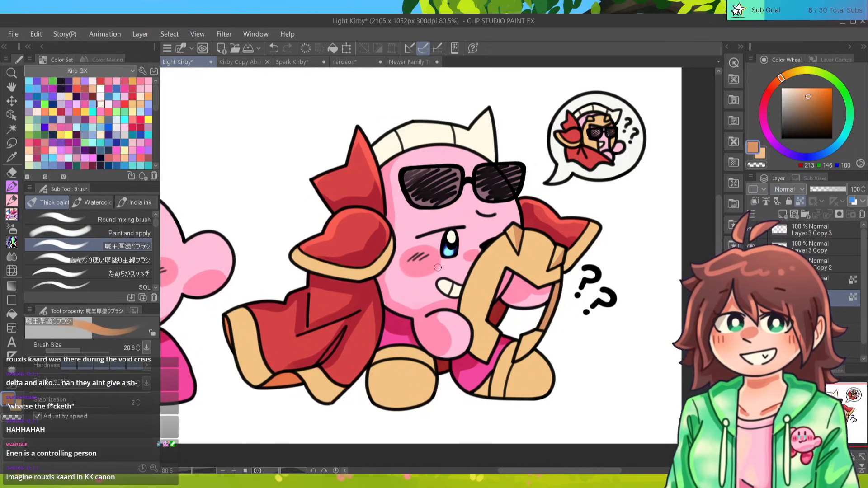
scroll(438, 268, right, 2)
scroll(437, 267, up, 1)
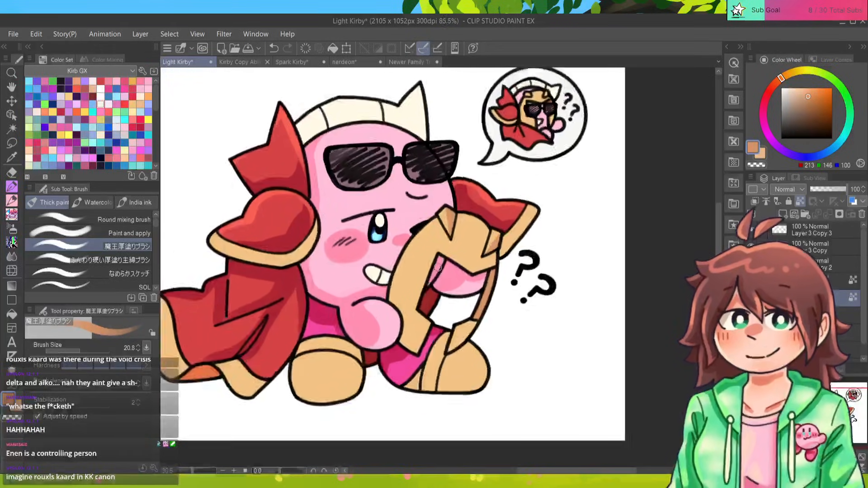
scroll(438, 268, up, 3)
mouse_move(518, 277)
mouse_down()
mouse_move(509, 204)
mouse_move(487, 187)
mouse_move(467, 192)
mouse_move(479, 186)
mouse_move(457, 223)
mouse_move(513, 208)
mouse_move(494, 193)
mouse_move(474, 197)
mouse_up()
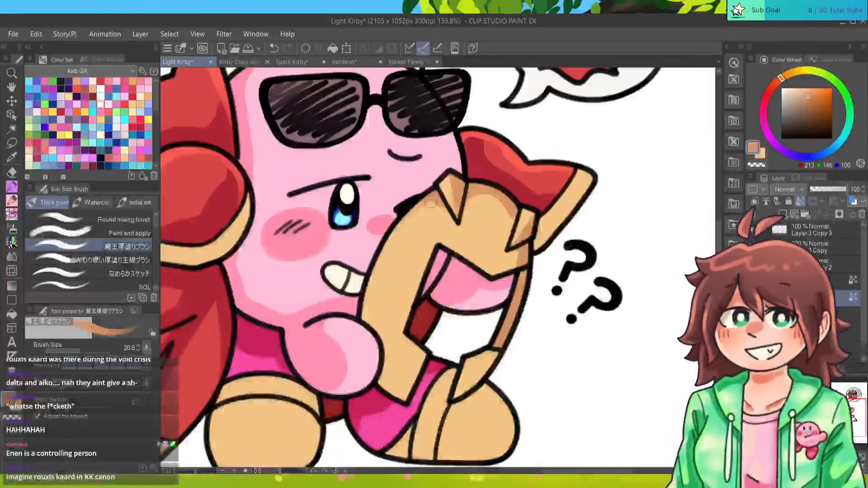
key(ctrl+z)
mouse_move(365, 308)
mouse_down()
mouse_move(409, 220)
mouse_move(365, 318)
mouse_move(395, 231)
mouse_move(365, 322)
mouse_move(369, 298)
mouse_move(378, 329)
mouse_move(367, 302)
mouse_move(376, 338)
mouse_up()
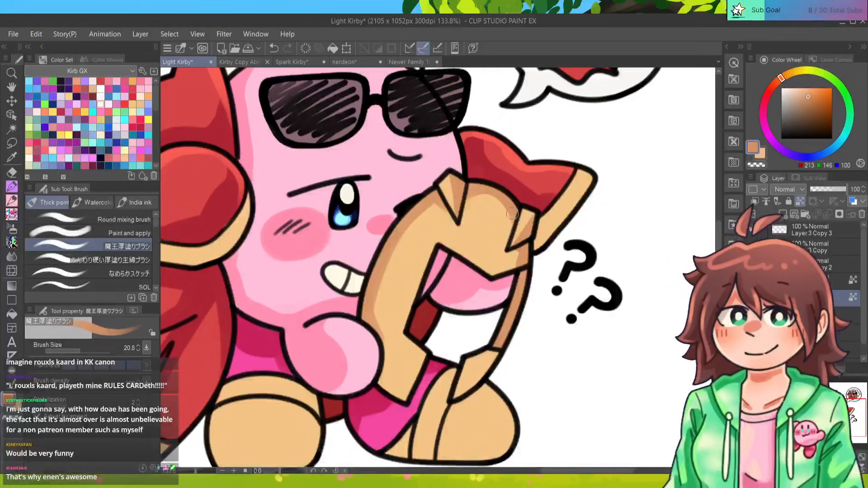
Paint brown shadows along the outer edge and lower pieces of the golden mask.
mouse_move(522, 247)
mouse_down()
mouse_move(527, 263)
mouse_move(563, 191)
mouse_up()
mouse_move(536, 274)
mouse_down()
mouse_move(498, 325)
mouse_move(503, 317)
mouse_up()
mouse_move(418, 312)
mouse_down()
mouse_move(440, 332)
mouse_move(420, 318)
mouse_move(413, 253)
mouse_move(417, 313)
mouse_move(420, 274)
mouse_move(409, 254)
mouse_up()
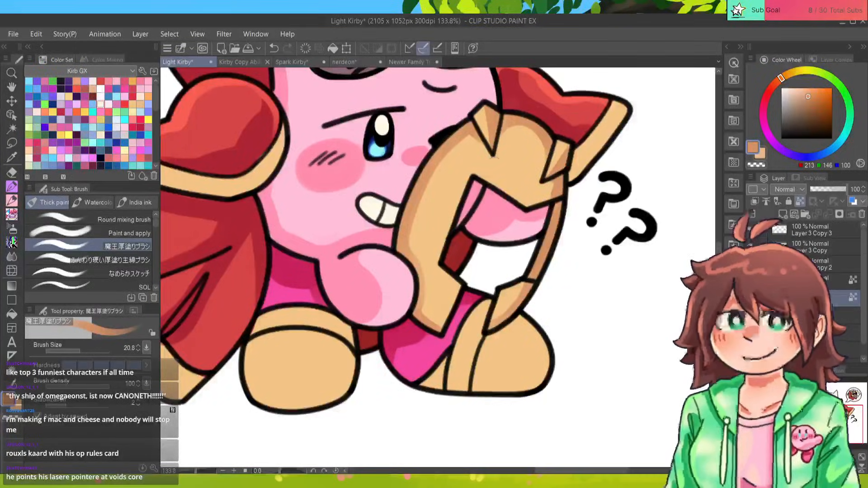
Paint brown shadows on the lower and outer areas of both tan shoes, cleaning their edges with sampled base and shadow colours.
drag(493, 144, 543, 124)
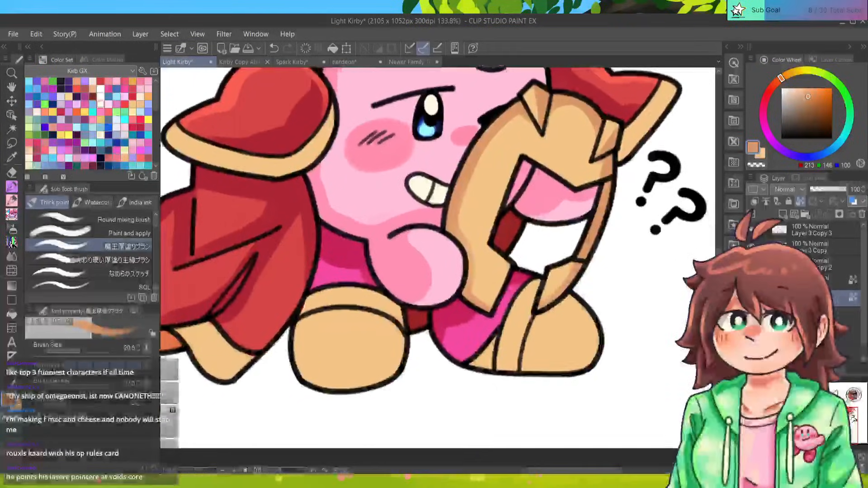
mouse_move(318, 385)
mouse_down()
mouse_move(381, 377)
mouse_move(354, 355)
mouse_move(330, 384)
mouse_up()
mouse_move(601, 330)
mouse_down()
mouse_move(601, 350)
mouse_move(562, 378)
mouse_up()
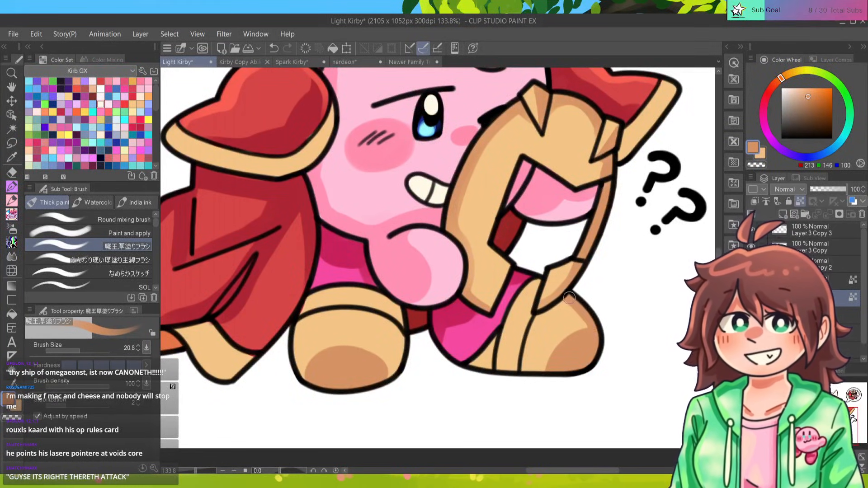
alt+click(565, 314)
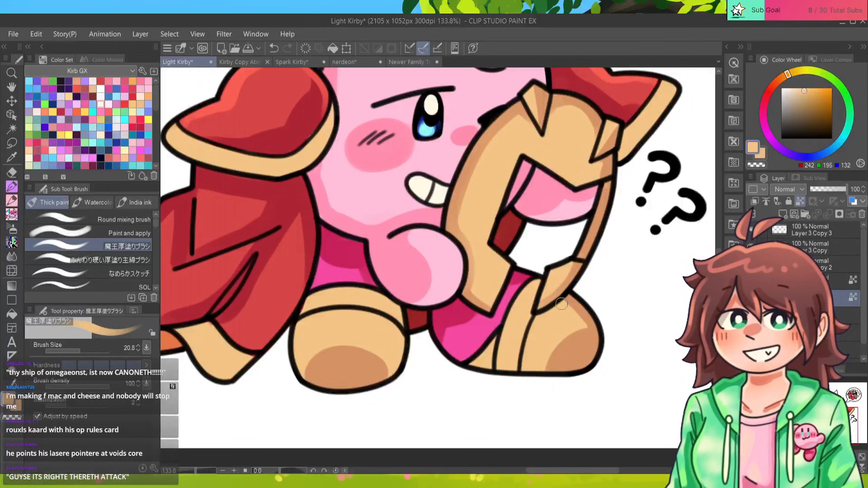
alt+click(587, 333)
mouse_move(590, 324)
mouse_down()
mouse_move(538, 278)
mouse_move(511, 320)
mouse_move(554, 266)
mouse_move(519, 297)
mouse_up()
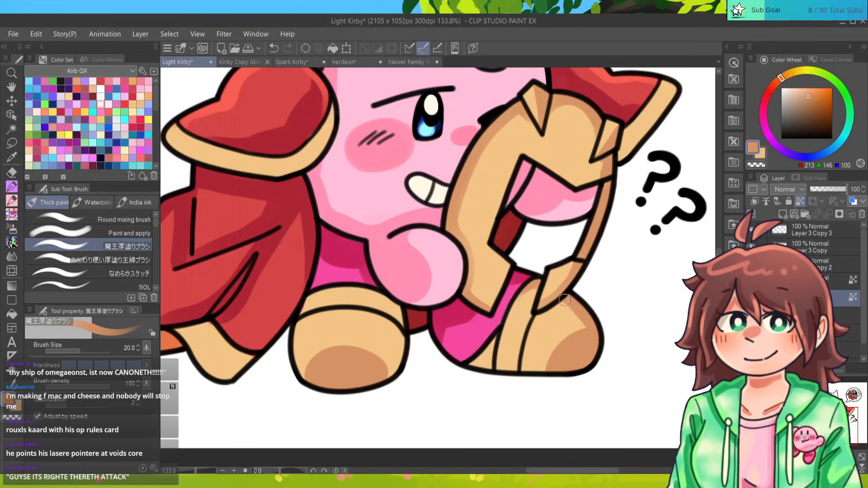
mouse_move(384, 292)
mouse_down()
mouse_move(396, 337)
mouse_move(387, 303)
mouse_move(384, 378)
mouse_up()
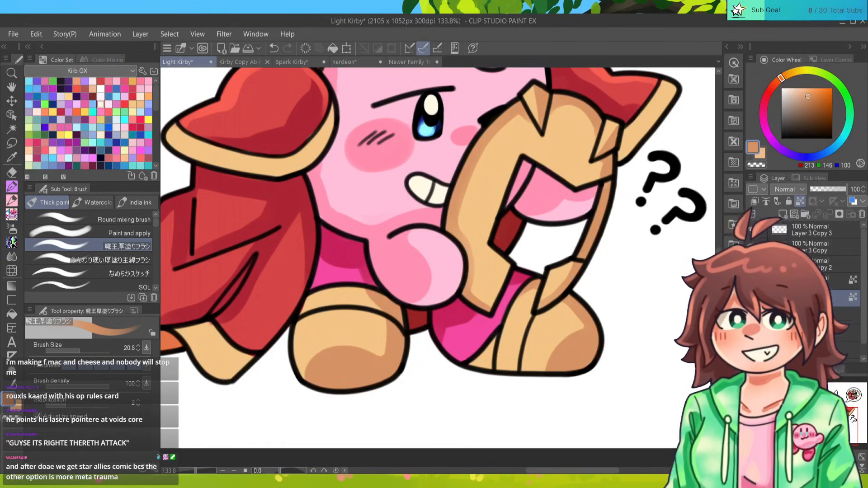
Examine the shading of the caped Kirby and the overall drawing both close up and from a distance.
scroll(438, 267, up, 5)
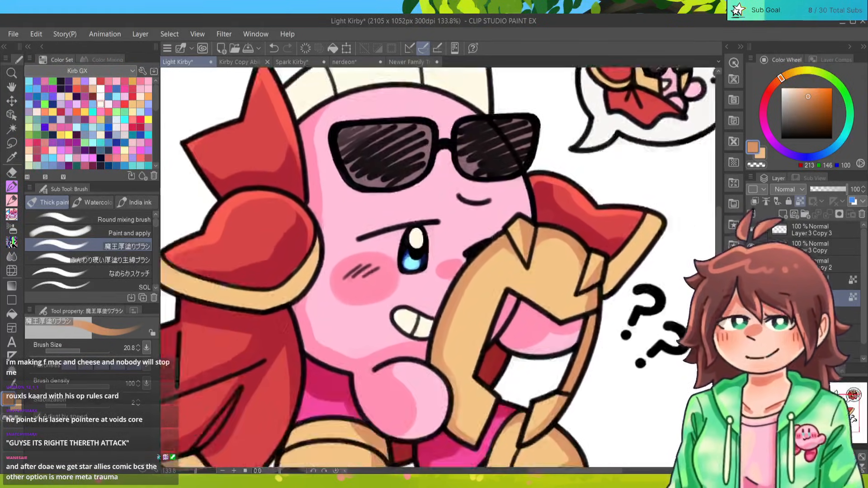
scroll(438, 267, down, 3)
key(ctrl+minus)
key(ctrl+minus)
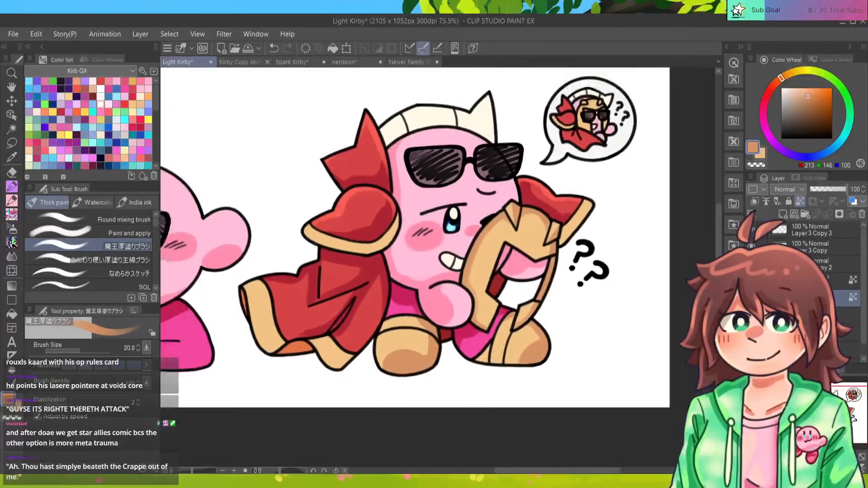
key(ctrl+minus)
key(ctrl+minus)
key(ctrl+minus)
key(ctrl+minus)
key(ctrl+minus)
key(ctrl+minus)
key(ctrl+minus)
key(ctrl+plus)
key(ctrl+plus)
key(ctrl+plus)
key(ctrl+plus)
key(ctrl+plus)
key(ctrl+plus)
key(ctrl+plus)
key(ctrl+plus)
key(ctrl+plus)
key(ctrl+plus)
key(ctrl+plus)
key(ctrl+plus)
key(ctrl+plus)
key(ctrl+plus)
key(ctrl+minus)
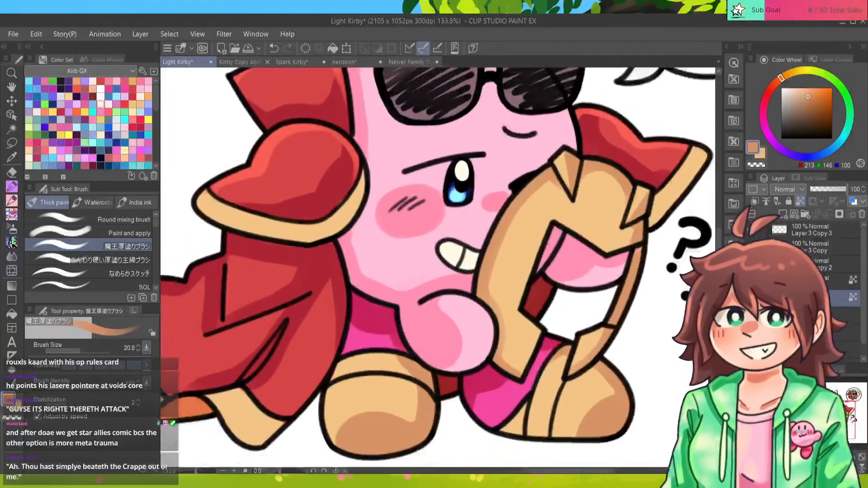
drag(452, 181, 439, 196)
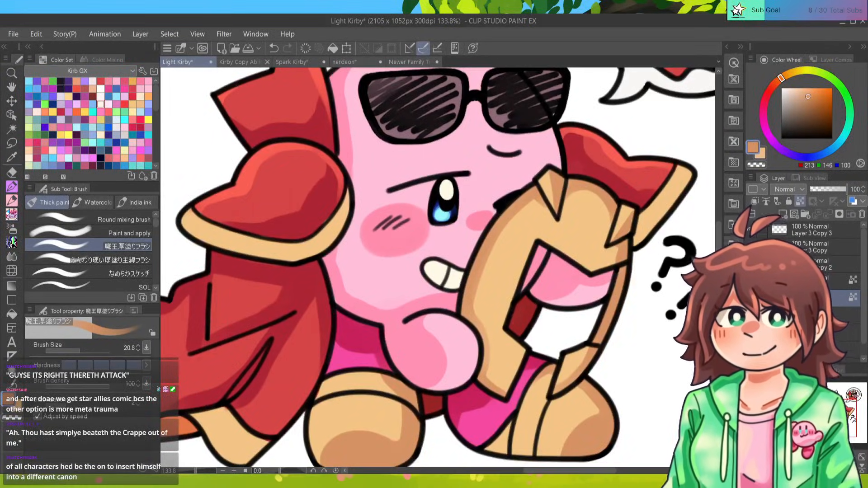
scroll(438, 267, down, 5)
scroll(439, 266, up, 4)
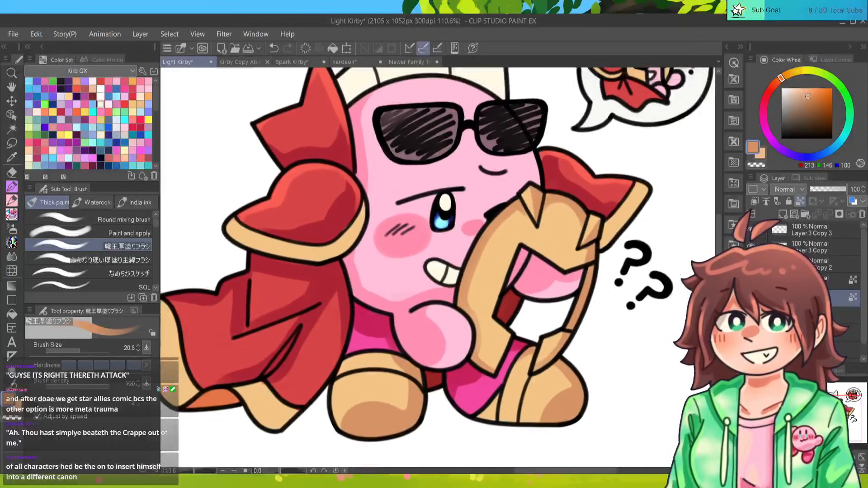
scroll(438, 267, down, 1)
drag(438, 217, 455, 245)
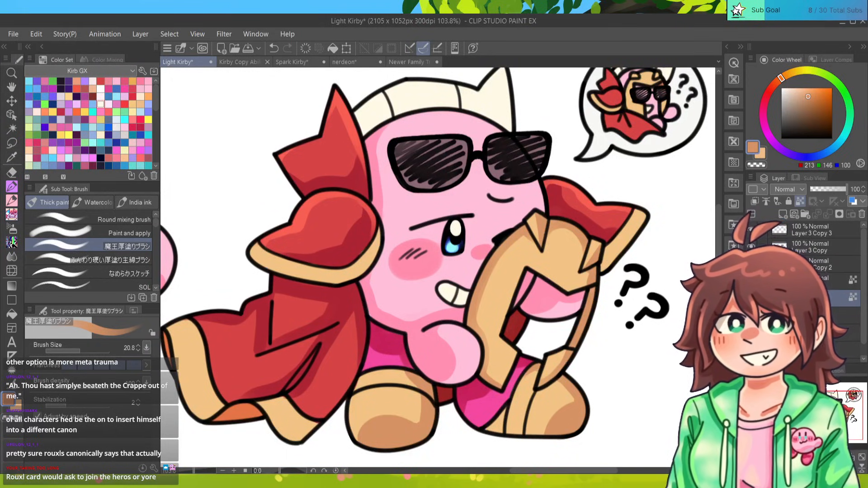
Mix a light yellow from the mask's tan, set the brush size to 11.9, and paint a highlight on the mask's forehead.
alt+click(576, 252)
click(793, 72)
click(805, 88)
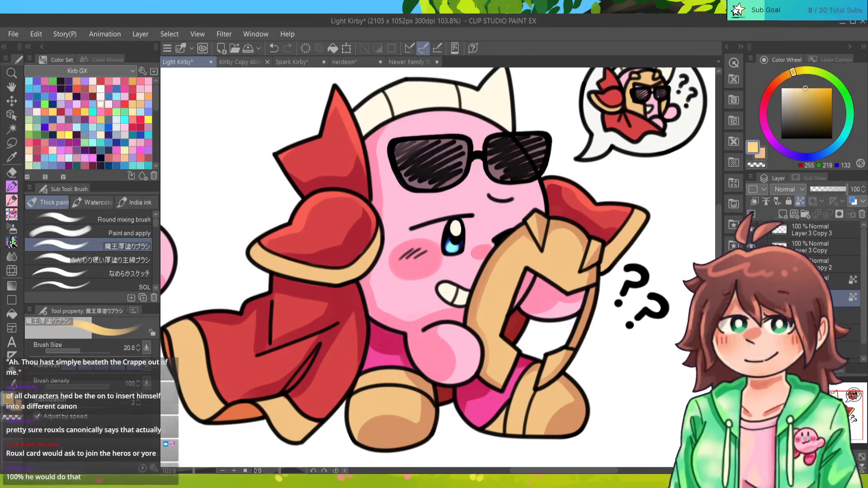
key(bracketleft)
key(bracketleft)
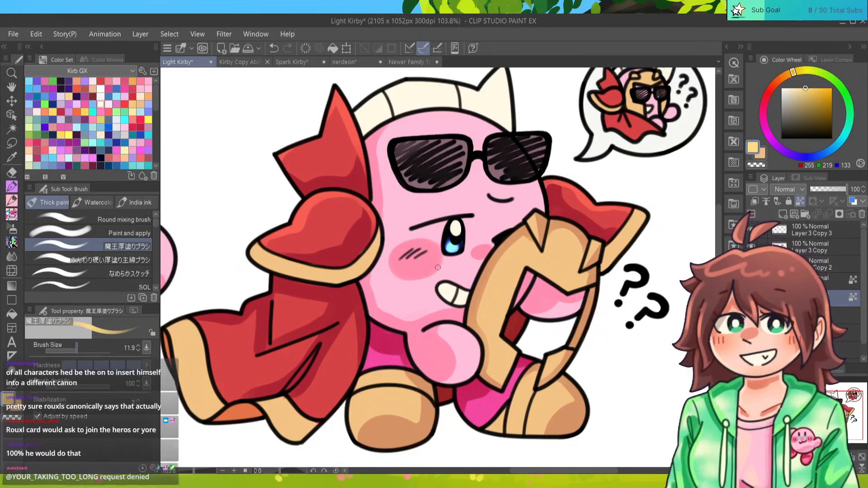
mouse_move(556, 261)
mouse_down()
mouse_move(563, 278)
mouse_move(558, 263)
mouse_up()
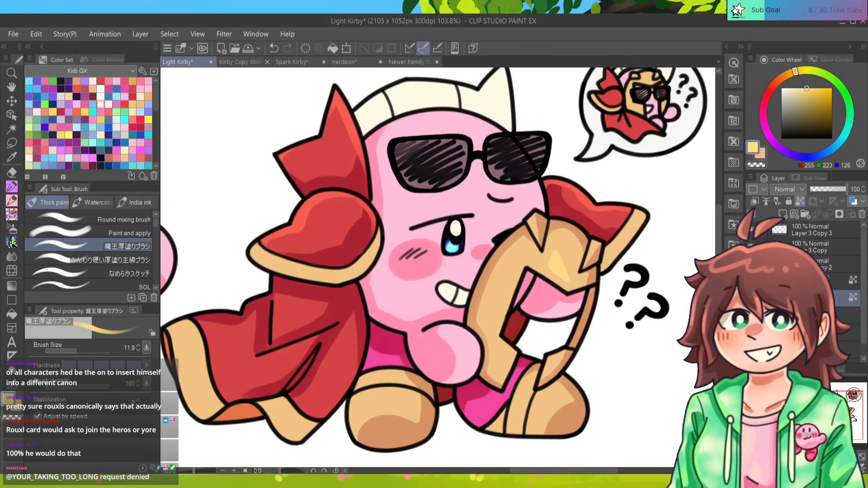
drag(589, 348, 532, 363)
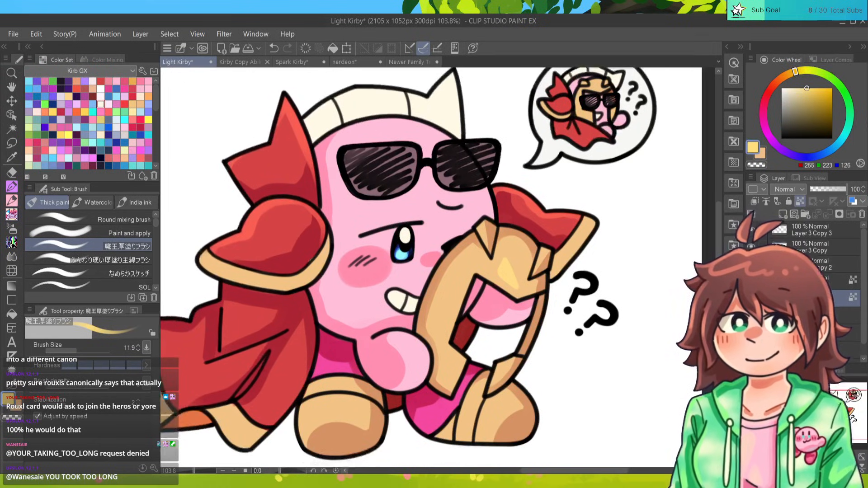
drag(531, 363, 520, 348)
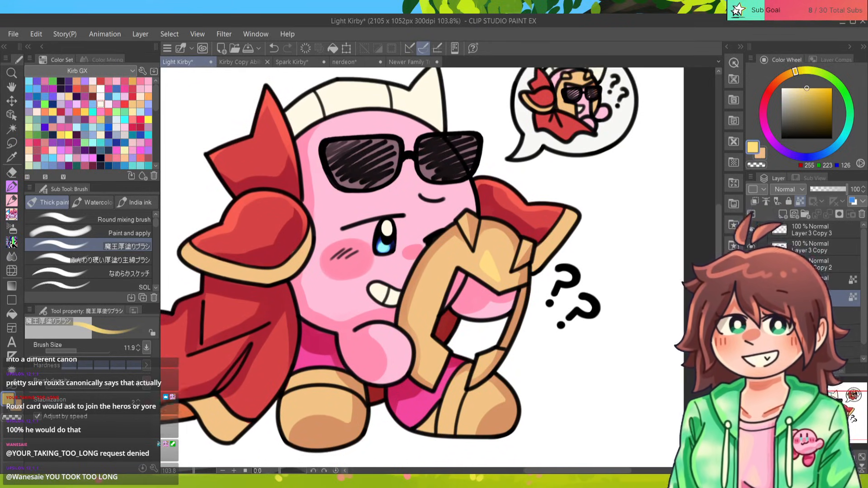
Sharpen the mask's forehead highlight into an angular shape, alternating between the sampled tan and light yellow.
scroll(439, 267, up, 6)
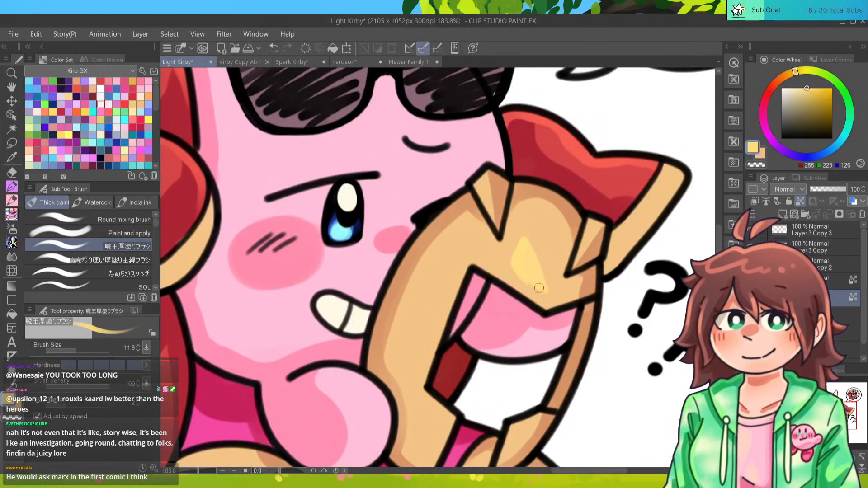
alt+click(525, 284)
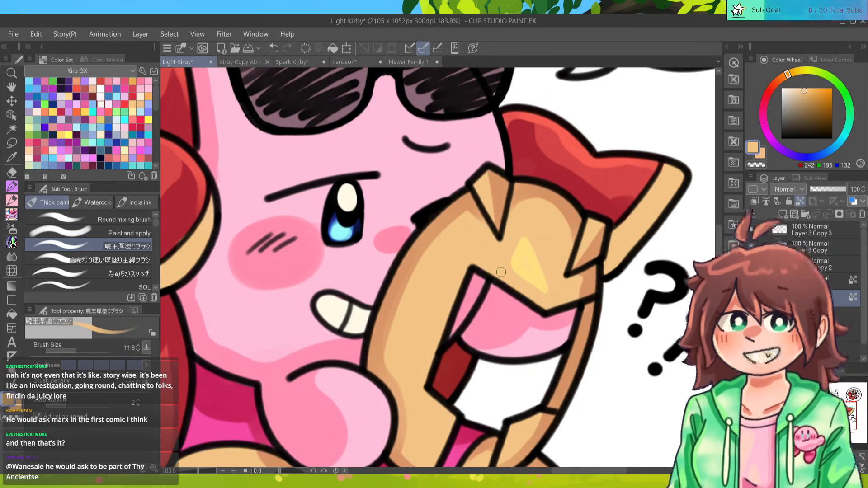
alt+click(529, 256)
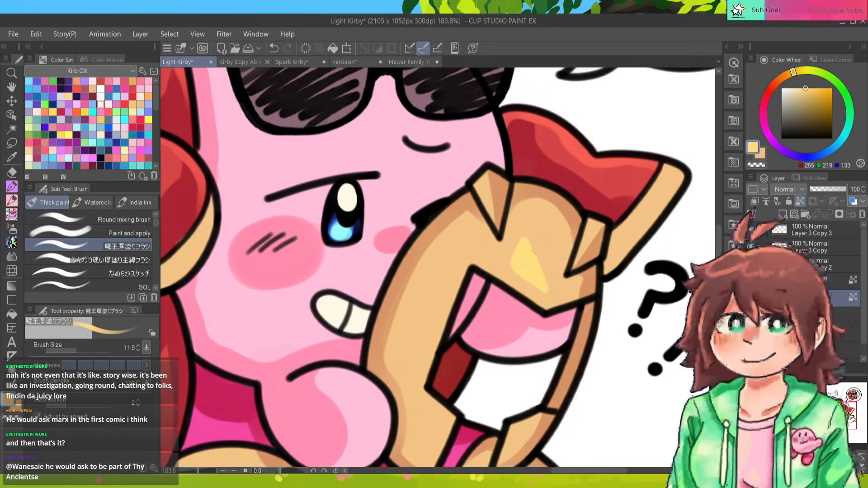
Paint light yellow highlights on the mask's pointed ridges and the far sleeve's tan cuff, blending with sampled tan.
drag(586, 221, 607, 235)
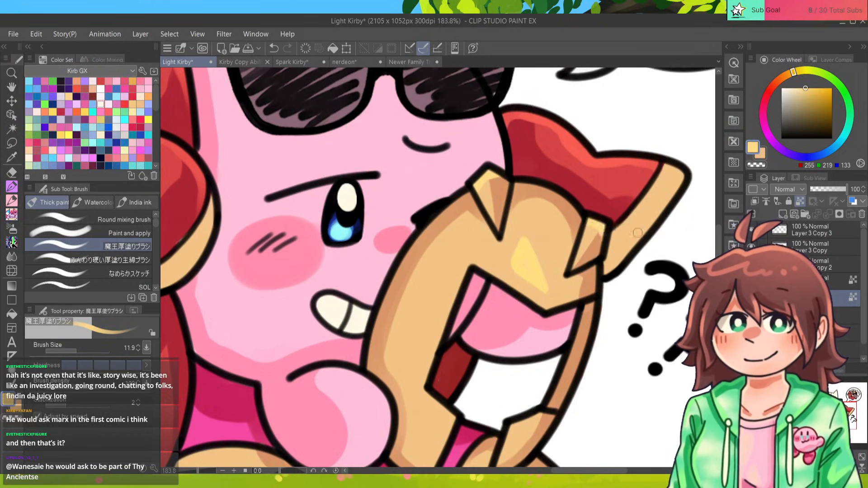
mouse_move(666, 159)
mouse_down()
mouse_move(665, 226)
mouse_move(674, 195)
mouse_up()
alt+click(534, 203)
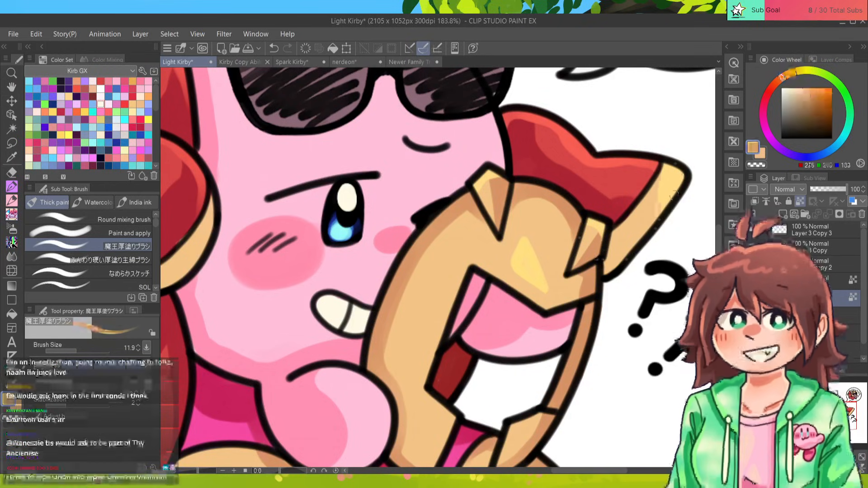
mouse_move(614, 250)
mouse_down()
mouse_move(611, 239)
mouse_move(641, 200)
mouse_move(660, 110)
mouse_up()
Extend the mask's forehead highlight down towards the eye opening with sampled yellows.
alt+click(544, 166)
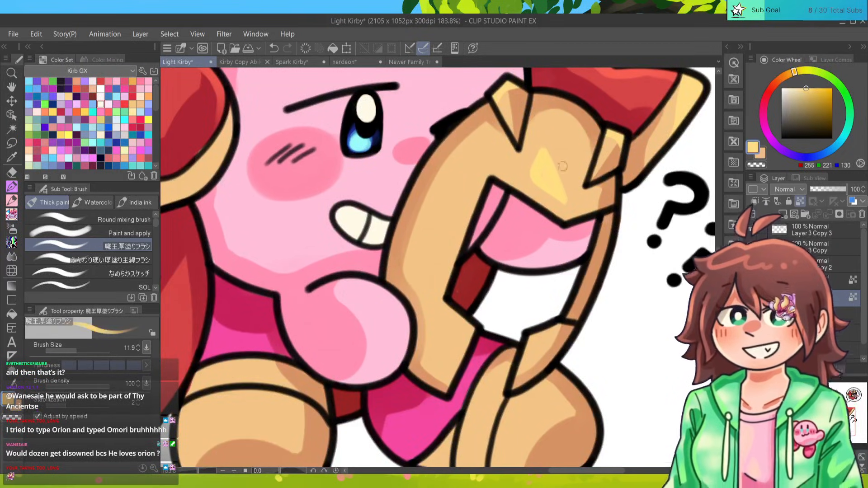
alt+click(558, 208)
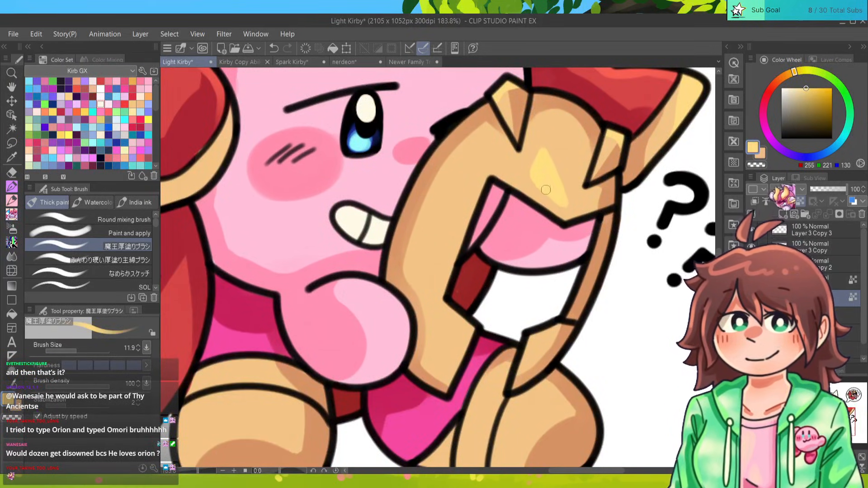
alt+click(543, 173)
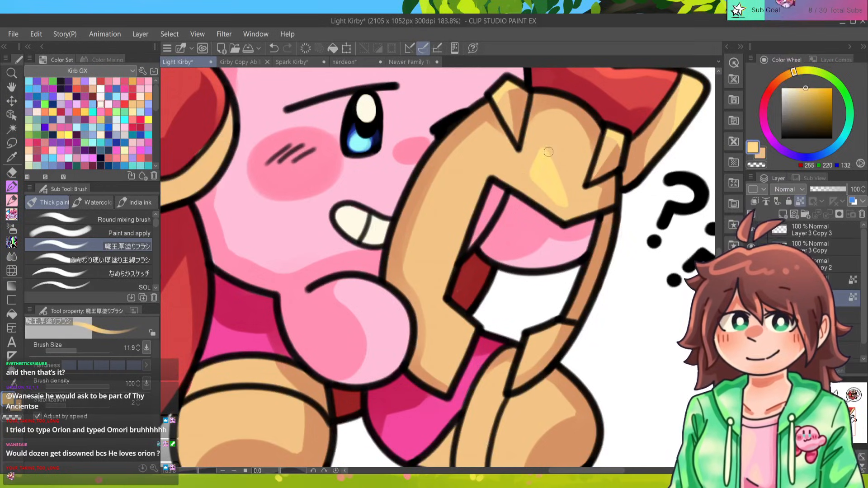
Paint a light yellow highlight on the cuff band of the shoe beneath the mask.
scroll(439, 266, down, 5)
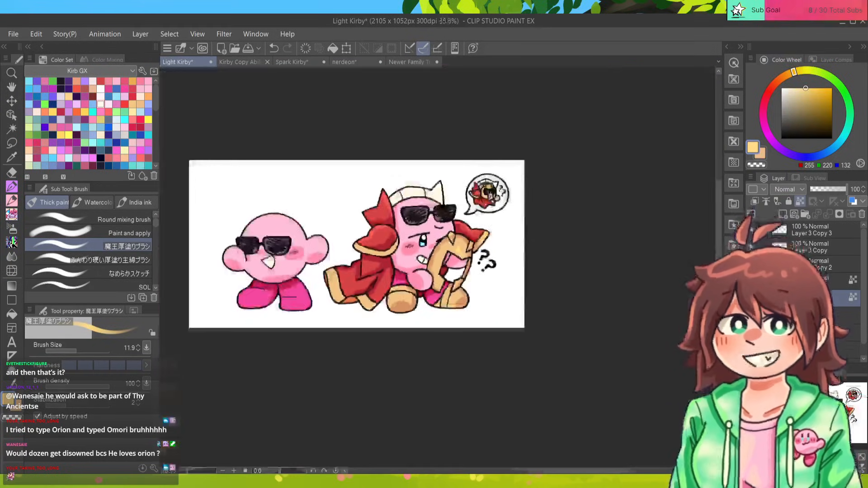
scroll(439, 266, up, 5)
mouse_move(455, 417)
mouse_down()
mouse_move(498, 389)
mouse_move(464, 428)
mouse_move(467, 405)
mouse_up()
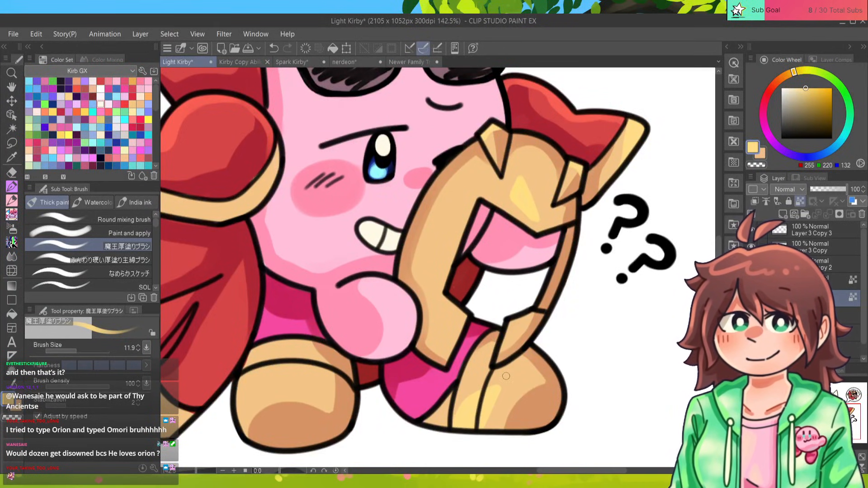
Sample a pink from Kirby's body in the Spark Kirby drawing, then return to the Light Kirby drawing.
click(240, 62)
click(291, 62)
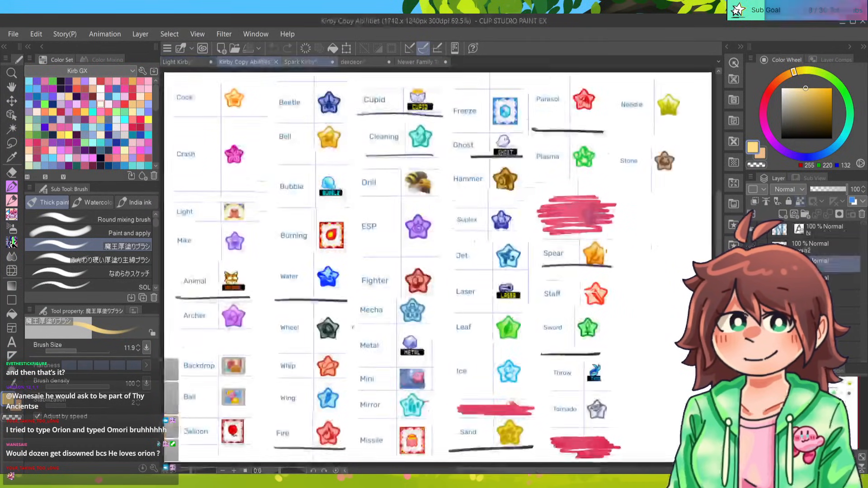
alt+click(498, 347)
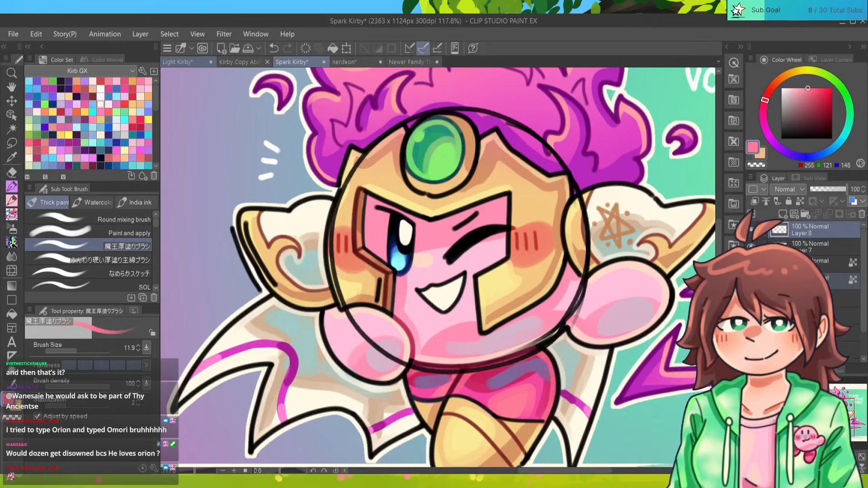
click(179, 62)
Sample the cheek's blush pink and highlight the lower and outer edges of the magenta leg, enlarging the brush to 13.7.
alt+click(328, 199)
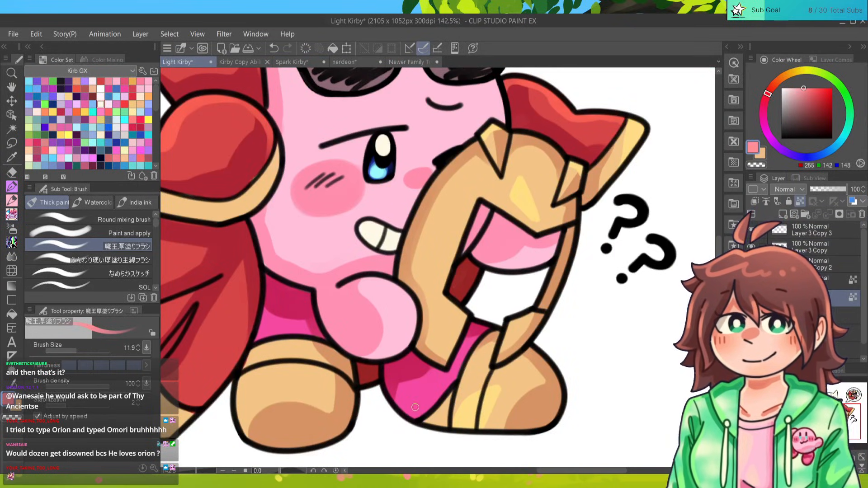
mouse_move(415, 407)
mouse_down()
mouse_move(409, 414)
mouse_move(449, 384)
mouse_up()
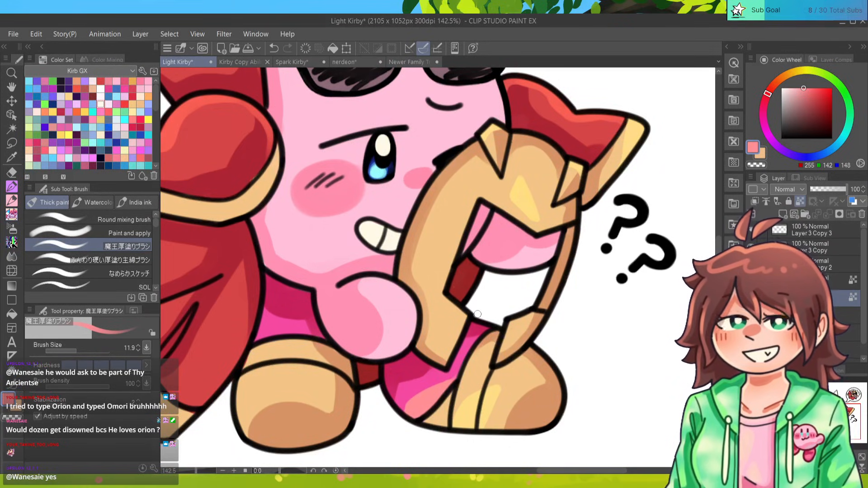
scroll(477, 314, down, 5)
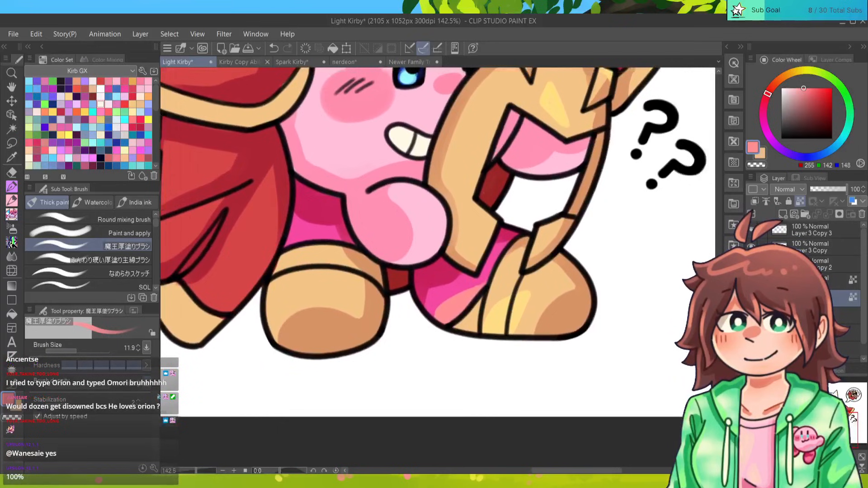
scroll(432, 253, up, 3)
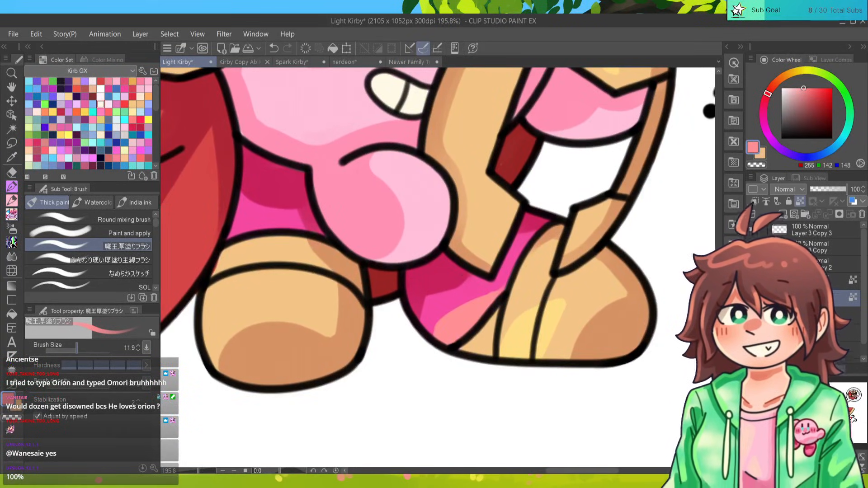
key(])
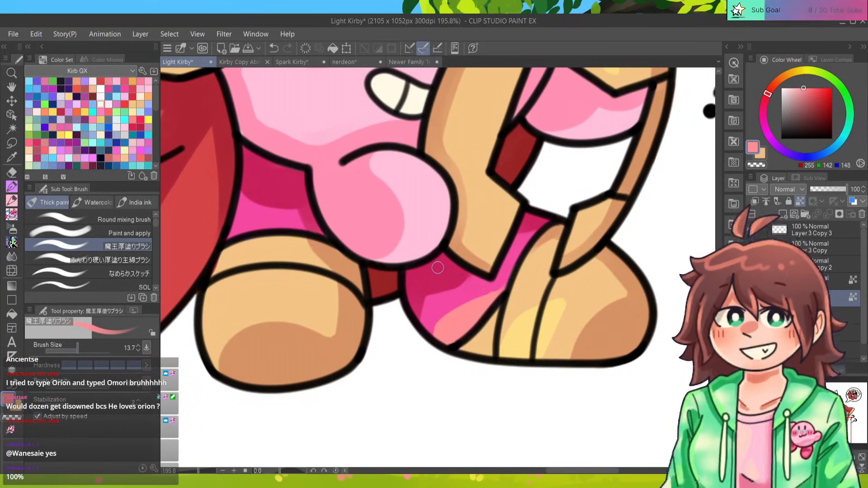
mouse_move(431, 330)
mouse_down()
mouse_move(407, 271)
mouse_move(427, 263)
mouse_up()
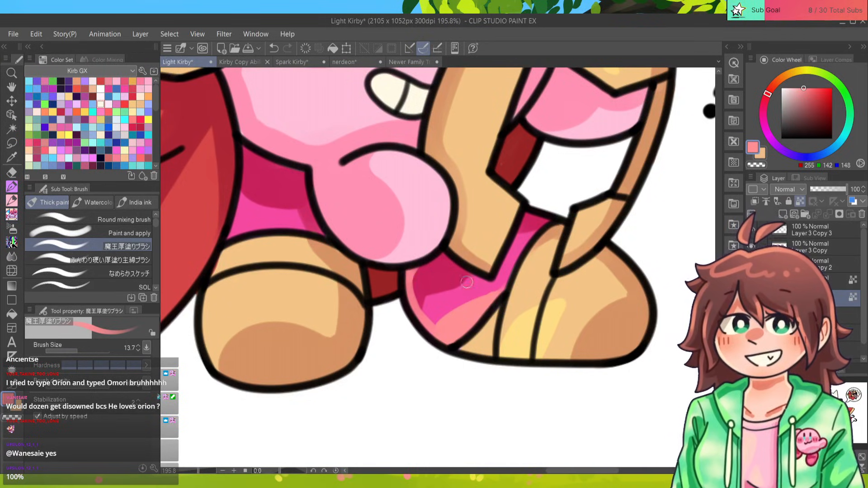
Extend the pink highlight along the outer edge of the magenta leg beside the mask, using colours sampled from the leg.
mouse_move(436, 328)
mouse_down()
mouse_move(455, 316)
mouse_move(461, 331)
mouse_move(453, 339)
mouse_move(516, 313)
mouse_move(451, 344)
mouse_move(508, 315)
mouse_move(472, 331)
mouse_move(496, 324)
mouse_move(489, 338)
mouse_move(539, 285)
mouse_up()
alt+click(461, 332)
alt+click(496, 325)
scroll(438, 244, down, 3)
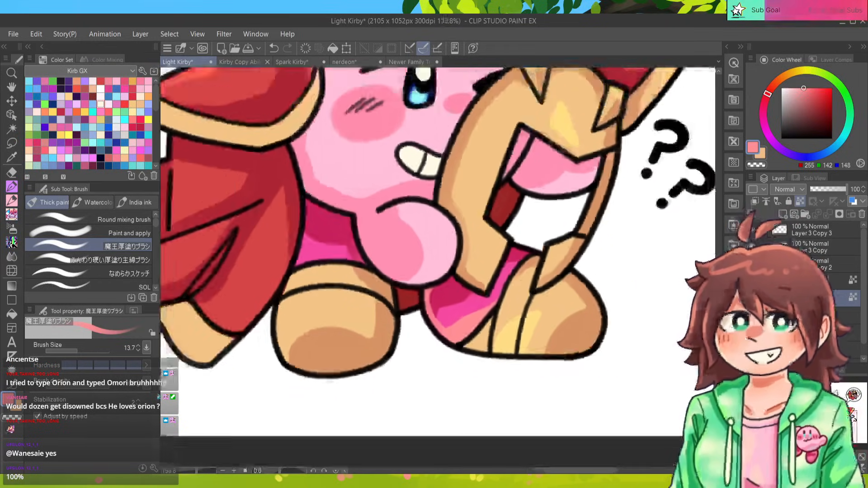
scroll(442, 271, up, 4)
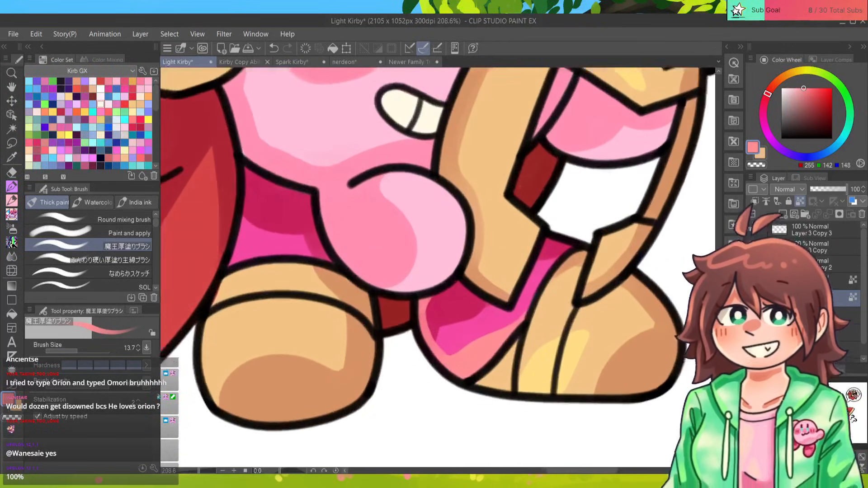
drag(574, 273, 497, 282)
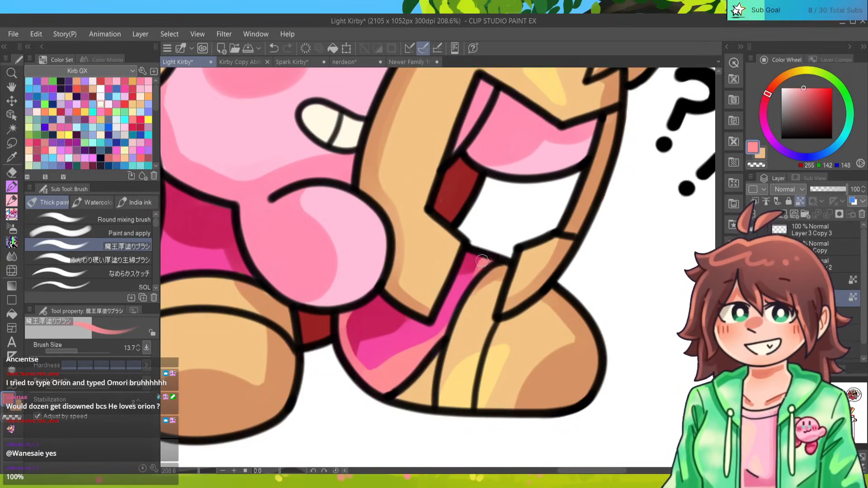
Highlight the sole and cuff edge of the shoe beneath the mask in light yellow, sampling its existing highlight and shadow tones.
scroll(394, 267, down, 5)
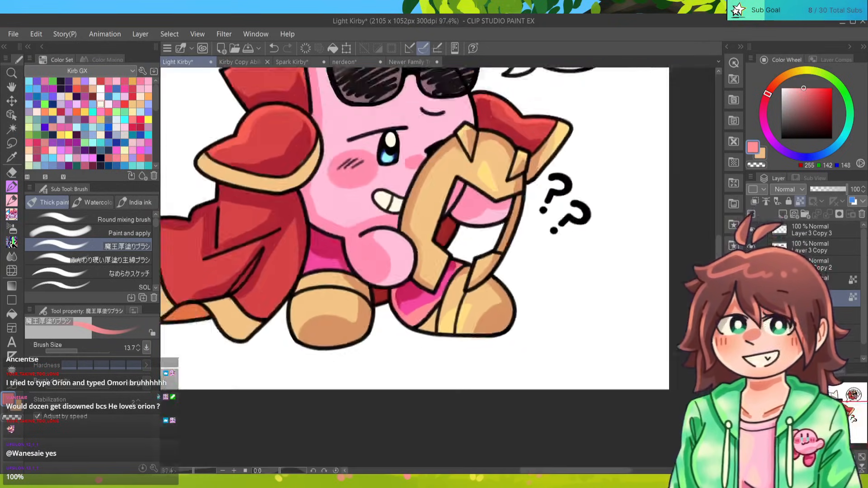
scroll(437, 272, up, 4)
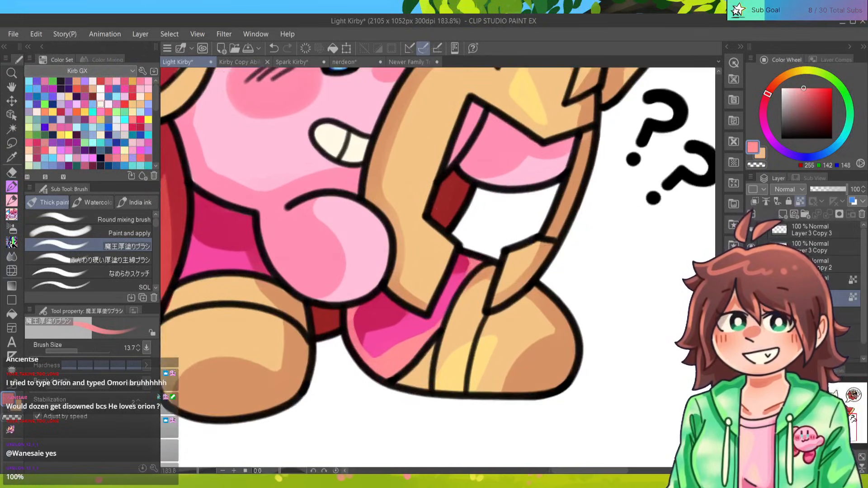
drag(420, 275, 472, 244)
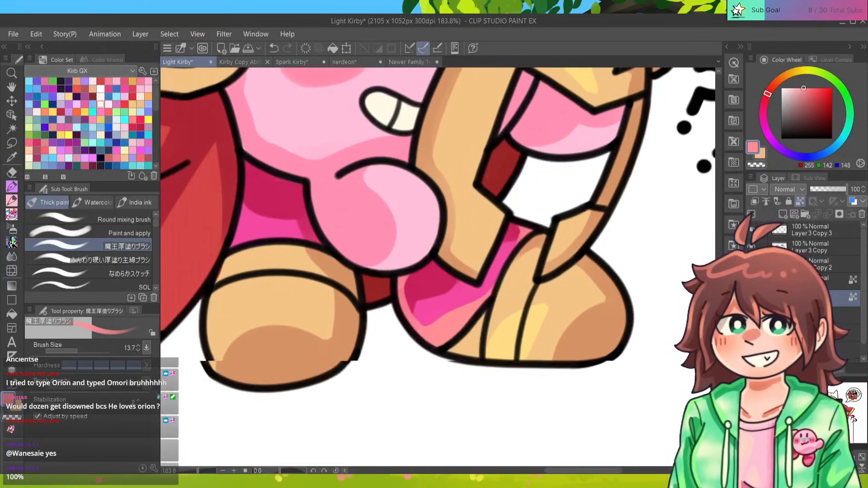
alt+click(533, 324)
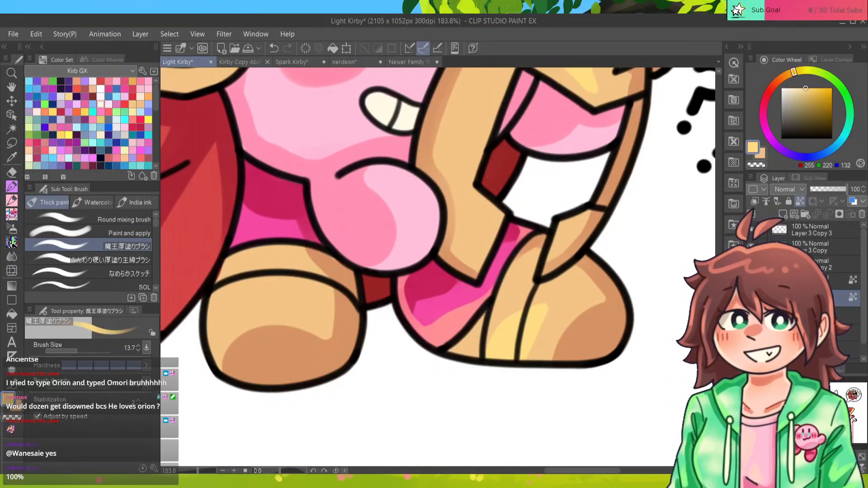
mouse_move(617, 343)
mouse_down()
mouse_move(516, 359)
mouse_move(543, 350)
mouse_move(526, 359)
mouse_move(473, 355)
mouse_move(456, 338)
mouse_move(463, 357)
mouse_move(463, 333)
mouse_up()
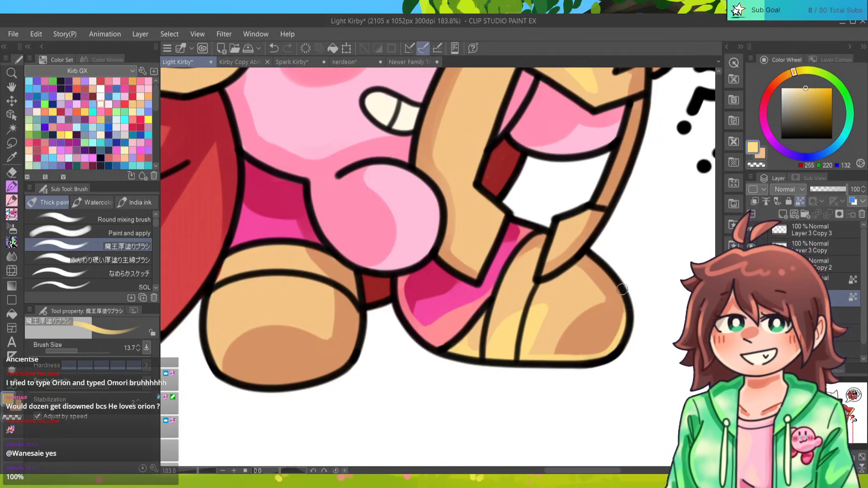
alt+click(622, 333)
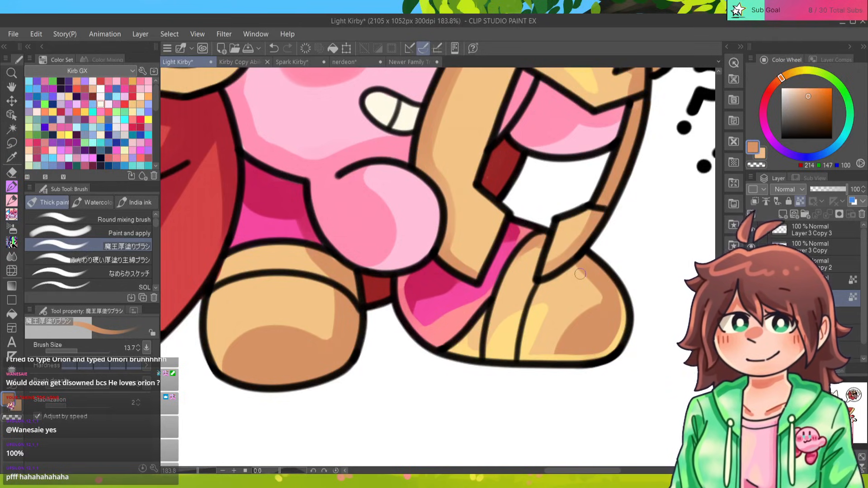
scroll(505, 362, up, 2)
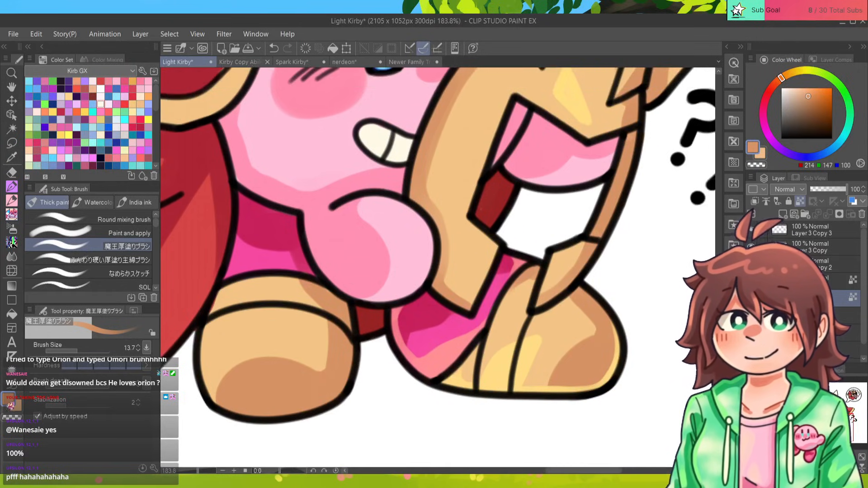
alt+click(505, 361)
mouse_move(516, 390)
mouse_down()
mouse_move(570, 390)
mouse_move(610, 362)
mouse_move(584, 390)
mouse_move(593, 384)
mouse_move(612, 340)
mouse_move(605, 313)
mouse_up()
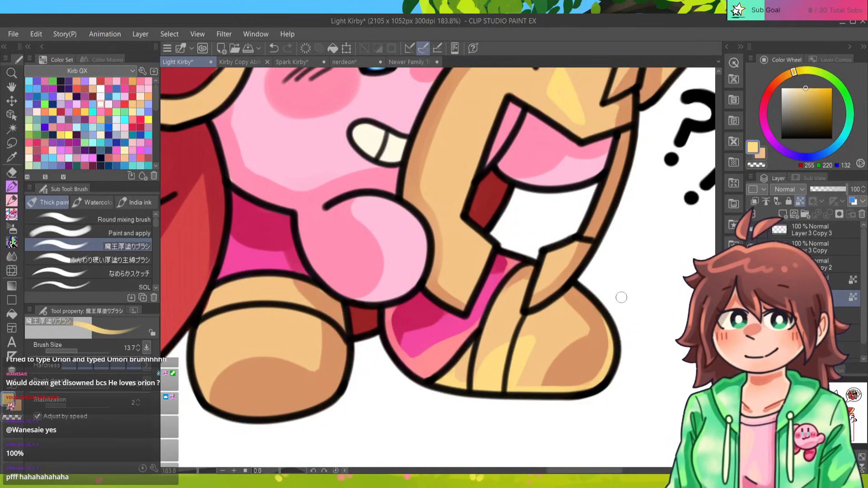
Paint matching light yellow highlights on the cuff and upper toe of caped Kirby's other shoe.
scroll(620, 297, down, 5)
scroll(452, 240, up, 4)
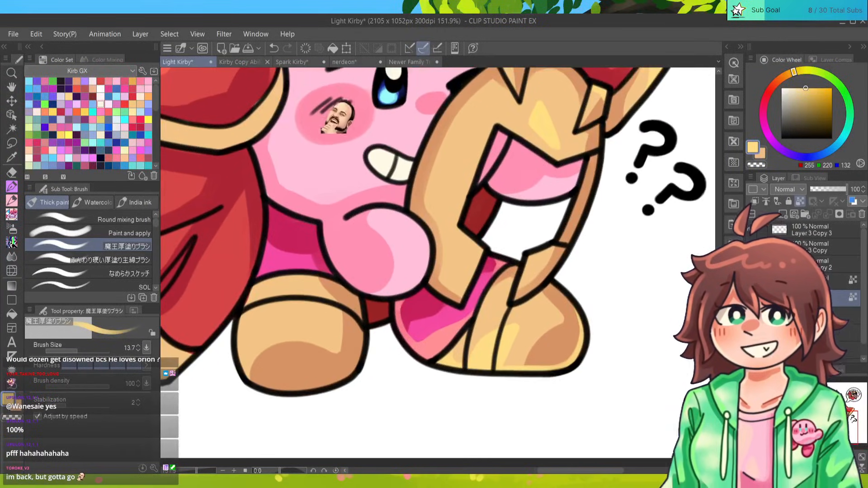
scroll(411, 194, up, 1)
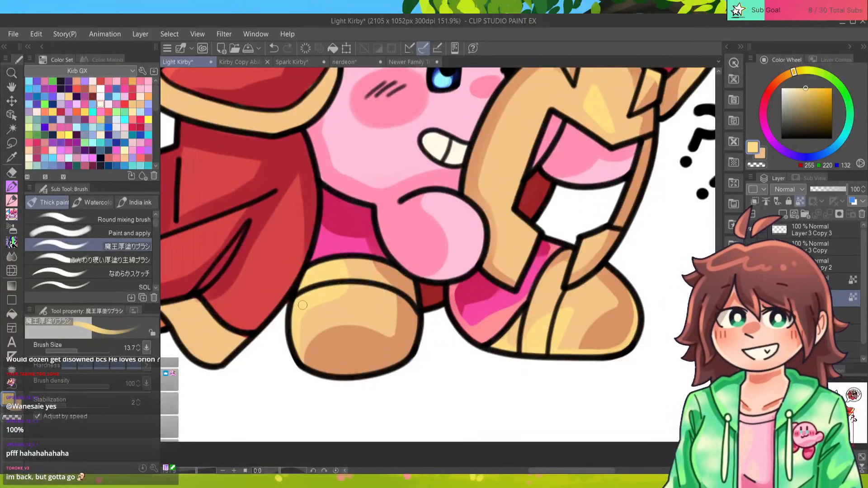
mouse_move(316, 367)
mouse_down()
mouse_move(396, 364)
mouse_move(350, 375)
mouse_move(409, 352)
mouse_move(390, 366)
mouse_move(415, 340)
mouse_up()
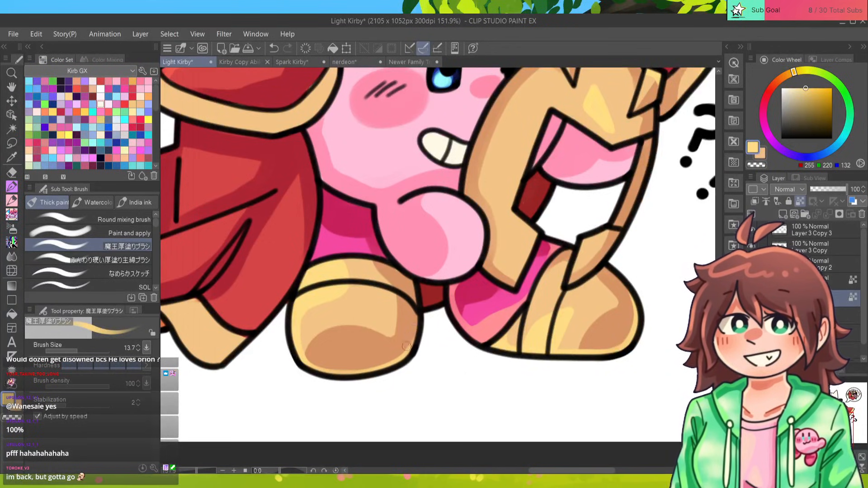
mouse_move(342, 270)
mouse_down()
mouse_move(391, 266)
mouse_move(354, 265)
mouse_move(384, 271)
mouse_move(379, 264)
mouse_move(397, 271)
mouse_up()
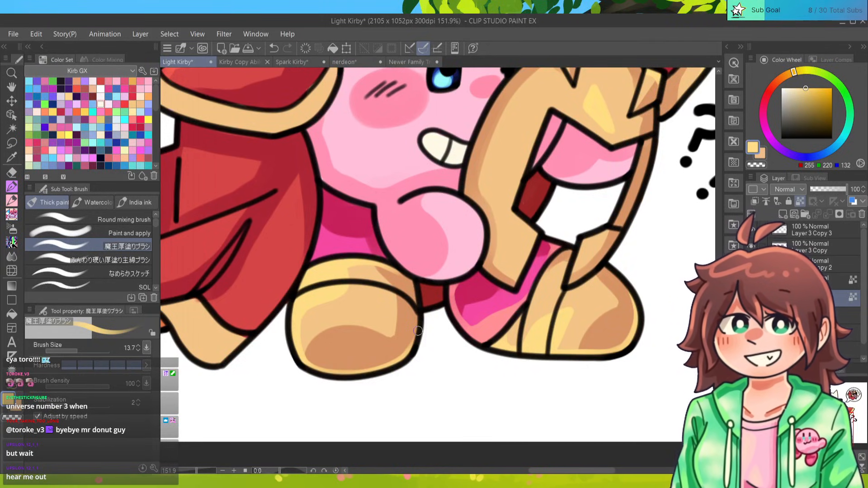
Sample the pink of caped Kirby's body, the tan of the sleeve trim and the dark red of the cape.
scroll(420, 289, down, 6)
scroll(418, 293, up, 3)
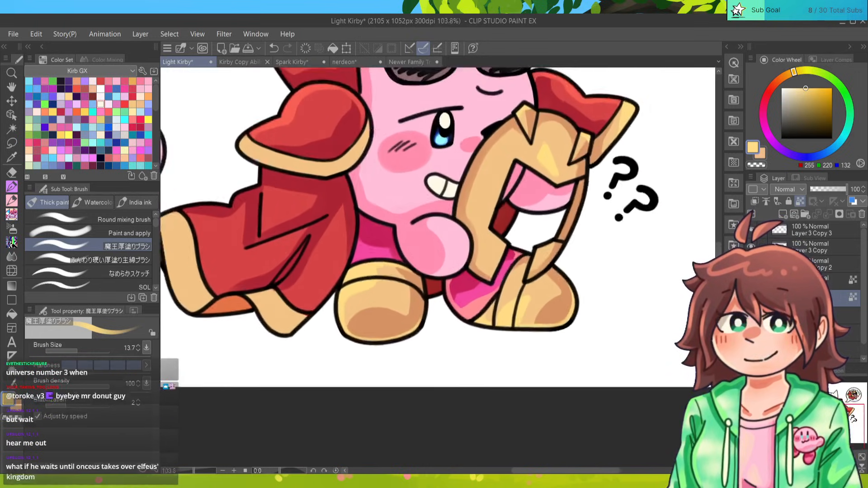
drag(418, 294, 413, 389)
drag(407, 271, 407, 339)
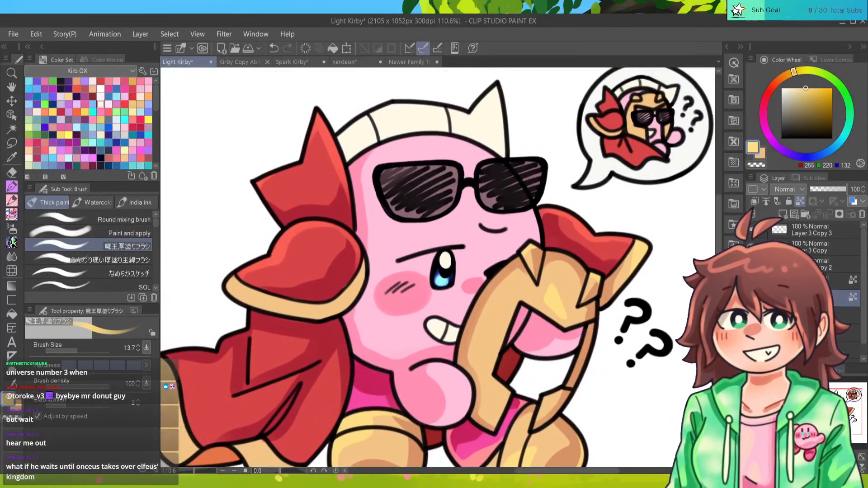
scroll(407, 339, up, 2)
alt+click(402, 357)
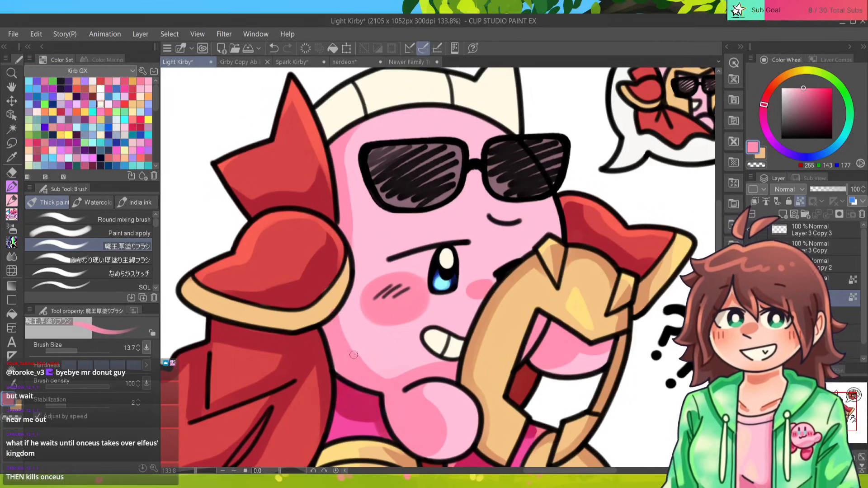
alt+click(343, 280)
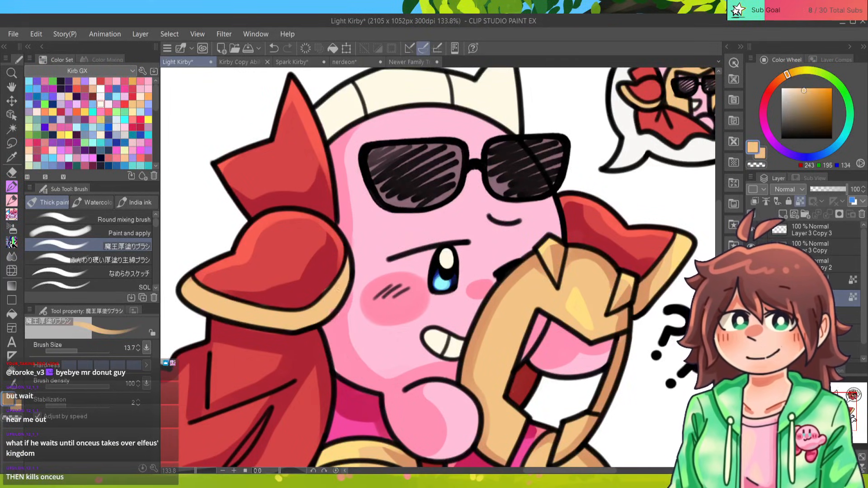
alt+click(318, 353)
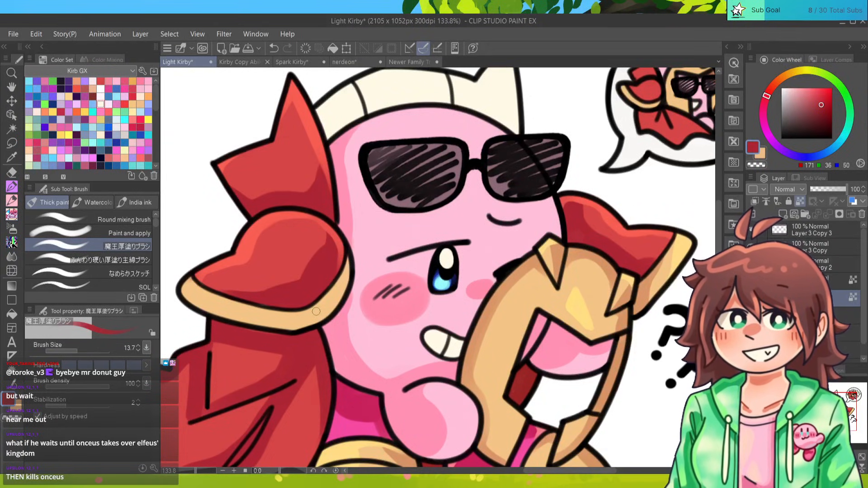
mouse_move(407, 253)
mouse_down()
mouse_move(391, 292)
mouse_move(381, 273)
mouse_up()
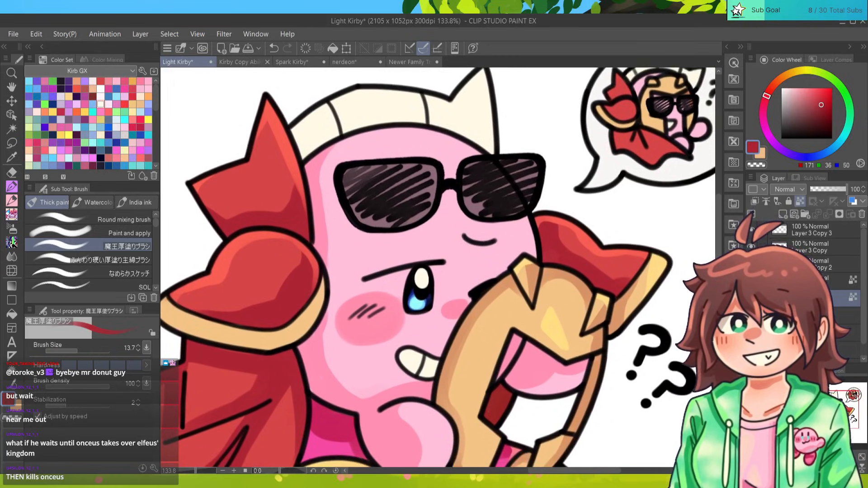
Shade the top of caped Kirby's head beneath the headpiece with sampled body pinks, enlarging the brush to 20.8.
alt+click(346, 408)
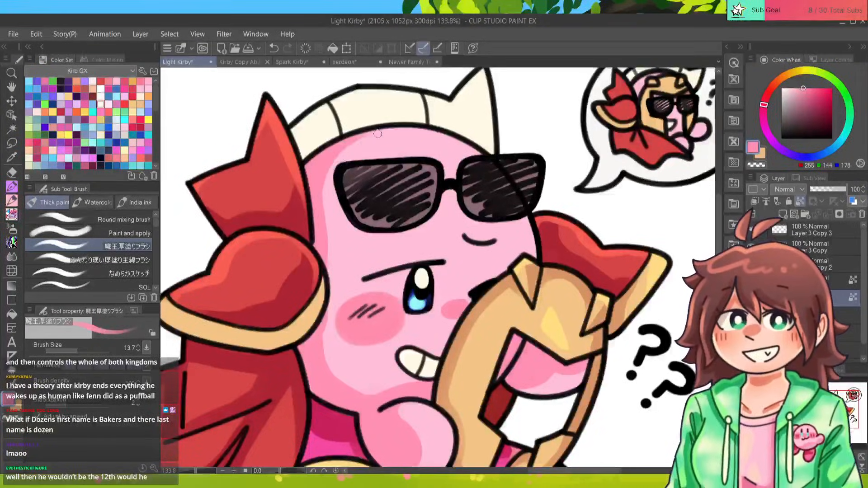
alt+click(360, 143)
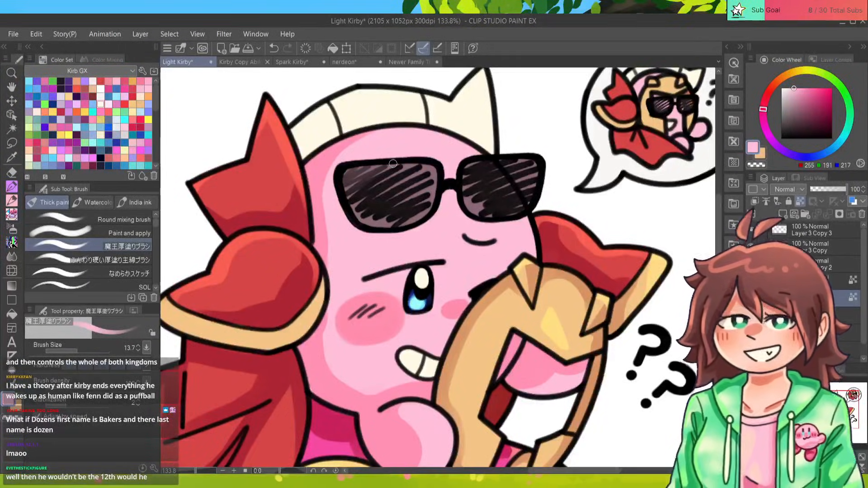
alt+click(371, 318)
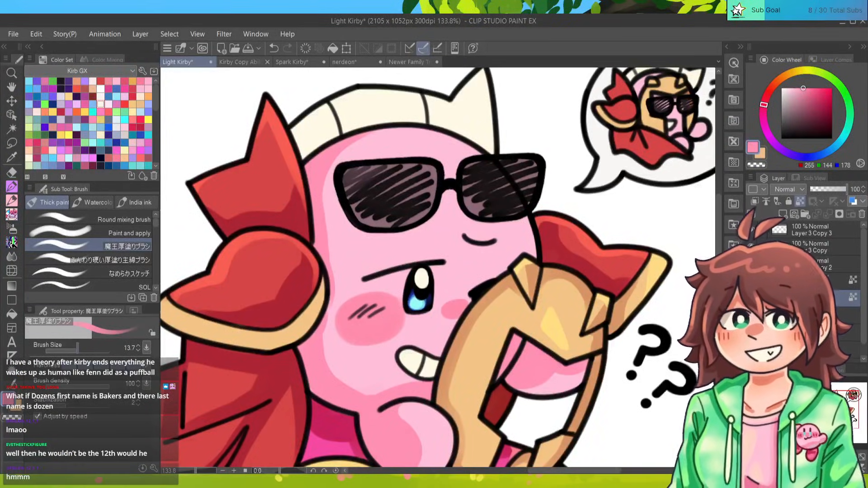
key(bracketright)
key(bracketright)
key(bracketright)
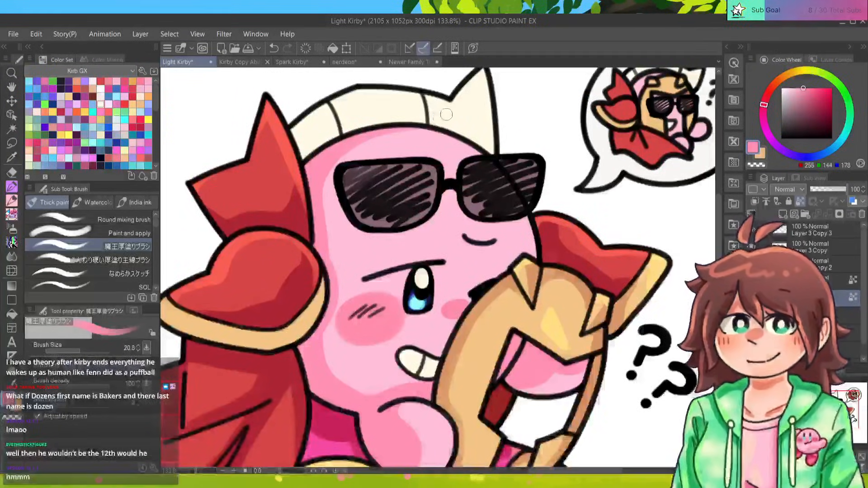
alt+click(392, 127)
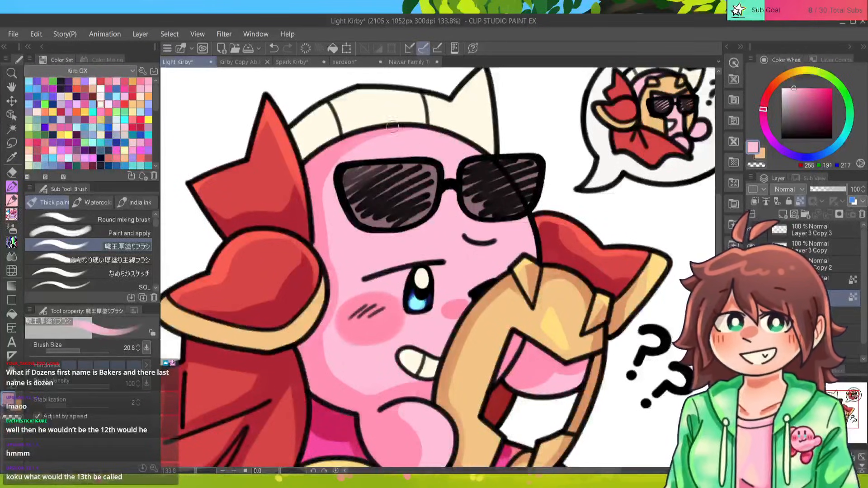
Sample the headpiece's cream, shift it to a darker tan and shade the headpiece's lower edge with a 19.4 brush.
alt+click(393, 121)
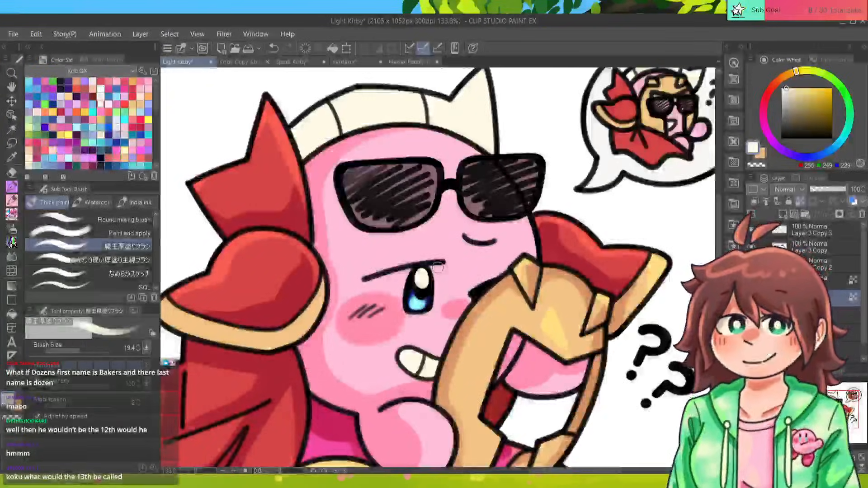
click(796, 94)
click(782, 77)
mouse_move(296, 122)
mouse_down()
mouse_move(317, 141)
mouse_move(295, 122)
mouse_move(302, 139)
mouse_move(343, 129)
mouse_move(304, 141)
mouse_move(407, 118)
mouse_move(355, 127)
mouse_move(465, 143)
mouse_move(408, 117)
mouse_move(488, 136)
mouse_up()
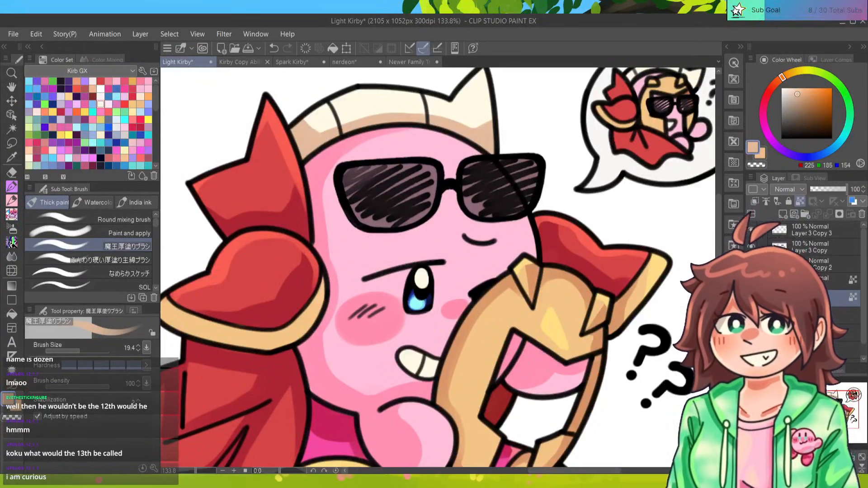
Sample the salmon pink from caped Kirby's leg highlight and paint highlights on the other Kirby's magenta shoes.
drag(339, 133, 422, 38)
drag(407, 226, 414, 262)
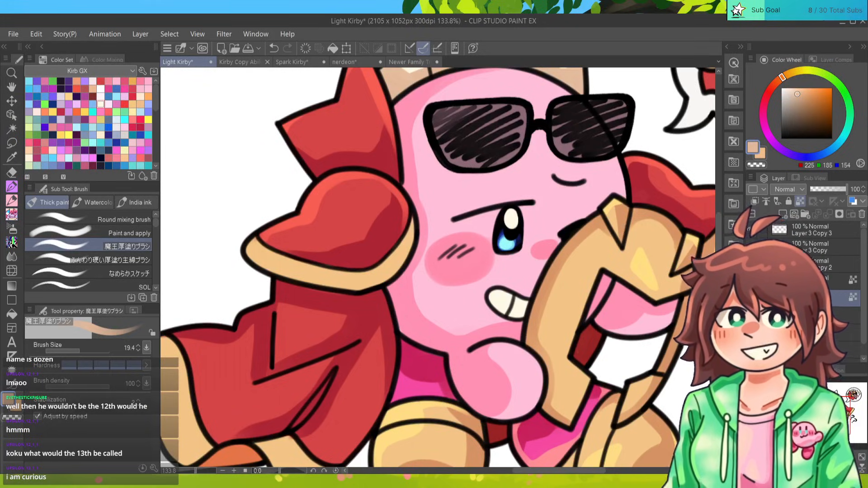
scroll(436, 267, down, 11)
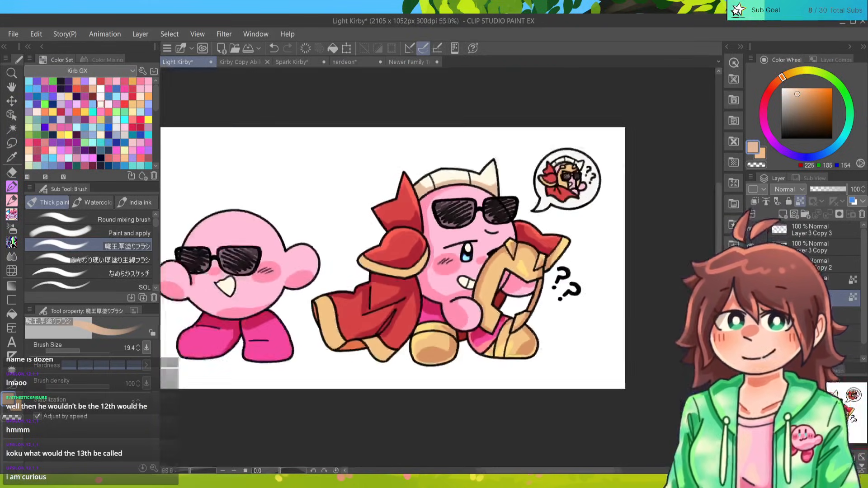
scroll(437, 267, up, 5)
scroll(436, 267, down, 2)
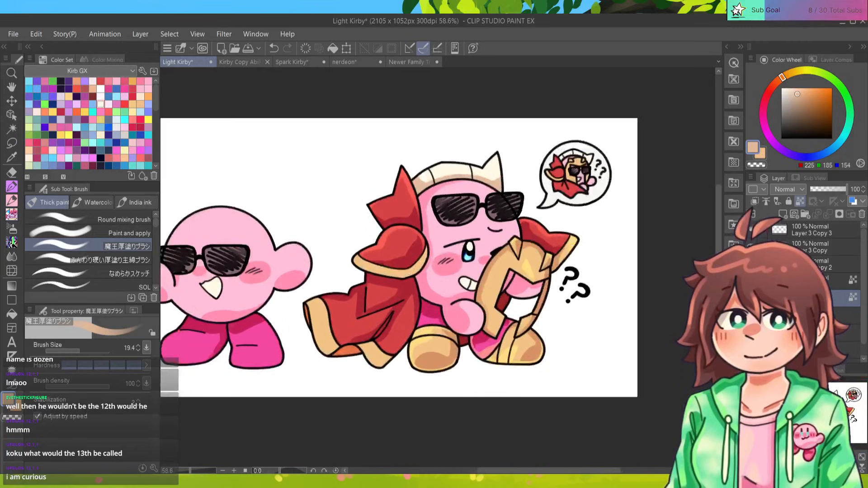
drag(437, 267, 432, 278)
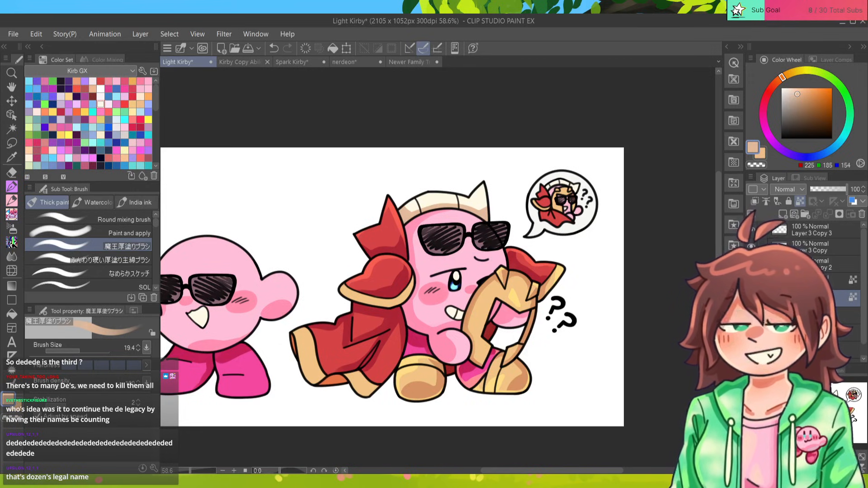
drag(434, 271, 482, 258)
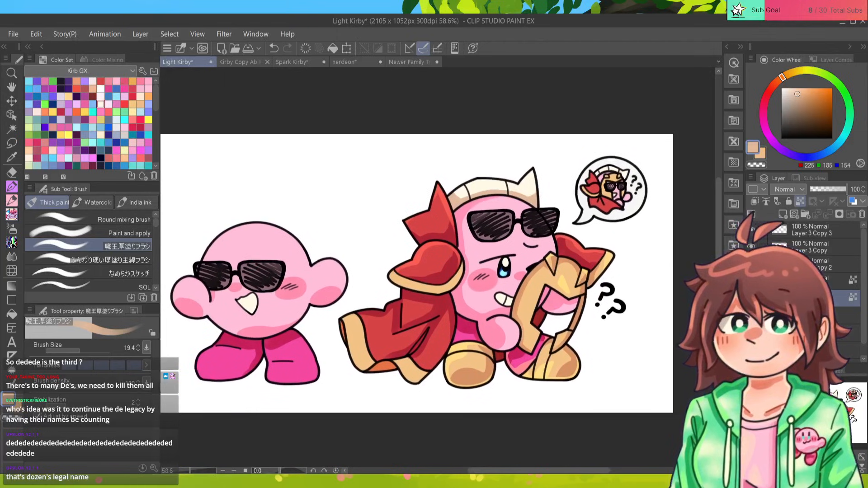
alt+click(523, 359)
drag(271, 367, 303, 366)
mouse_move(218, 348)
mouse_down()
mouse_move(242, 355)
mouse_move(201, 355)
mouse_up()
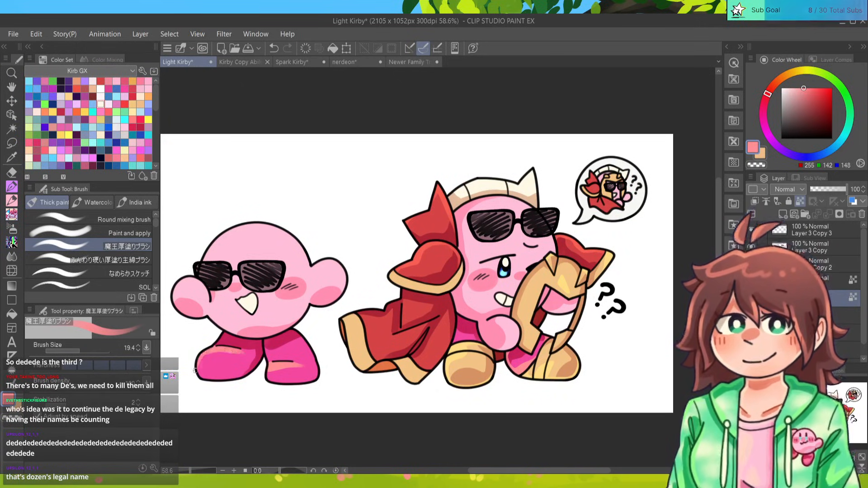
mouse_move(283, 382)
mouse_down()
mouse_move(271, 372)
mouse_move(296, 385)
mouse_up()
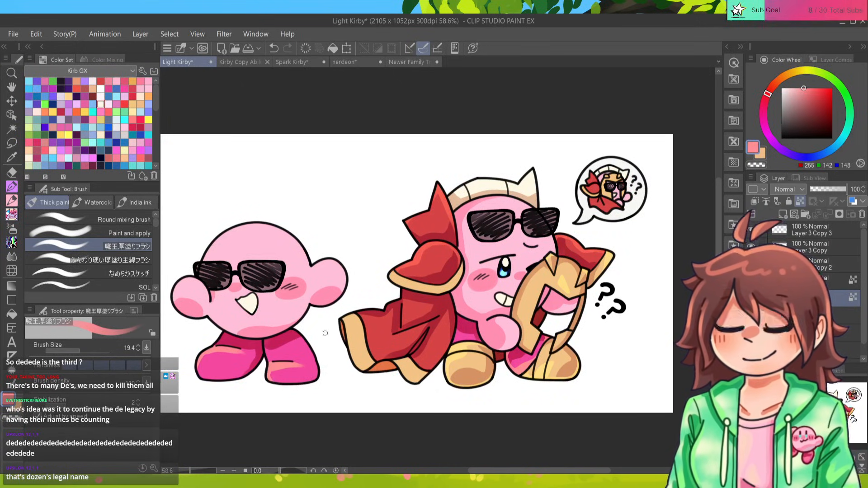
Sample the blue of caped Kirby's eye, enlarge the brush to 27.6 and paint blue accents on both Kirbys' upper legs.
alt+click(470, 329)
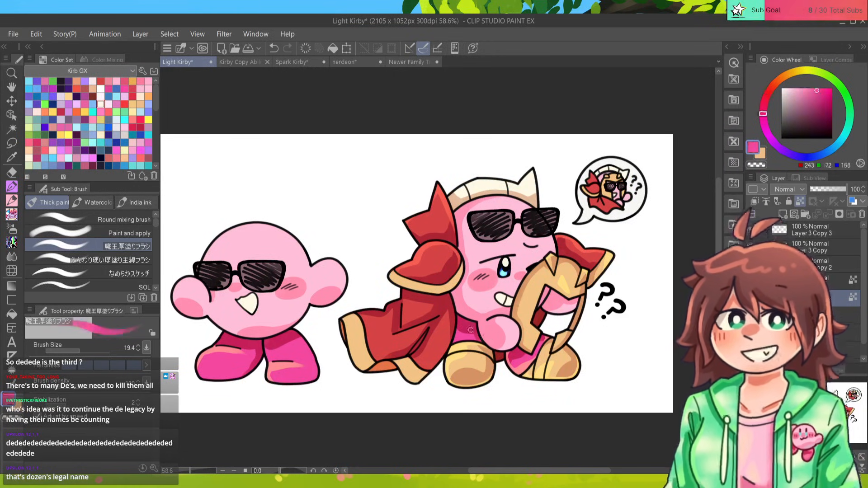
alt+click(502, 273)
alt+click(502, 273)
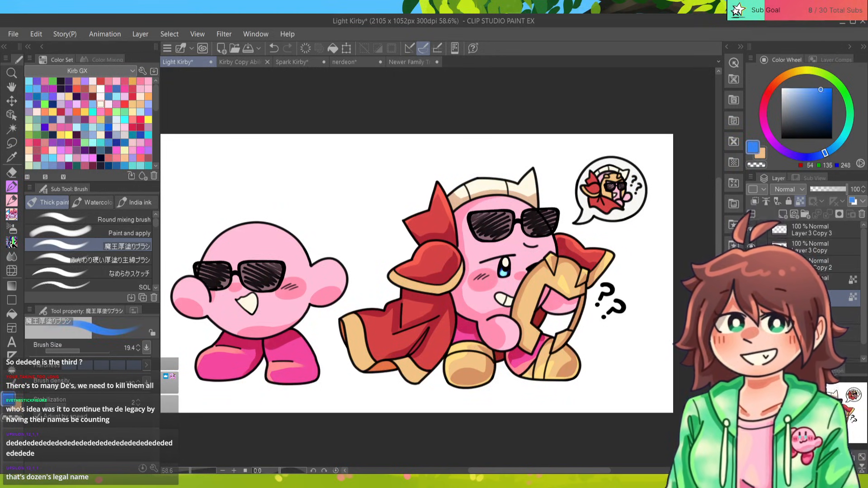
key(bracketright)
key(bracketright)
mouse_move(475, 336)
mouse_down()
mouse_move(470, 325)
mouse_move(459, 332)
mouse_move(470, 328)
mouse_up()
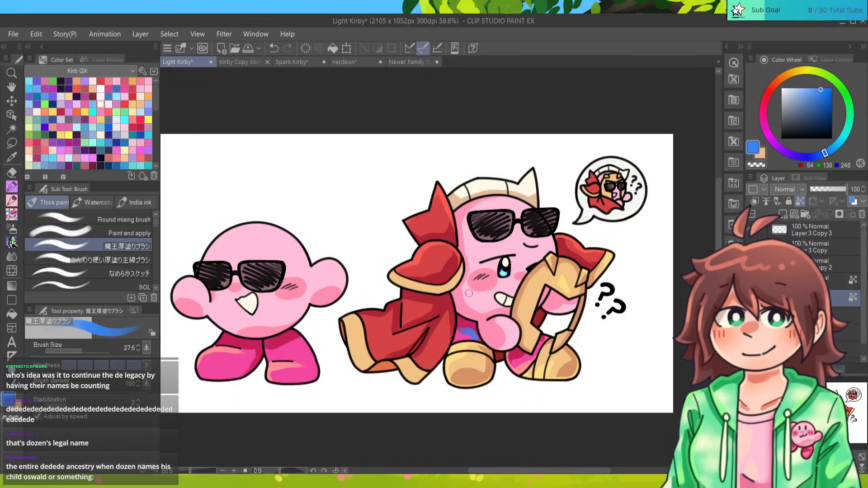
drag(541, 339, 532, 340)
mouse_move(283, 330)
mouse_down()
mouse_move(274, 342)
mouse_move(221, 336)
mouse_move(230, 330)
mouse_up()
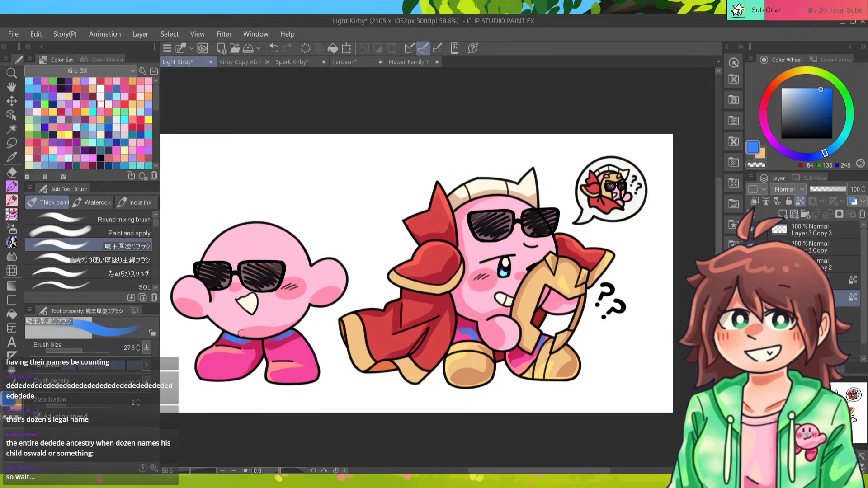
Refine the blue accent on caped Kirby's leg with sampled magentas and paint the cape behind him in its sampled dark red.
scroll(242, 333, up, 4)
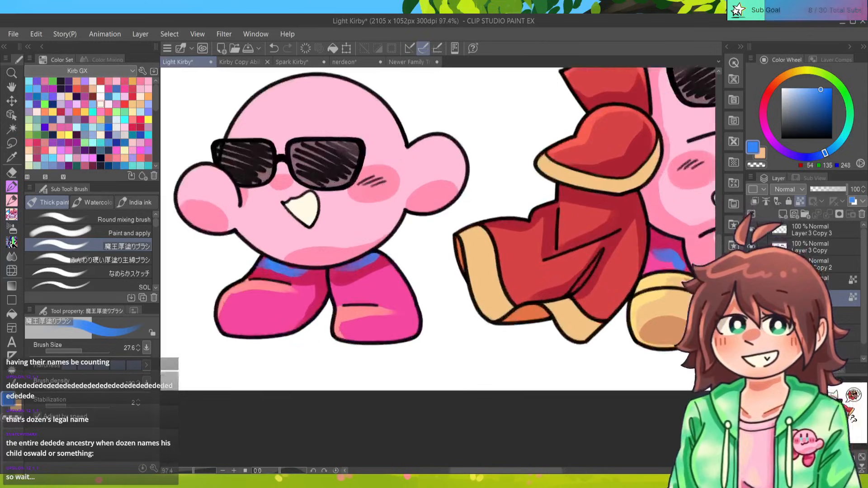
drag(622, 259, 570, 281)
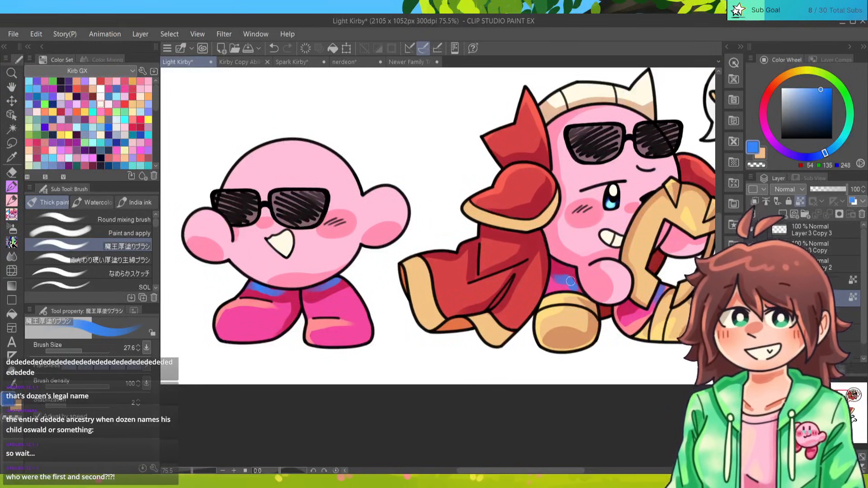
alt+click(564, 287)
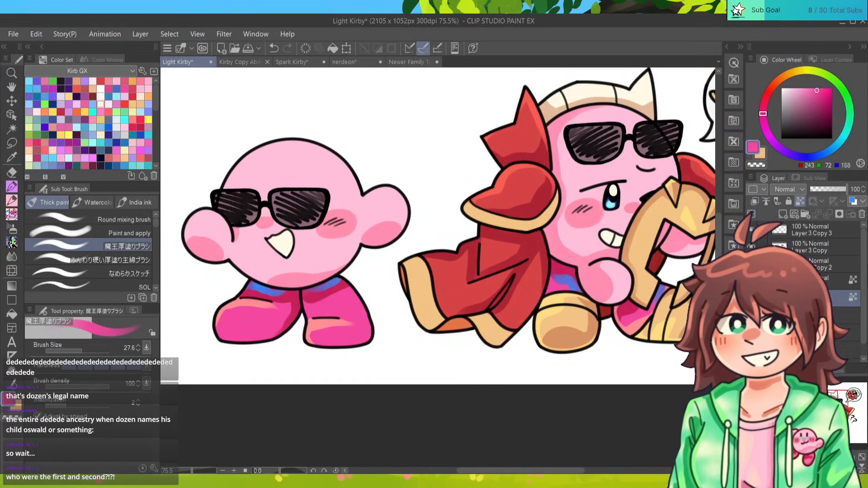
alt+click(560, 284)
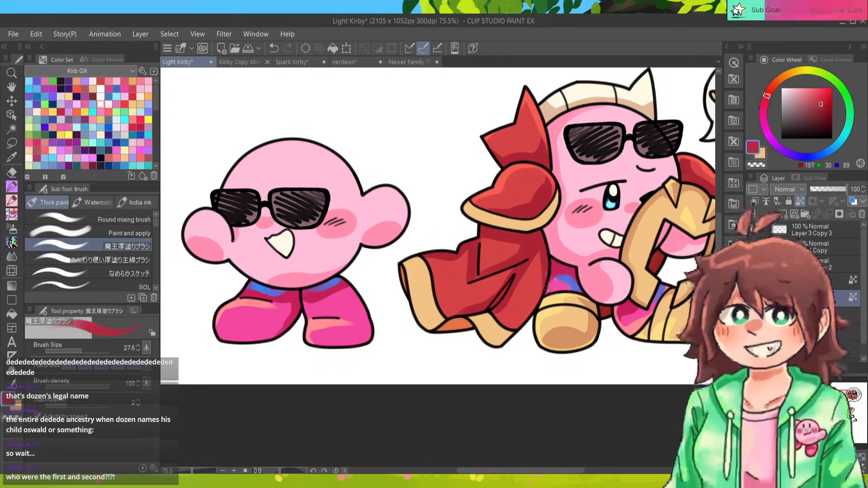
alt+click(543, 240)
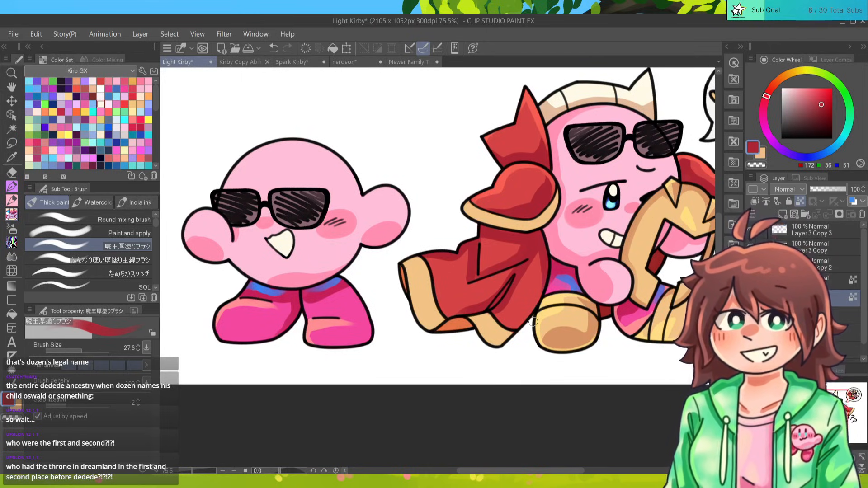
mouse_move(533, 322)
mouse_down()
mouse_move(522, 330)
mouse_move(530, 327)
mouse_up()
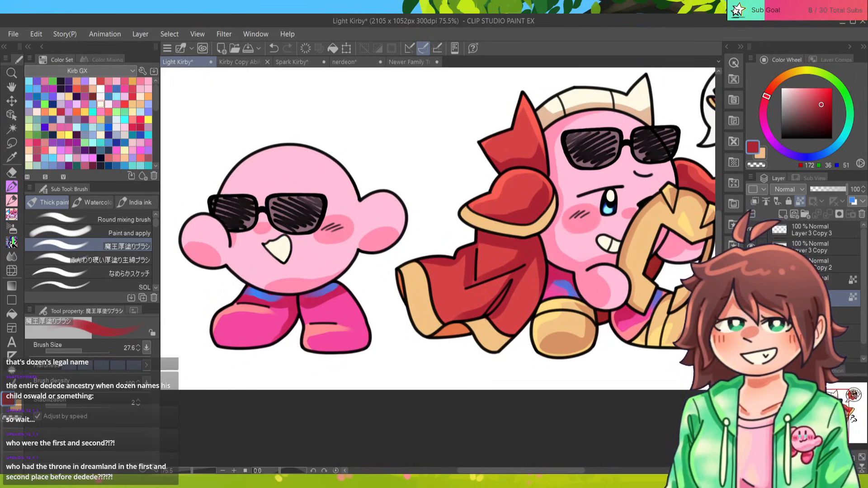
Check the Spark Kirby illustration as a colour reference, return to Light Kirby with a pale peach and reduce the brush to 15.7.
scroll(438, 267, down, 4)
scroll(438, 268, up, 3)
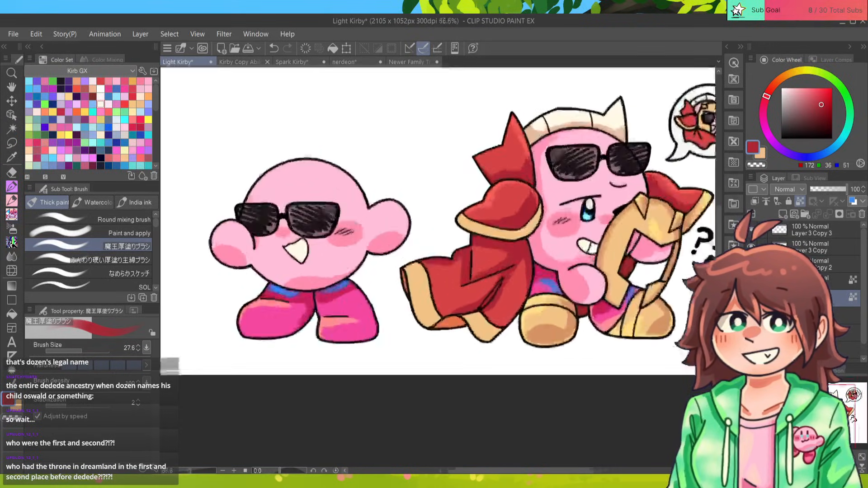
drag(456, 271, 426, 289)
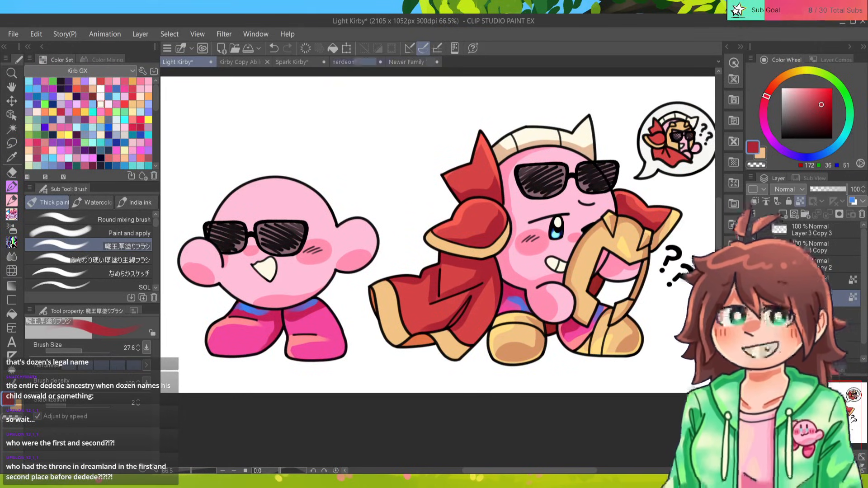
click(244, 62)
key(ctrl+Tab)
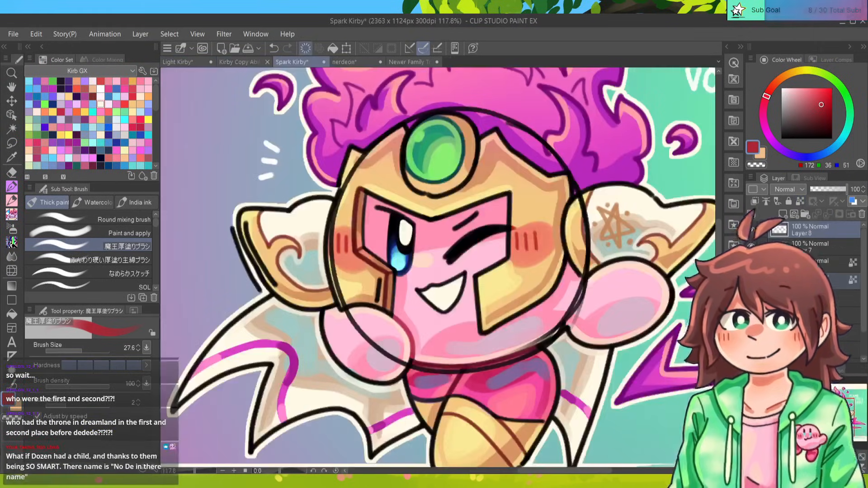
click(199, 62)
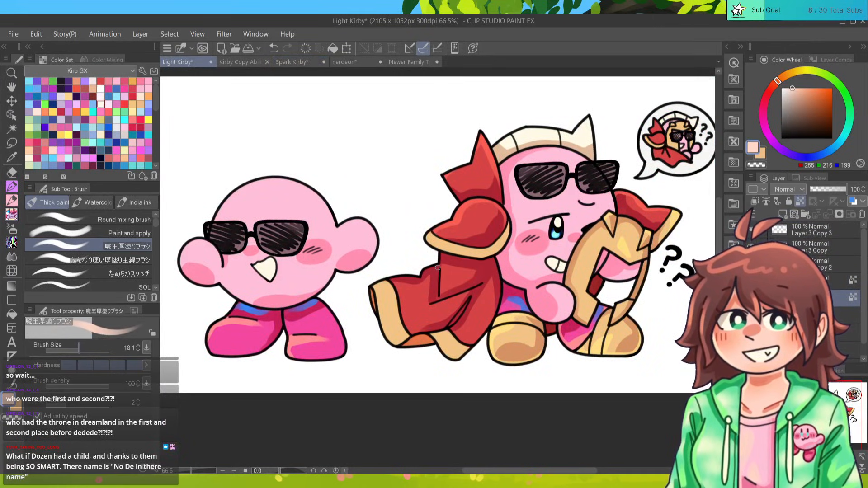
key(bracketleft)
key(bracketleft)
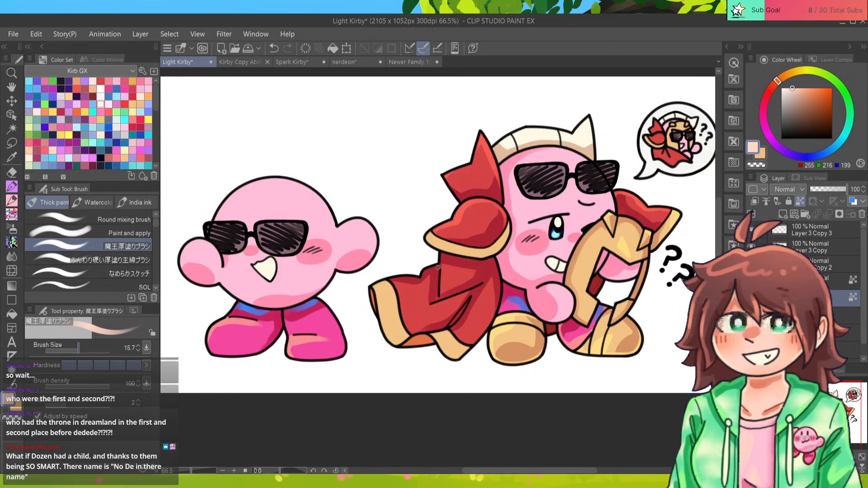
scroll(437, 268, up, 1)
scroll(437, 267, right, 3)
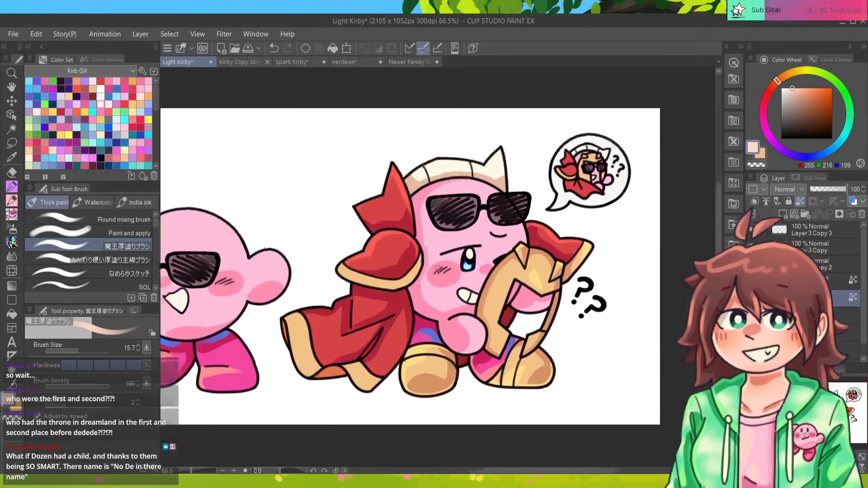
scroll(437, 268, right, 2)
scroll(438, 268, up, 1)
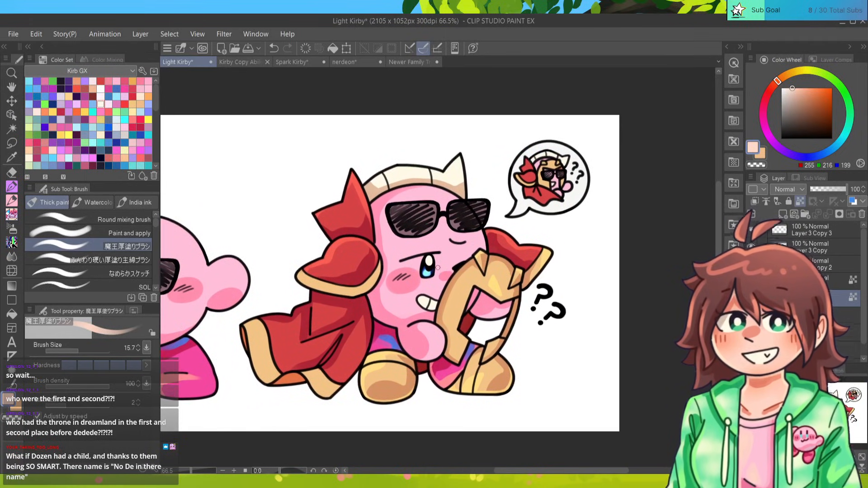
scroll(437, 267, up, 5)
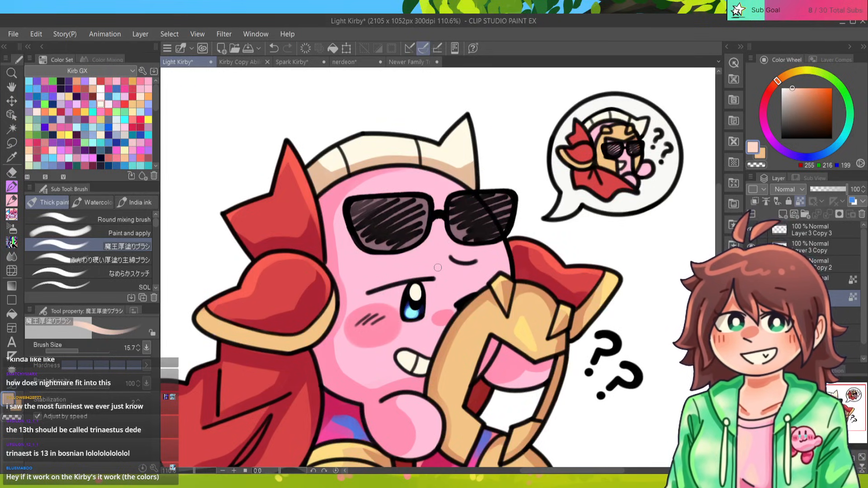
scroll(437, 267, down, 4)
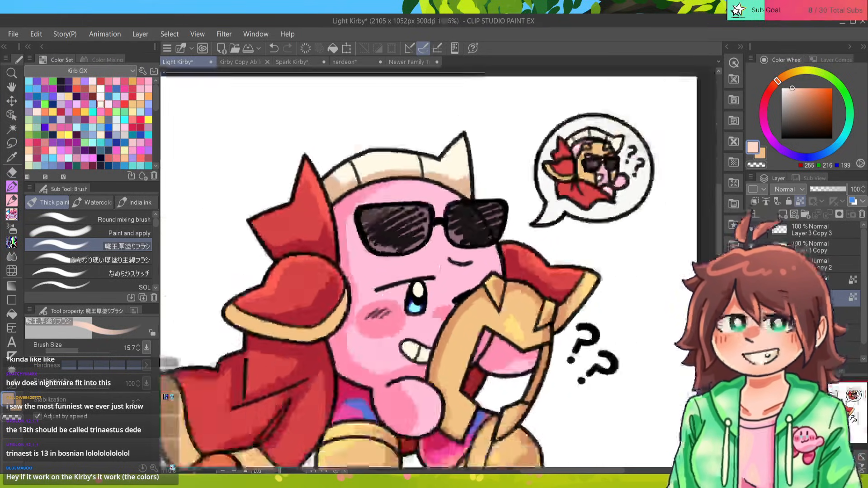
scroll(437, 268, up, 4)
scroll(438, 268, down, 2)
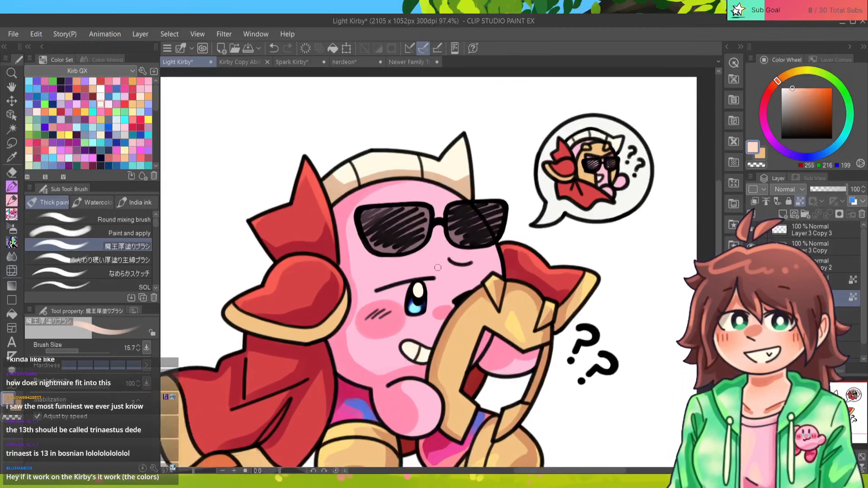
scroll(438, 267, up, 1)
scroll(437, 268, right, 1)
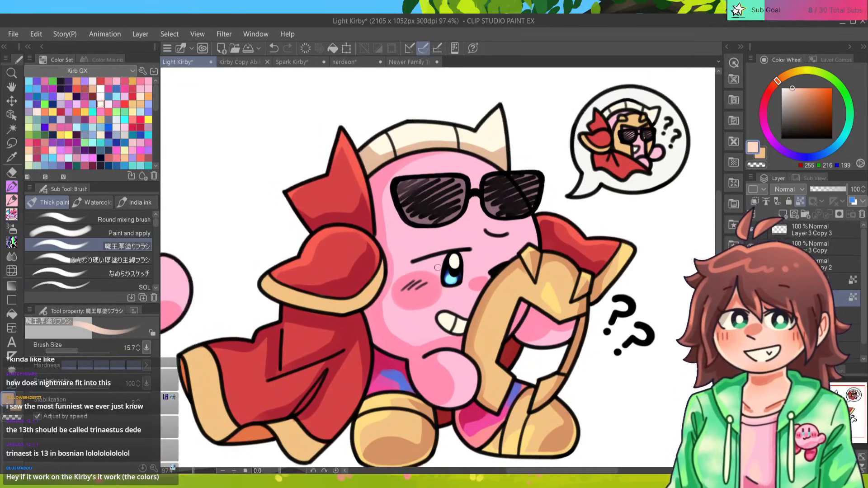
scroll(437, 267, left, 1)
scroll(438, 268, up, 1)
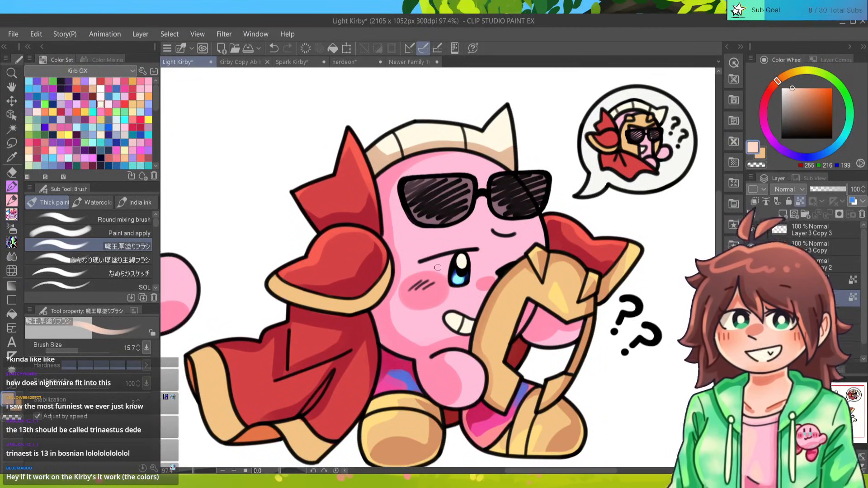
scroll(437, 268, down, 2)
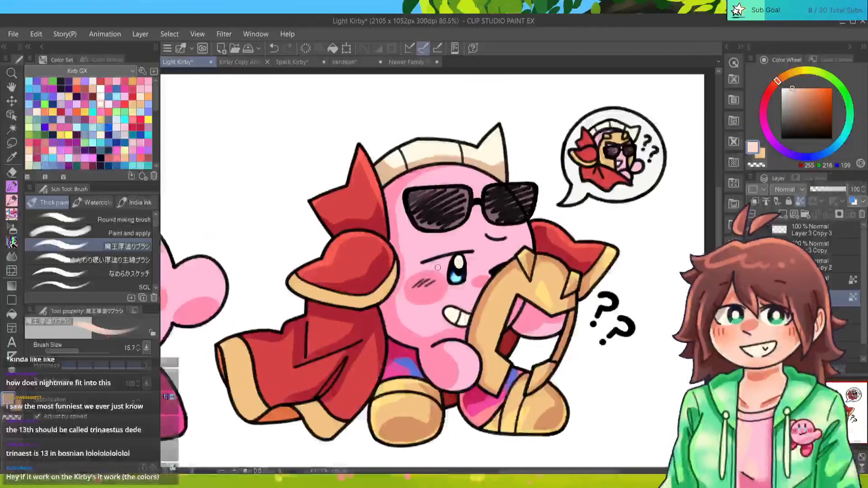
scroll(438, 268, down, 1)
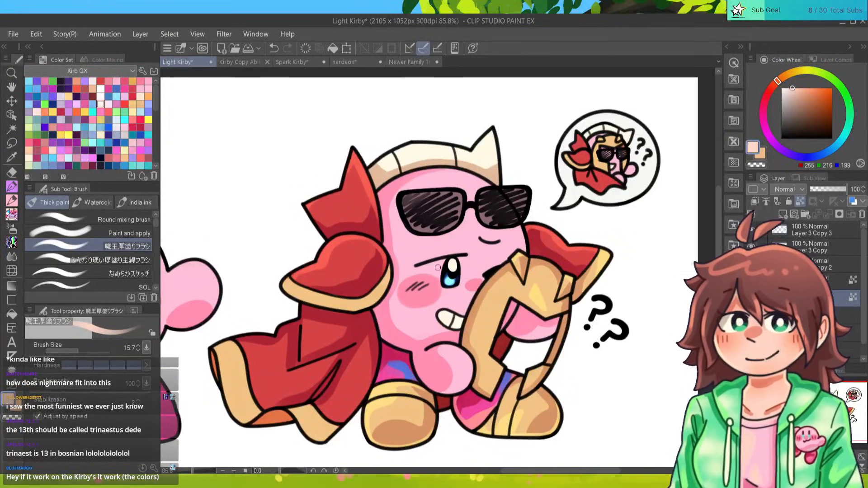
Sample the mask's pale yellow and, with a 19.4 brush, highlight the mask's inner edge and the cape's lower trim.
alt+click(360, 371)
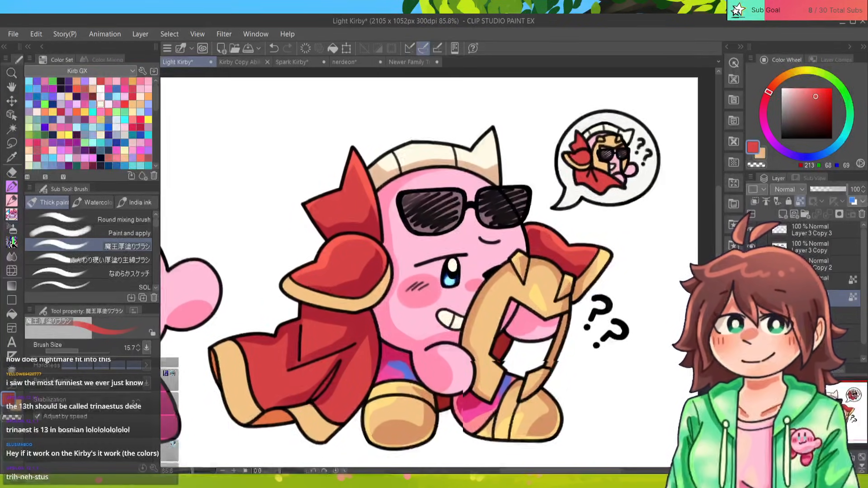
drag(475, 297, 515, 263)
alt+click(538, 240)
key(bracketright)
key(bracketright)
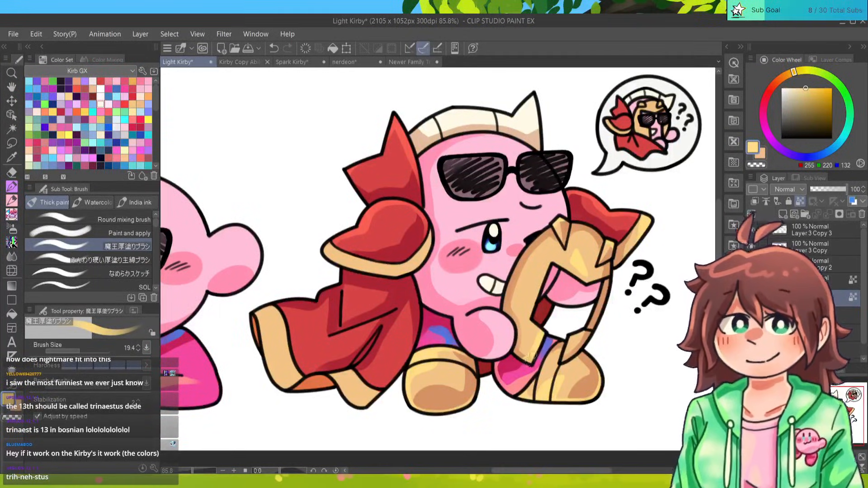
mouse_move(546, 266)
mouse_down()
mouse_move(532, 308)
mouse_move(545, 335)
mouse_up()
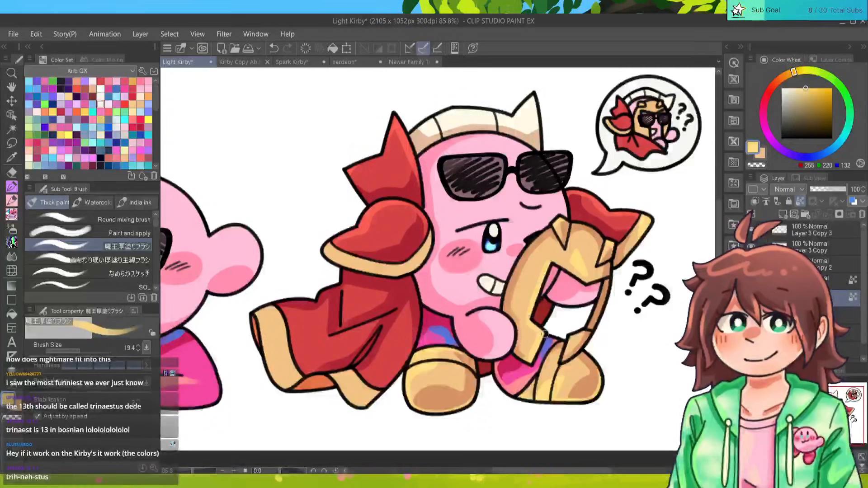
drag(371, 392, 353, 401)
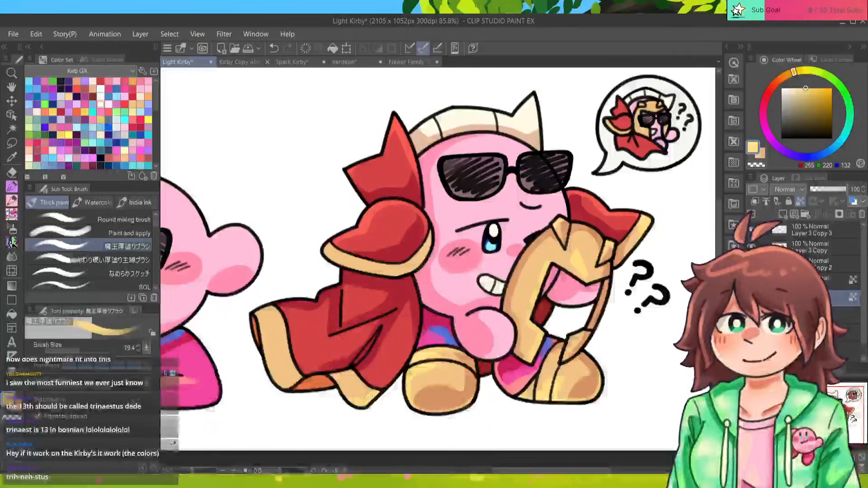
mouse_move(307, 384)
mouse_down()
mouse_move(273, 366)
mouse_move(290, 380)
mouse_up()
Sample the darker tan of the sleeve trim and shade the upper part of the cape's trailing hem trim.
alt+click(424, 259)
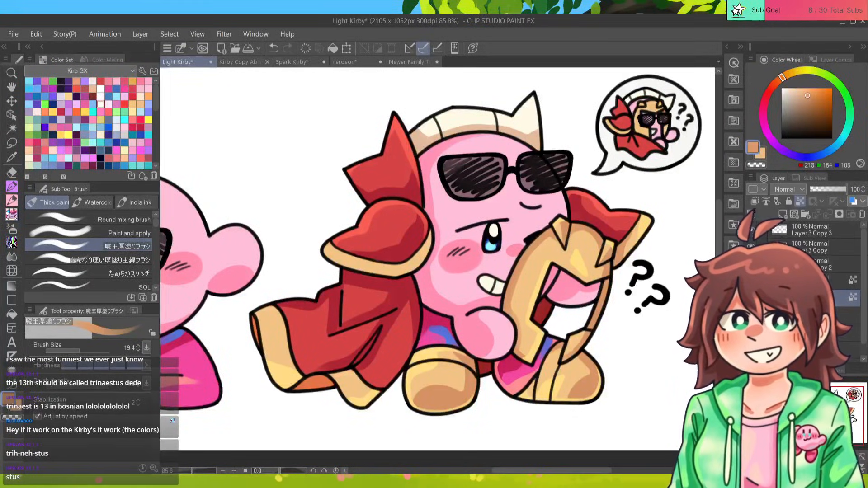
drag(262, 307, 290, 353)
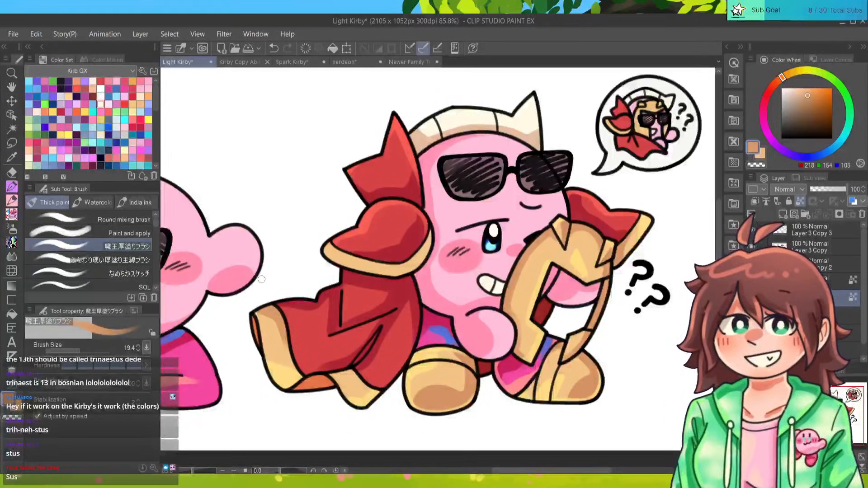
drag(262, 279, 270, 248)
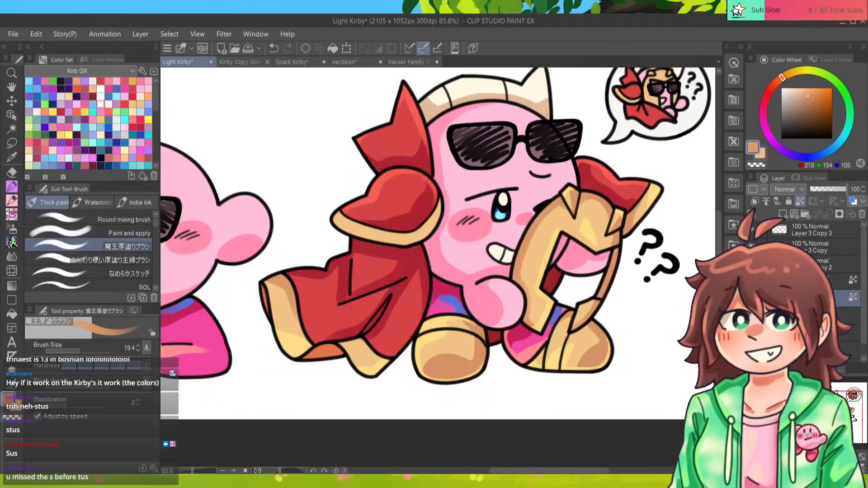
drag(437, 244, 431, 285)
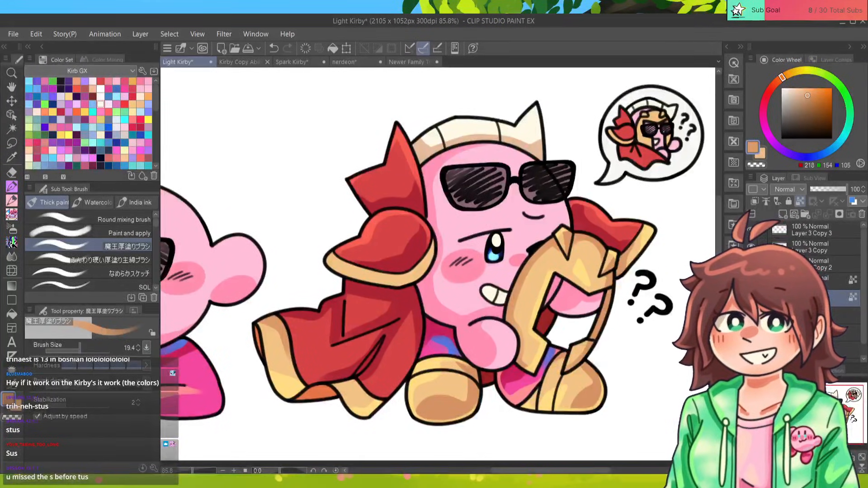
Reduce the brush to 14.6, sample the cape's red, lighten it to a coral red and highlight the cape's lower fold.
key(bracketleft)
drag(446, 278, 437, 268)
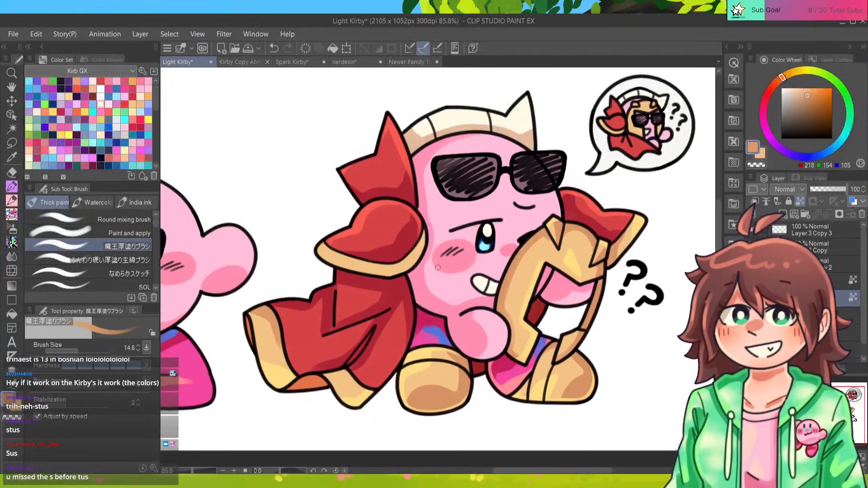
alt+click(394, 193)
click(811, 88)
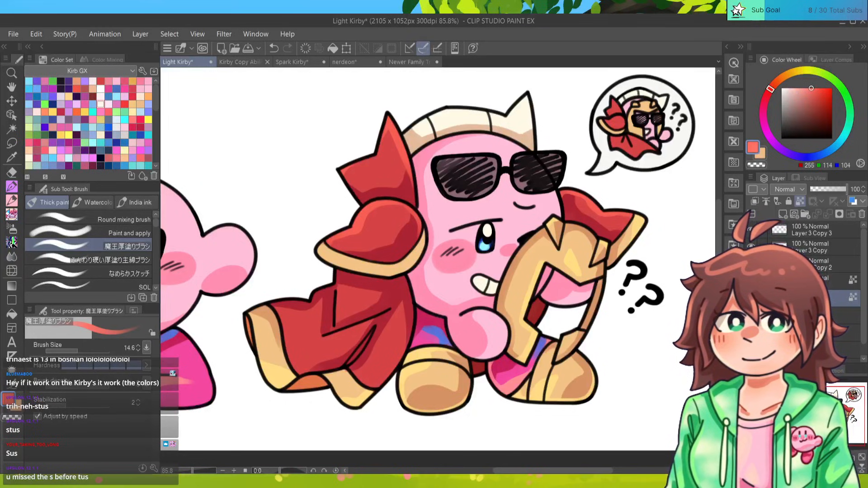
drag(367, 383, 400, 334)
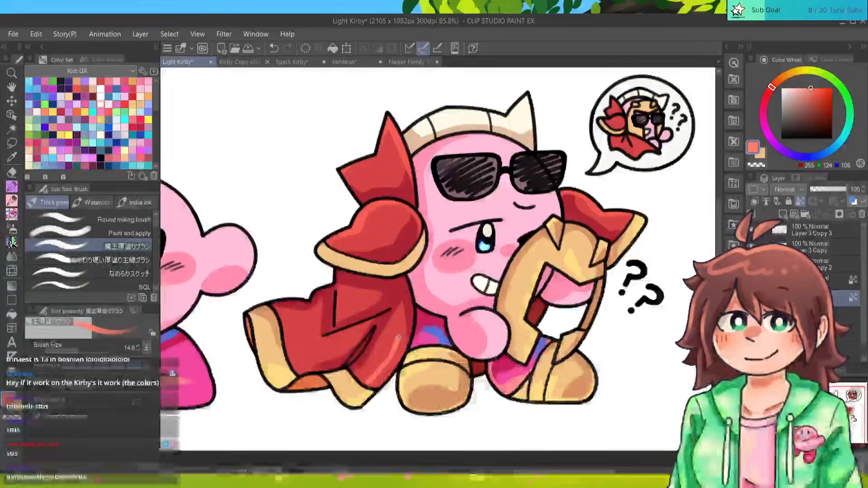
Shift the coral toward orange and highlight the cape's folds and hem area, resampling the cape's red to refine the highlight edges.
click(775, 82)
mouse_move(369, 385)
mouse_down()
mouse_move(399, 340)
mouse_move(392, 370)
mouse_move(367, 383)
mouse_up()
alt+click(379, 350)
drag(398, 336, 392, 346)
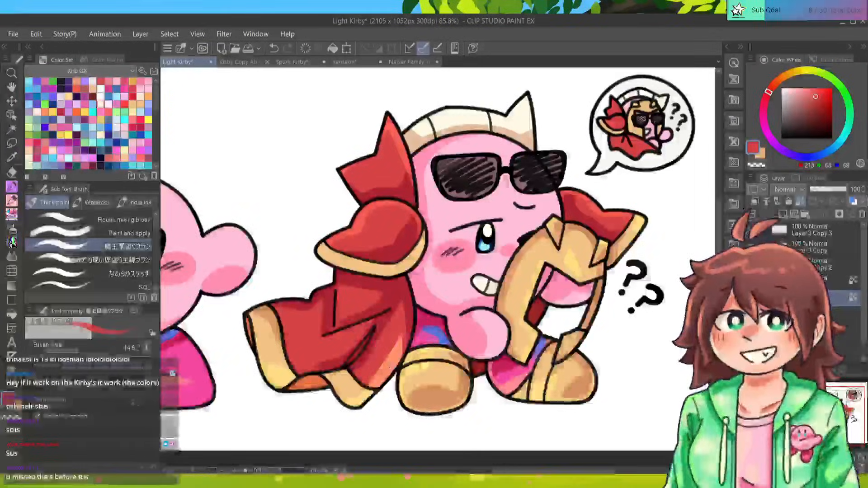
alt+click(400, 362)
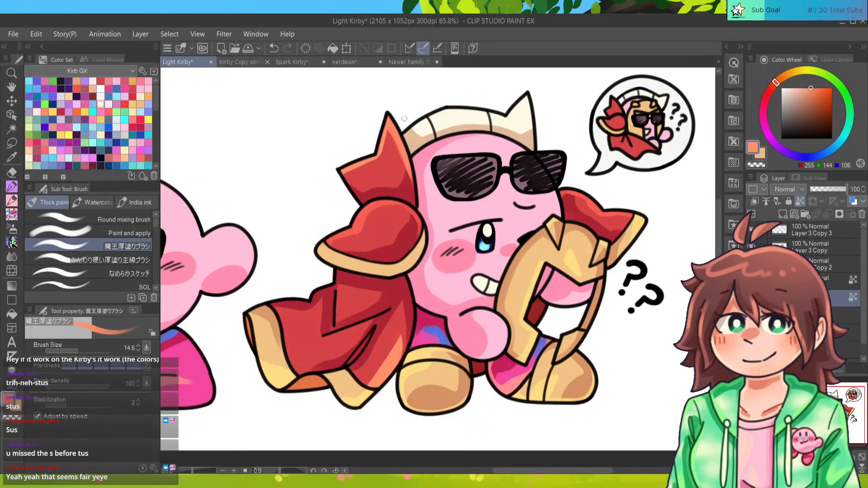
drag(295, 357, 334, 339)
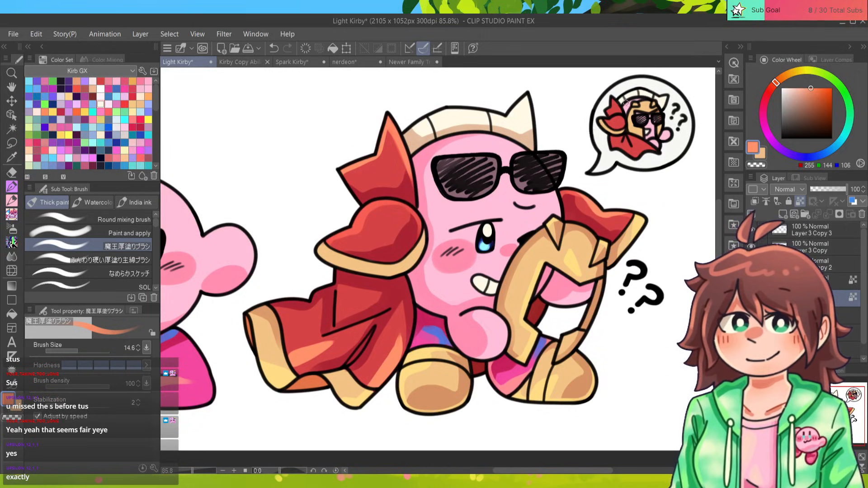
Sample a pale peach and highlight the edge of the caped Kirby's head and the hand holding the mask.
alt+click(536, 200)
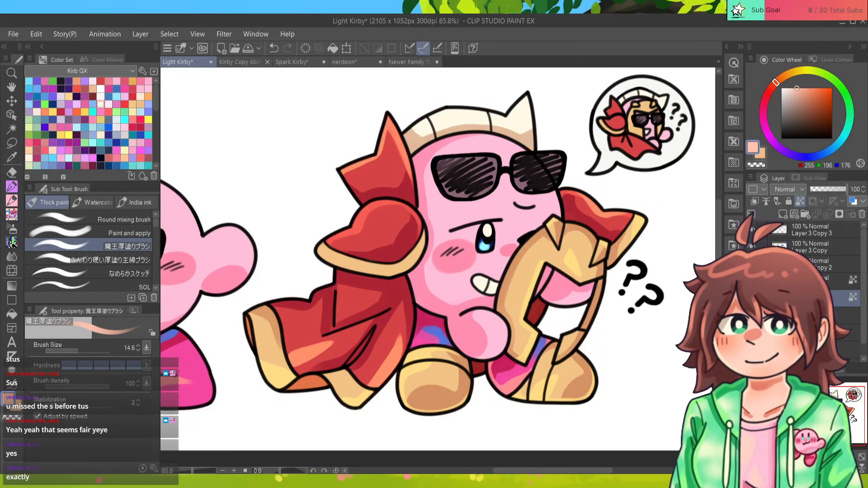
alt+click(555, 198)
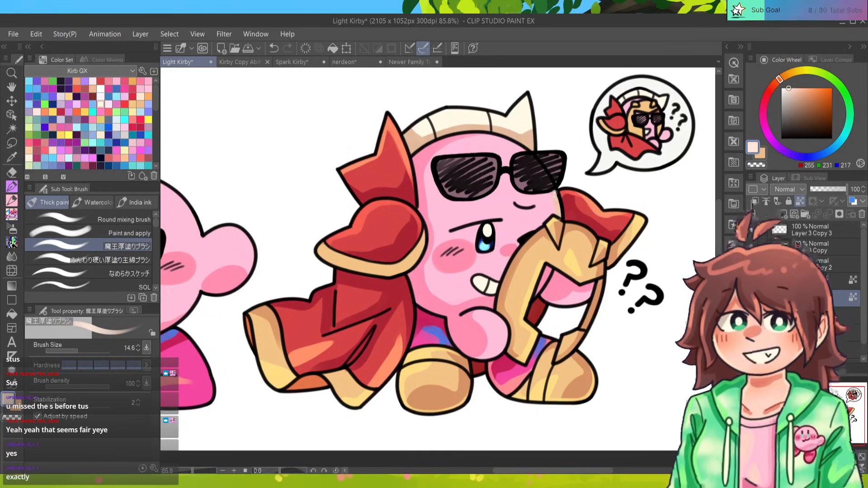
alt+click(556, 198)
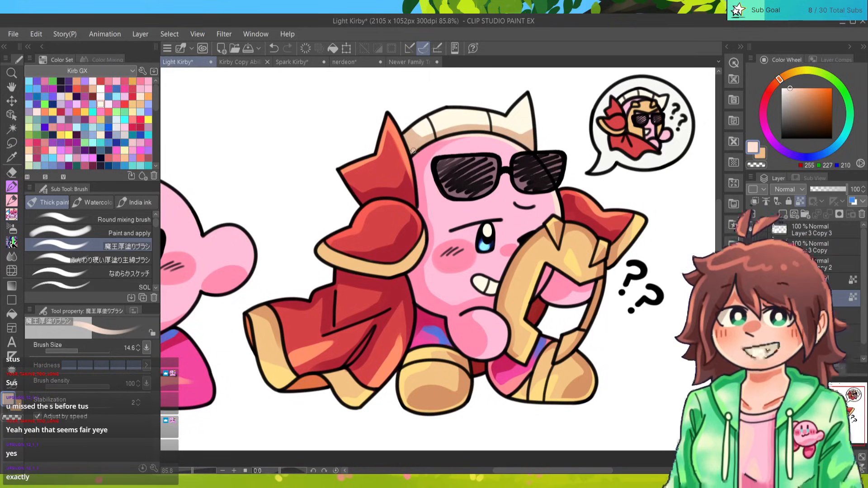
drag(412, 151, 468, 139)
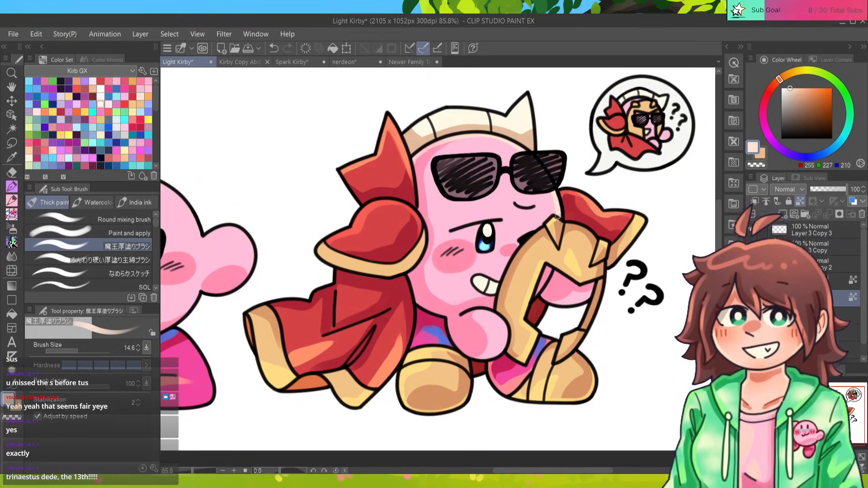
mouse_move(502, 315)
mouse_down()
mouse_move(497, 353)
mouse_move(486, 359)
mouse_up()
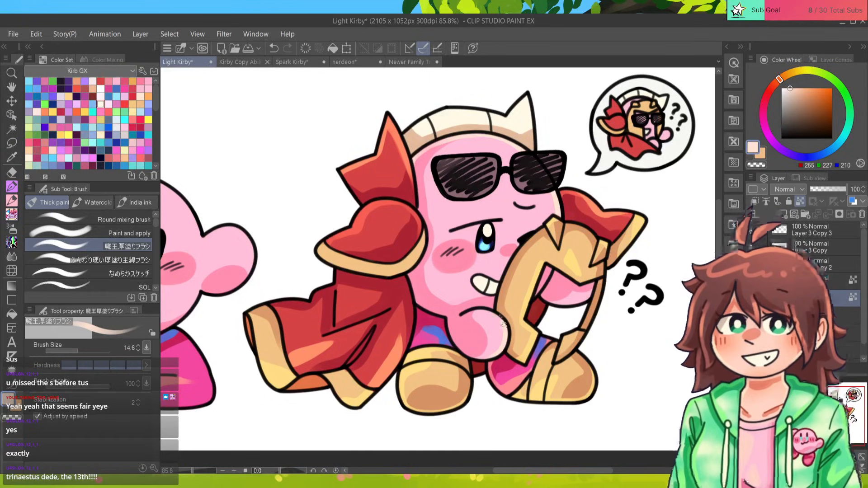
drag(503, 323, 549, 317)
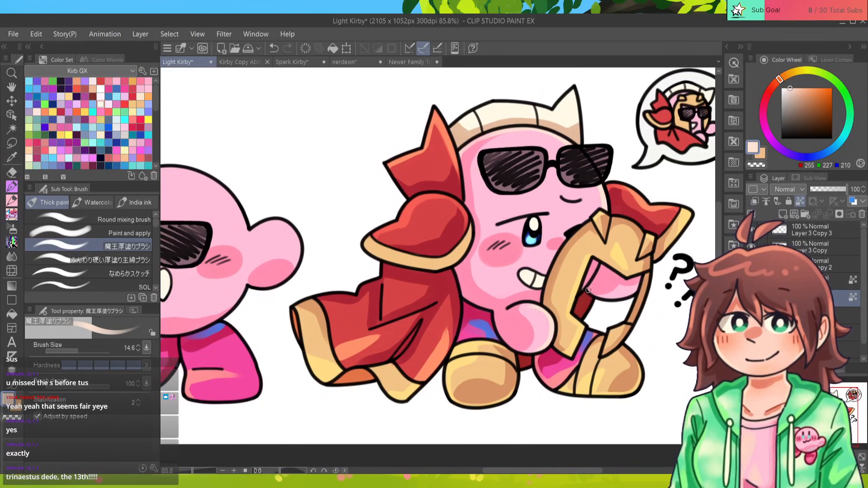
Paint pale peach highlights along the top of the plain Kirby's head and on the hand beside the sunglasses.
drag(249, 222, 443, 251)
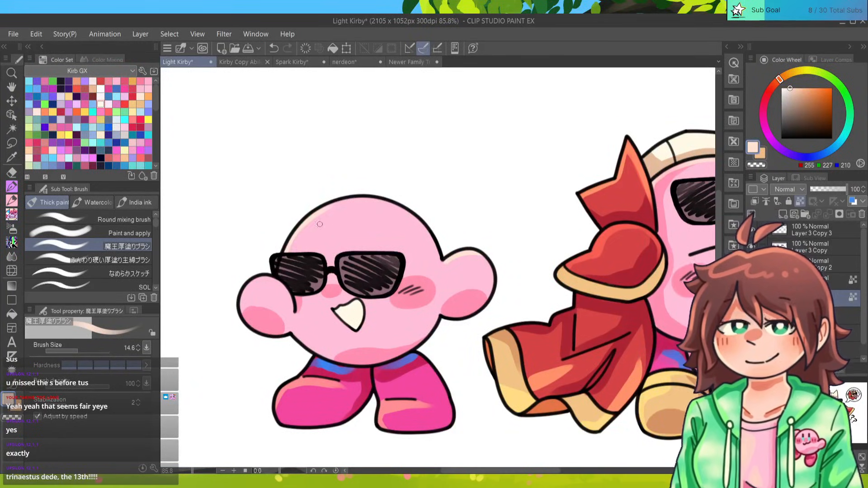
drag(316, 215, 398, 207)
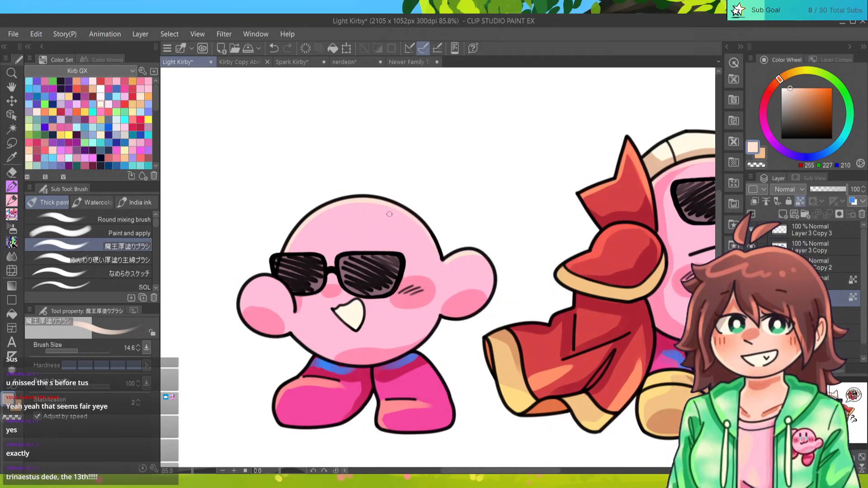
drag(289, 300, 248, 286)
key(ctrl+z)
mouse_move(292, 304)
mouse_down()
mouse_move(273, 281)
mouse_move(238, 303)
mouse_move(255, 281)
mouse_move(261, 334)
mouse_move(271, 334)
mouse_up()
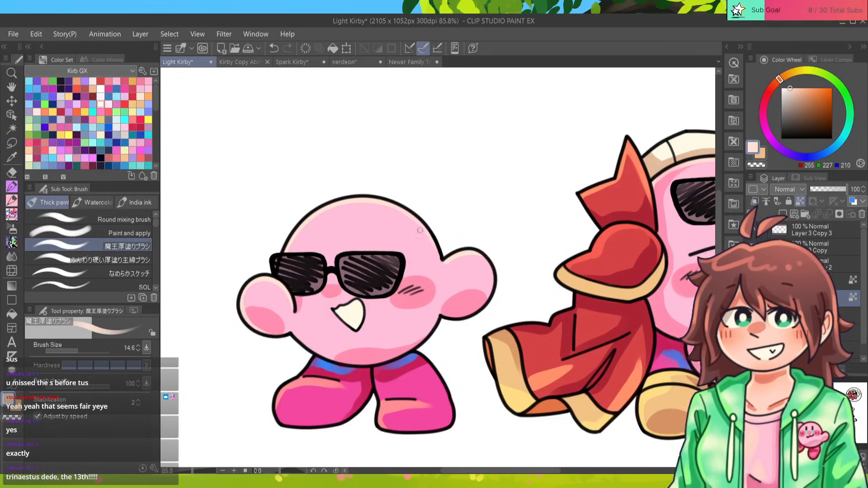
Refine the highlights on the plain Kirby's two feet, alternating between the sampled coral pink and magenta.
alt+click(323, 379)
mouse_move(271, 401)
mouse_down()
mouse_move(290, 395)
mouse_move(274, 414)
mouse_up()
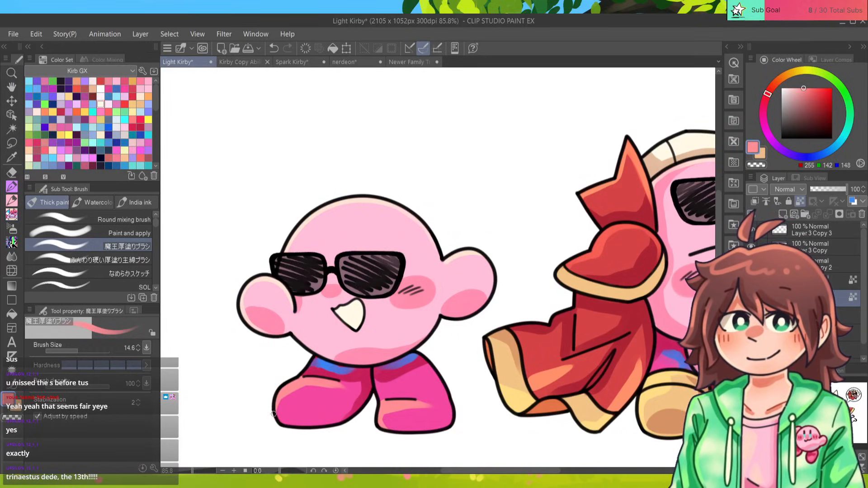
mouse_move(391, 409)
mouse_down()
mouse_move(386, 432)
mouse_move(384, 422)
mouse_move(441, 400)
mouse_up()
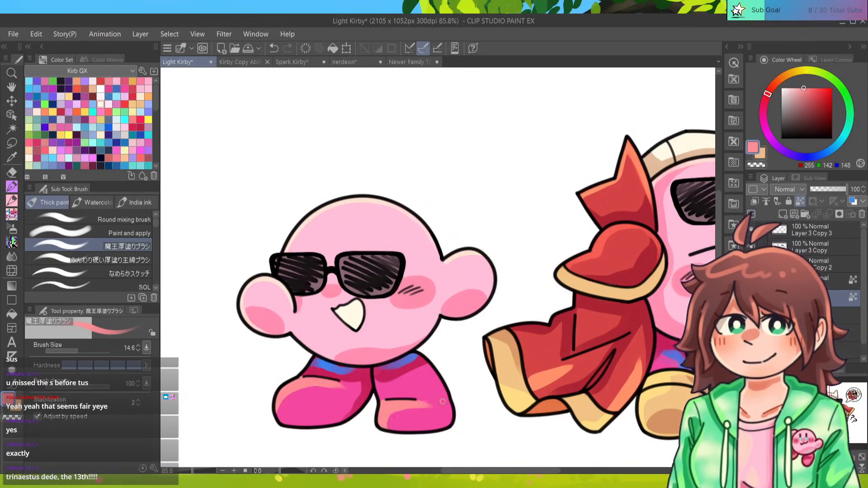
alt+click(429, 396)
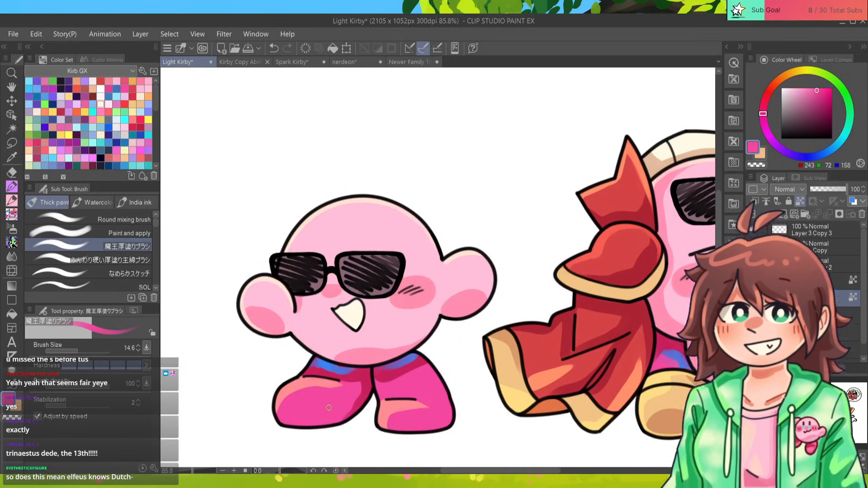
alt+click(308, 386)
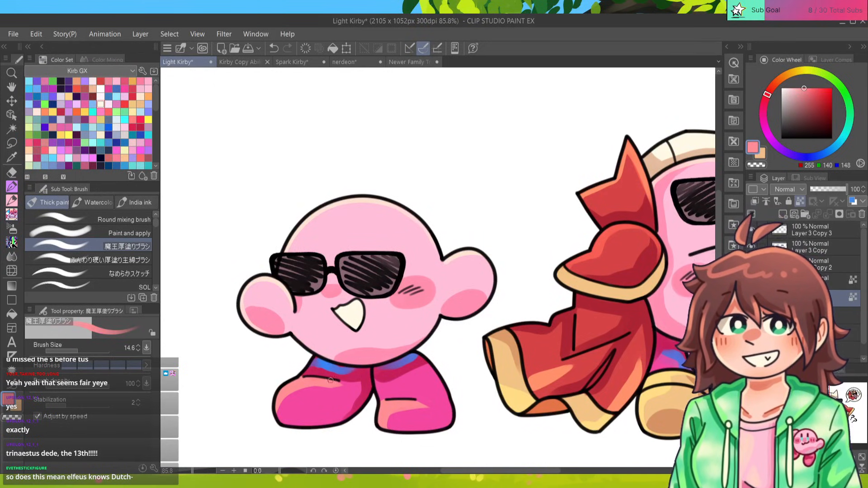
alt+click(355, 382)
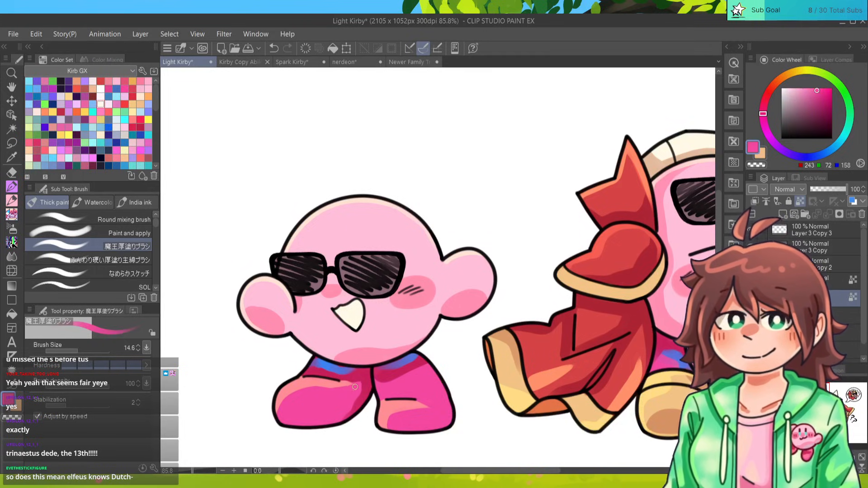
alt+click(420, 398)
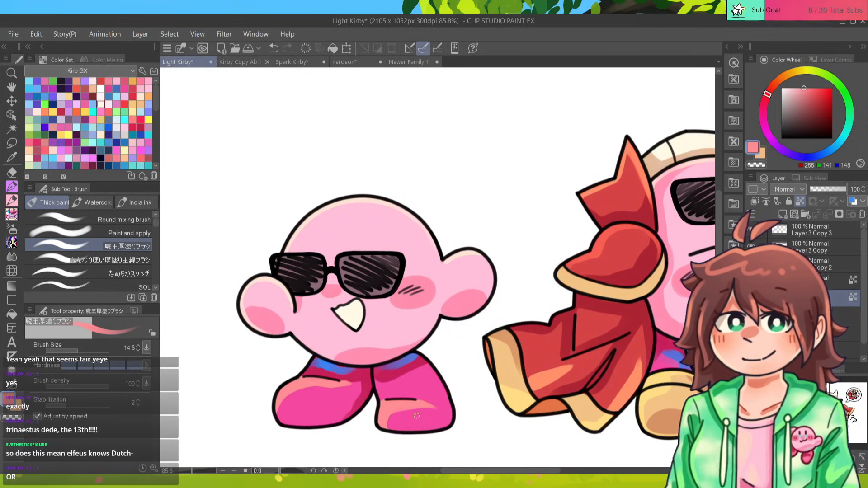
Resample the pale peach to touch up the plain Kirby's arm highlights and sample the orange-coral from the caped Kirby.
drag(452, 294, 414, 274)
alt+click(429, 233)
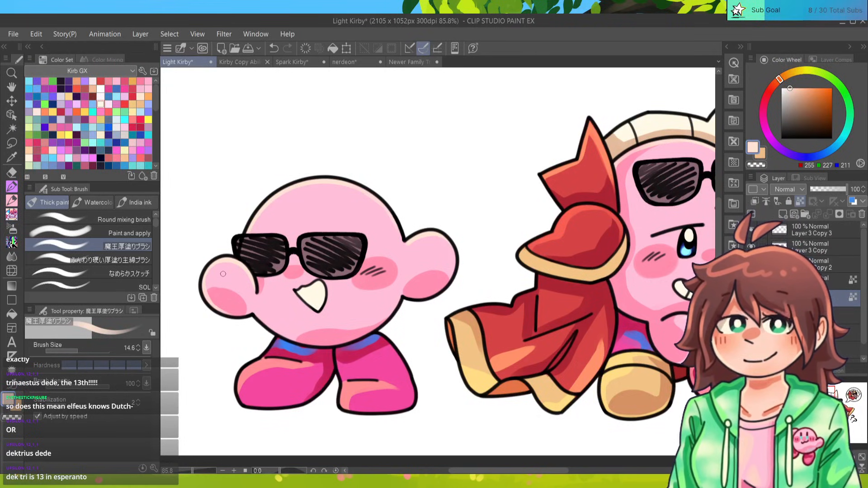
drag(583, 362, 435, 343)
alt+click(435, 343)
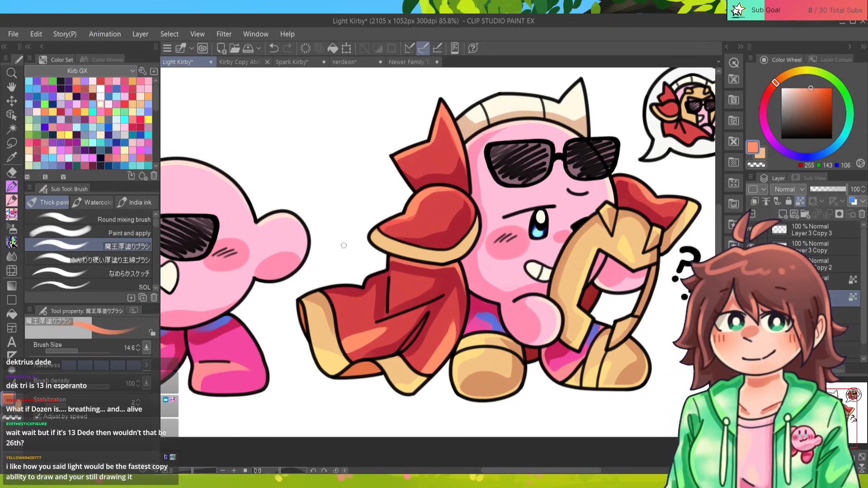
Sample an off-white, add a layer above Layer 3 Copy 3 and paint glints on the caped Kirby's sunglasses with a 45.1 brush.
alt+click(540, 214)
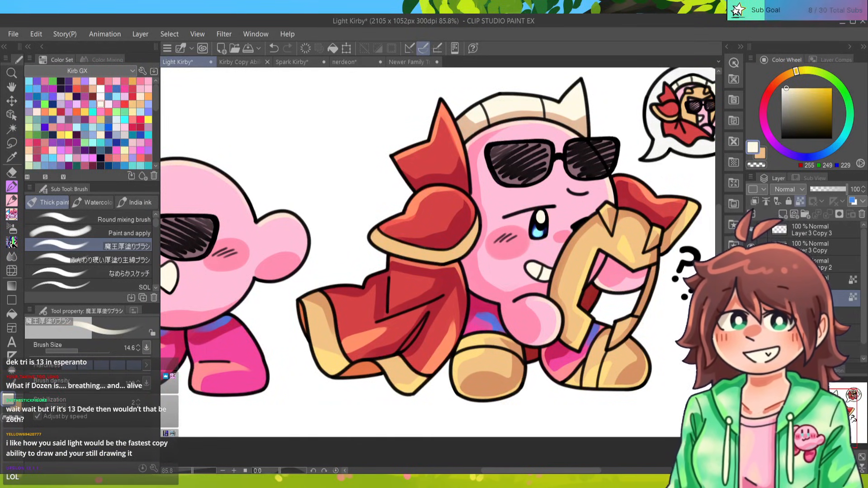
click(811, 230)
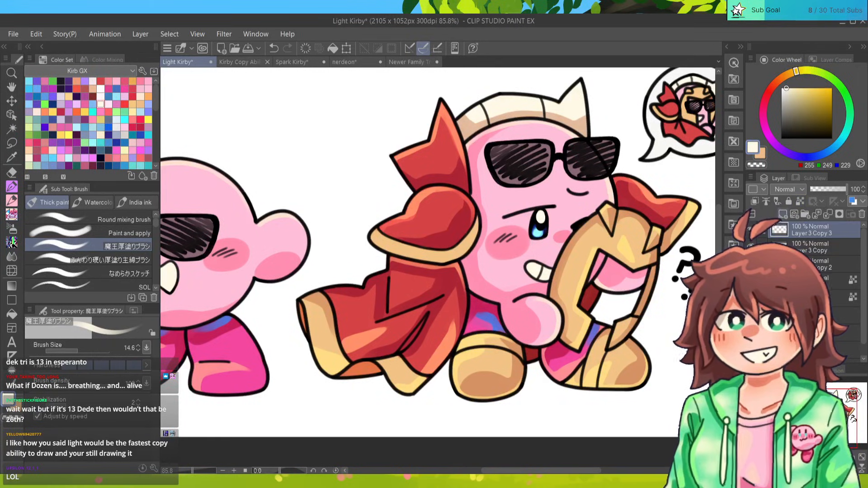
drag(78, 351, 85, 351)
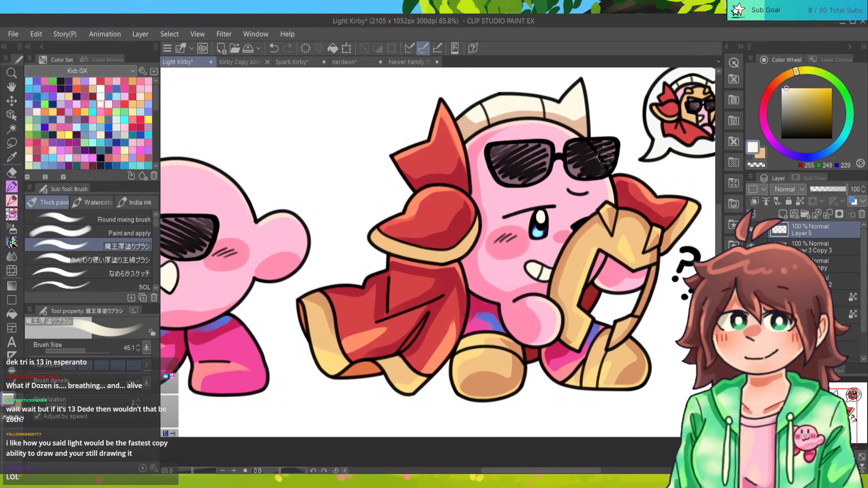
mouse_move(603, 157)
mouse_down()
mouse_move(609, 149)
mouse_move(591, 176)
mouse_move(601, 155)
mouse_move(596, 172)
mouse_move(604, 163)
mouse_up()
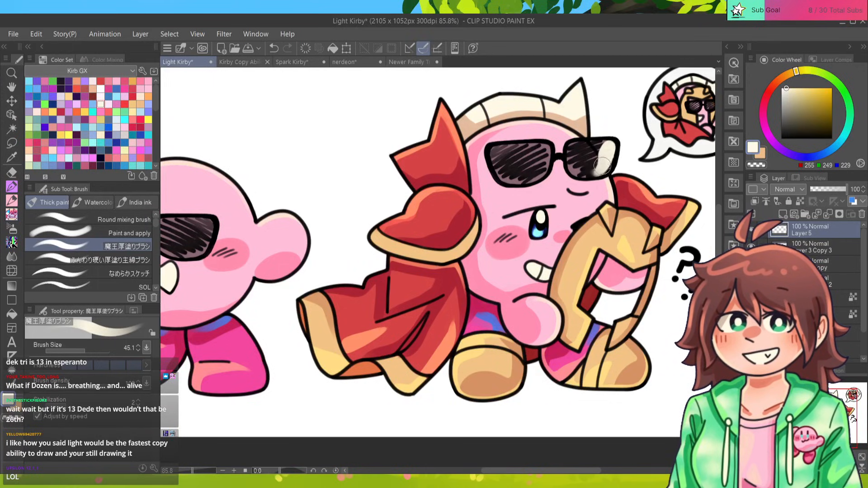
mouse_move(539, 155)
mouse_down()
mouse_move(545, 147)
mouse_move(539, 173)
mouse_move(543, 158)
mouse_move(528, 179)
mouse_move(535, 149)
mouse_move(529, 178)
mouse_up()
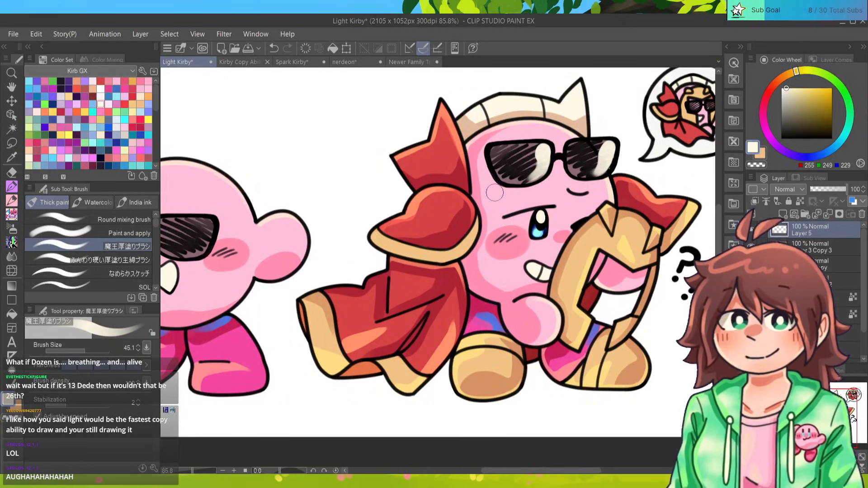
Reduce the brush to 29.6 and paint off-white glints on both lenses of the plain Kirby's sunglasses.
key(bracketleft)
key(bracketleft)
drag(438, 267, 604, 301)
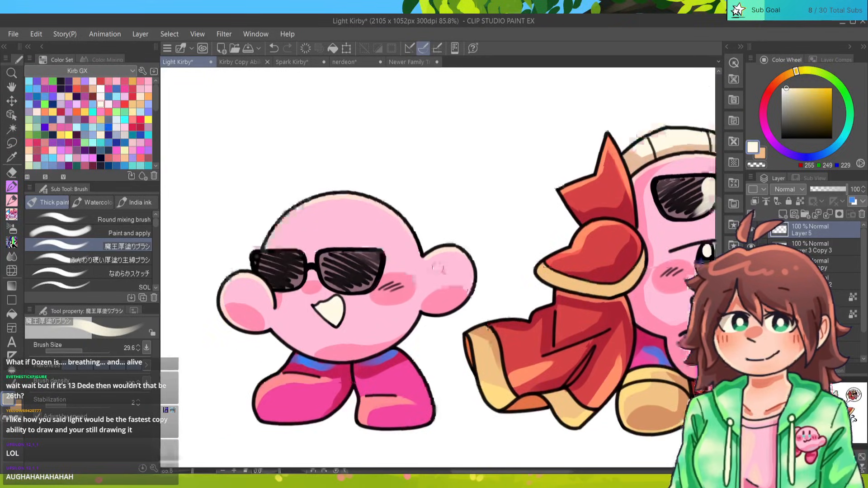
mouse_move(334, 262)
mouse_down()
mouse_move(326, 264)
mouse_move(333, 278)
mouse_up()
mouse_move(267, 258)
mouse_down()
mouse_move(266, 283)
mouse_move(269, 264)
mouse_move(271, 274)
mouse_up()
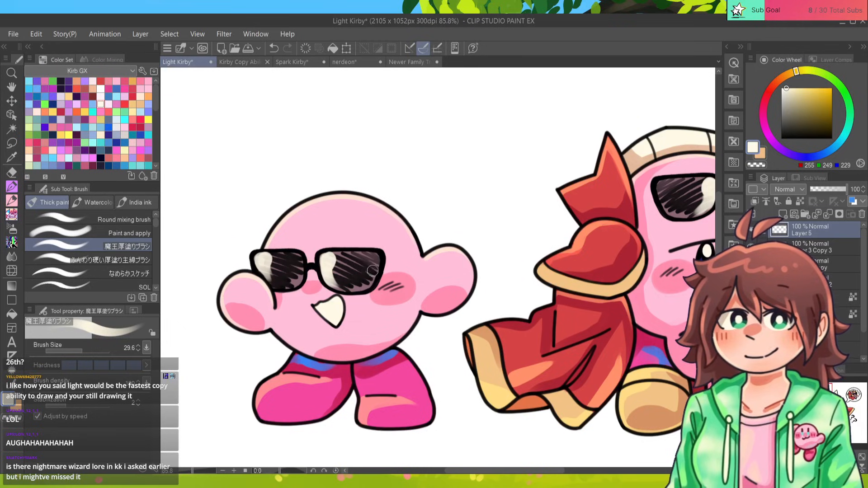
drag(373, 269, 373, 272)
drag(299, 269, 330, 263)
Paint off-white glints on the small Kirby's sunglasses in the speech bubble, reducing the brush from 18.1 to 6.3.
scroll(438, 262, right, 5)
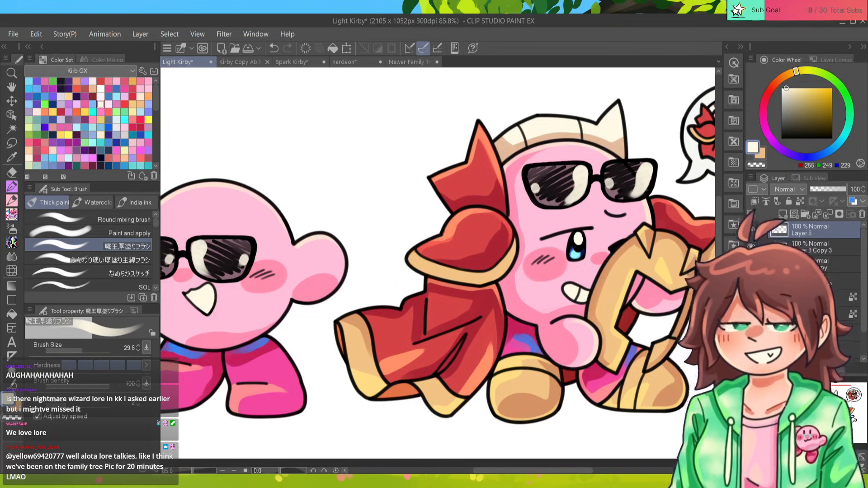
scroll(439, 268, down, 12)
scroll(438, 267, up, 8)
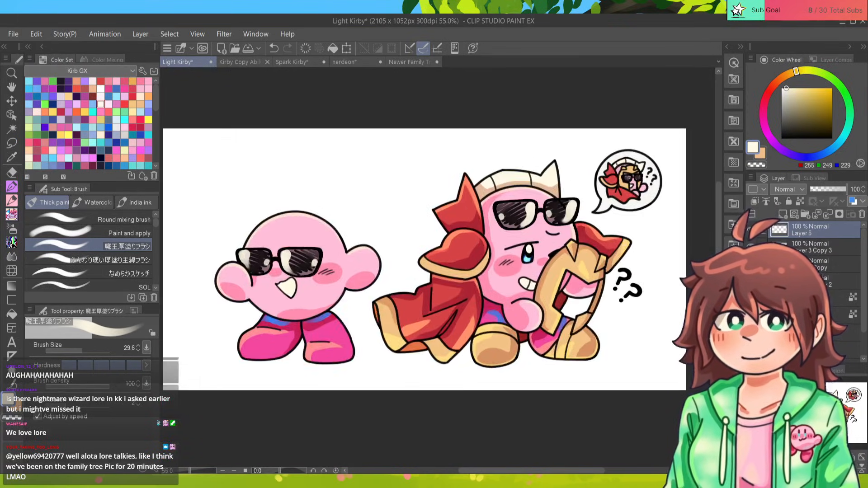
scroll(438, 267, down, 1)
drag(439, 268, 295, 358)
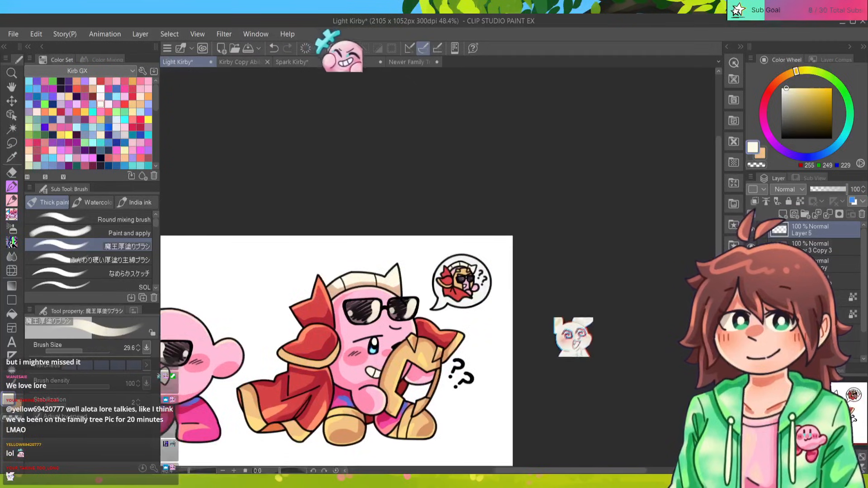
scroll(437, 268, up, 7)
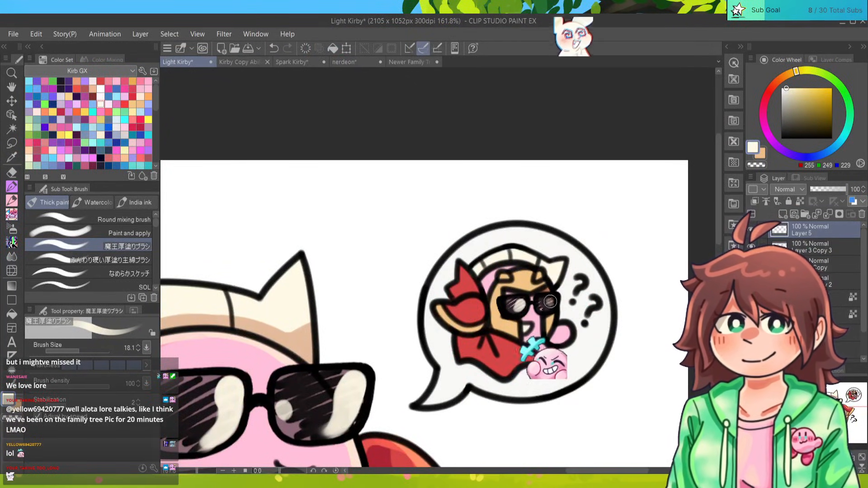
drag(550, 301, 547, 307)
key(bracketleft)
key(bracketleft)
key(bracketleft)
key(bracketleft)
key(bracketleft)
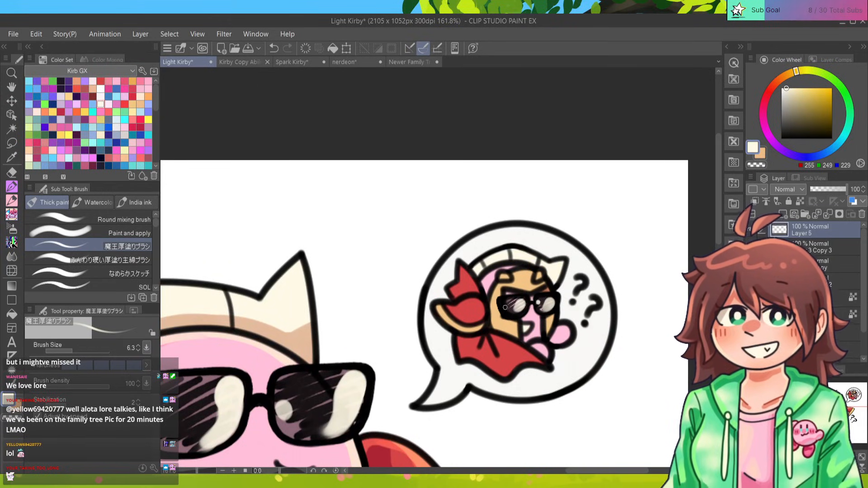
Sample the dark crimson from the plain Kirby's feet, set the brush to 14.6, and paint shading on his foot on the colour layer.
scroll(434, 271, down, 6)
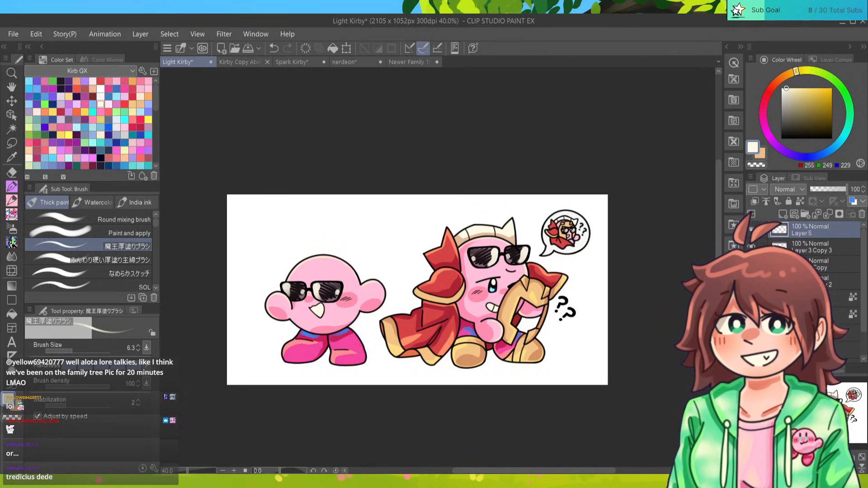
scroll(369, 268, up, 2)
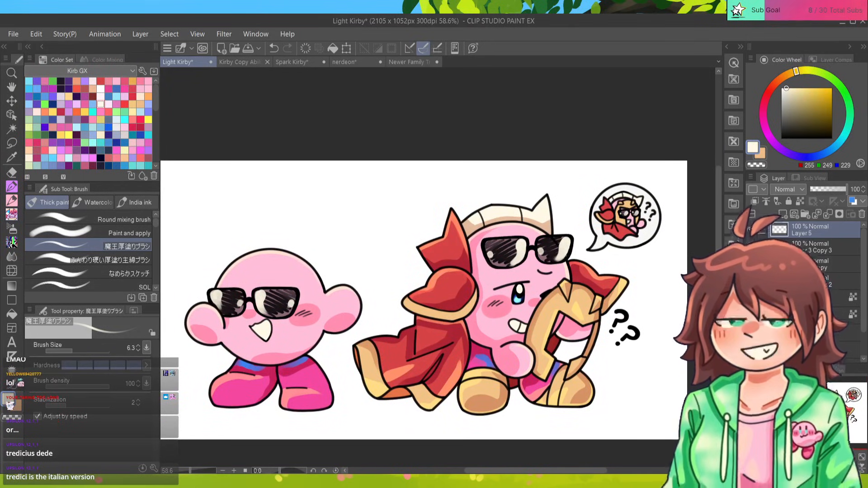
alt+click(270, 382)
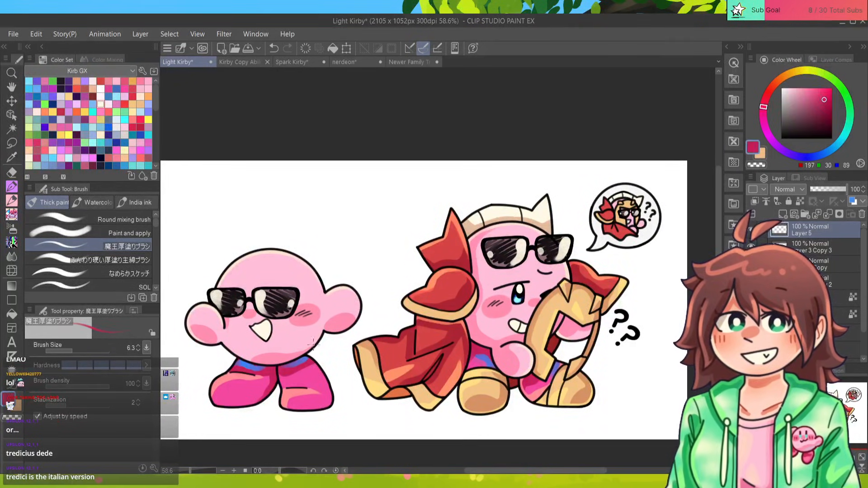
drag(73, 350, 78, 350)
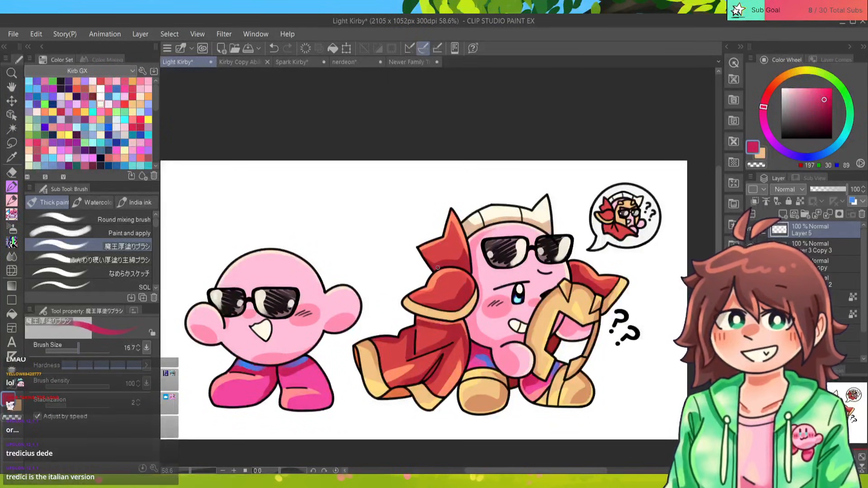
key(bracketleft)
click(818, 315)
drag(310, 360, 331, 396)
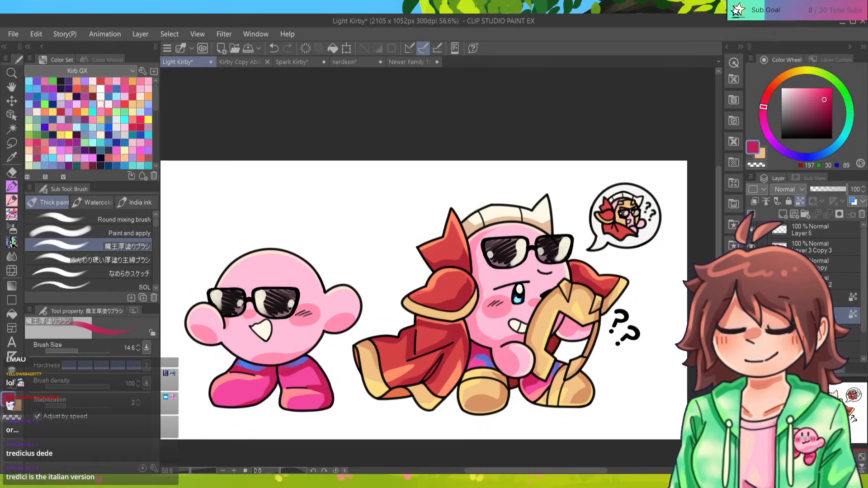
Sample the light blue of the caped Kirby's eye, enlarge the brush to 34.0, and paint reflected light along his lower cheek.
alt+click(519, 290)
alt+click(518, 300)
drag(438, 267, 443, 268)
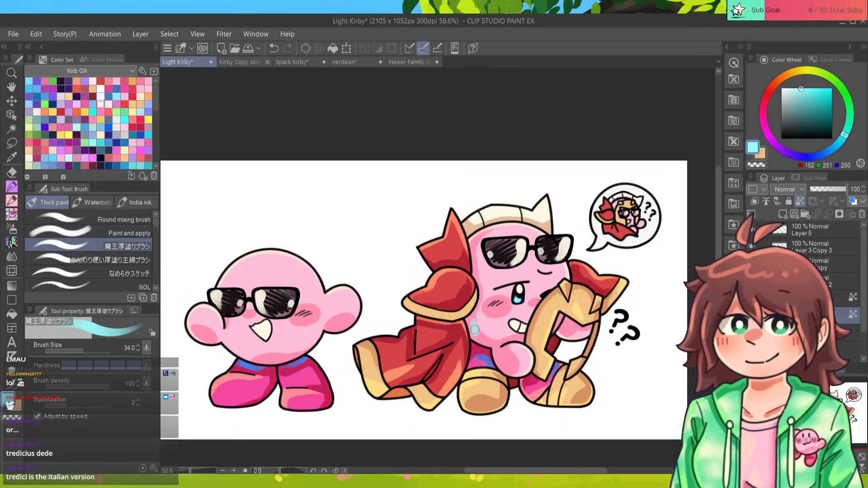
drag(474, 322, 478, 307)
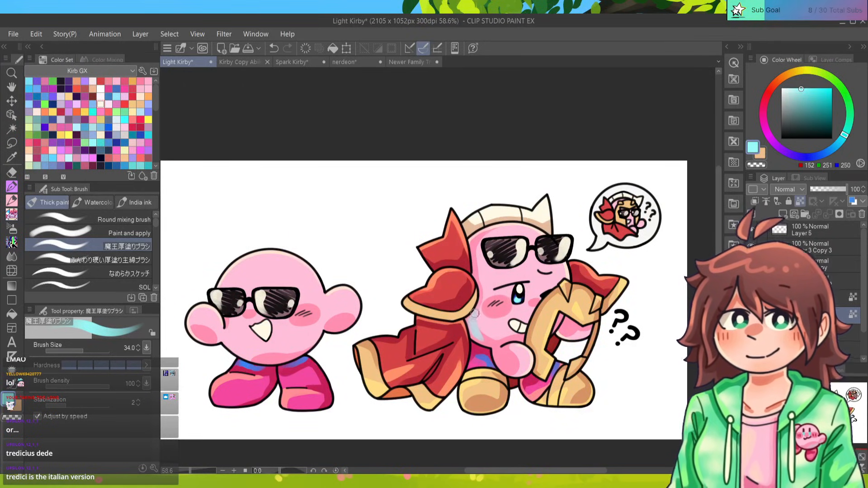
Resample the softened pale blue from the cheek and paint reflected light on the plain Kirby's raised arm and lower body edge.
alt+click(484, 334)
alt+click(473, 328)
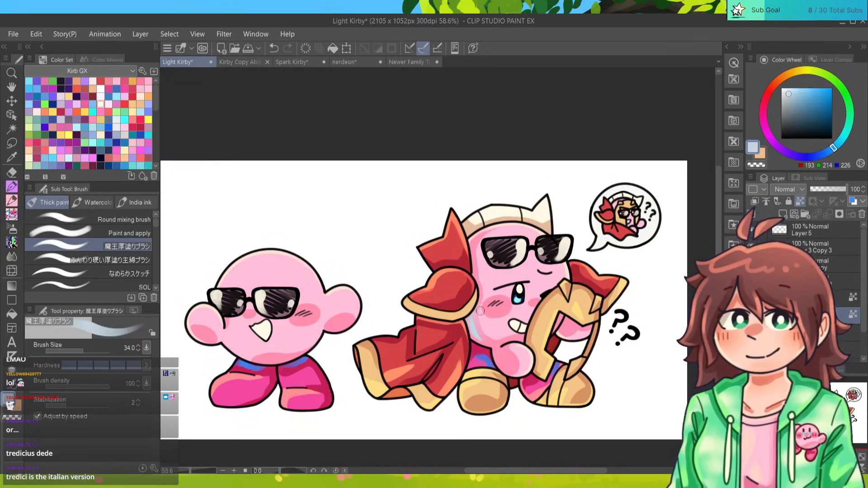
drag(347, 329, 358, 304)
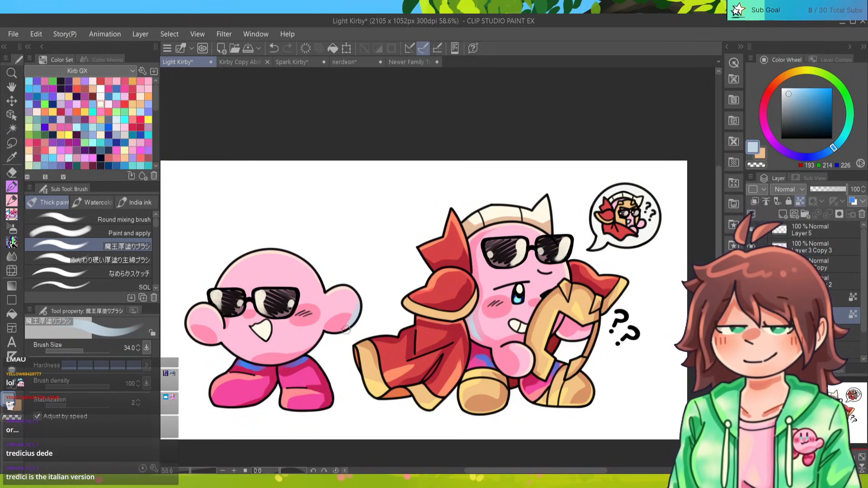
drag(312, 346, 293, 361)
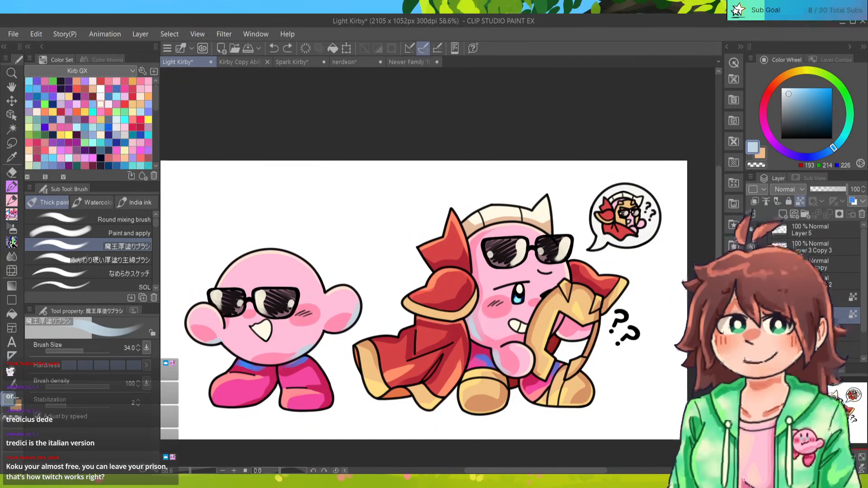
Sample the stronger blue beside the caped Kirby's foot and paint blue reflected light on the cape folds and shoulder pieces.
alt+click(485, 355)
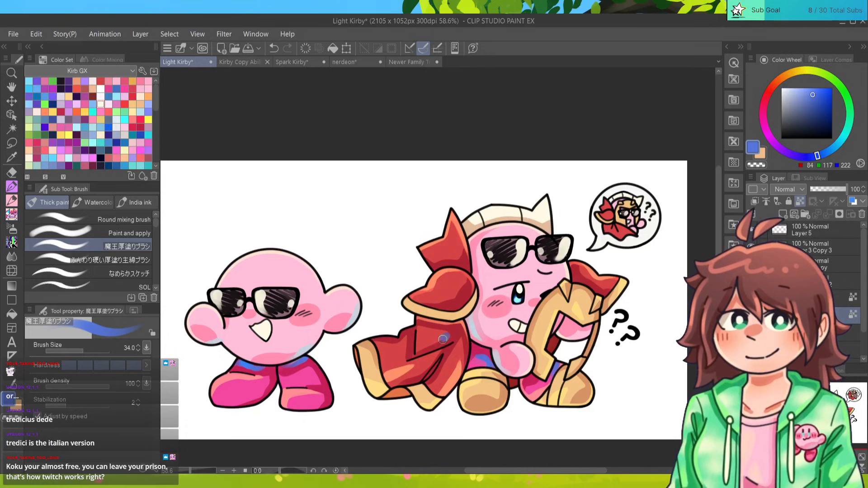
drag(445, 336, 412, 357)
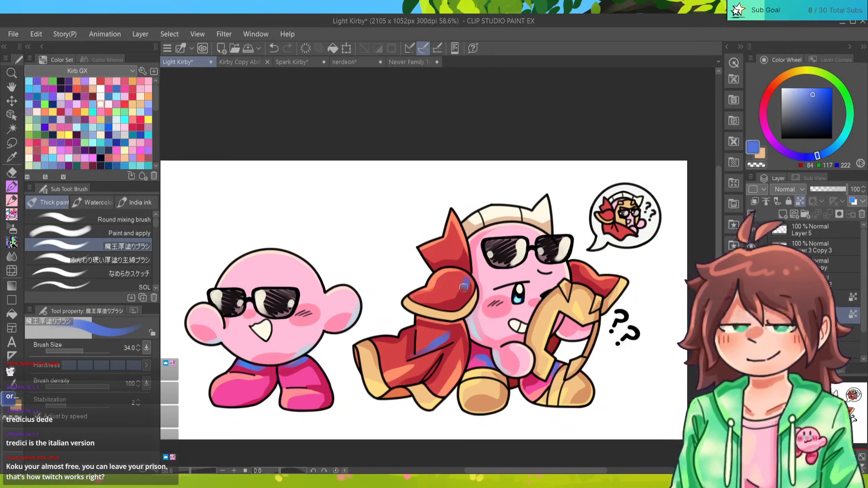
drag(464, 288, 457, 295)
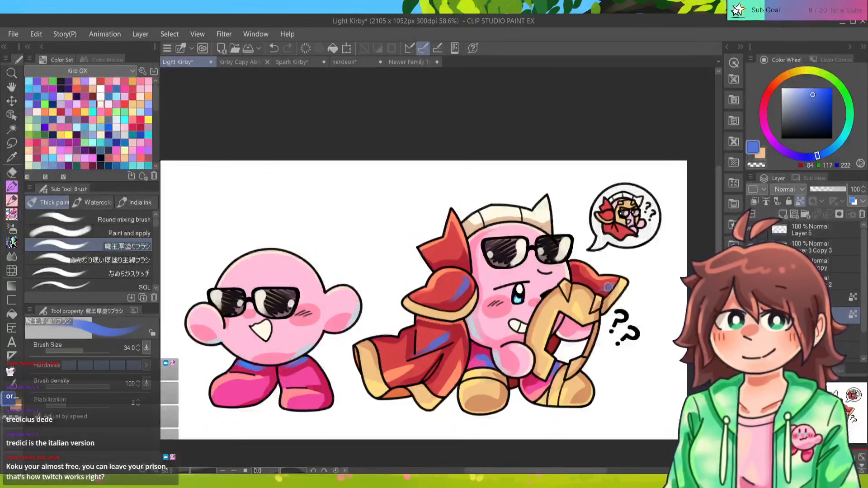
Sample light gold, switch to the 농펜 2 pen at size 14, draw a triangle-and-dots emblem on the cape's far shoulder, and sample tan tones.
alt+click(571, 271)
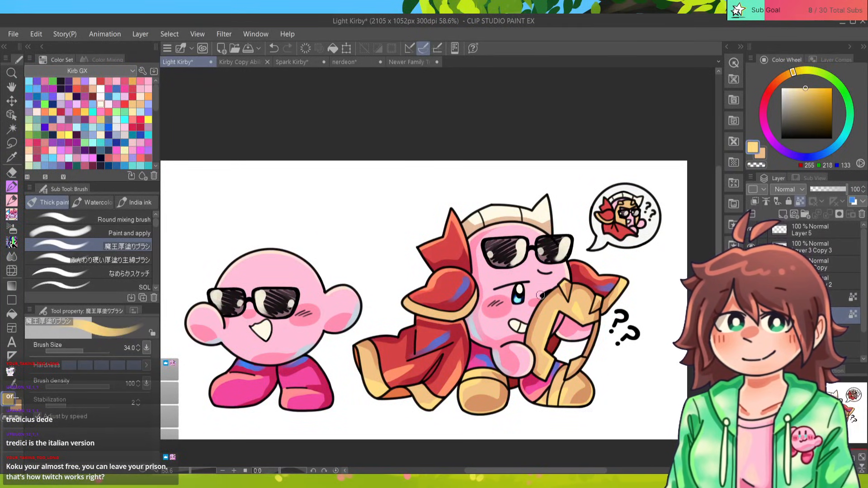
click(12, 186)
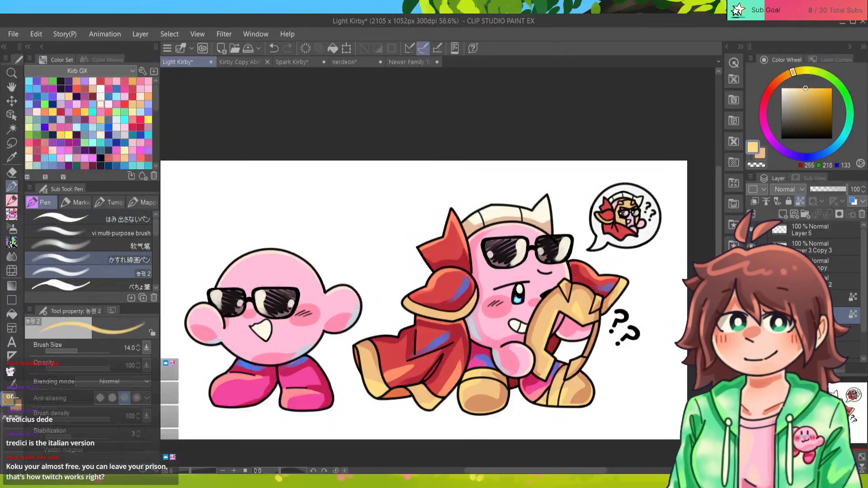
drag(590, 274, 581, 285)
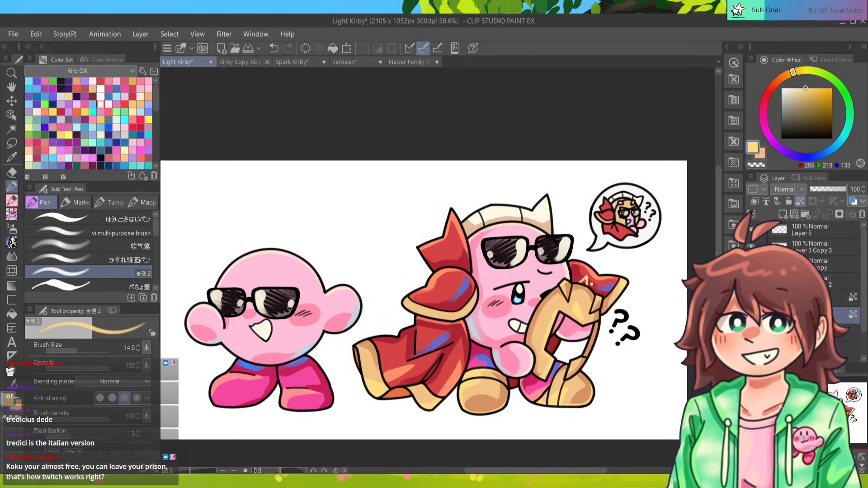
alt+click(584, 292)
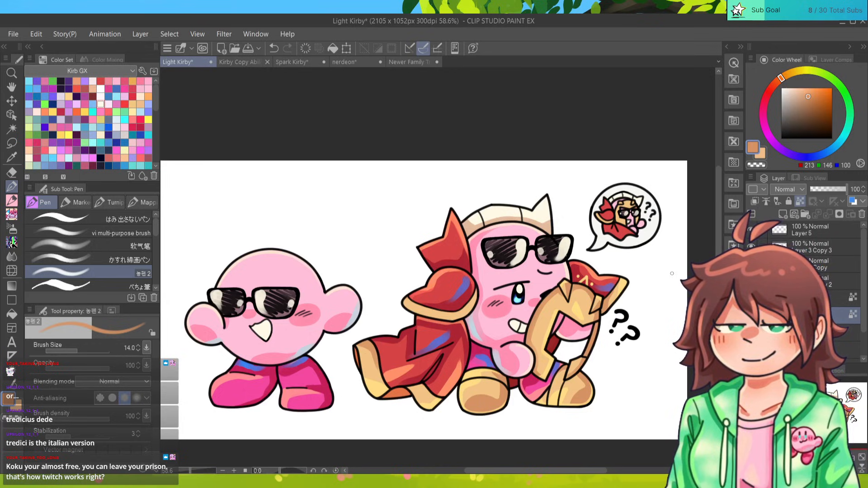
scroll(425, 290, down, 1)
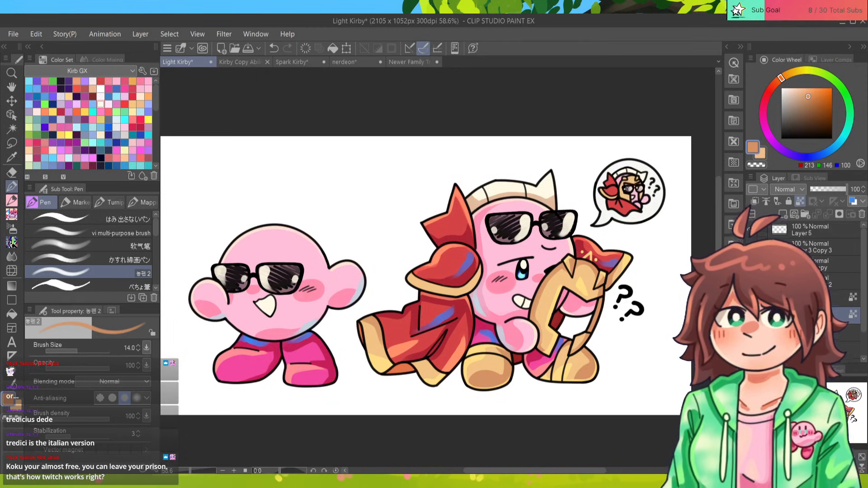
drag(434, 272, 409, 294)
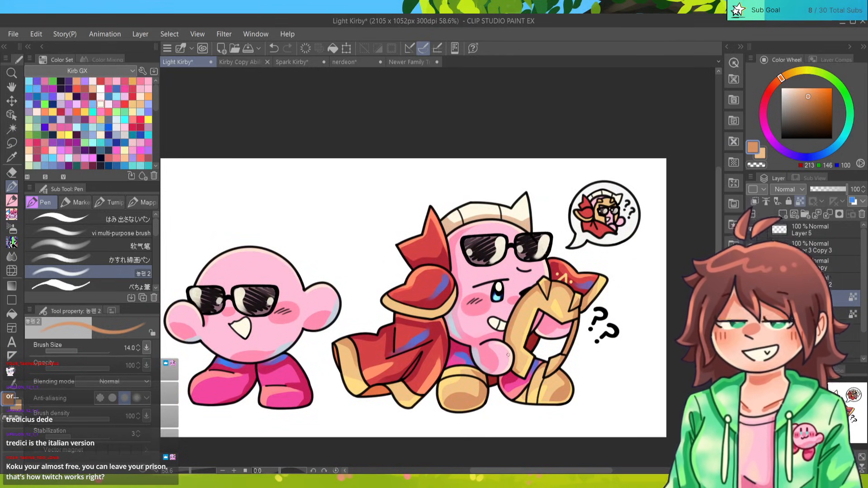
alt+click(508, 355)
click(841, 313)
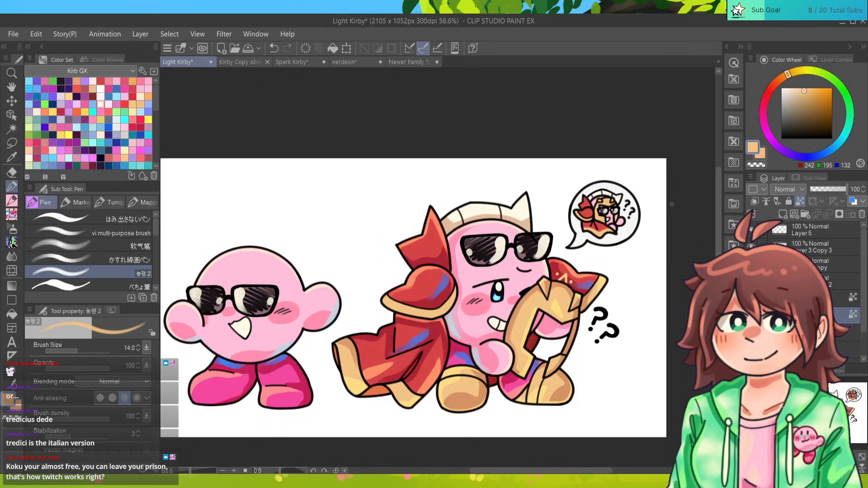
drag(671, 205, 701, 189)
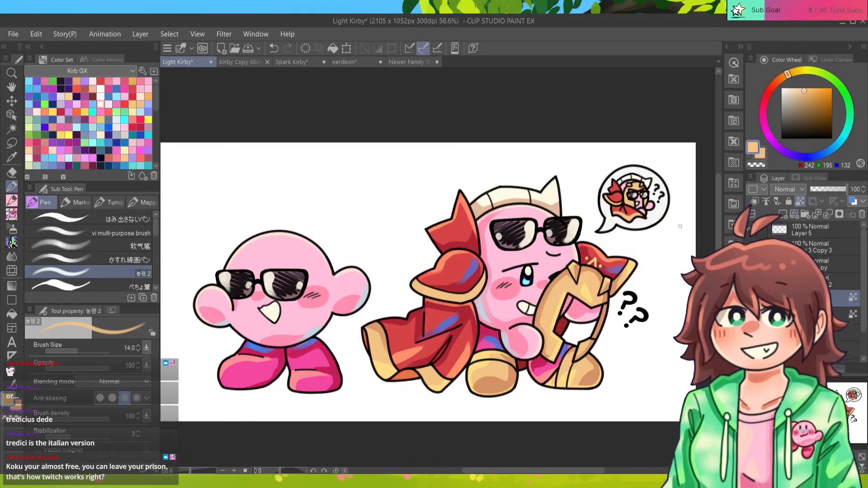
Sample the cape's deep red, switch to the はみ出さないペン pen, and recolour the vertical fold line, darkening the colour to RGB 84, 12, 20.
scroll(437, 282, up, 3)
alt+click(456, 299)
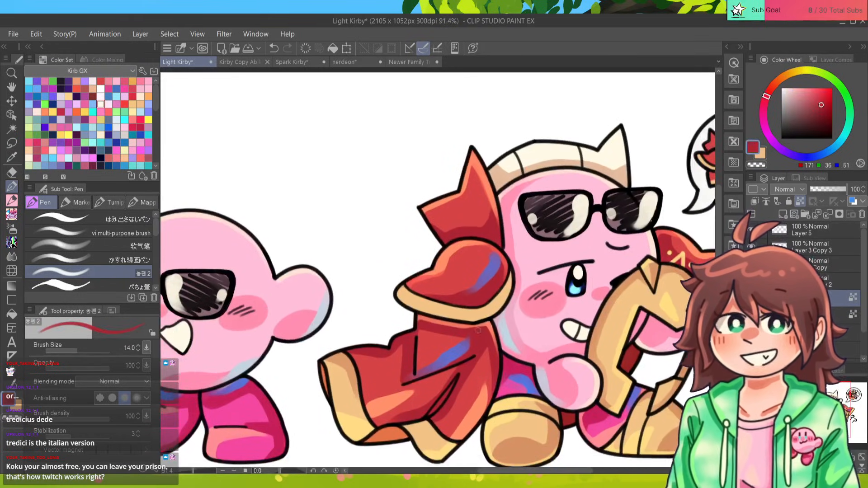
click(90, 219)
click(825, 109)
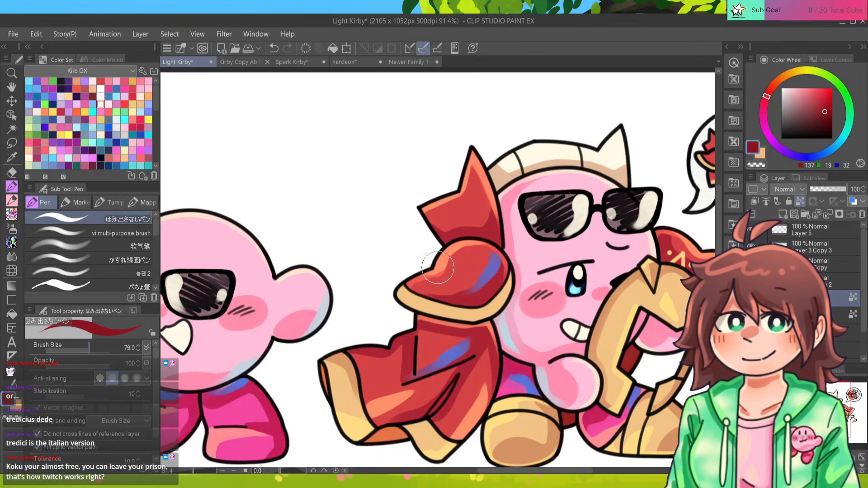
mouse_move(416, 343)
ctrl+alt+mouse_down()
mouse_move(432, 345)
mouse_move(410, 375)
mouse_move(418, 346)
mouse_move(402, 389)
mouse_move(475, 355)
mouse_move(427, 415)
mouse_move(403, 416)
ctrl+alt+mouse_up()
click(825, 119)
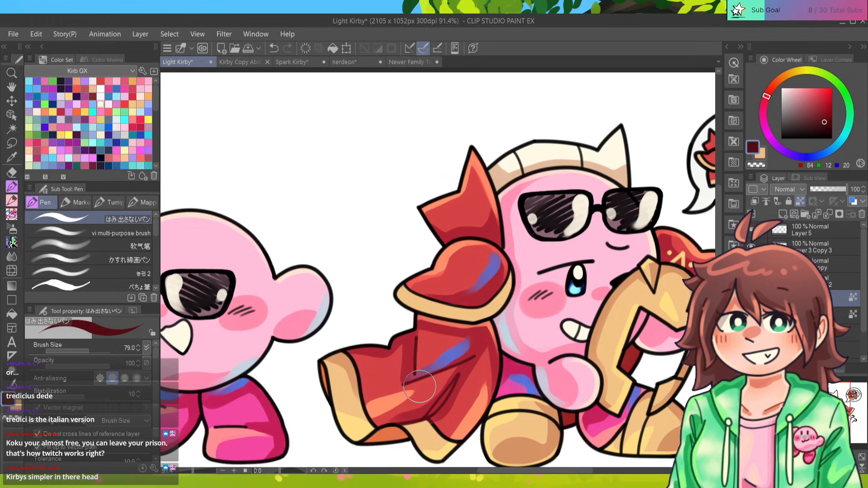
Reduce the pen to 36.5, recolour the cape's remaining inner fold lines dark red, and undo the last stroke.
drag(438, 268, 430, 268)
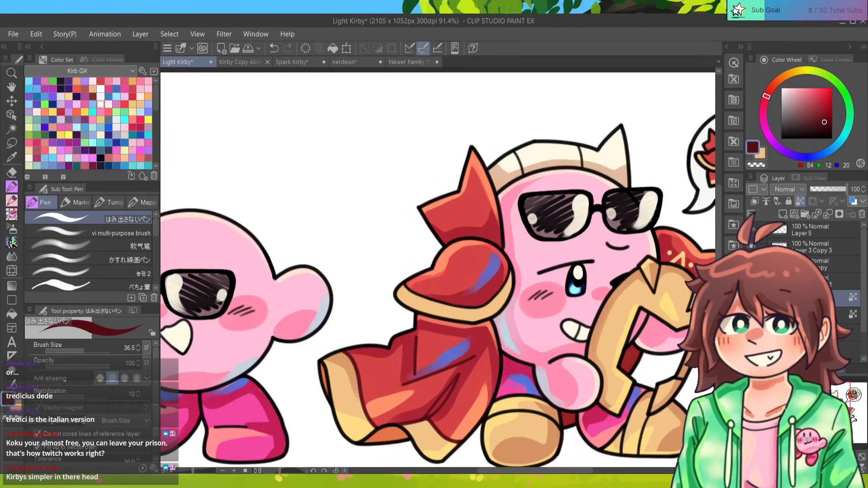
drag(402, 369, 376, 346)
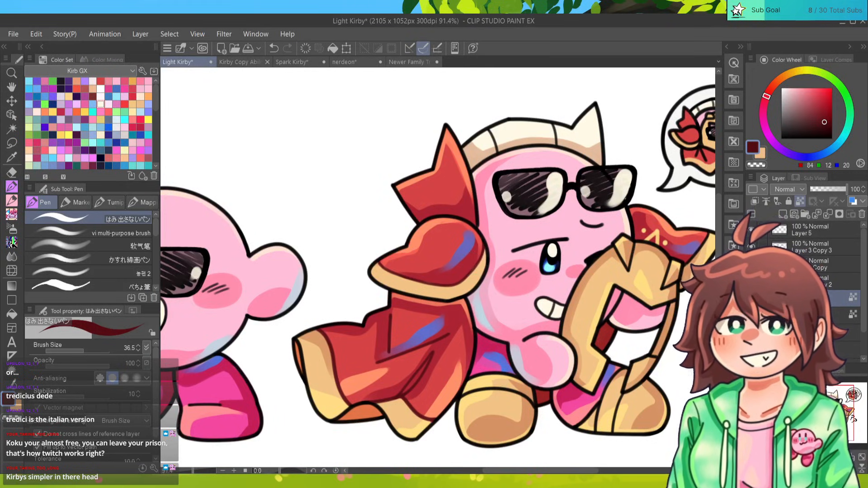
drag(471, 260, 308, 258)
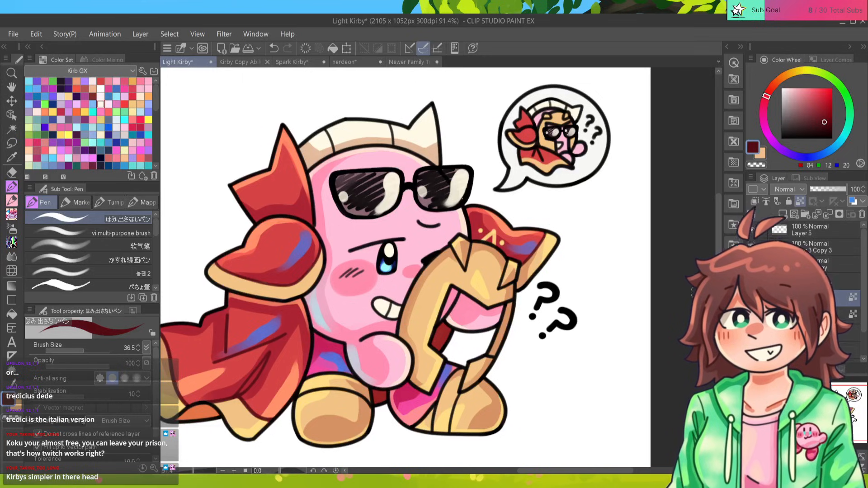
mouse_move(567, 215)
mouse_down()
mouse_move(610, 195)
mouse_move(678, 182)
mouse_move(674, 195)
mouse_up()
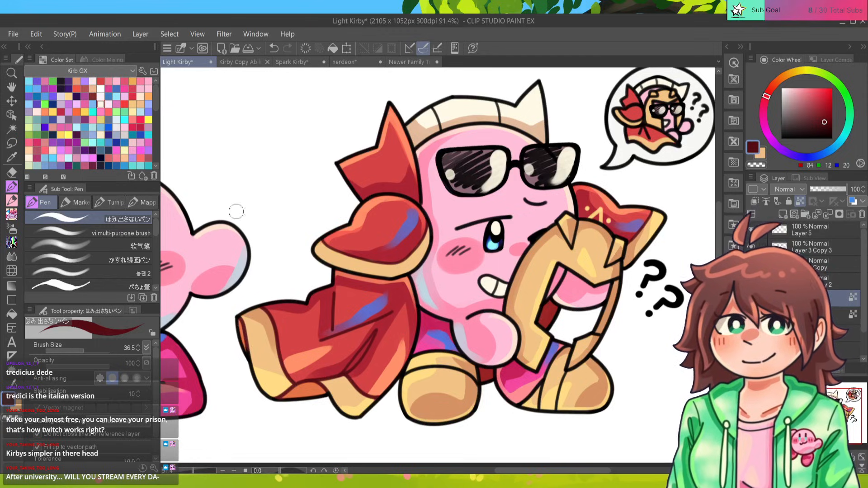
key(ctrl+z)
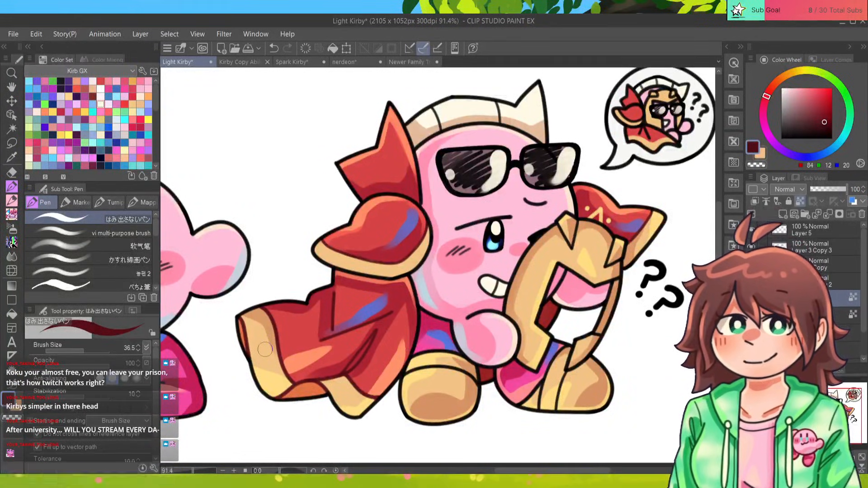
Recolour the inner line across the caped Kirby's far foot with the same dark red.
scroll(265, 349, right, 3)
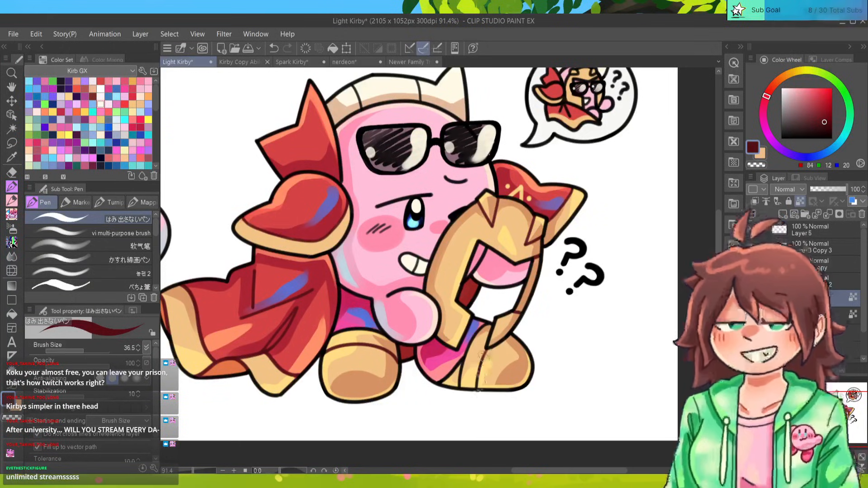
drag(464, 357, 459, 384)
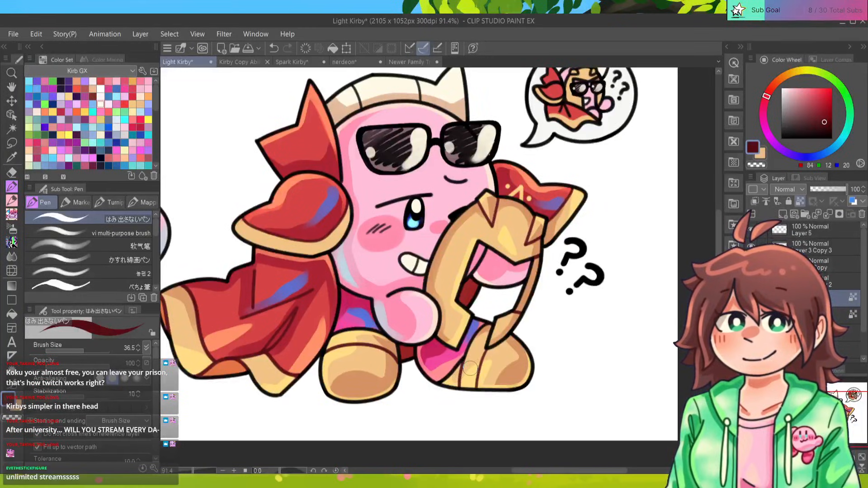
scroll(470, 369, up, 1)
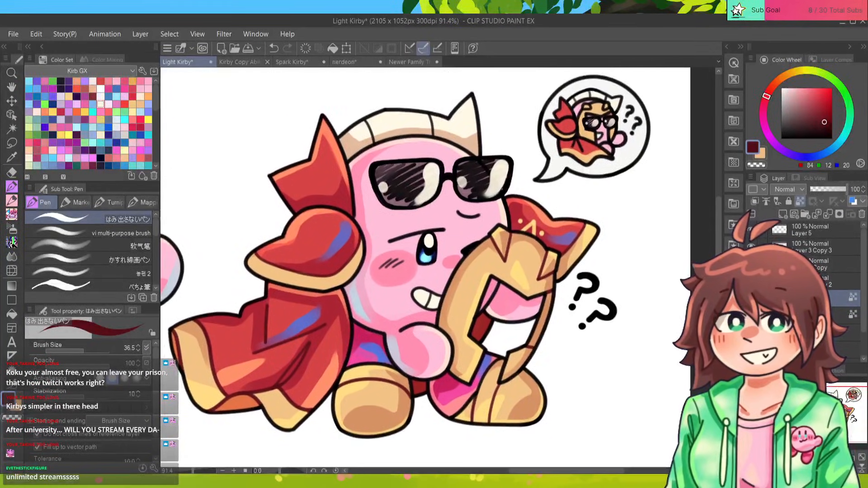
drag(429, 307, 454, 308)
scroll(437, 267, down, 5)
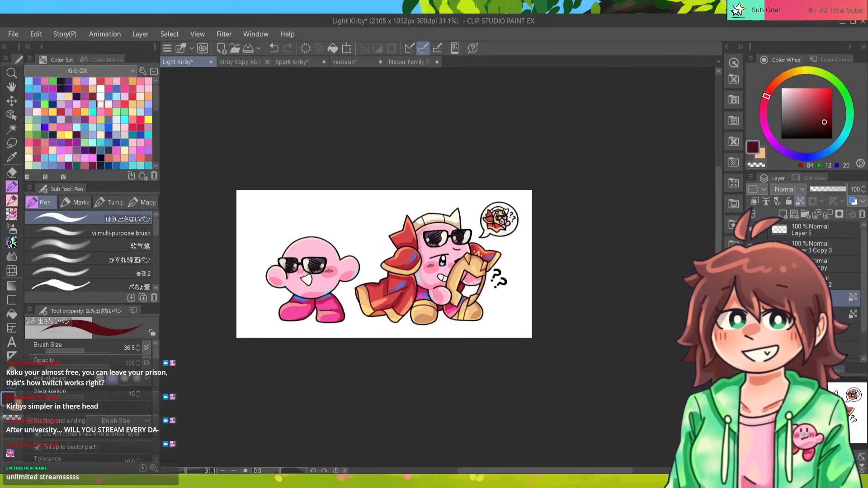
scroll(438, 266, up, 5)
scroll(438, 267, down, 2)
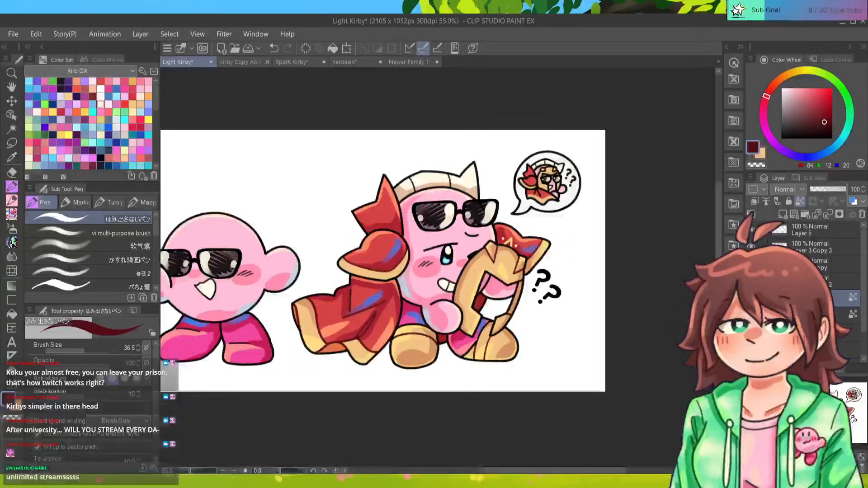
scroll(441, 263, up, 4)
scroll(440, 263, down, 1)
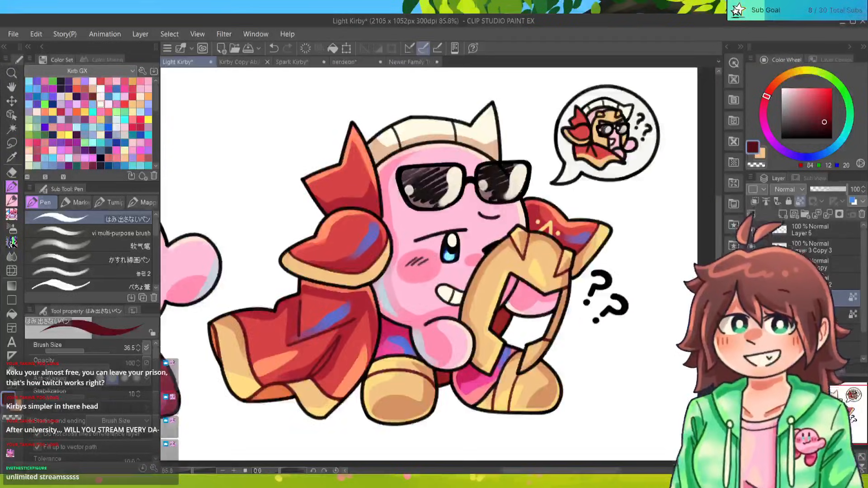
Sample the caped Kirby's cheek pink, deepen it to RGB 196, 27, 72, and recolour the blush lines on that cheek.
scroll(492, 284, up, 3)
scroll(492, 285, down, 2)
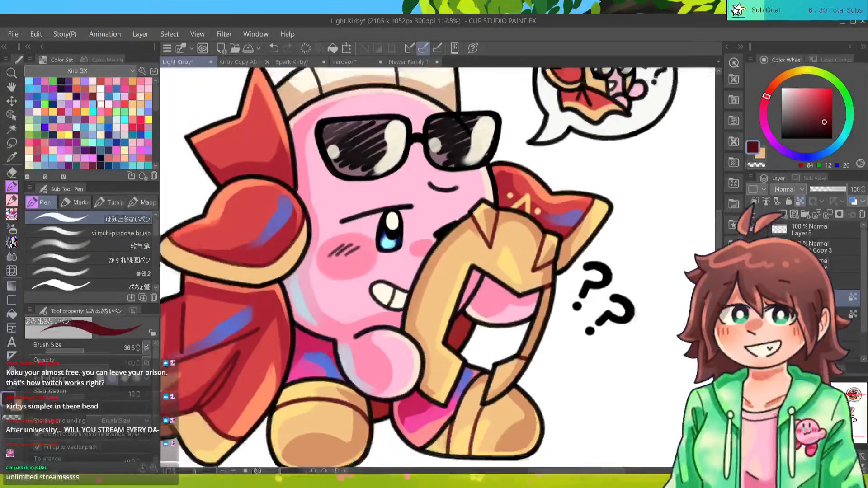
mouse_move(452, 271)
mouse_down()
mouse_move(463, 292)
mouse_move(456, 283)
mouse_up()
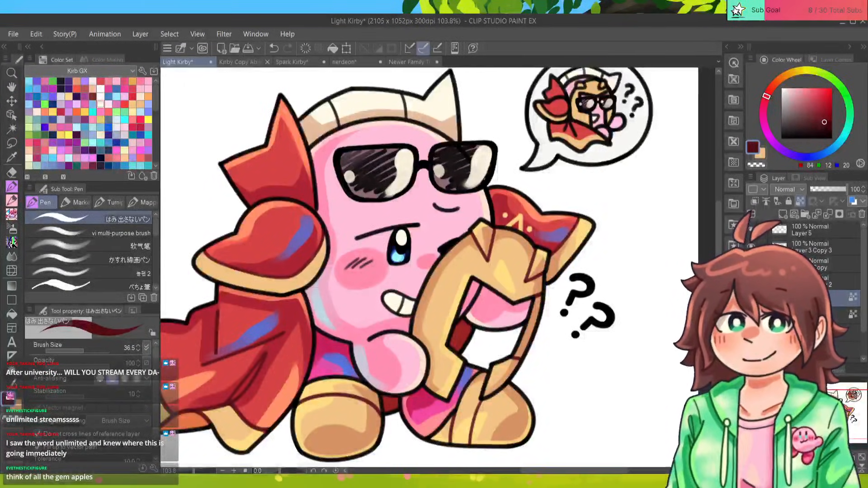
scroll(429, 266, down, 2)
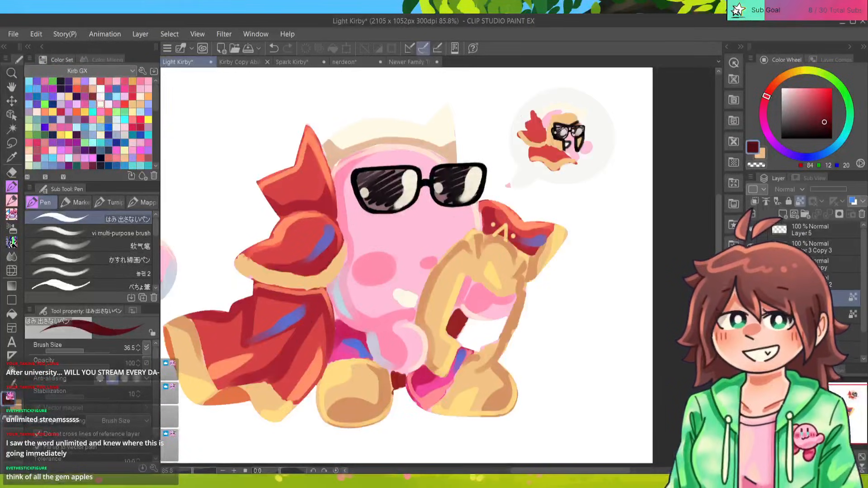
scroll(361, 350, up, 4)
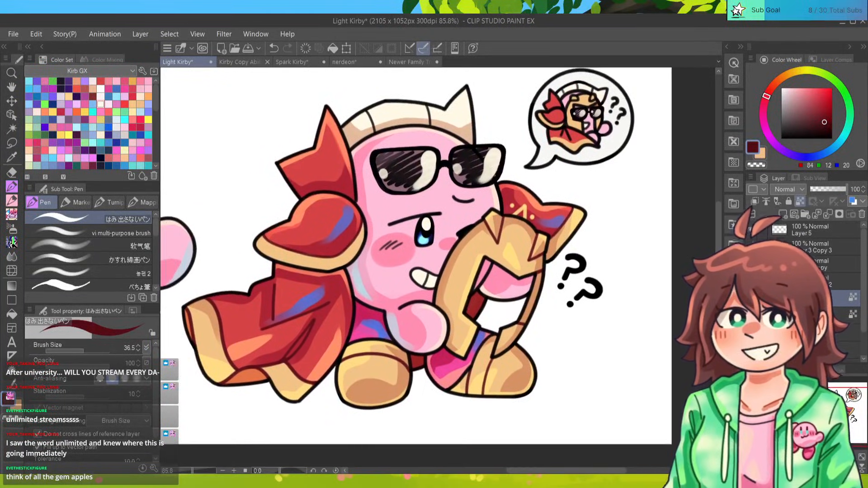
scroll(434, 262, up, 1)
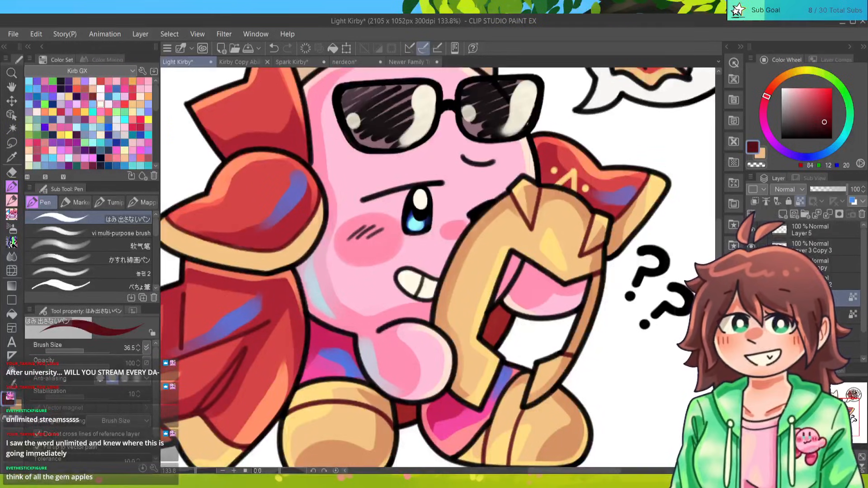
alt+click(401, 240)
click(824, 100)
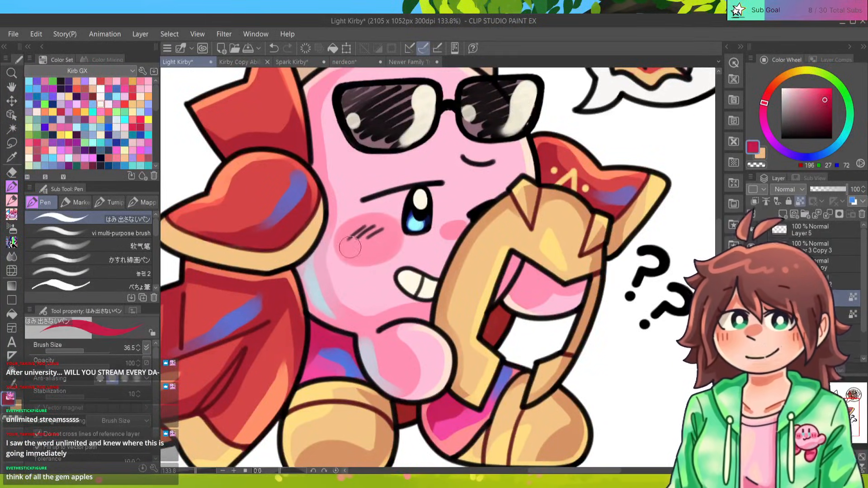
drag(350, 247, 350, 320)
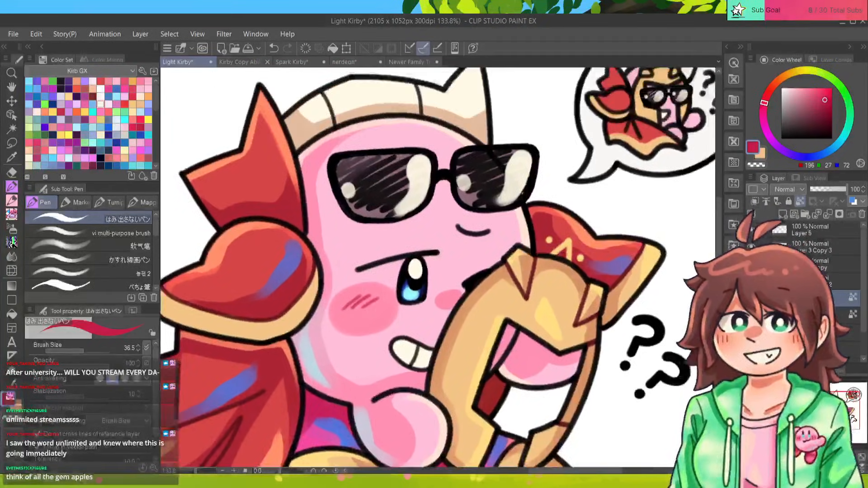
Sample the helmet crest's tan, darken it to RGB 132, 58, 29, and recolour the crest's two dividing lines reddish brown.
drag(347, 100, 347, 211)
alt+click(347, 212)
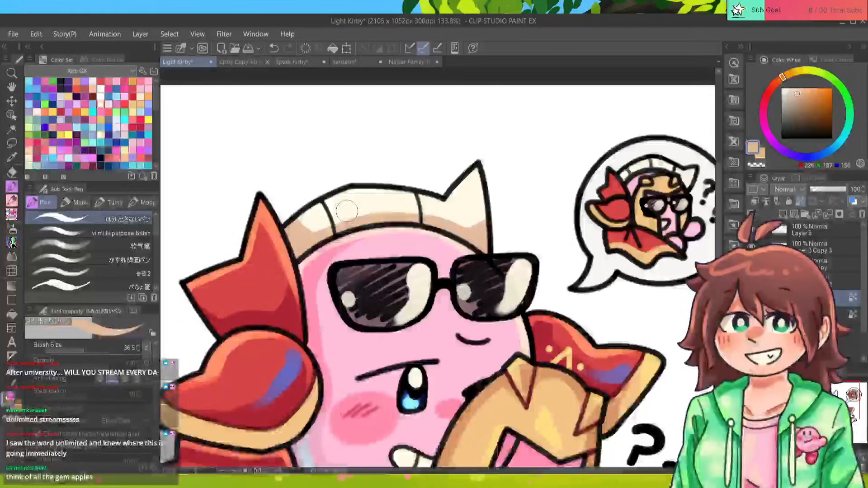
click(820, 113)
click(777, 82)
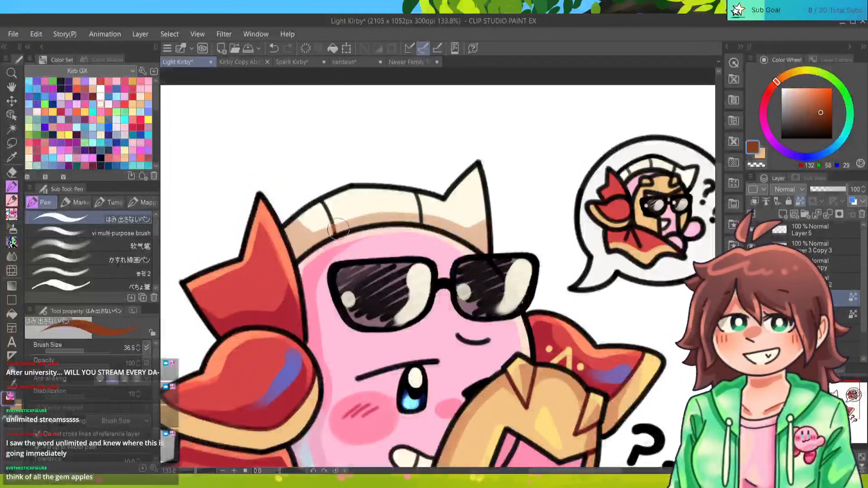
drag(328, 222, 324, 200)
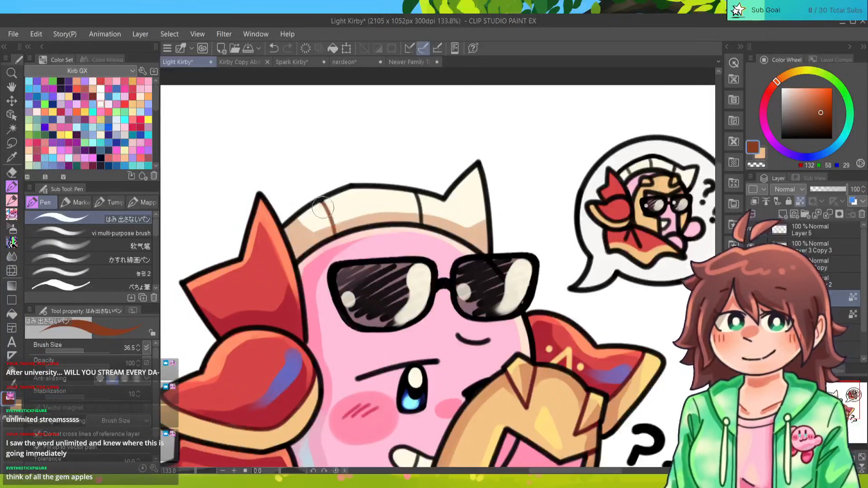
drag(421, 220, 415, 199)
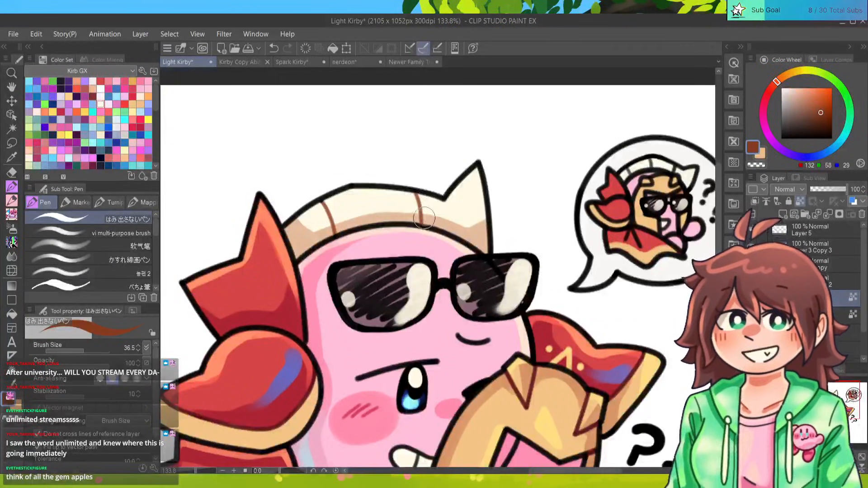
key(ctrl+z)
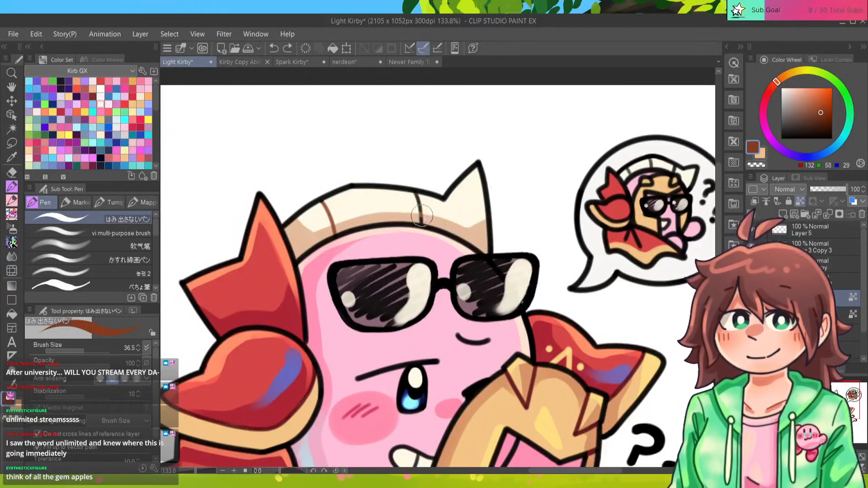
mouse_move(413, 199)
mouse_down()
mouse_move(420, 202)
mouse_move(406, 79)
mouse_move(400, 86)
mouse_up()
Sample pink from the hand behind the mask, darken it to RGB 125, 21, 52, and recolour that hand's inner line.
alt+click(505, 354)
click(824, 113)
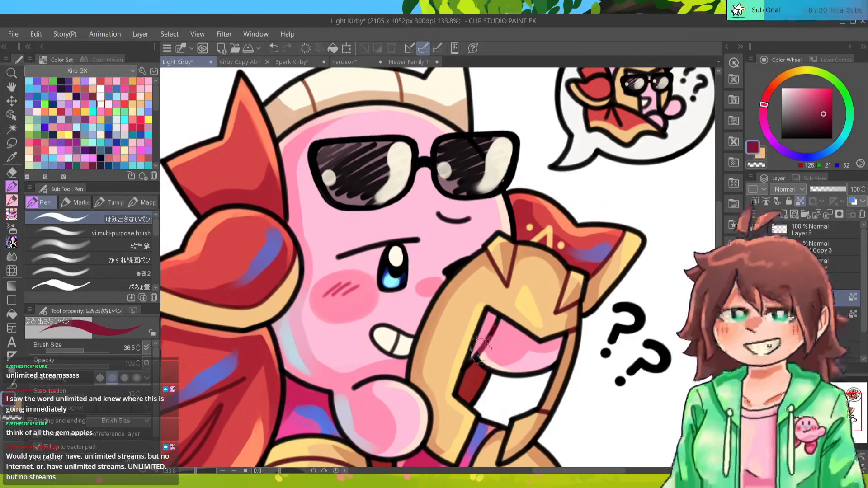
drag(520, 316, 583, 235)
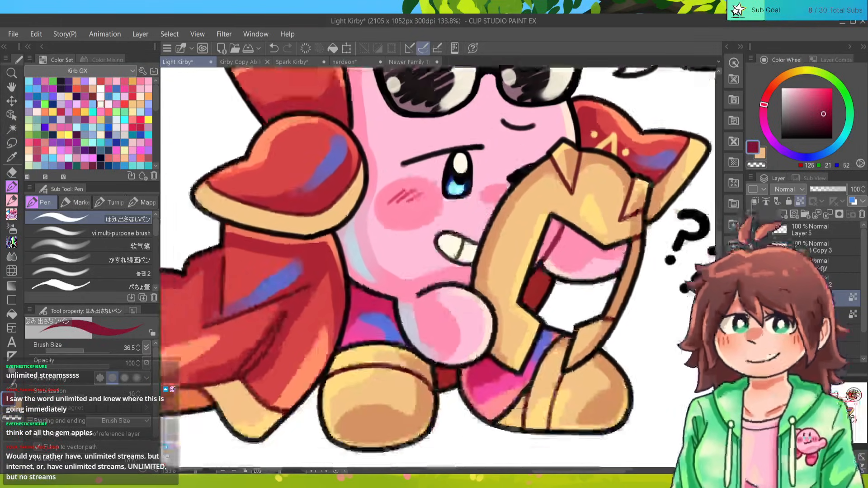
Recolour the inner line of the plain Kirby's raised hand, and use RGB 82, 17, 36 for the lines between body and feet.
mouse_move(451, 292)
mouse_down()
mouse_move(440, 243)
mouse_move(409, 353)
mouse_move(412, 361)
mouse_move(425, 352)
mouse_move(398, 364)
mouse_move(391, 380)
mouse_move(456, 375)
mouse_move(678, 394)
mouse_up()
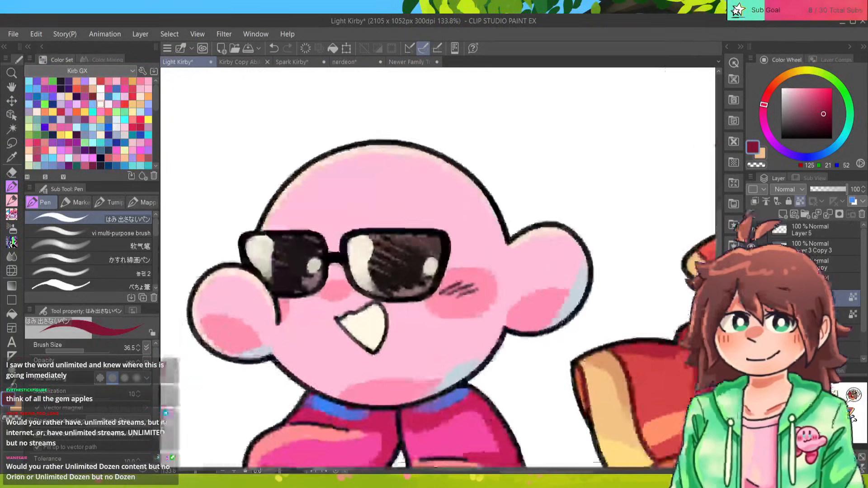
drag(278, 278, 284, 297)
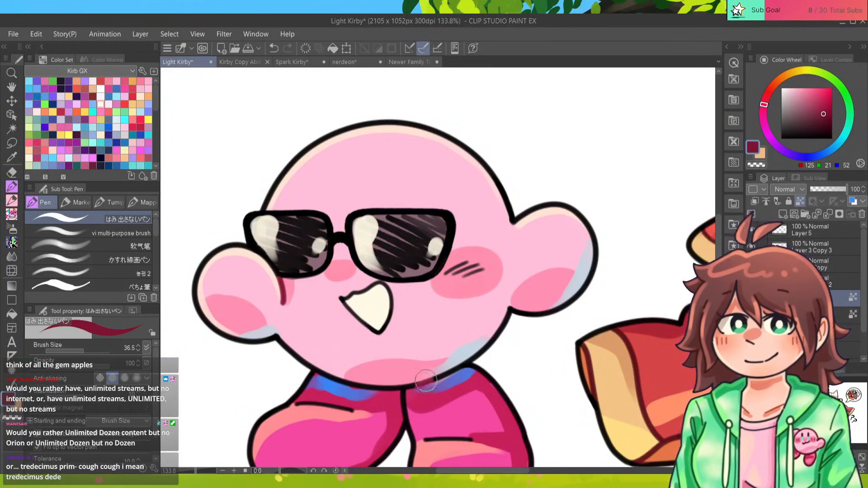
alt+click(414, 392)
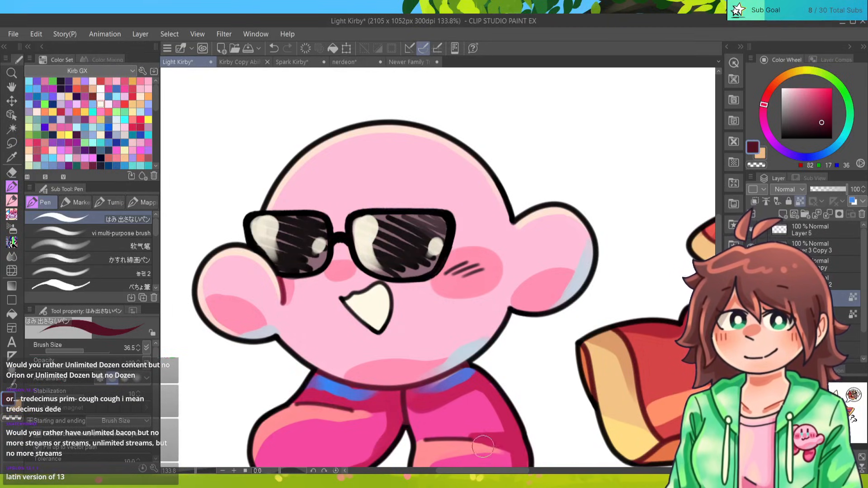
Recolour the plain Kirby's blush lines on the copied line layer, replacing the first pink attempt with RGB 212, 41, 87.
alt+click(551, 236)
click(820, 91)
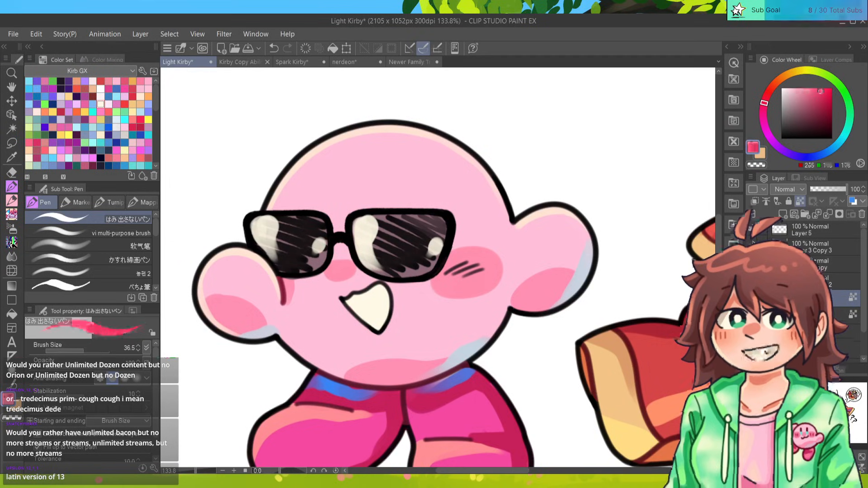
click(809, 264)
drag(474, 275, 488, 260)
key(ctrl+z)
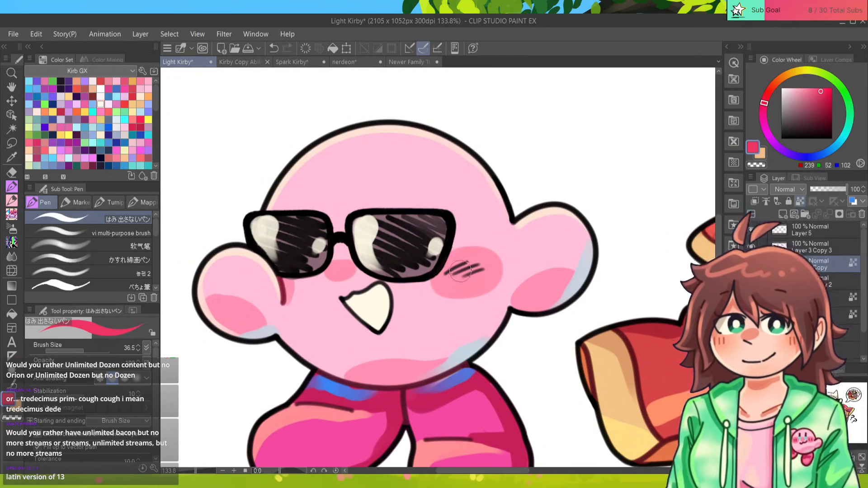
key(ctrl+z)
click(821, 97)
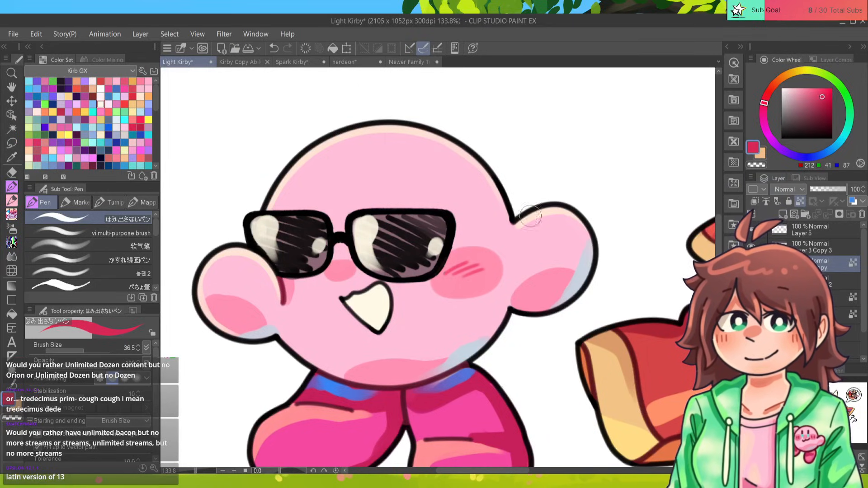
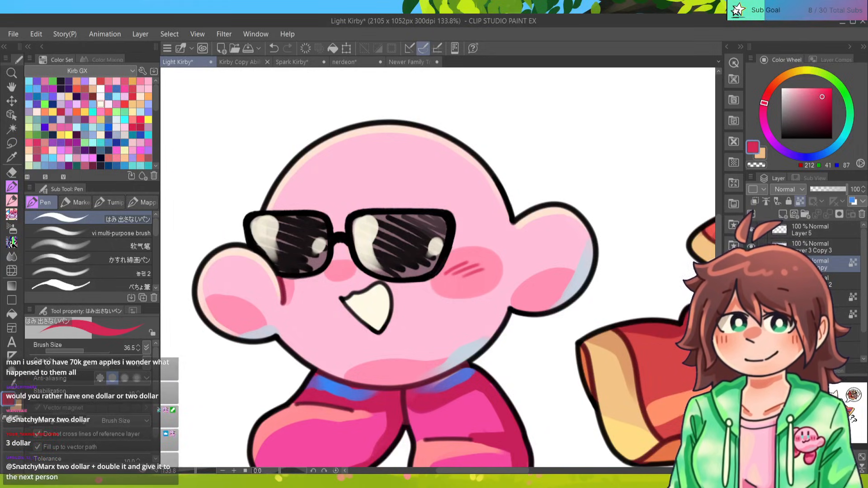
Sample blue RGB 95, 108, 206 and touch up the reflected light atop the plain Kirby's foot using 魔王厚塗りブラシ at size 14.6.
alt+click(458, 370)
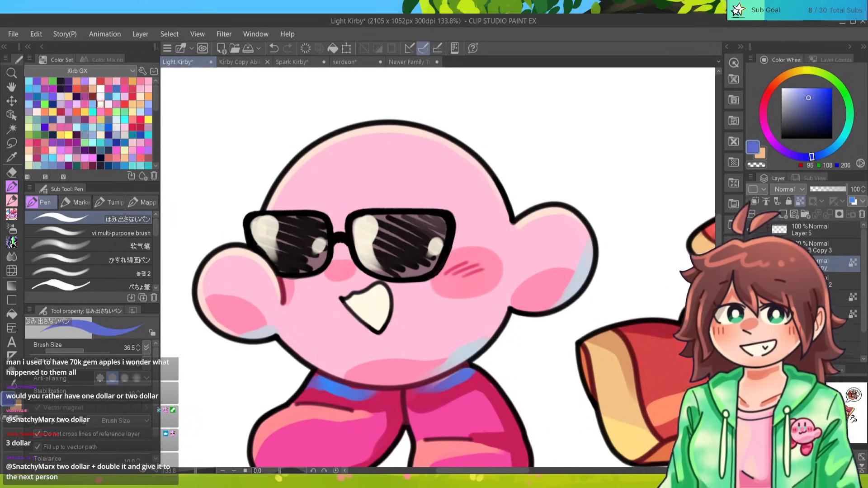
mouse_move(454, 374)
mouse_down()
mouse_move(425, 388)
mouse_move(459, 376)
mouse_up()
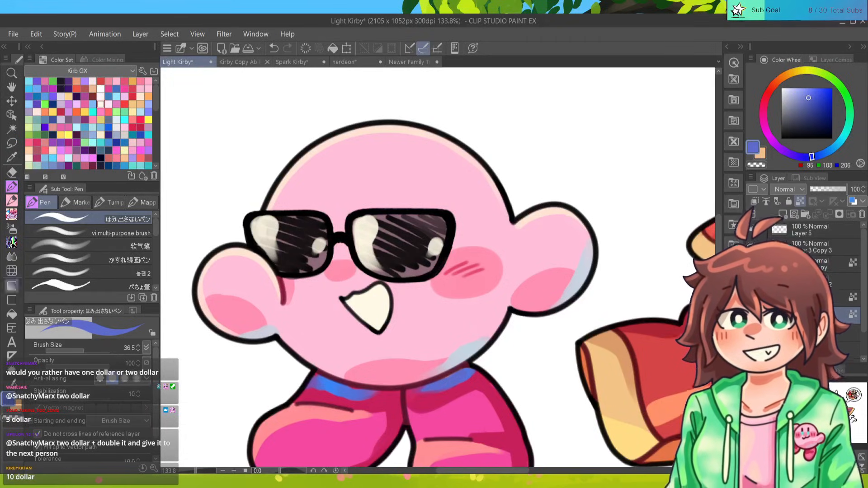
click(12, 214)
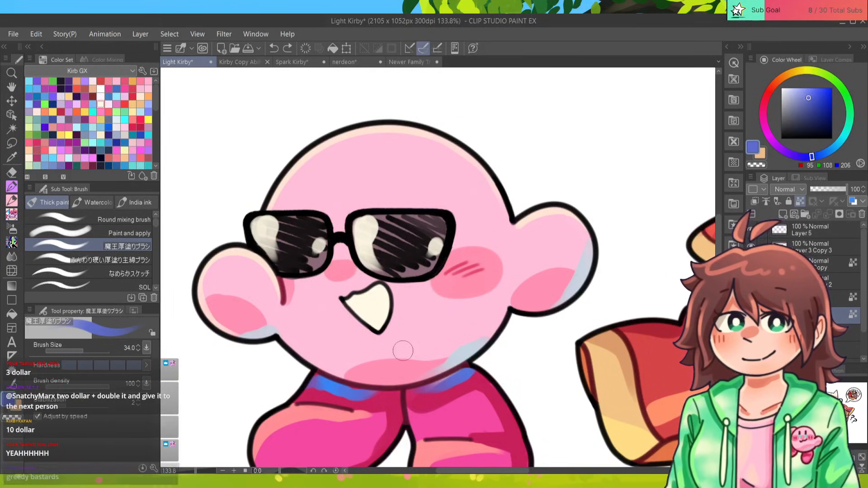
drag(437, 268, 433, 267)
drag(463, 372, 428, 389)
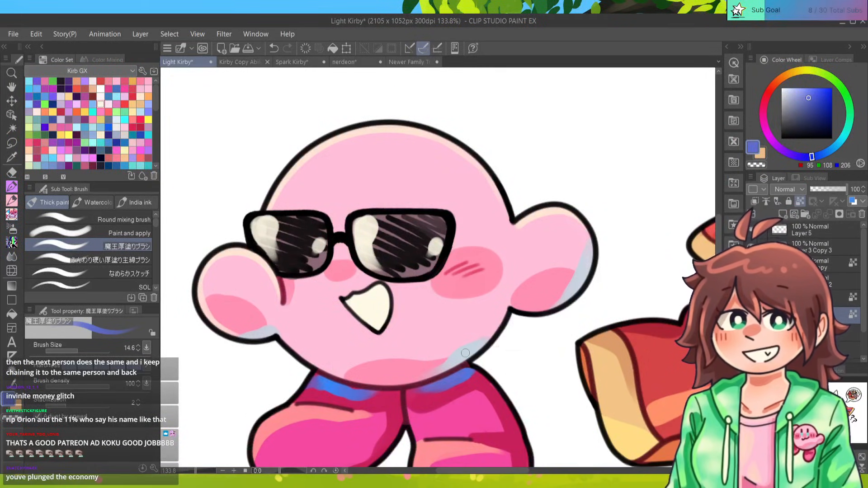
Recolour the cape's inner lines in the speech bubble with はみ出さないペン at 36.5, using the sampled cape red darkened to RGB 93, 11, 11.
scroll(437, 267, down, 5)
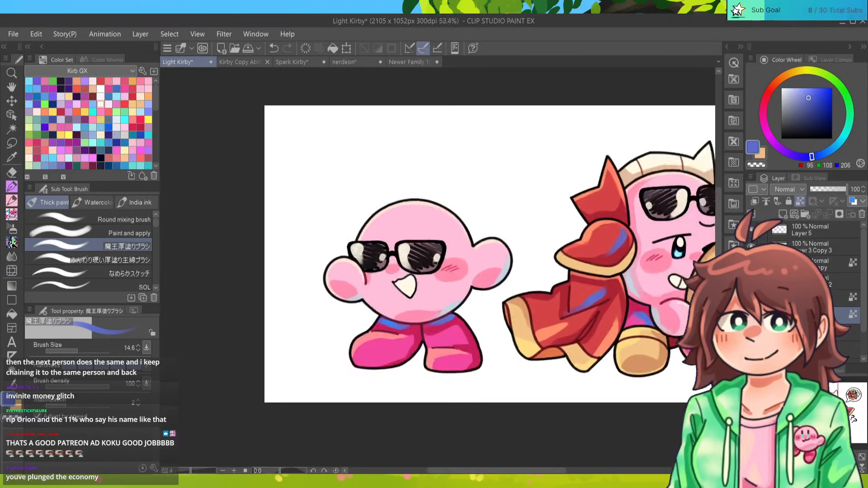
scroll(438, 266, up, 1)
drag(502, 263, 374, 273)
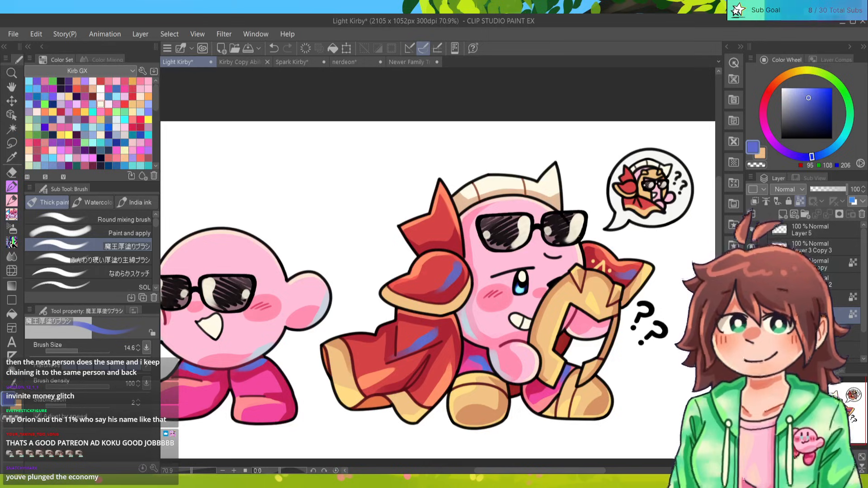
drag(543, 253, 352, 339)
drag(435, 272, 527, 273)
alt+click(447, 276)
click(826, 120)
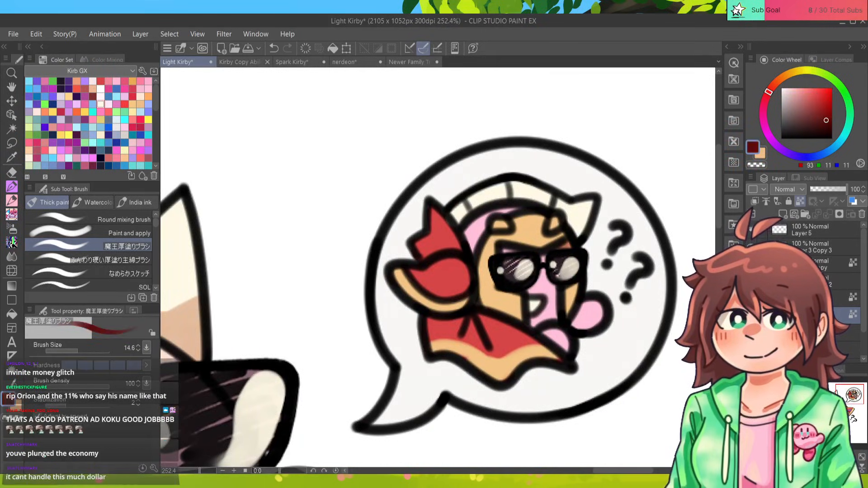
click(842, 297)
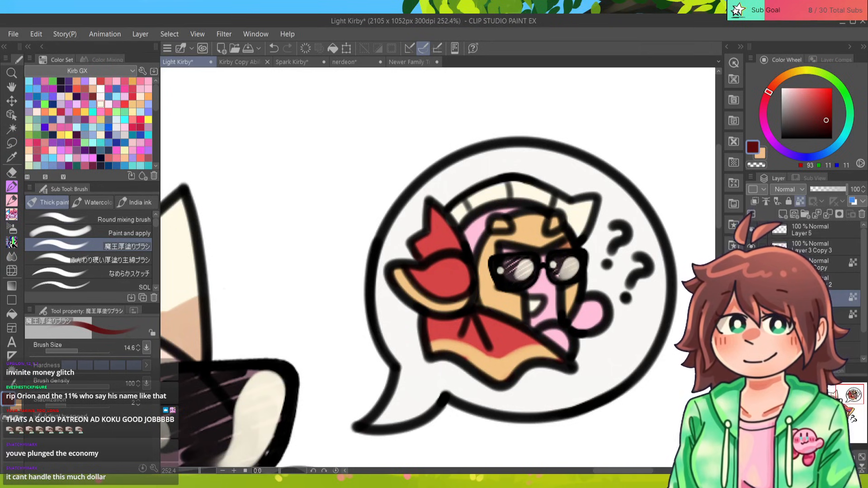
key(p)
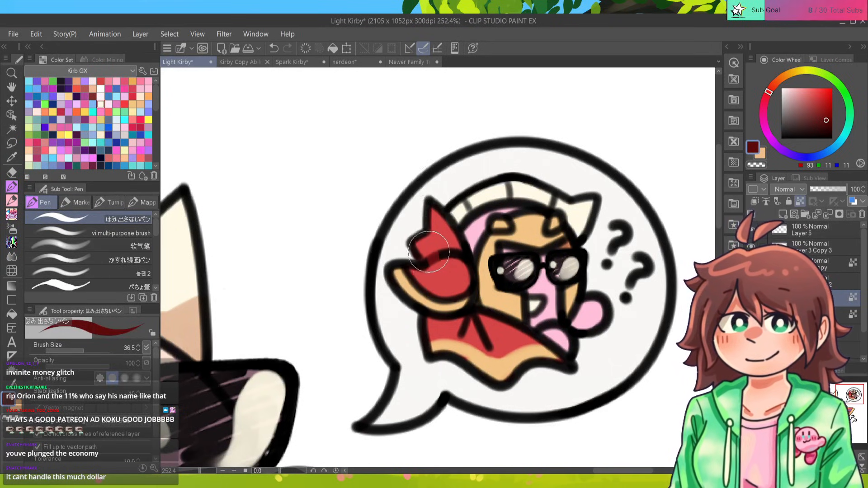
drag(429, 252, 460, 265)
mouse_move(409, 283)
mouse_down()
mouse_move(394, 274)
mouse_move(423, 291)
mouse_move(466, 293)
mouse_up()
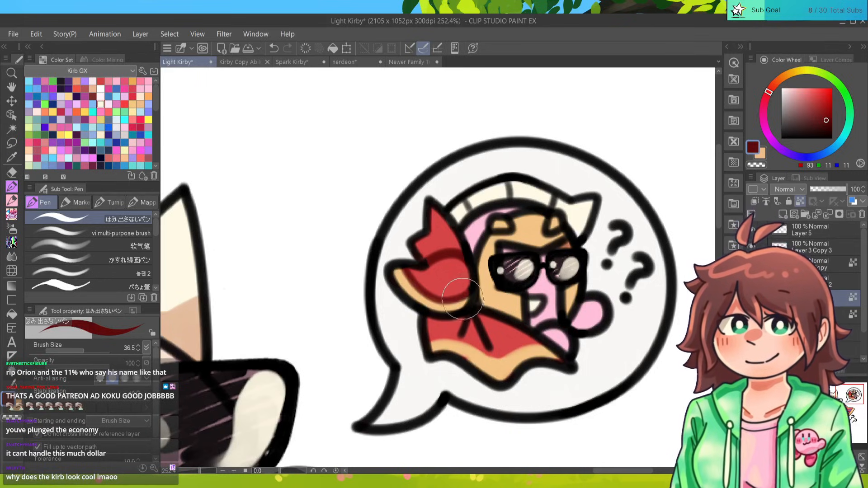
mouse_move(460, 336)
mouse_down()
mouse_move(485, 326)
mouse_move(492, 347)
mouse_up()
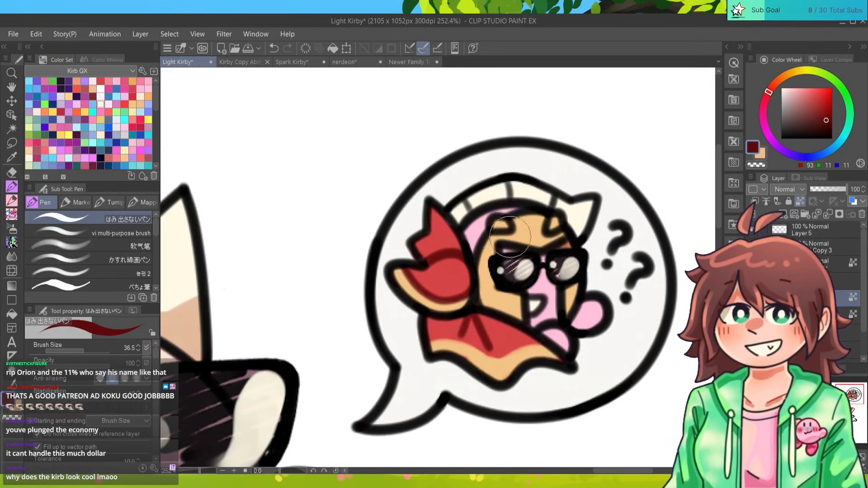
Recolour the mask's brow details and the crest's dividing lines on the speech bubble Kirby with the same dark red.
mouse_move(515, 213)
mouse_down()
mouse_move(498, 226)
mouse_move(511, 230)
mouse_move(502, 230)
mouse_up()
mouse_move(540, 208)
mouse_down()
mouse_move(556, 226)
mouse_move(554, 239)
mouse_move(565, 213)
mouse_up()
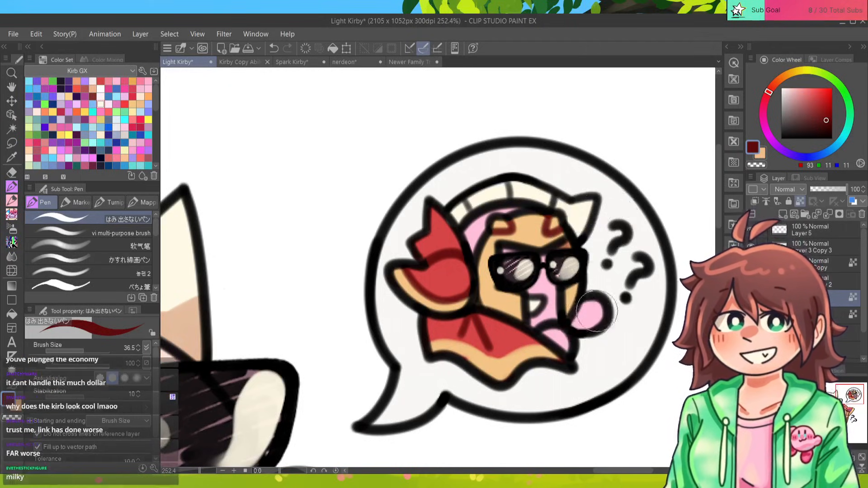
mouse_move(463, 210)
mouse_down()
mouse_move(511, 188)
mouse_move(509, 199)
mouse_move(545, 201)
mouse_move(553, 212)
mouse_move(550, 199)
mouse_up()
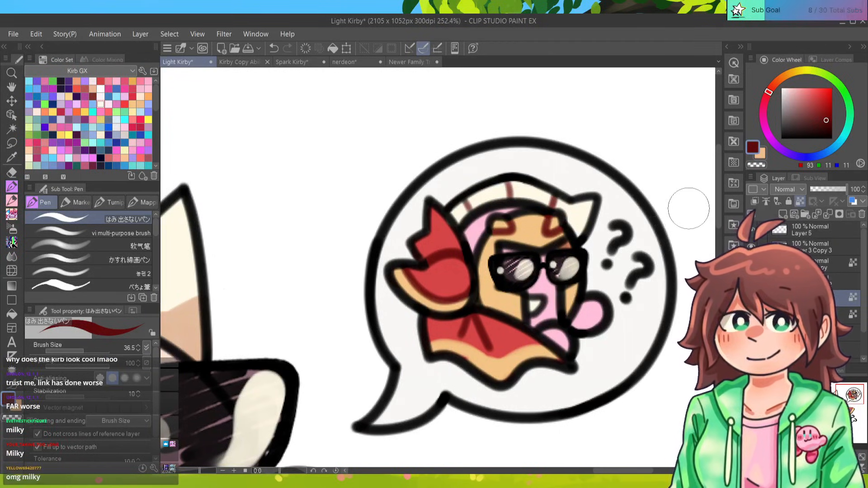
scroll(441, 271, down, 10)
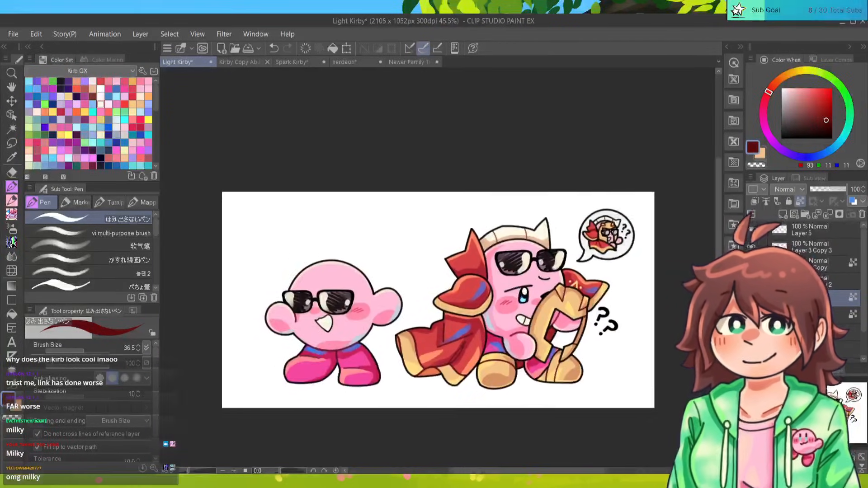
Fill the background behind both Kirbys with a diagonal Astronaut Glow gradient running from blue at lower left to lavender at upper right.
drag(441, 271, 437, 278)
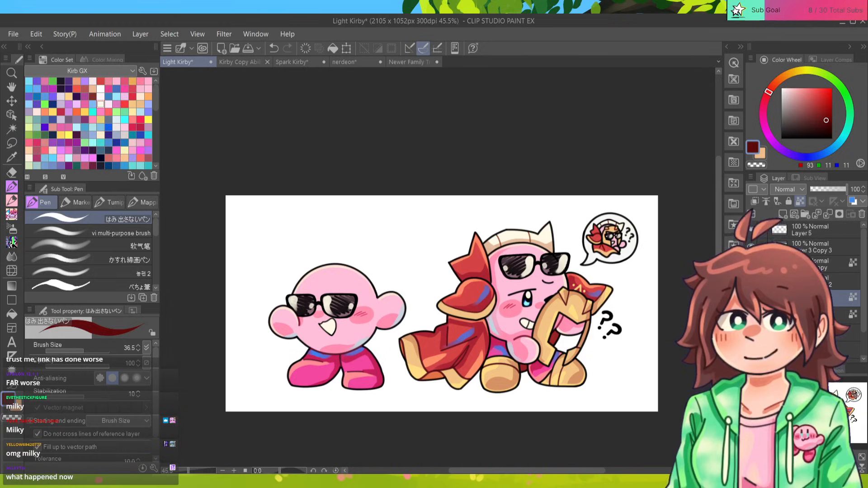
click(840, 332)
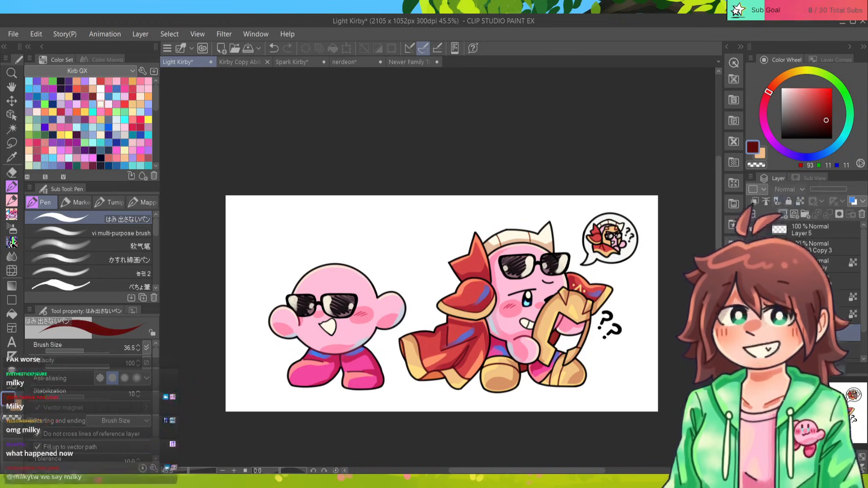
key(g)
key(g)
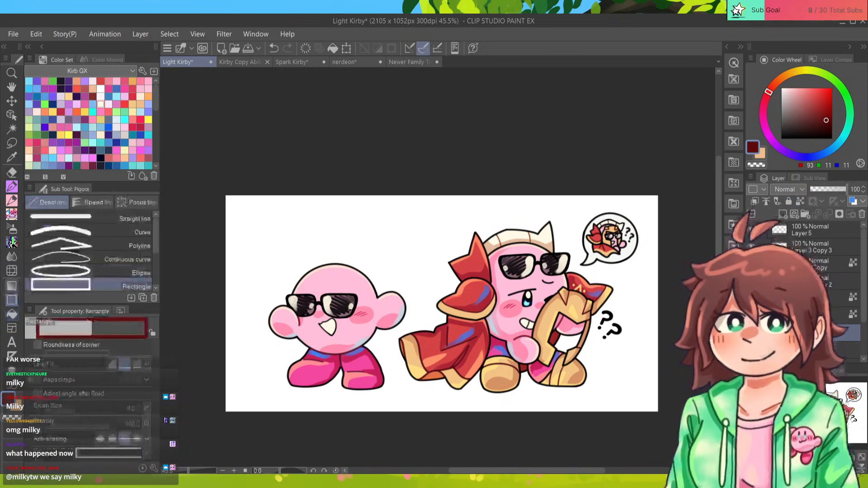
drag(222, 355, 655, 355)
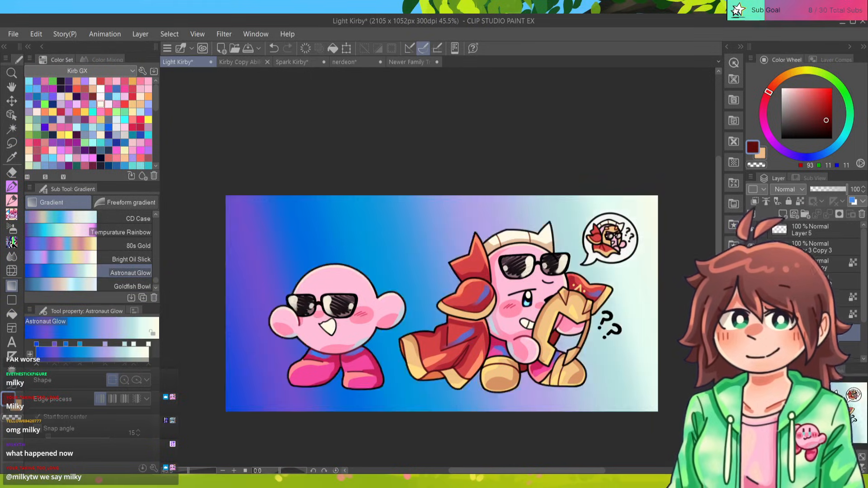
key(ctrl+minus)
key(ctrl+minus)
key(ctrl+minus)
drag(287, 362, 600, 179)
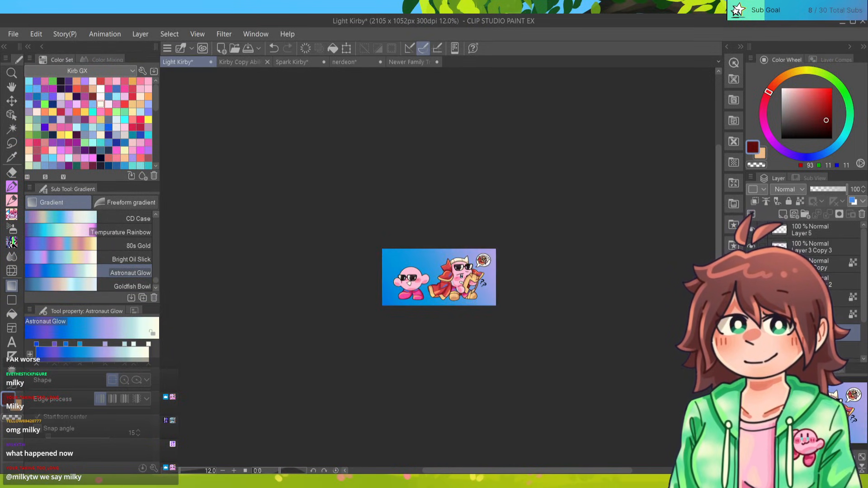
drag(273, 371, 573, 188)
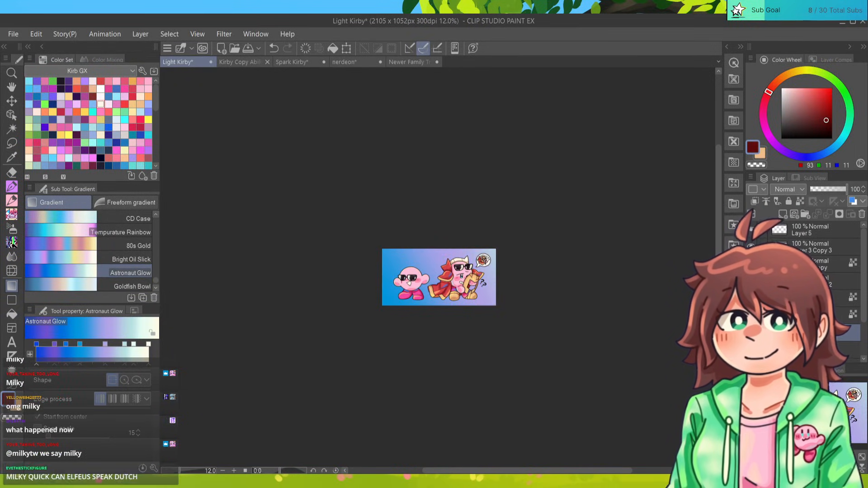
Paint a white glow (RGB 255, 255, 255) behind both Kirbys and inside the mask opening with the Soft airbrush at size 159.5.
key(ctrl+plus)
key(ctrl+plus)
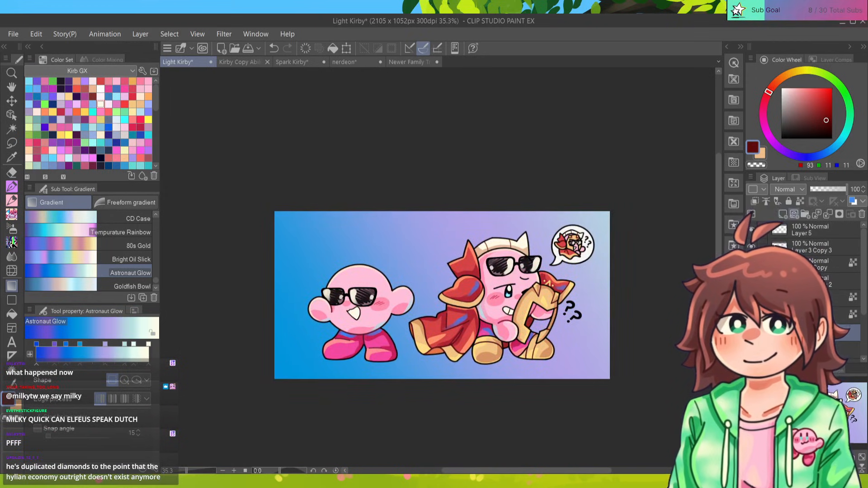
key(j)
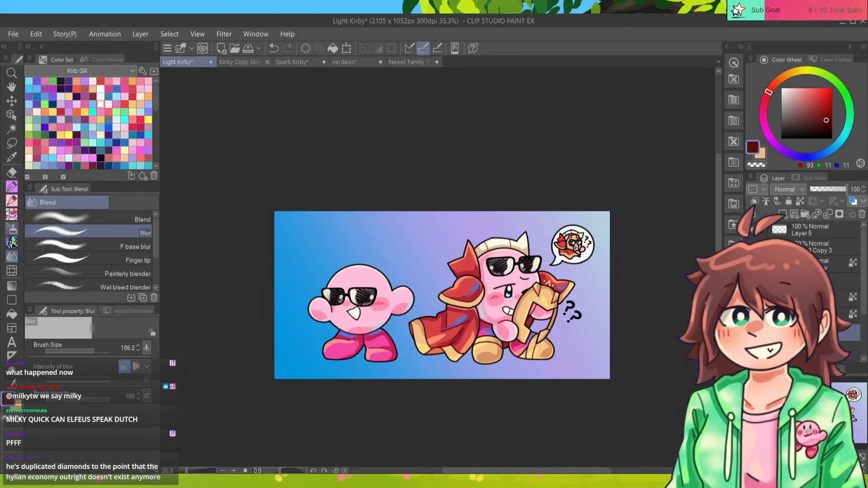
click(88, 218)
click(793, 95)
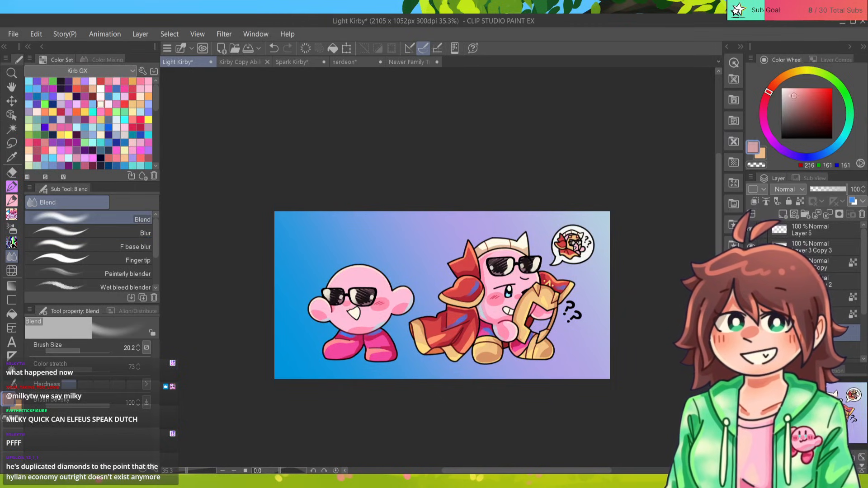
click(780, 89)
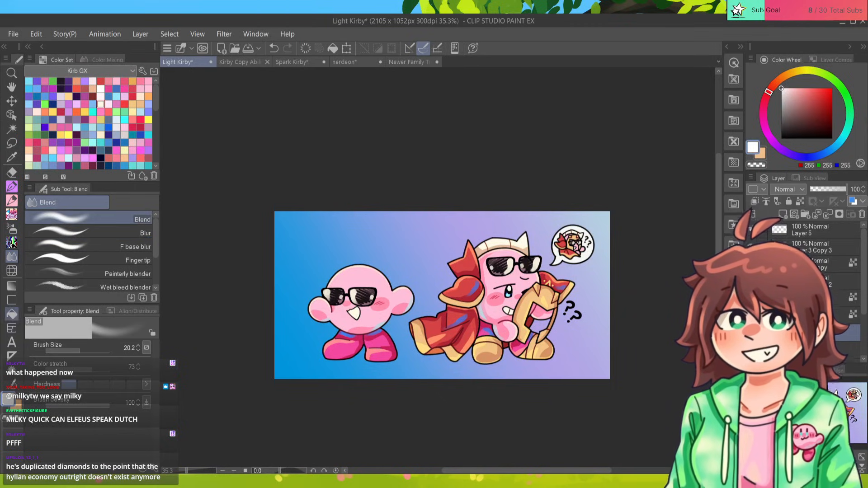
click(12, 228)
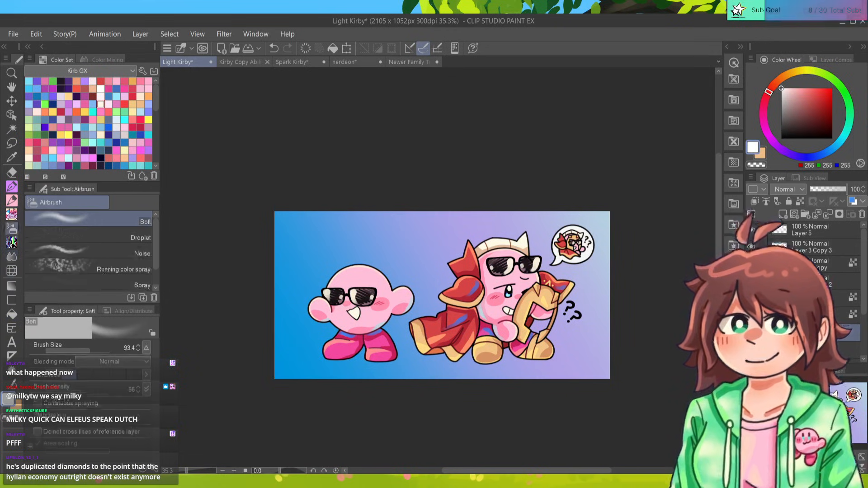
drag(89, 350, 93, 350)
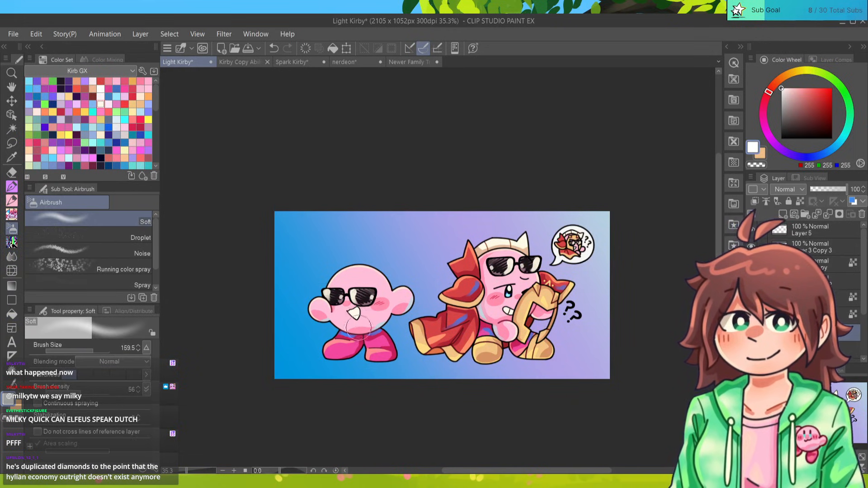
mouse_move(359, 327)
mouse_down()
mouse_move(384, 306)
mouse_move(379, 283)
mouse_move(342, 286)
mouse_move(332, 301)
mouse_move(345, 334)
mouse_up()
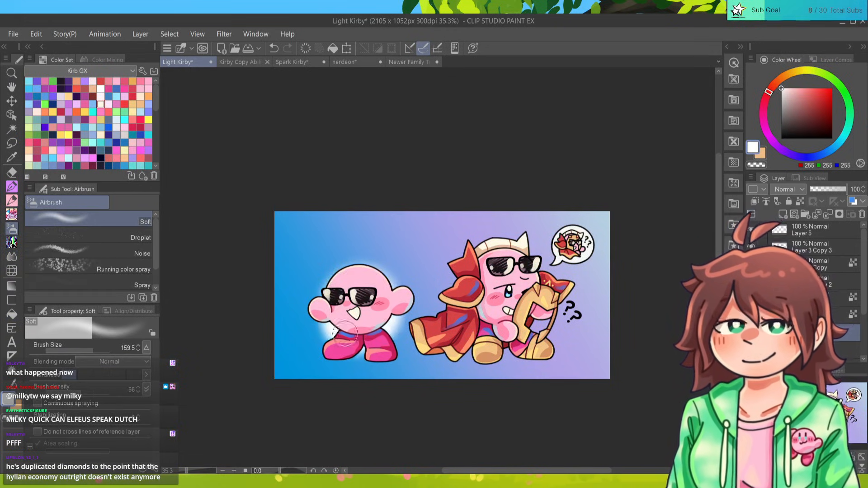
mouse_move(497, 290)
mouse_down()
mouse_move(469, 277)
mouse_move(481, 331)
mouse_move(529, 290)
mouse_move(500, 250)
mouse_move(470, 267)
mouse_move(470, 335)
mouse_up()
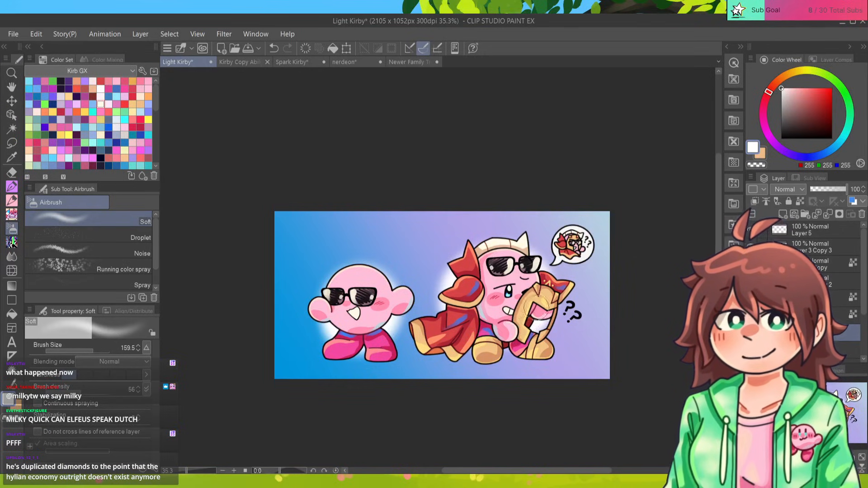
mouse_move(538, 312)
mouse_down()
mouse_move(556, 319)
mouse_move(534, 333)
mouse_up()
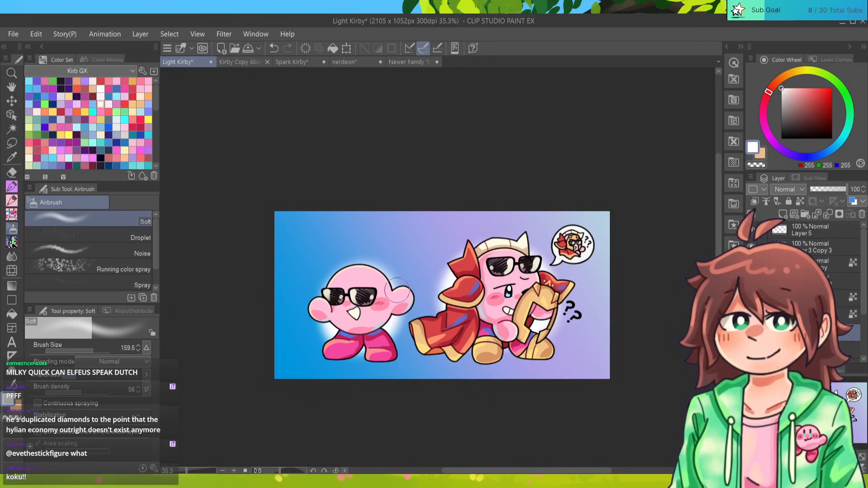
Browse the decoration effect brushes and choose 模様 薄金 for the background pattern.
key(b)
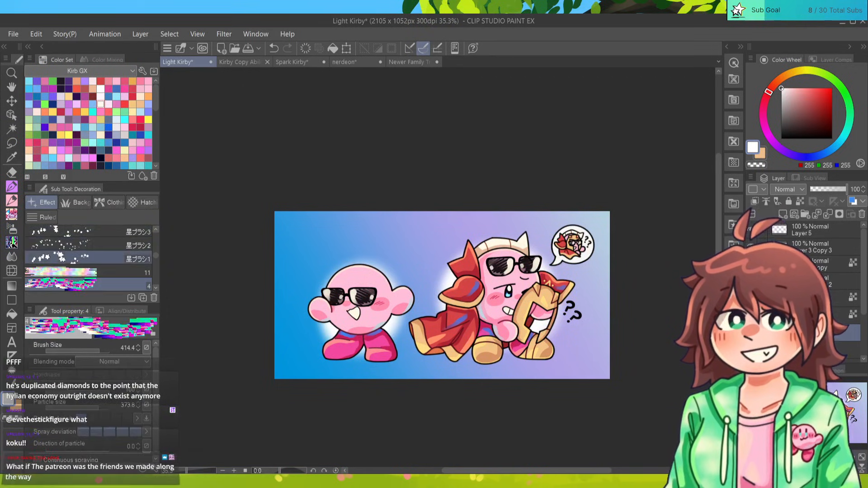
scroll(90, 258, up, 3)
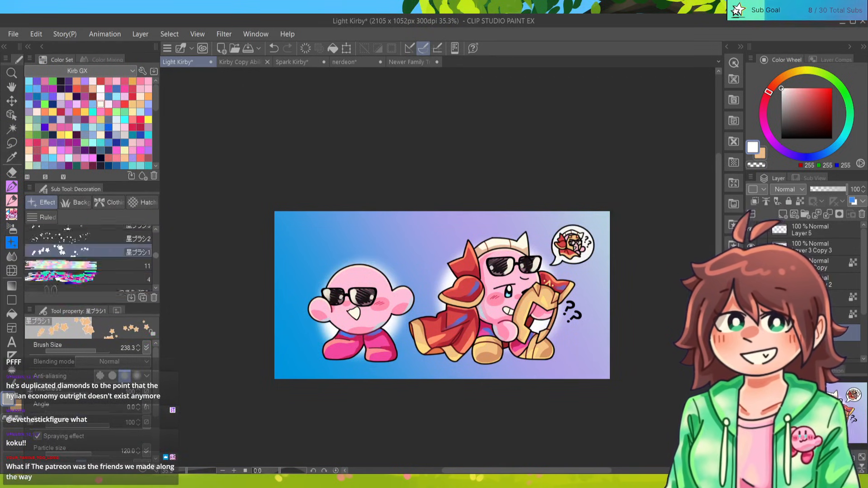
scroll(88, 257, down, 3)
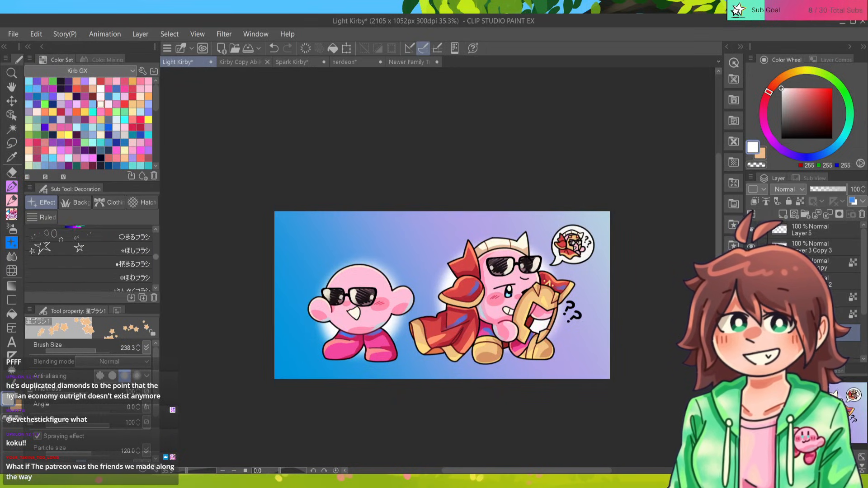
scroll(88, 258, up, 3)
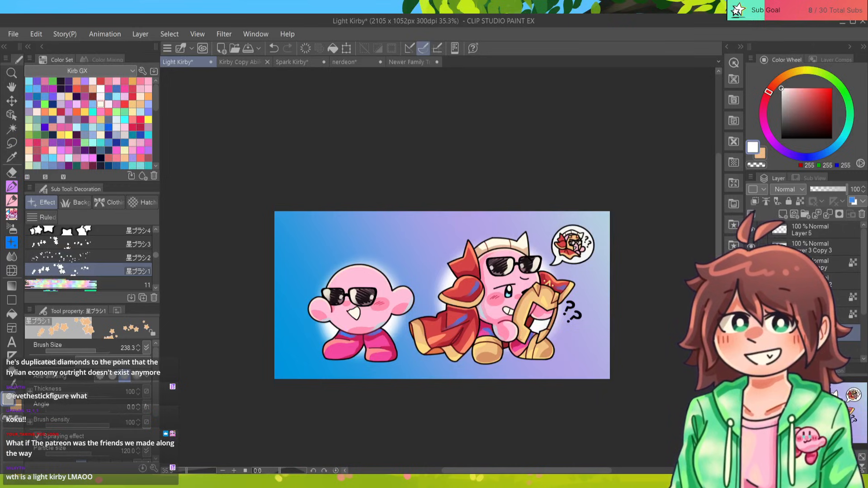
scroll(88, 257, down, 2)
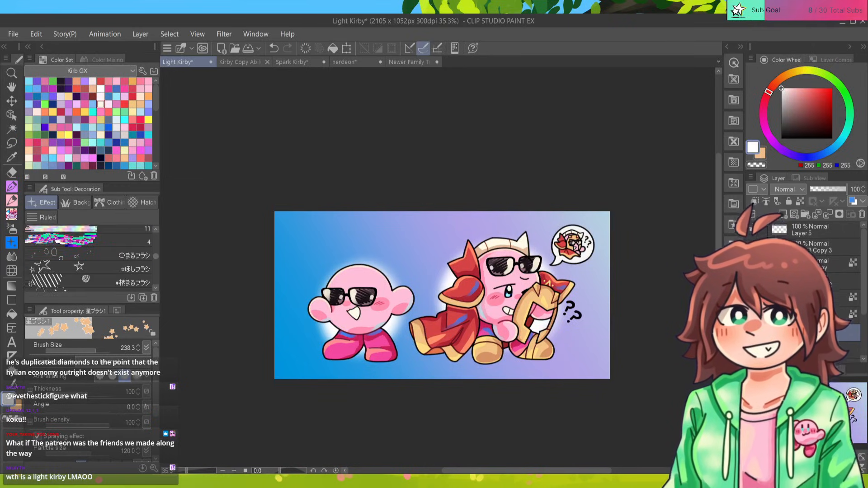
scroll(89, 258, down, 2)
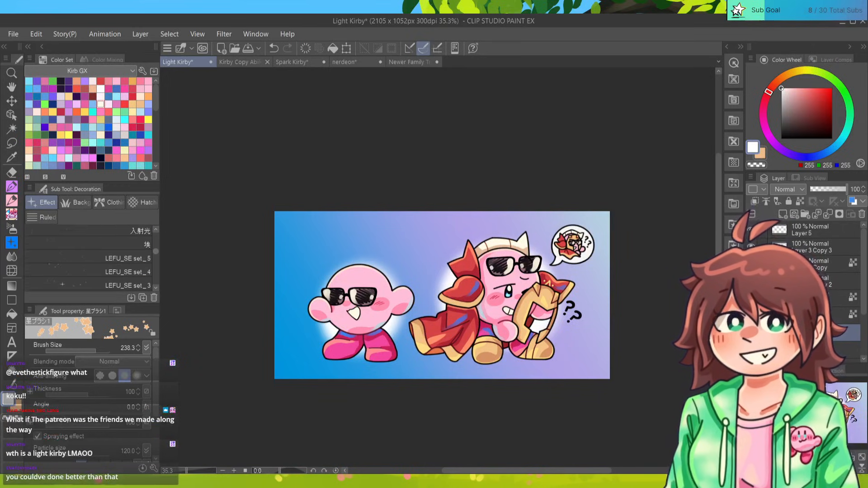
scroll(88, 257, down, 3)
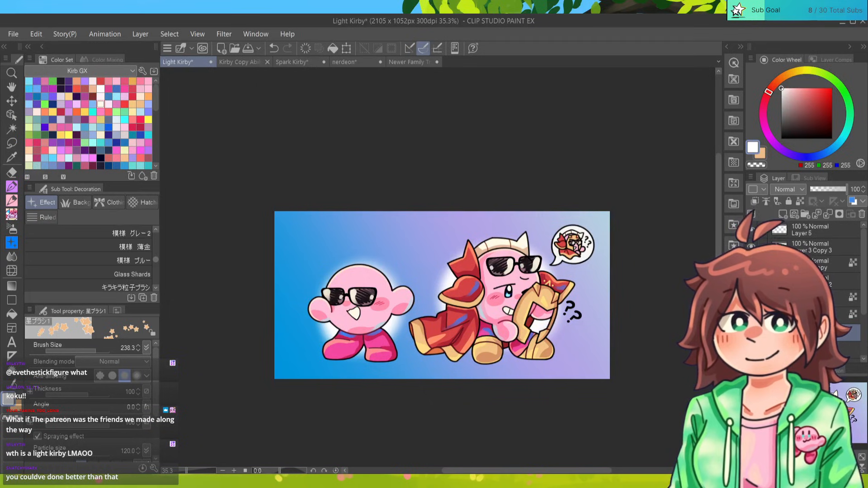
scroll(88, 257, down, 5)
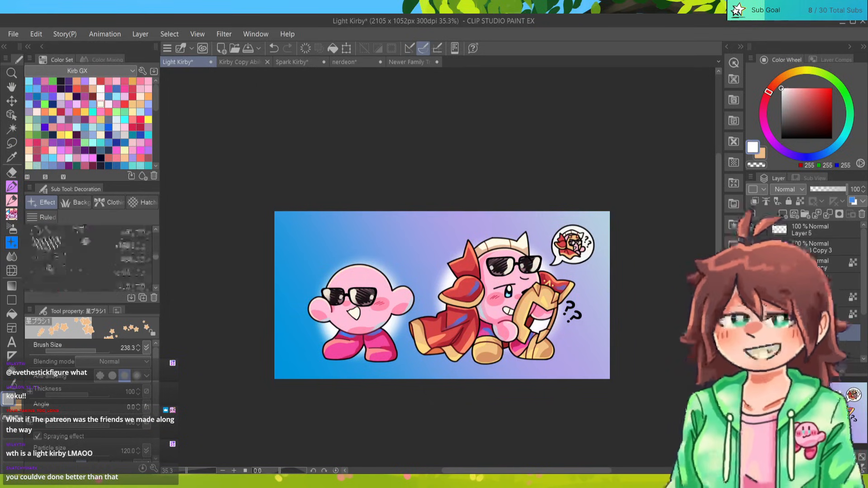
scroll(88, 258, up, 4)
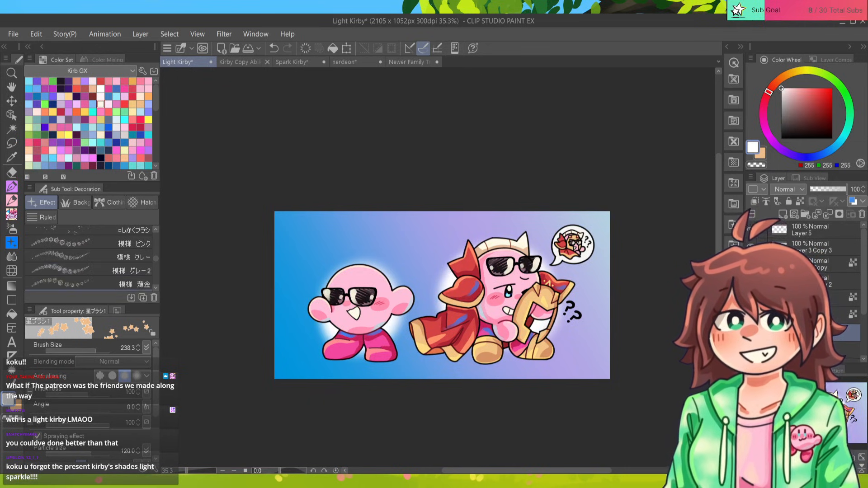
click(91, 284)
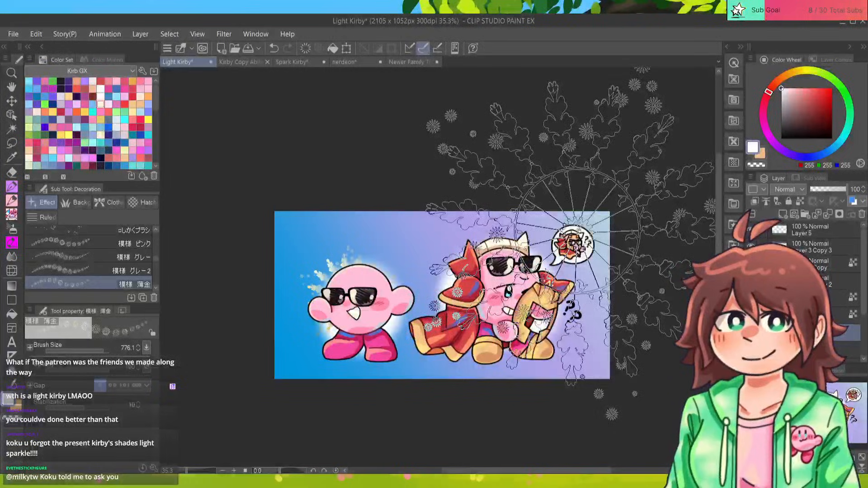
Try stamping the 模様 薄金 pattern around the plain Kirby's head at brush size 776.1.
key(ctrl+z)
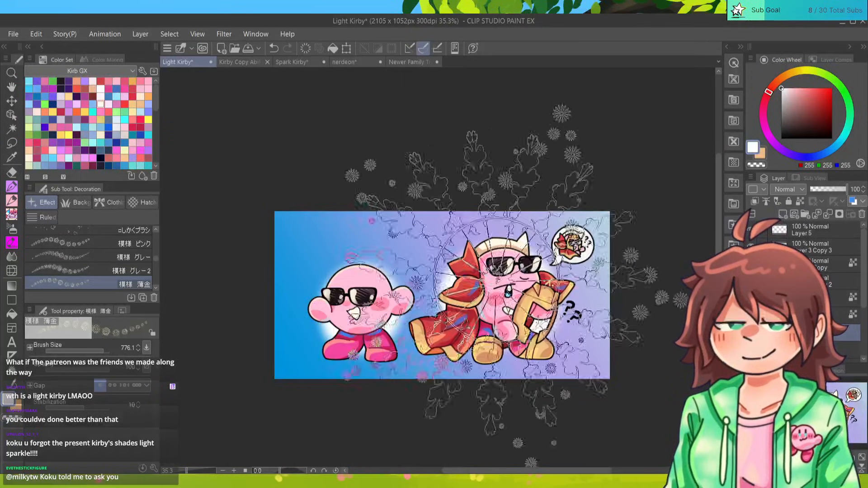
key(ctrl+y)
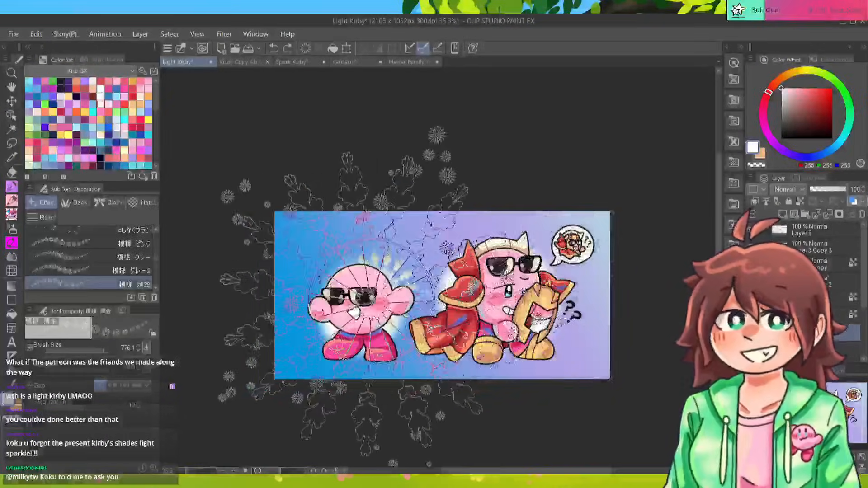
key(ctrl+z)
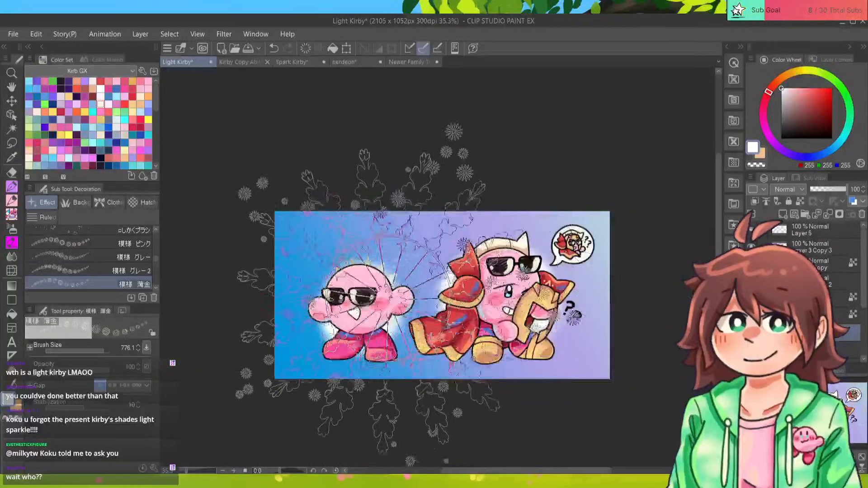
click(369, 282)
key(ctrl+z)
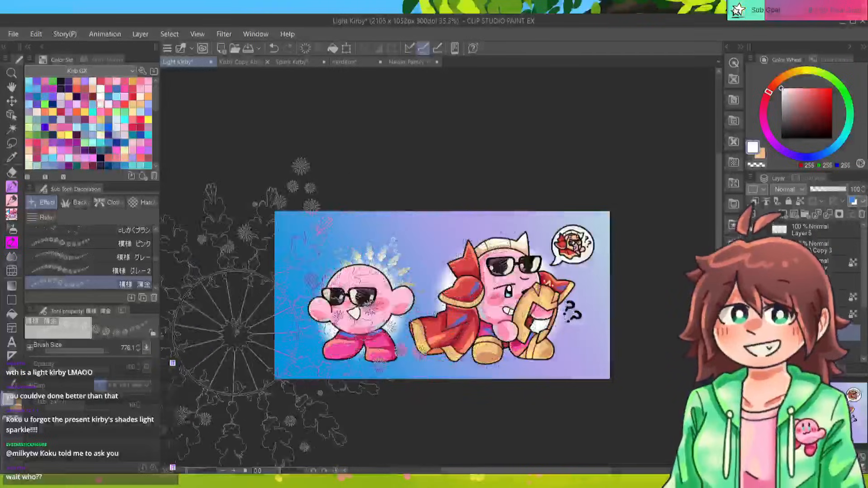
Stamp a large 模様 薄金 leaf ring centred behind the plain Kirby at brush size 1864.3, redoing it until it is well placed.
click(367, 278)
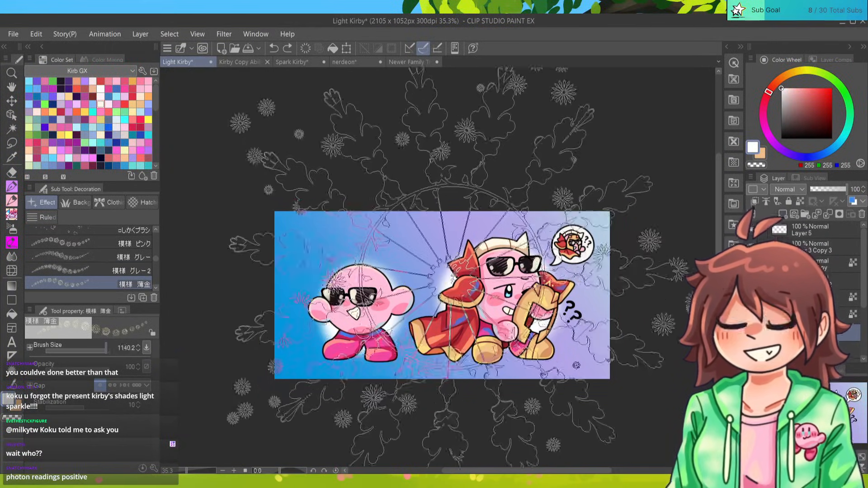
key(ctrl+z)
key(ctrl+y)
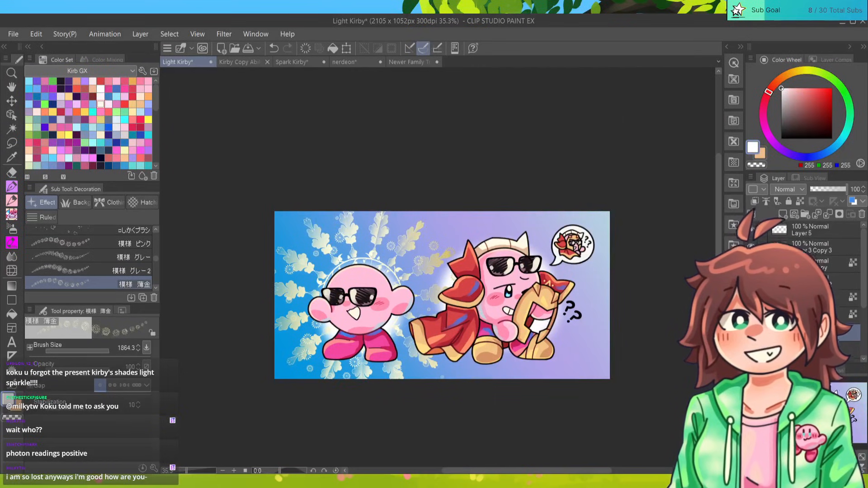
key(ctrl+z)
key(ctrl+y)
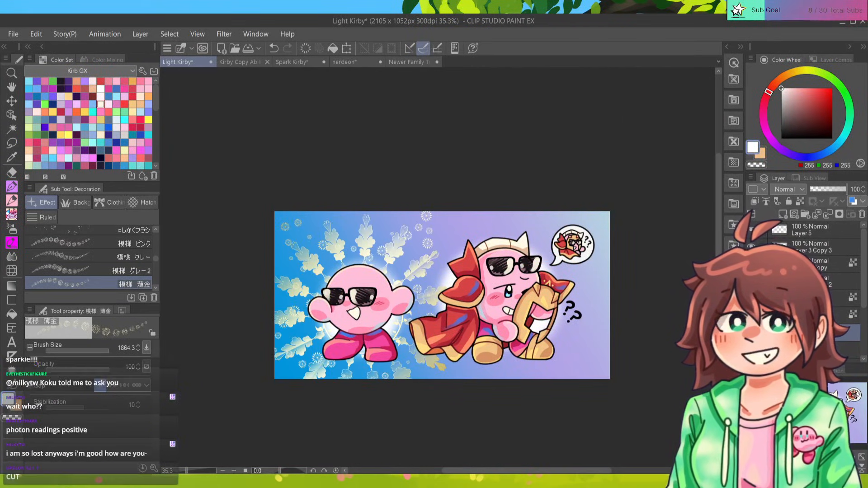
key(ctrl+z)
key(ctrl+y)
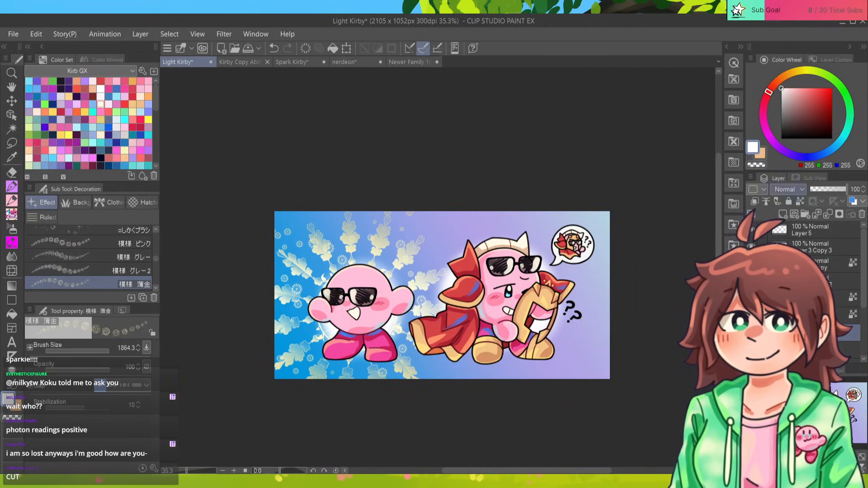
Try Overlay, Linear burn, Subtract and Lighten as the blending mode of the leaf pattern layer, leaving it on Lighten.
click(789, 189)
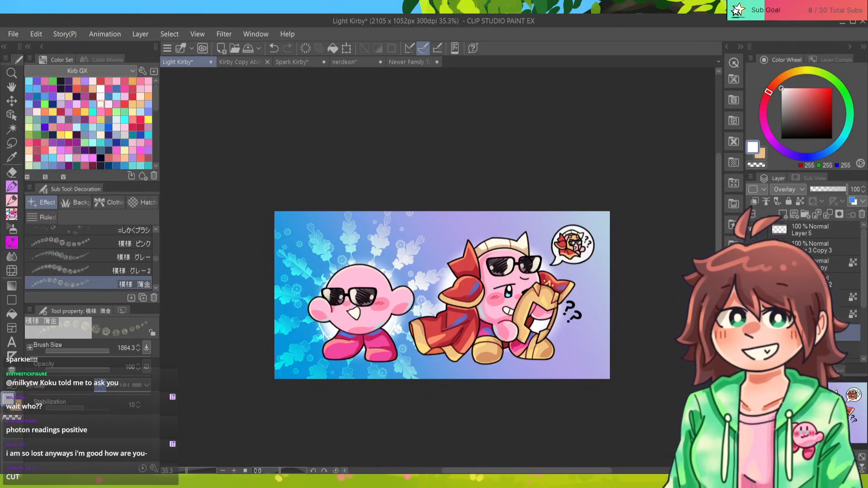
click(789, 199)
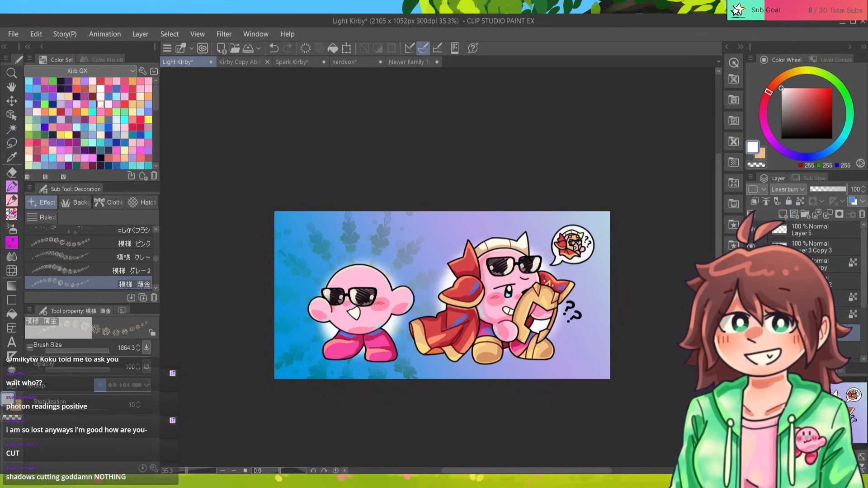
scroll(786, 190, down, 1)
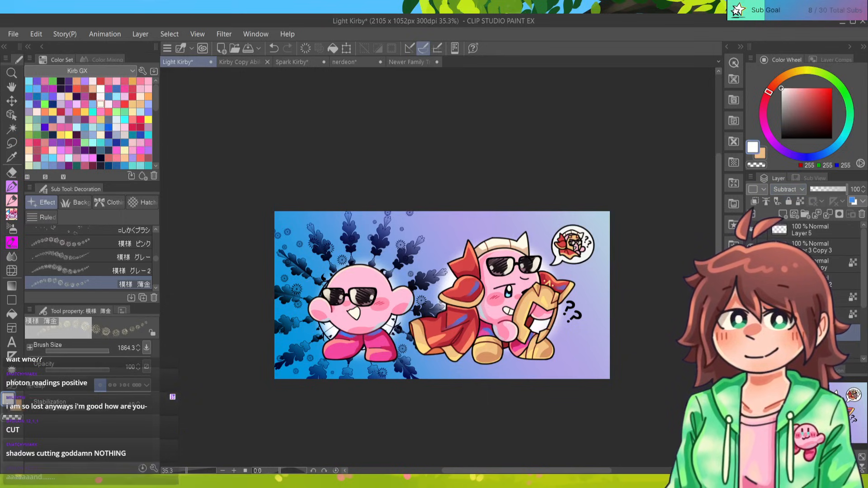
scroll(787, 189, down, 2)
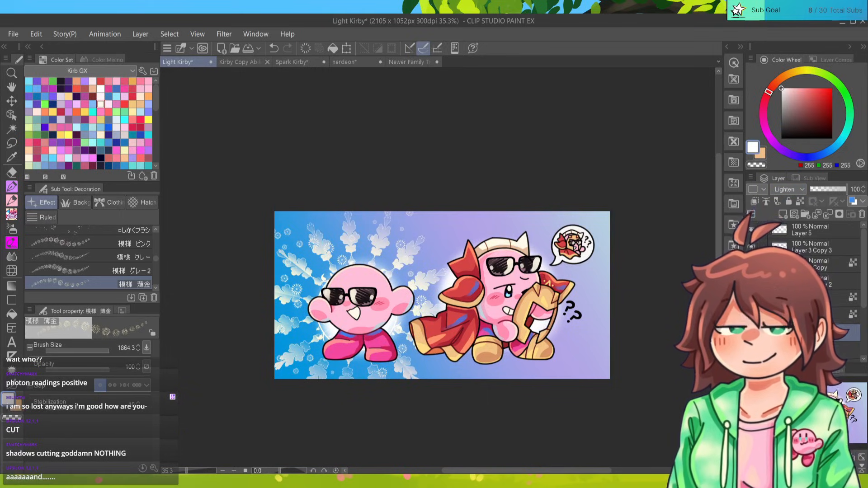
click(814, 247)
key(ctrl+t)
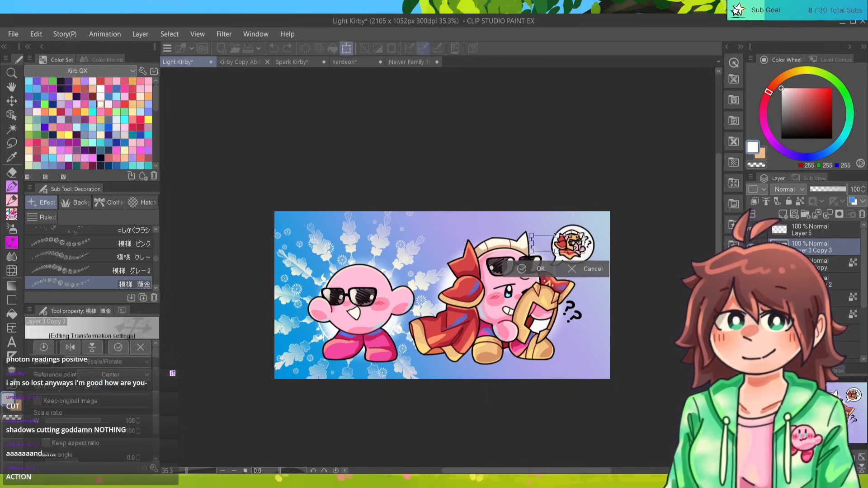
click(522, 269)
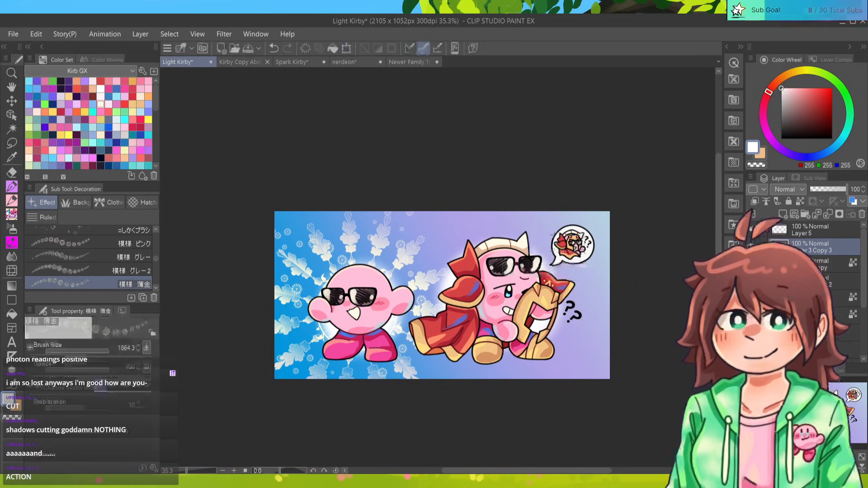
Scale the leaf pattern layer down to 90% and shift it to sit centred behind the plain Kirby.
click(816, 332)
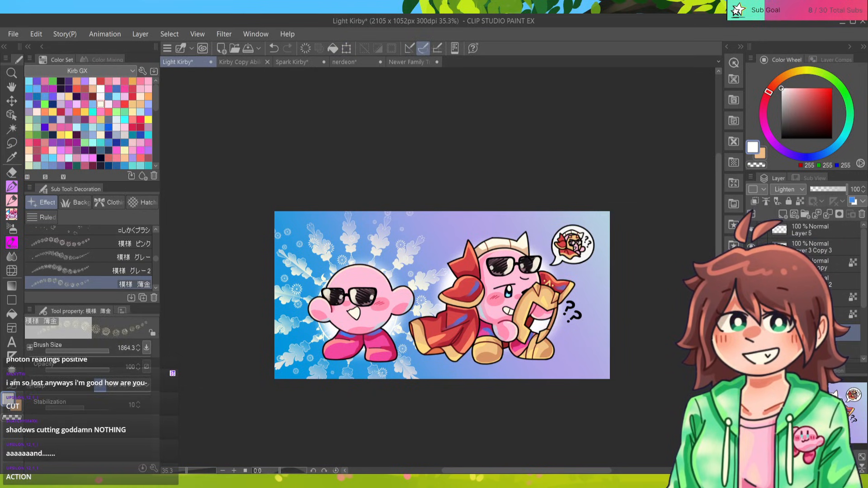
key(ctrl+t)
drag(478, 212, 458, 227)
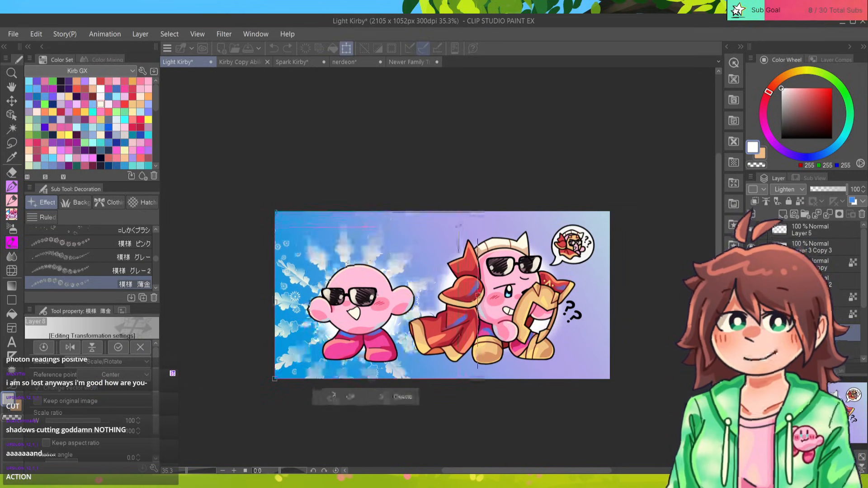
drag(416, 271, 429, 263)
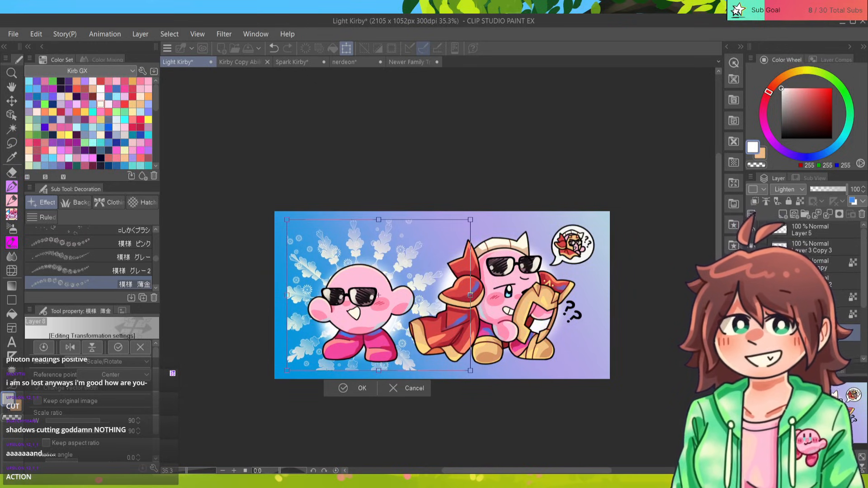
click(343, 388)
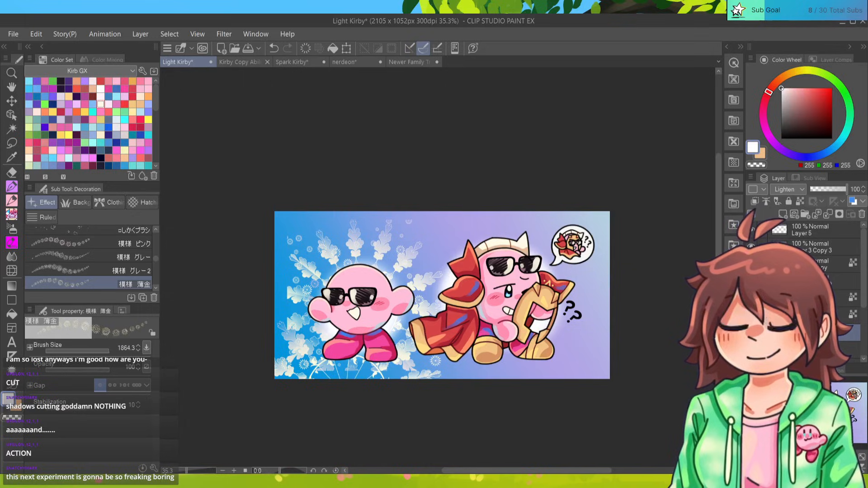
Remove the leaf pattern from behind the plain Kirby and undo one more test stamp.
click(862, 214)
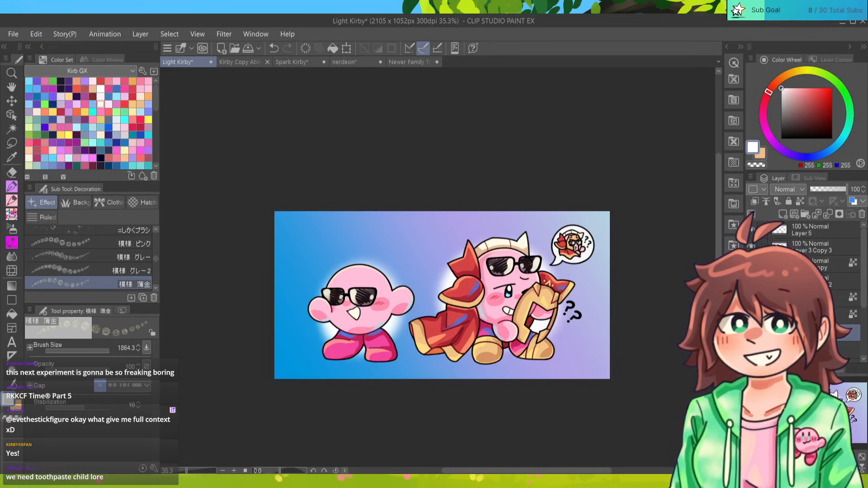
click(388, 287)
key(ctrl+z)
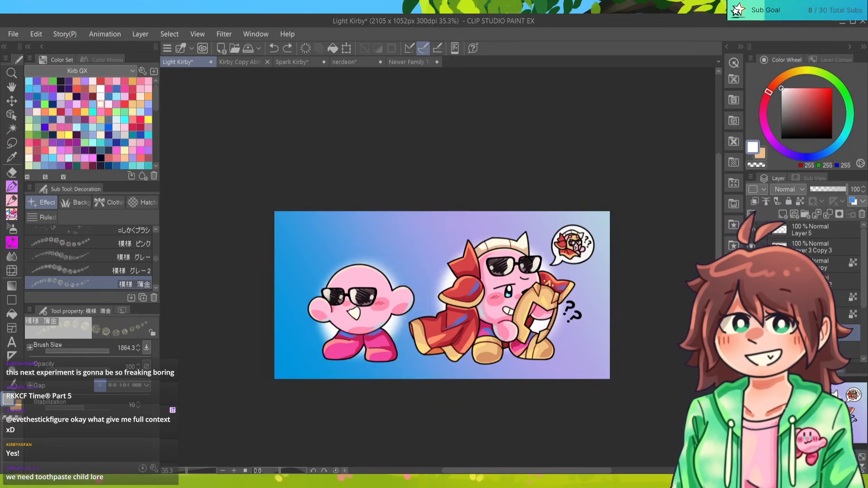
Test the Glass Shards effect brush at size 244.2 and set the background effect layer's blending mode to Add (Glow).
drag(109, 351, 96, 351)
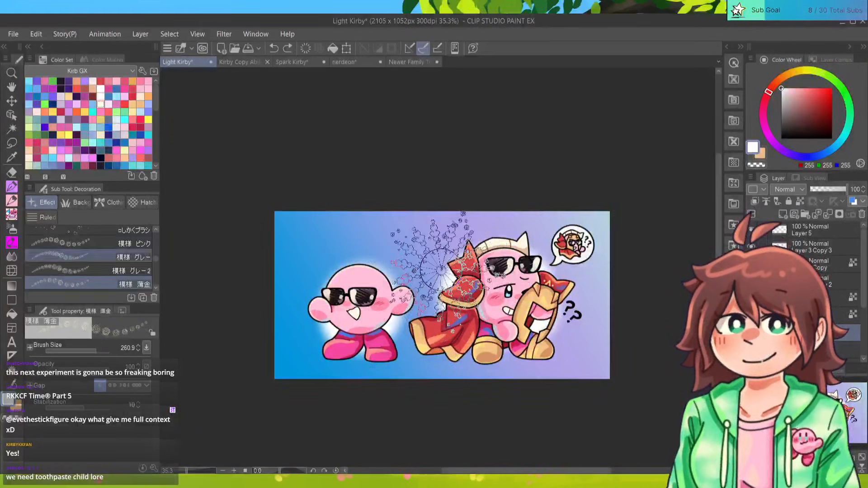
drag(156, 258, 156, 259)
scroll(91, 258, down, 8)
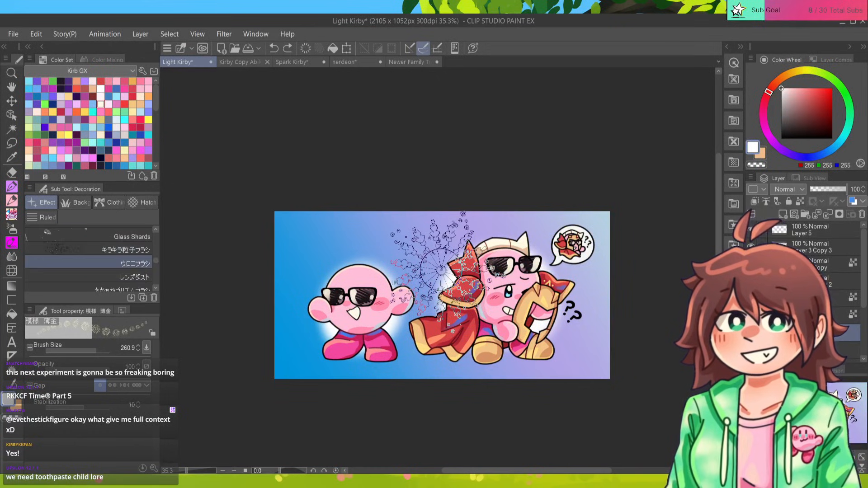
click(47, 232)
mouse_move(369, 277)
mouse_down()
mouse_move(366, 320)
mouse_move(384, 317)
mouse_up()
key(ctrl+z)
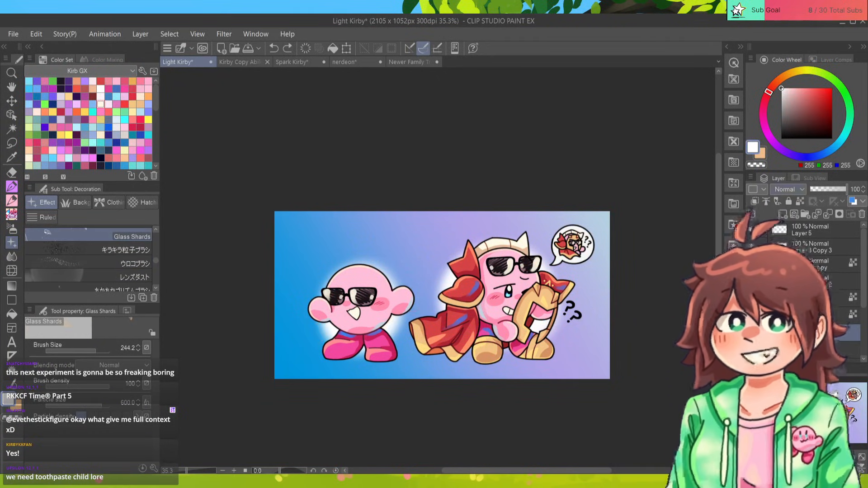
key(ctrl+y)
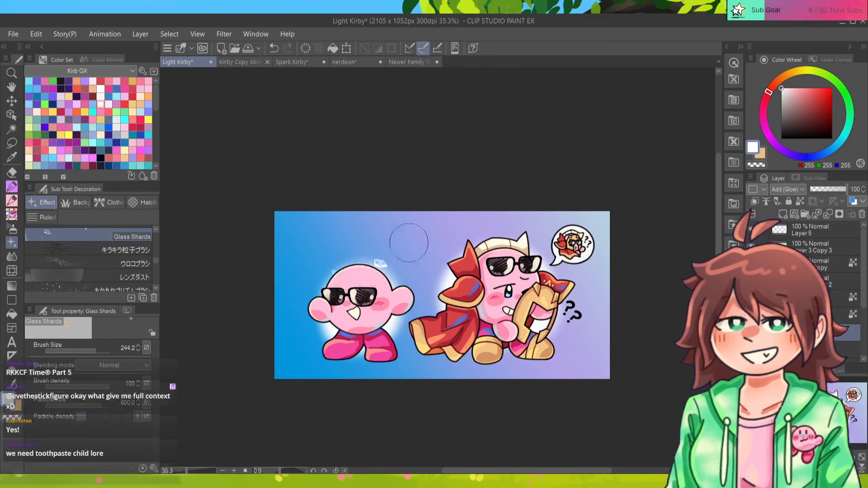
Try scattering Glass Shards at brush size 244.2 around both Kirbys, undoing each attempt.
mouse_move(409, 244)
mouse_down()
mouse_move(365, 339)
mouse_move(379, 344)
mouse_move(341, 339)
mouse_move(271, 394)
mouse_up()
key(ctrl+z)
drag(320, 329, 342, 292)
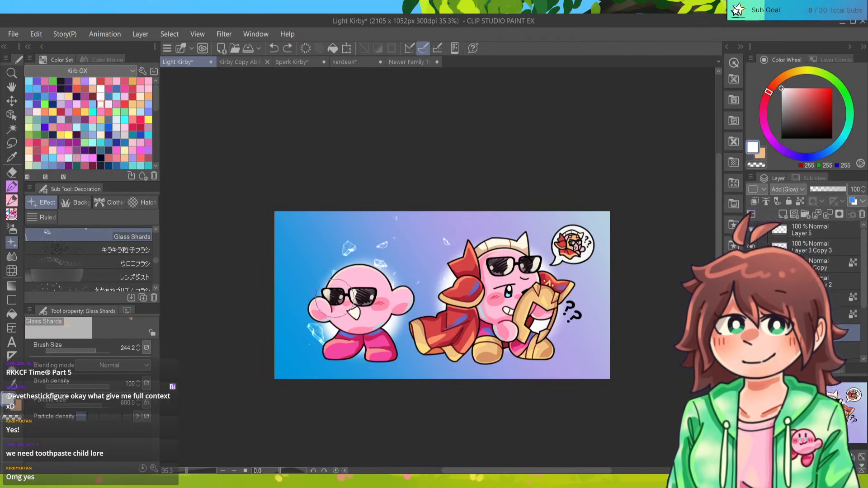
mouse_move(479, 323)
mouse_down()
mouse_move(543, 234)
mouse_move(578, 393)
mouse_up()
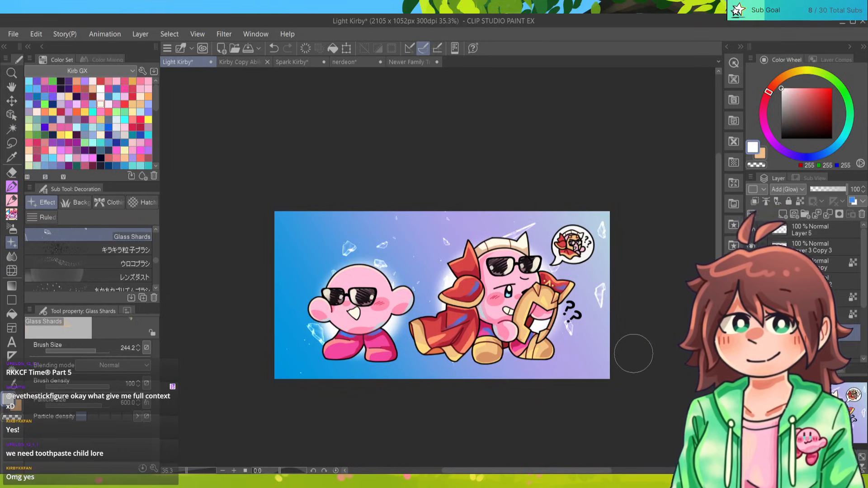
key(ctrl+z)
key(ctrl+z)
key(ctrl+z)
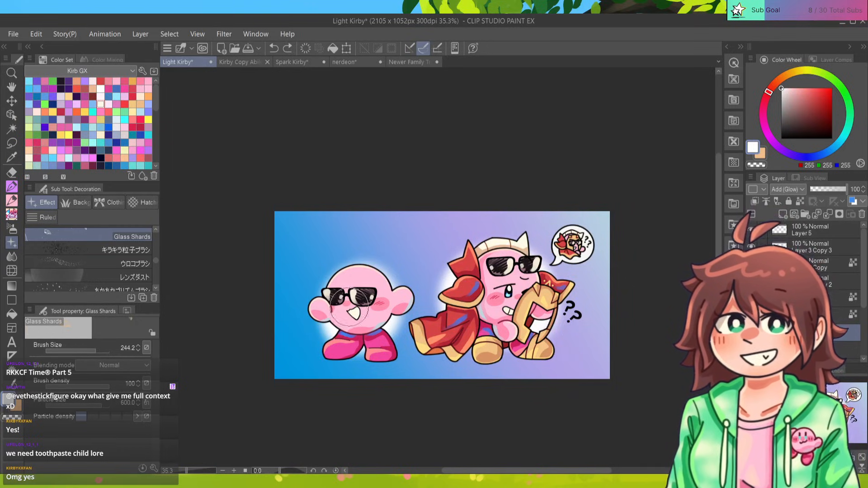
drag(336, 306, 387, 303)
drag(462, 282, 531, 317)
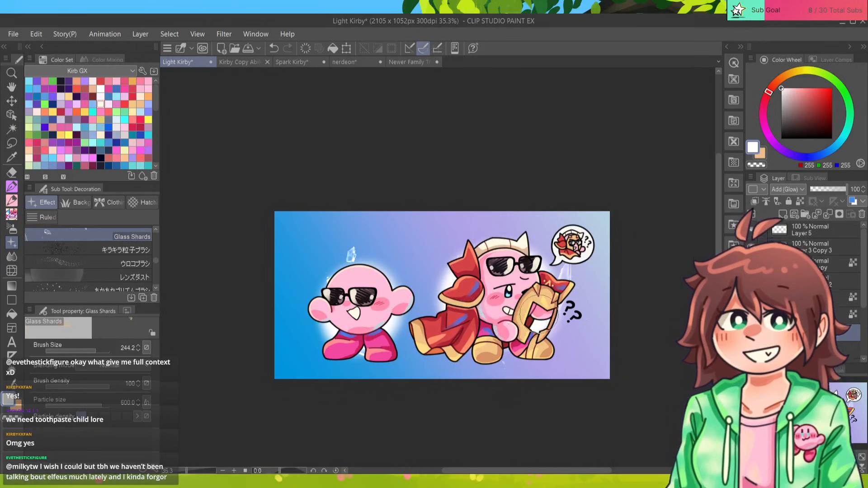
mouse_move(365, 289)
mouse_down()
mouse_move(387, 306)
mouse_move(376, 362)
mouse_up()
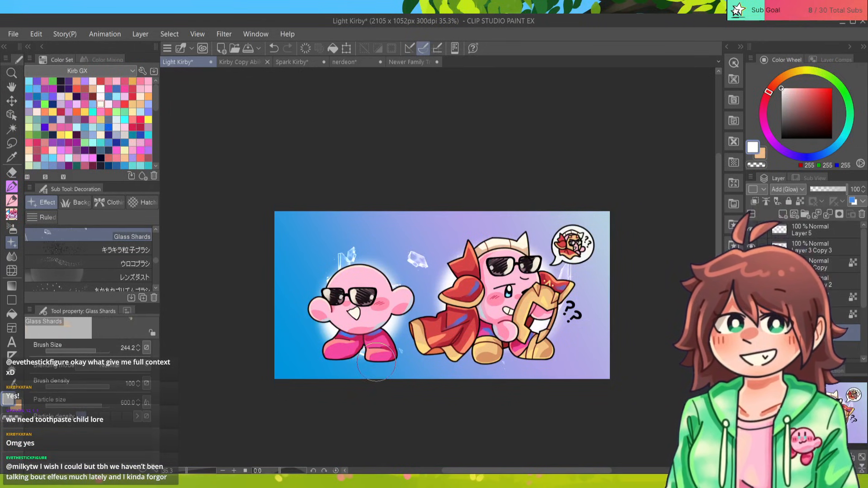
key(ctrl+z)
key(ctrl+z)
key(ctrl+z)
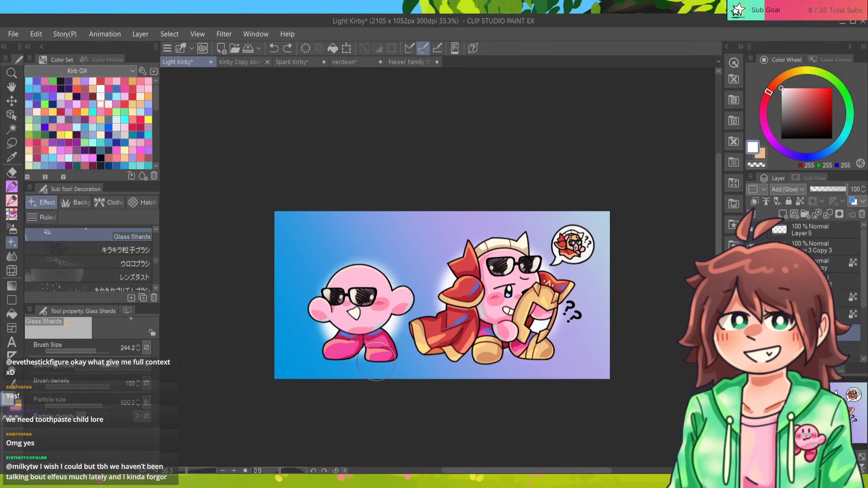
click(12, 313)
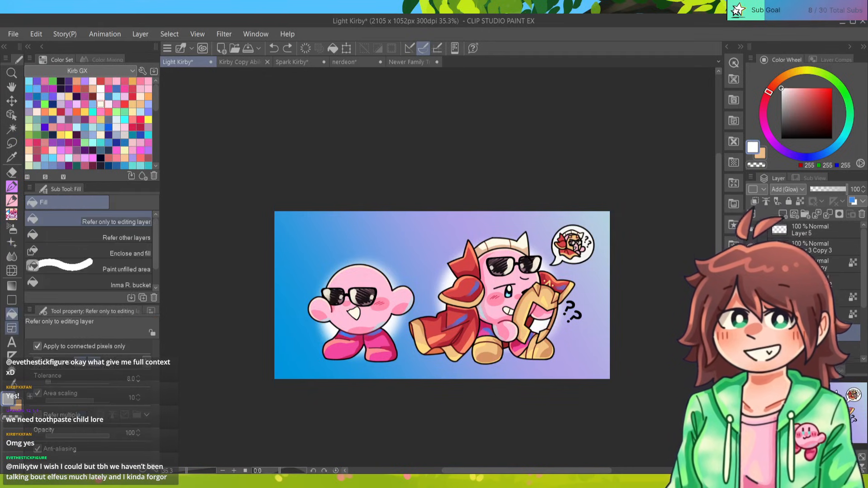
click(11, 342)
click(12, 300)
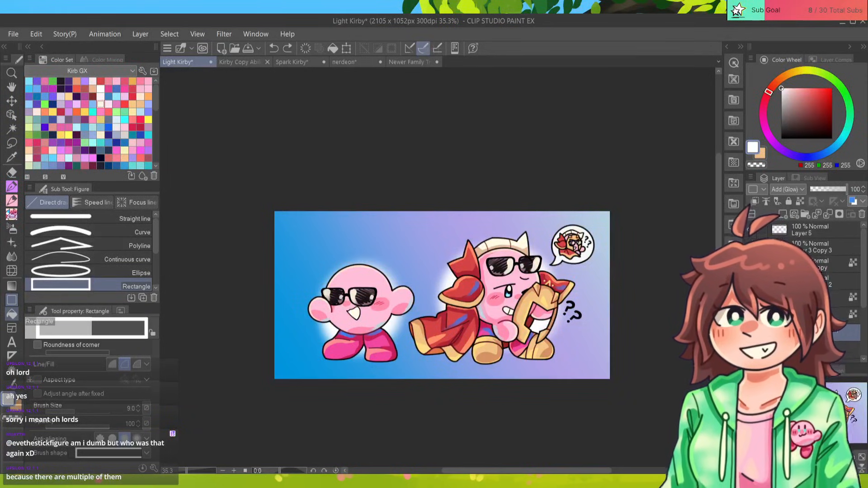
Stamp glowing light circles above the plain Kirby and between both heads with the レンズダスト decoration brush at size 60.2.
click(12, 243)
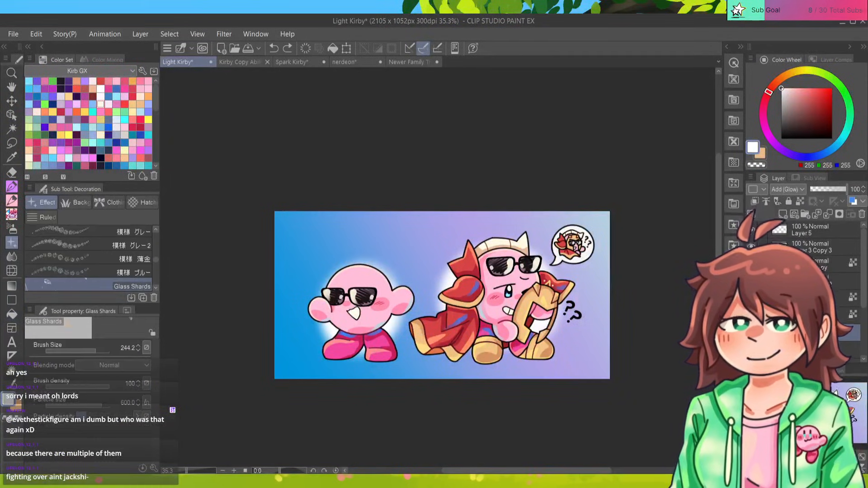
scroll(90, 244, down, 5)
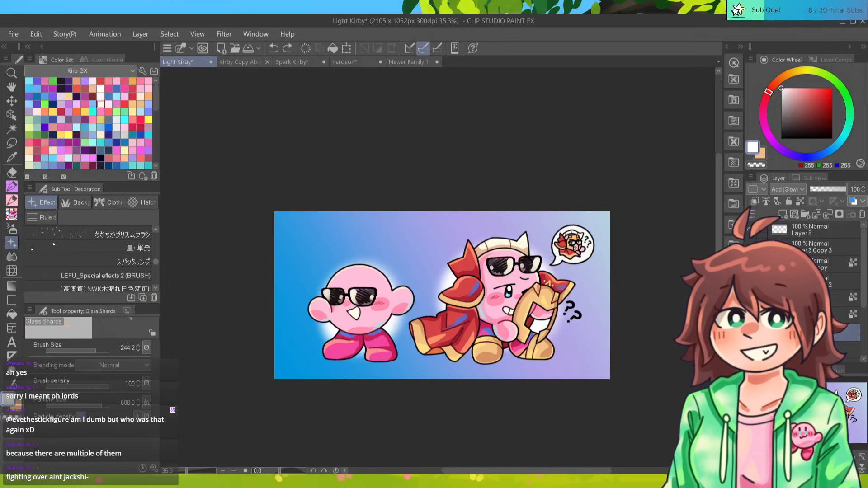
scroll(90, 258, up, 3)
click(134, 277)
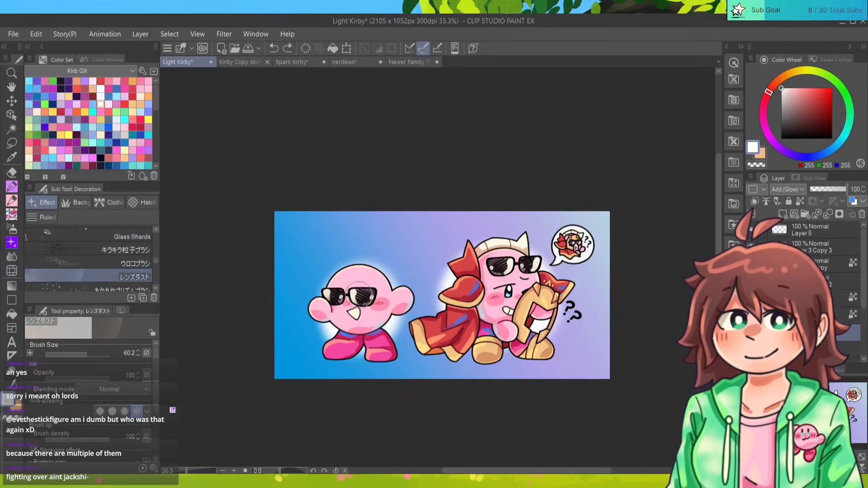
mouse_move(359, 296)
mouse_down()
mouse_move(348, 303)
mouse_move(369, 318)
mouse_up()
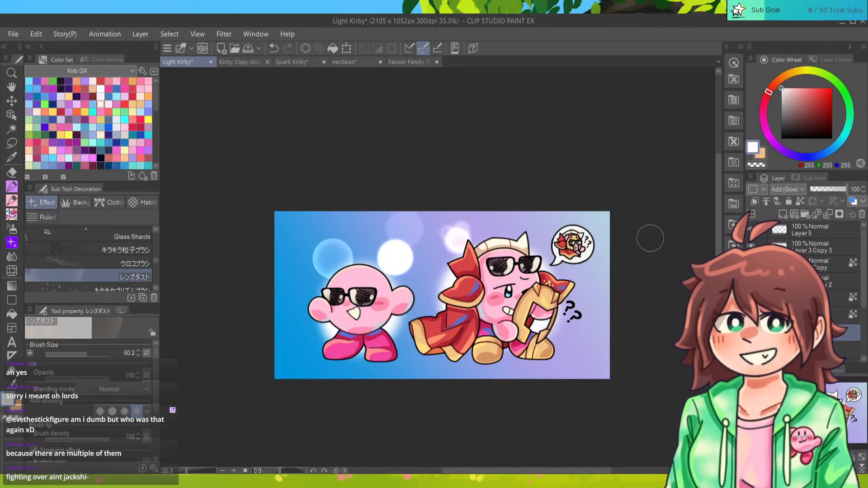
click(298, 328)
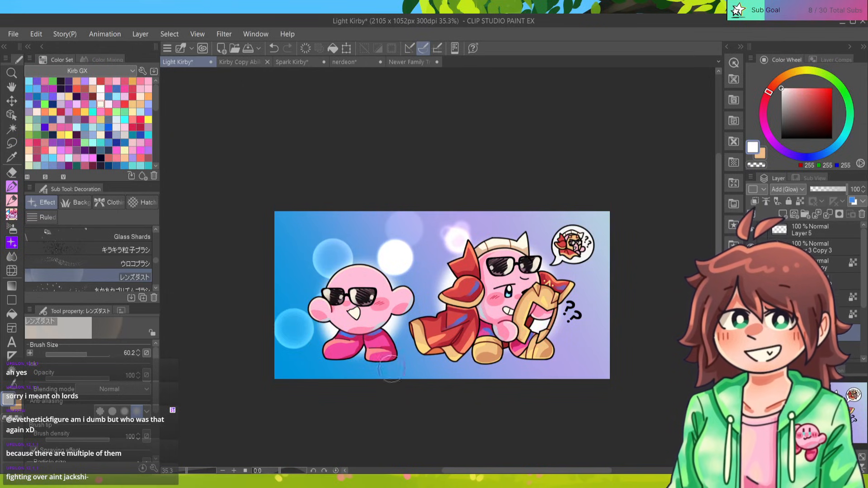
key(ctrl+z)
Stamp more レンズダスト circles beside the masked Kirby, along the canvas's lower edge and beside the plain Kirby, undoing poorly placed ones.
click(575, 301)
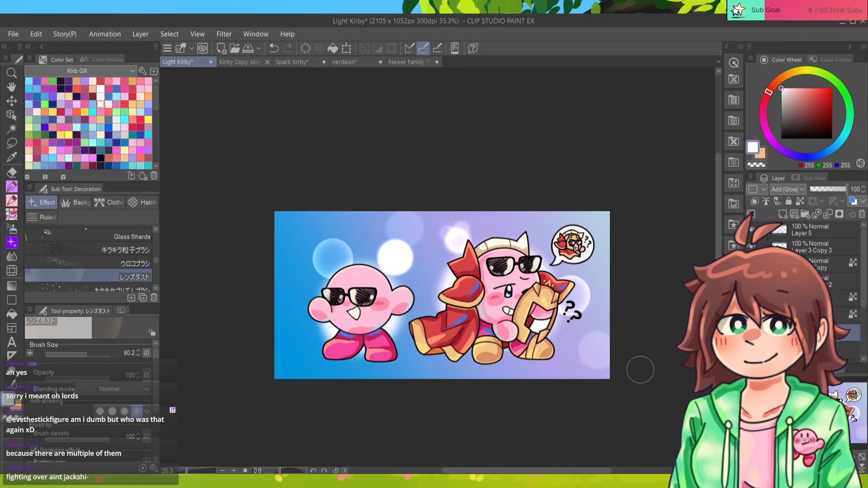
click(575, 346)
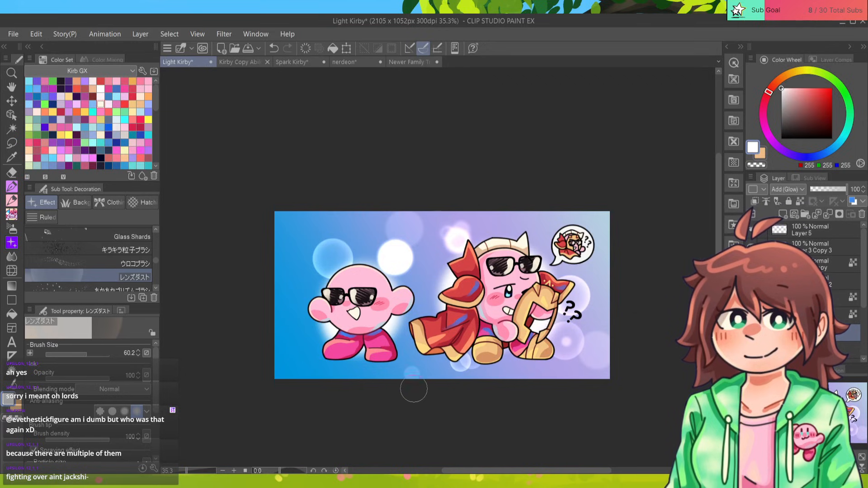
key(ctrl+z)
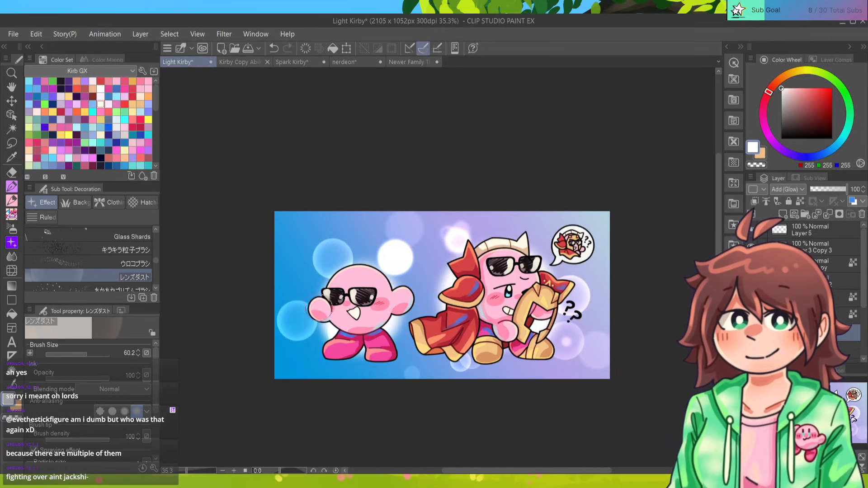
click(335, 348)
key(ctrl+z)
click(362, 345)
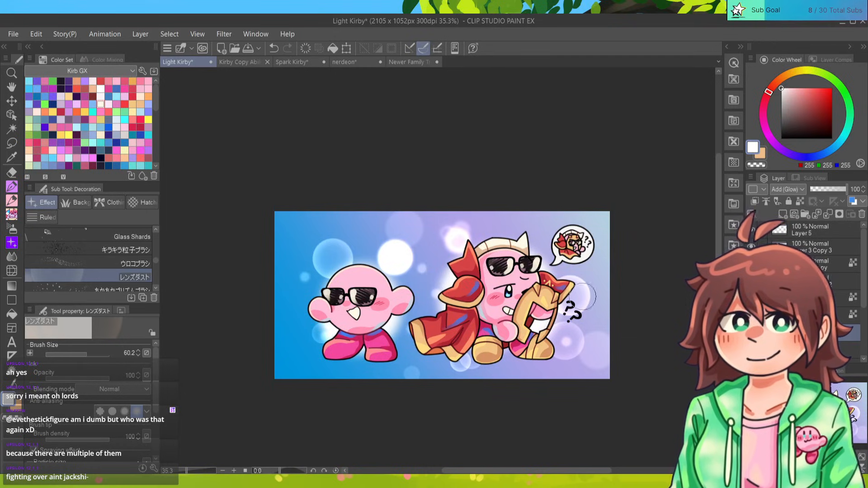
key(ctrl+z)
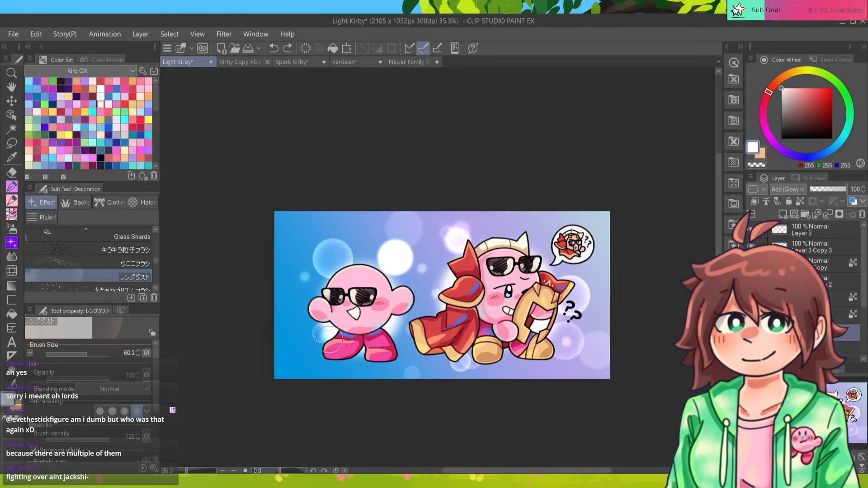
Scatter small white sparkles around both Kirbys with the ちかちかプリズムブラシ decoration brush at size 369.1, undoing the first oversized attempt.
click(156, 288)
click(155, 288)
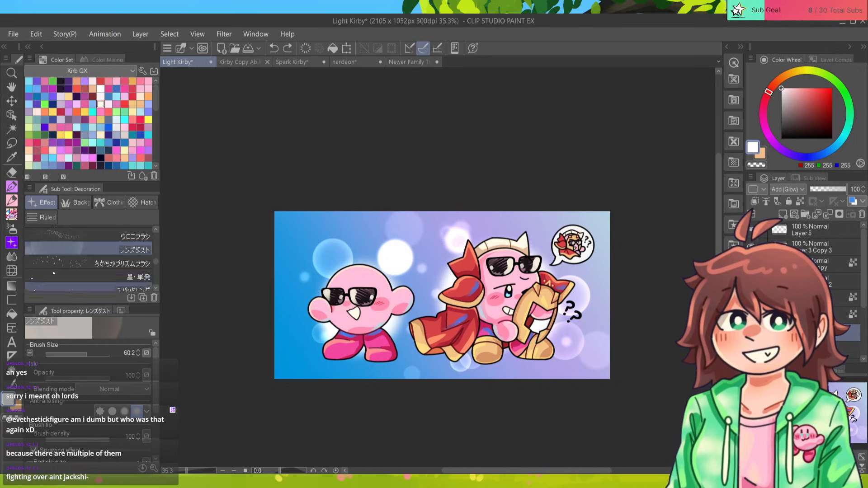
click(129, 264)
drag(299, 301, 319, 264)
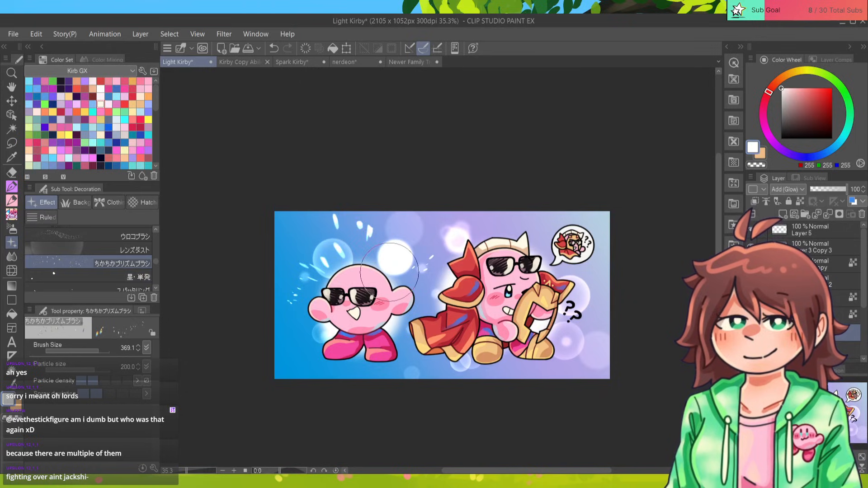
key(ctrl+z)
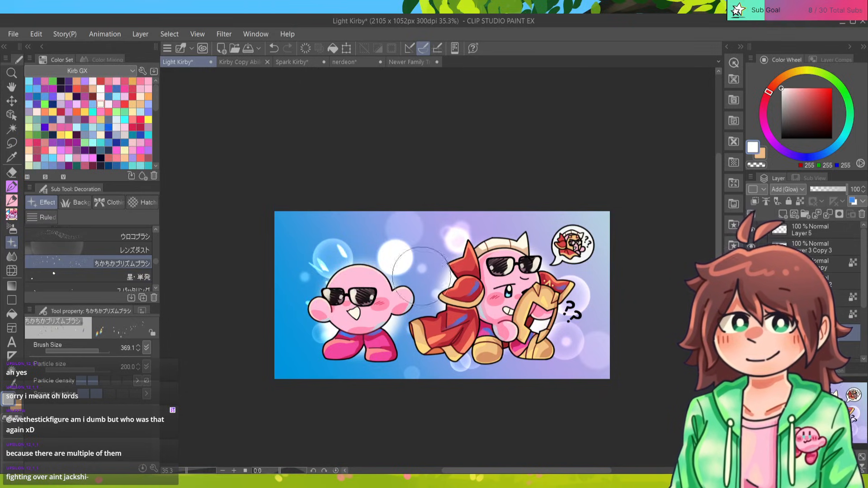
drag(348, 266, 336, 322)
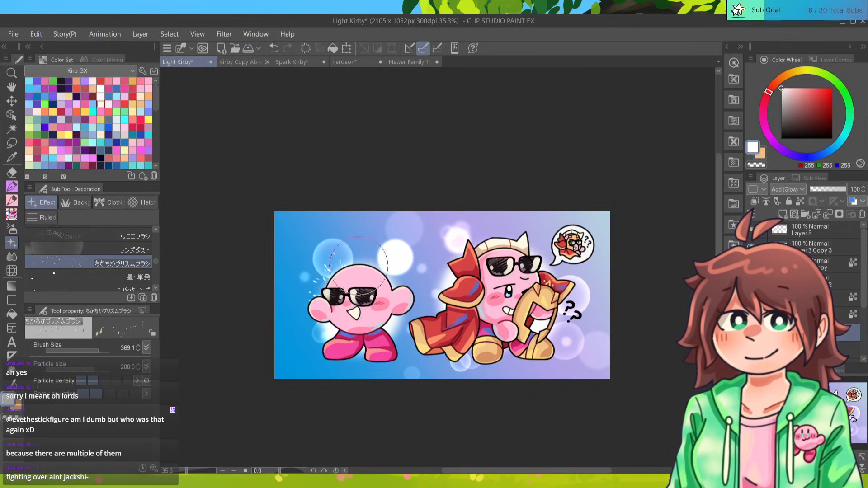
drag(366, 276, 398, 282)
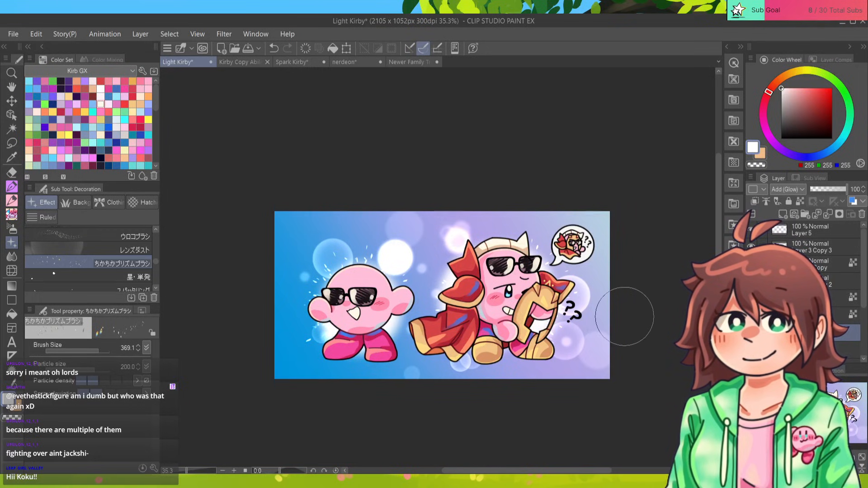
Outline the plain Kirby's shoes in white with the 魔王厚塗りブラシ brush at size 25.7.
scroll(403, 266, up, 3)
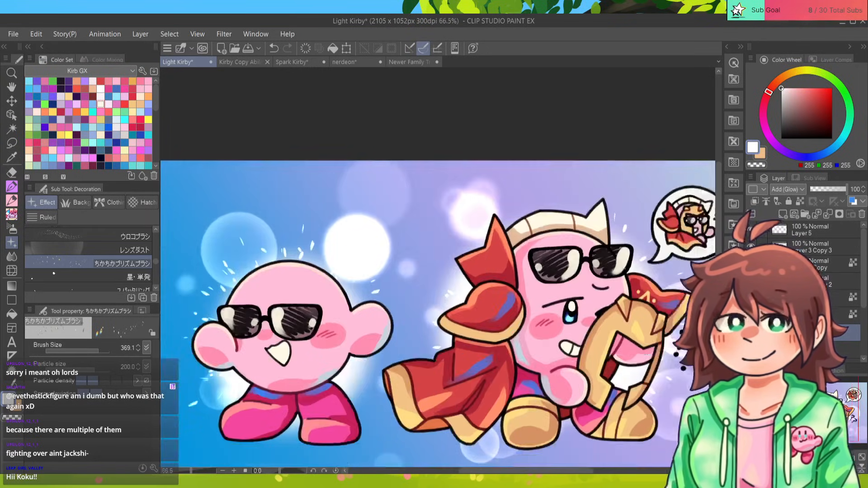
drag(407, 293, 478, 251)
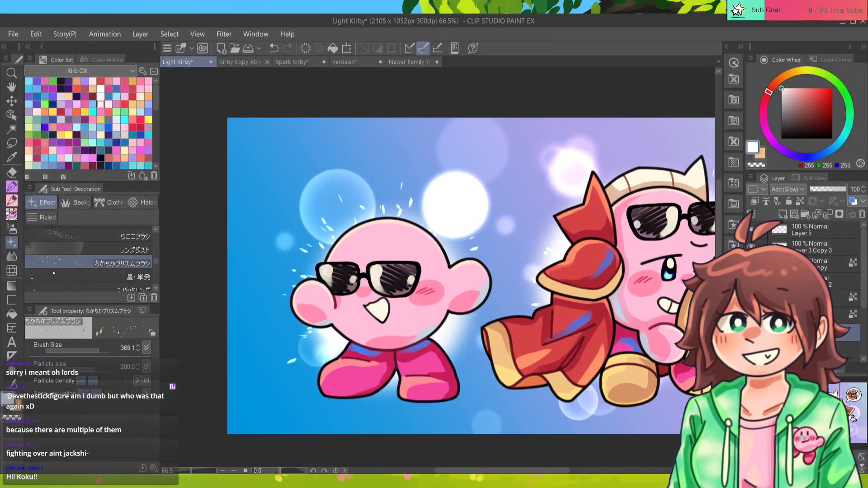
click(12, 187)
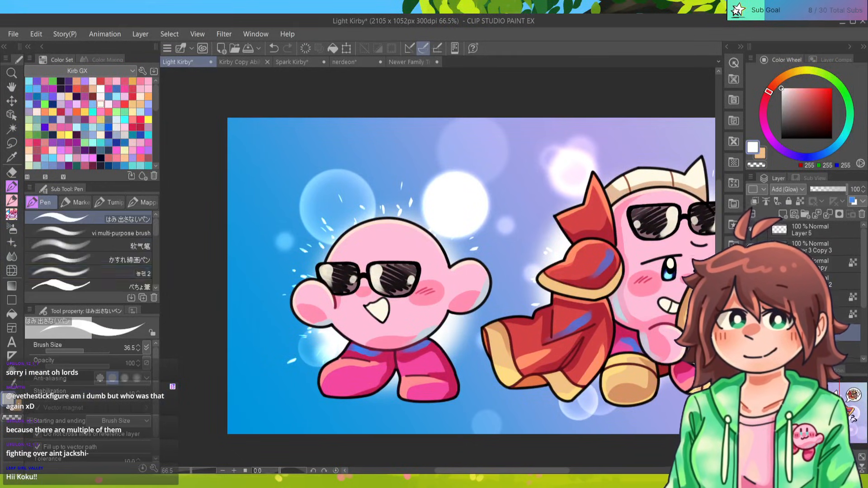
key(b)
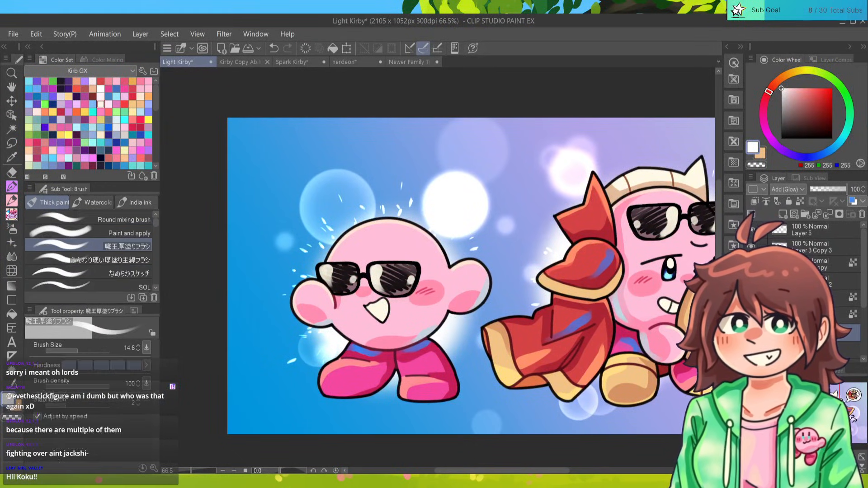
click(81, 351)
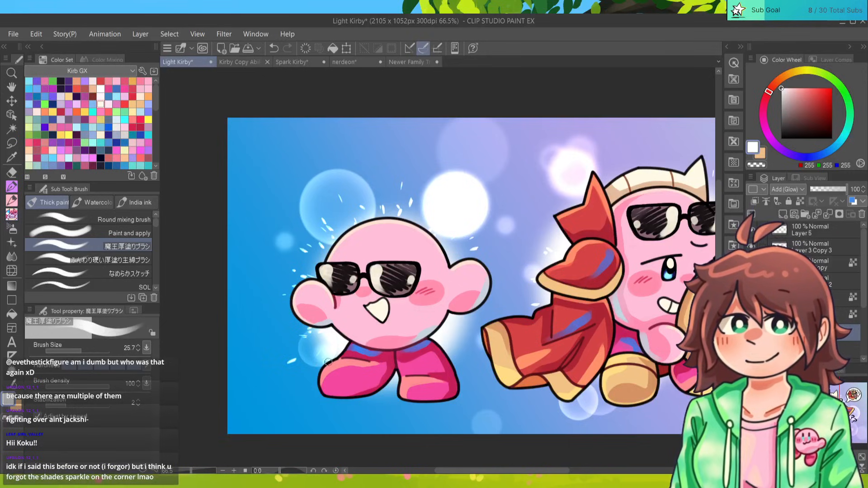
mouse_move(328, 361)
mouse_down()
mouse_move(317, 387)
mouse_move(350, 391)
mouse_move(317, 389)
mouse_move(326, 397)
mouse_move(403, 387)
mouse_move(331, 400)
mouse_move(368, 398)
mouse_move(400, 370)
mouse_move(392, 392)
mouse_move(413, 401)
mouse_move(394, 387)
mouse_move(397, 398)
mouse_move(446, 404)
mouse_move(417, 406)
mouse_move(431, 405)
mouse_move(464, 384)
mouse_up()
drag(443, 346, 459, 391)
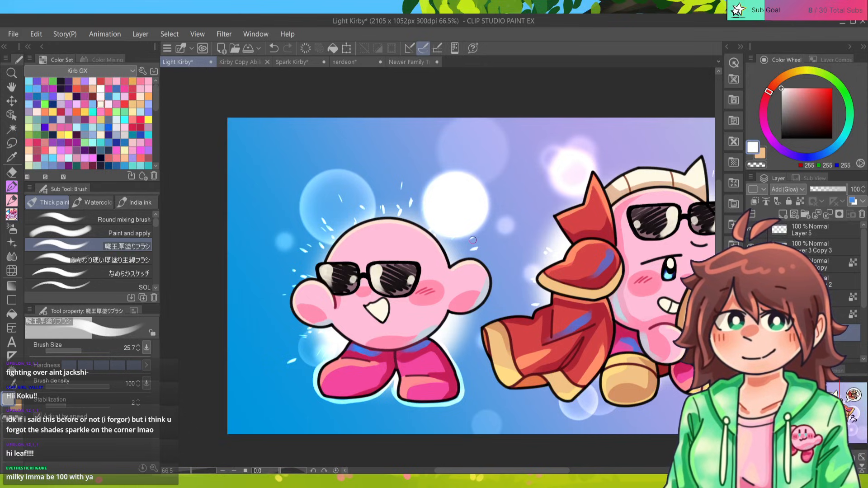
Extend the white outline around the plain Kirby's arms and head.
mouse_move(455, 316)
mouse_down()
mouse_move(487, 301)
mouse_move(491, 274)
mouse_up()
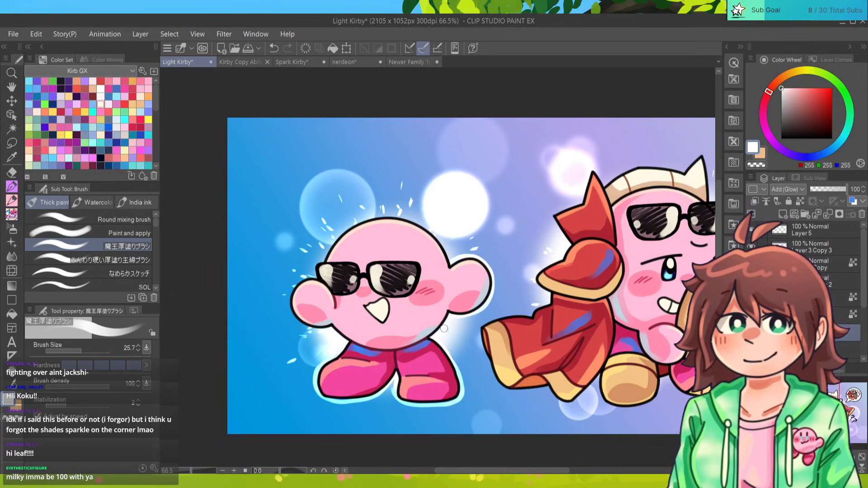
mouse_move(450, 263)
mouse_down()
mouse_move(424, 228)
mouse_move(399, 217)
mouse_move(342, 231)
mouse_move(312, 279)
mouse_move(291, 293)
mouse_move(301, 323)
mouse_move(343, 327)
mouse_move(329, 328)
mouse_move(347, 343)
mouse_move(323, 366)
mouse_up()
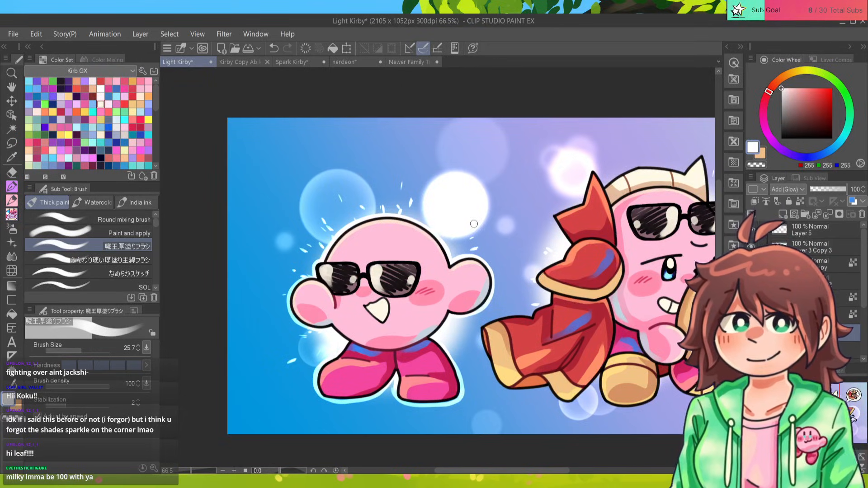
scroll(440, 268, down, 7)
scroll(440, 269, up, 7)
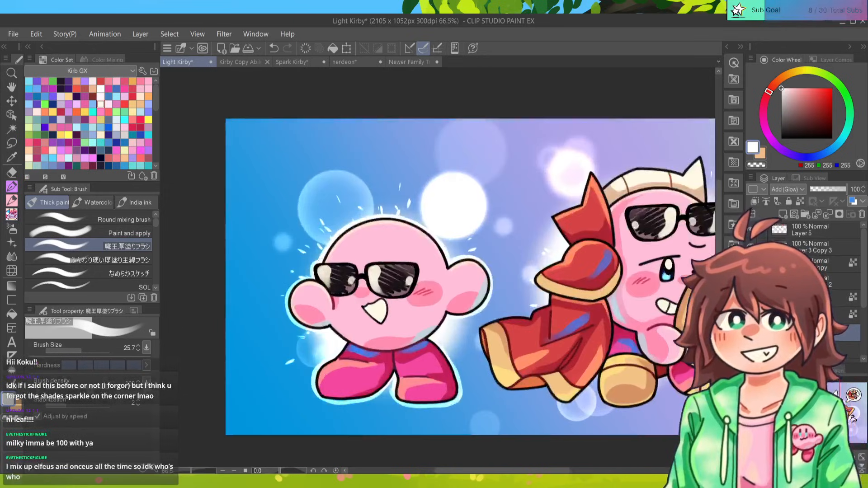
Outline the masked Kirby's flowing cape and both boots in white at brush size 25.7.
drag(456, 269, 300, 269)
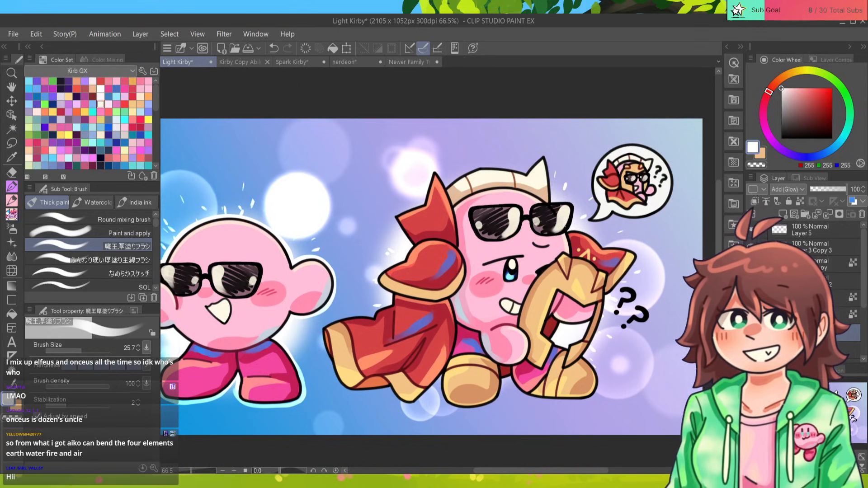
scroll(430, 276, right, 3)
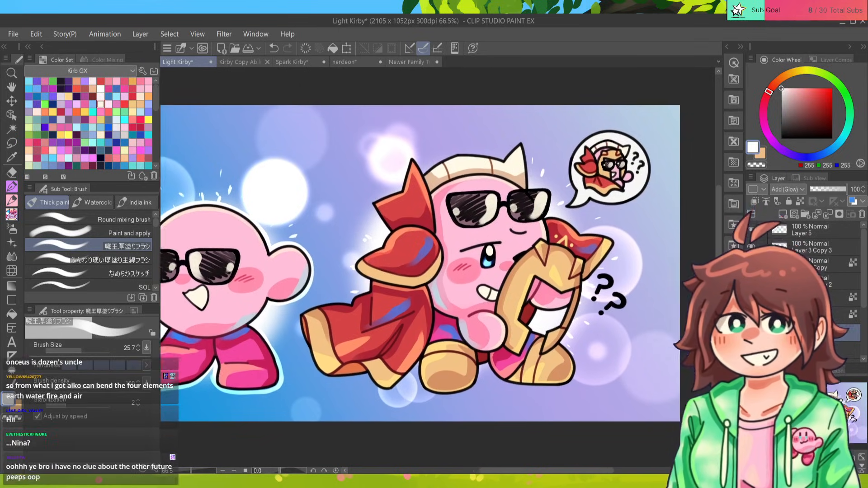
drag(378, 194, 376, 213)
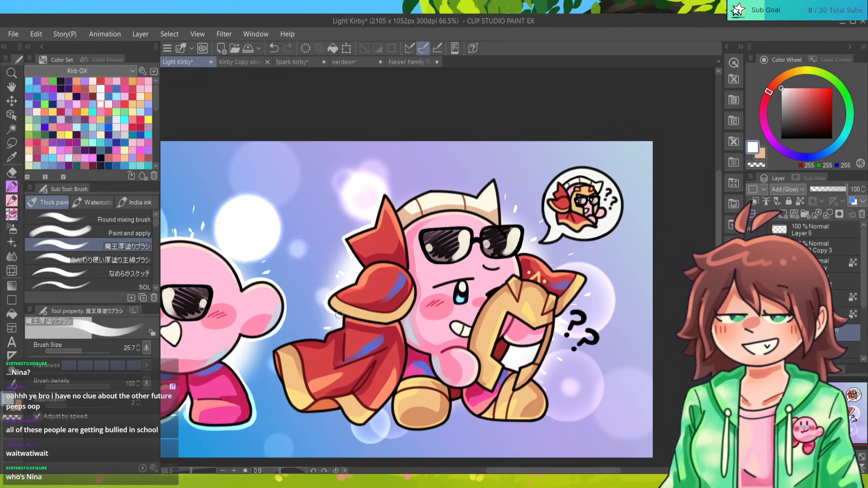
mouse_move(340, 316)
mouse_down()
mouse_move(321, 342)
mouse_move(342, 327)
mouse_move(277, 350)
mouse_move(334, 340)
mouse_move(277, 347)
mouse_move(271, 363)
mouse_move(284, 397)
mouse_move(272, 366)
mouse_move(290, 390)
mouse_move(275, 369)
mouse_move(314, 393)
mouse_move(281, 386)
mouse_move(296, 408)
mouse_move(313, 406)
mouse_move(286, 395)
mouse_move(299, 413)
mouse_move(332, 401)
mouse_up()
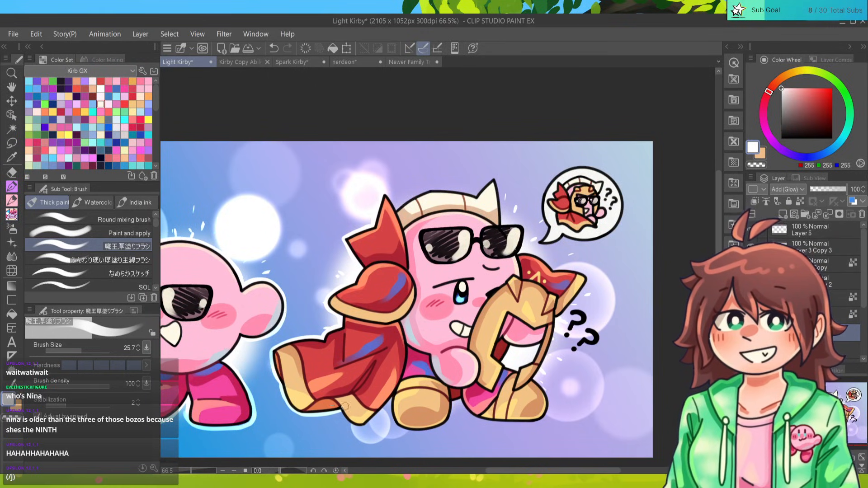
mouse_move(341, 411)
mouse_down()
mouse_move(350, 424)
mouse_move(368, 424)
mouse_move(393, 397)
mouse_move(410, 429)
mouse_up()
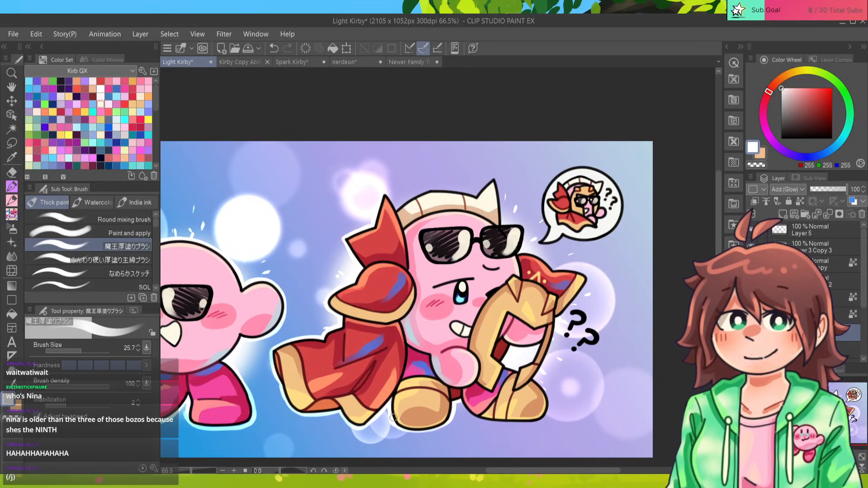
mouse_move(398, 428)
mouse_down()
mouse_move(418, 433)
mouse_move(451, 418)
mouse_up()
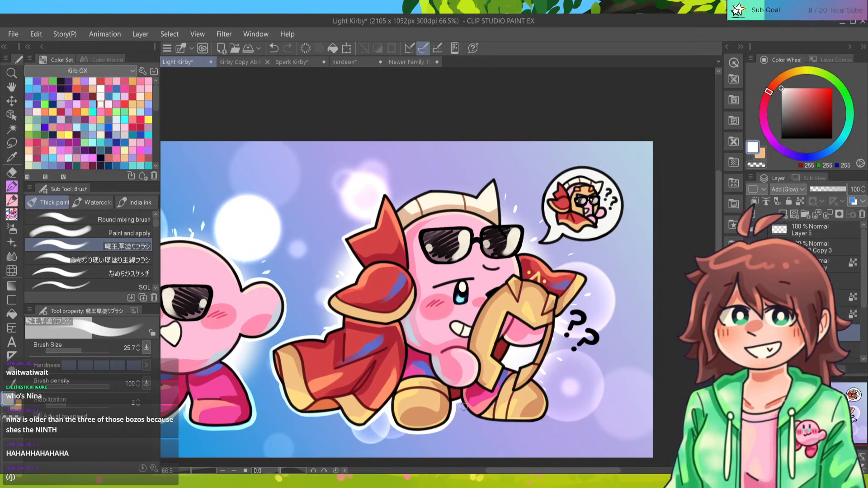
mouse_move(461, 403)
mouse_down()
mouse_move(501, 423)
mouse_move(489, 422)
mouse_move(548, 409)
mouse_up()
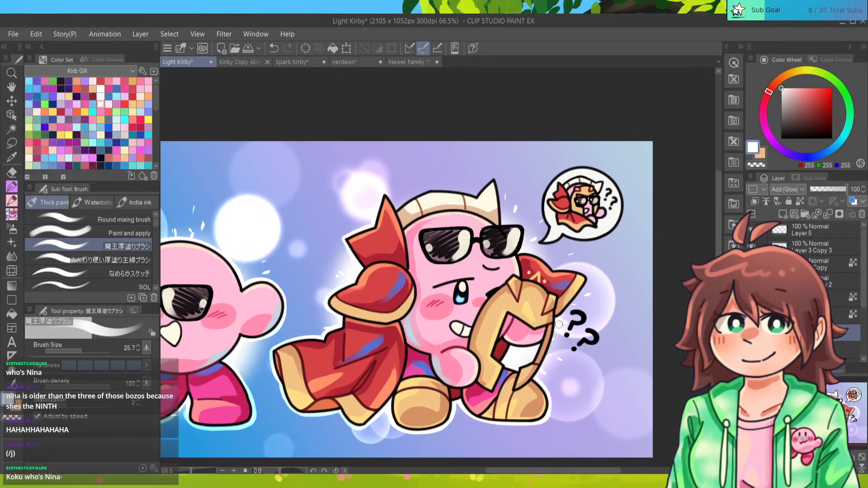
Outline the outer edge of the held mask and the cape corner behind it in white, undoing misplaced strokes.
drag(552, 322, 545, 357)
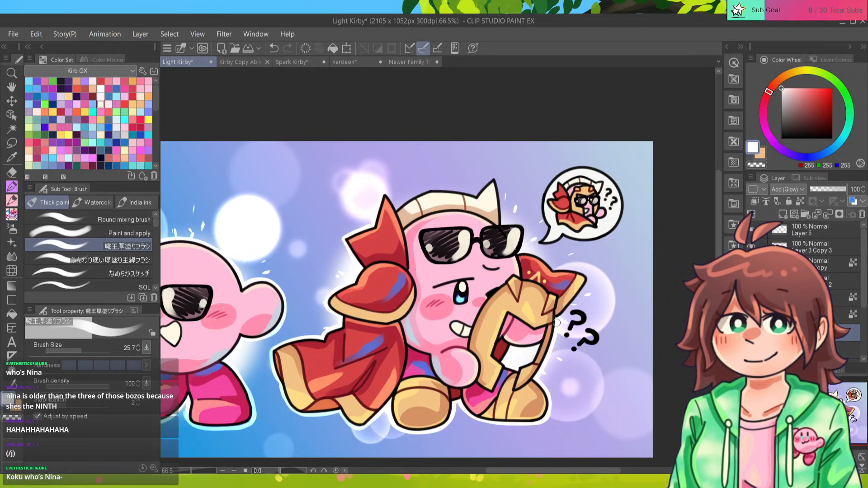
mouse_move(555, 322)
mouse_down()
mouse_move(587, 284)
mouse_move(581, 273)
mouse_move(549, 267)
mouse_move(608, 270)
mouse_up()
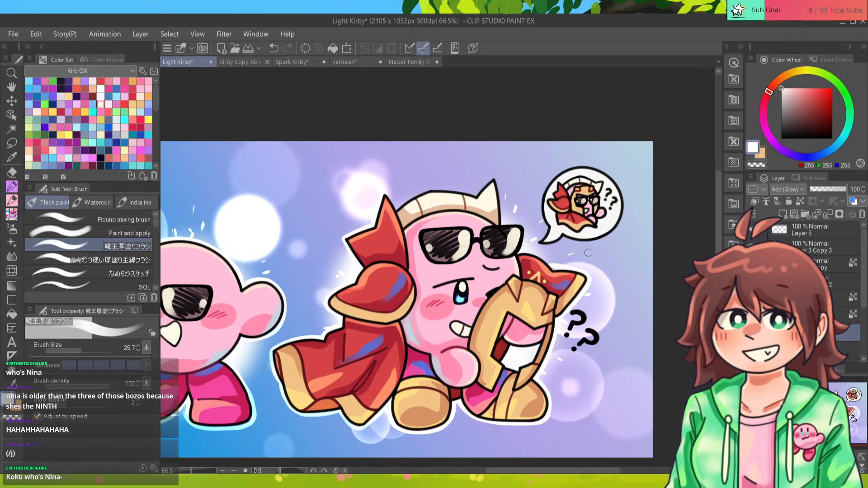
key(ctrl+z)
mouse_move(587, 283)
mouse_down()
mouse_move(581, 272)
mouse_move(551, 270)
mouse_up()
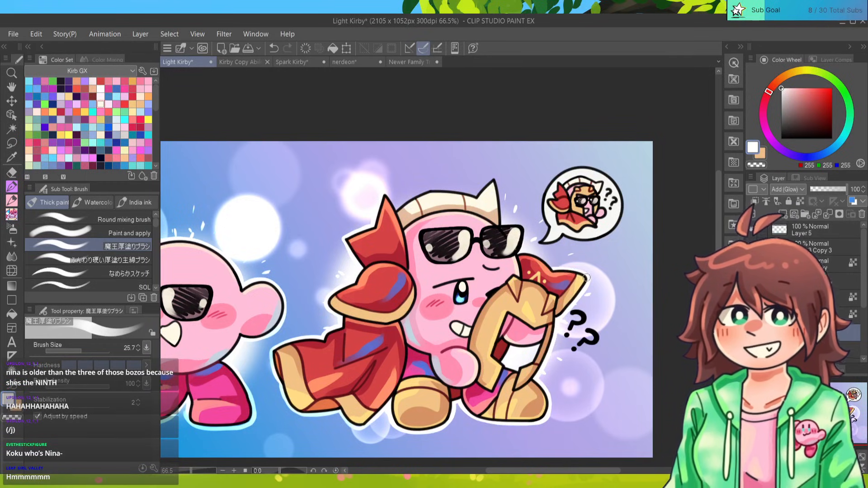
drag(554, 267, 513, 254)
key(ctrl+z)
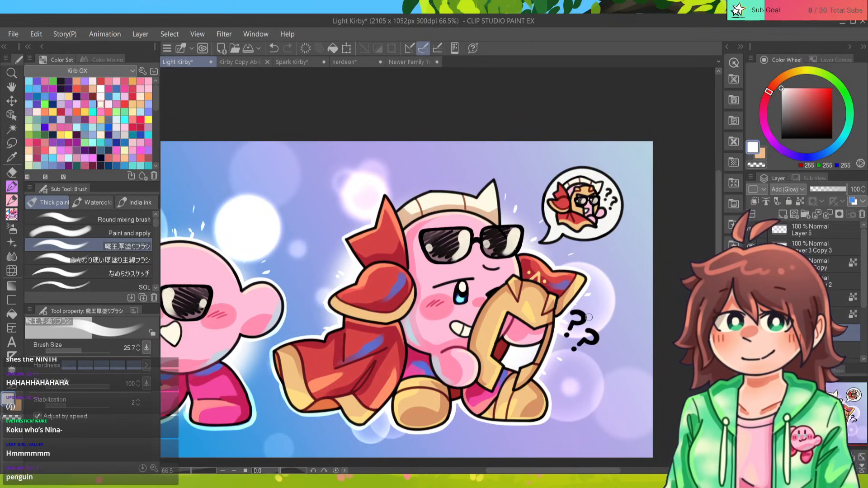
Outline the horn and upper edge of the masked Kirby's cream headpiece in white.
drag(588, 317, 582, 354)
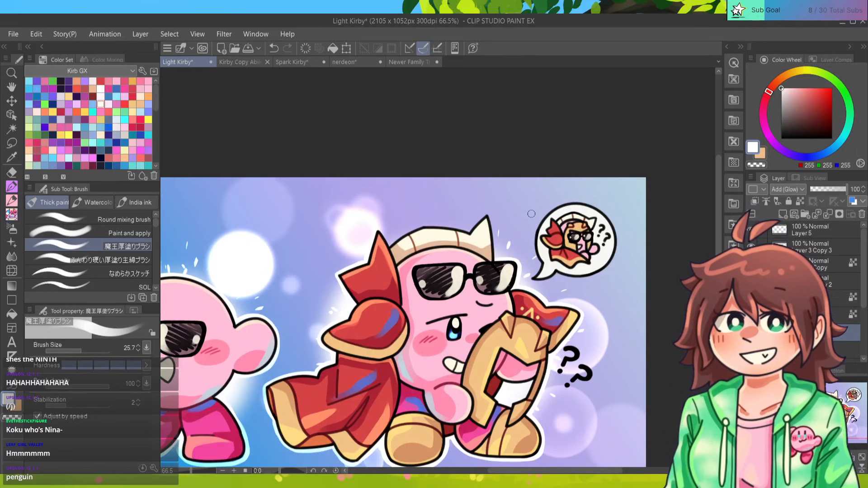
drag(489, 218, 494, 261)
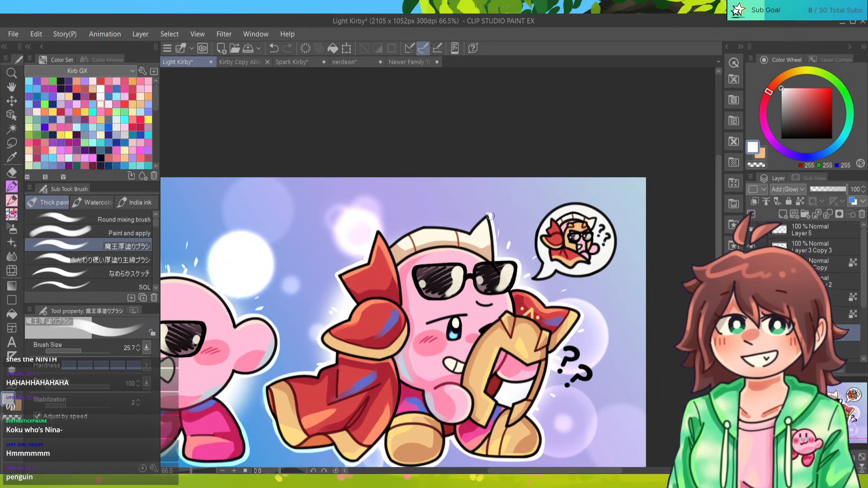
drag(491, 216, 495, 264)
mouse_move(489, 215)
mouse_down()
mouse_move(468, 237)
mouse_move(423, 225)
mouse_move(397, 238)
mouse_up()
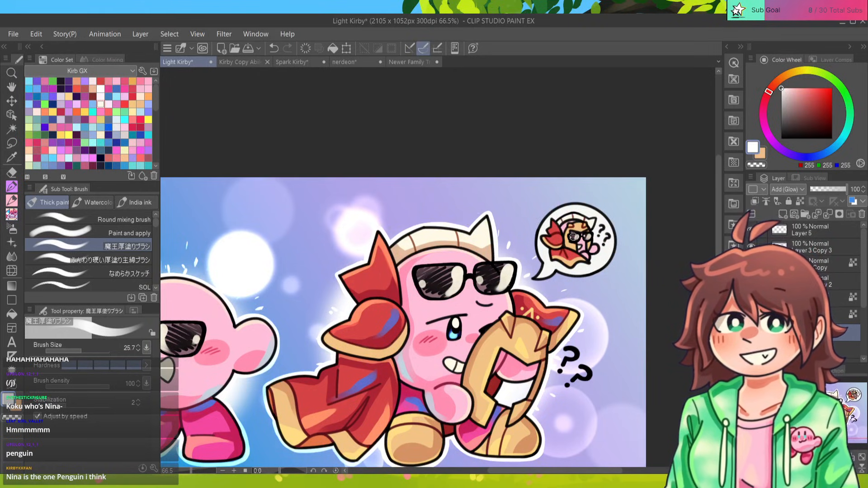
Outline the speech bubble's tail side and upper edge in white, redoing the first stroke.
drag(573, 237, 467, 245)
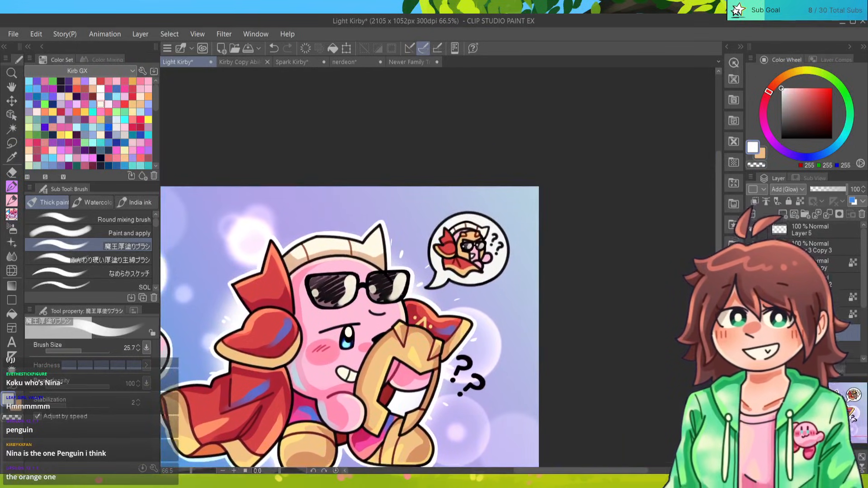
scroll(436, 269, up, 4)
mouse_move(432, 271)
mouse_down()
mouse_move(412, 311)
mouse_move(407, 301)
mouse_move(418, 316)
mouse_move(434, 316)
mouse_move(432, 299)
mouse_move(407, 308)
mouse_move(425, 293)
mouse_move(413, 253)
mouse_move(439, 172)
mouse_move(422, 271)
mouse_move(423, 194)
mouse_up()
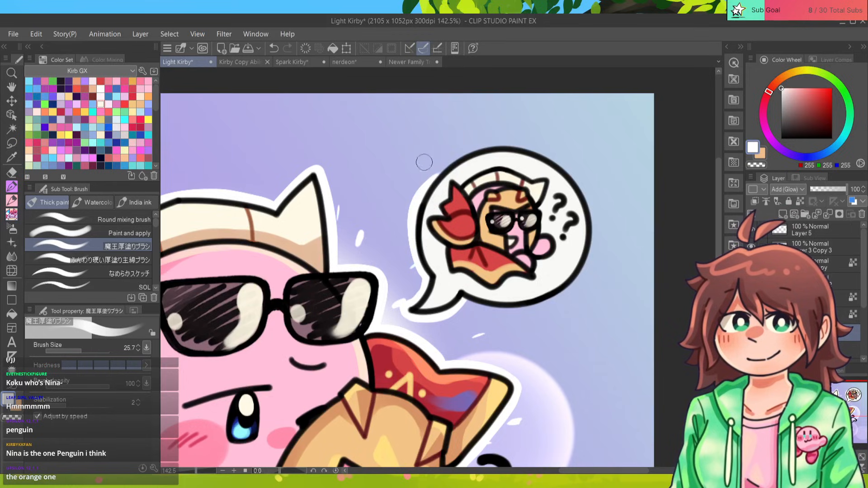
key(ctrl+z)
mouse_move(414, 249)
mouse_down()
mouse_move(420, 201)
mouse_move(503, 157)
mouse_up()
mouse_move(428, 189)
mouse_down()
mouse_move(536, 158)
mouse_move(496, 148)
mouse_move(538, 149)
mouse_up()
Complete the white outline around the speech bubble's right side and underside, undoing and redrawing misplaced strokes.
mouse_move(470, 147)
mouse_down()
mouse_move(568, 196)
mouse_move(534, 157)
mouse_move(496, 154)
mouse_move(447, 169)
mouse_move(490, 147)
mouse_move(552, 159)
mouse_move(589, 229)
mouse_up()
key(ctrl+z)
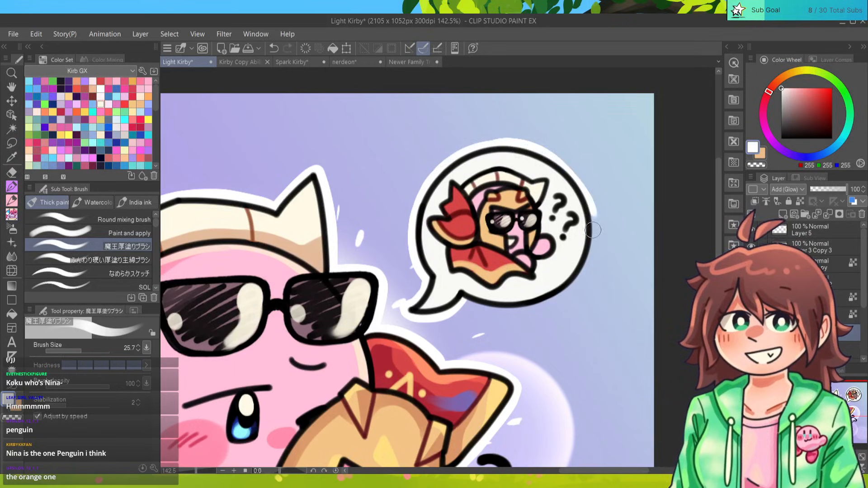
key(ctrl+z)
drag(509, 147, 581, 263)
mouse_move(518, 149)
mouse_down()
mouse_move(597, 273)
mouse_move(584, 198)
mouse_move(538, 303)
mouse_up()
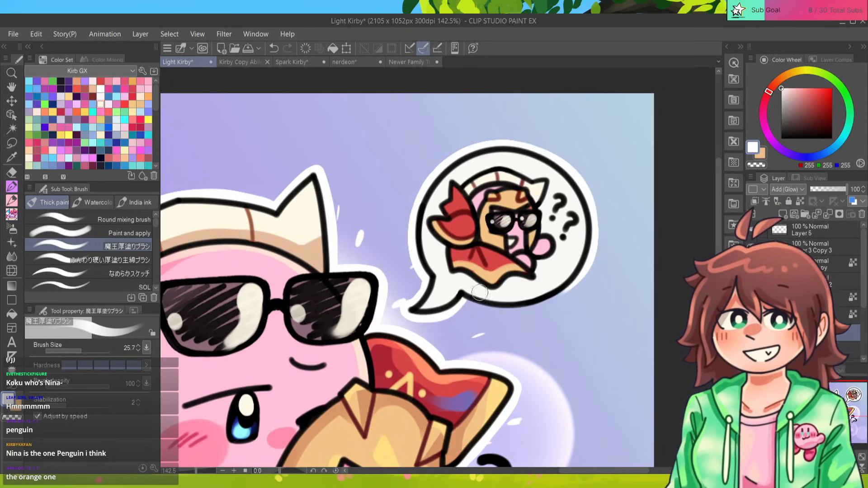
mouse_move(471, 302)
mouse_down()
mouse_move(574, 291)
mouse_move(581, 266)
mouse_move(502, 303)
mouse_move(557, 302)
mouse_move(586, 277)
mouse_move(586, 254)
mouse_move(511, 304)
mouse_move(583, 285)
mouse_move(588, 266)
mouse_move(537, 294)
mouse_up()
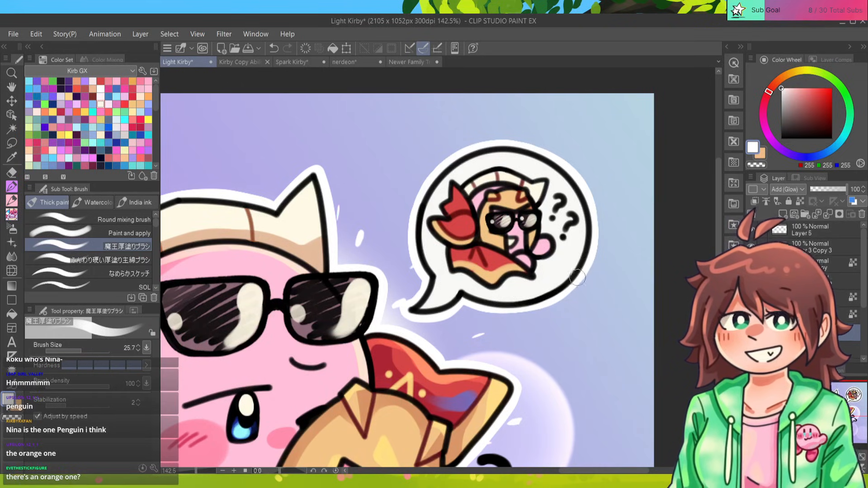
scroll(452, 294, down, 6)
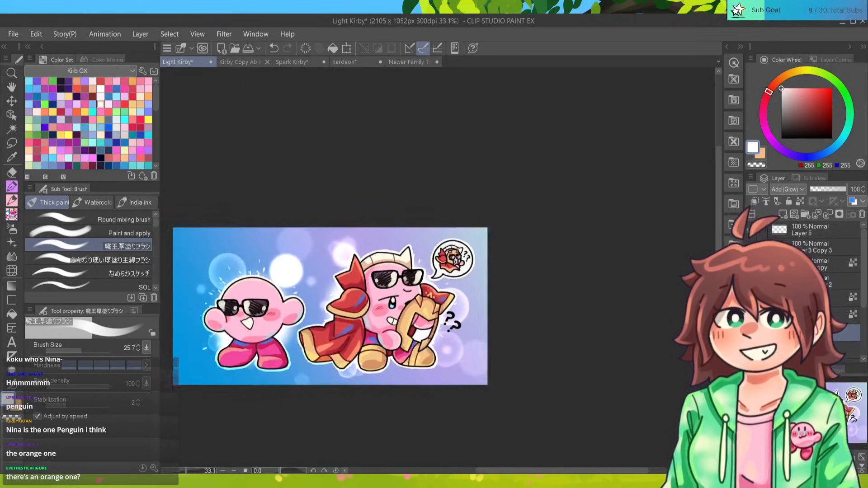
scroll(452, 294, up, 2)
drag(362, 316, 490, 271)
drag(357, 304, 456, 276)
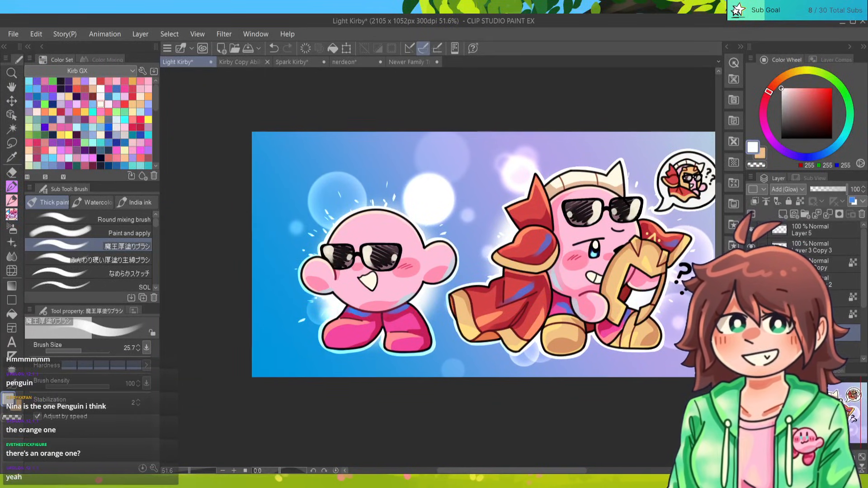
Shrink the background layer vertically from both edges, leaving thin white bands above and below the gradient.
scroll(448, 274, up, 4)
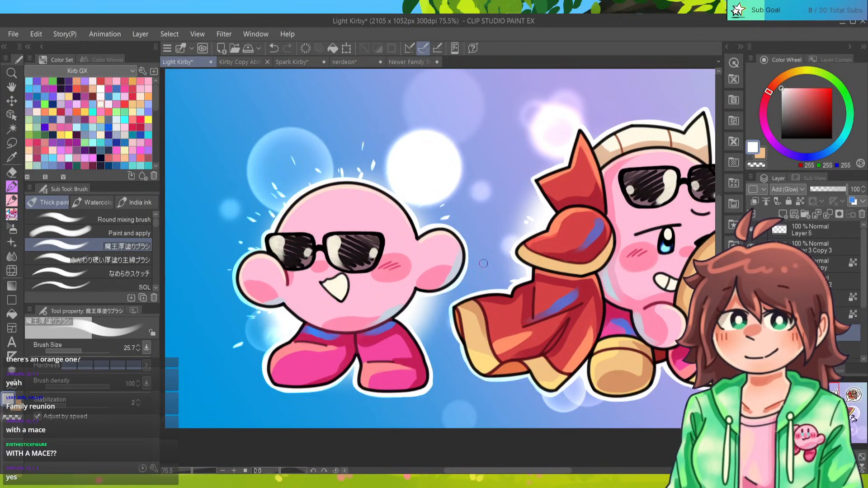
scroll(483, 263, down, 4)
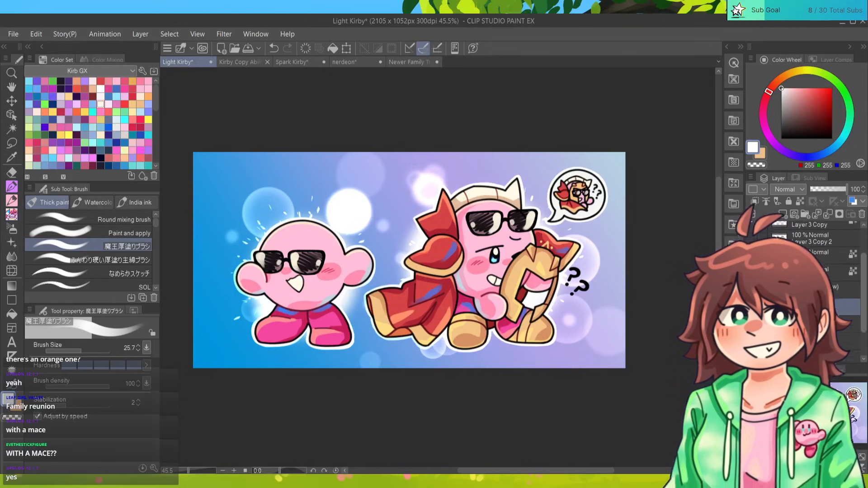
key(ctrl+t)
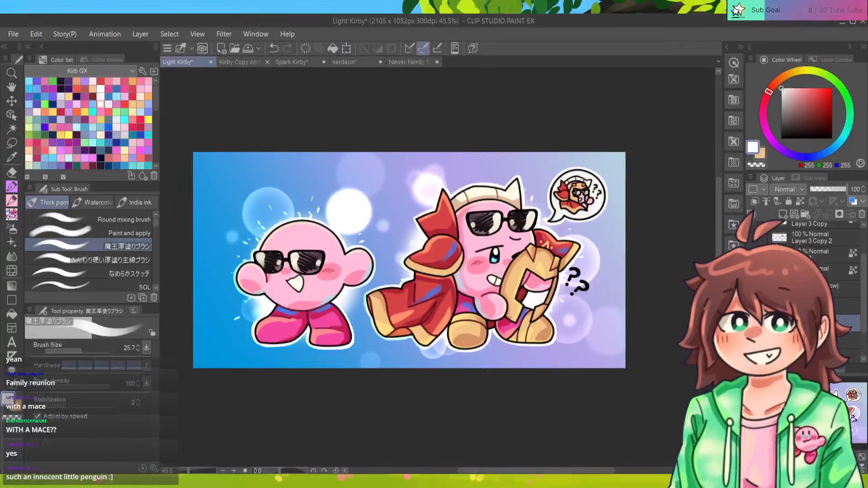
drag(409, 152, 410, 162)
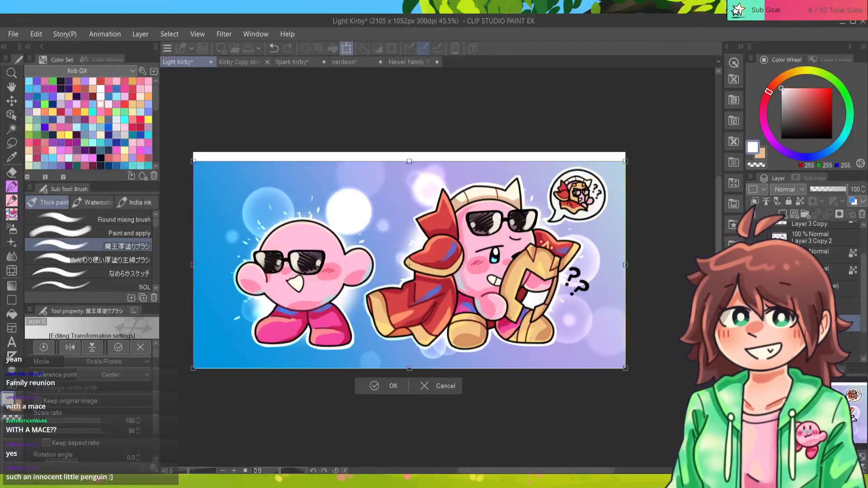
drag(409, 369, 409, 360)
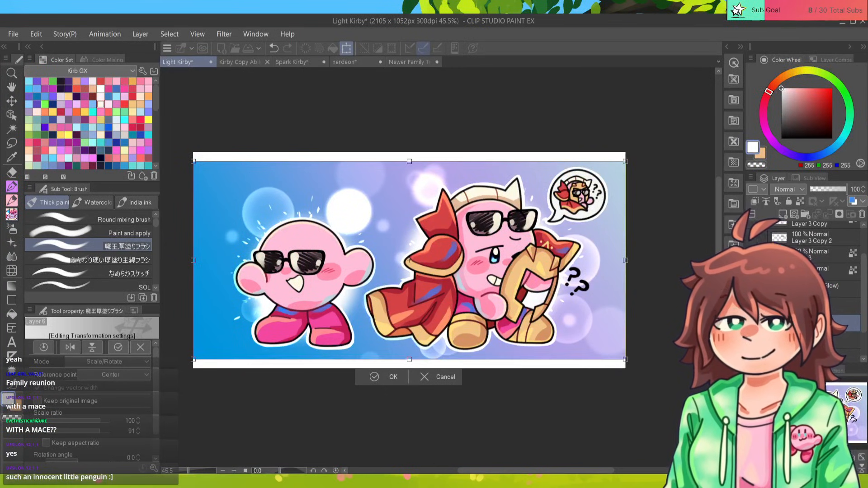
click(369, 372)
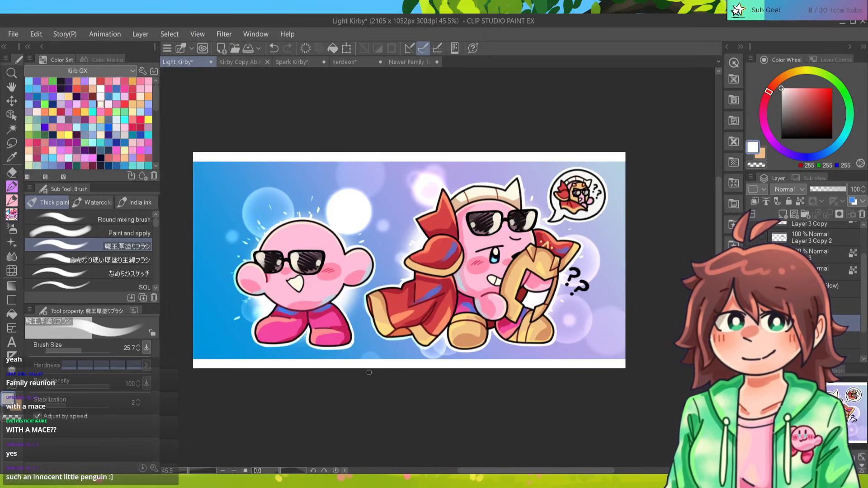
Recolour the question marks beside the masked Kirby on the line art layer, trying near-white and lavender before blue-violet (RGB 76, 64, 196).
alt+click(544, 204)
alt+click(552, 208)
alt+click(559, 204)
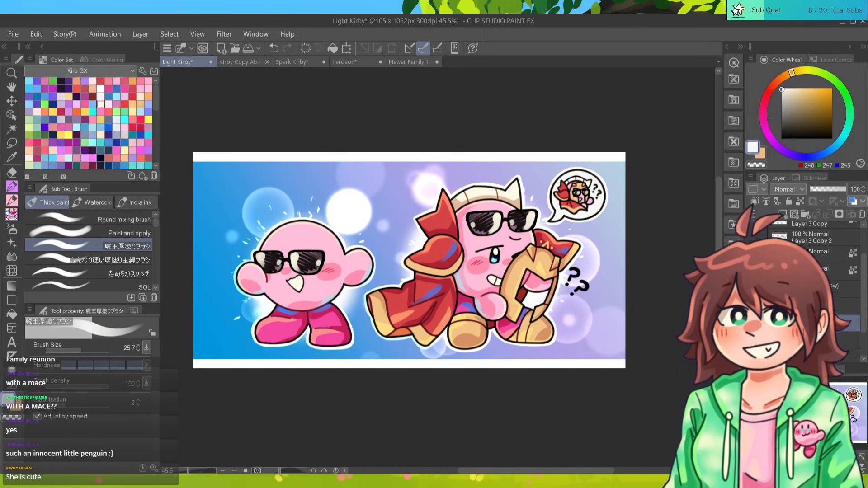
scroll(809, 289, up, 3)
click(814, 230)
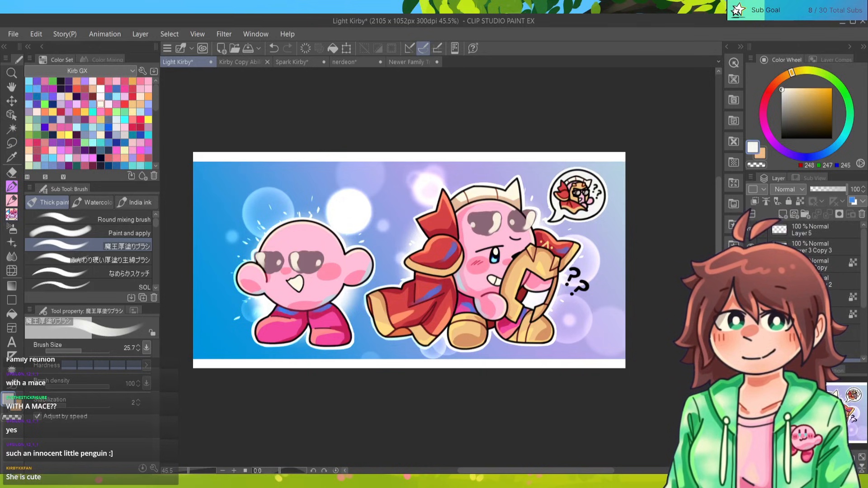
click(840, 297)
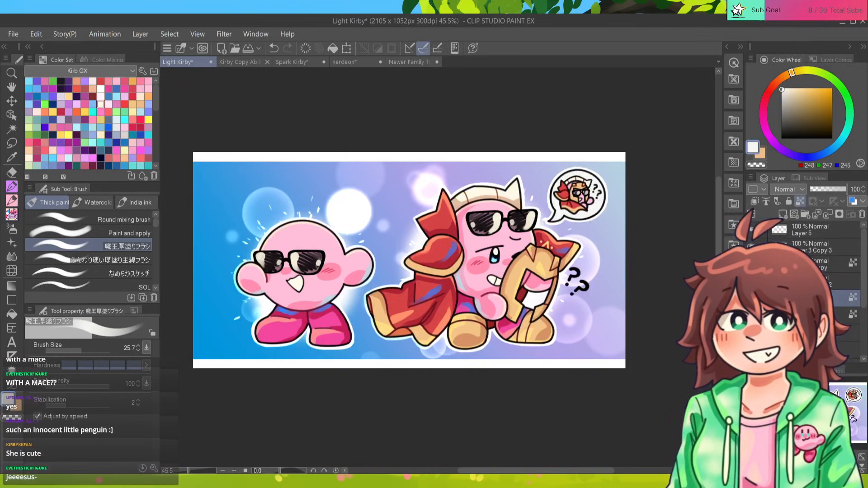
key(p)
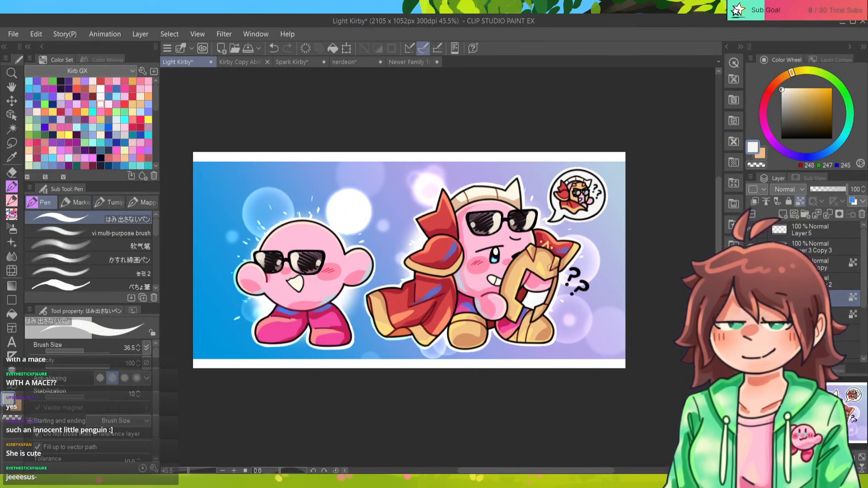
mouse_move(570, 276)
mouse_down()
mouse_move(578, 271)
mouse_move(573, 304)
mouse_up()
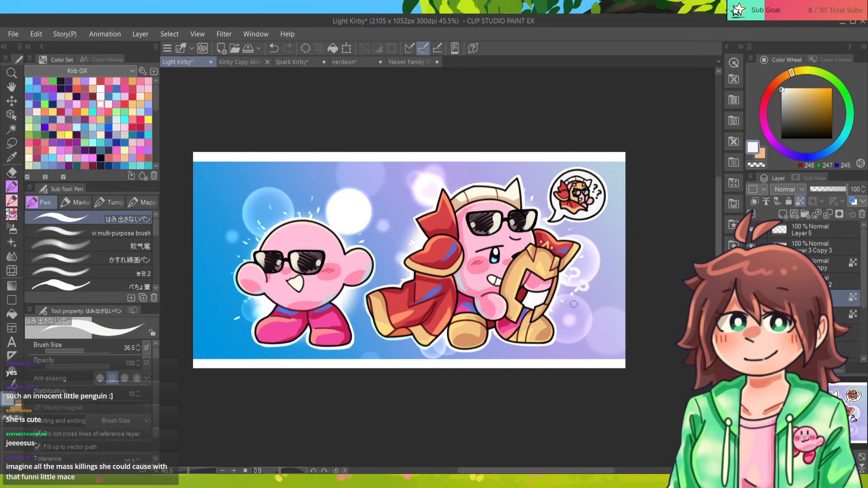
alt+click(572, 282)
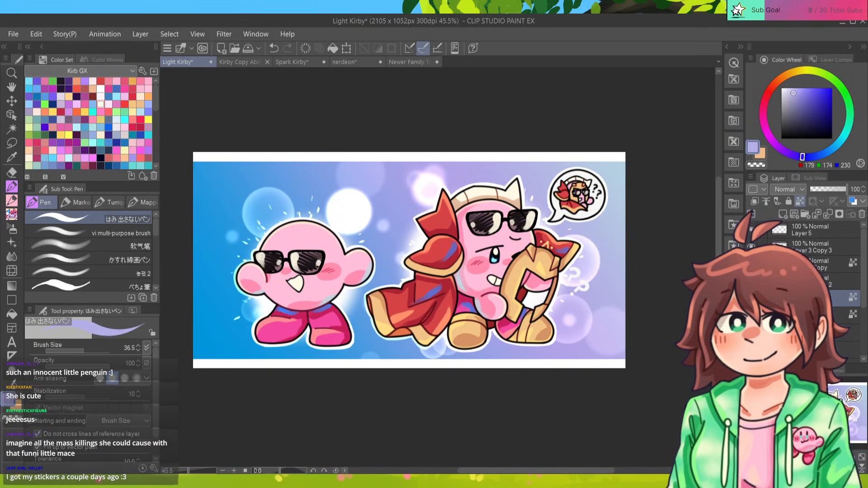
mouse_move(581, 281)
mouse_down()
mouse_move(586, 291)
mouse_move(571, 279)
mouse_up()
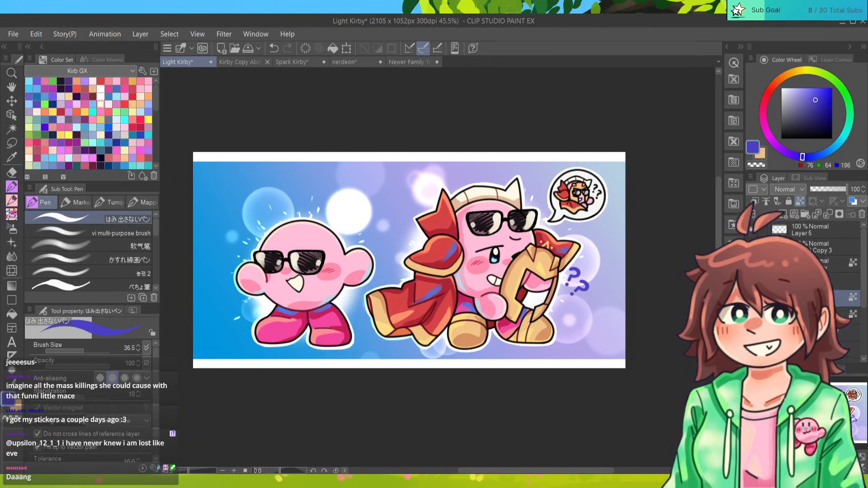
Add a new layer above the artwork and ready the かすれ線画ペン pen with pure white.
click(782, 88)
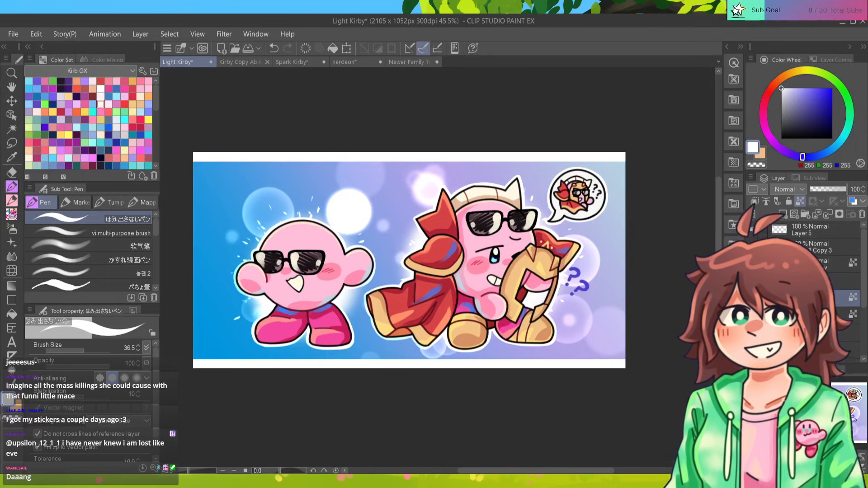
drag(298, 244, 436, 266)
scroll(436, 266, up, 3)
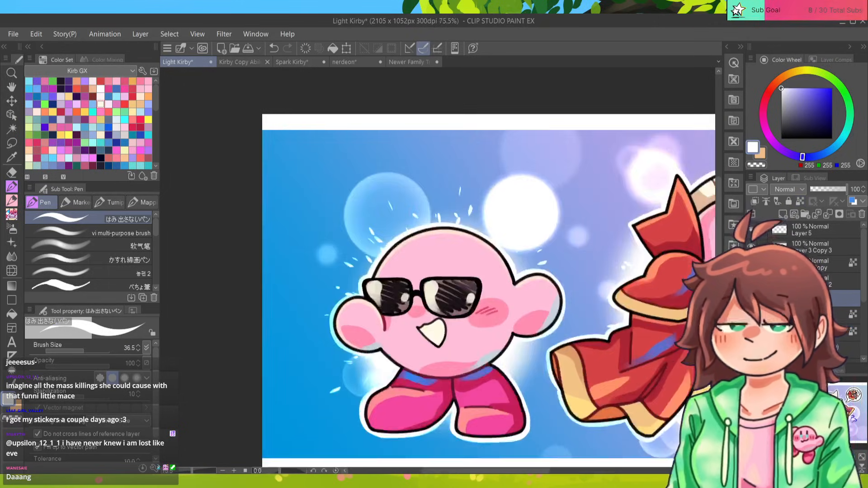
key(ctrl+shift+n)
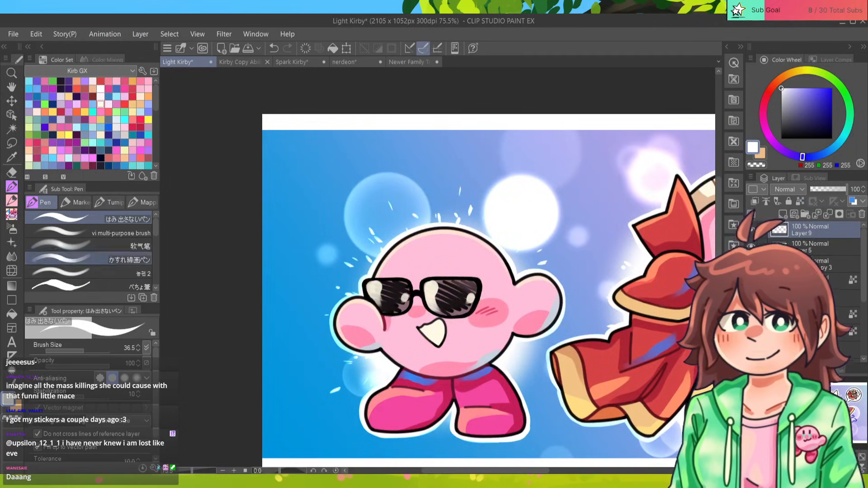
click(90, 260)
key(ctrl+z)
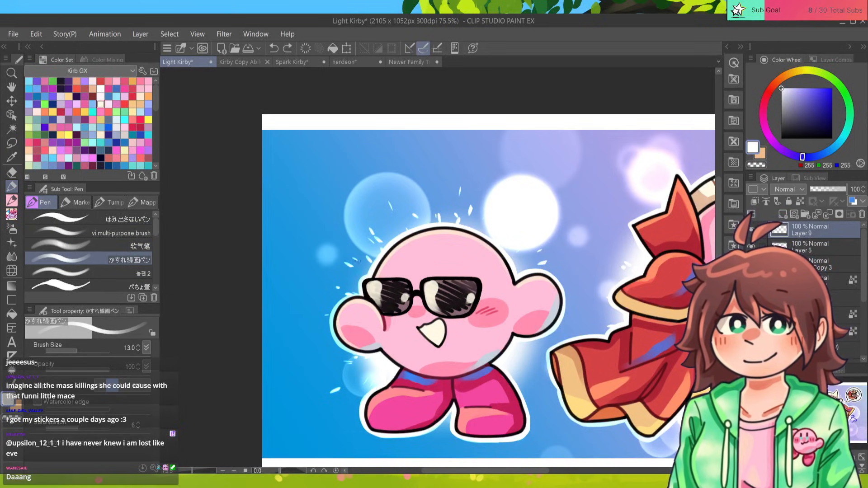
Draw a small white four-pointed sparkle at the outer corner of the plain Kirby's sunglasses, undoing the first strokes and redrawing them.
drag(356, 268, 337, 271)
mouse_move(354, 241)
mouse_down()
mouse_move(366, 269)
mouse_move(355, 291)
mouse_up()
mouse_move(356, 288)
mouse_down()
mouse_move(345, 270)
mouse_move(353, 245)
mouse_up()
key(ctrl+z)
key(ctrl+z)
key(ctrl+z)
key(ctrl+z)
mouse_move(353, 241)
mouse_down()
mouse_move(354, 265)
mouse_move(369, 270)
mouse_up()
drag(370, 270, 354, 291)
drag(354, 290, 342, 274)
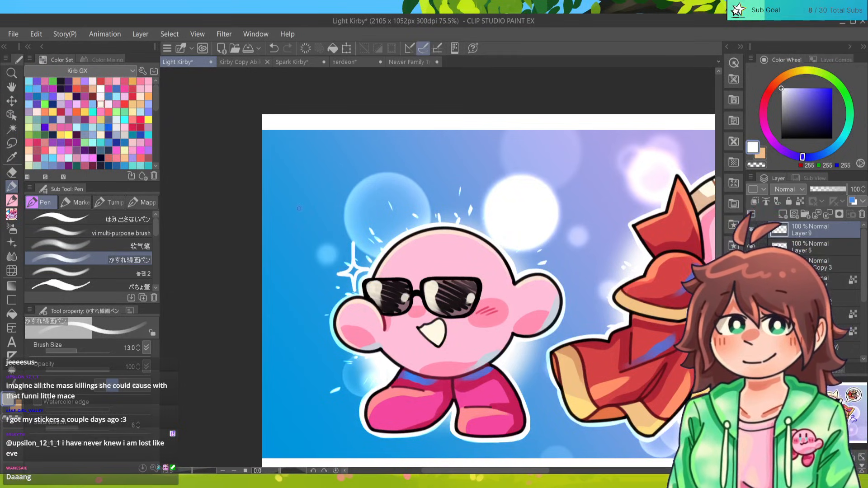
Draw three straight white rays radiating from the sparkle beside the plain Kirby's sunglasses, redoing the first ray.
drag(291, 207, 346, 263)
key(ctrl+z)
drag(289, 207, 346, 264)
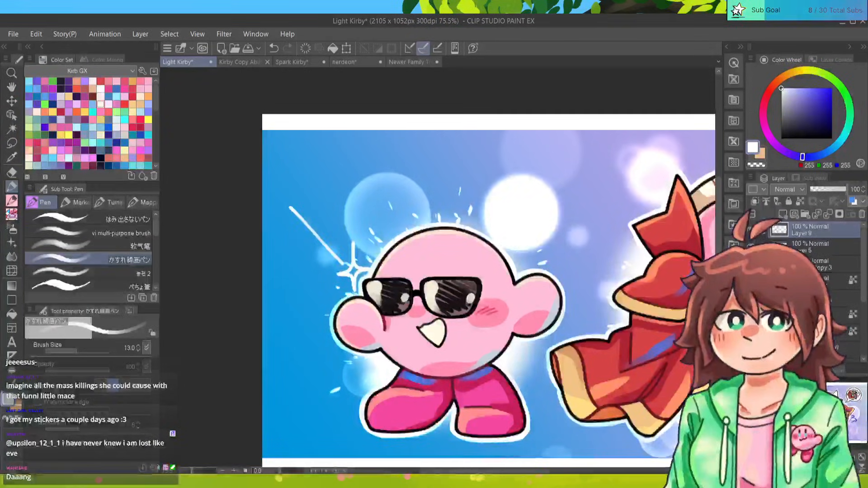
drag(389, 194, 362, 256)
drag(292, 307, 337, 289)
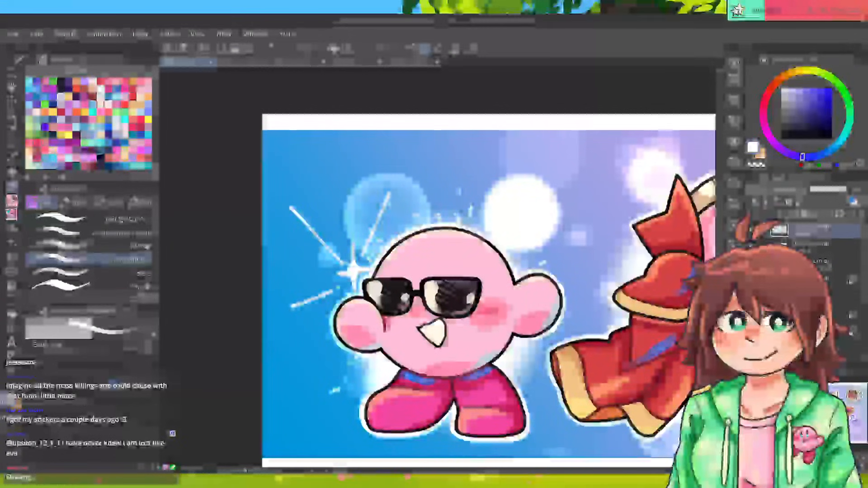
Fill the sparkle with white and trim its edges using blues sampled from the background, sharpening its four points.
alt+click(344, 282)
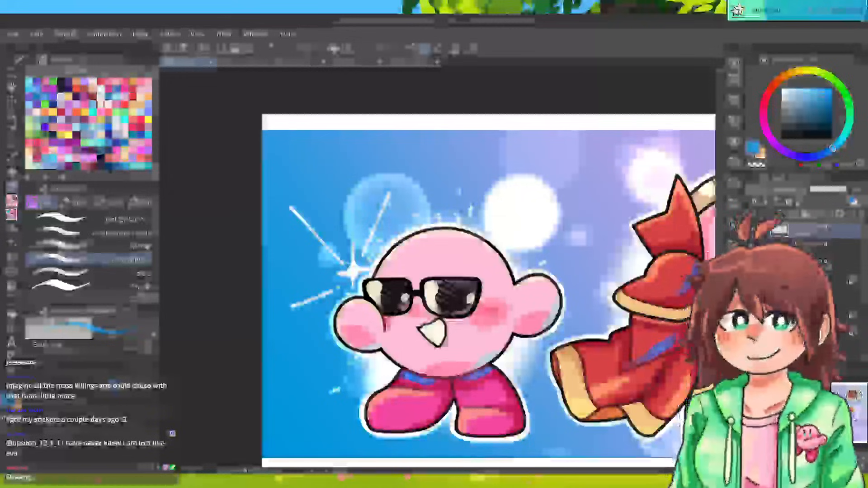
mouse_move(341, 286)
mouse_down()
mouse_move(335, 293)
mouse_move(351, 289)
mouse_move(342, 294)
mouse_up()
alt+click(352, 272)
alt+click(349, 290)
alt+click(344, 296)
alt+click(350, 285)
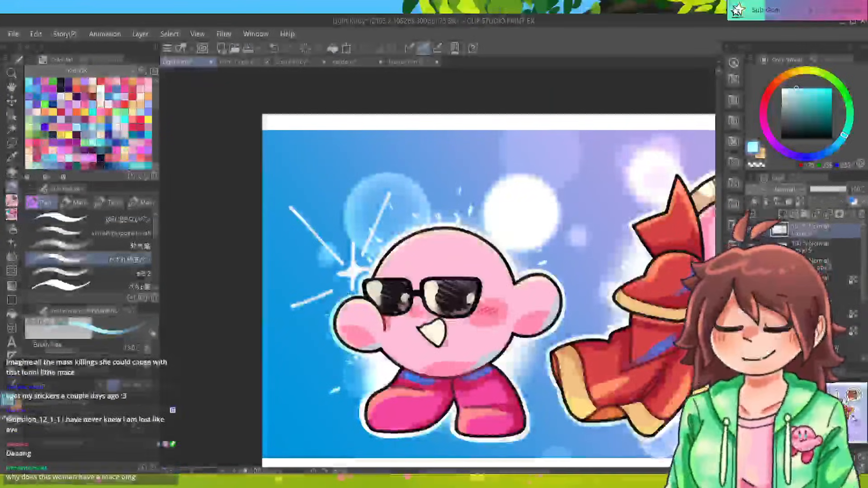
alt+click(344, 294)
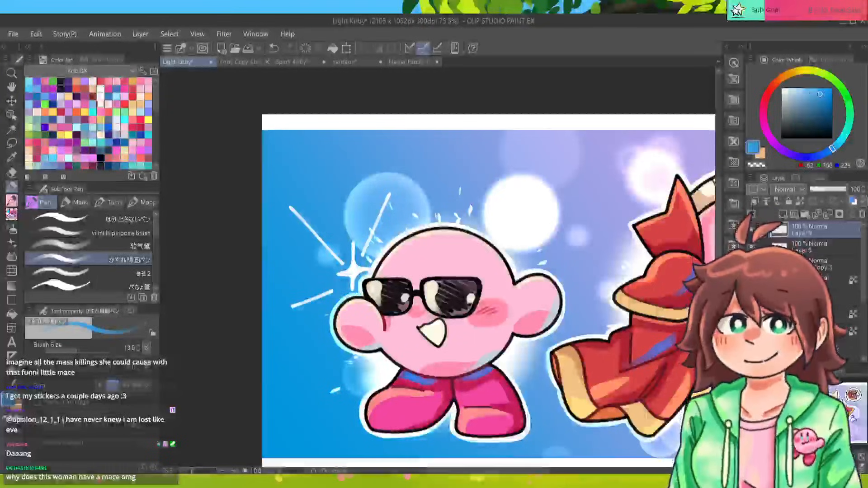
alt+click(350, 285)
alt+click(342, 274)
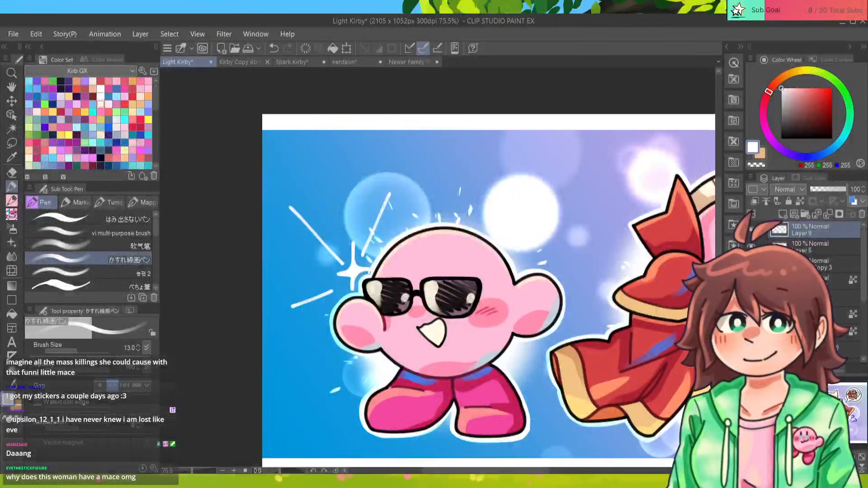
alt+click(357, 271)
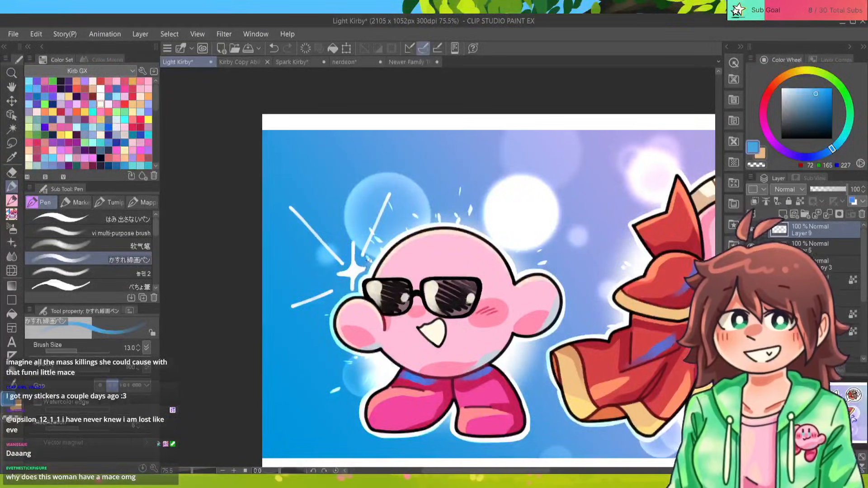
alt+click(355, 264)
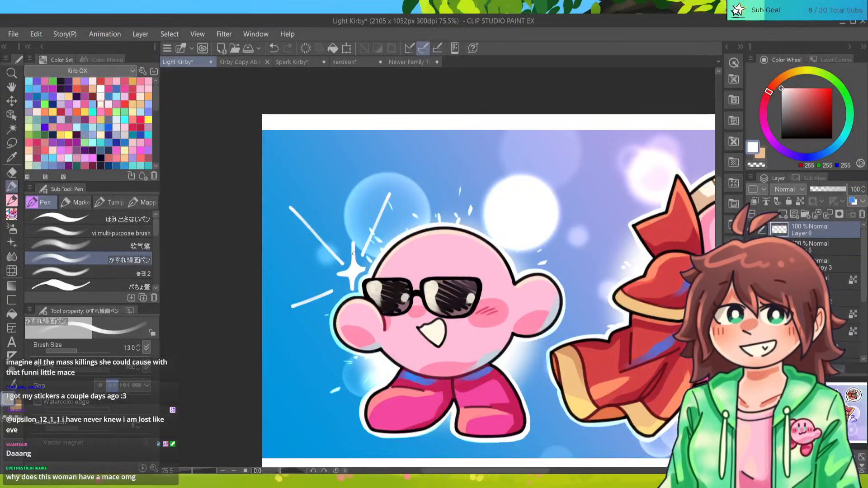
alt+click(363, 262)
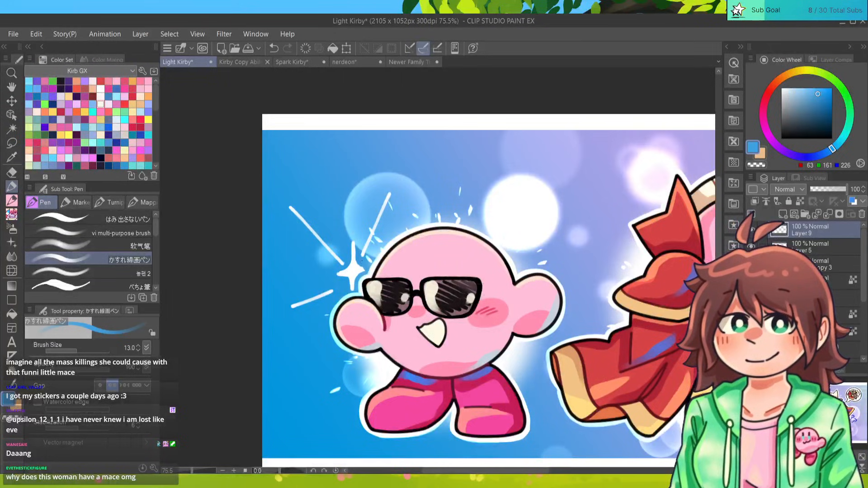
alt+click(350, 272)
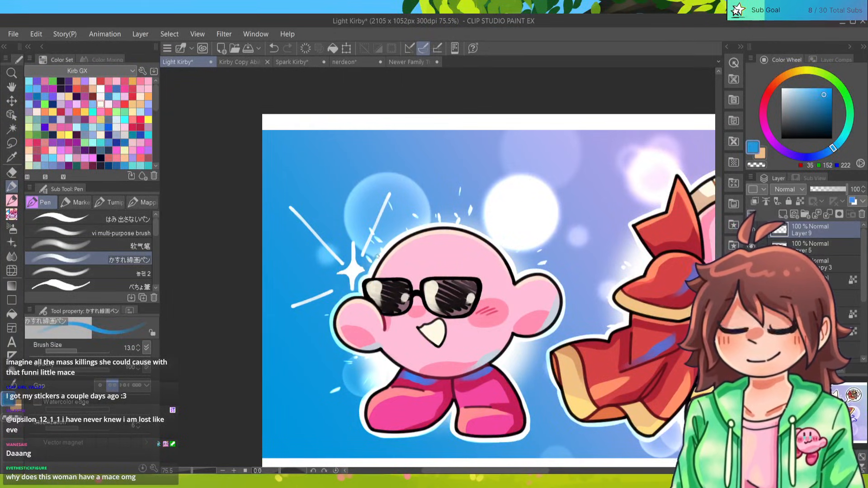
alt+click(352, 270)
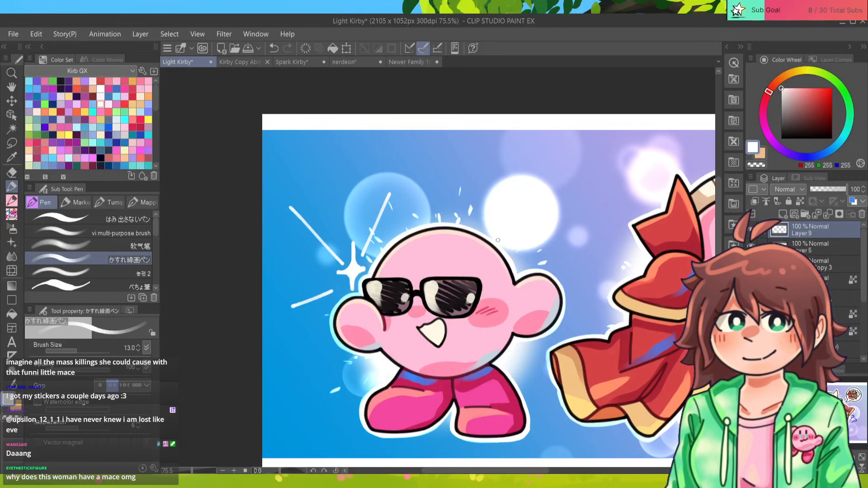
Handwrite the white label "Light Kirby" above the rays and the plain Kirby, redoing the last letters.
scroll(497, 240, down, 5)
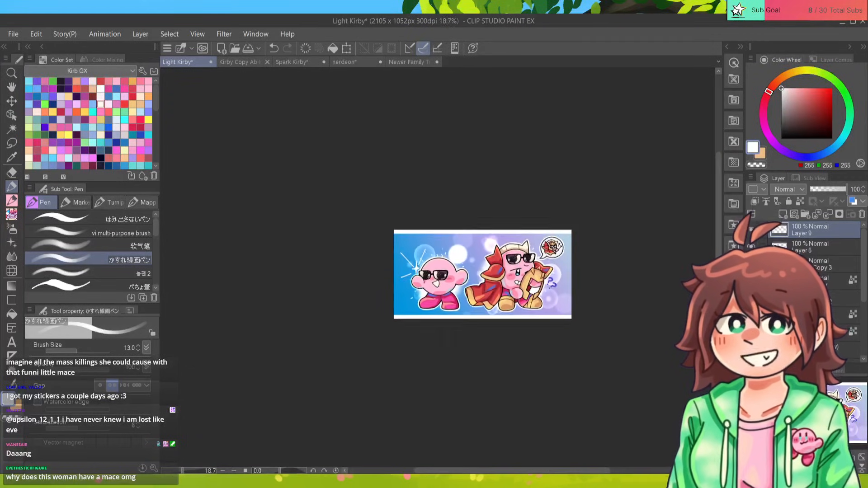
scroll(498, 240, up, 4)
drag(497, 240, 380, 256)
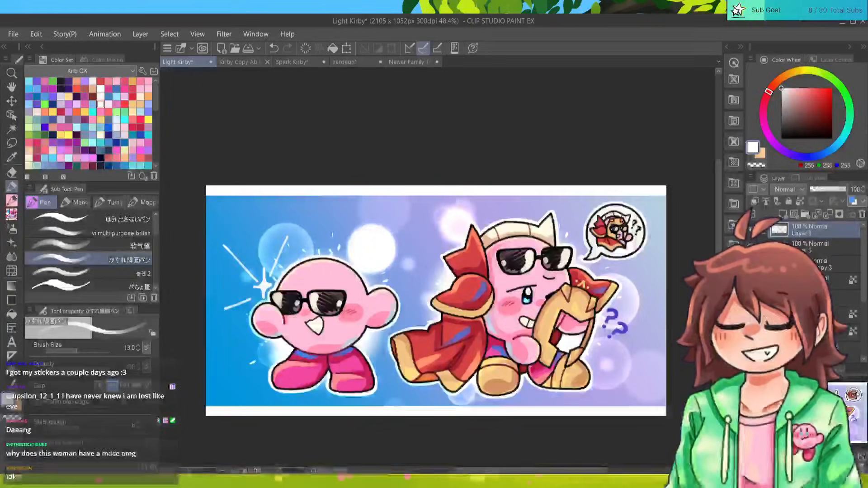
drag(434, 299, 515, 362)
scroll(452, 316, up, 5)
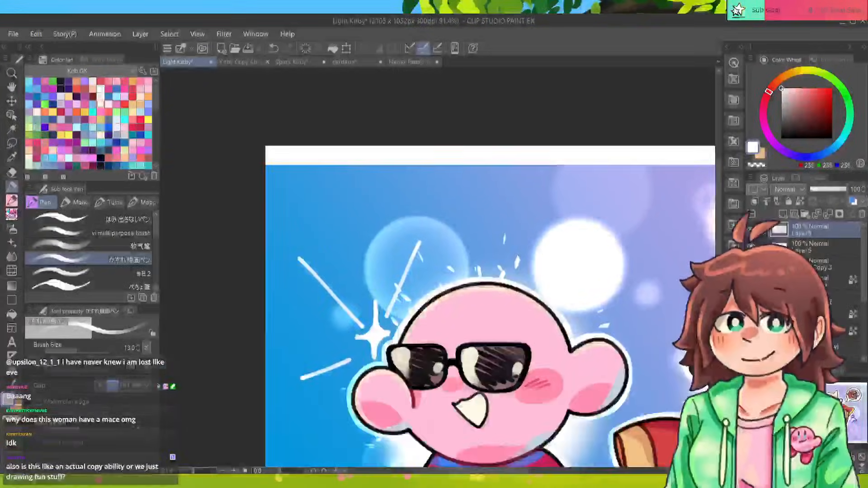
mouse_move(297, 197)
mouse_down()
mouse_move(298, 226)
mouse_move(317, 218)
mouse_move(333, 225)
mouse_move(343, 215)
mouse_move(356, 221)
mouse_move(359, 209)
mouse_move(378, 213)
mouse_up()
drag(379, 211, 400, 224)
mouse_move(400, 216)
mouse_down()
mouse_move(410, 209)
mouse_move(415, 223)
mouse_up()
drag(415, 216, 435, 223)
drag(441, 209, 431, 239)
key(ctrl+z)
key(ctrl+z)
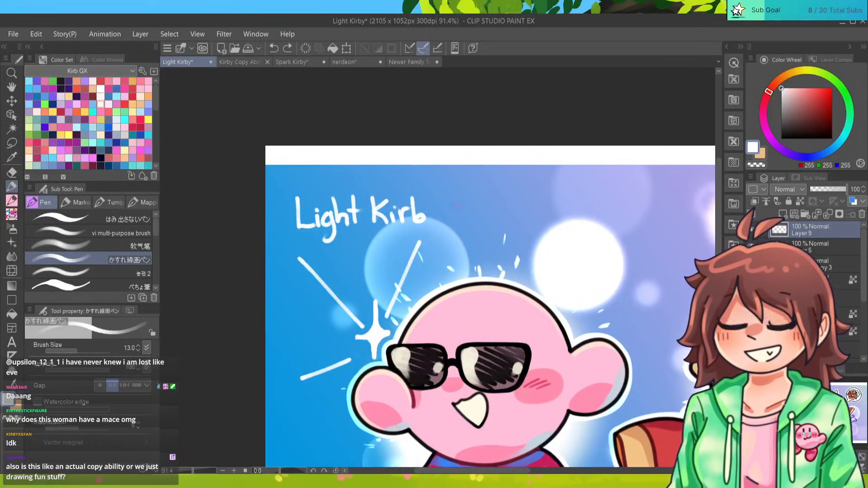
drag(412, 197, 415, 223)
mouse_move(415, 216)
mouse_down()
mouse_move(417, 223)
mouse_move(436, 212)
mouse_move(431, 238)
mouse_up()
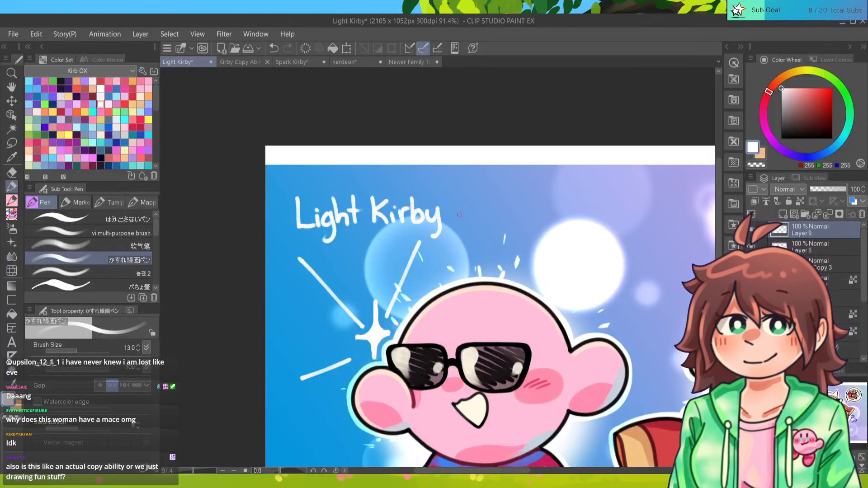
Handwrite "Lighter" in white below the question marks beside the masked Kirby, undoing and redrawing misplaced strokes.
mouse_move(853, 424)
mouse_down()
mouse_move(830, 399)
mouse_move(848, 425)
mouse_up()
mouse_move(445, 288)
mouse_down()
mouse_move(461, 319)
mouse_move(479, 320)
mouse_move(477, 336)
mouse_up()
drag(487, 294, 502, 323)
mouse_move(509, 291)
mouse_down()
mouse_move(505, 322)
mouse_move(519, 302)
mouse_up()
mouse_move(515, 311)
mouse_down()
mouse_move(527, 308)
mouse_move(540, 321)
mouse_up()
key(ctrl+z)
mouse_move(540, 312)
mouse_down()
mouse_move(552, 307)
mouse_move(540, 321)
mouse_up()
key(ctrl+z)
drag(540, 314, 552, 302)
Handwrite "Kirby" in white beneath the word "Lighter" in the lower corner of the illustration.
mouse_move(458, 337)
mouse_down()
mouse_move(459, 362)
mouse_move(486, 361)
mouse_up()
mouse_move(486, 353)
mouse_down()
mouse_move(498, 338)
mouse_move(504, 361)
mouse_up()
drag(505, 355, 527, 357)
drag(534, 344, 532, 369)
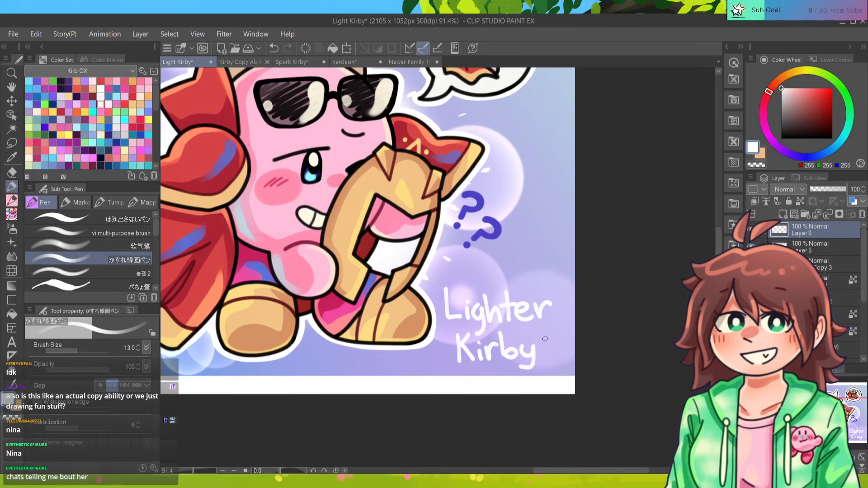
Try adding a small white plus sign after the handwritten word "Kirby" in the lower corner.
mouse_move(544, 342)
mouse_down()
mouse_move(552, 325)
mouse_move(549, 360)
mouse_move(551, 332)
mouse_move(560, 345)
mouse_move(549, 361)
mouse_move(560, 344)
mouse_up()
key(ctrl+z)
key(ctrl+z)
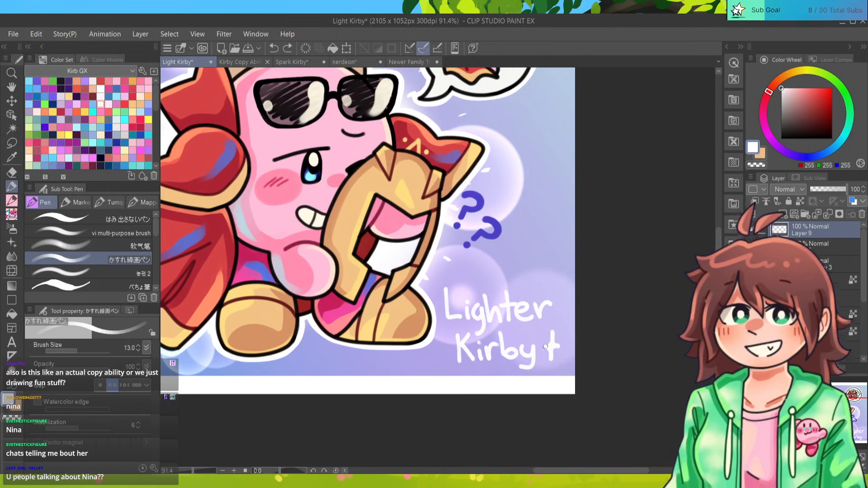
Examine the Light ability icon closely in the Kirby Copy Abilities chart and compare it with the full illustration.
key(ctrl+Tab)
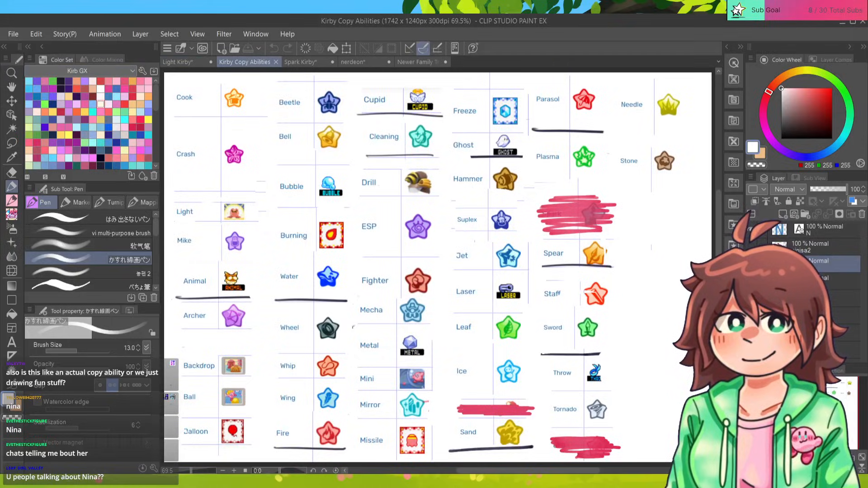
scroll(227, 211, up, 8)
scroll(253, 230, up, 4)
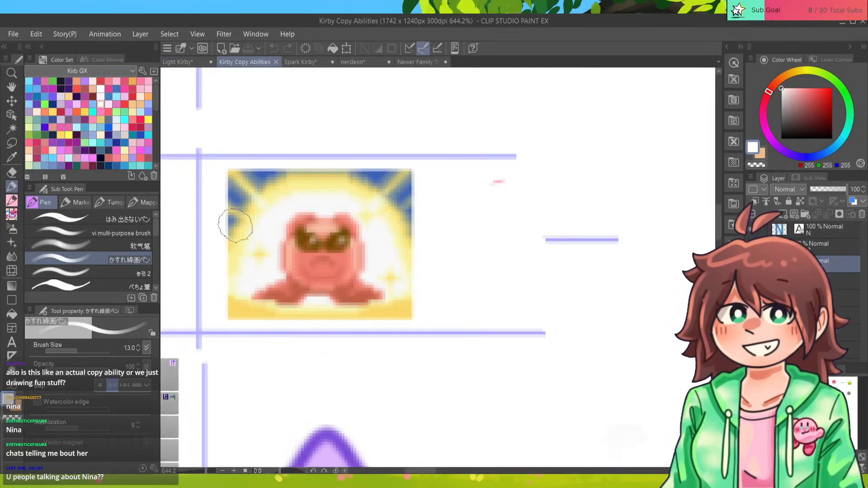
scroll(234, 226, down, 1)
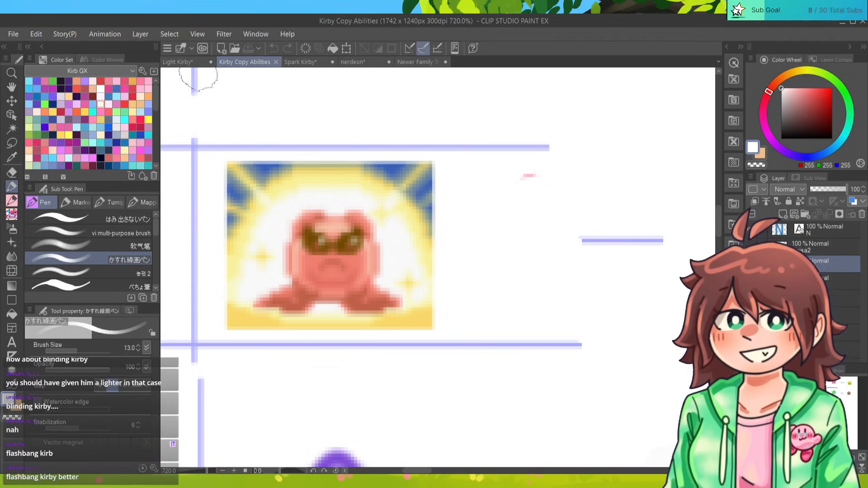
click(180, 62)
scroll(349, 178, down, 6)
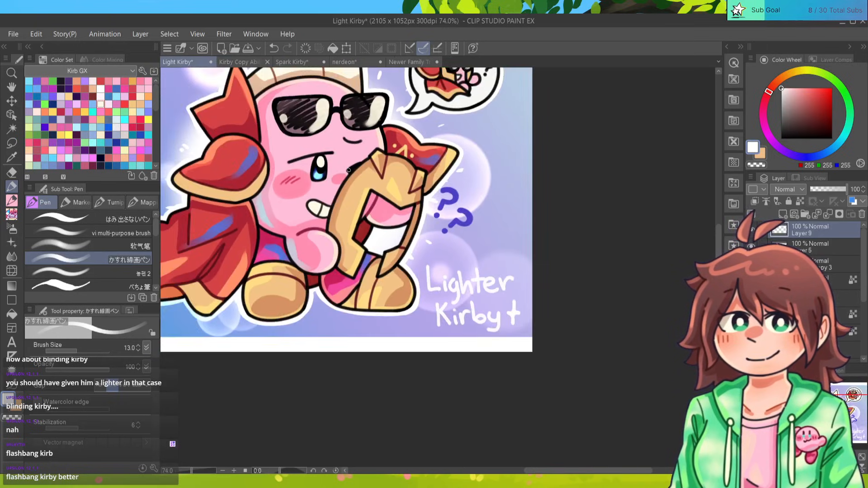
scroll(324, 154, up, 3)
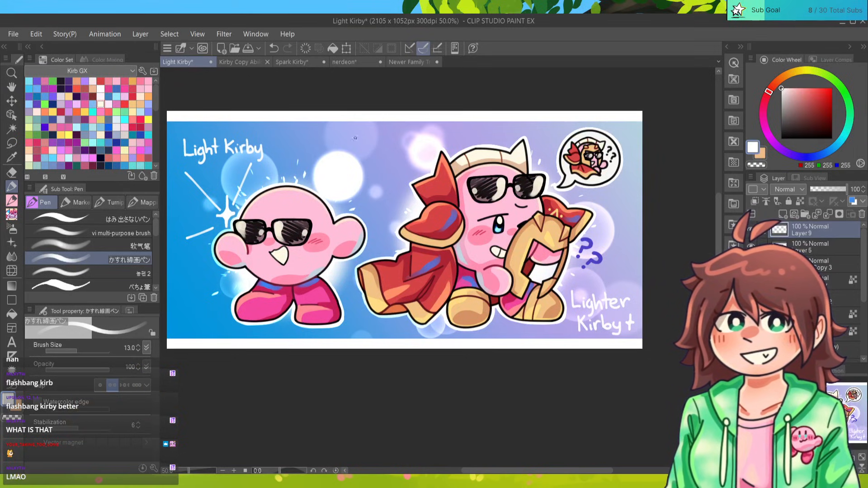
Undo the plus sign and the whole handwritten "Lighter Kirby" label below the question marks.
drag(417, 142, 396, 143)
drag(548, 240, 596, 244)
key(ctrl+z)
key(ctrl+z)
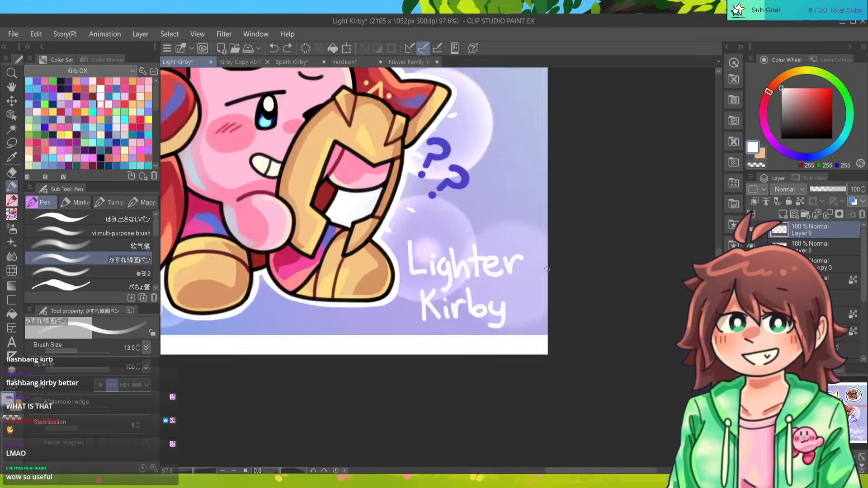
key(ctrl+z)
key(ctrl+z)
key(ctrl+z)
key(ctrl+z)
scroll(536, 265, up, 1)
key(ctrl+z)
key(ctrl+z)
key(ctrl+z)
key(ctrl+z)
key(ctrl+z)
key(ctrl+z)
key(ctrl+z)
key(ctrl+z)
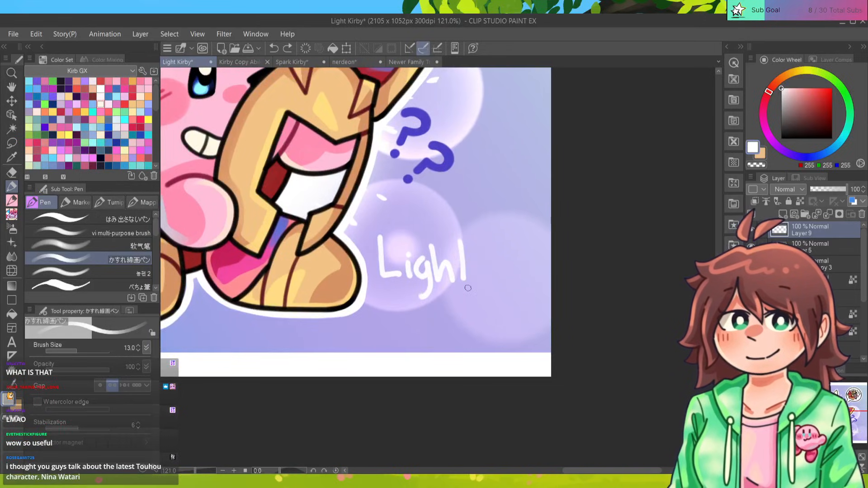
key(ctrl+z)
key(ctrl+z)
key(ctrl+z)
key(ctrl+z)
key(ctrl+z)
key(ctrl+z)
key(ctrl+z)
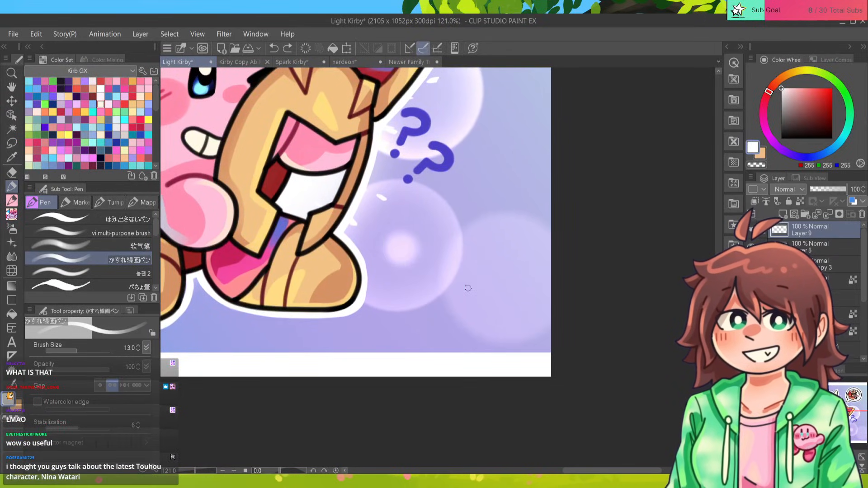
Try handwriting a white label starting with "Light mo" below the question marks beside the masked Kirby.
mouse_move(385, 233)
mouse_down()
mouse_move(407, 237)
mouse_move(414, 254)
mouse_up()
click(408, 216)
drag(428, 213, 450, 236)
mouse_move(442, 222)
mouse_down()
mouse_move(495, 236)
mouse_move(510, 222)
mouse_move(526, 238)
mouse_move(547, 239)
mouse_up()
mouse_move(418, 261)
mouse_down()
mouse_move(418, 285)
mouse_move(420, 274)
mouse_up()
drag(423, 273, 439, 286)
mouse_move(447, 274)
mouse_down()
mouse_move(451, 286)
mouse_move(460, 270)
mouse_up()
drag(473, 255, 470, 278)
drag(488, 272, 504, 296)
key(ctrl+minus)
key(ctrl+minus)
key(ctrl+minus)
key(ctrl+minus)
key(ctrl+minus)
drag(339, 231, 399, 250)
Undo all remaining handwriting, including the new lower label and the "Light Kirby" label above the rays.
key(ctrl+z)
key(ctrl+z)
key(ctrl+z)
key(ctrl+z)
key(ctrl+z)
key(ctrl+z)
key(ctrl+z)
key(ctrl+z)
key(ctrl+z)
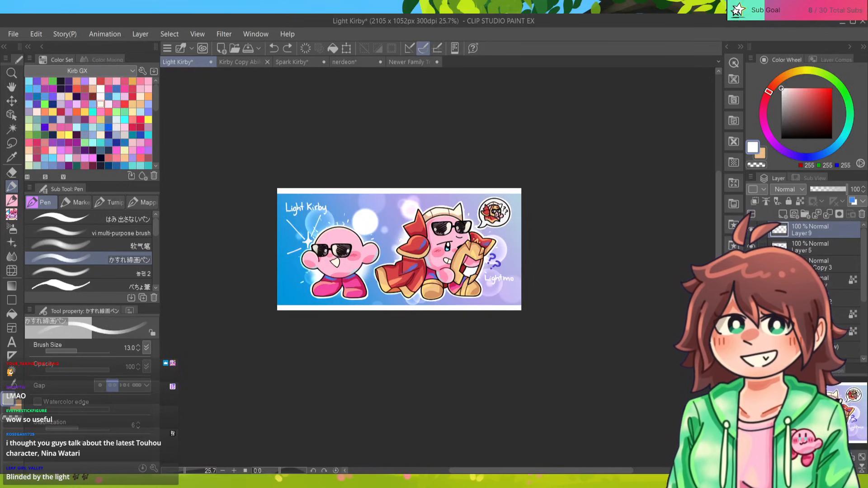
key(ctrl+z)
key(ctrl+z)
key(ctrl+z)
key(ctrl+z)
key(ctrl+z)
key(ctrl+z)
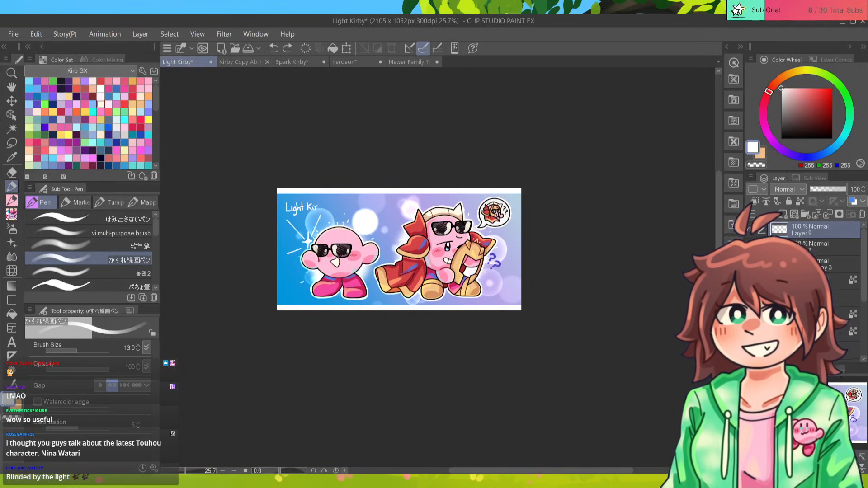
key(ctrl+z)
key(ctrl+z)
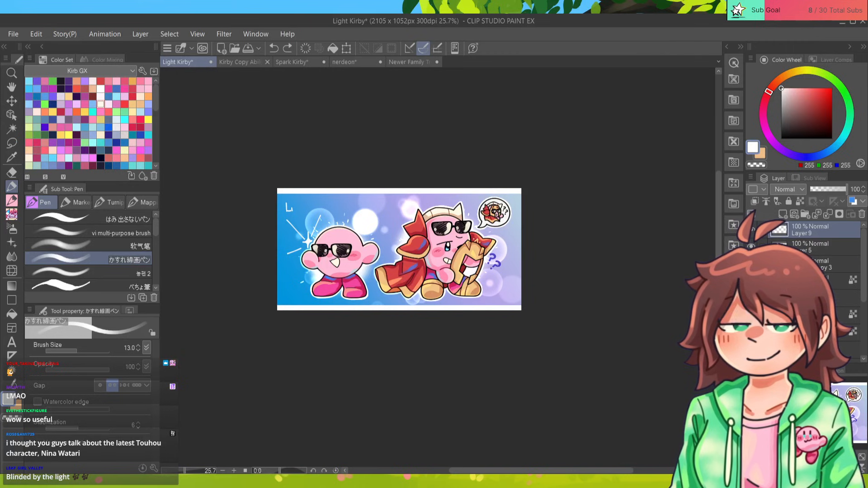
key(ctrl+z)
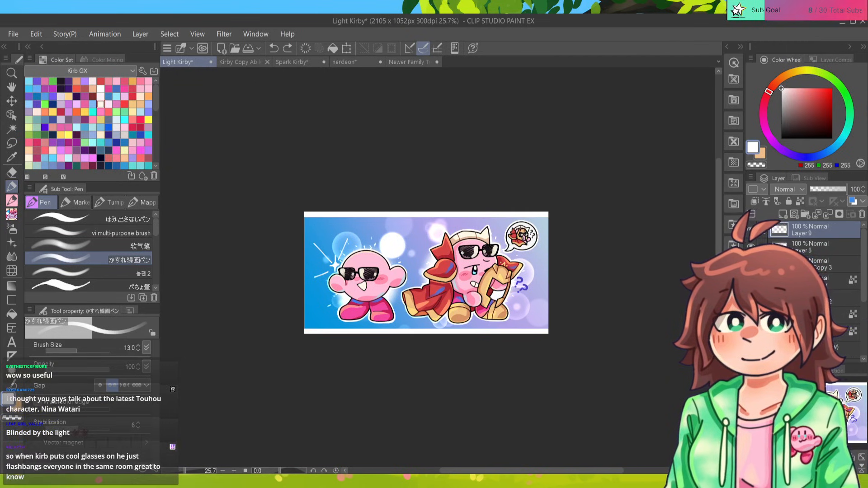
Add the white text "LIGHT & LIGHTMODE KIRBY" in Century Gothic Regular, size 17, above the plain Kirby.
scroll(391, 229, up, 3)
scroll(437, 266, down, 1)
key(t)
drag(175, 167, 341, 187)
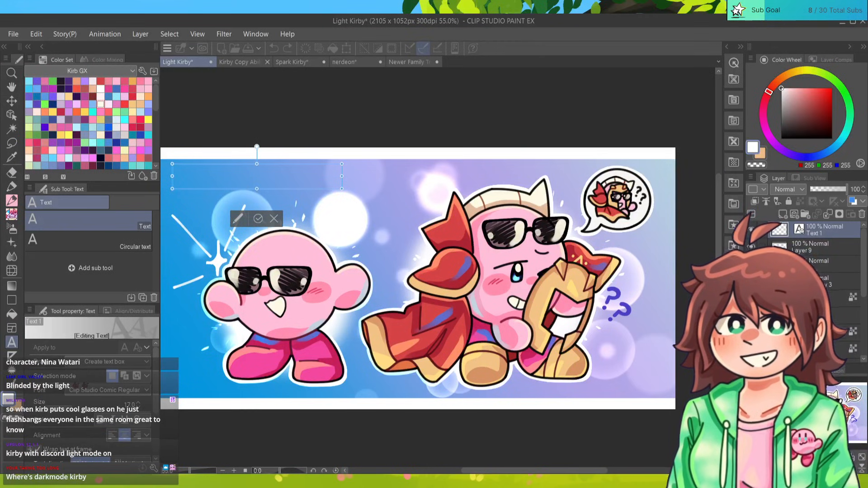
text(LIGHT)
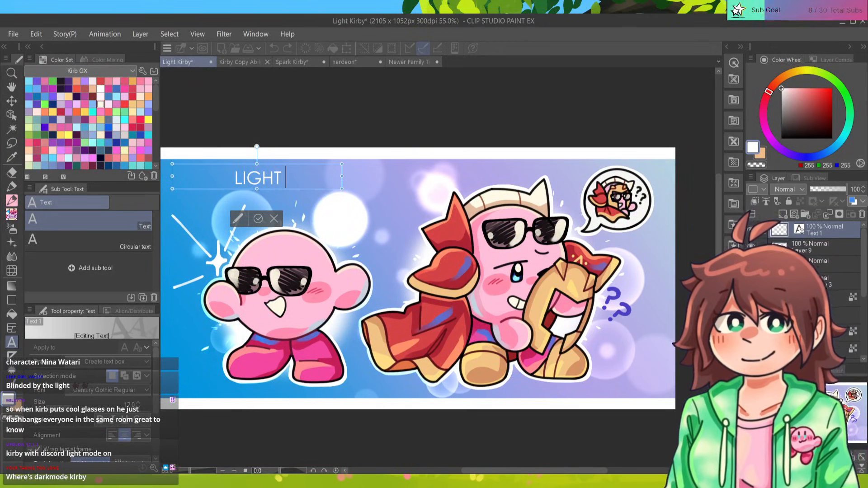
text( &)
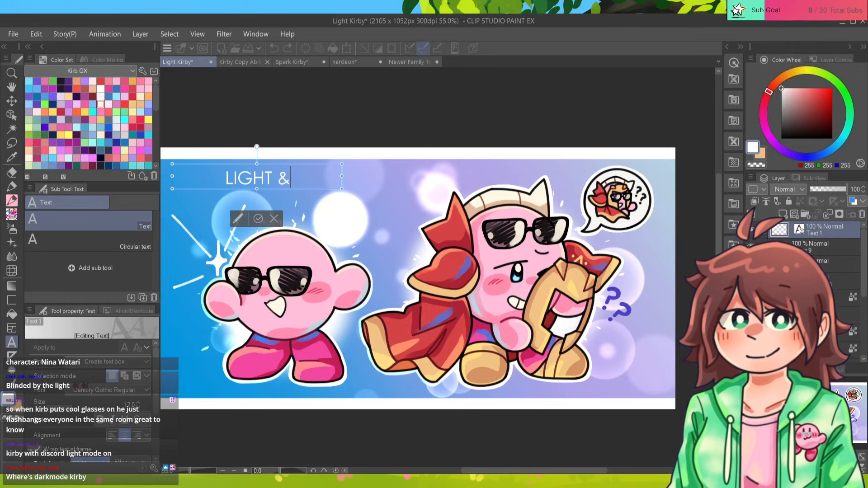
text( LIGHTMO)
key(BackSpace)
key(BackSpace)
key(BackSpace)
key(BackSpace)
key(BackSpace)
key(BackSpace)
key(BackSpace)
key(BackSpace)
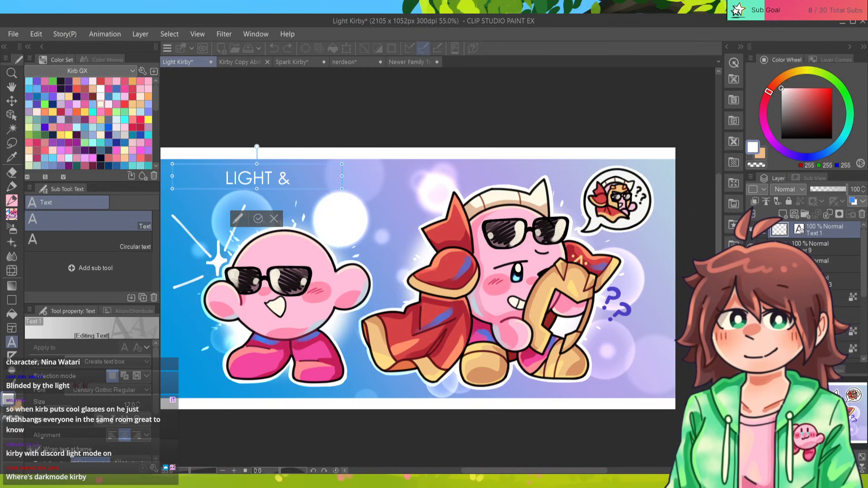
key(BackSpace)
text(LIGHTMODE KIRBY)
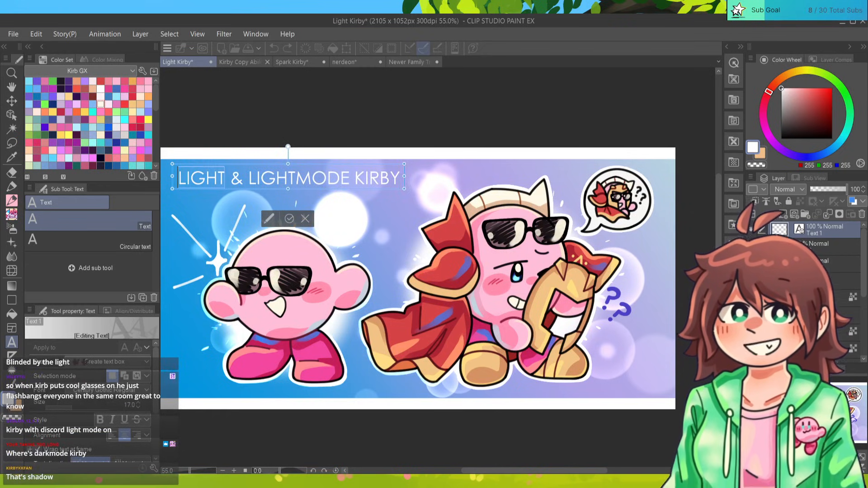
Italicise the whole "LIGHT & LIGHTMODE KIRBY" title and commit the text.
click(205, 178)
key(ctrl+a)
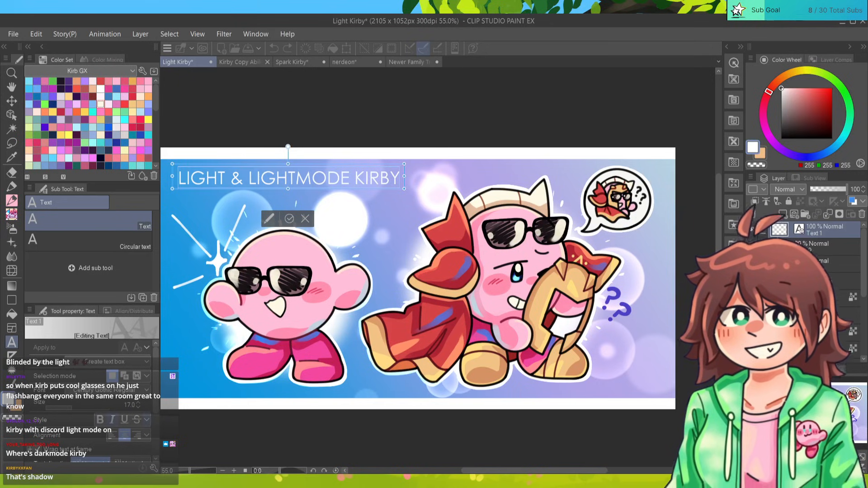
key(ctrl+i)
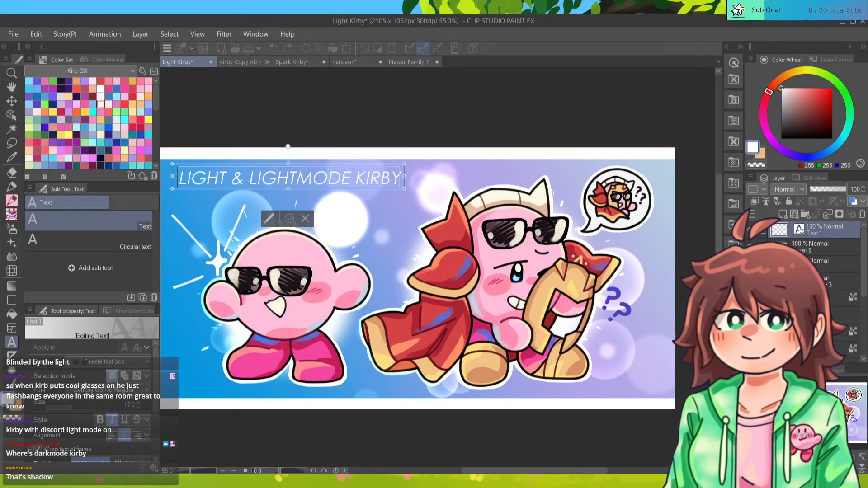
click(290, 219)
Nudge the "LIGHT & LIGHTMODE KIRBY" title closer to the illustration's upper-left corner.
click(821, 246)
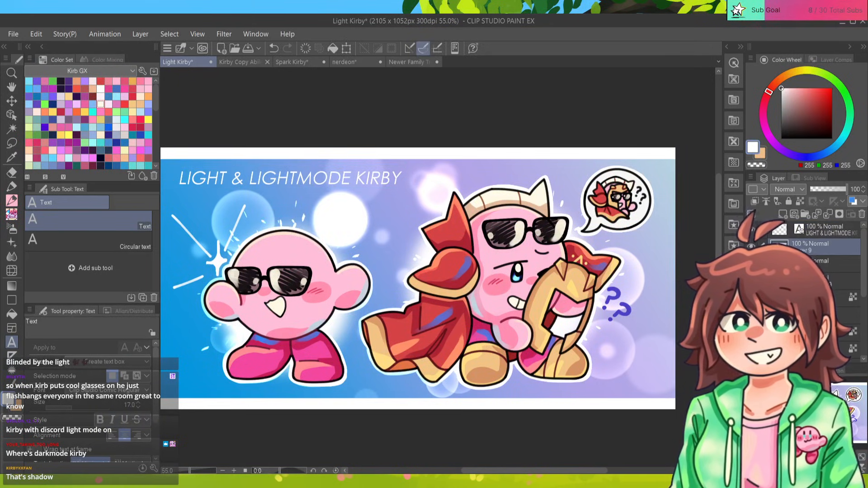
click(830, 229)
drag(289, 178, 281, 176)
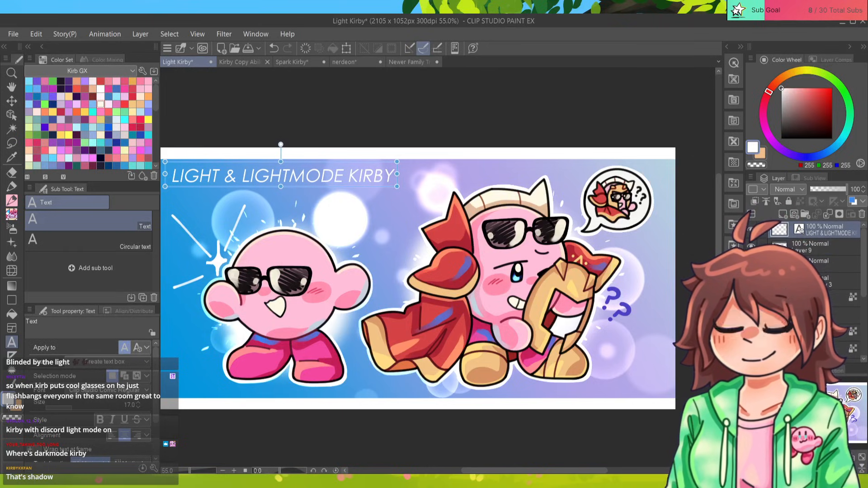
click(836, 281)
scroll(441, 268, down, 8)
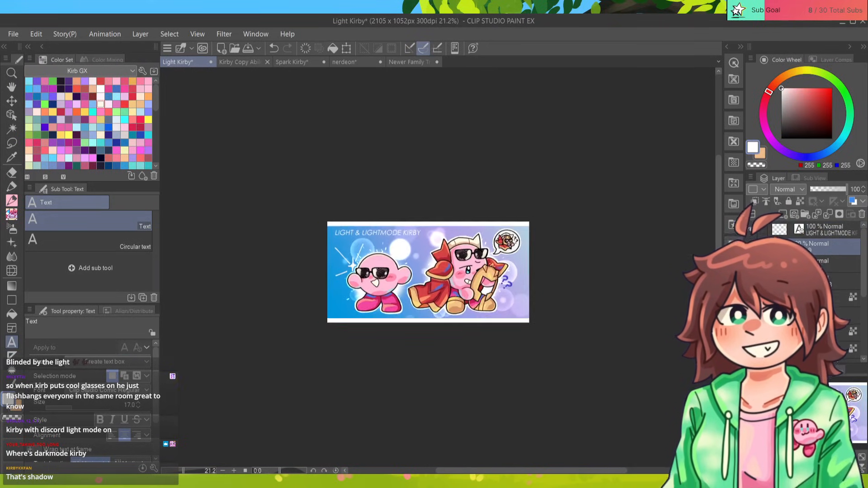
scroll(441, 268, up, 4)
space+drag(441, 269, 437, 284)
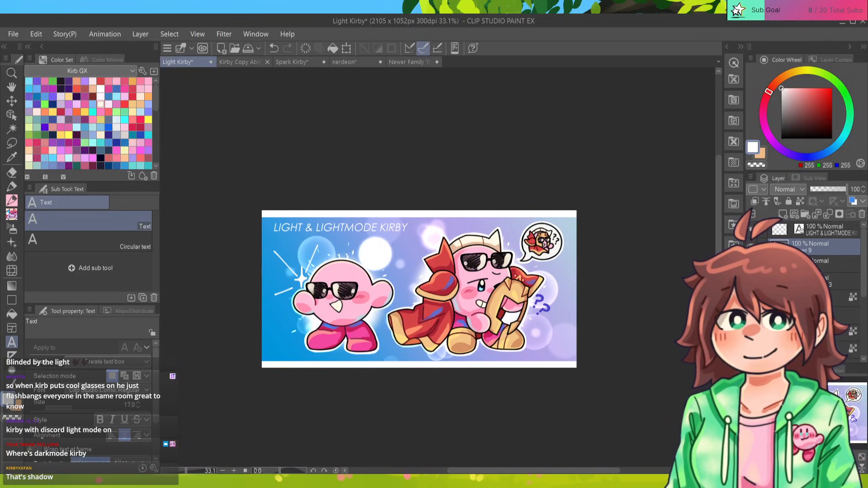
click(339, 228)
drag(339, 228, 333, 226)
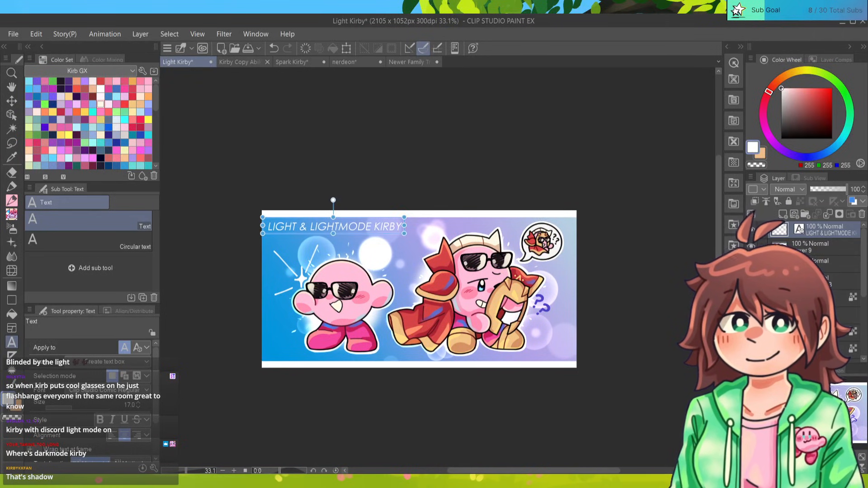
Handwrite the artist's signature on the white band below the masked Kirby, using lavender sampled from the background.
click(840, 298)
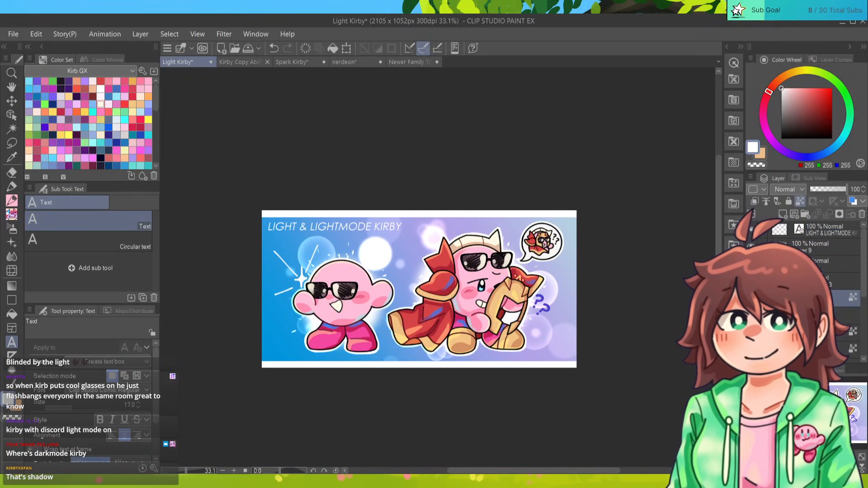
drag(505, 351, 434, 268)
scroll(435, 268, up, 8)
mouse_move(588, 299)
mouse_down()
mouse_move(421, 235)
mouse_move(422, 264)
mouse_up()
alt+click(466, 267)
key(p)
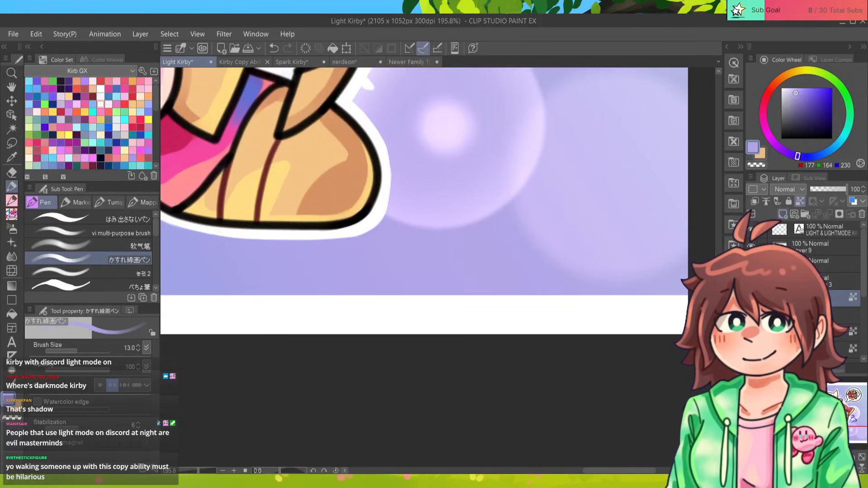
mouse_move(407, 303)
mouse_down()
mouse_move(384, 313)
mouse_move(413, 313)
mouse_up()
mouse_move(425, 323)
mouse_down()
mouse_move(428, 306)
mouse_move(466, 299)
mouse_move(490, 312)
mouse_move(682, 311)
mouse_move(311, 316)
mouse_up()
scroll(438, 267, down, 10)
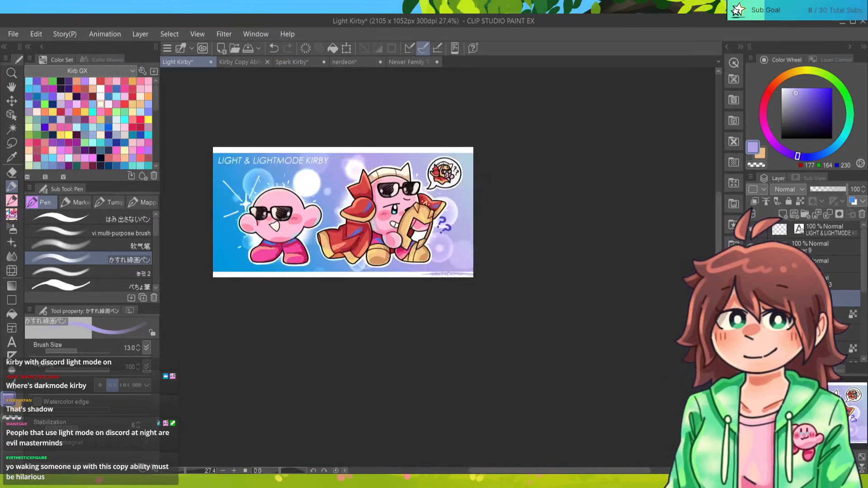
Check the finished illustration and save it, including a PNG version named Light Kirby.
scroll(437, 267, up, 1)
drag(393, 226, 465, 286)
scroll(438, 267, up, 1)
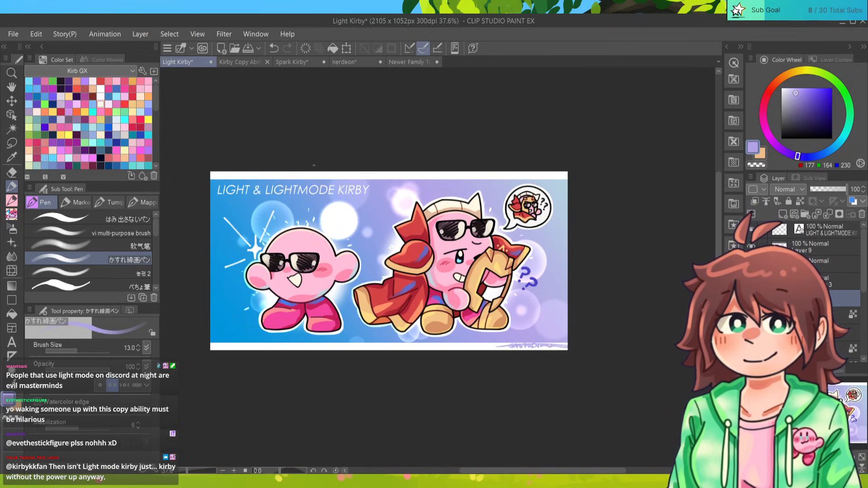
scroll(199, 108, down, 2)
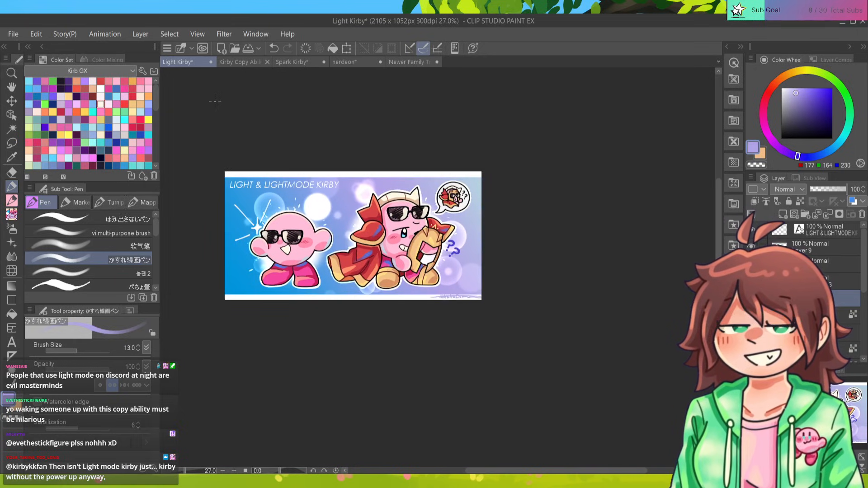
scroll(199, 108, up, 3)
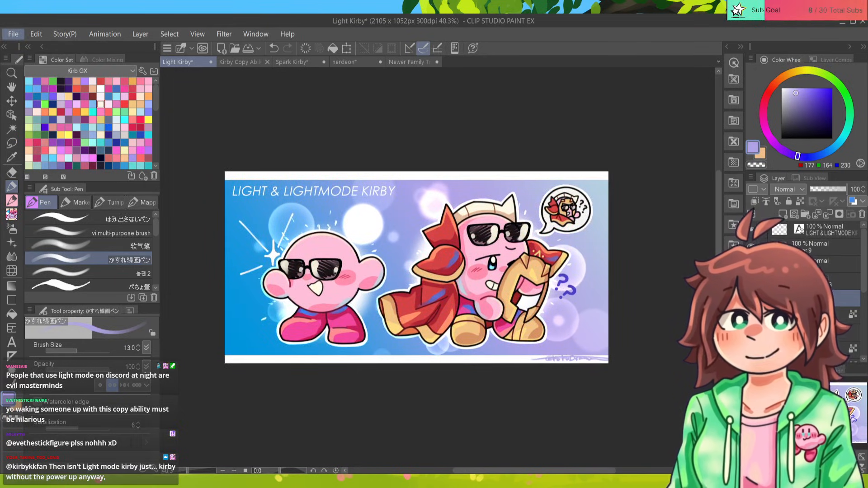
key(ctrl+s)
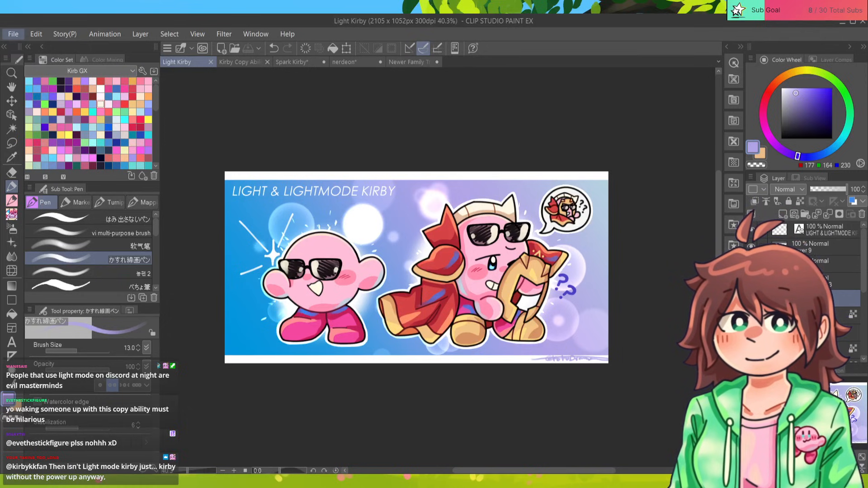
key(alt+Tab)
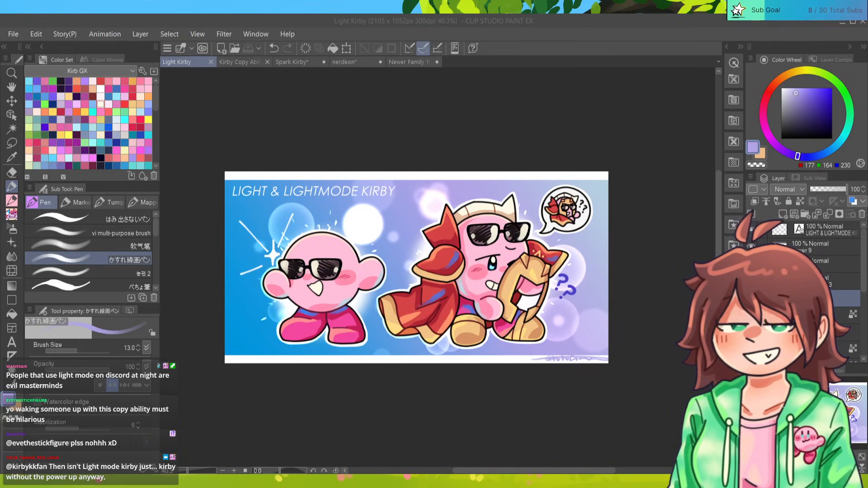
View the full Kirby Copy Abilities chart, starting from the Light entry.
click(244, 62)
scroll(418, 242, down, 4)
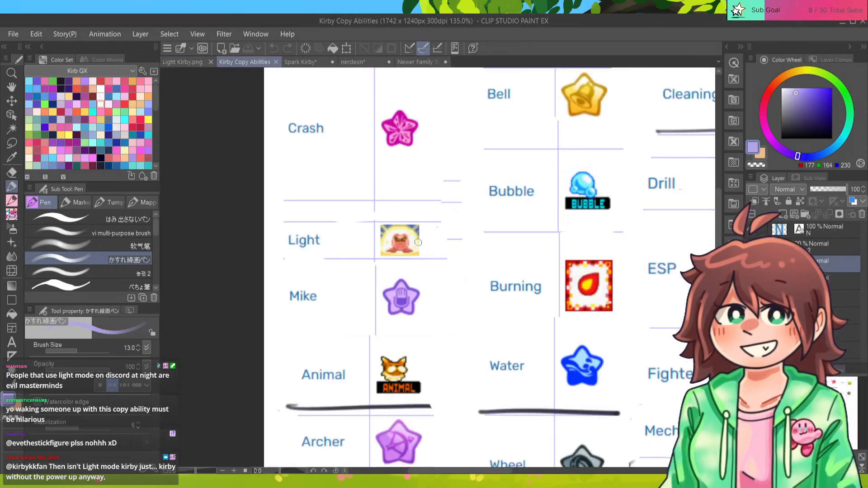
scroll(418, 242, down, 5)
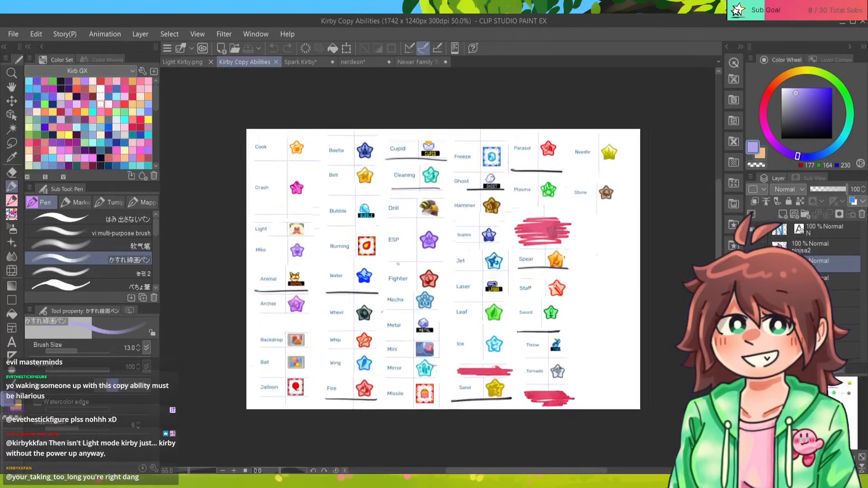
Cross out the Light entry on the copy abilities chart with a pink-red scribble, using the colour sampled from an existing crossed-out entry.
scroll(398, 264, up, 1)
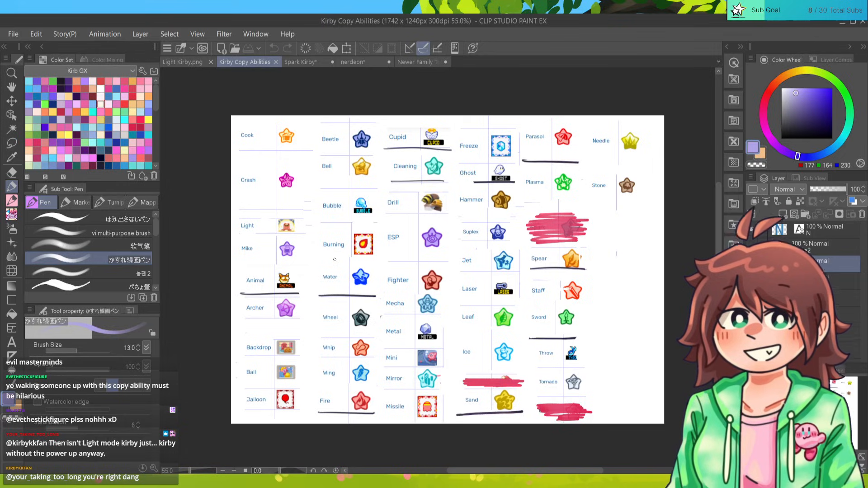
alt+click(557, 224)
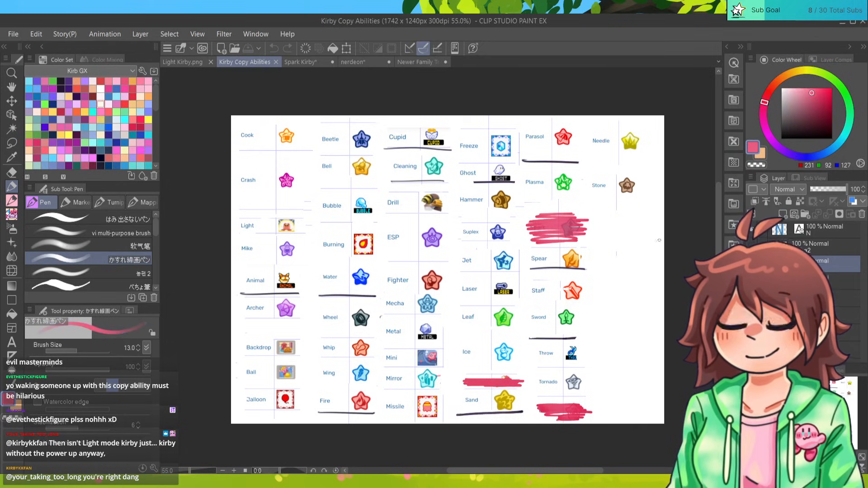
mouse_move(238, 220)
mouse_down()
mouse_move(293, 221)
mouse_move(240, 226)
mouse_move(307, 231)
mouse_move(246, 236)
mouse_move(304, 221)
mouse_move(278, 220)
mouse_move(238, 237)
mouse_up()
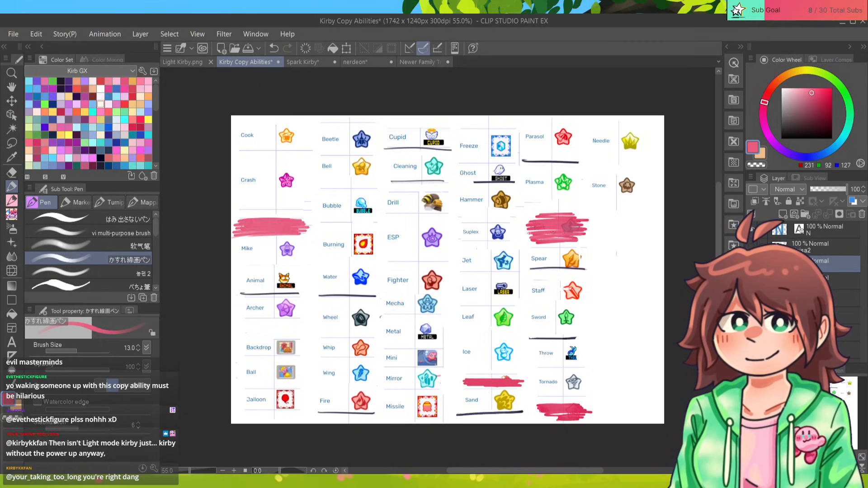
Scribble over the crossed-out entry above Spear again to cover its icon fully, and save the chart.
mouse_move(553, 231)
mouse_down()
mouse_move(534, 226)
mouse_move(560, 212)
mouse_up()
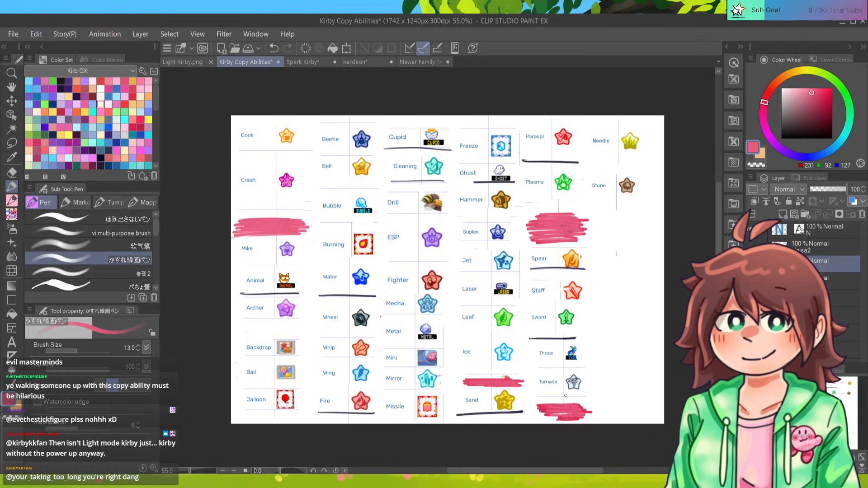
right_click(565, 410)
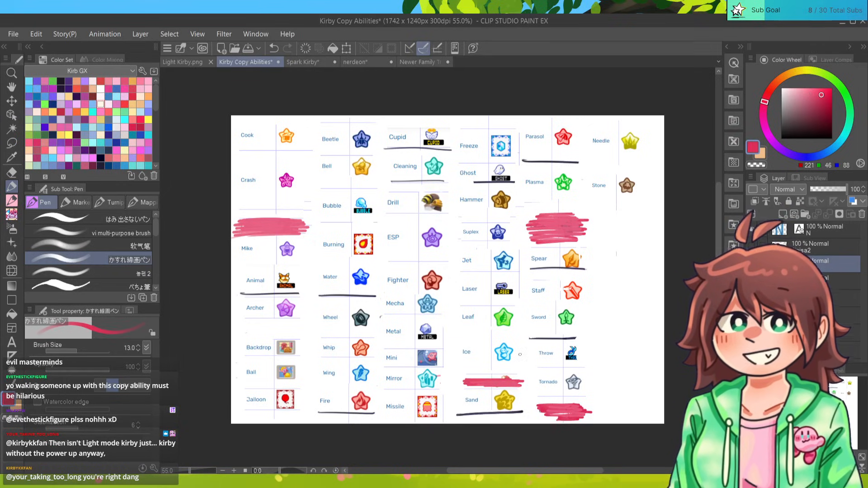
mouse_move(254, 236)
mouse_down()
mouse_move(293, 226)
mouse_move(244, 219)
mouse_up()
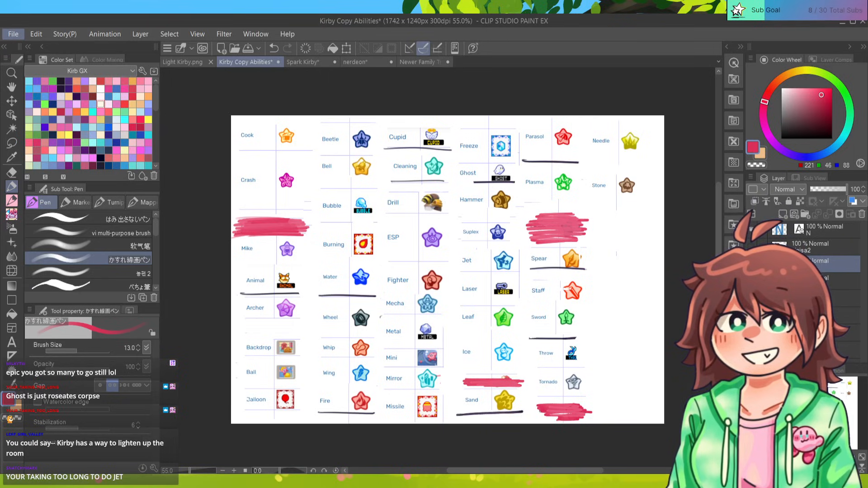
key(ctrl+s)
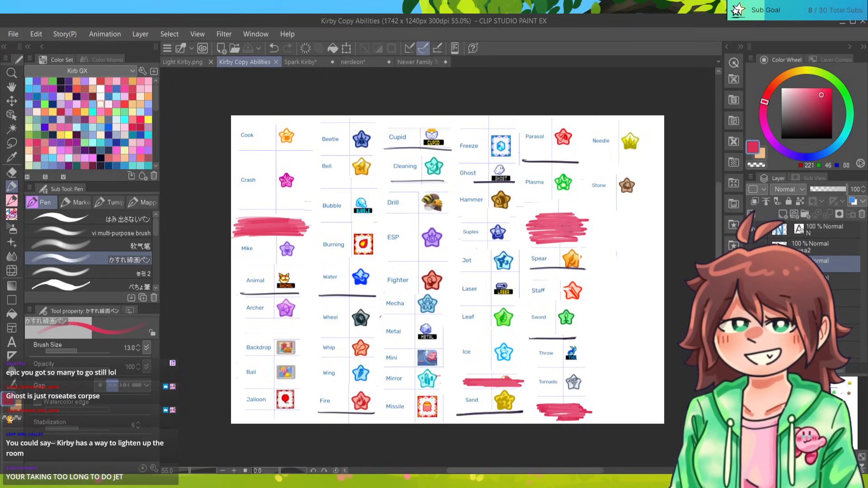
Return to Light Kirby.png and view the finished illustration up close.
click(183, 62)
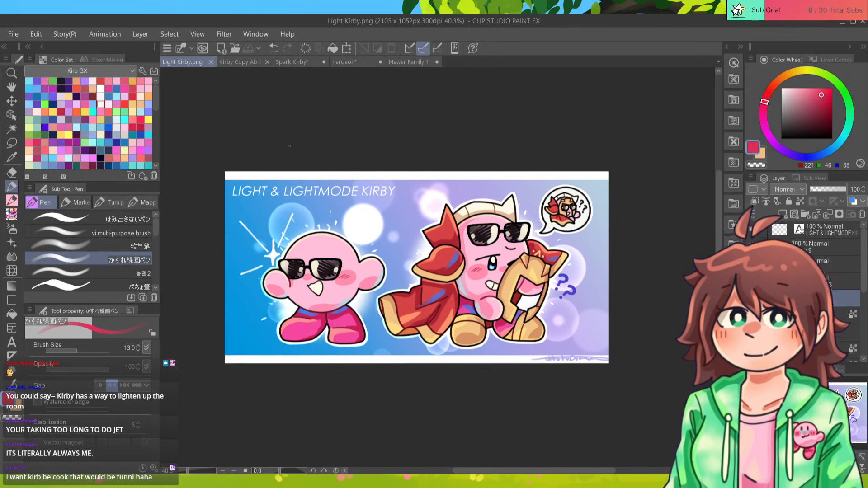
scroll(404, 262, up, 2)
scroll(403, 263, up, 1)
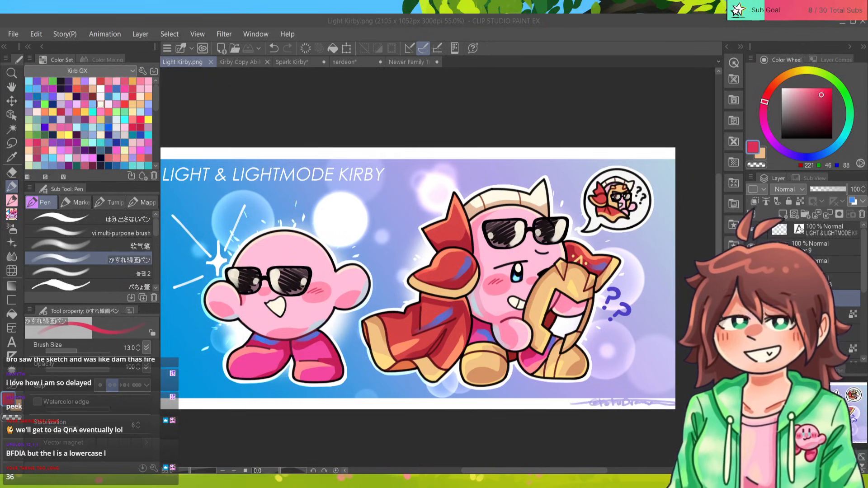
Switch to File Explorer, look at the "arty feelings for sura" and "bapy arthur" images in the Q-A's folder, and close the window.
key(alt+Tab)
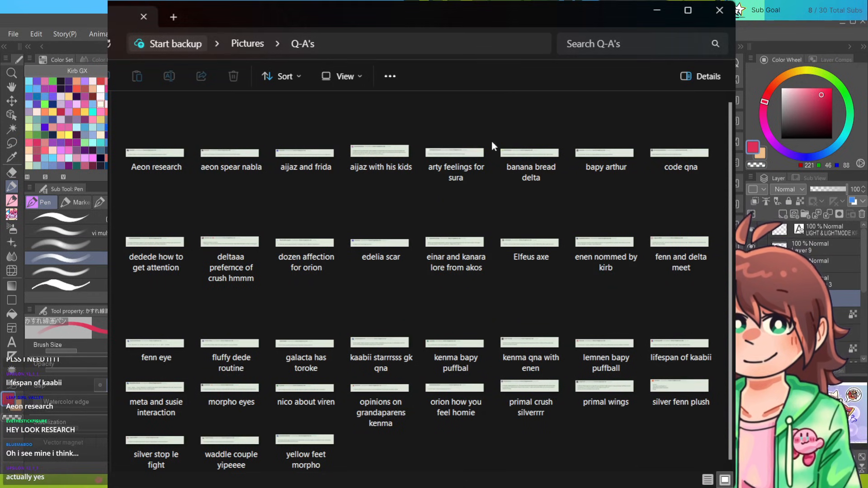
click(475, 145)
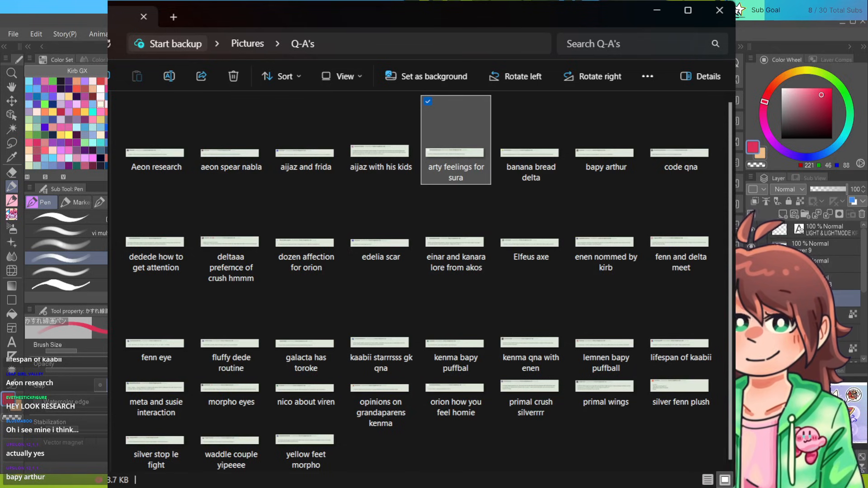
double_click(456, 144)
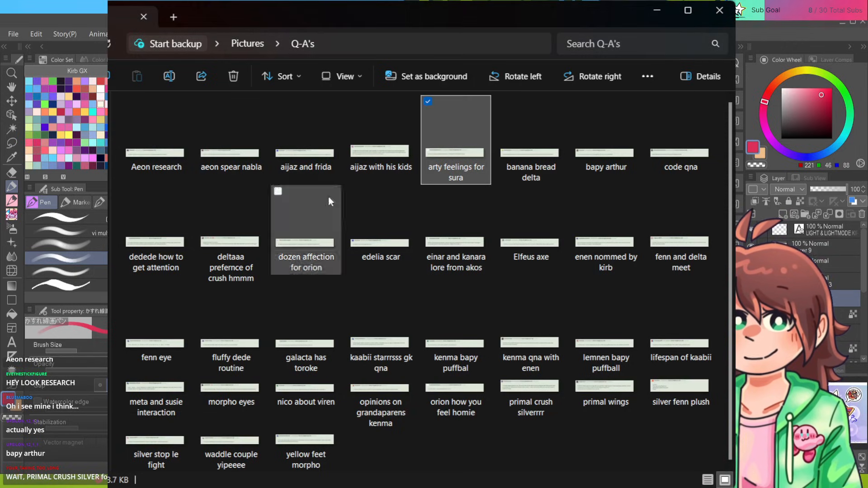
click(599, 152)
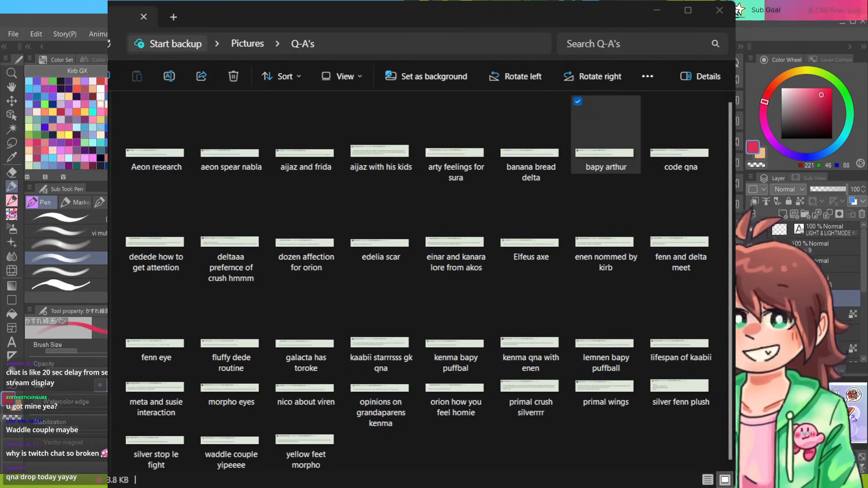
click(606, 136)
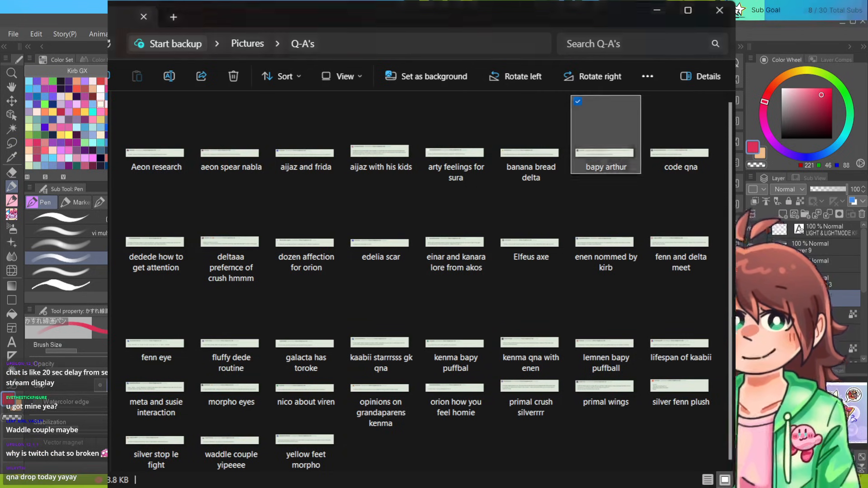
click(721, 11)
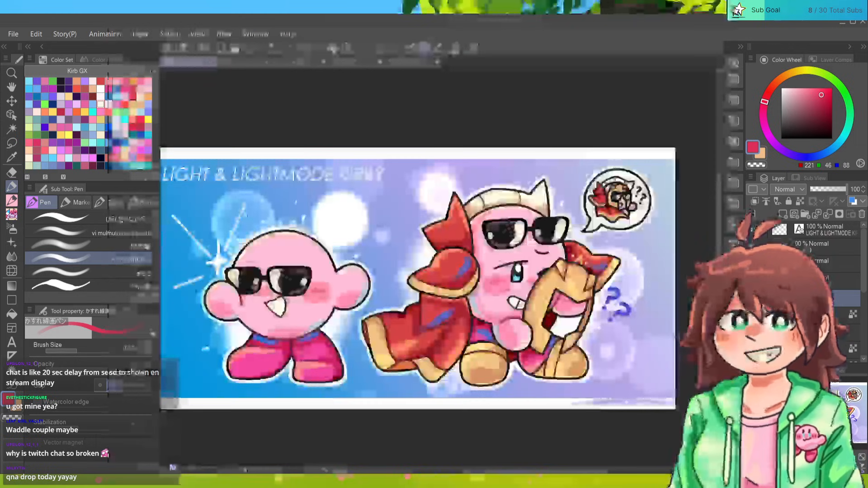